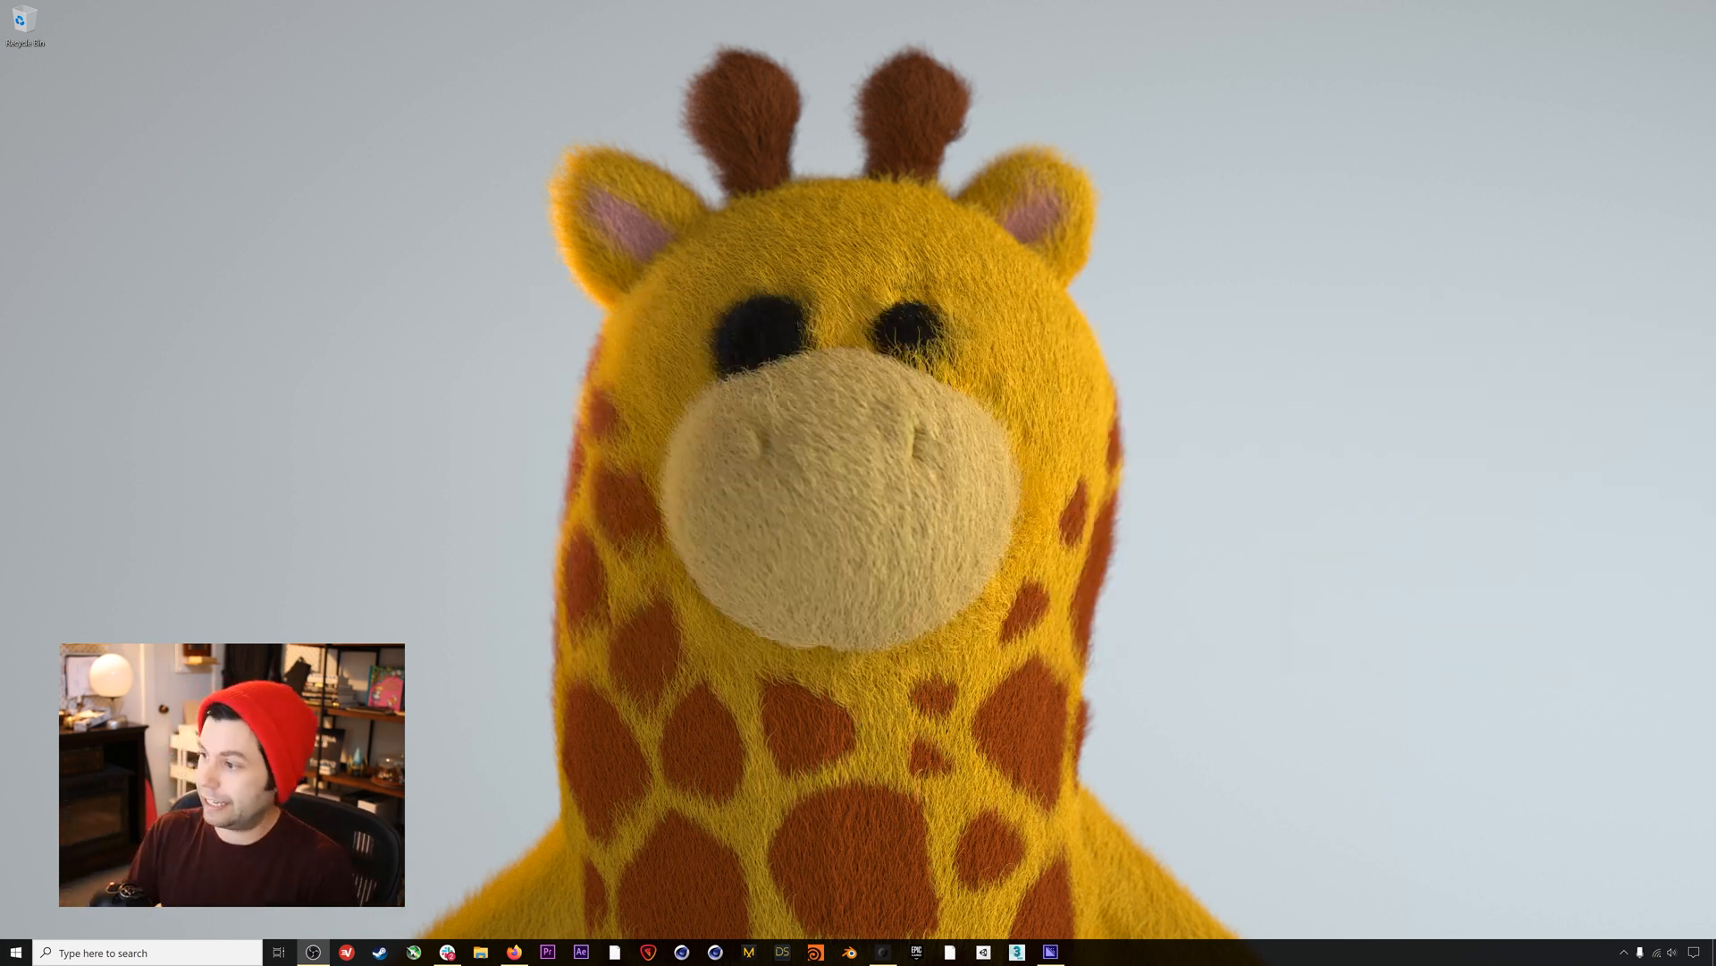
Find Reallusion Hub on the computer and open it.
{"action": "left_click", "coordinate": [1165, 740]}
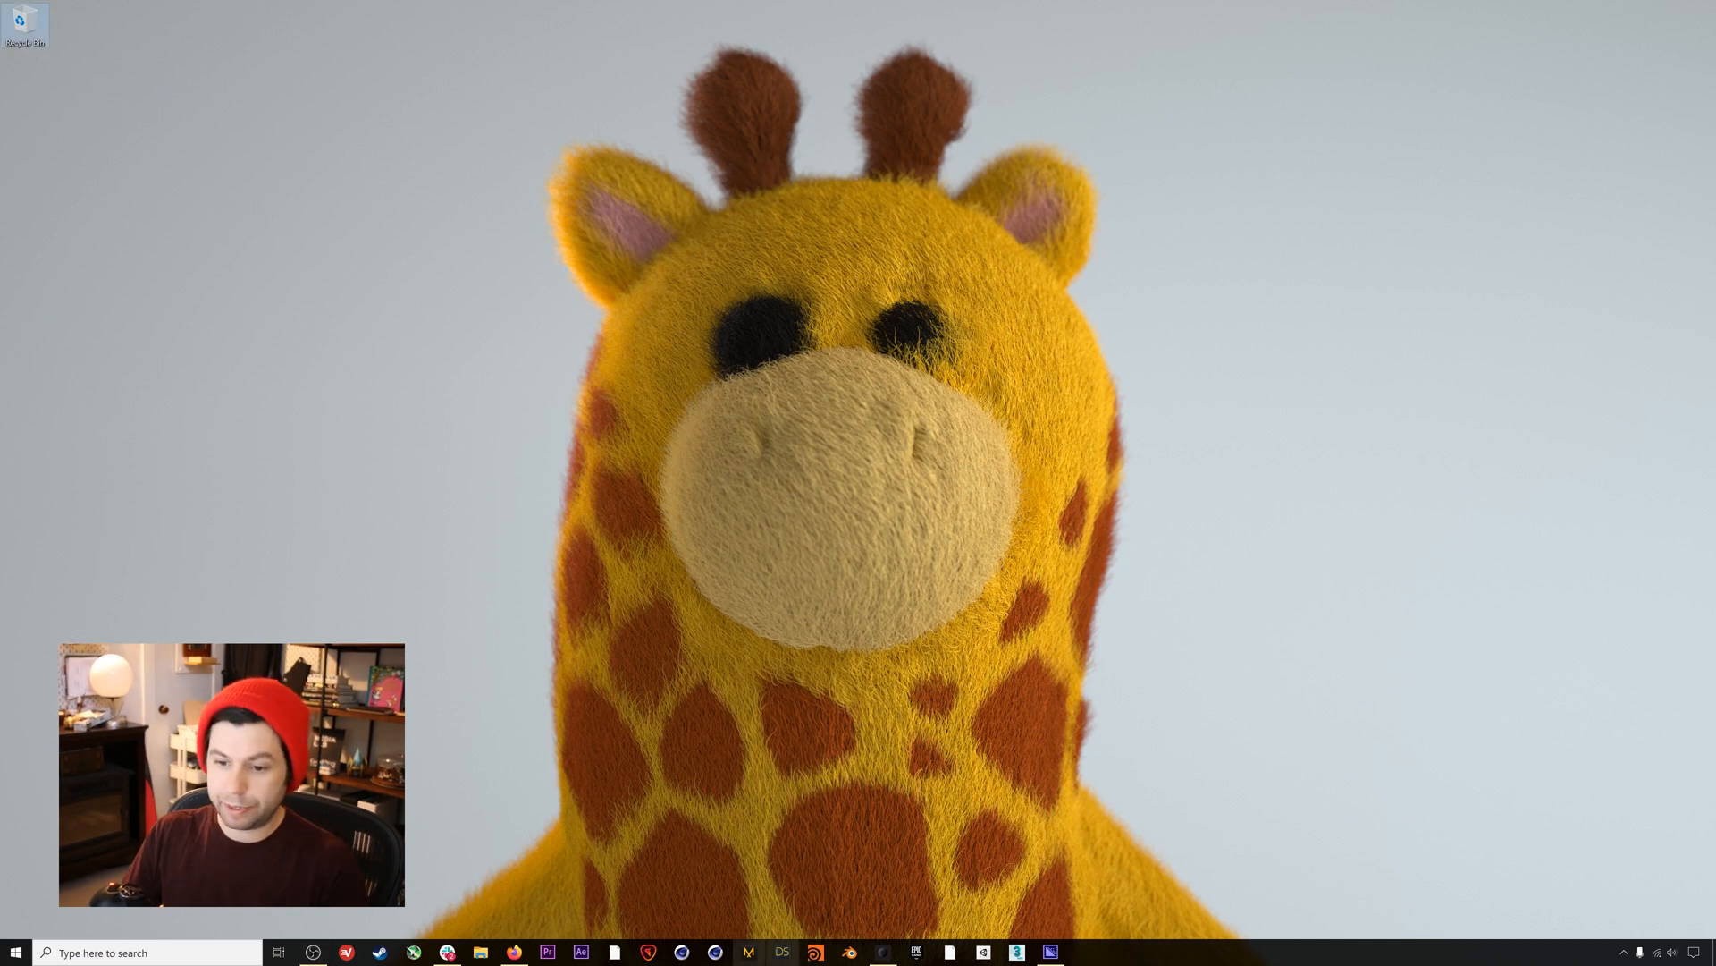
{"action": "left_click", "coordinate": [134, 952]}
{"action": "type", "text": "real"}
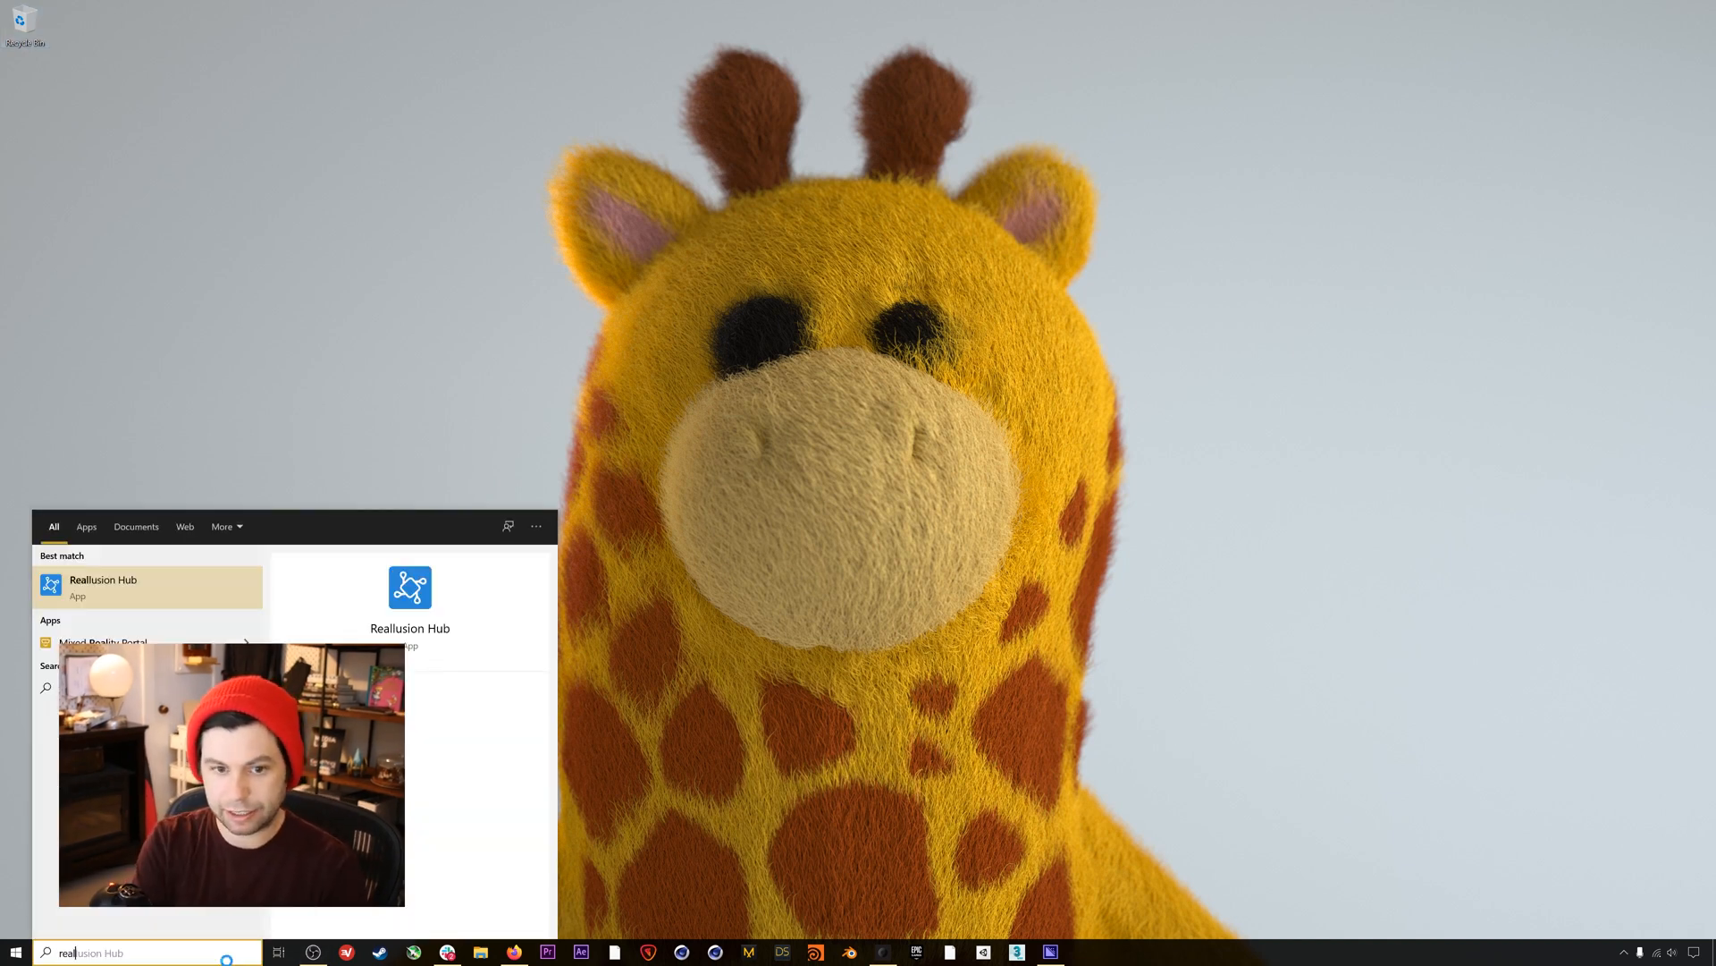
{"action": "key", "text": "Return"}
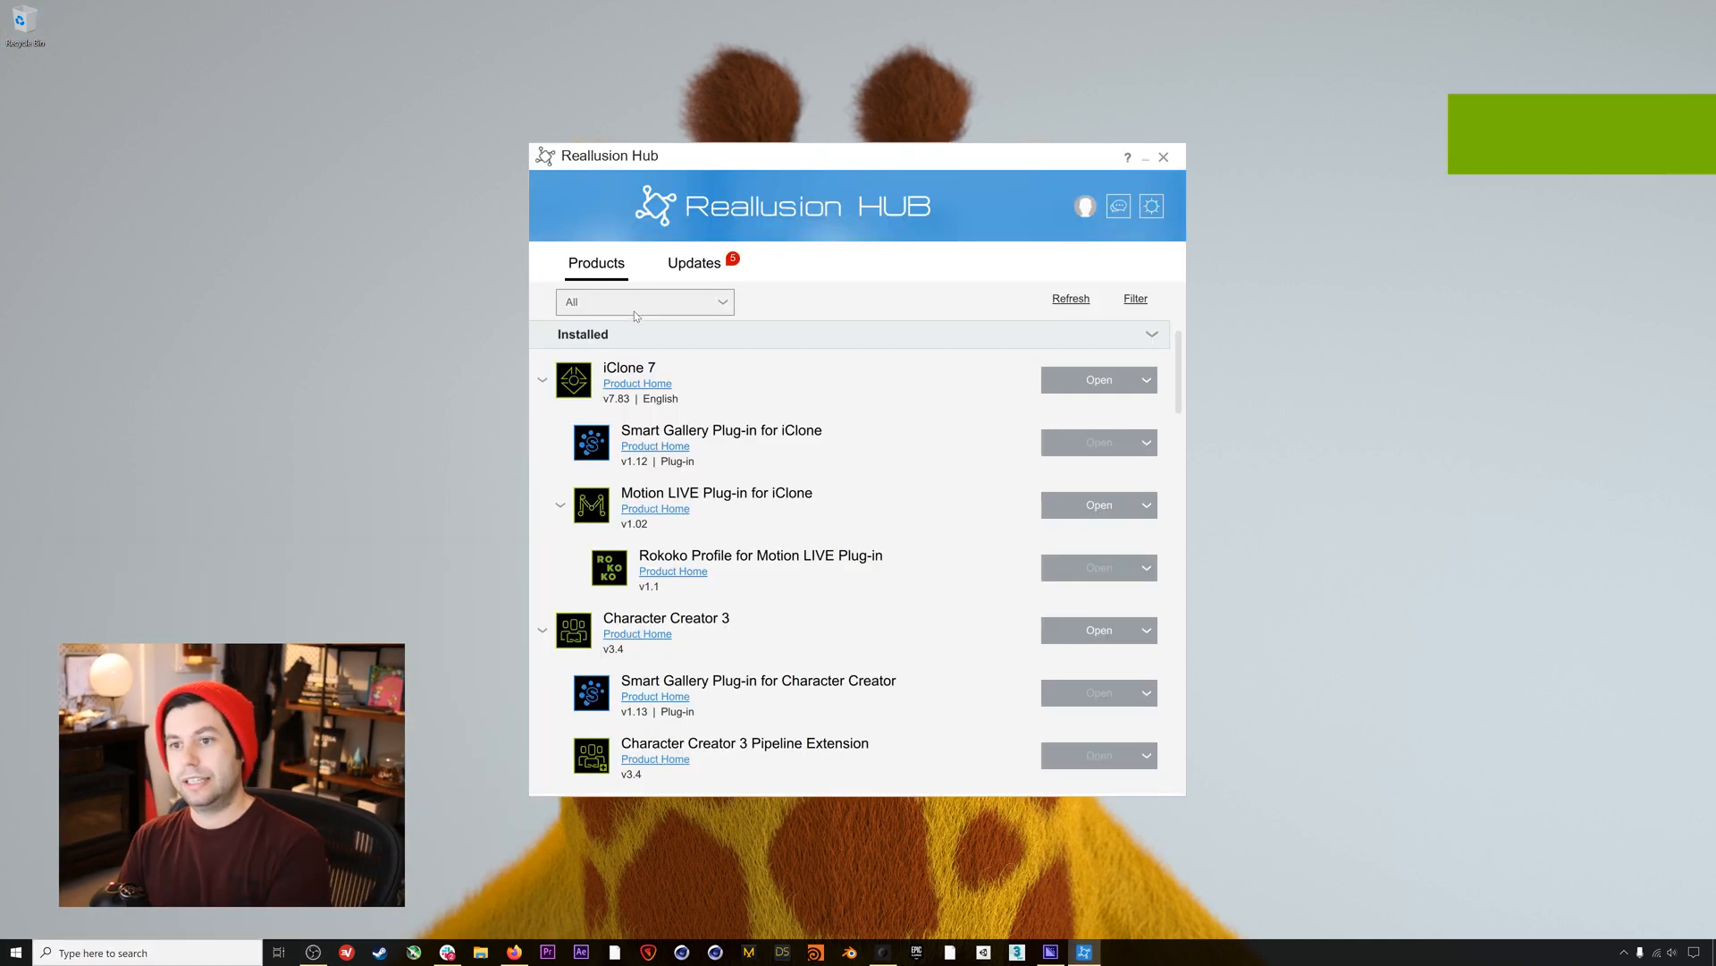
Launch Character Creator 3 from Reallusion Hub and dismiss its welcome screen.
{"action": "scroll", "coordinate": [739, 591], "scroll_direction": "down", "scroll_amount": 1}
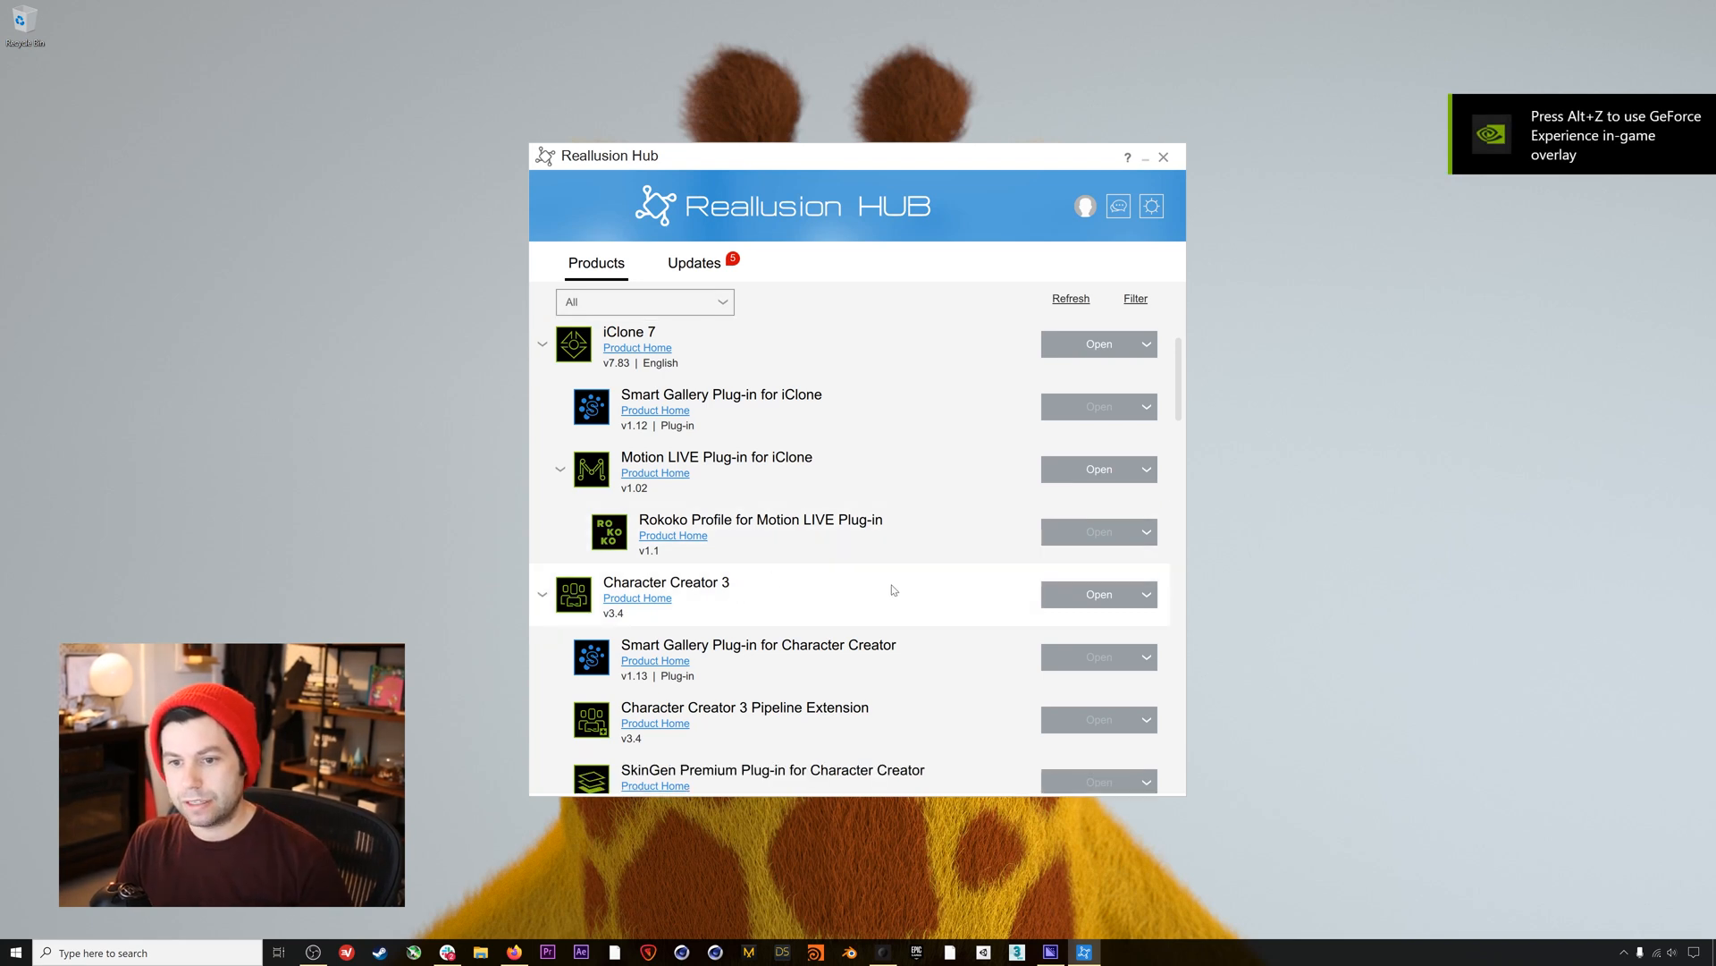
{"action": "left_click", "coordinate": [1100, 598]}
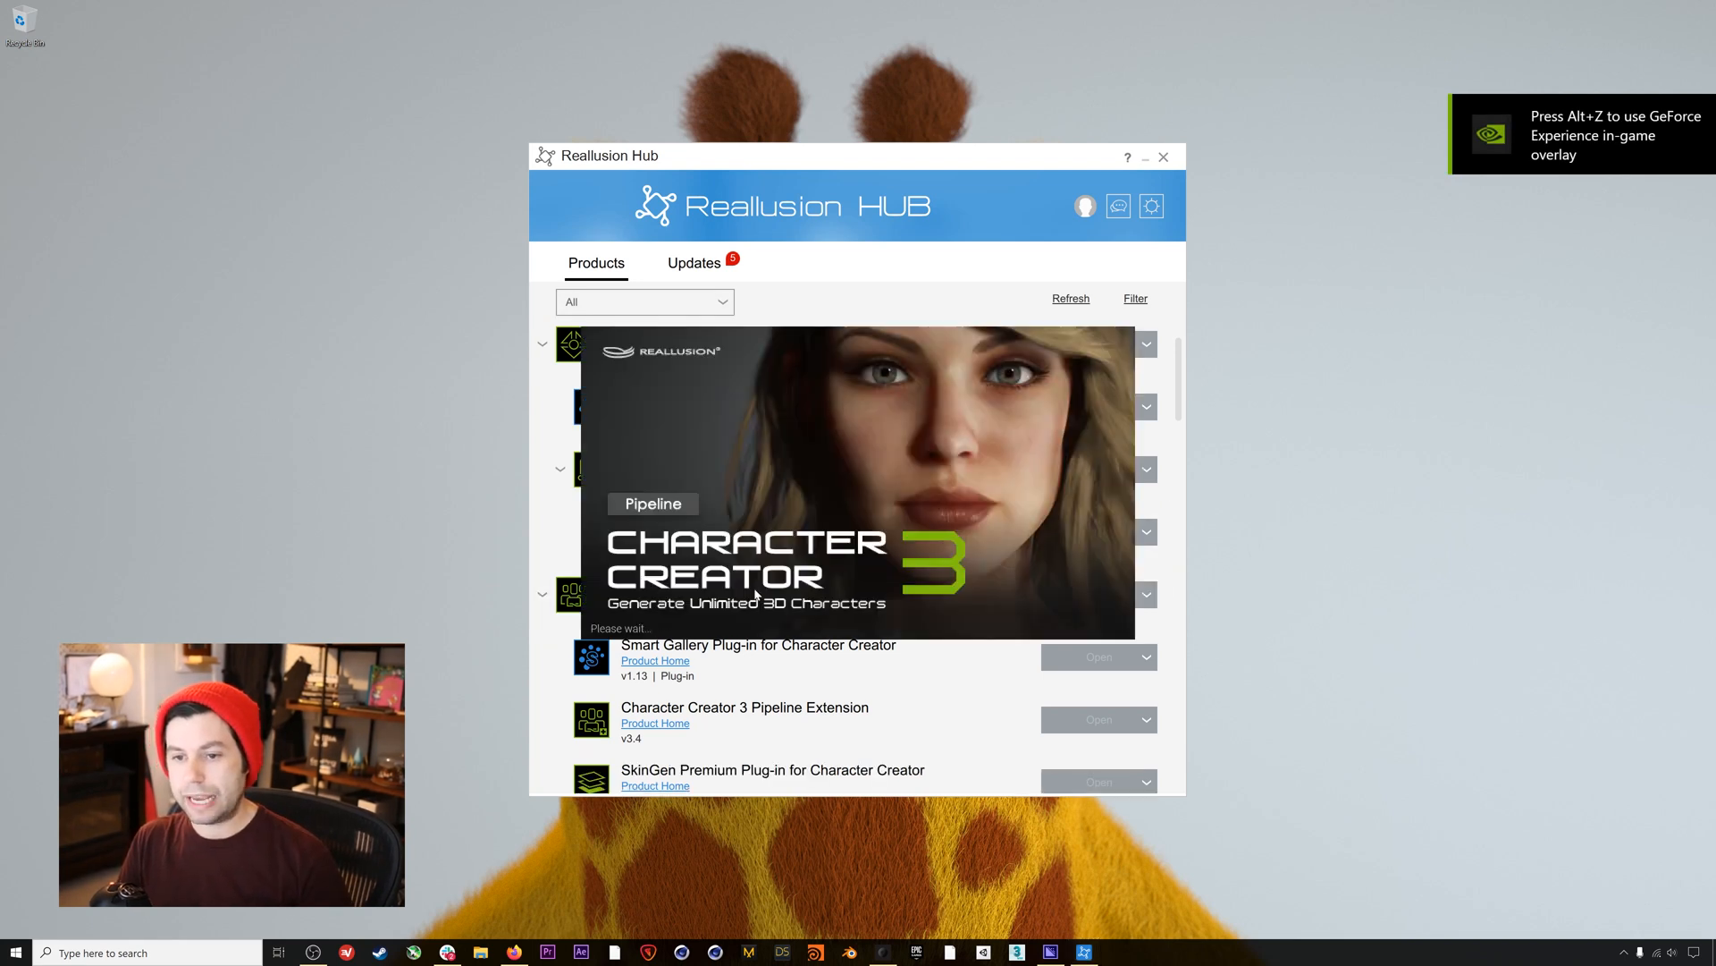
{"action": "left_click_drag", "start_coordinate": [847, 158], "coordinate": [590, 189]}
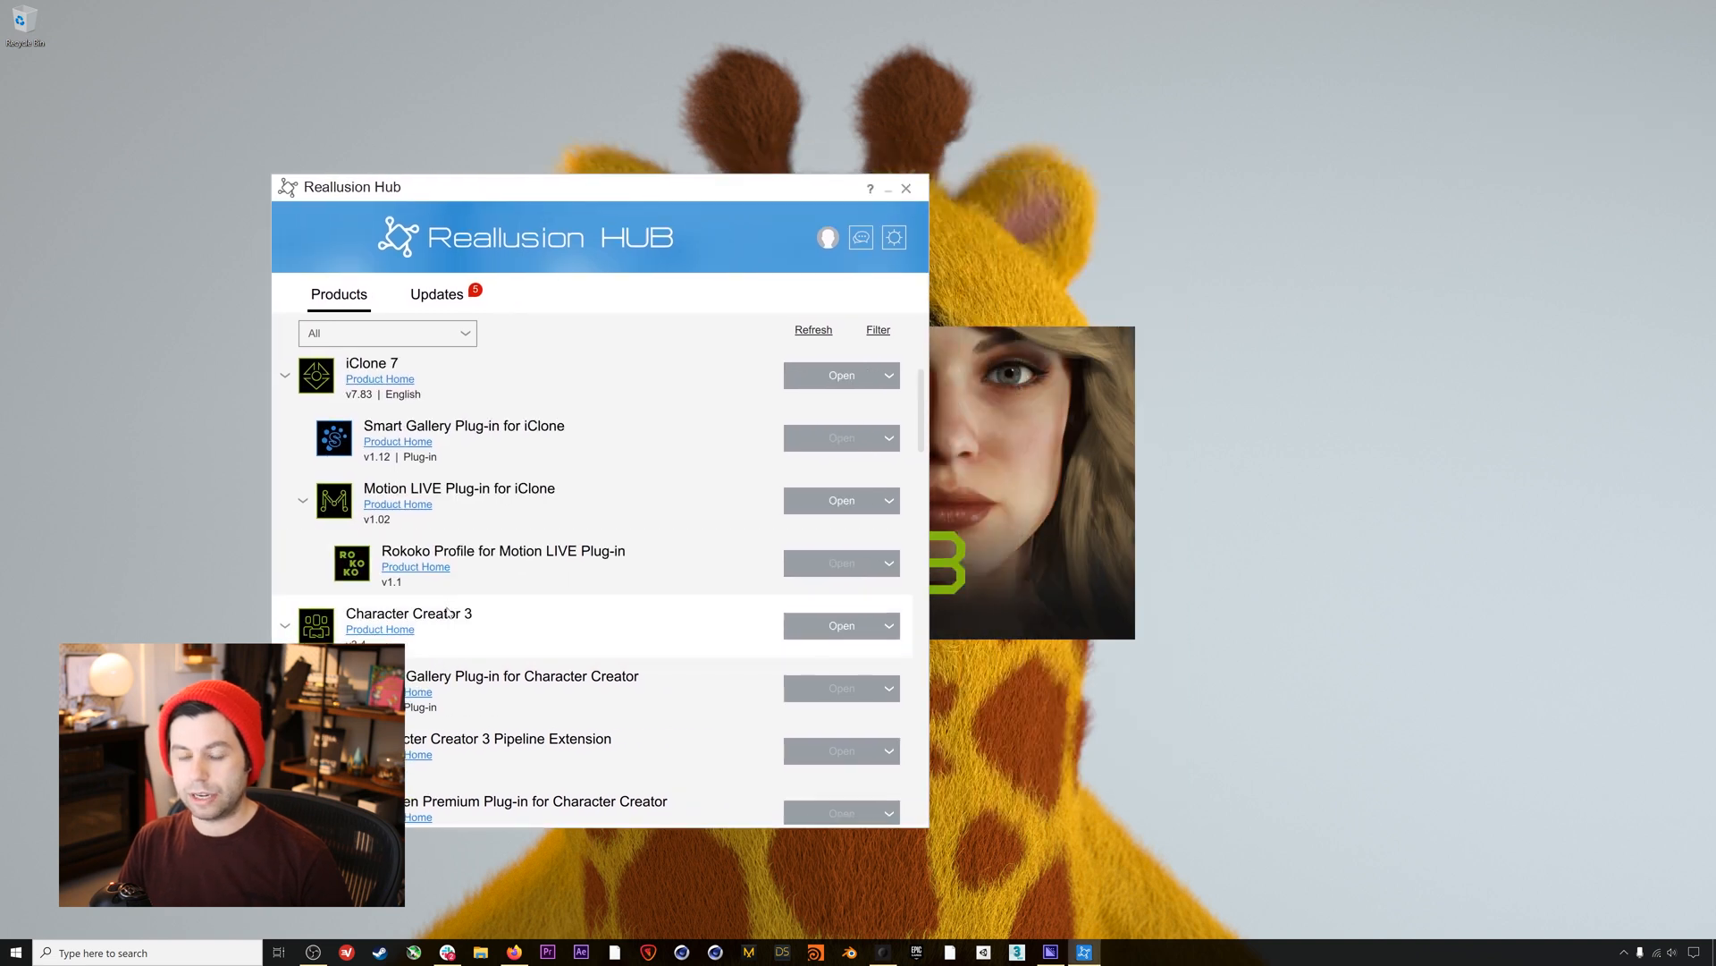
{"action": "left_click", "coordinate": [1000, 516]}
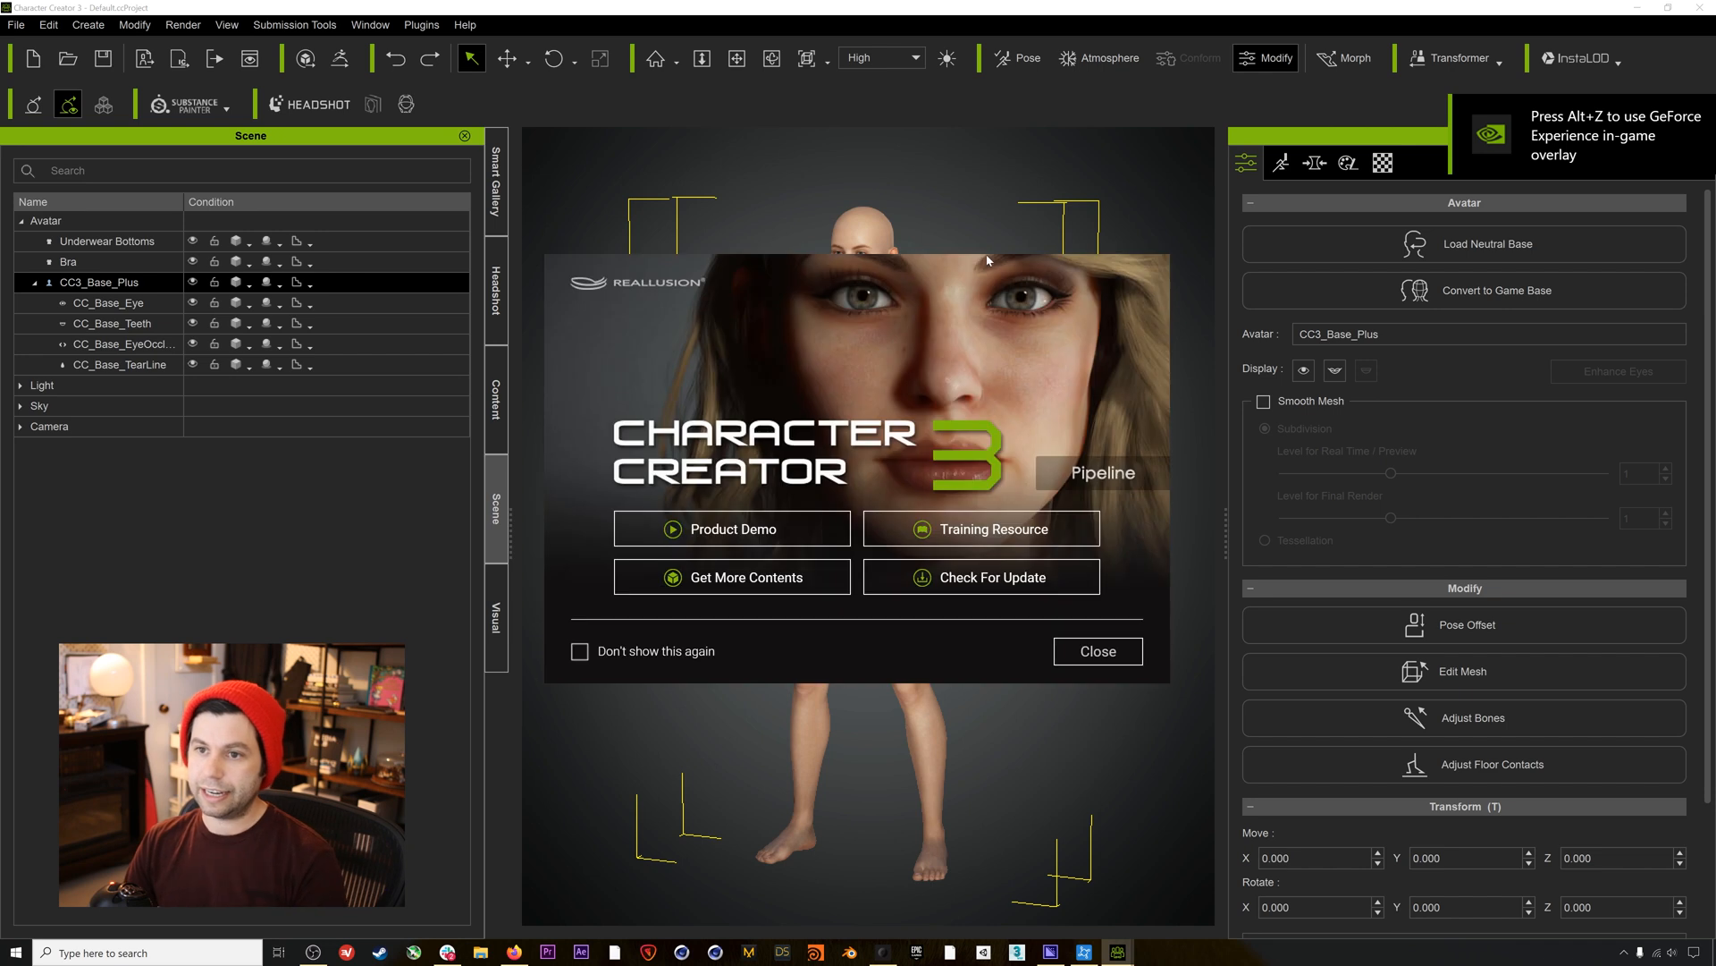
{"action": "left_click", "coordinate": [1078, 657]}
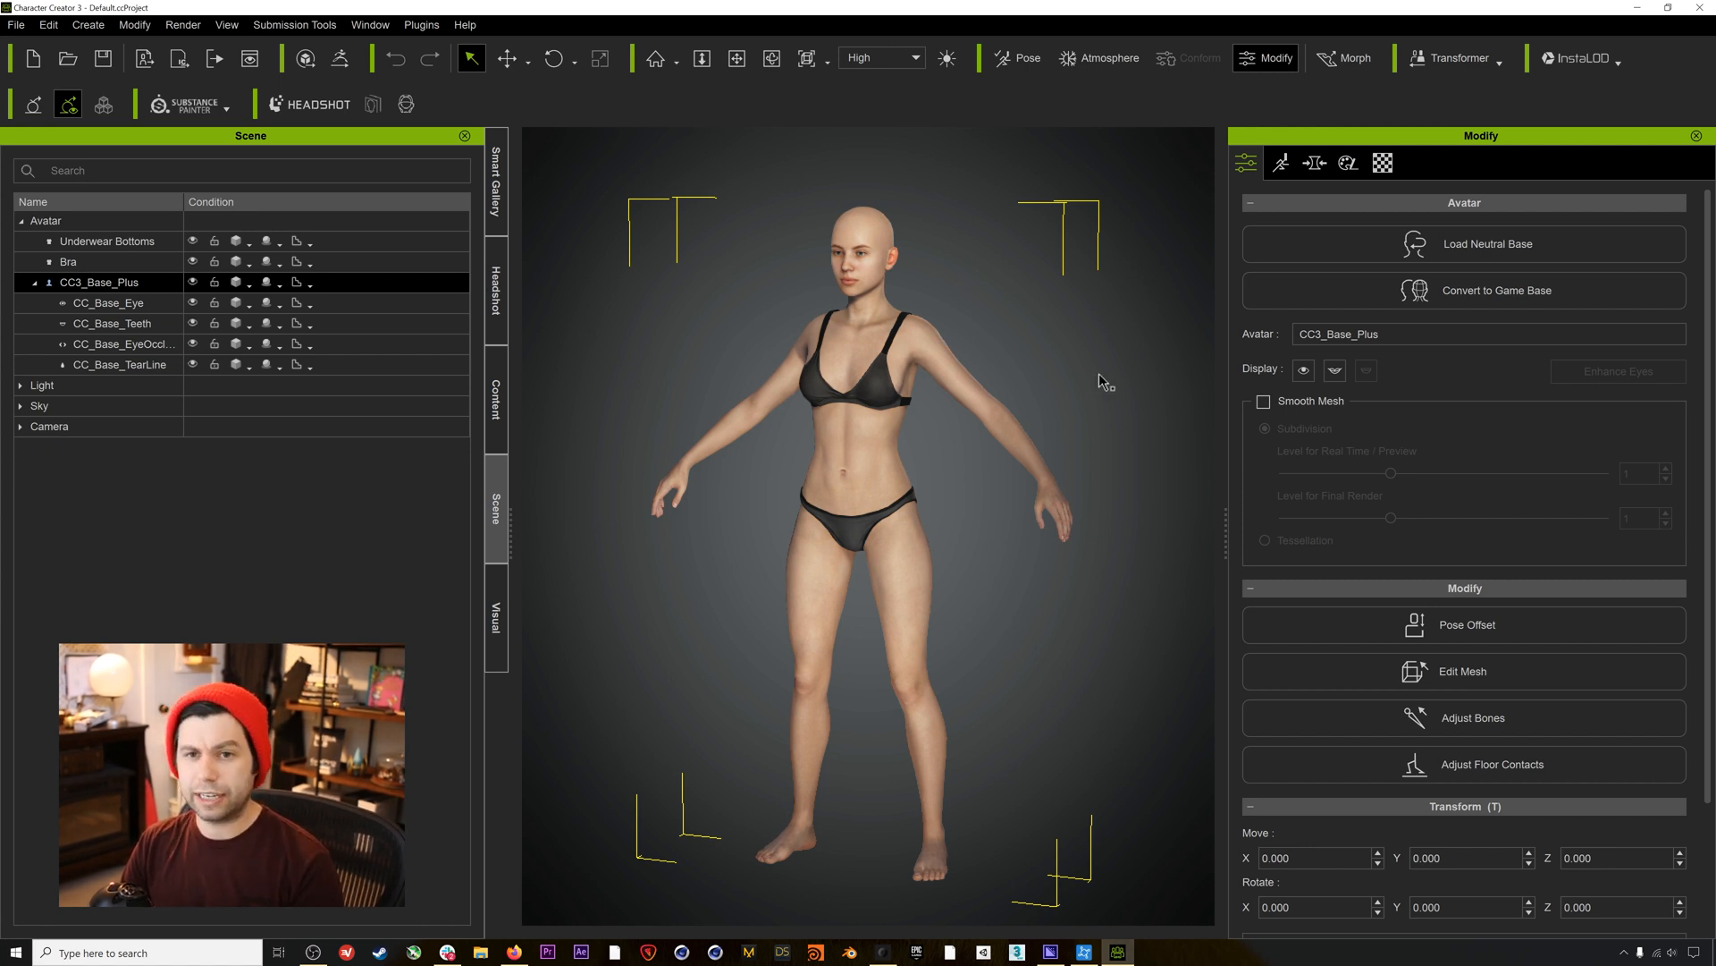
Load the CC3+_Caleb avatar from the CC3 Base Characters Pack, using the Replace All option.
{"action": "left_click", "coordinate": [504, 386]}
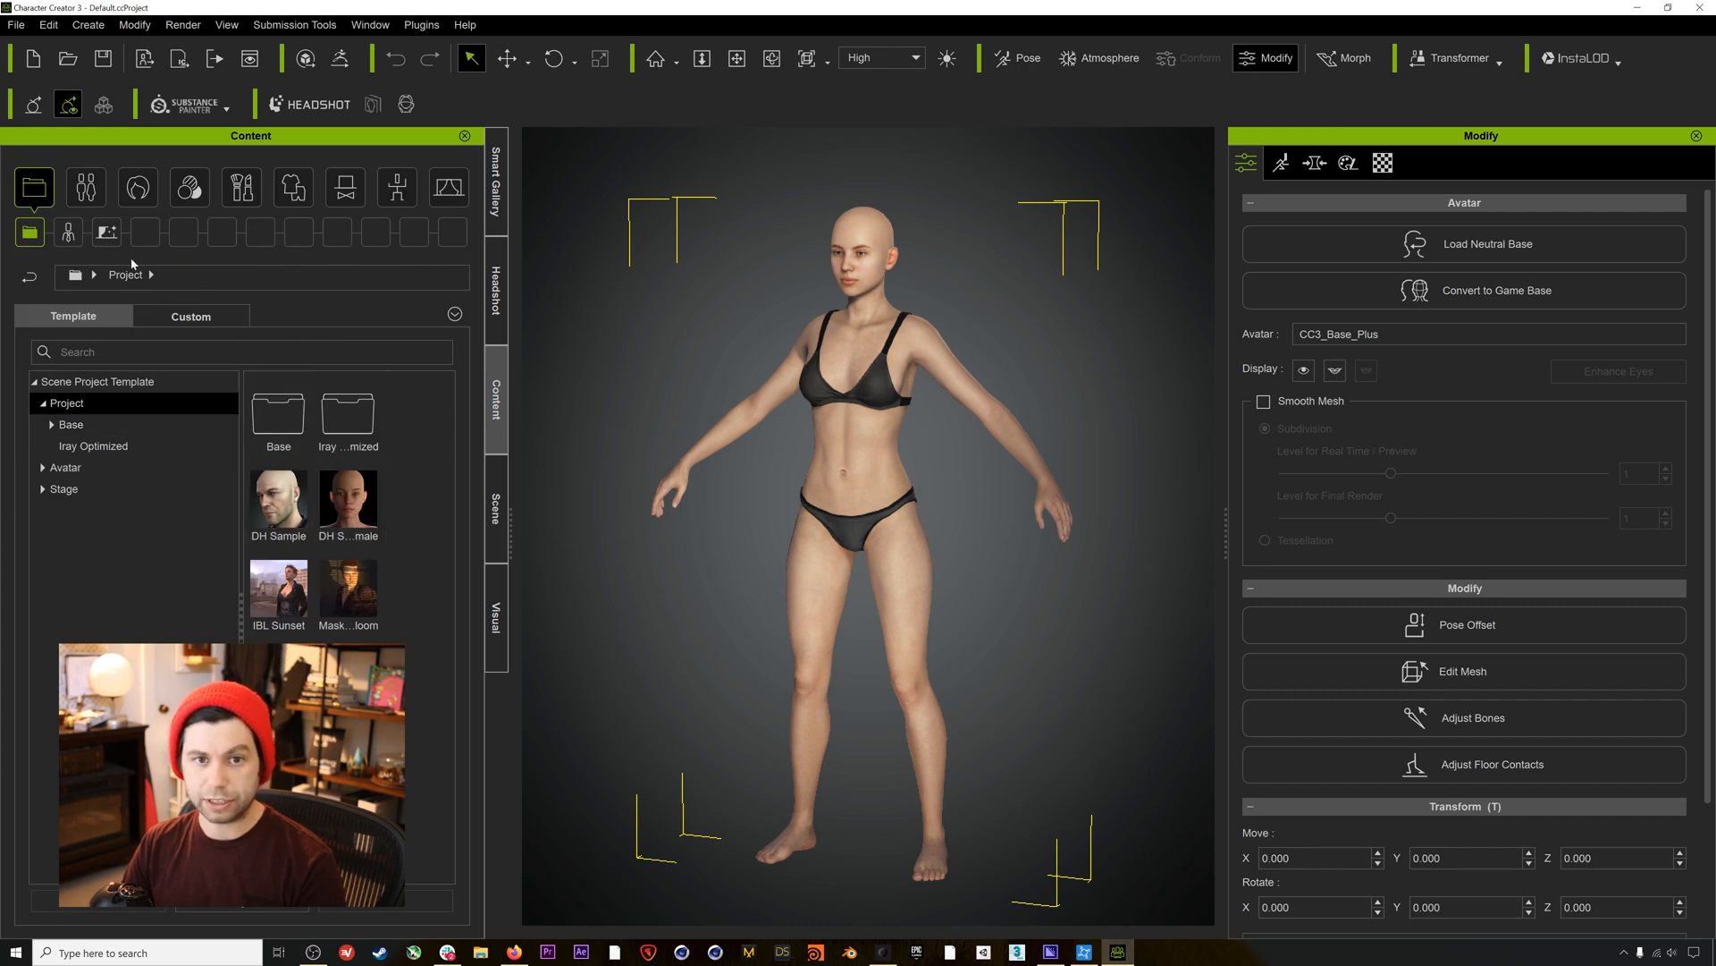
{"action": "left_click", "coordinate": [496, 182]}
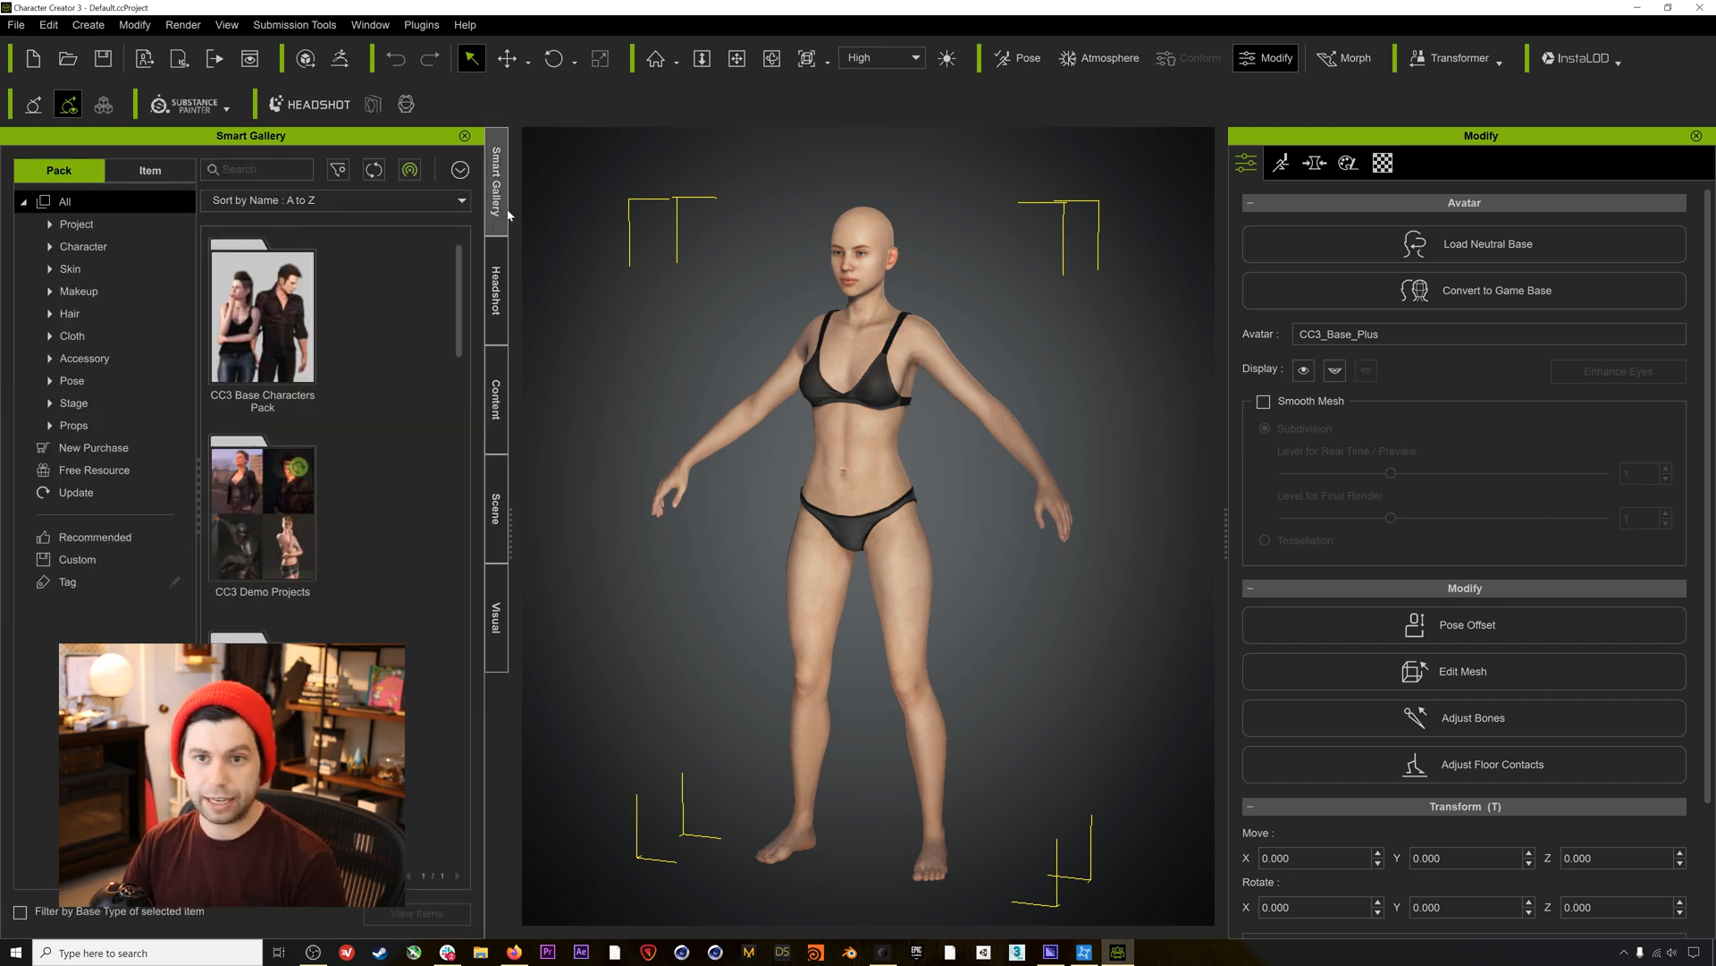
{"action": "double_click", "coordinate": [265, 304]}
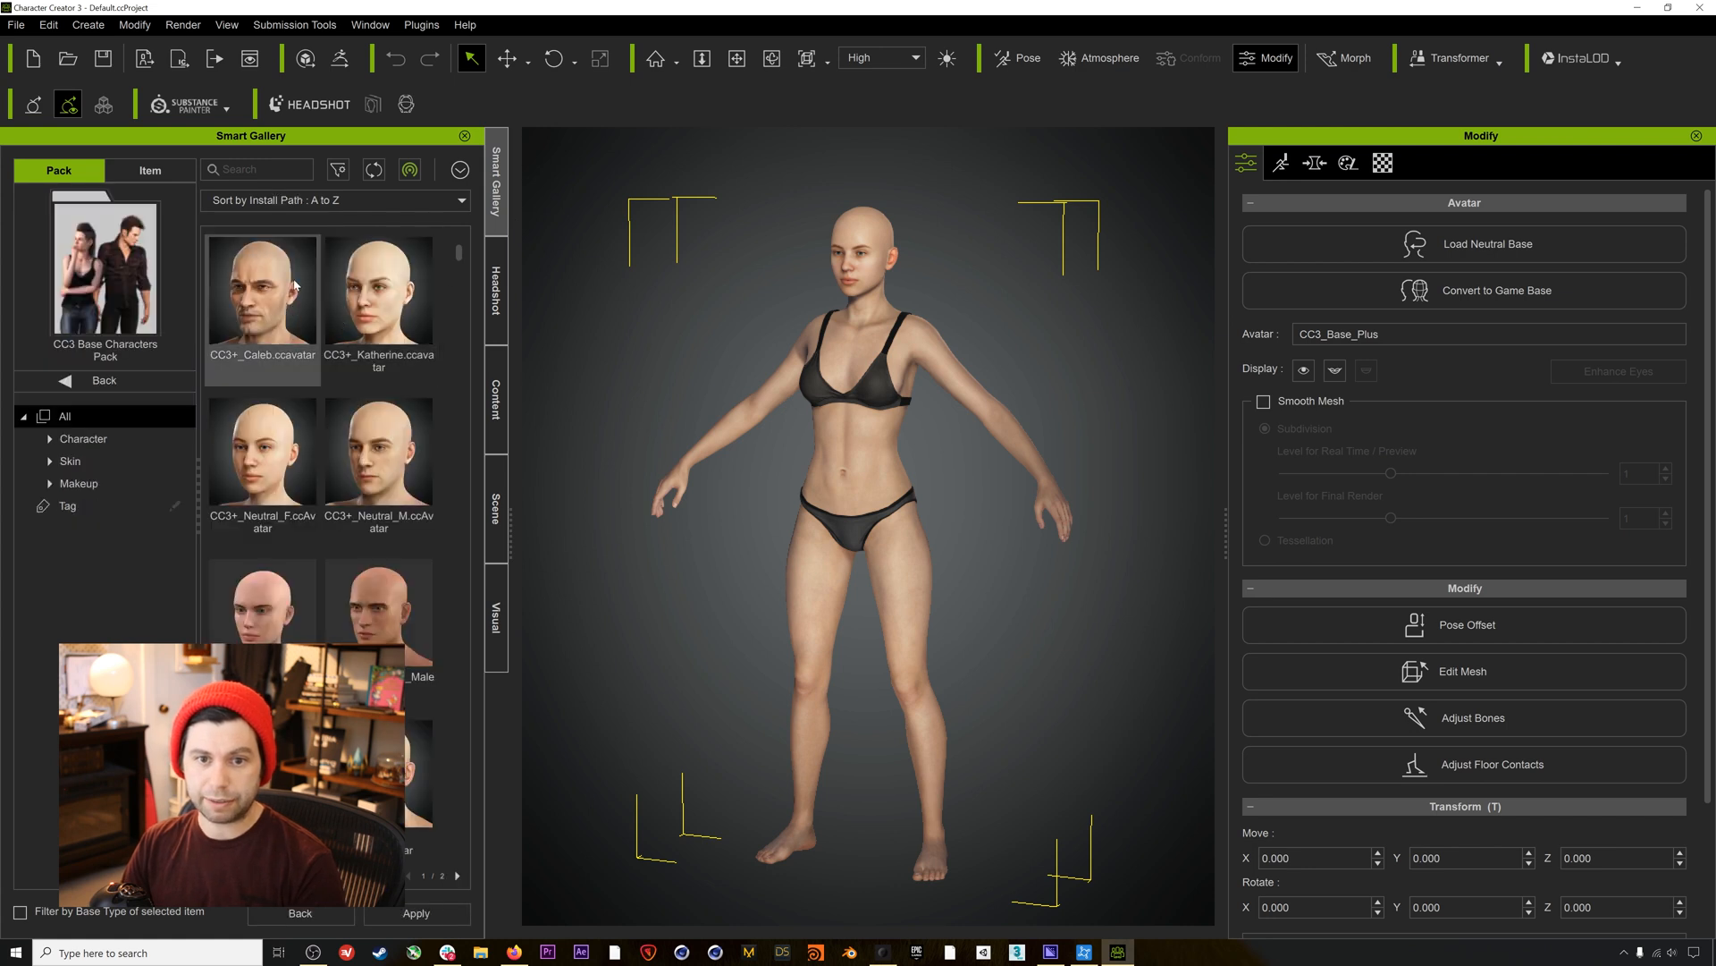
{"action": "double_click", "coordinate": [295, 285]}
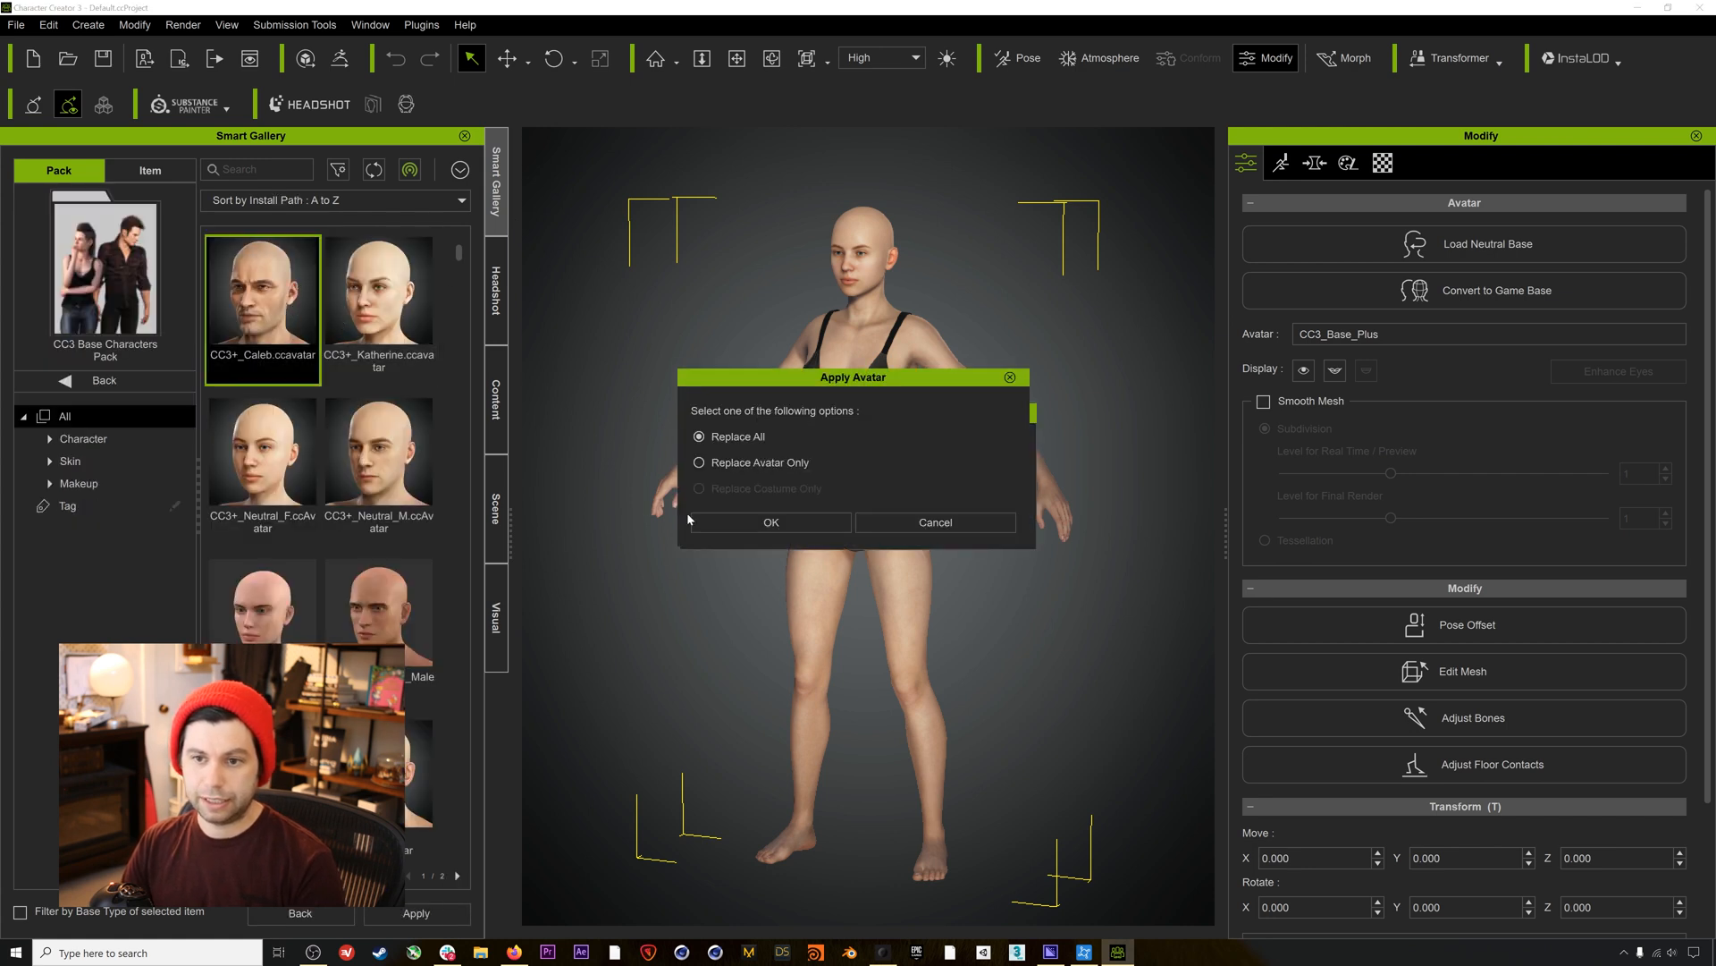
{"action": "left_click", "coordinate": [706, 522]}
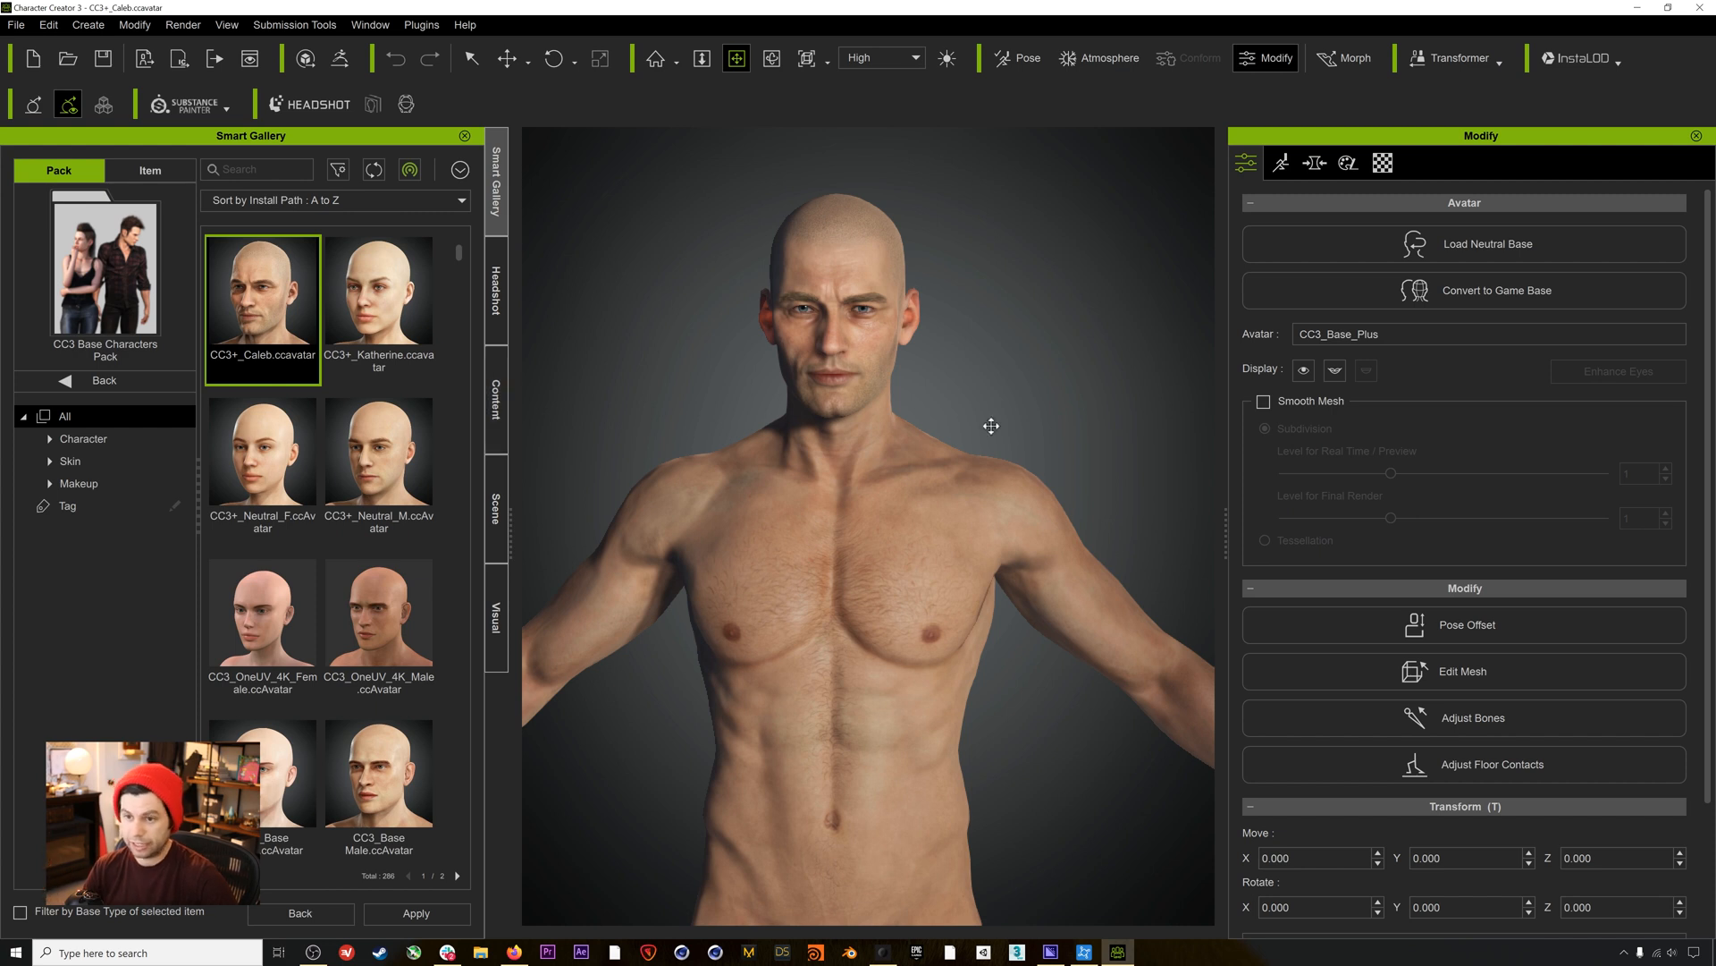
Look through the avatar's motion and attribute settings and its list of morph sliders.
{"action": "left_click_drag", "start_coordinate": [833, 319], "coordinate": [851, 316], "text": "alt"}
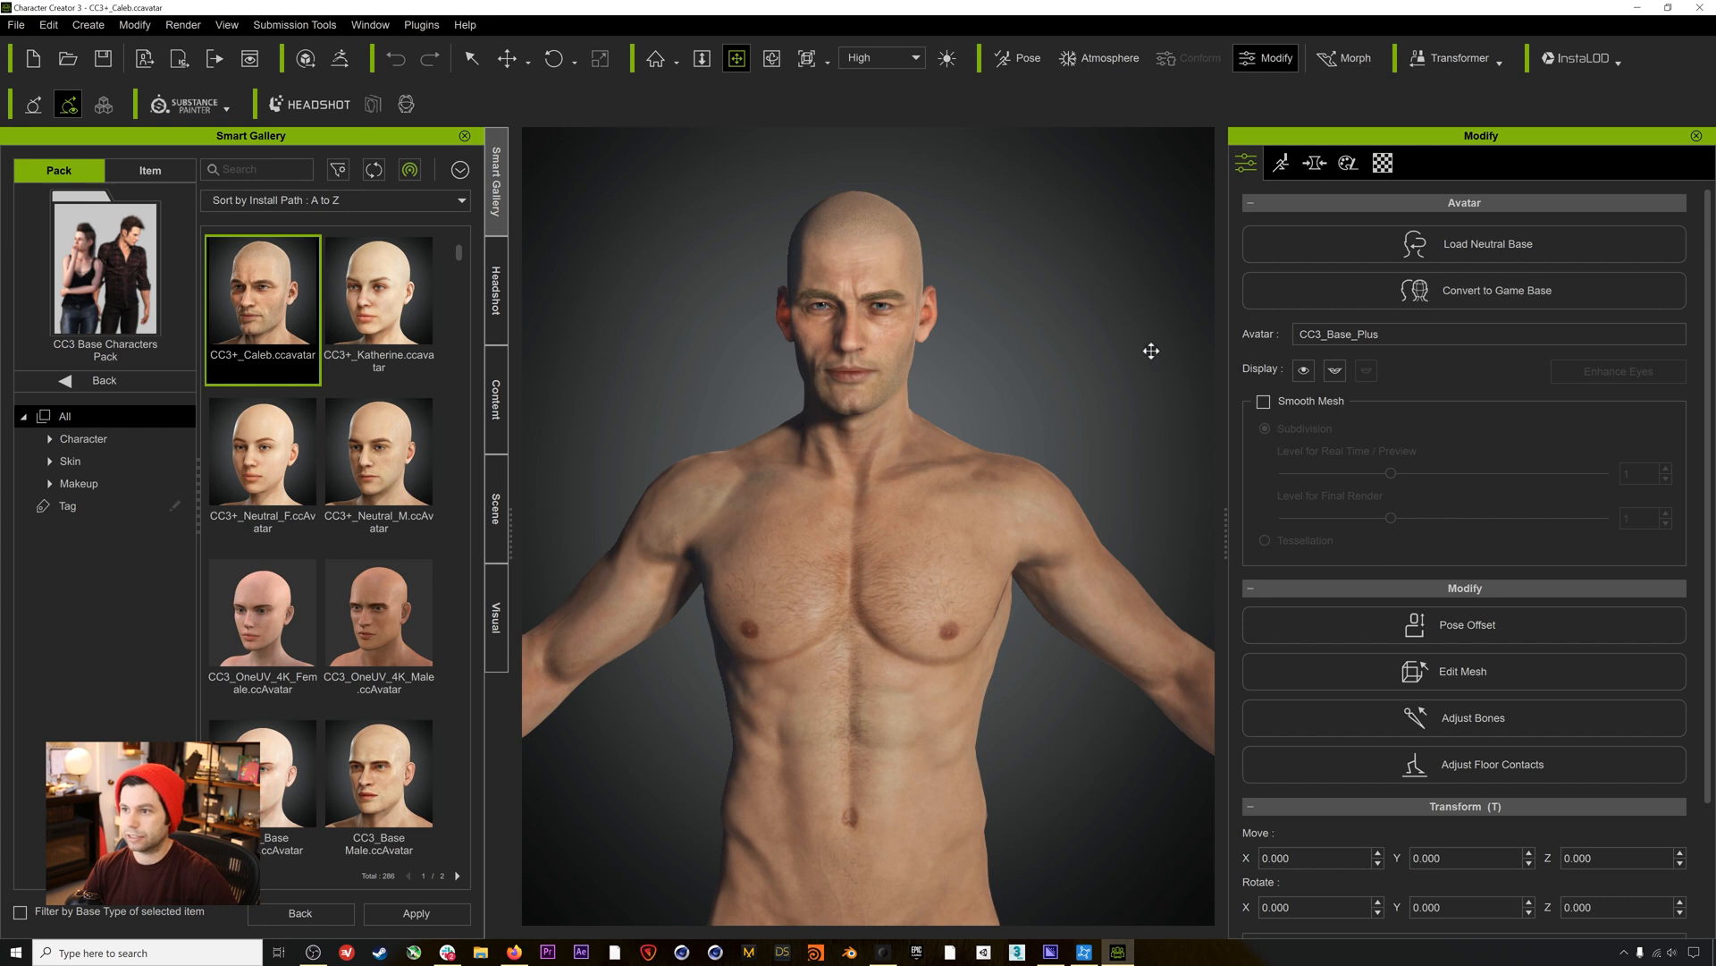
{"action": "left_click", "coordinate": [1281, 162]}
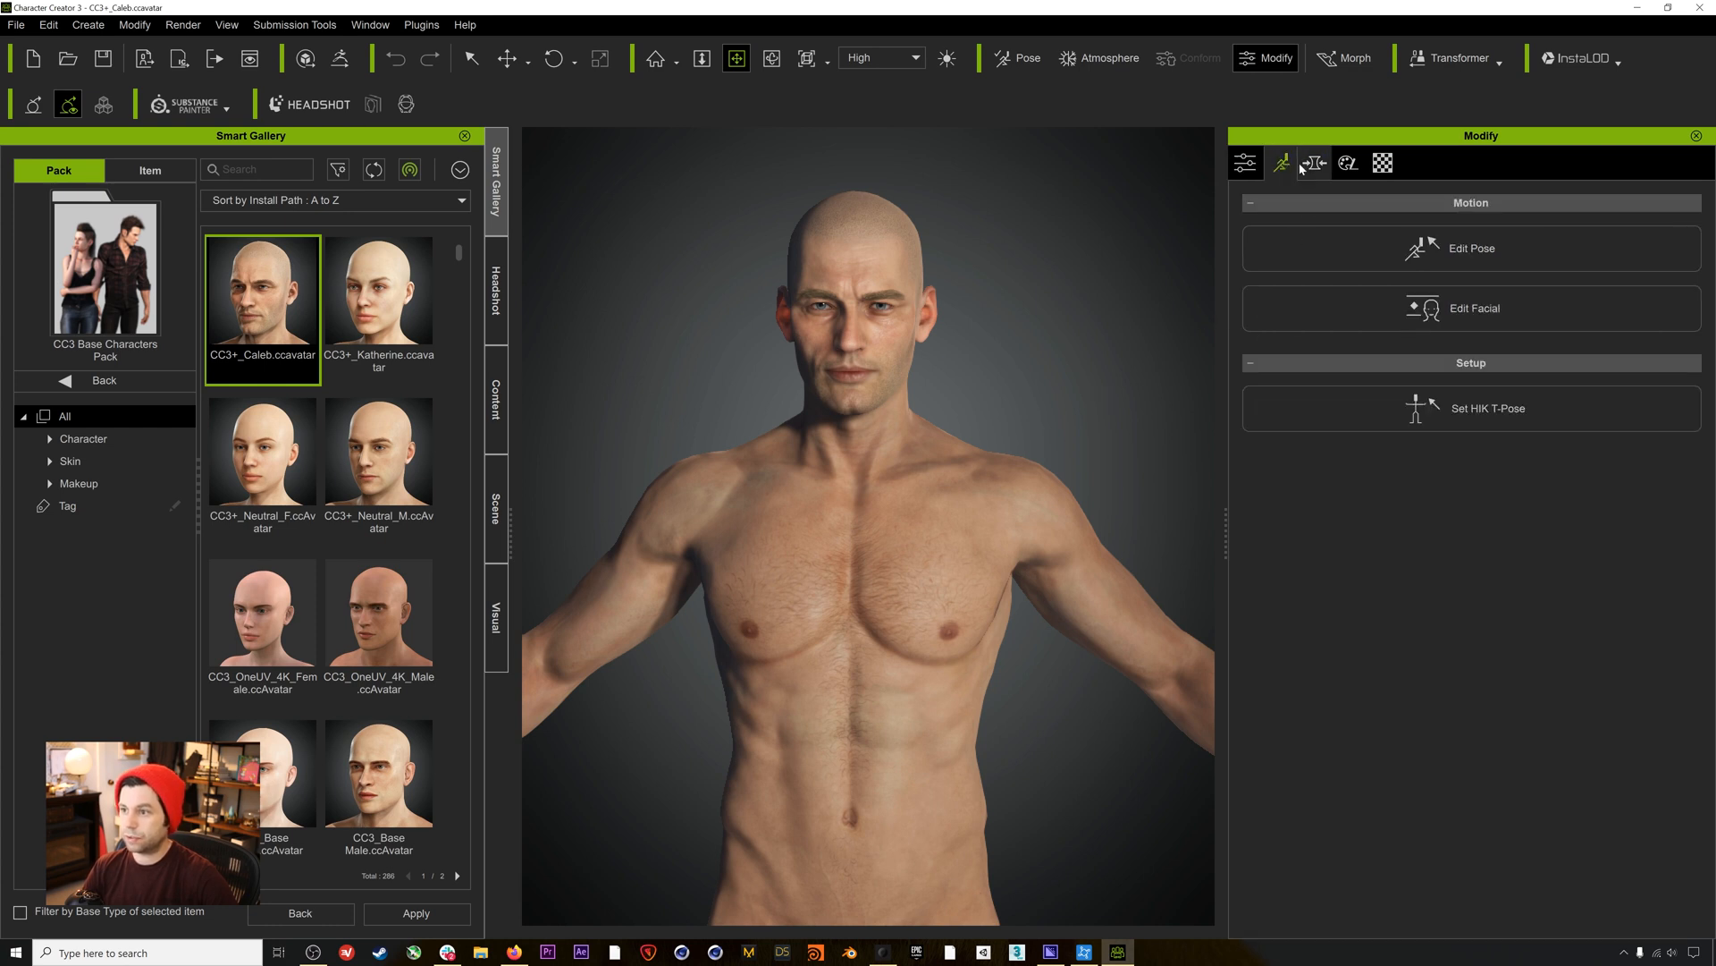
{"action": "left_click", "coordinate": [1247, 163]}
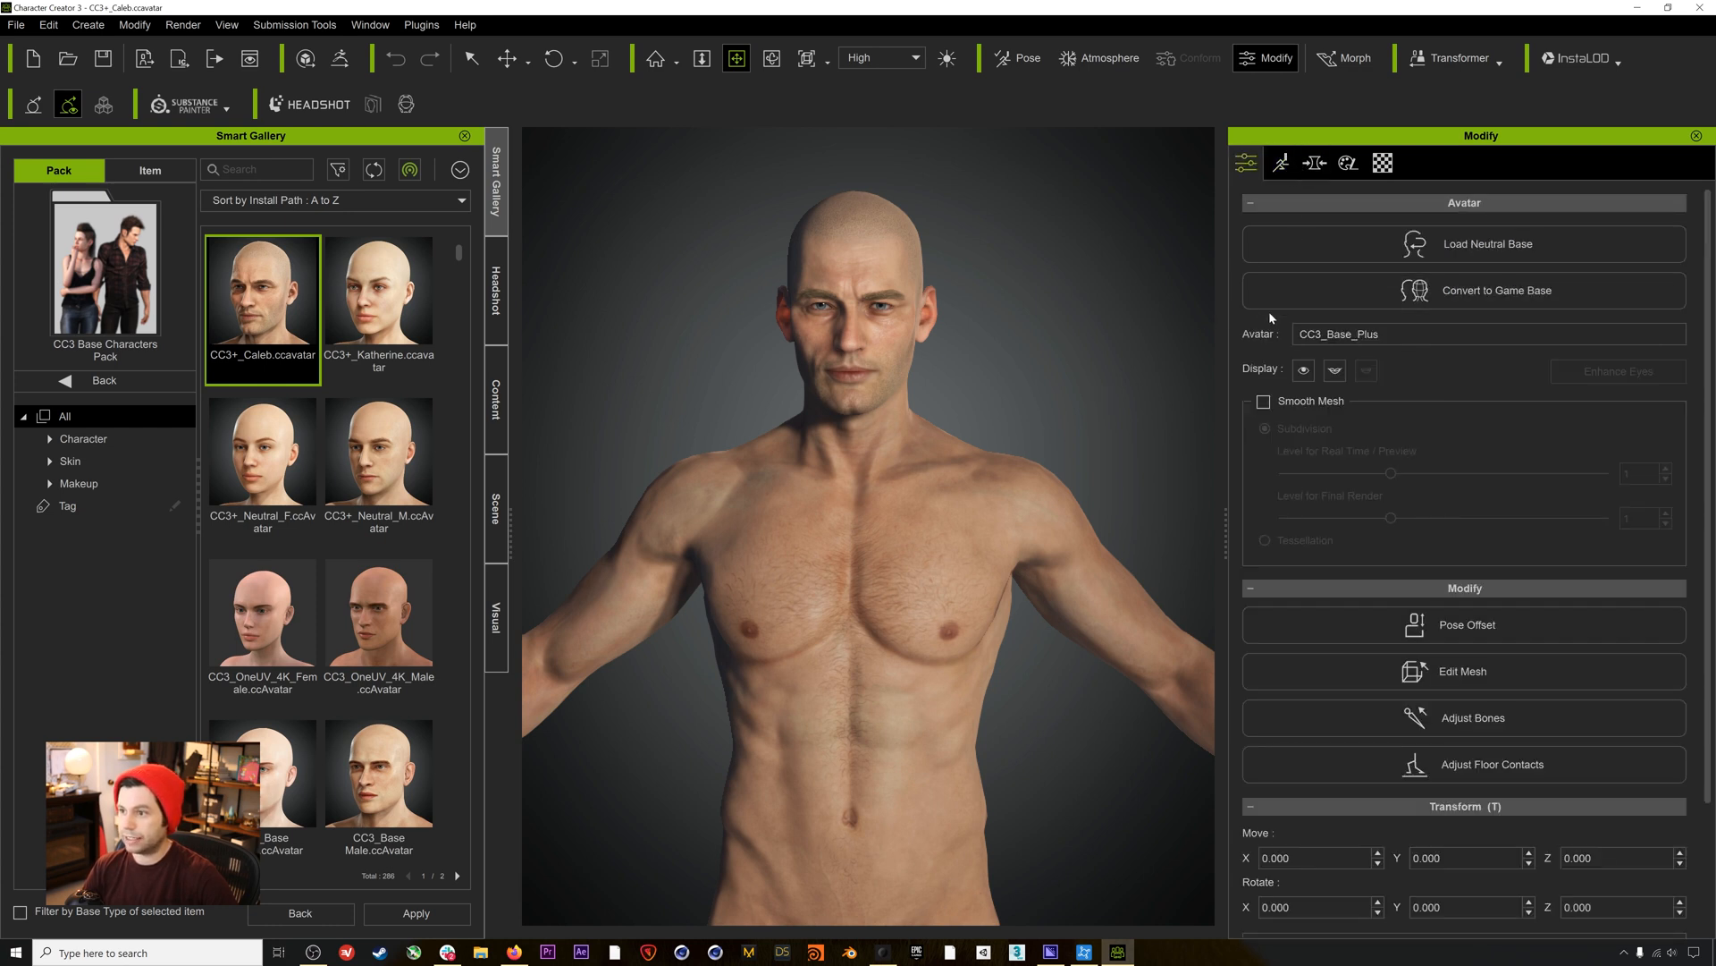
{"action": "scroll", "coordinate": [1324, 671], "scroll_direction": "down", "scroll_amount": 2}
{"action": "scroll", "coordinate": [1324, 665], "scroll_direction": "up", "scroll_amount": 2}
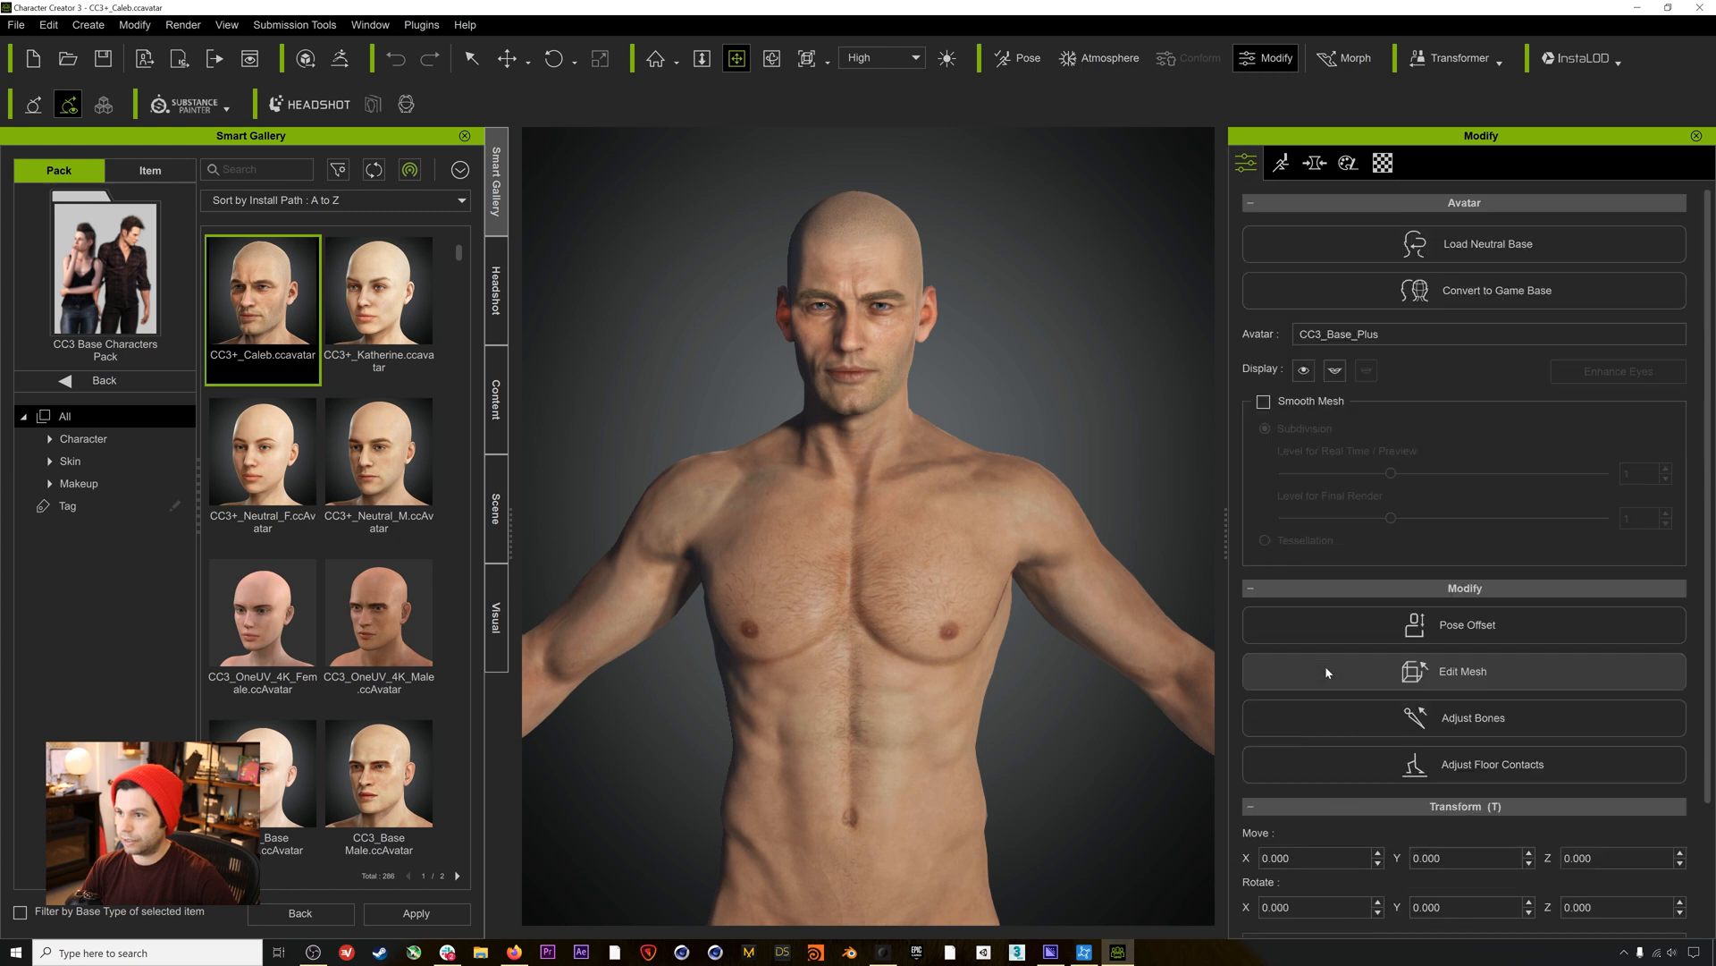
{"action": "left_click", "coordinate": [1316, 163]}
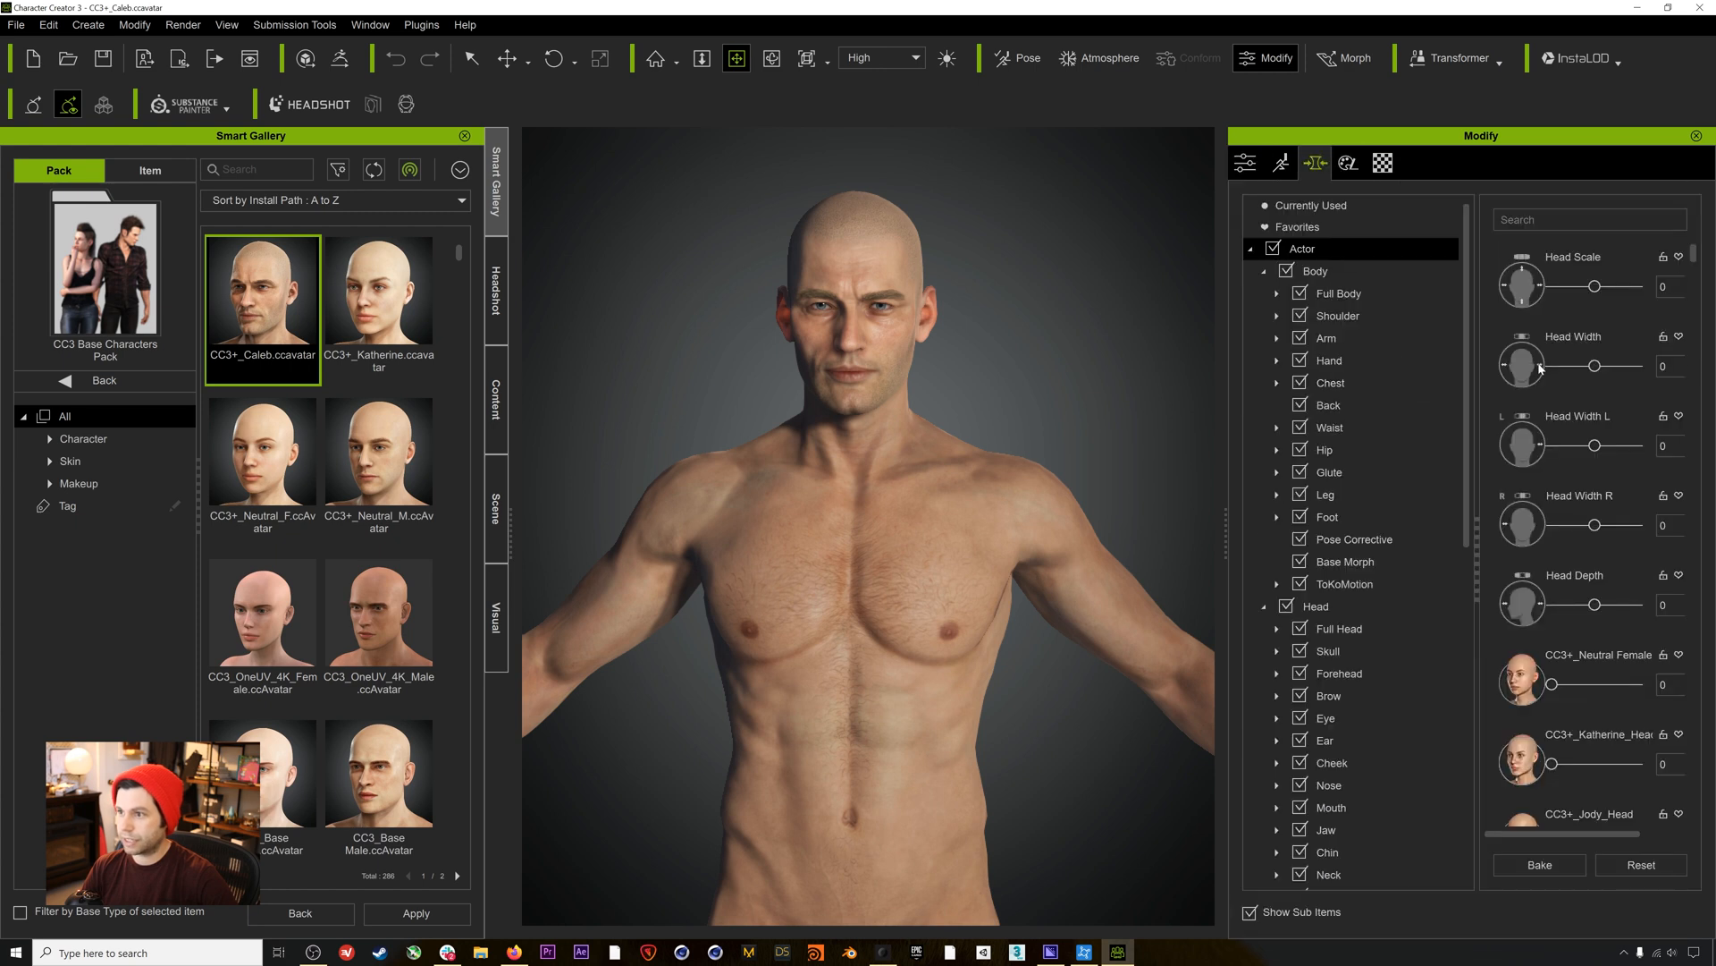
{"action": "scroll", "coordinate": [1573, 374], "scroll_direction": "down", "scroll_amount": 4}
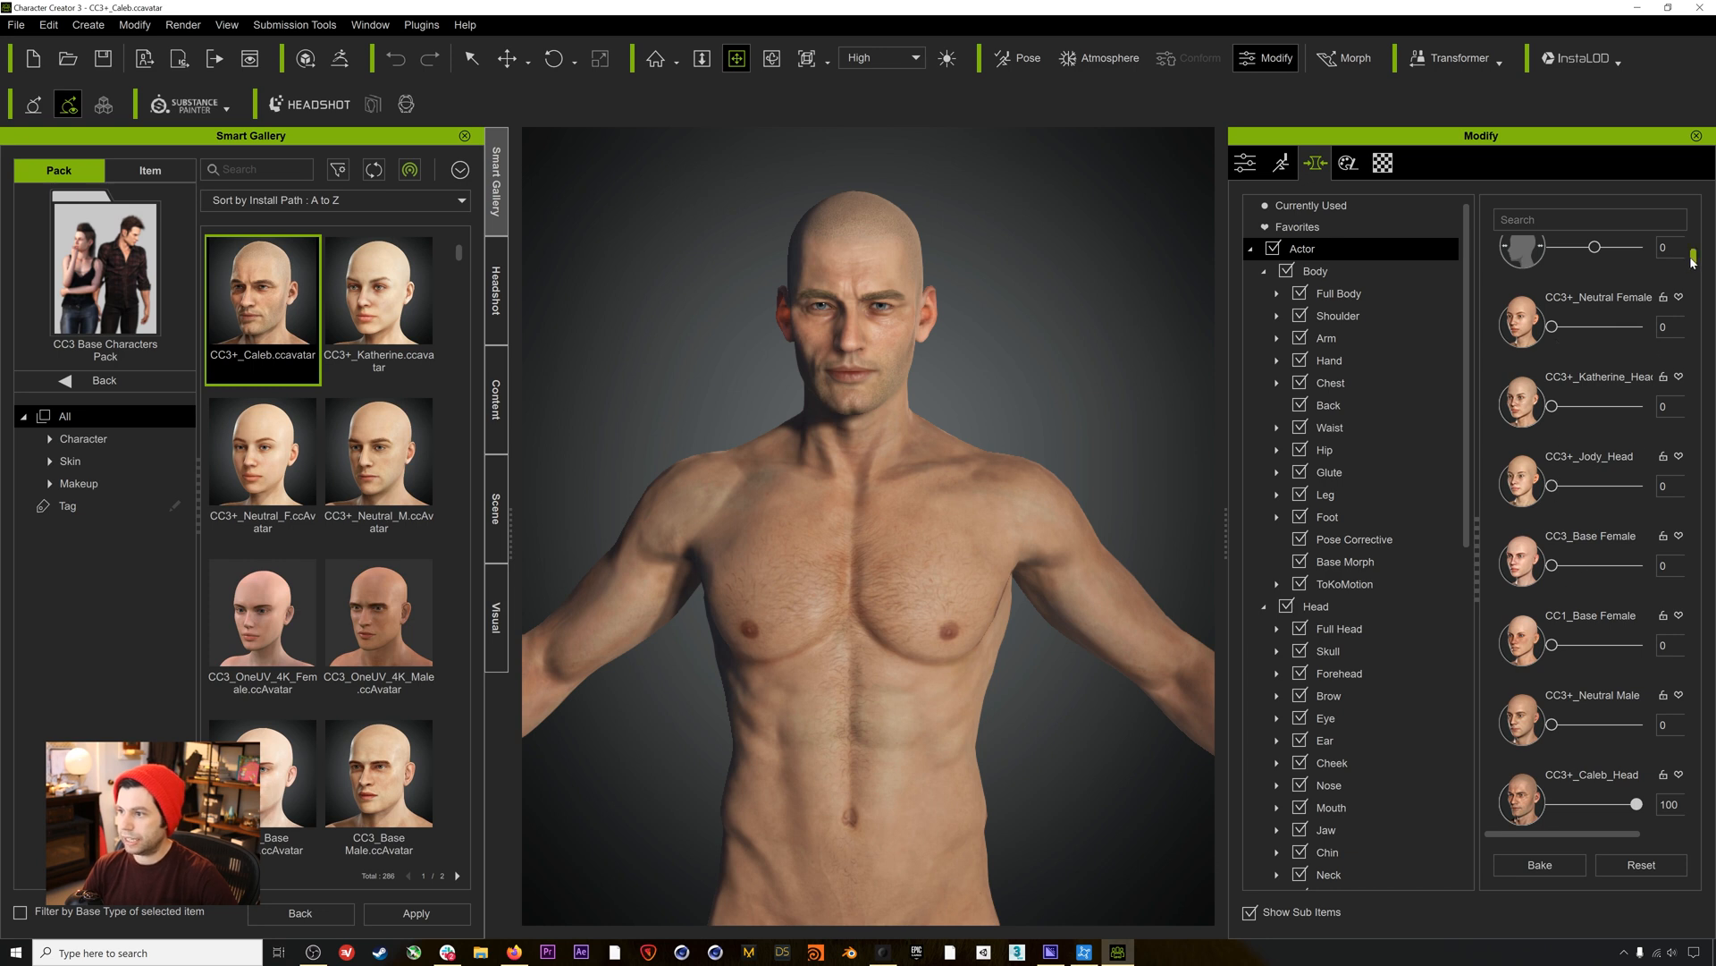
Try the Face Heavy morph at -85 and undo the change.
{"action": "left_click_drag", "start_coordinate": [1693, 259], "coordinate": [1692, 276]}
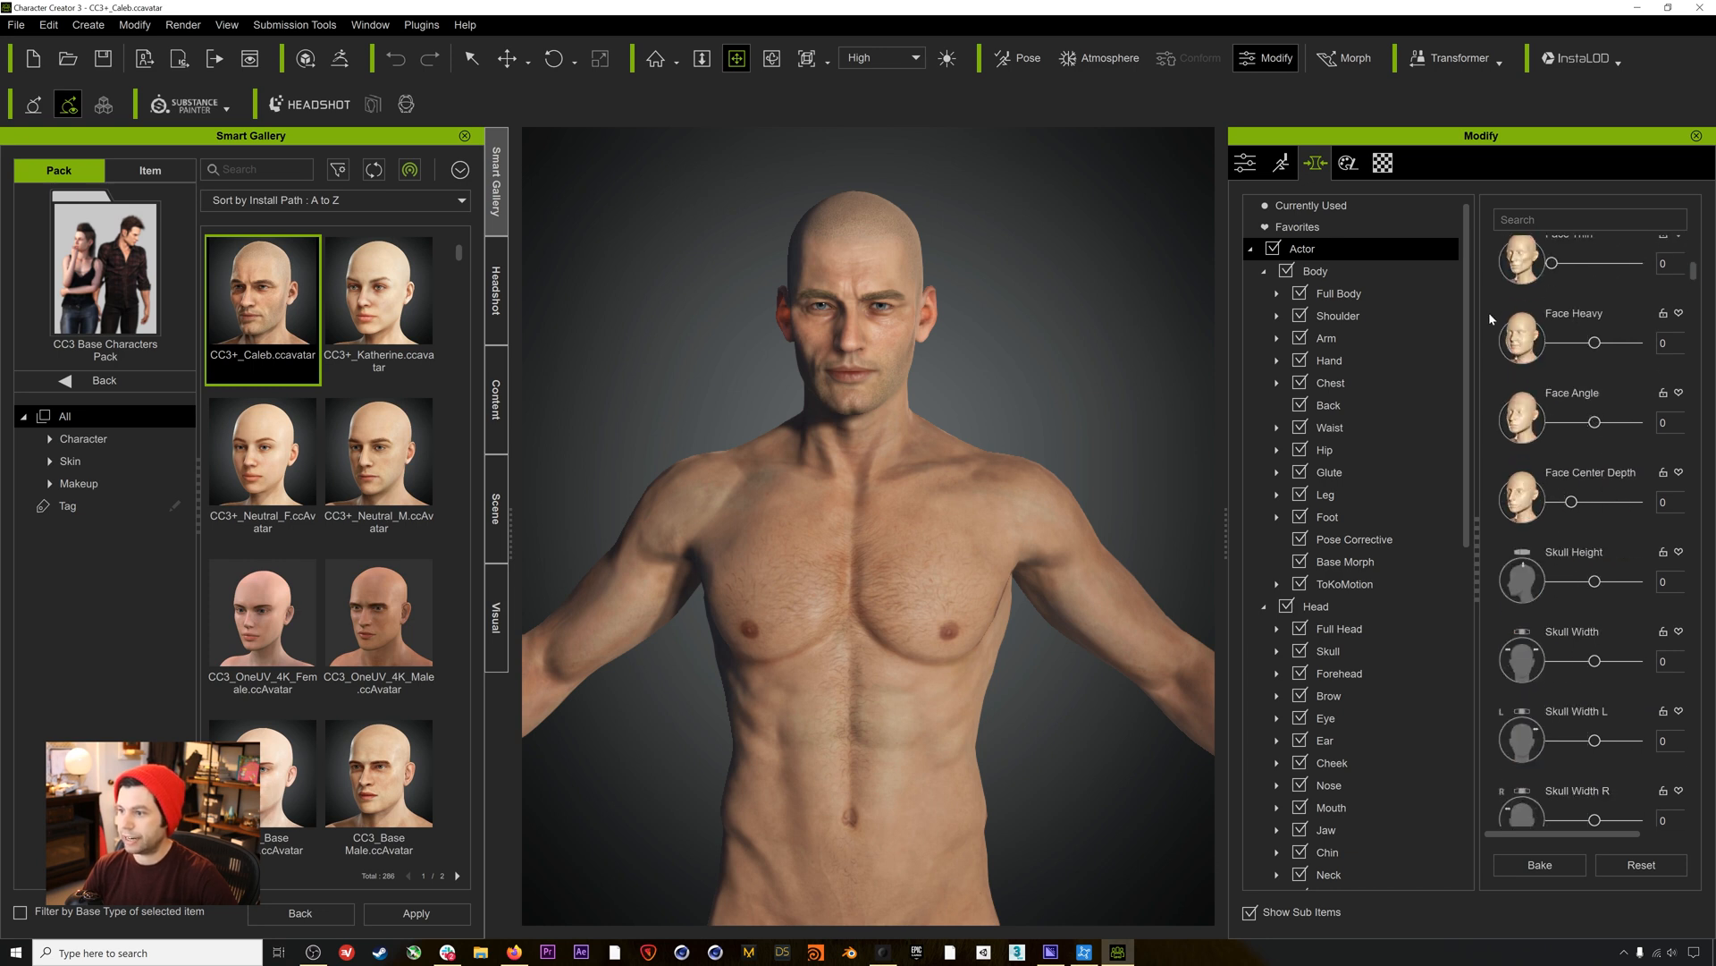
{"action": "left_click_drag", "start_coordinate": [1598, 346], "coordinate": [1569, 347]}
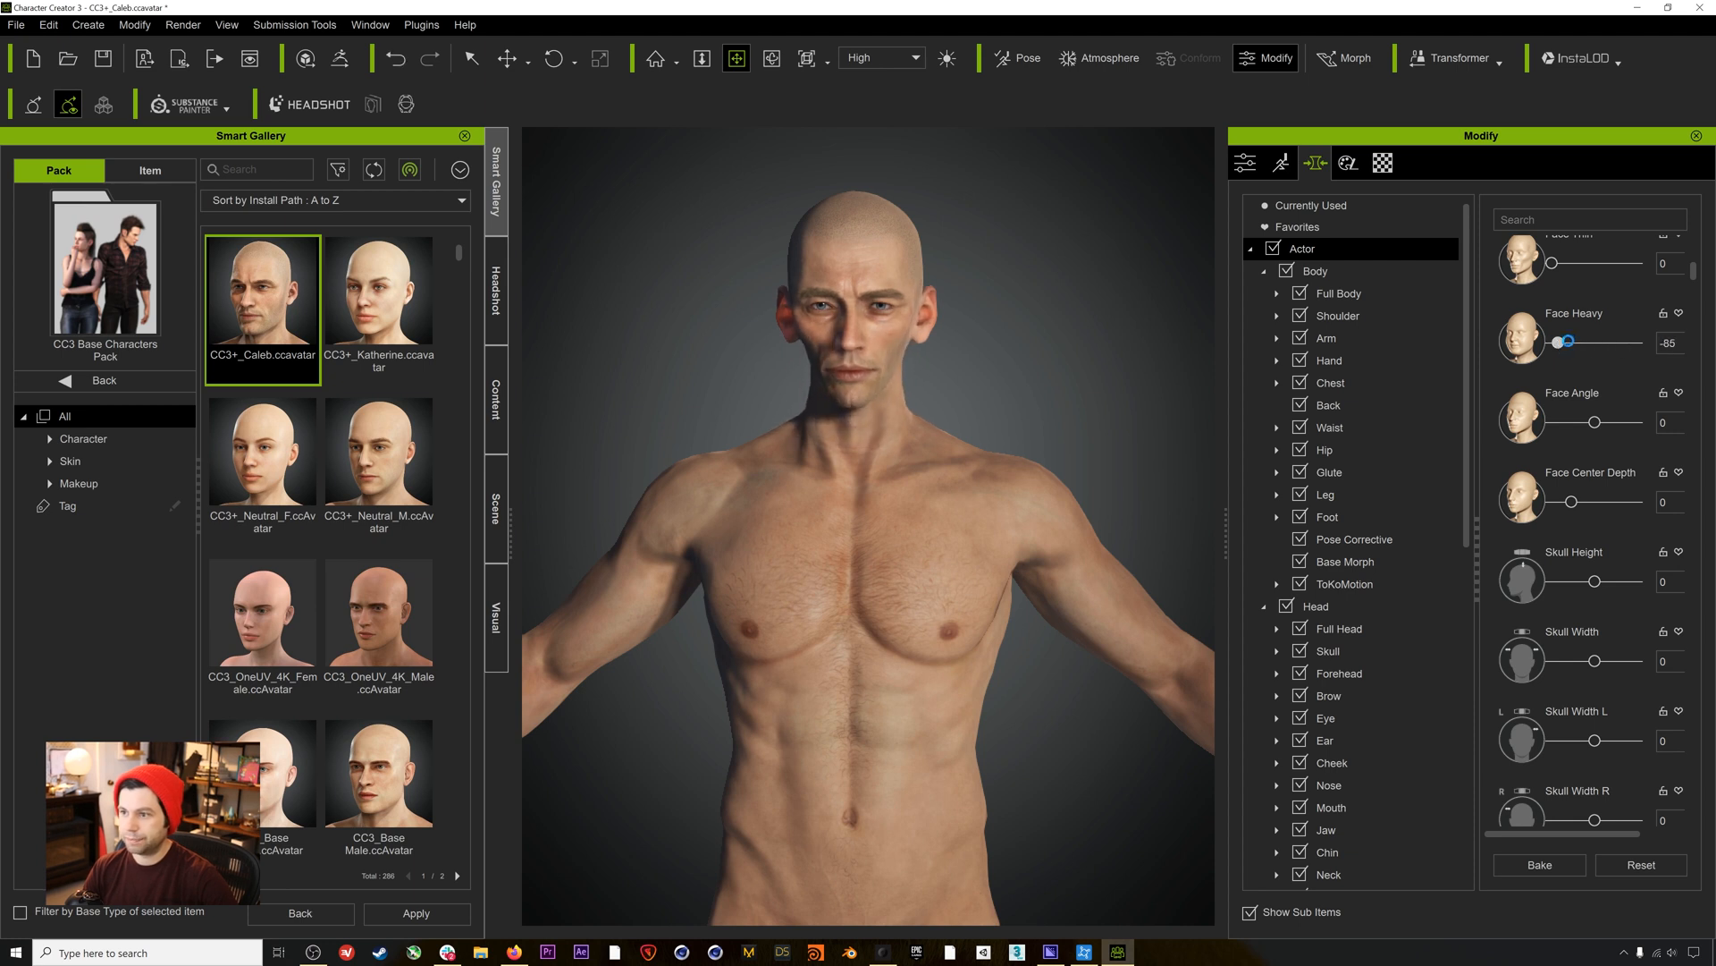
{"action": "key", "text": "ctrl+z"}
Examine the custom body and head morph sliders near the end of the actor's morph list.
{"action": "left_click_drag", "start_coordinate": [1692, 276], "coordinate": [1701, 810]}
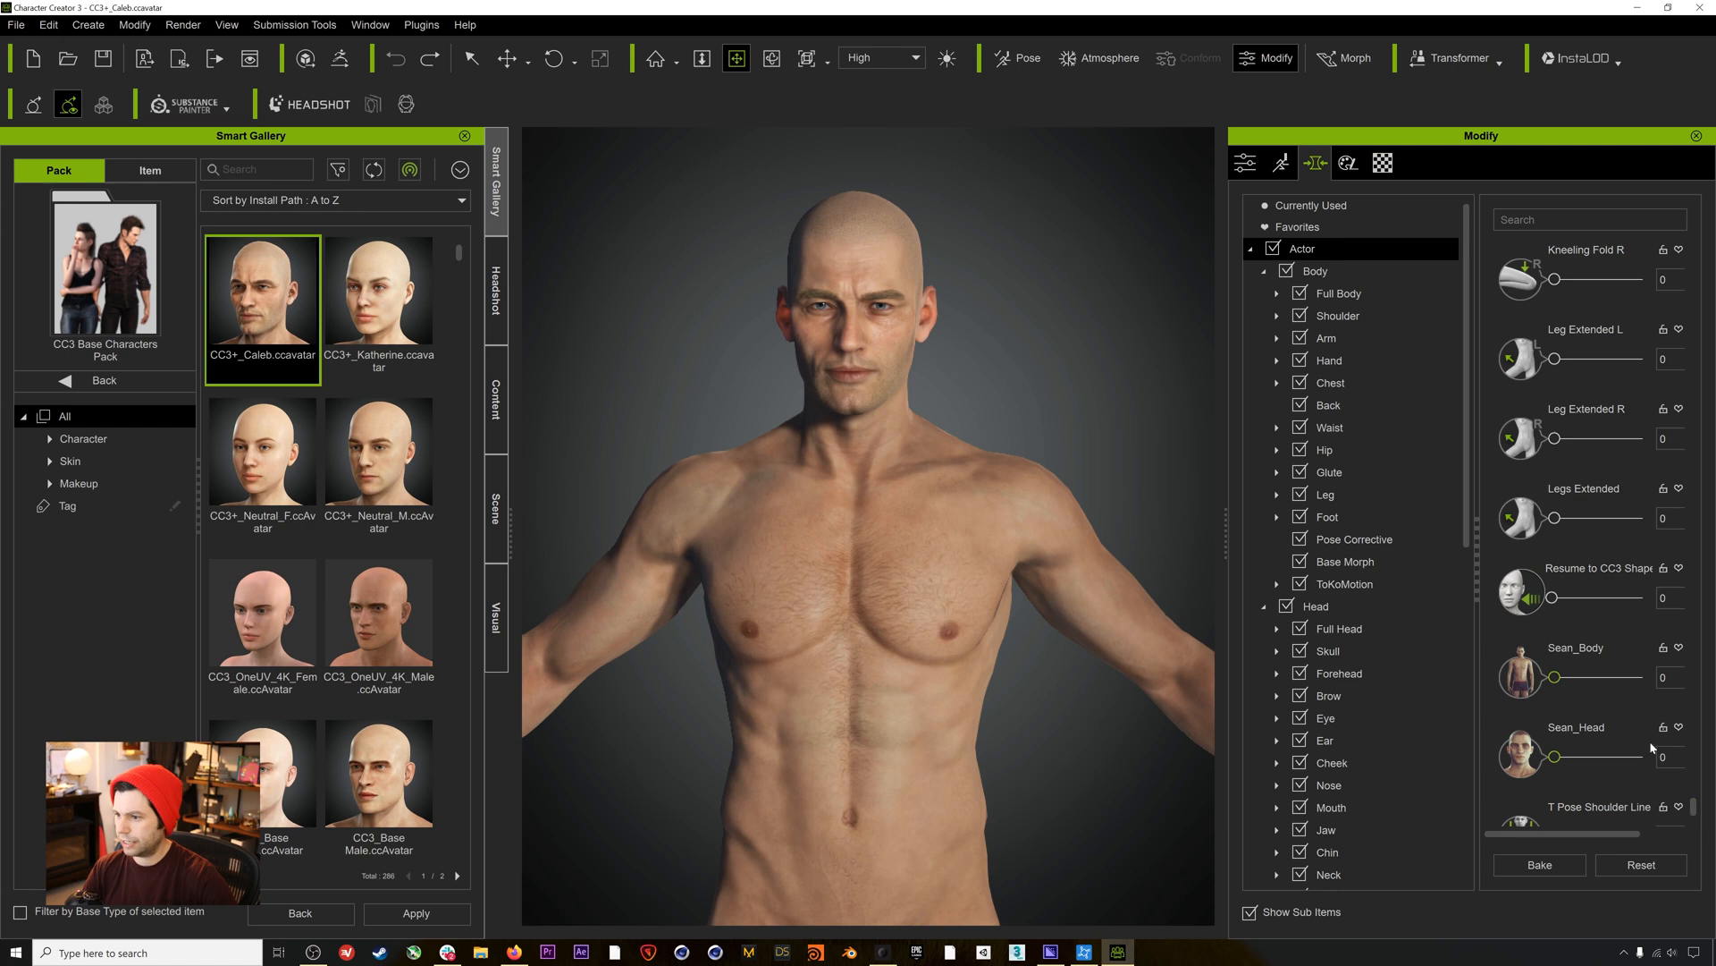
{"action": "scroll", "coordinate": [1573, 701], "scroll_direction": "down", "scroll_amount": 1}
{"action": "mouse_move", "coordinate": [1555, 712]}
{"action": "left_mouse_down"}
{"action": "mouse_move", "coordinate": [1682, 724]}
{"action": "mouse_move", "coordinate": [1557, 722]}
{"action": "left_mouse_up"}
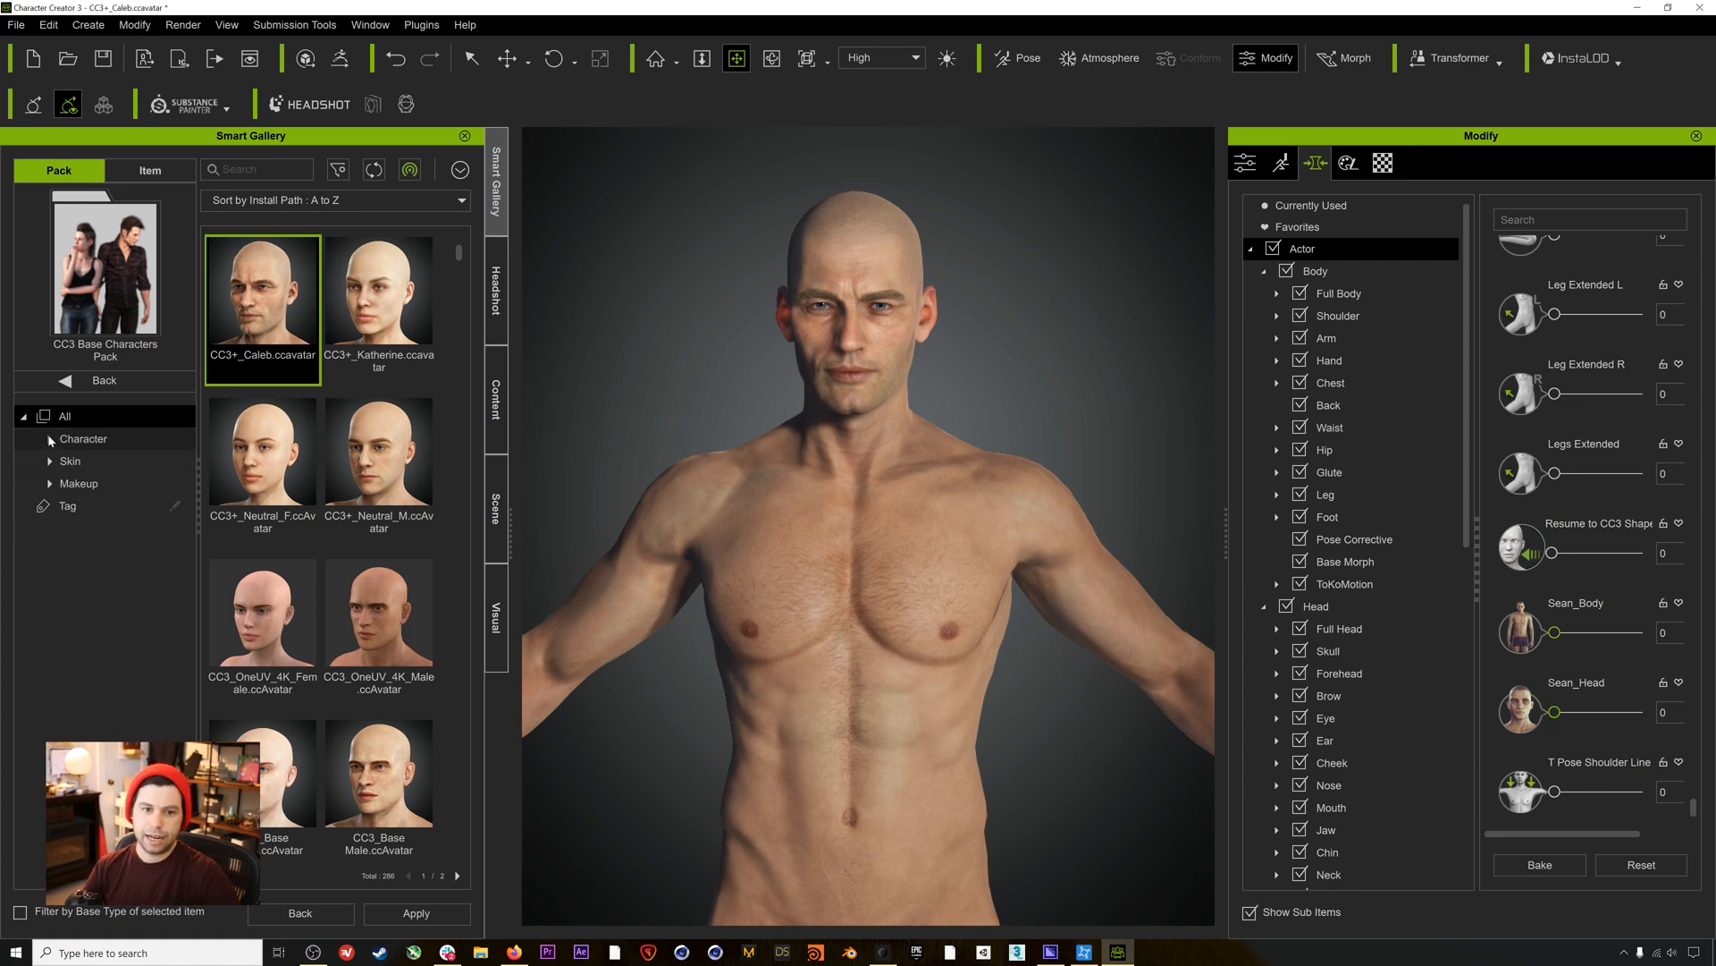
Look through the Character categories of the CC3 Base Characters Pack in the Smart Gallery.
{"action": "left_click", "coordinate": [150, 170]}
{"action": "left_click", "coordinate": [85, 169]}
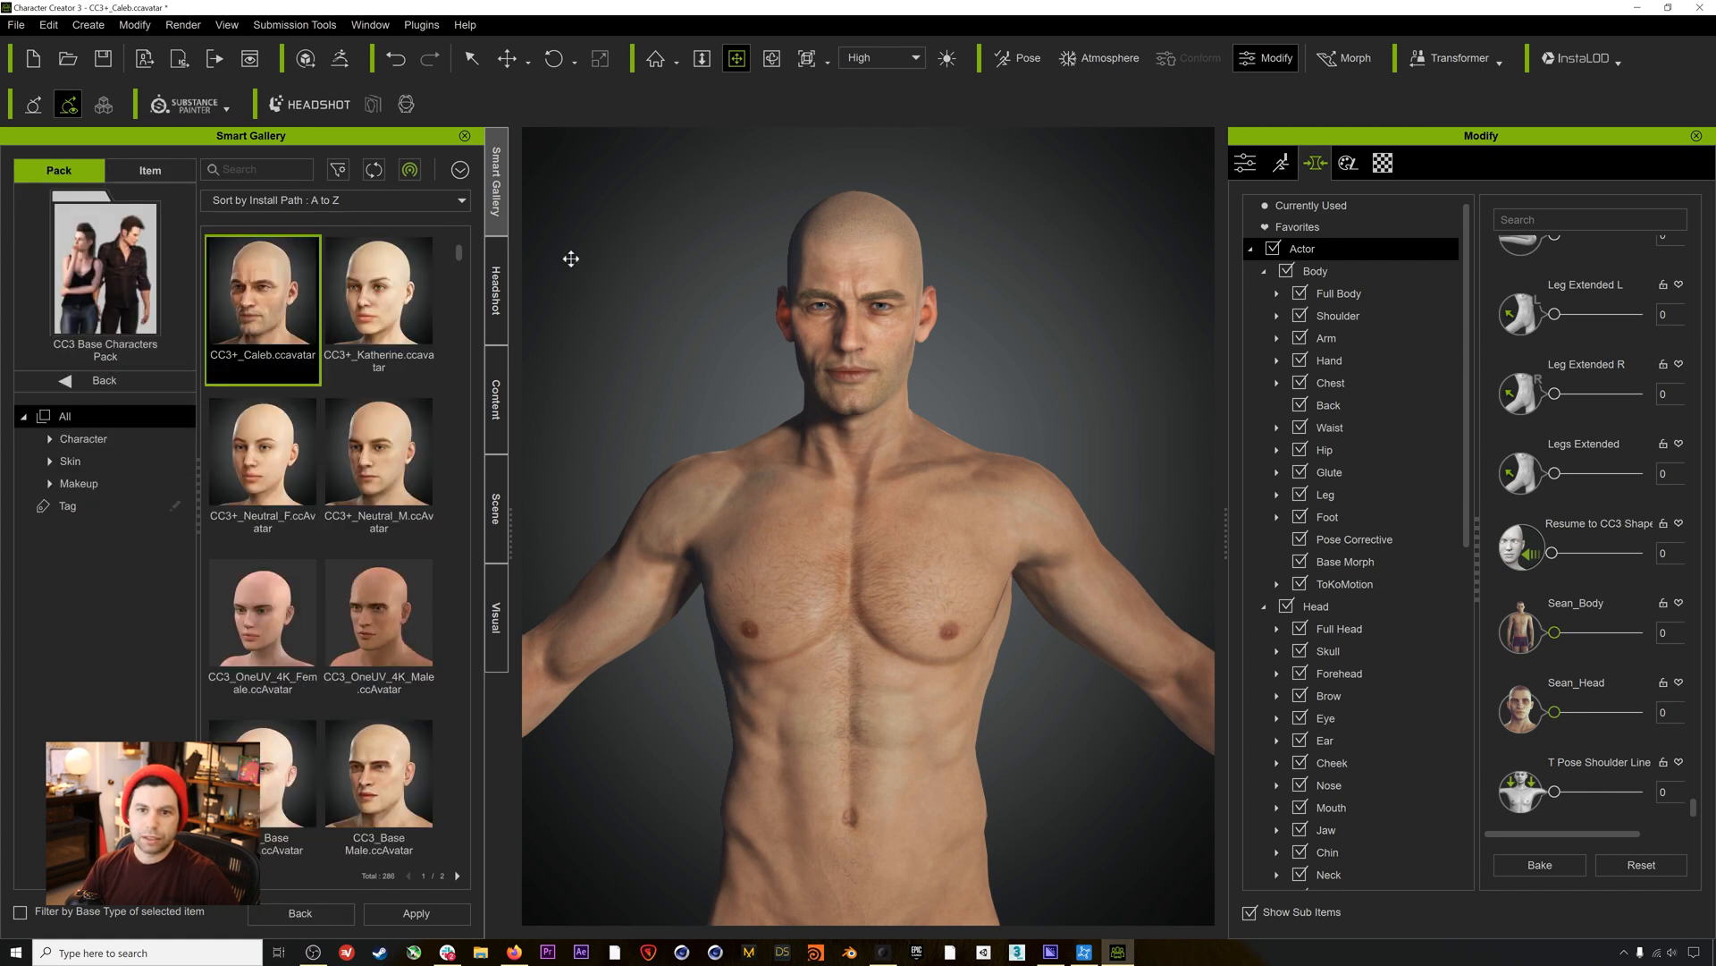
{"action": "left_click", "coordinate": [80, 438]}
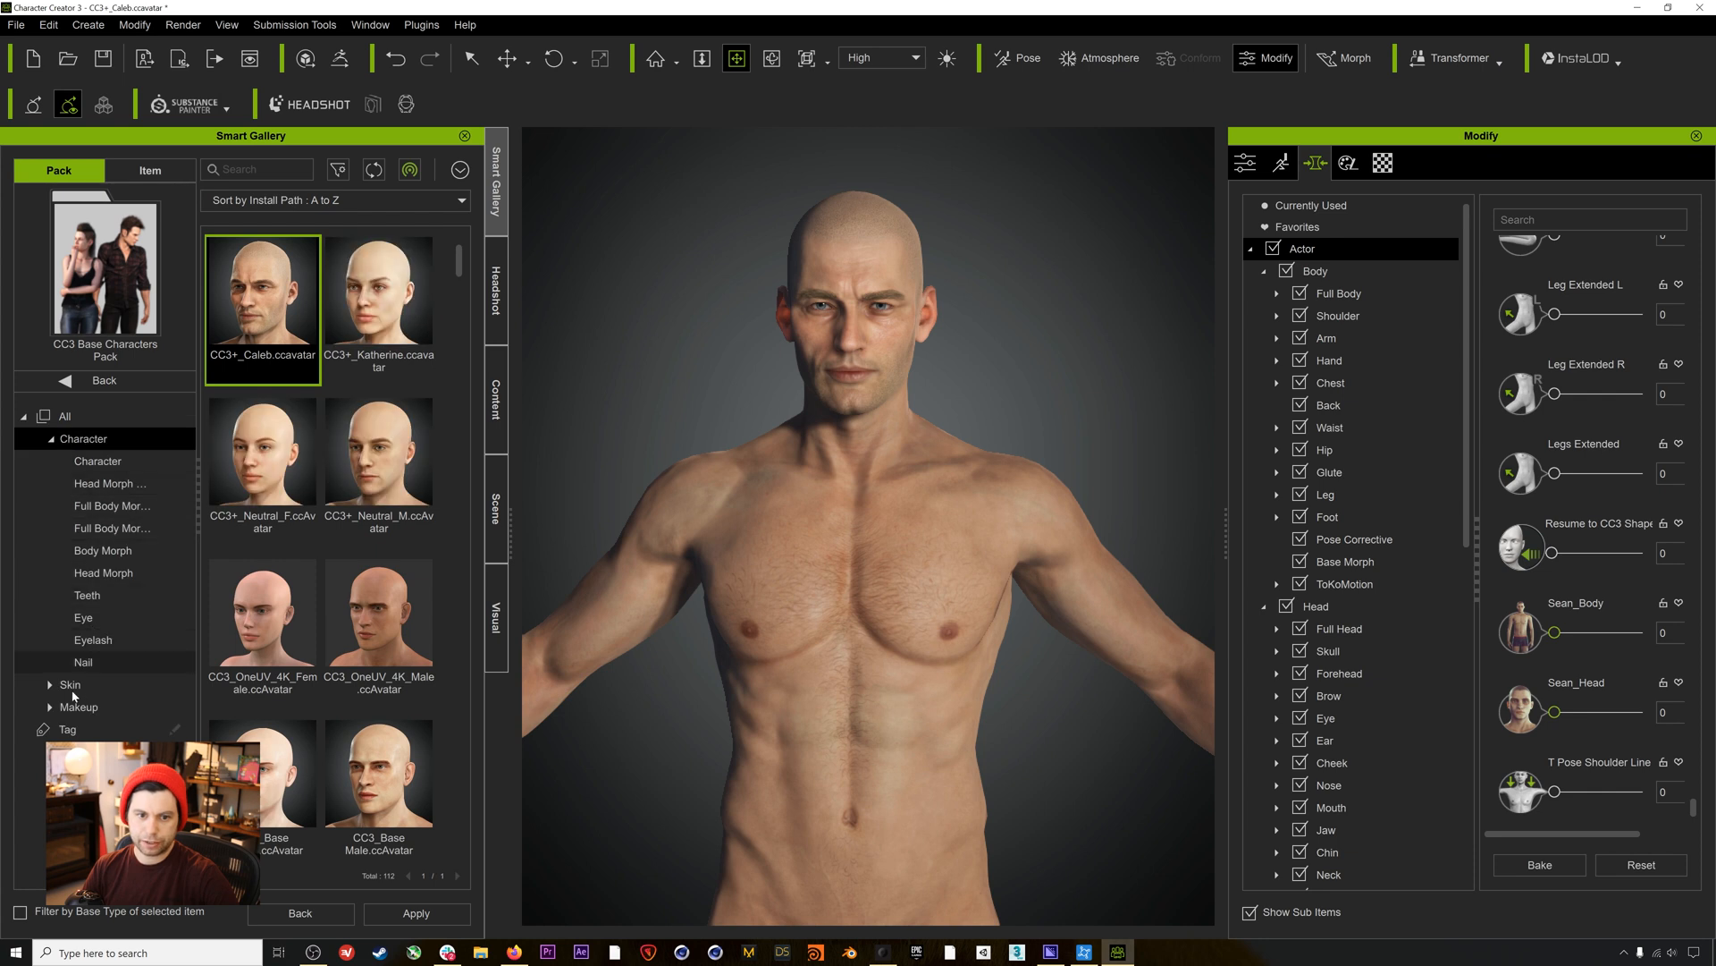
{"action": "left_click", "coordinate": [67, 416]}
Apply the Short Hair style from the CC3 Embed Hair pack to the avatar.
{"action": "left_click", "coordinate": [78, 382]}
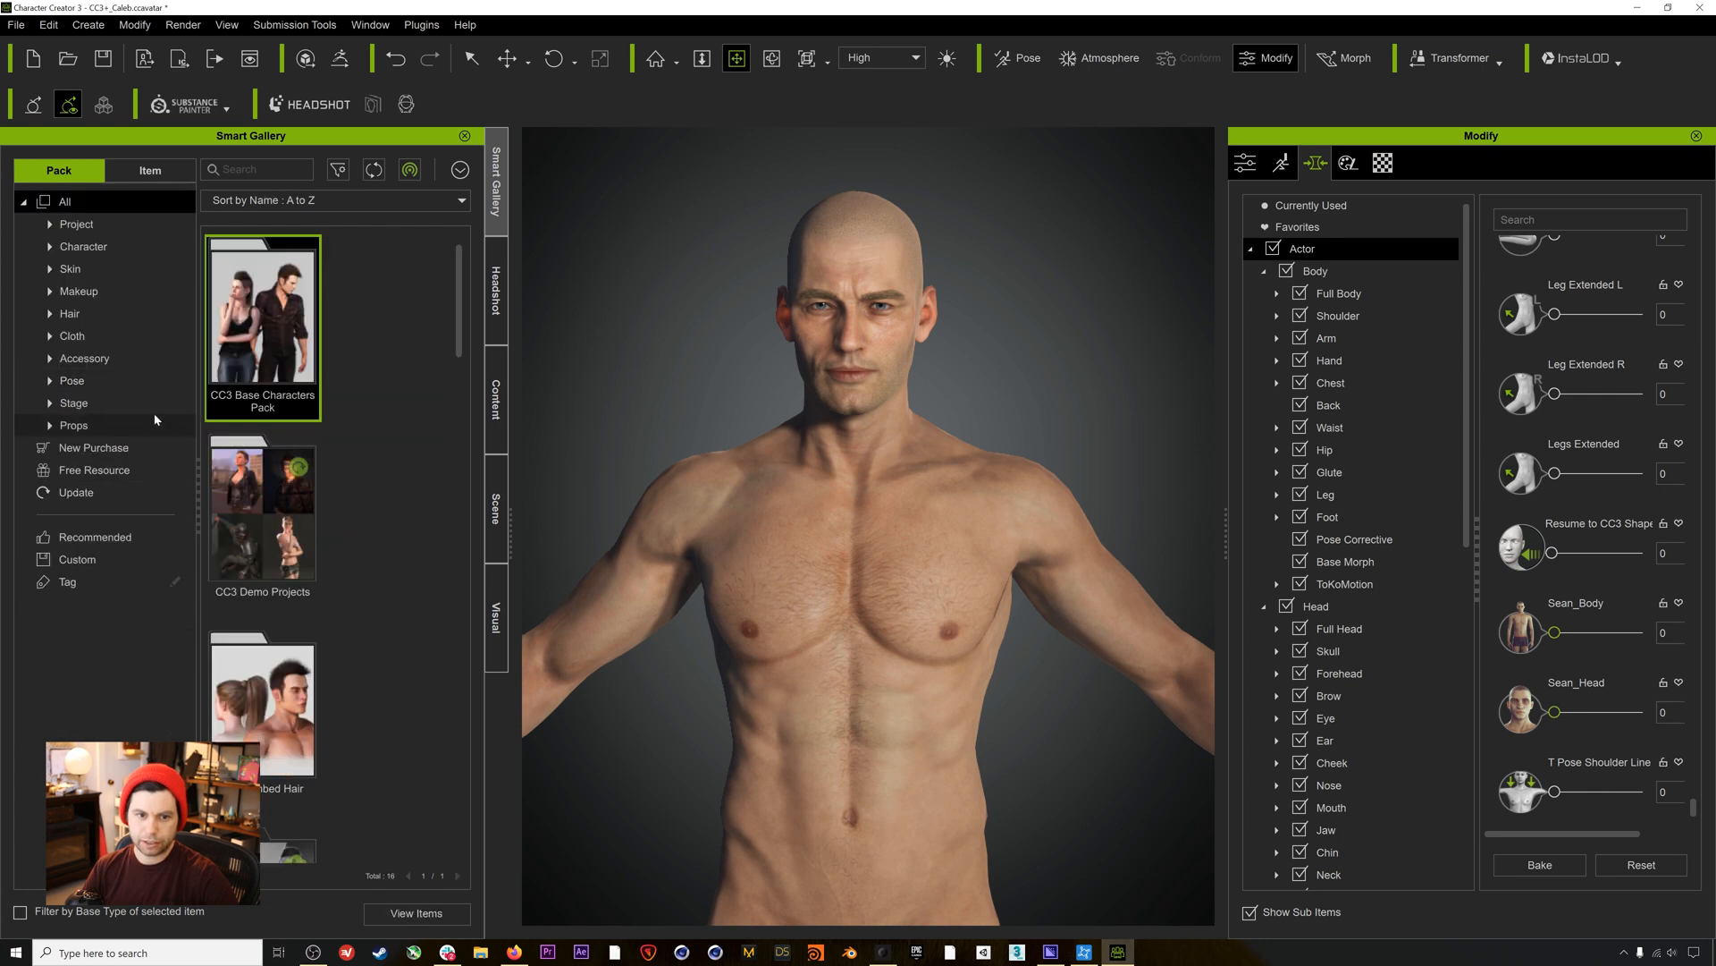
{"action": "left_click", "coordinate": [68, 314]}
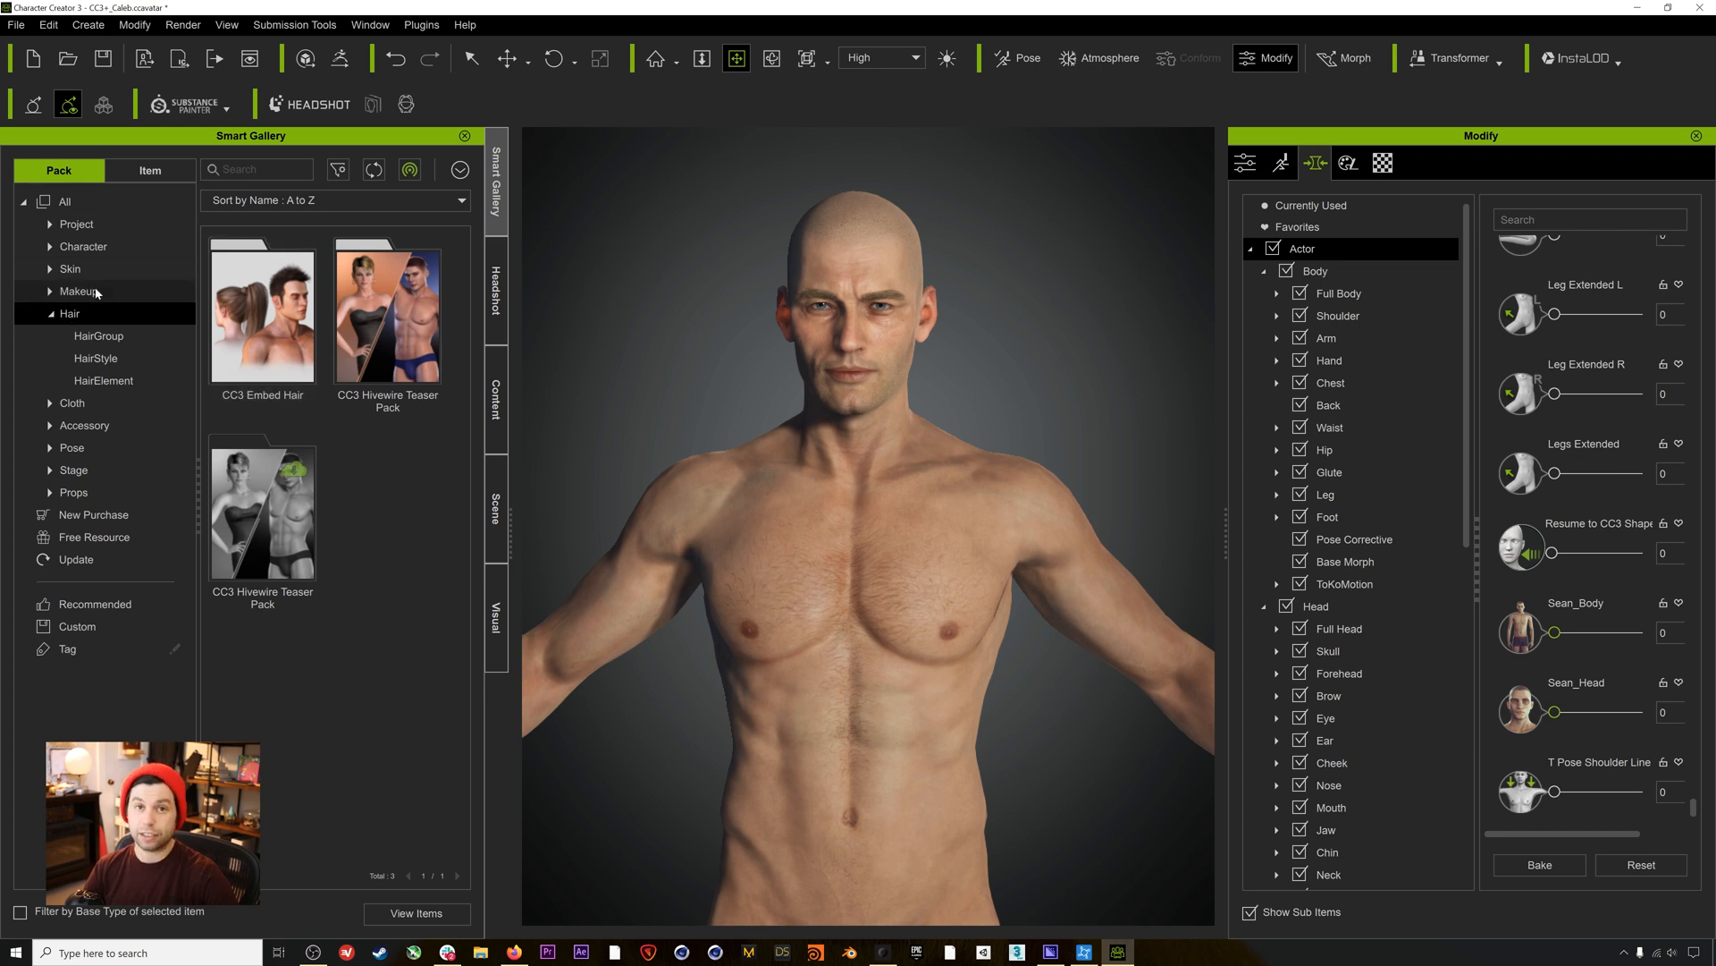
{"action": "double_click", "coordinate": [263, 318]}
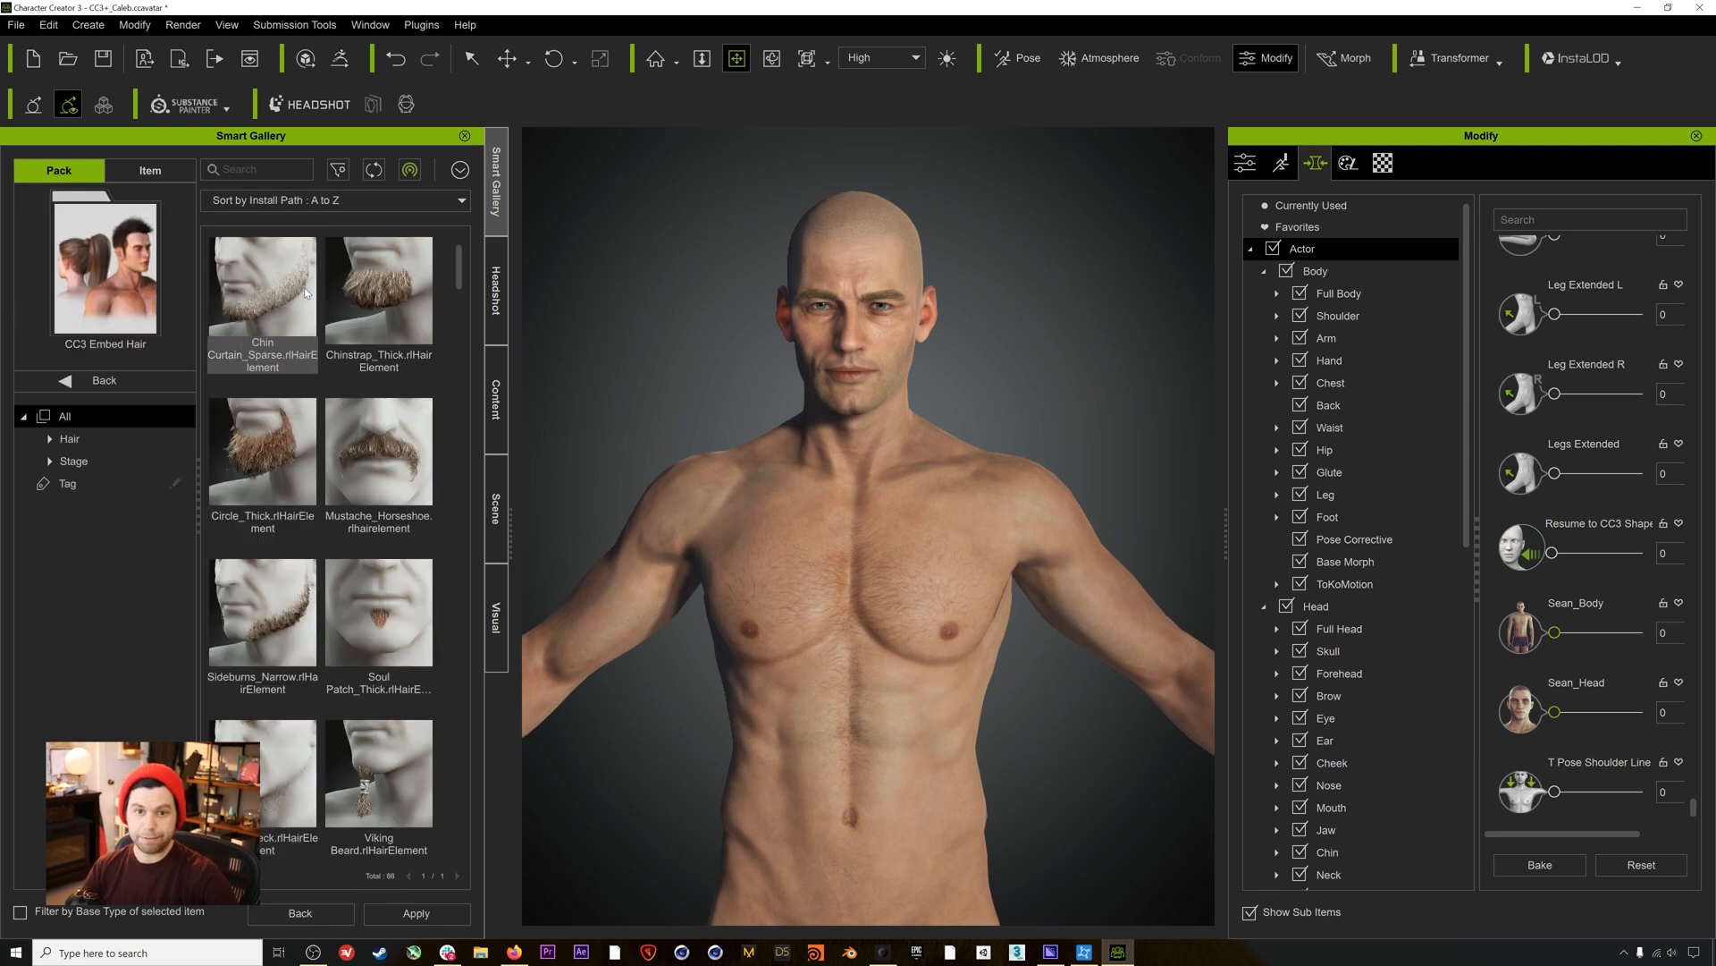
{"action": "scroll", "coordinate": [349, 362], "scroll_direction": "down", "scroll_amount": 3}
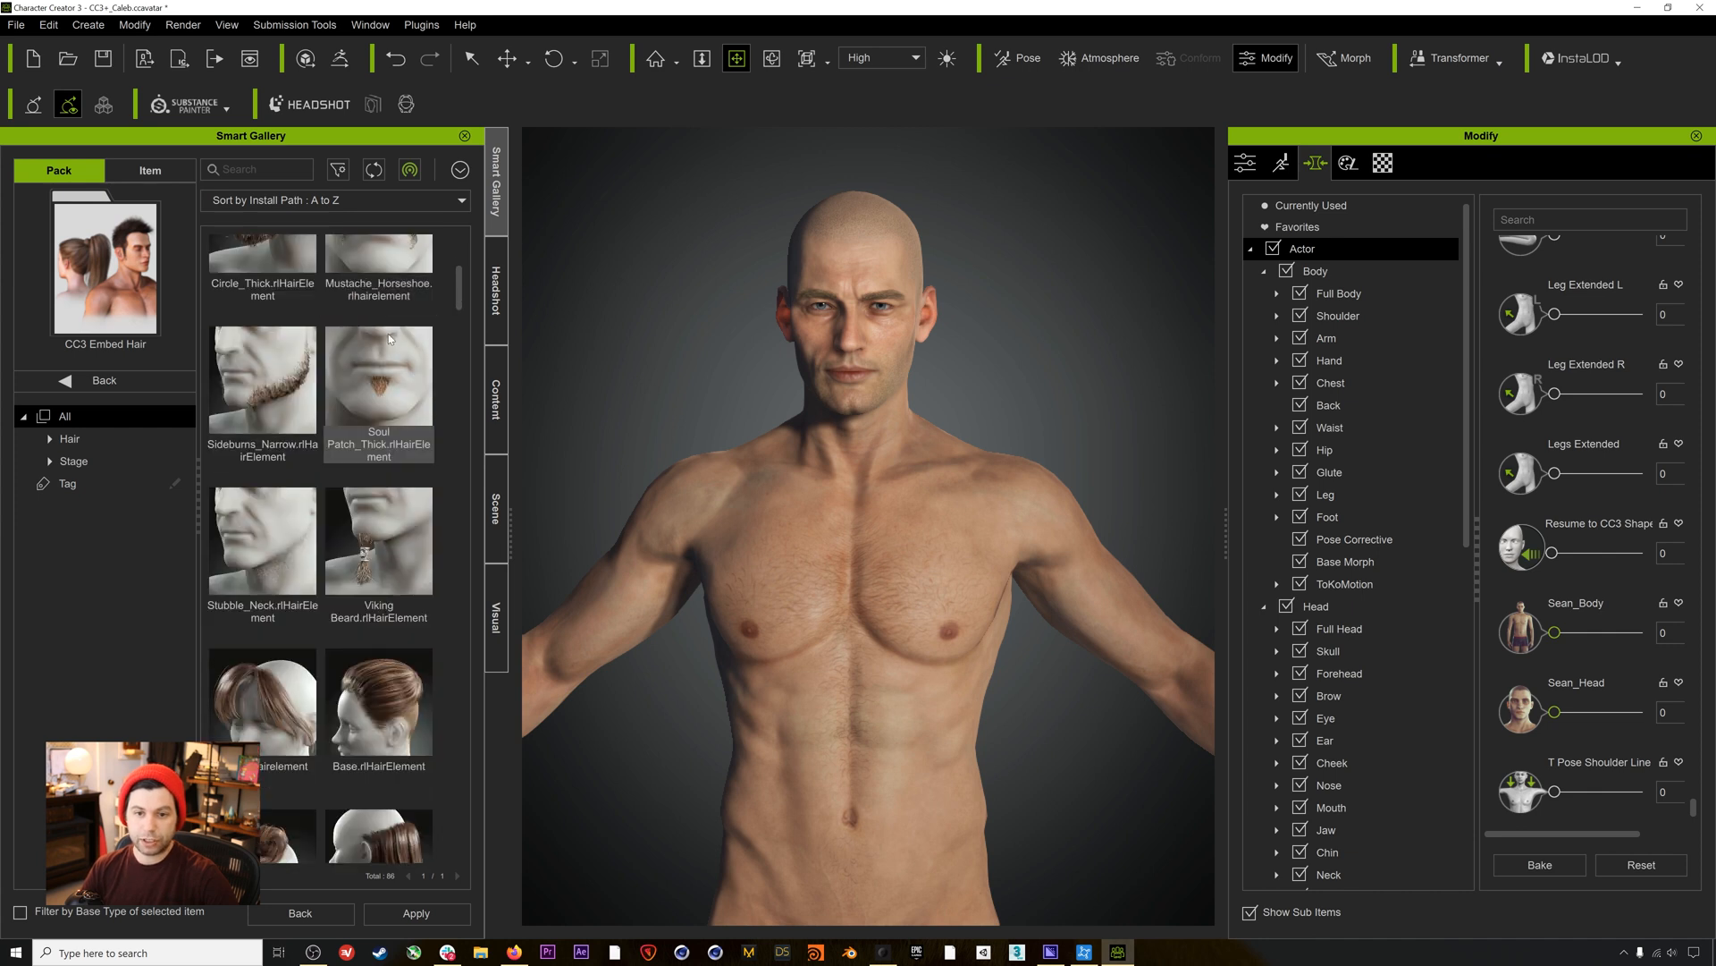
{"action": "left_click_drag", "start_coordinate": [455, 306], "coordinate": [461, 491]}
{"action": "left_click", "coordinate": [270, 566]}
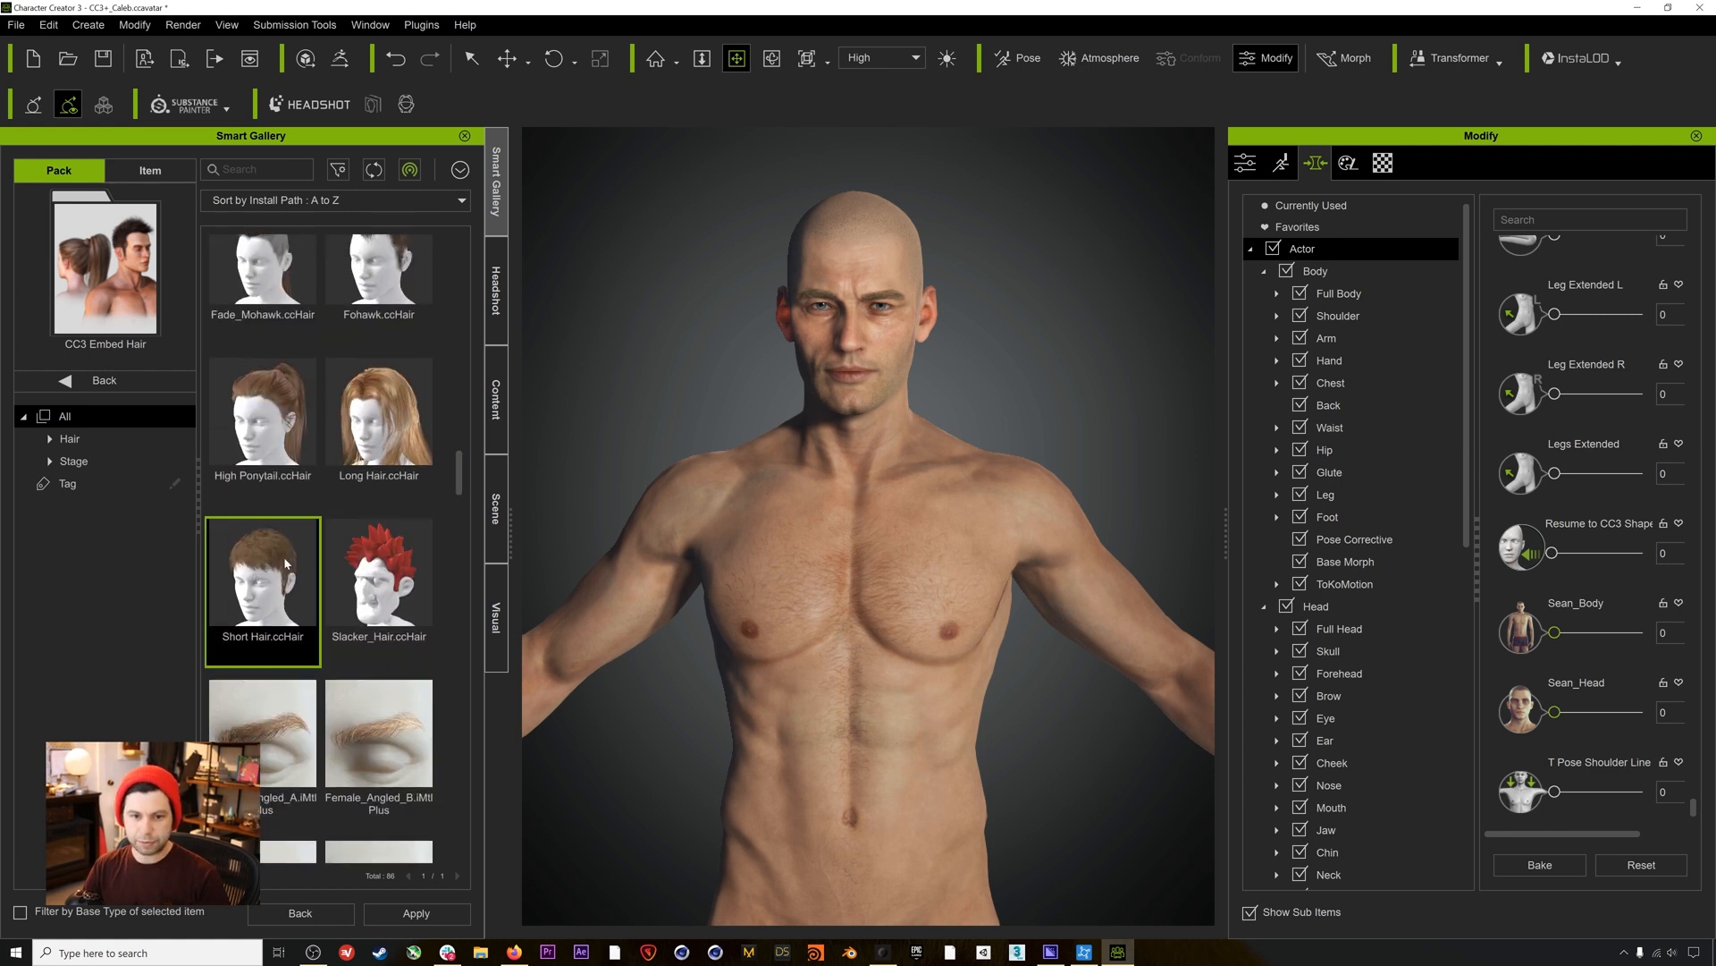
{"action": "double_click", "coordinate": [284, 563]}
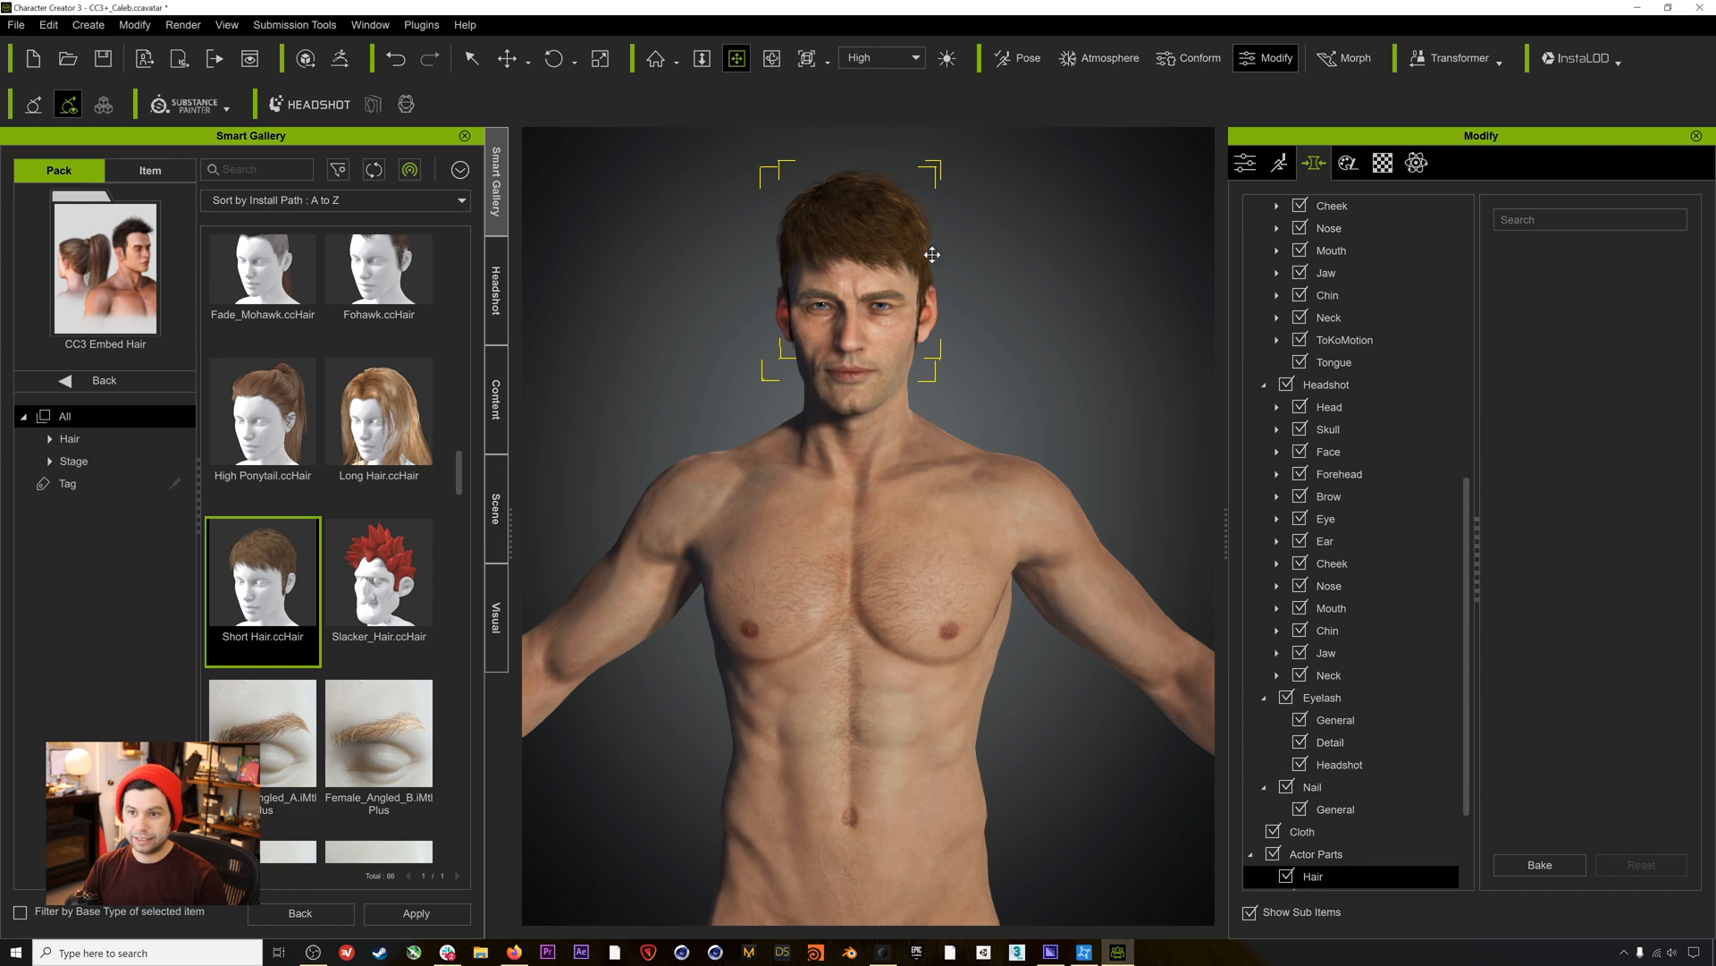
Add the Chin Curtain_Sparse beard from the CC3 Embed Hair pack to the avatar.
{"action": "left_click_drag", "start_coordinate": [771, 58], "coordinate": [999, 90]}
{"action": "left_click_drag", "start_coordinate": [846, 436], "coordinate": [523, 548]}
{"action": "left_click_drag", "start_coordinate": [456, 447], "coordinate": [467, 267]}
{"action": "left_click", "coordinate": [261, 311]}
{"action": "double_click", "coordinate": [261, 311]}
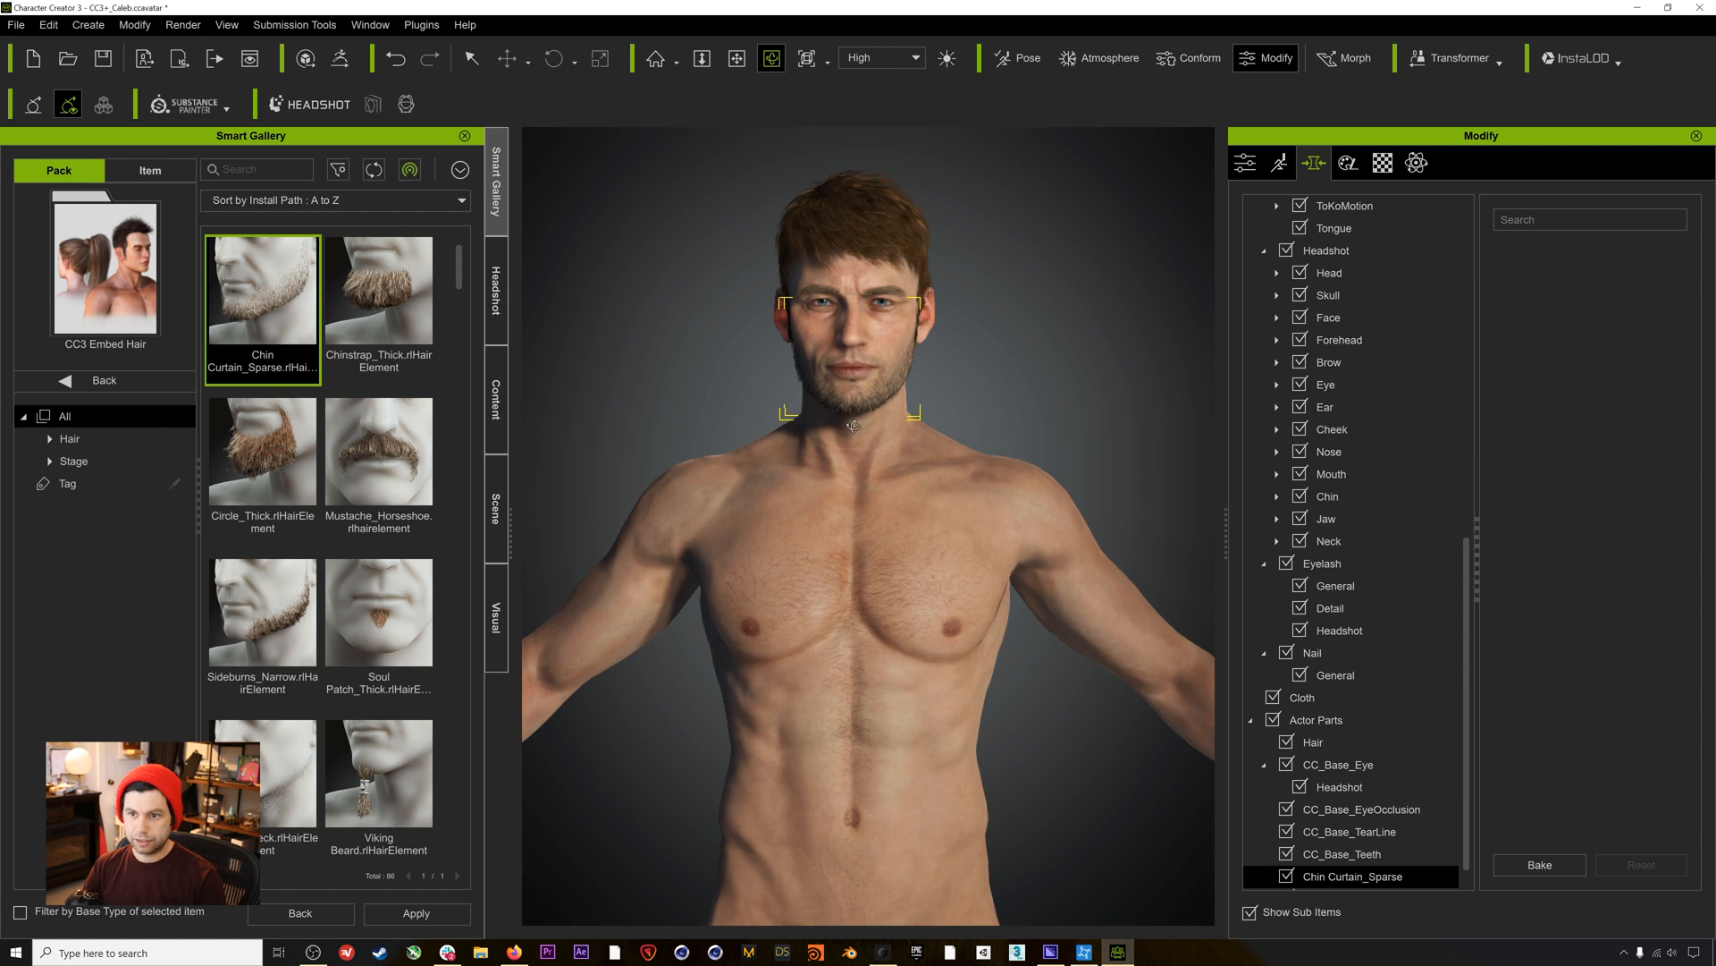
Open the avatar's facial editor and show the custom expression sliders on its Modify page.
{"action": "scroll", "coordinate": [900, 352], "scroll_direction": "up", "scroll_amount": 6}
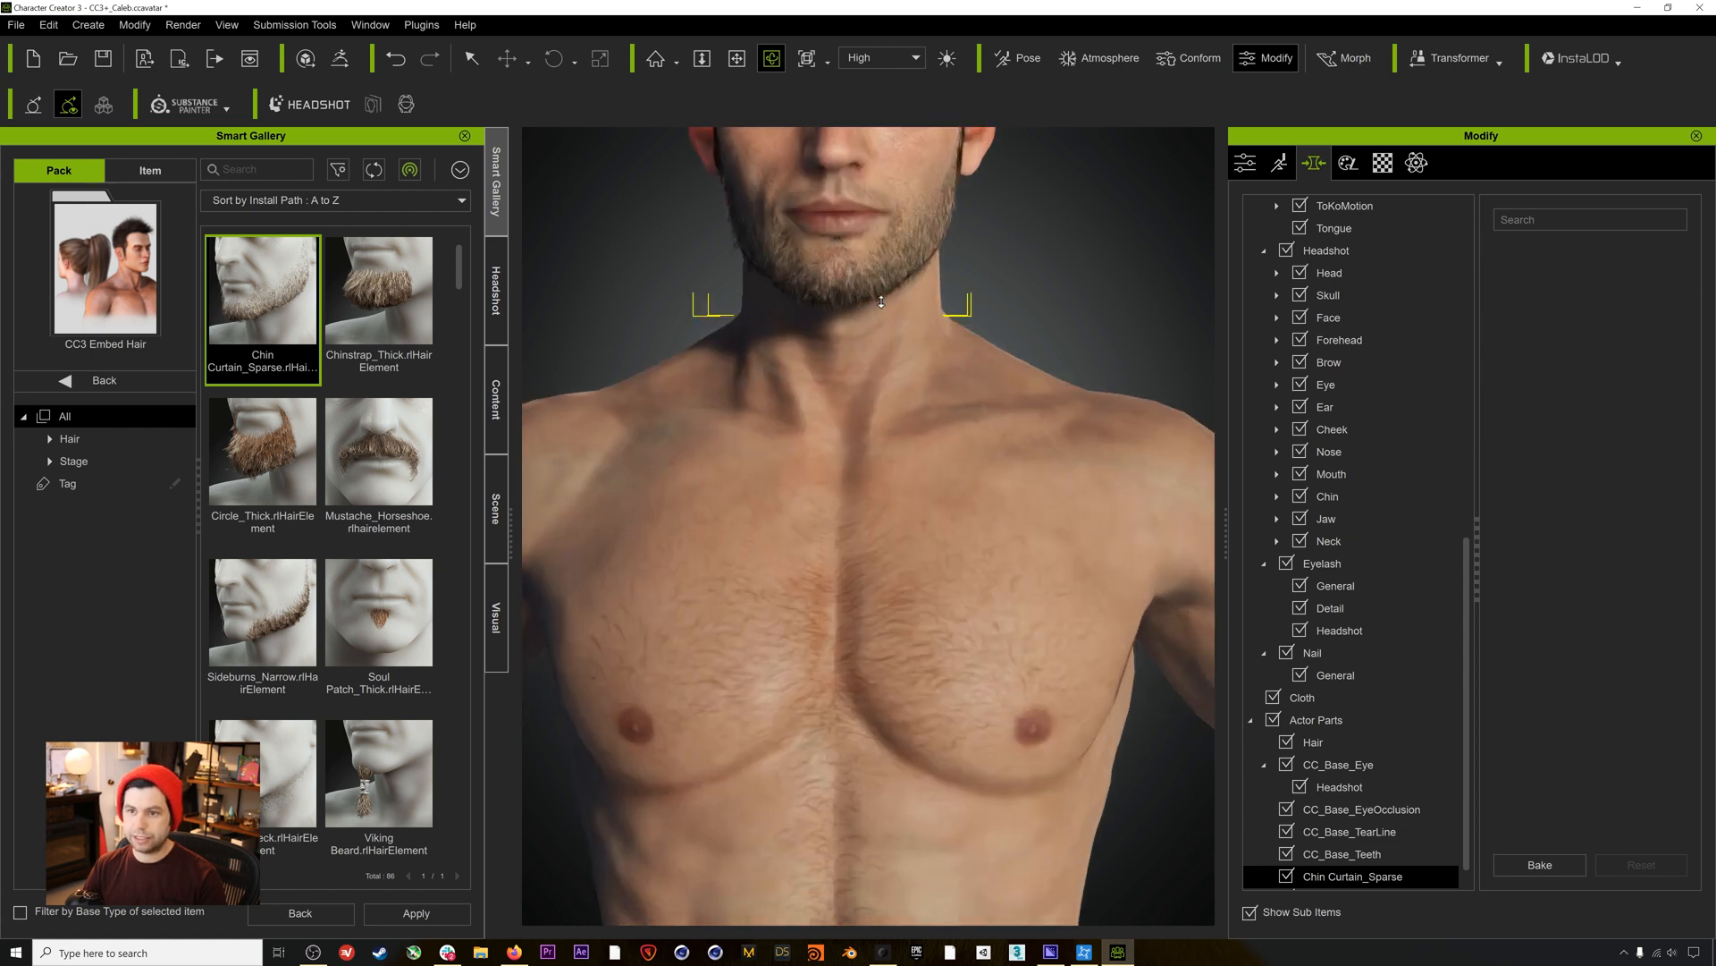
{"action": "key", "text": "x"}
{"action": "left_click_drag", "start_coordinate": [916, 332], "coordinate": [798, 521]}
{"action": "key", "text": "z"}
{"action": "scroll", "coordinate": [844, 510], "scroll_direction": "down", "scroll_amount": 3}
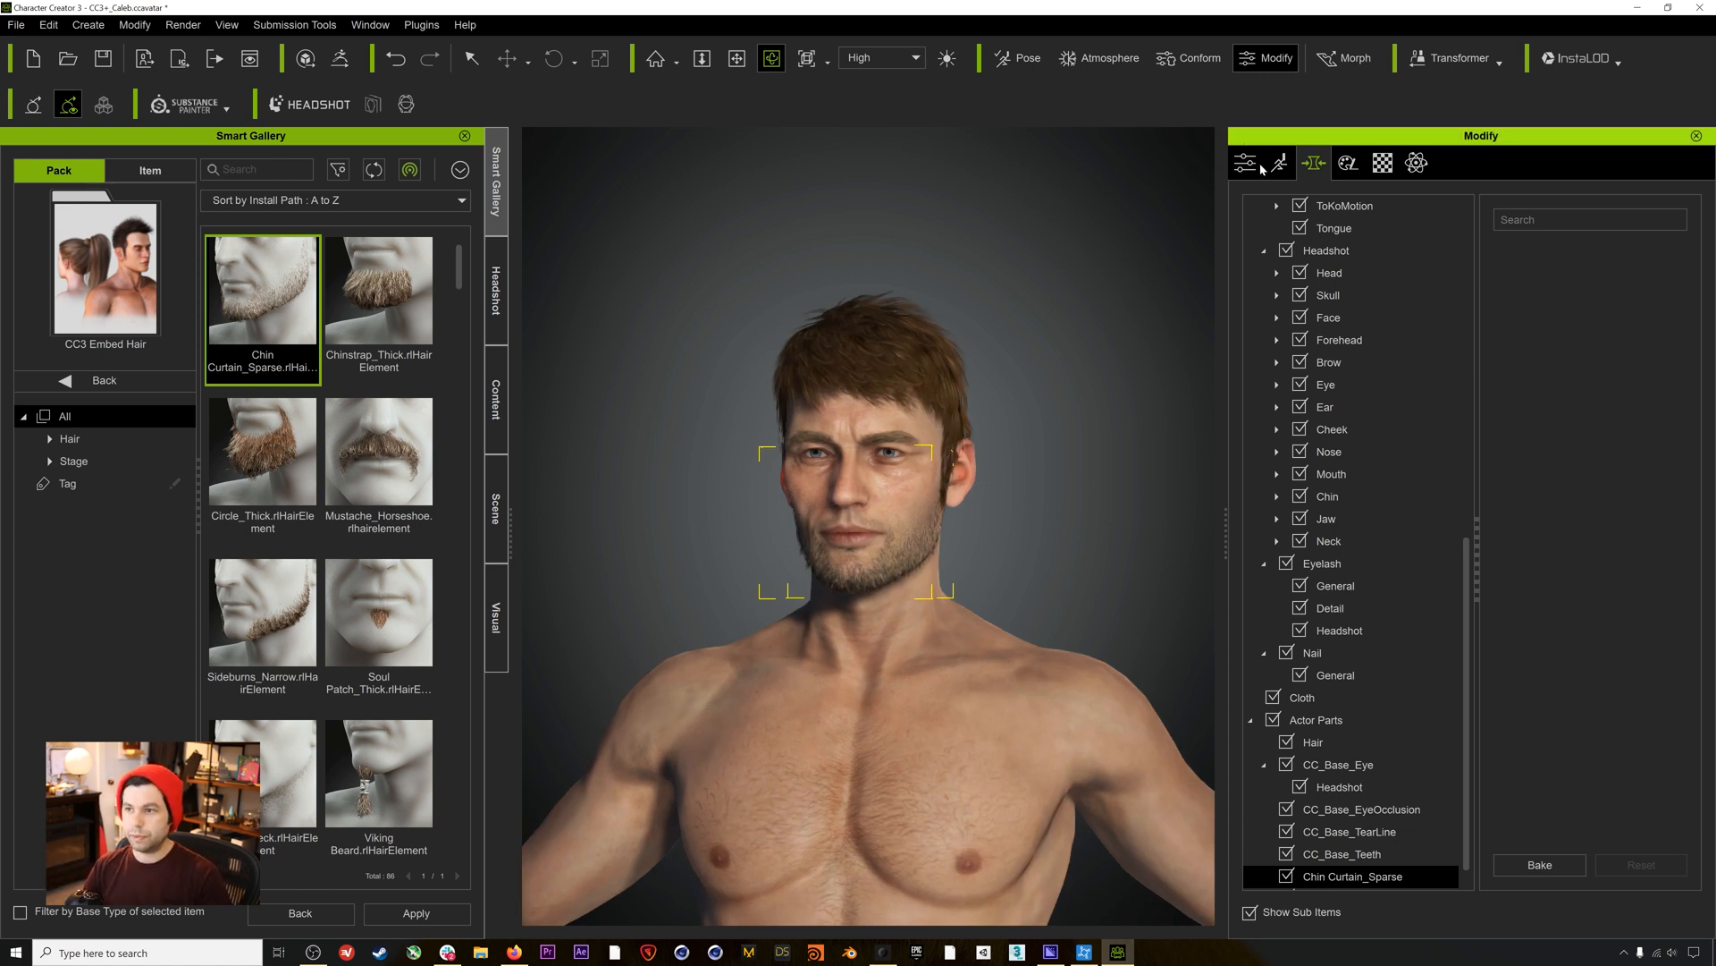
{"action": "left_click", "coordinate": [1286, 164]}
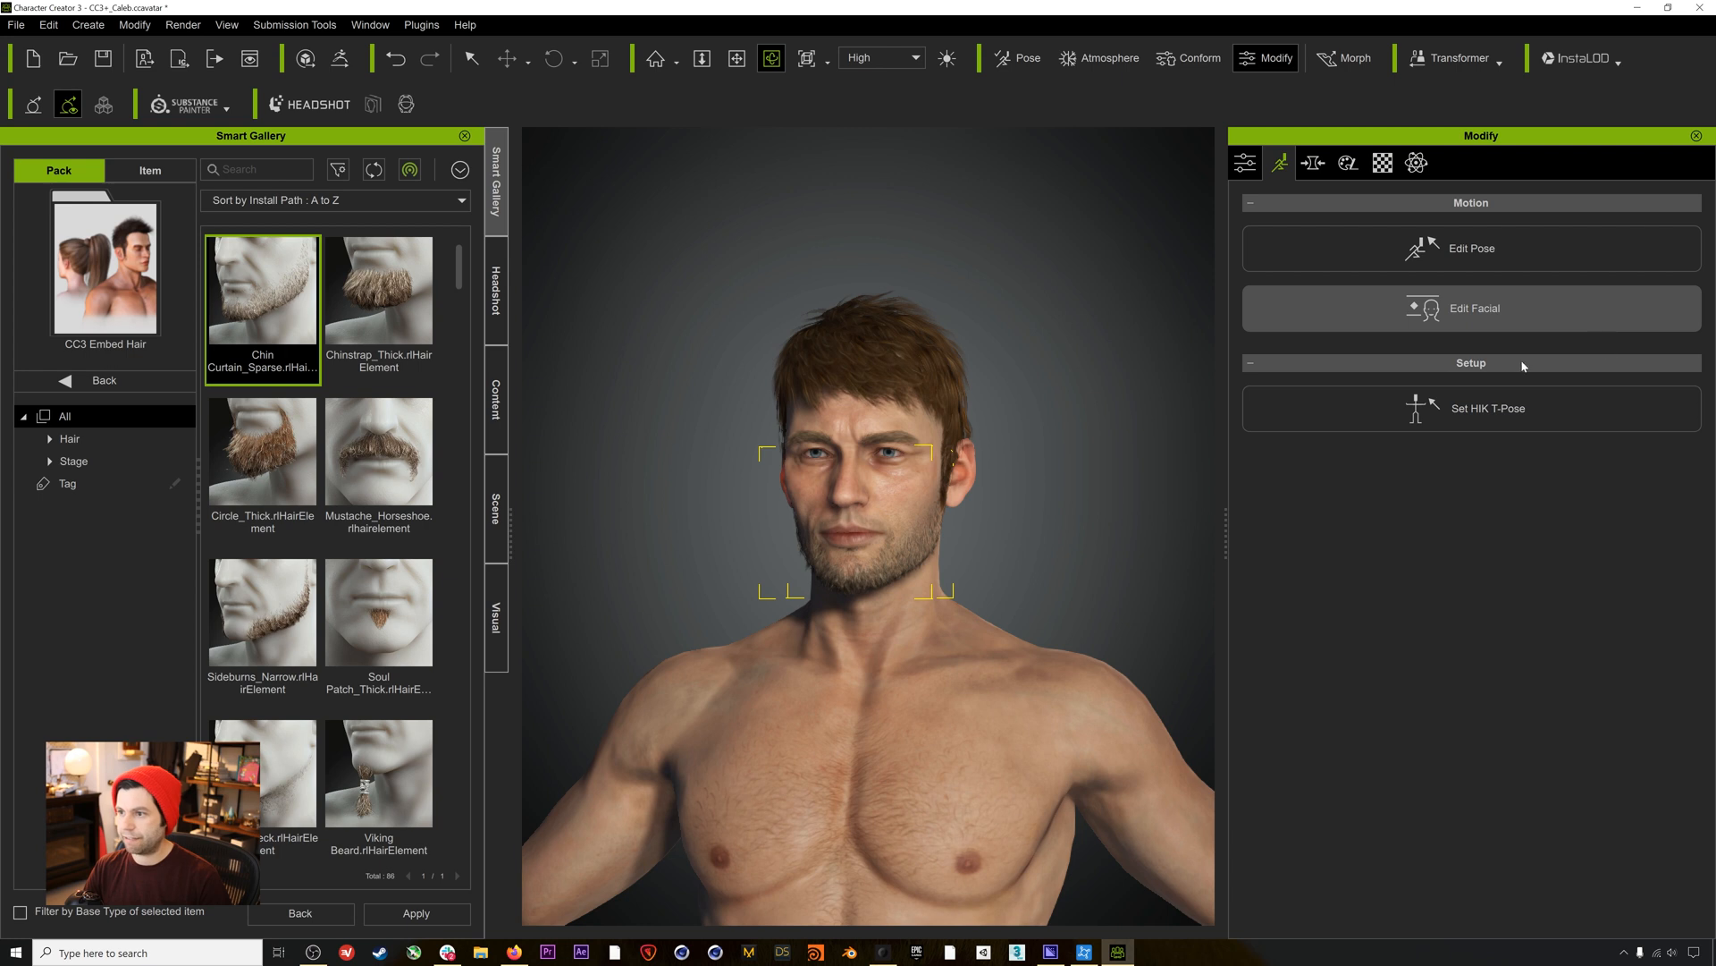
{"action": "left_click", "coordinate": [1283, 310]}
{"action": "left_click_drag", "start_coordinate": [1341, 400], "coordinate": [1215, 288]}
{"action": "left_click", "coordinate": [1336, 311]}
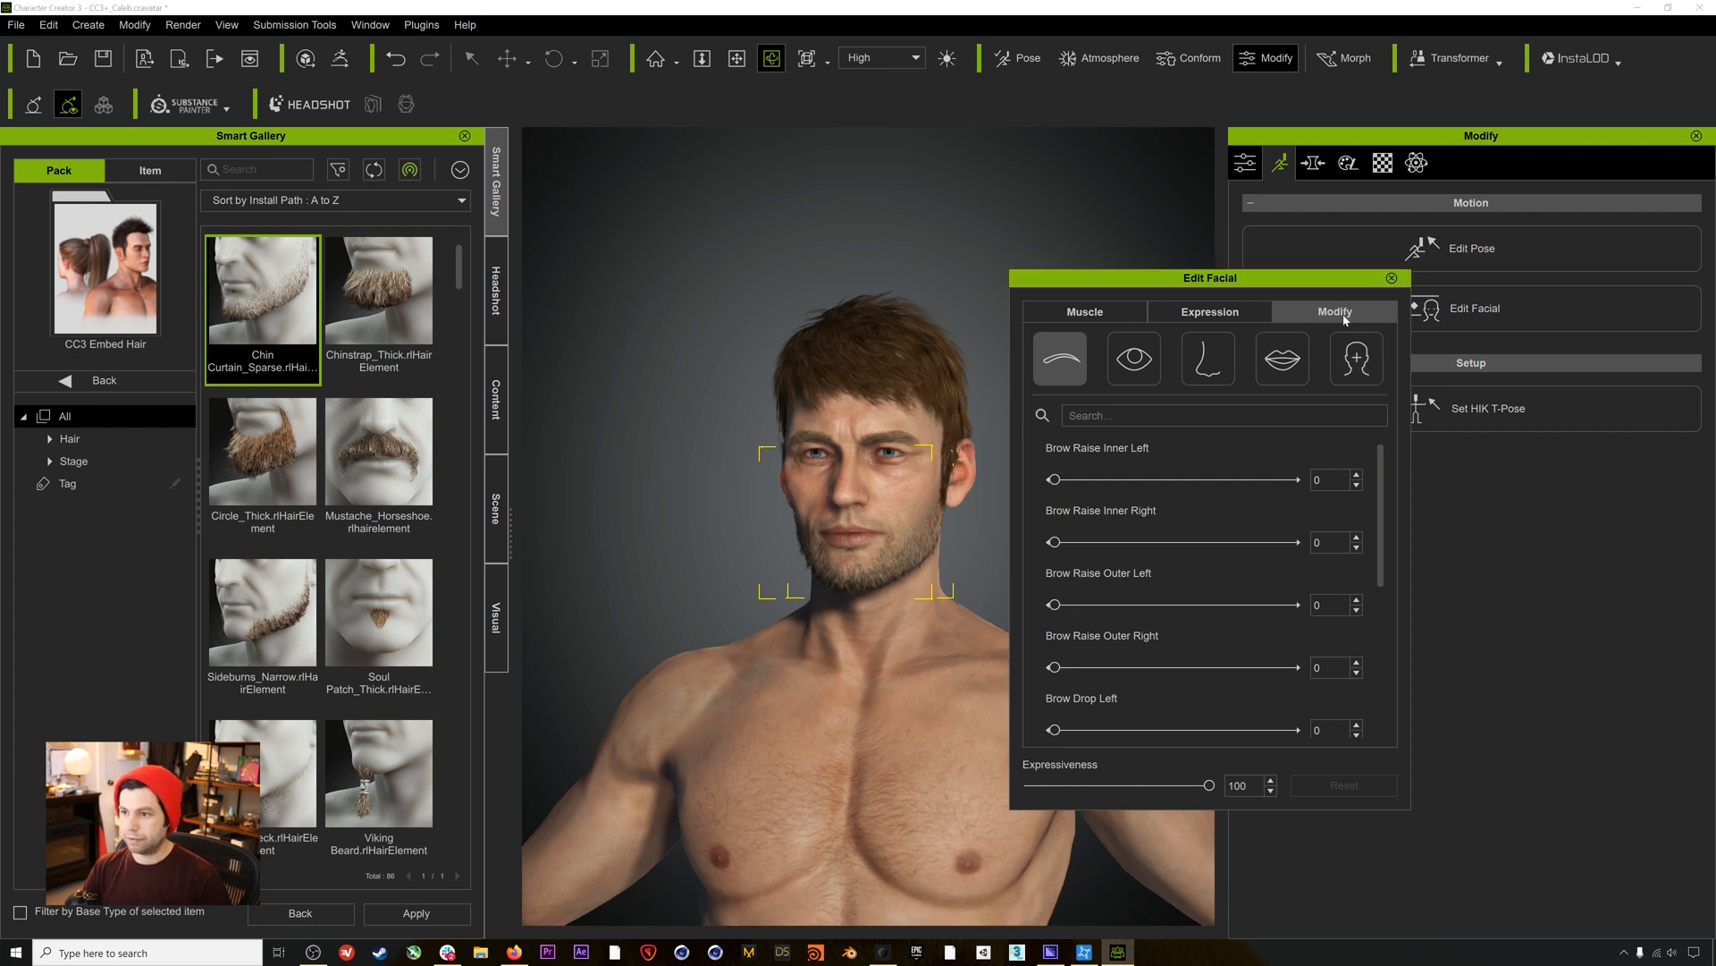
{"action": "left_click", "coordinate": [1359, 362]}
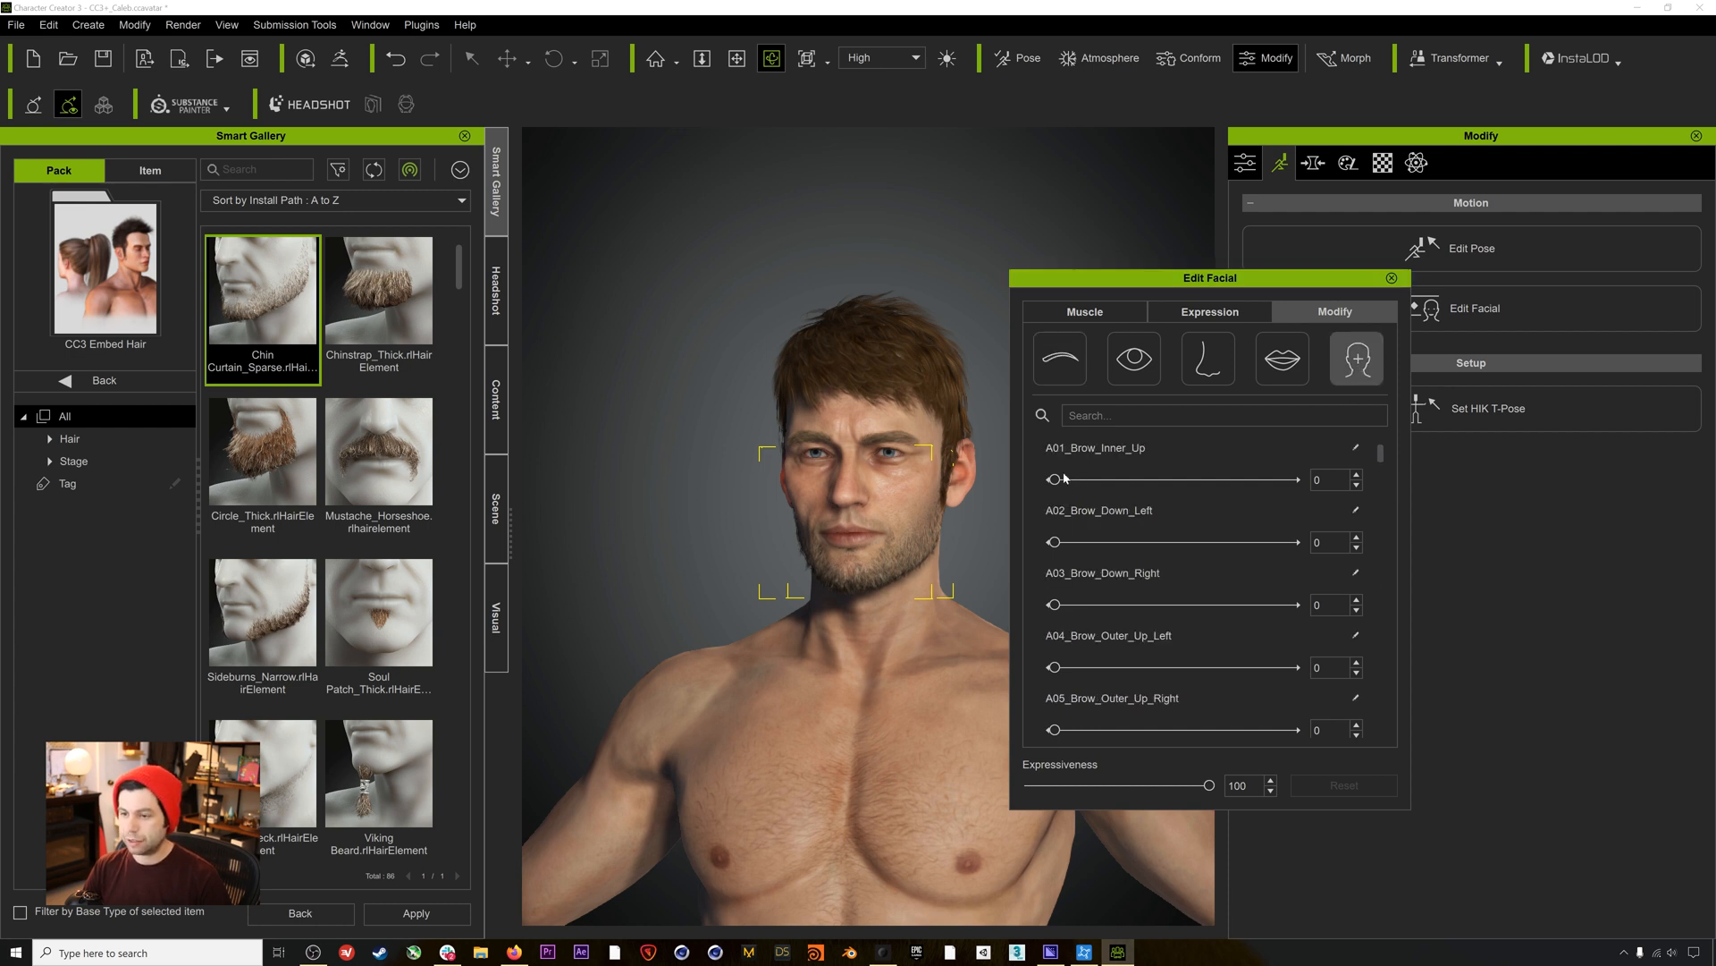
Look through the custom expression sliders and try out A02_Brow_Down_Left and A27_Jaw_Left, returning each to 0.
{"action": "left_click_drag", "start_coordinate": [1382, 461], "coordinate": [1376, 684]}
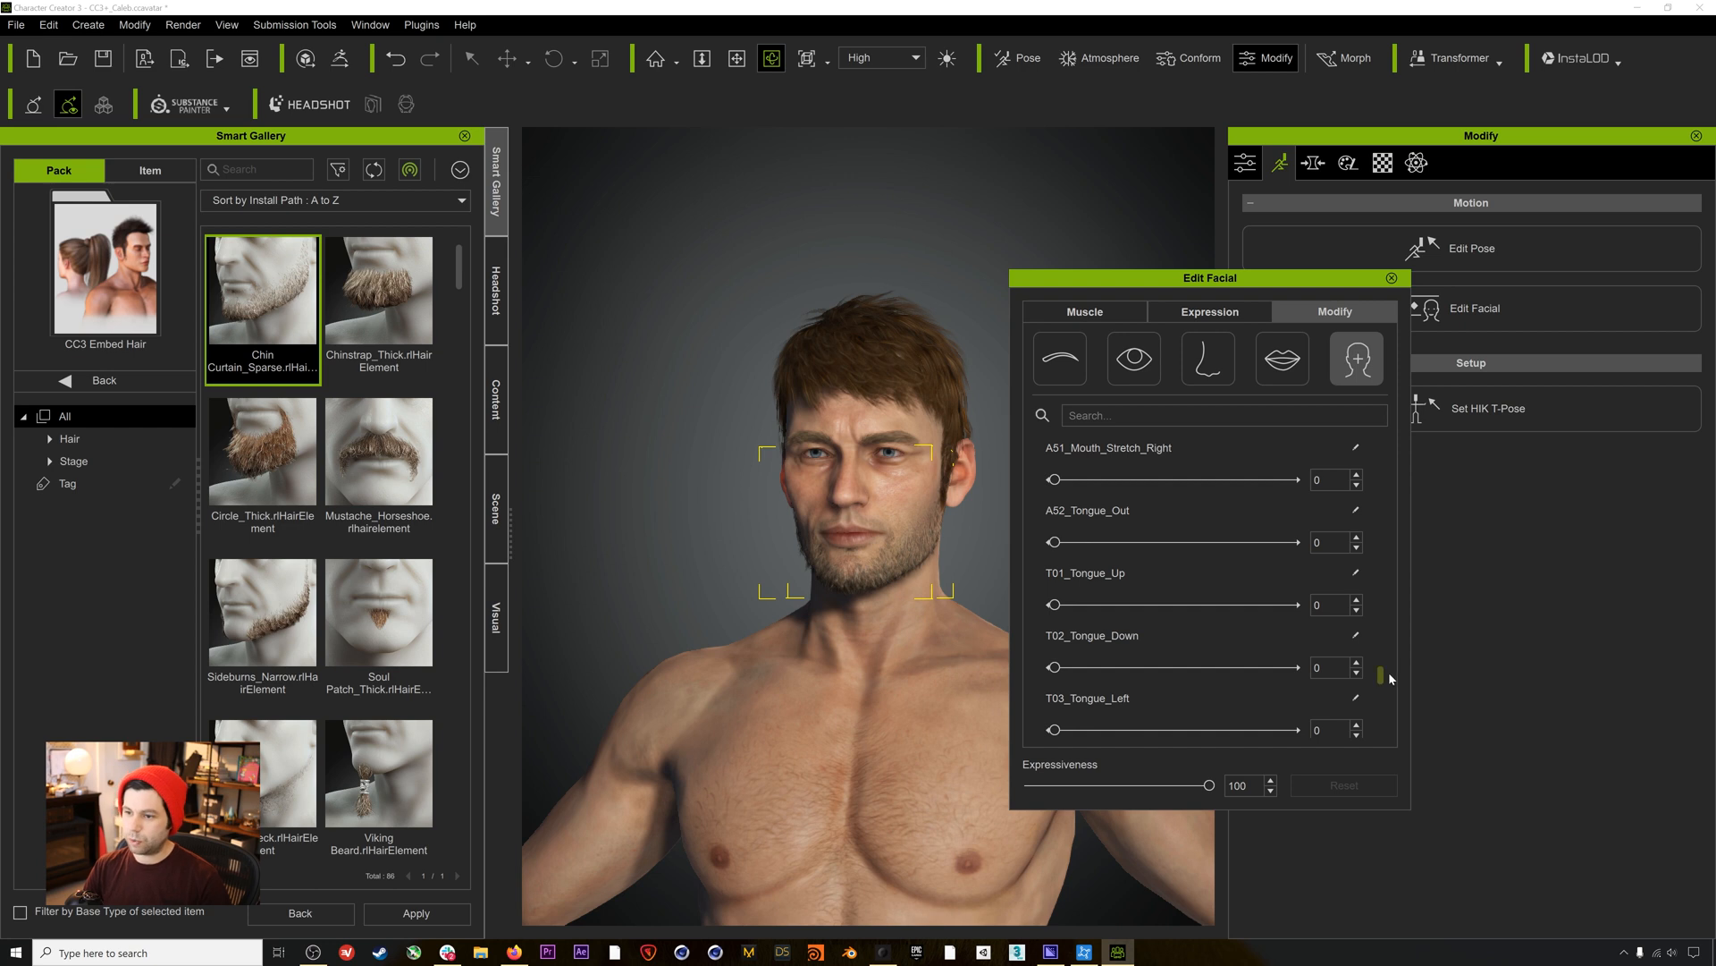
{"action": "left_click_drag", "start_coordinate": [1381, 679], "coordinate": [1382, 451]}
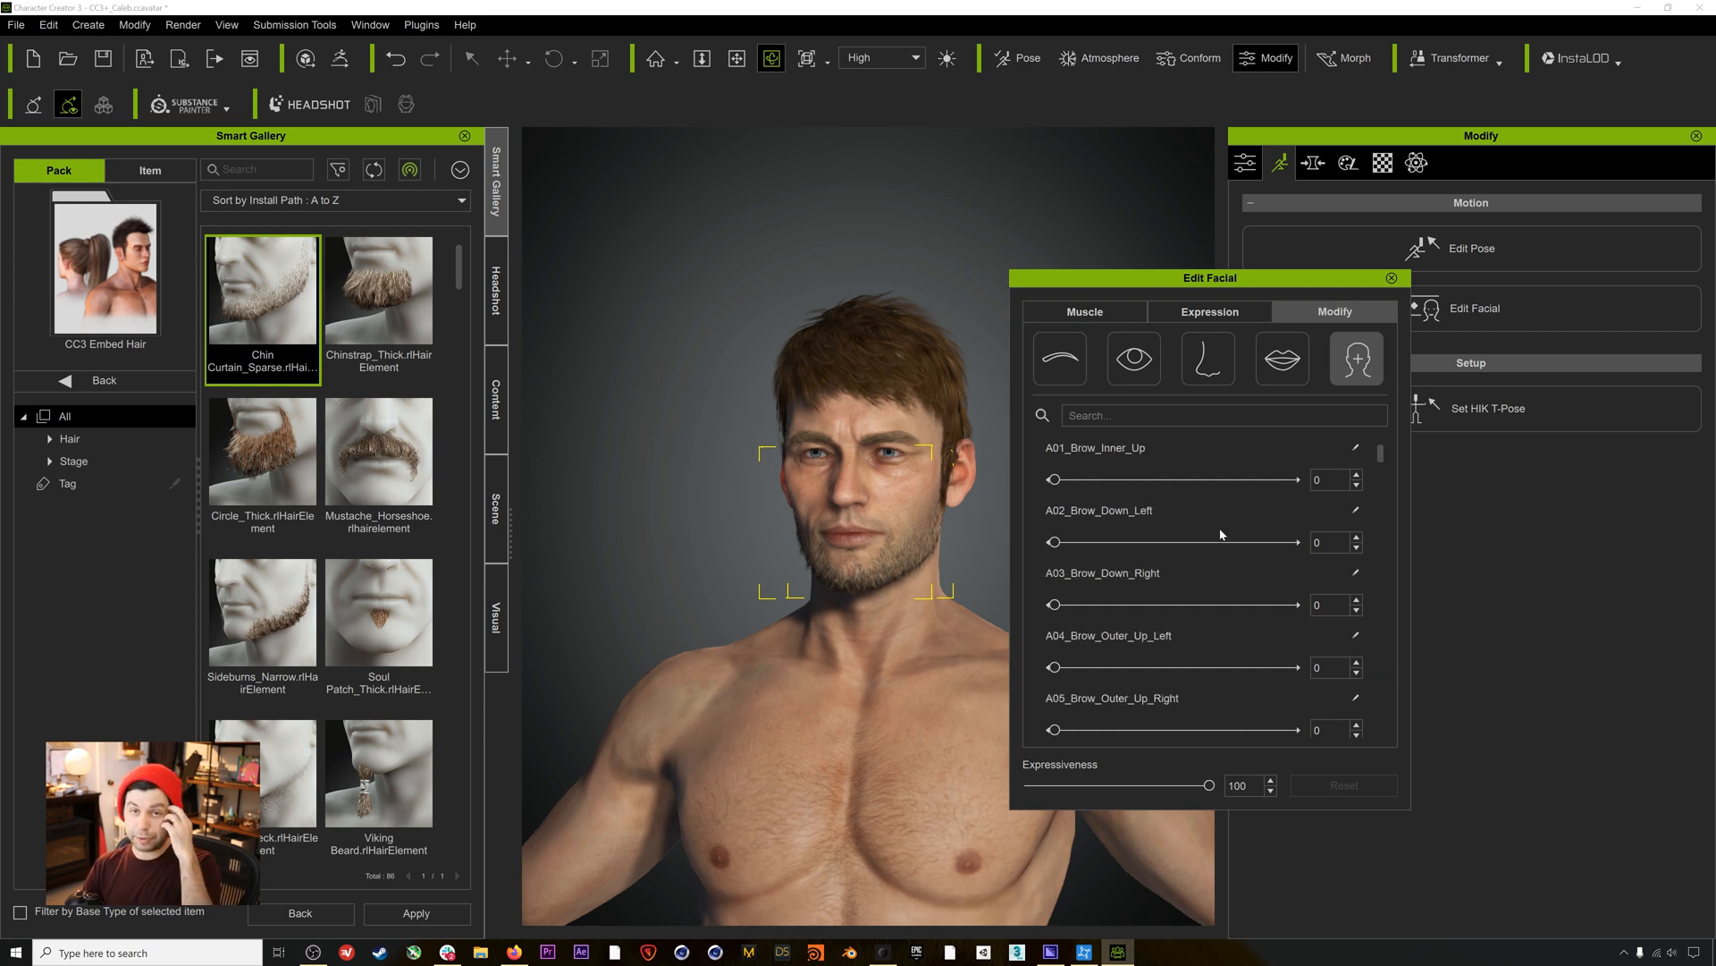
{"action": "left_click_drag", "start_coordinate": [1055, 543], "coordinate": [839, 528]}
{"action": "left_click_drag", "start_coordinate": [1382, 458], "coordinate": [1382, 565]}
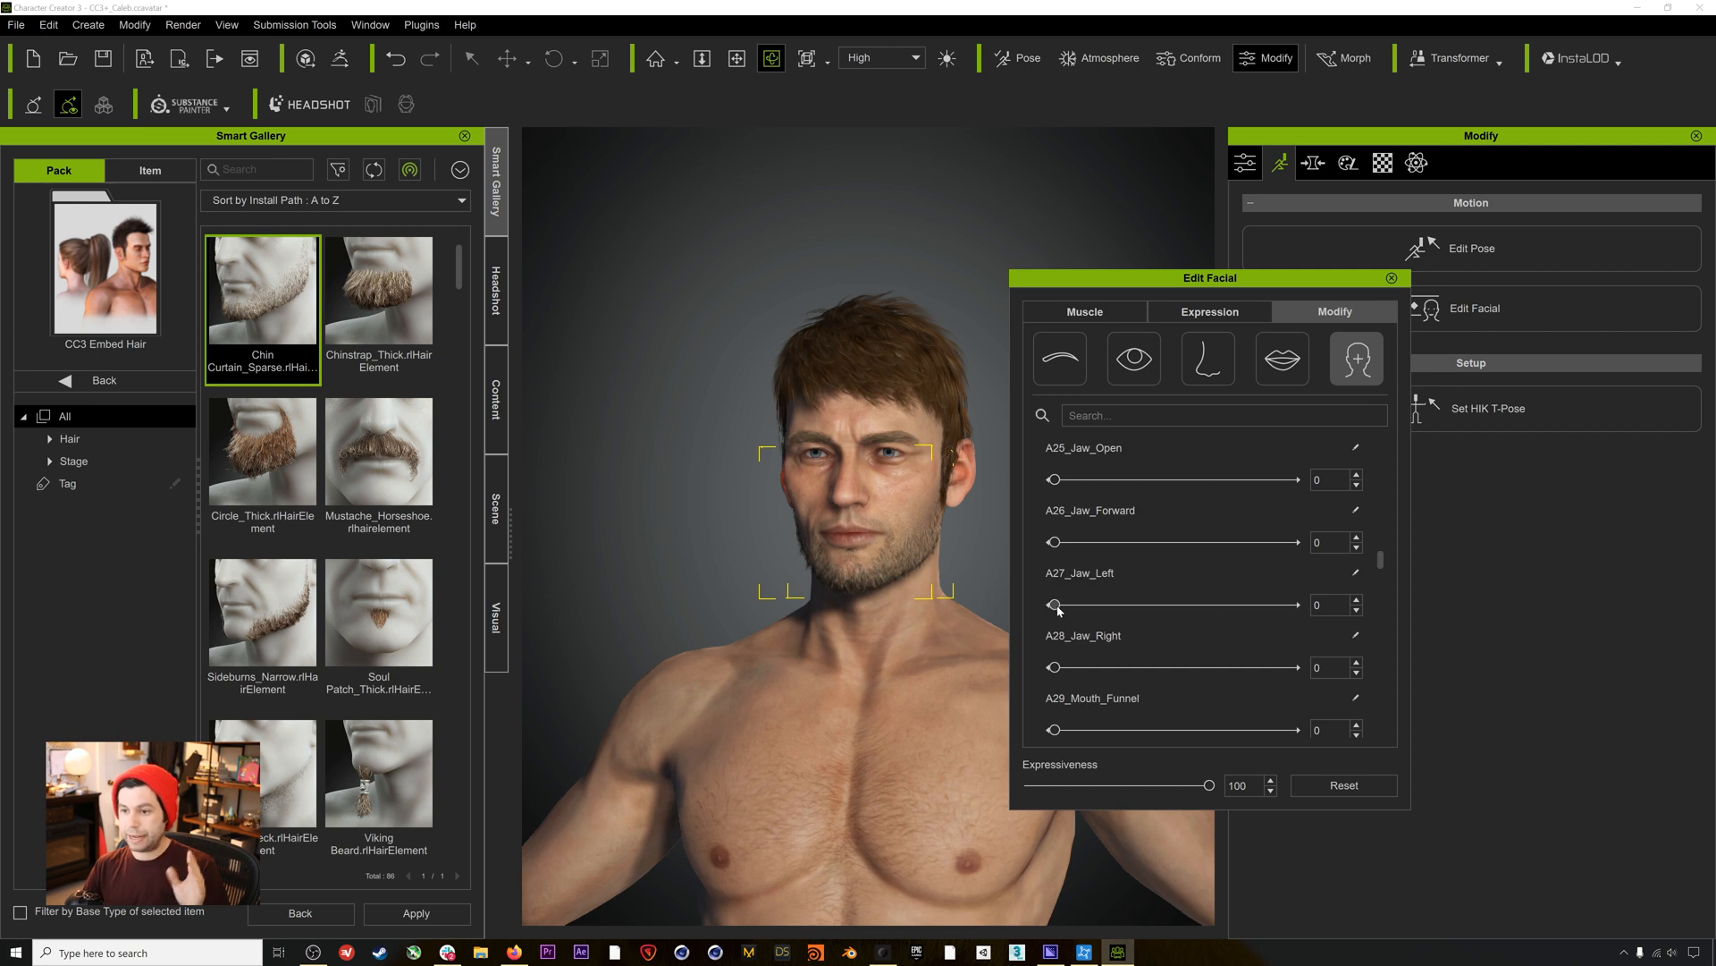
{"action": "left_click_drag", "start_coordinate": [1054, 604], "coordinate": [888, 598]}
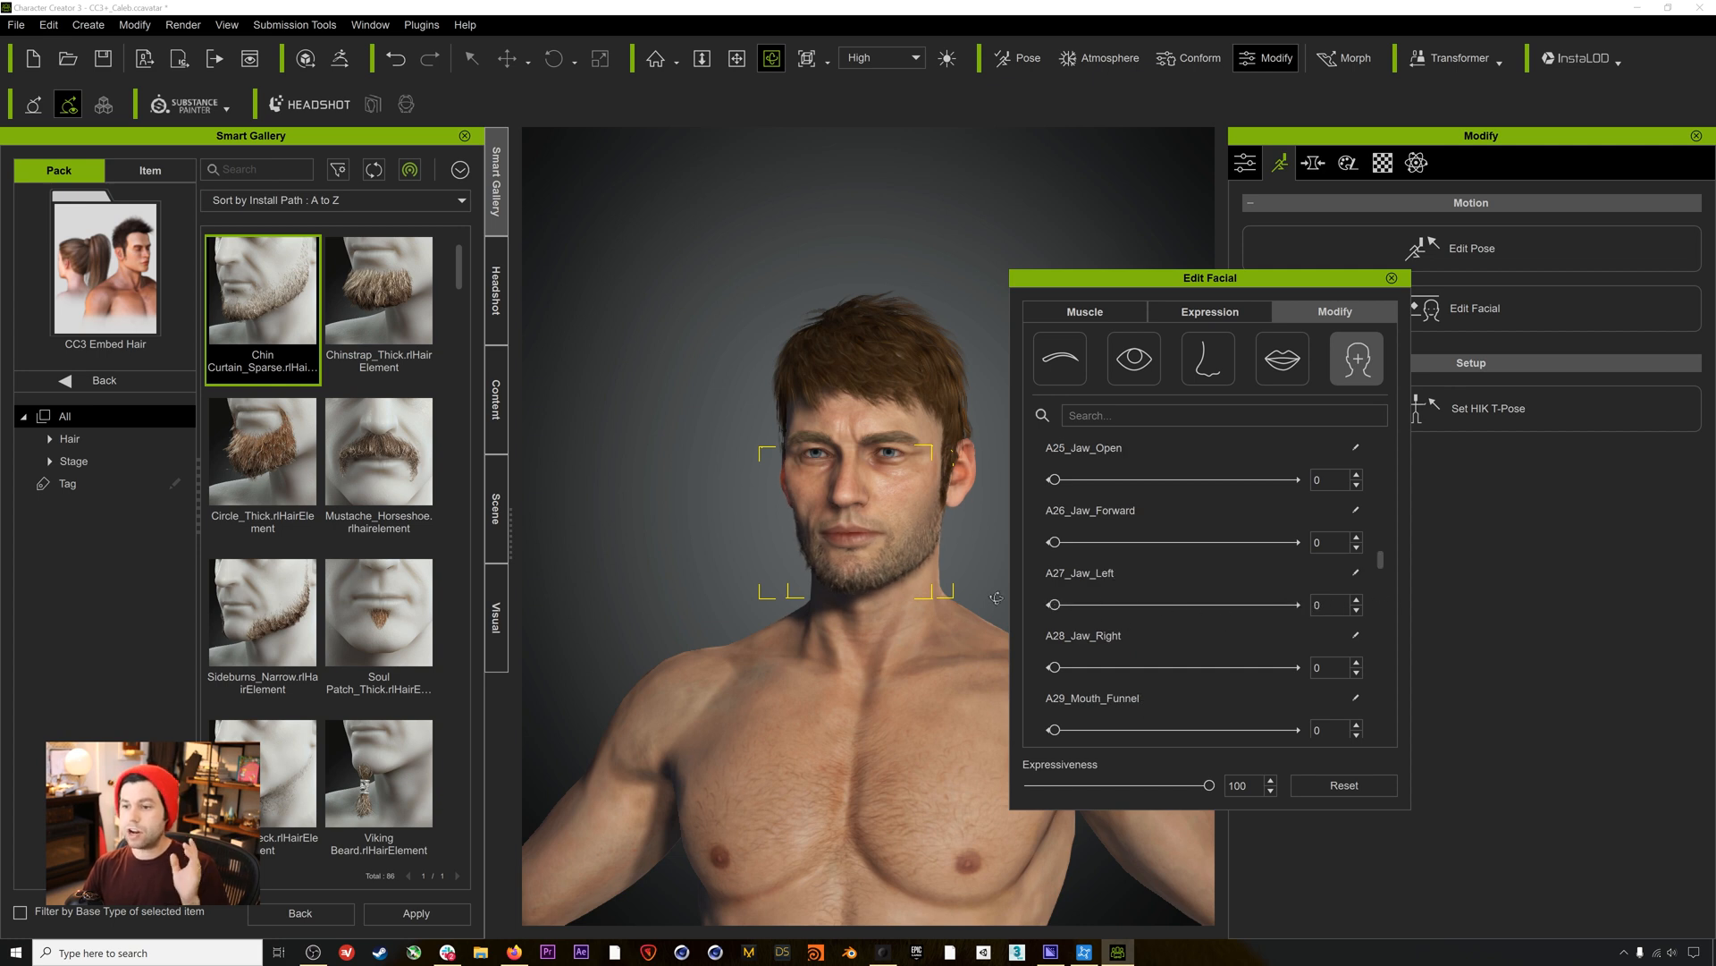
Try A40_Mouth_Frown_Left at 55, inspect the mouth corner up close, and return the slider to 0.
{"action": "left_click_drag", "start_coordinate": [1380, 559], "coordinate": [1381, 591]}
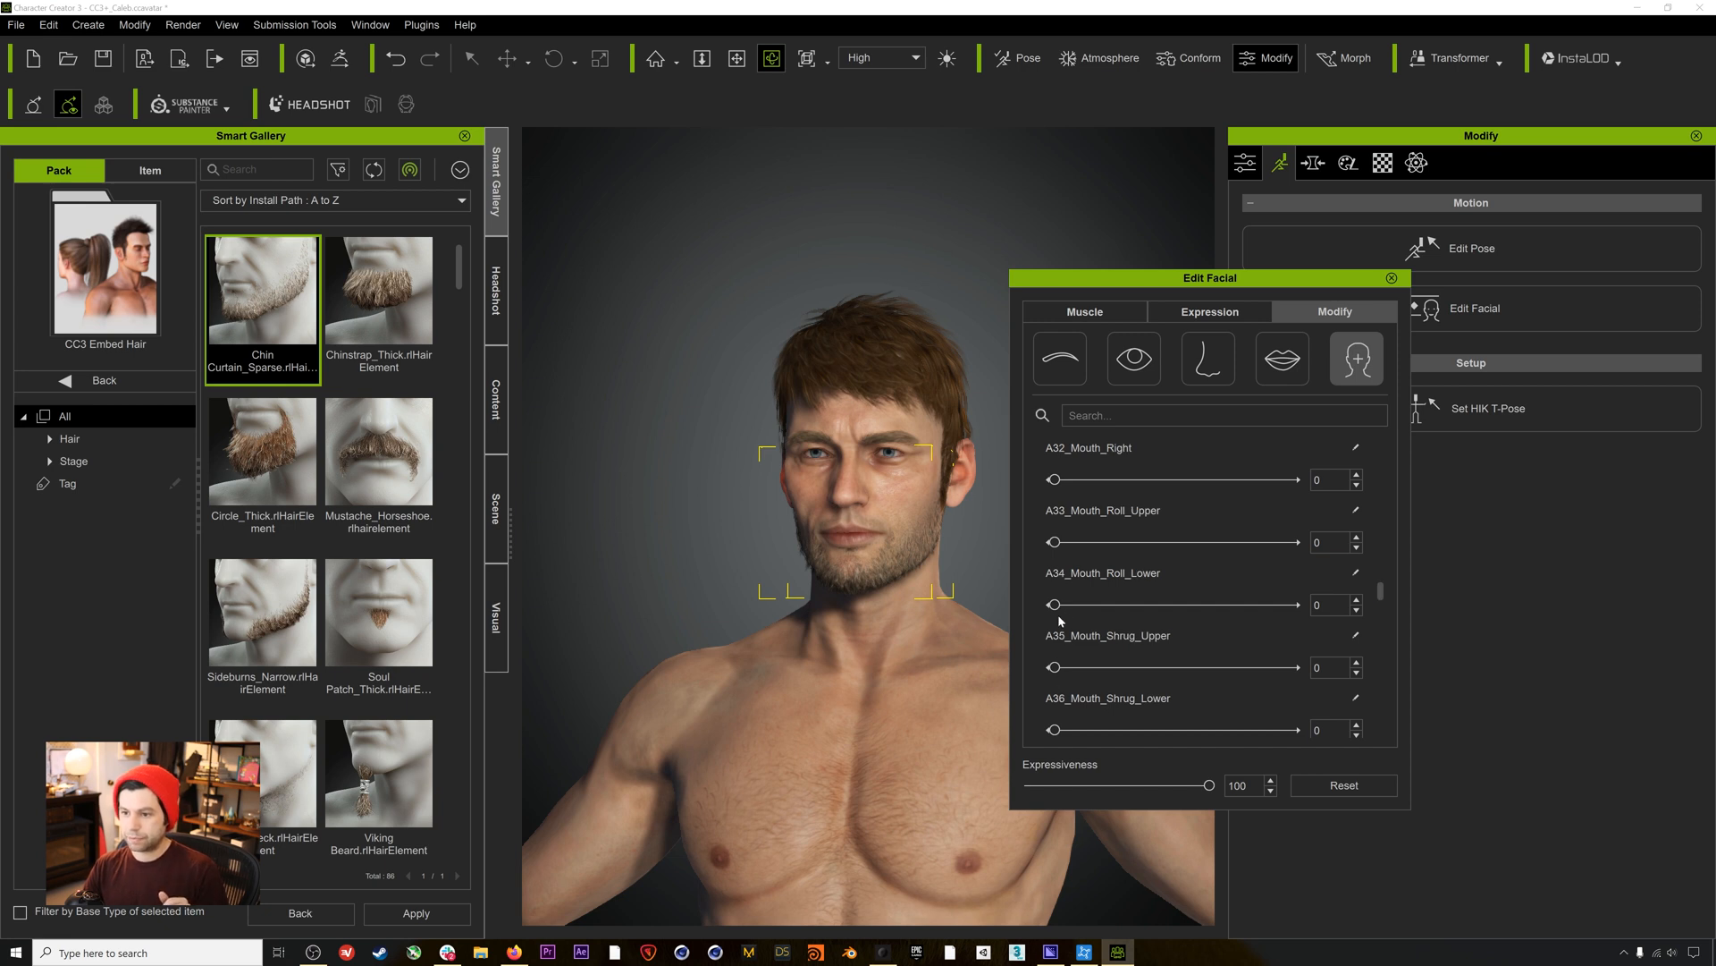
{"action": "left_click_drag", "start_coordinate": [1381, 592], "coordinate": [1380, 618]}
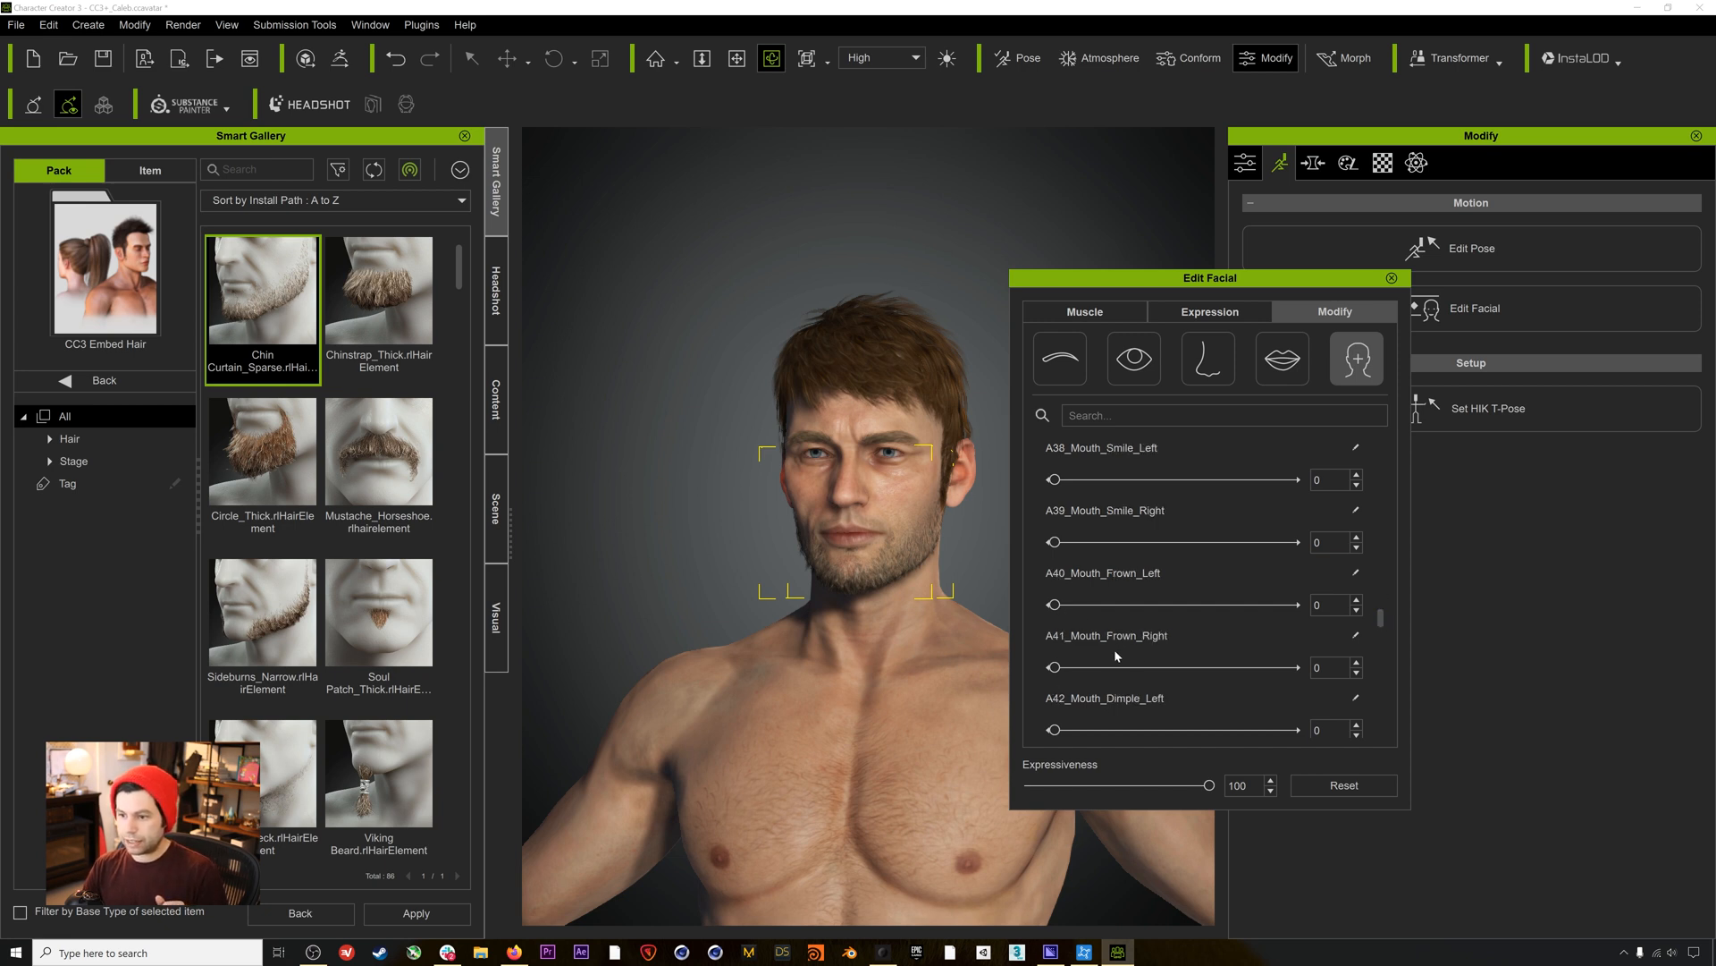
{"action": "left_click_drag", "start_coordinate": [1054, 605], "coordinate": [1185, 621]}
{"action": "scroll", "coordinate": [843, 529], "scroll_direction": "up", "scroll_amount": 2}
{"action": "scroll", "coordinate": [843, 530], "scroll_direction": "up", "scroll_amount": 4}
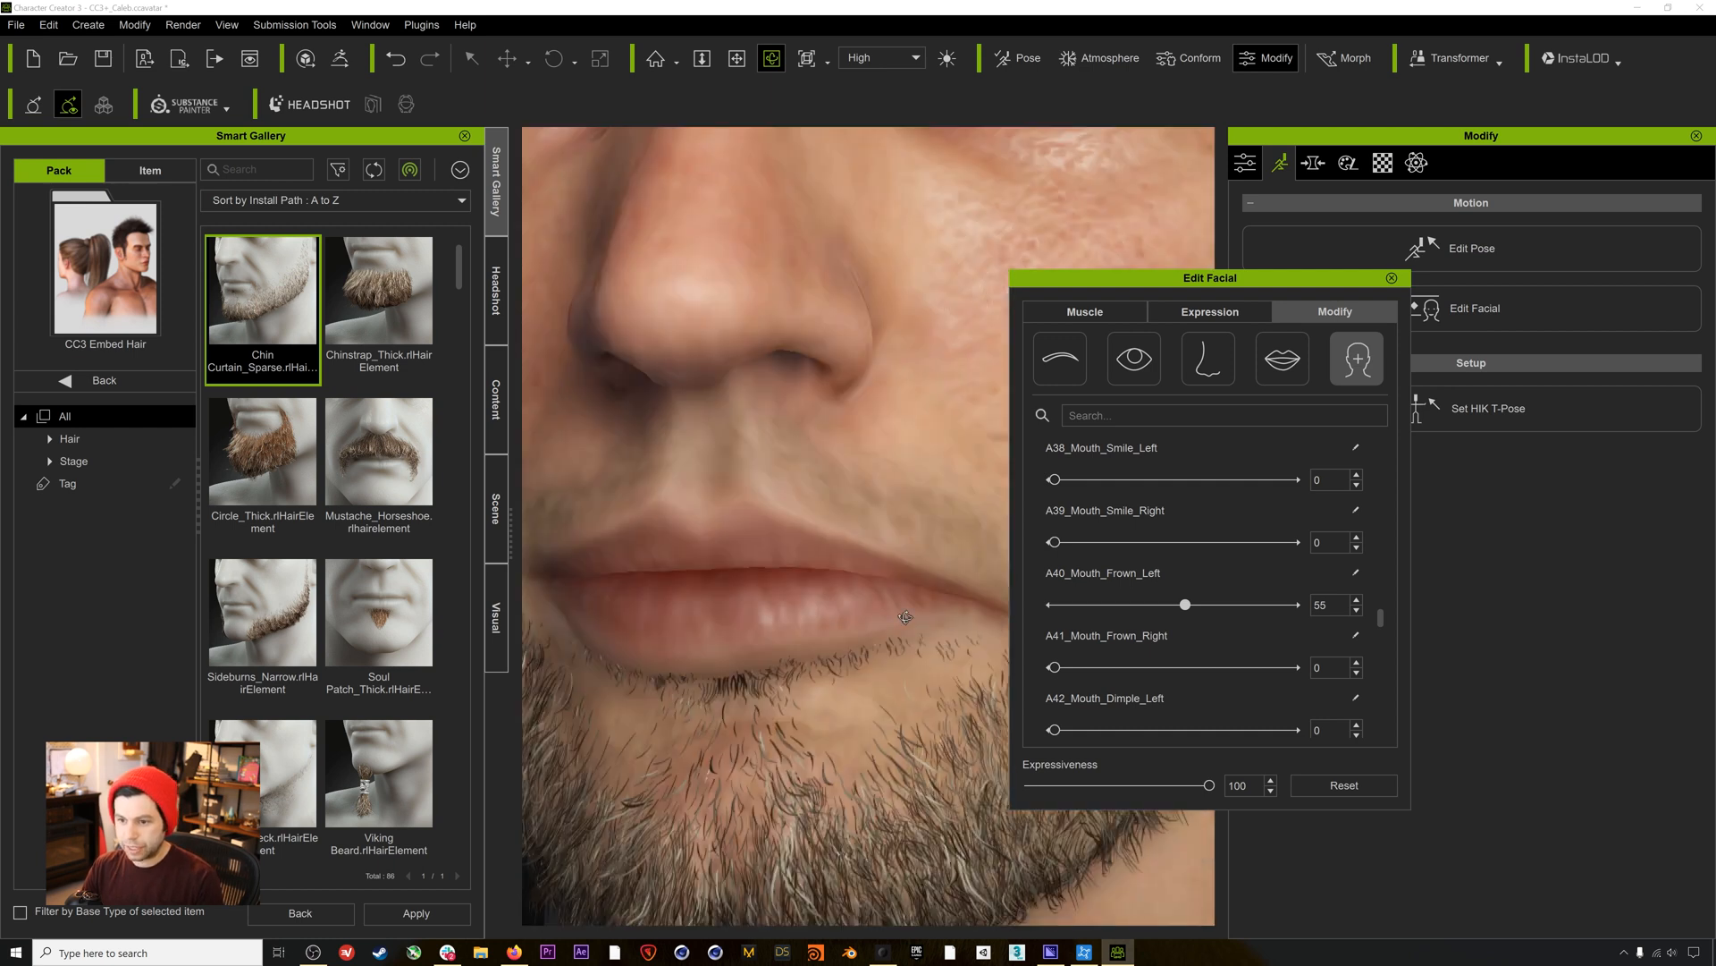
{"action": "scroll", "coordinate": [908, 541], "scroll_direction": "down", "scroll_amount": 2}
{"action": "key", "text": "x"}
{"action": "left_click_drag", "start_coordinate": [916, 534], "coordinate": [854, 535]}
{"action": "left_click_drag", "start_coordinate": [1185, 605], "coordinate": [1012, 610]}
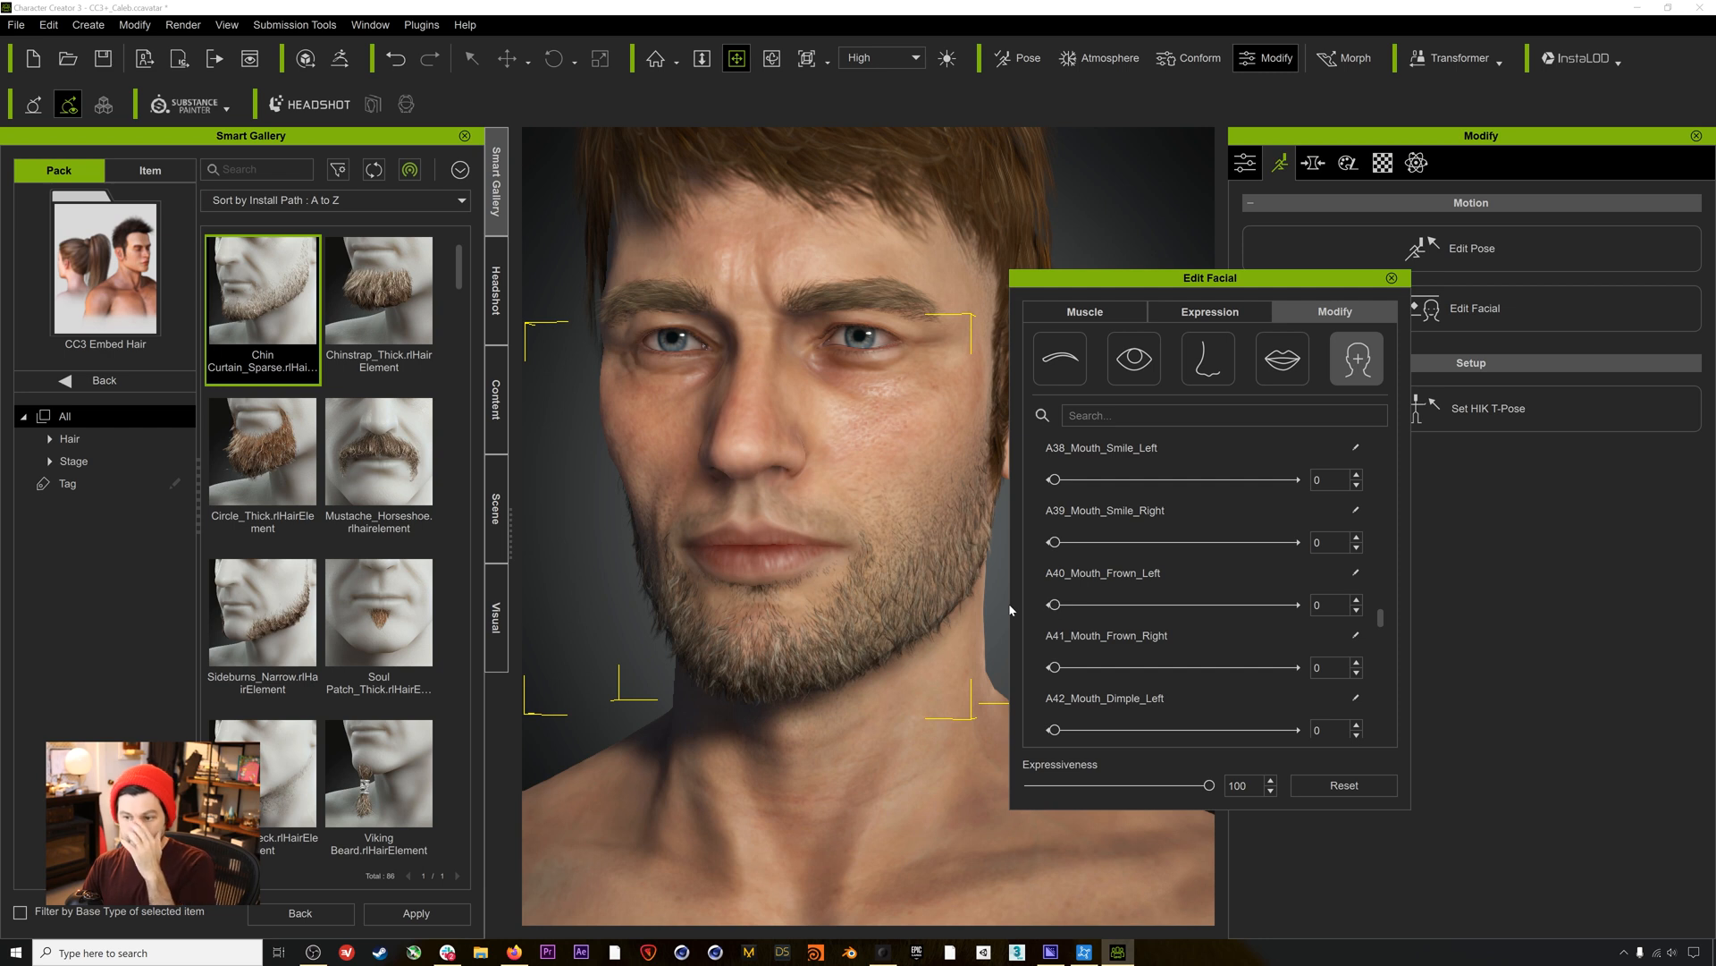
{"action": "left_click_drag", "start_coordinate": [1059, 612], "coordinate": [970, 572]}
{"action": "scroll", "coordinate": [903, 490], "scroll_direction": "down", "scroll_amount": 5}
{"action": "scroll", "coordinate": [903, 490], "scroll_direction": "down", "scroll_amount": 3}
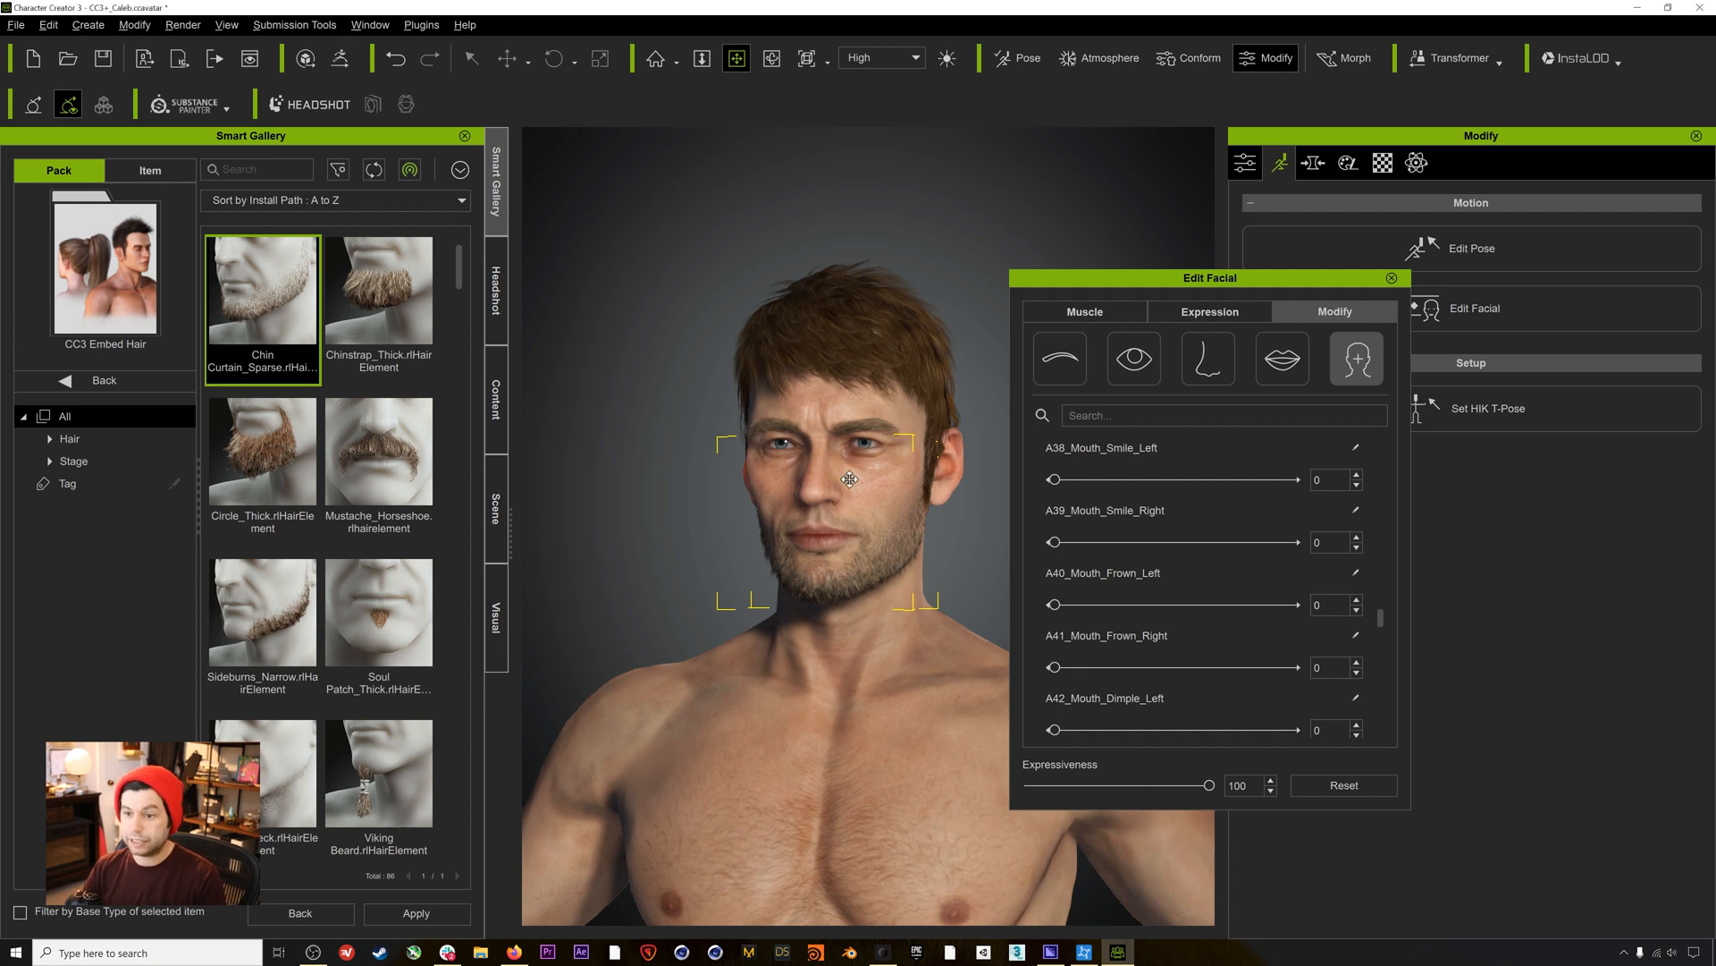
{"action": "mouse_move", "coordinate": [871, 512]}
{"action": "left_mouse_down"}
{"action": "mouse_move", "coordinate": [850, 490]}
{"action": "mouse_move", "coordinate": [872, 518]}
{"action": "mouse_move", "coordinate": [870, 487]}
{"action": "mouse_move", "coordinate": [828, 488]}
{"action": "mouse_move", "coordinate": [872, 522]}
{"action": "left_mouse_up"}
{"action": "key", "text": "c"}
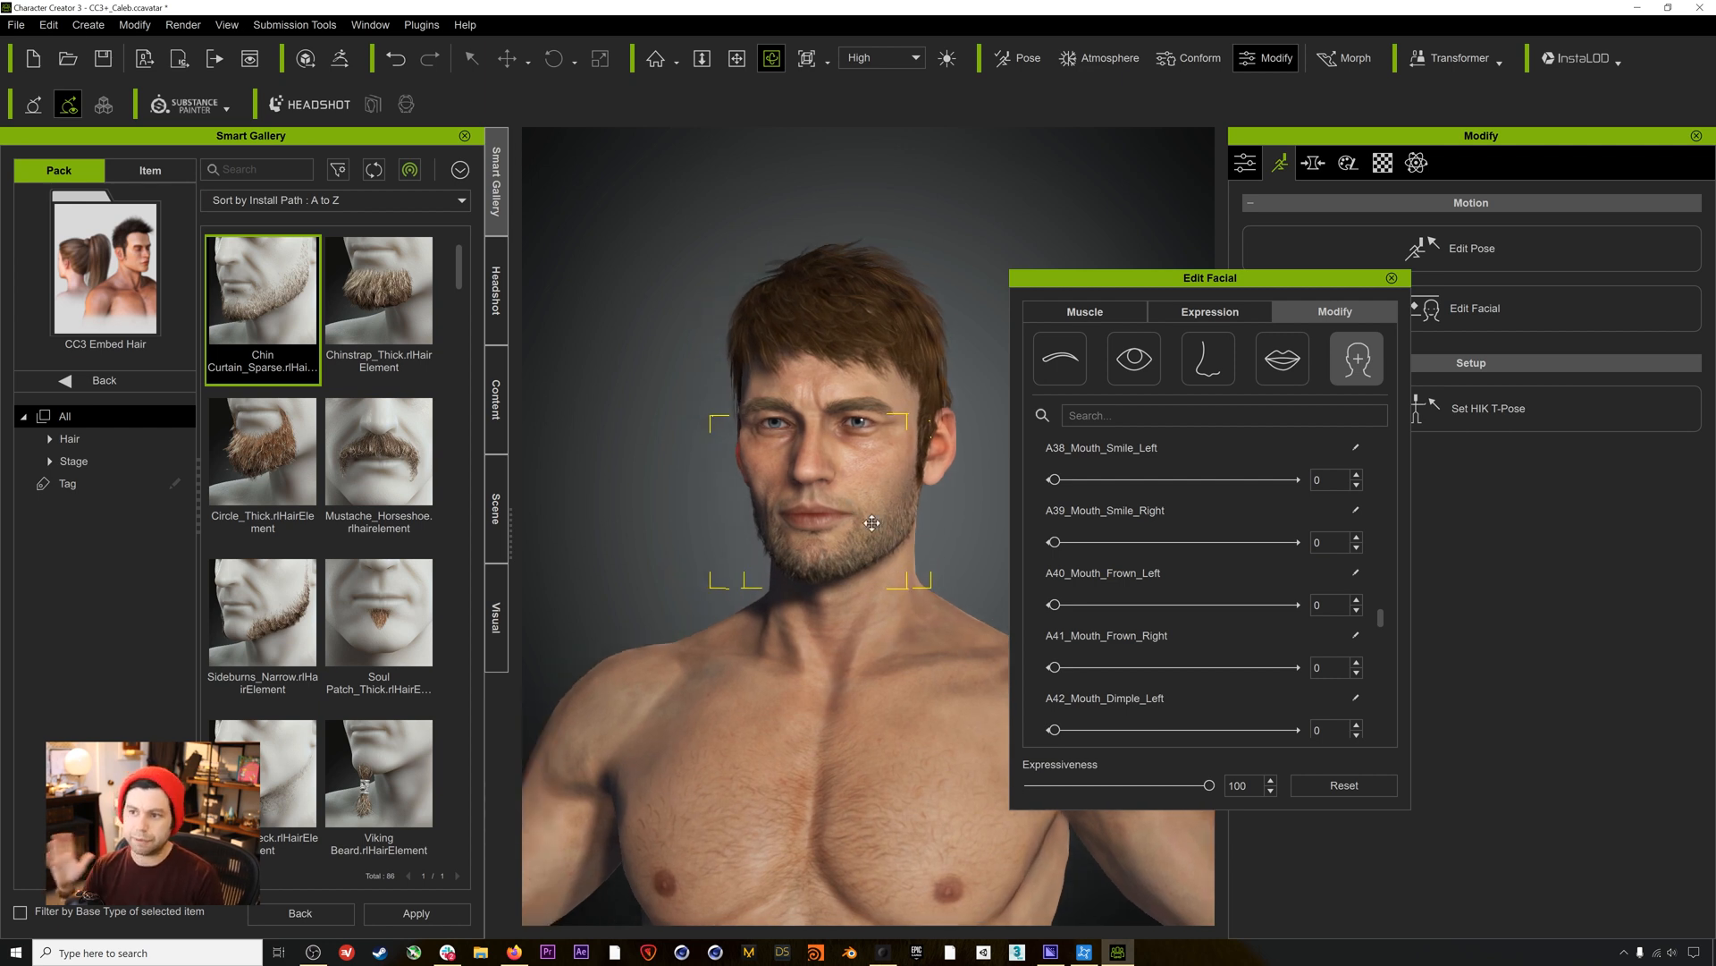
{"action": "left_click_drag", "start_coordinate": [872, 522], "coordinate": [959, 433]}
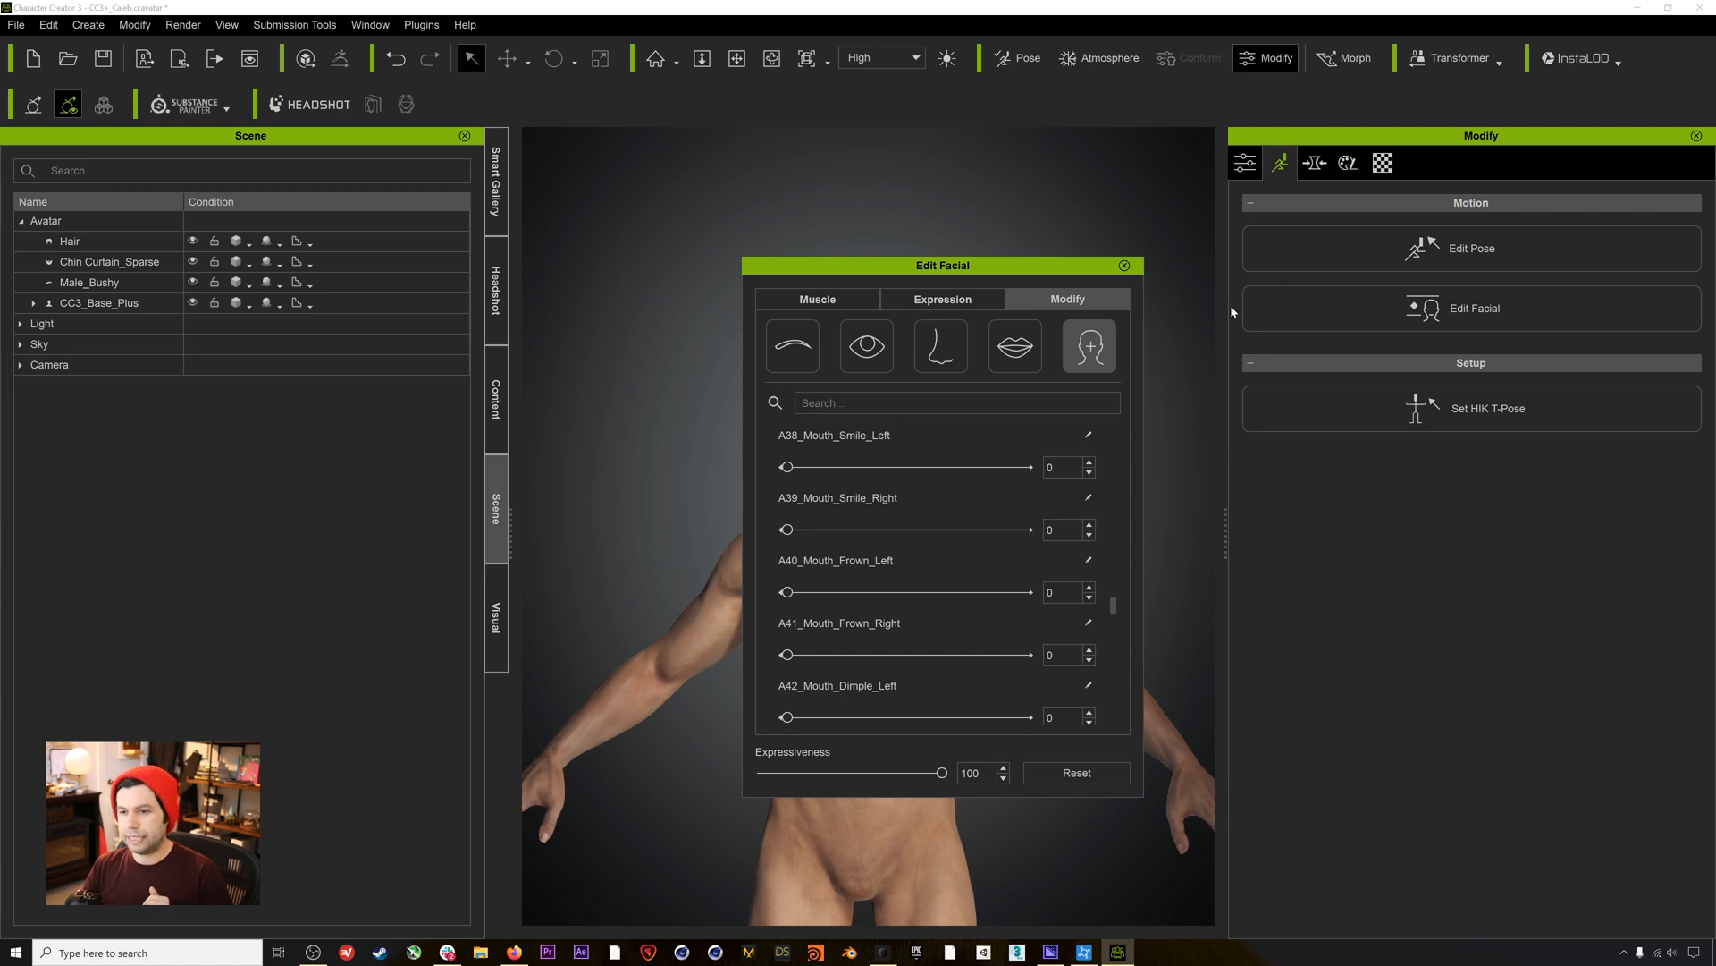
Move the facial editor clear of the avatar and look through the jaw, eye and brow sliders with the face in close-up.
{"action": "left_click_drag", "start_coordinate": [1115, 609], "coordinate": [1114, 546]}
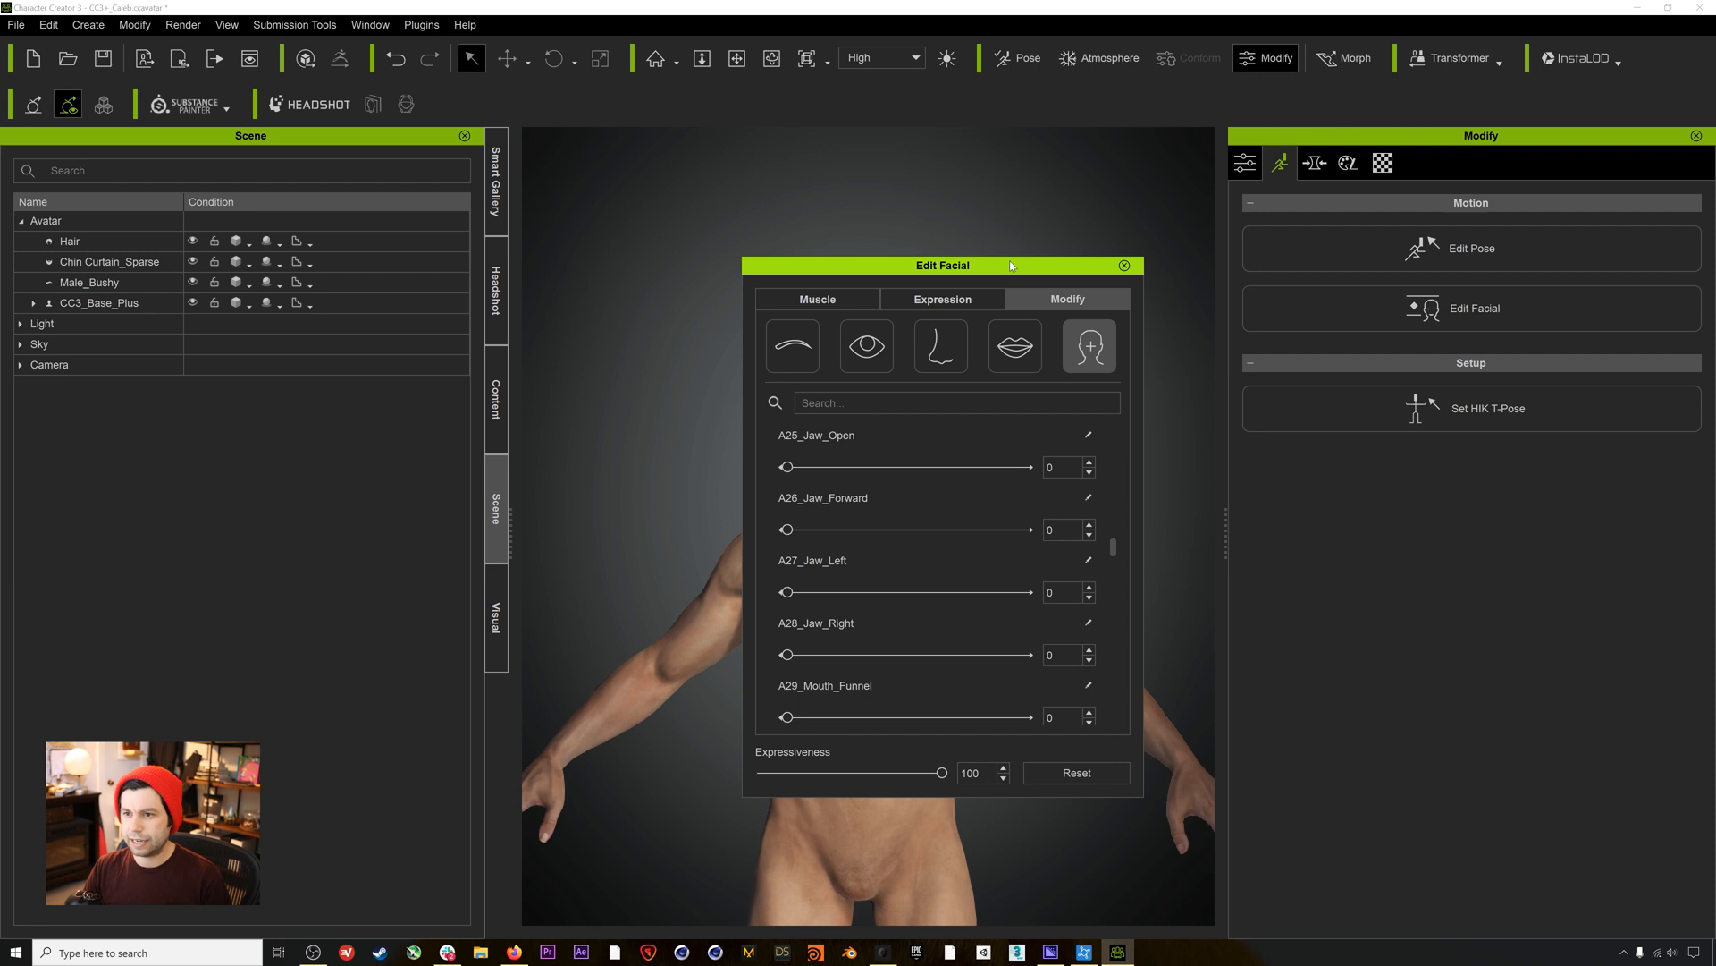
{"action": "left_click_drag", "start_coordinate": [1010, 265], "coordinate": [1250, 269]}
{"action": "left_click_drag", "start_coordinate": [1352, 561], "coordinate": [1344, 493]}
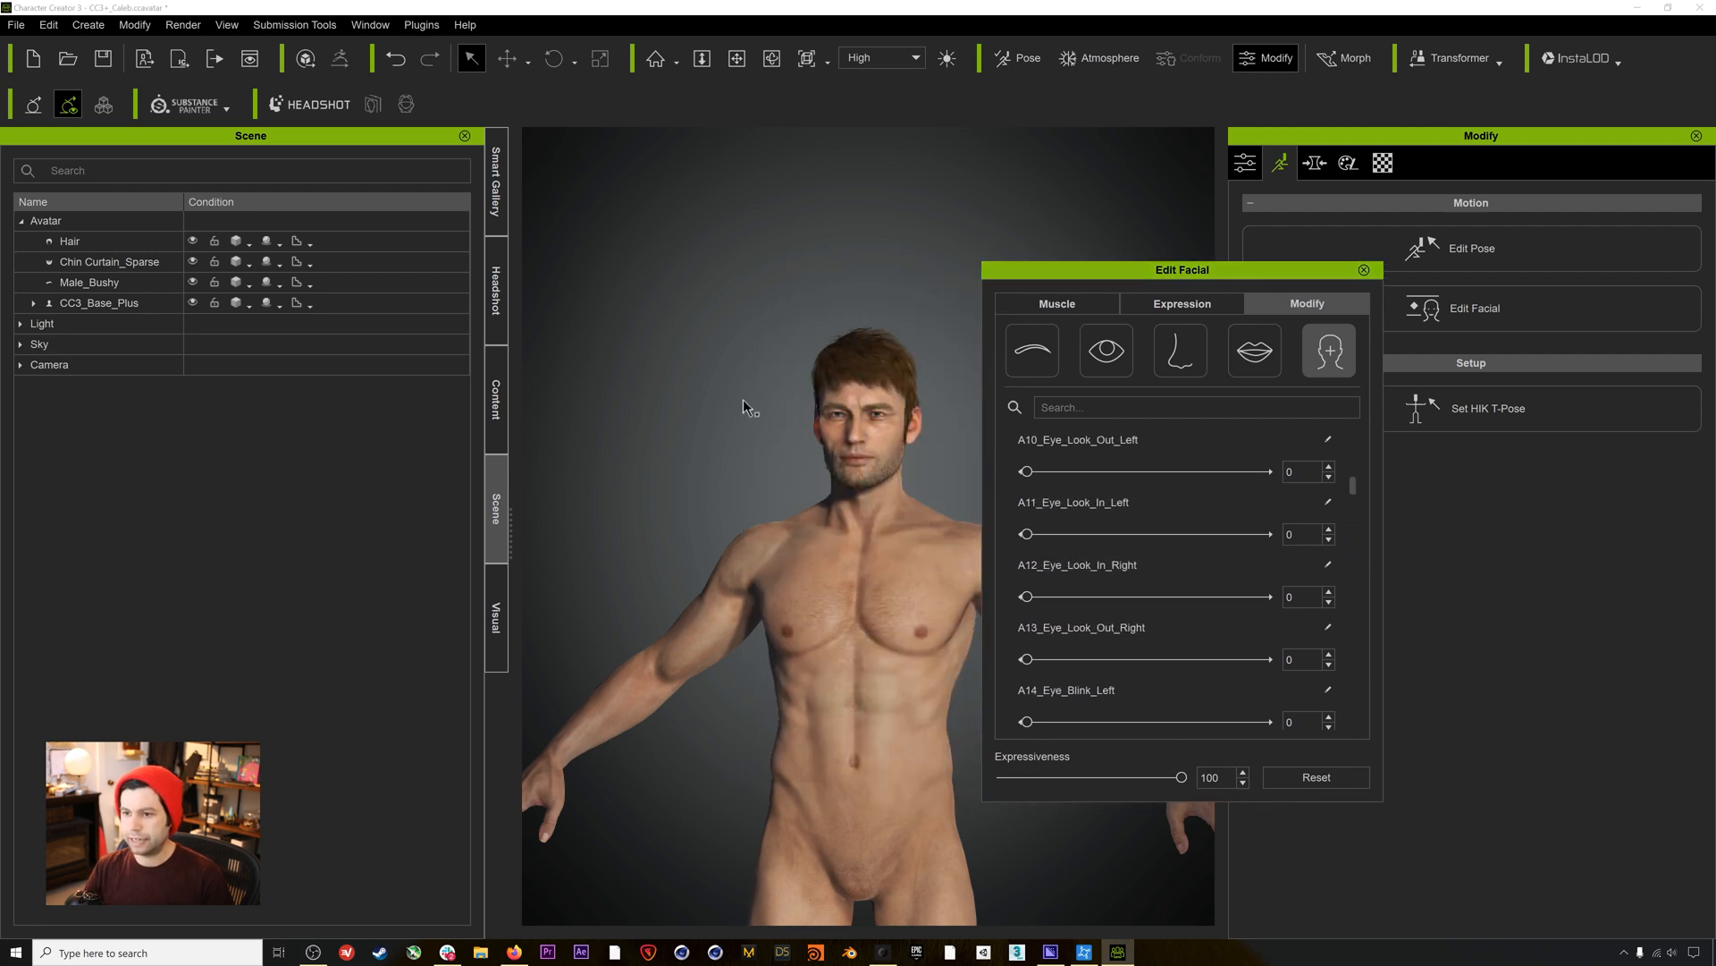
{"action": "scroll", "coordinate": [908, 301], "scroll_direction": "up", "scroll_amount": 8}
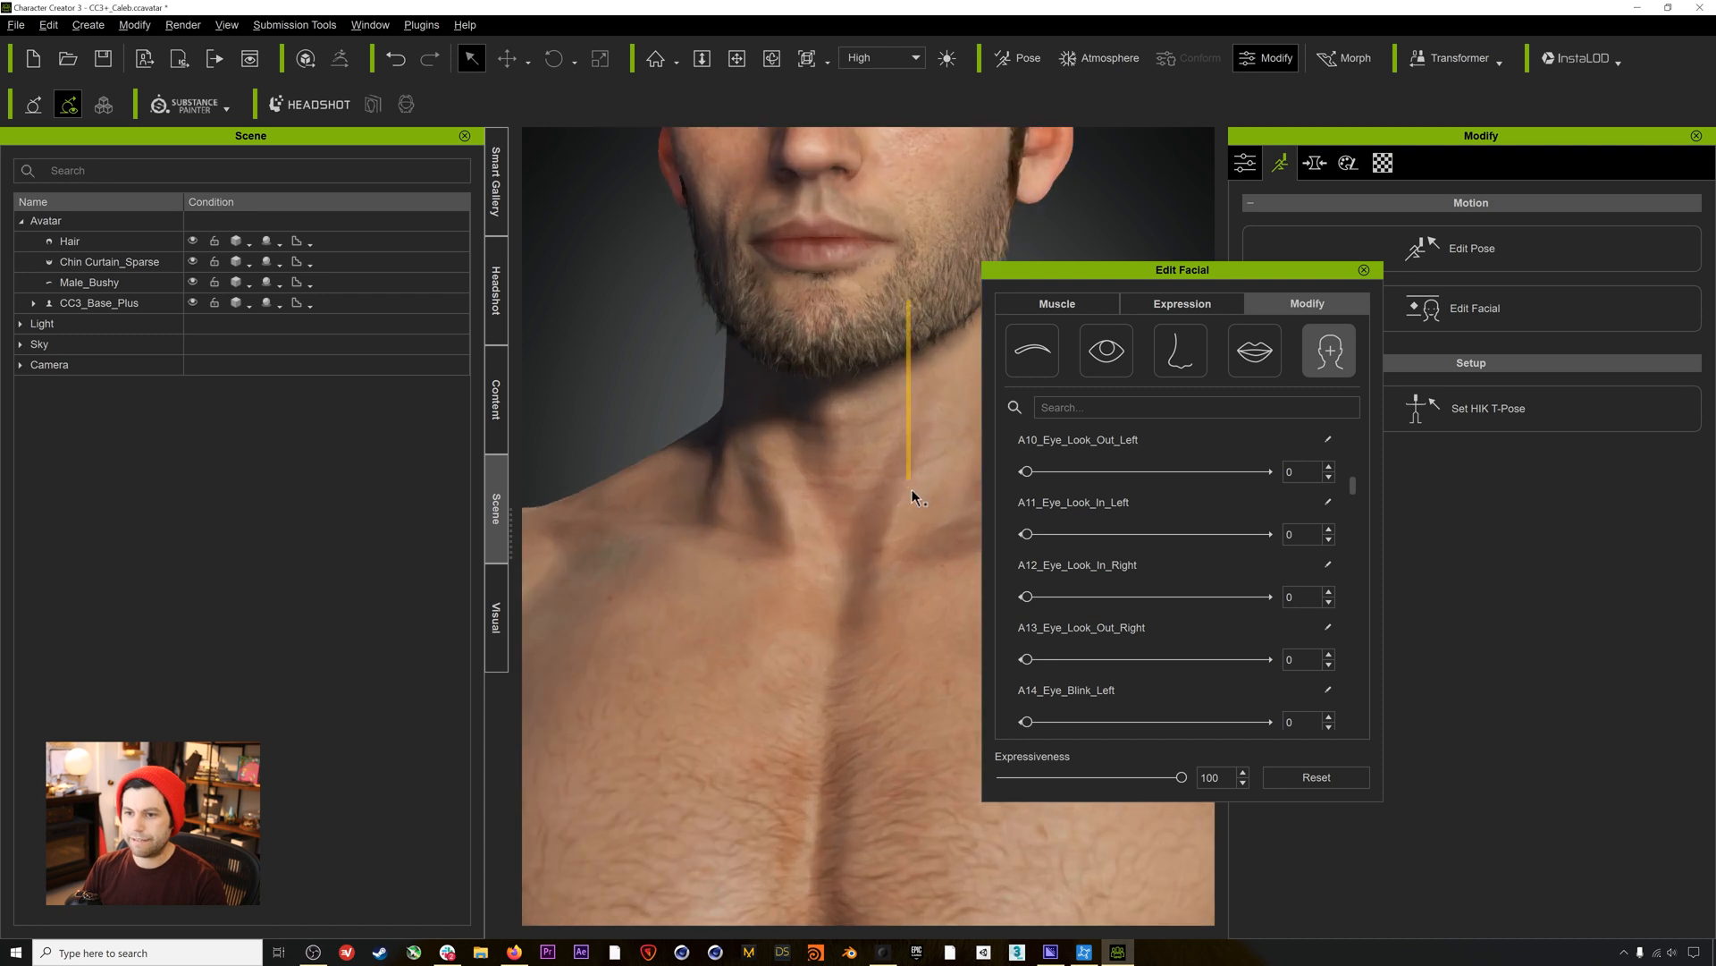
{"action": "middle_click_drag", "start_coordinate": [892, 368], "coordinate": [885, 634]}
{"action": "right_click_drag", "start_coordinate": [802, 463], "coordinate": [856, 465]}
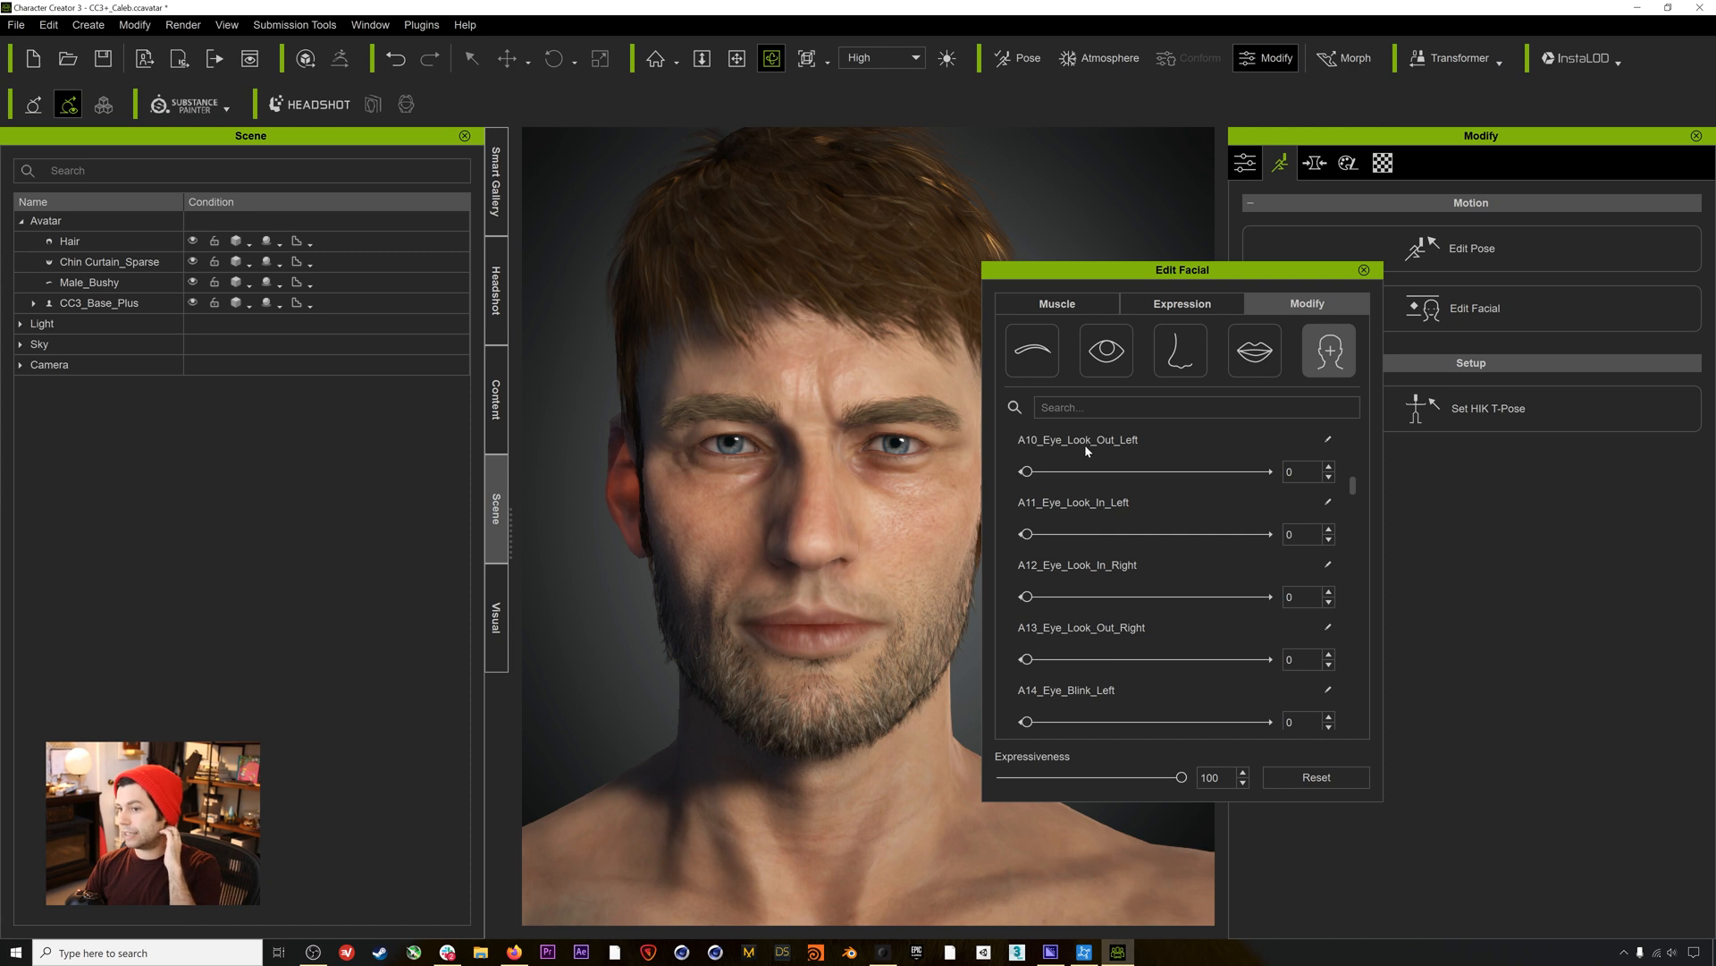
{"action": "scroll", "coordinate": [1069, 444], "scroll_direction": "up", "scroll_amount": 2}
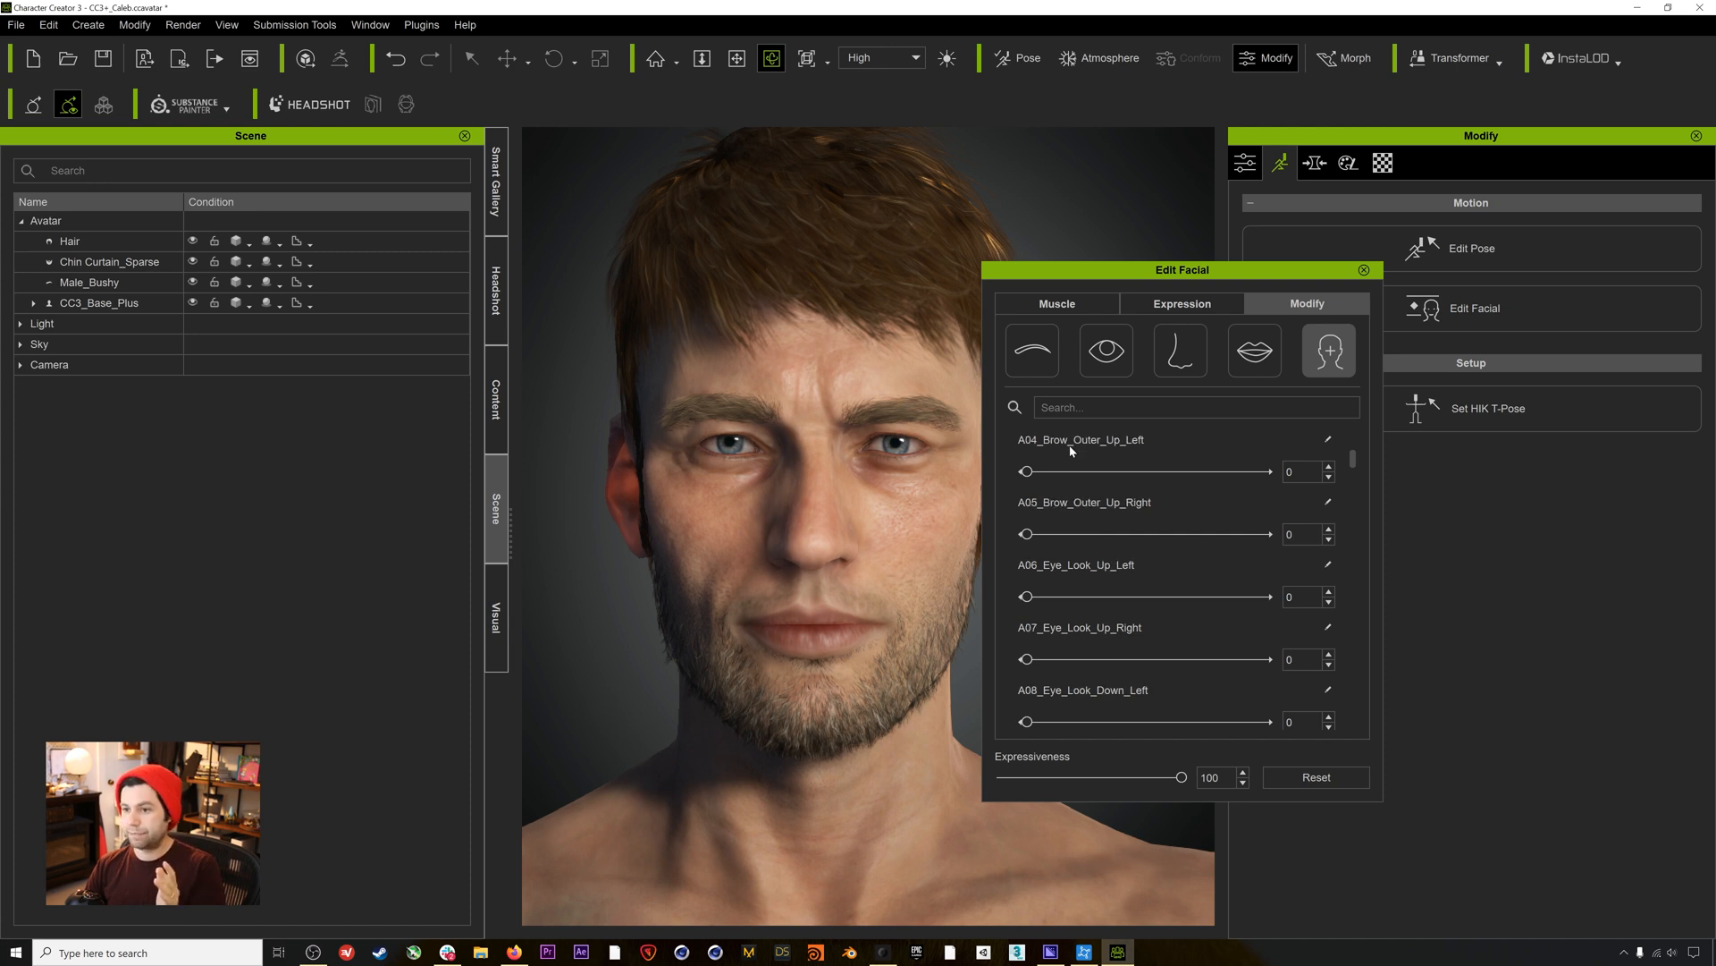
{"action": "scroll", "coordinate": [1085, 506], "scroll_direction": "down", "scroll_amount": 1}
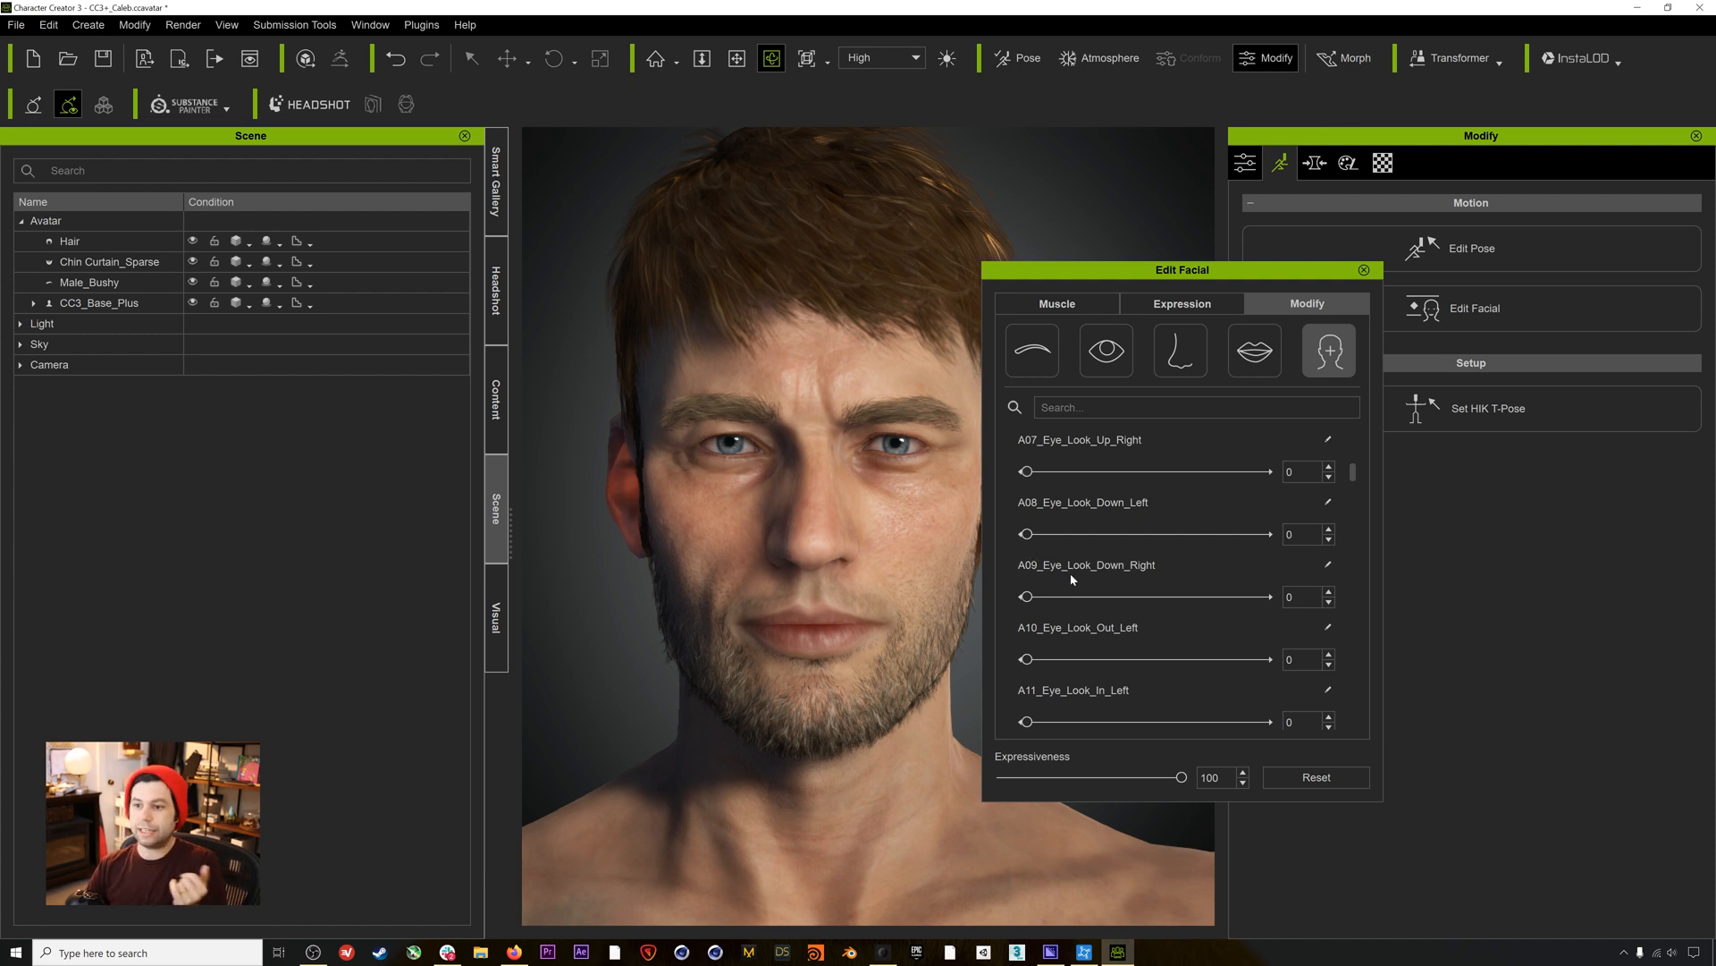
Try out the A09_Eye_Look_Down_Right, A08_Eye_Look_Down_Left and A06_Eye_Look_Up_Left sliders, returning each to 0.
{"action": "left_click_drag", "start_coordinate": [1168, 268], "coordinate": [1208, 274]}
{"action": "left_click_drag", "start_coordinate": [1069, 605], "coordinate": [1030, 643]}
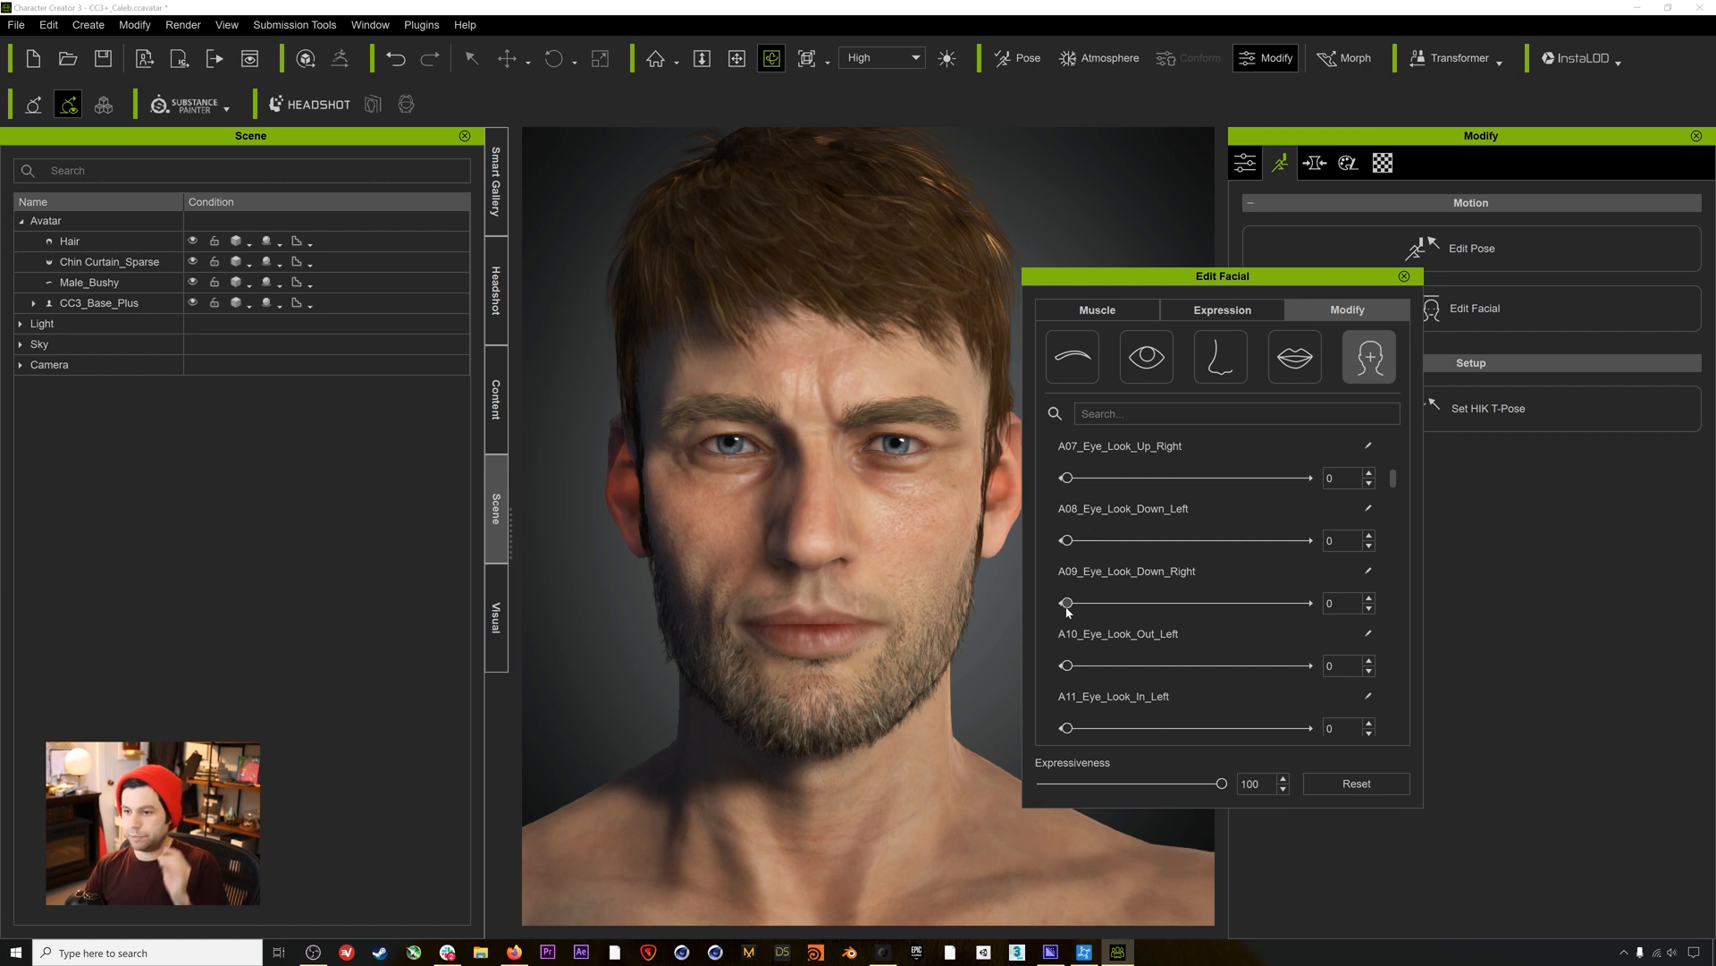
{"action": "left_click_drag", "start_coordinate": [1067, 606], "coordinate": [984, 605]}
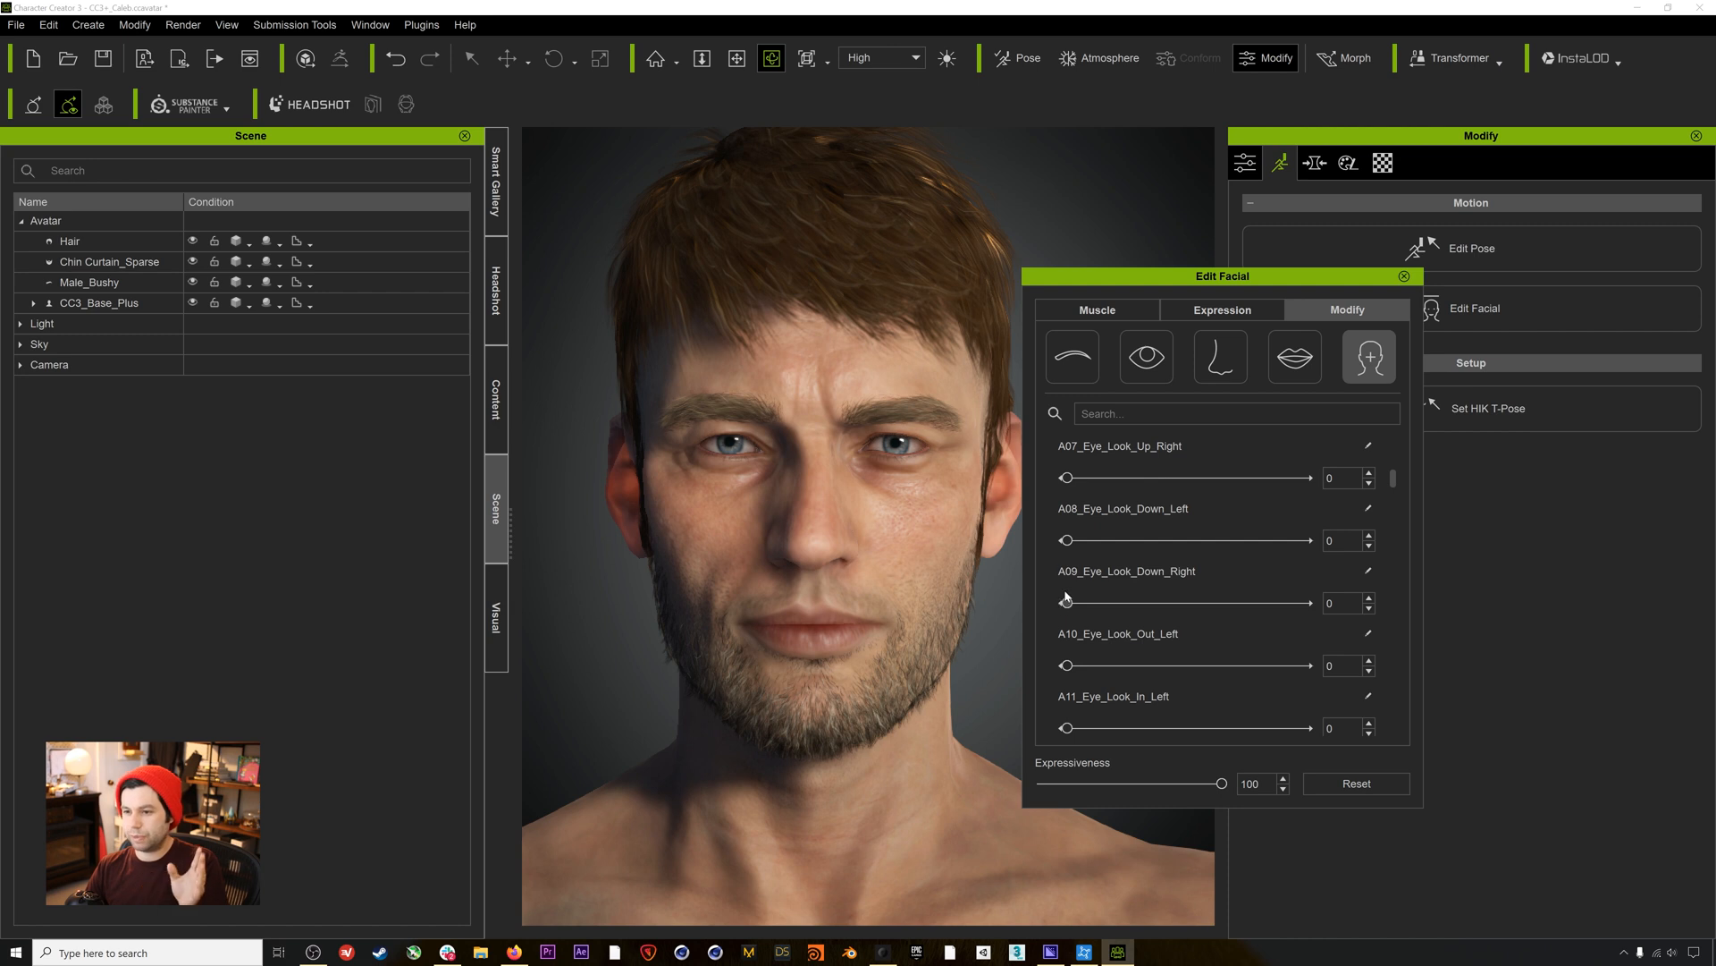
{"action": "left_click_drag", "start_coordinate": [1067, 540], "coordinate": [1026, 550]}
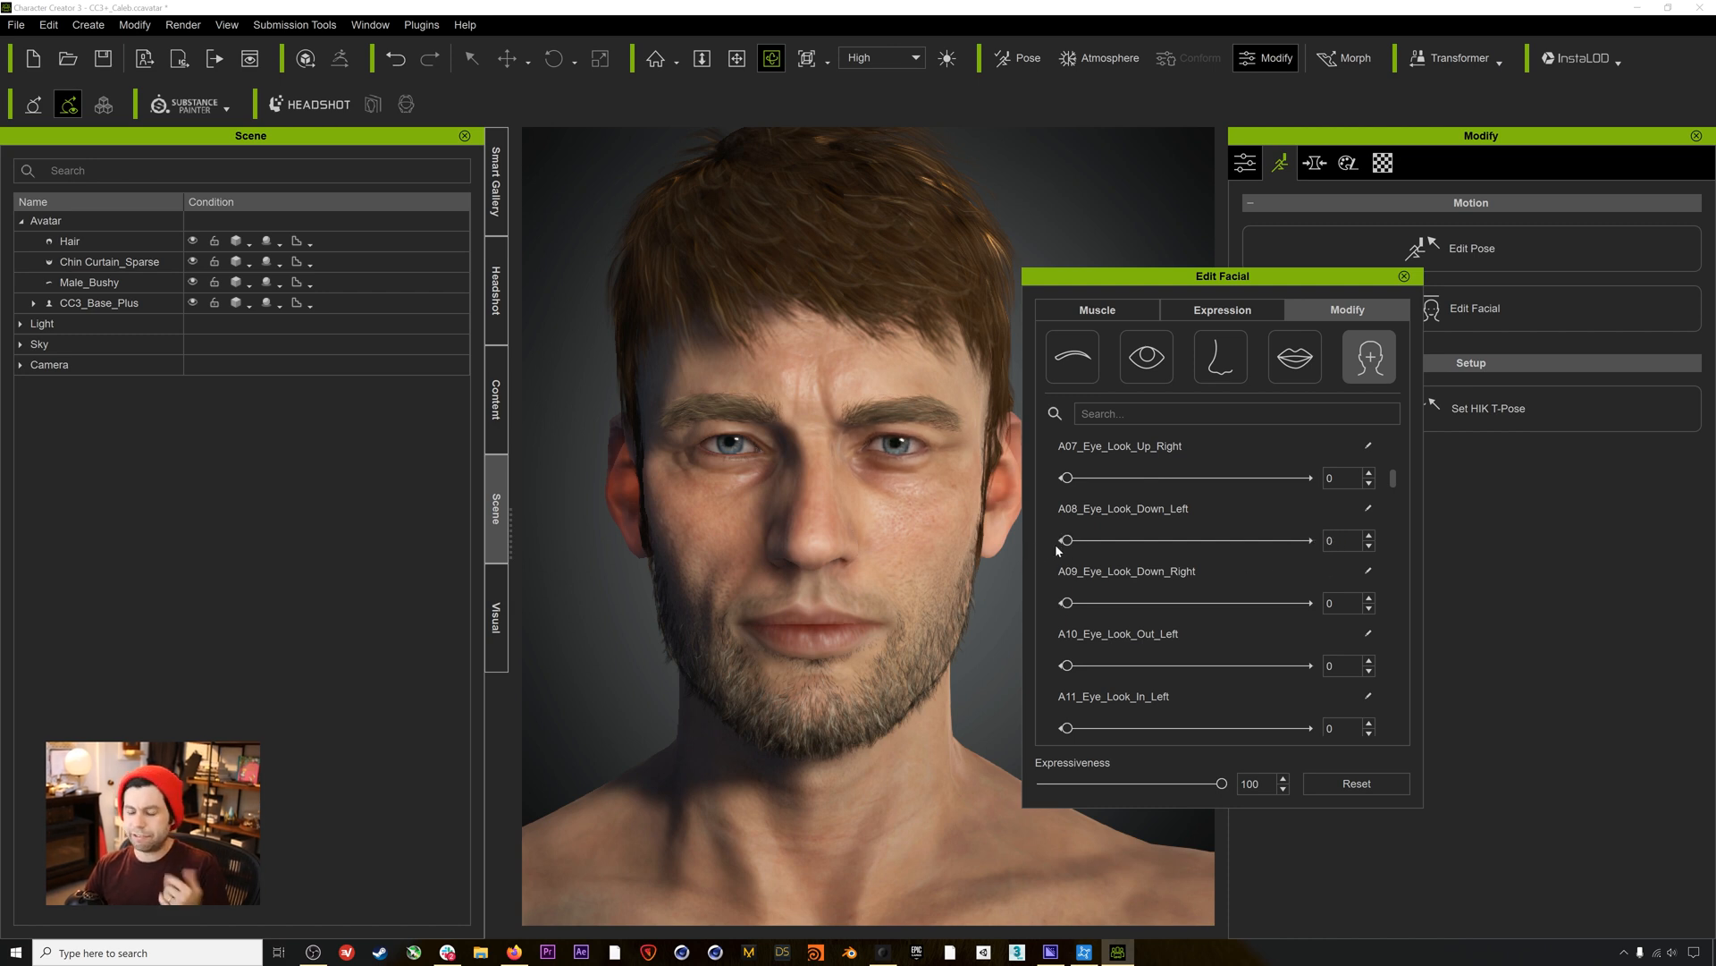
{"action": "scroll", "coordinate": [1057, 551], "scroll_direction": "up", "scroll_amount": 3}
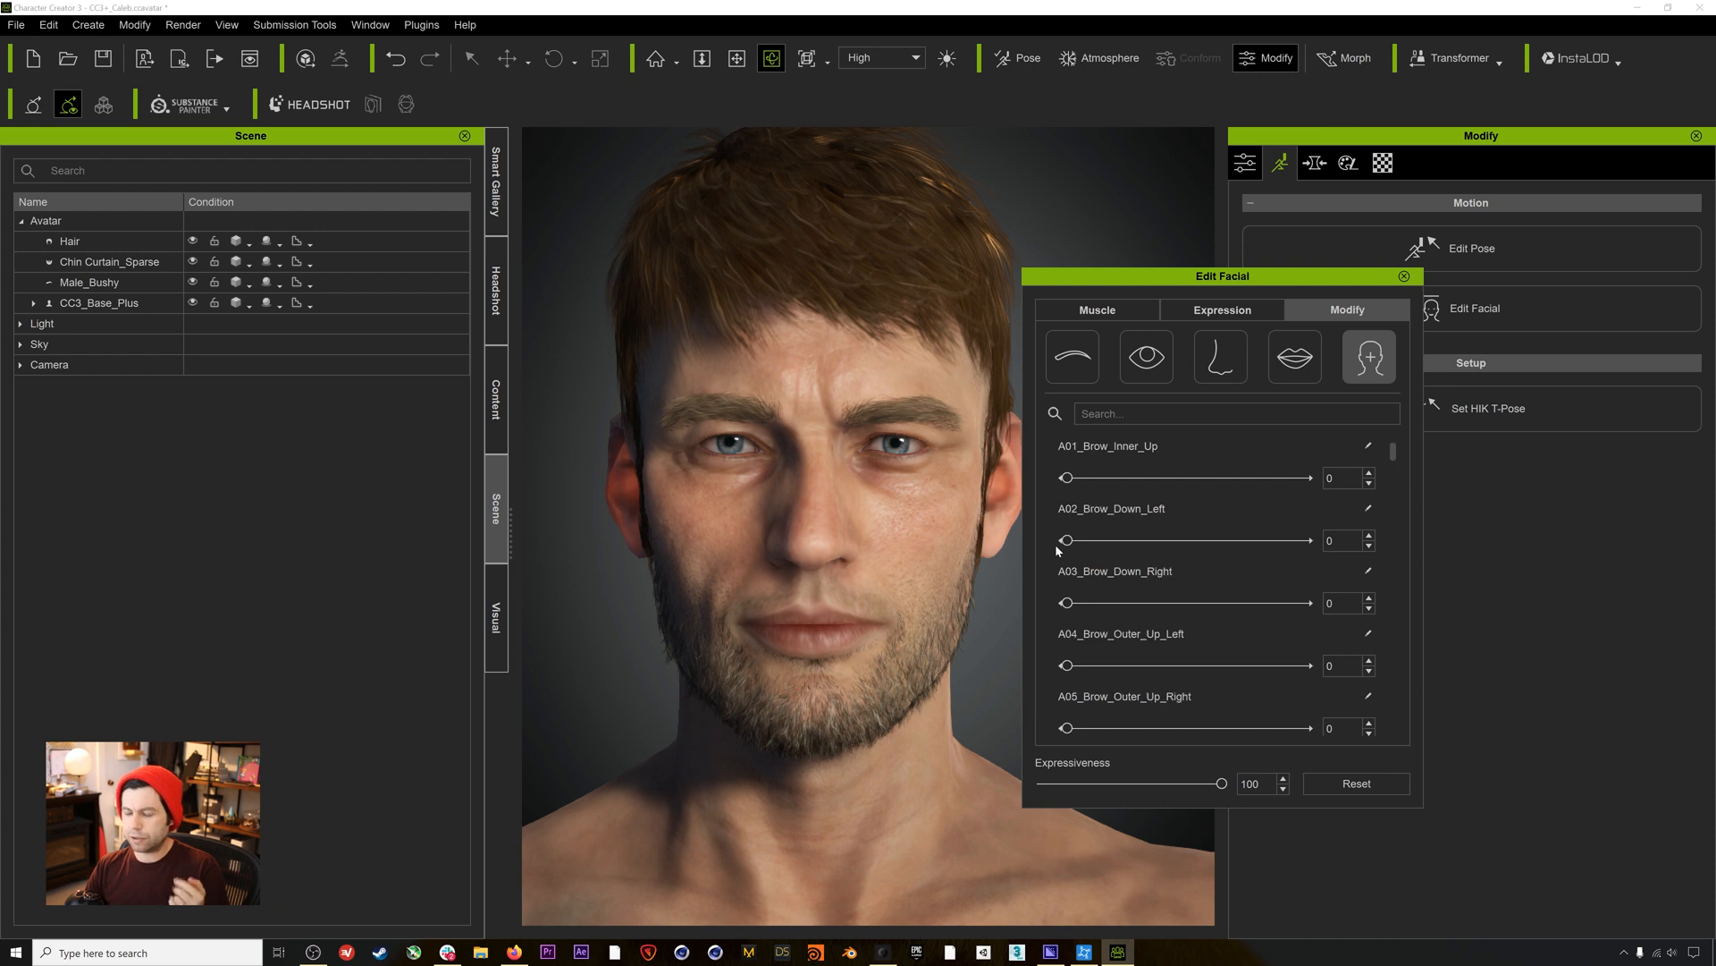
{"action": "scroll", "coordinate": [1055, 569], "scroll_direction": "down", "scroll_amount": 1}
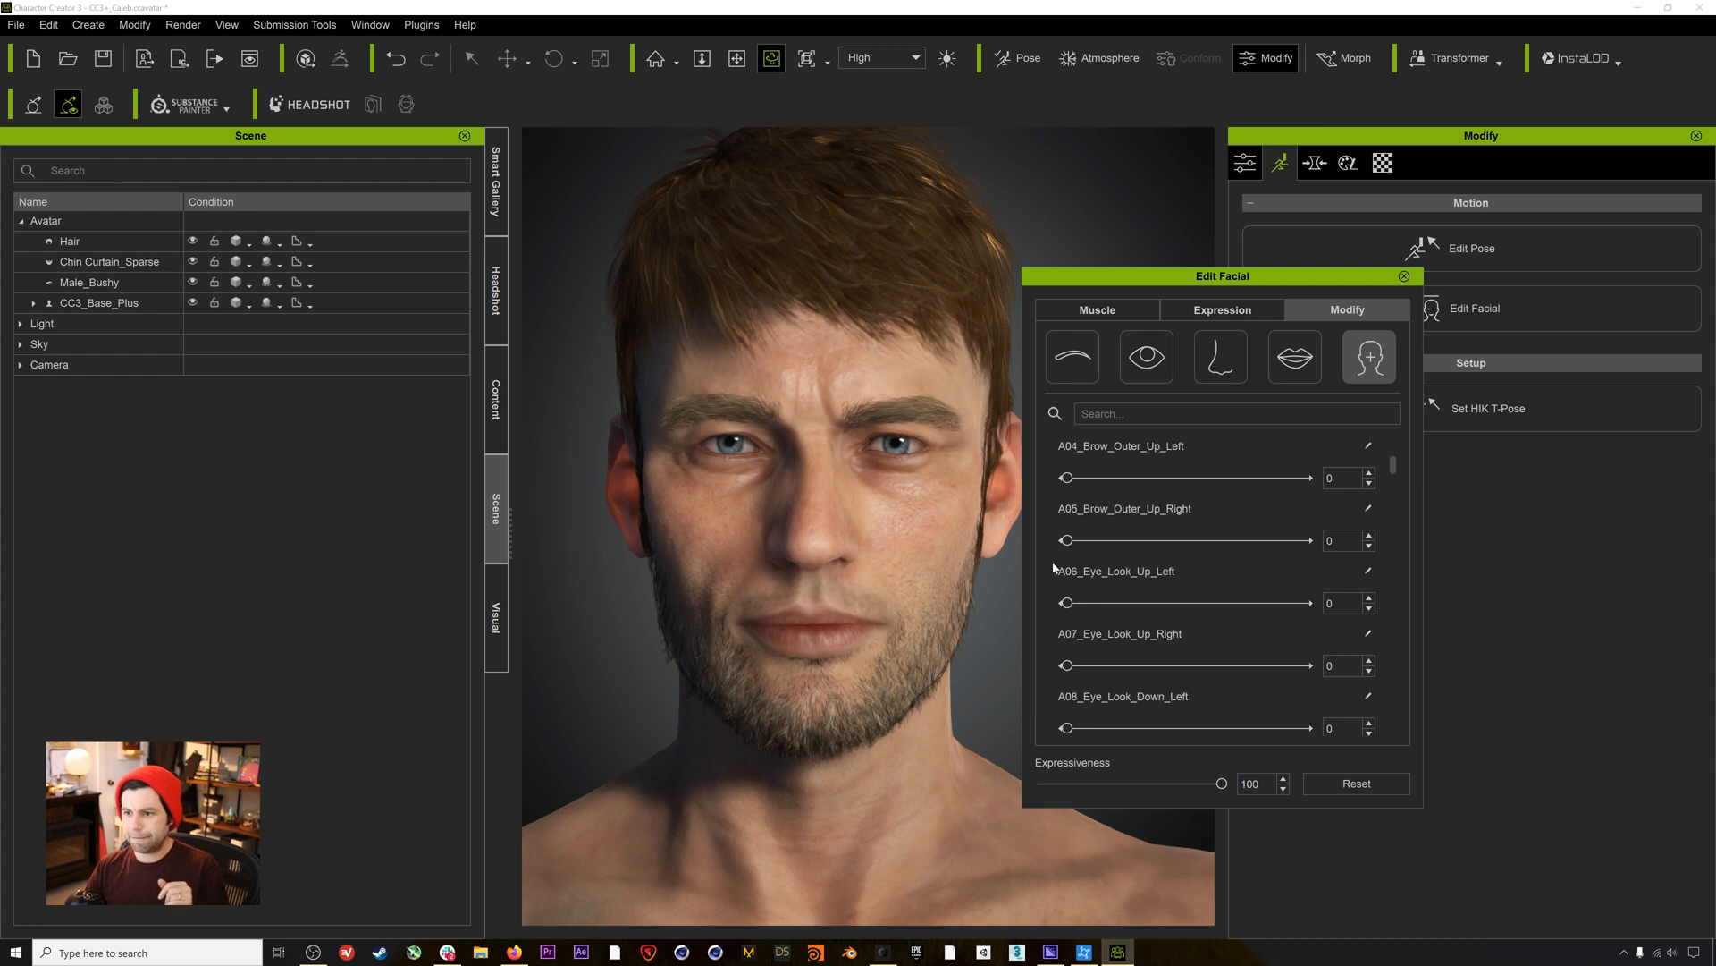
{"action": "mouse_move", "coordinate": [1064, 603]}
{"action": "left_mouse_down"}
{"action": "mouse_move", "coordinate": [1266, 620]}
{"action": "mouse_move", "coordinate": [1083, 596]}
{"action": "mouse_move", "coordinate": [1308, 645]}
{"action": "mouse_move", "coordinate": [1065, 605]}
{"action": "left_mouse_up"}
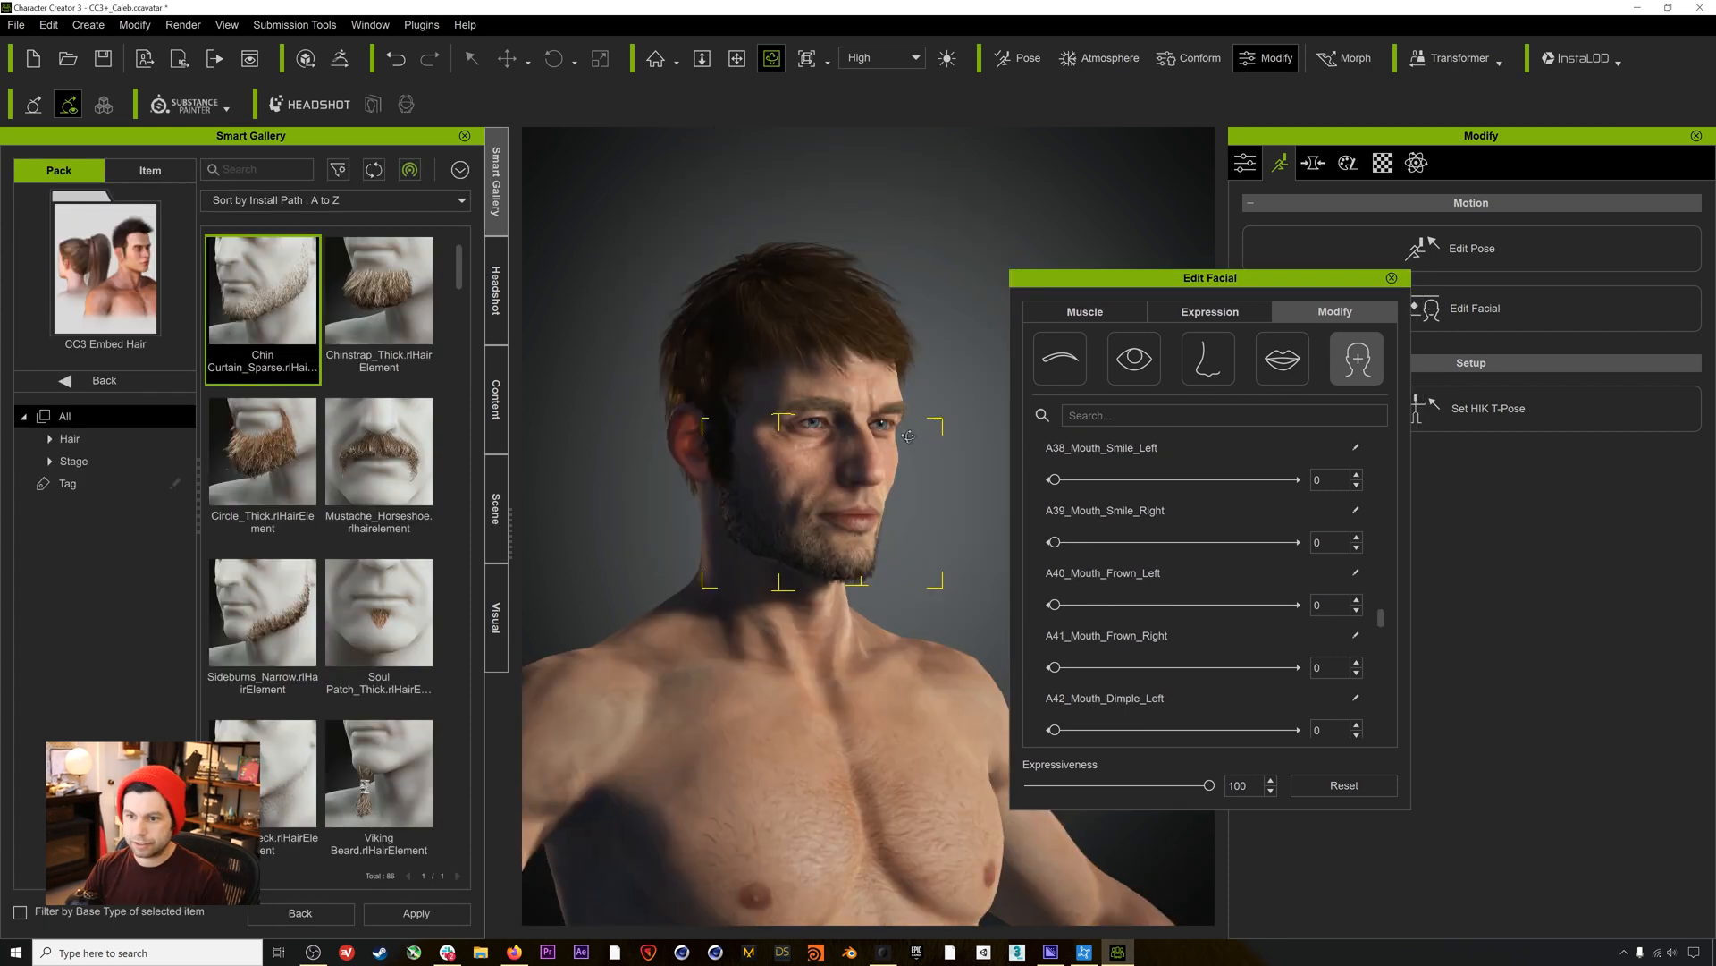
Close the facial editor and deselect the beard.
{"action": "left_click_drag", "start_coordinate": [908, 436], "coordinate": [773, 461]}
{"action": "left_click_drag", "start_coordinate": [882, 481], "coordinate": [750, 477]}
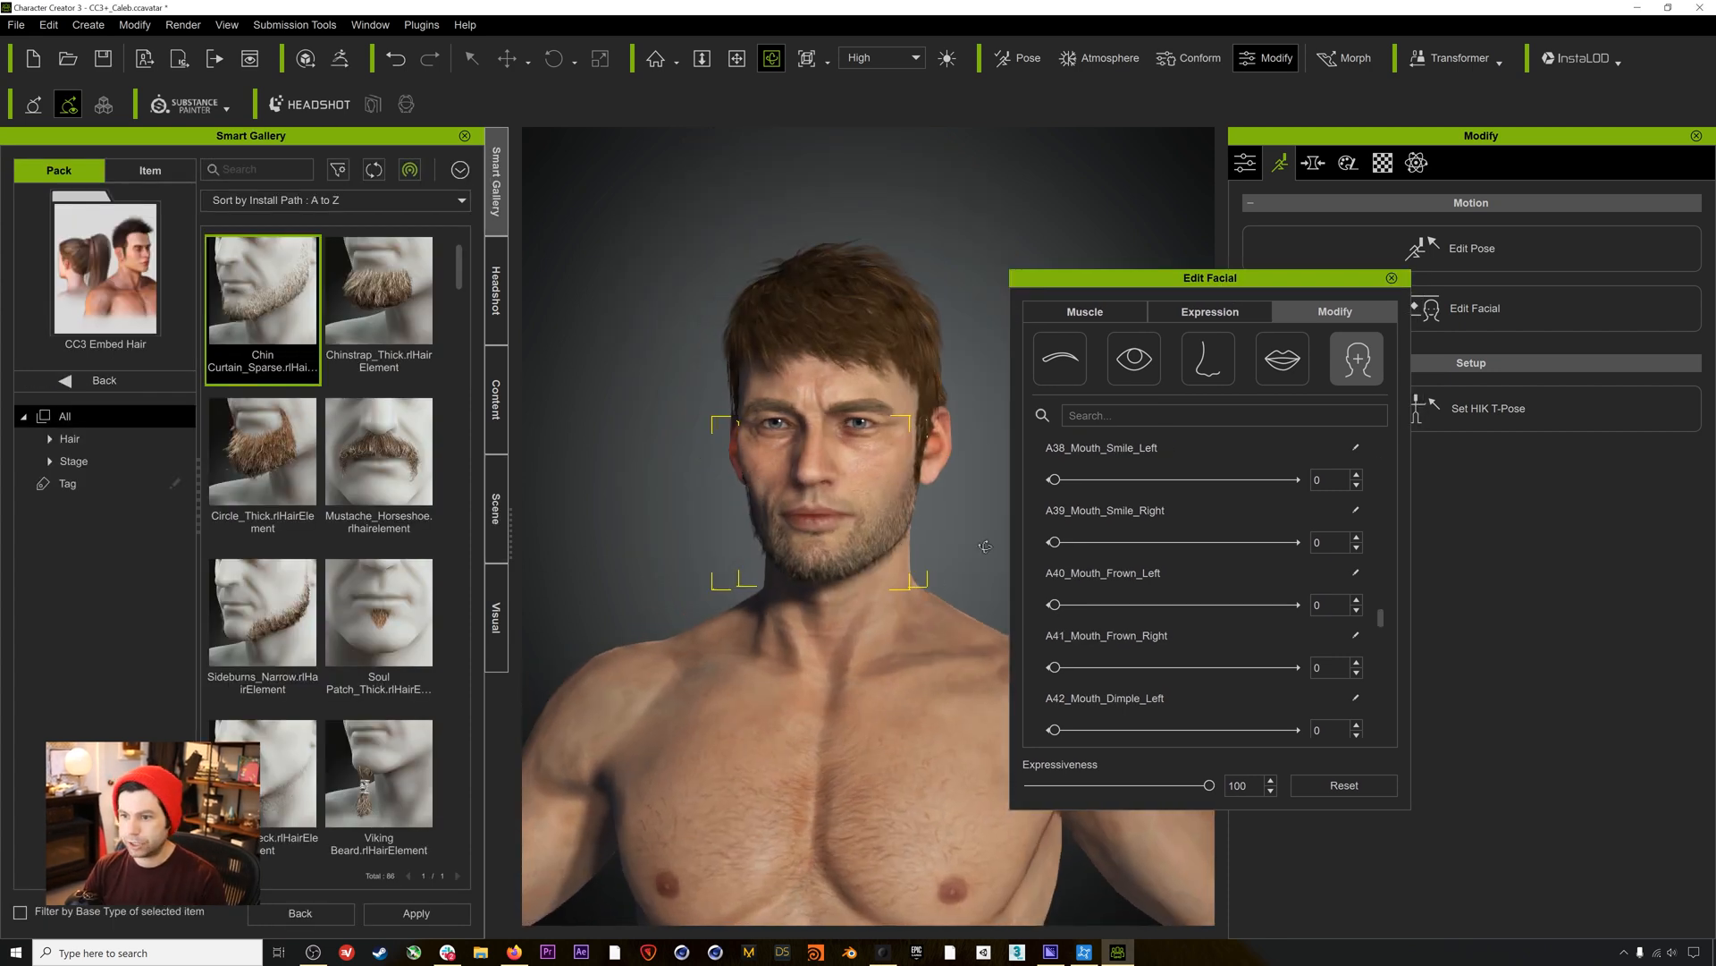
{"action": "left_click", "coordinate": [1391, 278]}
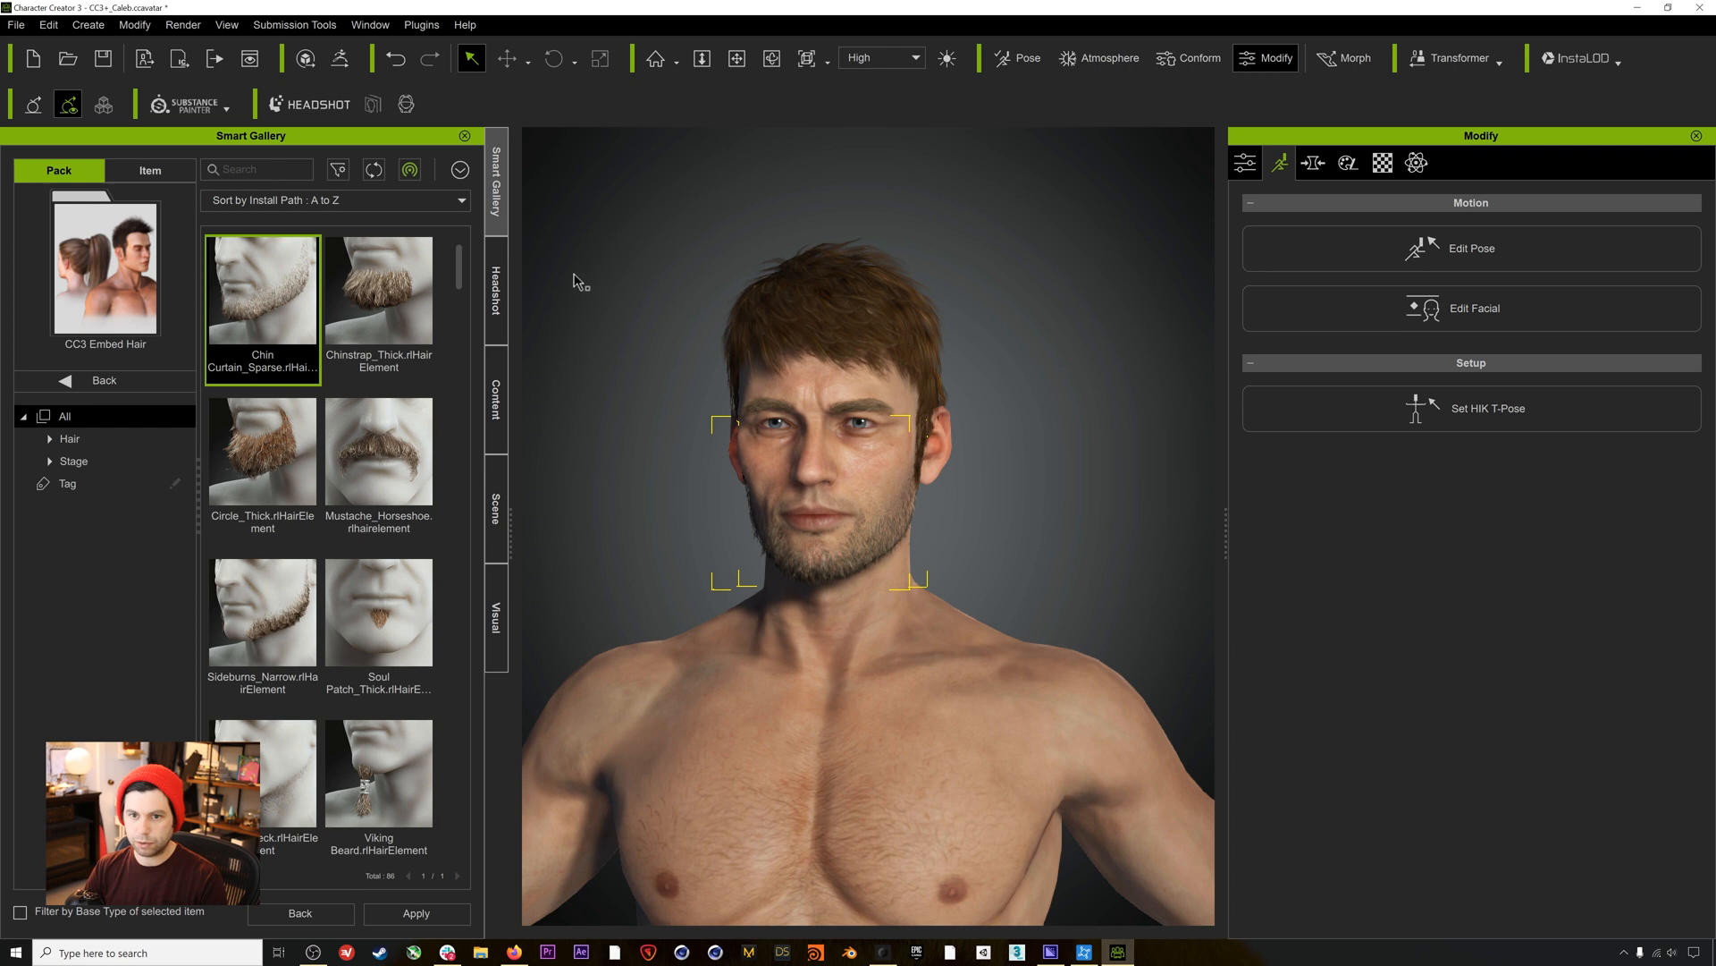
{"action": "left_click", "coordinate": [1054, 308]}
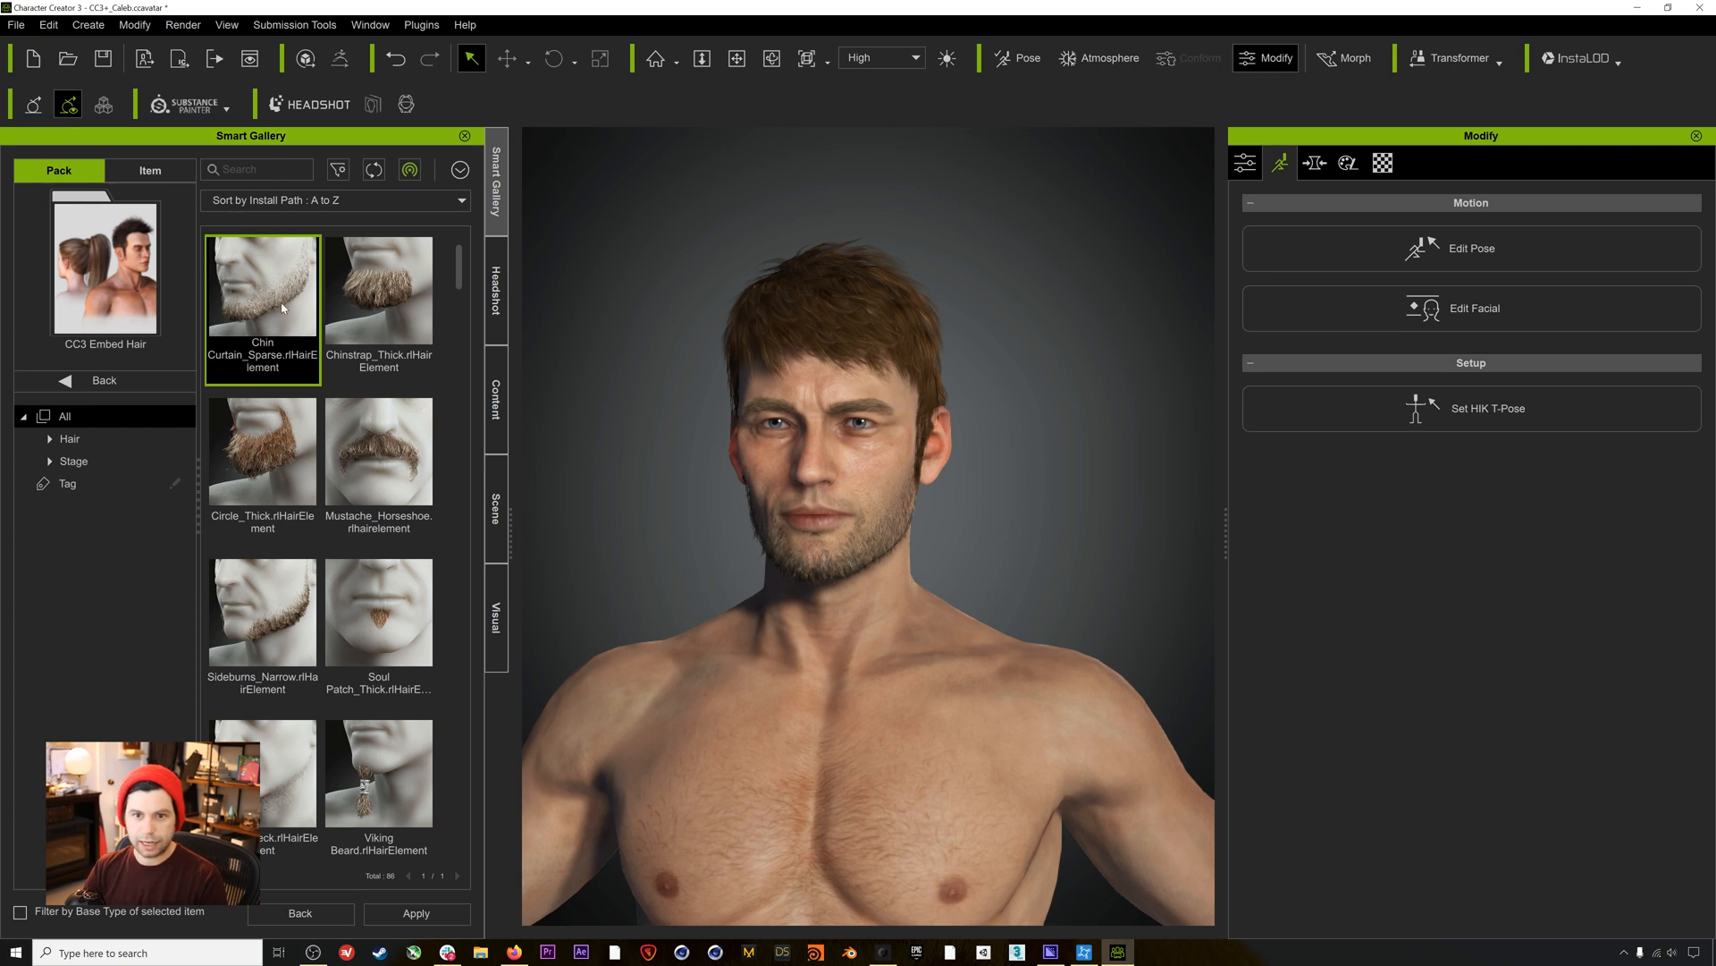
Show the scene list and check the avatar's items by selecting Hair through CC3_Base_Plus, clearing the selection again.
{"action": "left_click", "coordinate": [501, 505]}
{"action": "left_click", "coordinate": [70, 241]}
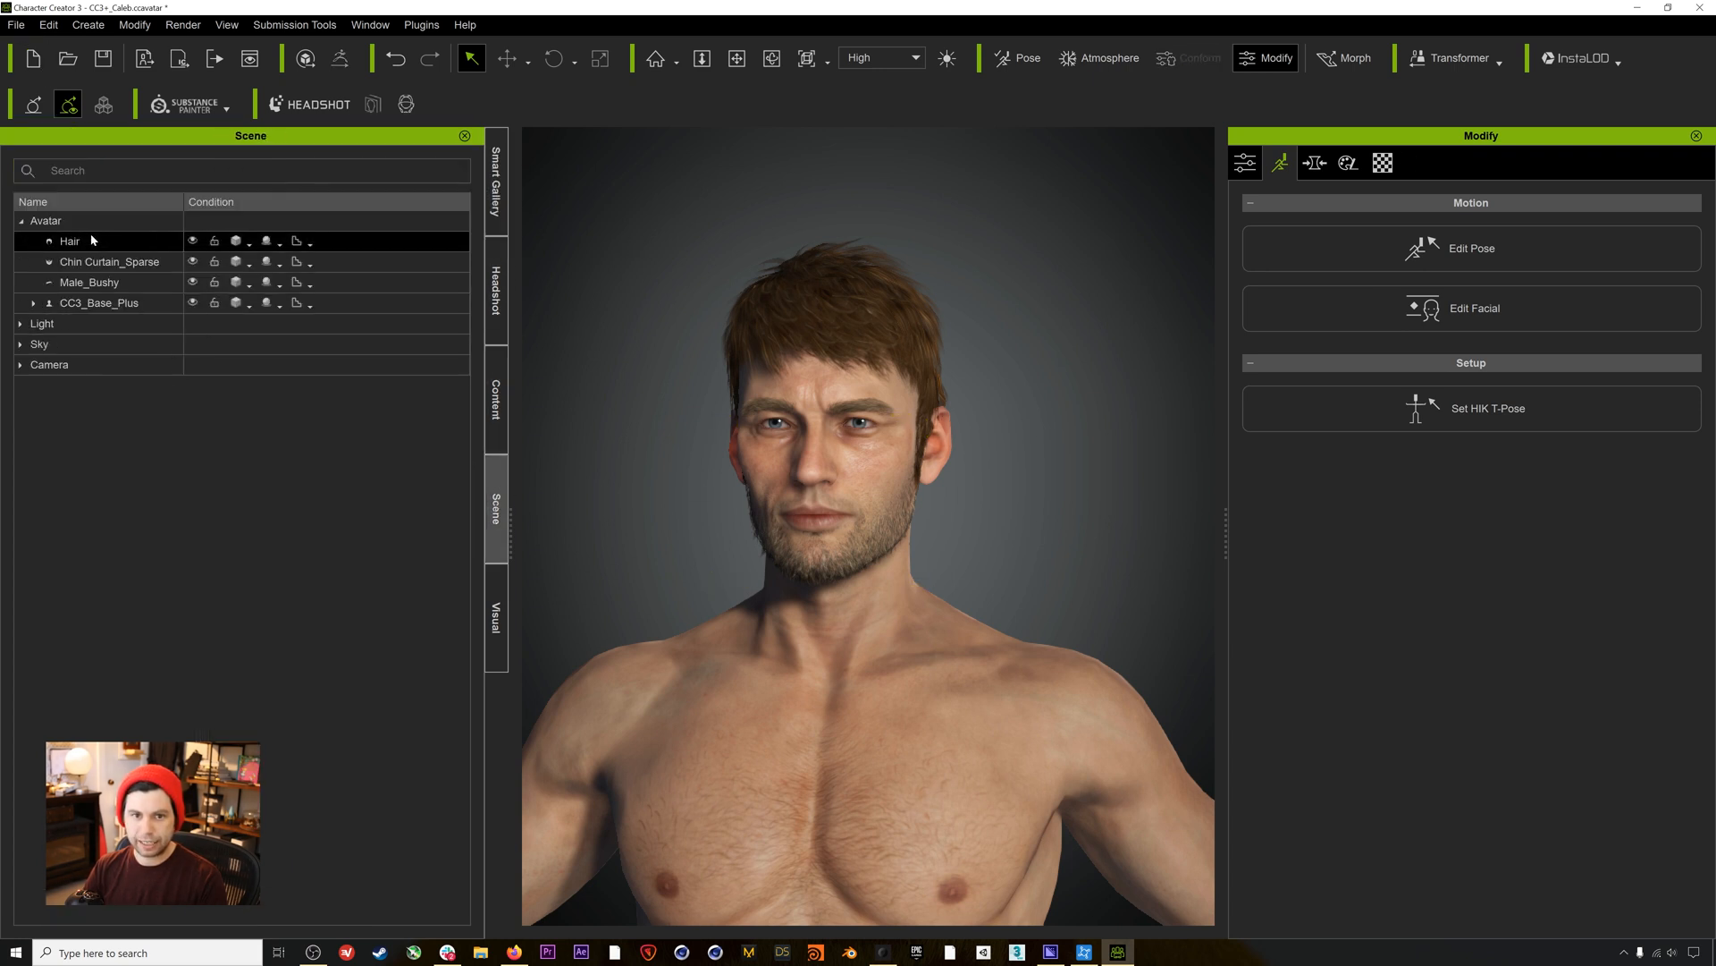
{"action": "left_click", "coordinate": [97, 302], "text": "shift"}
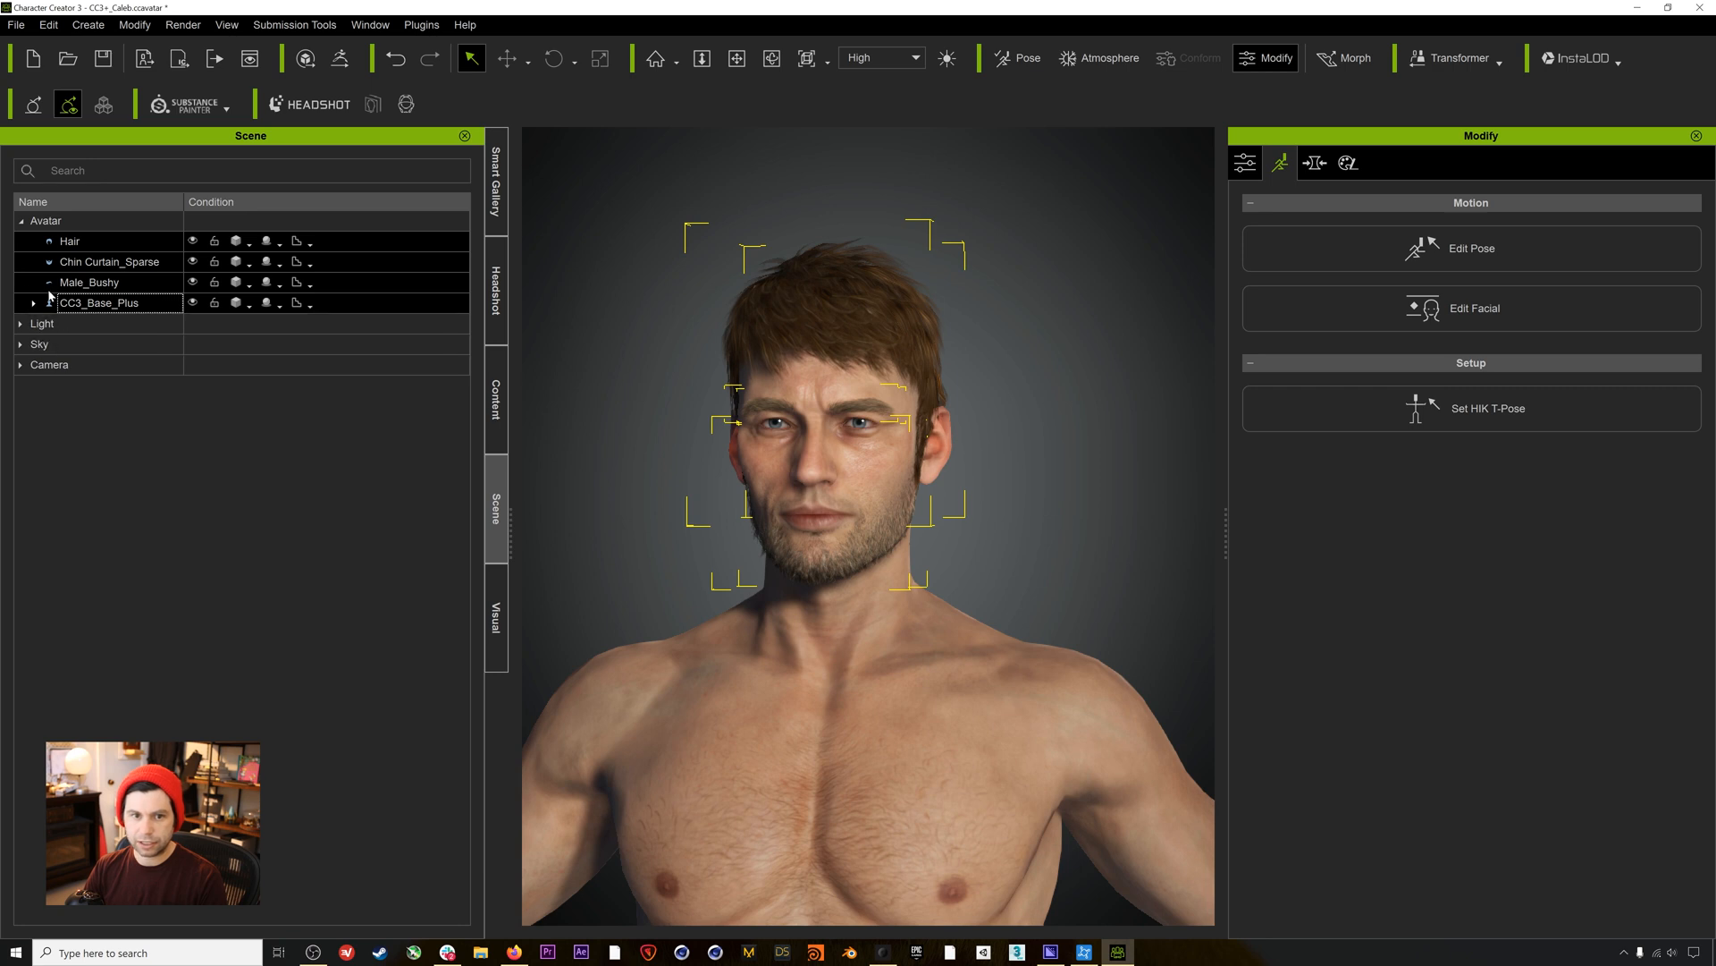
{"action": "left_click", "coordinate": [95, 346]}
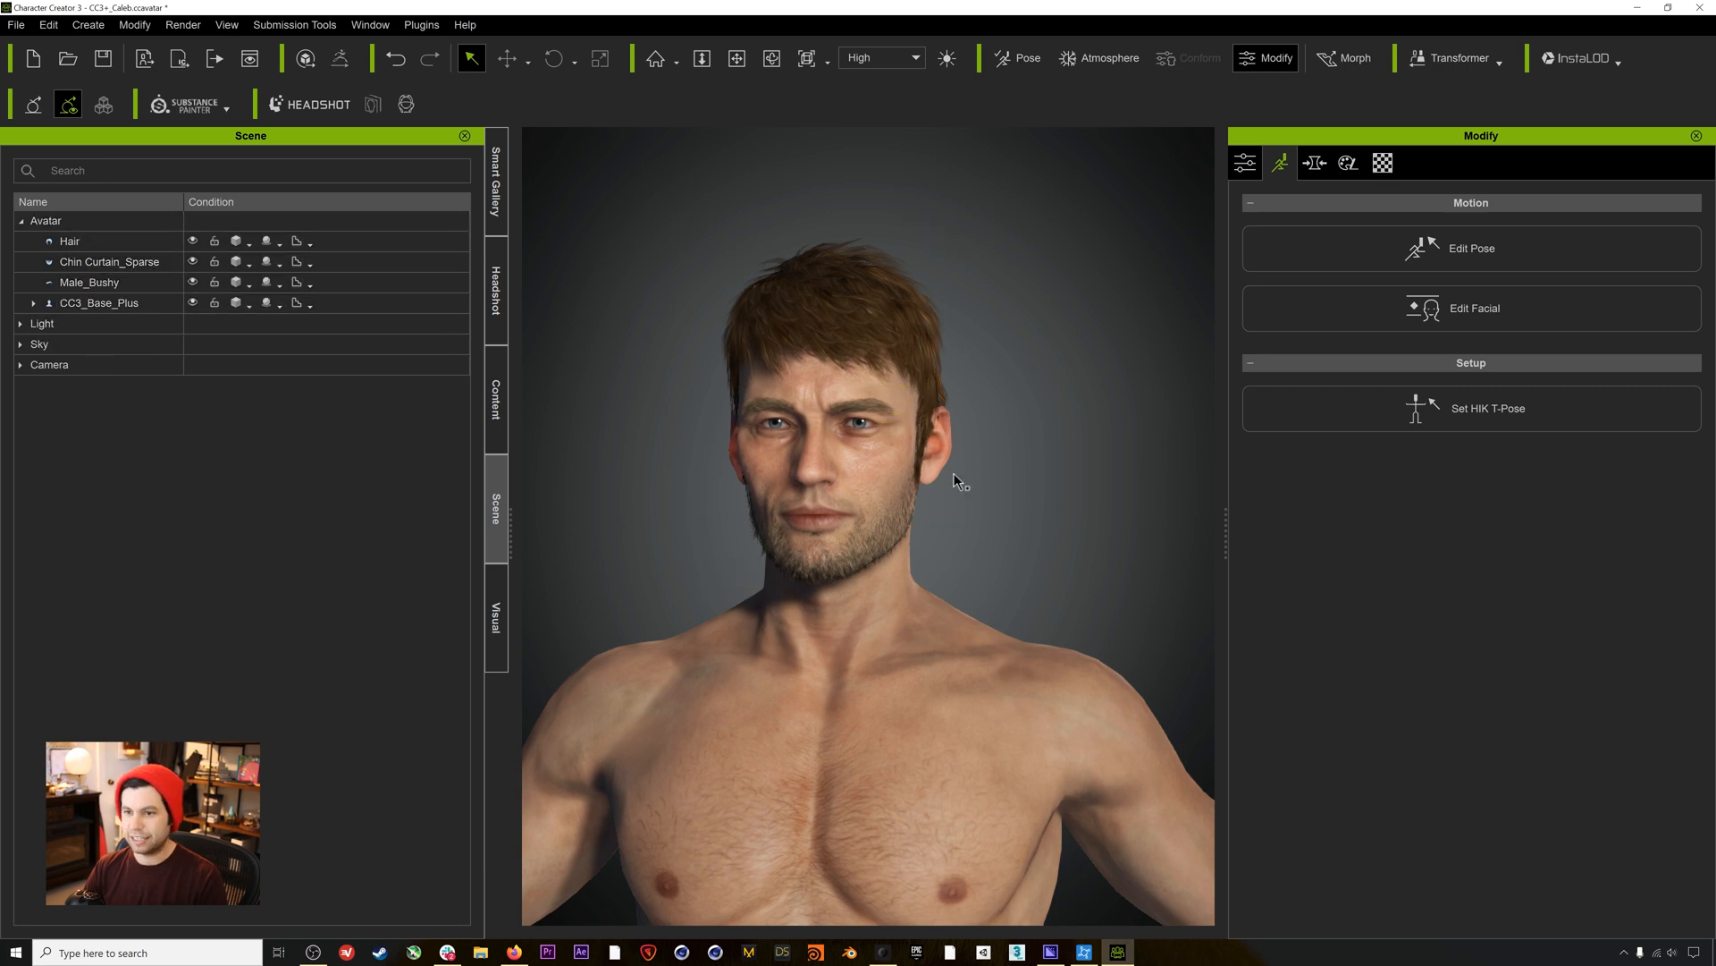
{"action": "scroll", "coordinate": [953, 474], "scroll_direction": "down", "scroll_amount": 5}
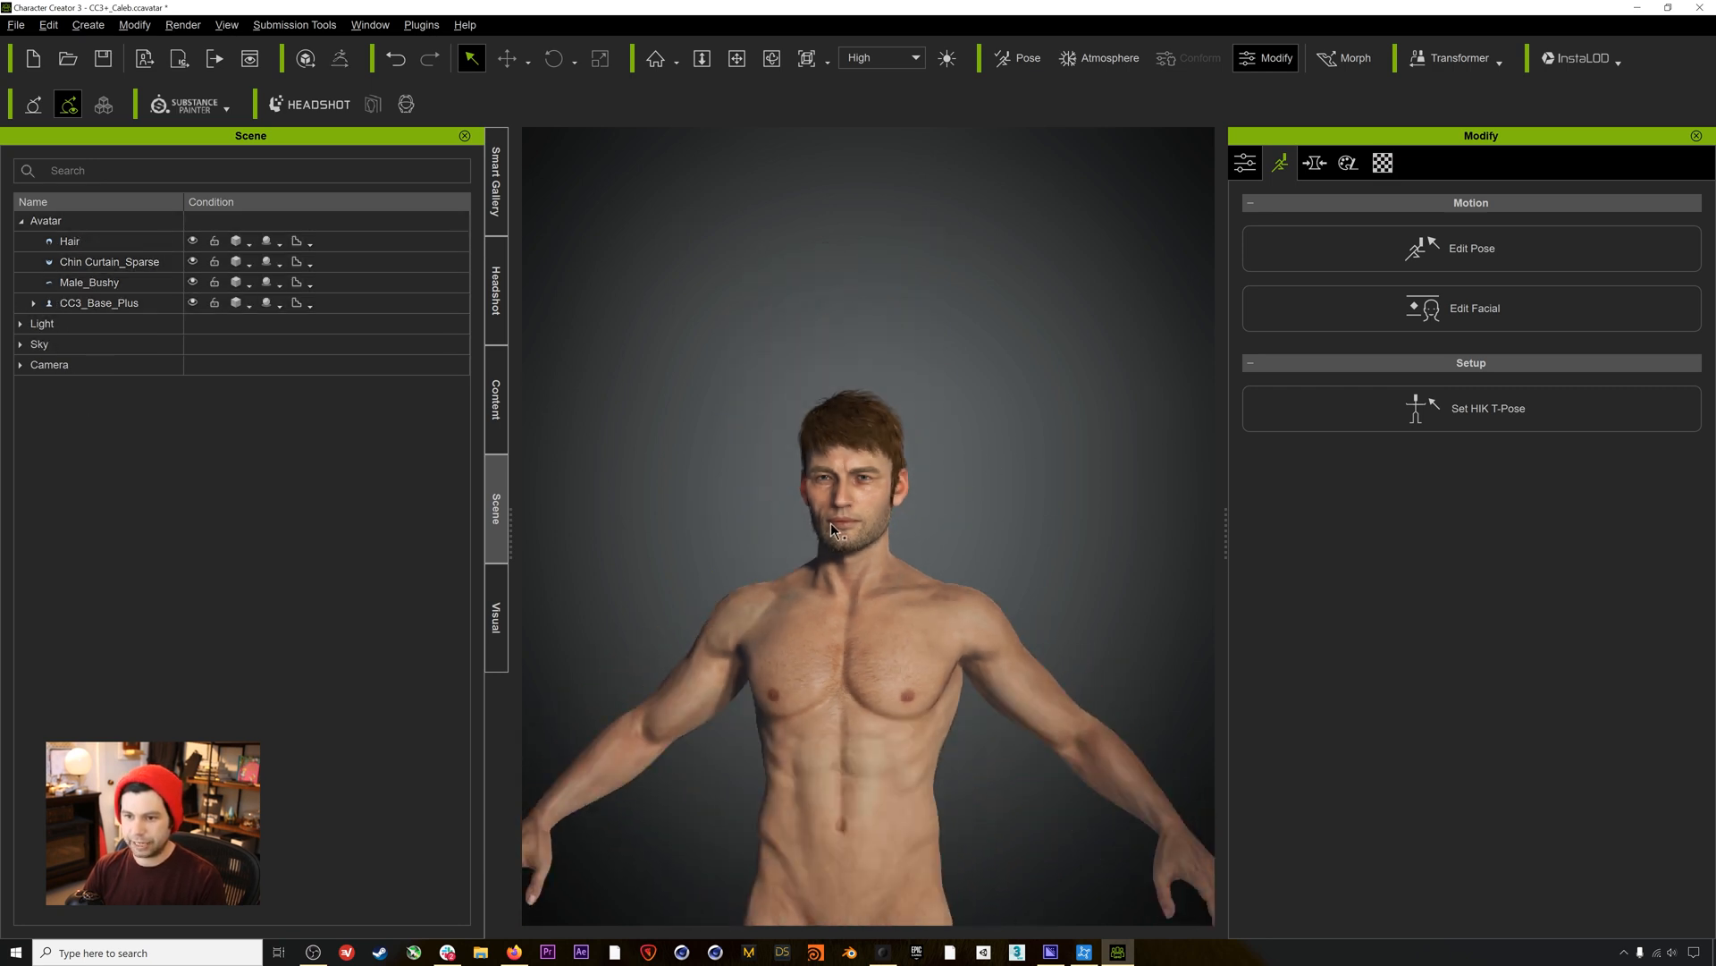
Start an FBX (Clothed Character) export of the avatar and show its advanced settings.
{"action": "left_click", "coordinate": [16, 25]}
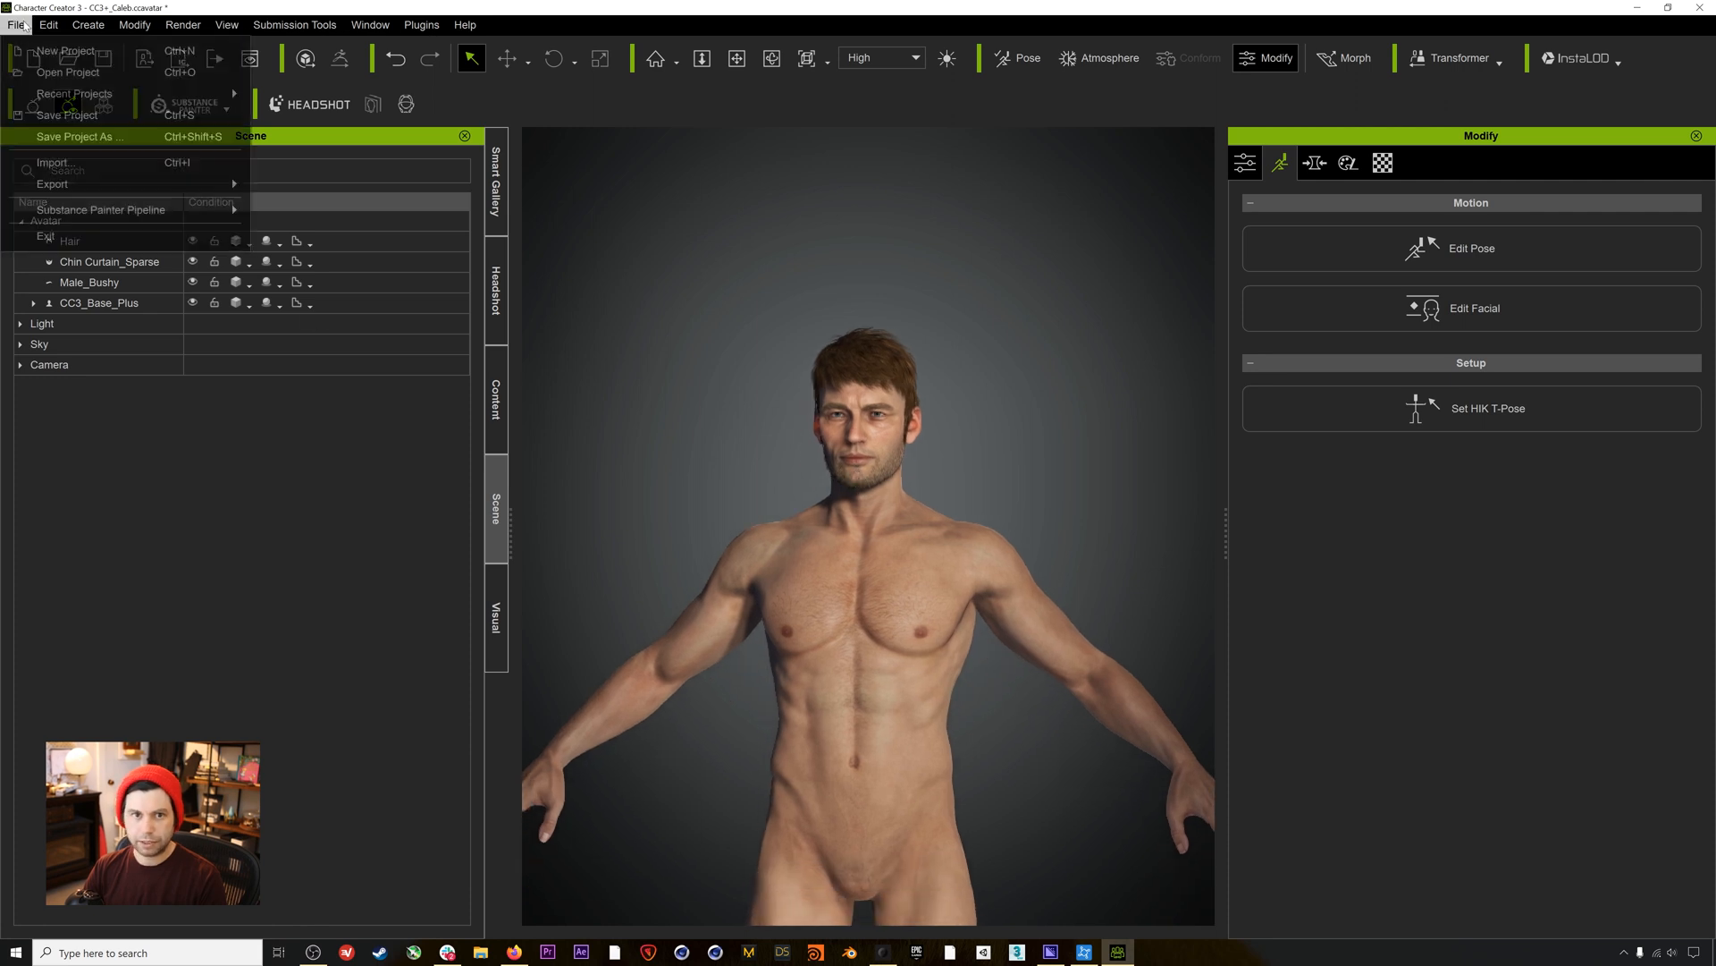
{"action": "mouse_move", "coordinate": [63, 183]}
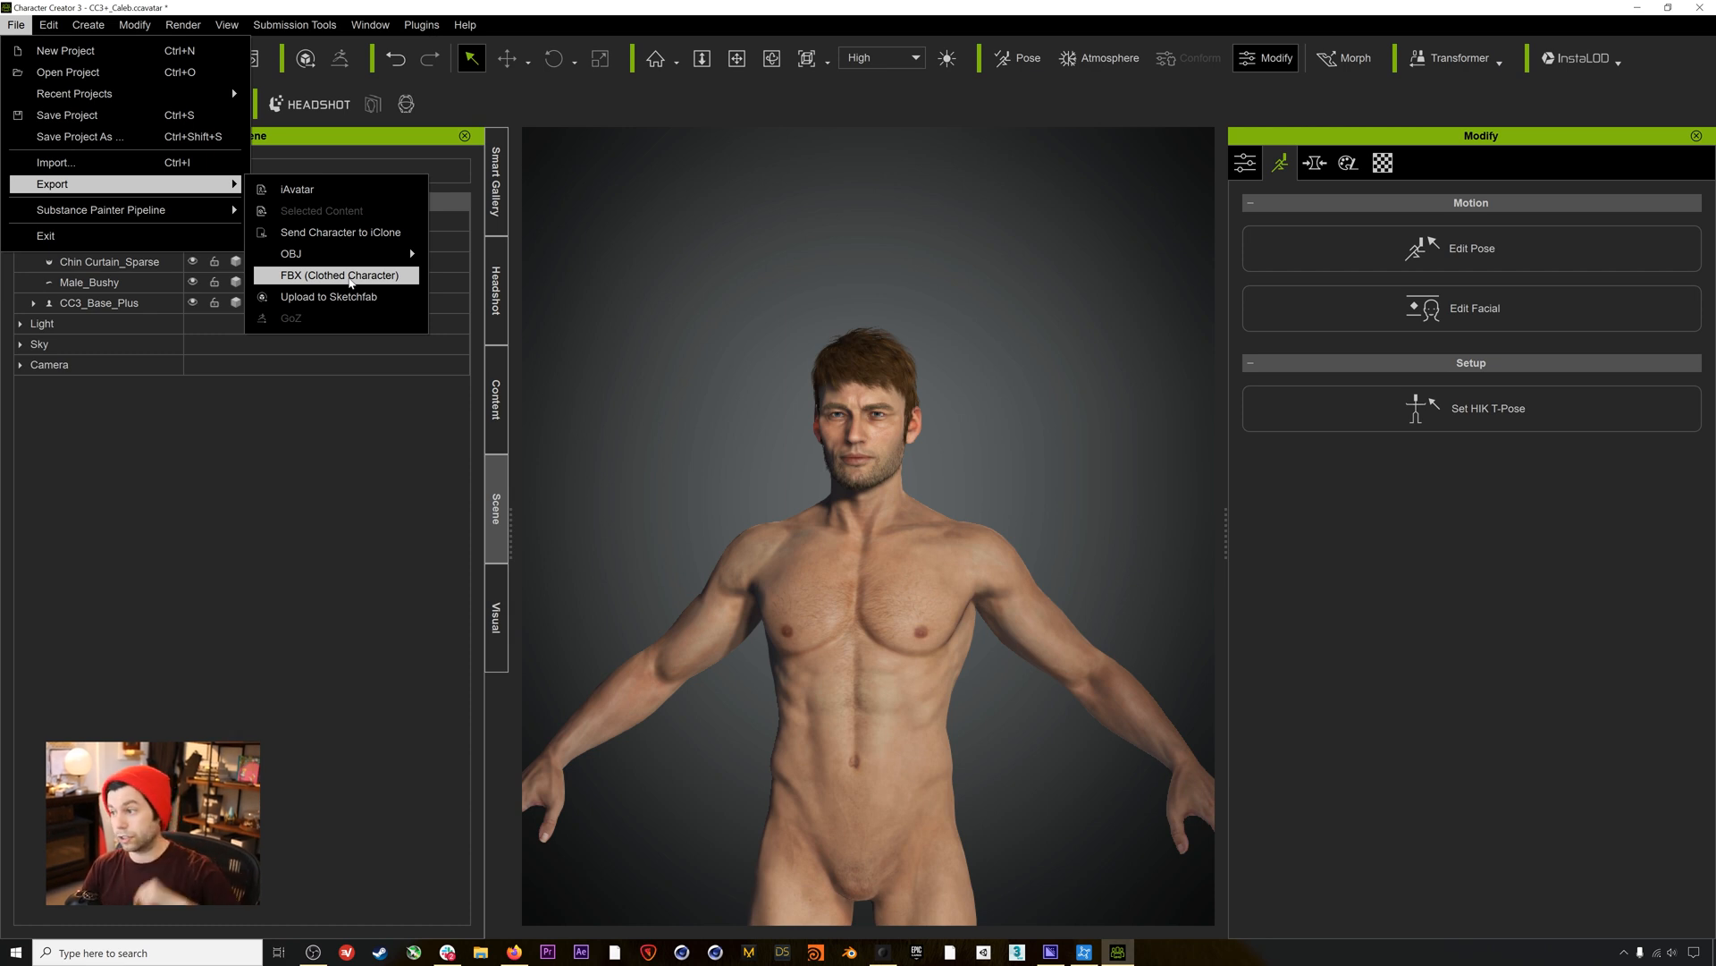
{"action": "left_click", "coordinate": [349, 283]}
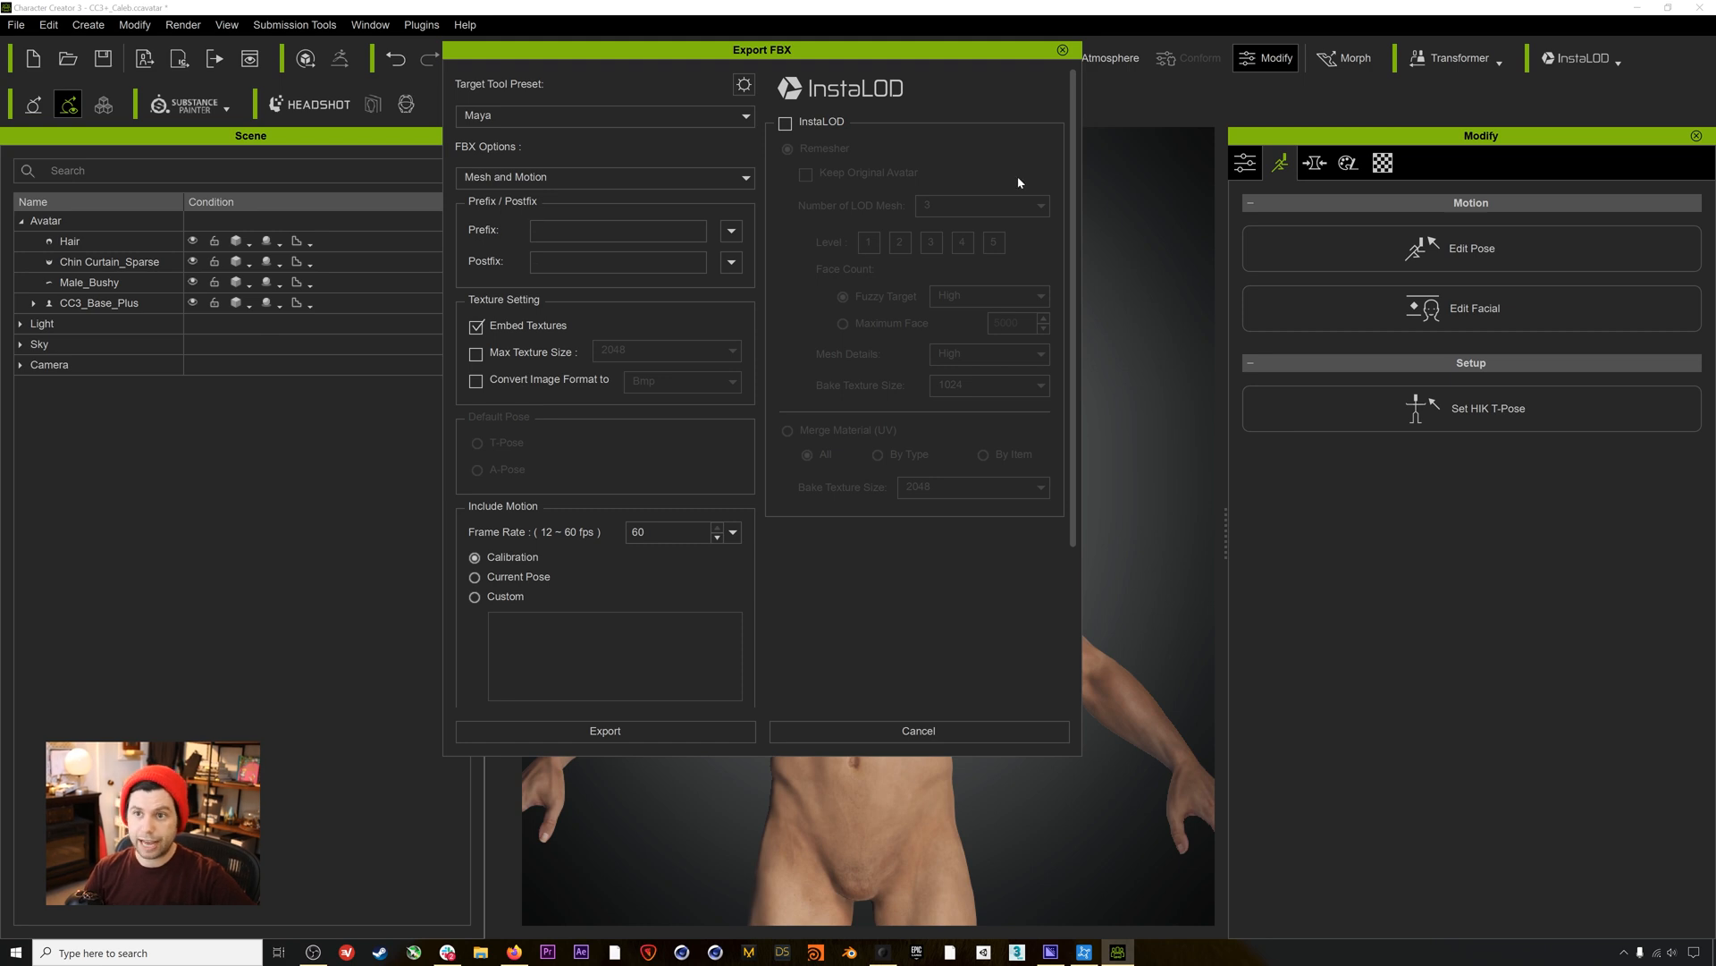
{"action": "left_click", "coordinate": [743, 84]}
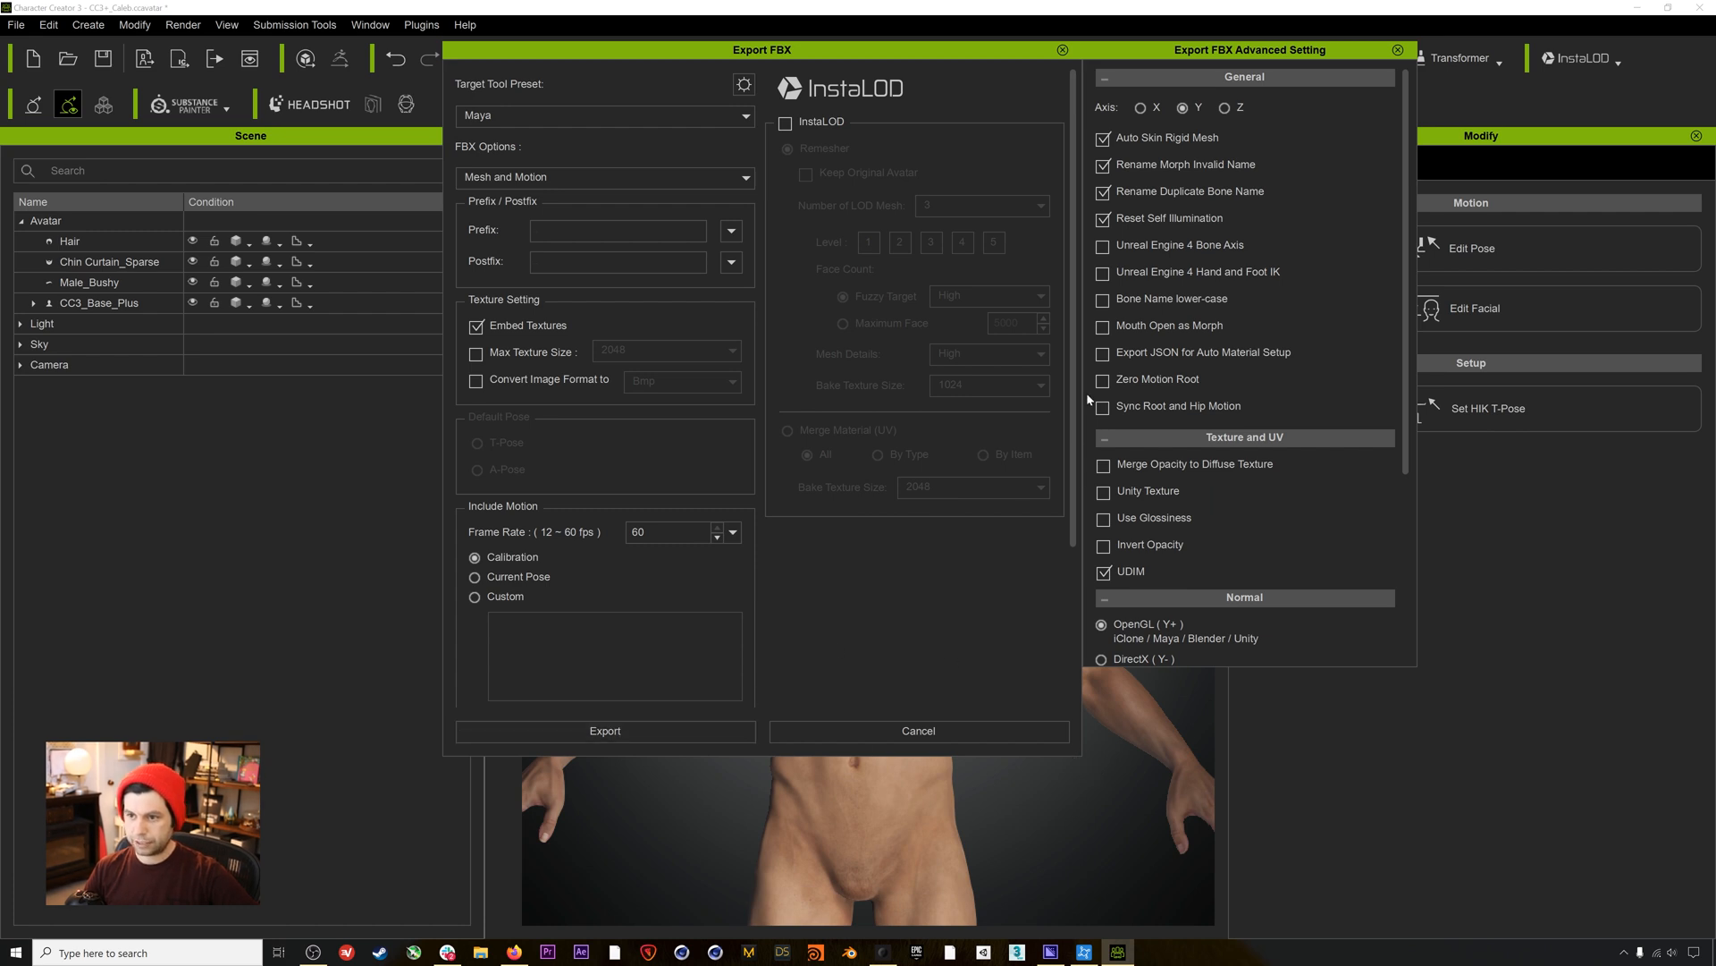
Try out the target tool presets for the FBX export and settle on Blender.
{"action": "left_click_drag", "start_coordinate": [1075, 366], "coordinate": [1075, 244]}
{"action": "left_click", "coordinate": [563, 116]}
{"action": "left_click", "coordinate": [522, 205]}
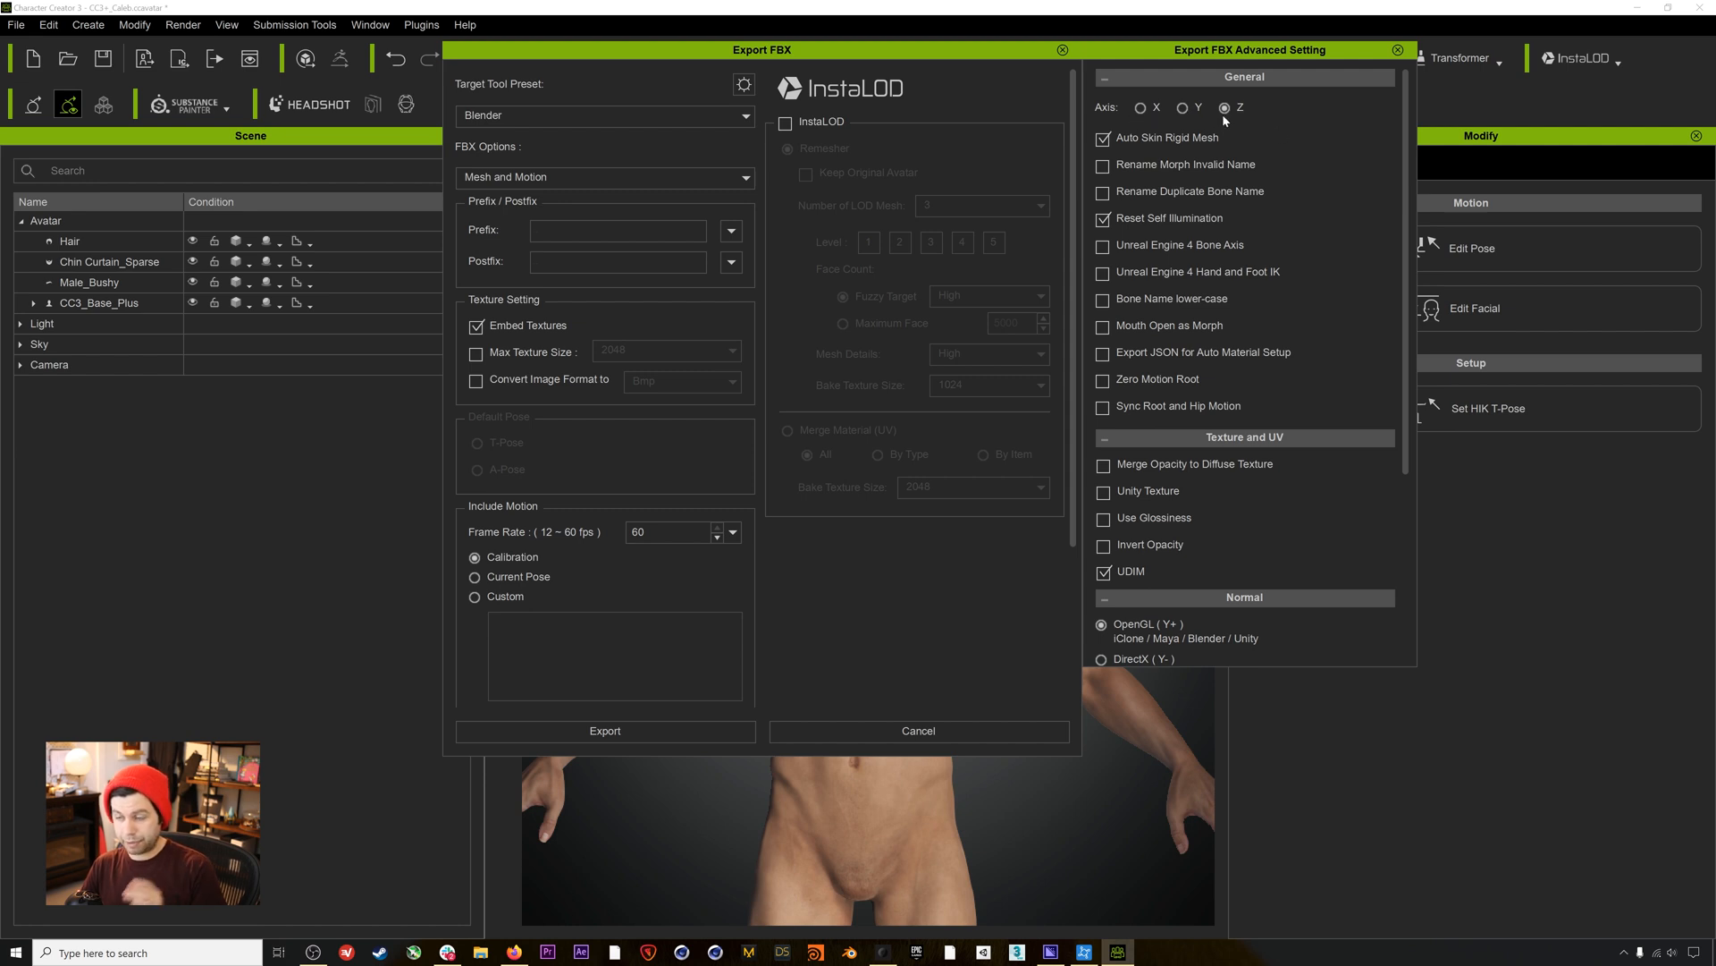
{"action": "left_click", "coordinate": [507, 115]}
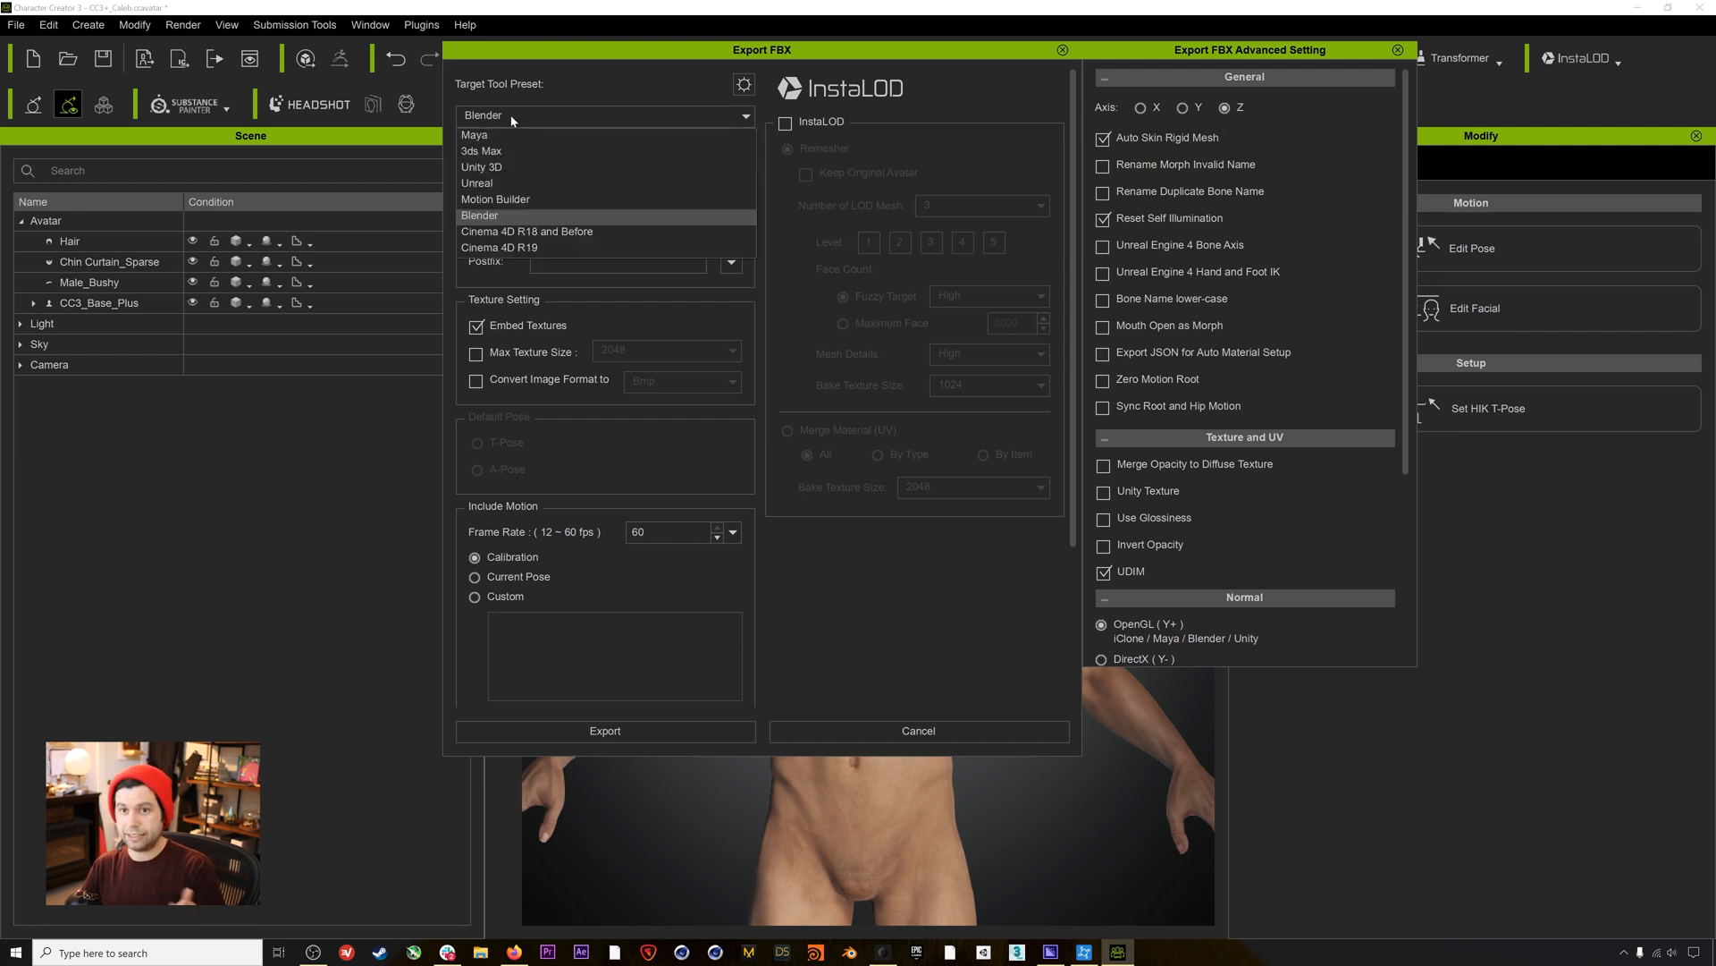
{"action": "left_click", "coordinate": [501, 147]}
{"action": "left_click", "coordinate": [637, 116]}
{"action": "left_click", "coordinate": [518, 185]}
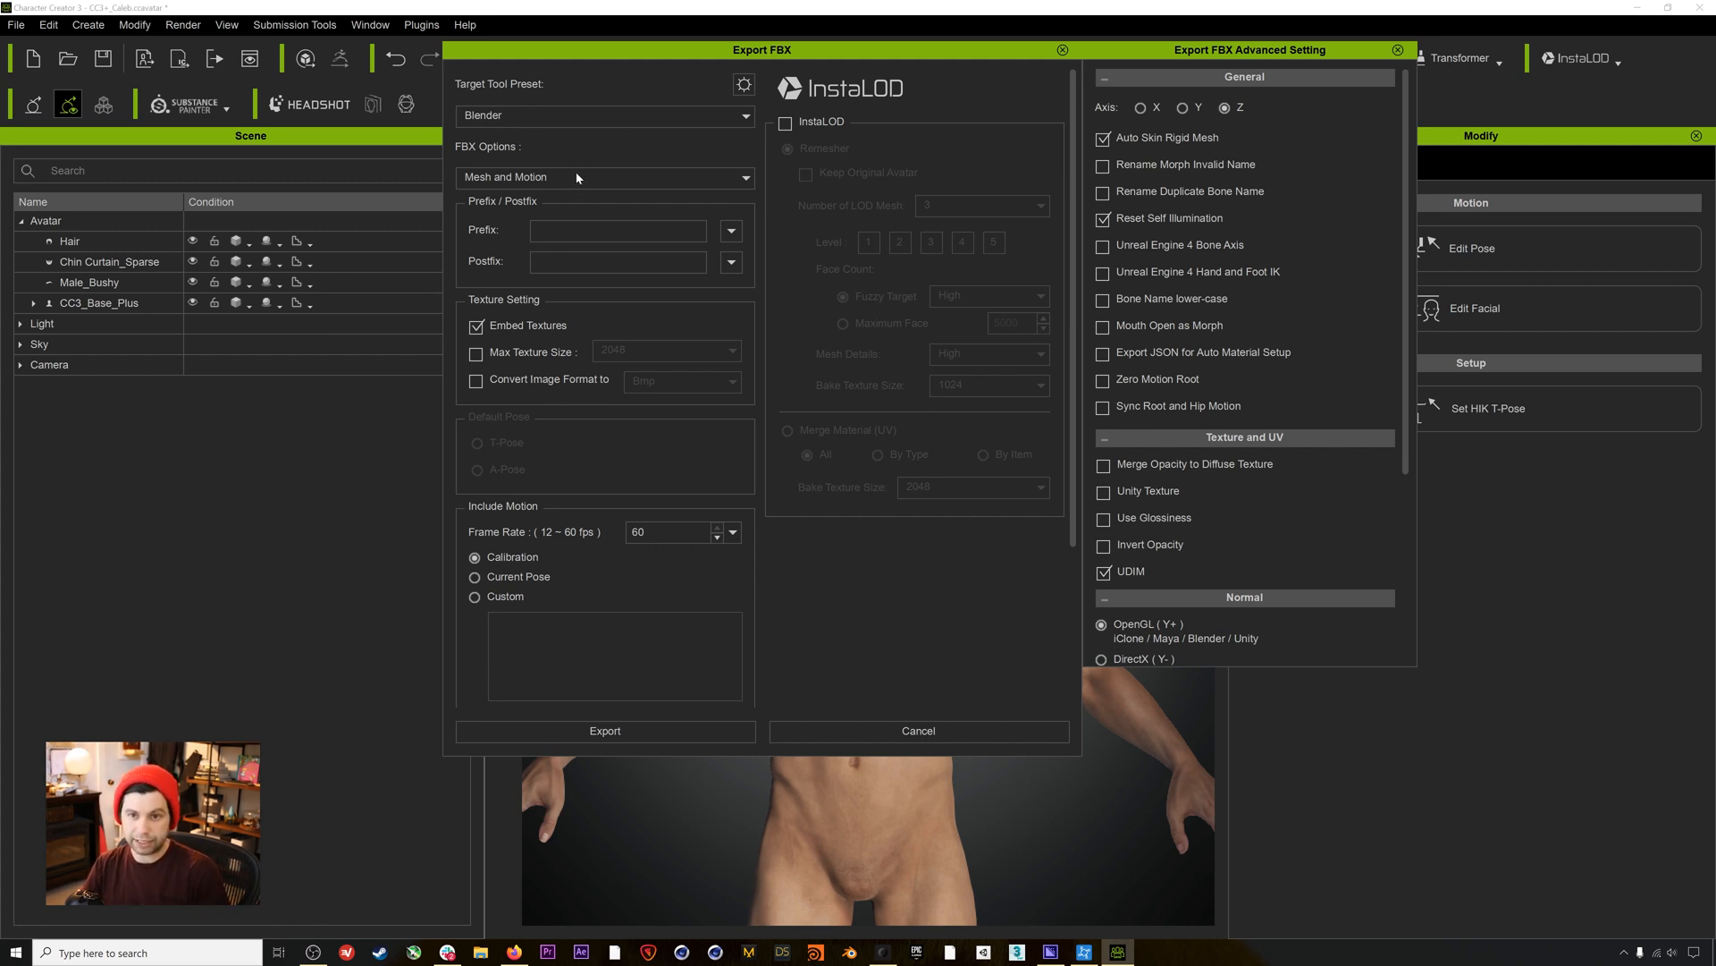
Set the FBX export to Mesh only, with A-Pose as the default pose.
{"action": "left_click", "coordinate": [479, 182]}
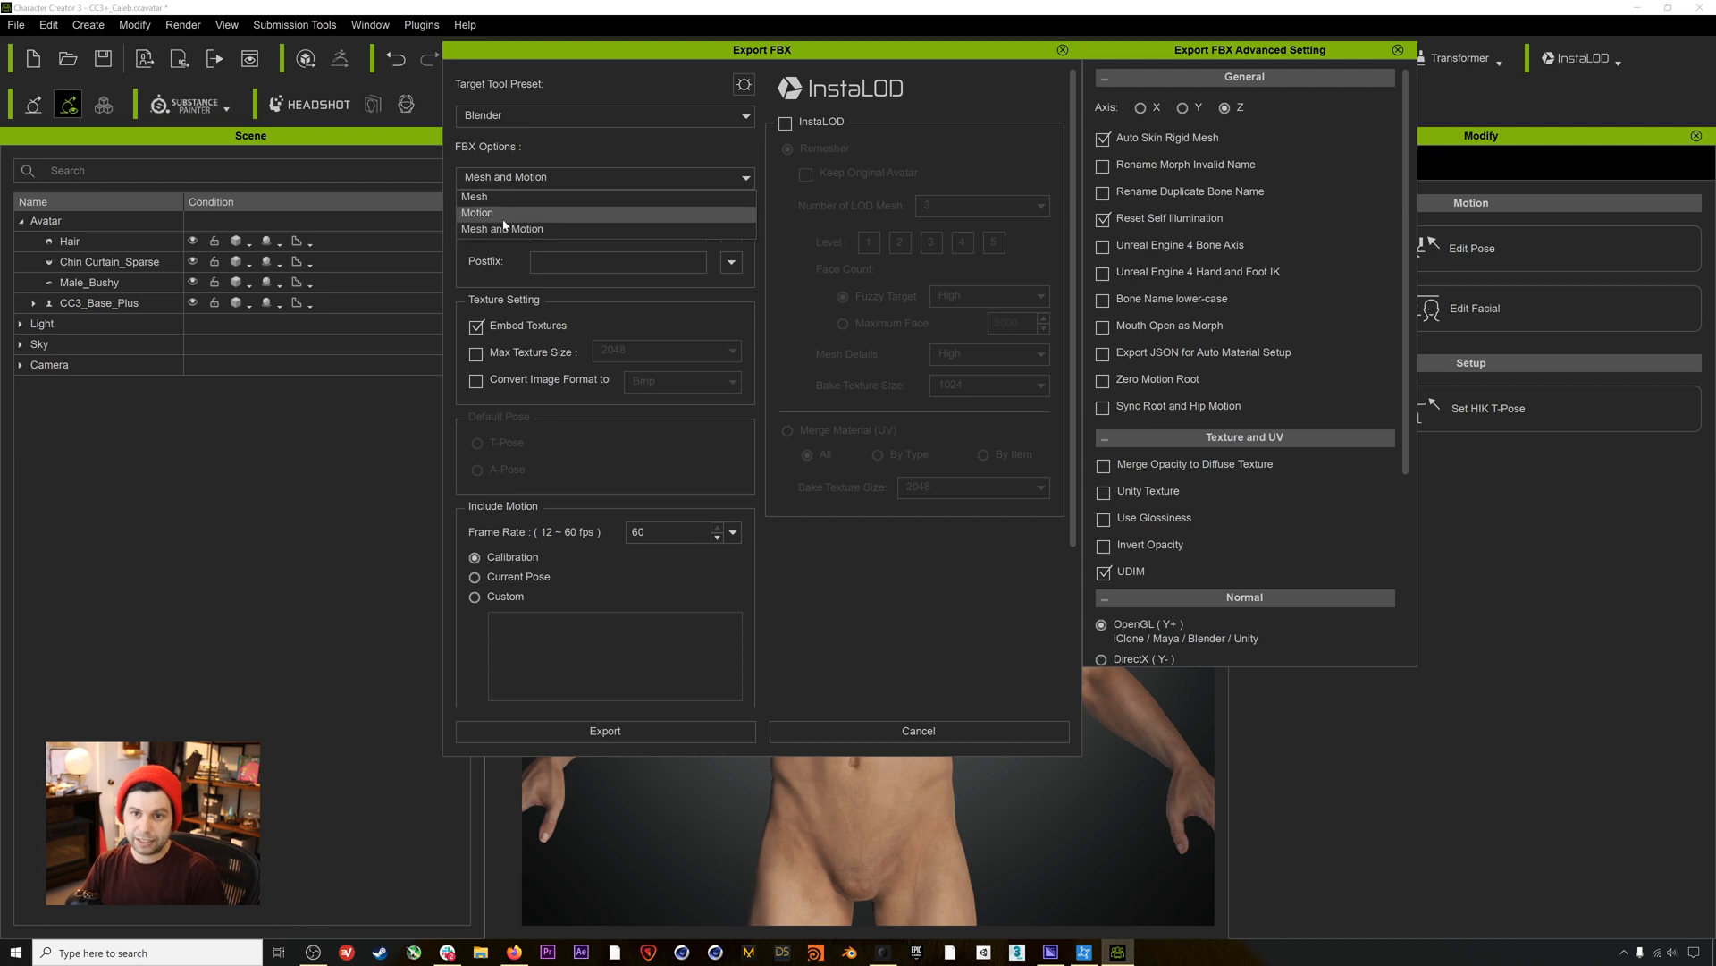
{"action": "left_click", "coordinate": [510, 198]}
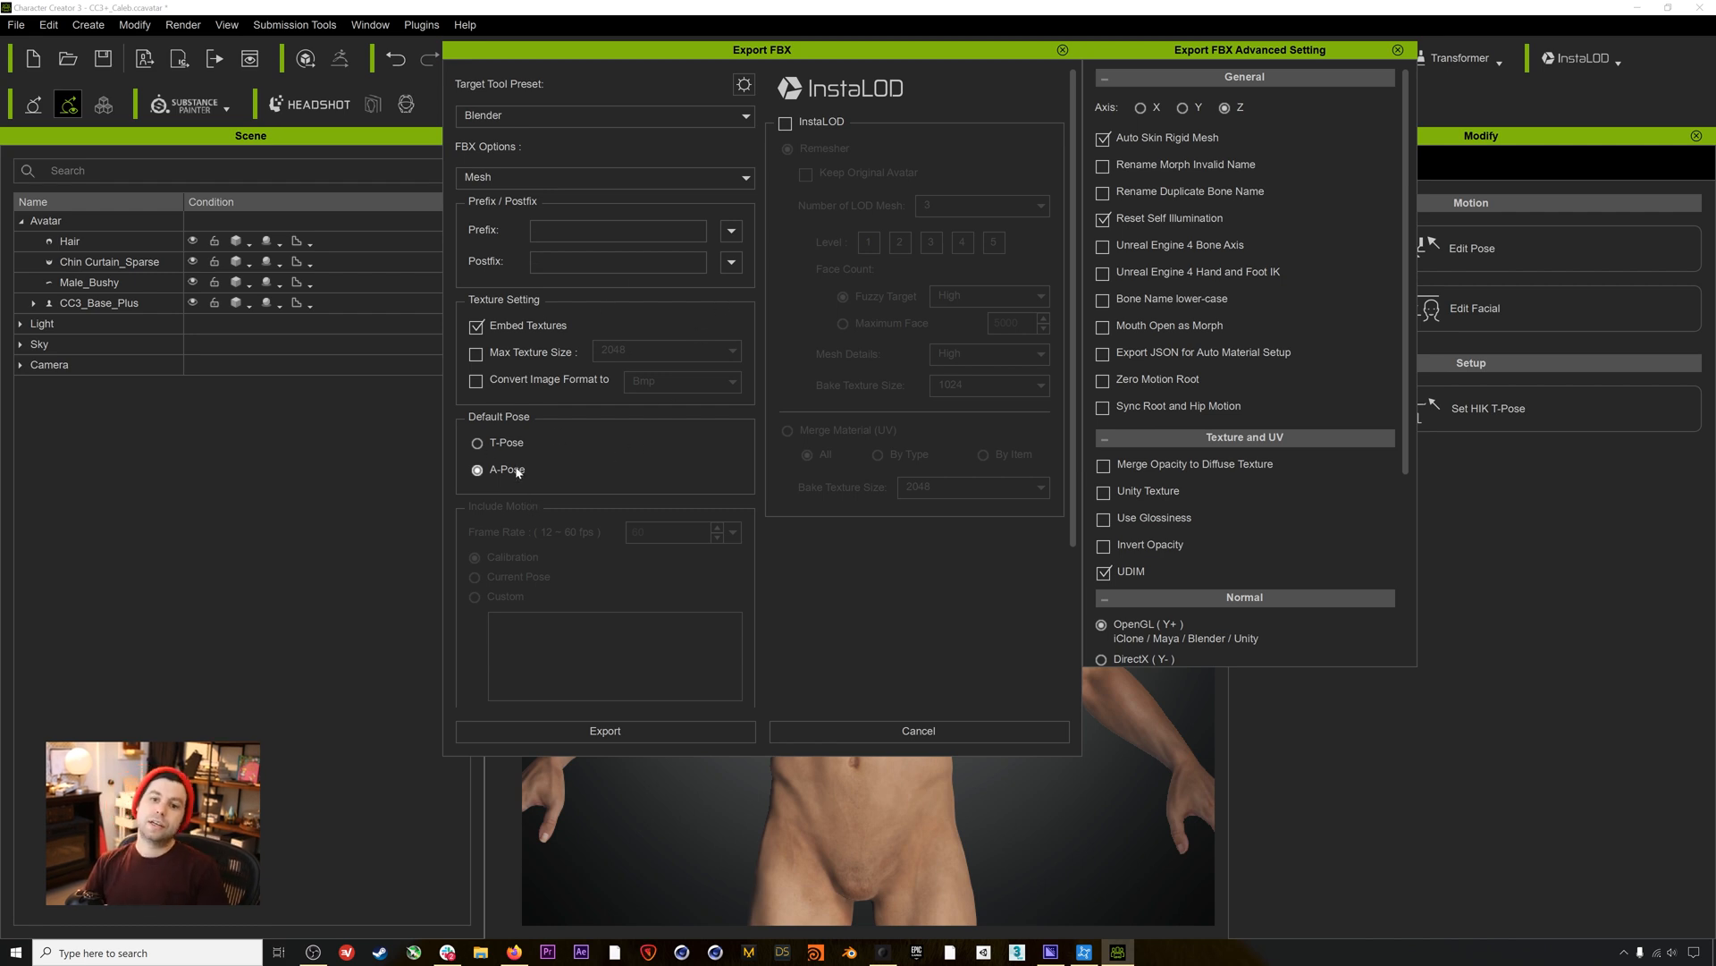
{"action": "scroll", "coordinate": [515, 465], "scroll_direction": "down", "scroll_amount": 3}
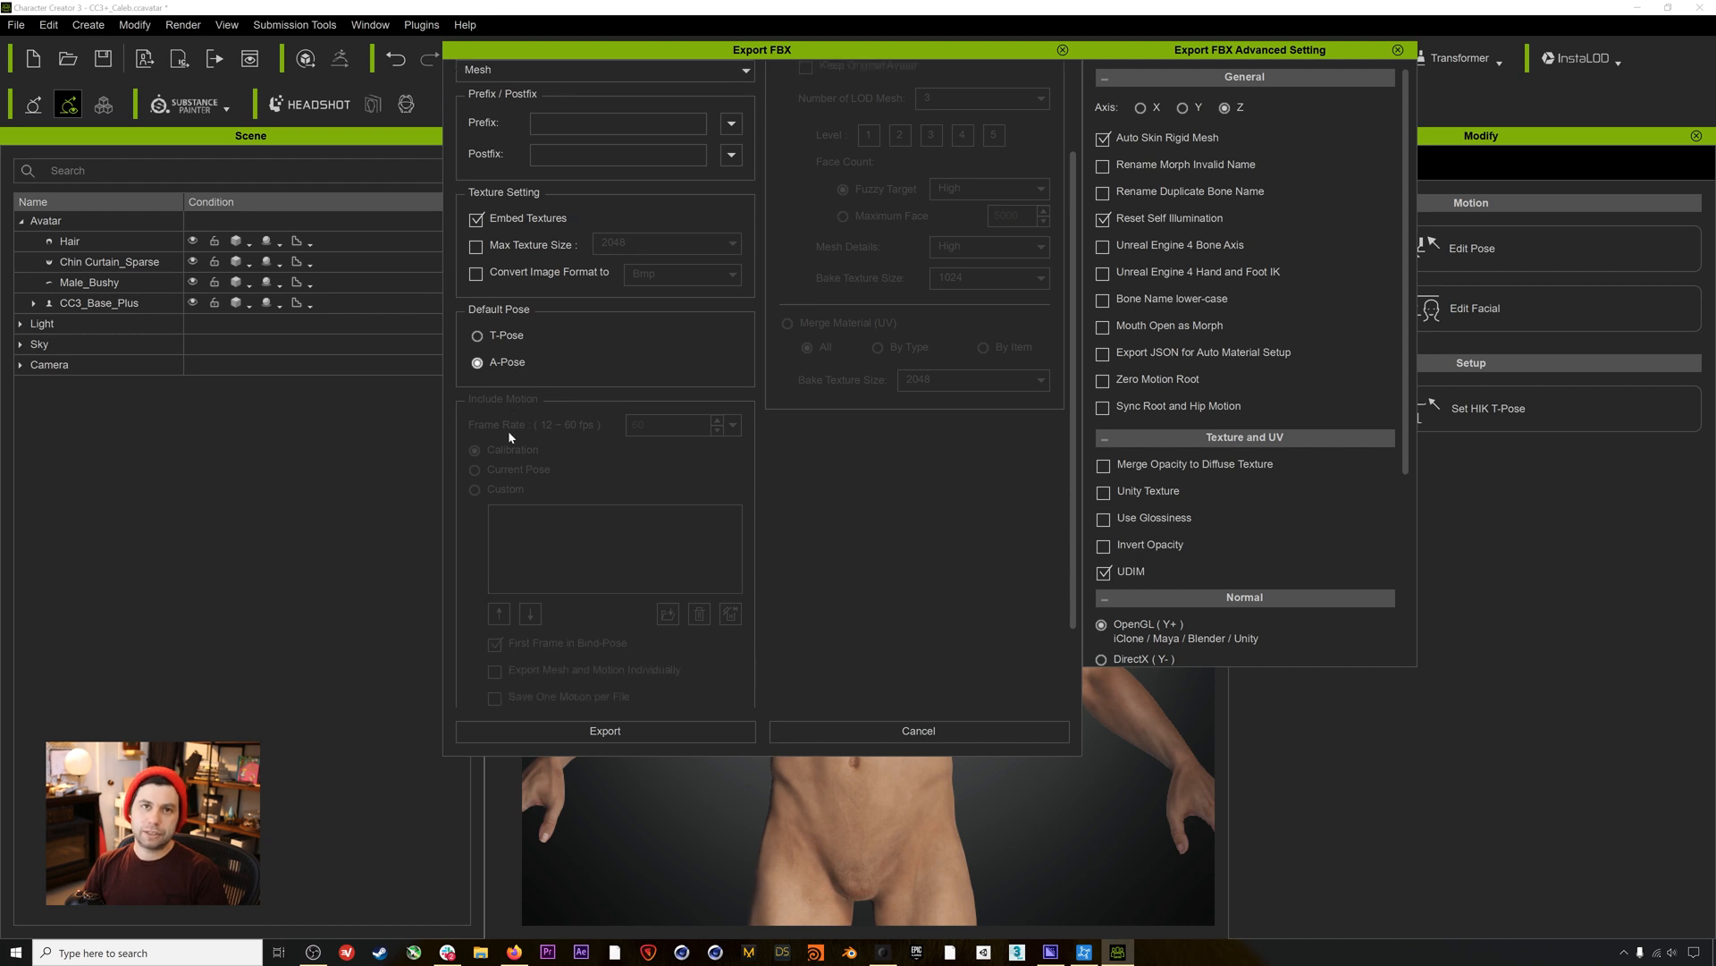
{"action": "scroll", "coordinate": [506, 358], "scroll_direction": "down", "scroll_amount": 2}
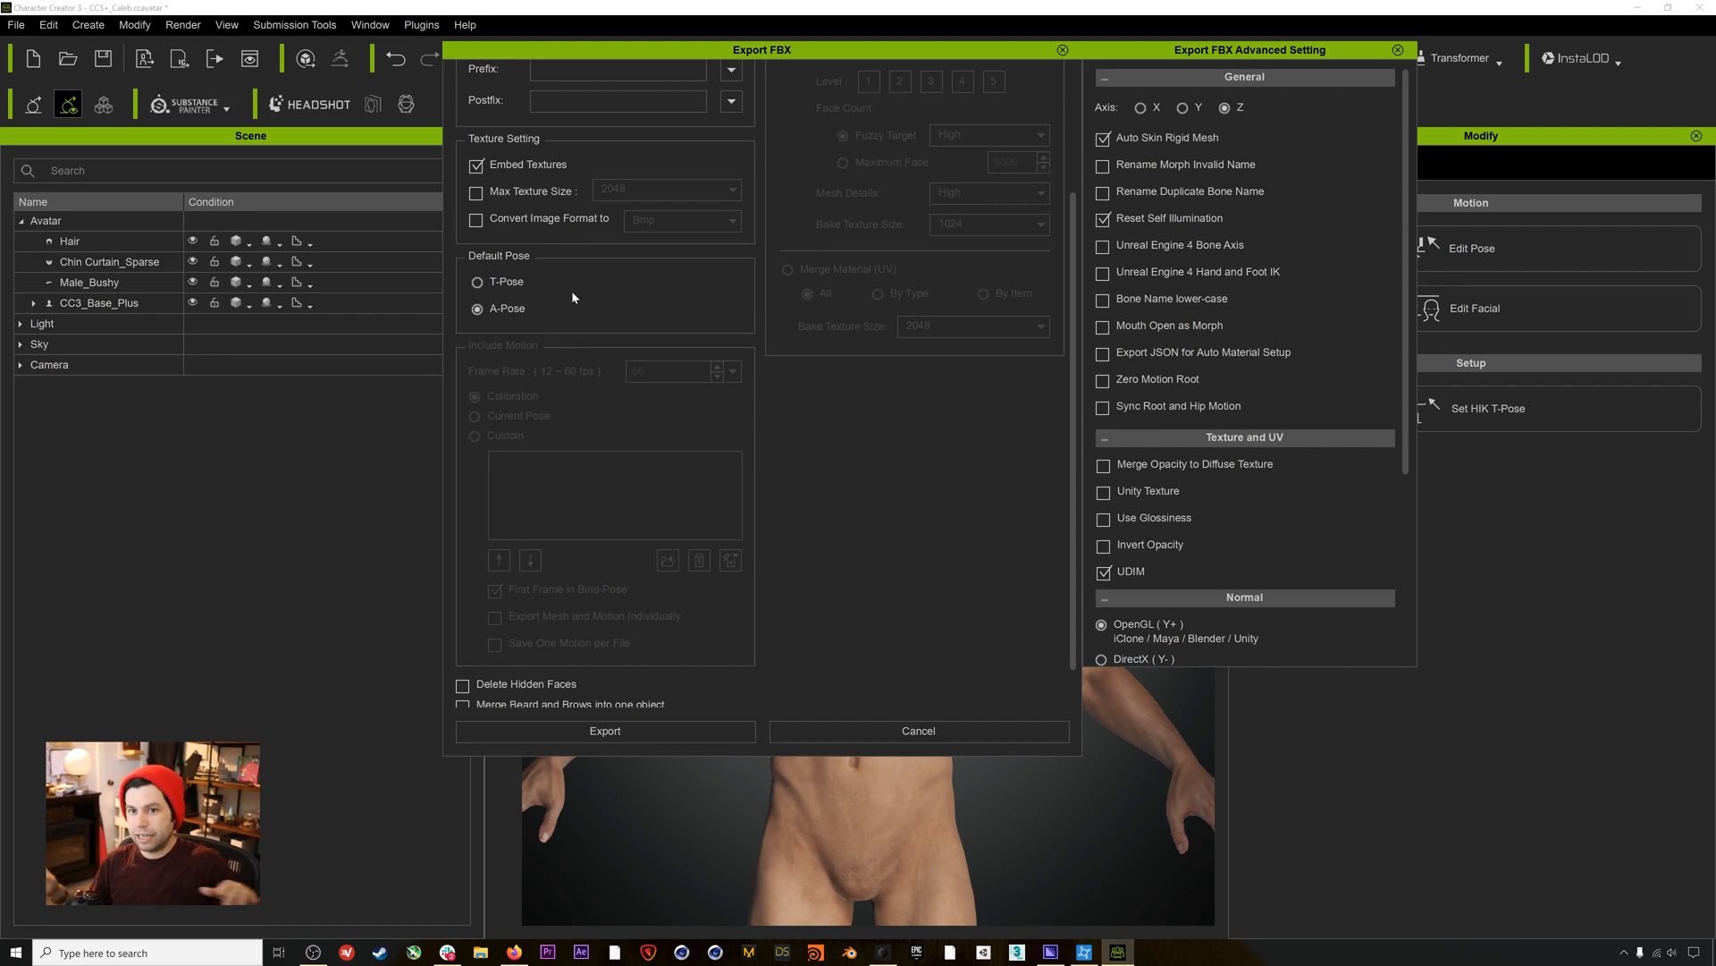
{"action": "left_click", "coordinate": [514, 310]}
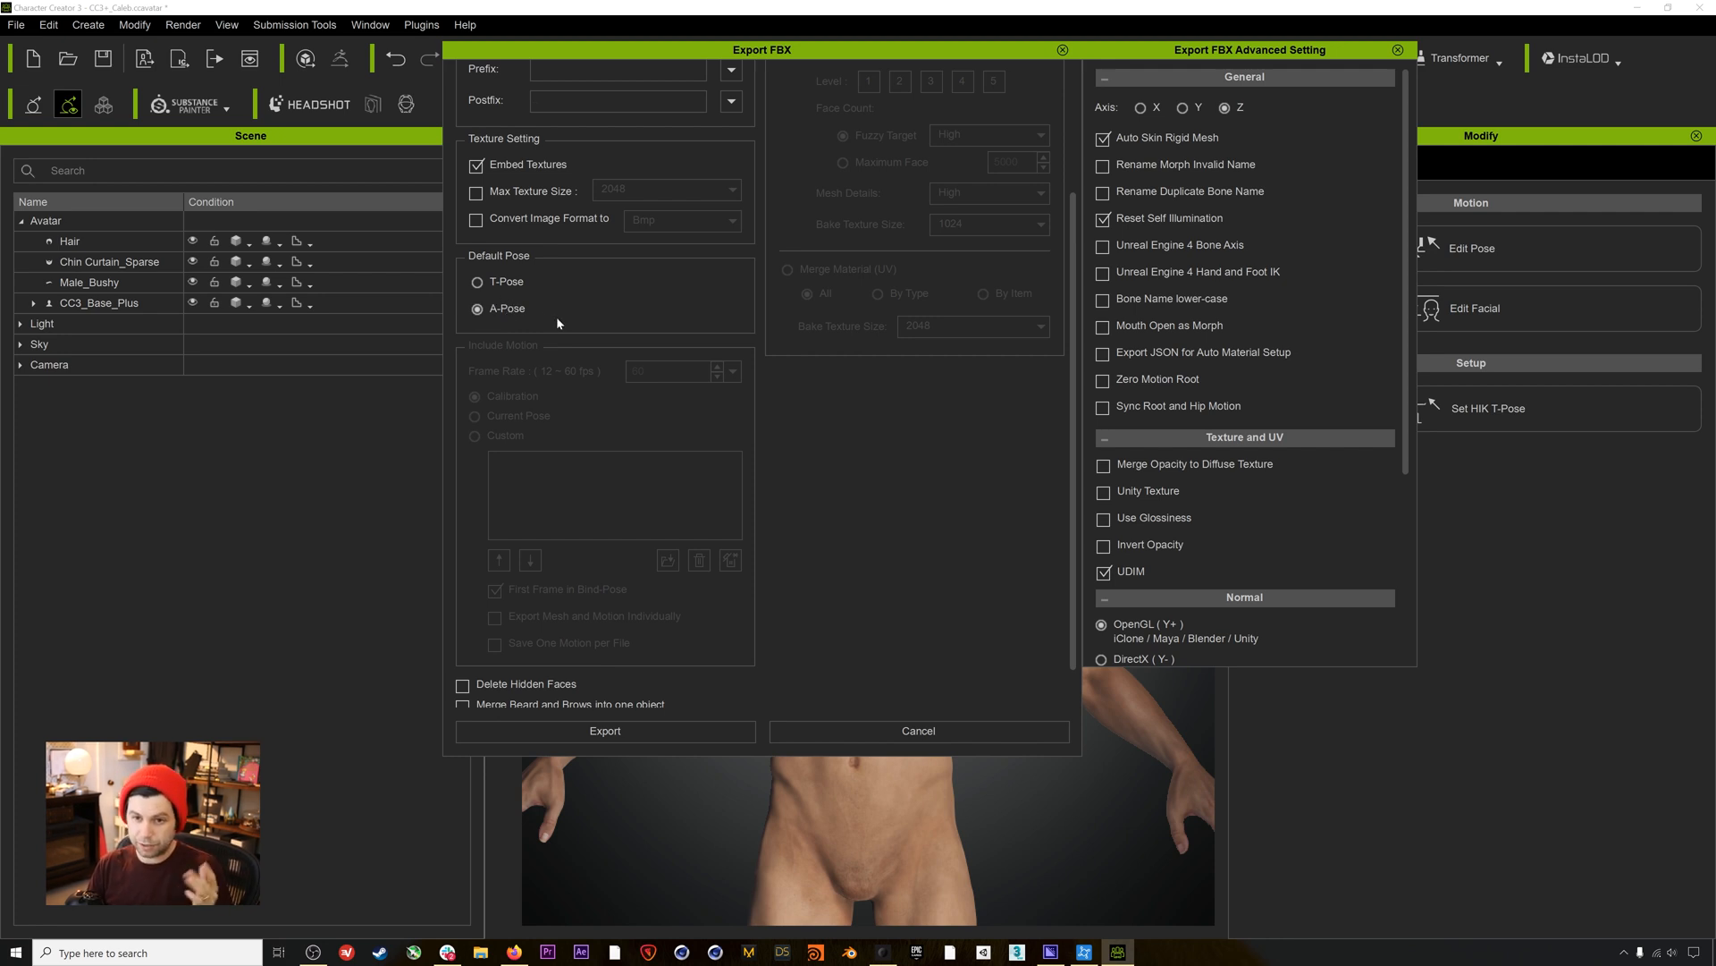
Enable Delete Hidden Faces for the export and review the remaining mesh and texture options.
{"action": "scroll", "coordinate": [832, 492], "scroll_direction": "down", "scroll_amount": 1}
{"action": "left_click", "coordinate": [506, 652]}
{"action": "scroll", "coordinate": [871, 617], "scroll_direction": "up", "scroll_amount": 2}
{"action": "scroll", "coordinate": [871, 617], "scroll_direction": "down", "scroll_amount": 2}
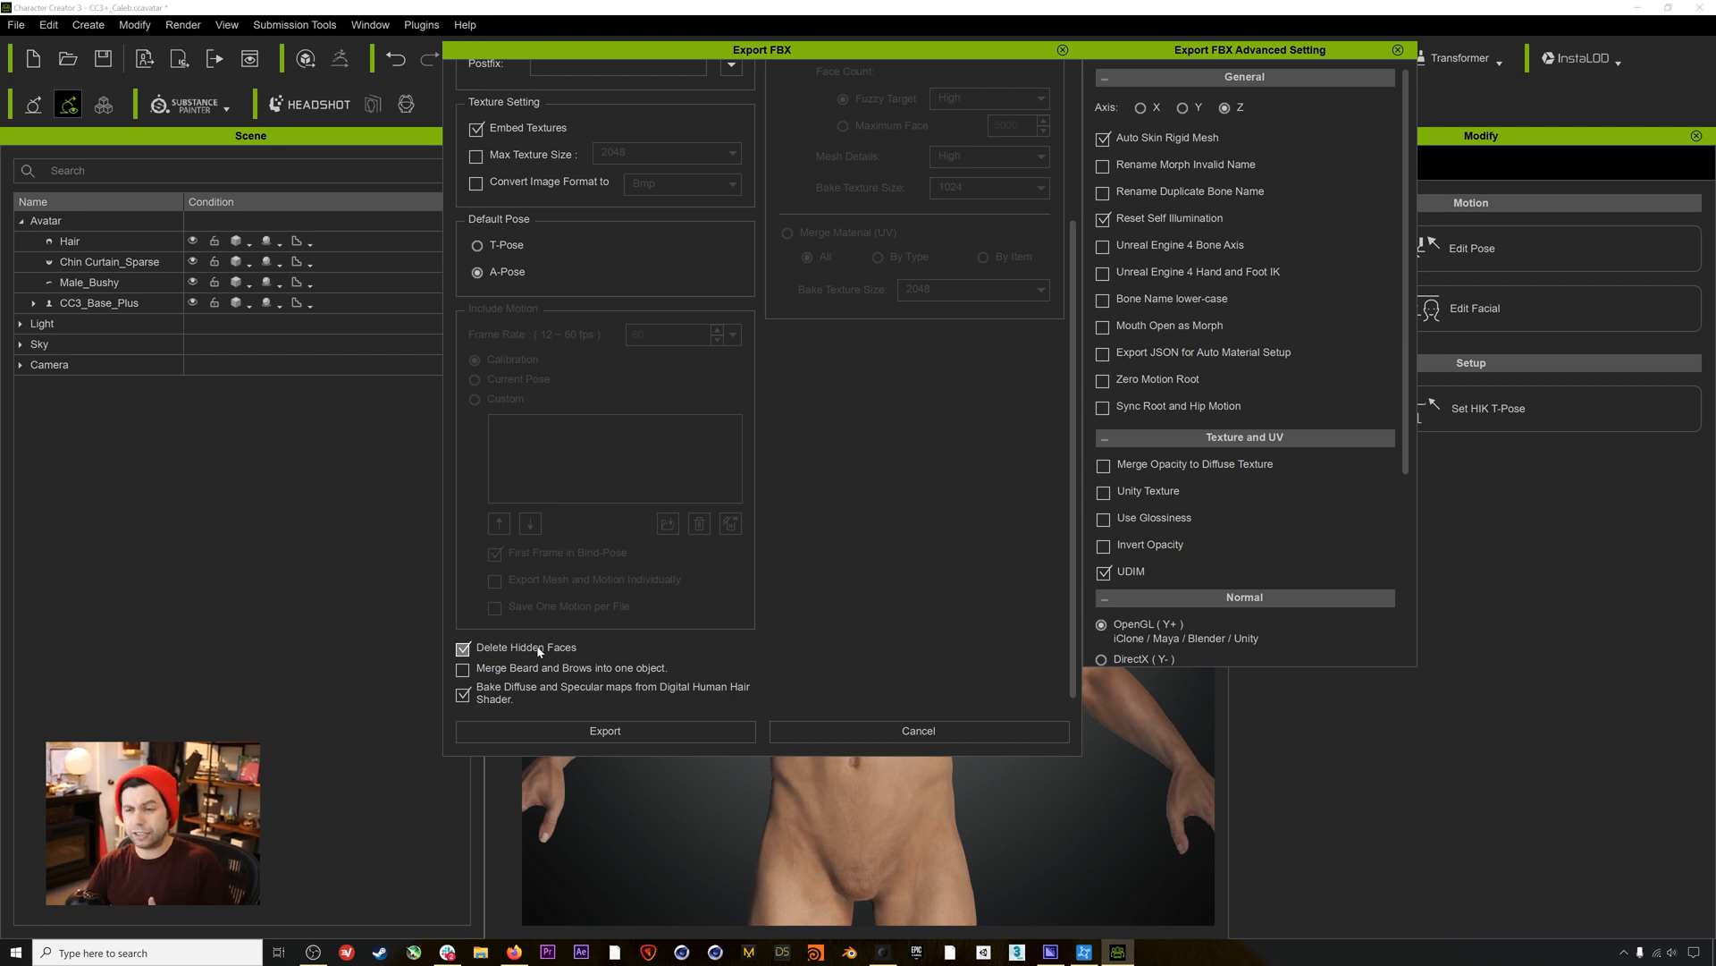
{"action": "scroll", "coordinate": [878, 617], "scroll_direction": "up", "scroll_amount": 1}
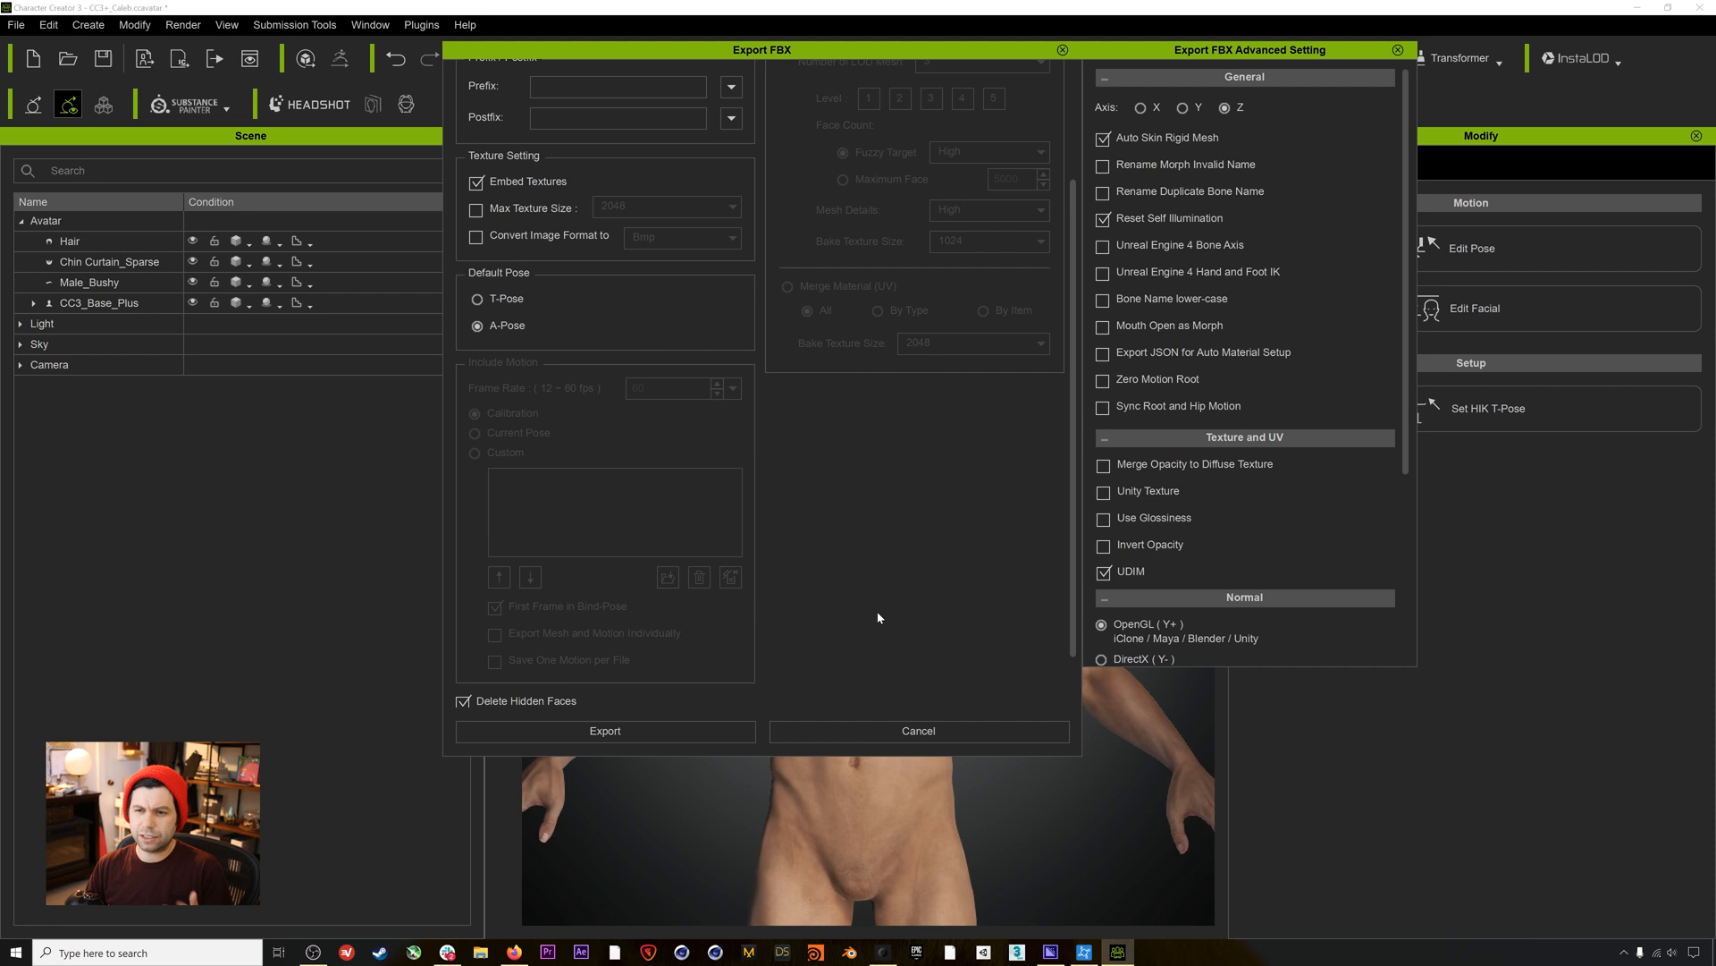
{"action": "scroll", "coordinate": [878, 617], "scroll_direction": "down", "scroll_amount": 1}
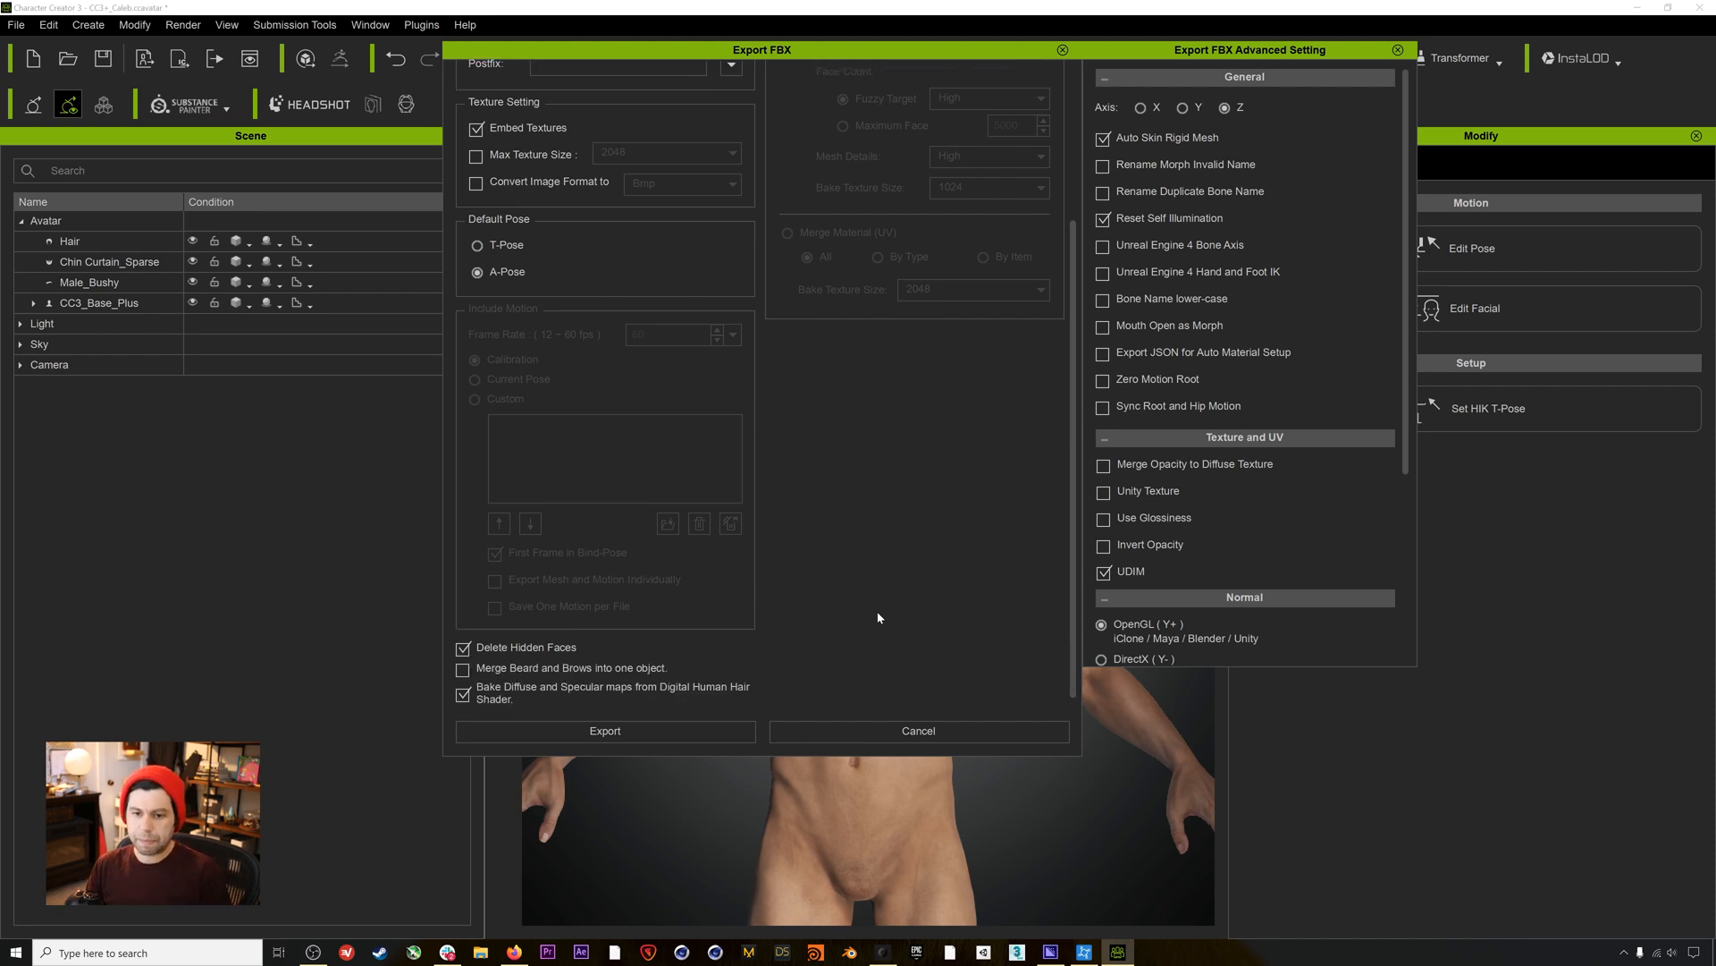
{"action": "scroll", "coordinate": [889, 611], "scroll_direction": "up", "scroll_amount": 4}
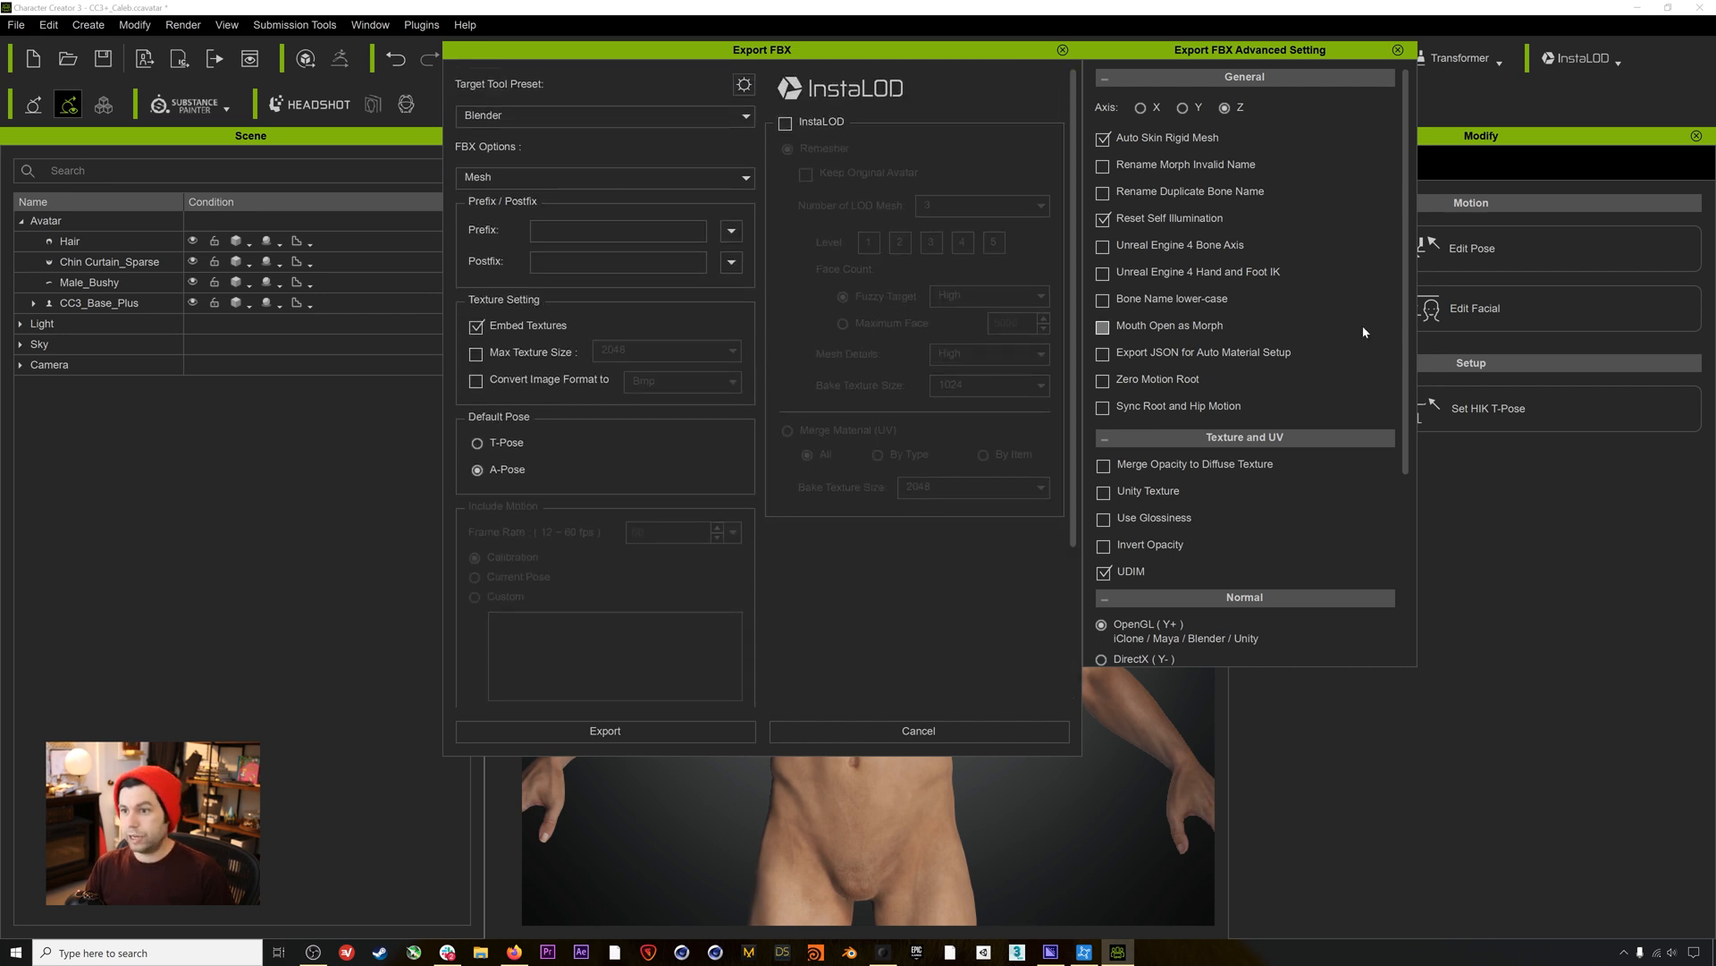
Enable Mouth Open as Morph and Merge Opacity to Diffuse Texture in the advanced FBX settings.
{"action": "left_click", "coordinate": [1147, 329]}
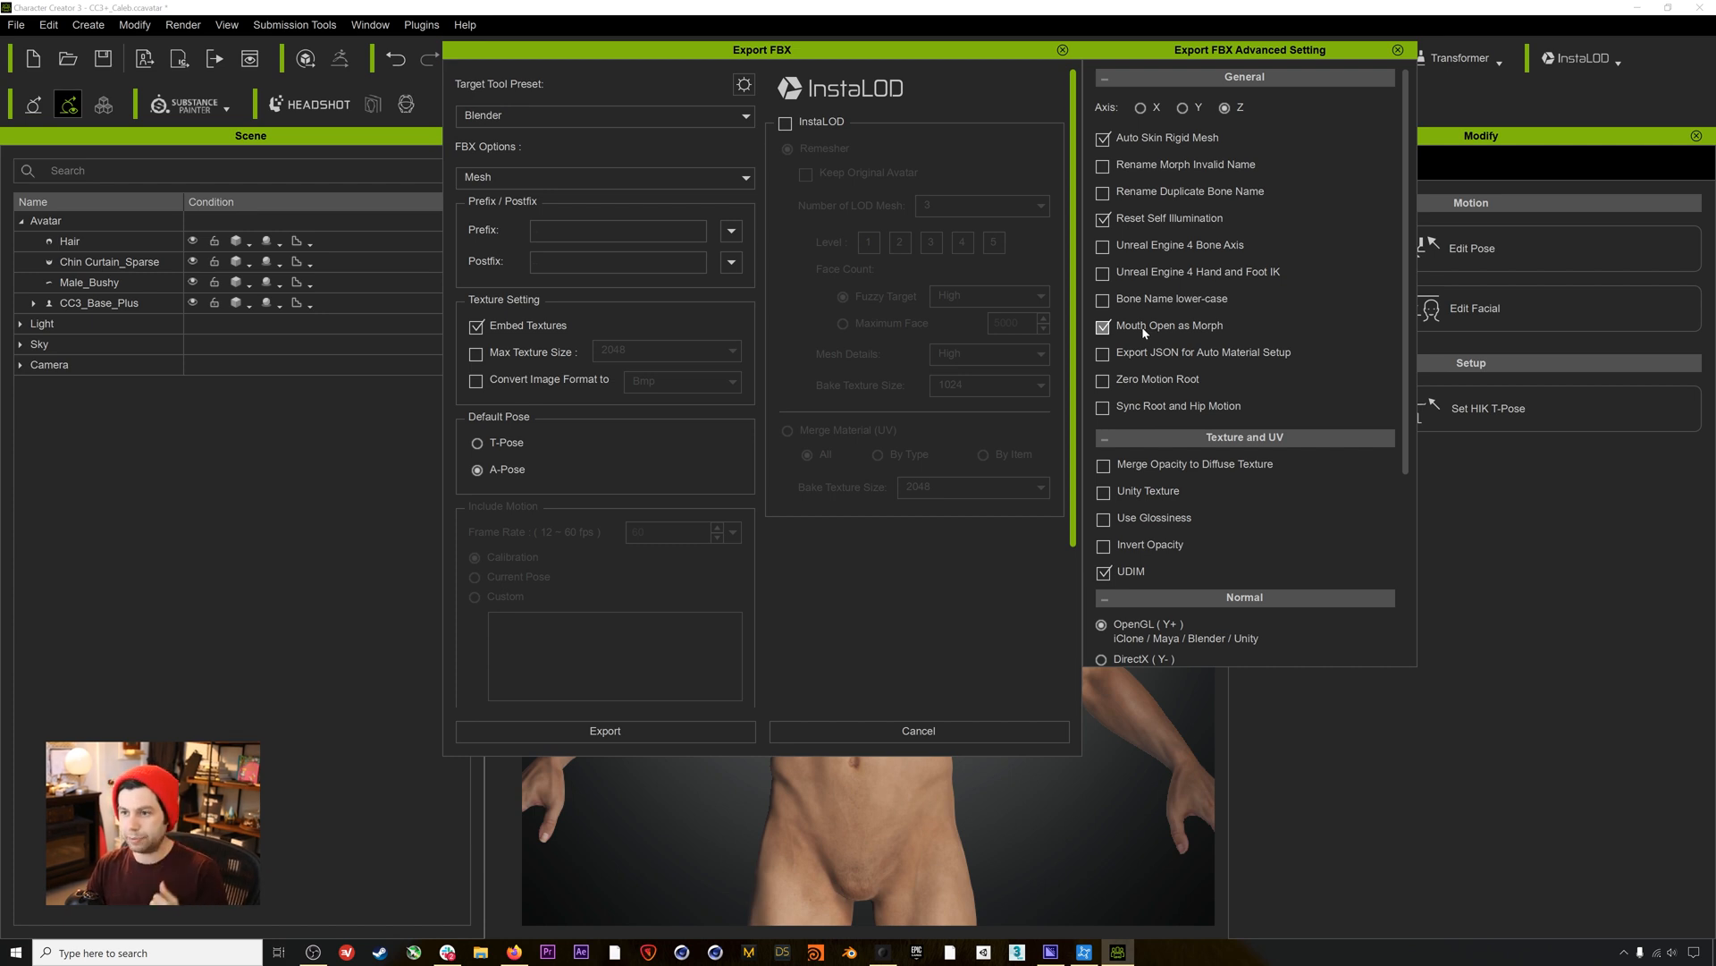
{"action": "scroll", "coordinate": [1144, 380], "scroll_direction": "down", "scroll_amount": 1}
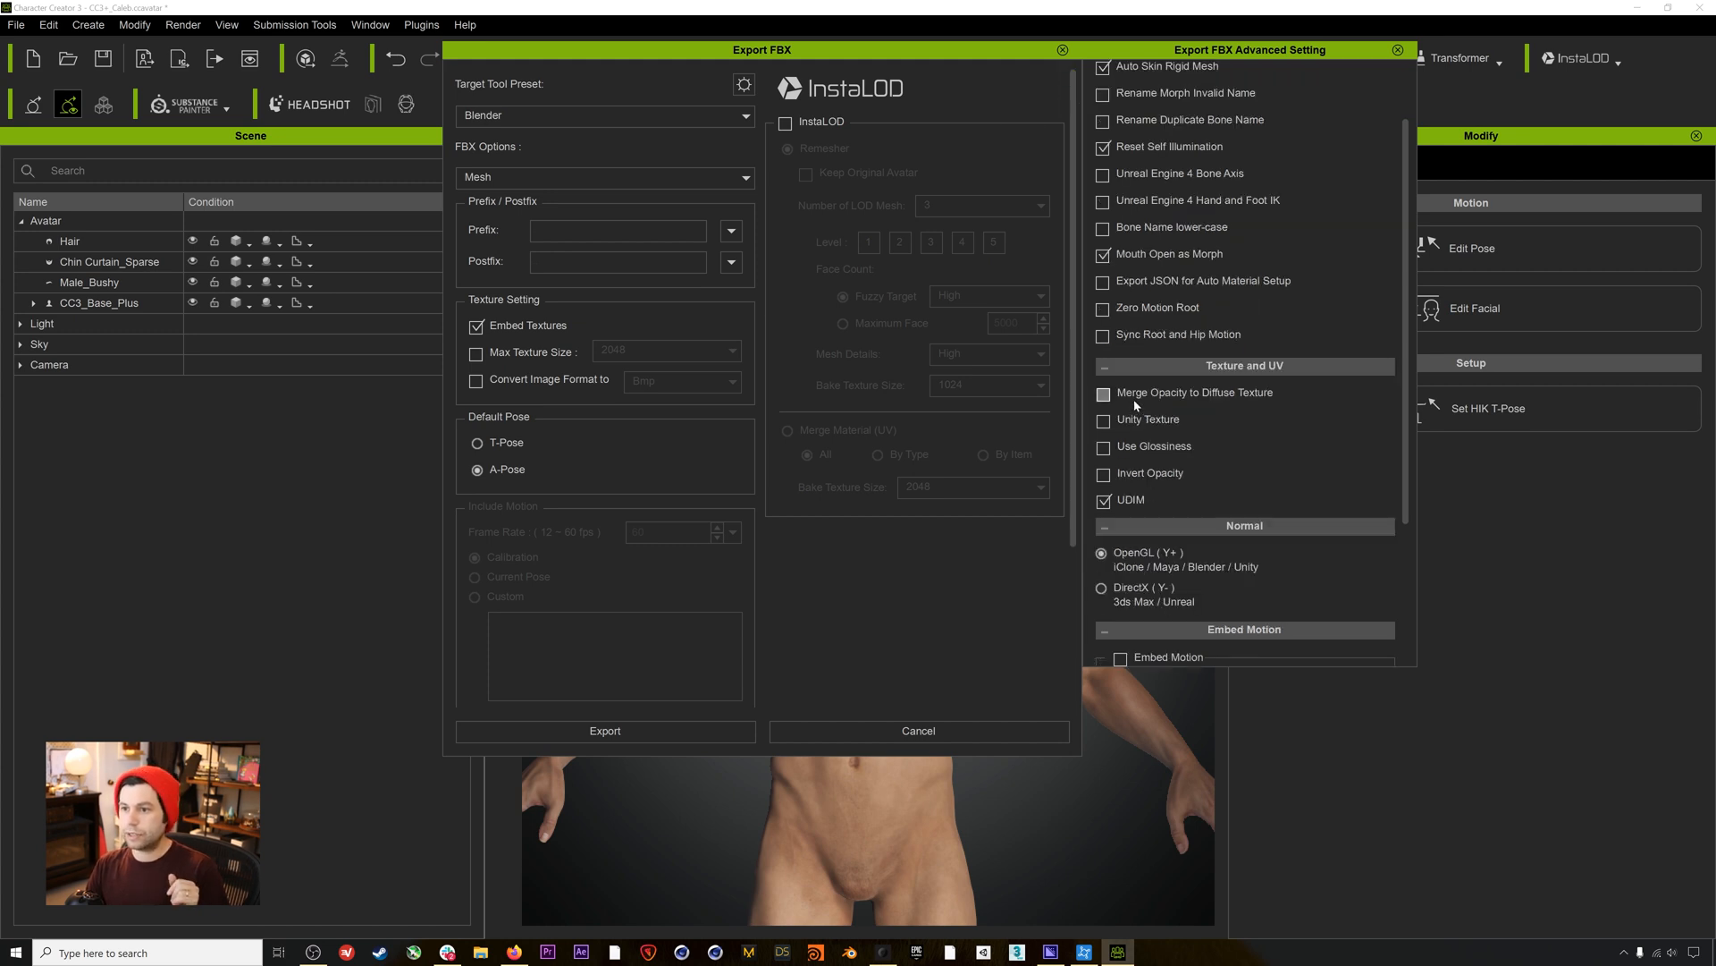
{"action": "left_click", "coordinate": [1123, 397]}
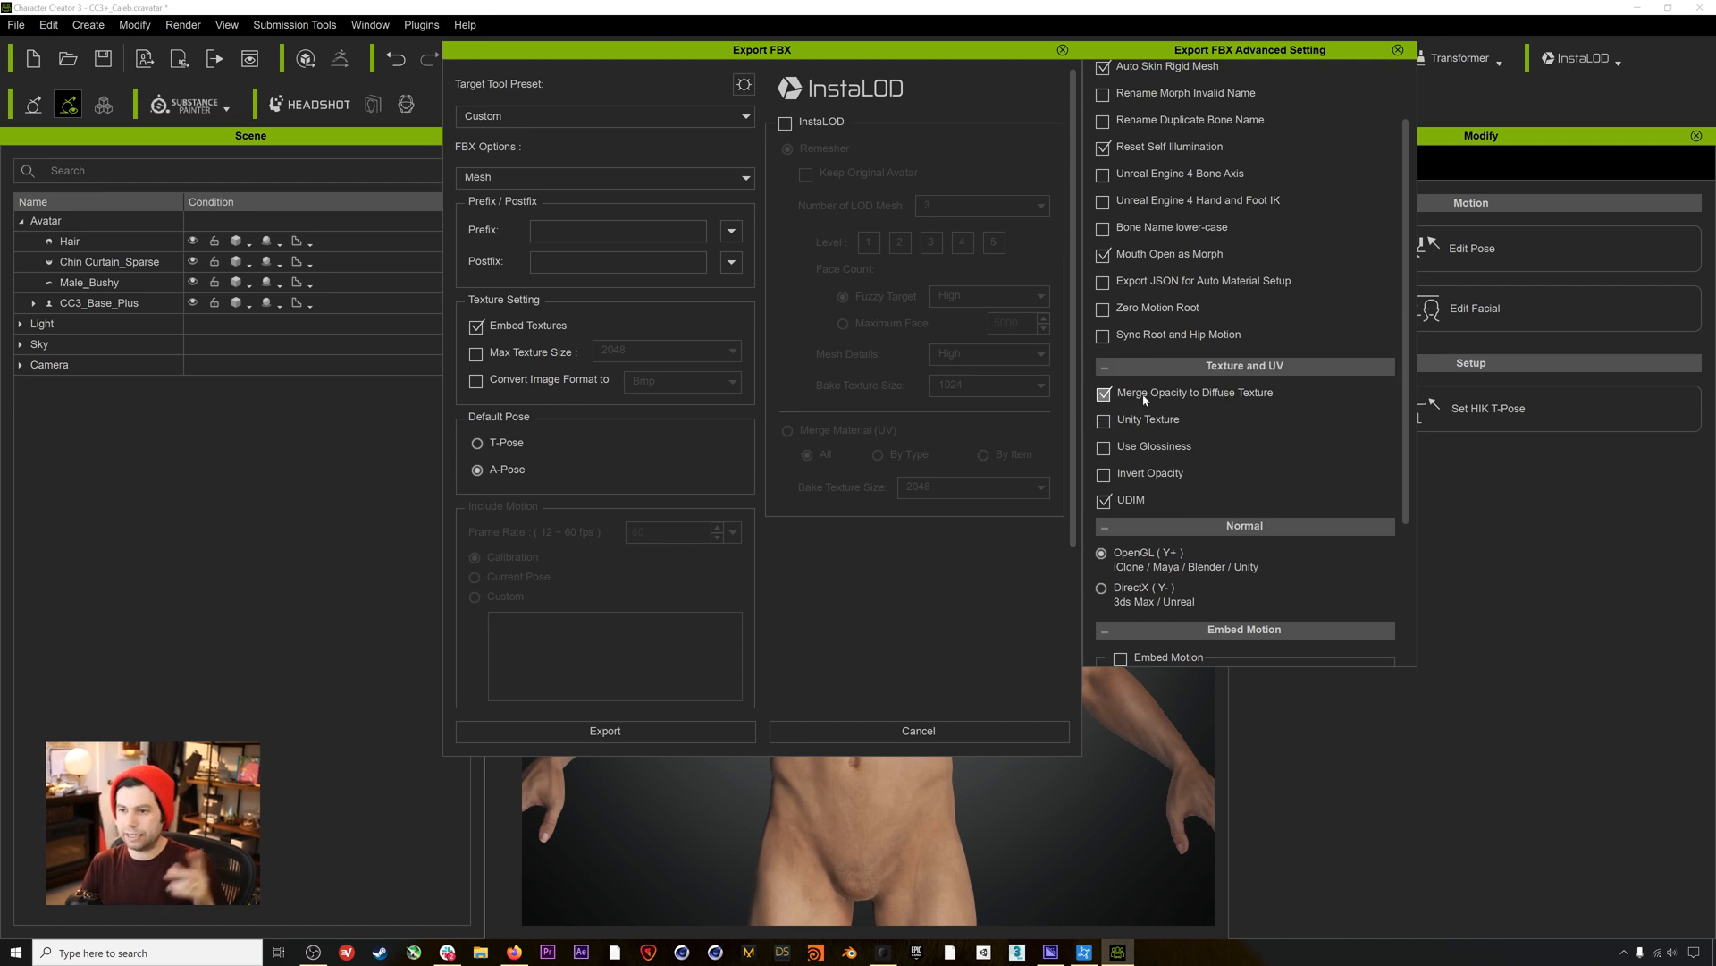
{"action": "scroll", "coordinate": [1149, 398], "scroll_direction": "down", "scroll_amount": 2}
{"action": "scroll", "coordinate": [1144, 401], "scroll_direction": "up", "scroll_amount": 2}
{"action": "scroll", "coordinate": [1145, 401], "scroll_direction": "up", "scroll_amount": 1}
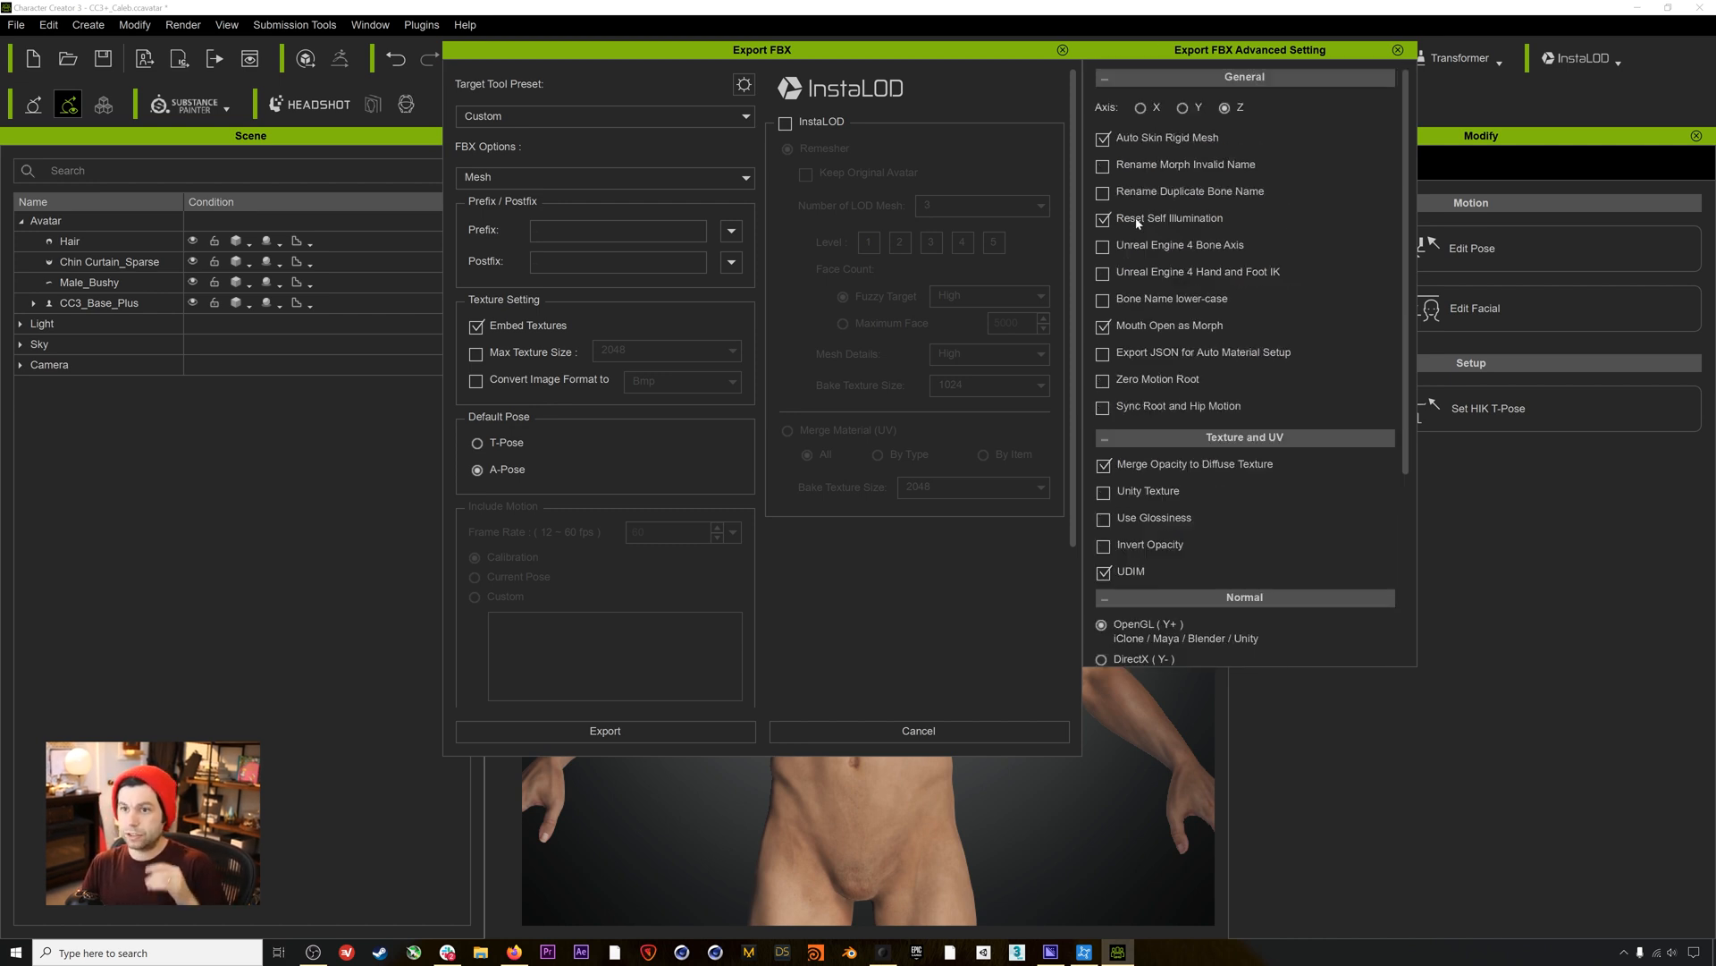
{"action": "scroll", "coordinate": [1199, 318], "scroll_direction": "down", "scroll_amount": 1}
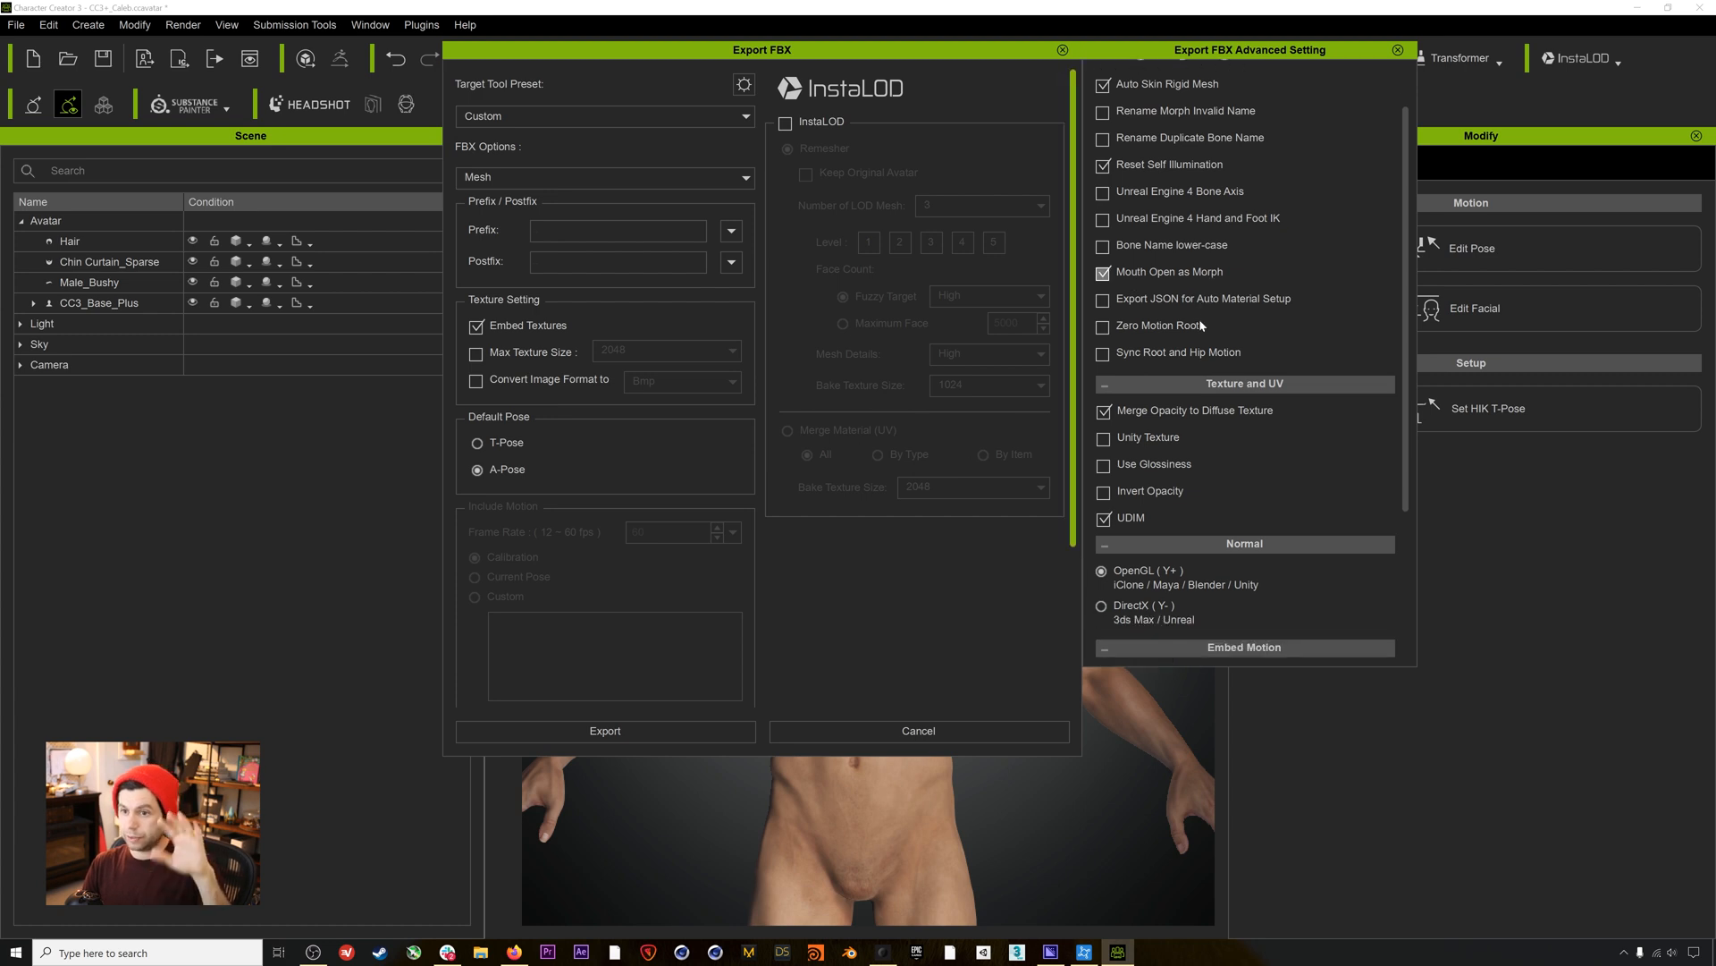
{"action": "scroll", "coordinate": [1198, 318], "scroll_direction": "up", "scroll_amount": 1}
Export the character as cc3test_01 in the 210327_CC3AnimationHour folder, replacing the existing FBX file.
{"action": "left_click", "coordinate": [600, 731]}
{"action": "left_click", "coordinate": [891, 540]}
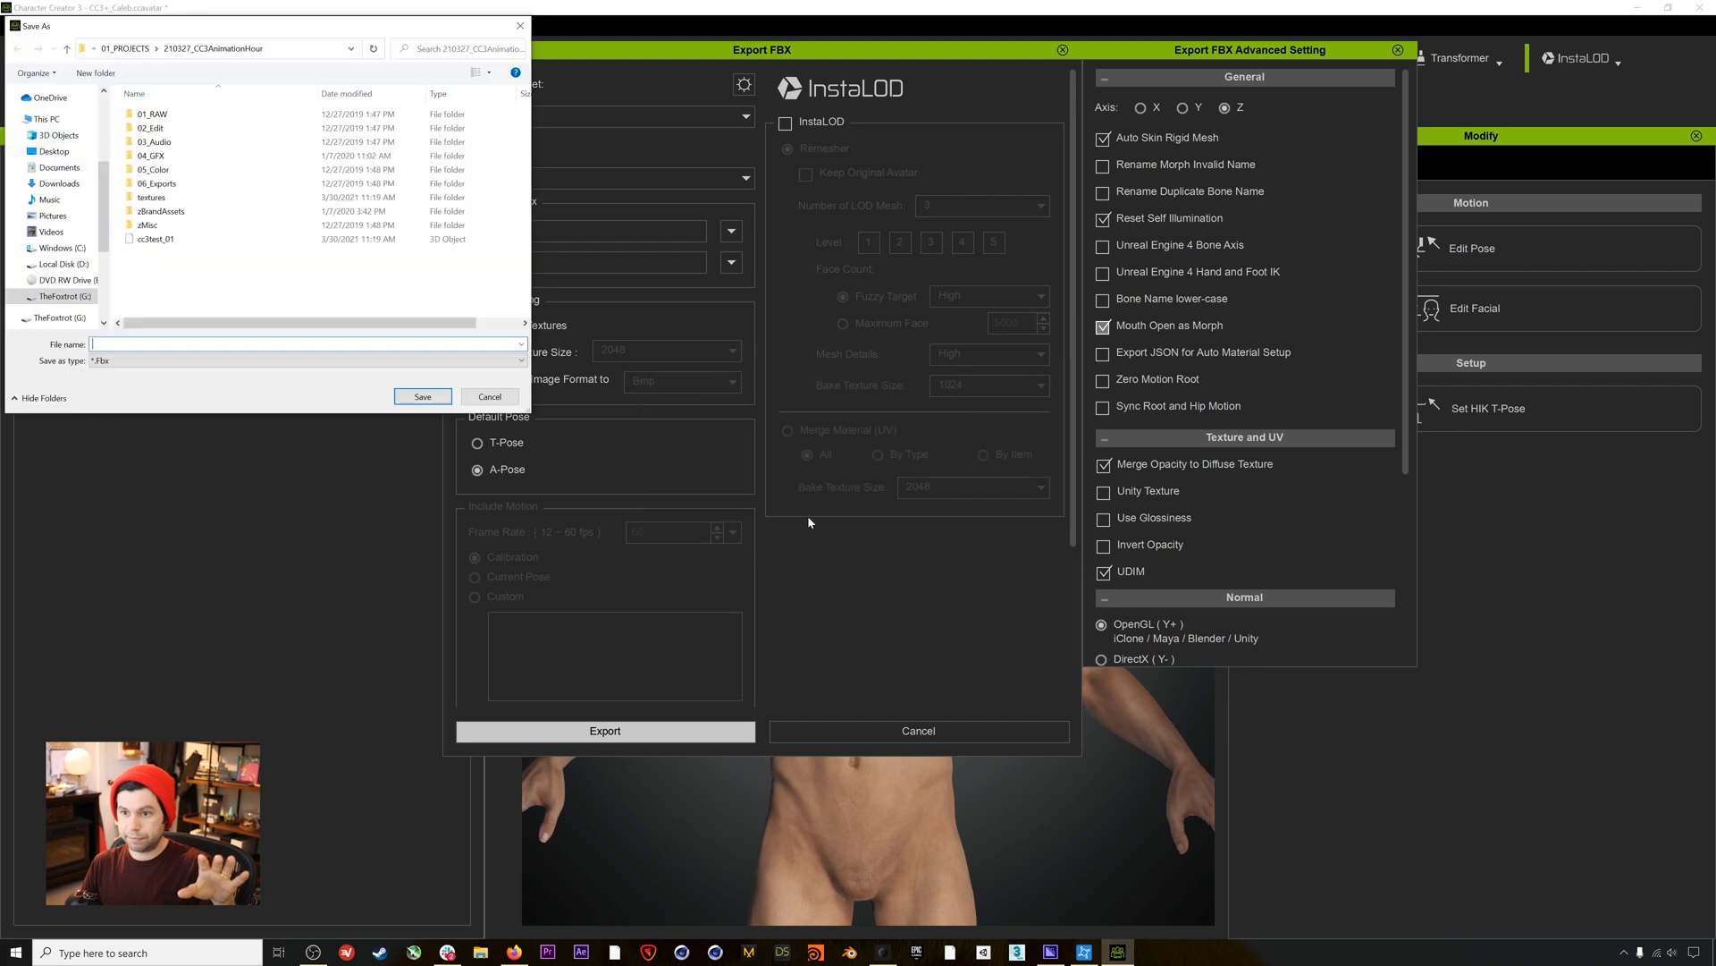
{"action": "left_click", "coordinate": [165, 239]}
{"action": "left_click", "coordinate": [295, 344]}
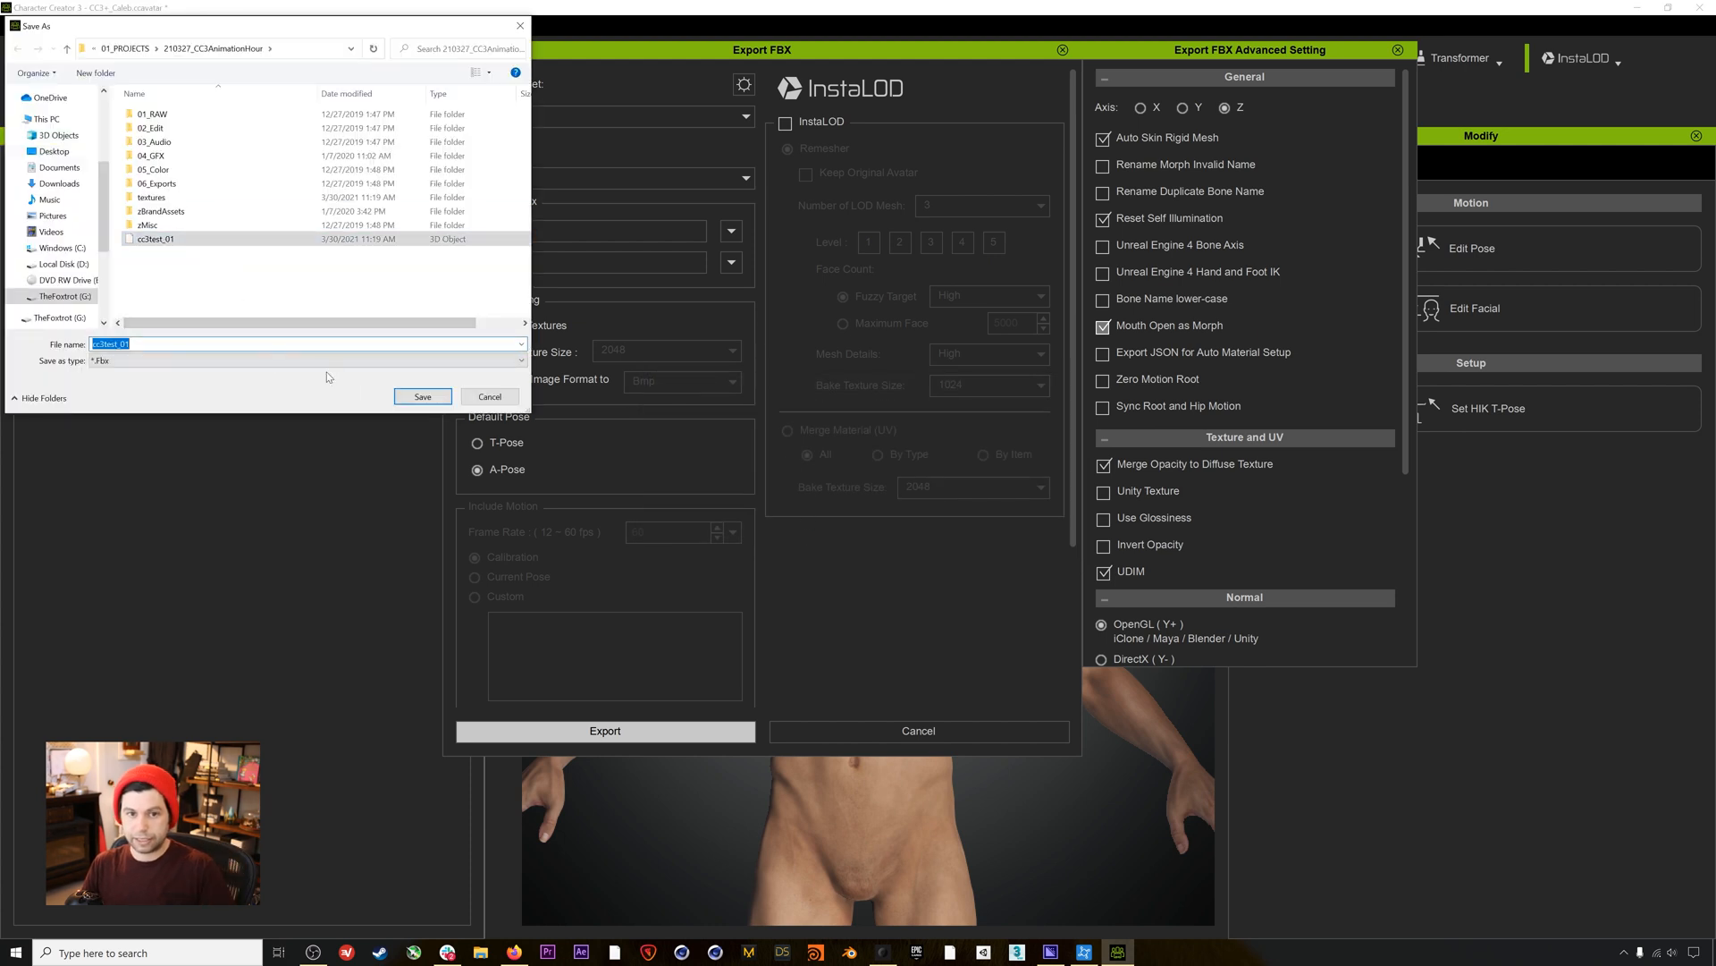
{"action": "left_click", "coordinate": [268, 344]}
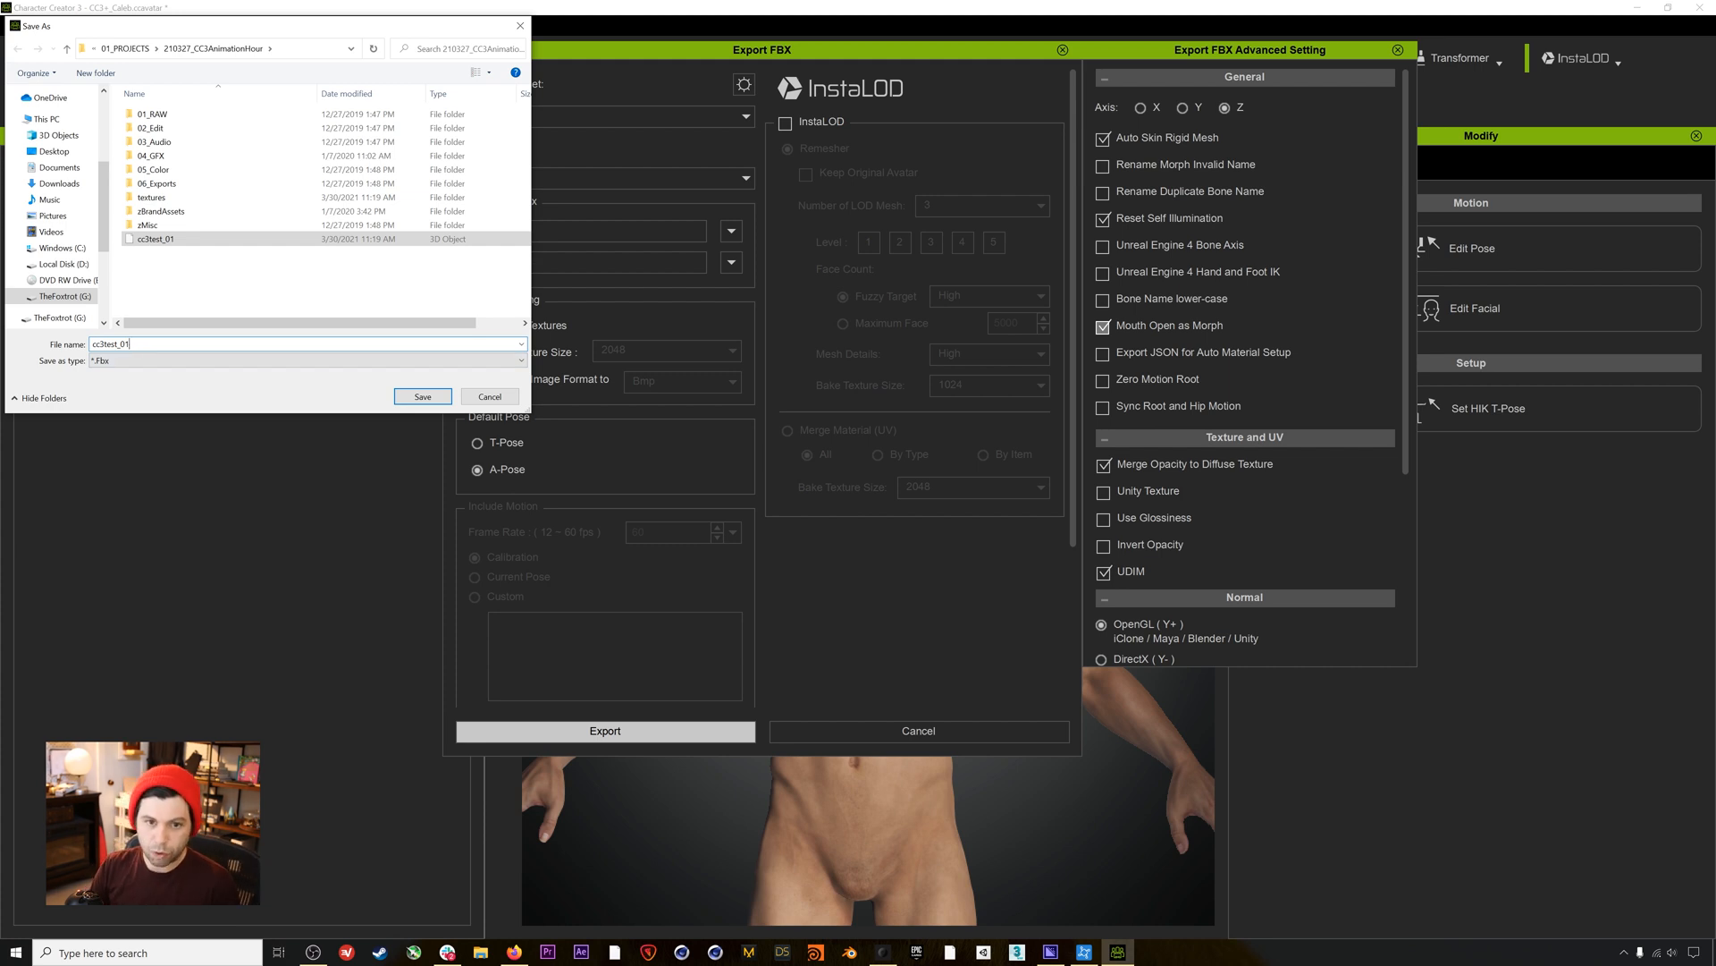
{"action": "left_click", "coordinate": [425, 398]}
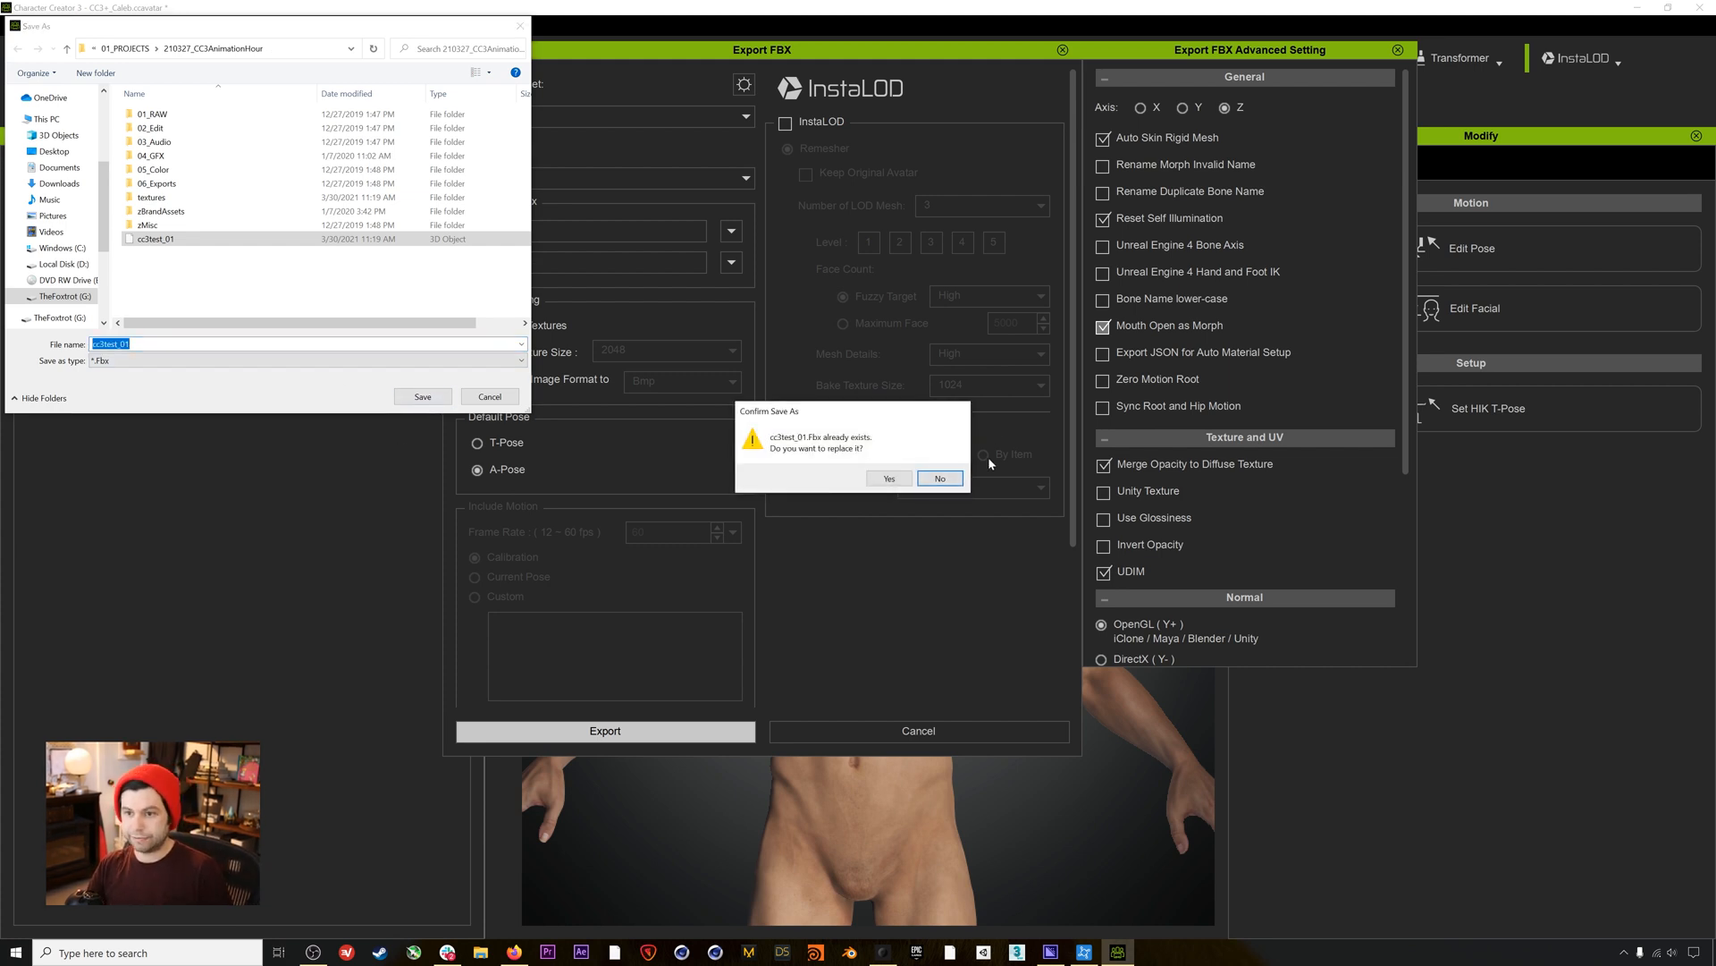
{"action": "left_click", "coordinate": [889, 479]}
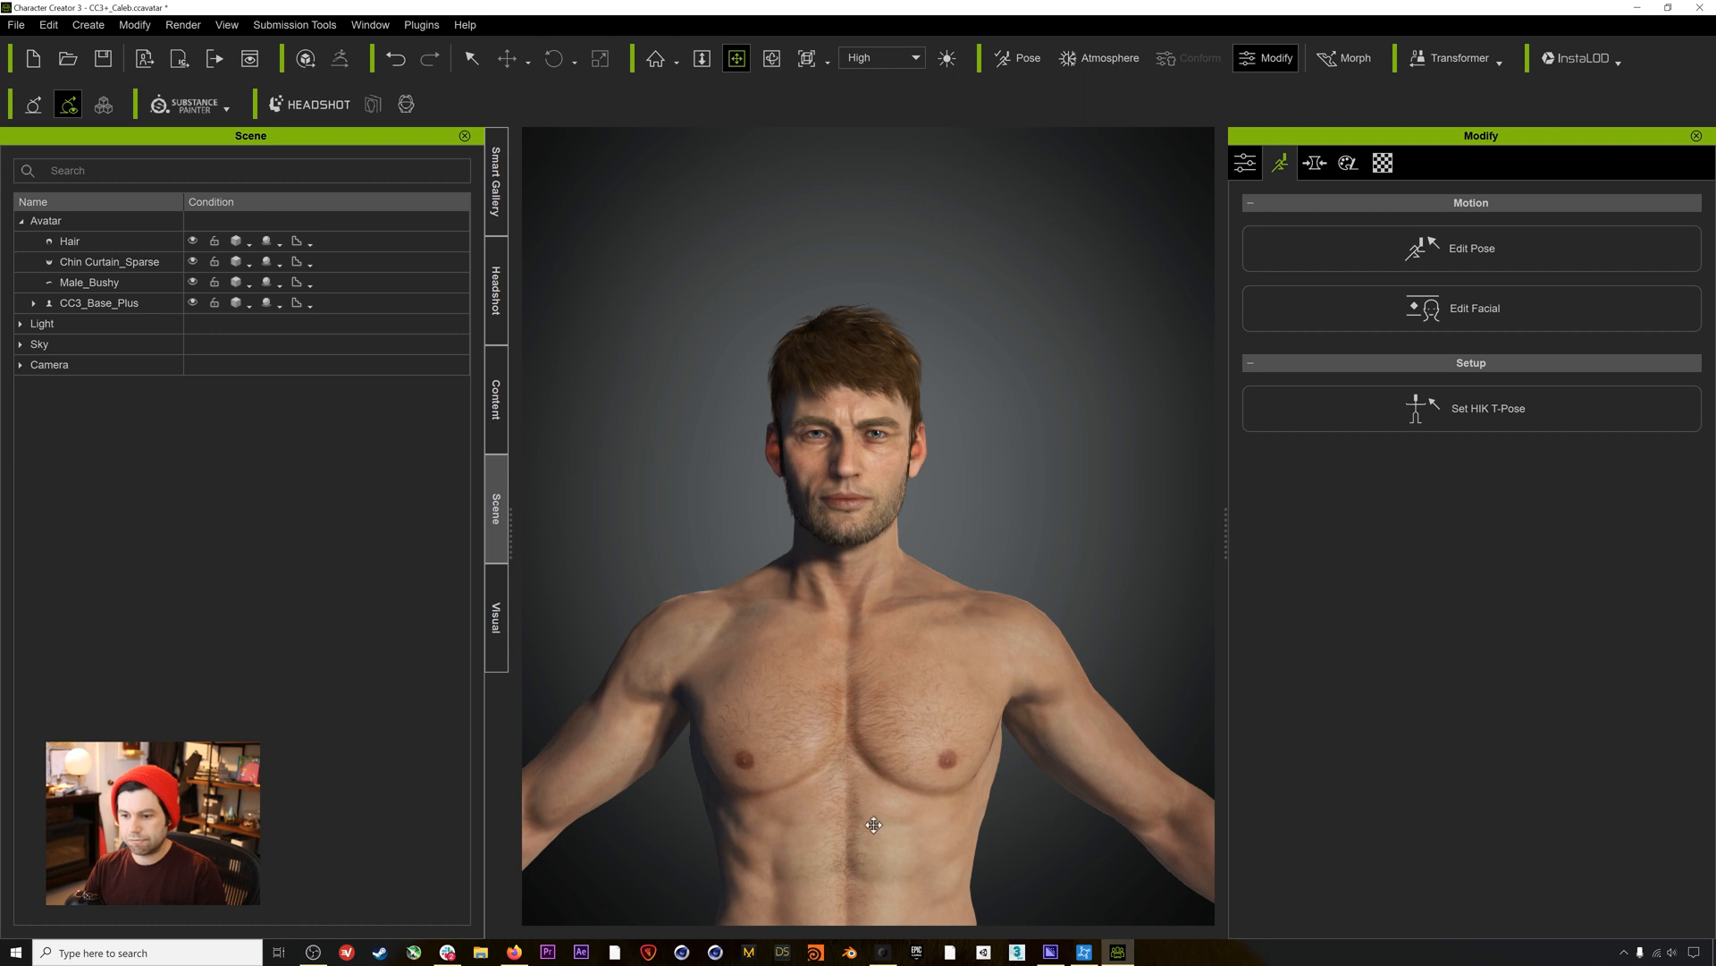
Switch to Rokoko Studio and scrub through the take-6 motion capture to 20.63 s.
{"action": "left_click", "coordinate": [849, 952]}
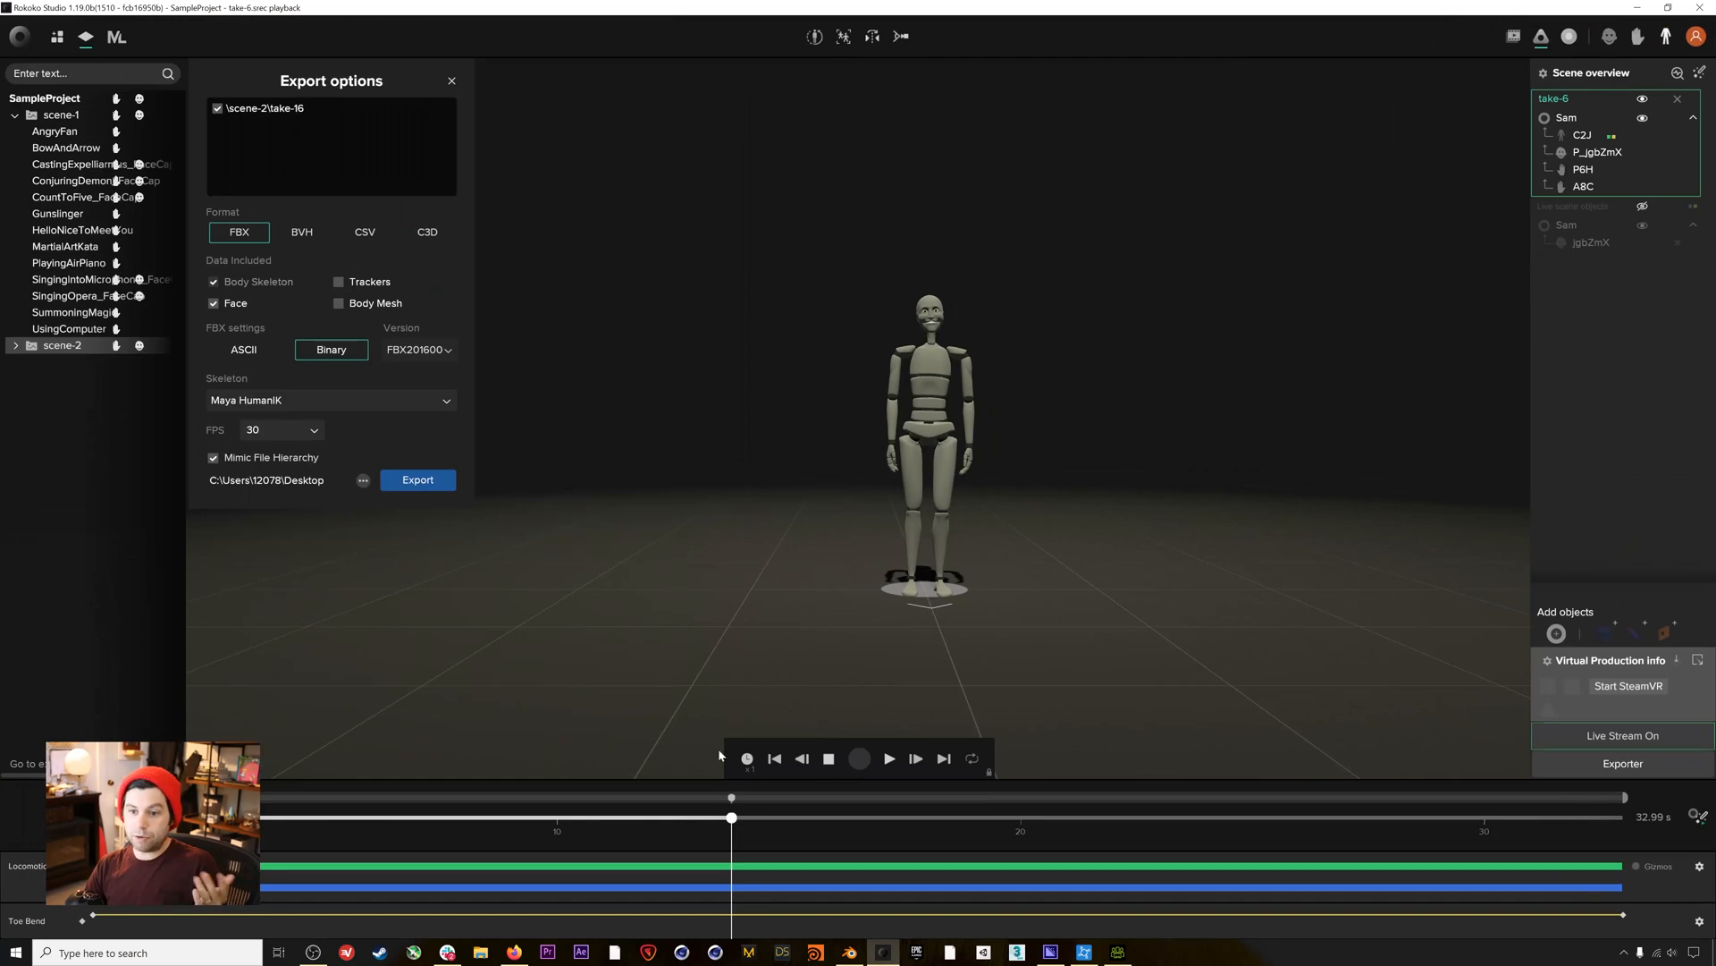
{"action": "left_click_drag", "start_coordinate": [729, 829], "coordinate": [633, 829]}
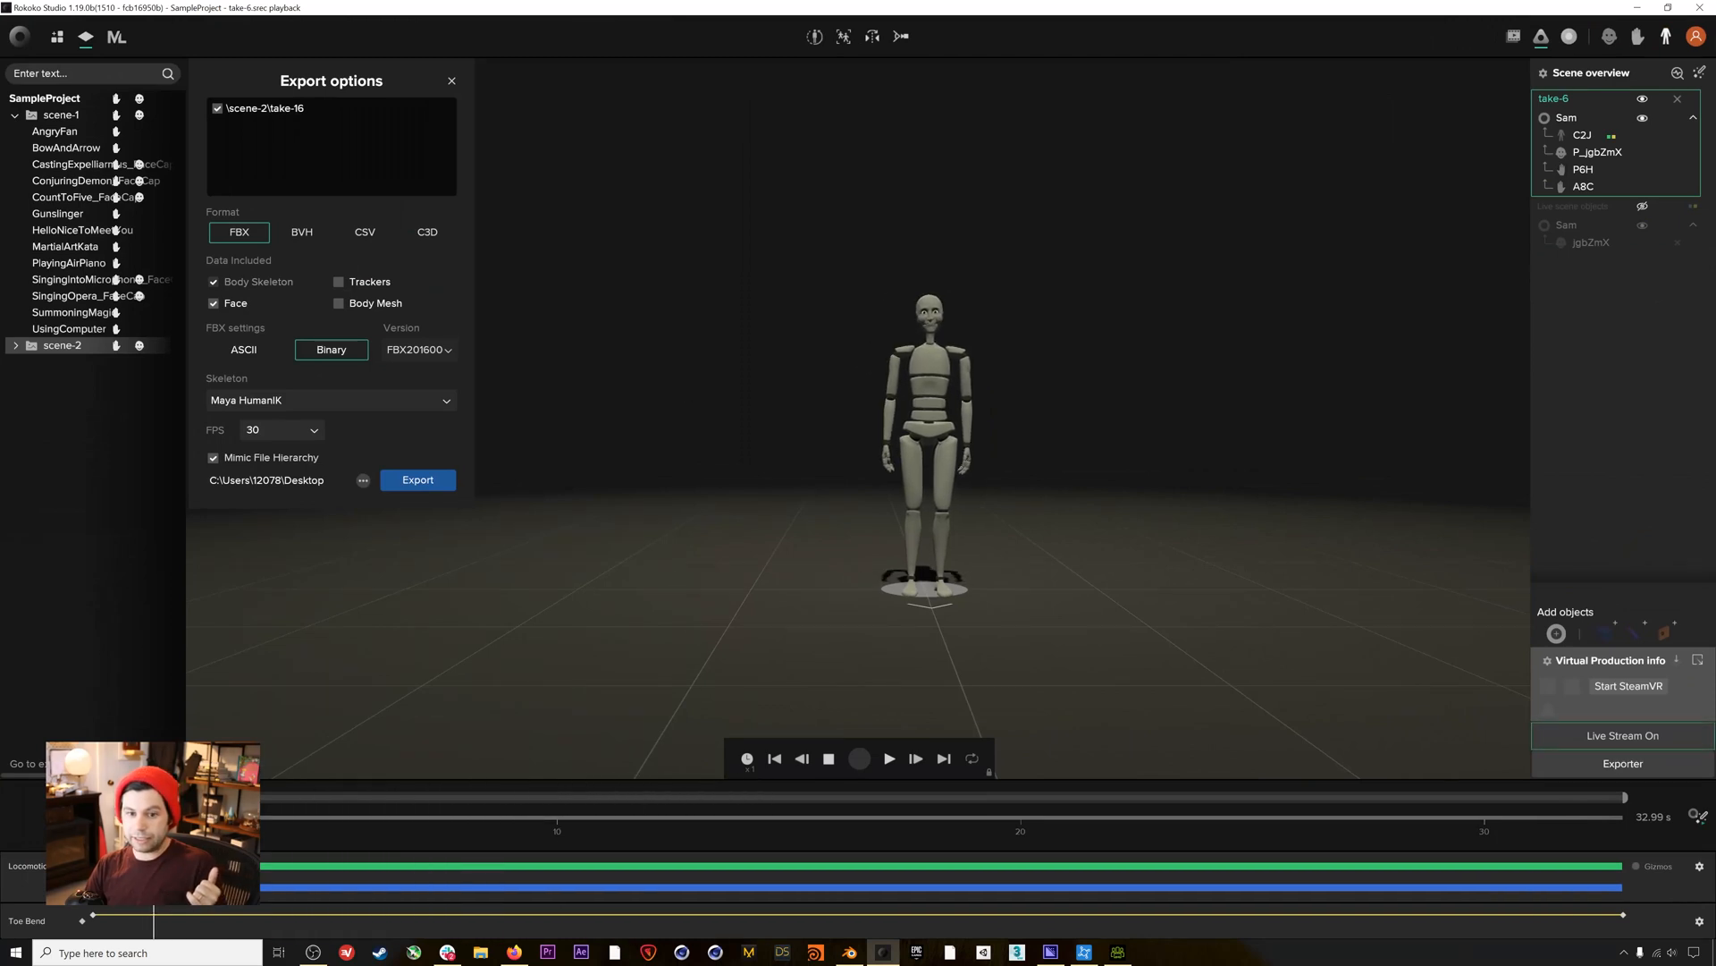
{"action": "left_click_drag", "start_coordinate": [316, 817], "coordinate": [1052, 894]}
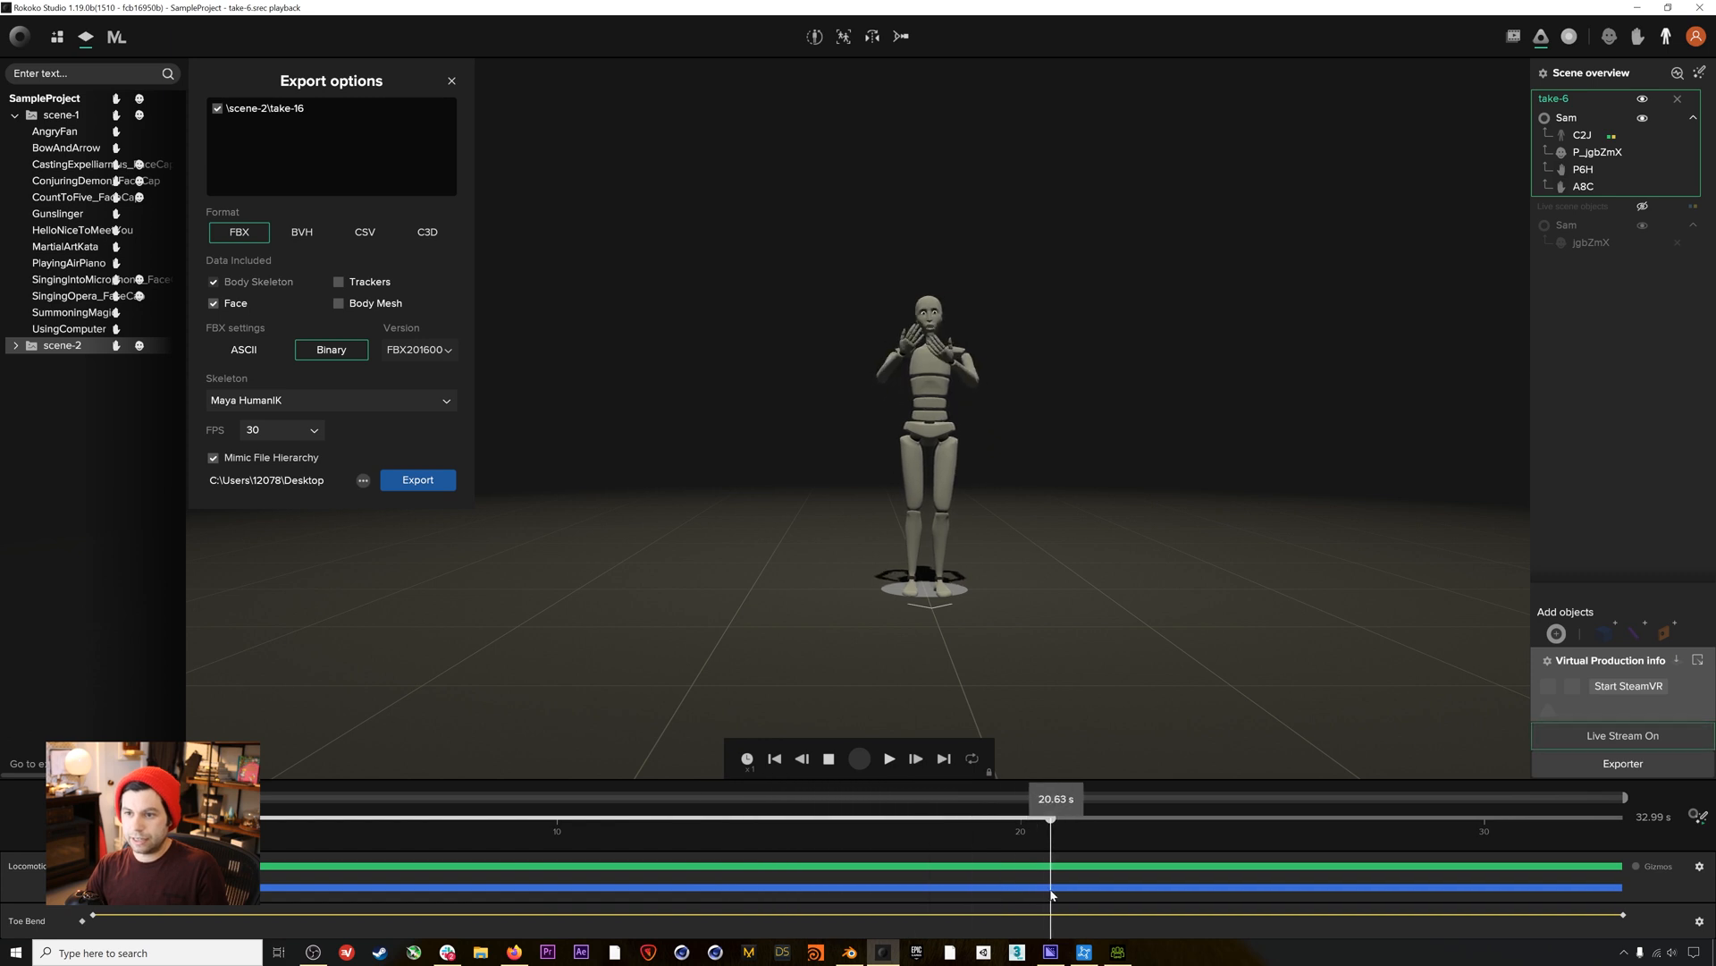
Examine the mocap actor's face and hands up close, advance the take slightly and check the whole body.
{"action": "scroll", "coordinate": [970, 348], "scroll_direction": "up", "scroll_amount": 6}
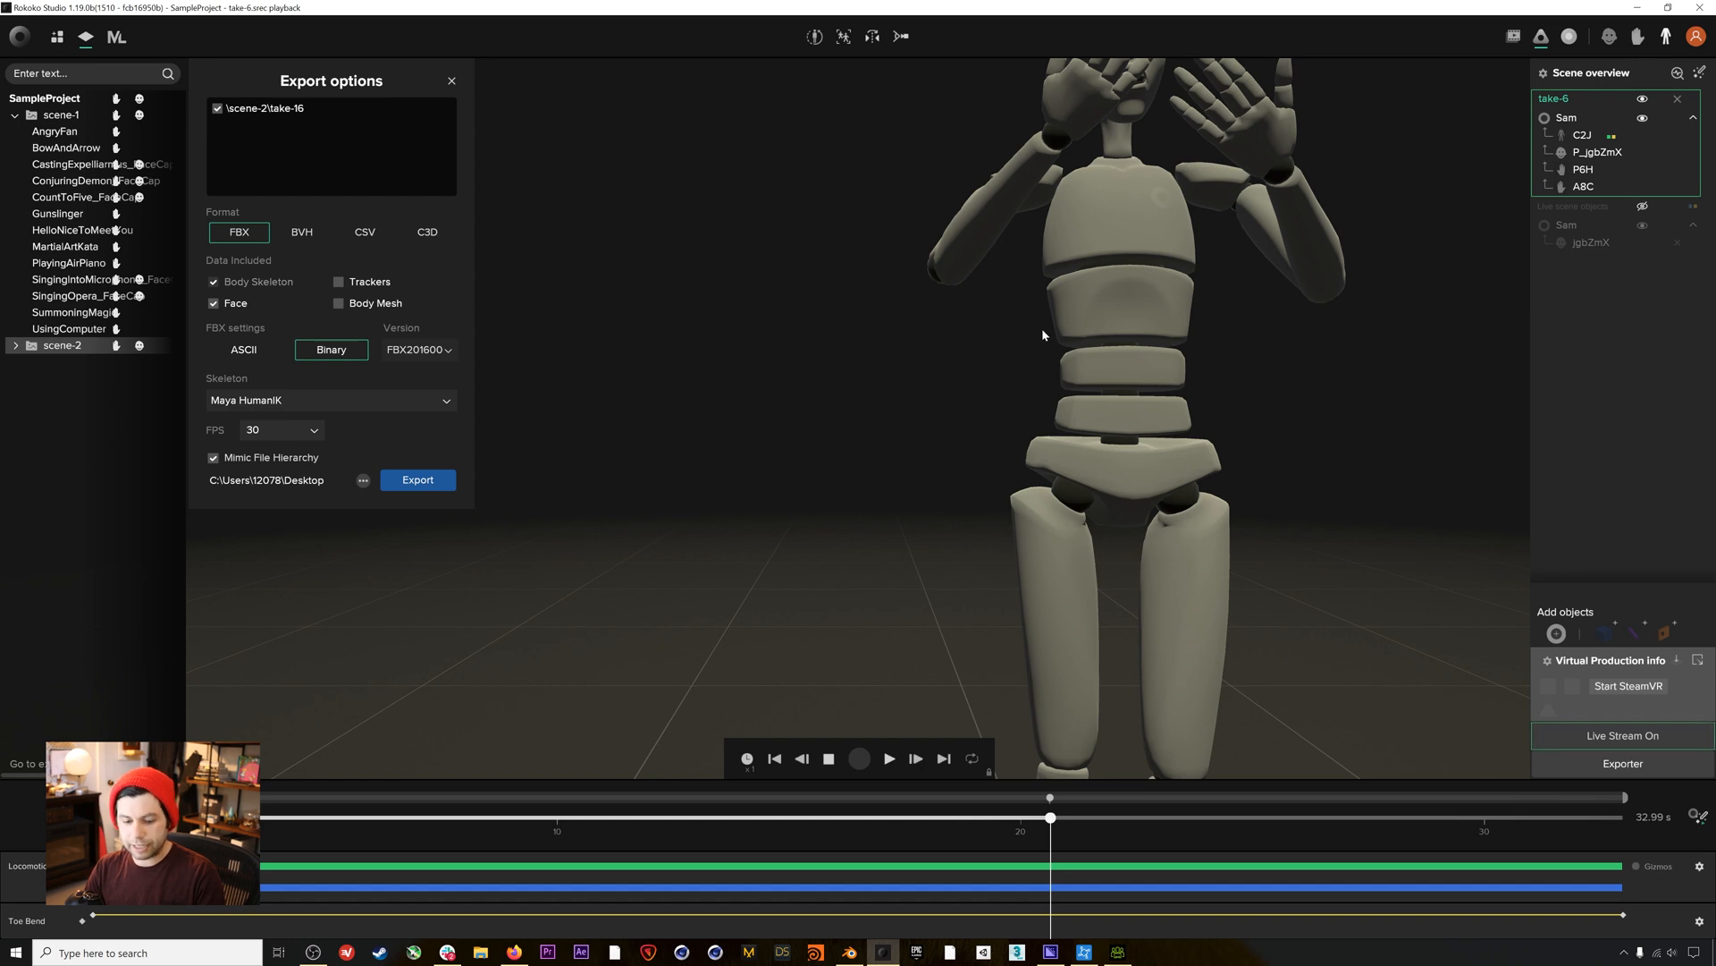
{"action": "mouse_move", "coordinate": [1025, 349]}
{"action": "middle_mouse_down"}
{"action": "mouse_move", "coordinate": [1008, 401]}
{"action": "mouse_move", "coordinate": [1008, 373]}
{"action": "middle_mouse_up"}
{"action": "scroll", "coordinate": [1007, 373], "scroll_direction": "up", "scroll_amount": 3}
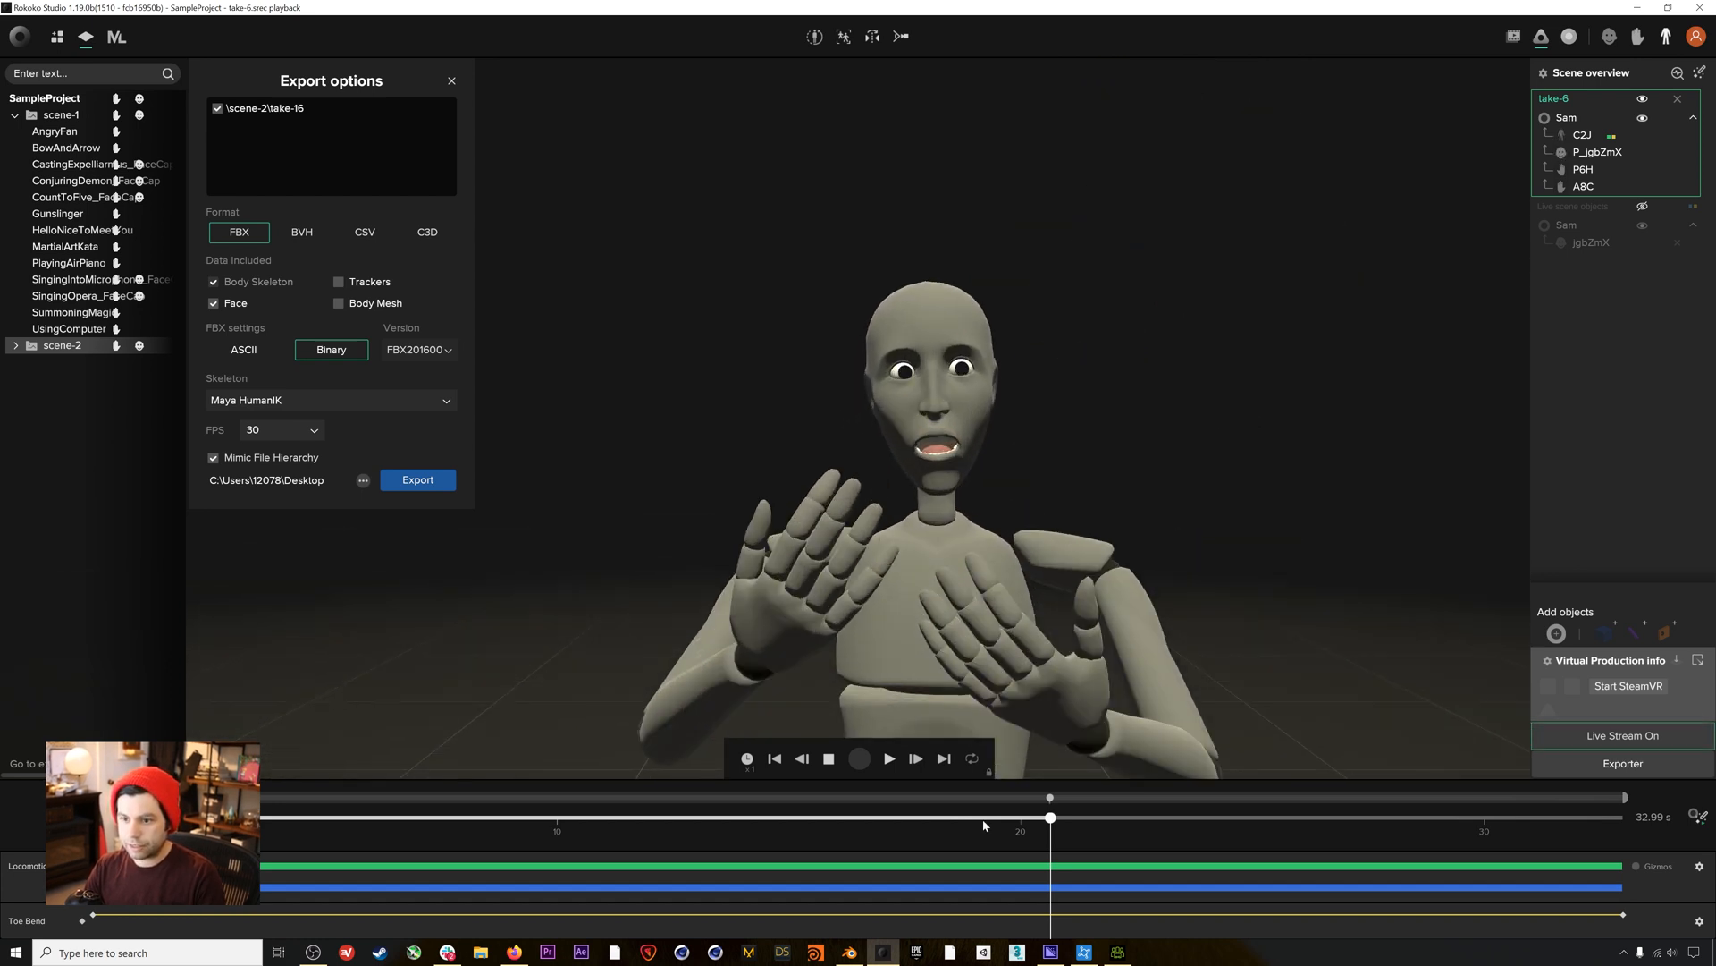
{"action": "mouse_move", "coordinate": [1051, 819]}
{"action": "left_mouse_down"}
{"action": "mouse_move", "coordinate": [1023, 821]}
{"action": "mouse_move", "coordinate": [1075, 827]}
{"action": "mouse_move", "coordinate": [1056, 823]}
{"action": "left_mouse_up"}
{"action": "scroll", "coordinate": [932, 598], "scroll_direction": "down", "scroll_amount": 4}
{"action": "middle_click_drag", "start_coordinate": [900, 597], "coordinate": [897, 564]}
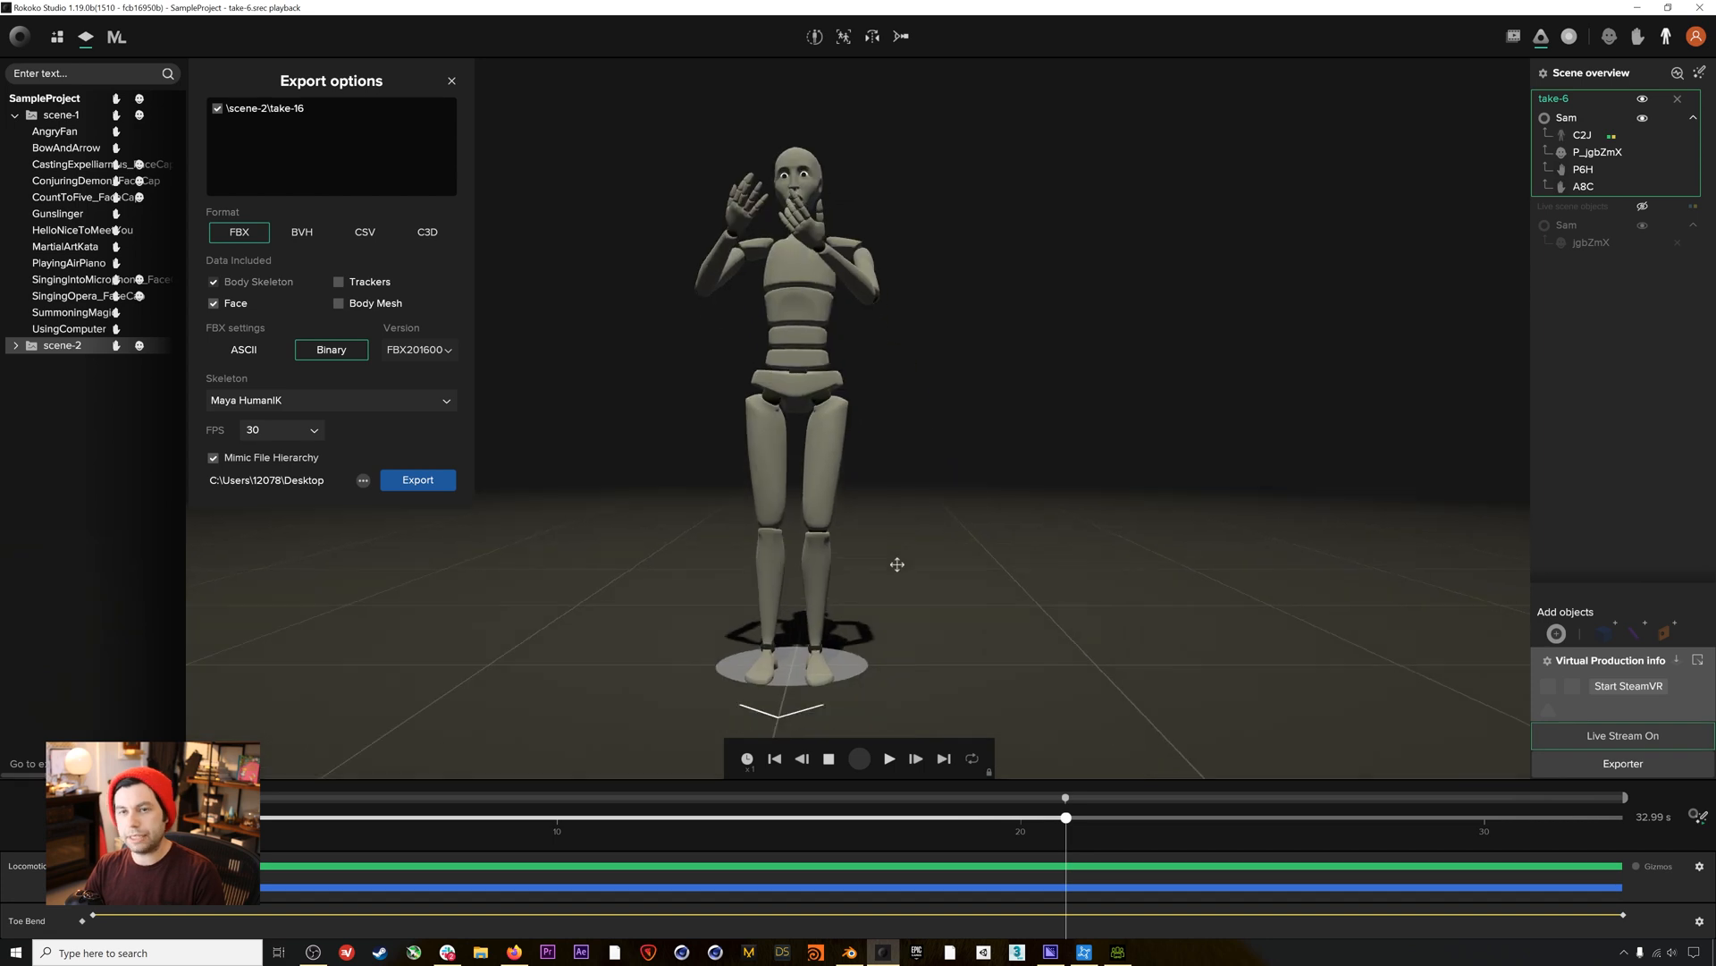
{"action": "middle_click_drag", "start_coordinate": [783, 390], "coordinate": [836, 452]}
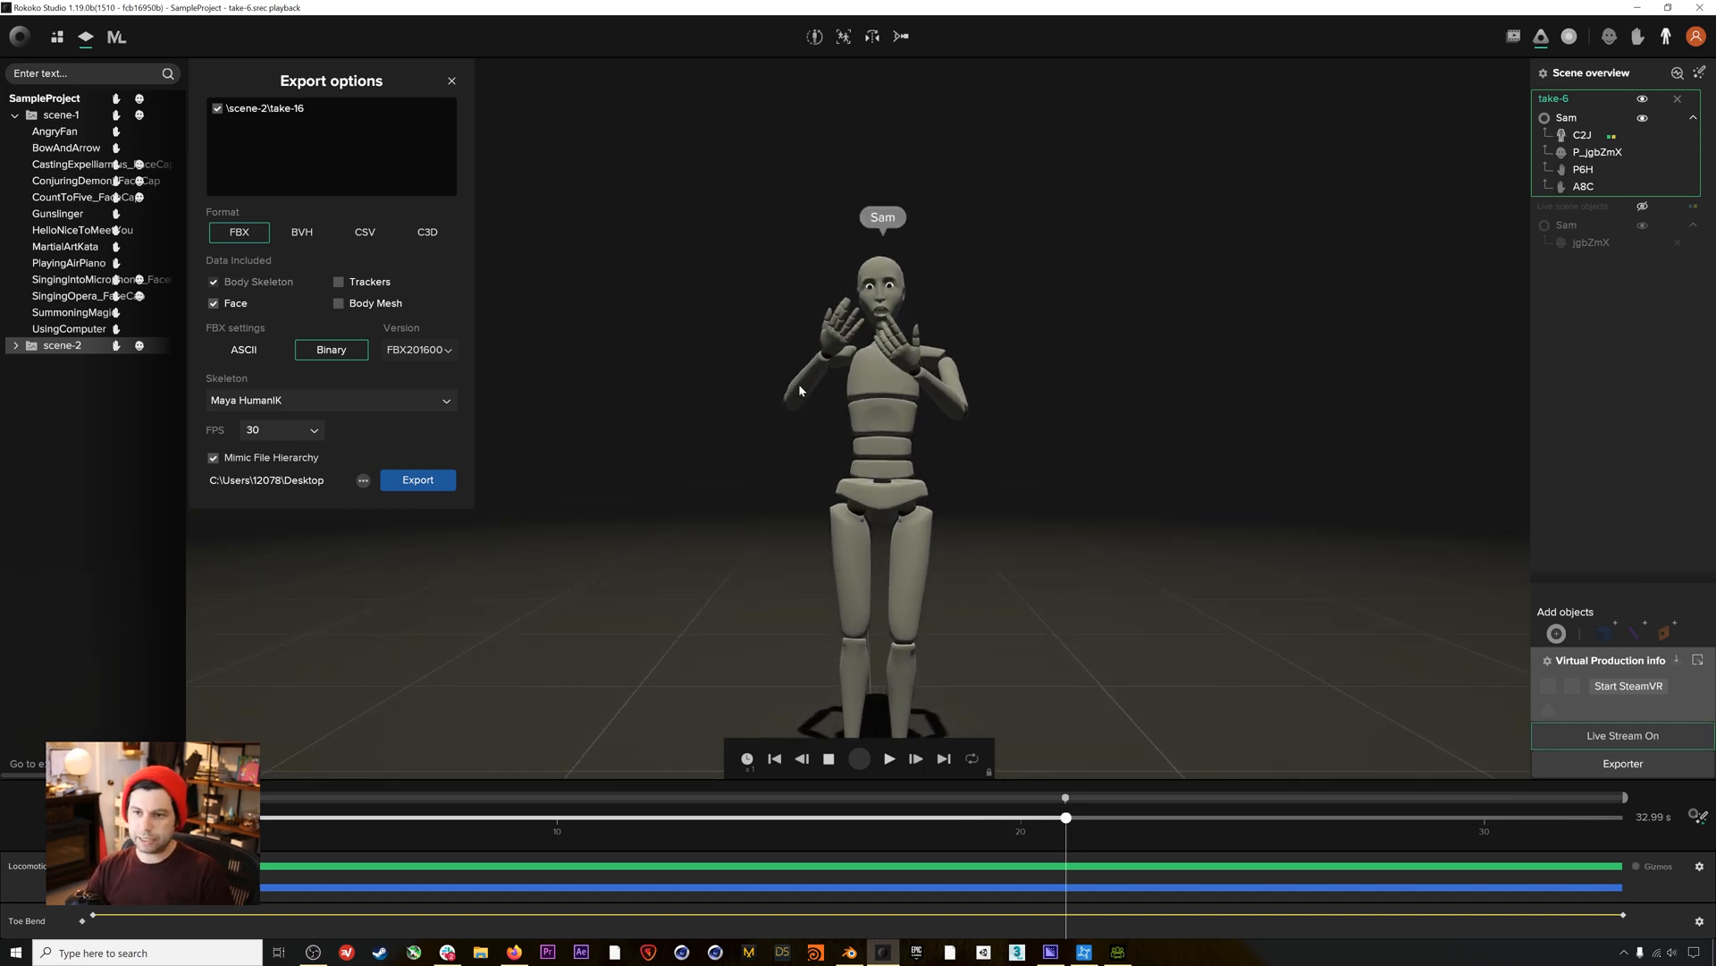
Switch to Blender and delete the default cube, camera and light from the scene.
{"action": "left_click", "coordinate": [849, 951]}
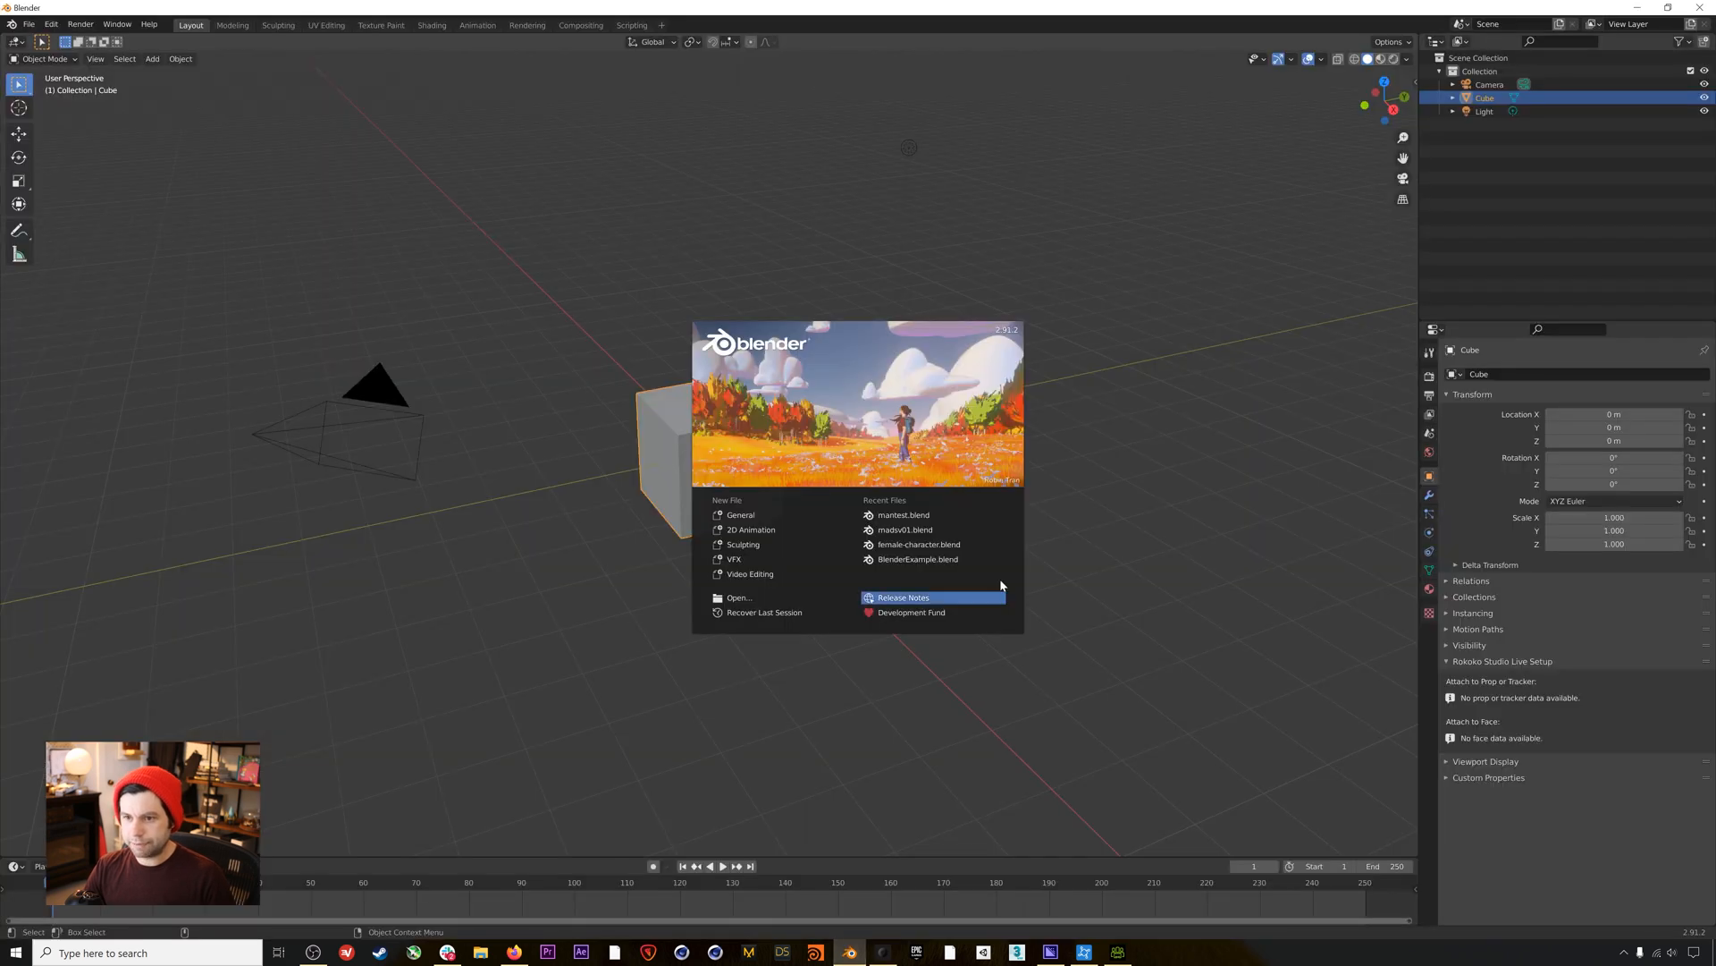
{"action": "left_click", "coordinate": [1135, 368]}
{"action": "key", "text": "a"}
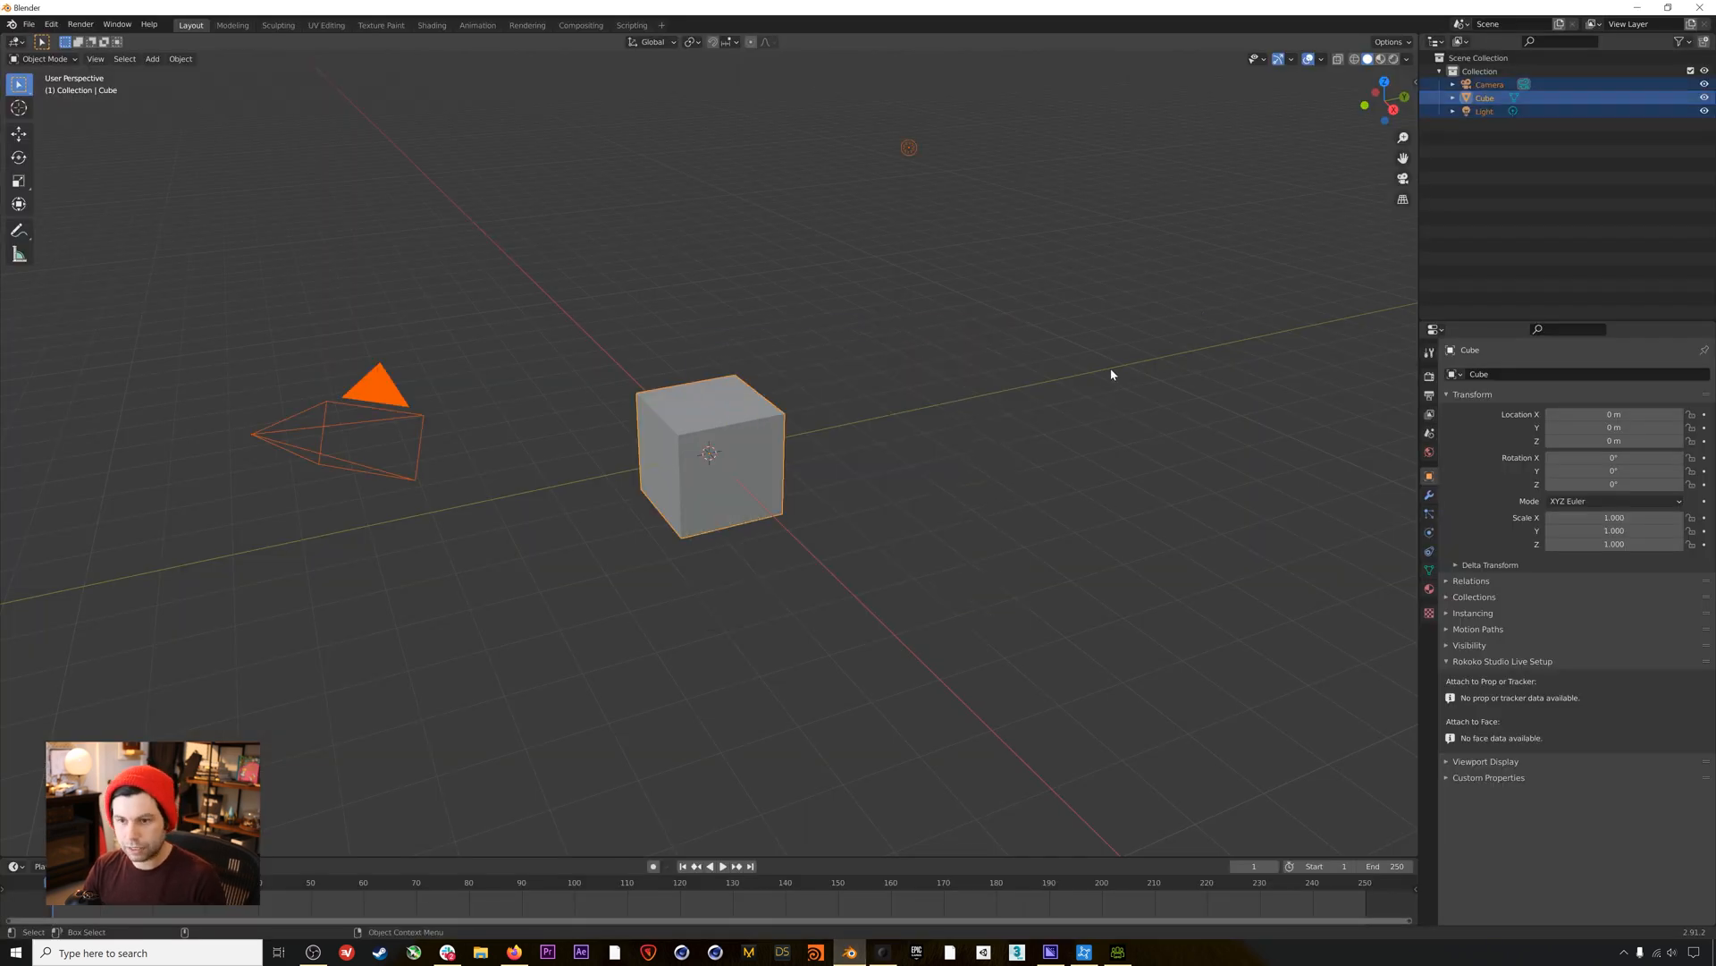
{"action": "key", "text": "Delete"}
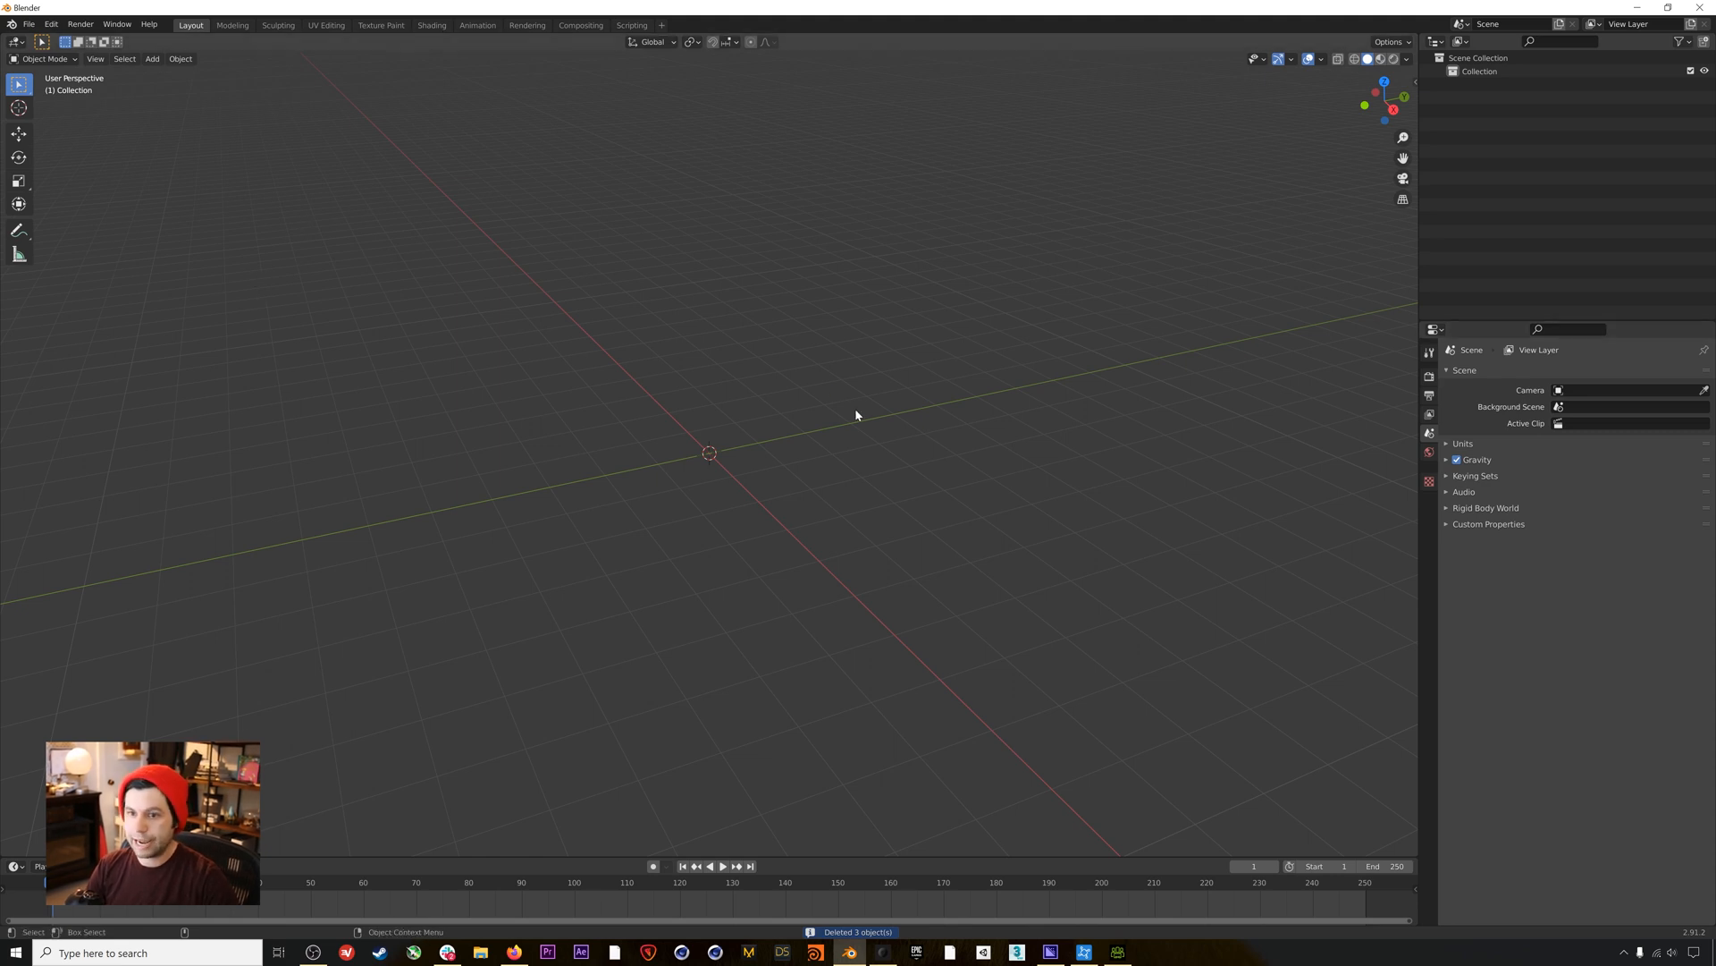
Save the empty scene as cc3animationhour_01.blend in the 210327_CC3AnimationHour folder.
{"action": "key", "text": "ctrl+s"}
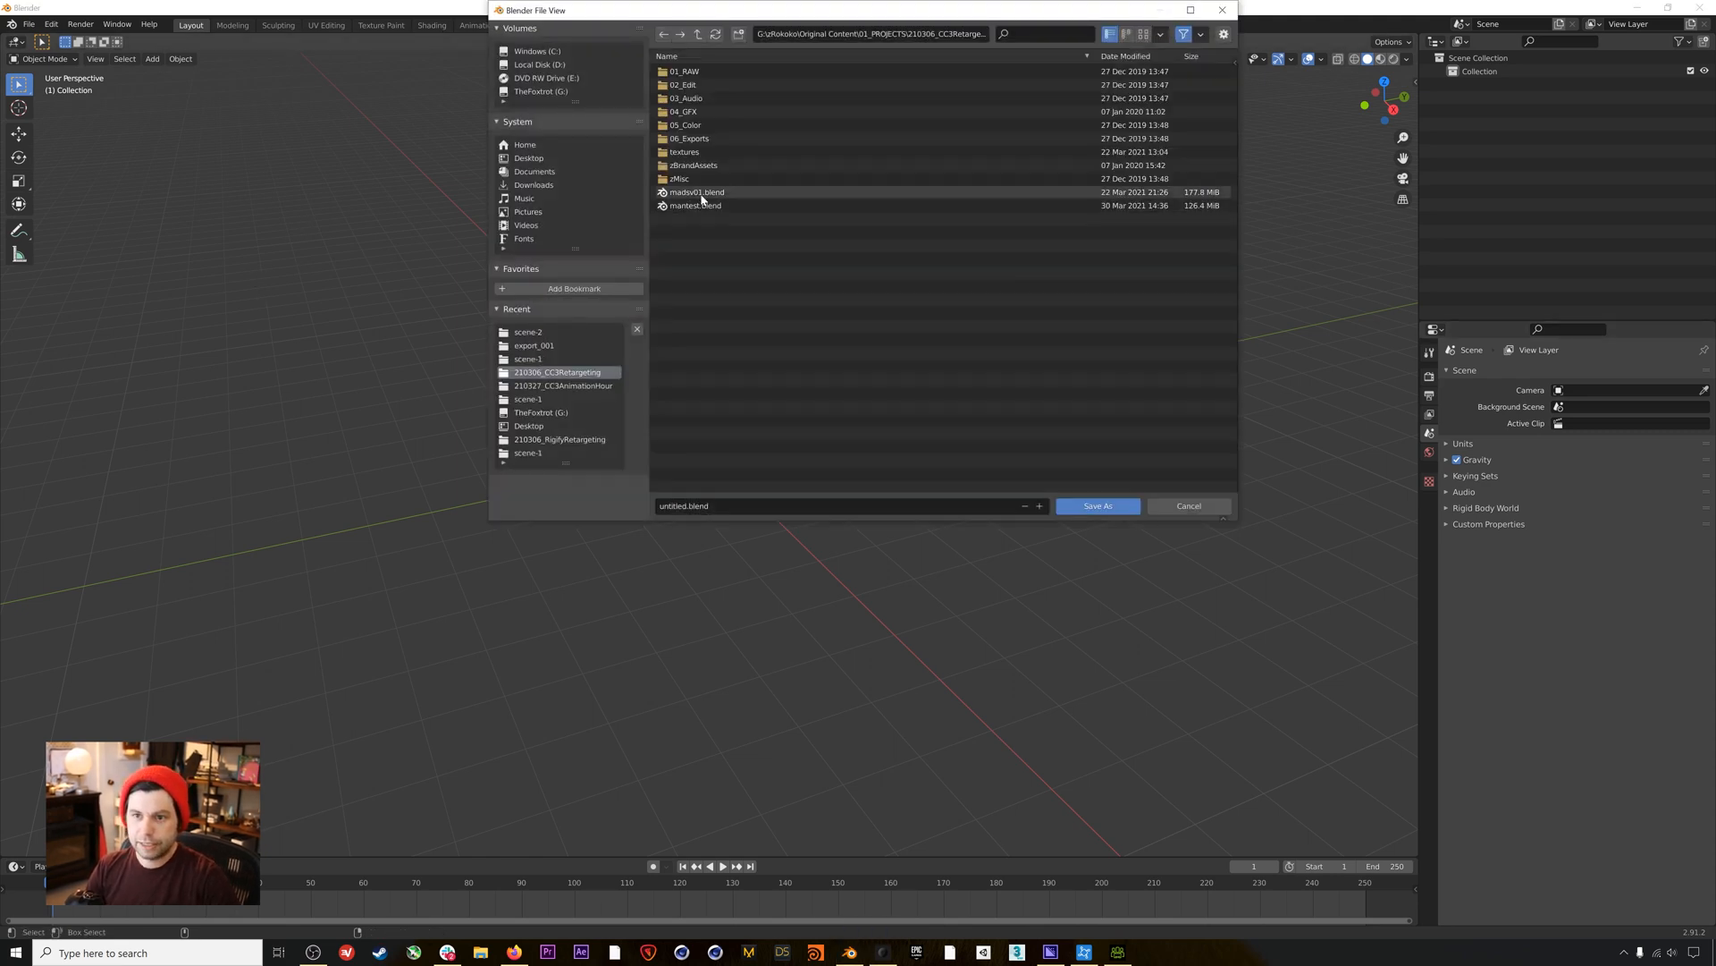
{"action": "left_click", "coordinate": [698, 34]}
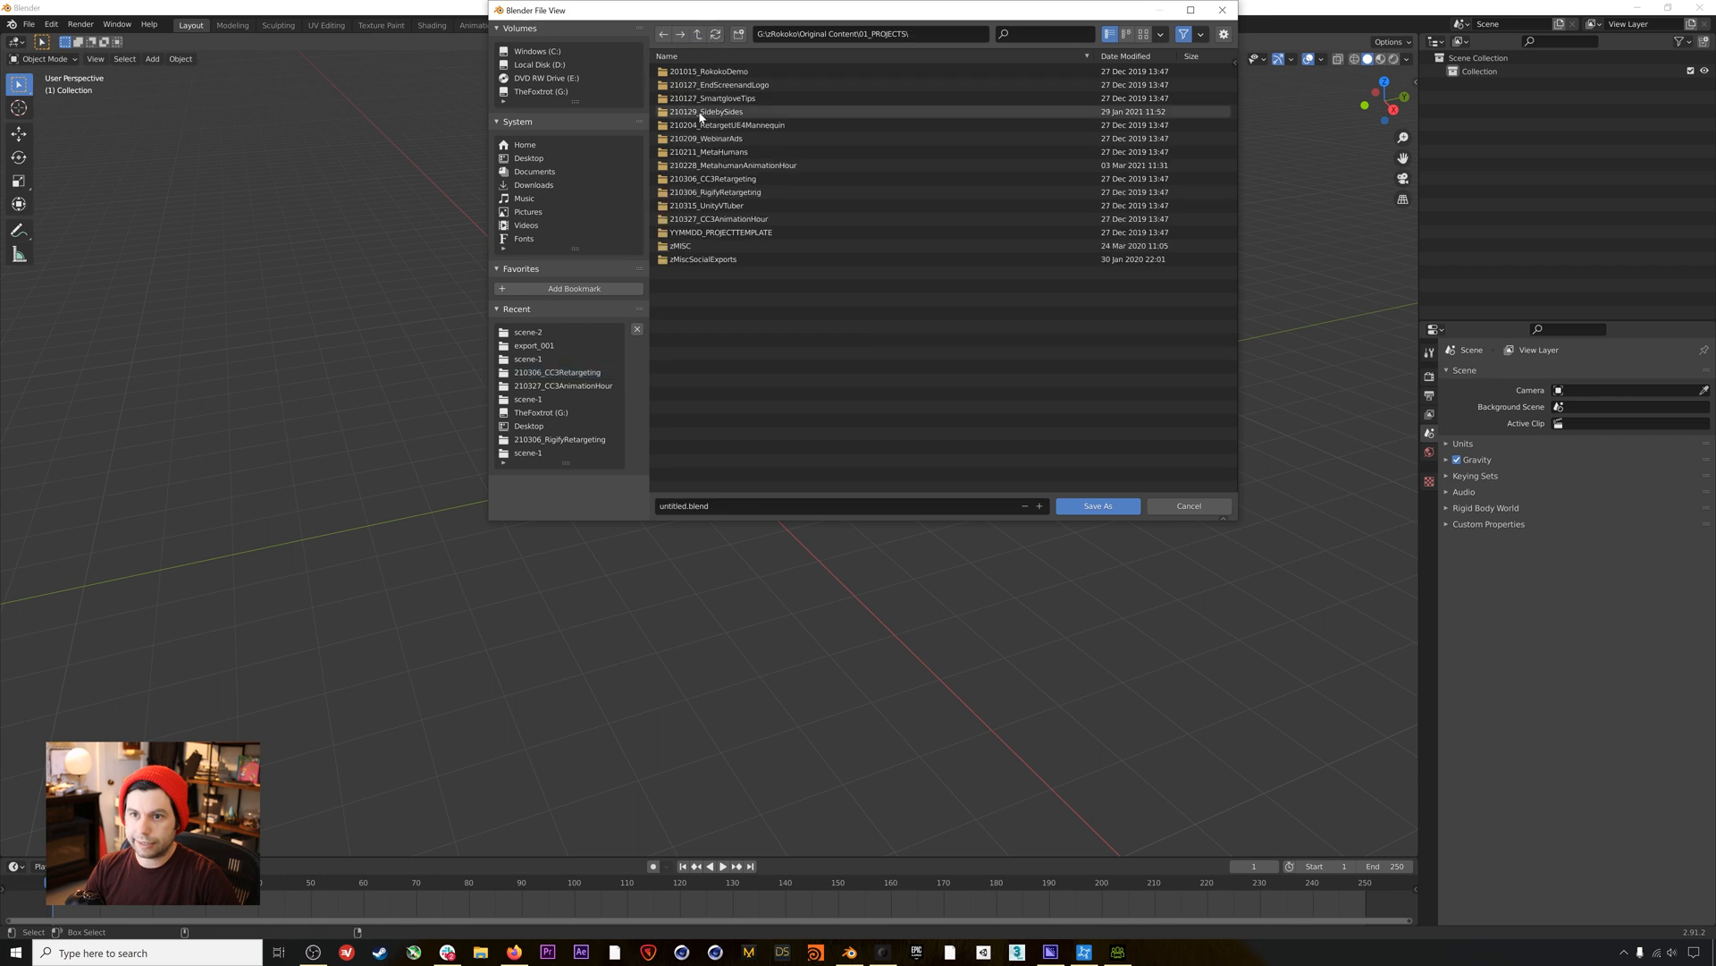
{"action": "left_click", "coordinate": [723, 220]}
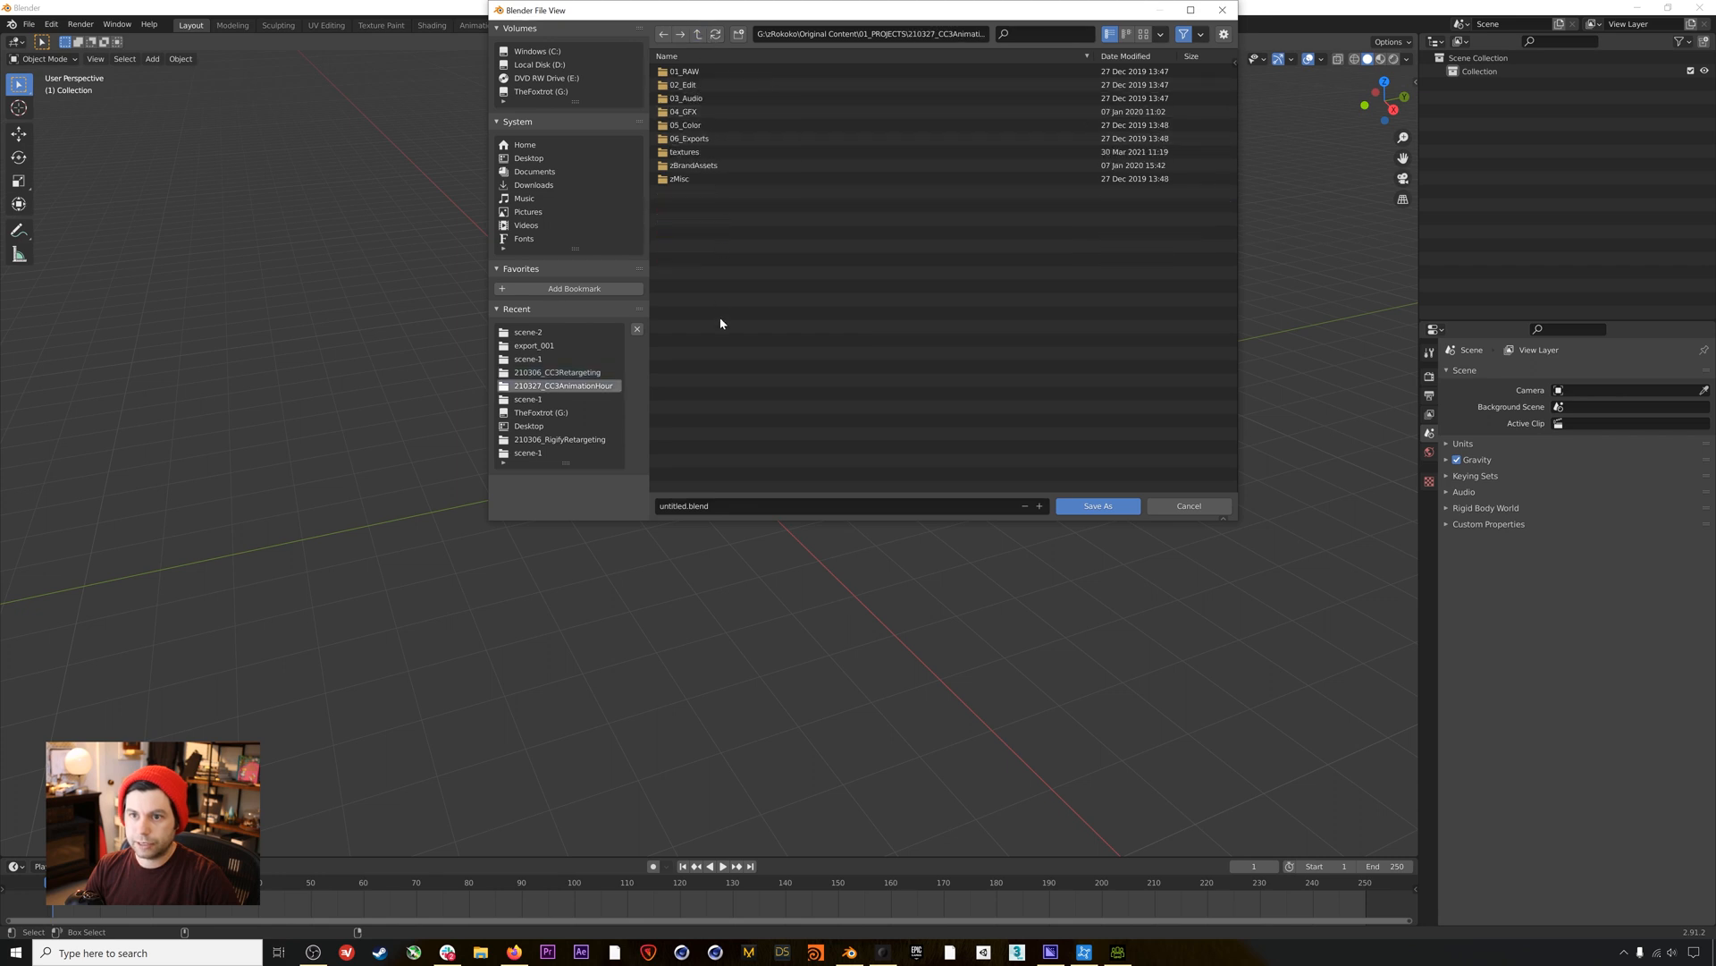
{"action": "left_click", "coordinate": [715, 506]}
{"action": "type", "text": "cc3animationhour_01"}
{"action": "key", "text": "Return"}
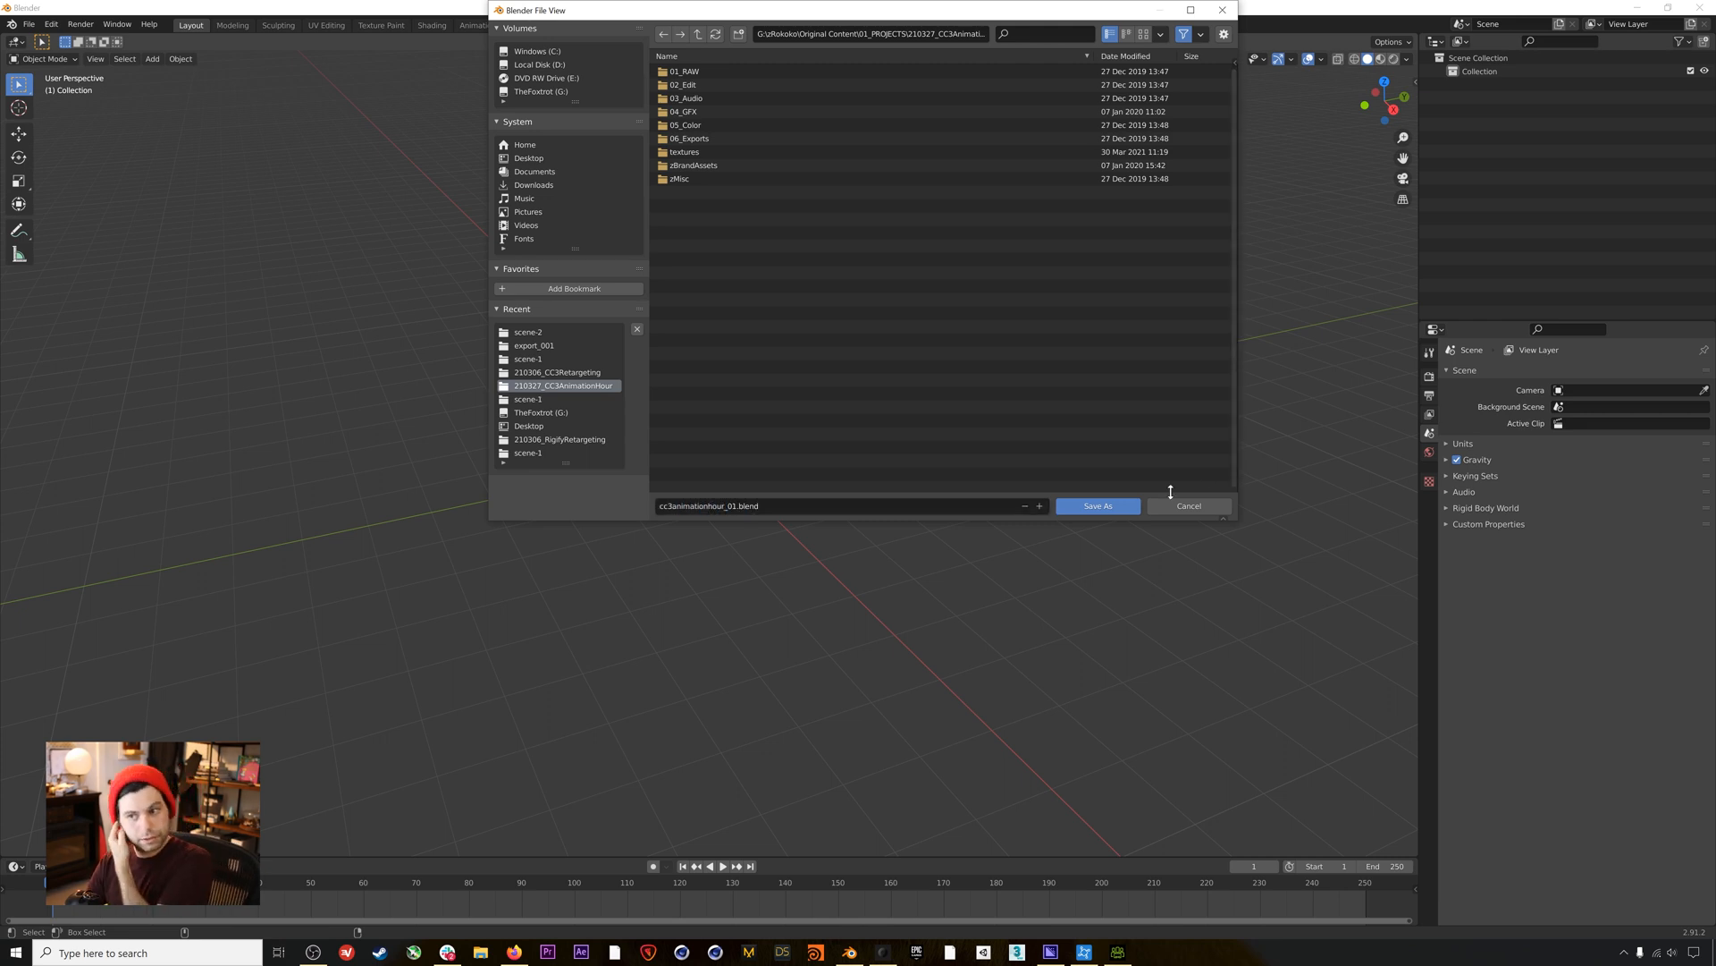
{"action": "left_click", "coordinate": [1130, 506]}
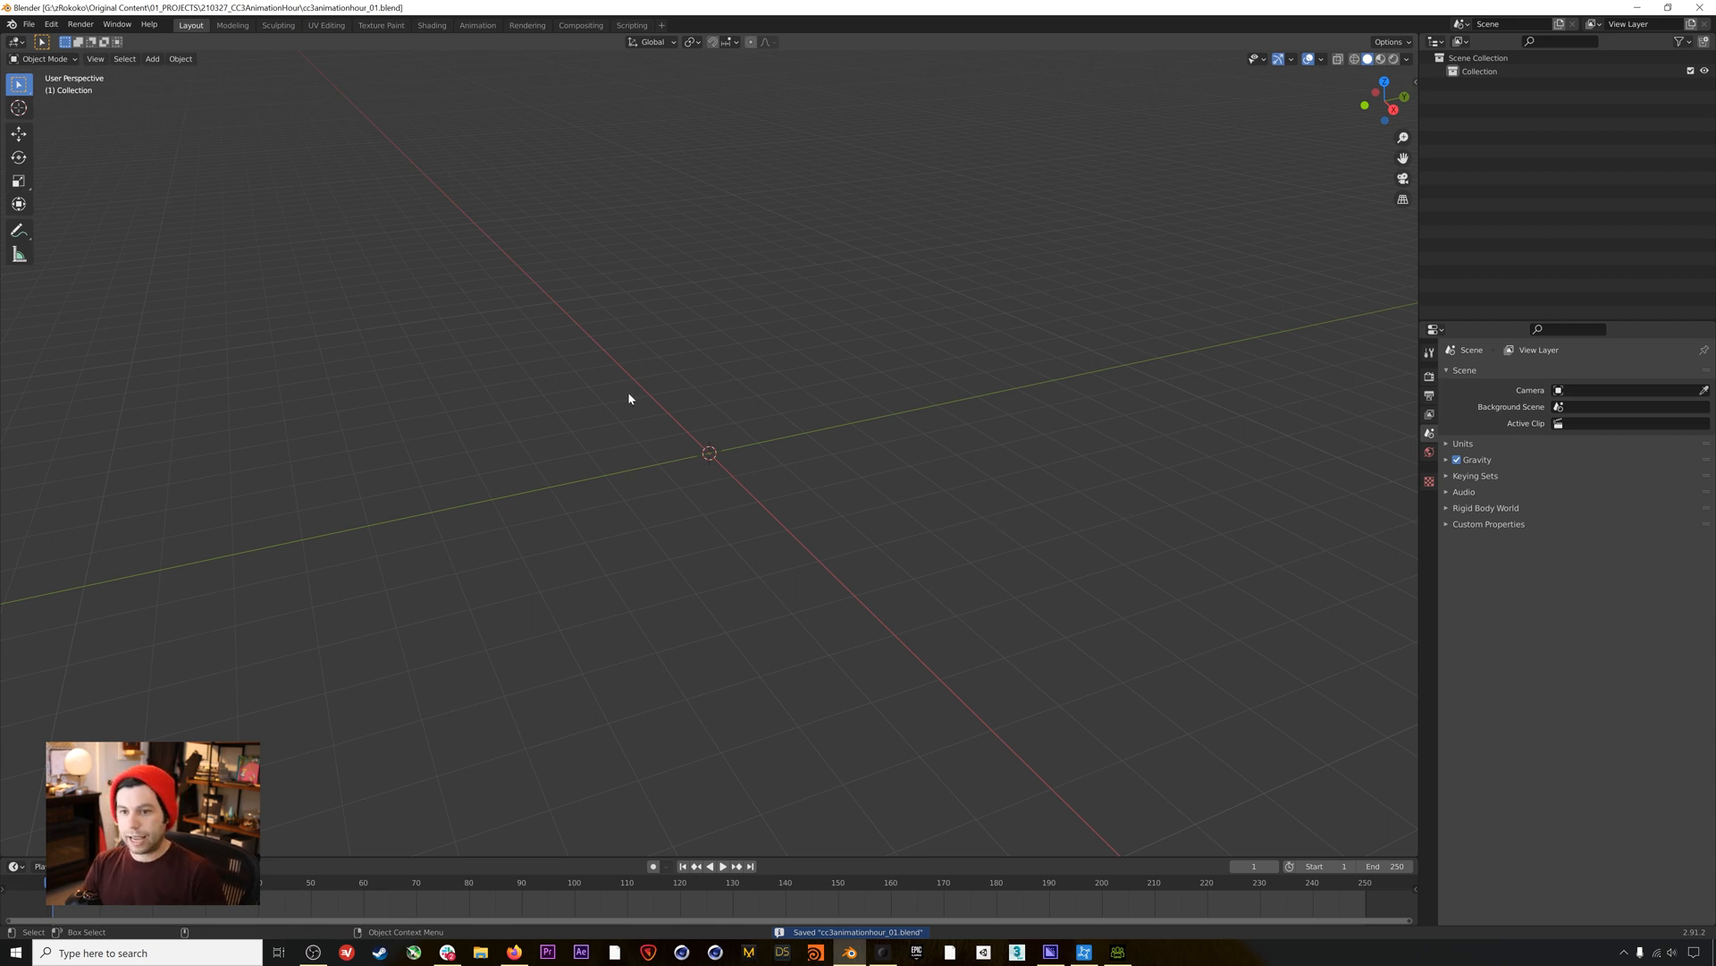
Import cc3test_01.Fbx from the project folder with Automatic Bone Orientation enabled in the armature options.
{"action": "left_click", "coordinate": [29, 25]}
{"action": "mouse_move", "coordinate": [65, 208]}
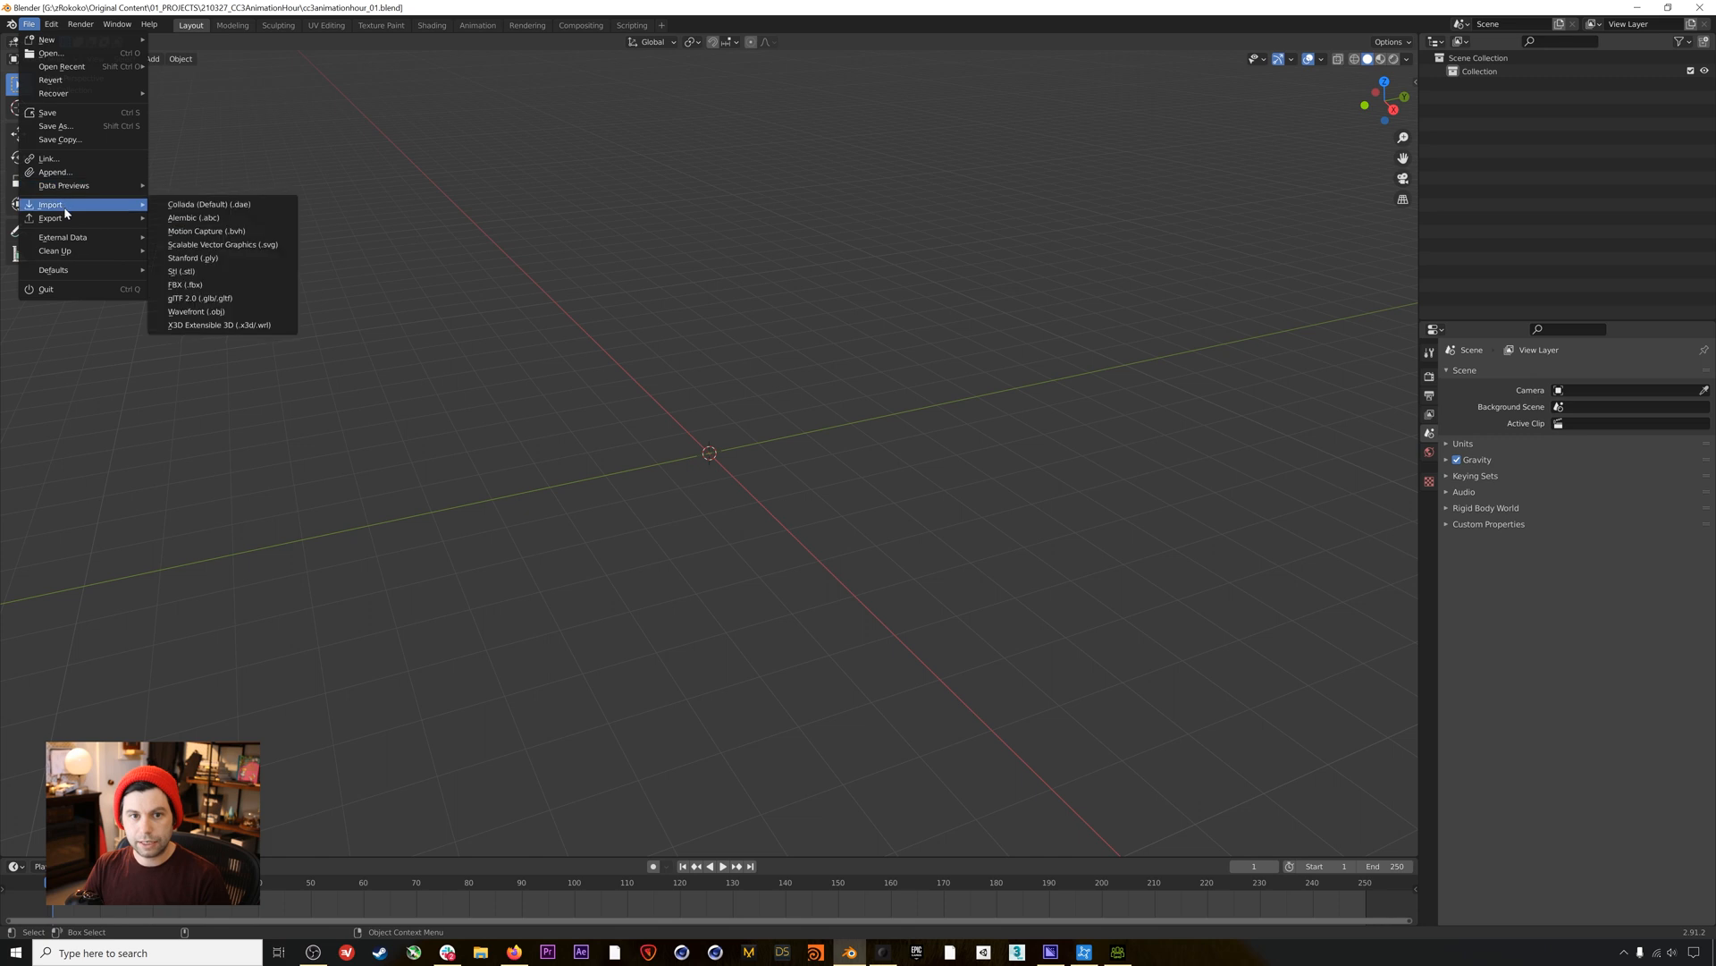
{"action": "left_click", "coordinate": [222, 285]}
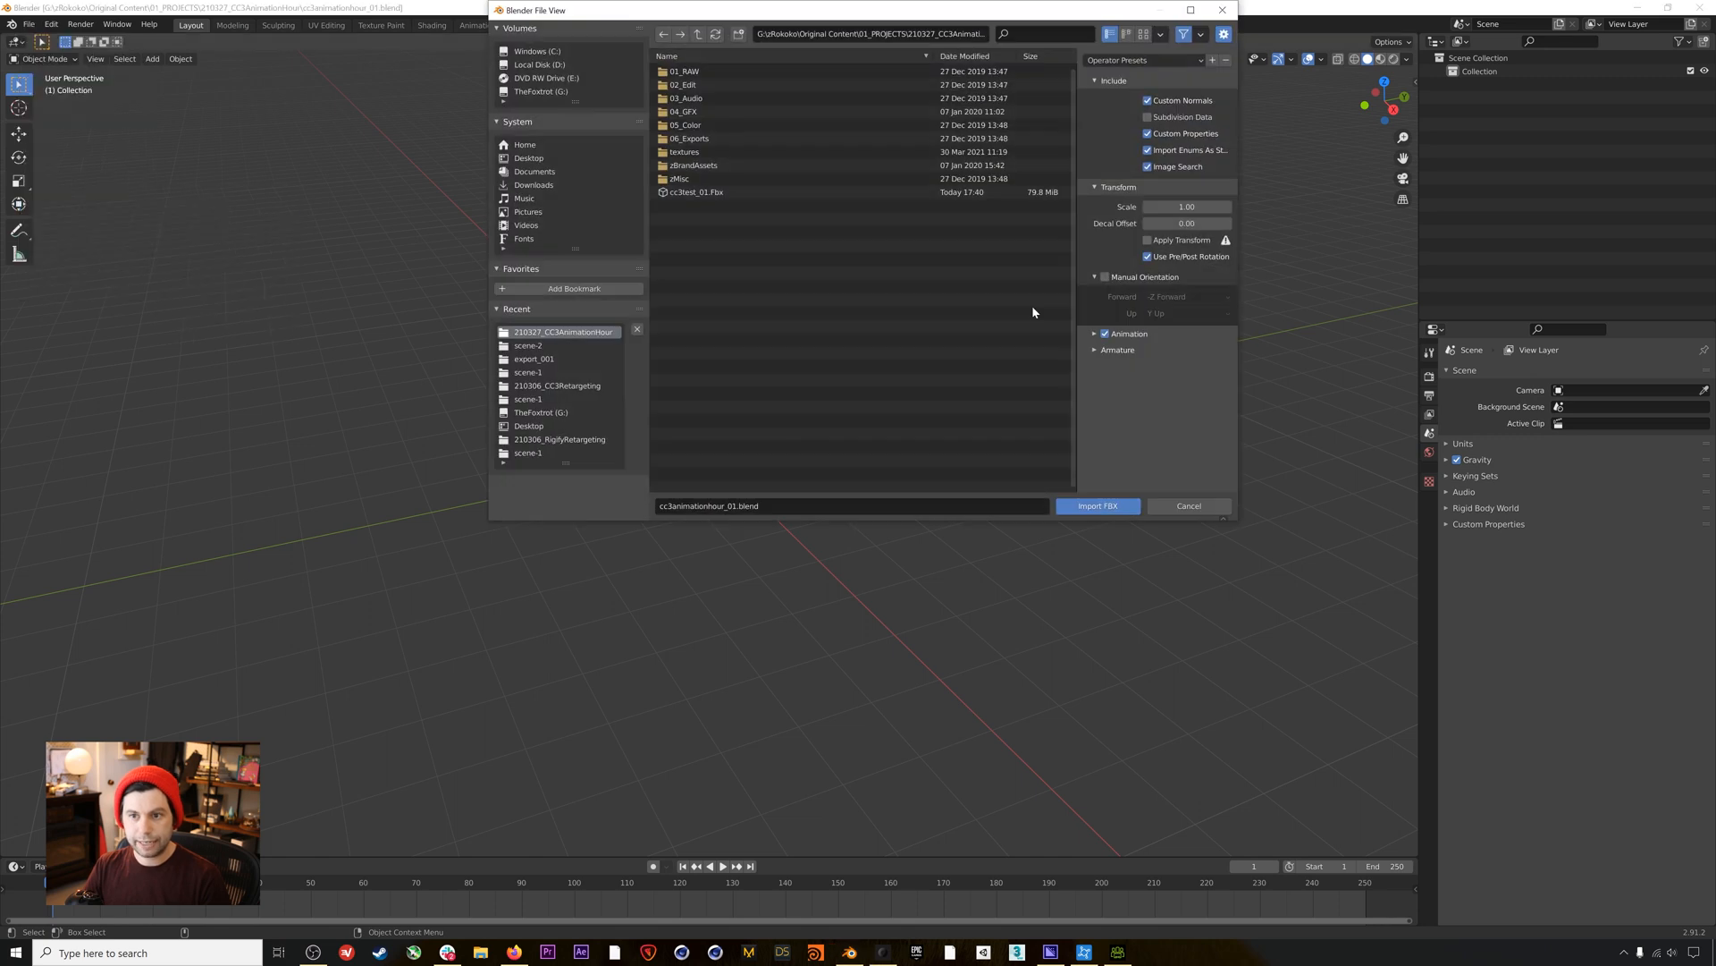
{"action": "left_click", "coordinate": [702, 192]}
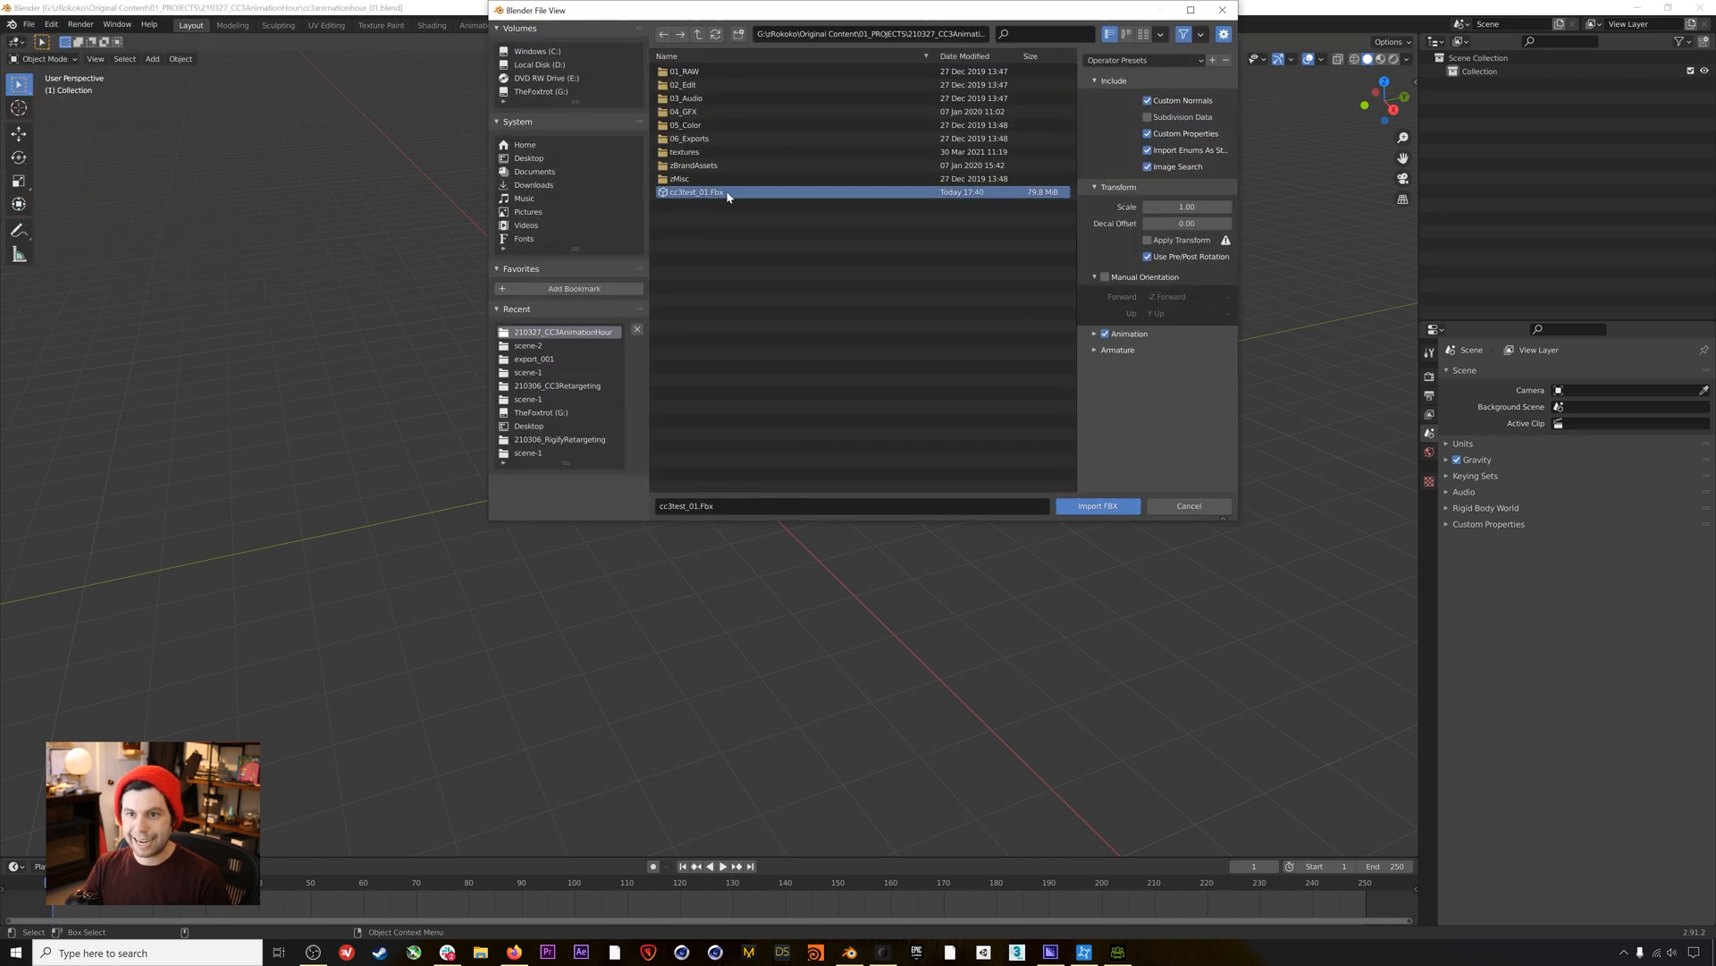
{"action": "left_click", "coordinate": [1094, 353]}
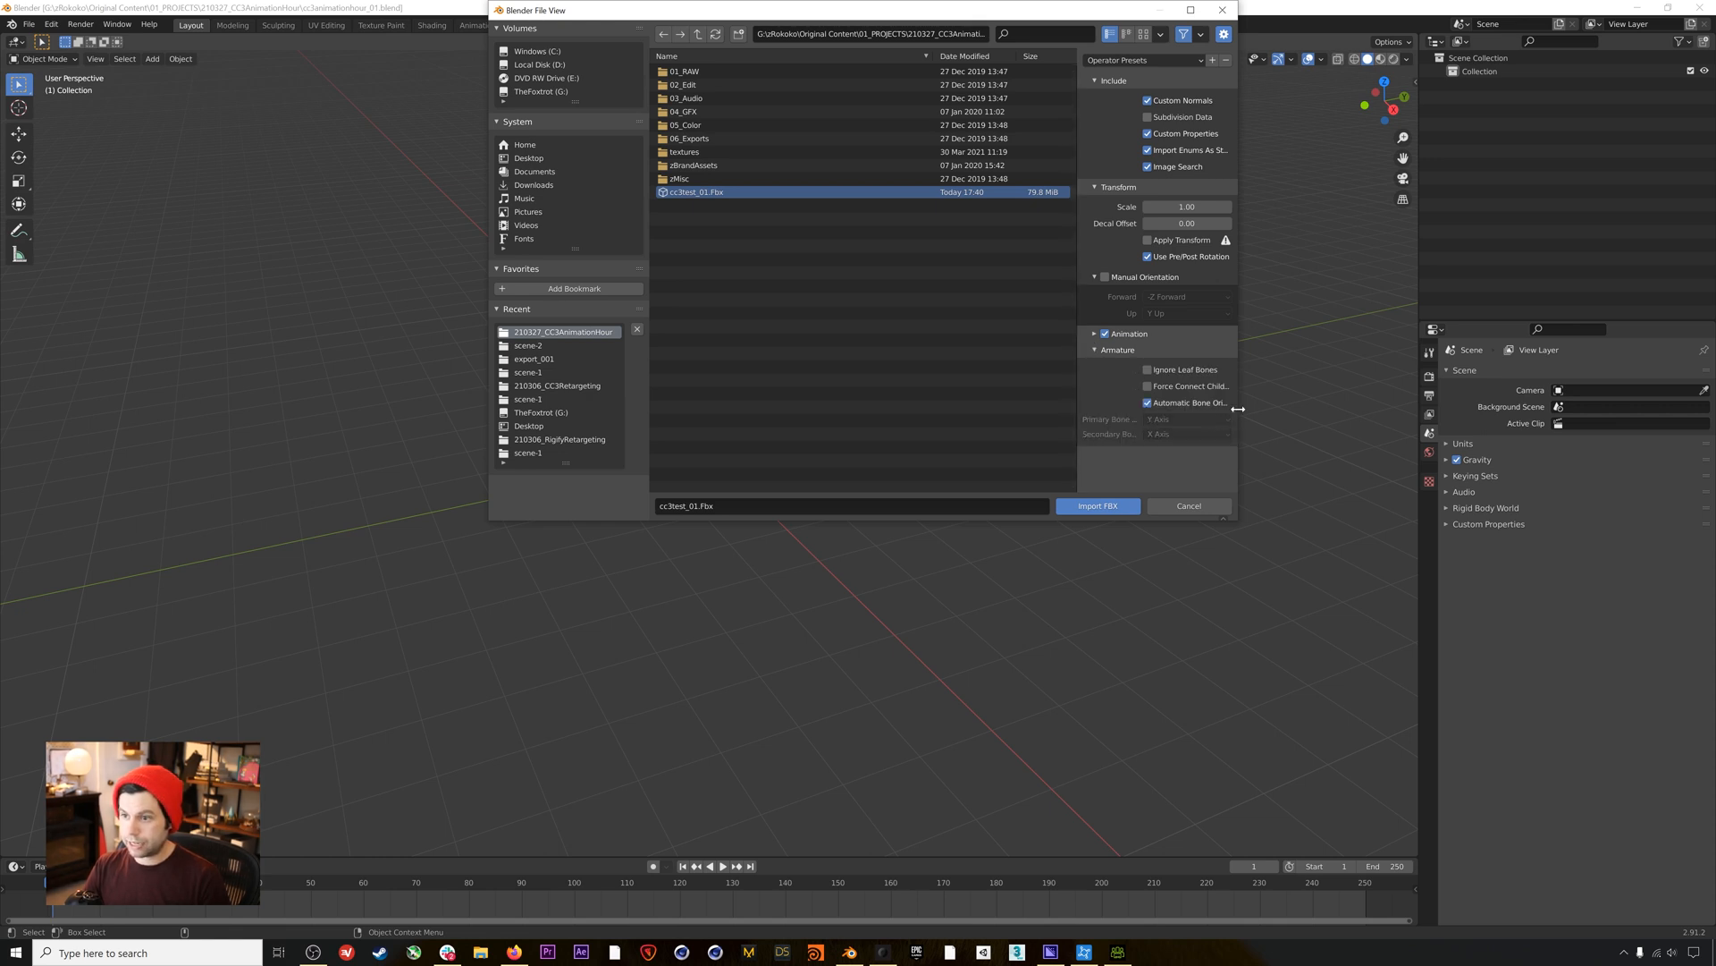
{"action": "left_click_drag", "start_coordinate": [1238, 409], "coordinate": [1324, 410]}
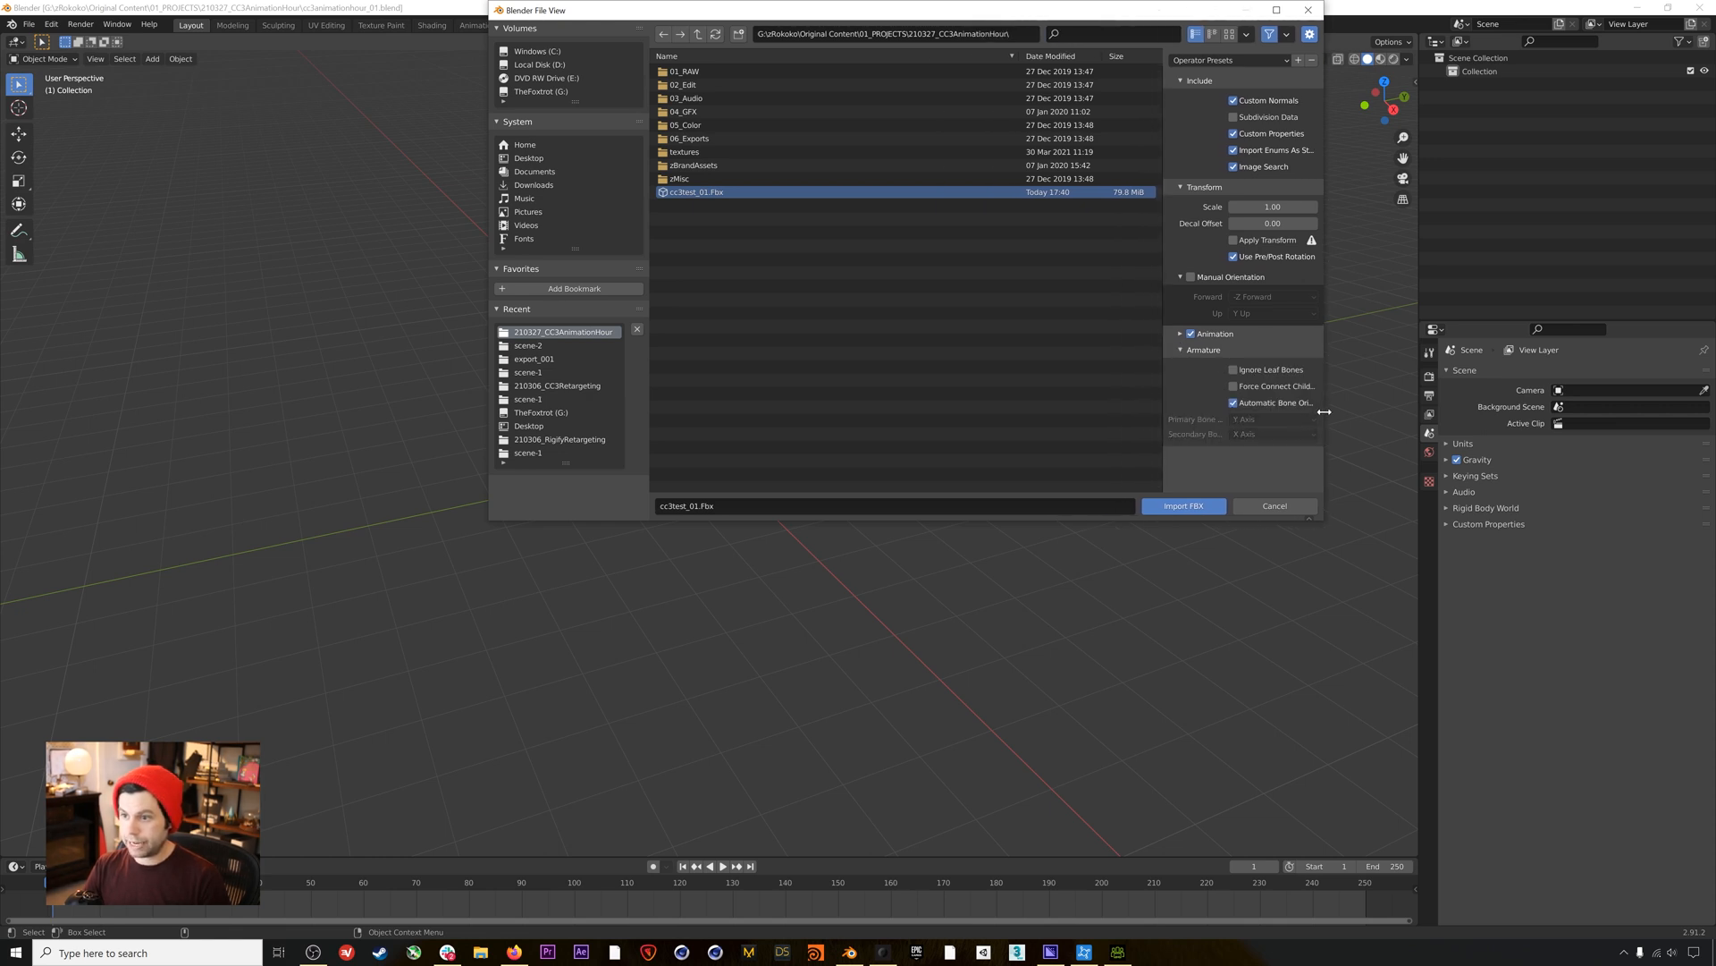
{"action": "left_click", "coordinate": [1235, 403]}
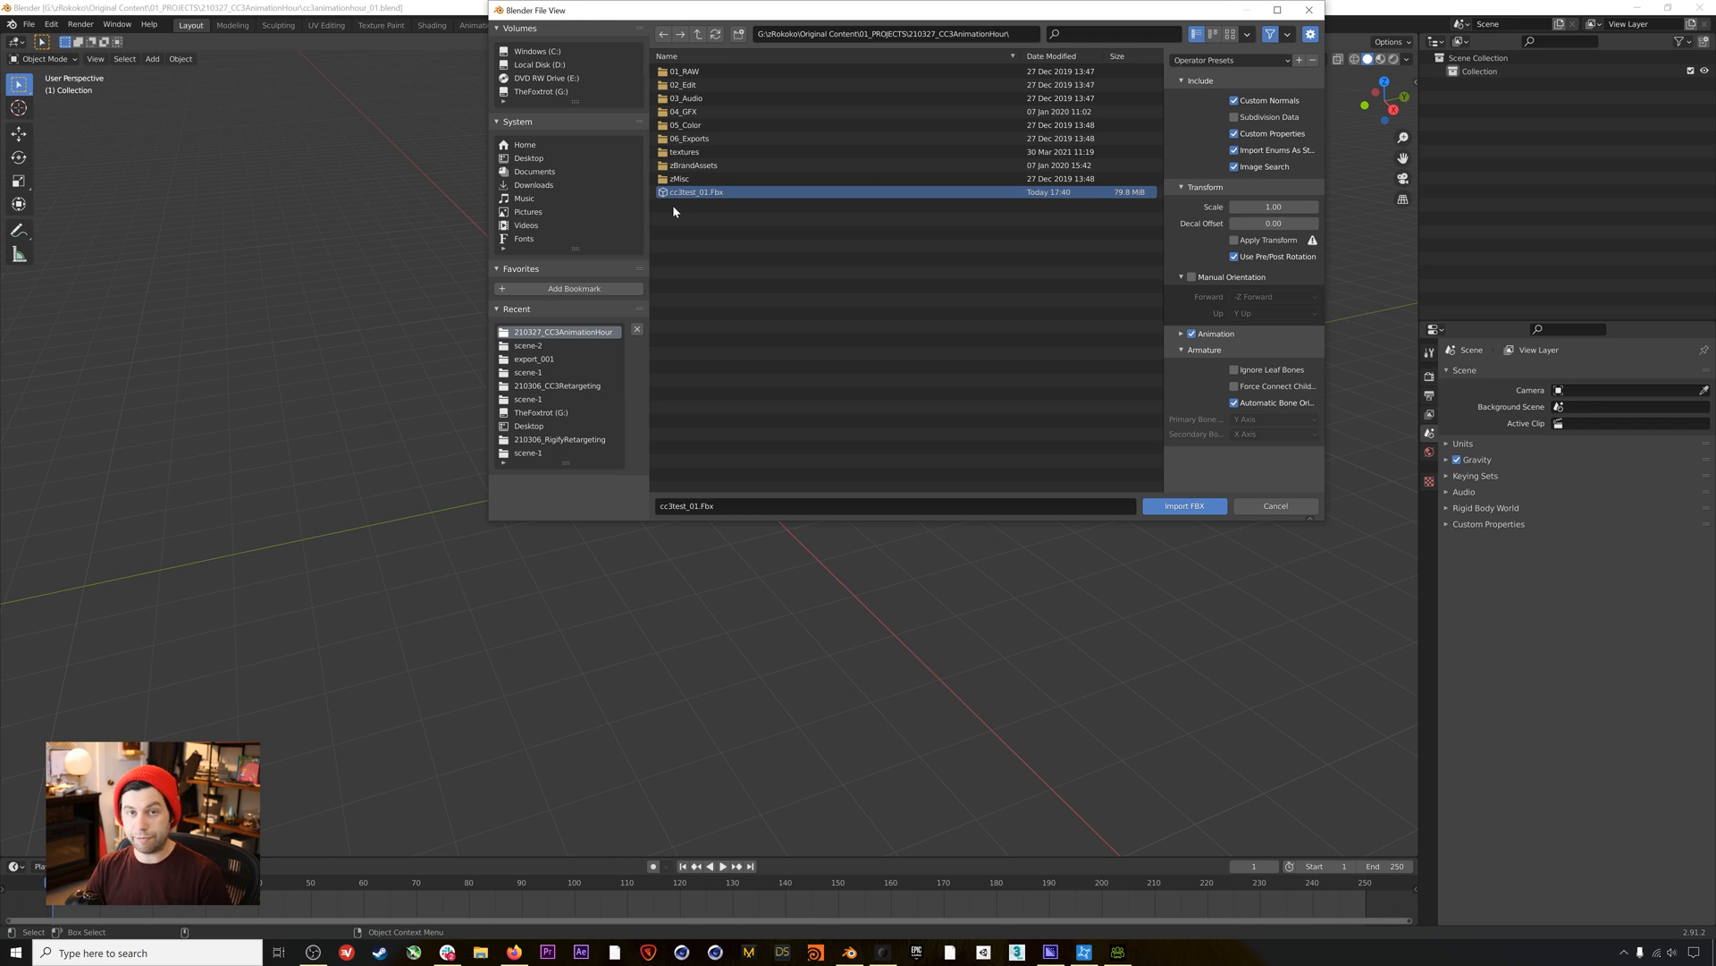
{"action": "left_click", "coordinate": [1191, 509]}
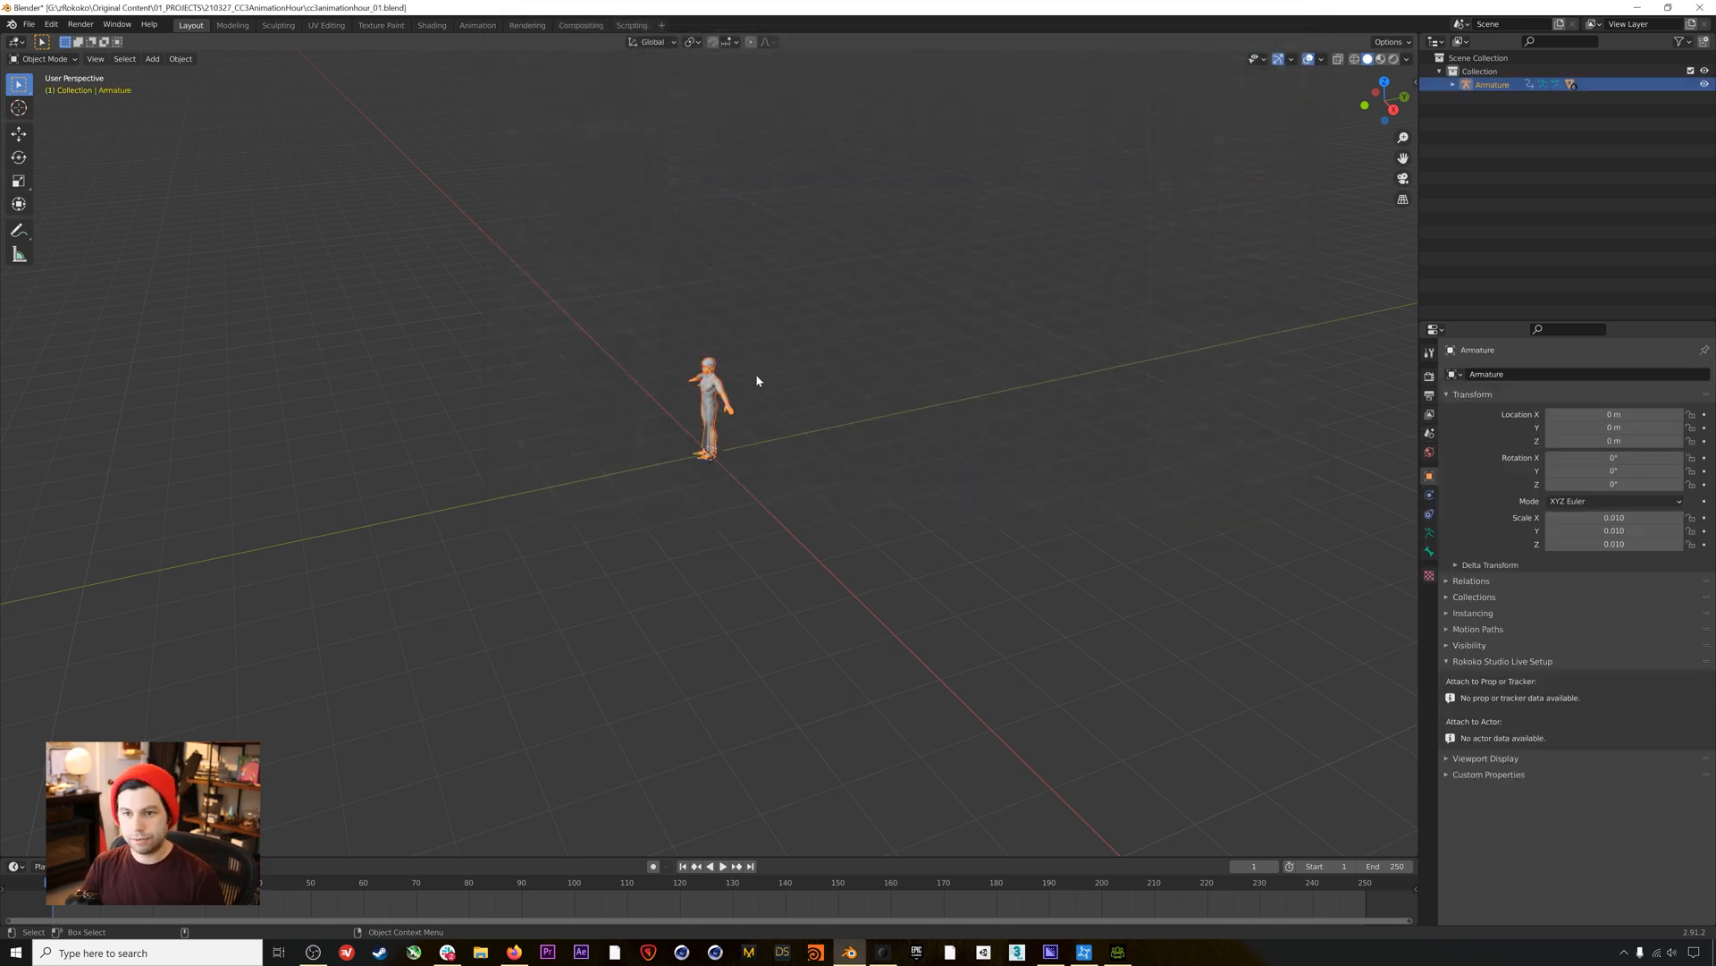
Examine the imported character from the front, from the whole body to the head and shoulders.
{"action": "scroll", "coordinate": [769, 380], "scroll_direction": "up", "scroll_amount": 4}
{"action": "left_click_drag", "start_coordinate": [736, 253], "coordinate": [807, 186], "text": "alt"}
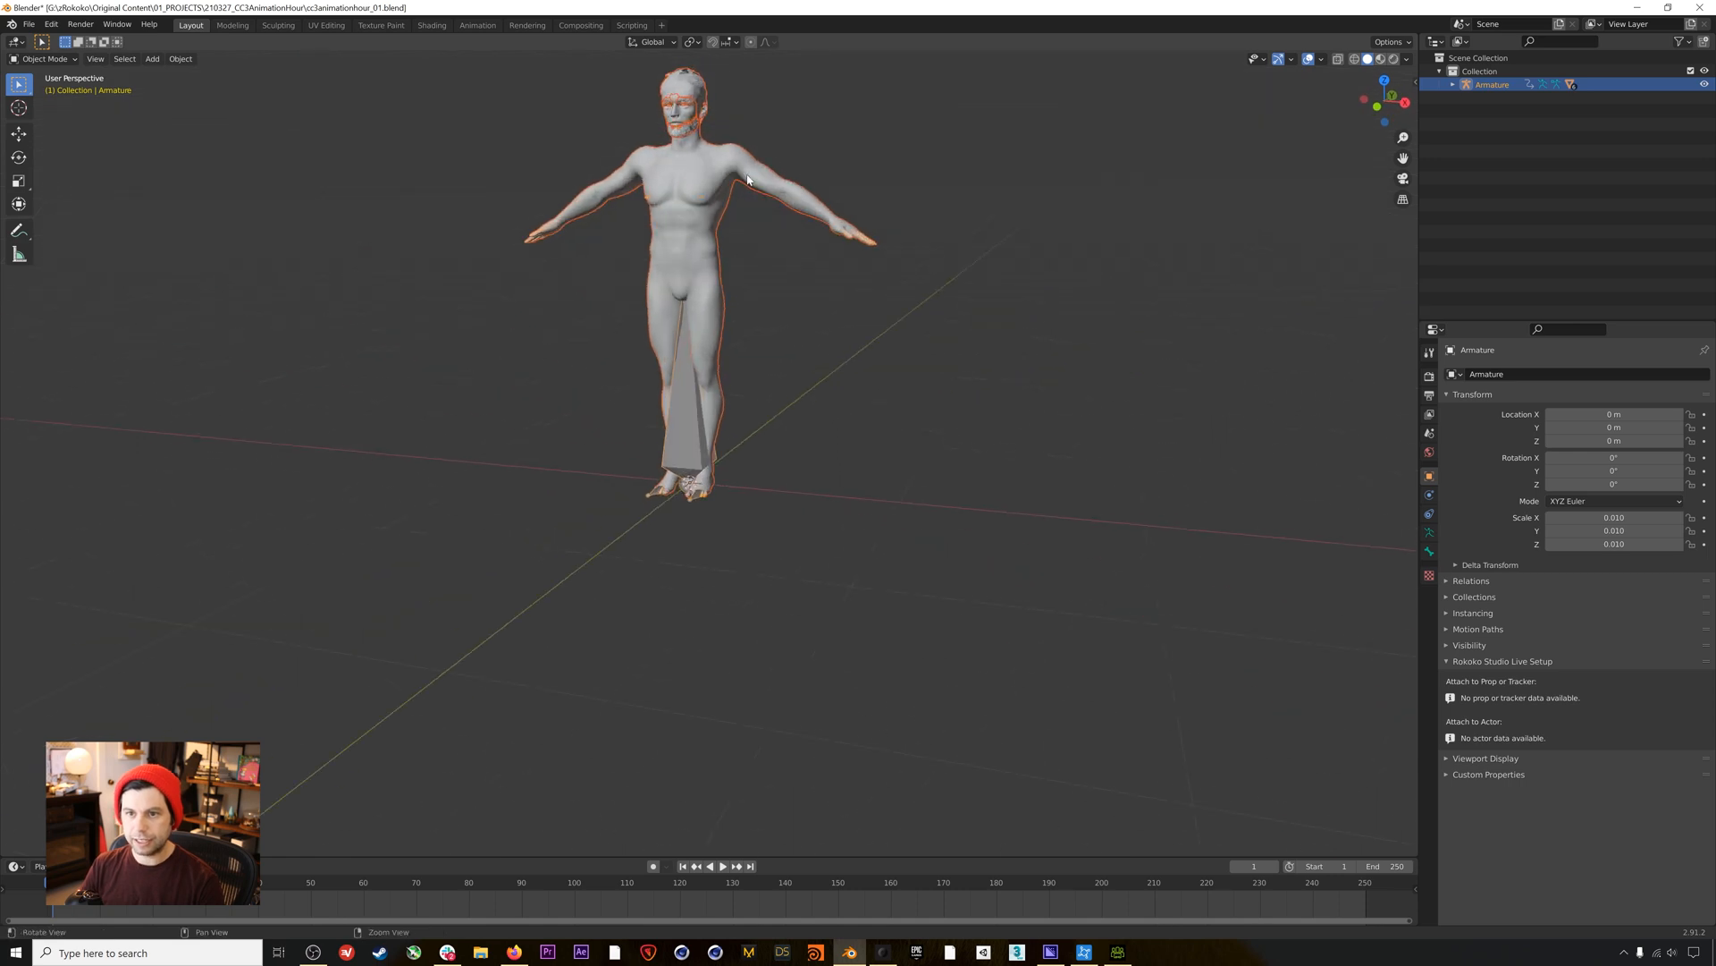
{"action": "middle_click_drag", "start_coordinate": [742, 180], "coordinate": [758, 308], "text": "alt"}
{"action": "left_click_drag", "start_coordinate": [759, 309], "coordinate": [801, 298], "text": "alt"}
{"action": "scroll", "coordinate": [733, 227], "scroll_direction": "up", "scroll_amount": 4}
{"action": "middle_click_drag", "start_coordinate": [721, 143], "coordinate": [727, 399], "text": "alt"}
{"action": "scroll", "coordinate": [724, 406], "scroll_direction": "up", "scroll_amount": 3}
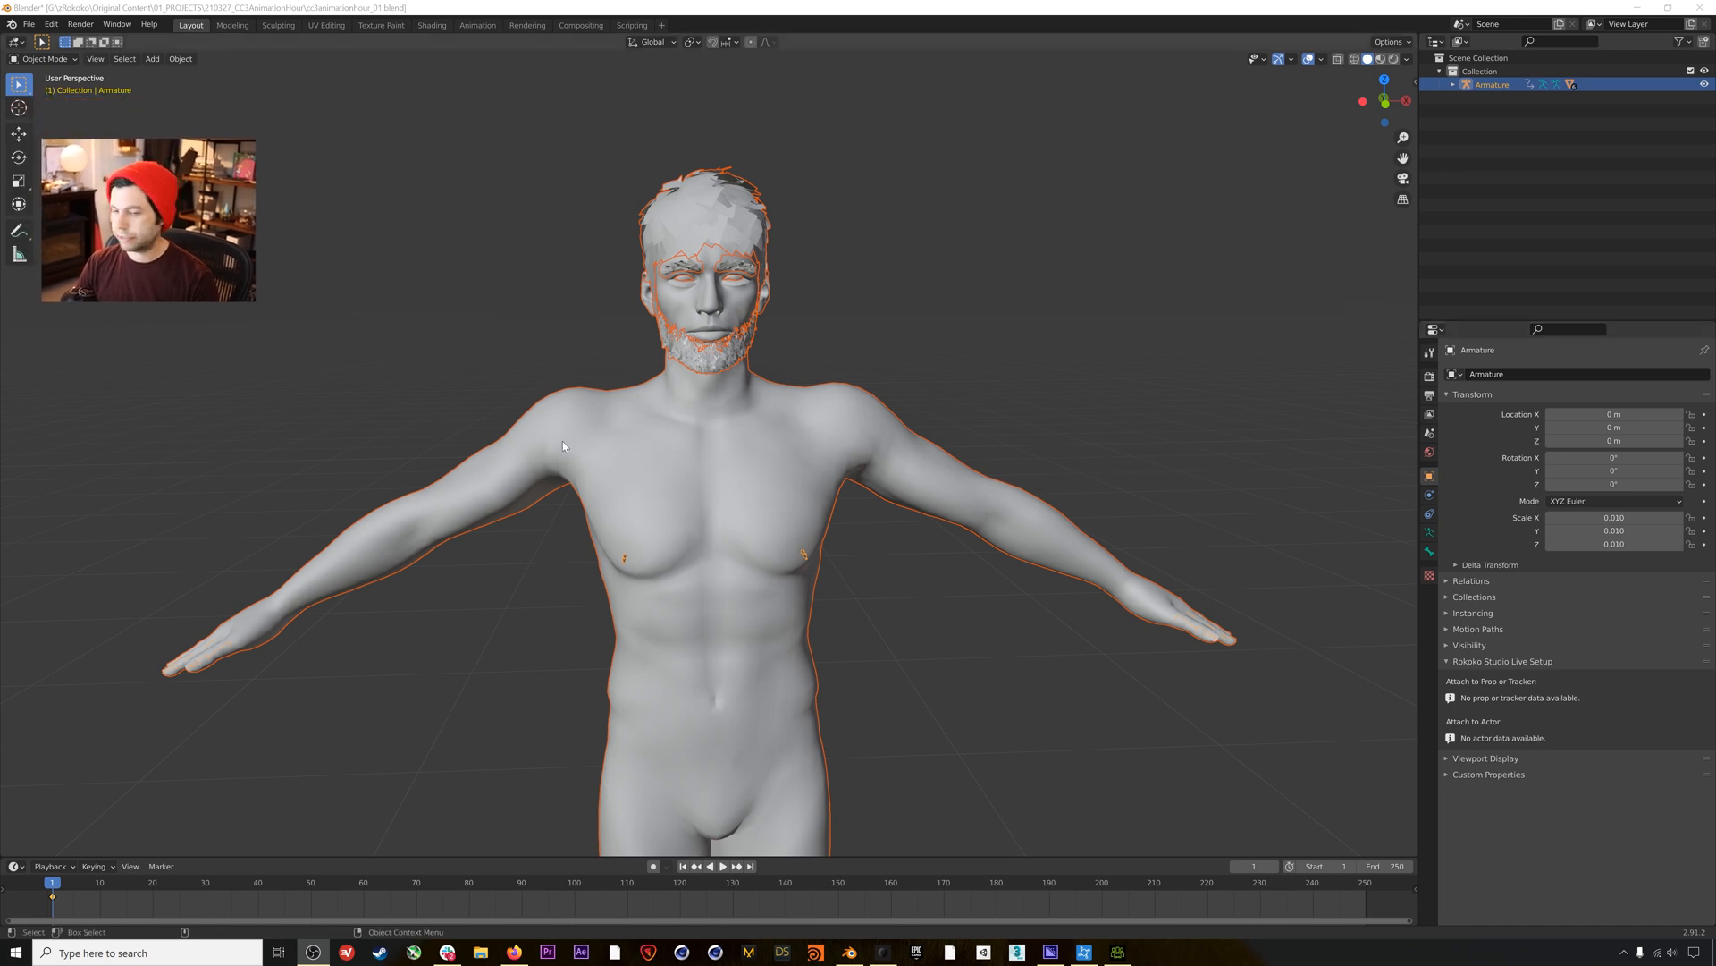
{"action": "left_click", "coordinate": [672, 435]}
{"action": "mouse_move", "coordinate": [733, 414]}
{"action": "middle_mouse_down", "text": "alt"}
{"action": "mouse_move", "coordinate": [733, 461]}
{"action": "mouse_move", "coordinate": [728, 447]}
{"action": "middle_mouse_up", "text": "alt"}
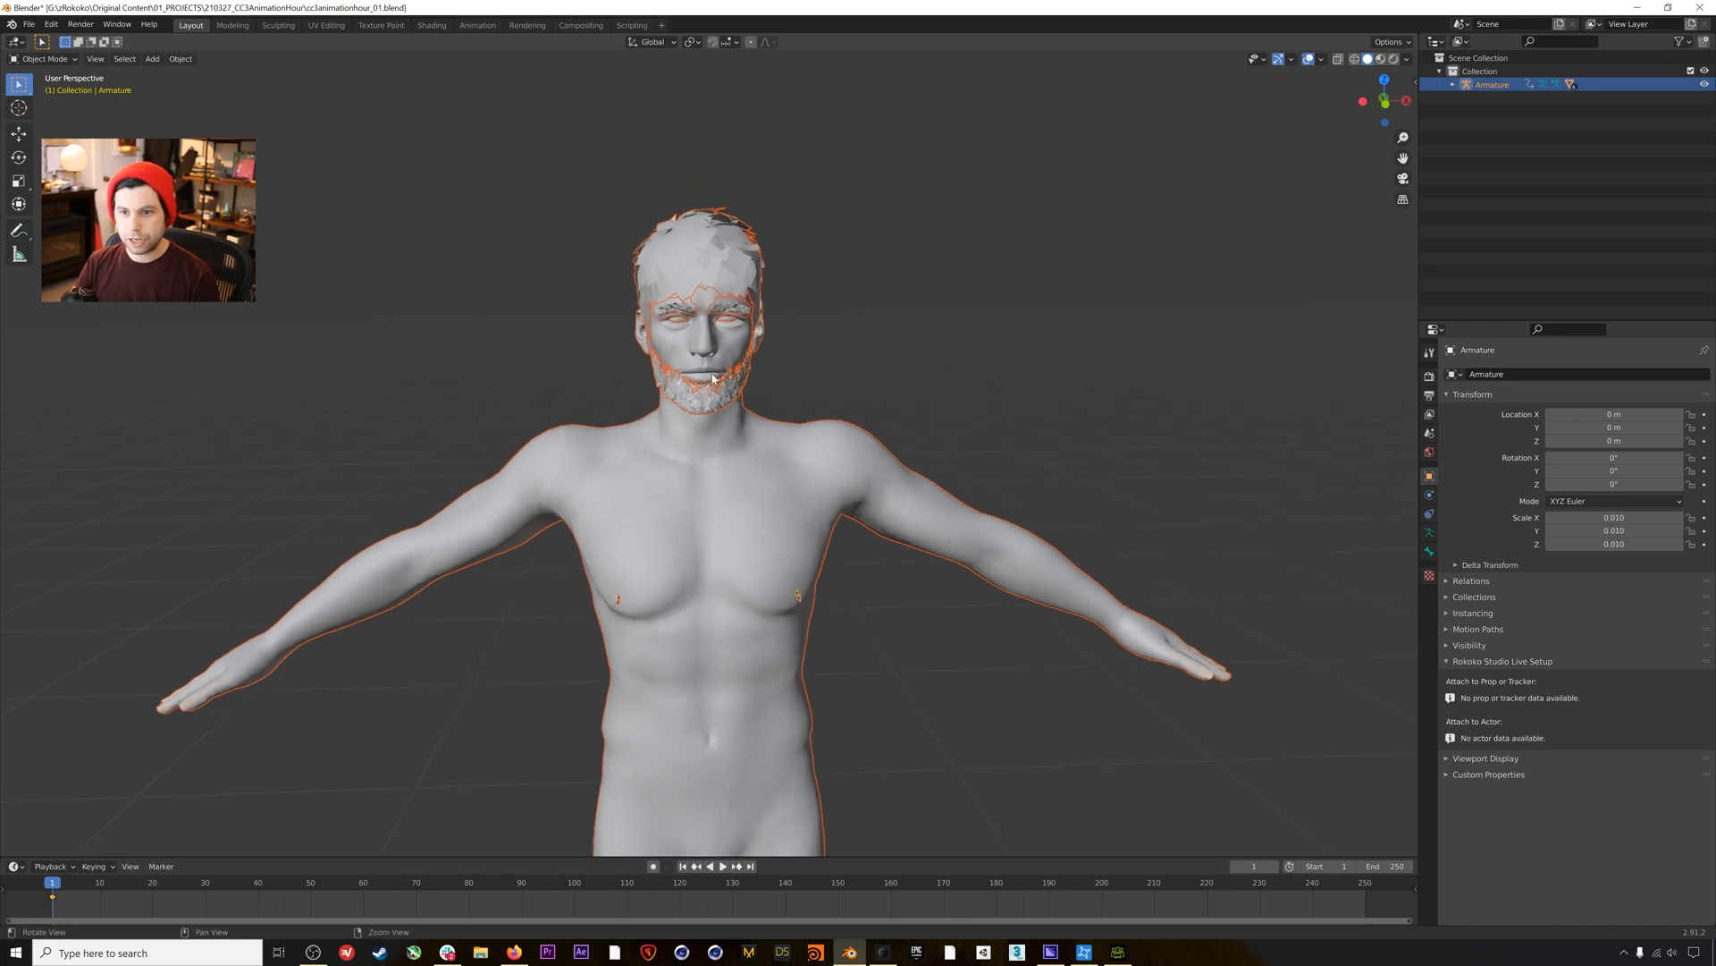
{"action": "right_click_drag", "start_coordinate": [728, 447], "coordinate": [702, 337], "text": "alt"}
{"action": "middle_click_drag", "start_coordinate": [701, 340], "coordinate": [697, 318], "text": "alt"}
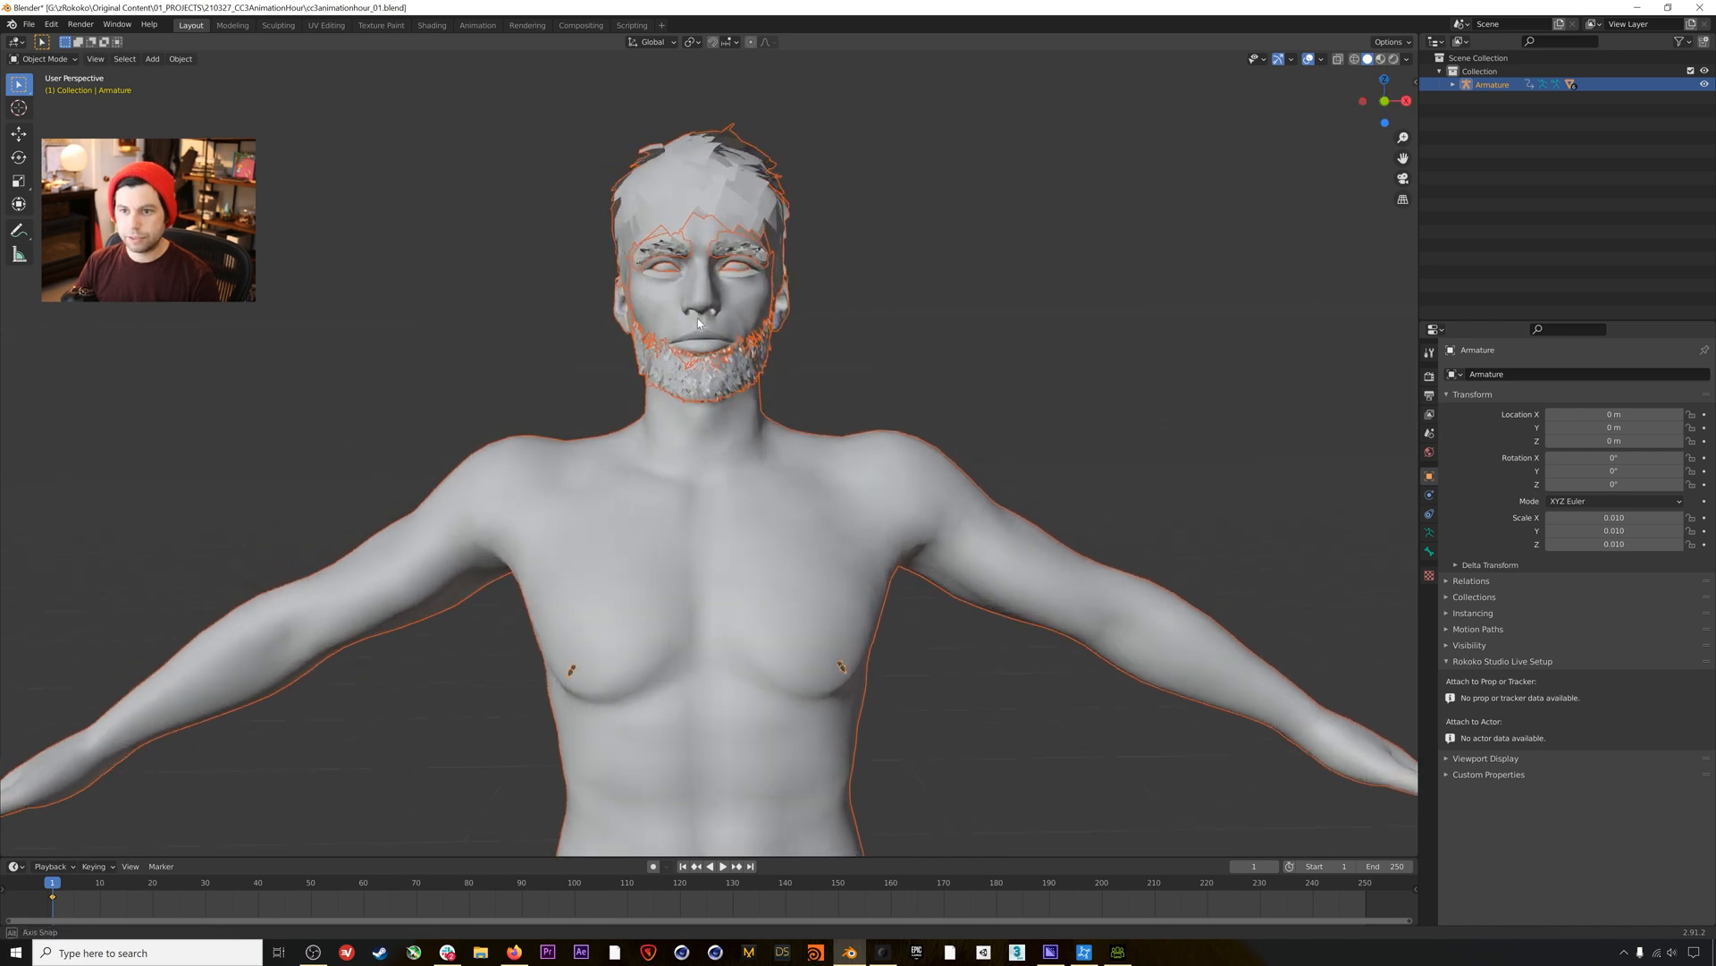
Display the model in Material Preview shading and bring up the blend settings of the hair's material.
{"action": "left_click", "coordinate": [1383, 60]}
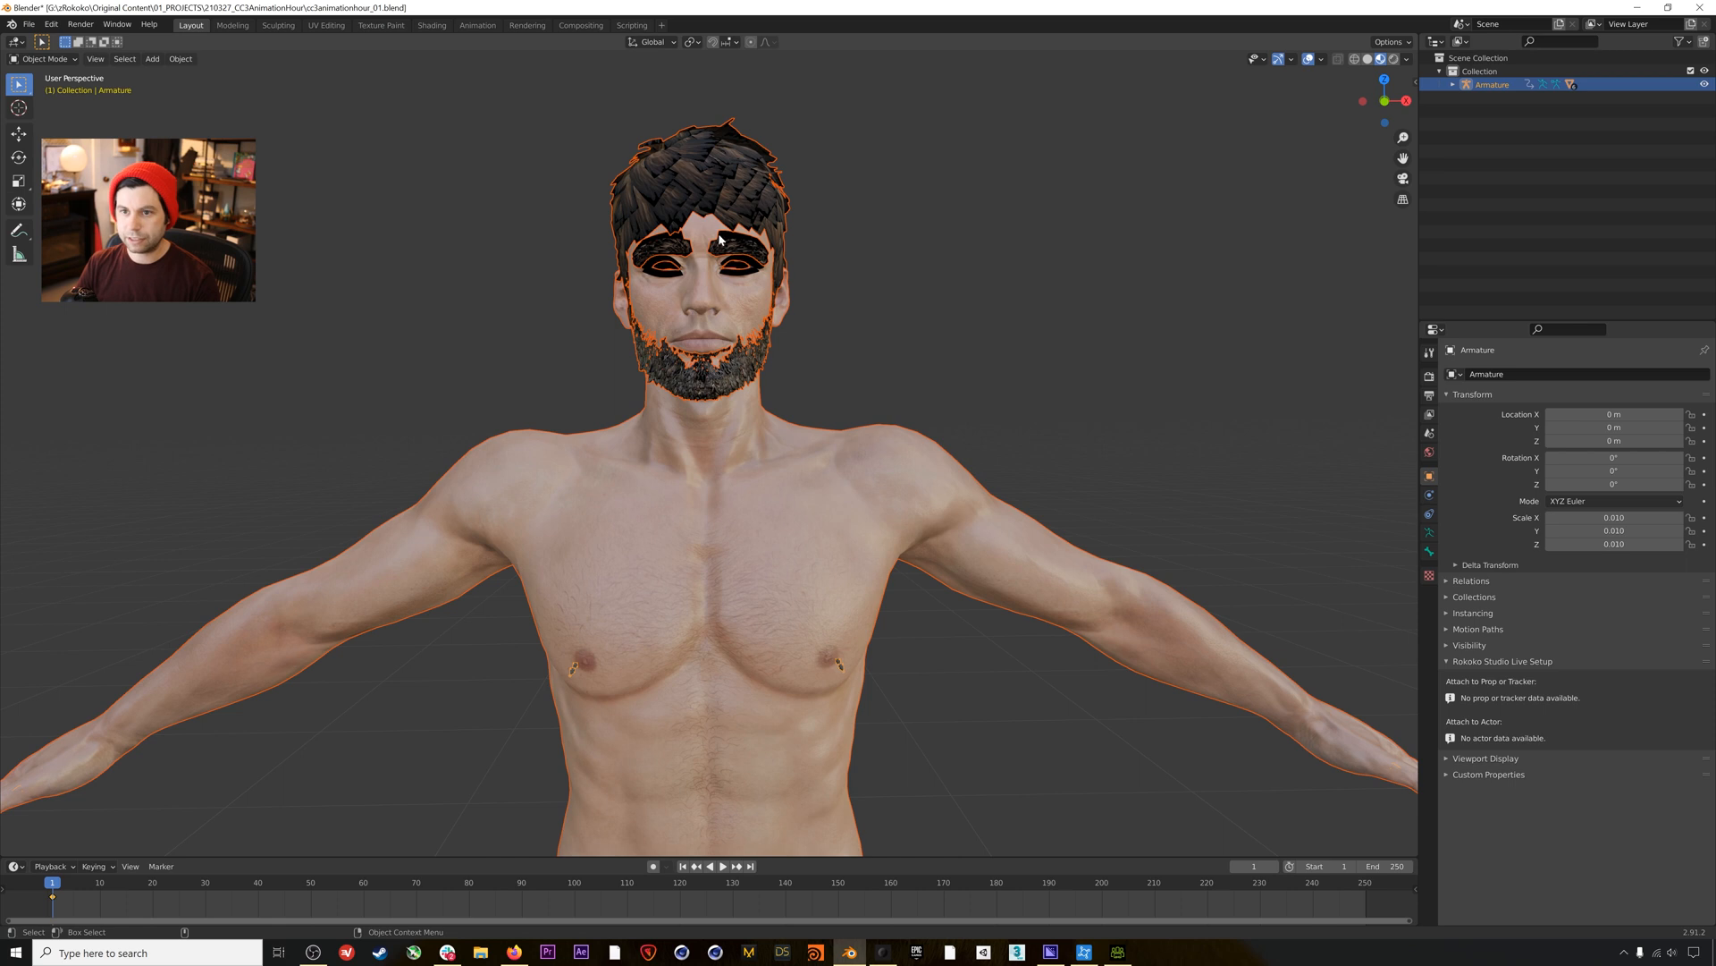
{"action": "left_click", "coordinate": [887, 184]}
{"action": "left_click", "coordinate": [730, 167]}
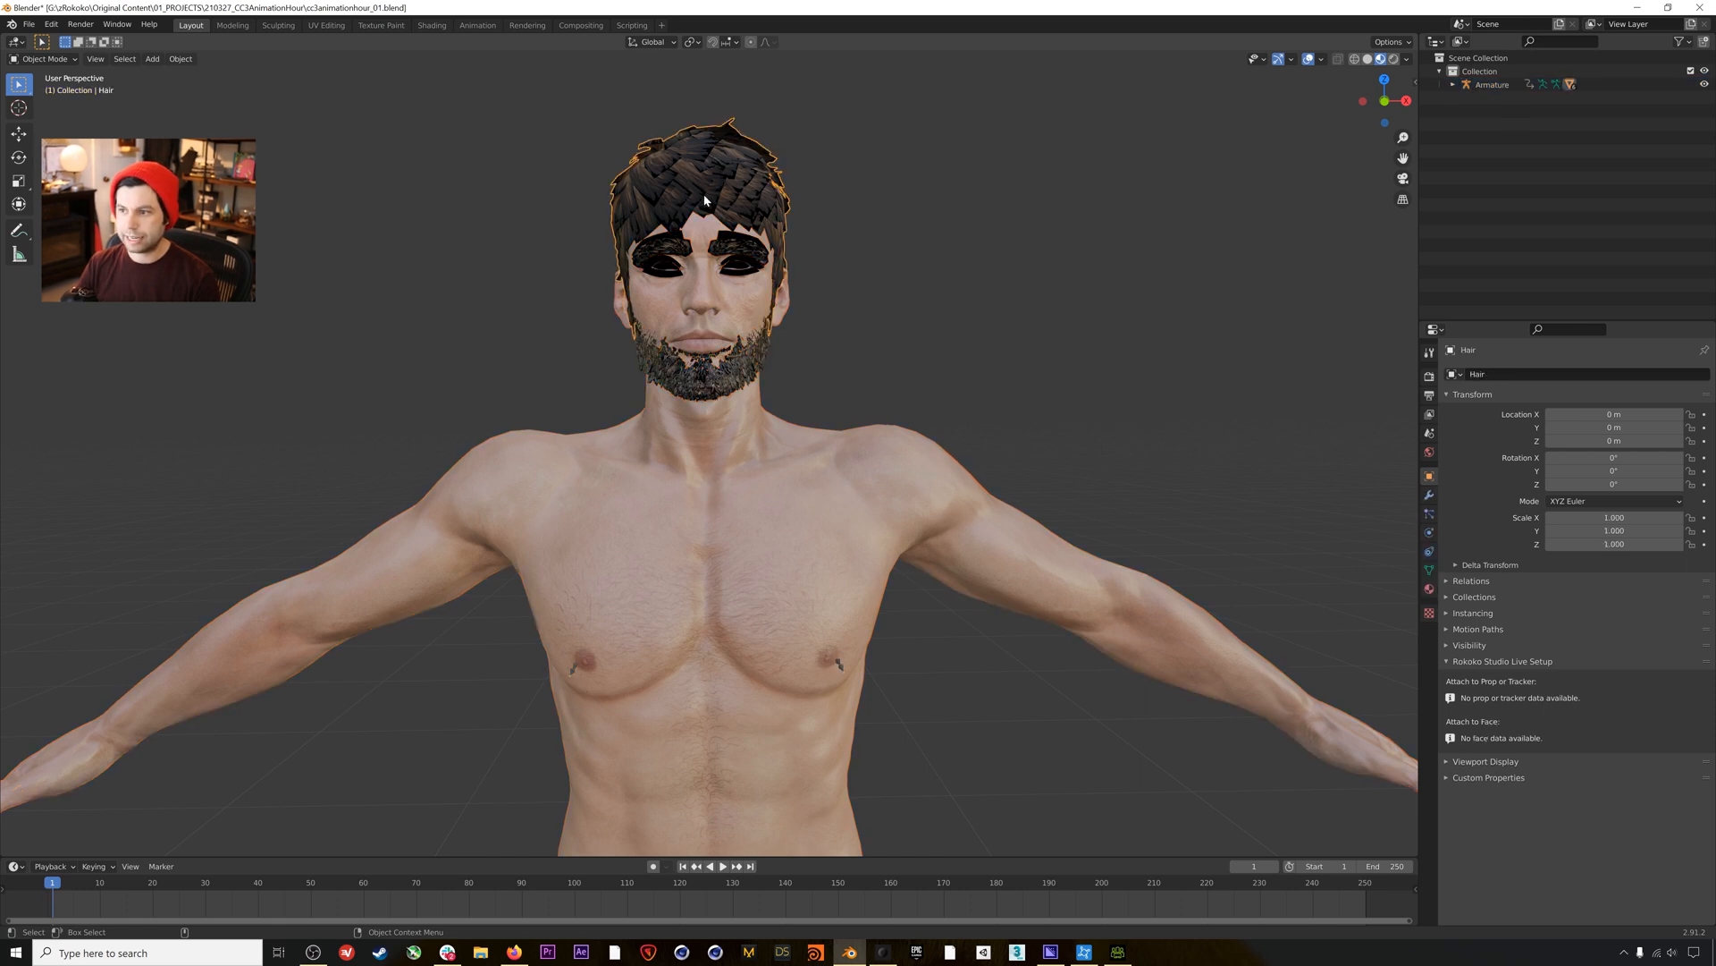
{"action": "left_click", "coordinate": [1429, 589]}
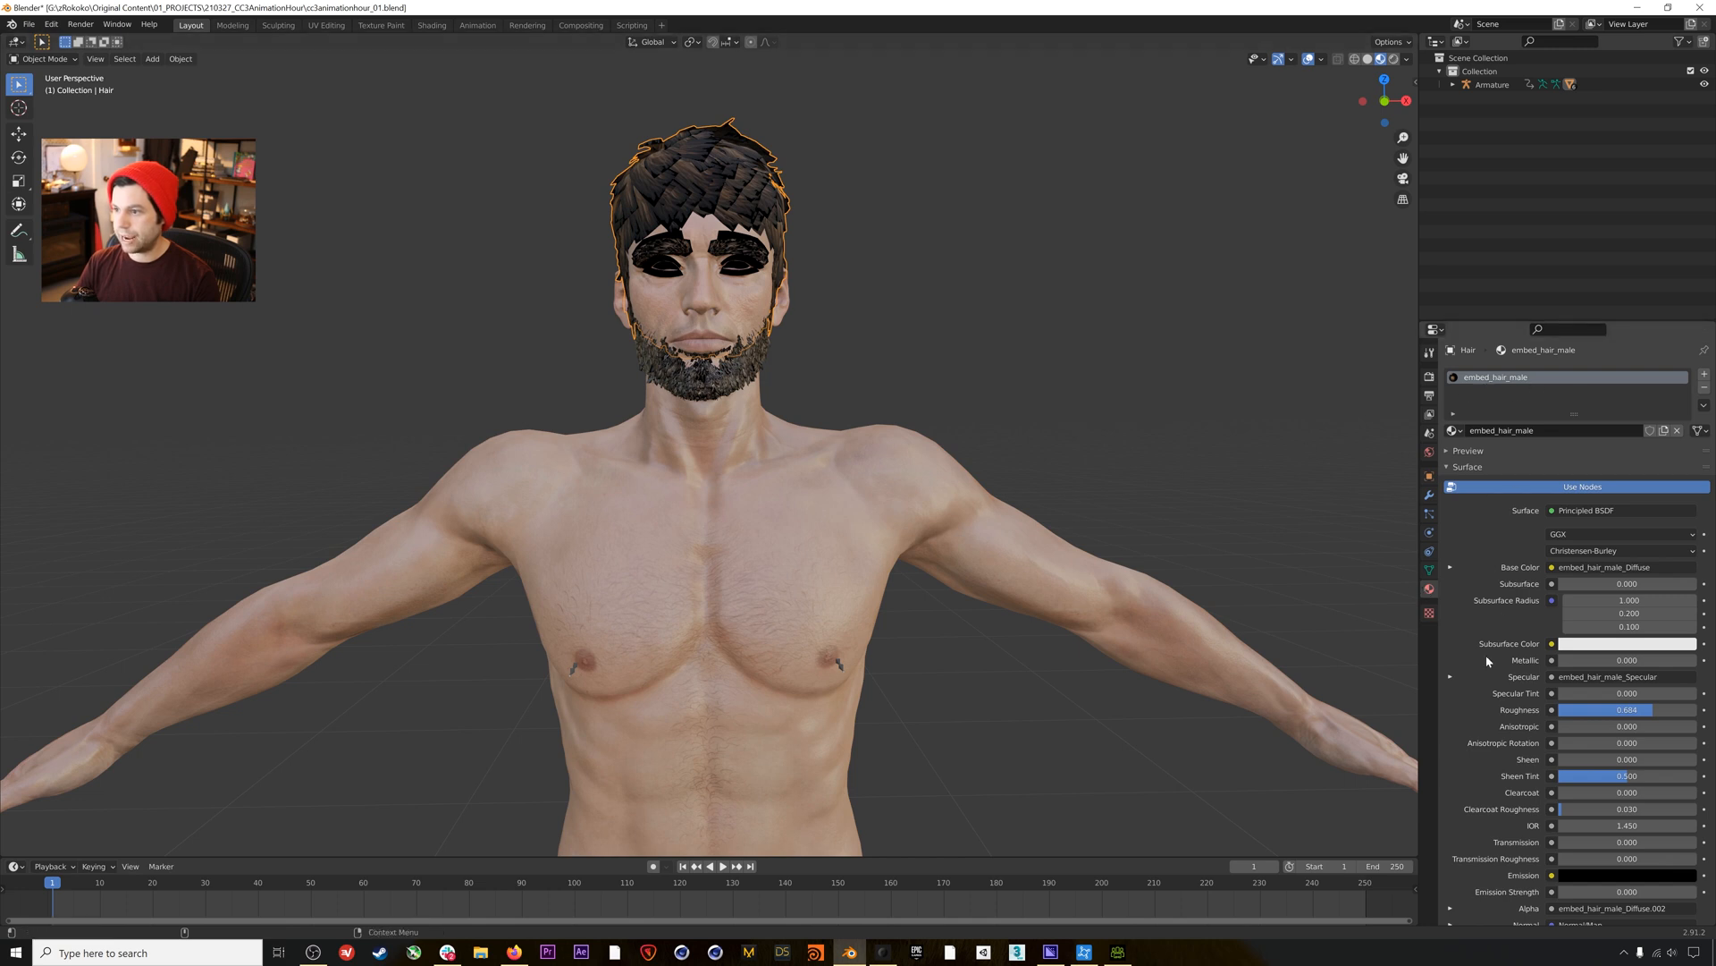
{"action": "scroll", "coordinate": [1486, 656], "scroll_direction": "down", "scroll_amount": 4}
{"action": "scroll", "coordinate": [1486, 657], "scroll_direction": "down", "scroll_amount": 3}
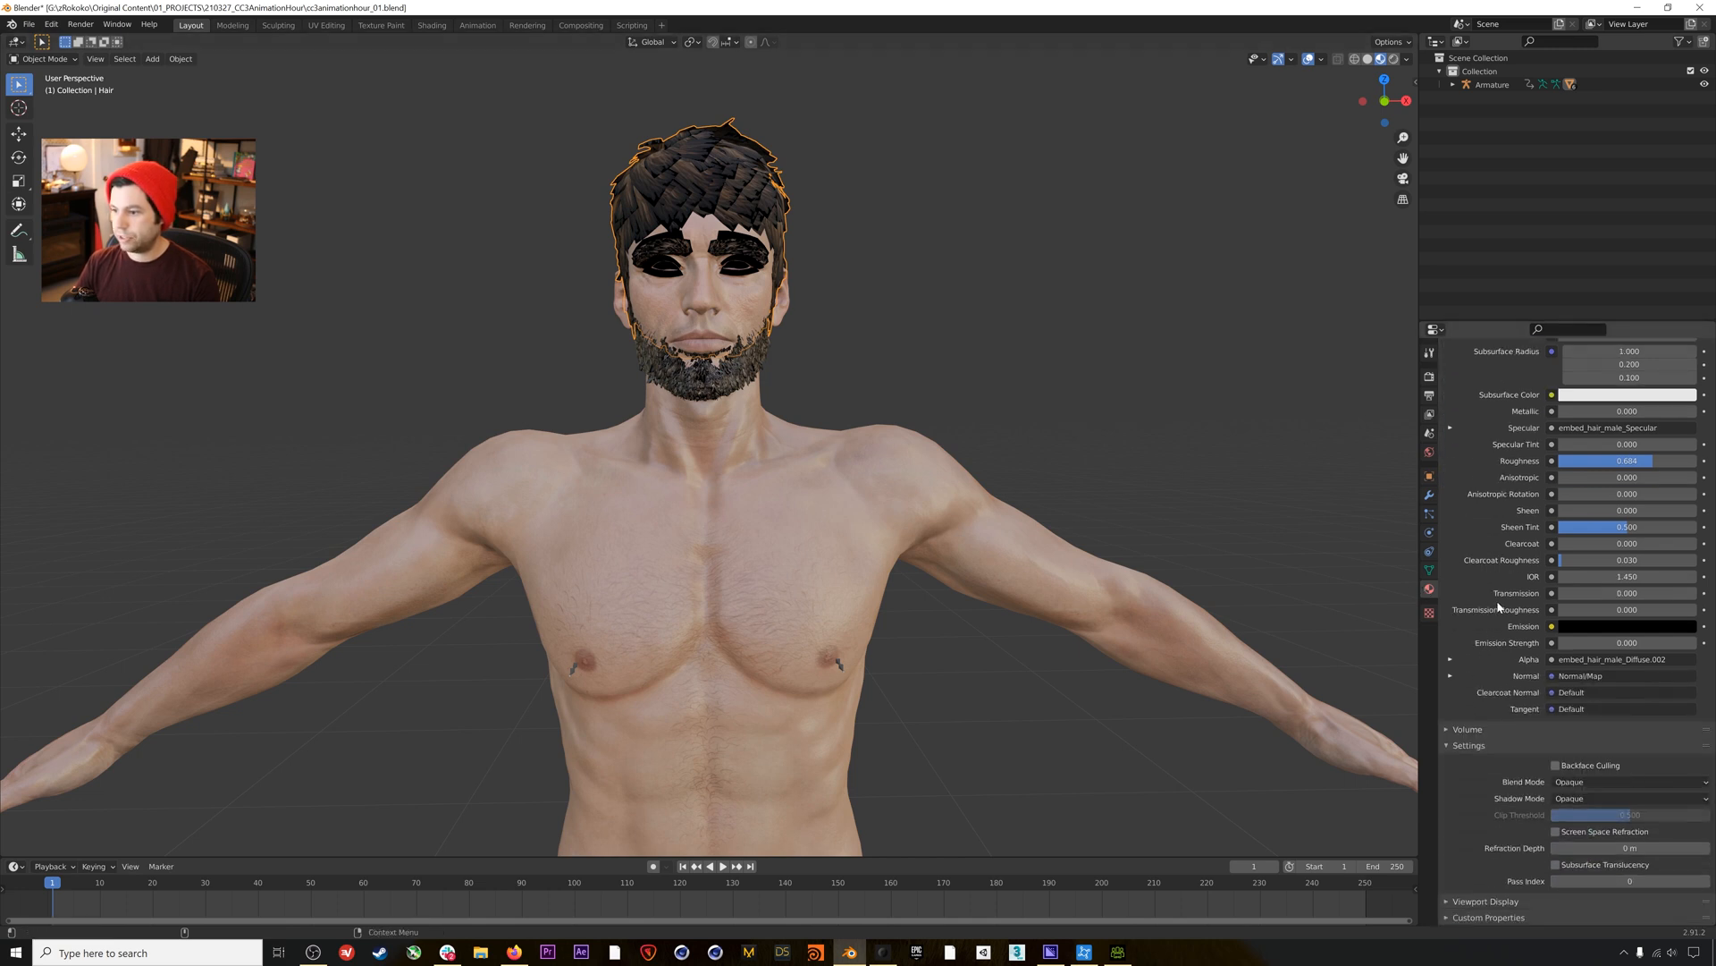
{"action": "left_click", "coordinate": [1486, 901]}
{"action": "scroll", "coordinate": [1479, 753], "scroll_direction": "down", "scroll_amount": 2}
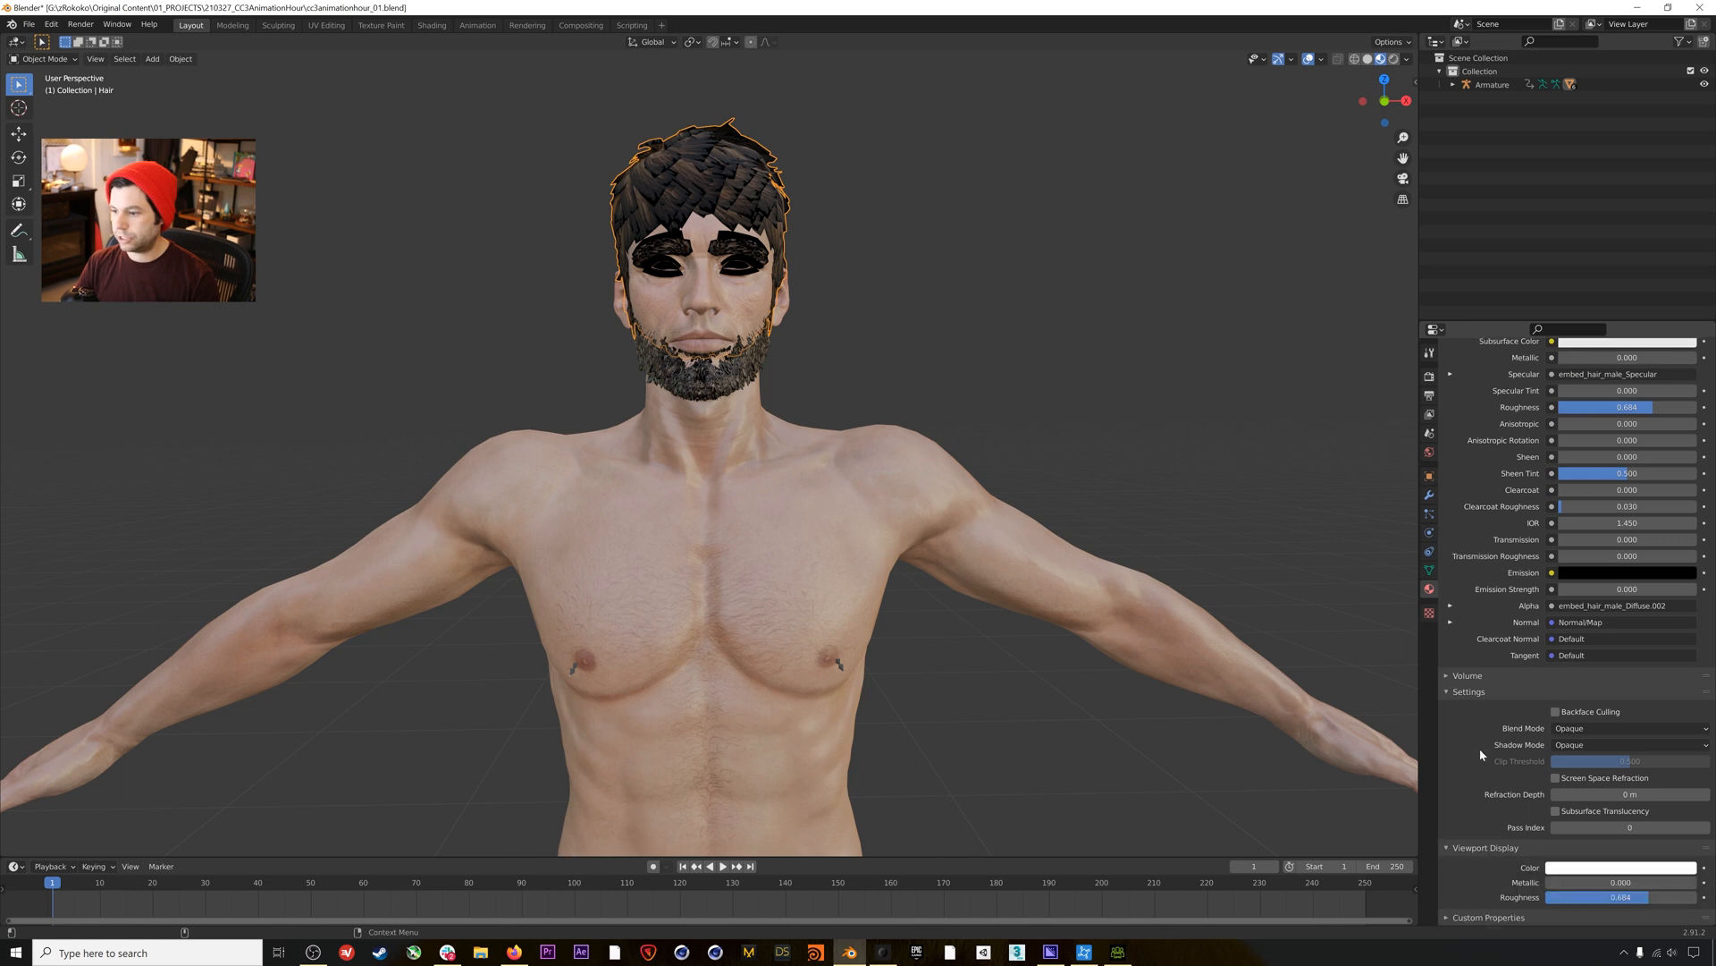
{"action": "left_click", "coordinate": [1467, 846]}
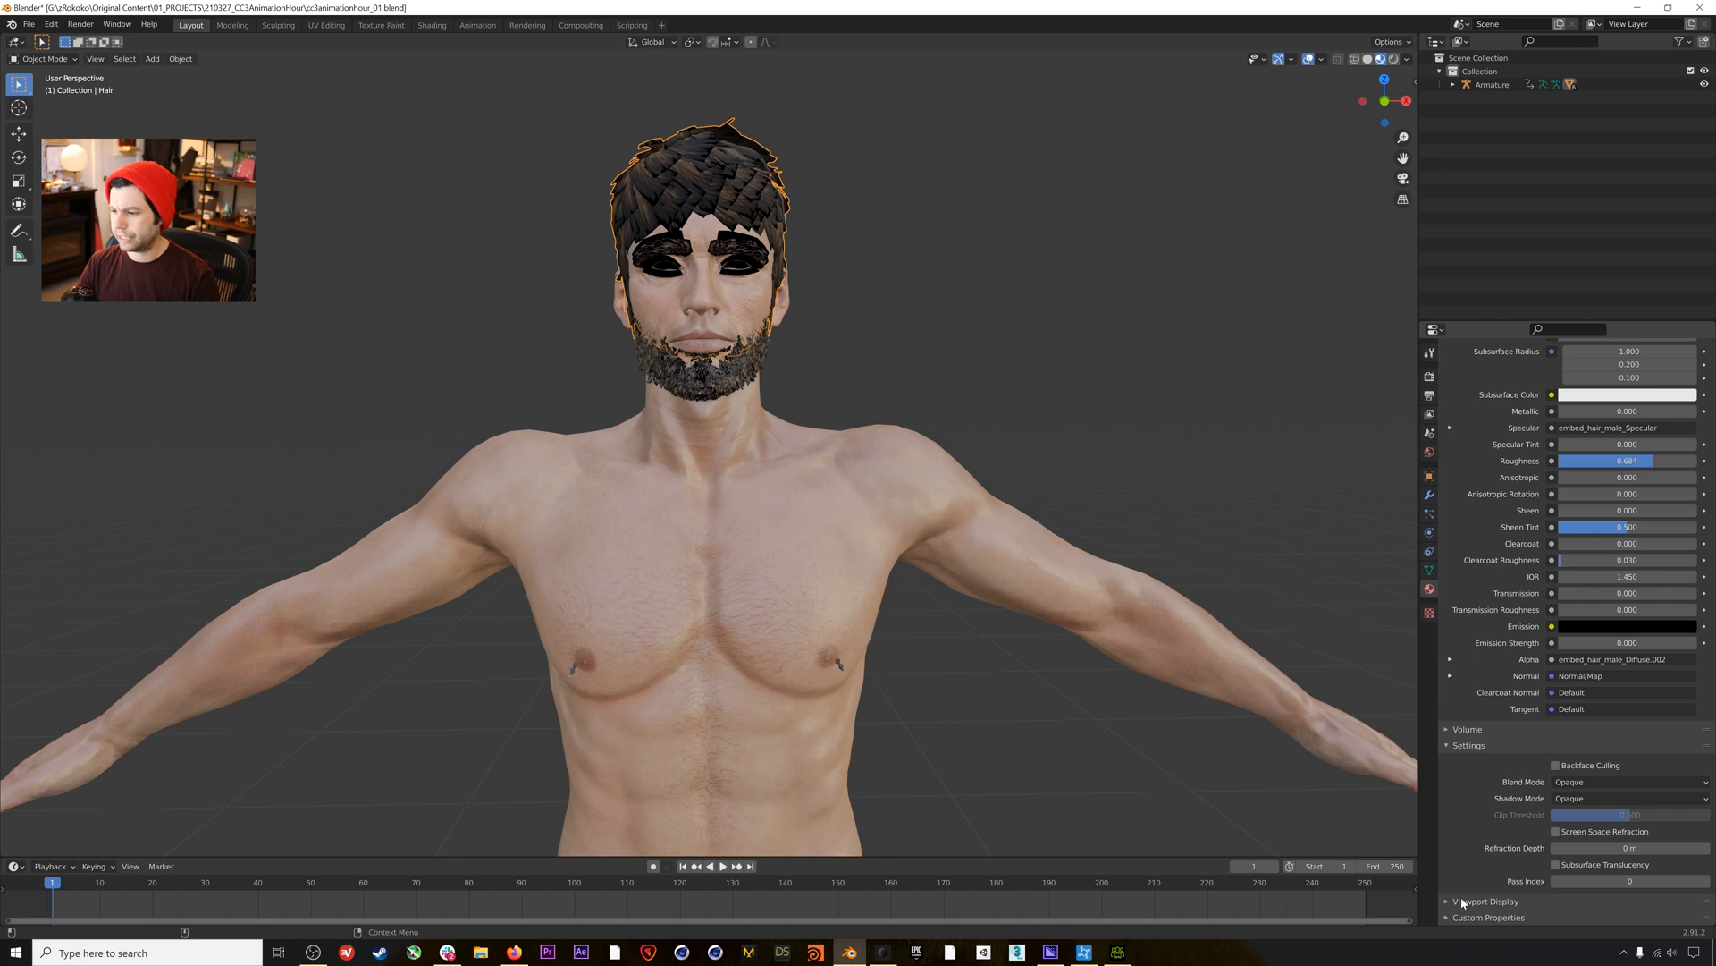
Set the hair material's blend mode to Alpha Blend and enable Backface Culling.
{"action": "left_click", "coordinate": [1575, 783]}
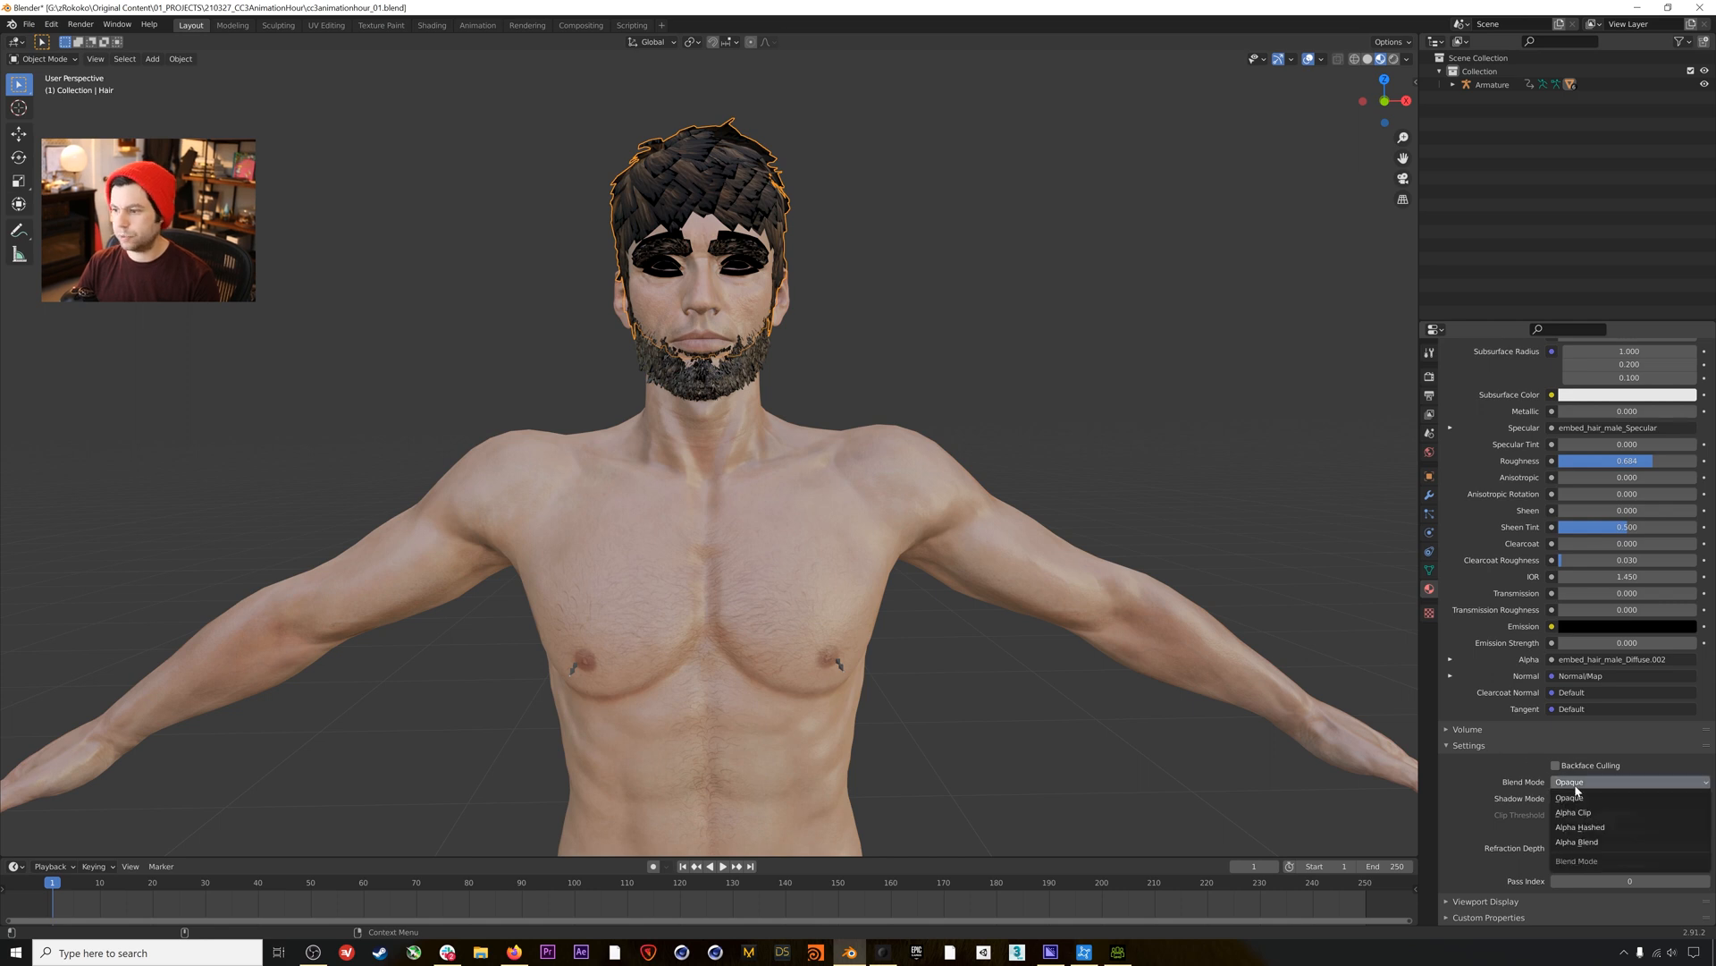
{"action": "left_click", "coordinate": [1578, 842]}
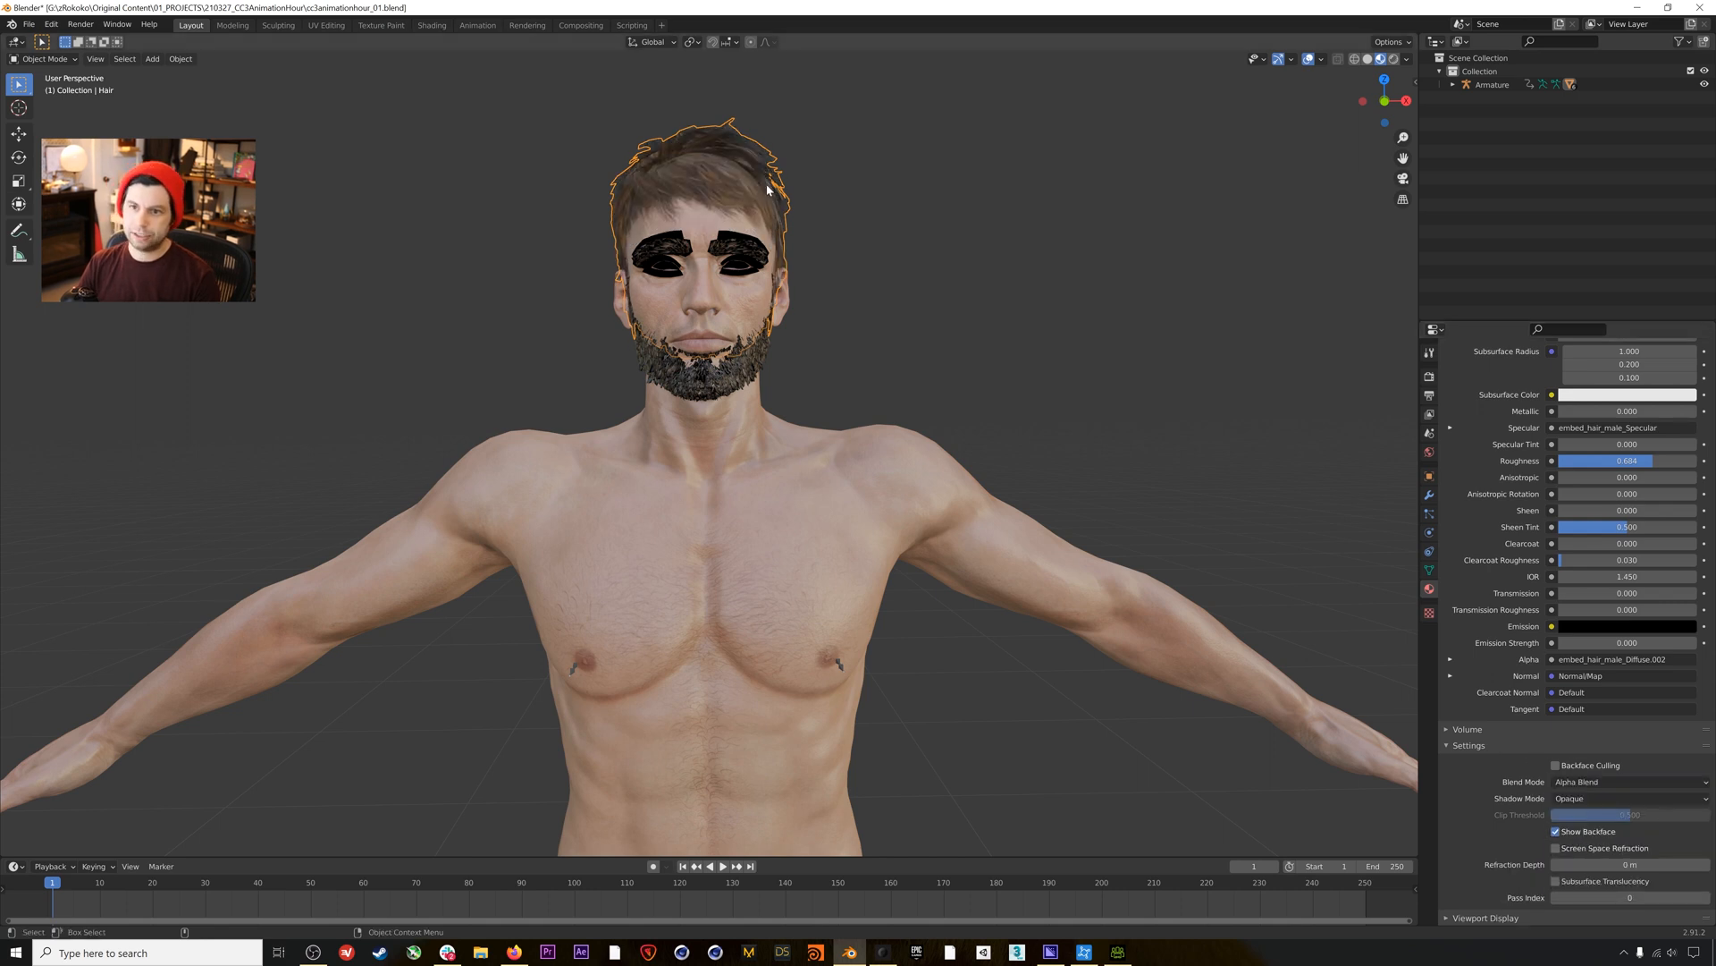
{"action": "left_click", "coordinate": [1565, 767]}
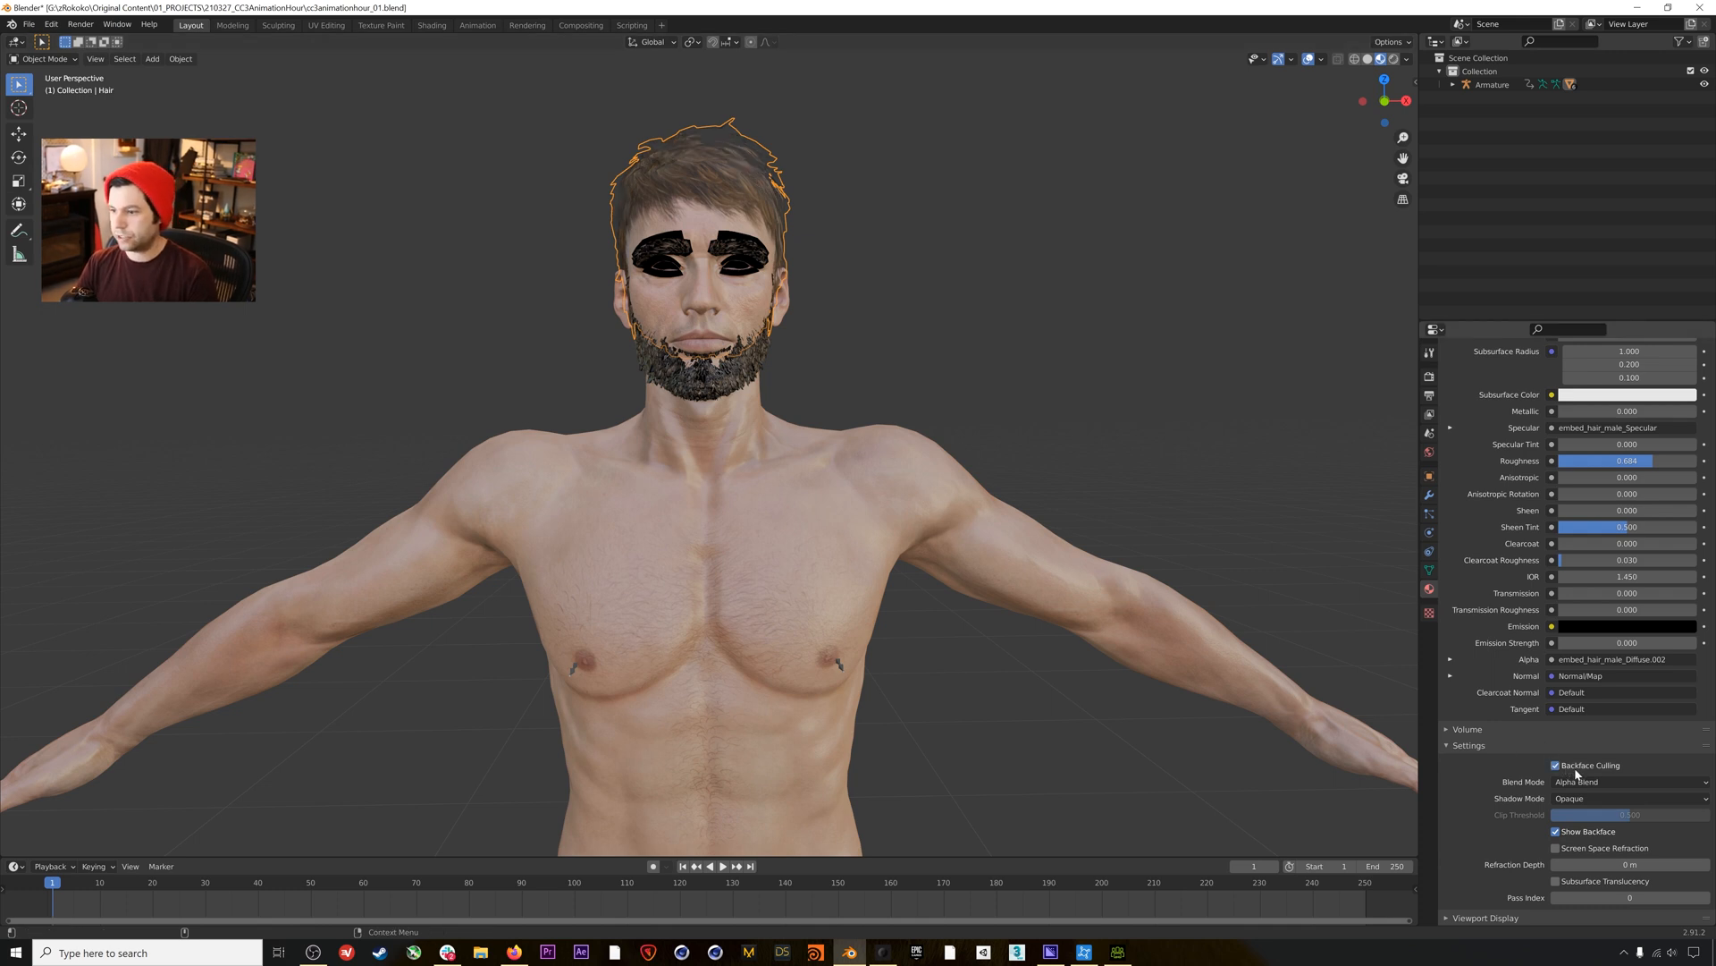
Set the Male_Bushy eyebrow material to Alpha Blend with Backface Culling enabled.
{"action": "left_click", "coordinate": [1011, 426]}
{"action": "middle_click_drag", "start_coordinate": [1011, 426], "coordinate": [735, 340]}
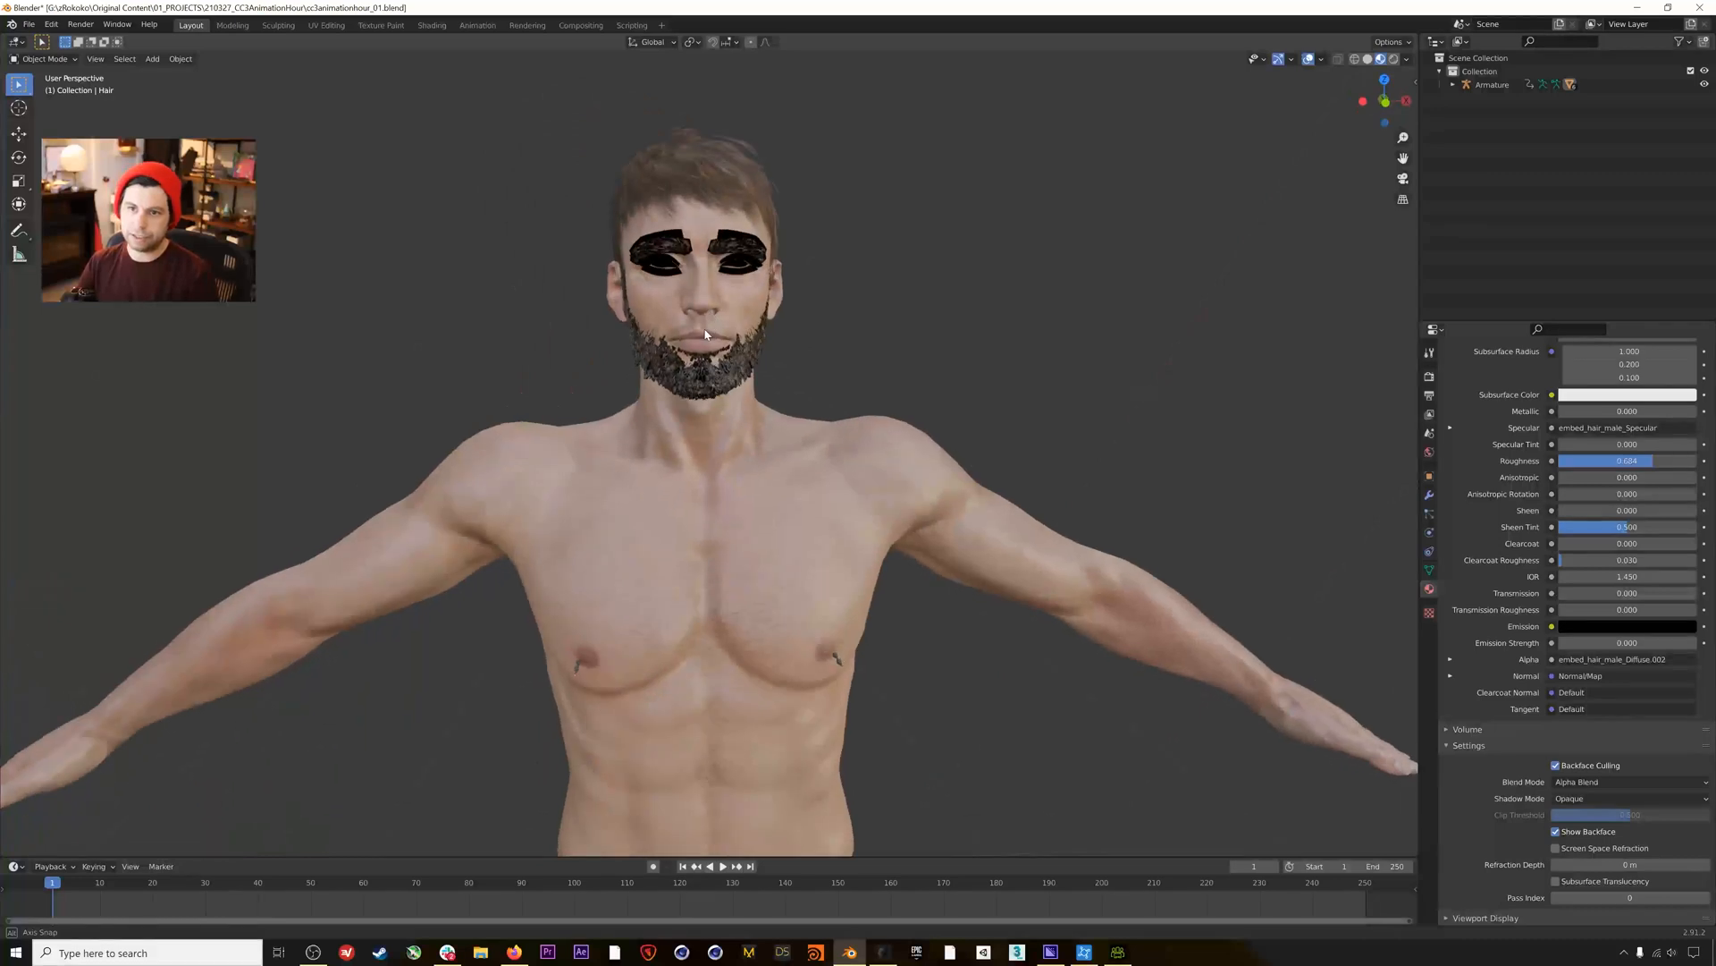
{"action": "left_click", "coordinate": [749, 256]}
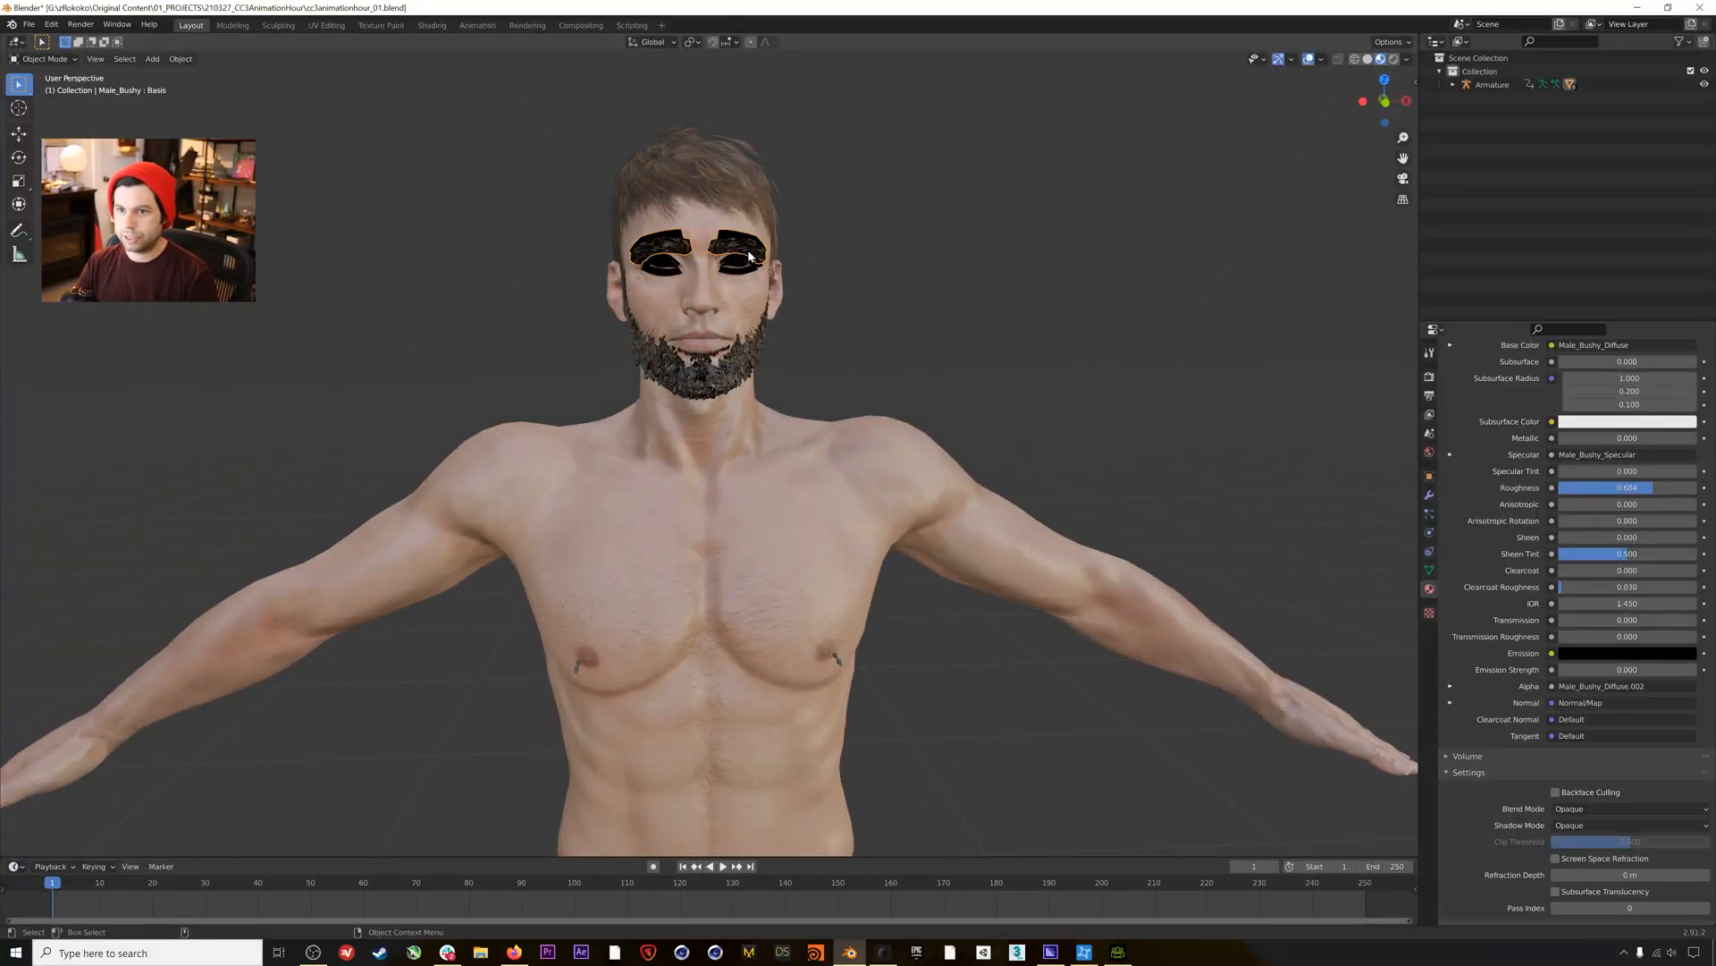
{"action": "left_click", "coordinate": [1609, 808]}
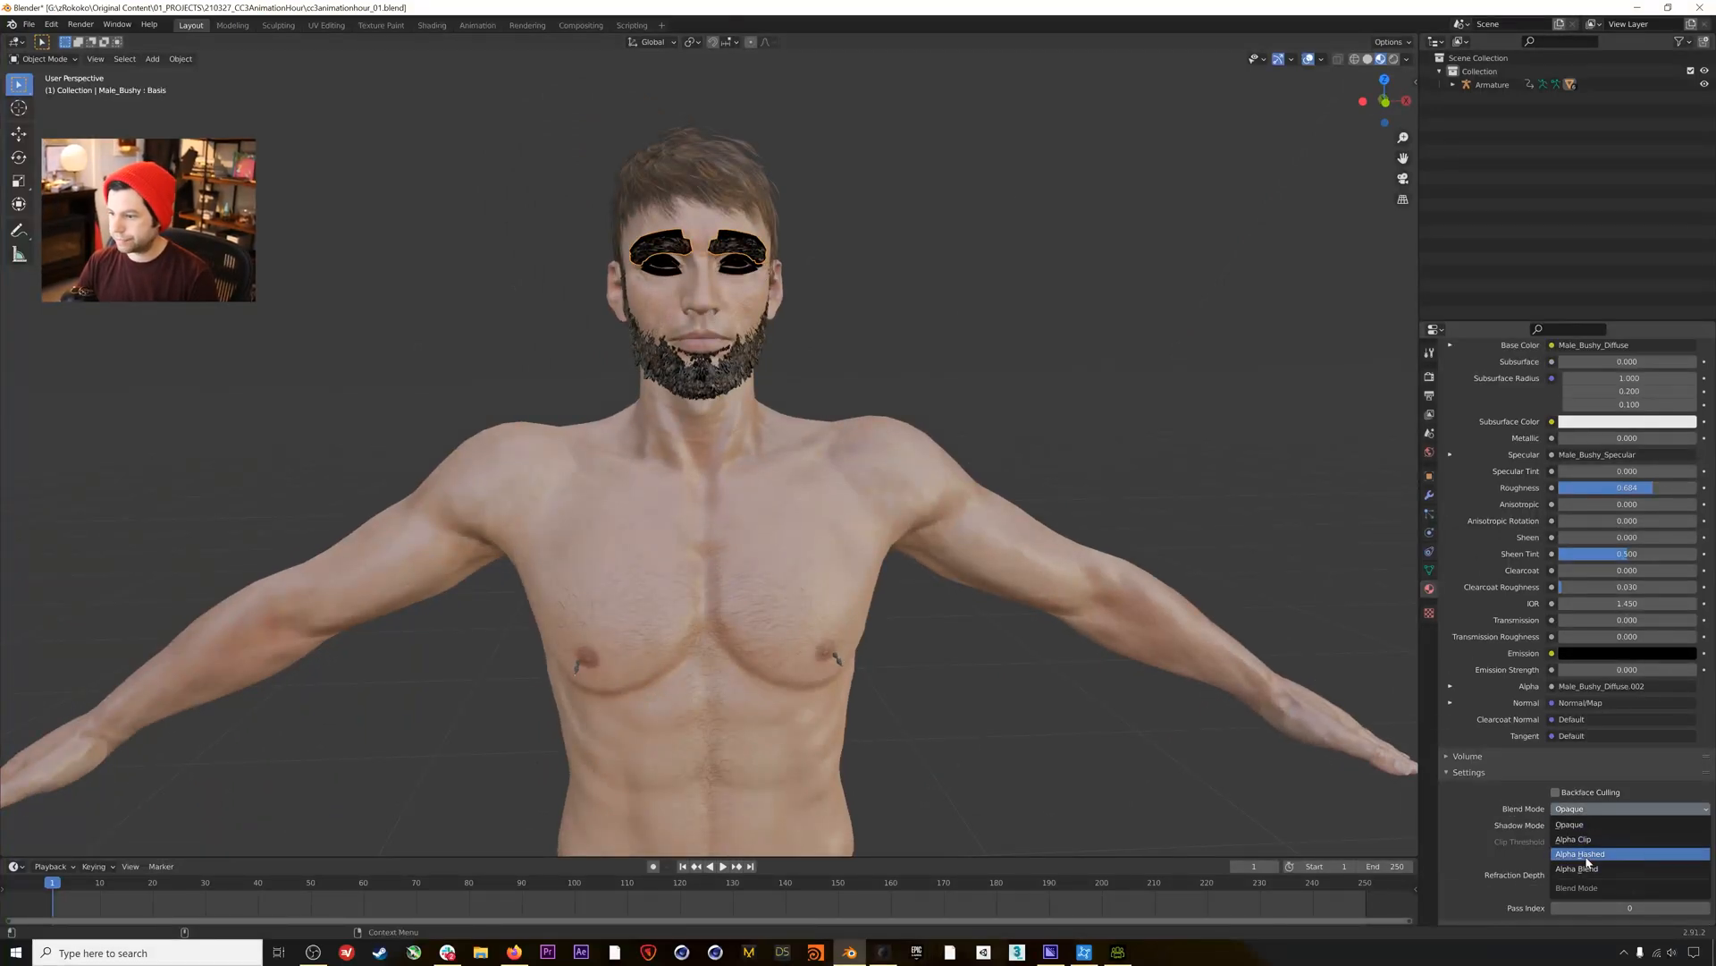
{"action": "left_click", "coordinate": [1589, 865]}
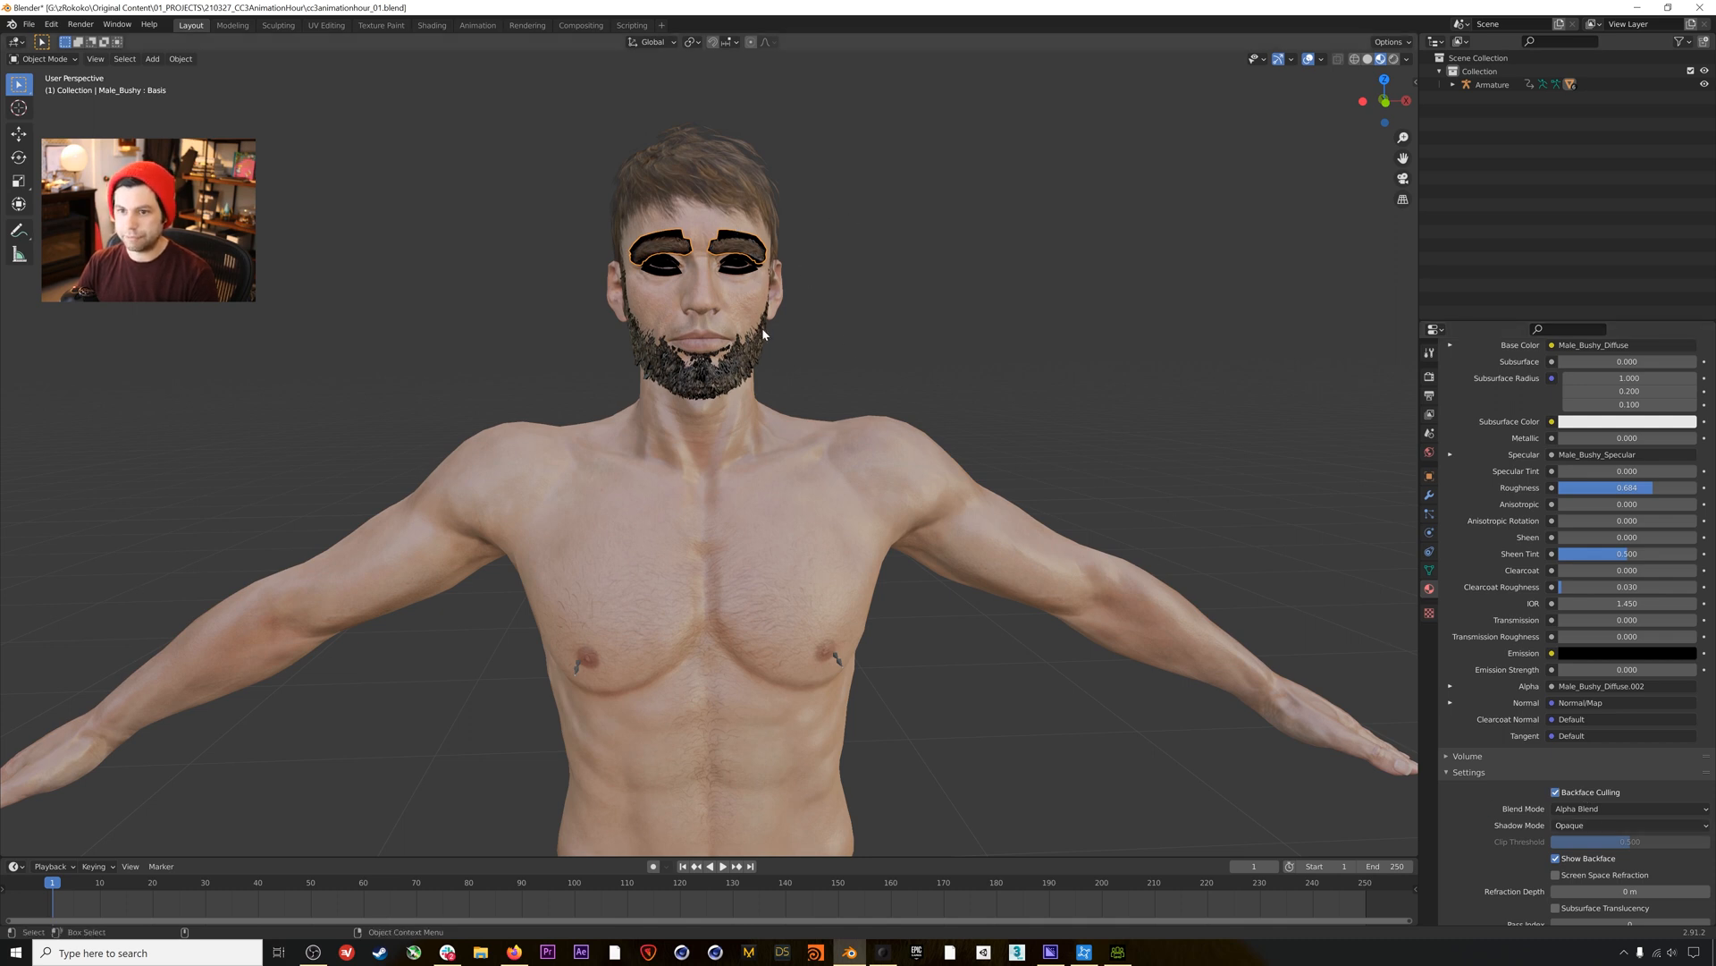
Set the Beard material of the chin beard to Alpha Blend and enable Backface Culling.
{"action": "scroll", "coordinate": [780, 306], "scroll_direction": "up", "scroll_amount": 3}
{"action": "left_click", "coordinate": [801, 266]}
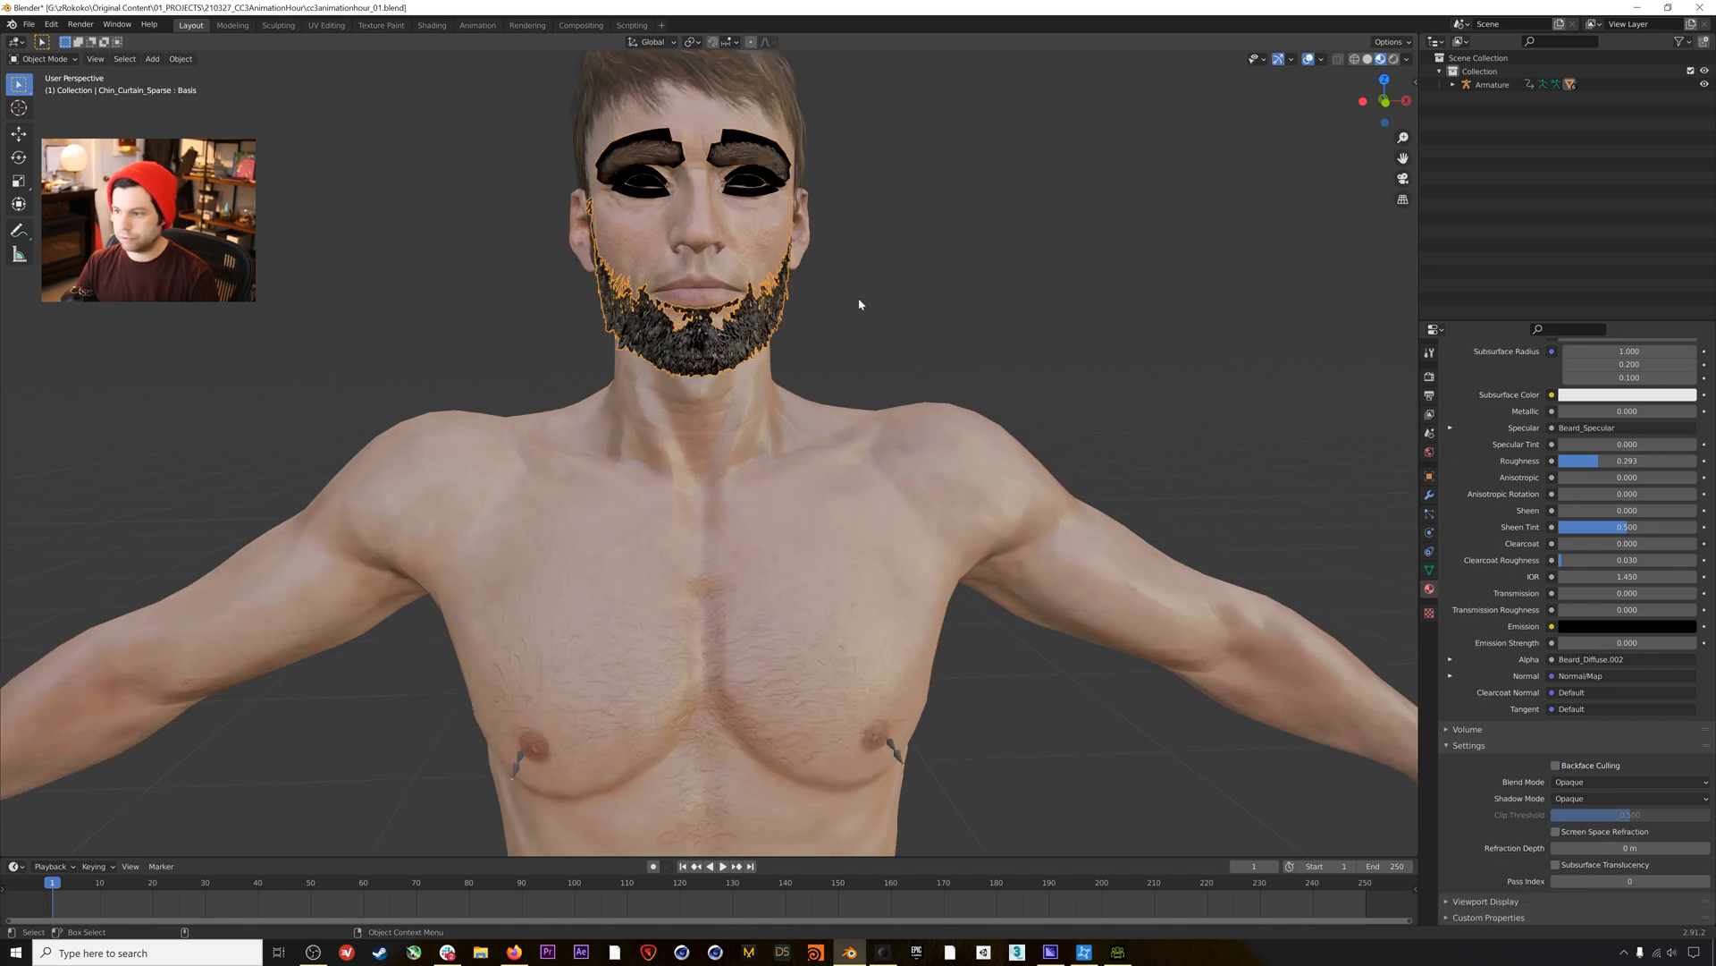
{"action": "scroll", "coordinate": [1487, 465], "scroll_direction": "up", "scroll_amount": 7}
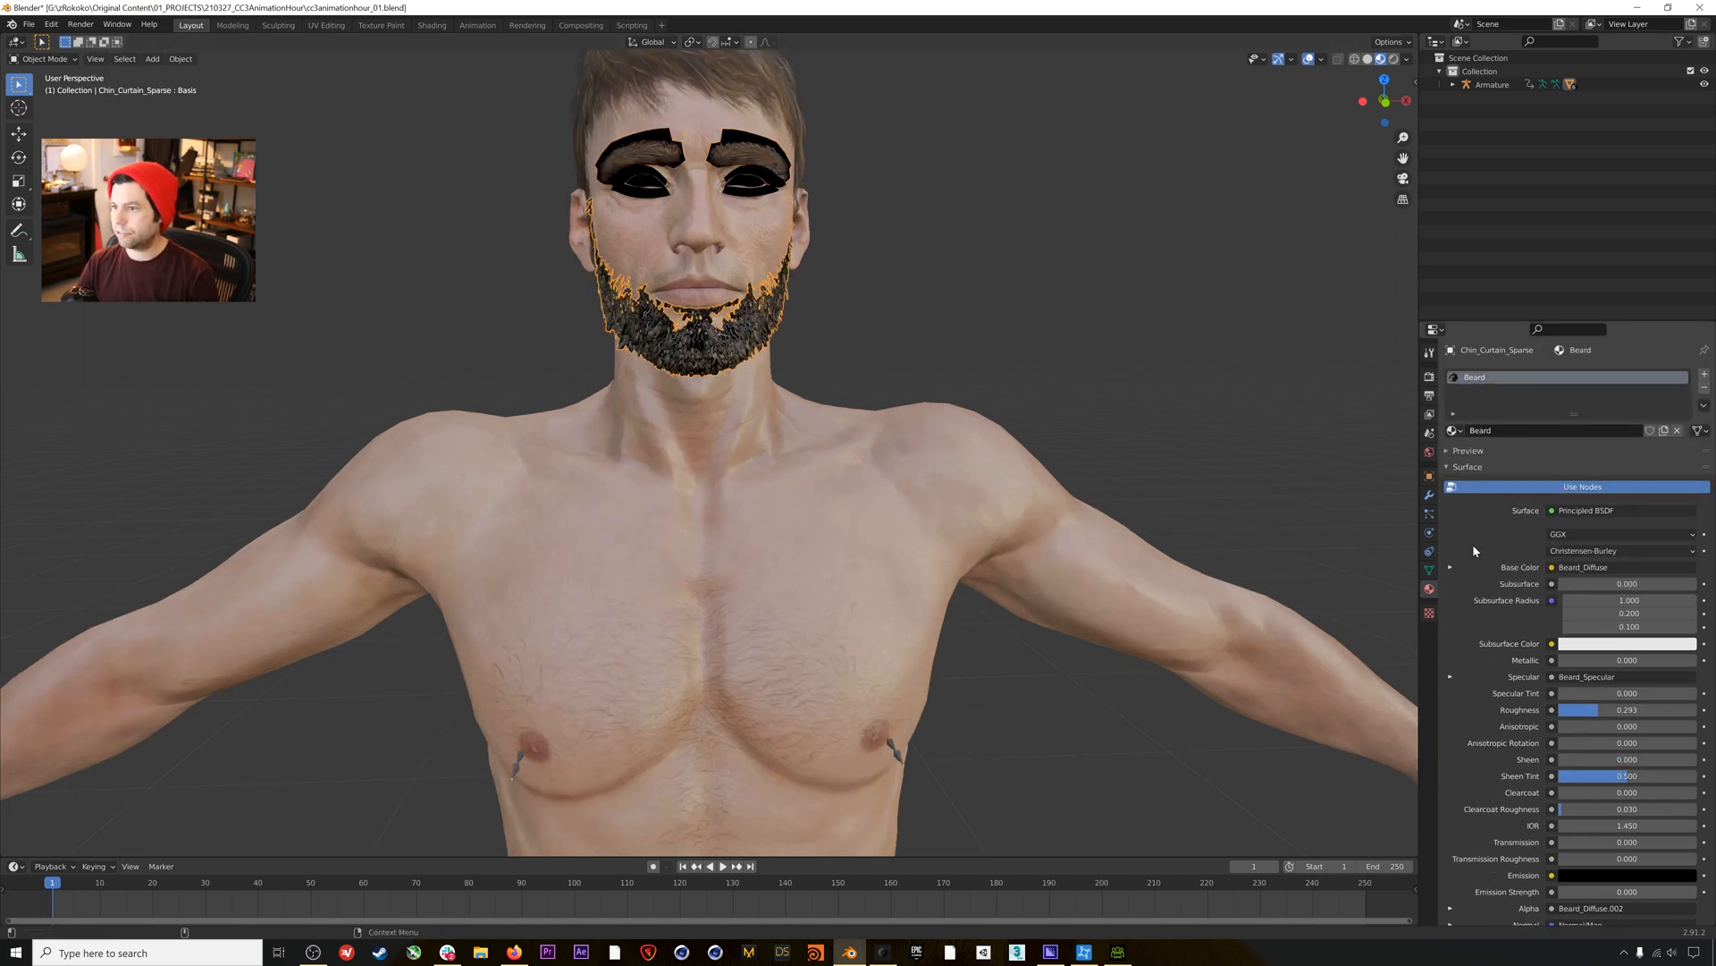
{"action": "scroll", "coordinate": [1536, 879], "scroll_direction": "down", "scroll_amount": 5}
{"action": "left_click", "coordinate": [1581, 834]}
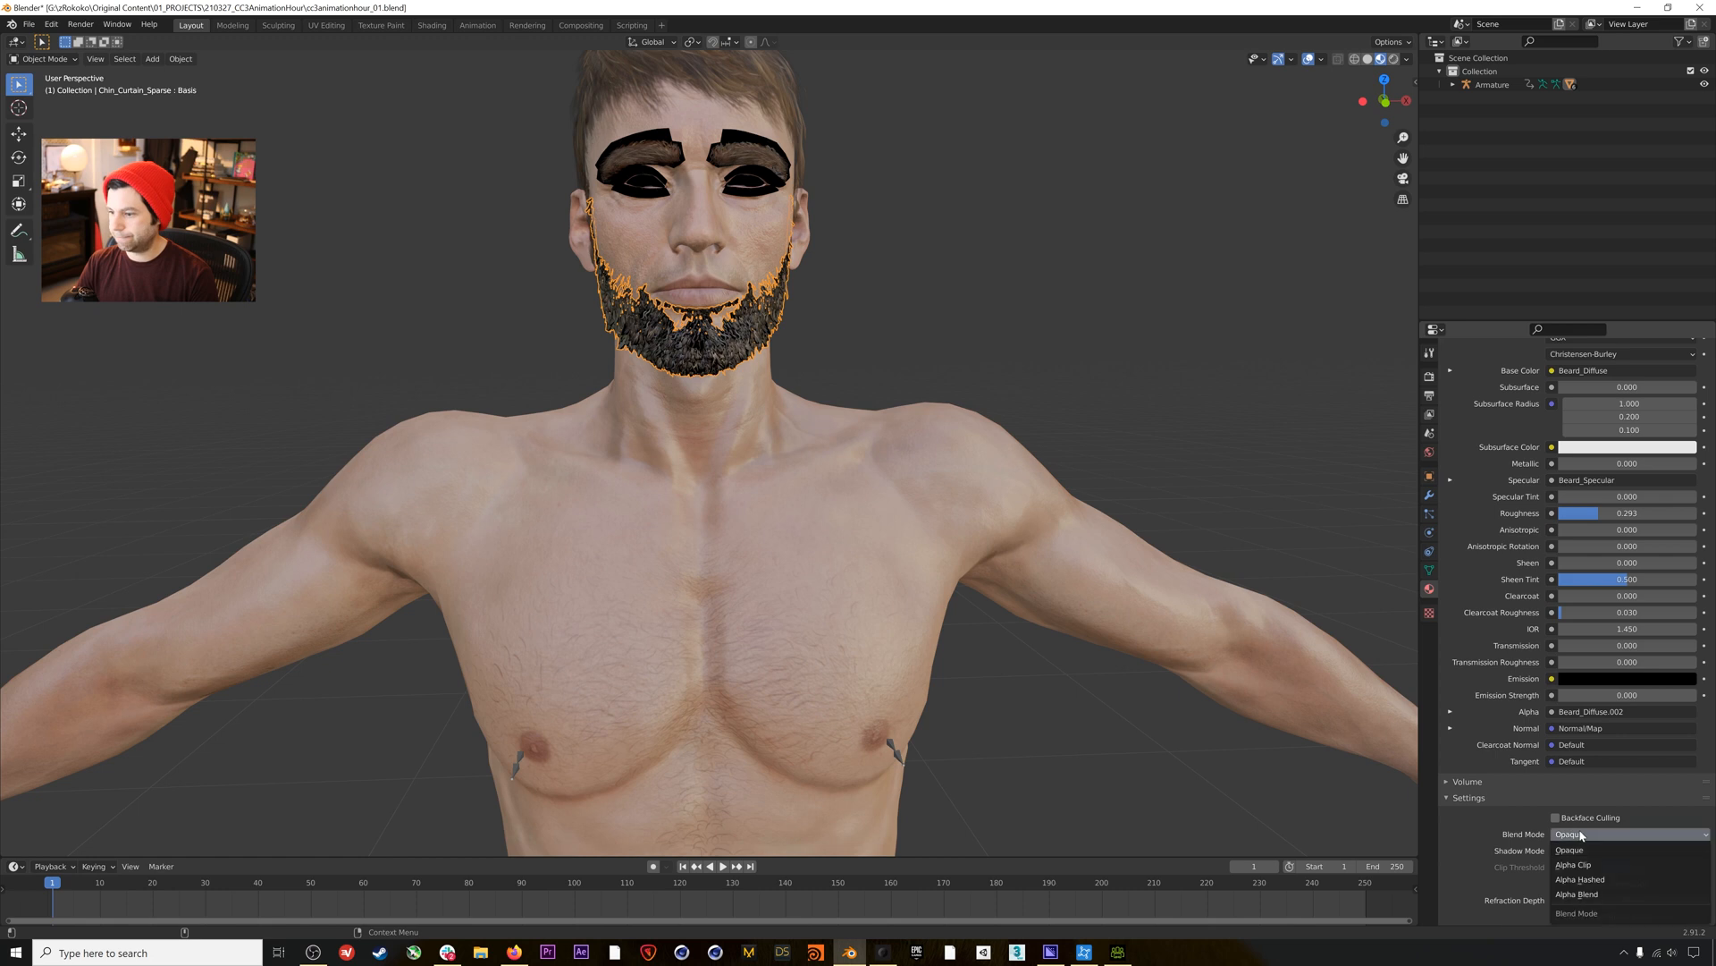
{"action": "left_click", "coordinate": [1577, 894]}
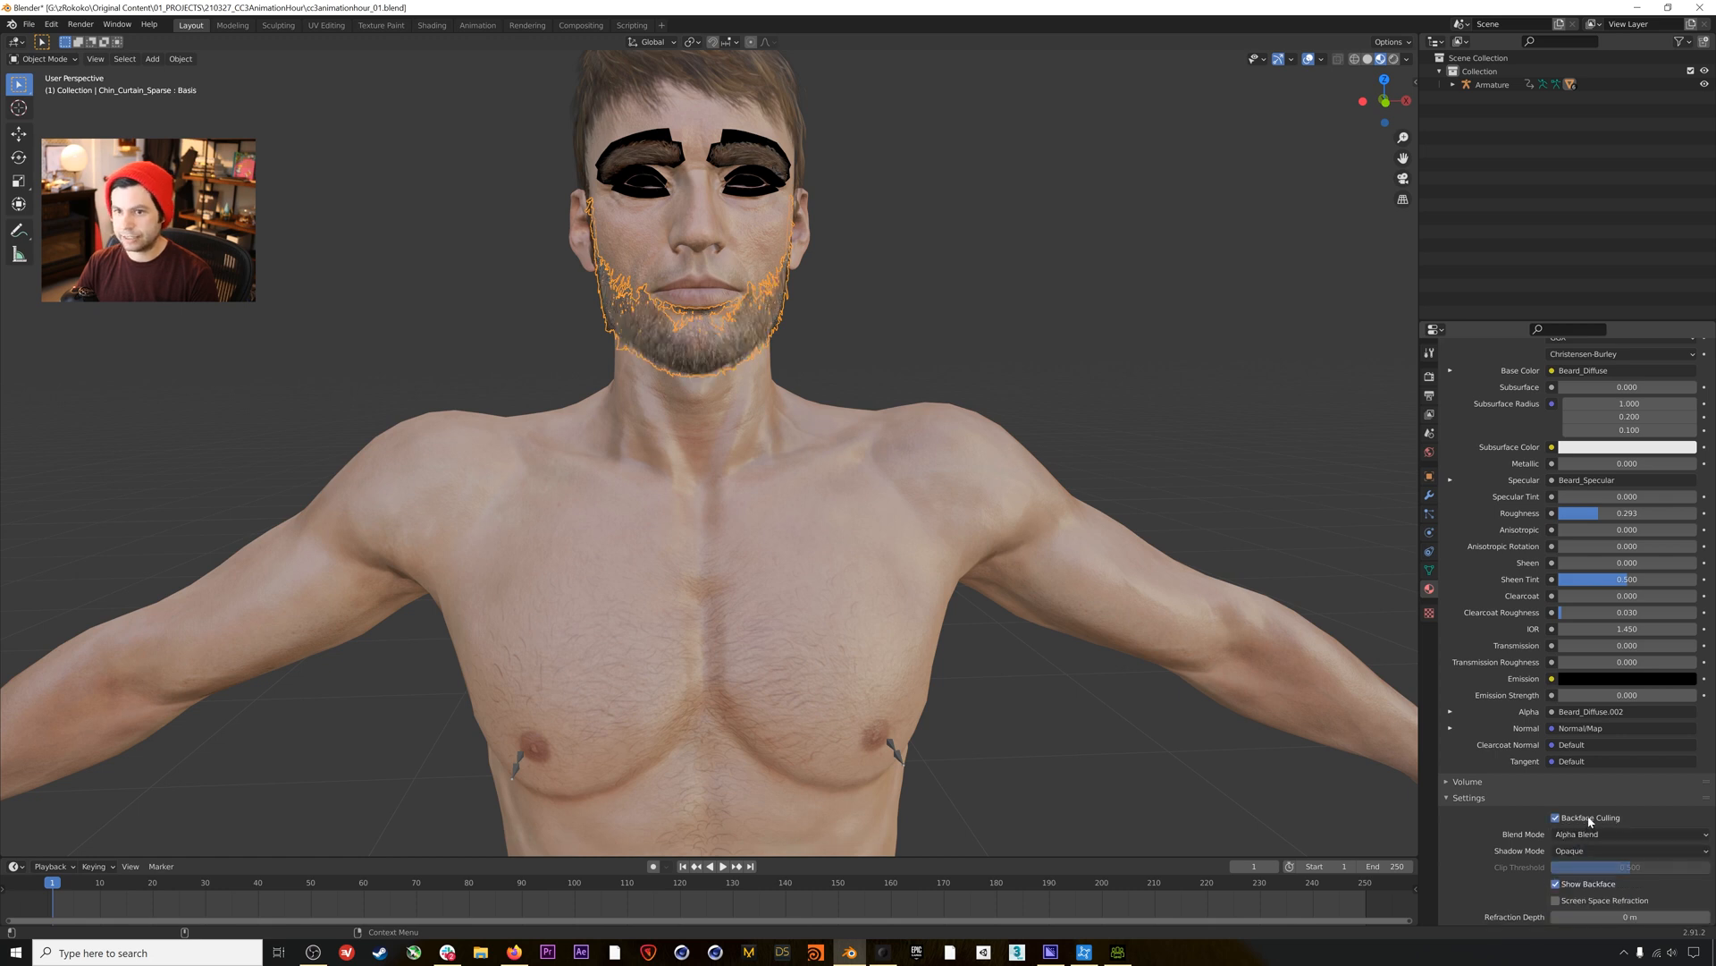
{"action": "left_click", "coordinate": [872, 267]}
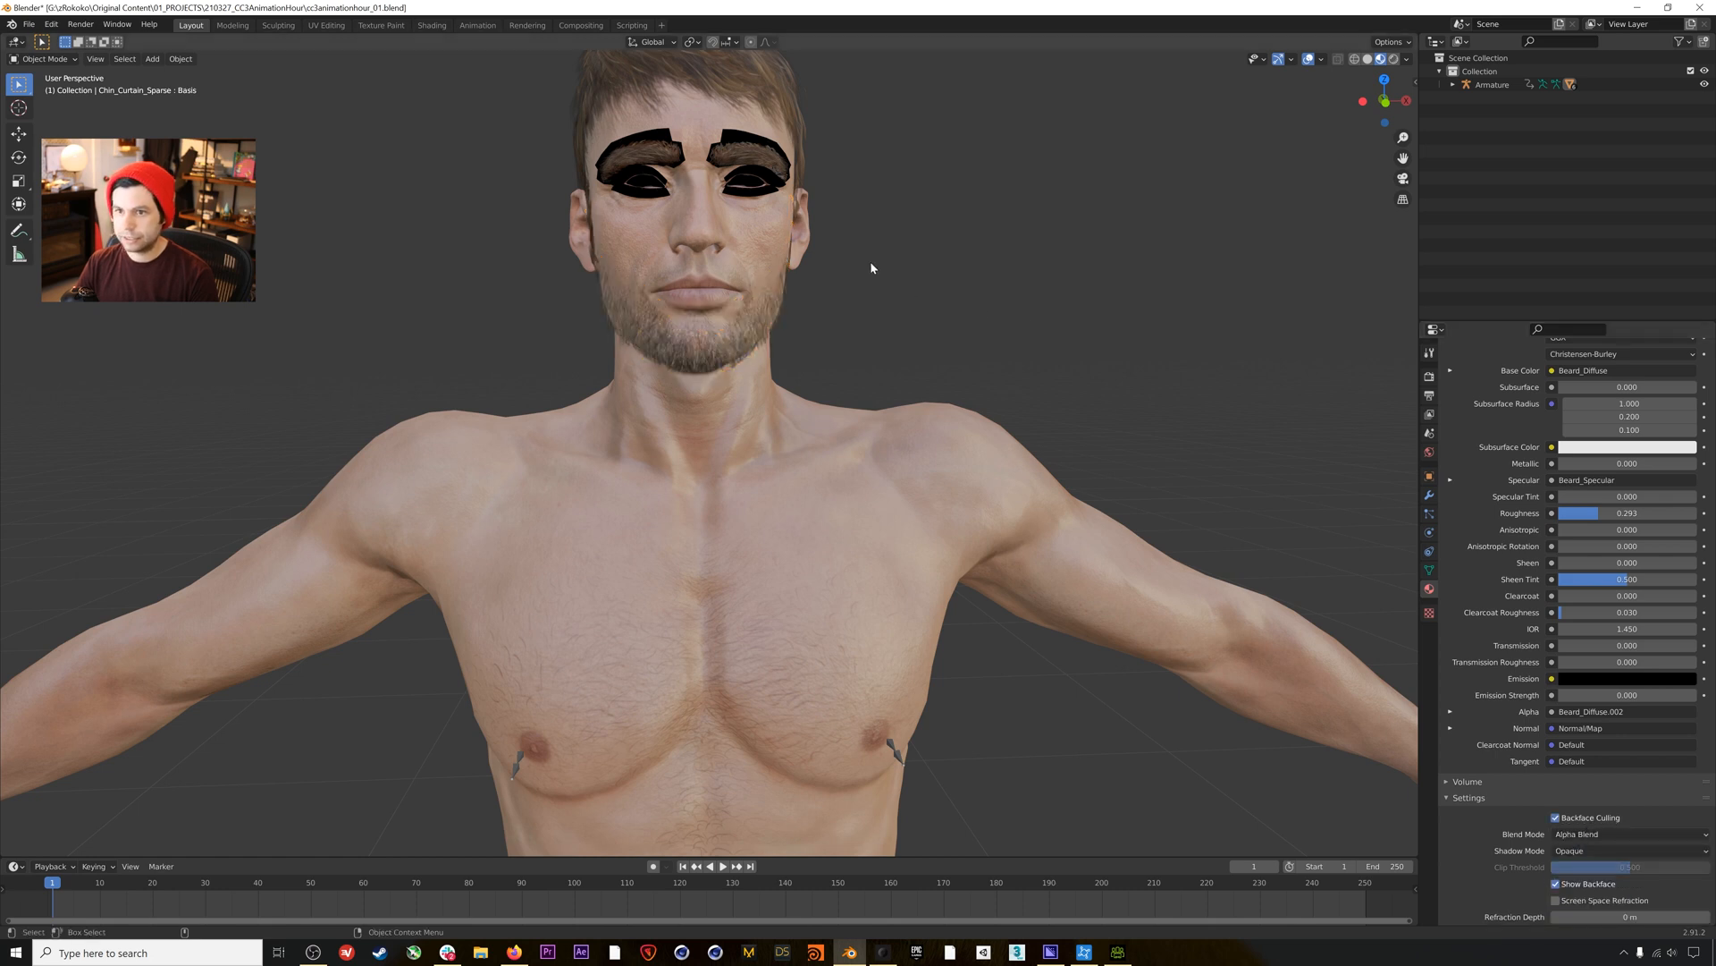
Set the eyebrows' second material, Male_Bushy_Base, to Alpha Blend with Backface Culling enabled.
{"action": "left_click", "coordinate": [758, 196]}
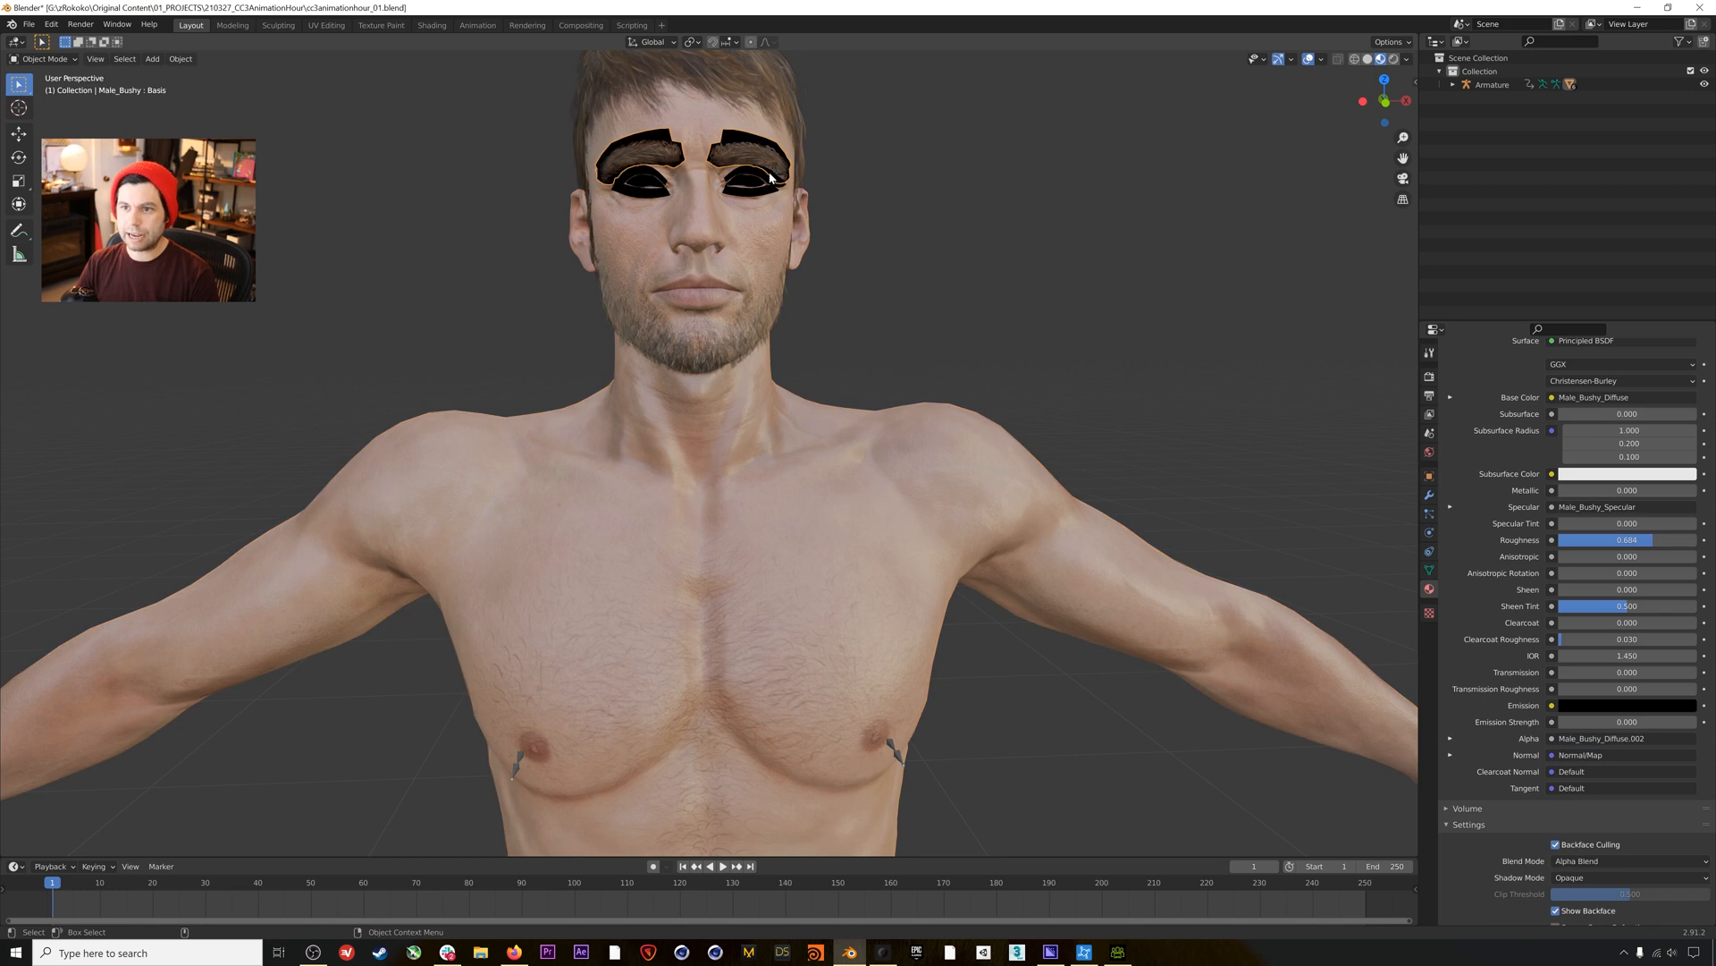
{"action": "scroll", "coordinate": [1489, 715], "scroll_direction": "up", "scroll_amount": 5}
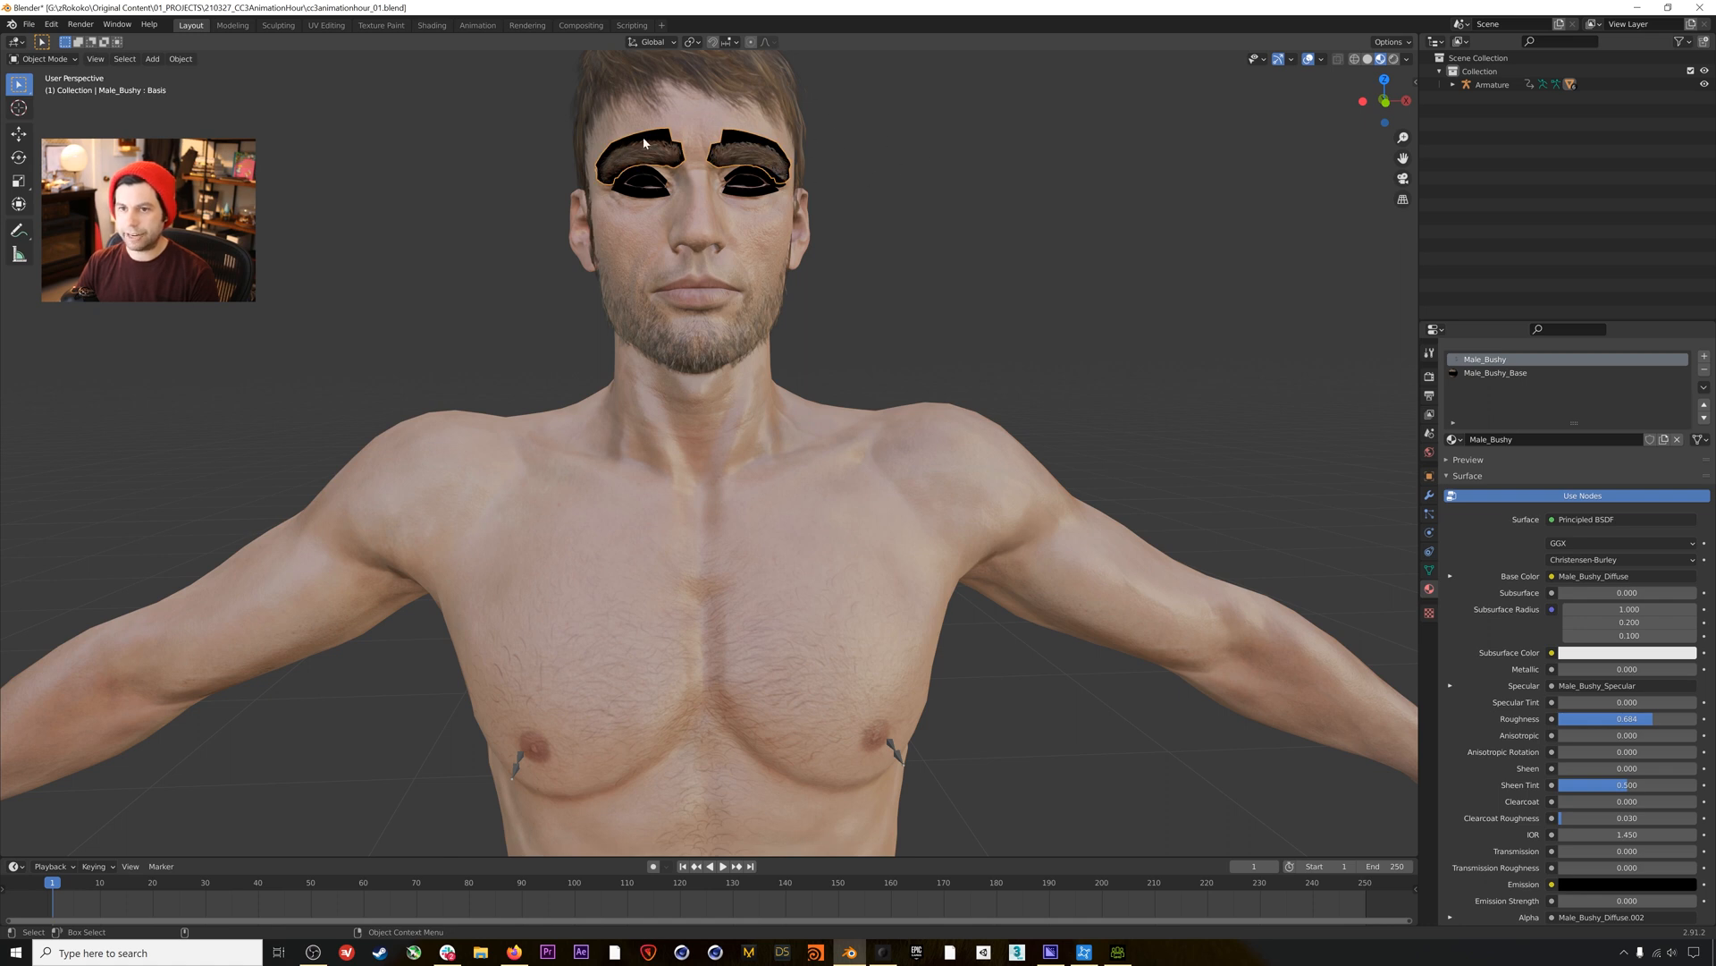
{"action": "left_click", "coordinate": [1481, 375]}
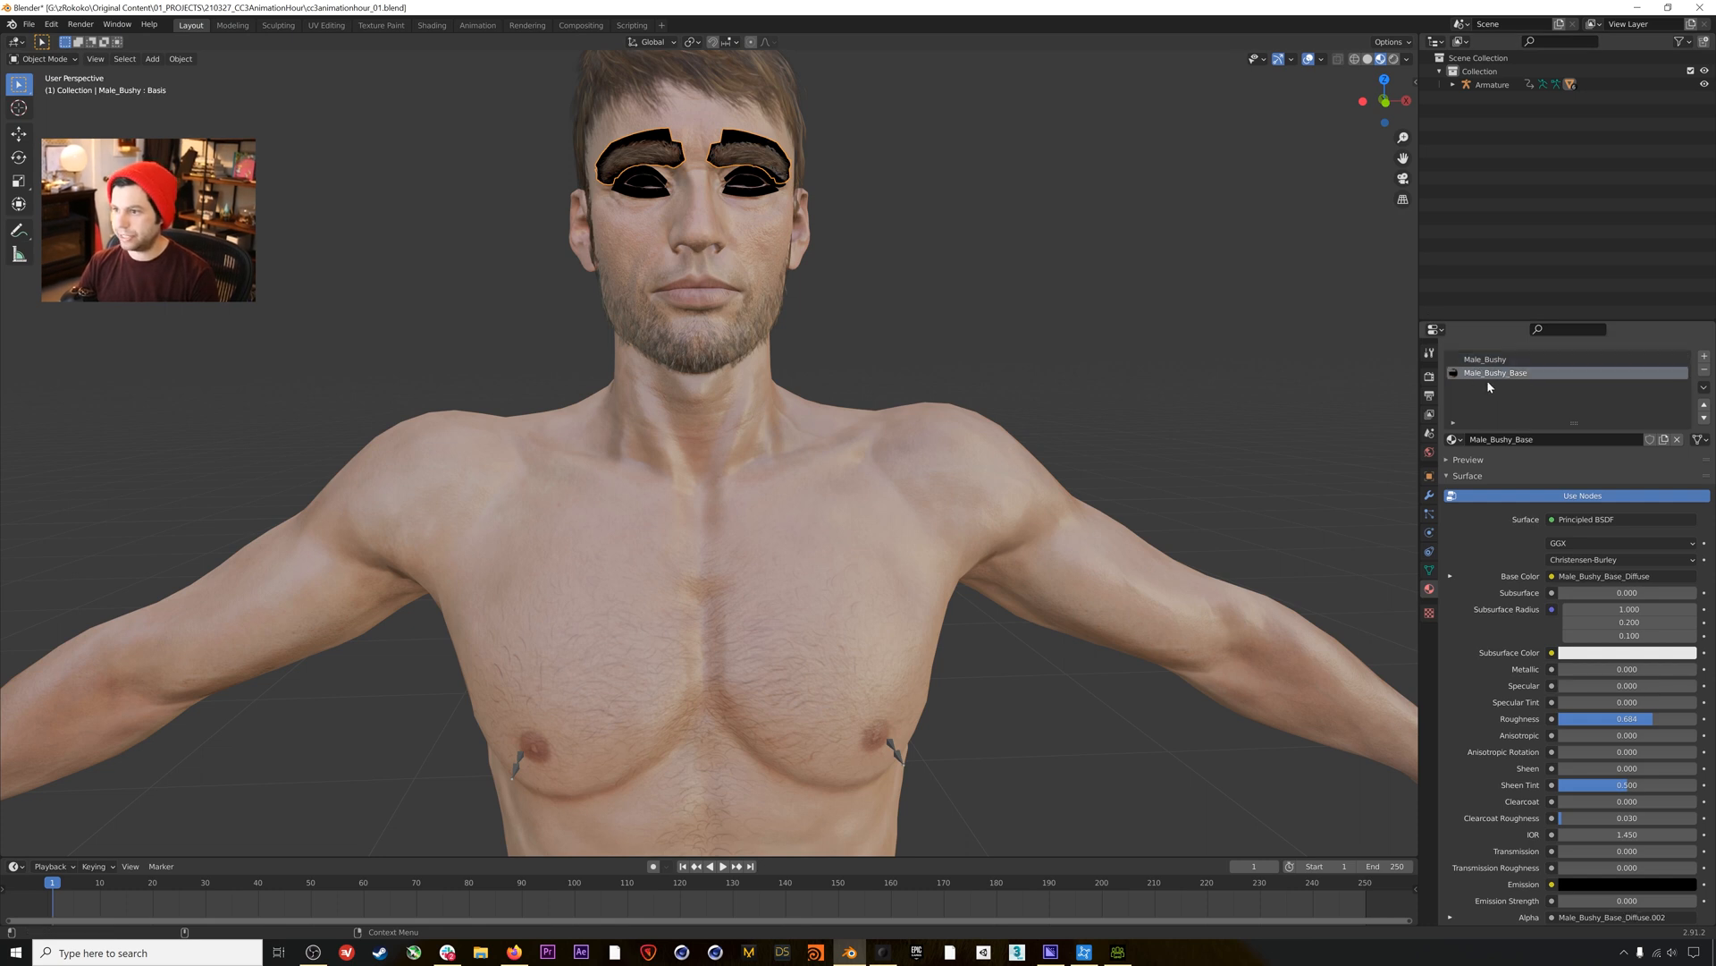
{"action": "scroll", "coordinate": [1463, 758], "scroll_direction": "down", "scroll_amount": 5}
{"action": "left_click", "coordinate": [1576, 861]}
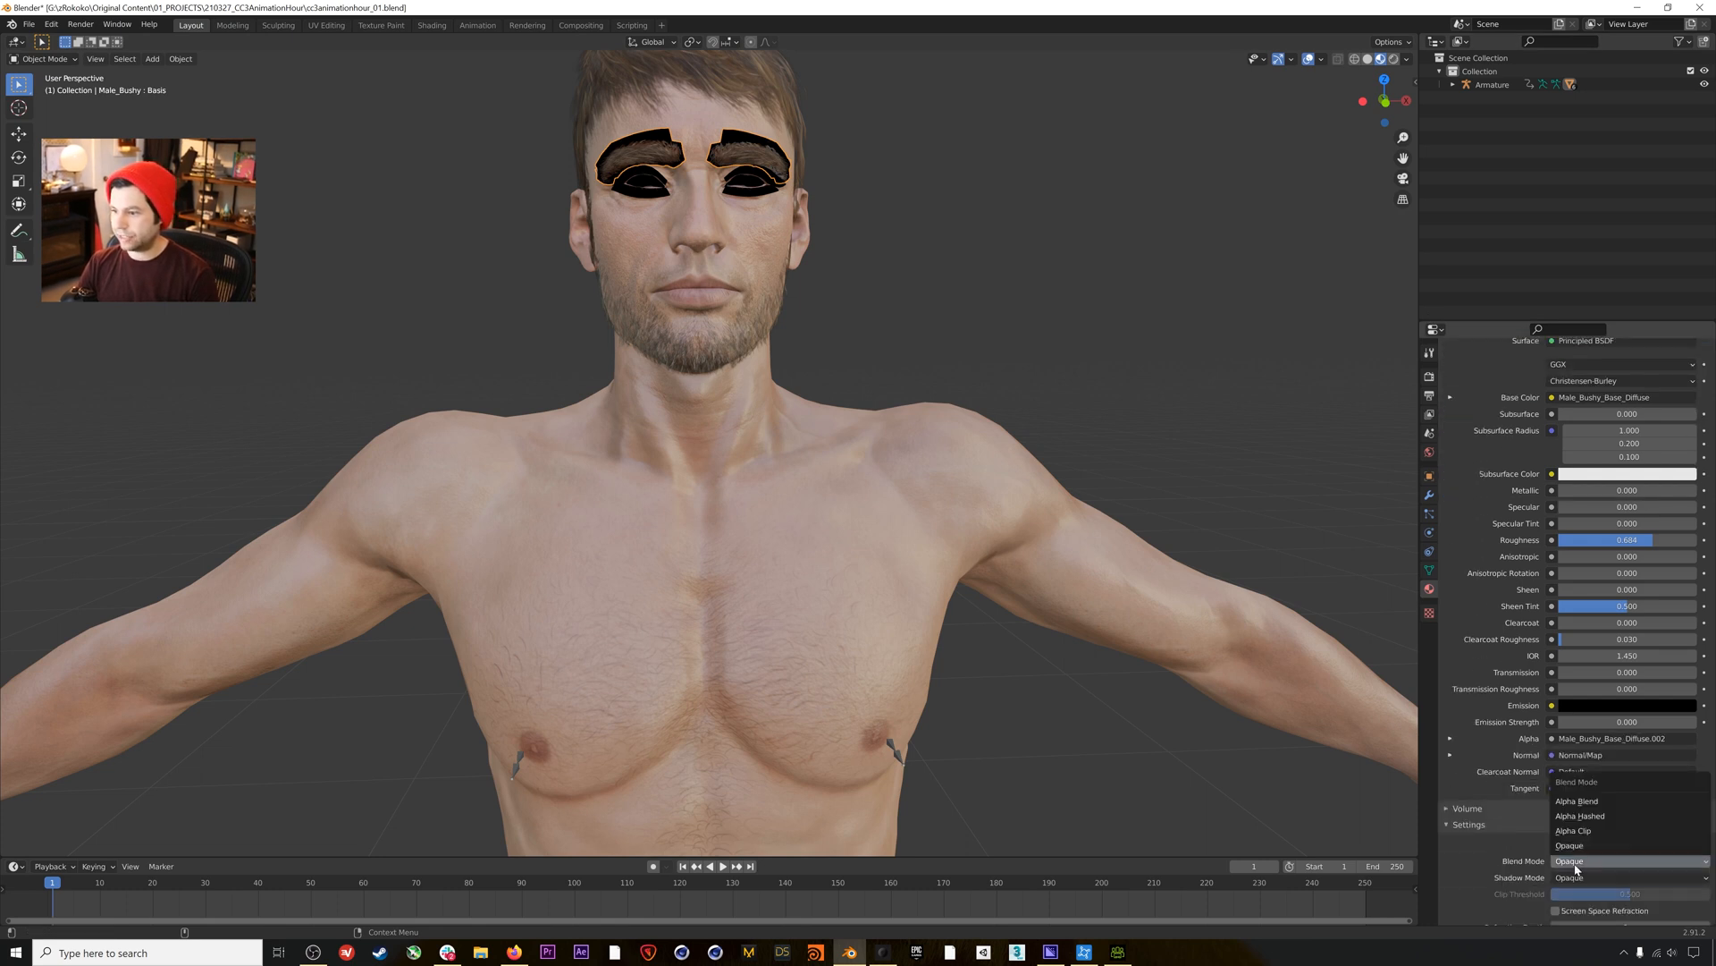
{"action": "left_click", "coordinate": [1577, 801]}
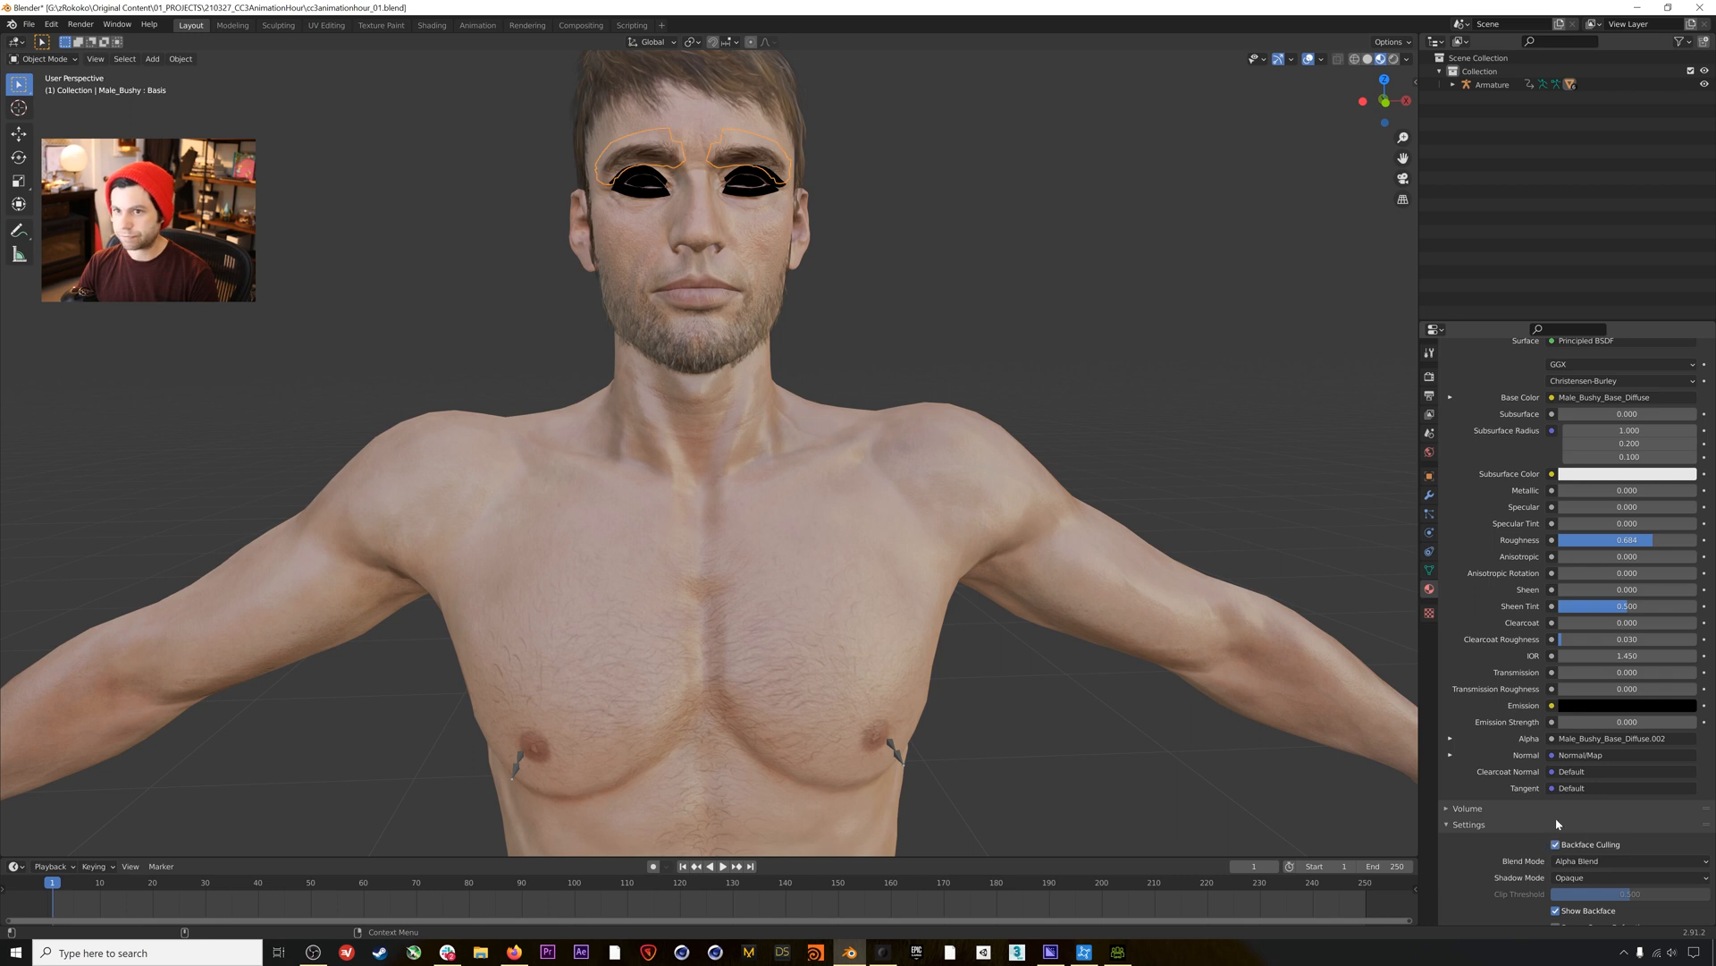
{"action": "left_click", "coordinate": [990, 254]}
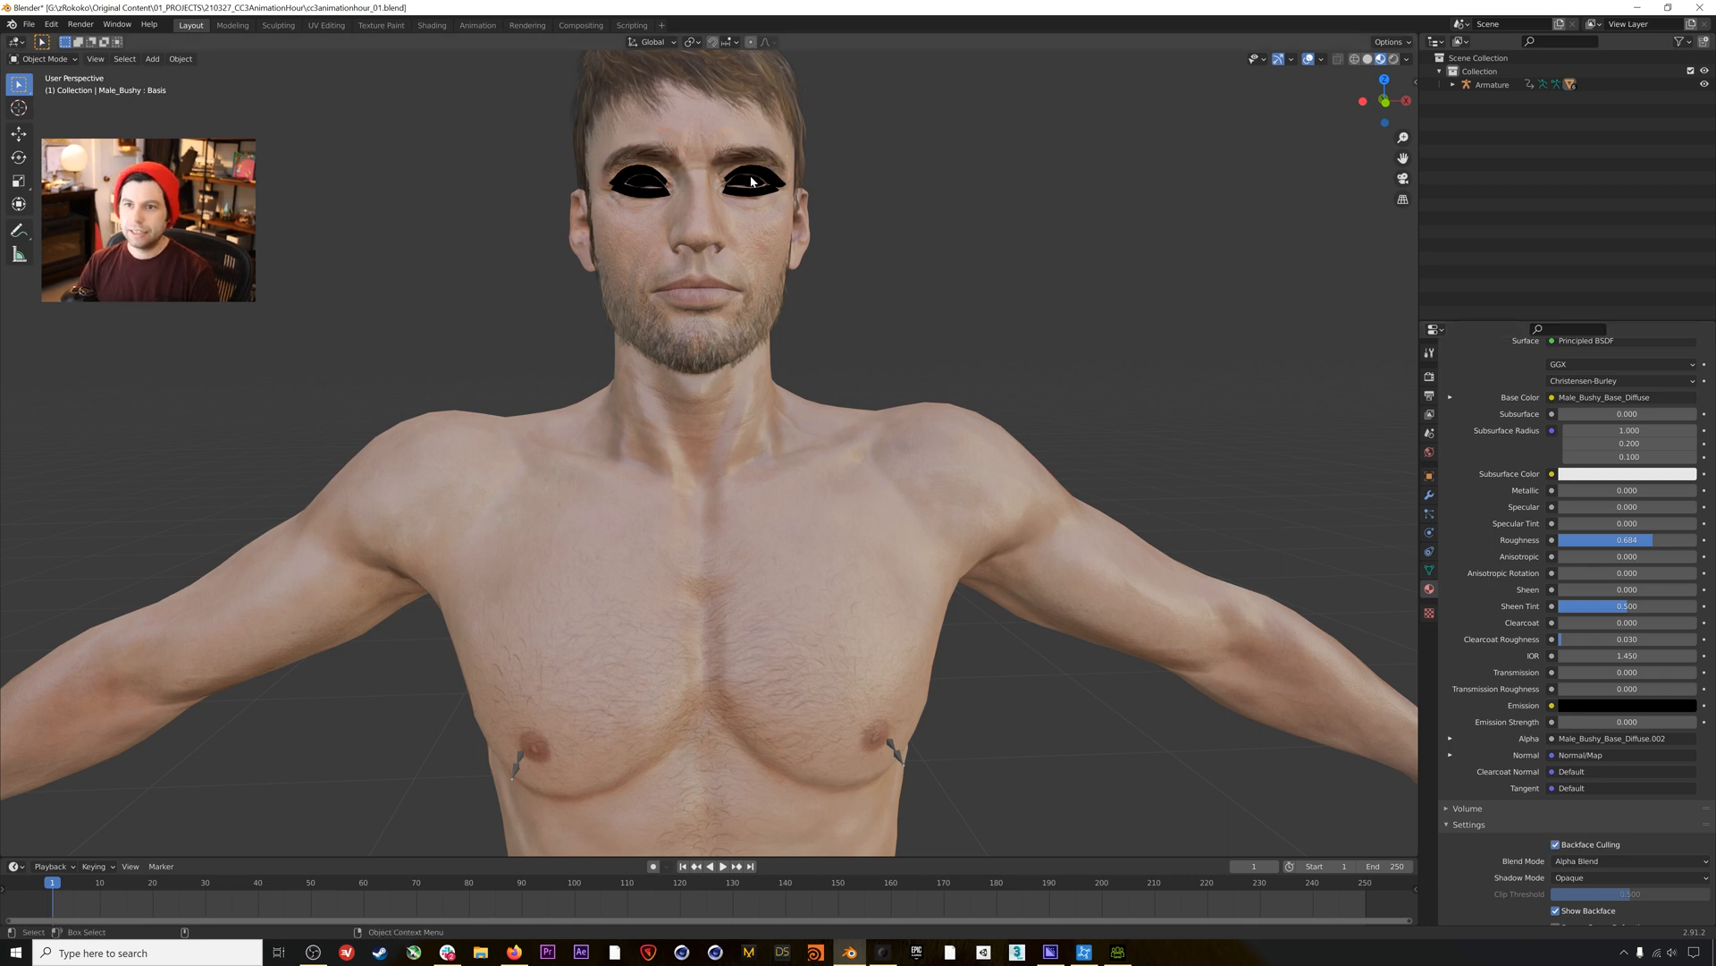
Set the blend mode of the Std_Eye_Occlusion_R material on the eye occlusion mesh to Alpha Blend.
{"action": "left_click", "coordinate": [749, 186]}
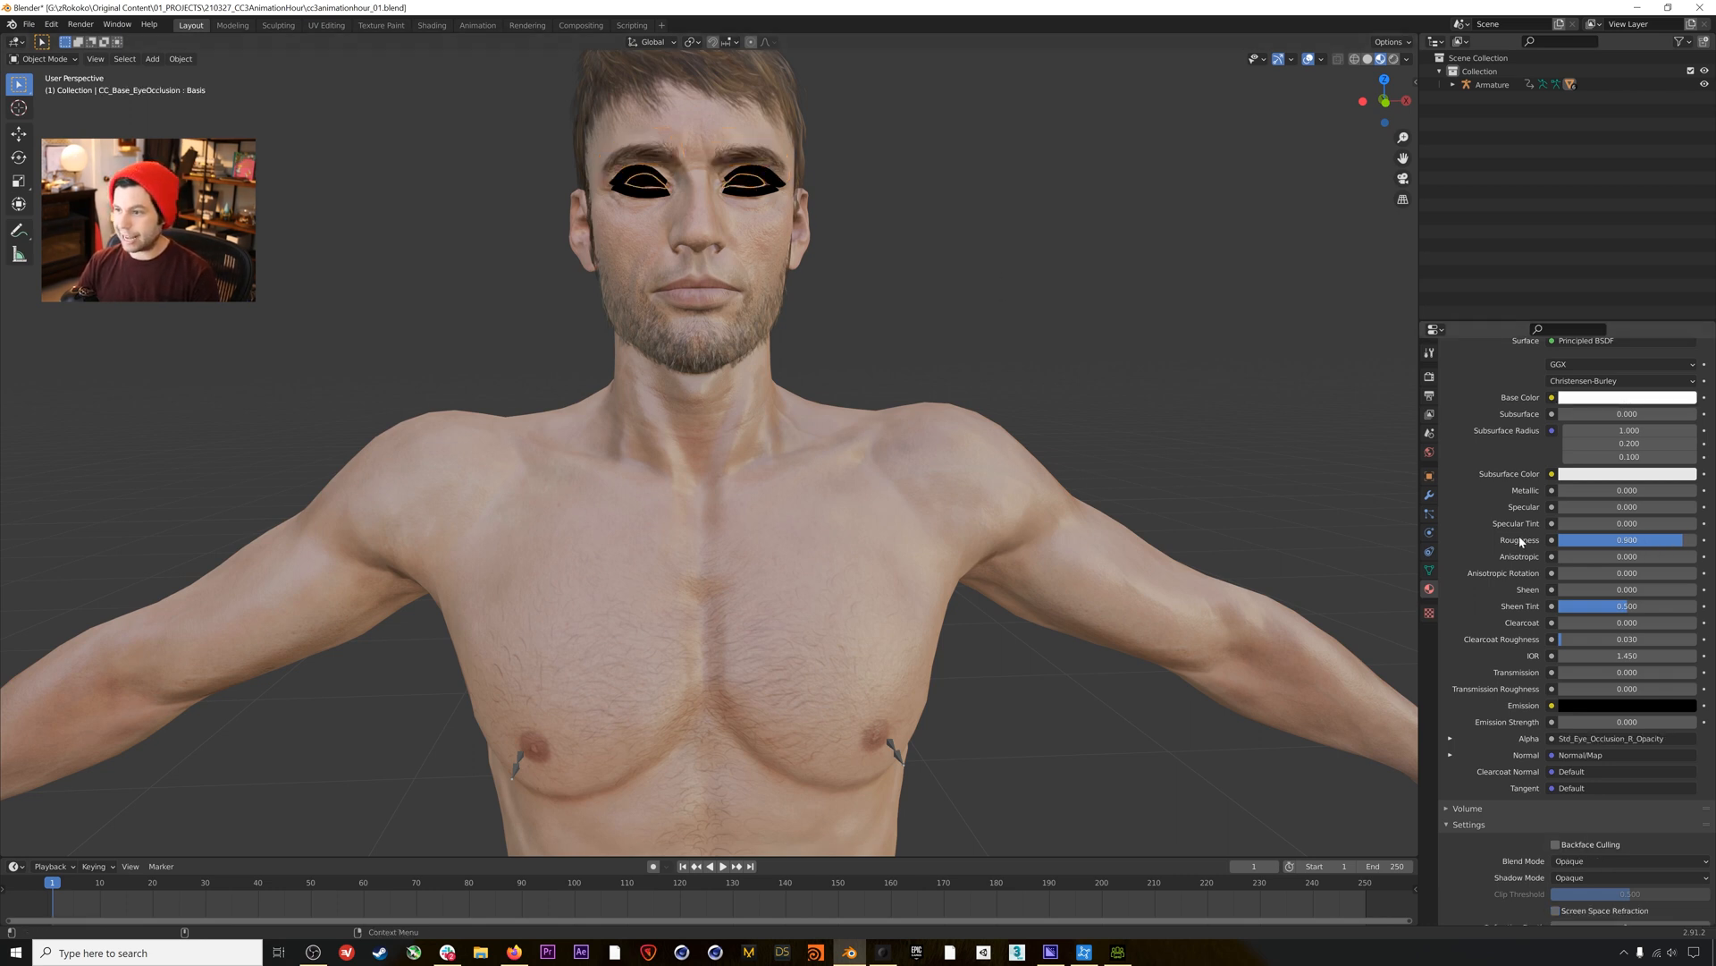
{"action": "scroll", "coordinate": [1499, 539], "scroll_direction": "up", "scroll_amount": 5}
{"action": "scroll", "coordinate": [1492, 762], "scroll_direction": "down", "scroll_amount": 3}
{"action": "scroll", "coordinate": [1492, 762], "scroll_direction": "down", "scroll_amount": 3}
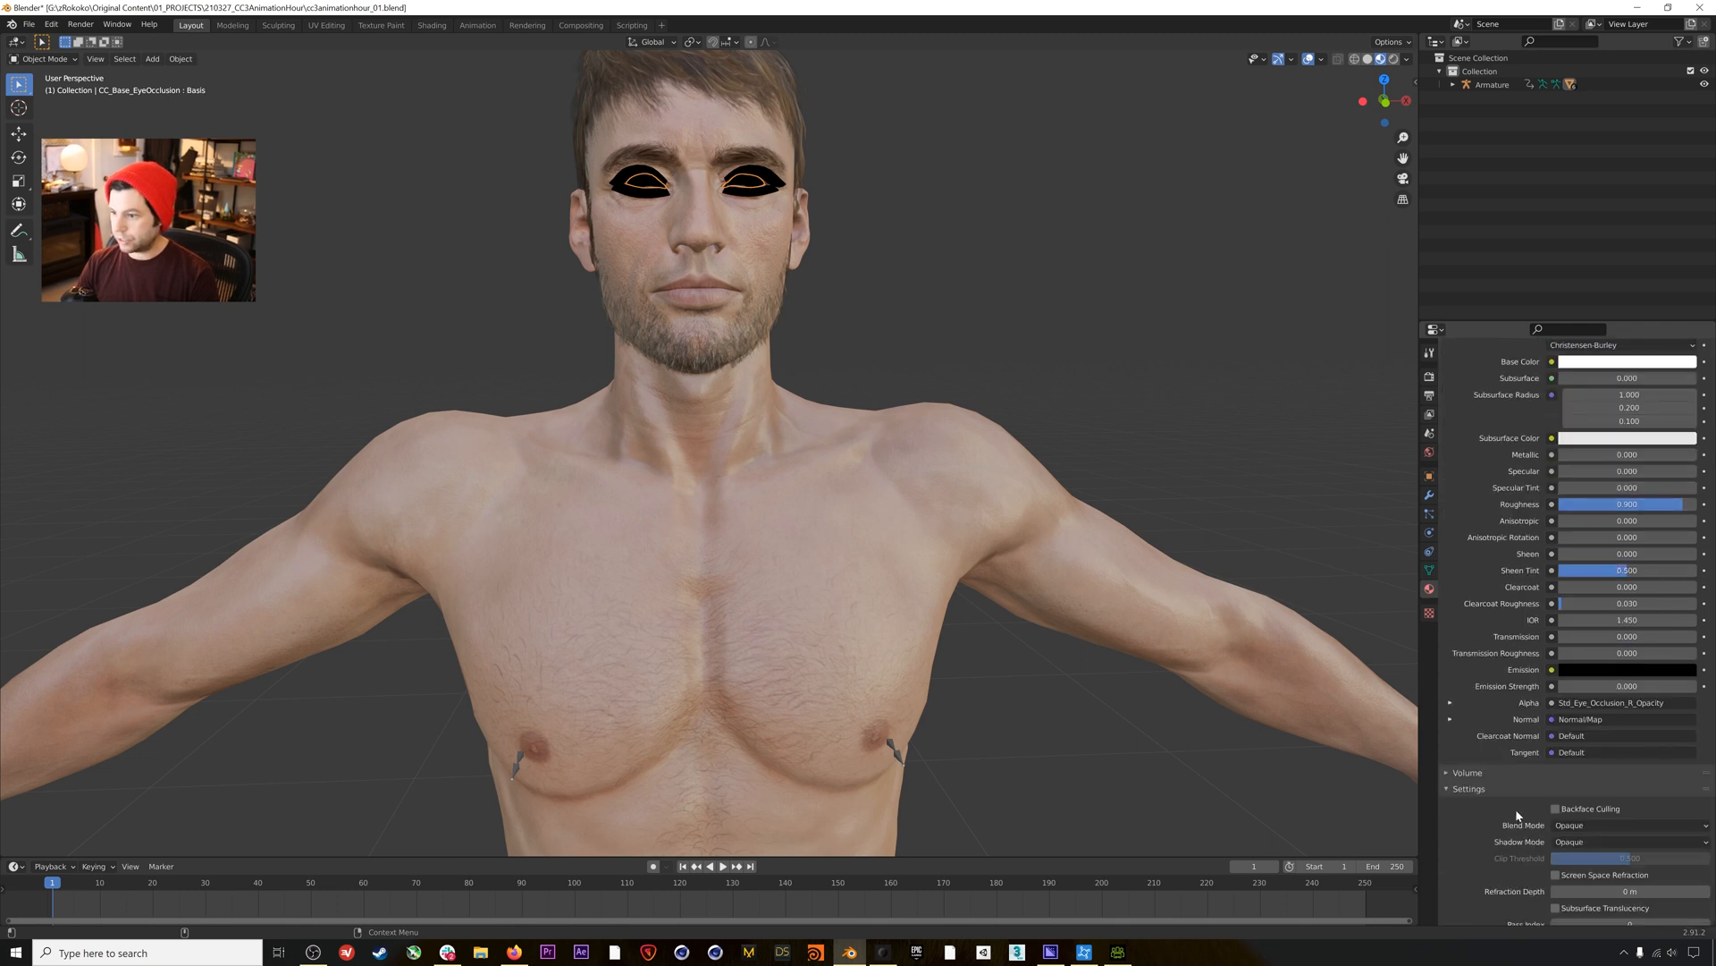
{"action": "left_click", "coordinate": [1569, 826]}
{"action": "left_click", "coordinate": [1579, 886]}
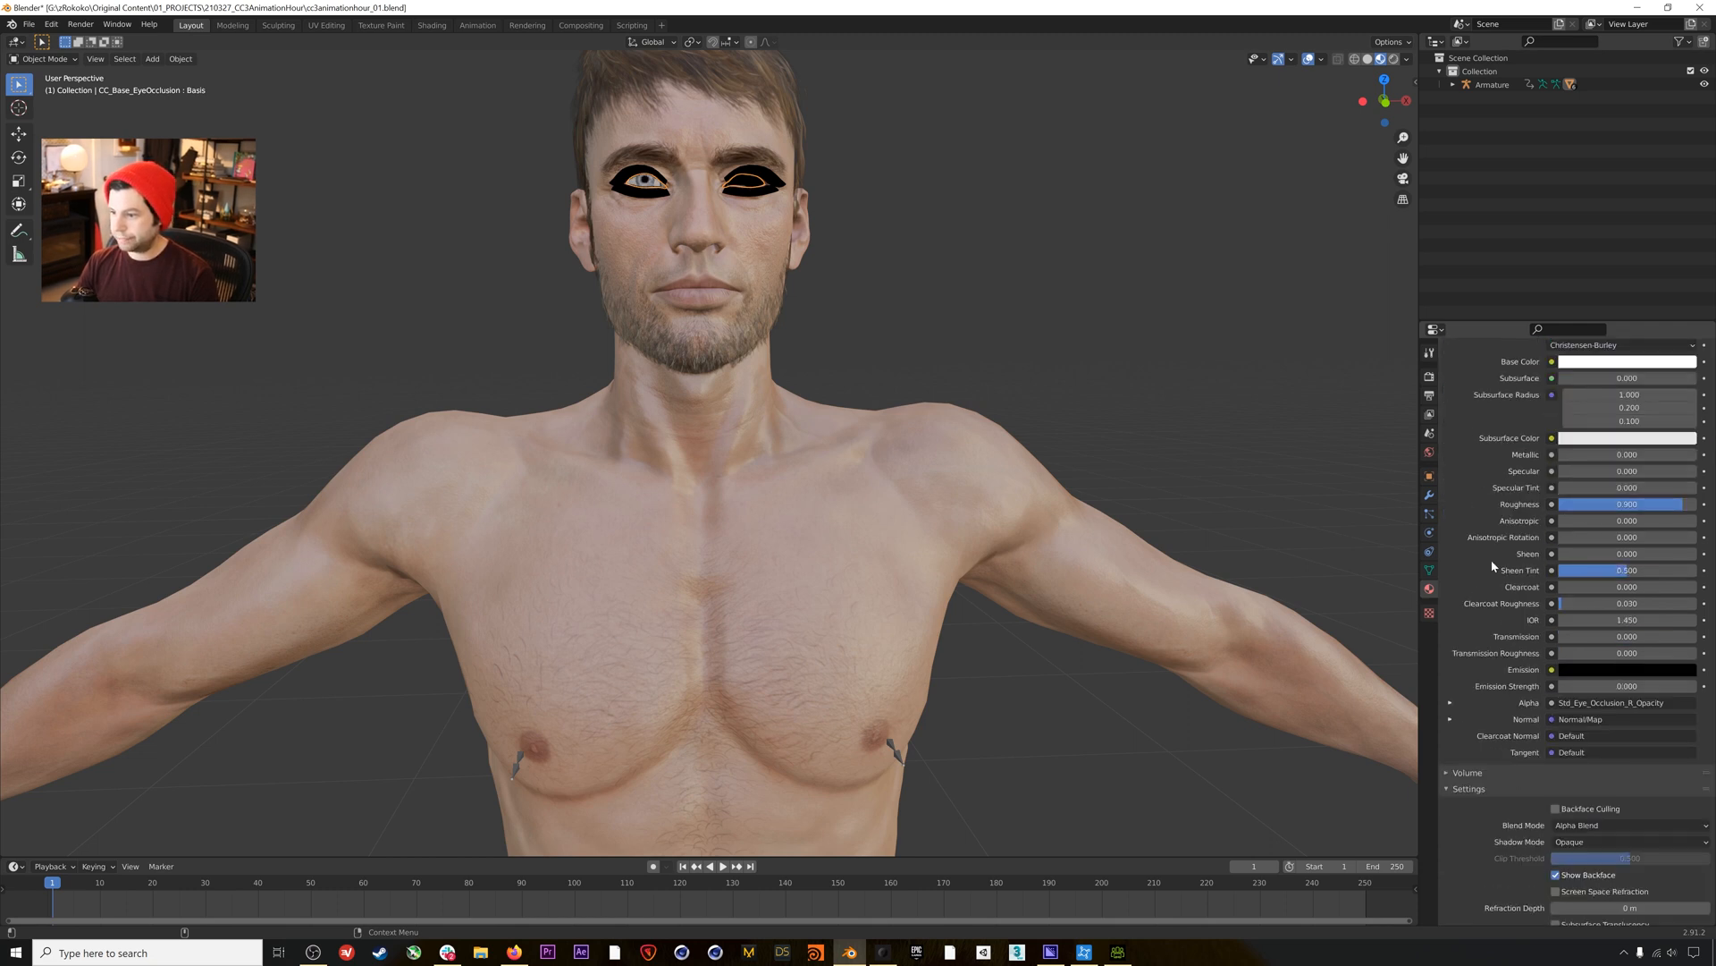
Set the Std_Eye_Occlusion_L material to Alpha Blend and enable Backface Culling.
{"action": "scroll", "coordinate": [1483, 379], "scroll_direction": "up", "scroll_amount": 6}
{"action": "left_click", "coordinate": [1499, 392]}
{"action": "scroll", "coordinate": [1493, 464], "scroll_direction": "down", "scroll_amount": 6}
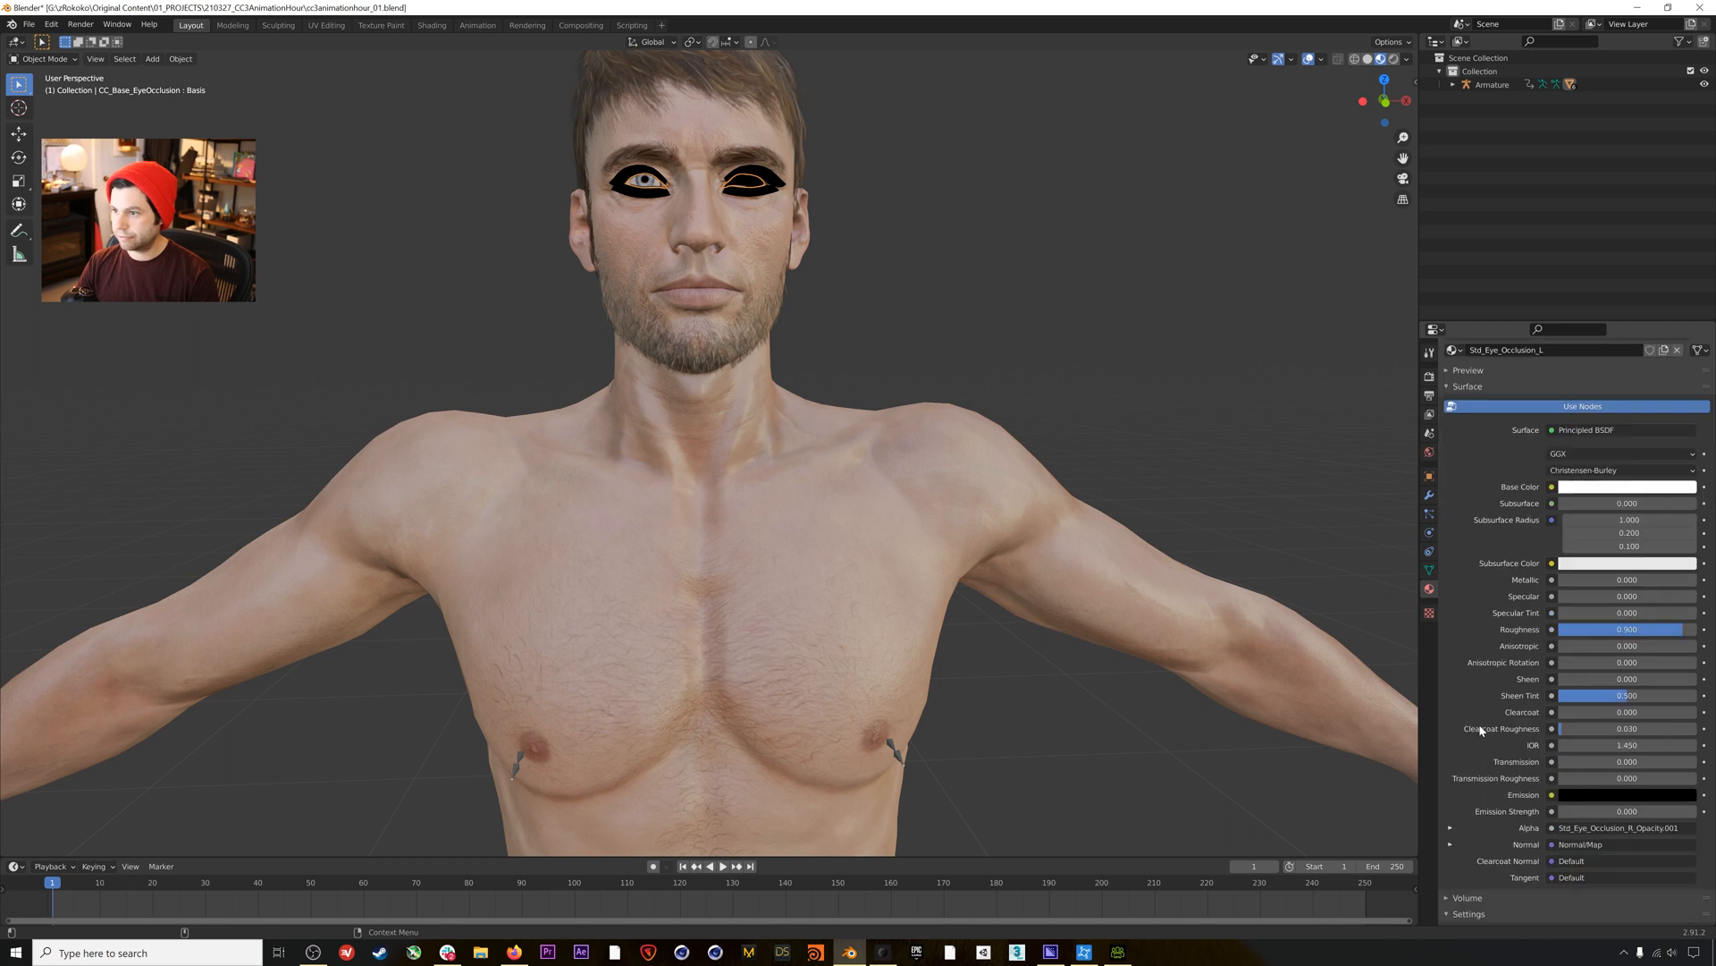
{"action": "left_click", "coordinate": [1591, 782]}
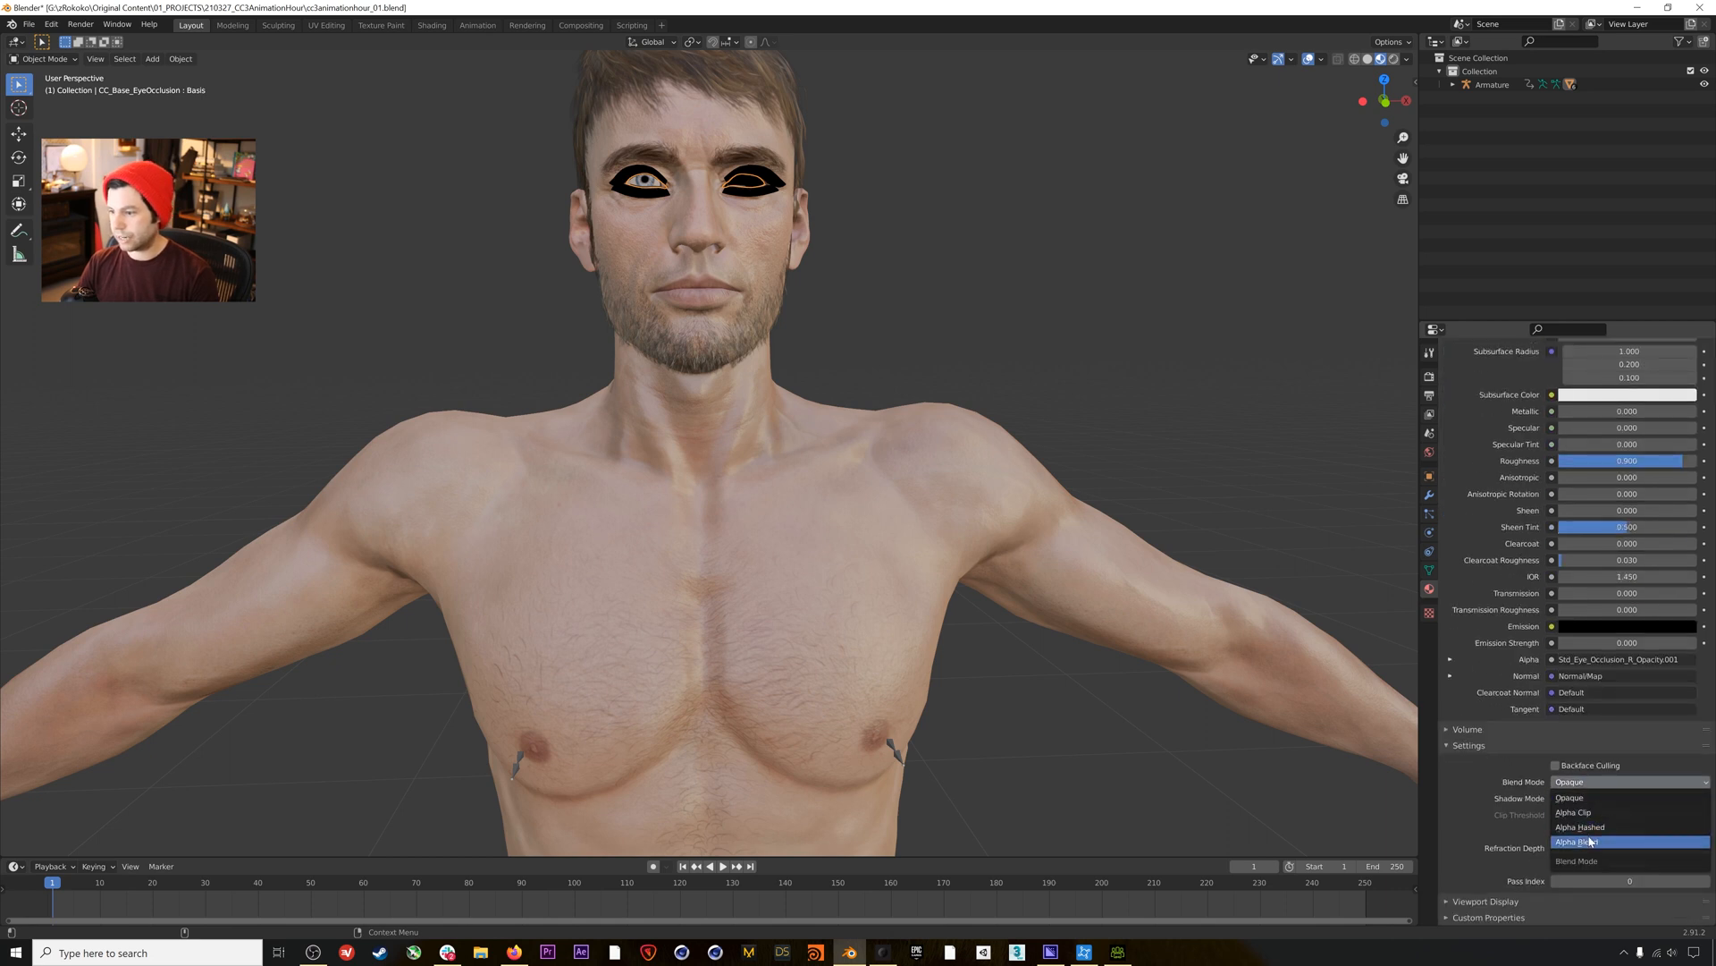
{"action": "left_click", "coordinate": [1577, 841]}
{"action": "left_click", "coordinate": [1556, 765]}
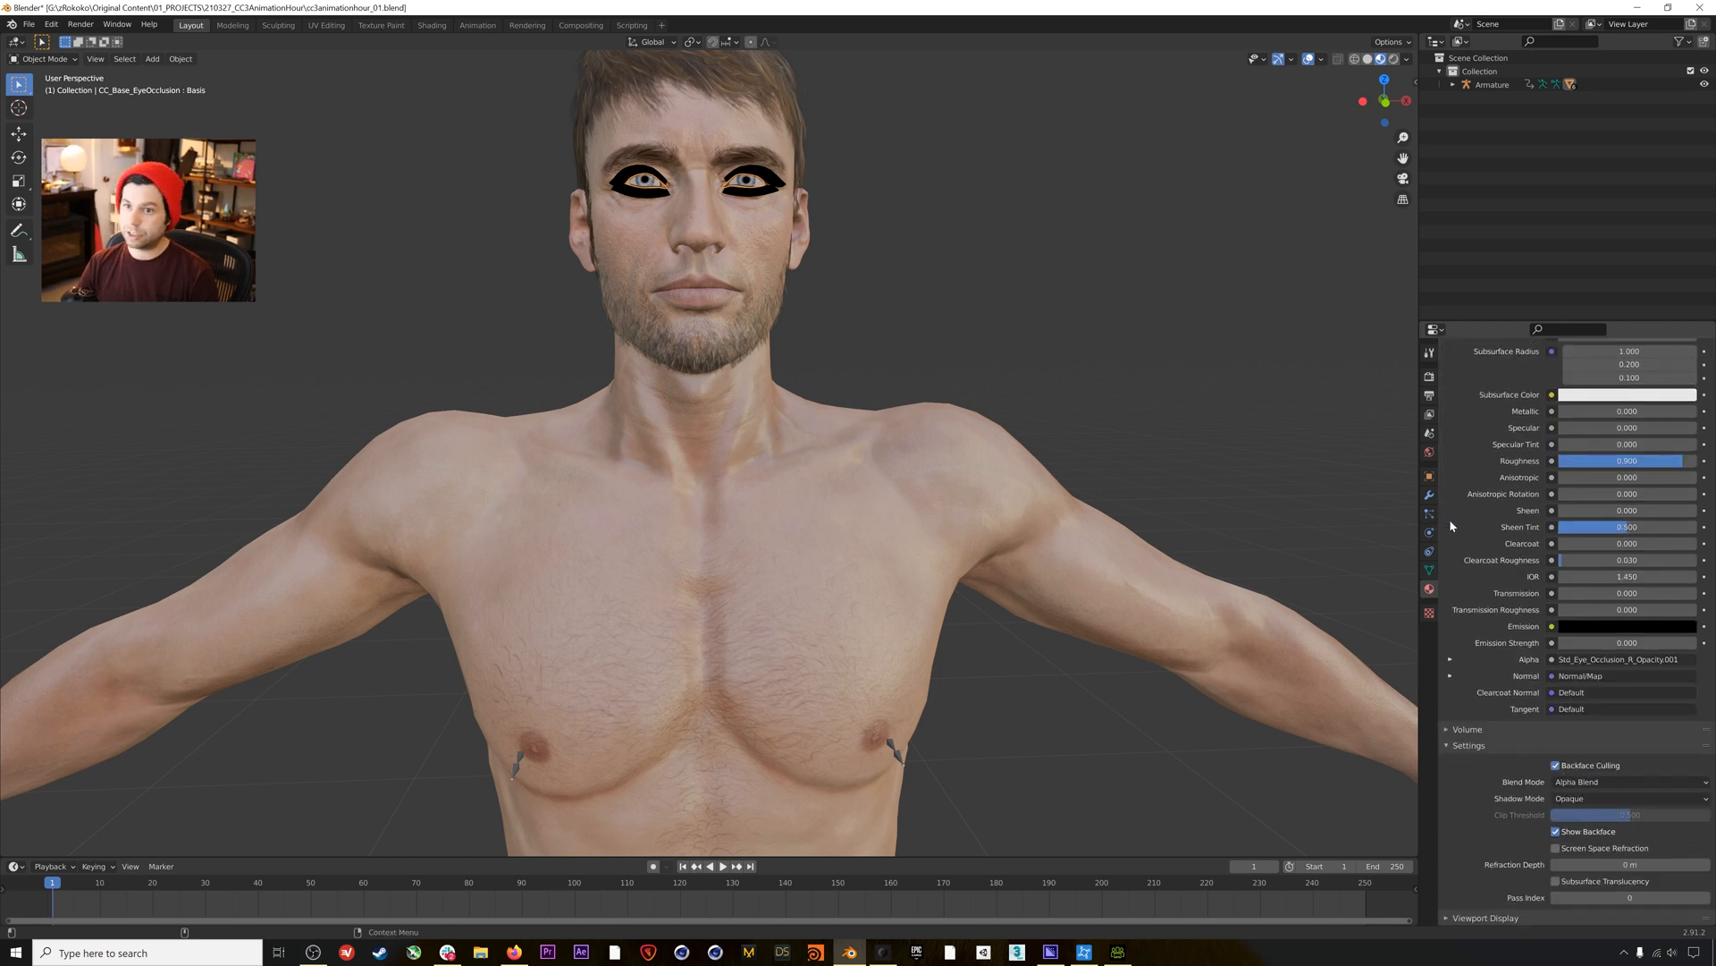
Enable Backface Culling on the Std_Eye_Occlusion_R material.
{"action": "scroll", "coordinate": [1453, 515], "scroll_direction": "up", "scroll_amount": 6}
{"action": "left_click", "coordinate": [1510, 373]}
{"action": "scroll", "coordinate": [1487, 727], "scroll_direction": "down", "scroll_amount": 6}
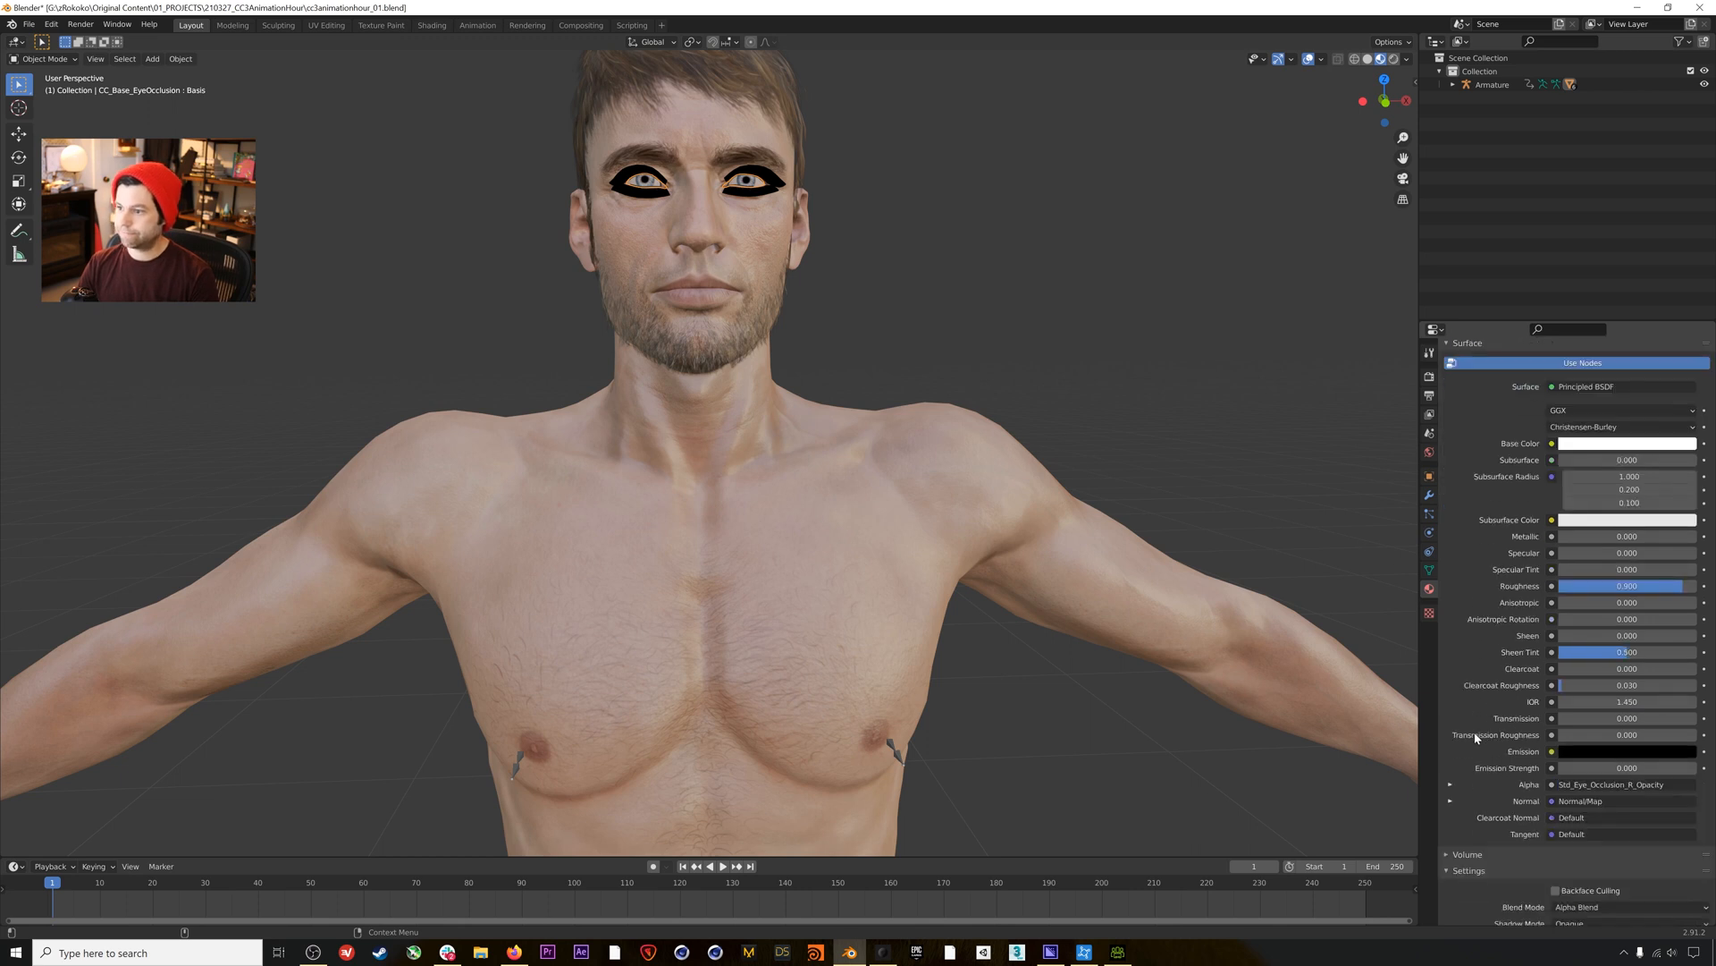
{"action": "scroll", "coordinate": [1506, 573], "scroll_direction": "up", "scroll_amount": 4}
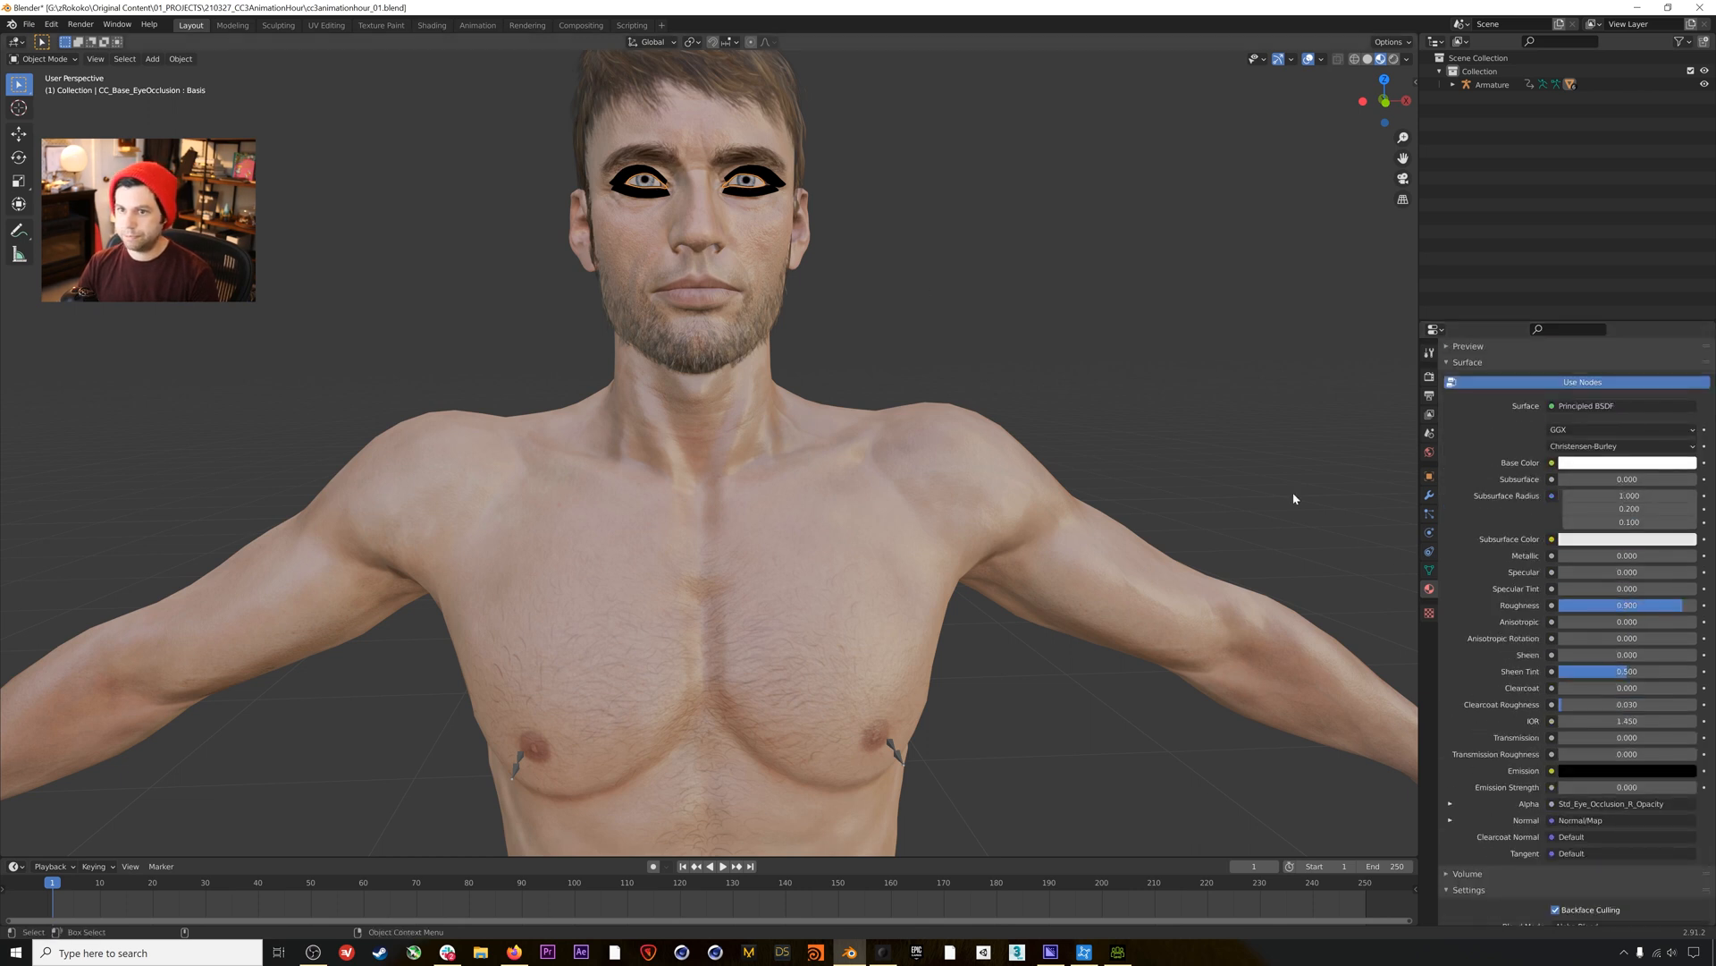
Select CC_Base_TearLine within the armature and set its Std_Tearline_R material to Alpha Blend.
{"action": "left_click", "coordinate": [731, 183]}
{"action": "left_click", "coordinate": [1453, 85]}
{"action": "left_click", "coordinate": [1514, 168]}
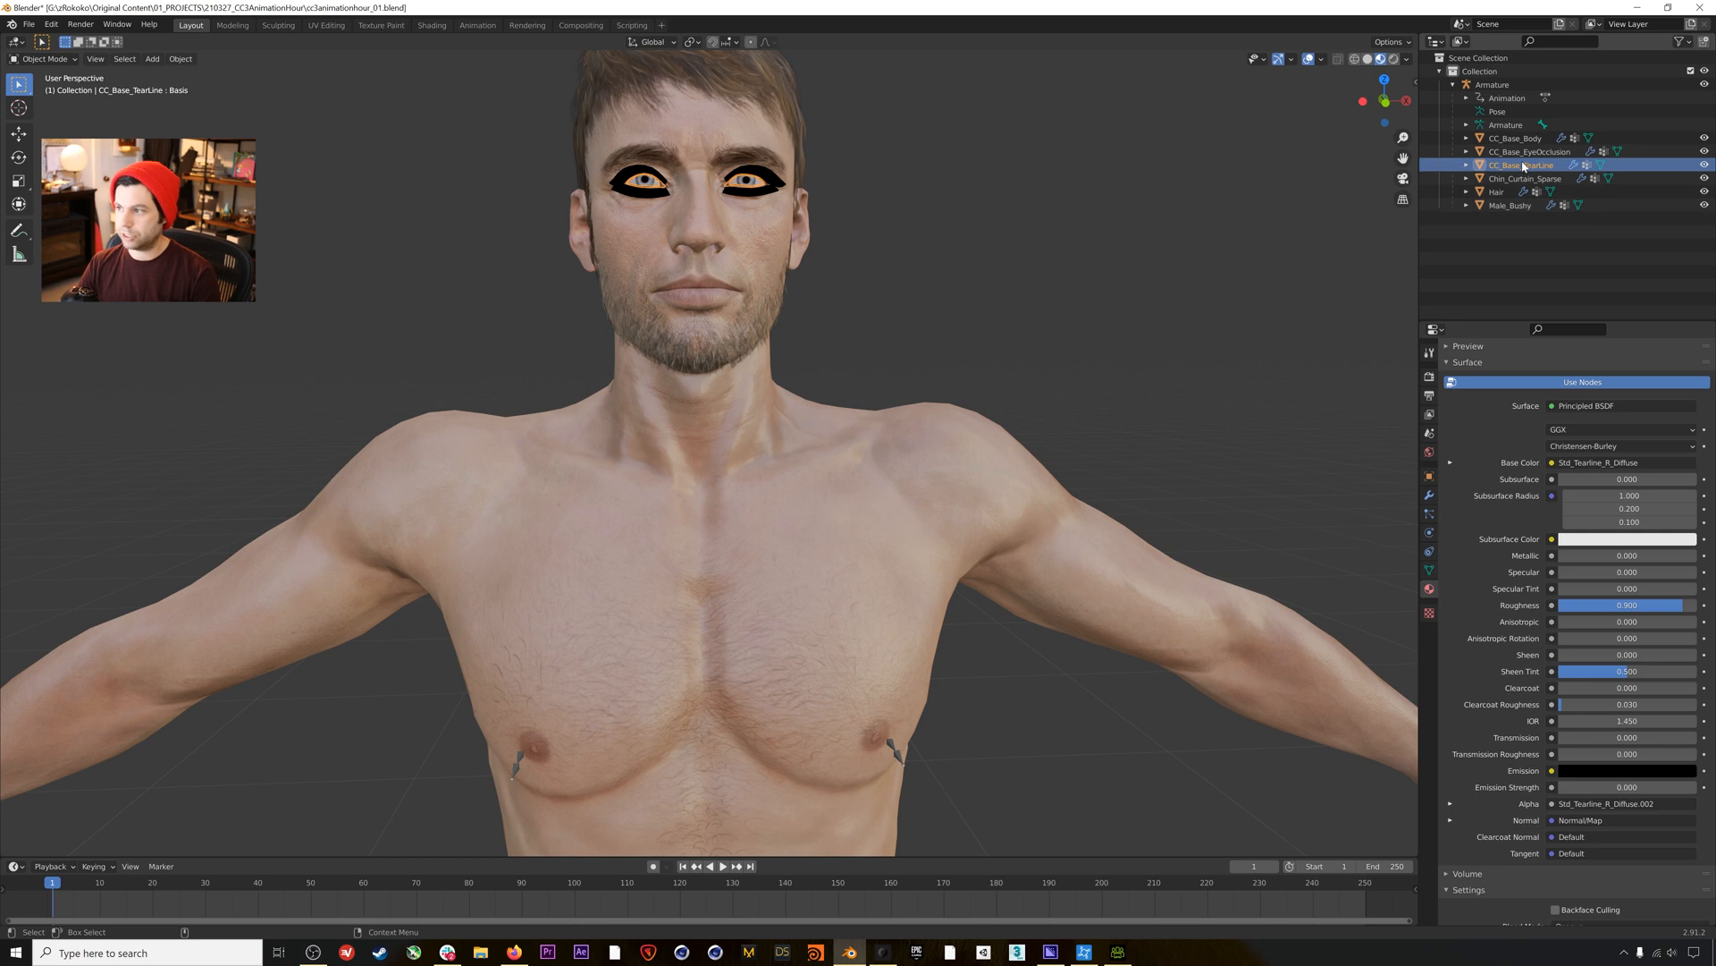
{"action": "scroll", "coordinate": [1490, 863], "scroll_direction": "down", "scroll_amount": 4}
{"action": "scroll", "coordinate": [1490, 851], "scroll_direction": "up", "scroll_amount": 6}
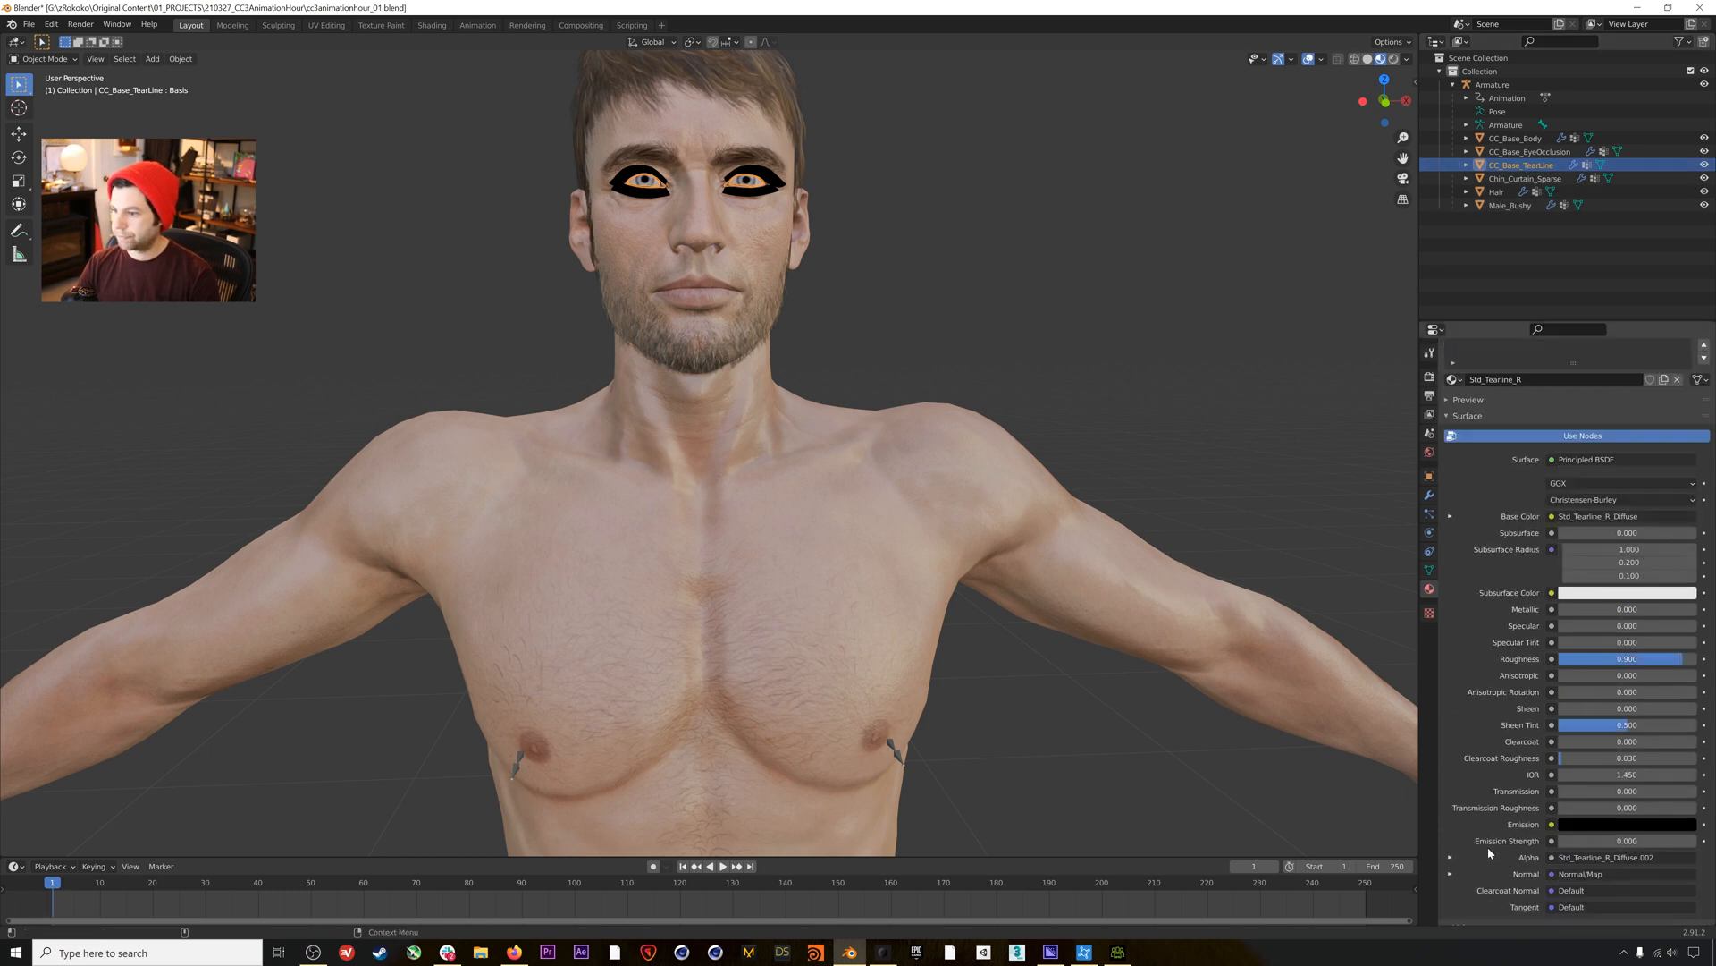
{"action": "scroll", "coordinate": [1498, 362], "scroll_direction": "up", "scroll_amount": 2}
{"action": "scroll", "coordinate": [1460, 921], "scroll_direction": "down", "scroll_amount": 5}
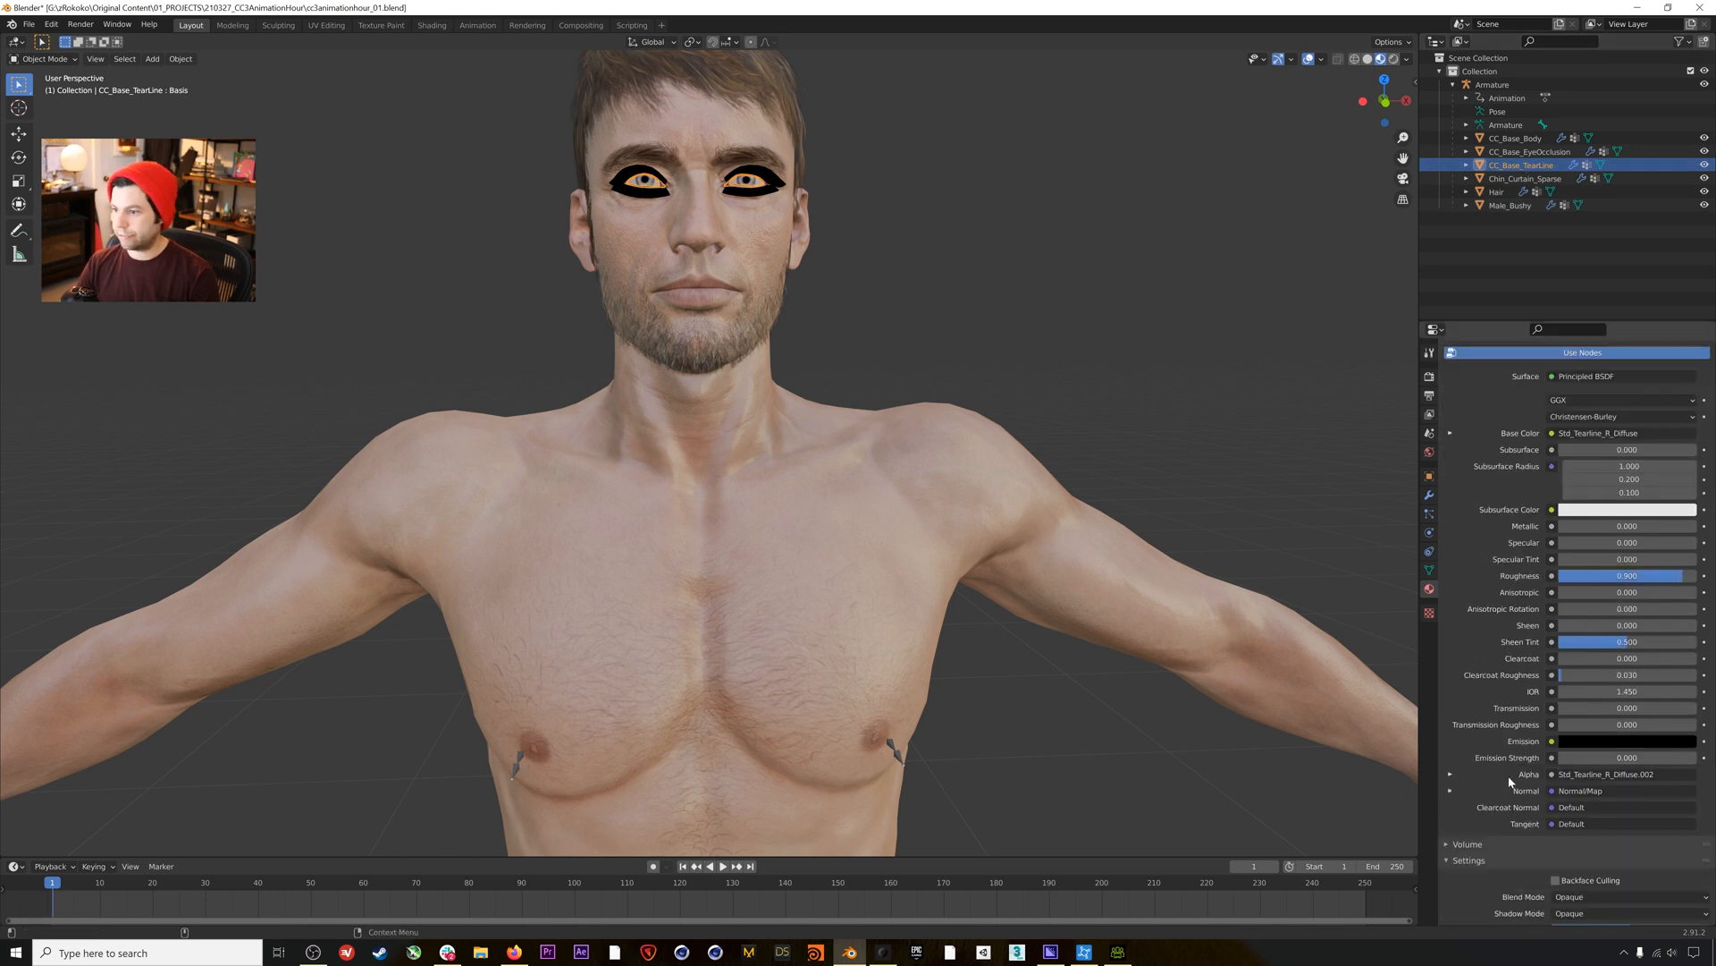
{"action": "left_click", "coordinate": [1630, 843]}
{"action": "left_click", "coordinate": [1577, 902]}
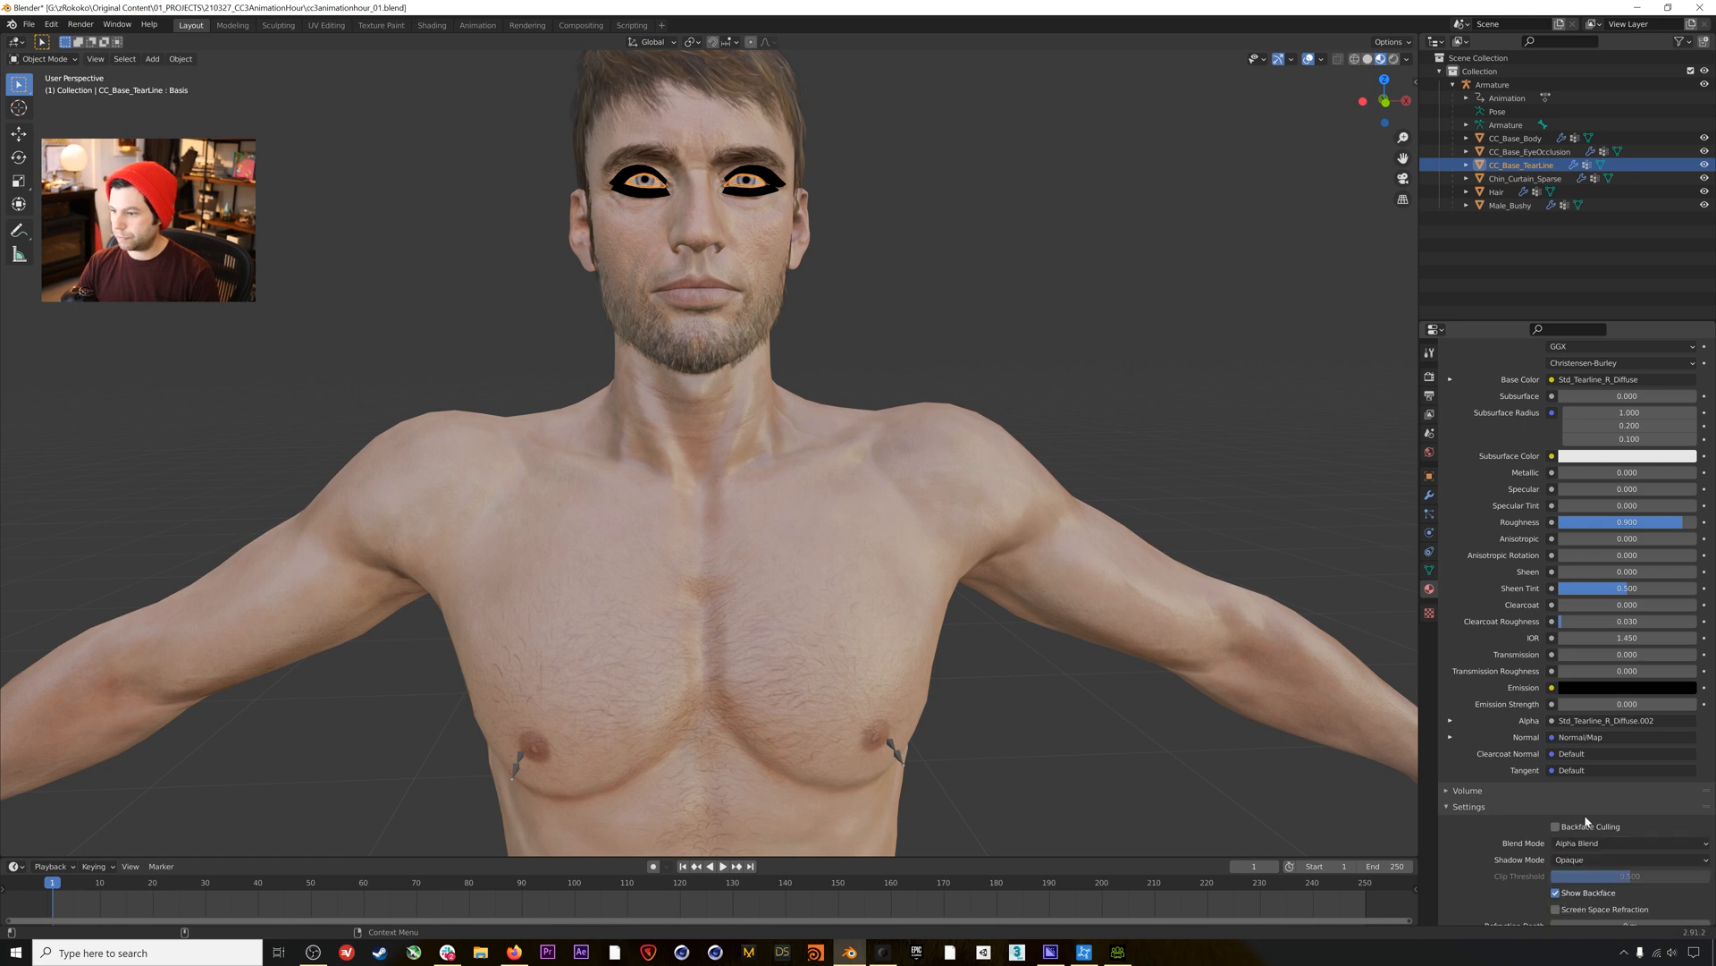
Set the blend mode of the Std_Tearline_L material to Alpha Blend.
{"action": "scroll", "coordinate": [1496, 595], "scroll_direction": "up", "scroll_amount": 5}
{"action": "left_click", "coordinate": [1494, 374]}
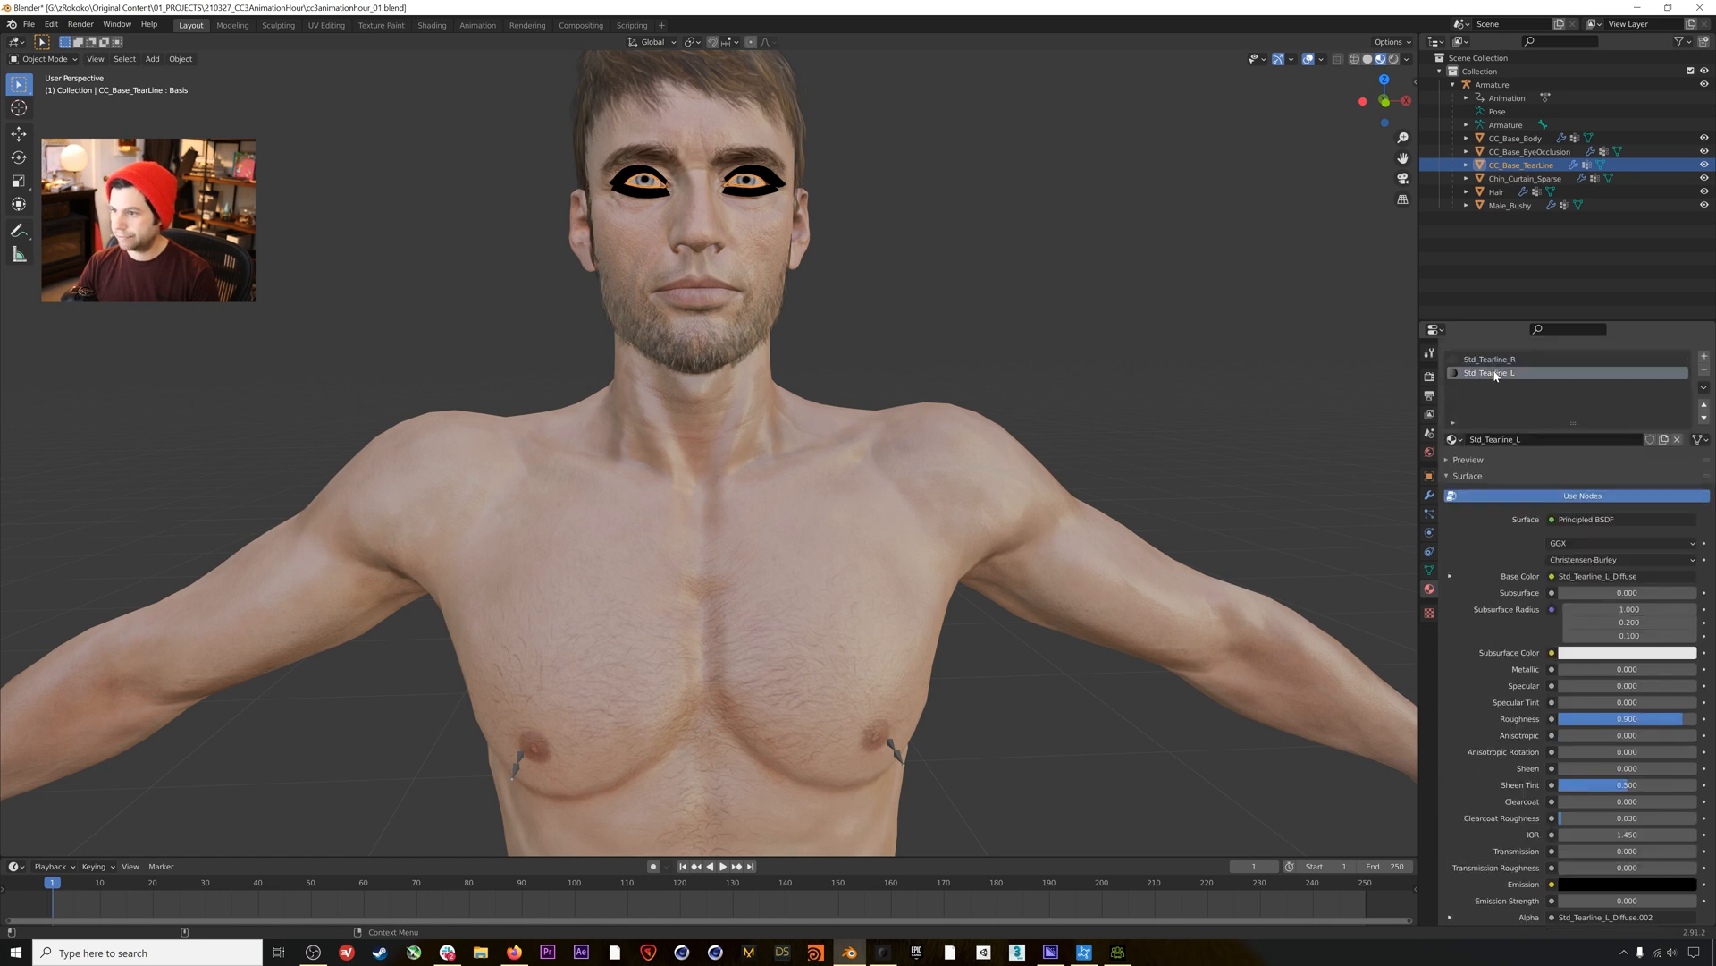
{"action": "scroll", "coordinate": [1484, 749], "scroll_direction": "down", "scroll_amount": 3}
{"action": "scroll", "coordinate": [1484, 749], "scroll_direction": "down", "scroll_amount": 3}
{"action": "left_click", "coordinate": [1591, 789]}
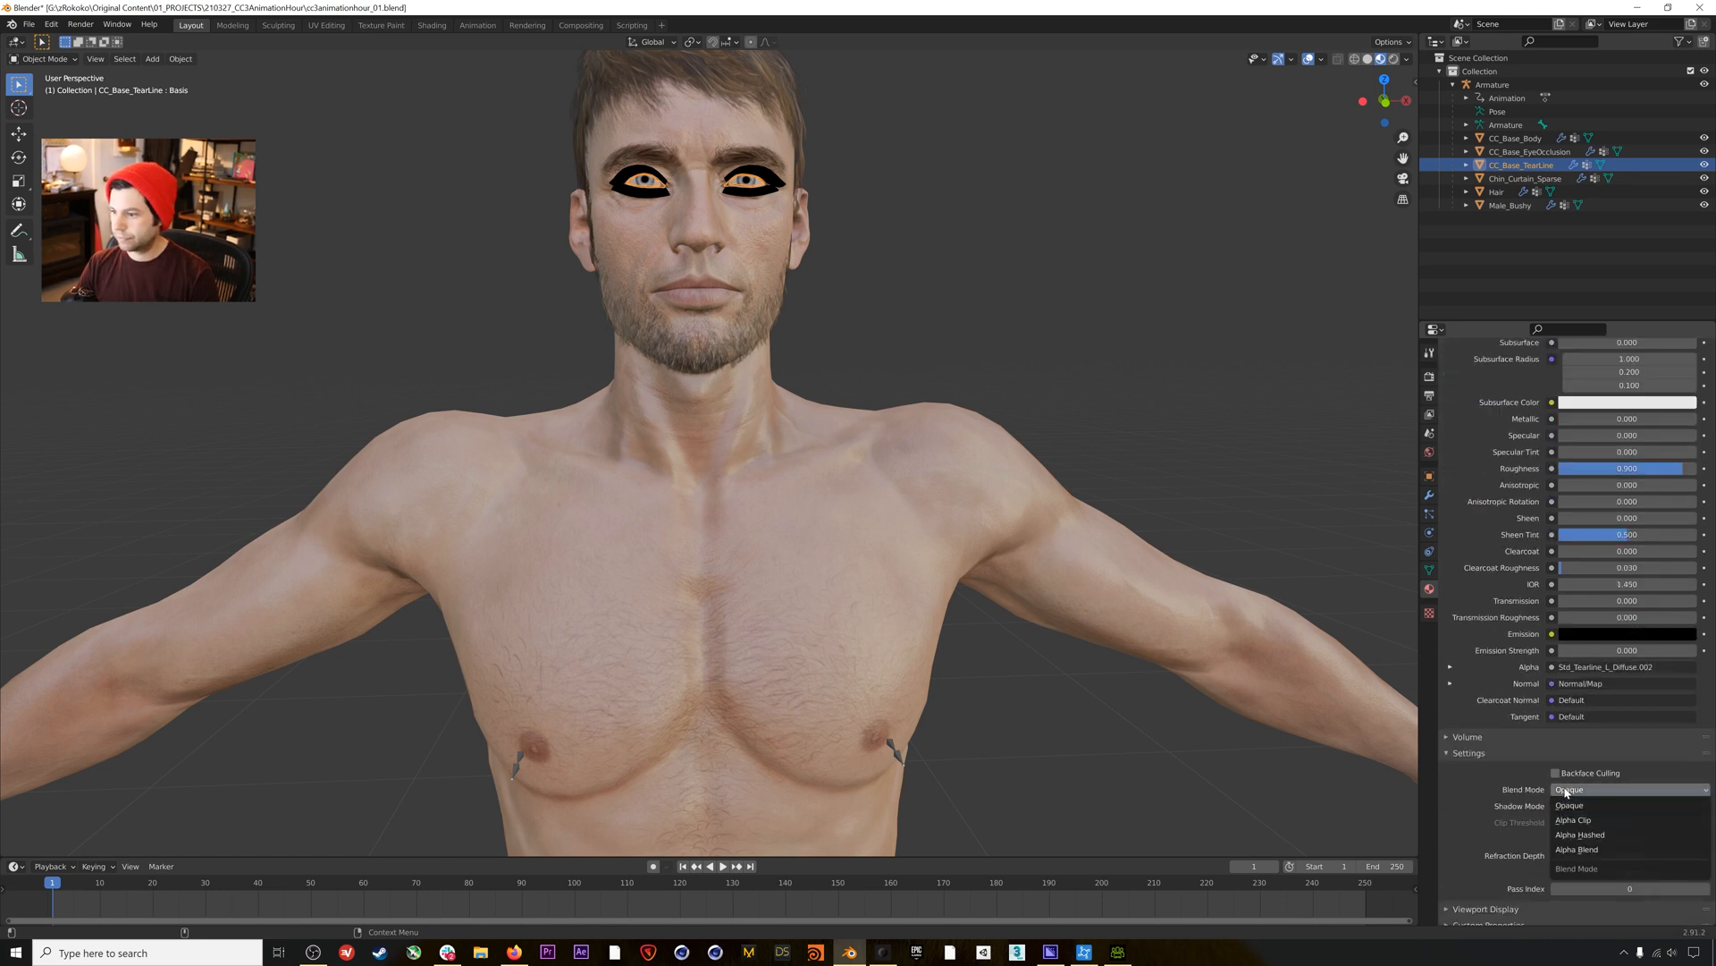
{"action": "left_click", "coordinate": [1596, 850]}
{"action": "scroll", "coordinate": [1584, 775], "scroll_direction": "up", "scroll_amount": 7}
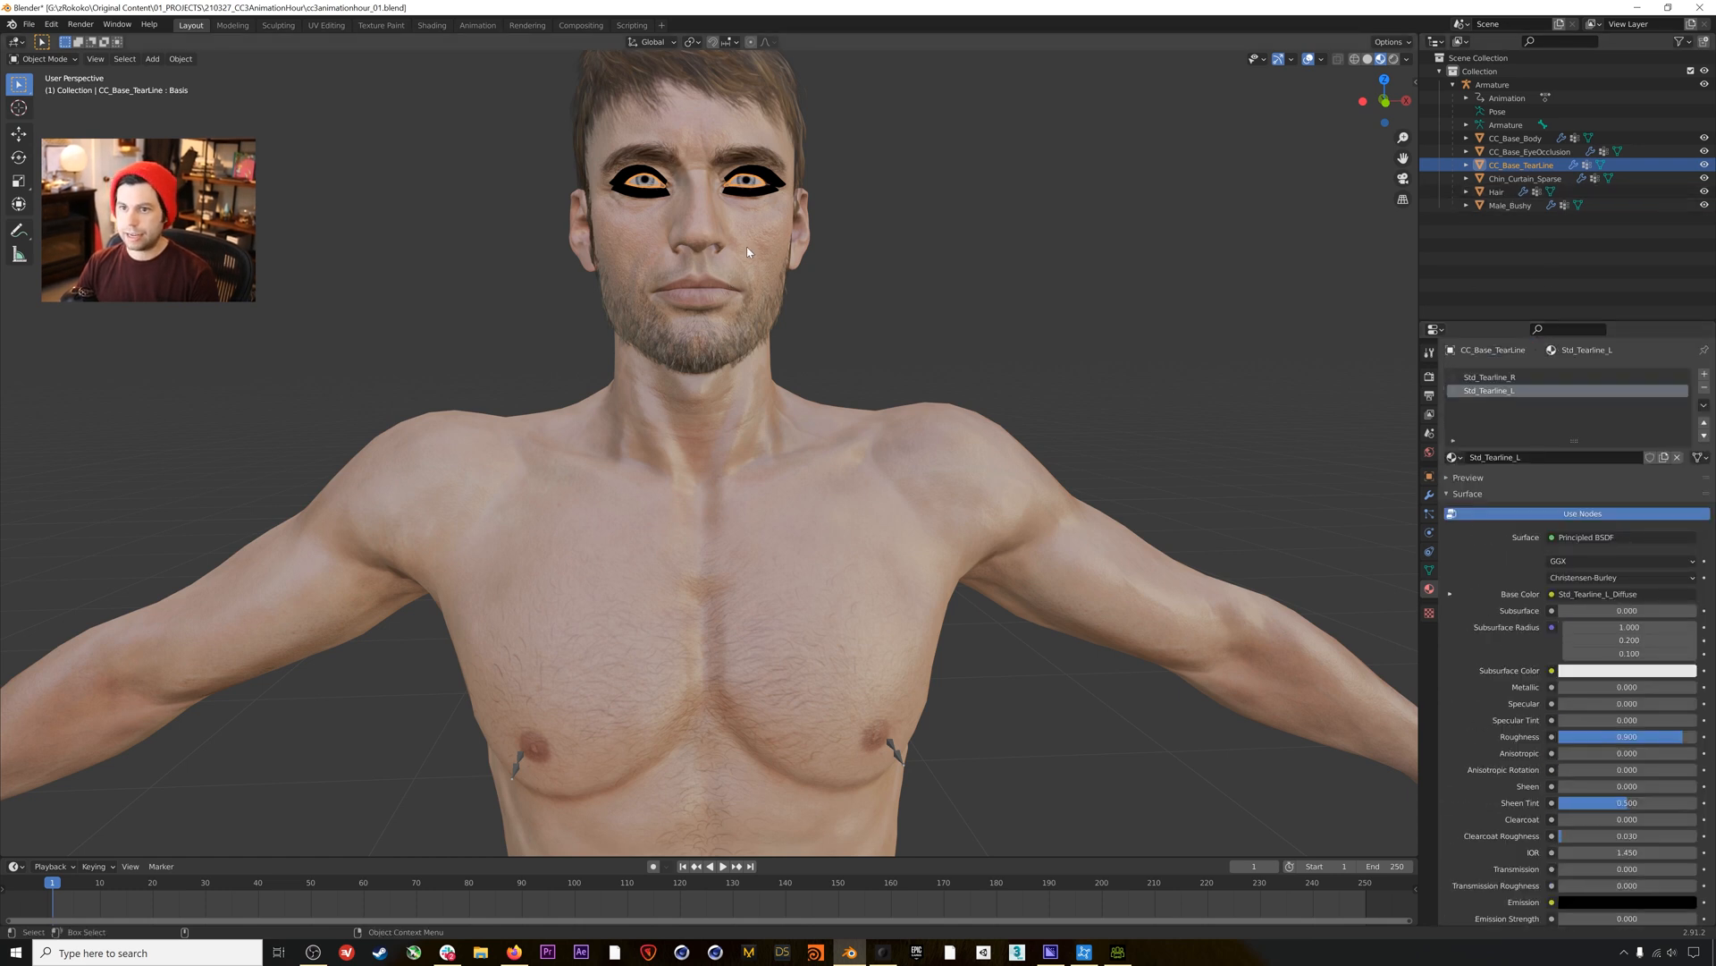
Set the body mesh's Std_Eyelash material to Alpha Blend with Backface Culling enabled.
{"action": "left_click", "coordinate": [699, 419]}
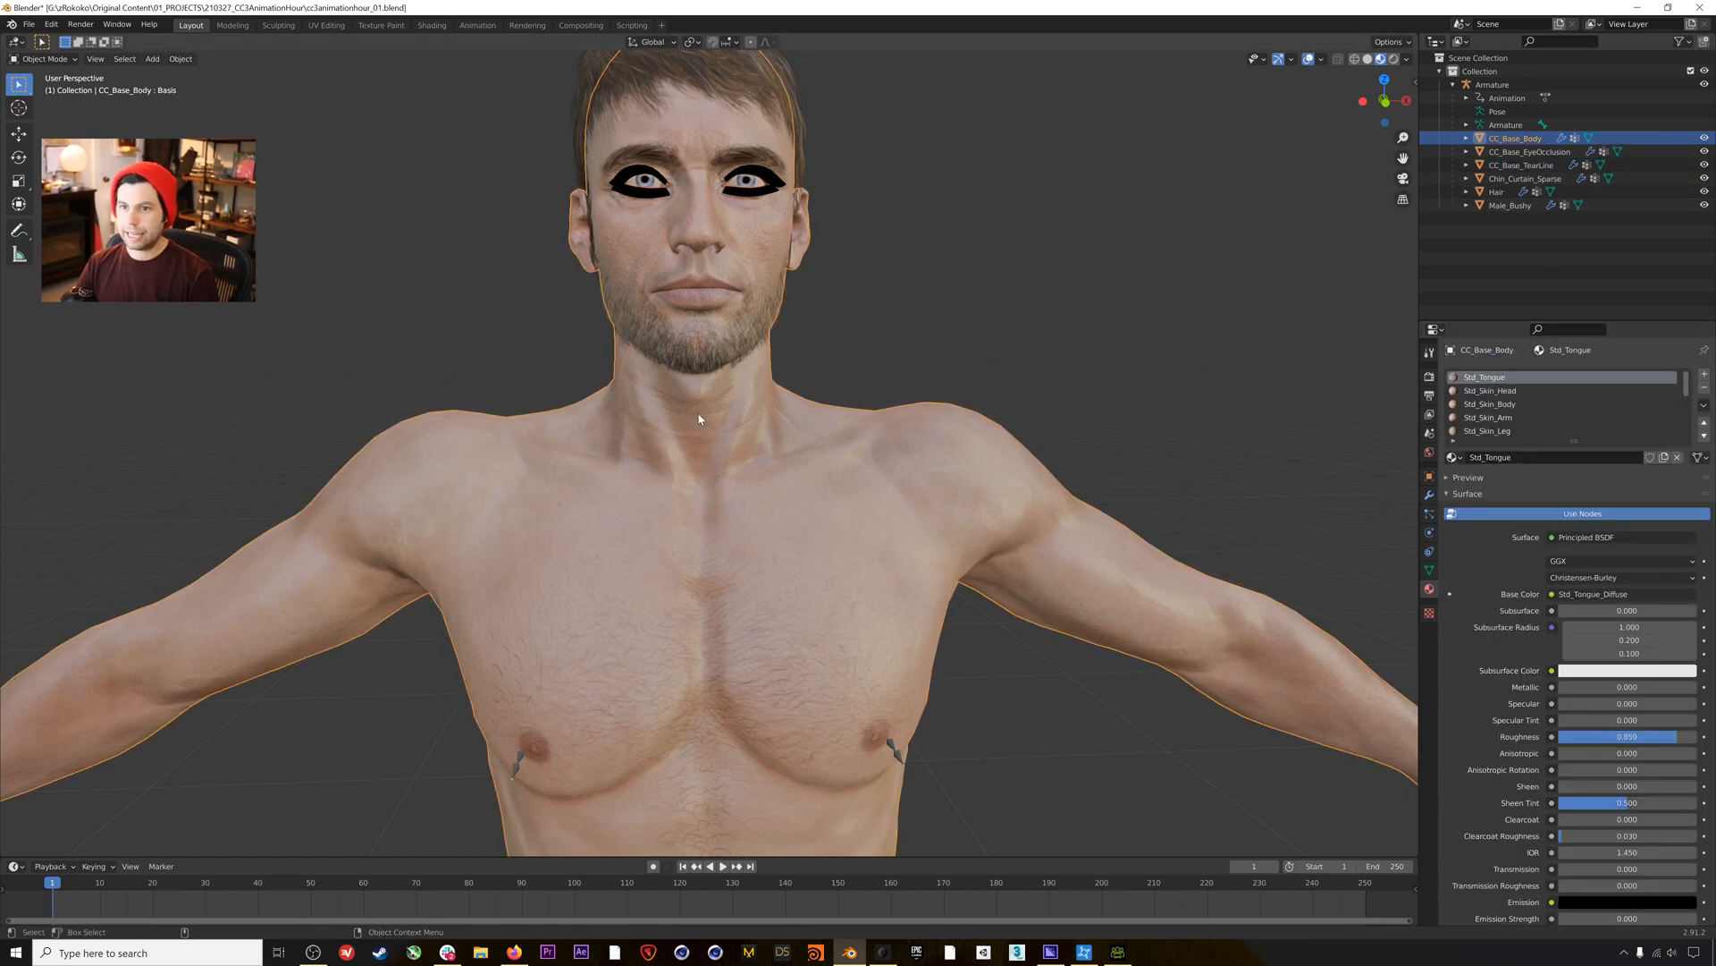
{"action": "scroll", "coordinate": [1473, 419], "scroll_direction": "down", "scroll_amount": 4}
{"action": "left_click", "coordinate": [1481, 404]}
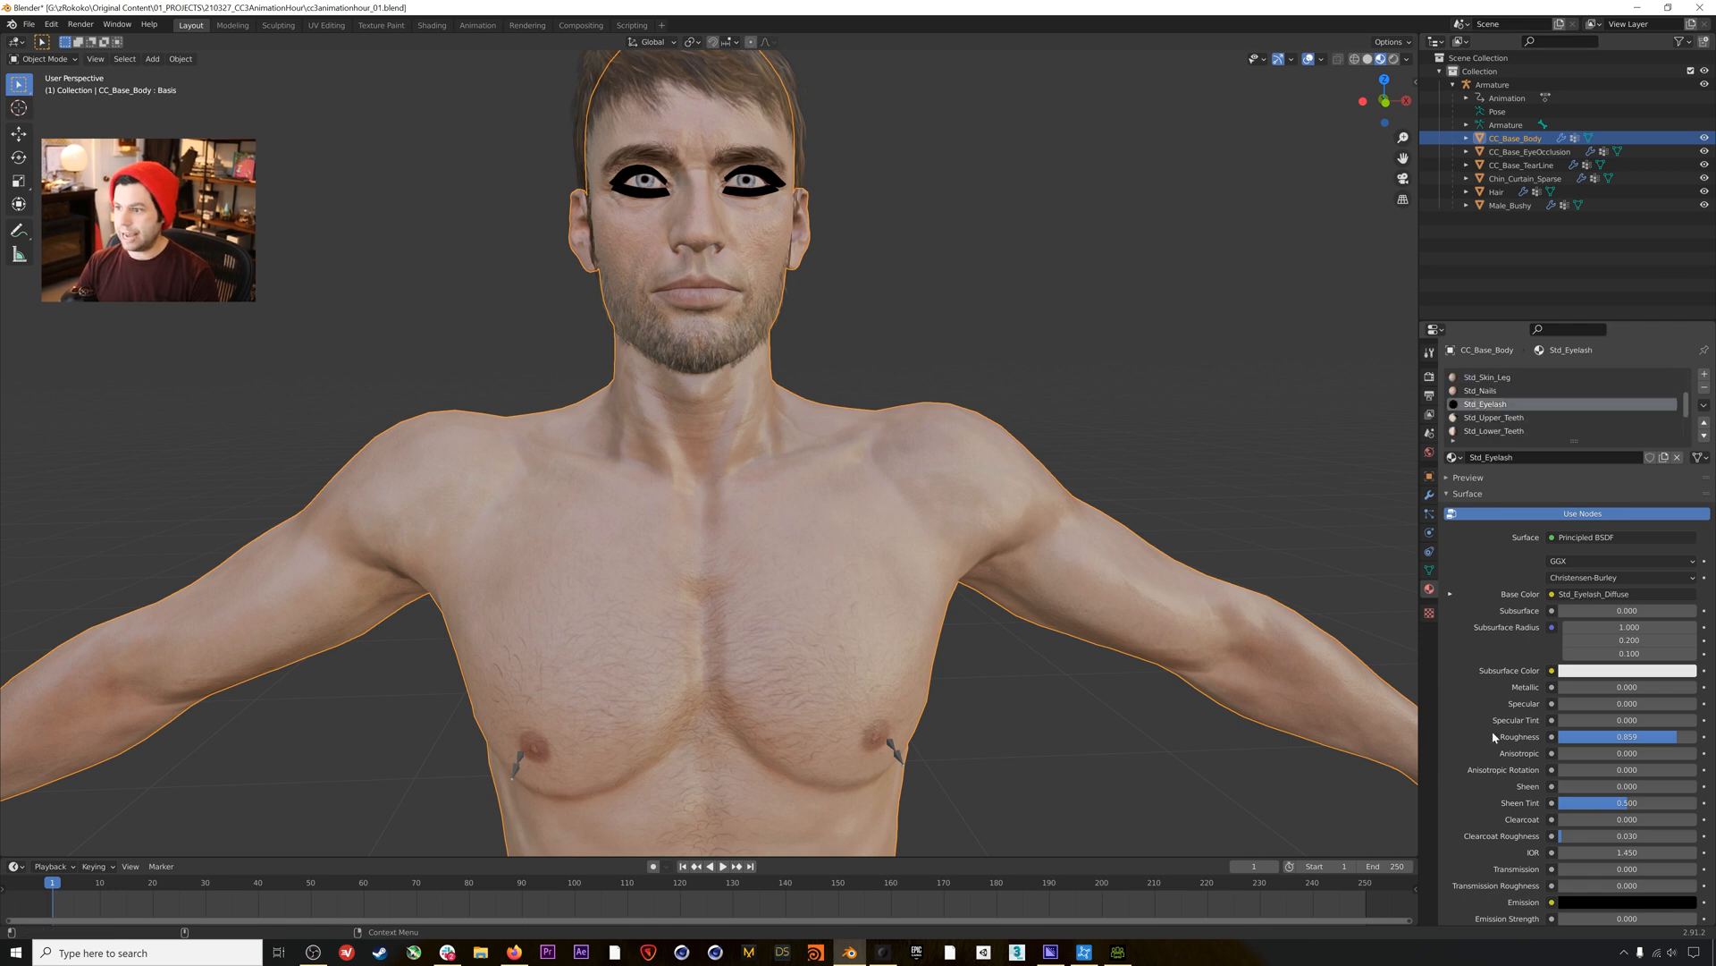
{"action": "scroll", "coordinate": [1494, 736], "scroll_direction": "down", "scroll_amount": 6}
{"action": "left_click", "coordinate": [1628, 808]}
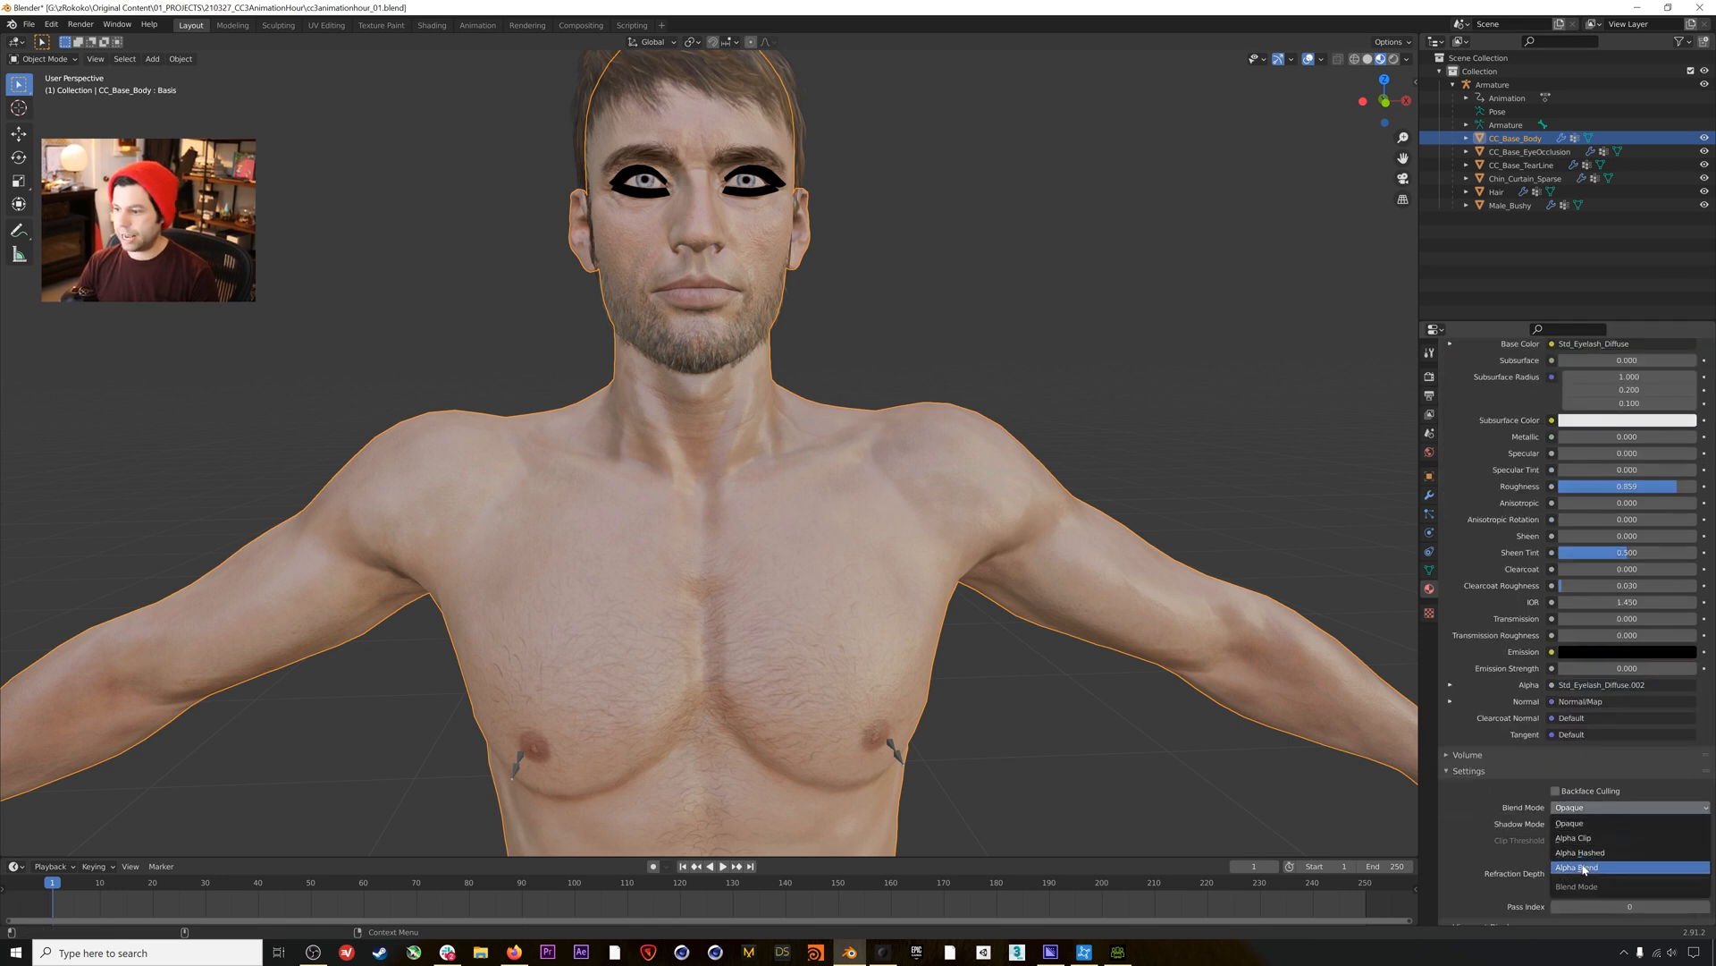
{"action": "left_click", "coordinate": [1584, 867]}
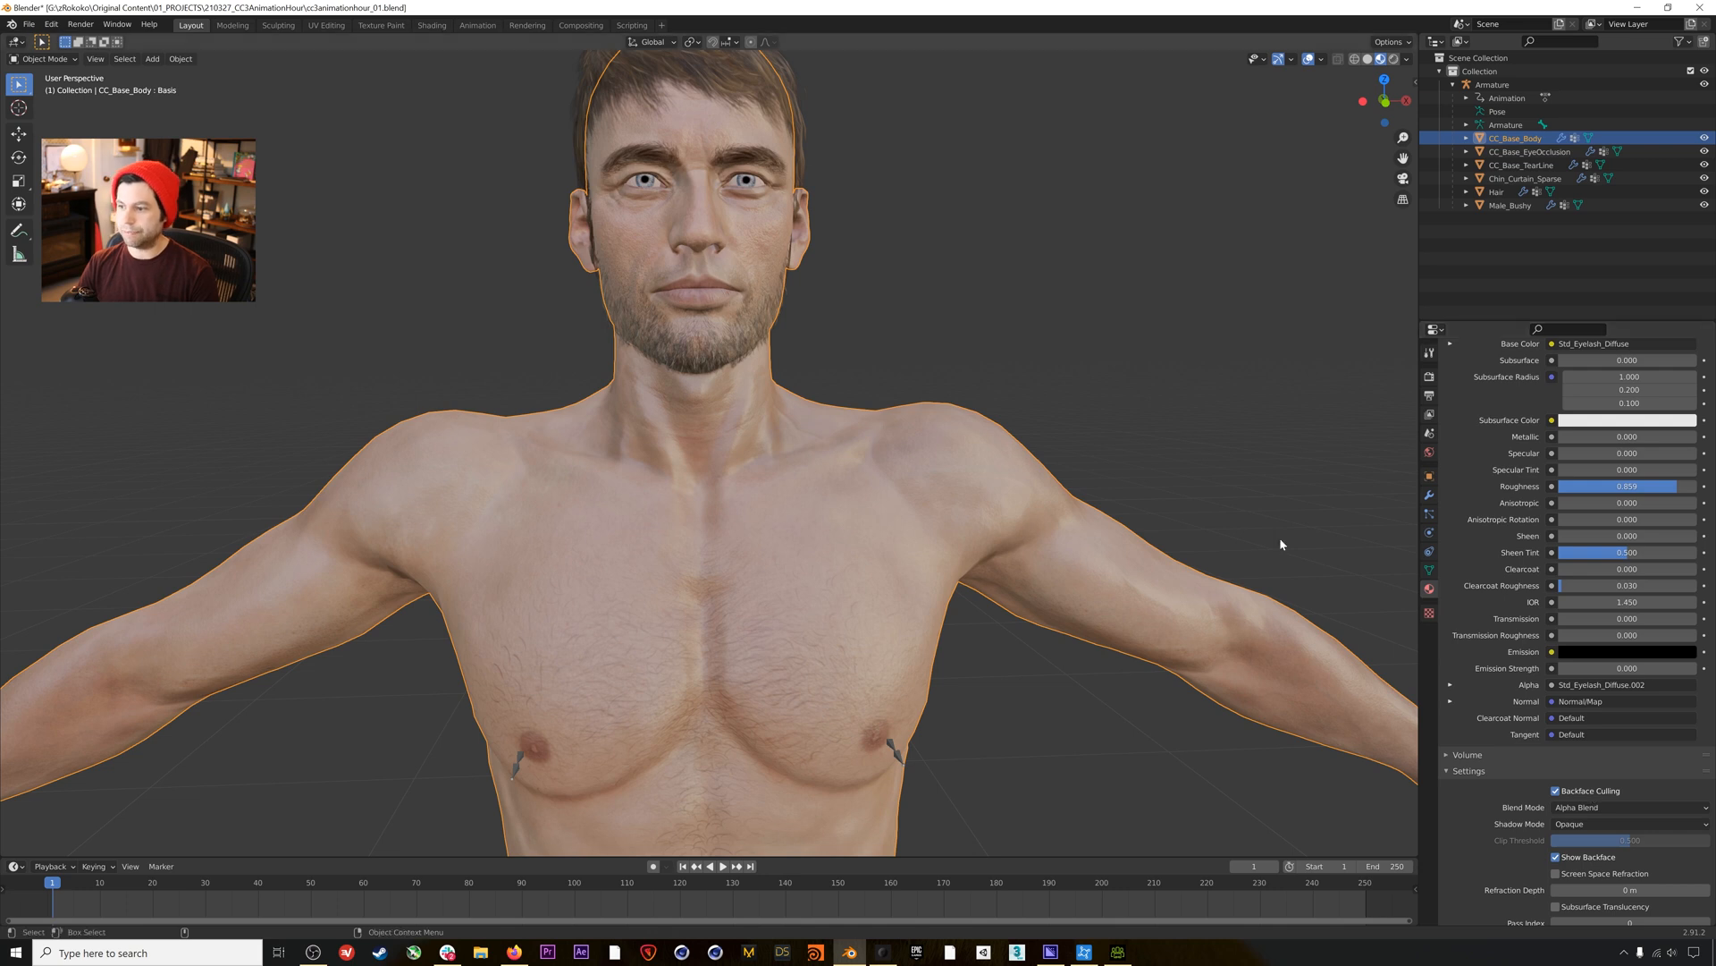
{"action": "left_click", "coordinate": [1096, 299]}
Display the character in Rendered viewport shading and set the render engine to Cycles.
{"action": "middle_click_drag", "start_coordinate": [1096, 299], "coordinate": [719, 320]}
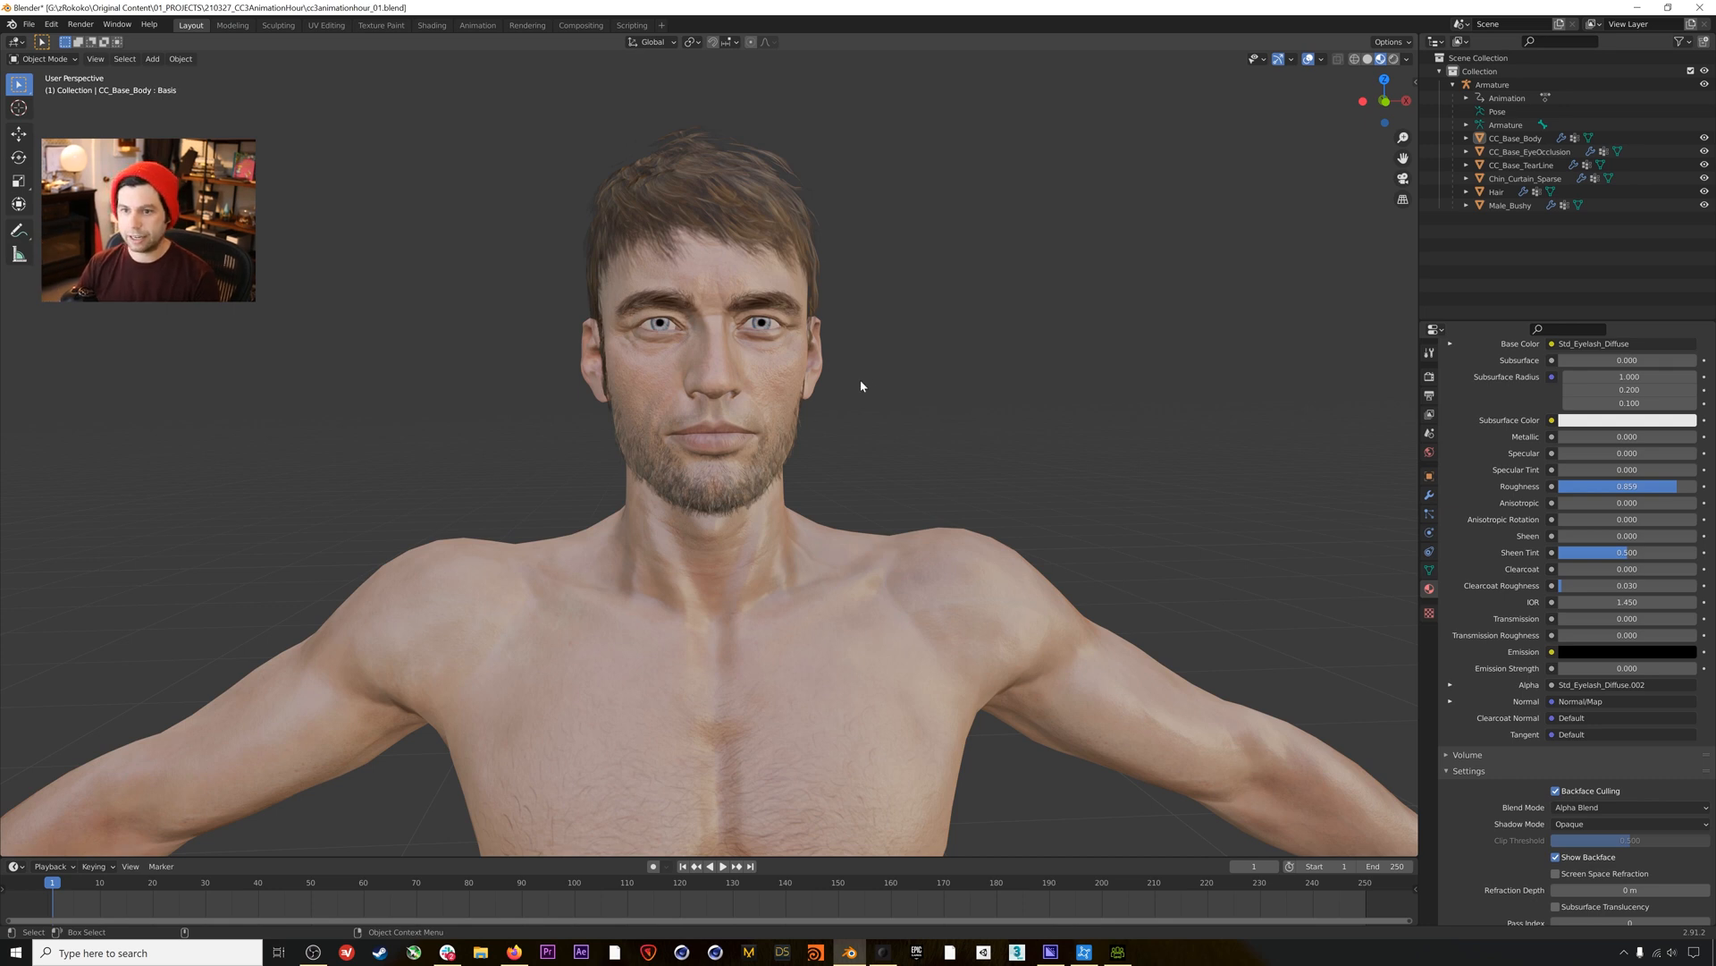
{"action": "left_click", "coordinate": [1394, 59]}
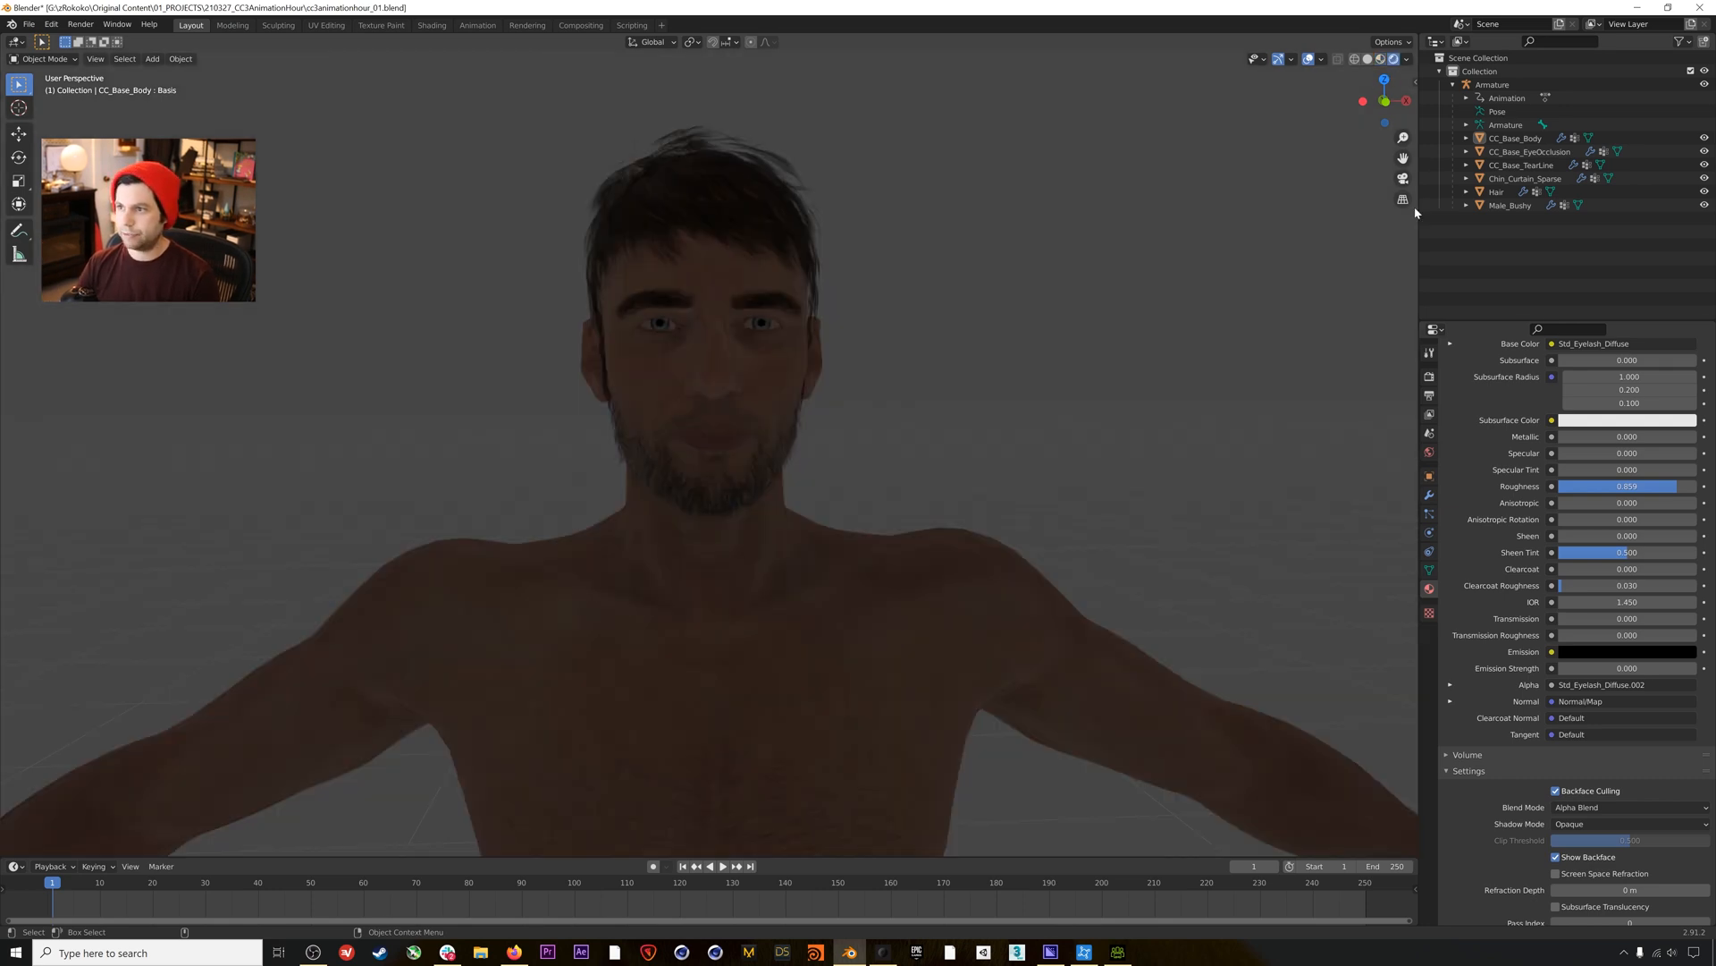
{"action": "left_click", "coordinate": [1430, 376]}
{"action": "left_click", "coordinate": [1609, 374]}
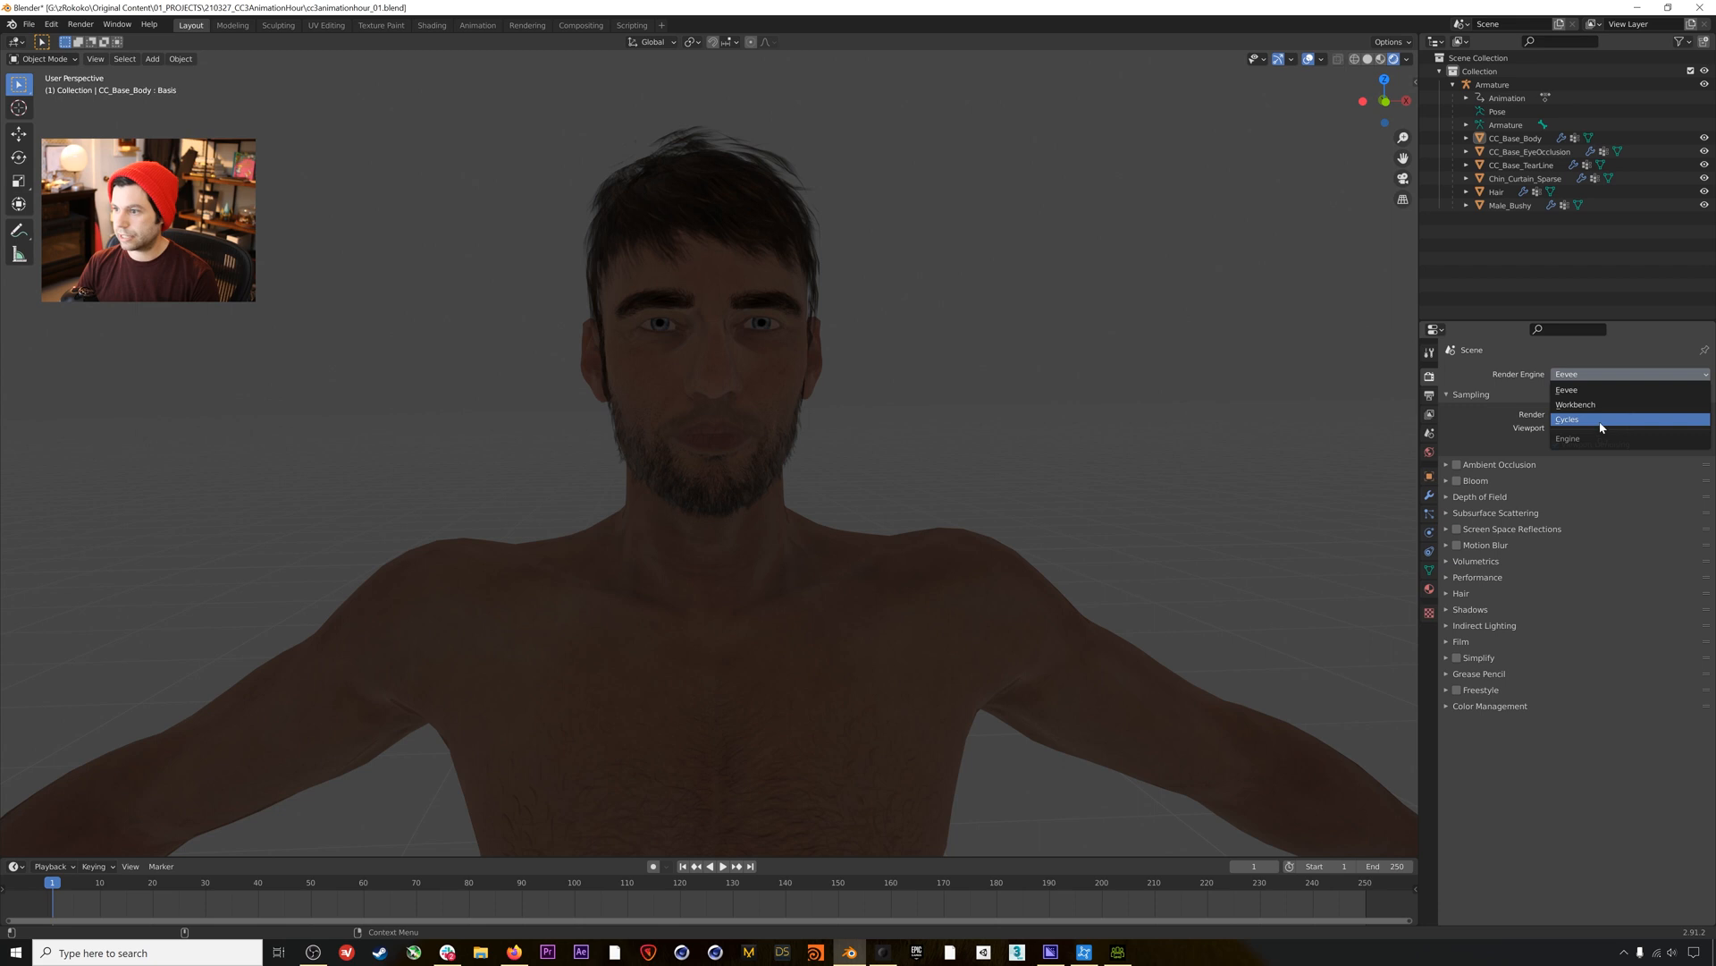
{"action": "left_click", "coordinate": [1601, 424]}
{"action": "middle_click_drag", "start_coordinate": [687, 330], "coordinate": [689, 337]}
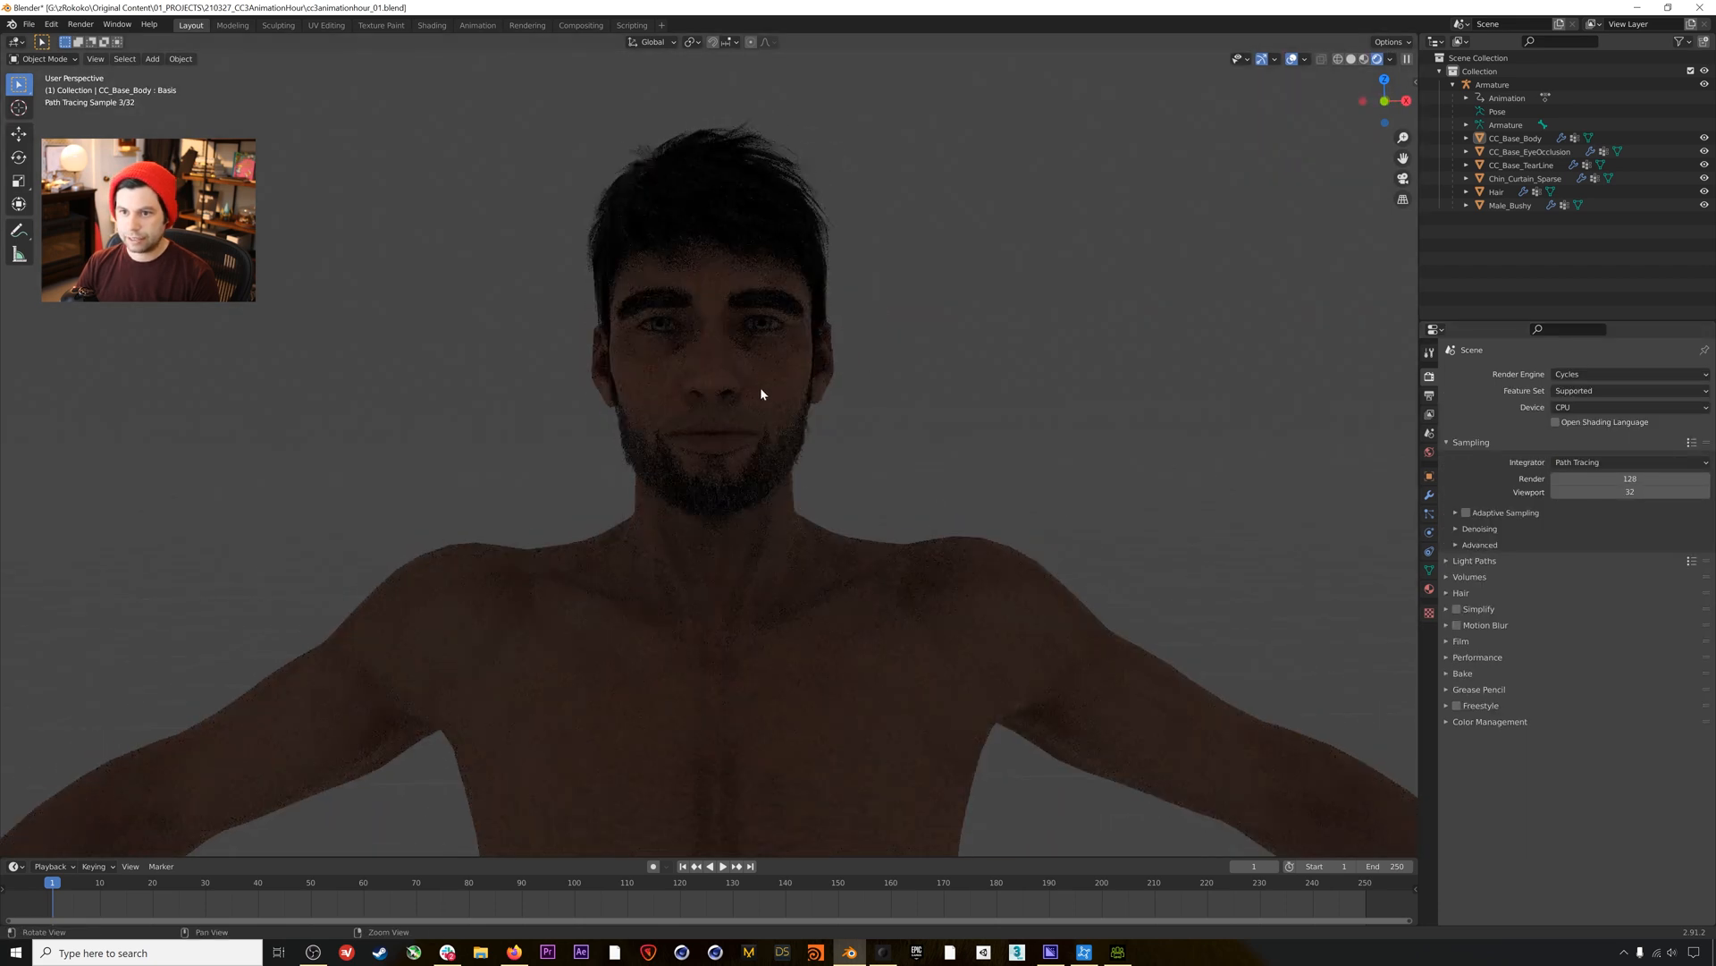
{"action": "scroll", "coordinate": [751, 411], "scroll_direction": "down", "scroll_amount": 8}
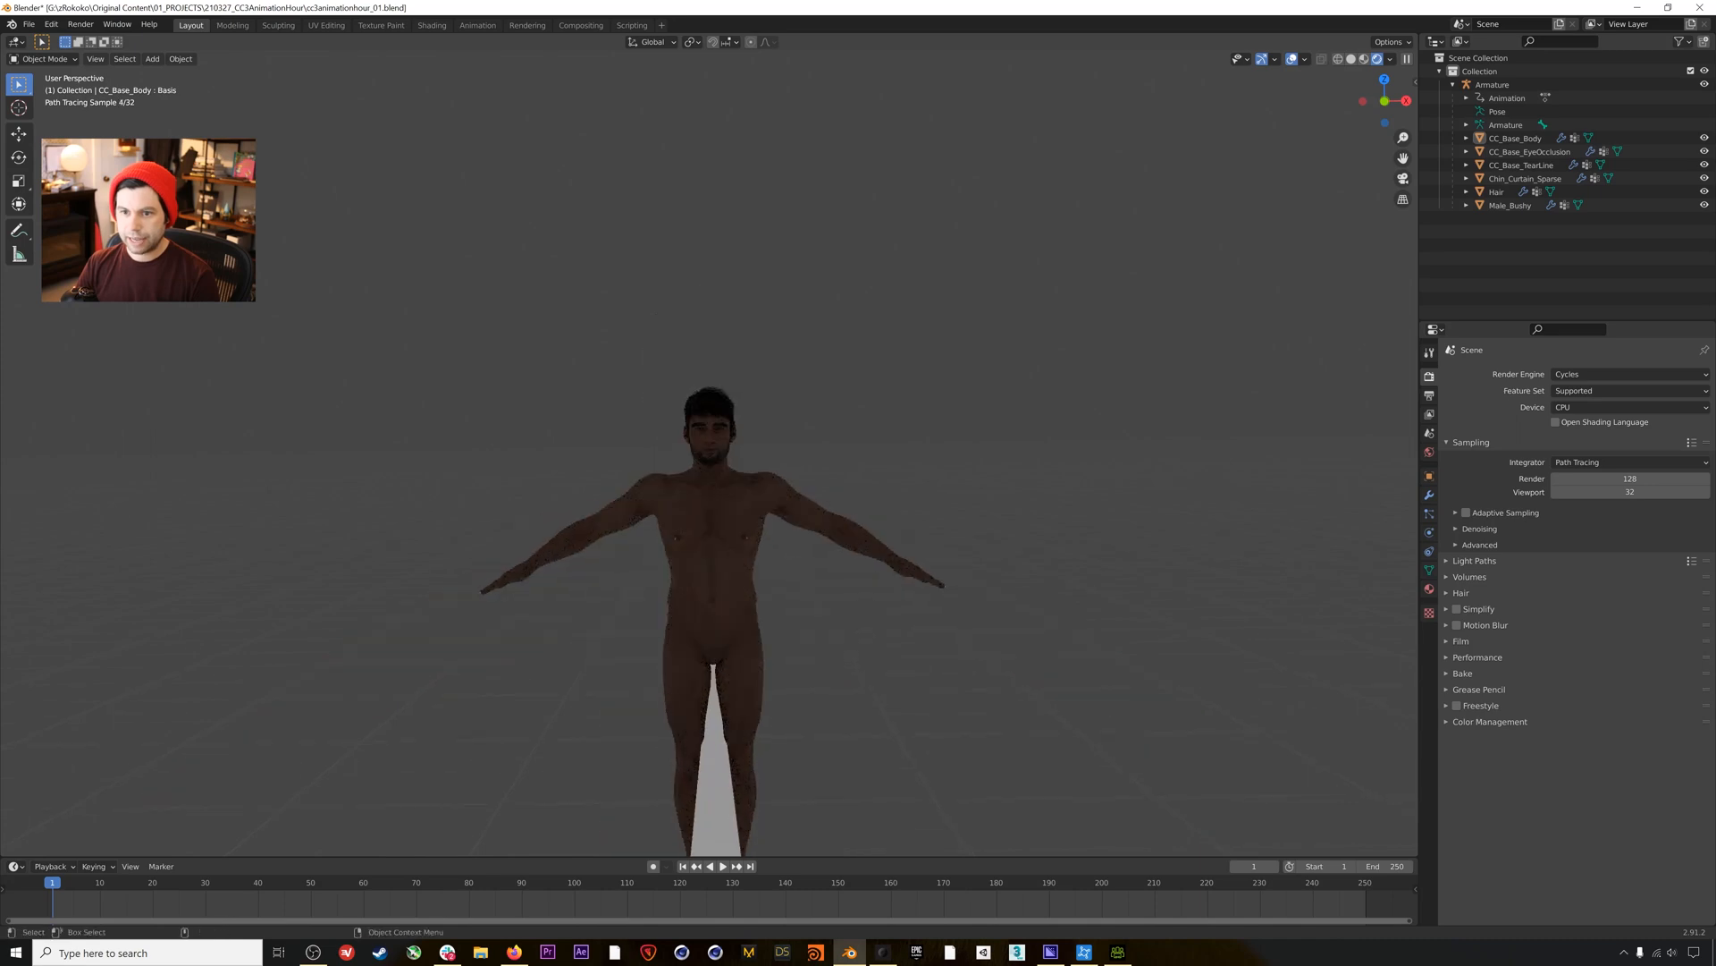
Add an area light to the scene and raise it to above the character's head.
{"action": "left_click", "coordinate": [151, 59]}
{"action": "mouse_move", "coordinate": [196, 243]}
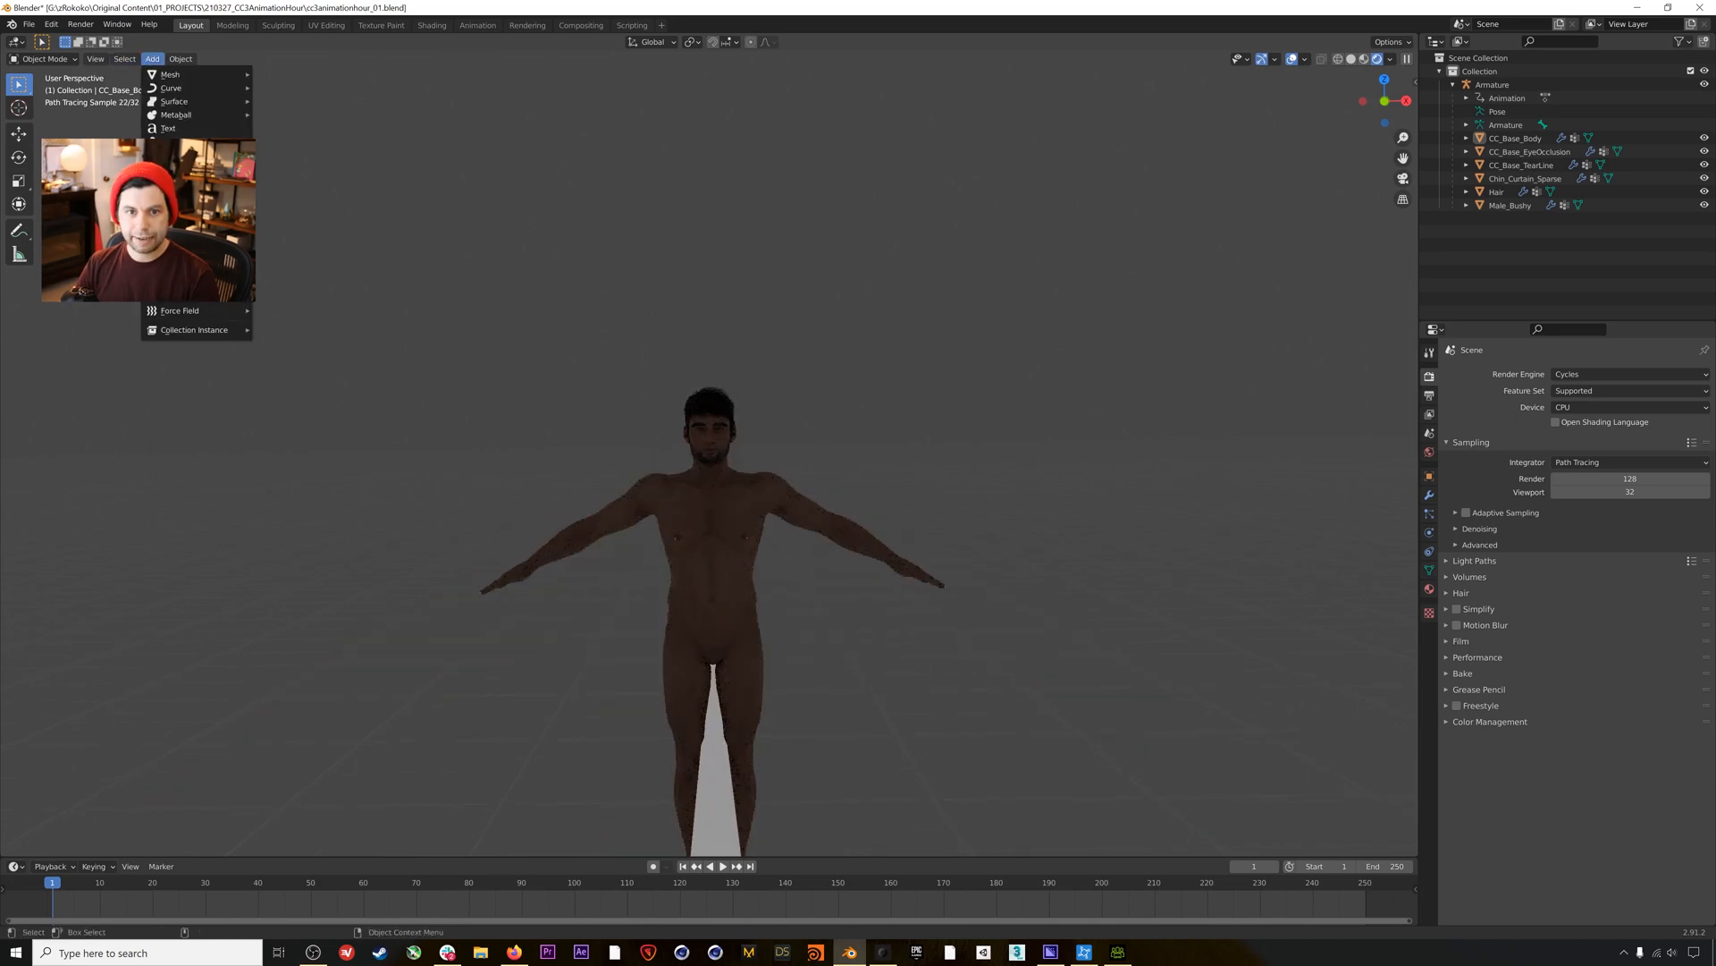
{"action": "left_click", "coordinate": [304, 280]}
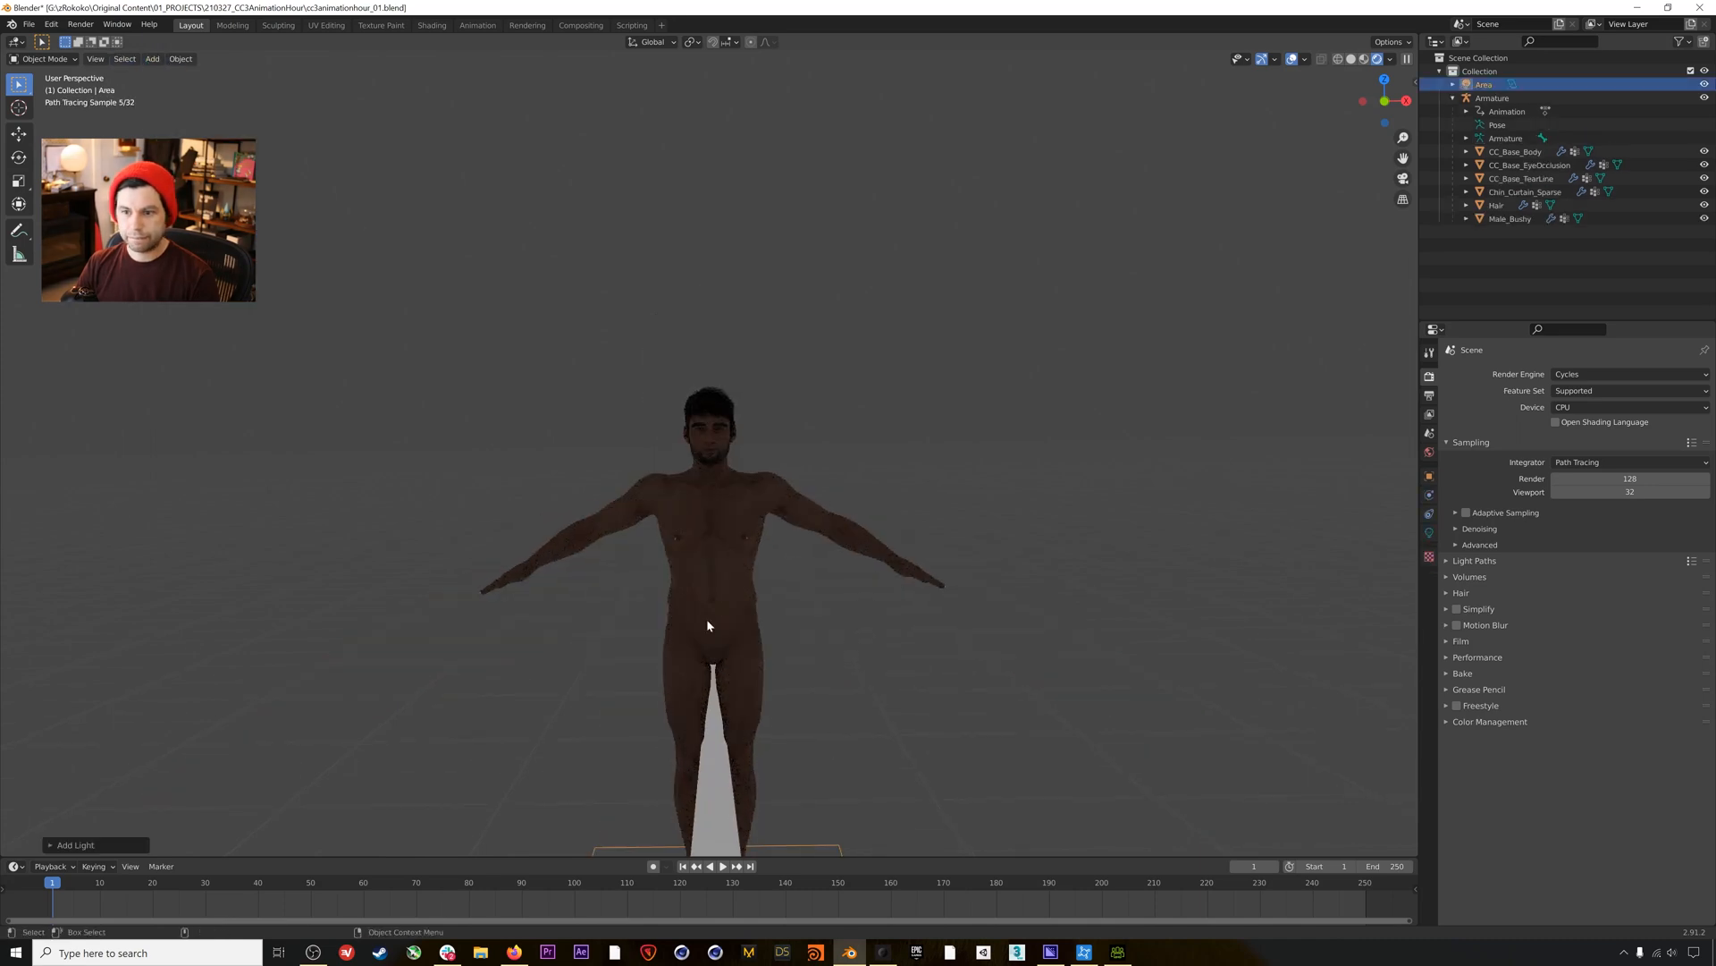
{"action": "scroll", "coordinate": [697, 591], "scroll_direction": "down", "scroll_amount": 3}
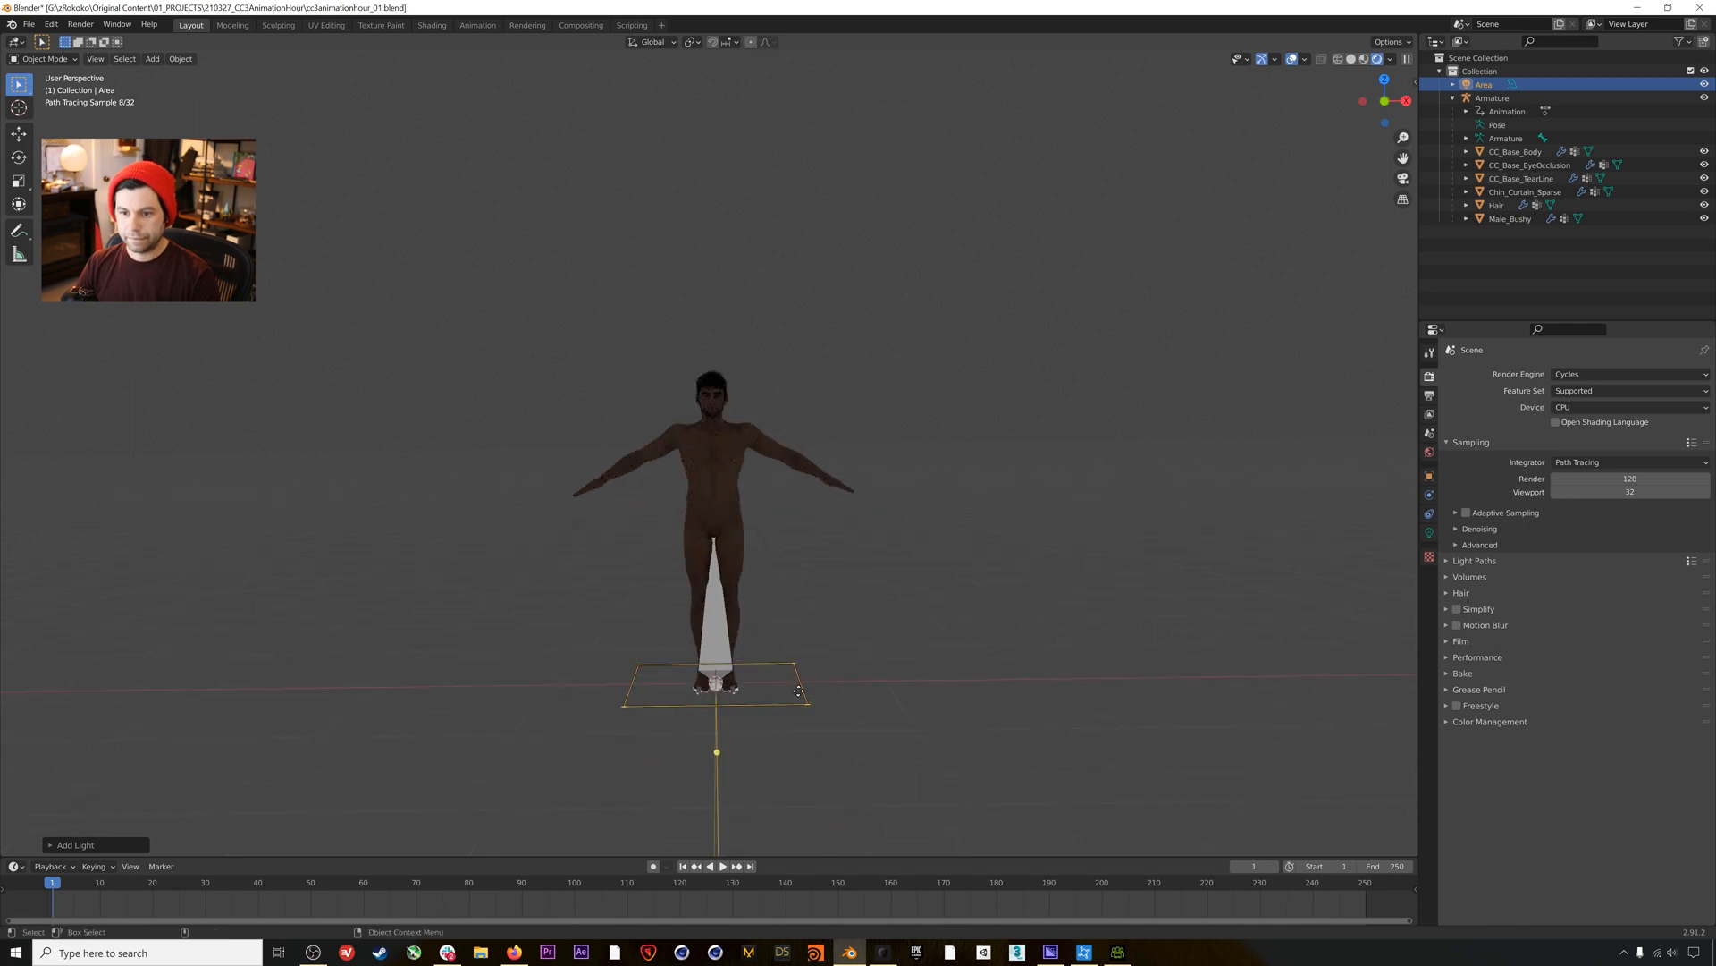
{"action": "key", "text": "e"}
{"action": "key", "text": "w"}
{"action": "left_click_drag", "start_coordinate": [716, 612], "coordinate": [728, 290]}
Tilt the area light toward the character and position it in front of and to the side of the head.
{"action": "key", "text": "e"}
{"action": "left_click_drag", "start_coordinate": [734, 373], "coordinate": [786, 417]}
{"action": "key", "text": "w"}
{"action": "left_click_drag", "start_coordinate": [731, 331], "coordinate": [739, 330]}
{"action": "left_click_drag", "start_coordinate": [727, 426], "coordinate": [868, 460], "text": "alt"}
{"action": "left_click_drag", "start_coordinate": [713, 331], "coordinate": [781, 331]}
{"action": "left_click_drag", "start_coordinate": [773, 454], "coordinate": [621, 466], "text": "alt"}
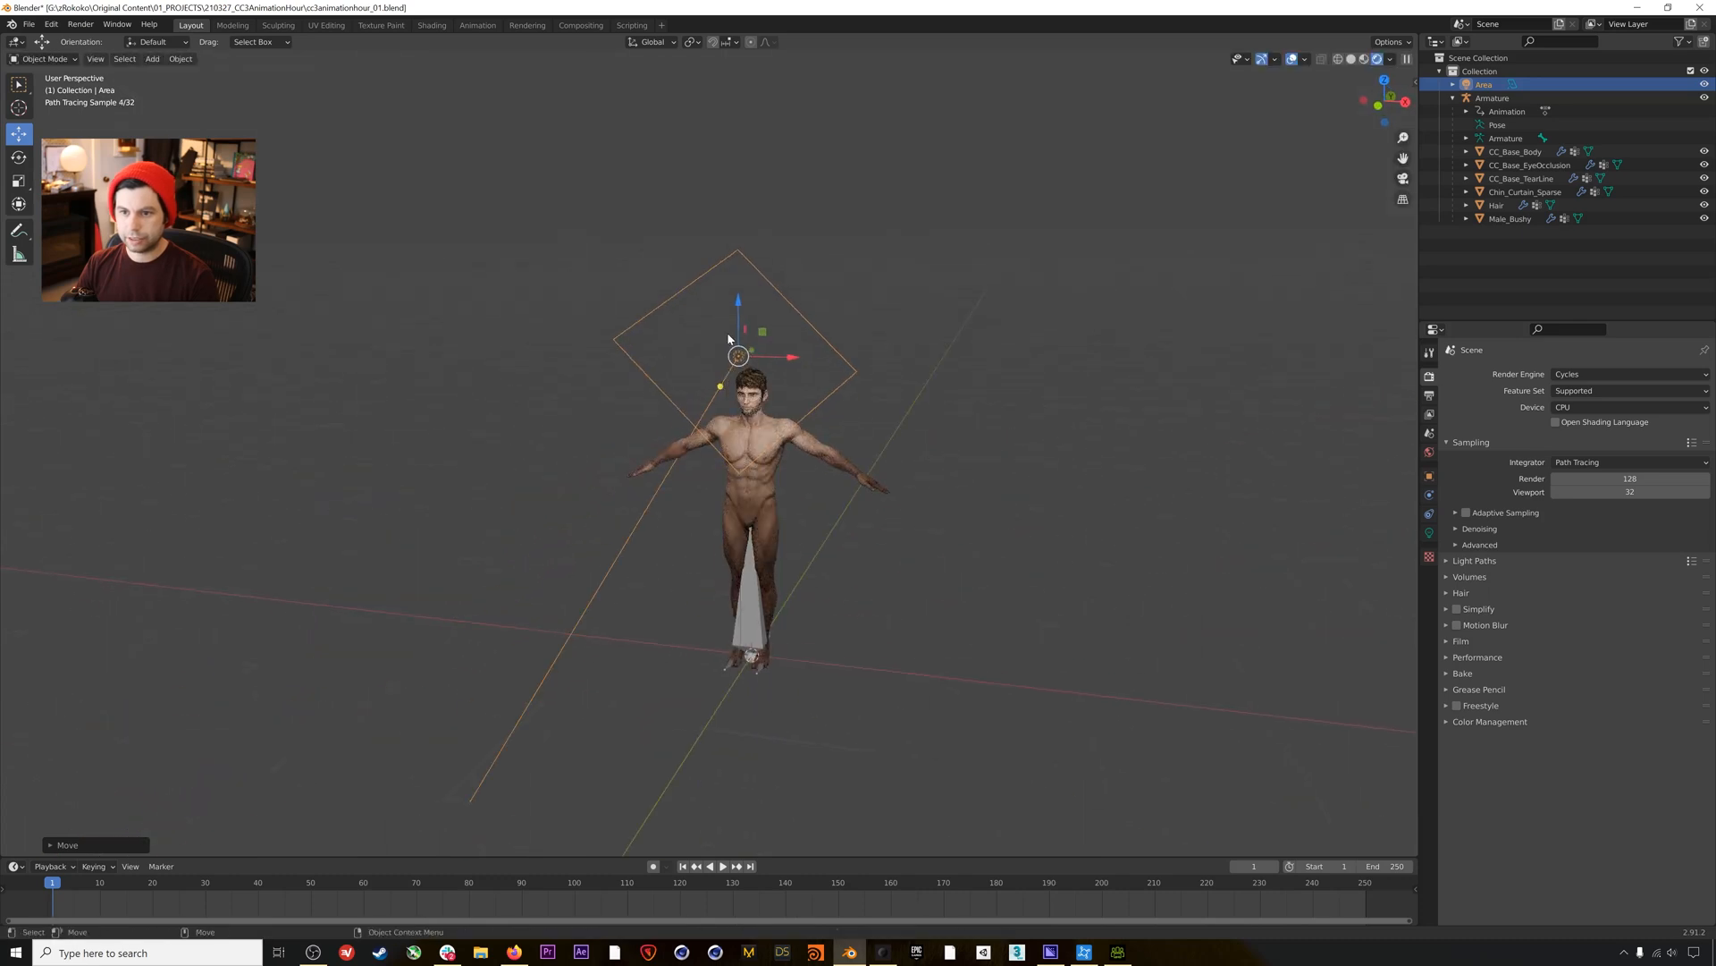
{"action": "left_click_drag", "start_coordinate": [762, 335], "coordinate": [803, 349]}
Examine the lit character's face, hair, beard and eyes up close in the rendered view.
{"action": "scroll", "coordinate": [866, 453], "scroll_direction": "up", "scroll_amount": 10}
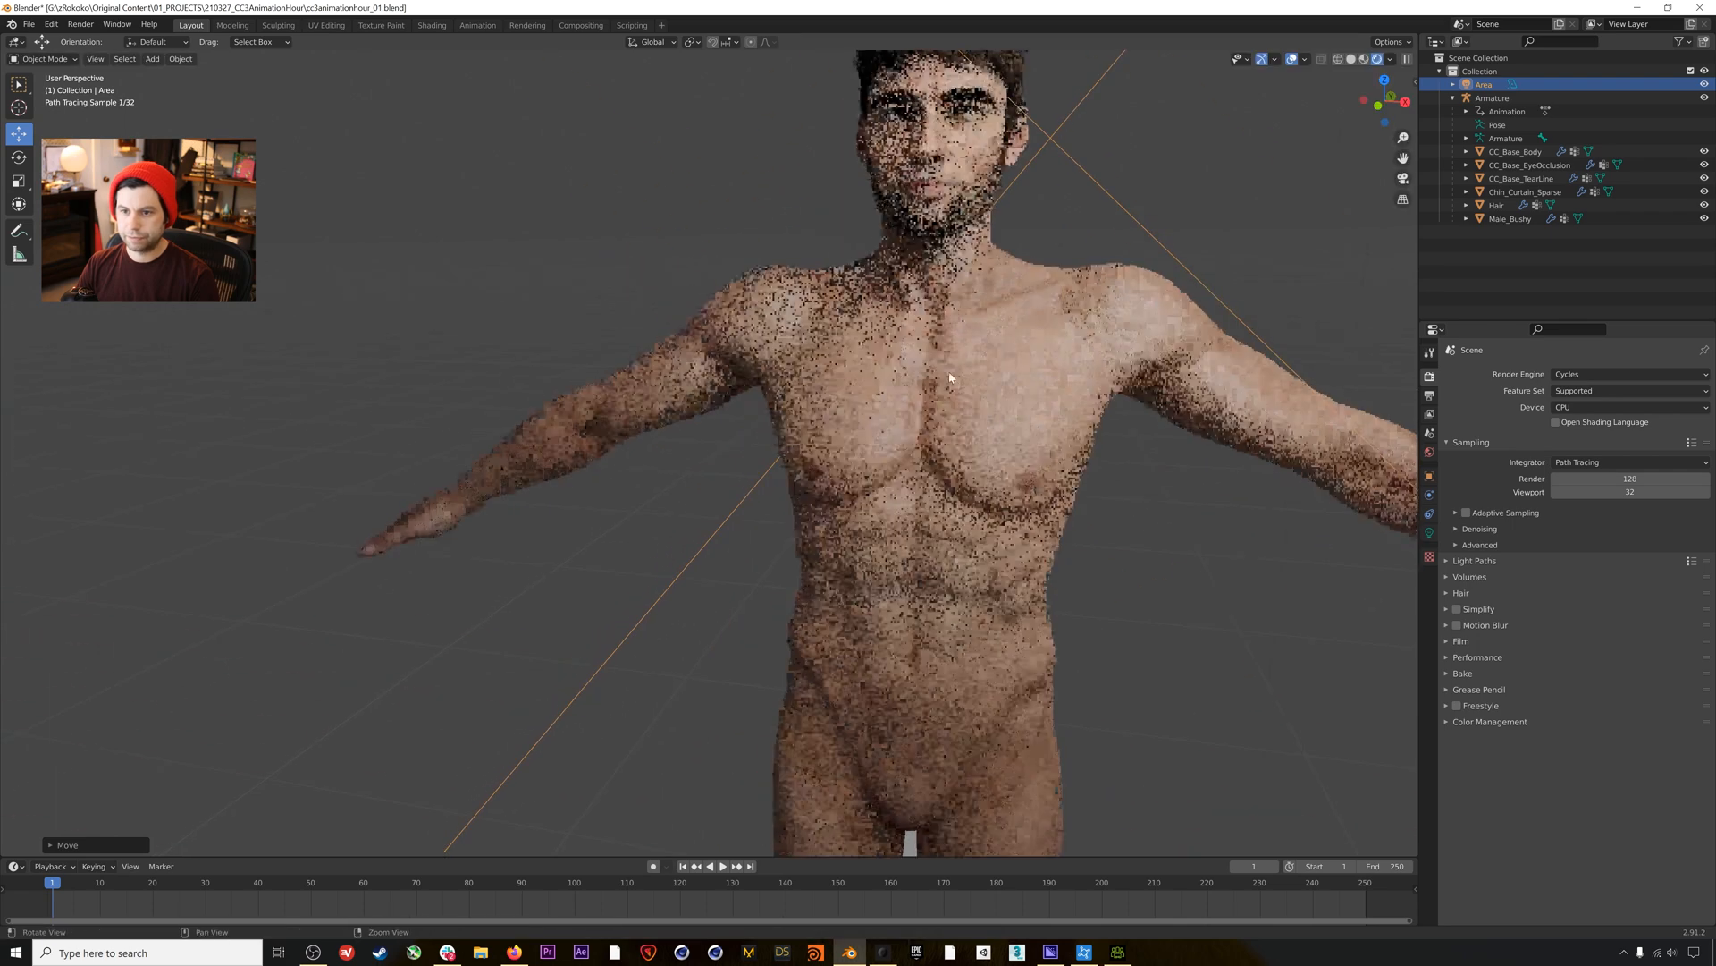
{"action": "left_click_drag", "start_coordinate": [866, 453], "coordinate": [901, 426], "text": "alt"}
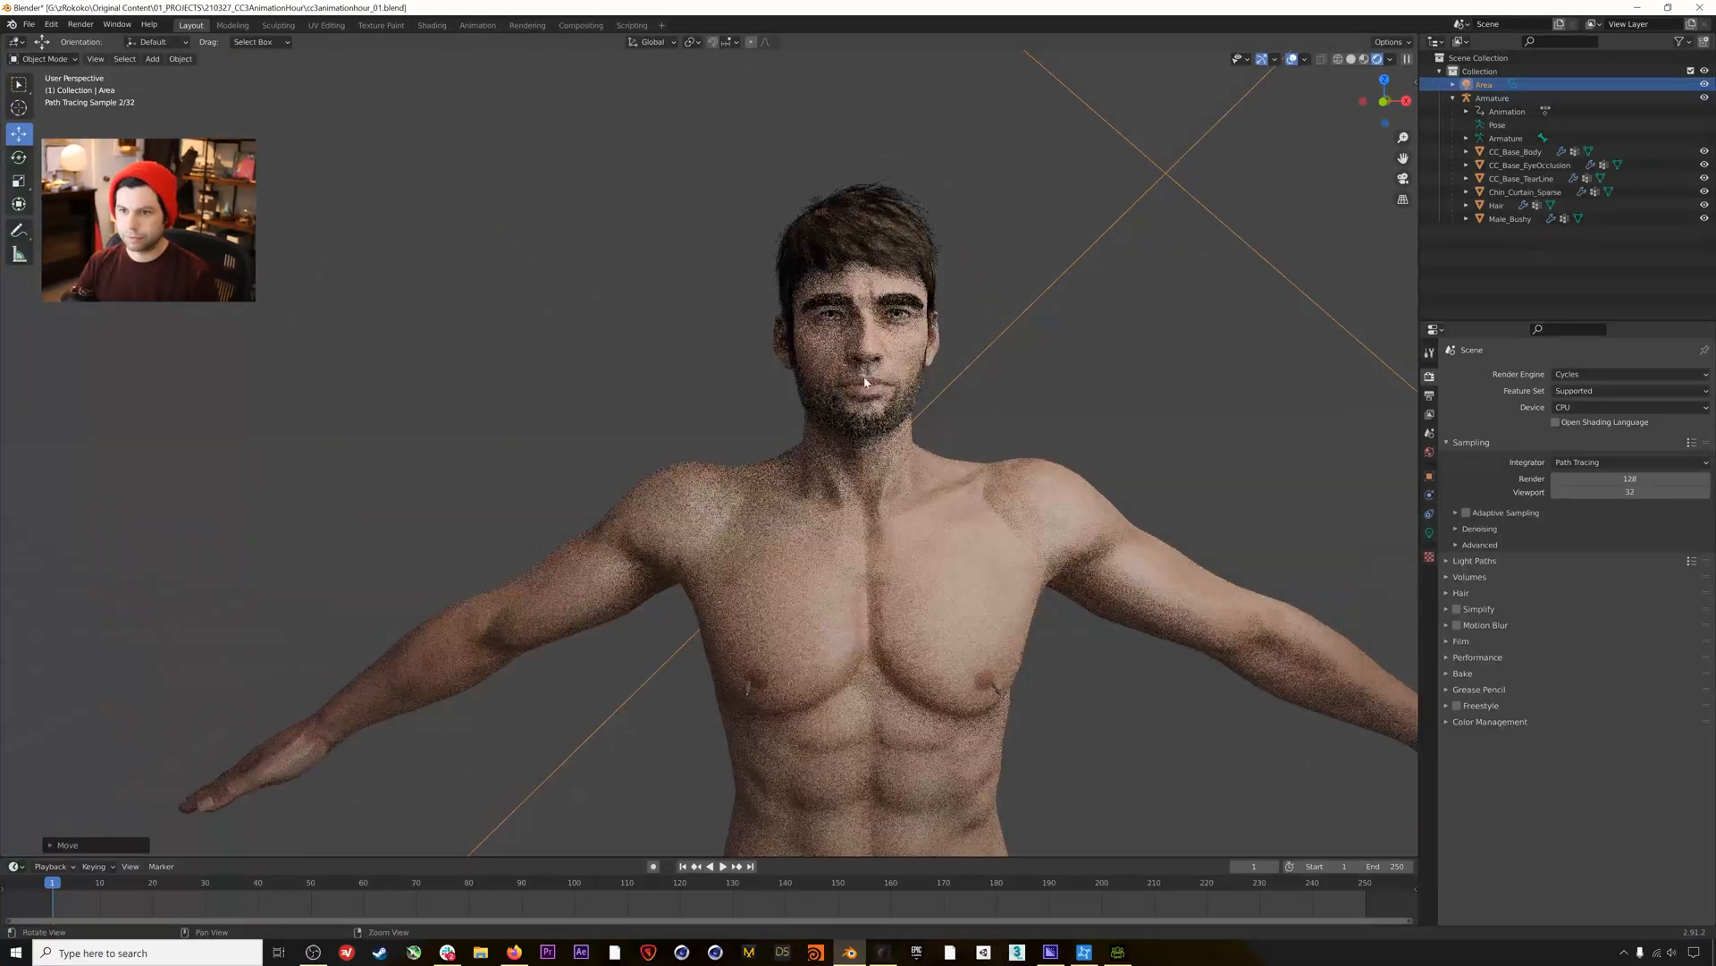
{"action": "middle_click_drag", "start_coordinate": [869, 310], "coordinate": [824, 366], "text": "alt"}
{"action": "right_click_drag", "start_coordinate": [825, 367], "coordinate": [927, 706], "text": "alt"}
{"action": "middle_click_drag", "start_coordinate": [927, 707], "coordinate": [730, 768], "text": "alt"}
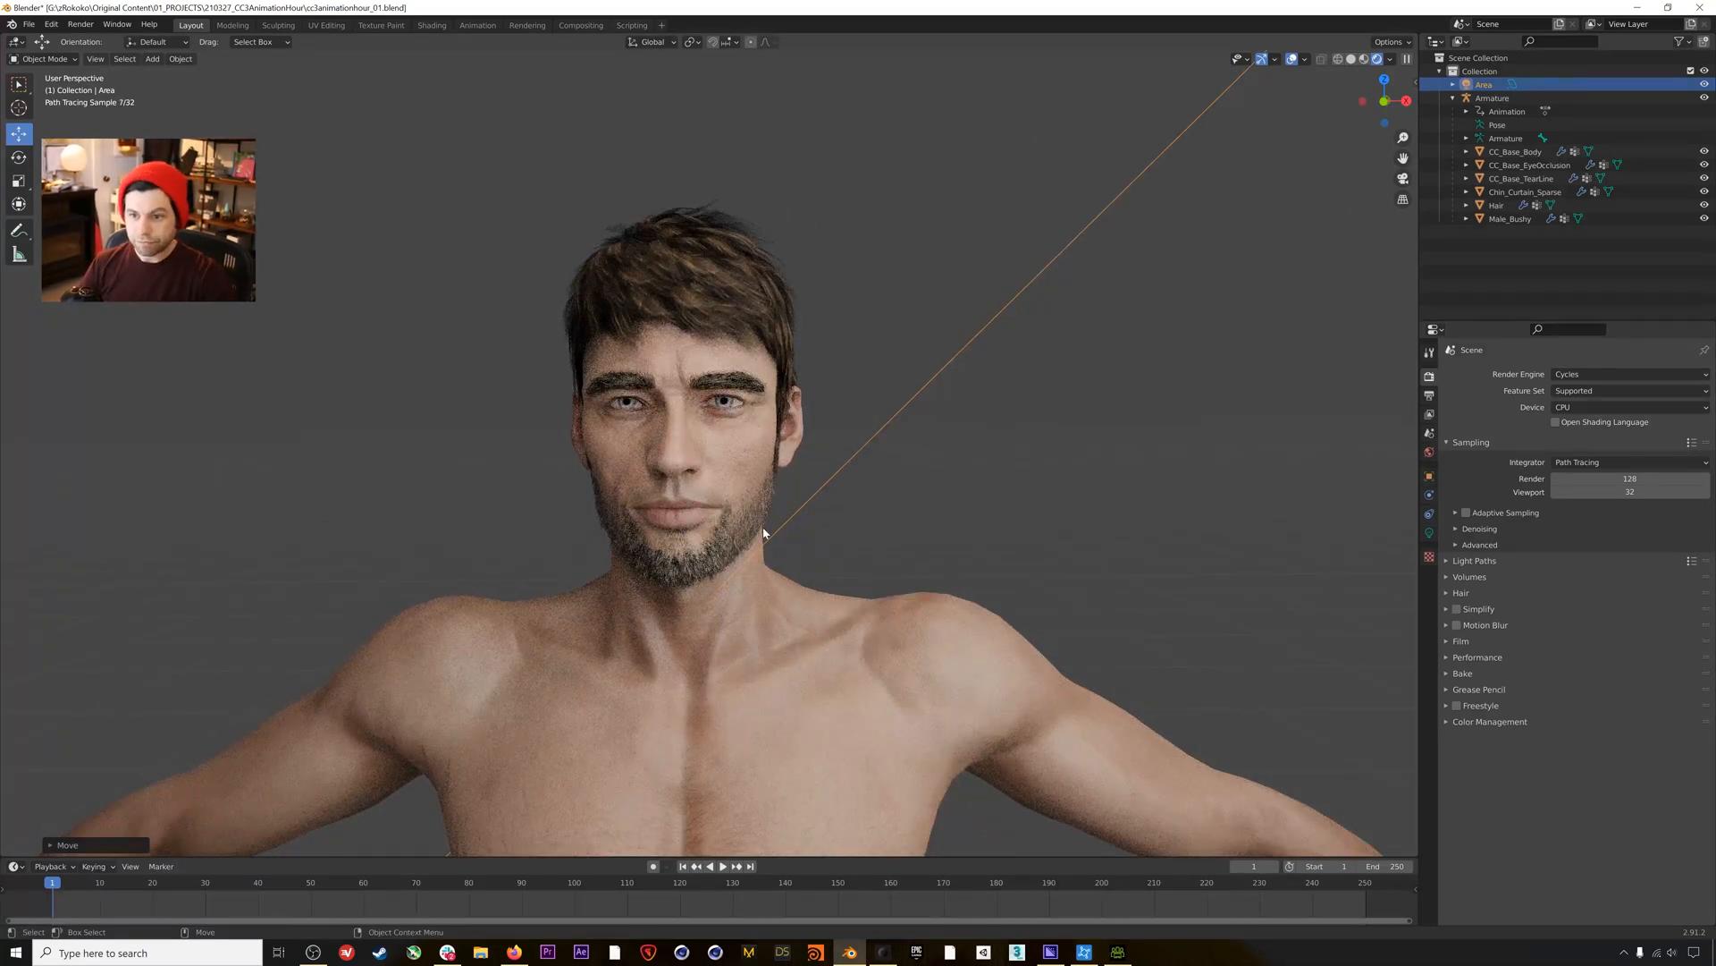
{"action": "left_click_drag", "start_coordinate": [762, 415], "coordinate": [748, 419], "text": "alt"}
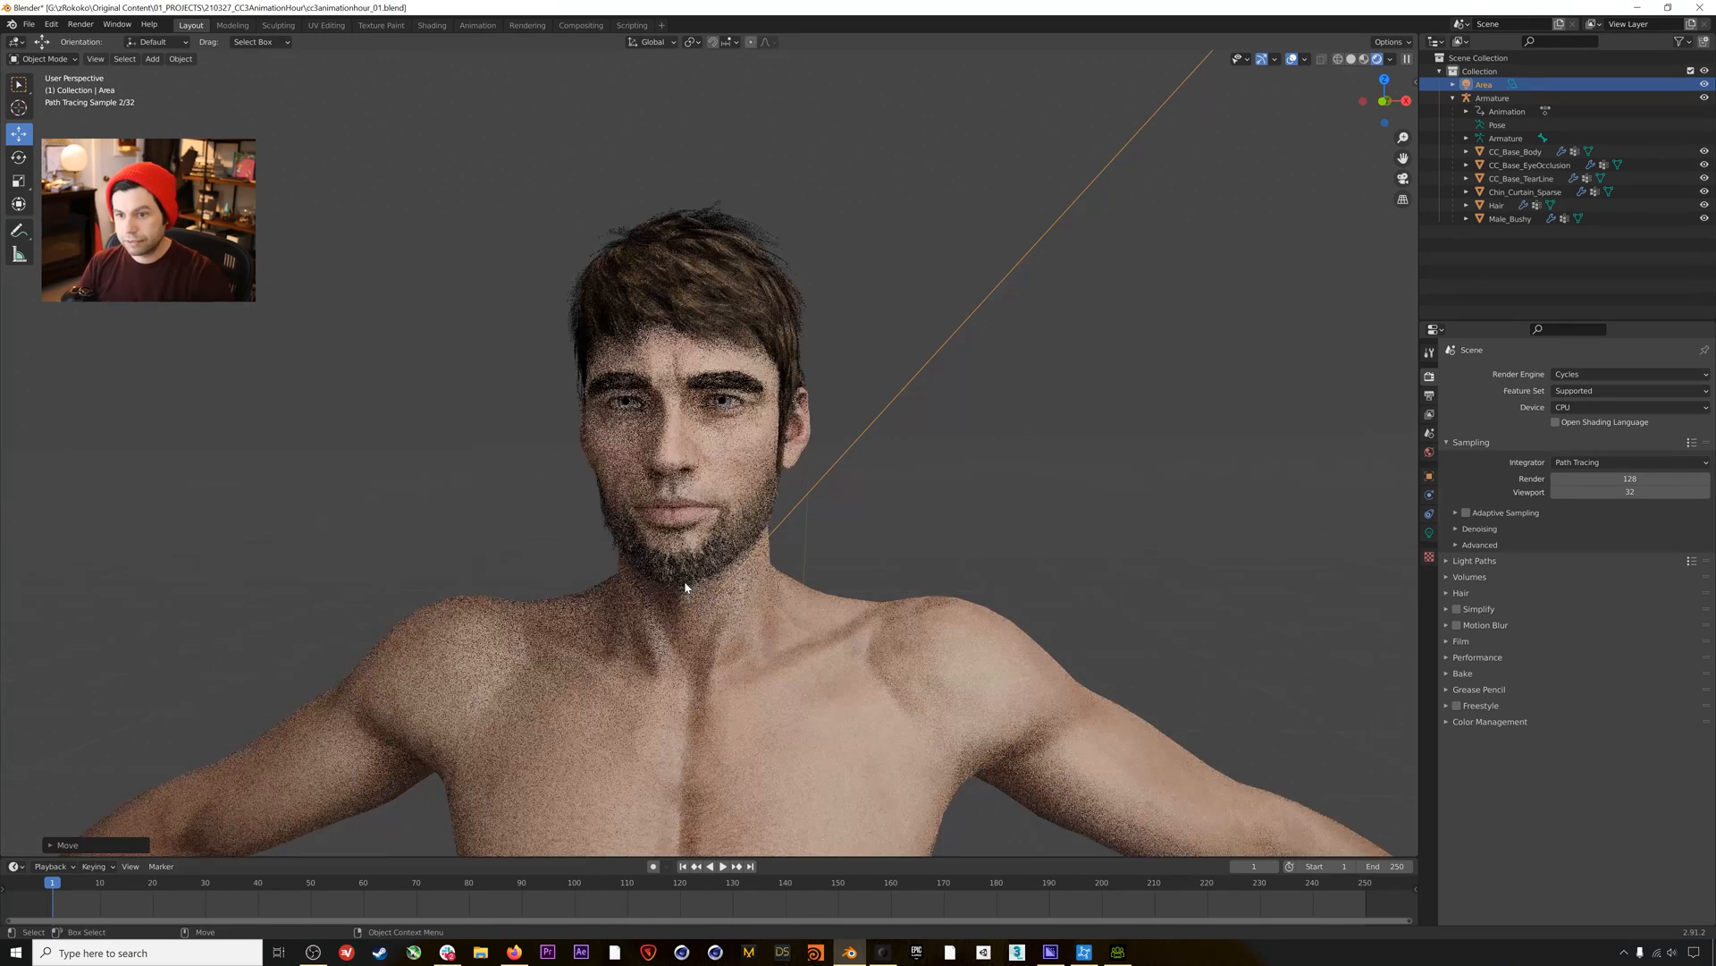
{"action": "middle_click_drag", "start_coordinate": [620, 498], "coordinate": [662, 482]}
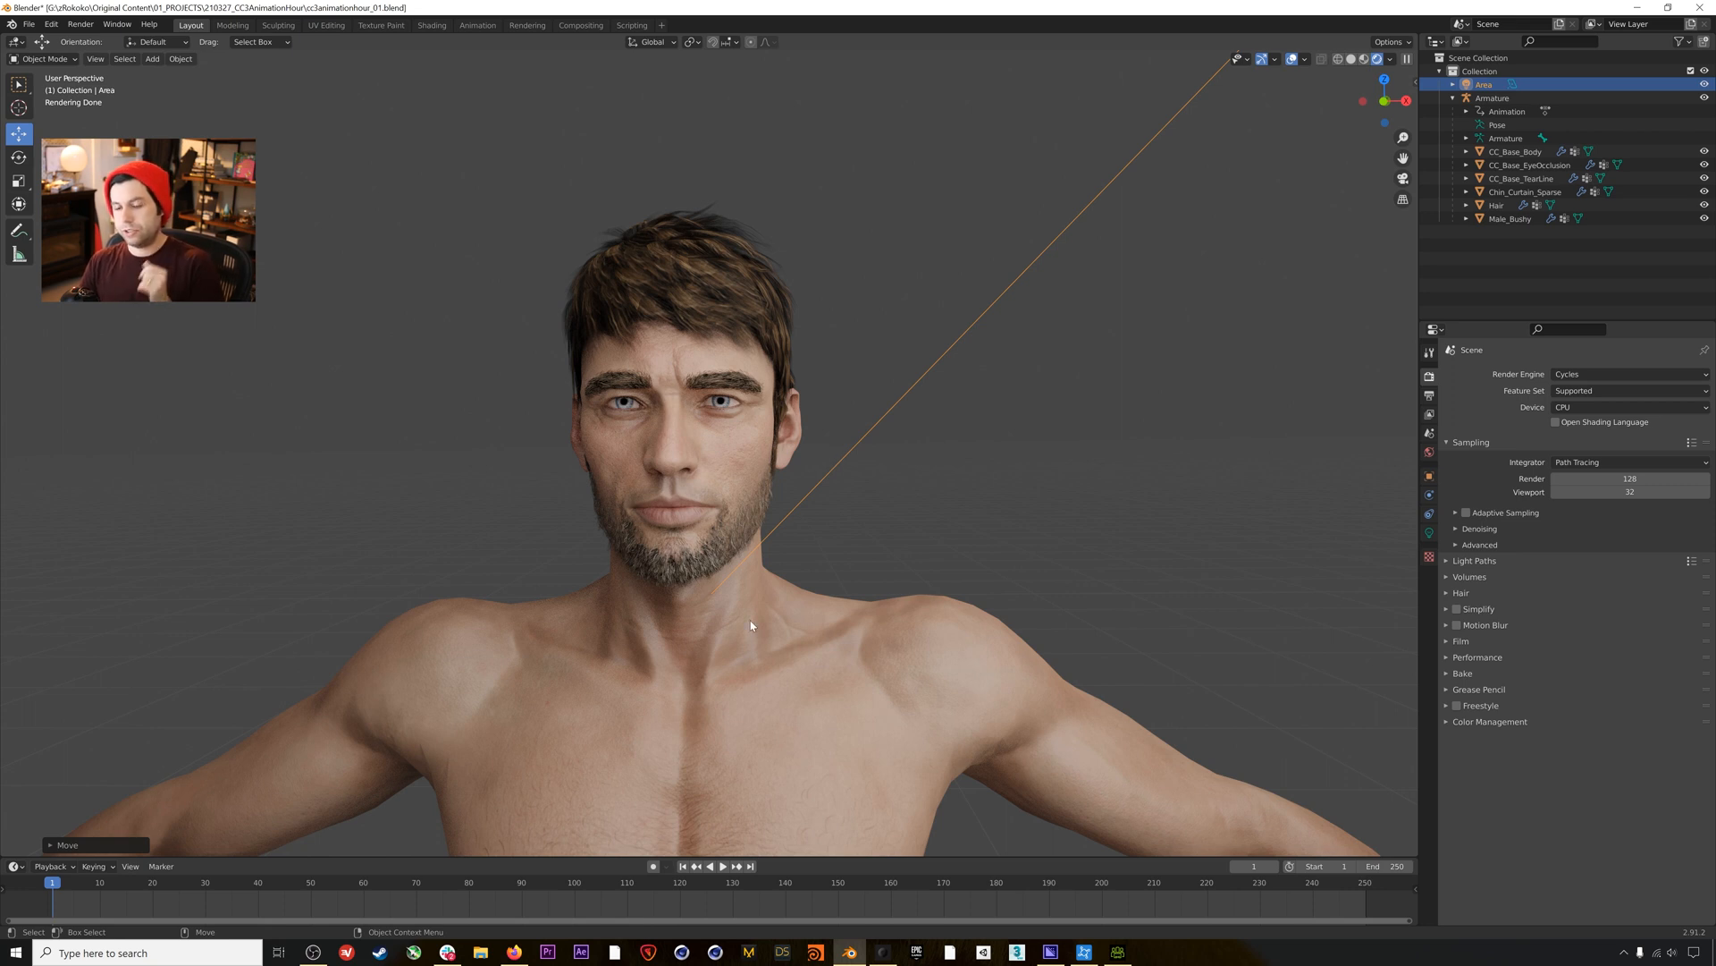
{"action": "scroll", "coordinate": [751, 626], "scroll_direction": "down", "scroll_amount": 6}
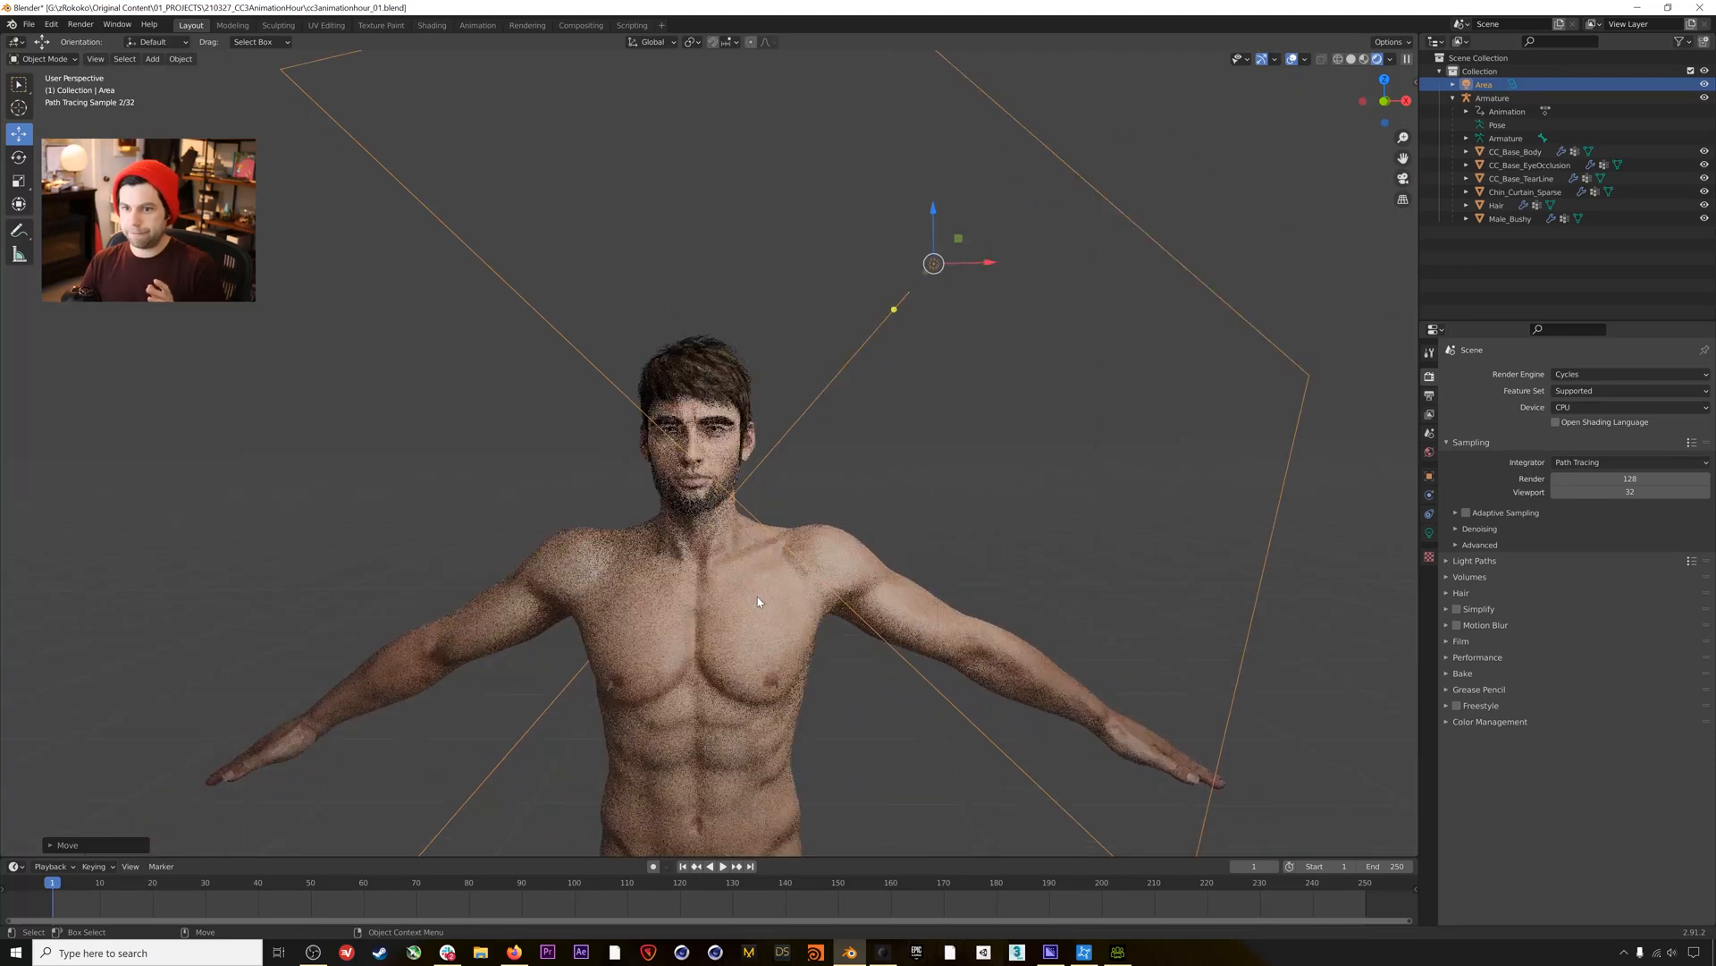
{"action": "scroll", "coordinate": [758, 598], "scroll_direction": "up", "scroll_amount": 5}
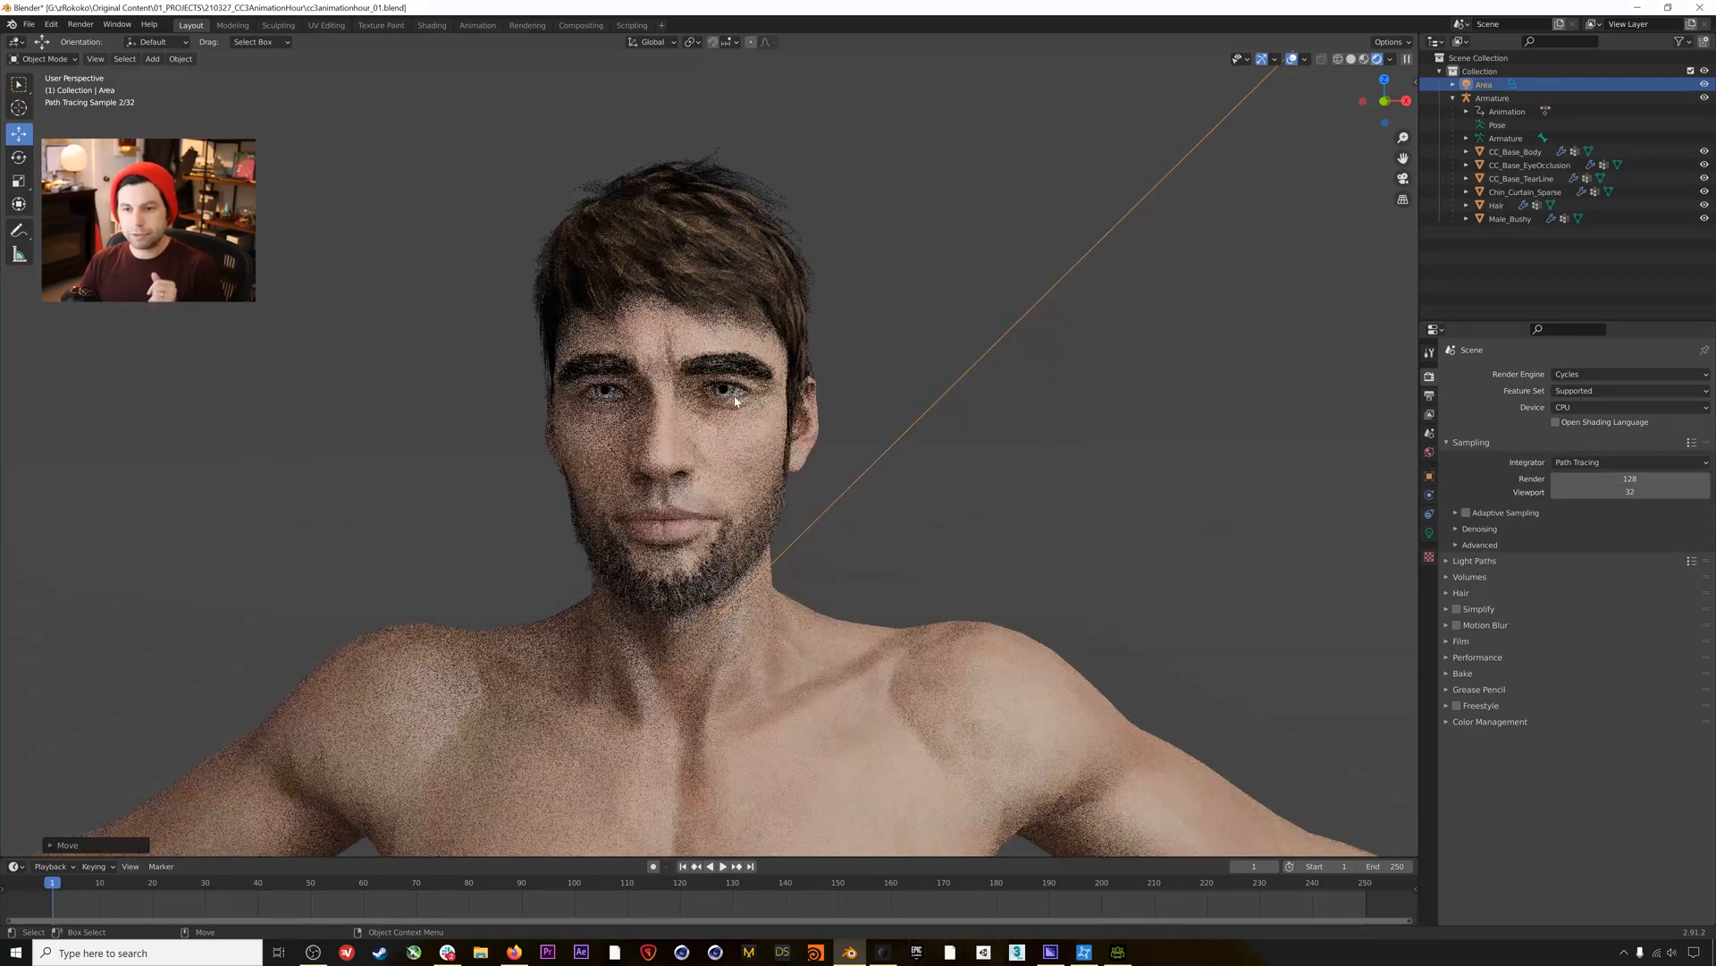
{"action": "scroll", "coordinate": [726, 428], "scroll_direction": "up", "scroll_amount": 4}
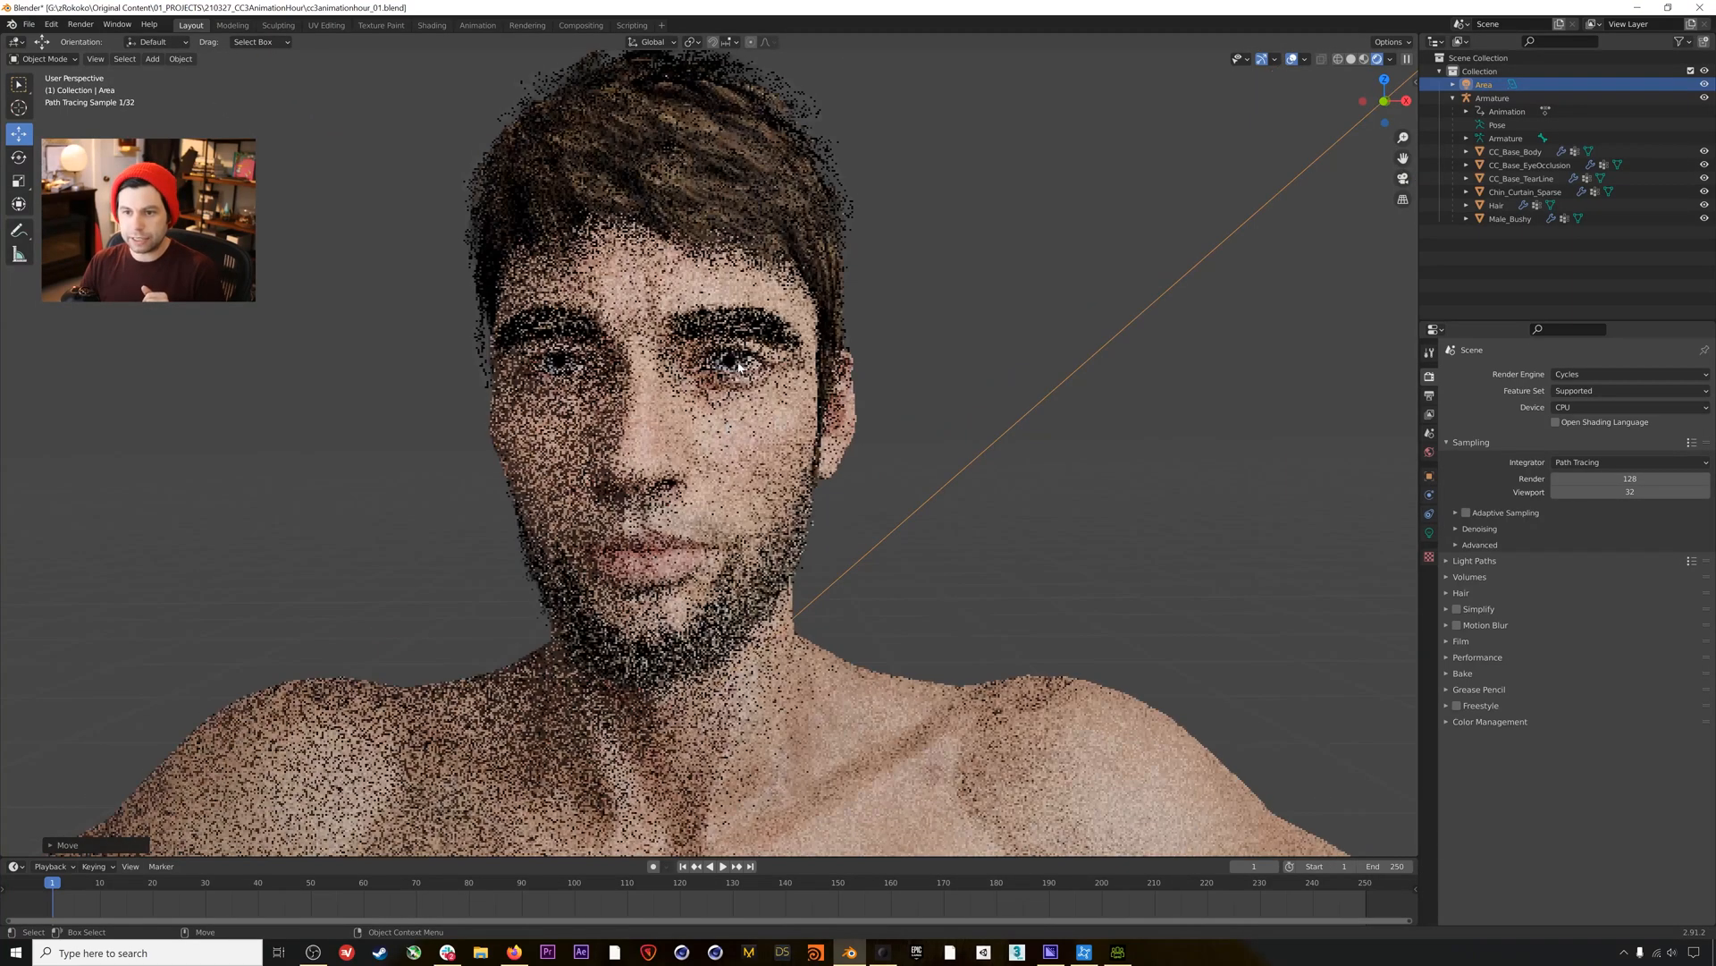
Set the body mesh's Std_Cornea_R material to roughness 0 and specular 1.
{"action": "left_click", "coordinate": [733, 459]}
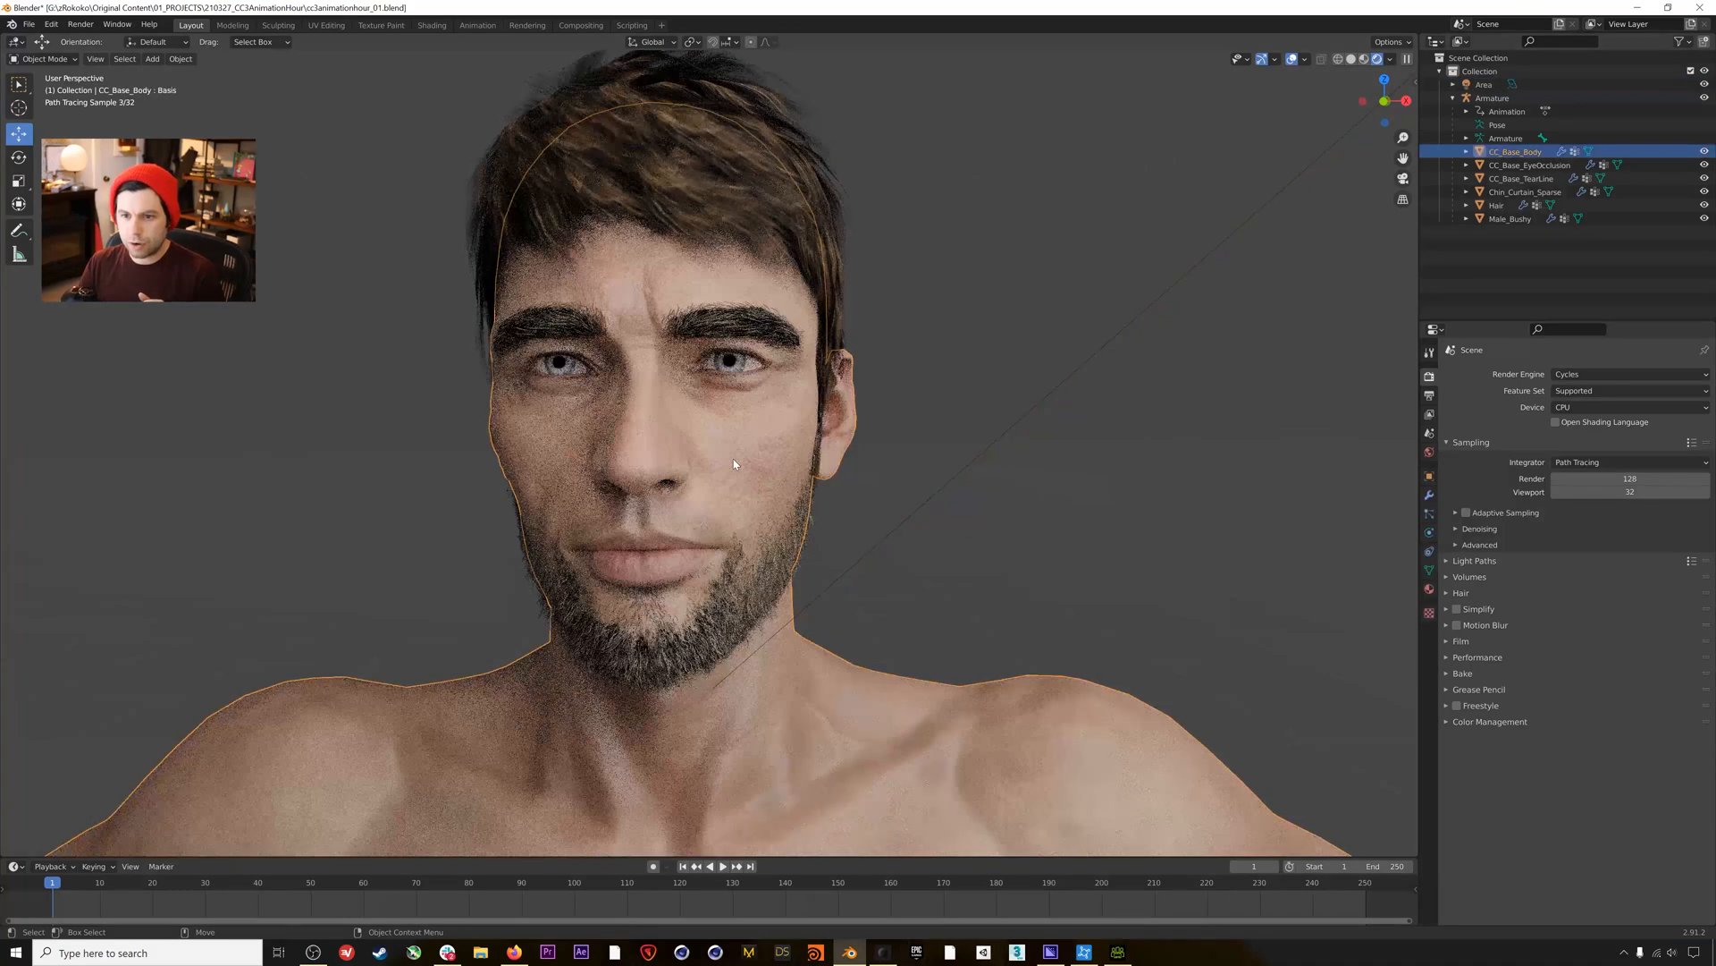
{"action": "left_click", "coordinate": [1431, 592]}
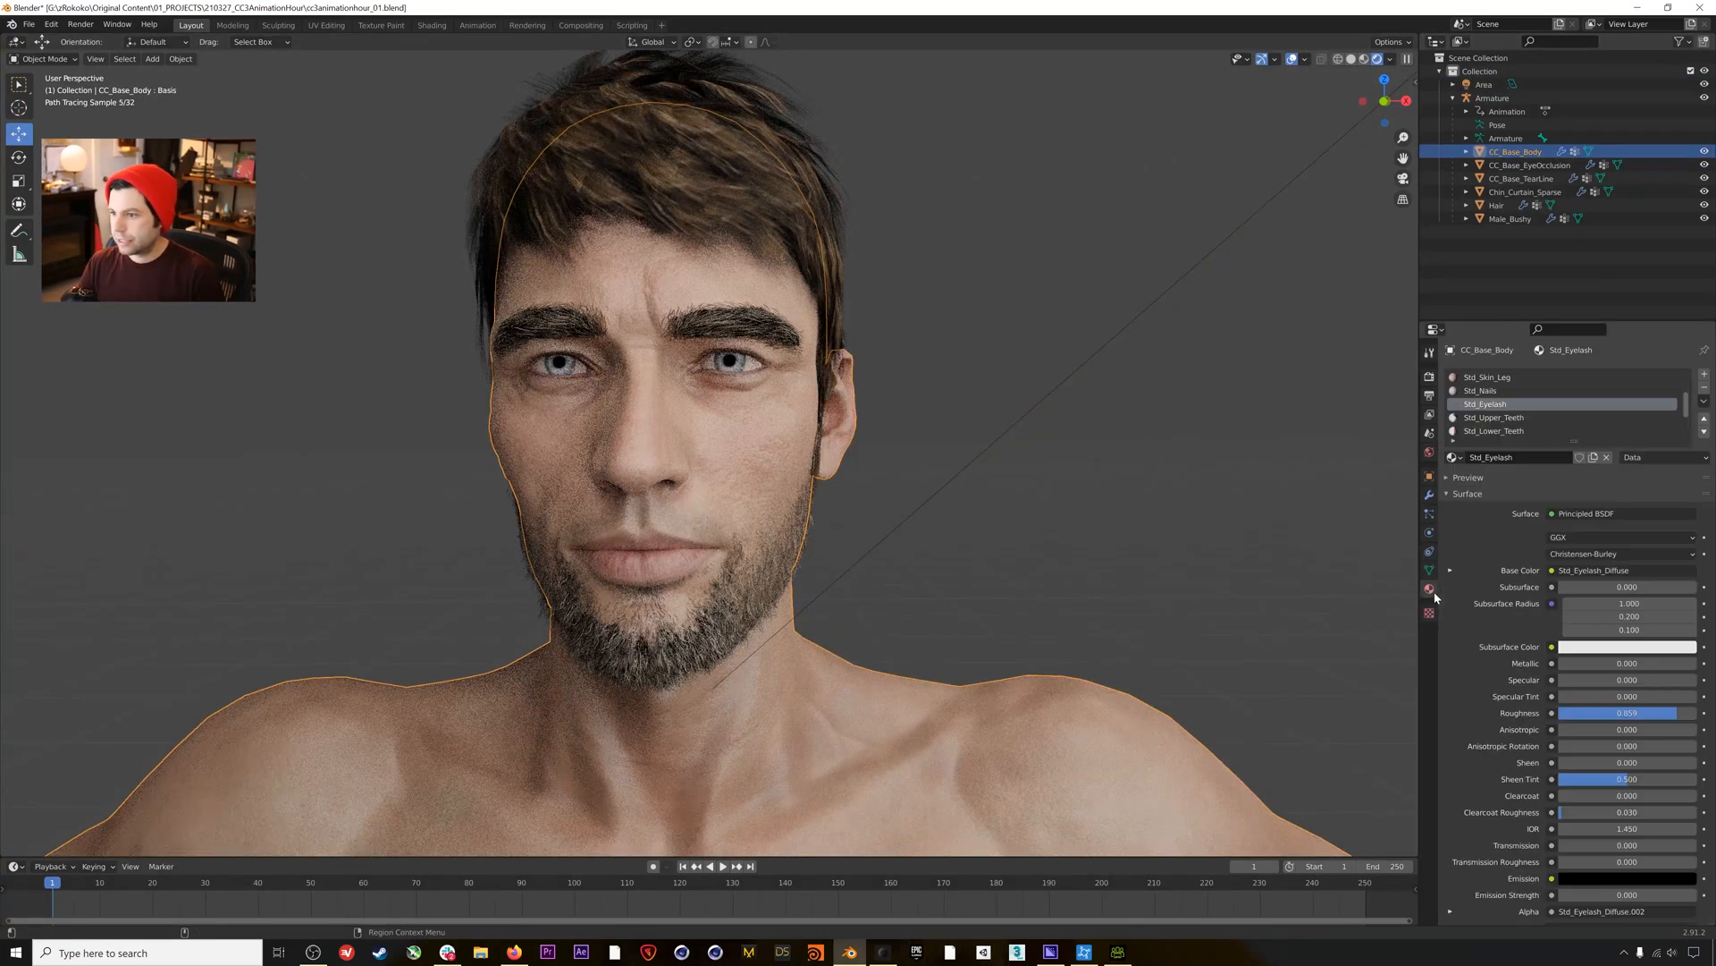
{"action": "scroll", "coordinate": [1514, 409], "scroll_direction": "down", "scroll_amount": 1}
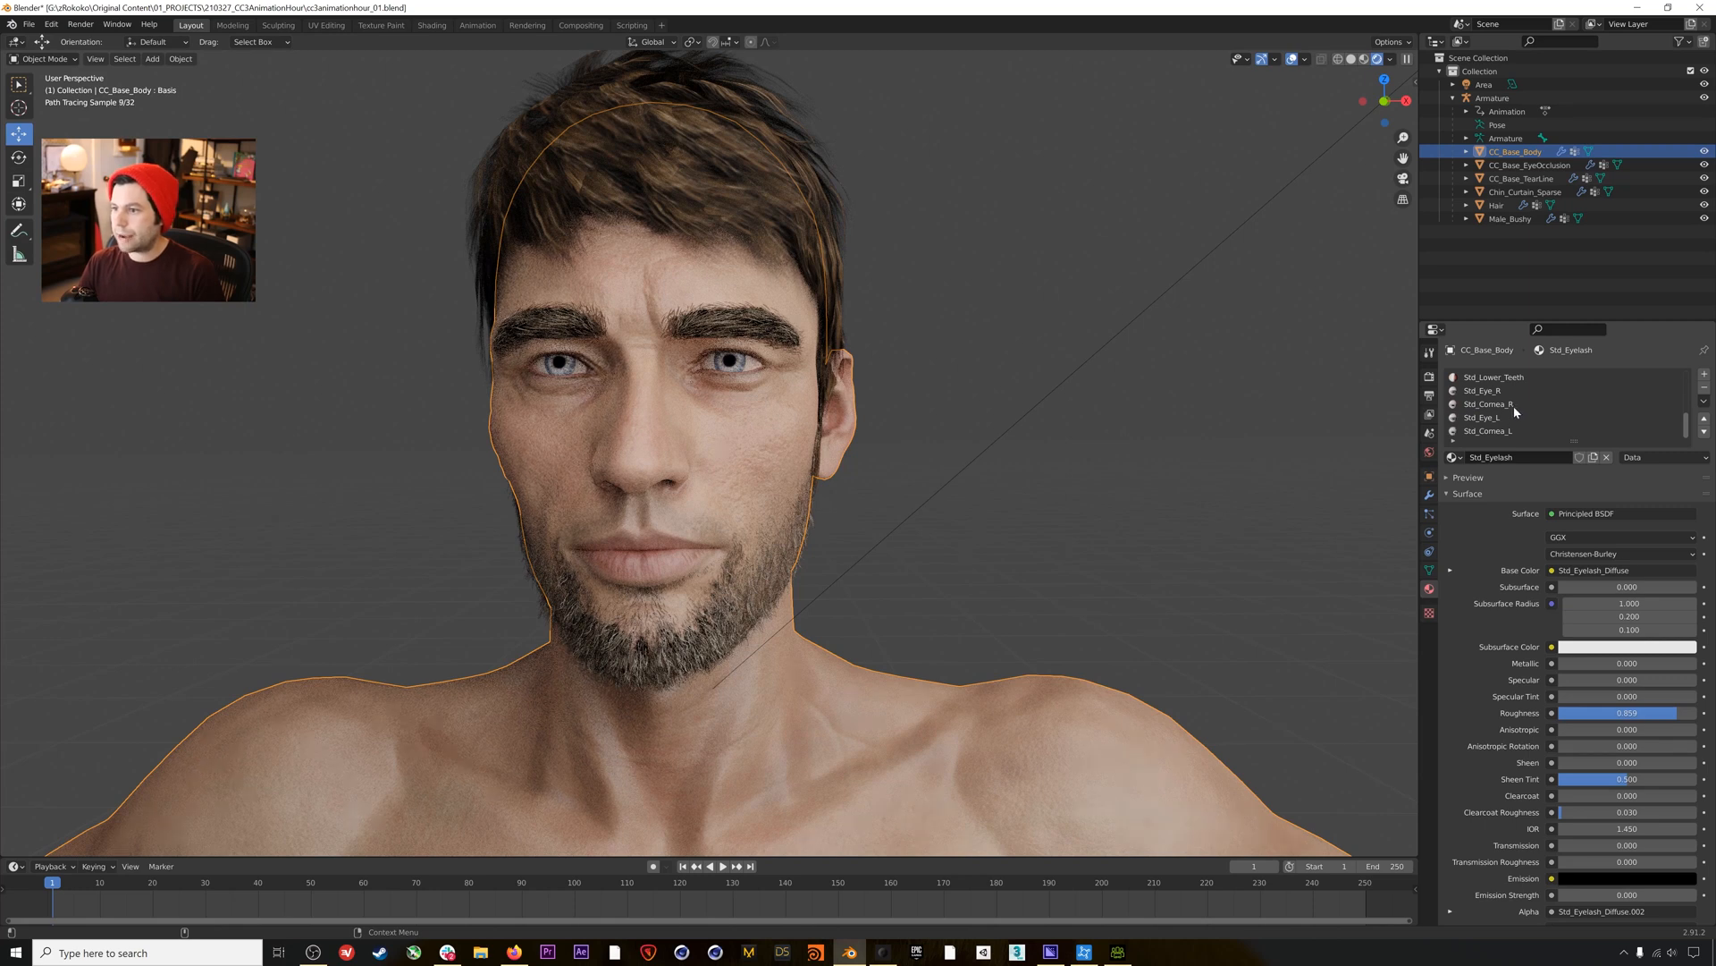
{"action": "left_click", "coordinate": [1515, 406]}
{"action": "left_click_drag", "start_coordinate": [1636, 713], "coordinate": [1560, 713]}
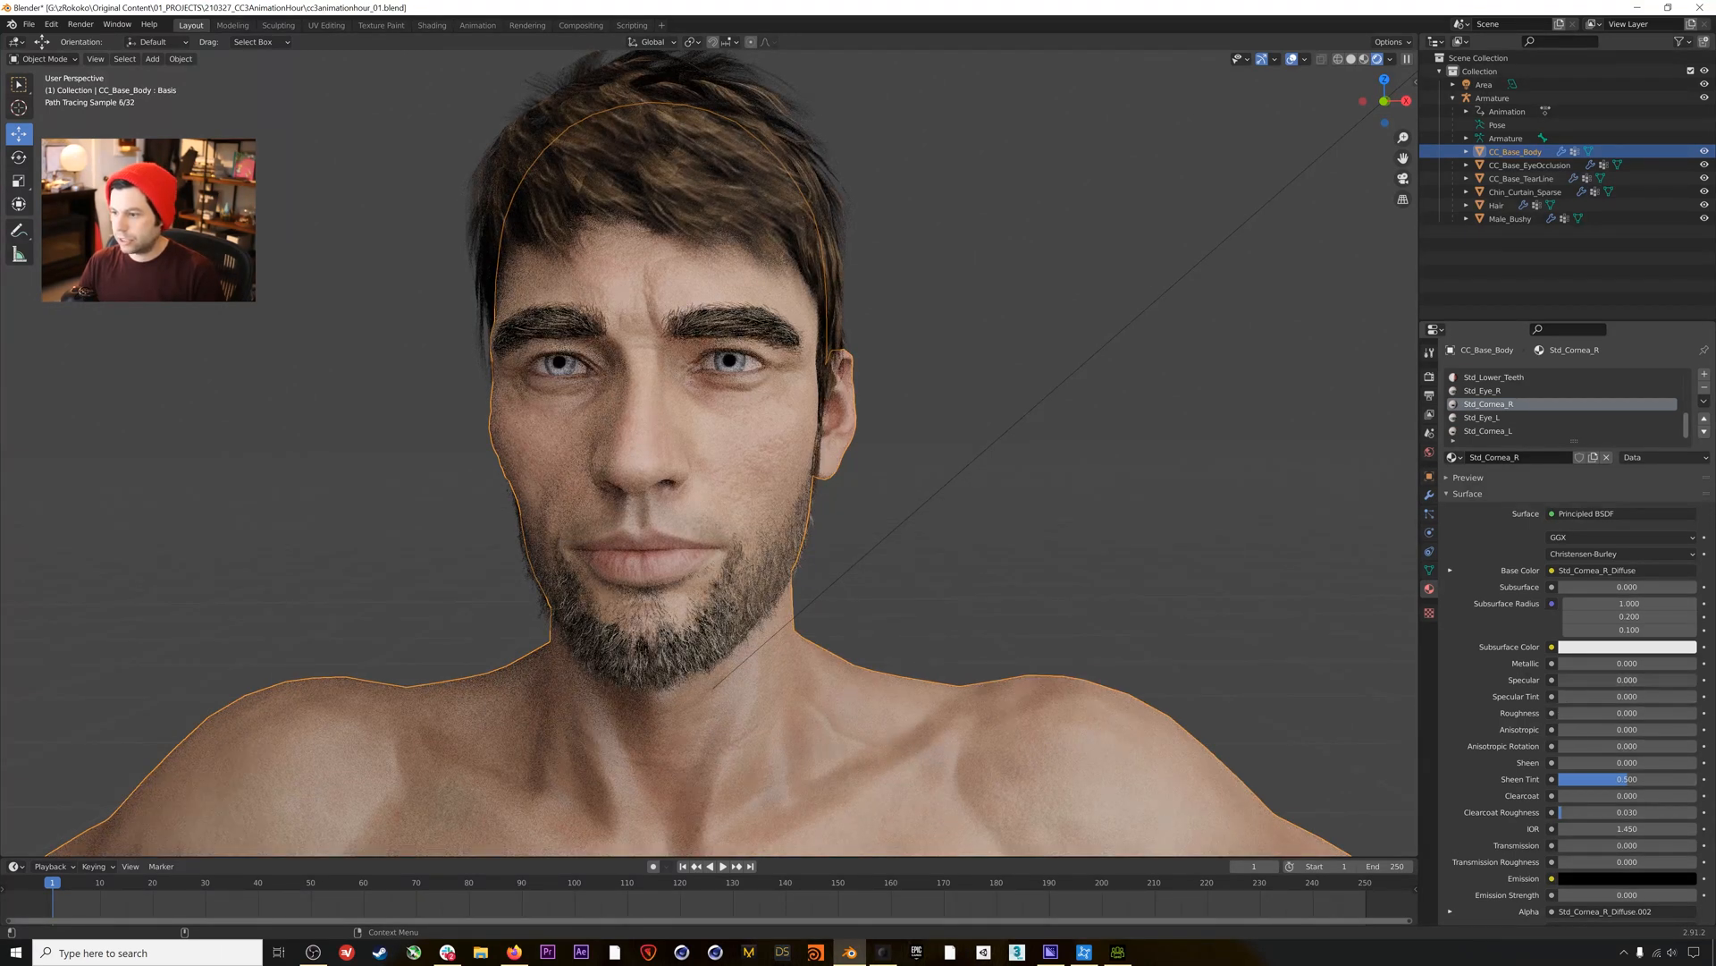
{"action": "left_click_drag", "start_coordinate": [1574, 680], "coordinate": [1699, 684]}
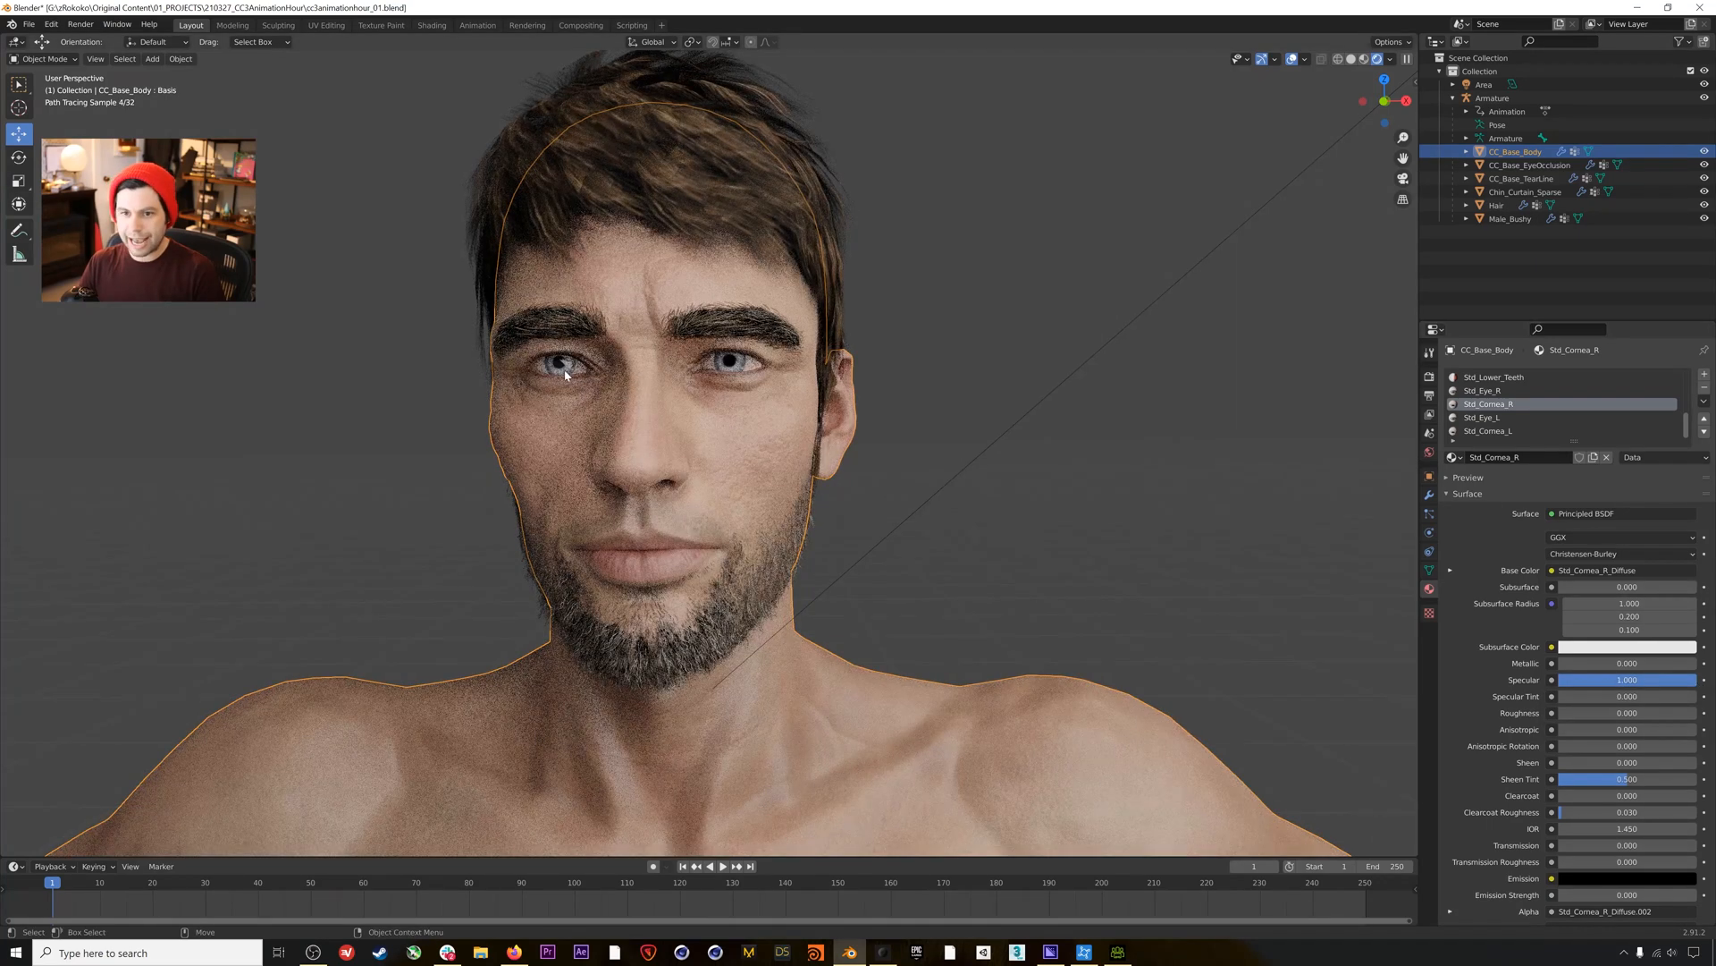
Give the Std_Cornea_L material a roughness of 0 and a specular value of 1.
{"action": "scroll", "coordinate": [575, 366], "scroll_direction": "up", "scroll_amount": 3}
{"action": "scroll", "coordinate": [575, 366], "scroll_direction": "down", "scroll_amount": 1}
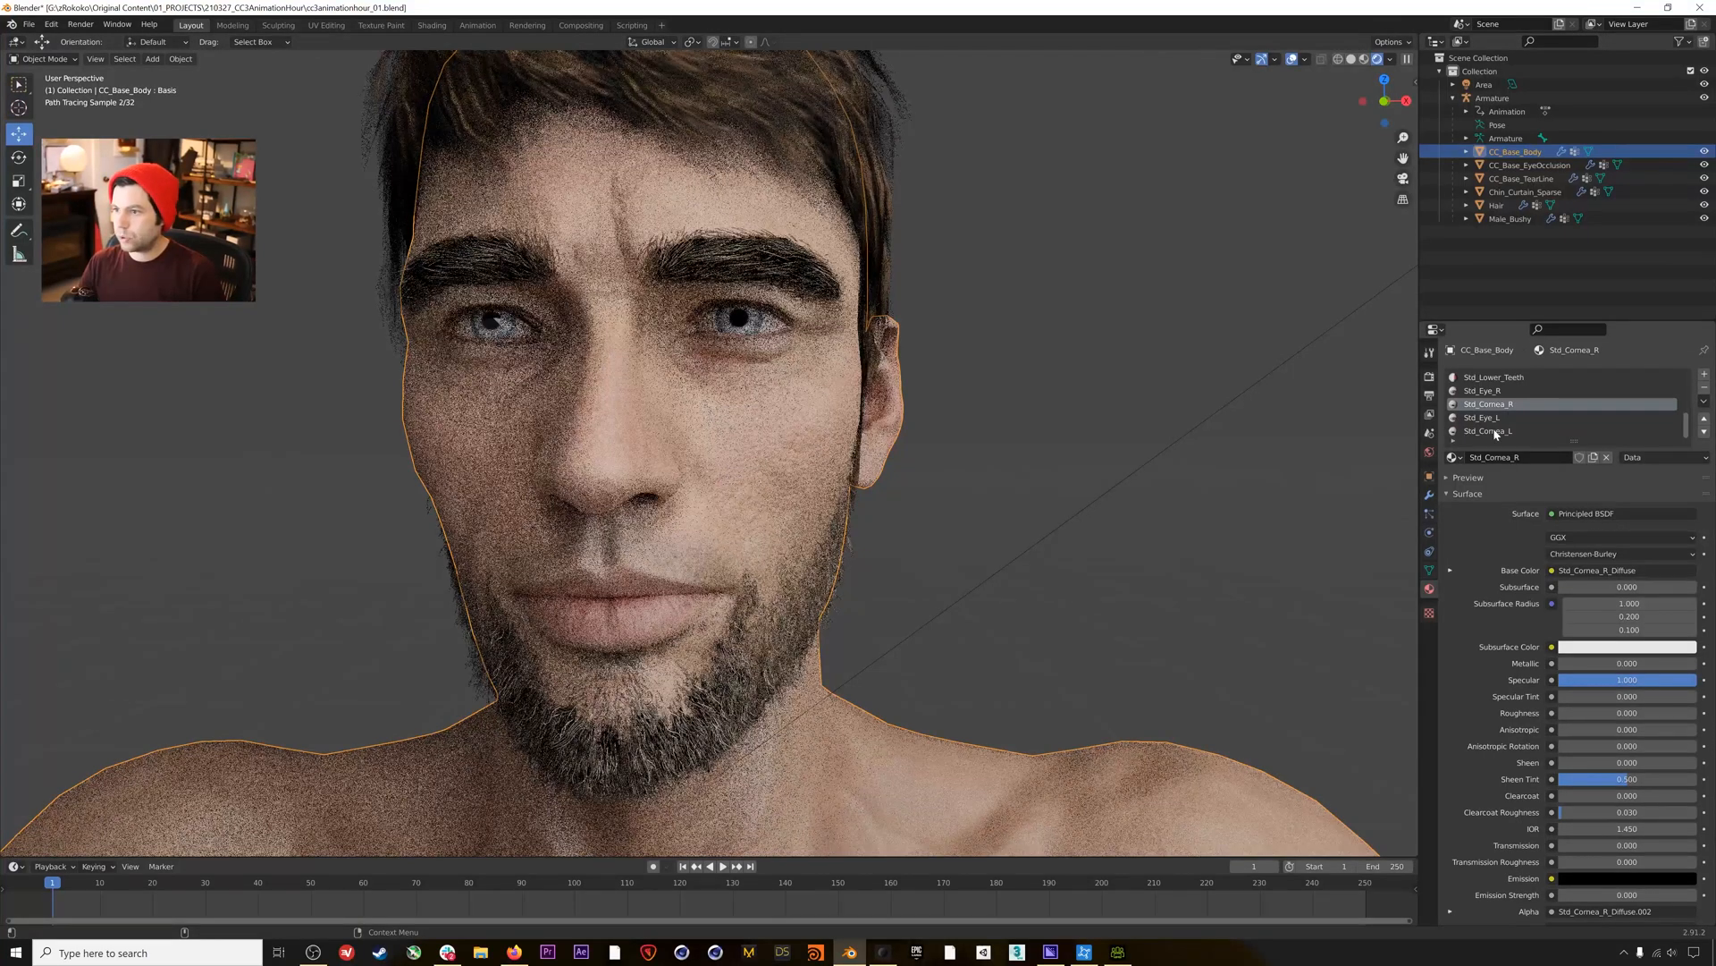
{"action": "left_click", "coordinate": [1499, 431]}
{"action": "left_click_drag", "start_coordinate": [1620, 714], "coordinate": [1694, 685]}
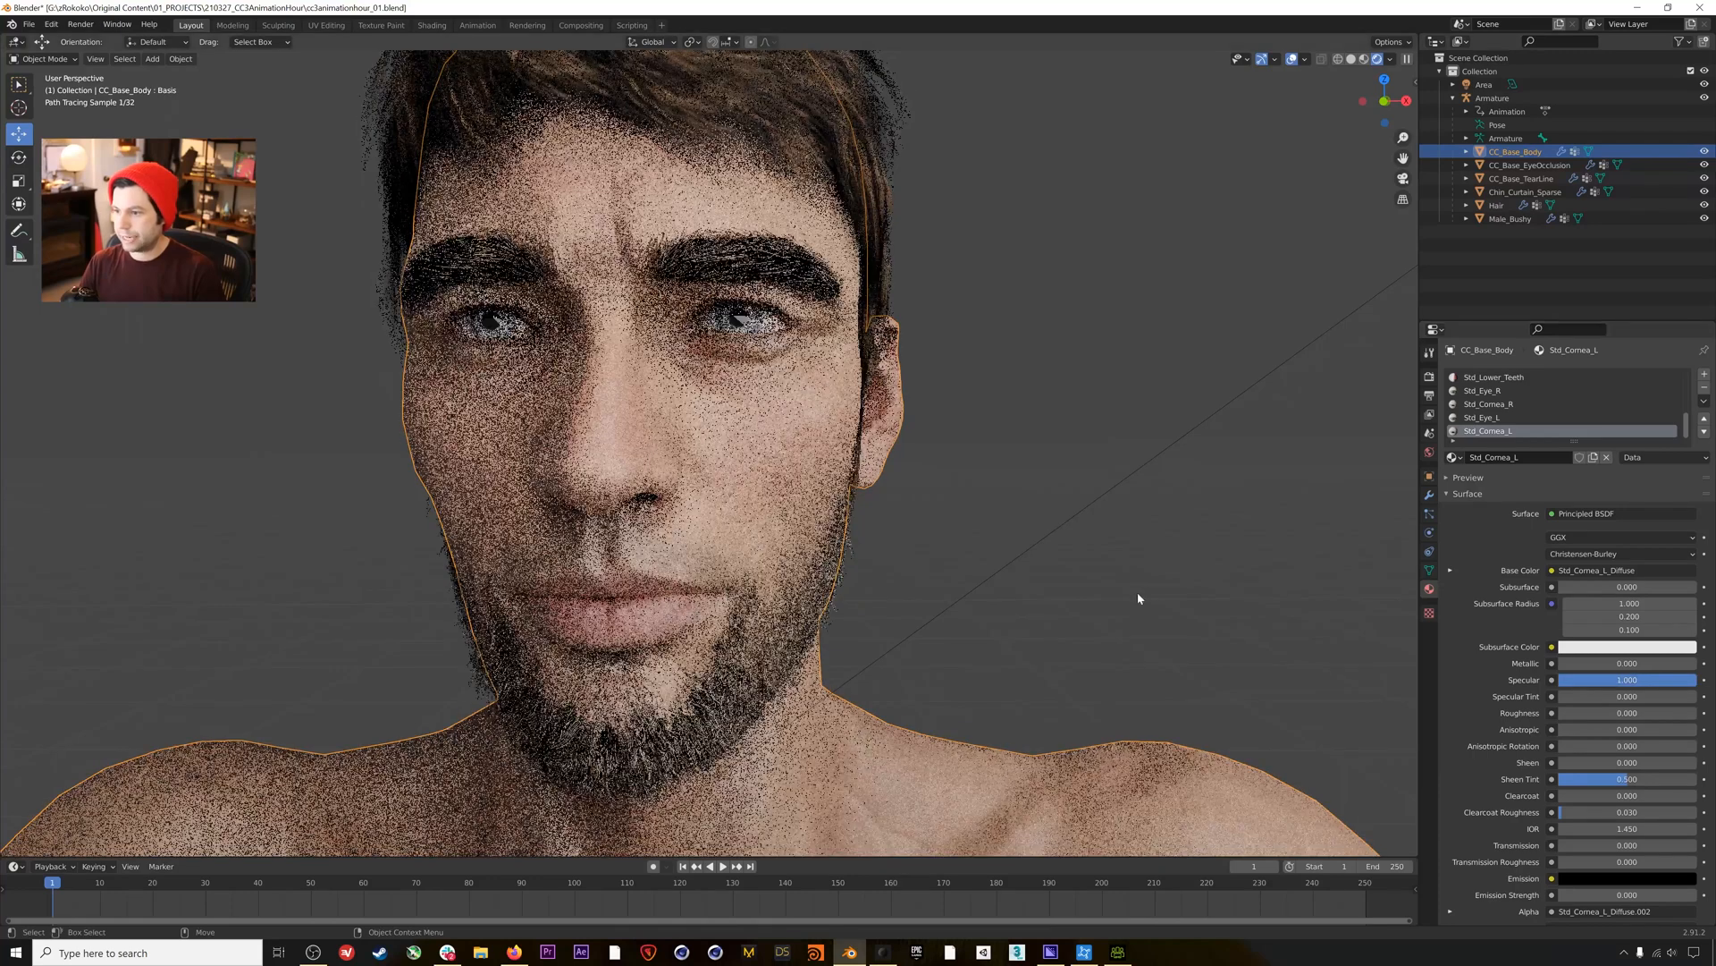
Set the world background color to black, deselect the body and frame the character's head and chest.
{"action": "scroll", "coordinate": [780, 446], "scroll_direction": "down", "scroll_amount": 5}
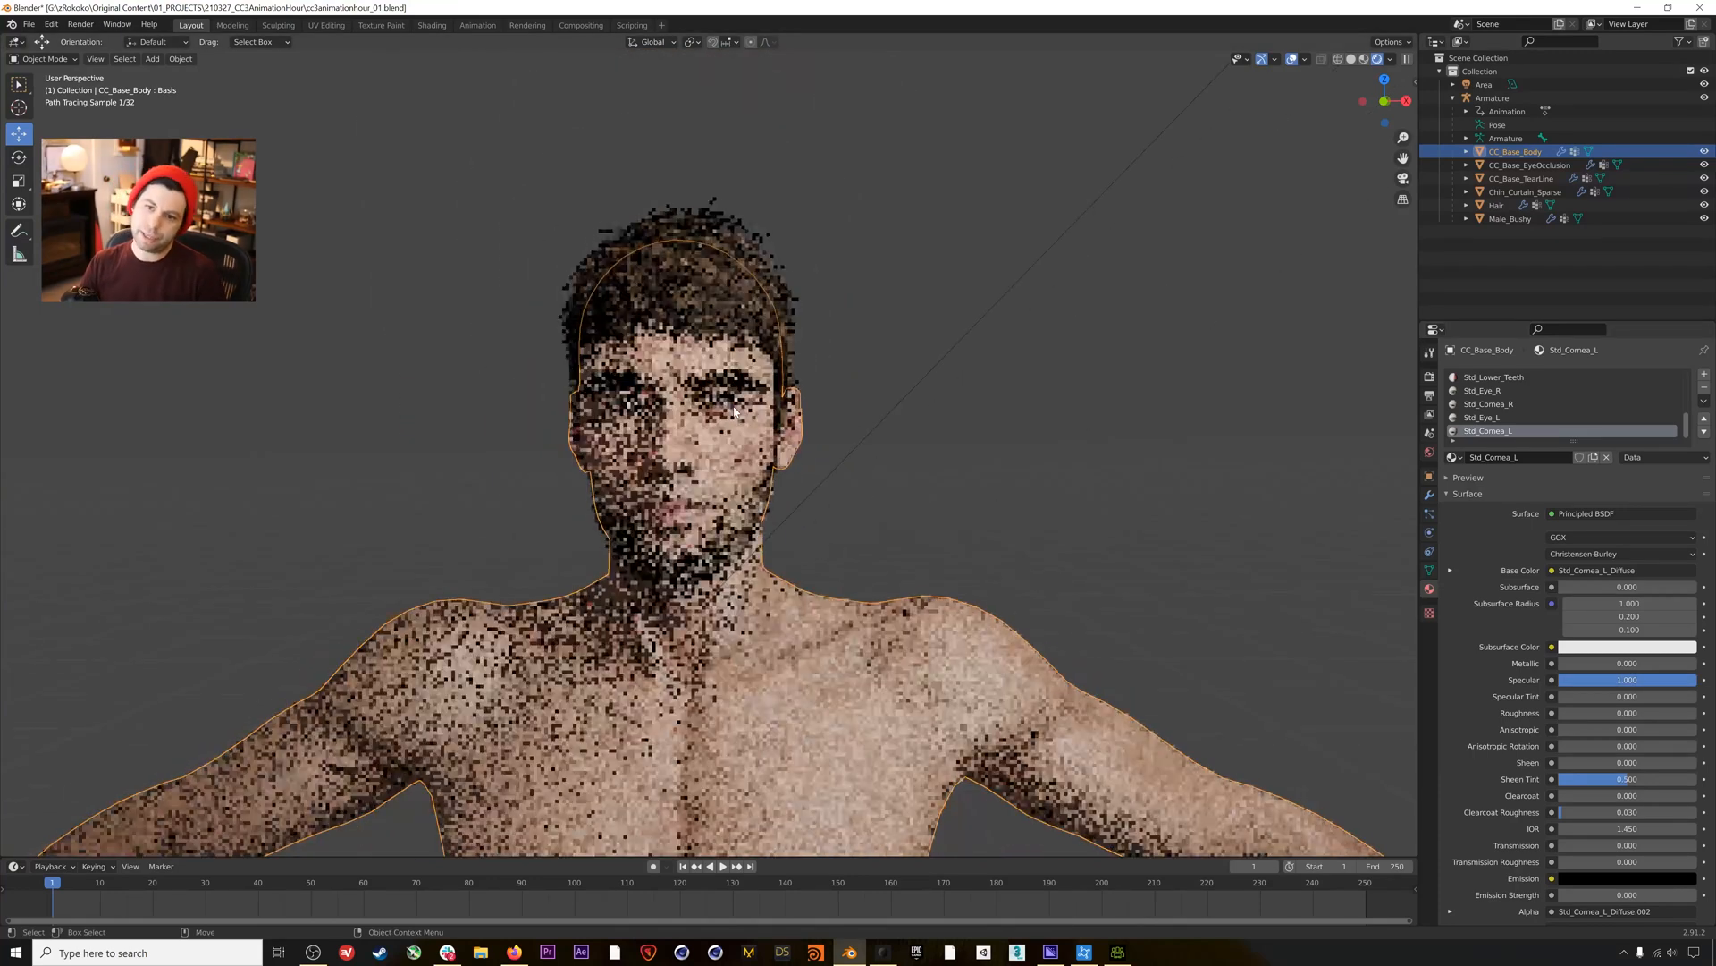
{"action": "middle_click_drag", "start_coordinate": [716, 440], "coordinate": [686, 452]}
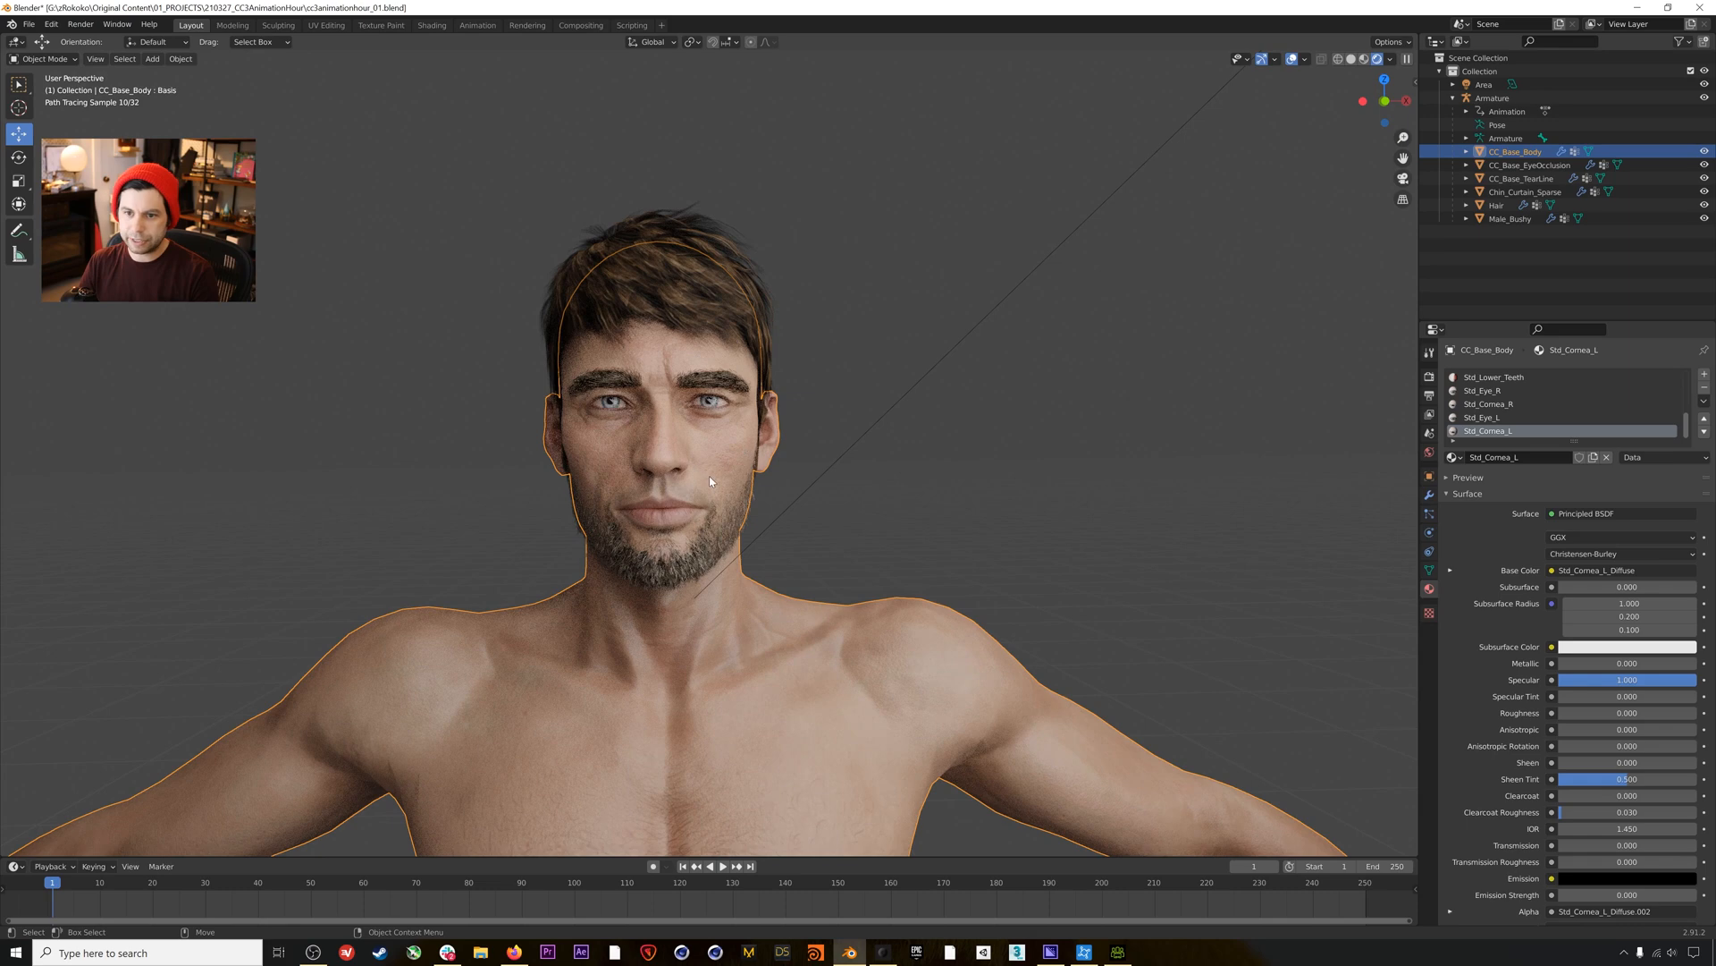
{"action": "scroll", "coordinate": [710, 475], "scroll_direction": "down", "scroll_amount": 5}
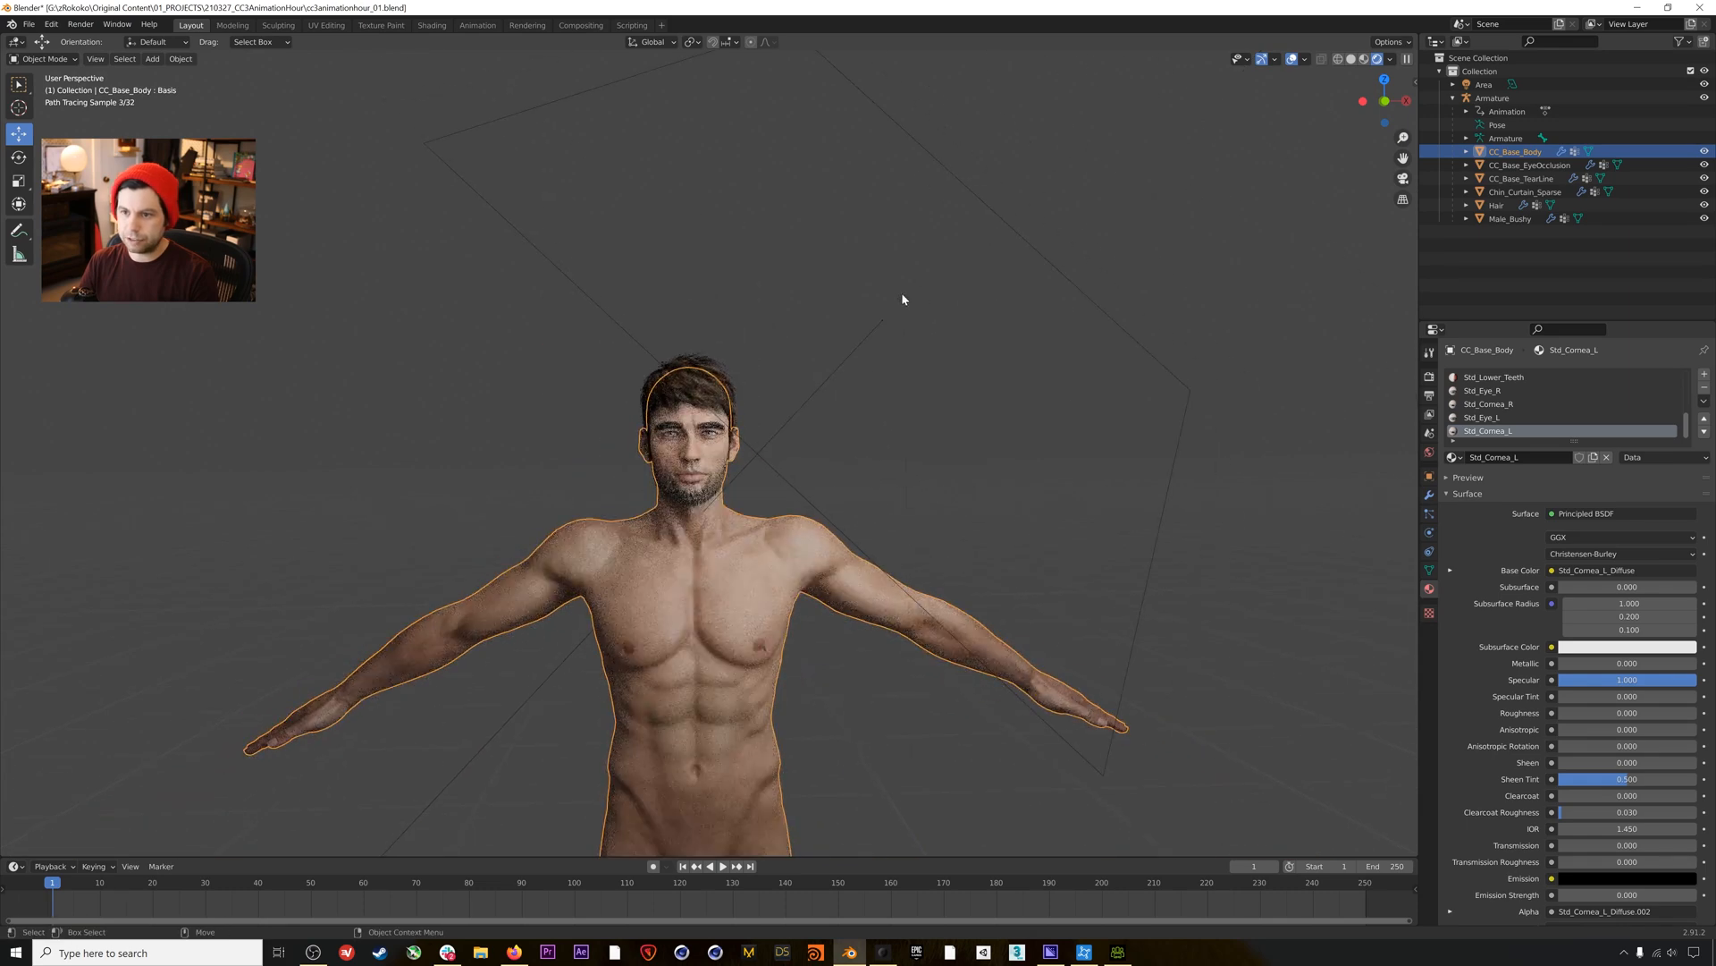
{"action": "scroll", "coordinate": [694, 440], "scroll_direction": "up", "scroll_amount": 6}
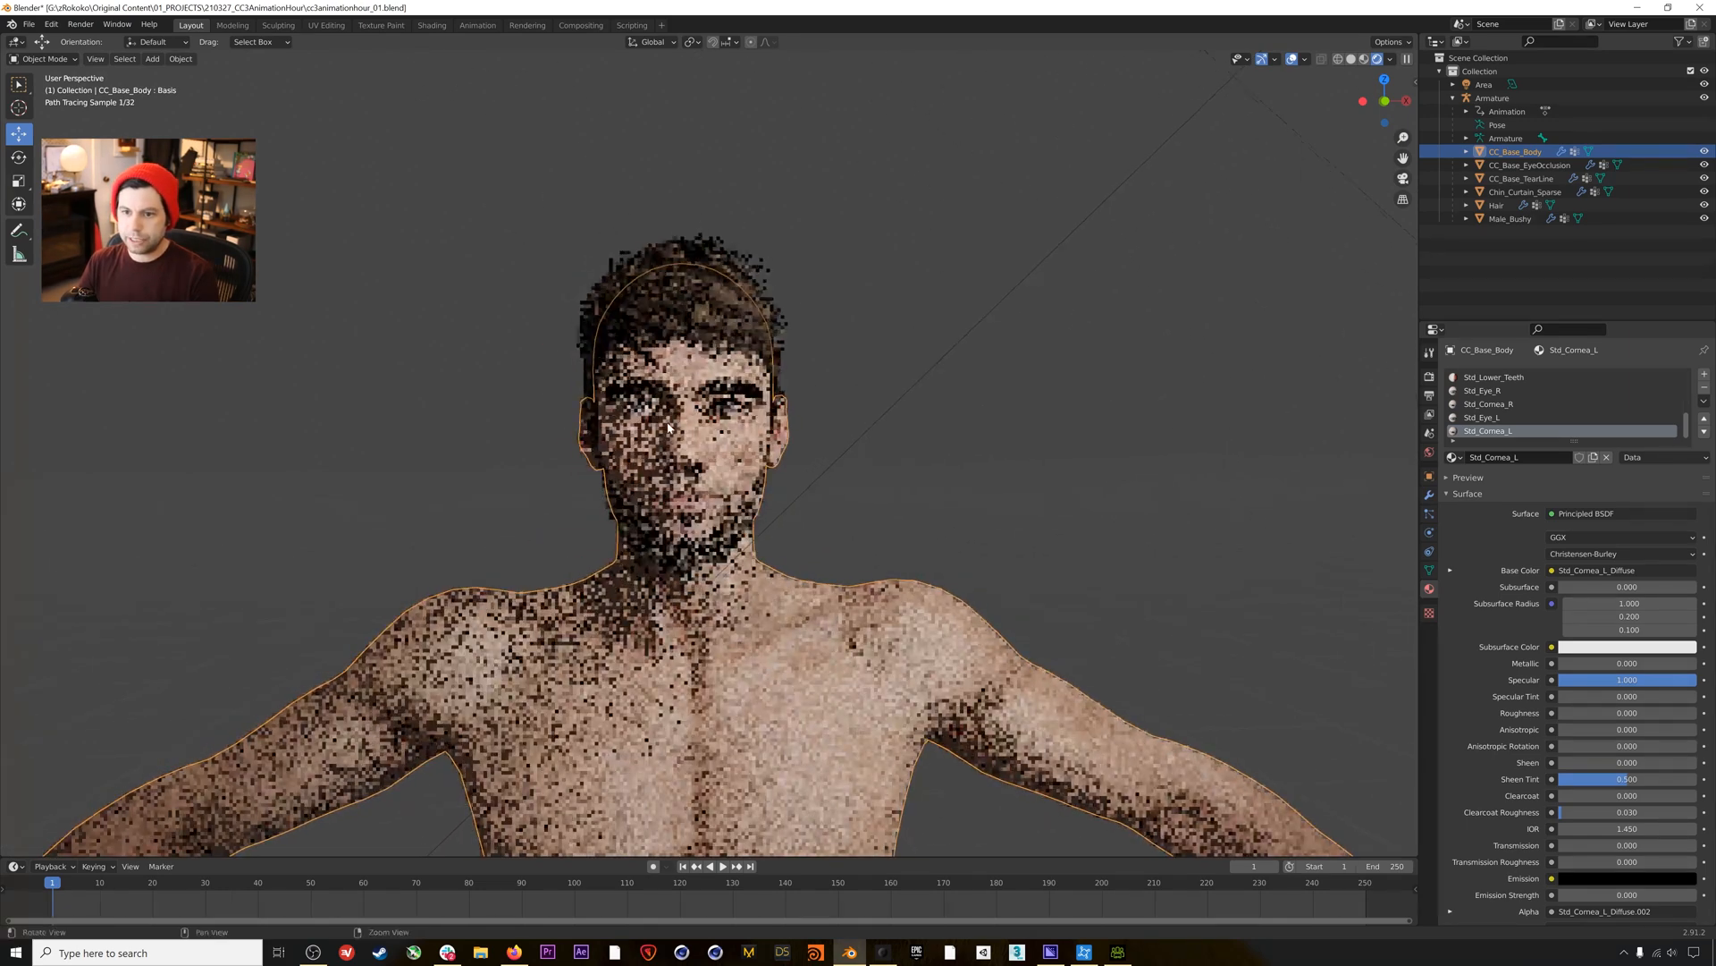
{"action": "left_click", "coordinate": [1430, 452]}
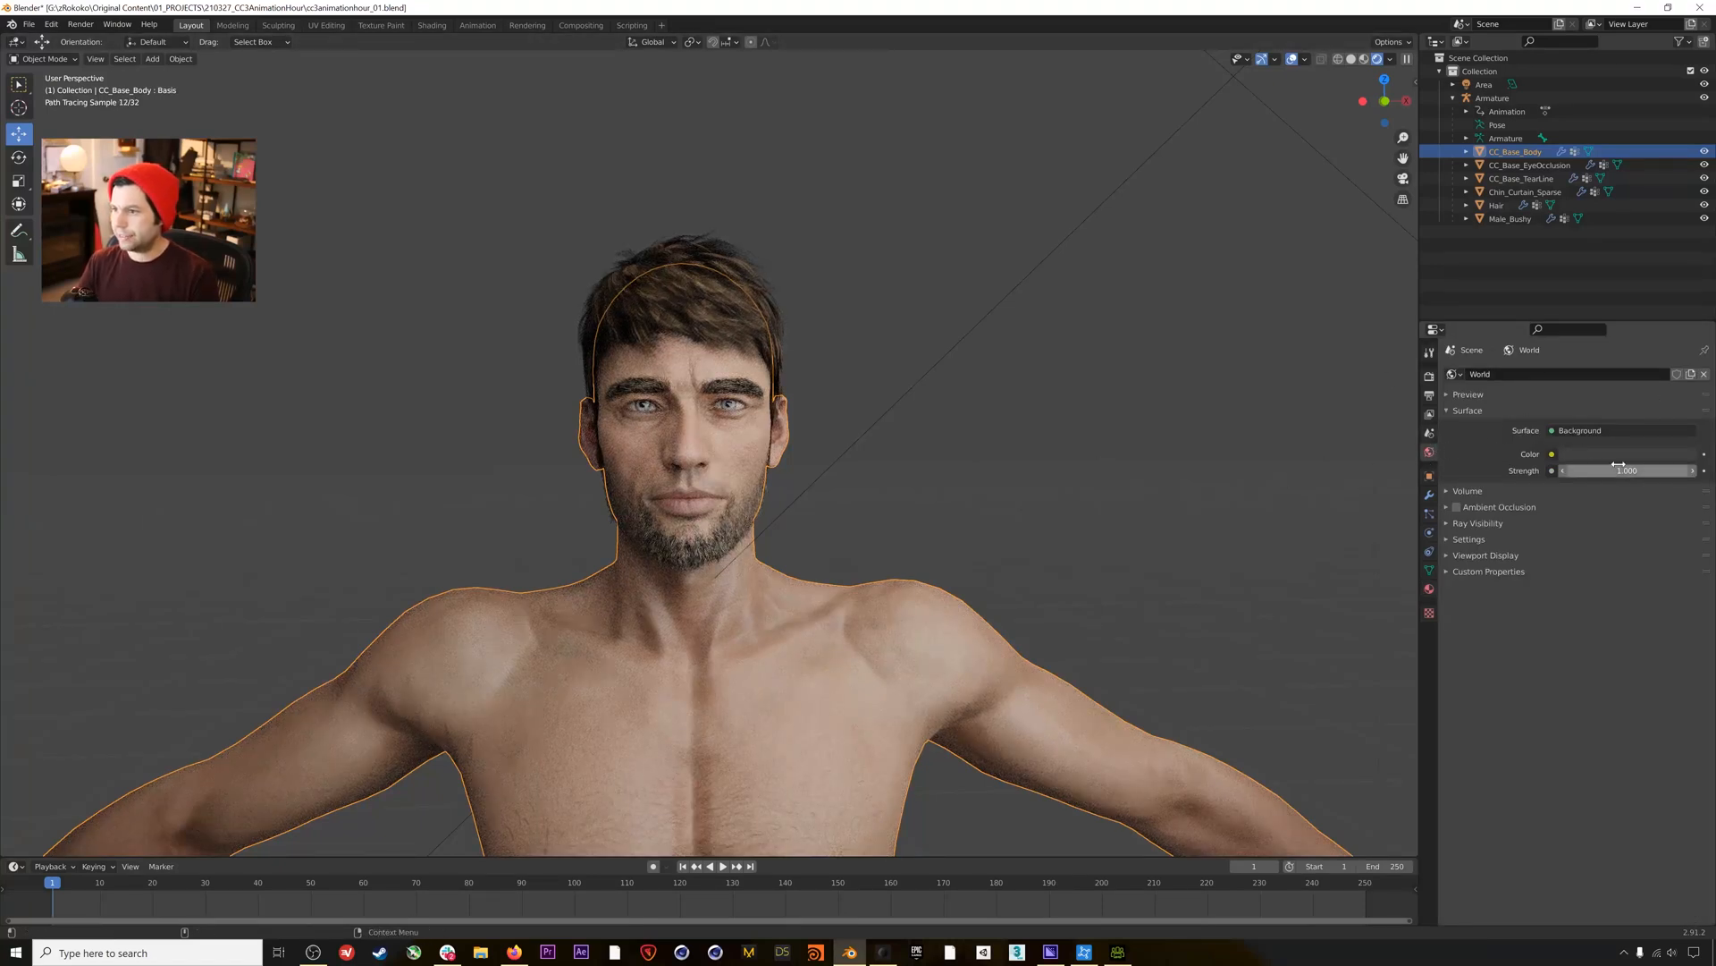
{"action": "left_click", "coordinate": [1665, 455]}
{"action": "left_click_drag", "start_coordinate": [1687, 354], "coordinate": [1686, 369]}
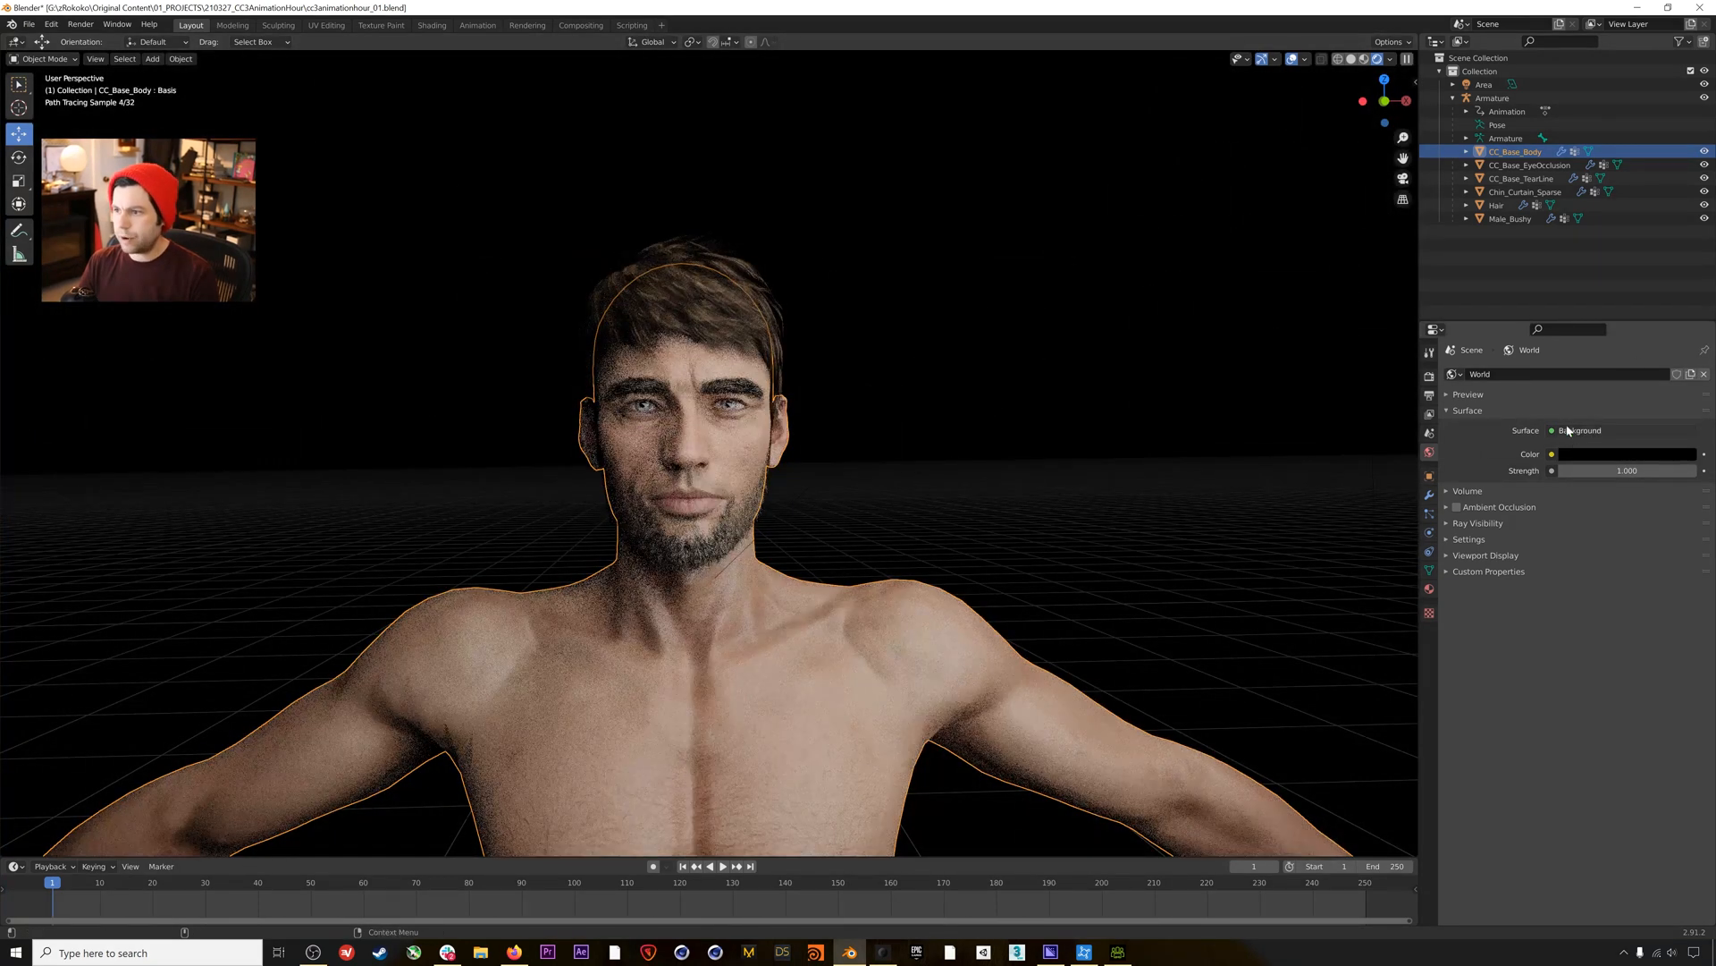
{"action": "left_click", "coordinate": [1037, 451]}
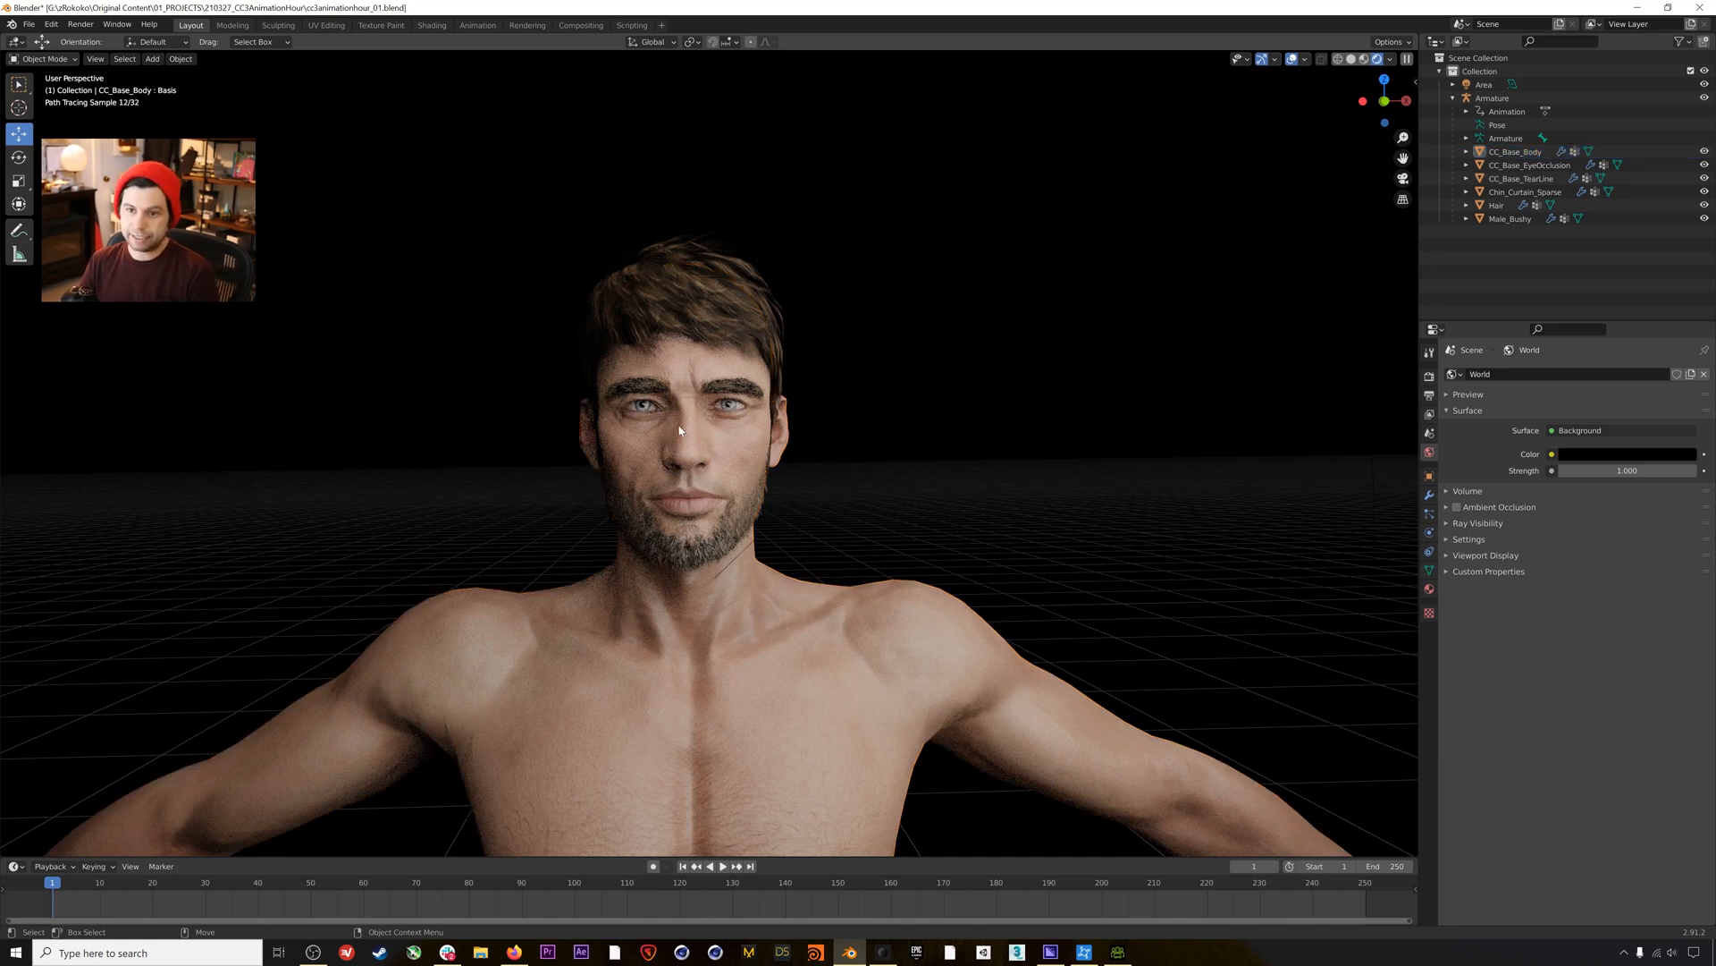
{"action": "middle_click_drag", "start_coordinate": [731, 452], "coordinate": [710, 447]}
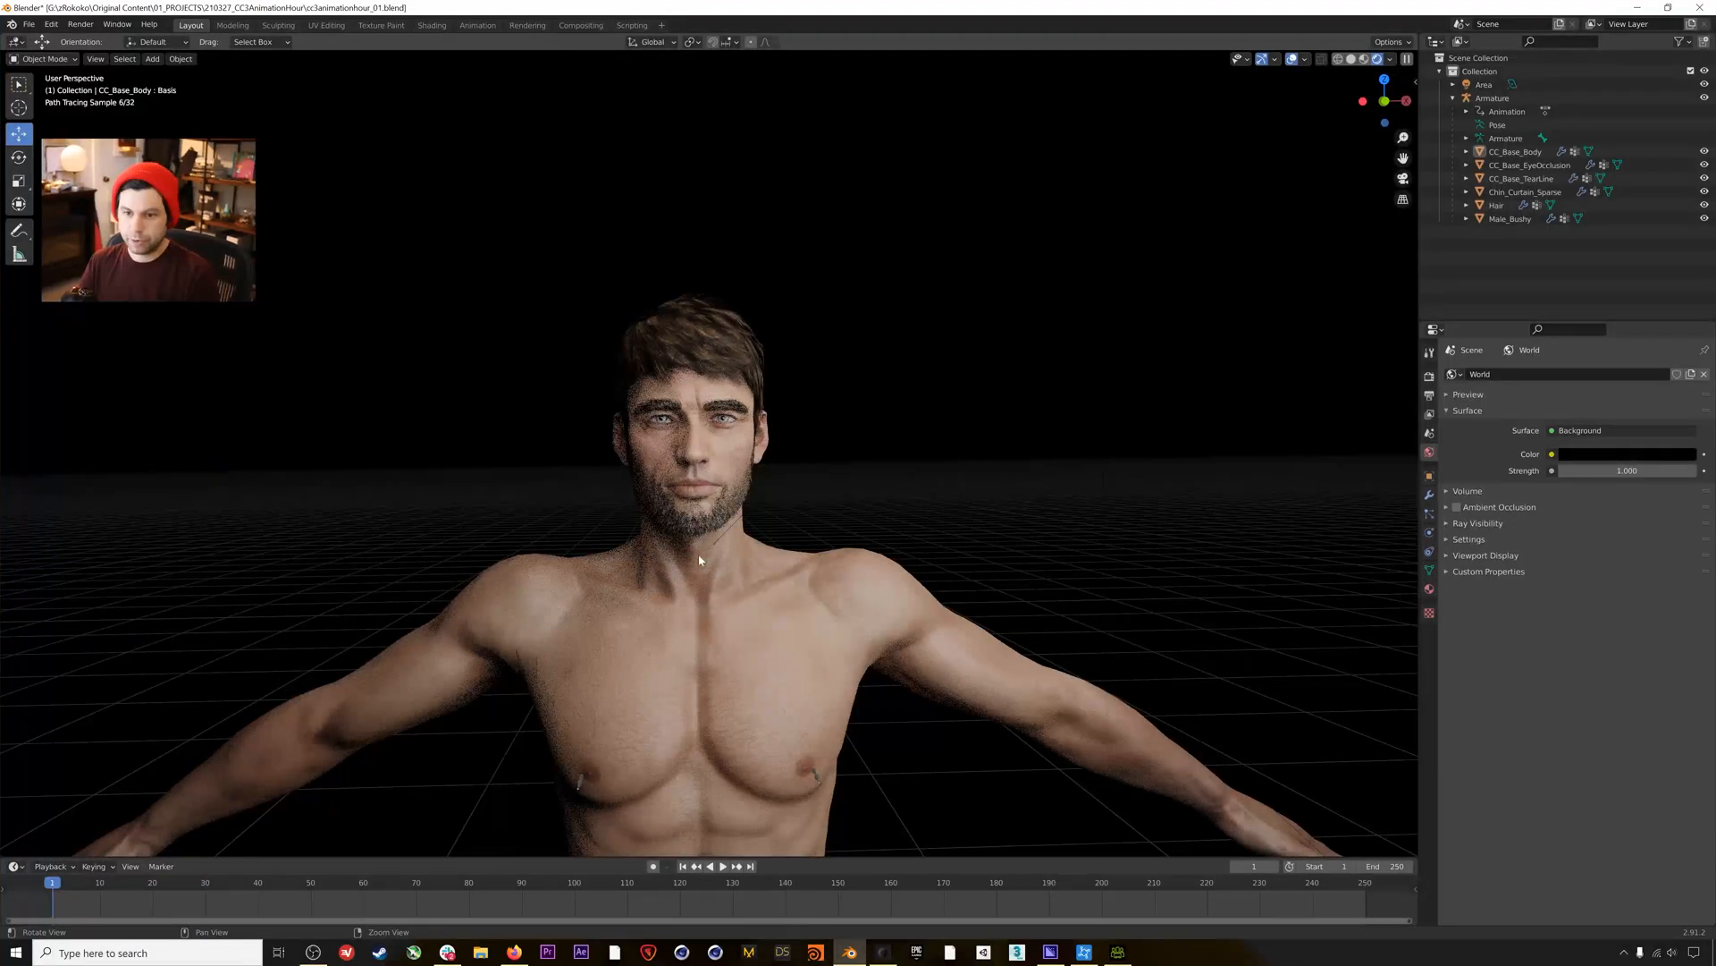
{"action": "right_click_drag", "start_coordinate": [709, 506], "coordinate": [710, 582], "text": "alt"}
{"action": "middle_click_drag", "start_coordinate": [710, 583], "coordinate": [770, 413], "text": "alt"}
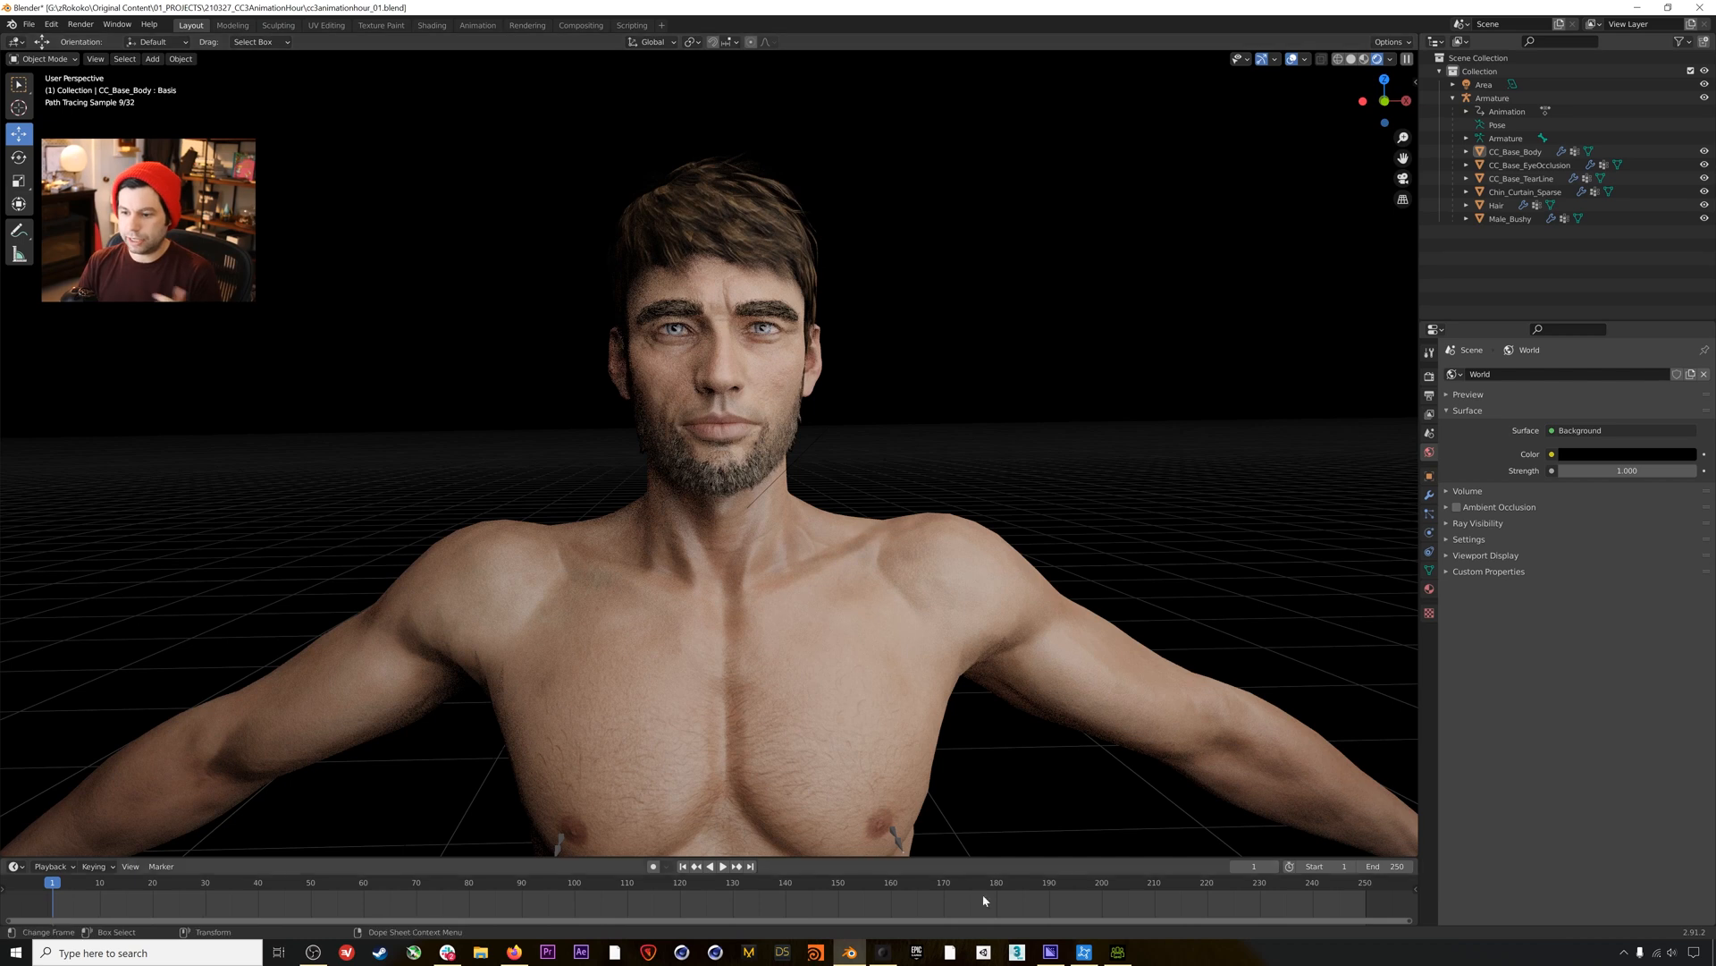
Switch to Rokoko Studio, close the export options and play take-6 from its start, pausing after a few seconds.
{"action": "left_click", "coordinate": [884, 952]}
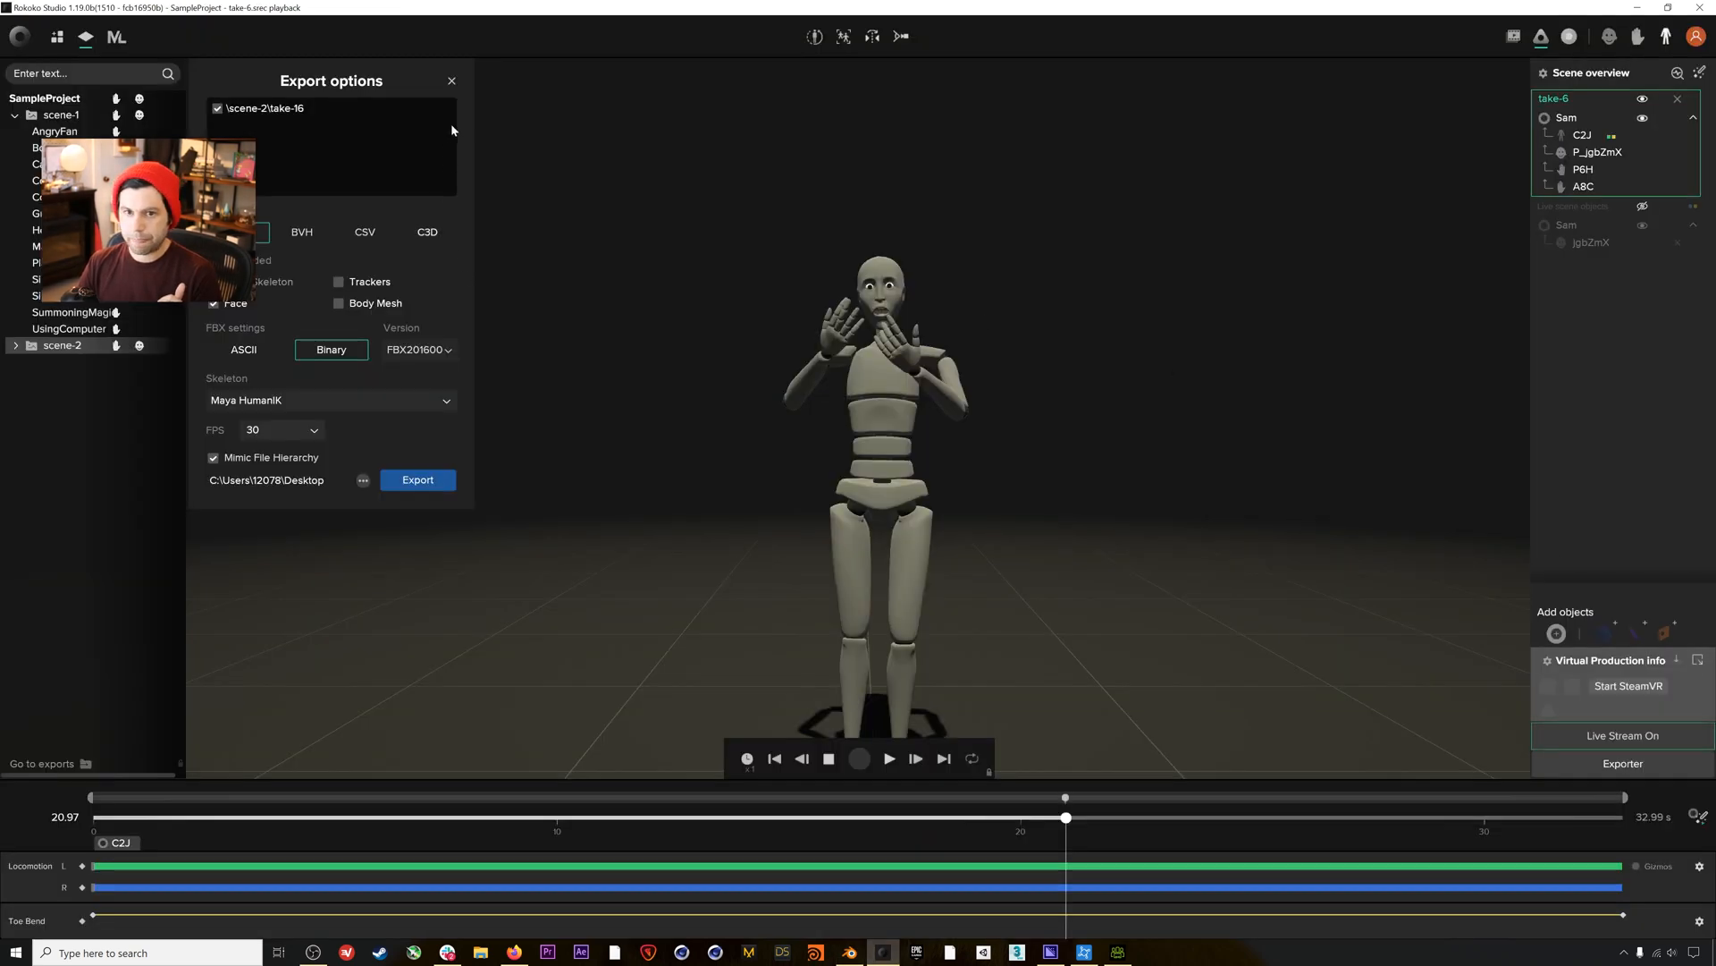
{"action": "left_click", "coordinate": [451, 83]}
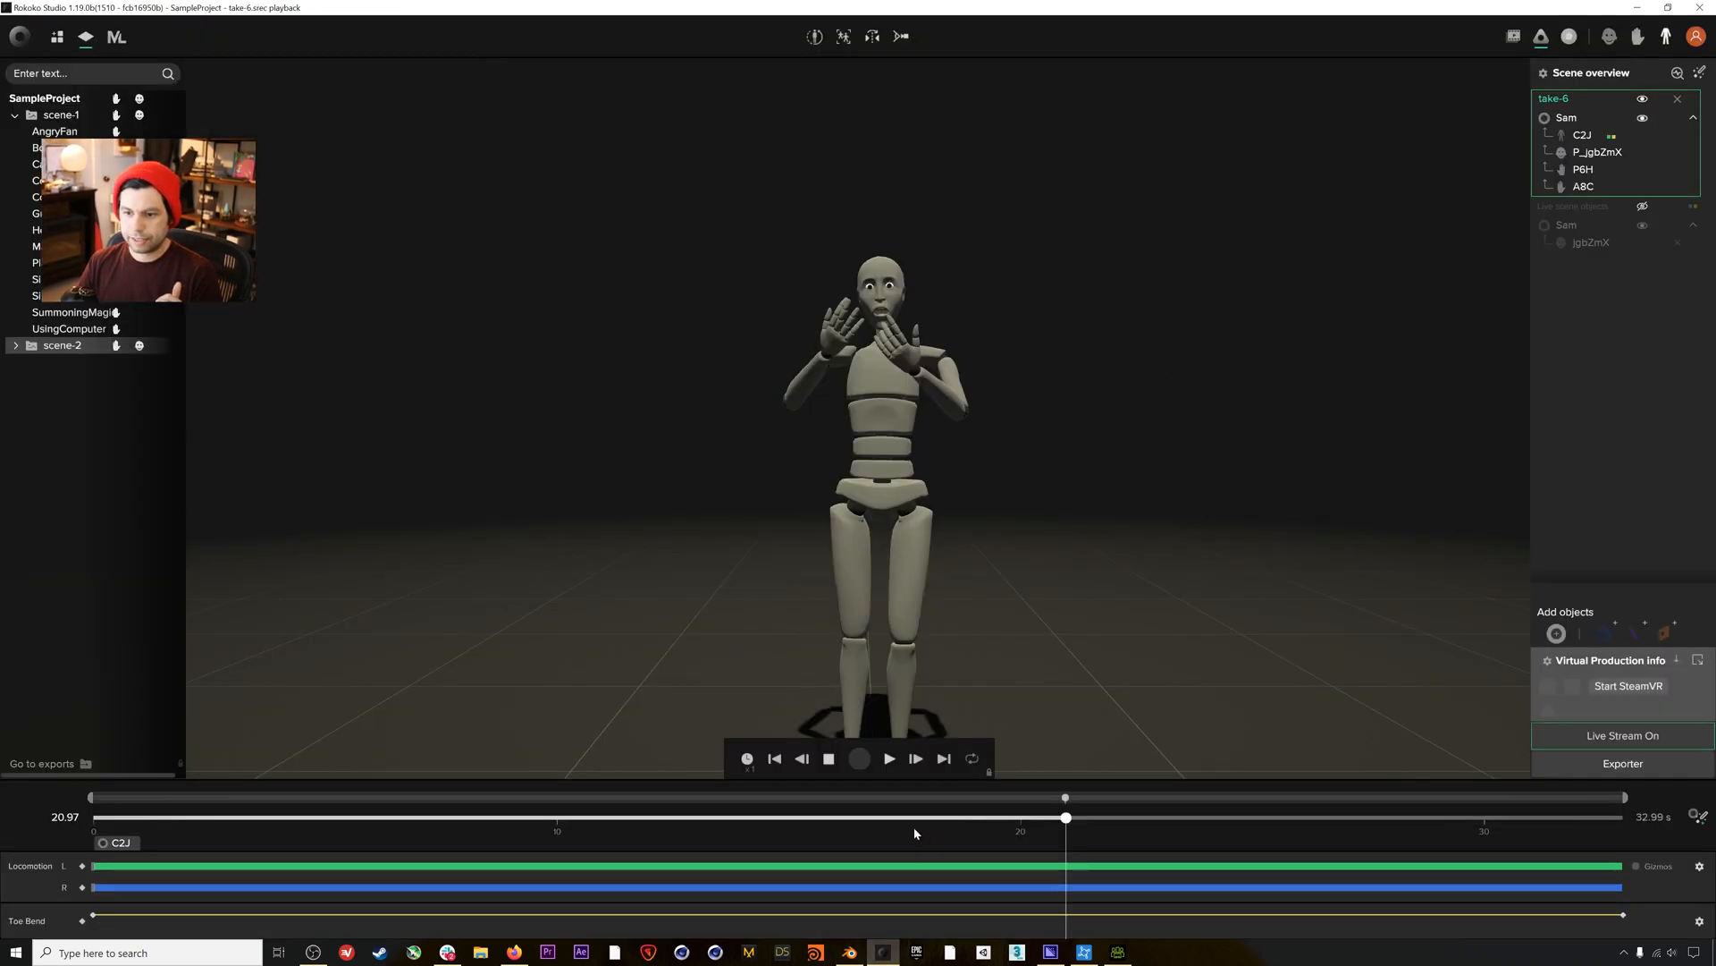
{"action": "left_click_drag", "start_coordinate": [134, 818], "coordinate": [89, 816]}
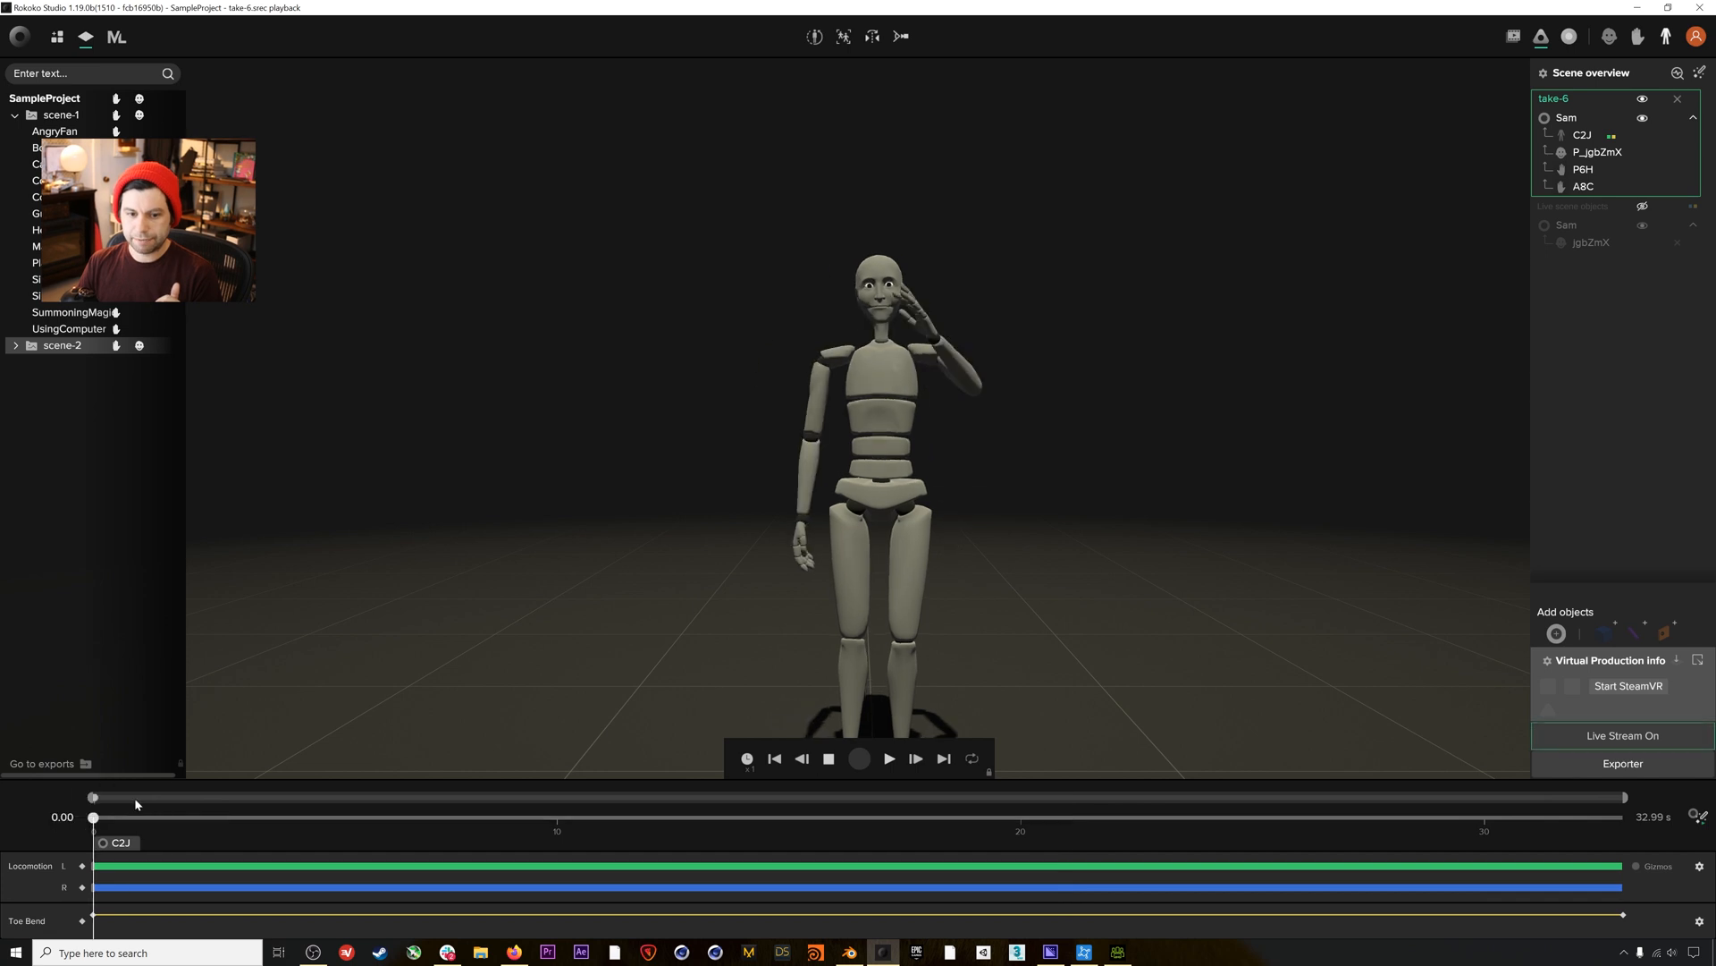
{"action": "left_click", "coordinate": [889, 759]}
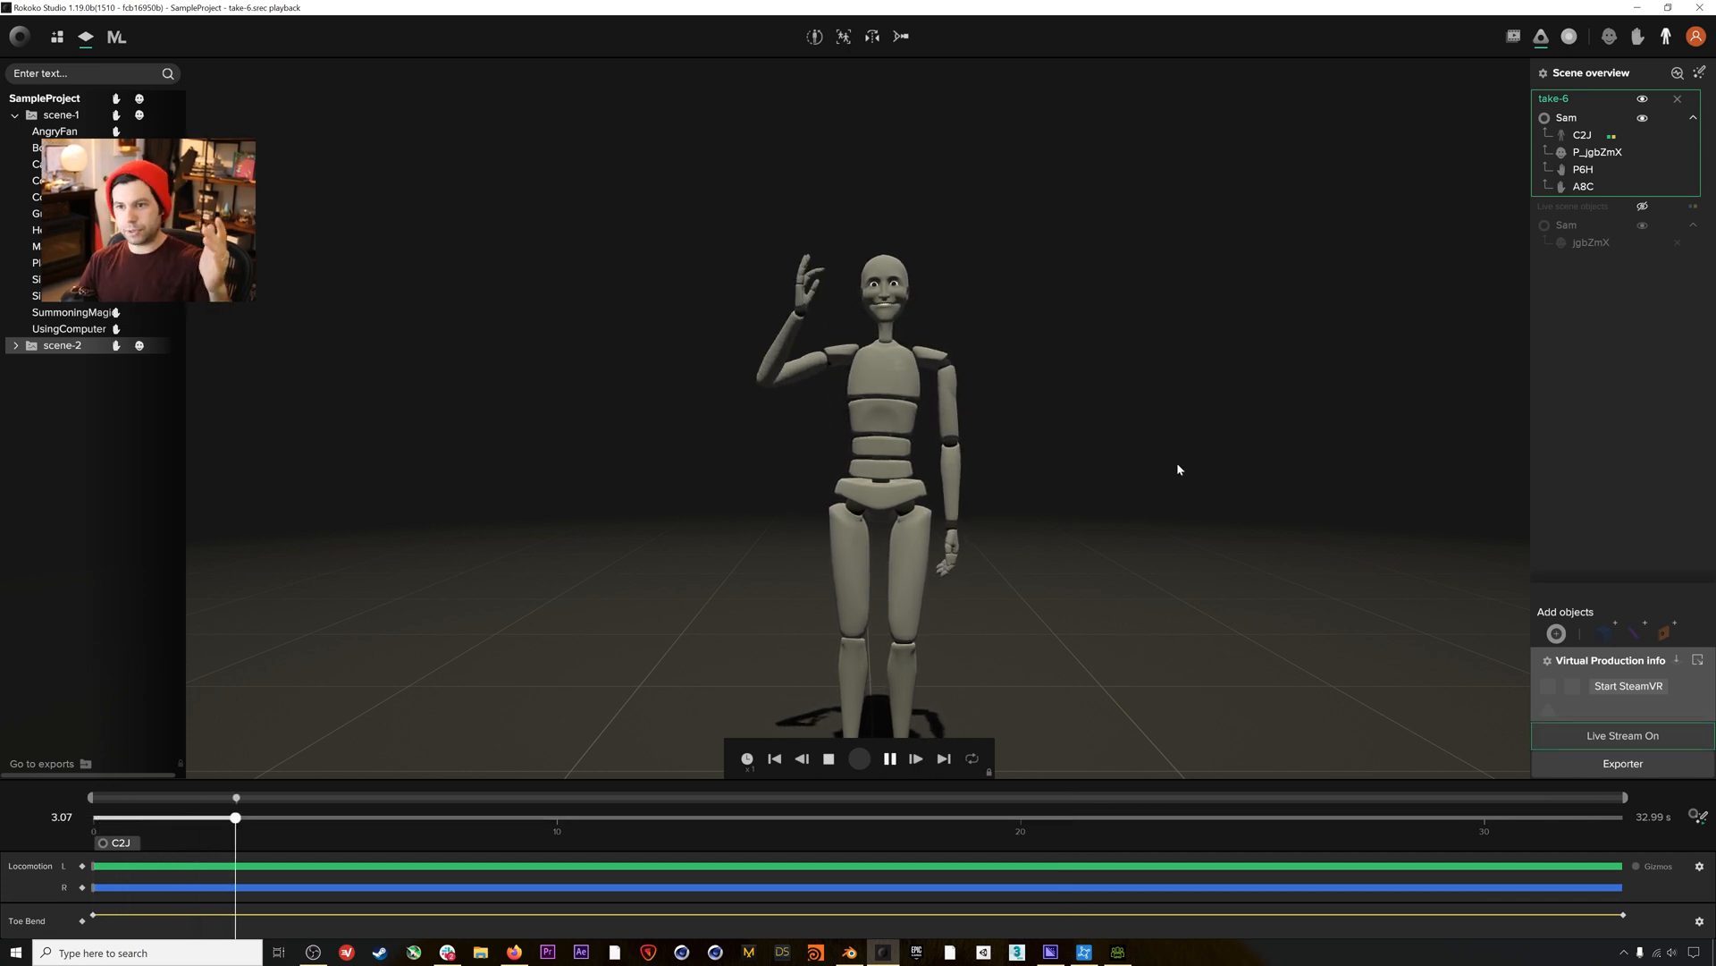
{"action": "left_click", "coordinate": [889, 759]}
Set Blender's viewport to Material Preview shading, then return to Rokoko Studio and rewind take-6 to 0.00.
{"action": "left_click", "coordinate": [862, 946]}
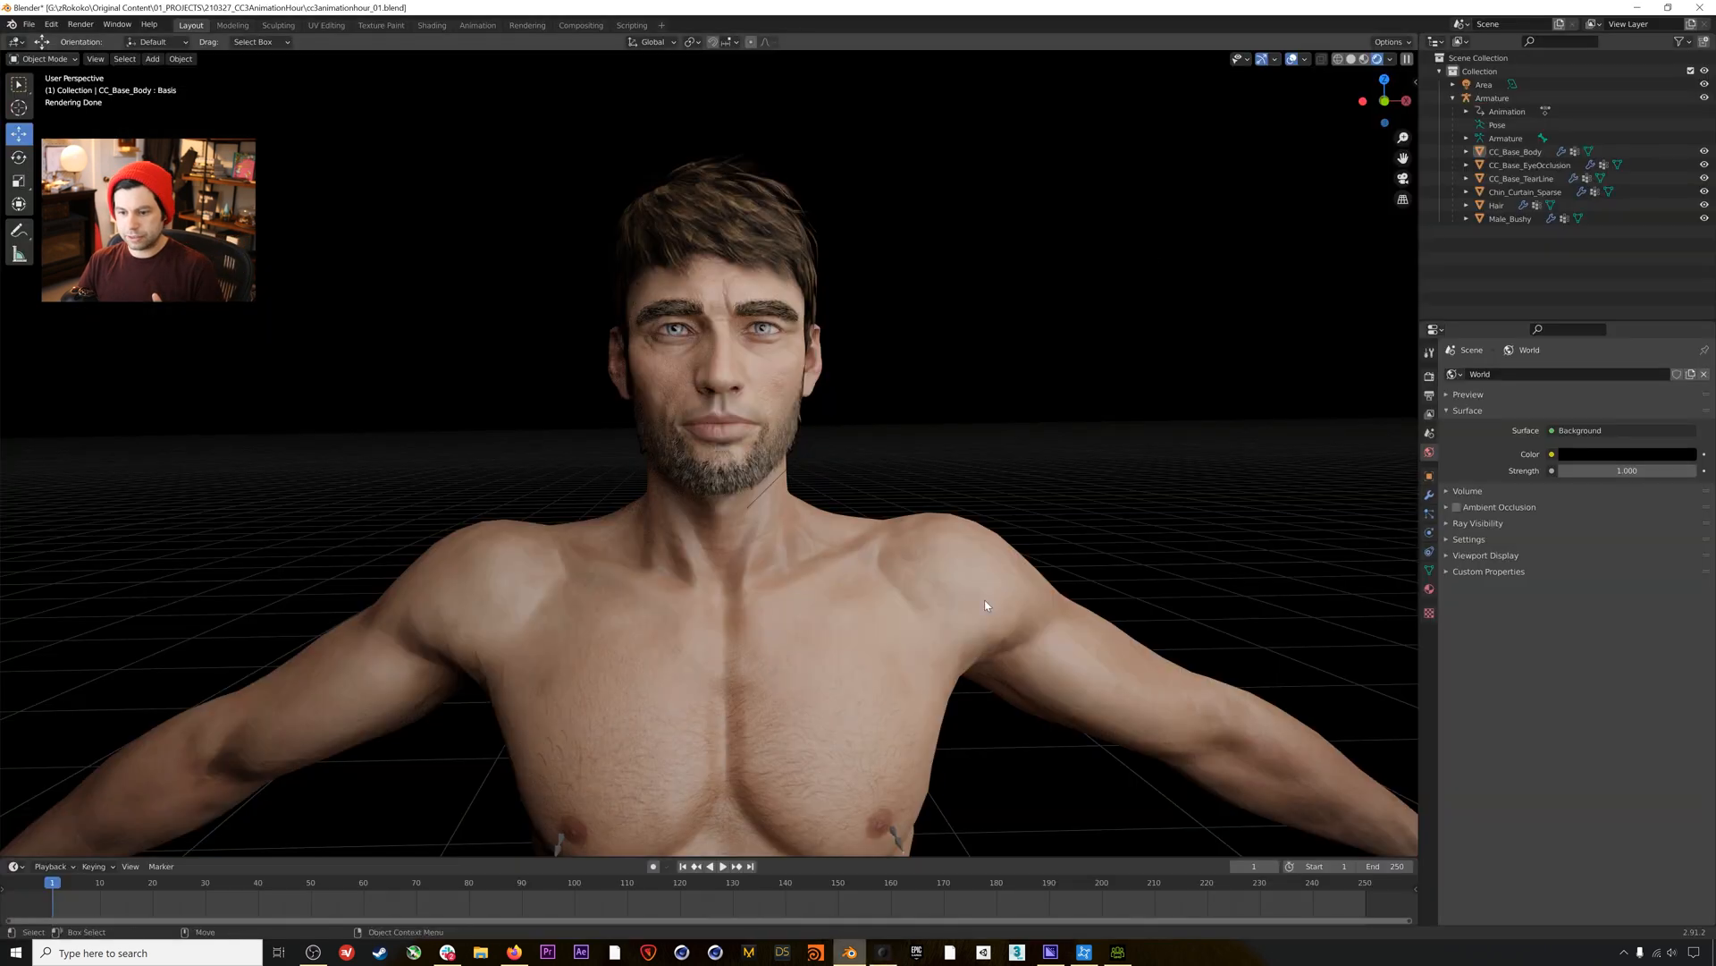
{"action": "left_click", "coordinate": [1368, 59]}
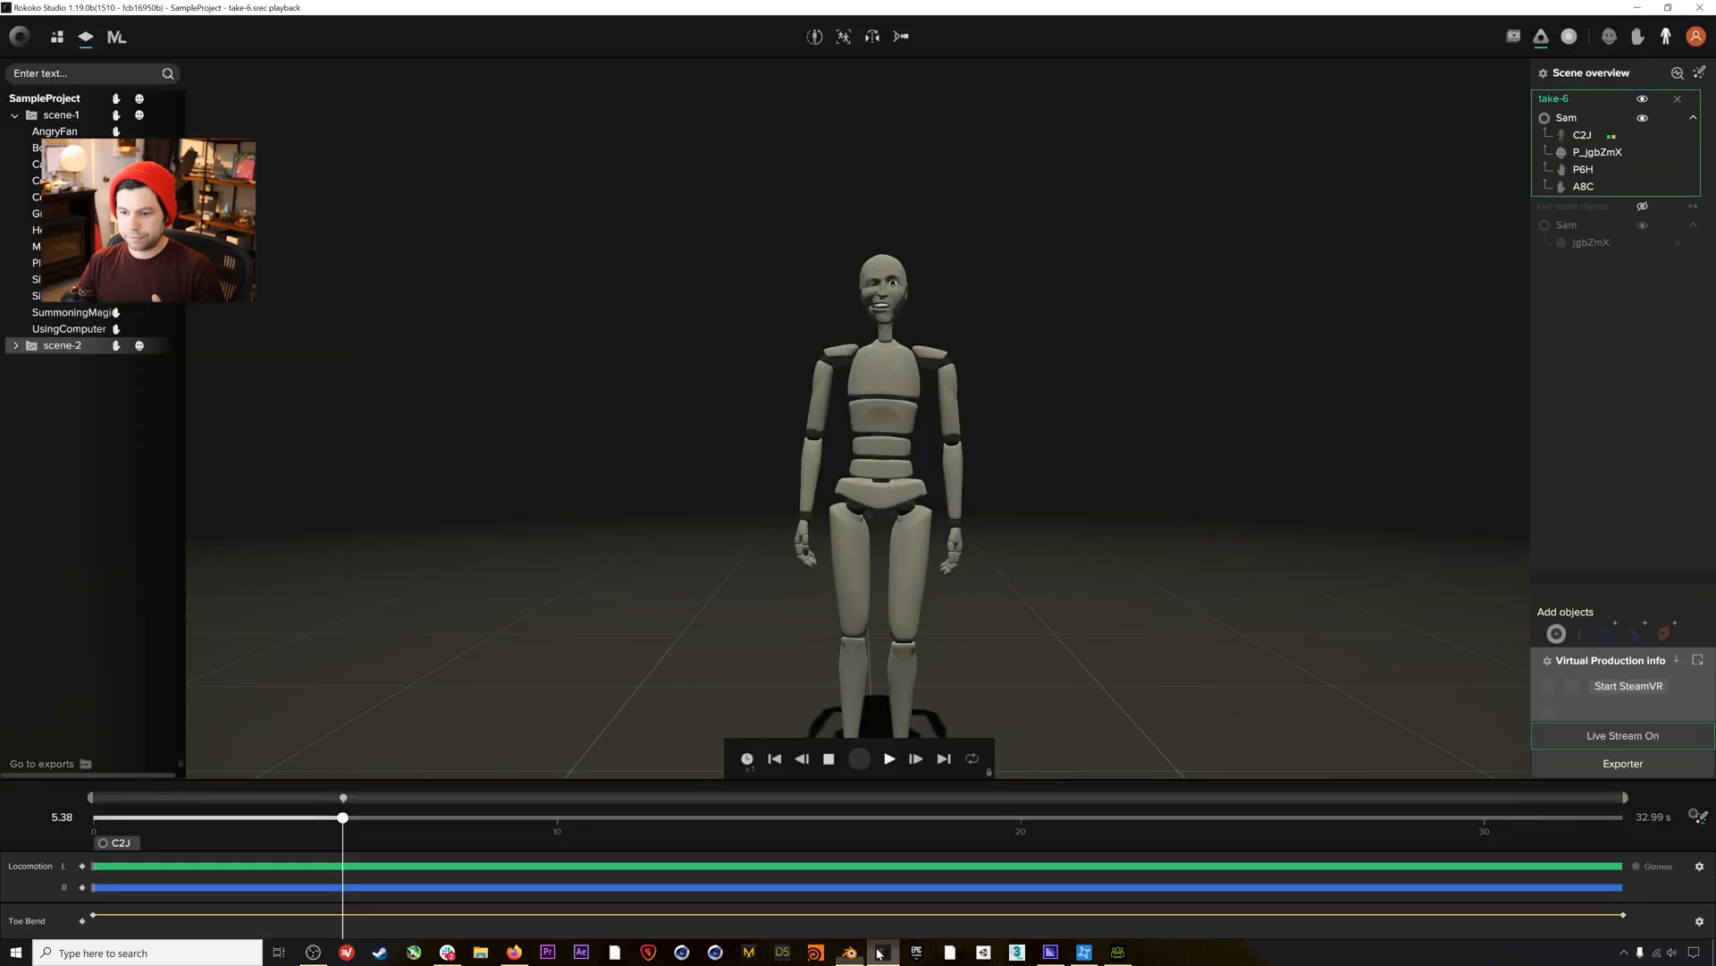
{"action": "left_click", "coordinate": [883, 951]}
{"action": "left_click_drag", "start_coordinate": [344, 818], "coordinate": [93, 818]}
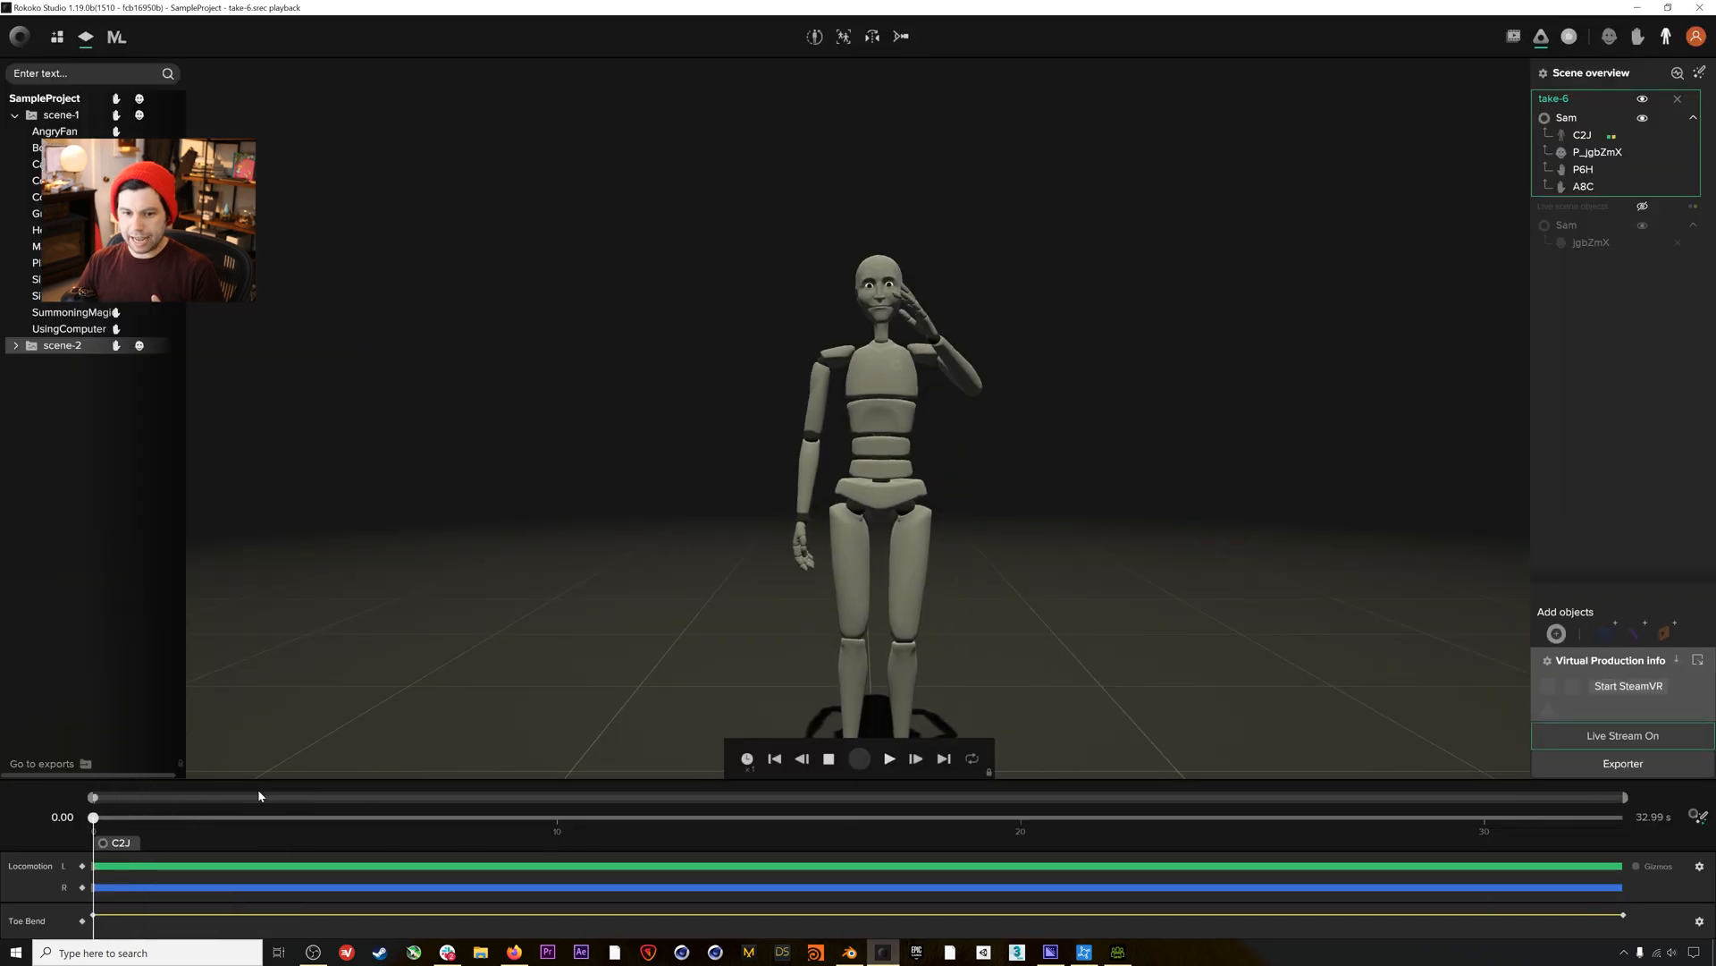
Play take-6 through, load the CountToFive_FaceCap take from scene-1 and scrub its timeline around 7 to 8 seconds.
{"action": "left_click", "coordinate": [890, 759]}
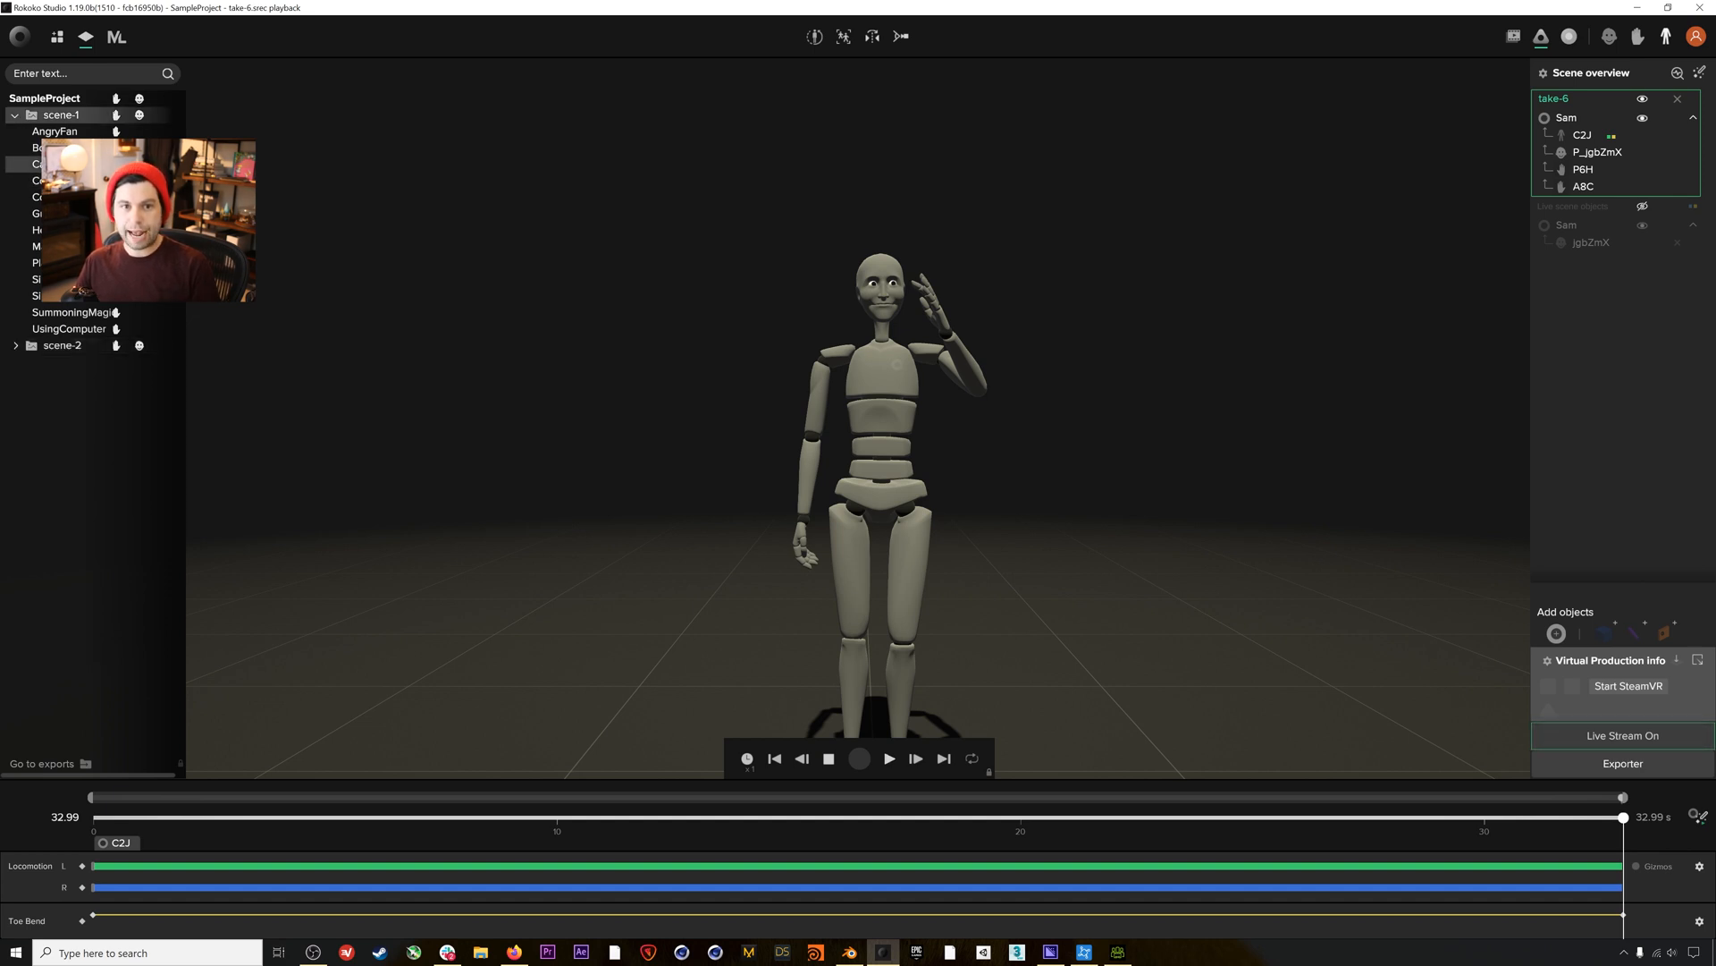
{"action": "double_click", "coordinate": [35, 197]}
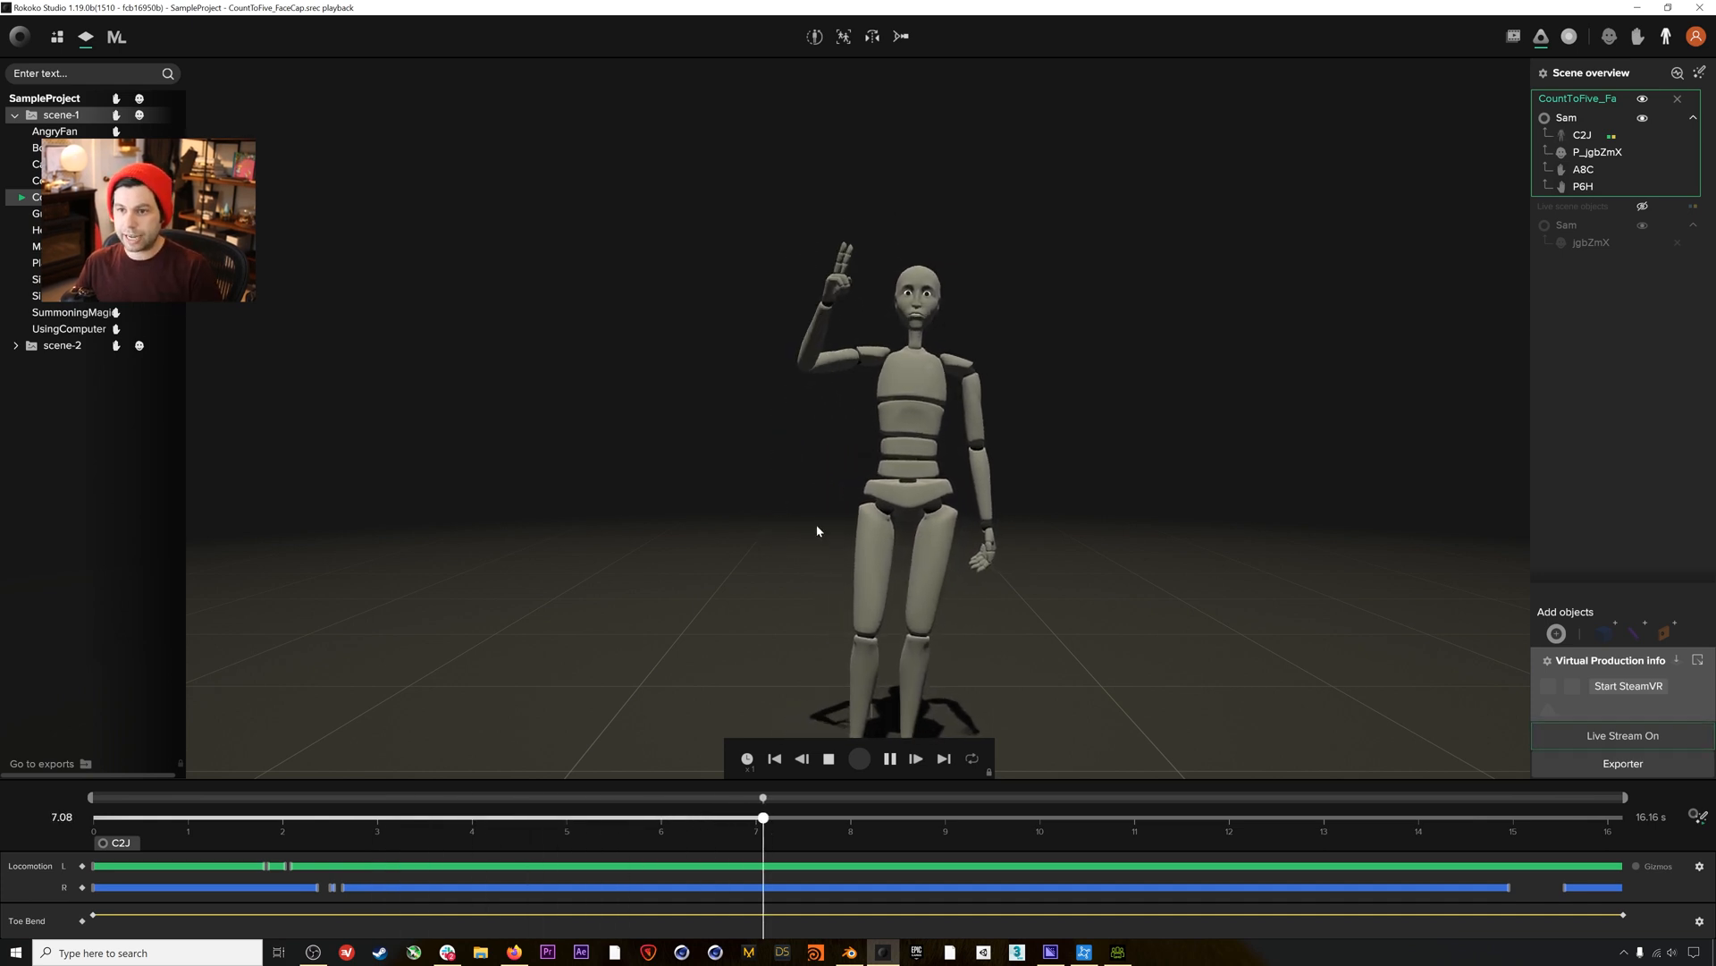
{"action": "left_click_drag", "start_coordinate": [898, 814], "coordinate": [840, 817]}
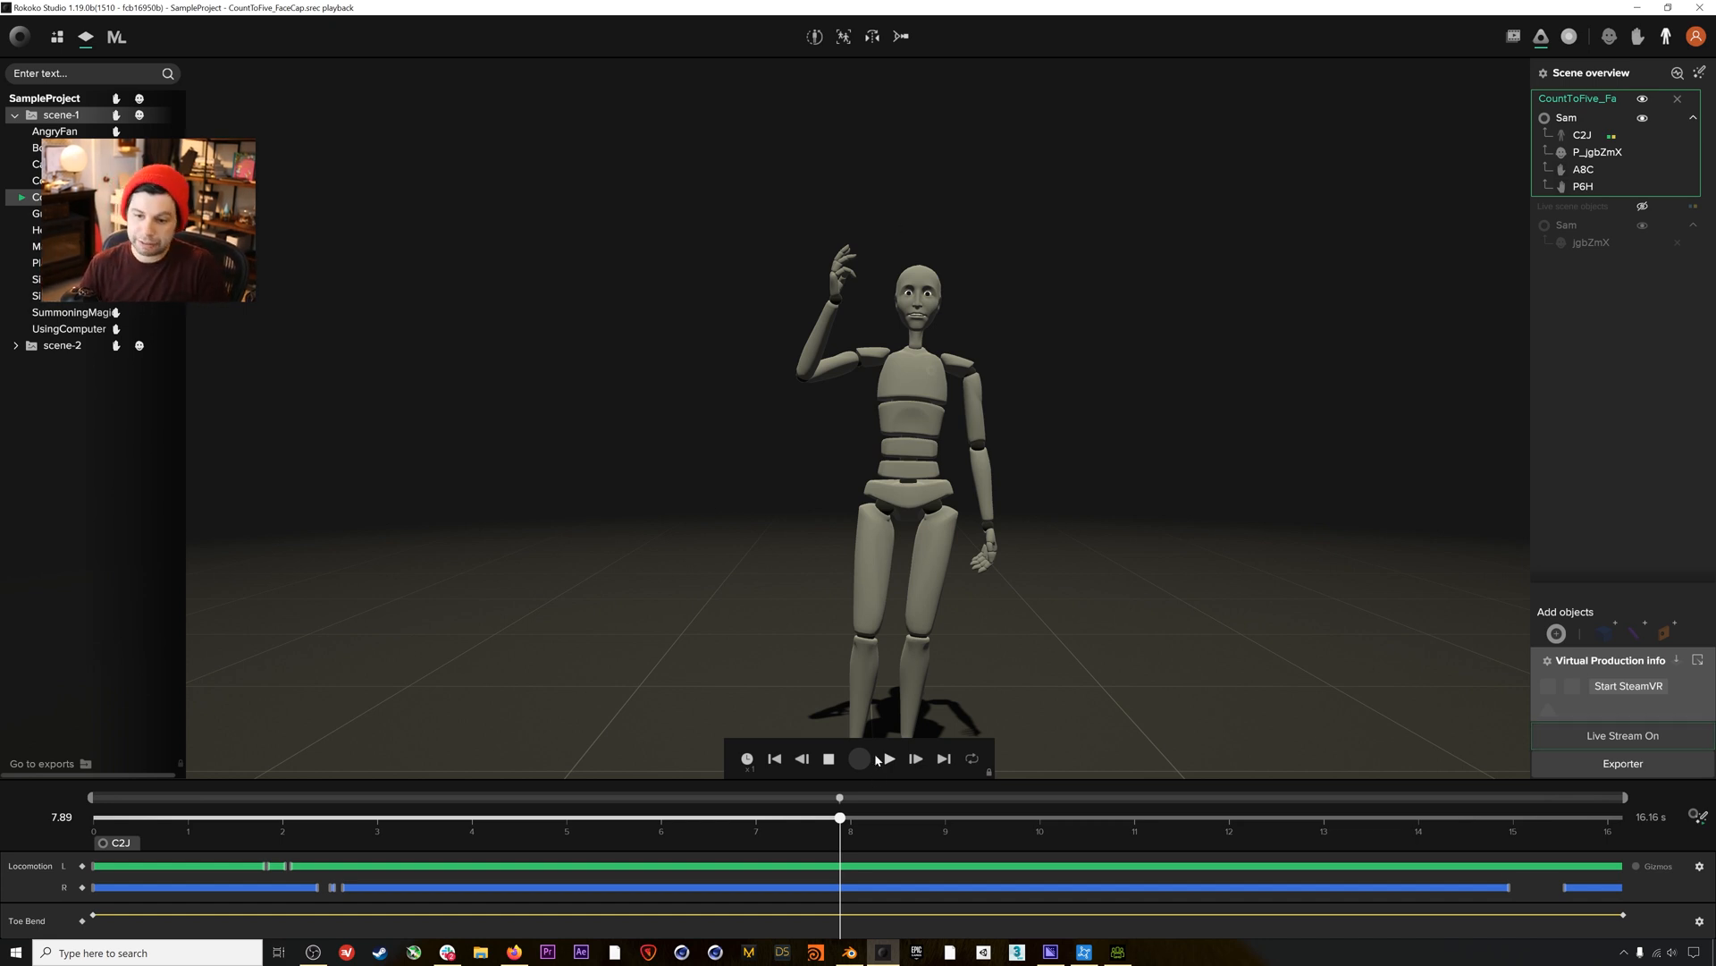
{"action": "left_click", "coordinate": [852, 819]}
{"action": "left_click_drag", "start_coordinate": [862, 828], "coordinate": [712, 819]}
Play take-6 from scene-2 briefly, pause it and open its export options, keeping Face included and the Maya HumanIK skeleton.
{"action": "left_click", "coordinate": [15, 346]}
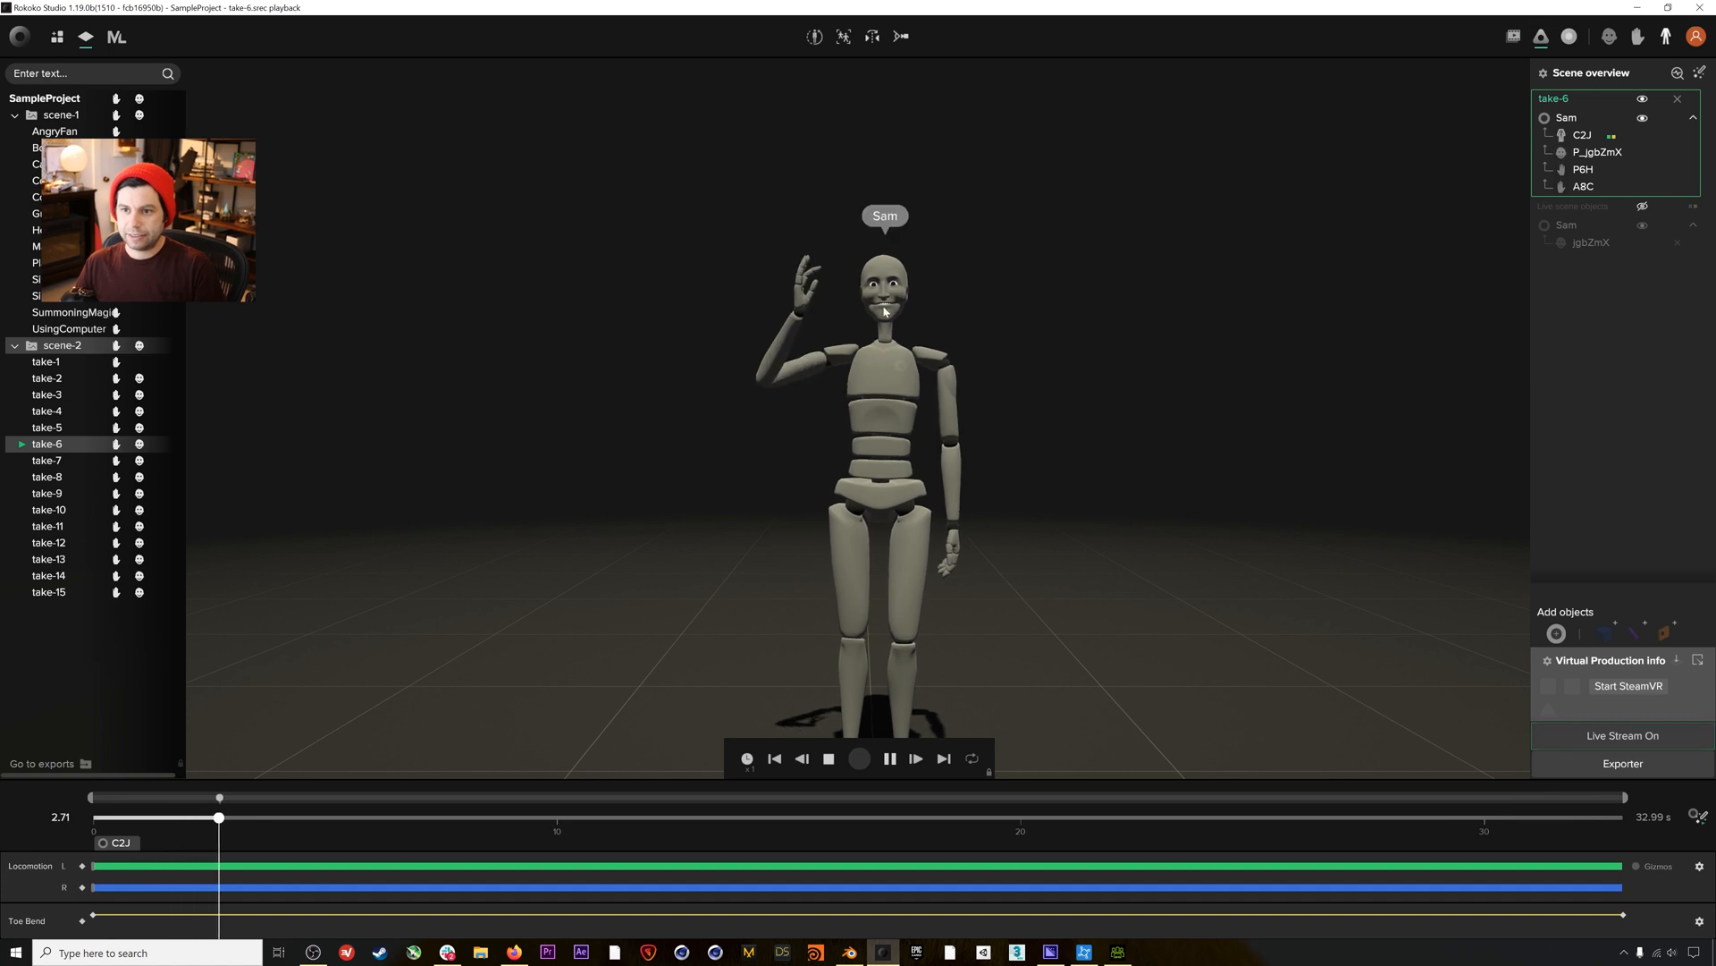
{"action": "key", "text": "space"}
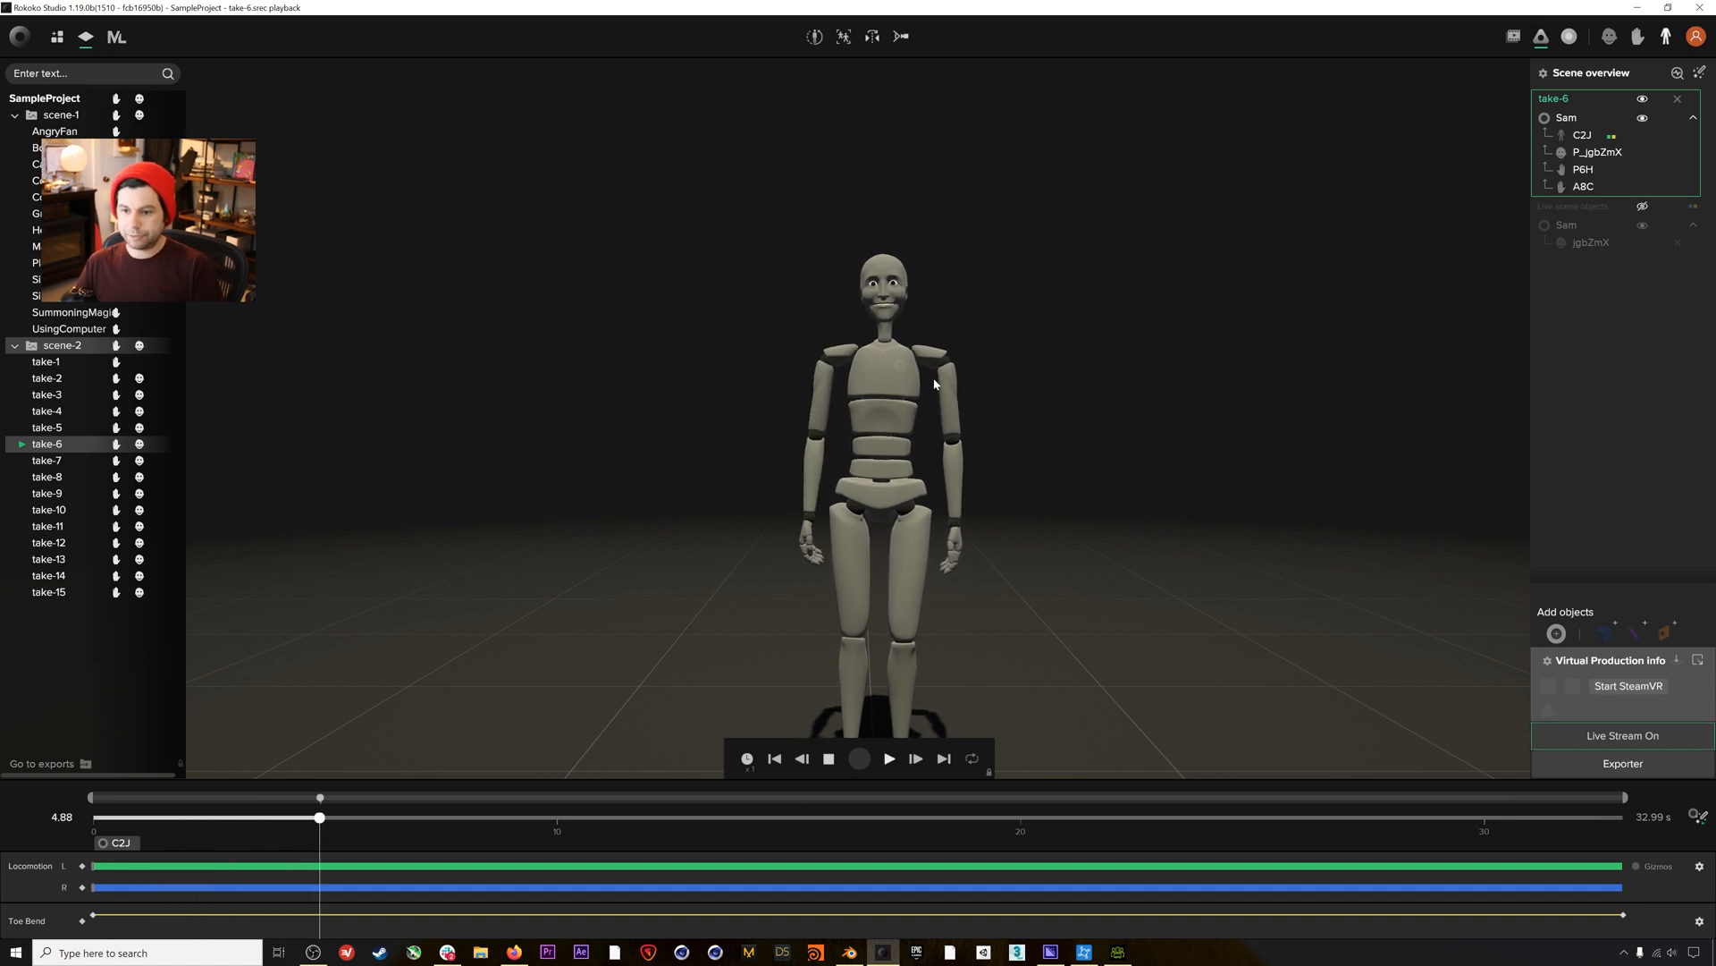
{"action": "right_click", "coordinate": [47, 449]}
{"action": "left_click", "coordinate": [90, 461]}
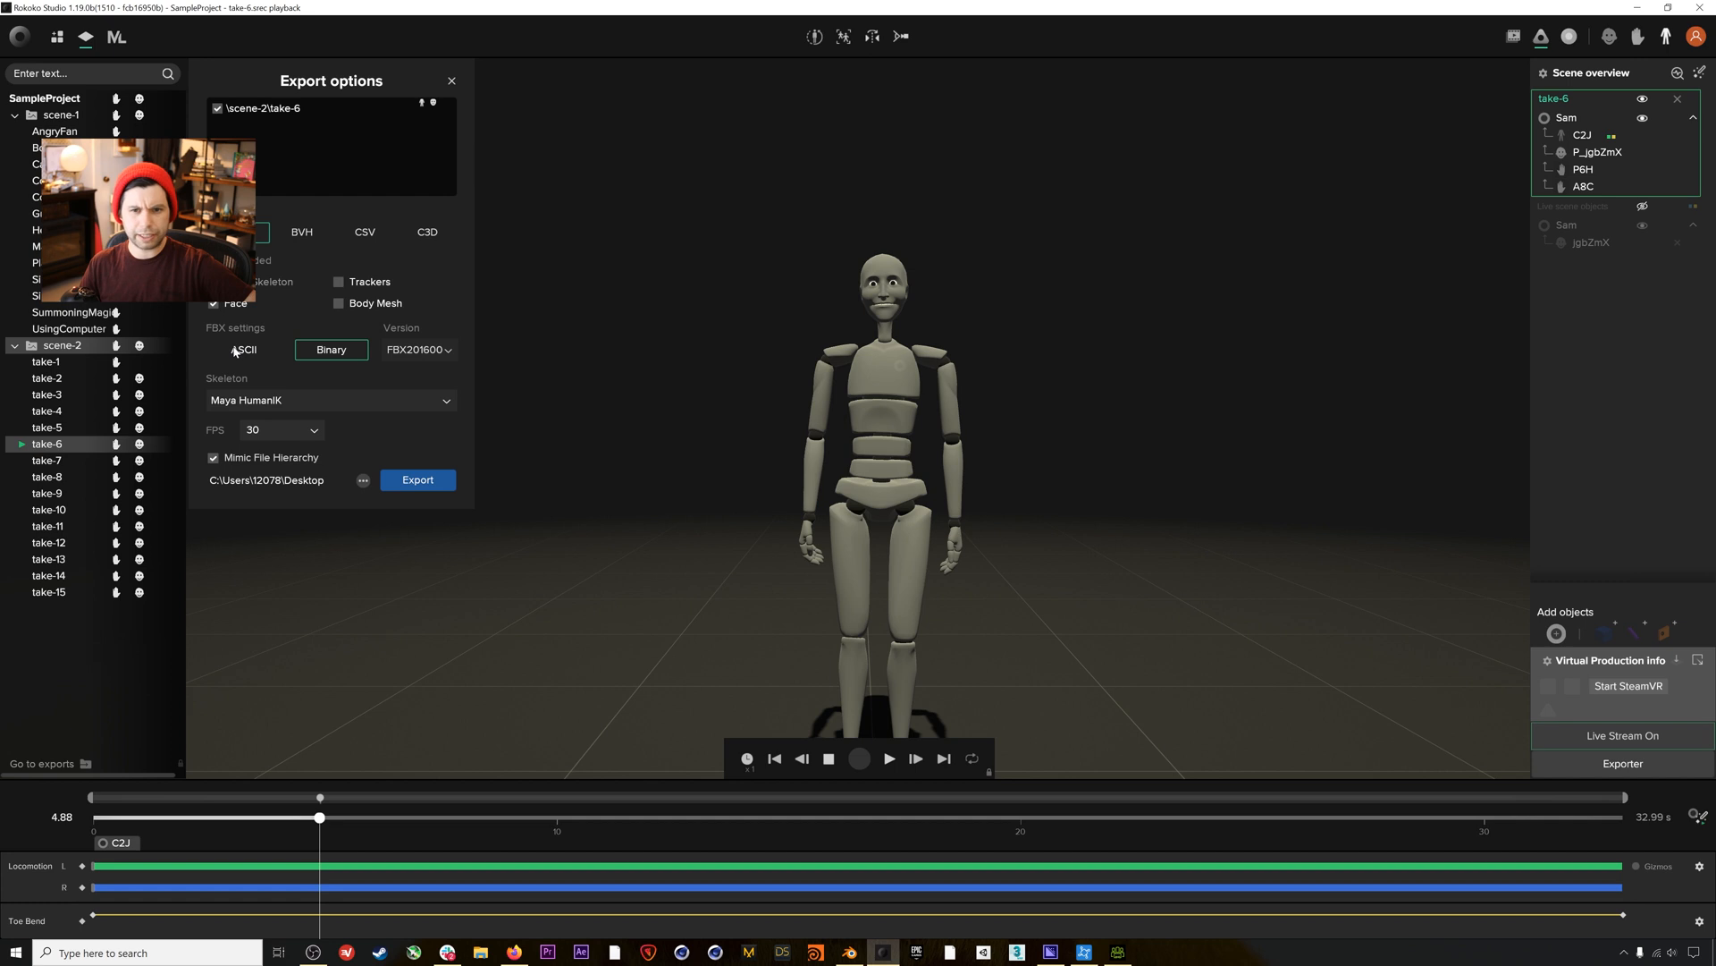
{"action": "left_click", "coordinate": [214, 304]}
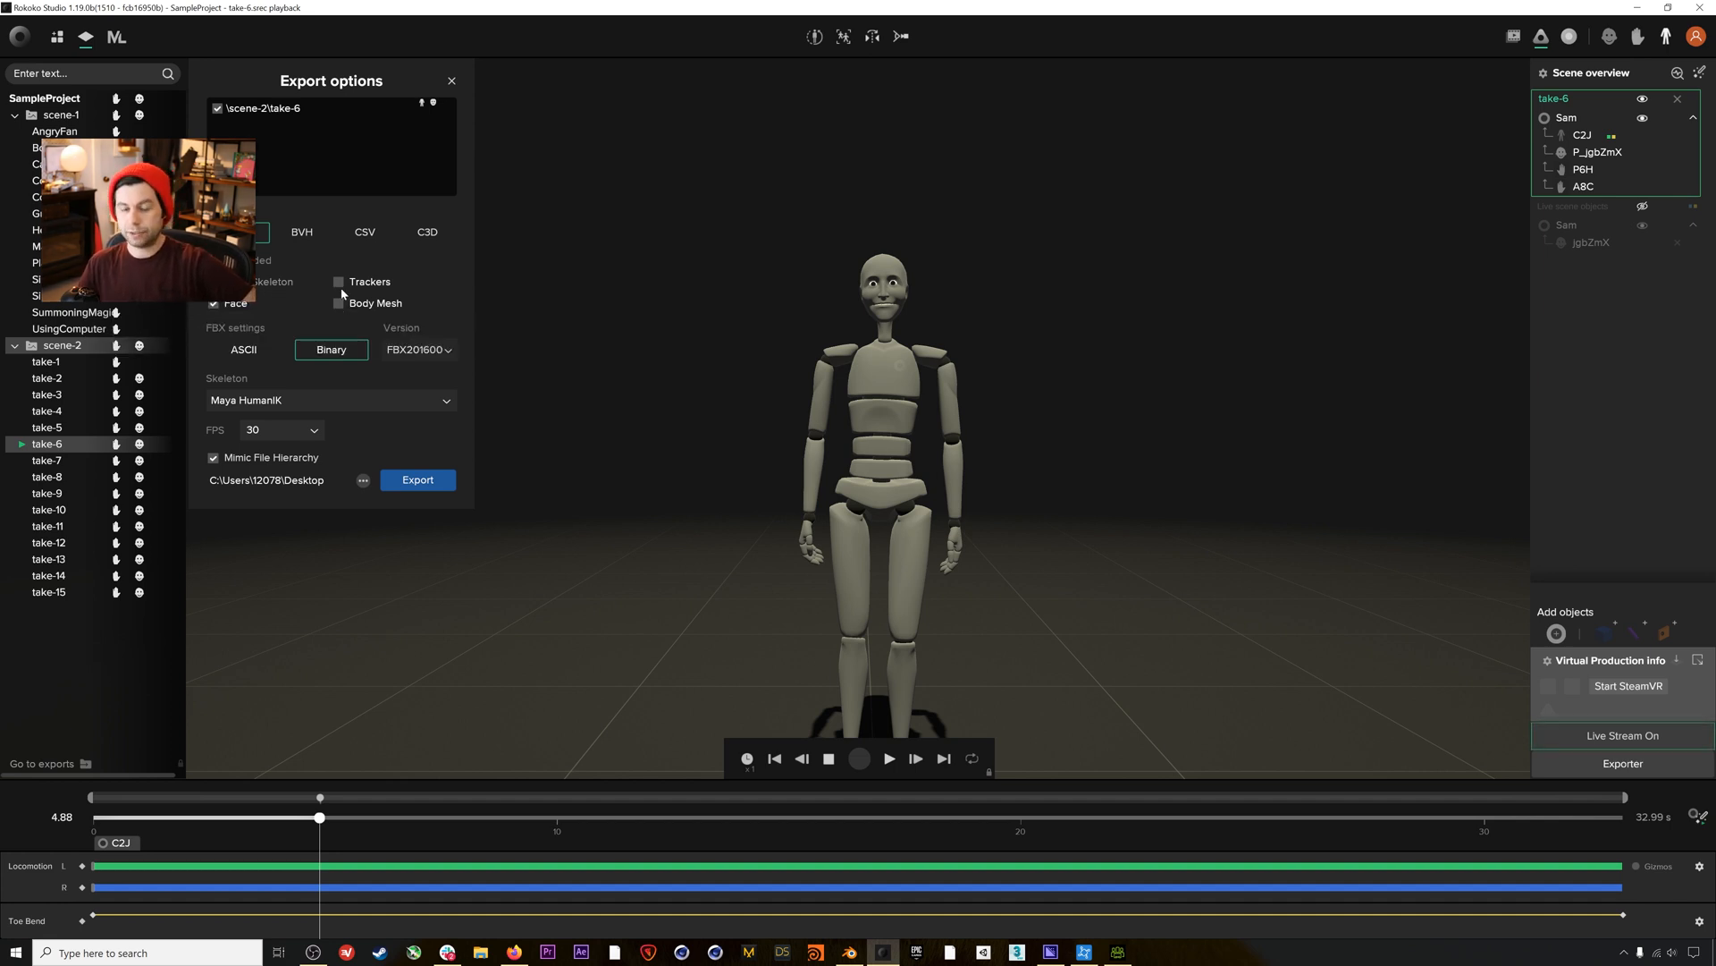
{"action": "left_click", "coordinate": [336, 394]}
{"action": "left_click", "coordinate": [311, 395]}
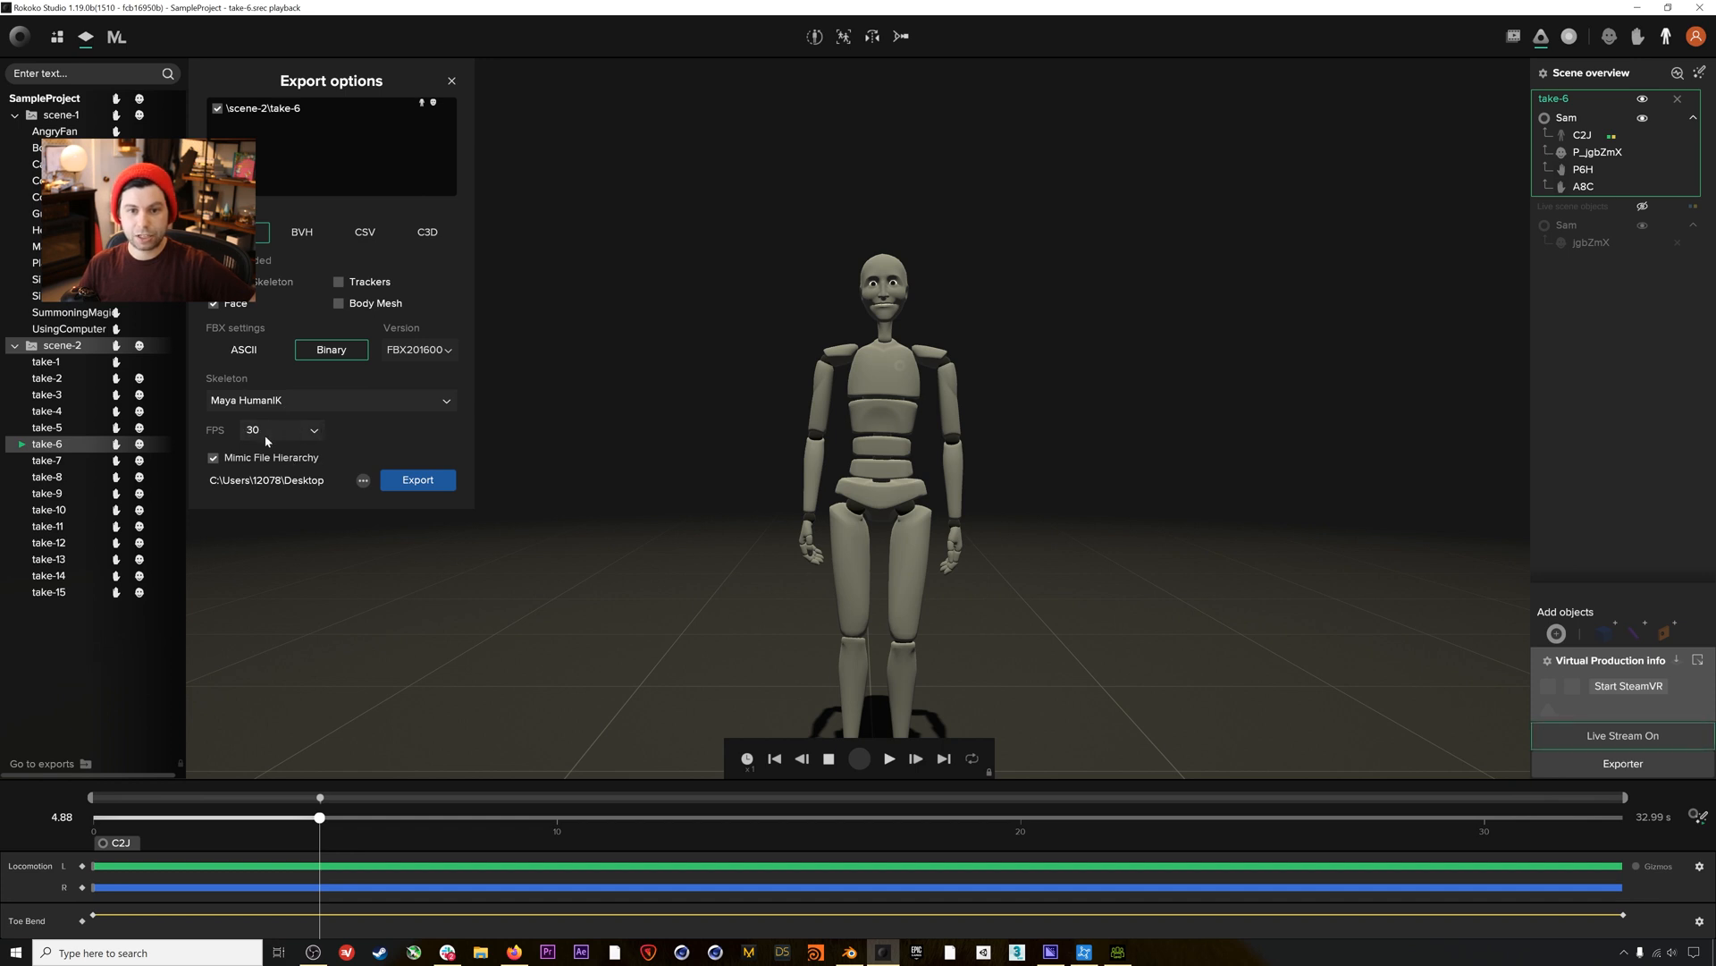
Confirm the Desktop as the export folder and export take-6 as binary FBX at 30 FPS.
{"action": "left_click", "coordinate": [362, 482]}
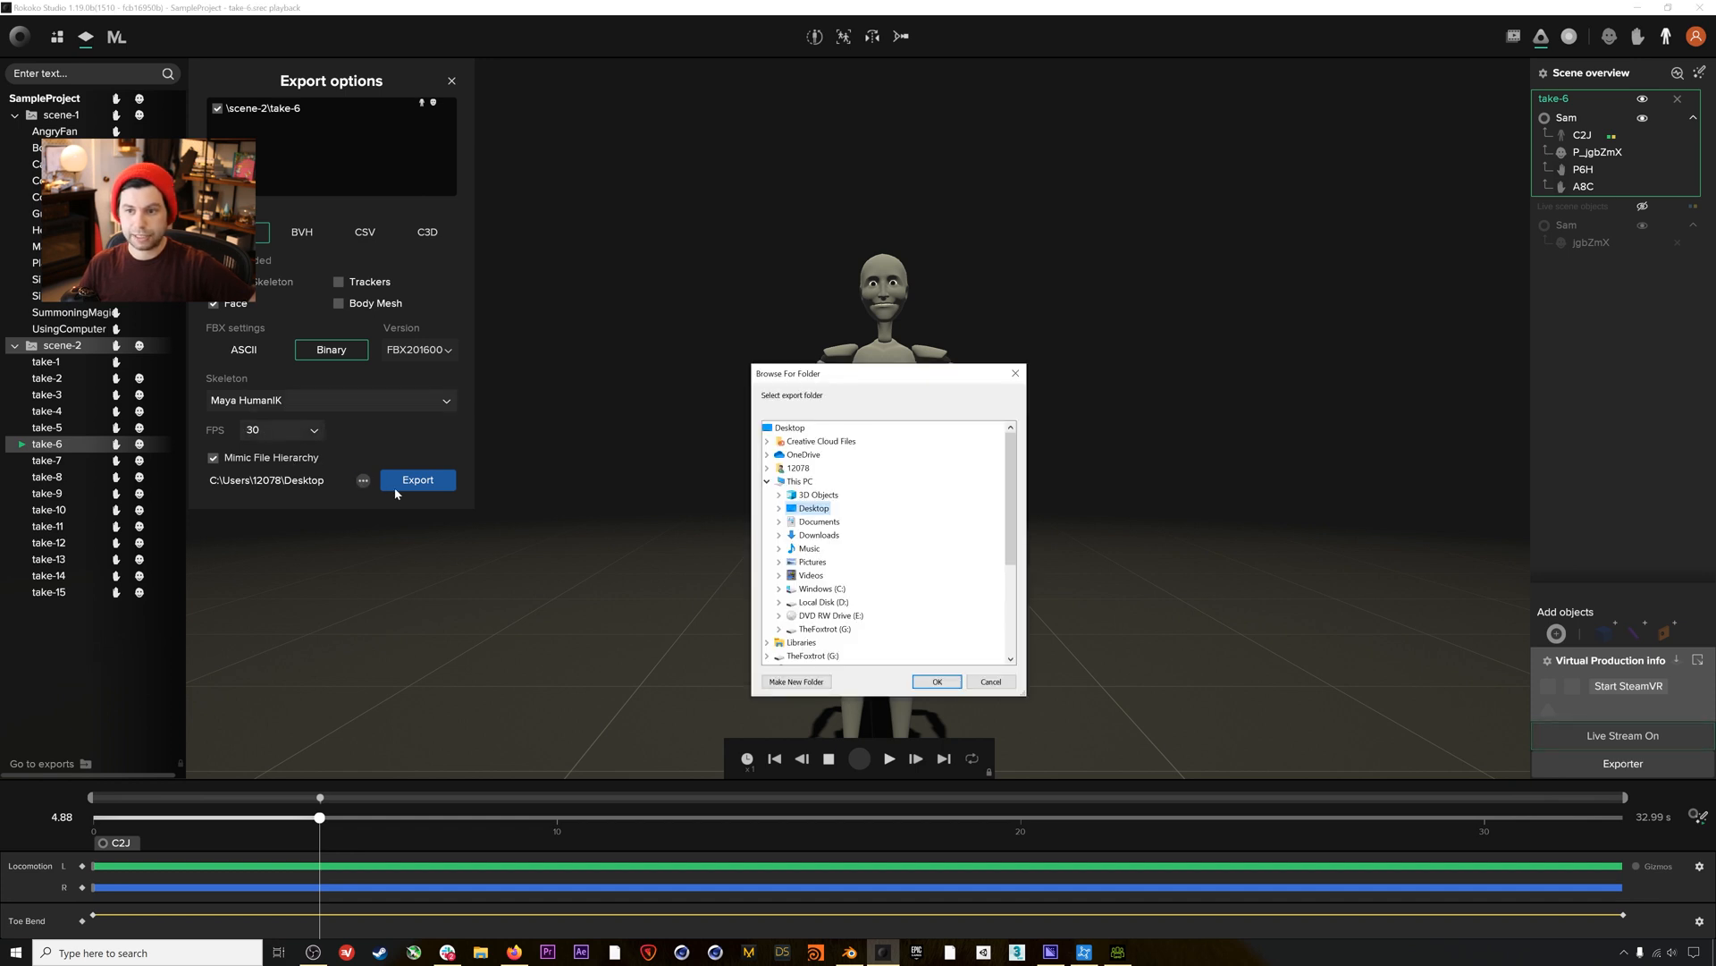
{"action": "scroll", "coordinate": [799, 575], "scroll_direction": "down", "scroll_amount": 4}
{"action": "scroll", "coordinate": [833, 559], "scroll_direction": "up", "scroll_amount": 4}
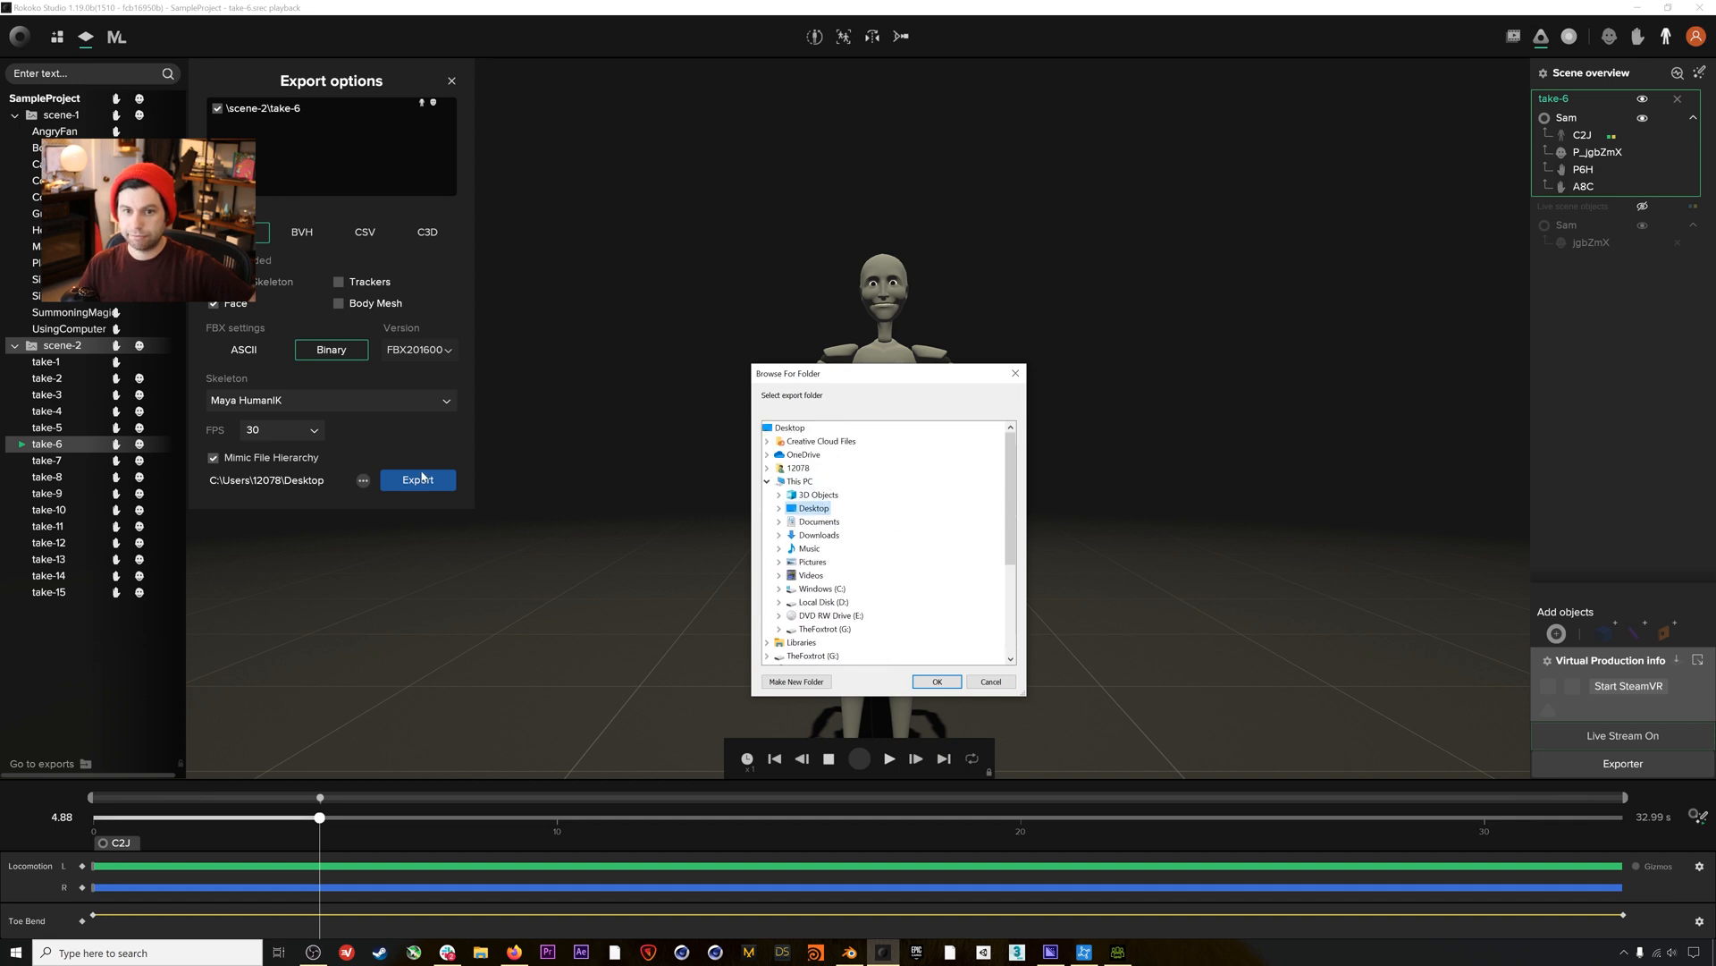
{"action": "left_click", "coordinate": [937, 682]}
{"action": "left_click", "coordinate": [436, 486]}
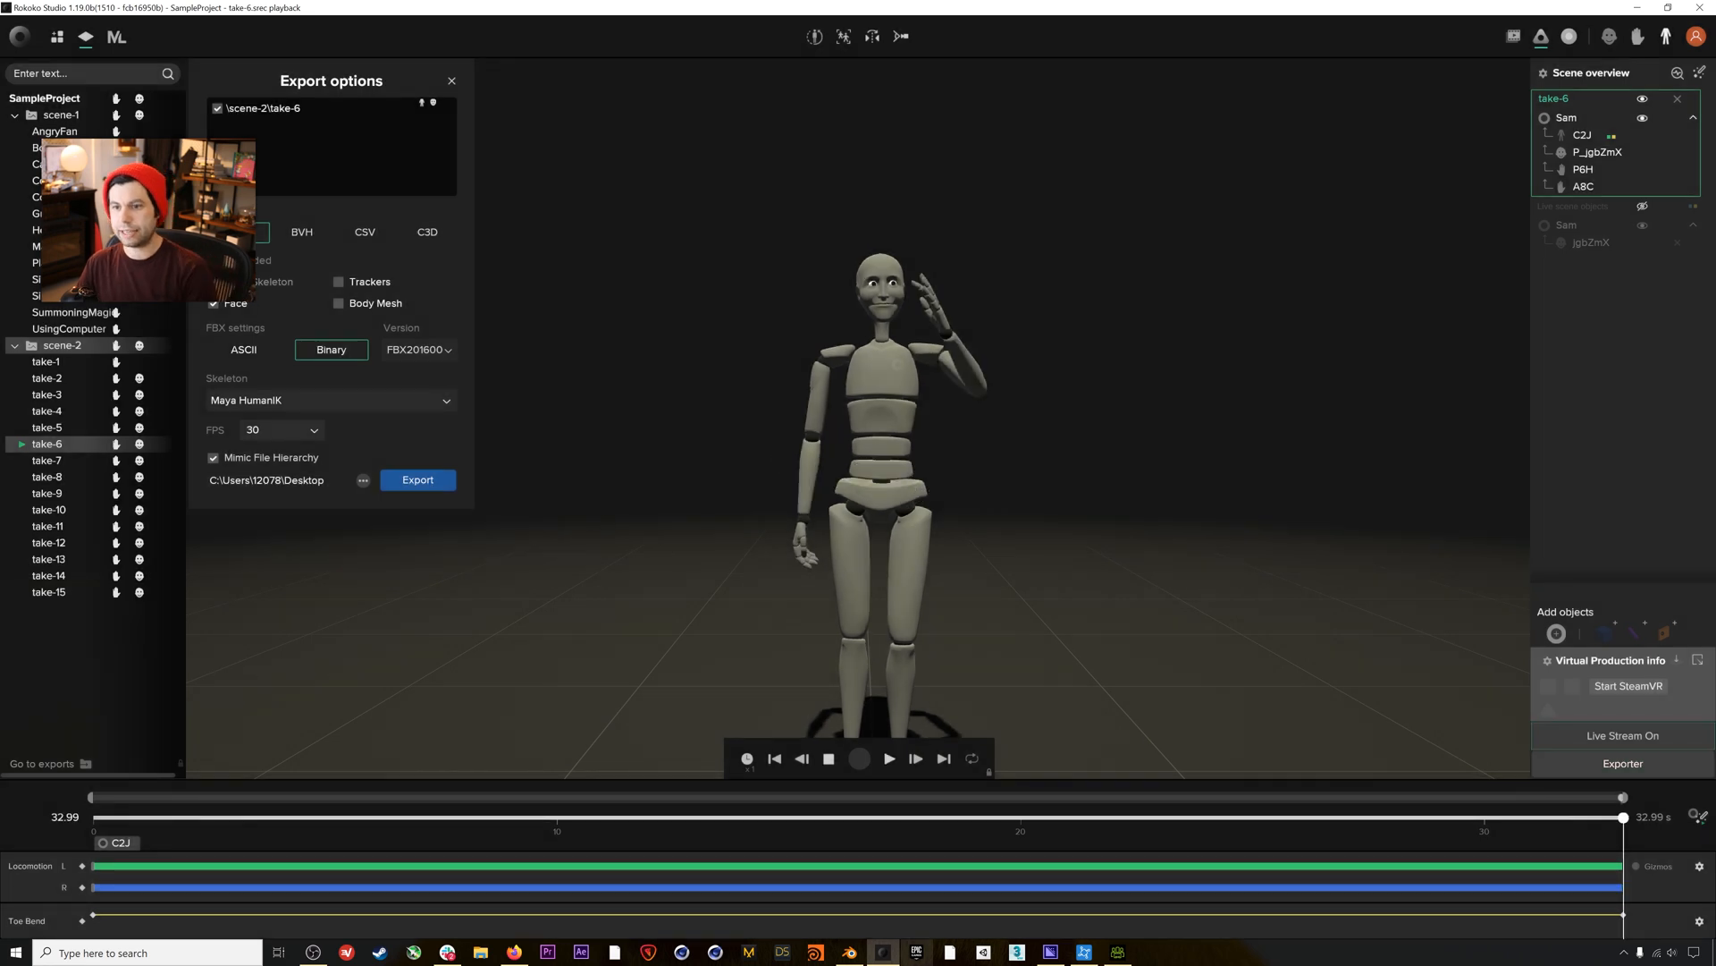
Switch to Blender, widen the view to the character's body and save the current project file.
{"action": "left_click", "coordinate": [849, 951]}
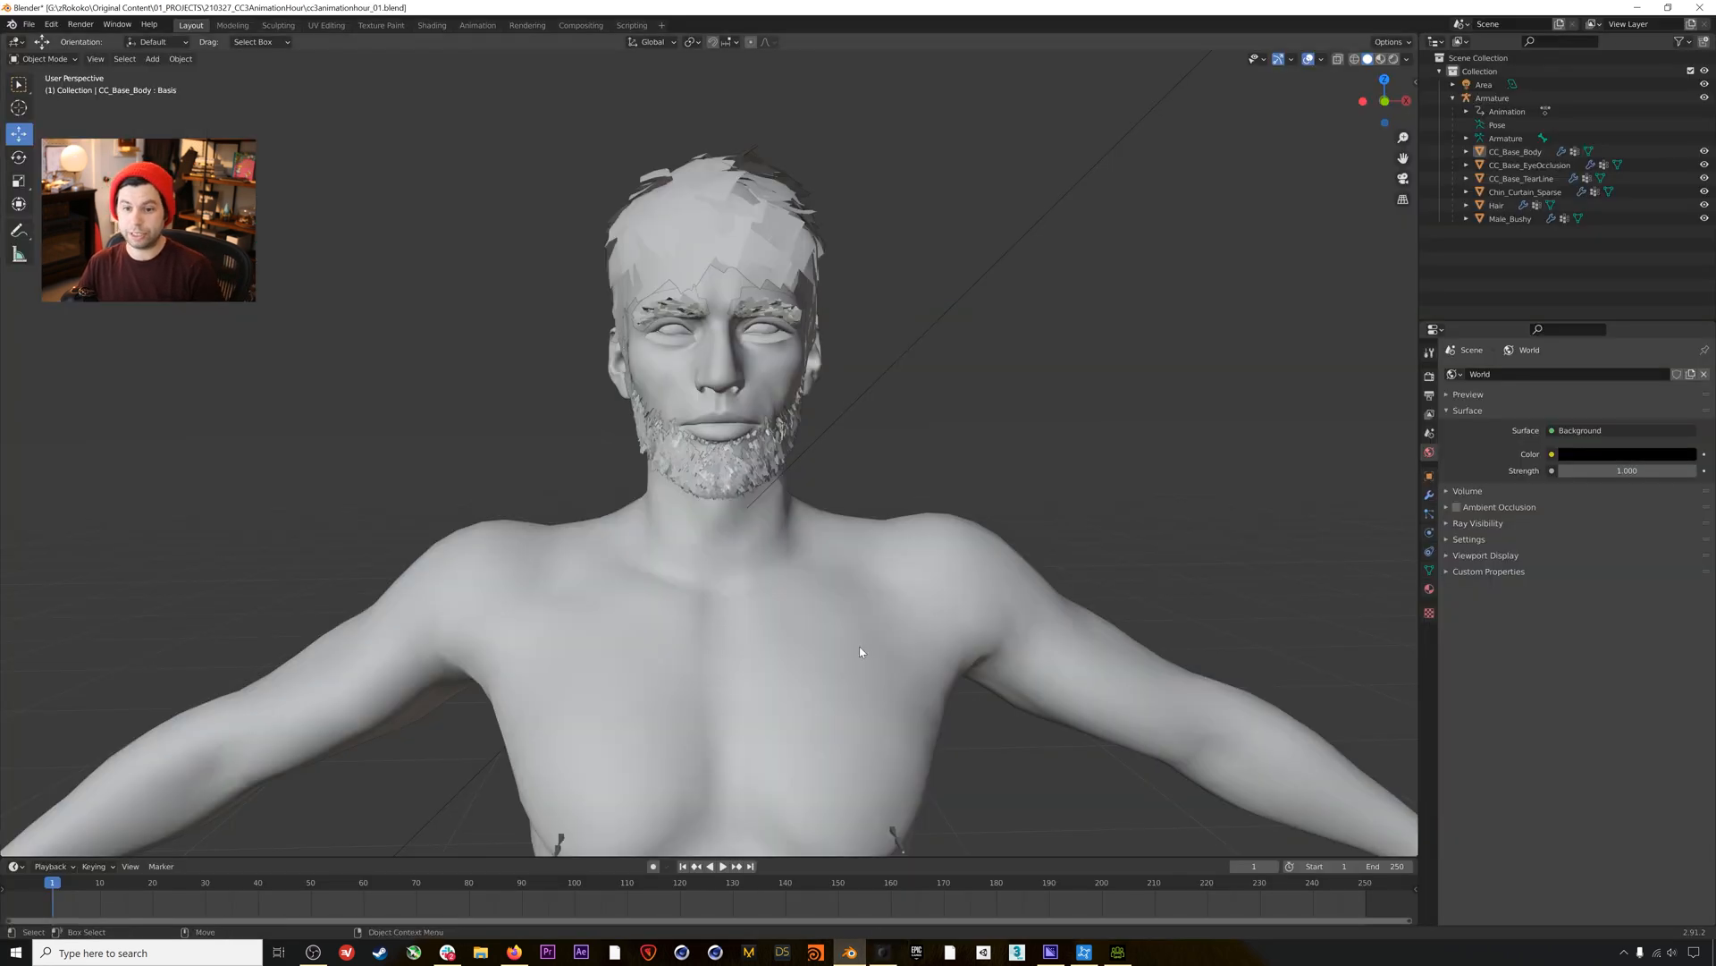
{"action": "scroll", "coordinate": [858, 652], "scroll_direction": "down", "scroll_amount": 6}
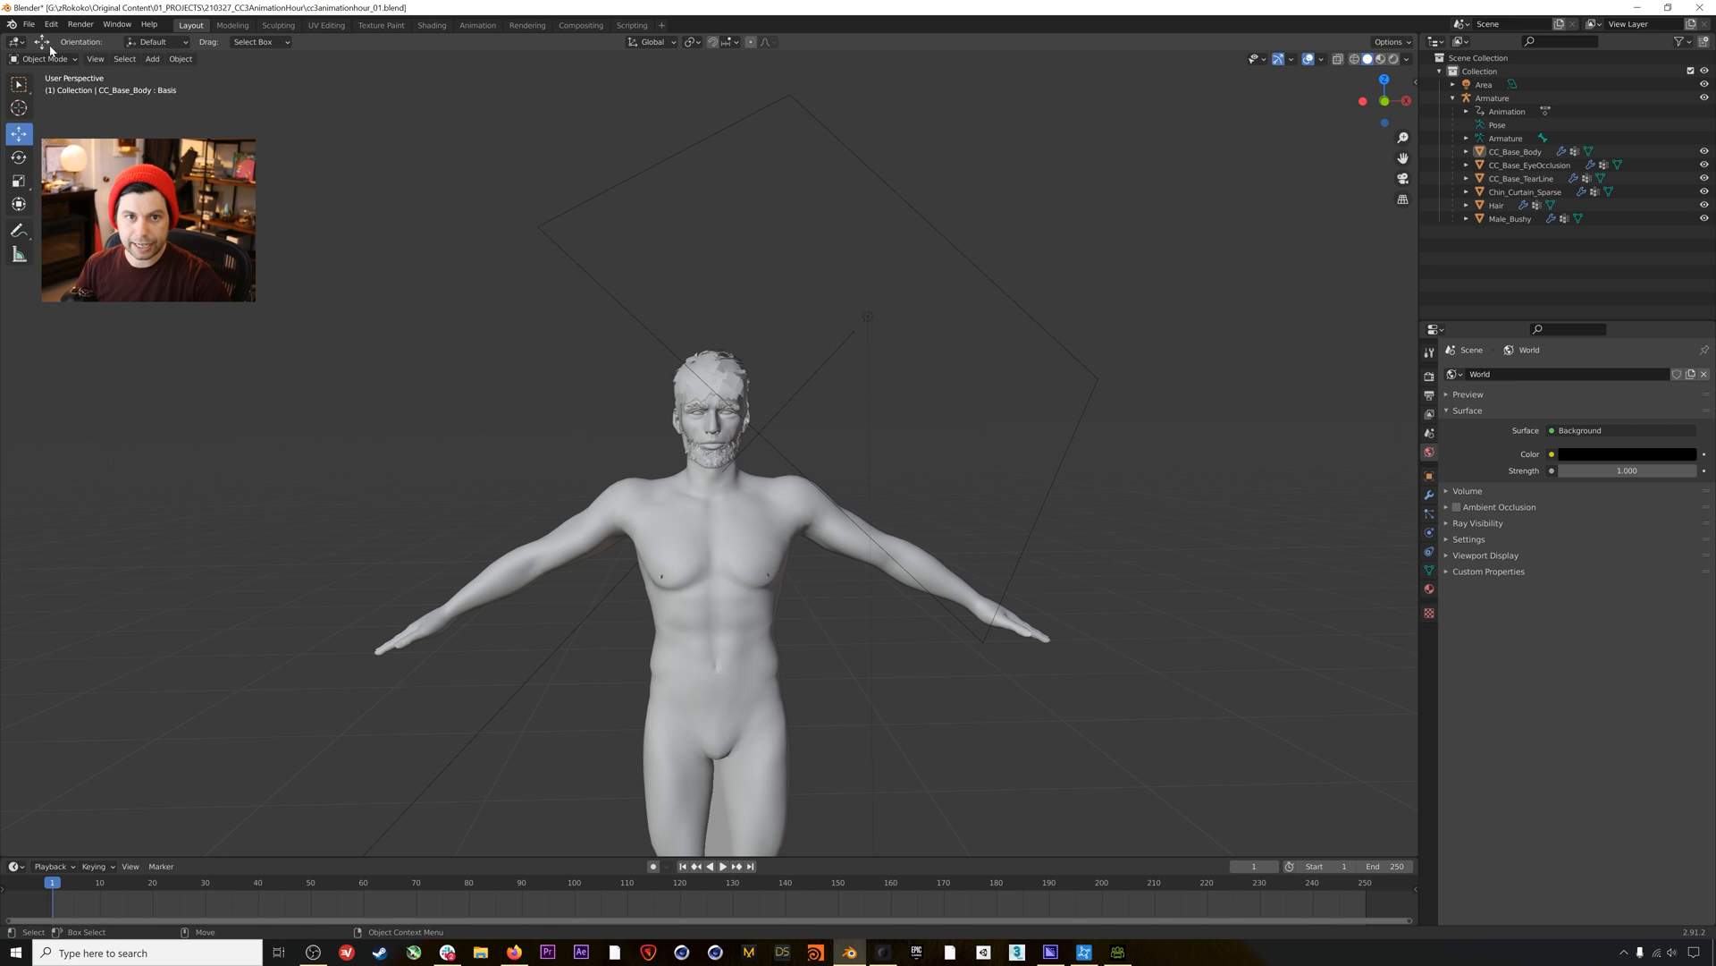
{"action": "left_click", "coordinate": [29, 24]}
{"action": "mouse_move", "coordinate": [36, 205]}
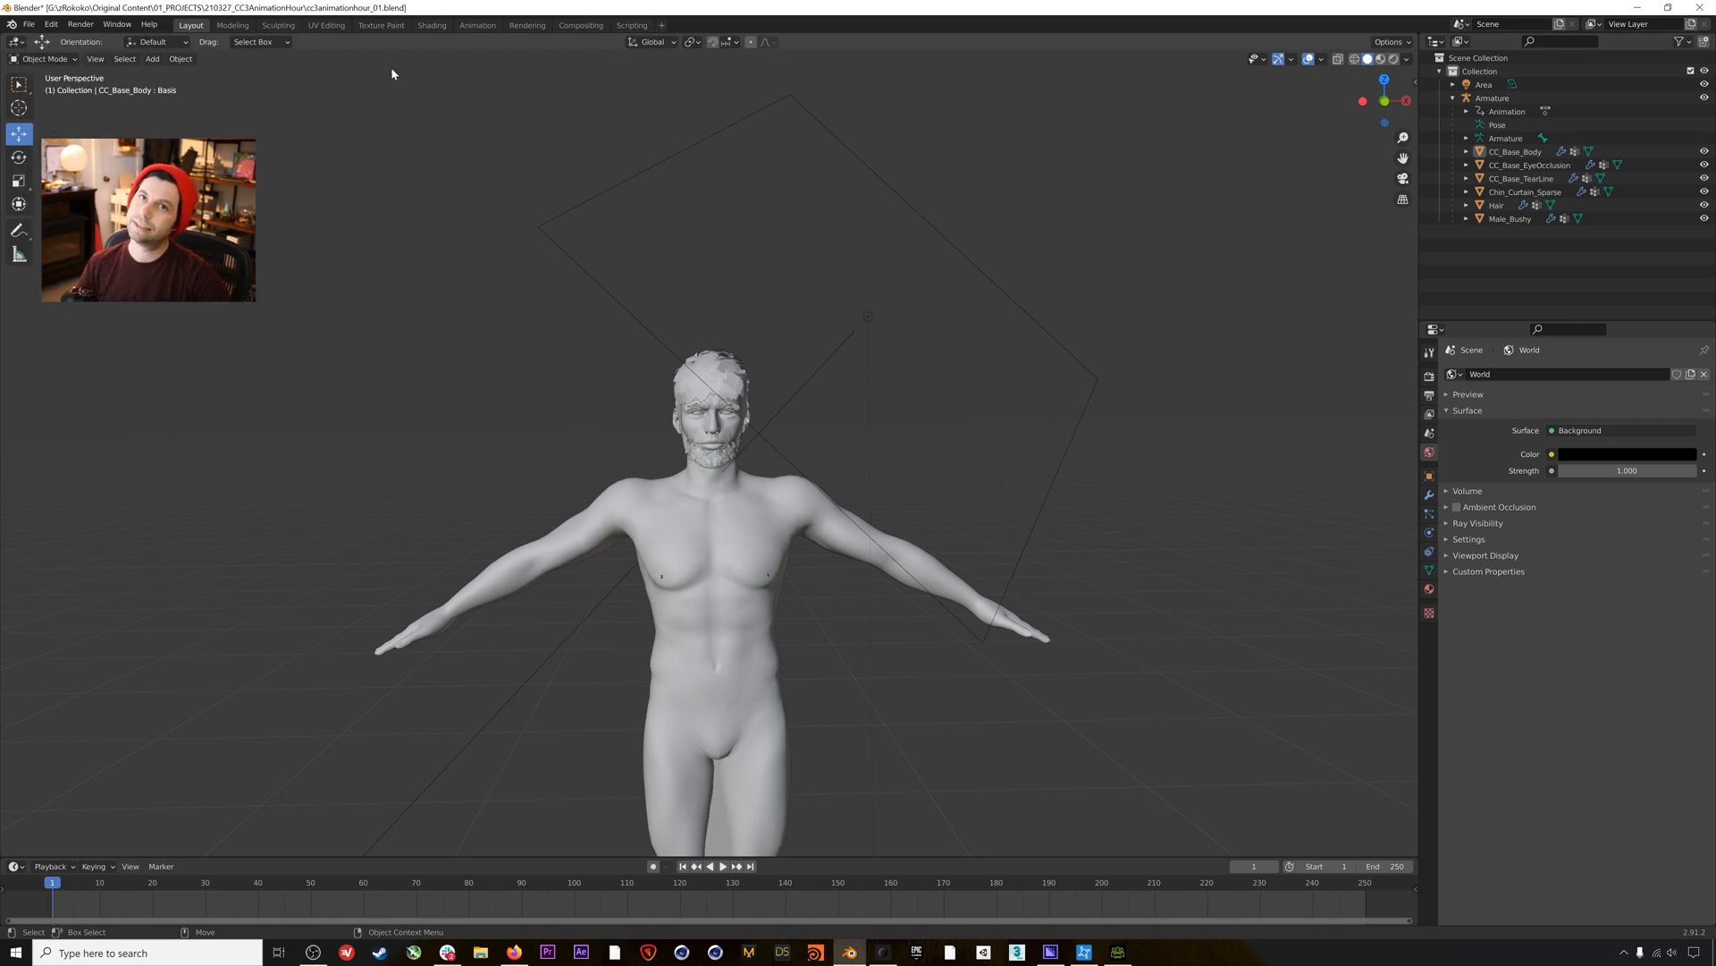
{"action": "key", "text": "ctrl+s"}
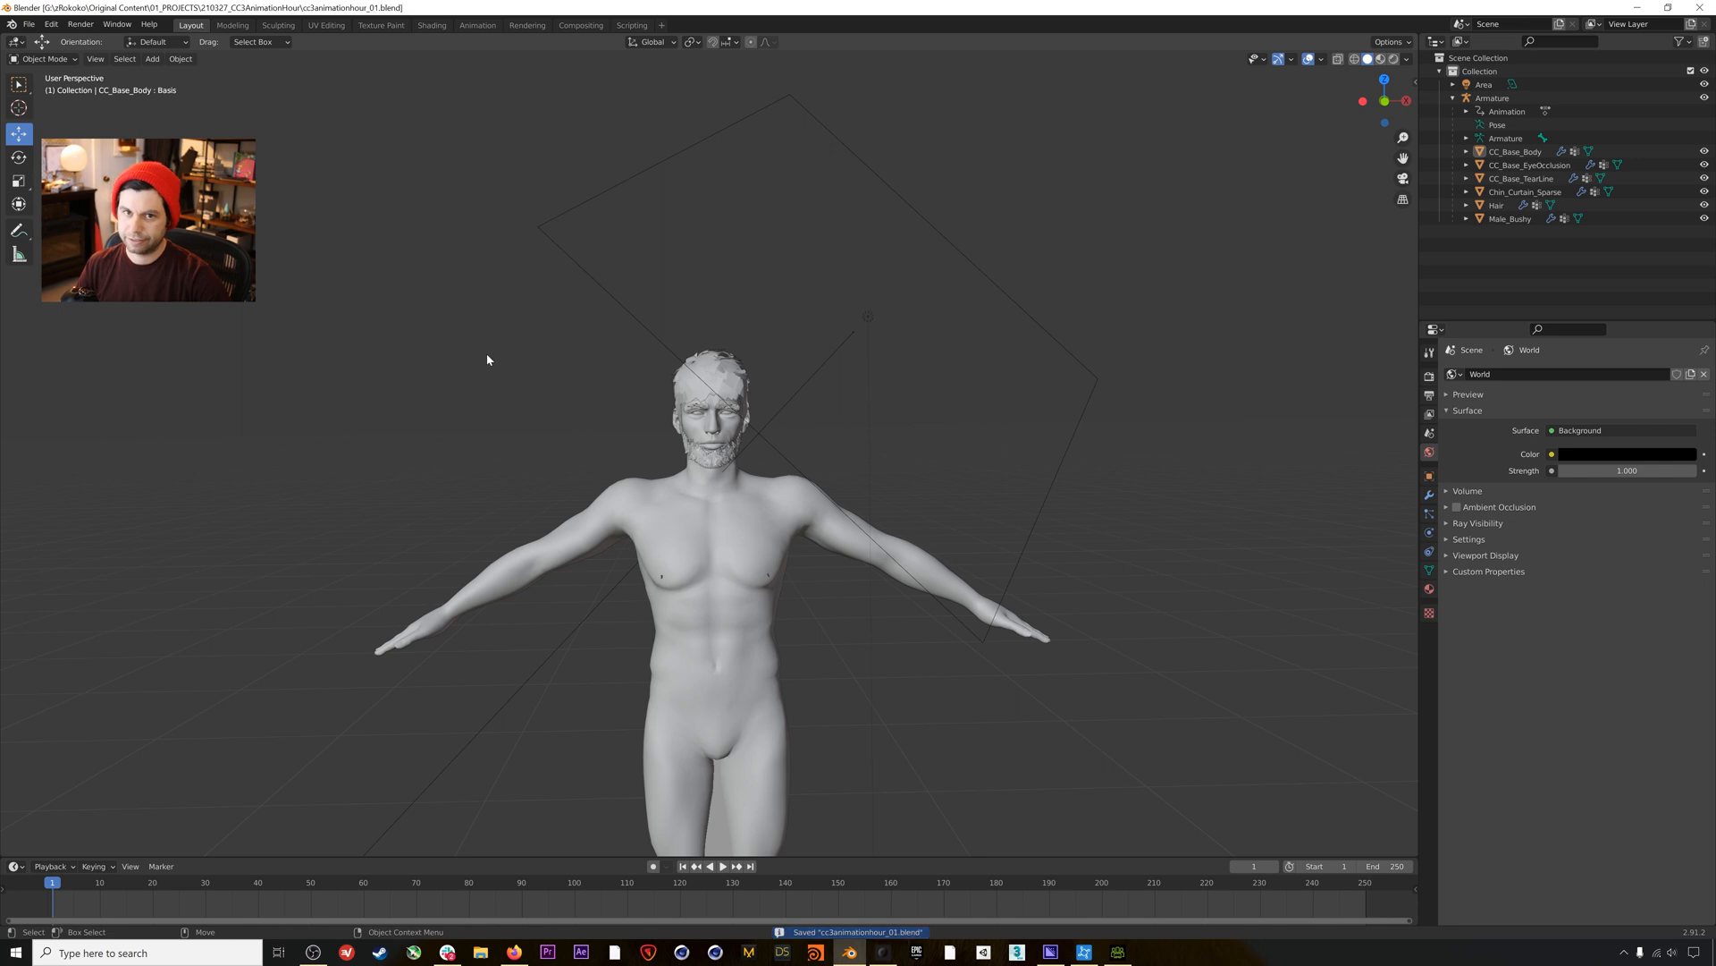
Import take-6_HUMANIK_C2J.fbx from the Desktop's scene-2 folder with Automatic Bone Orientation enabled.
{"action": "left_click", "coordinate": [28, 24]}
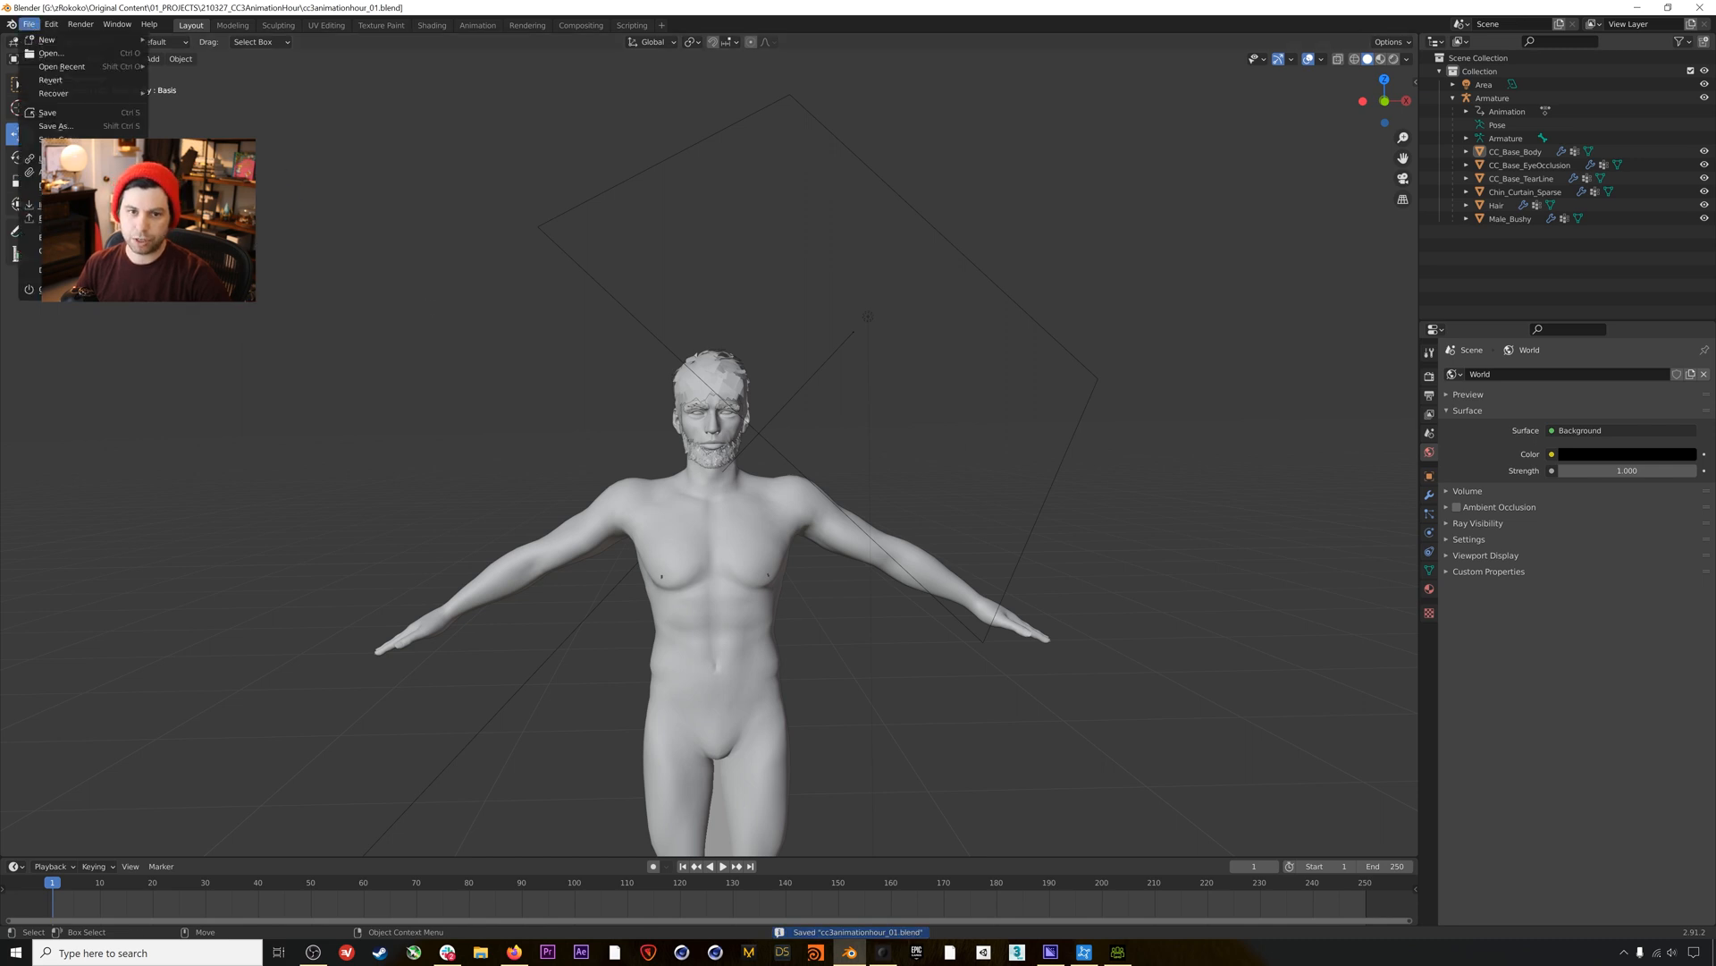
{"action": "left_click", "coordinate": [205, 284]}
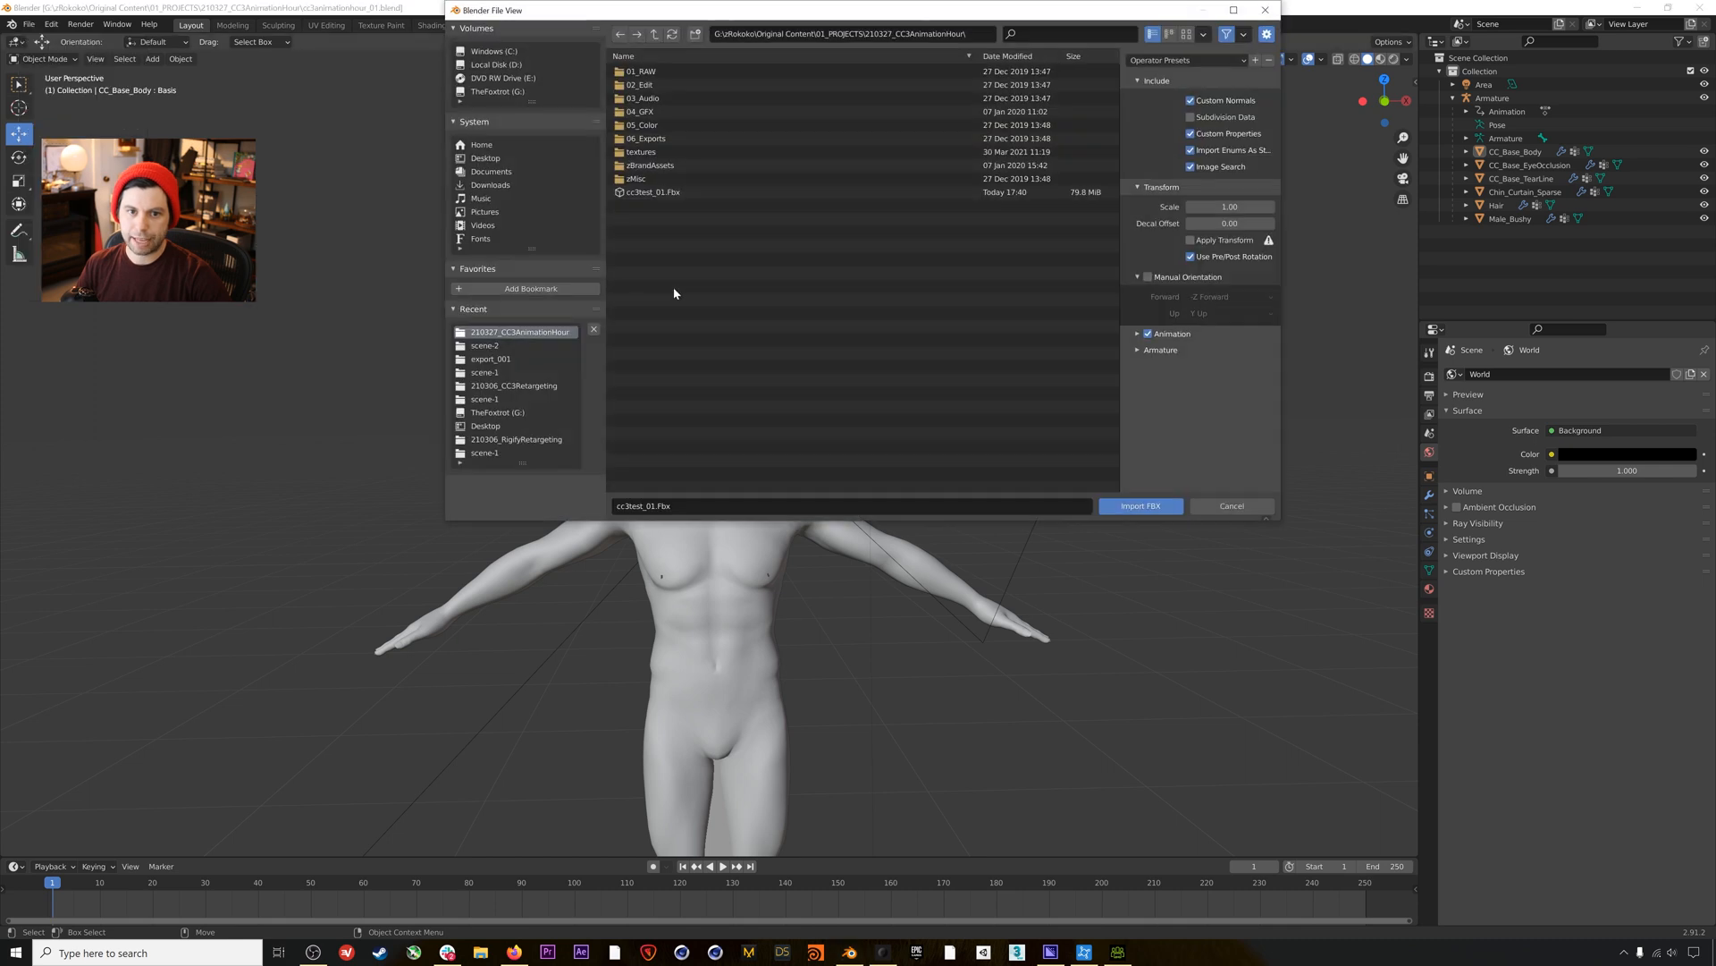
{"action": "left_click", "coordinate": [518, 161]}
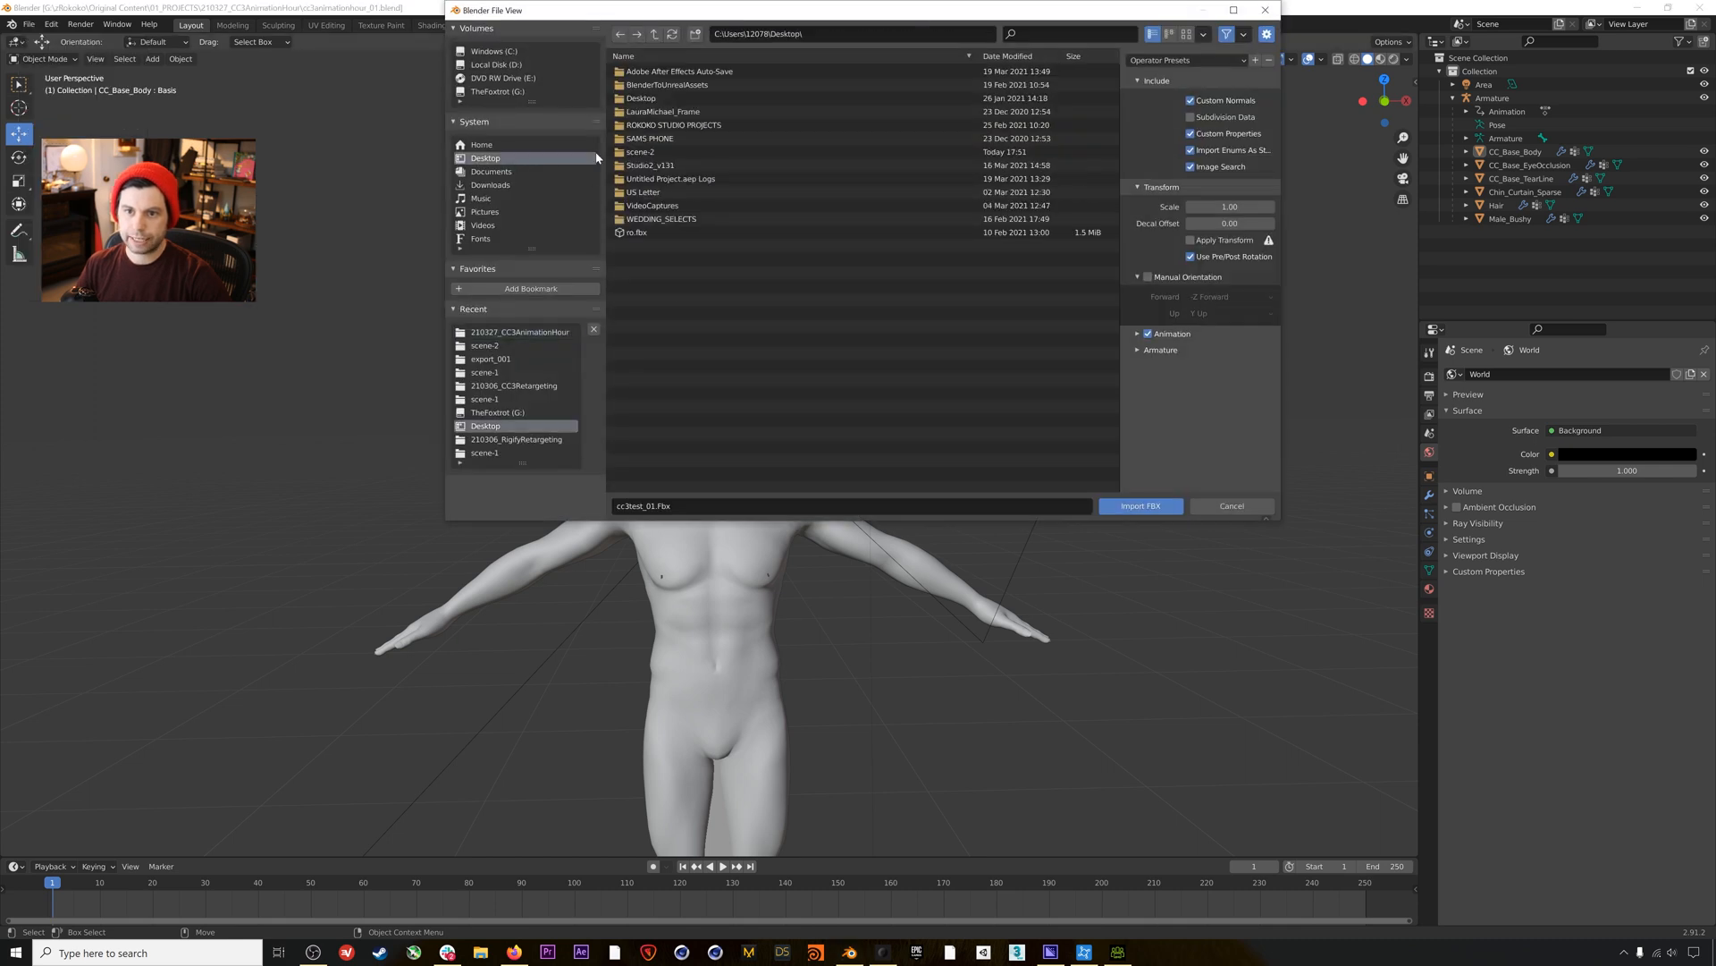
{"action": "left_click", "coordinate": [684, 157]}
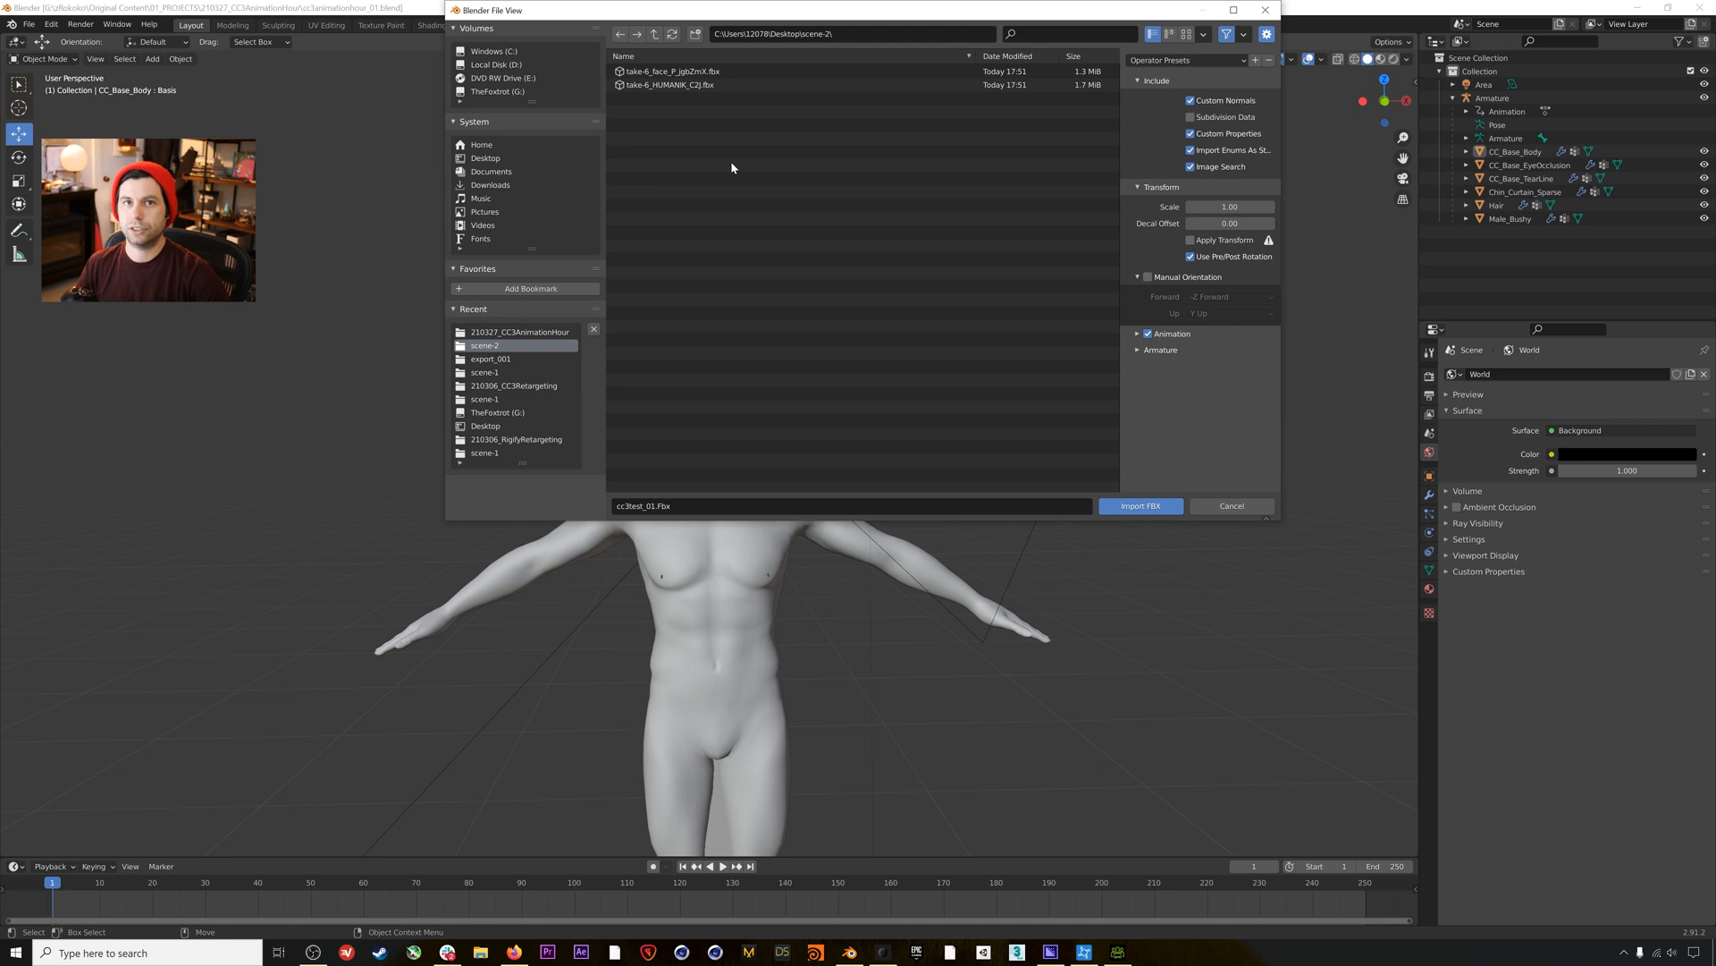
{"action": "left_click", "coordinate": [658, 86]}
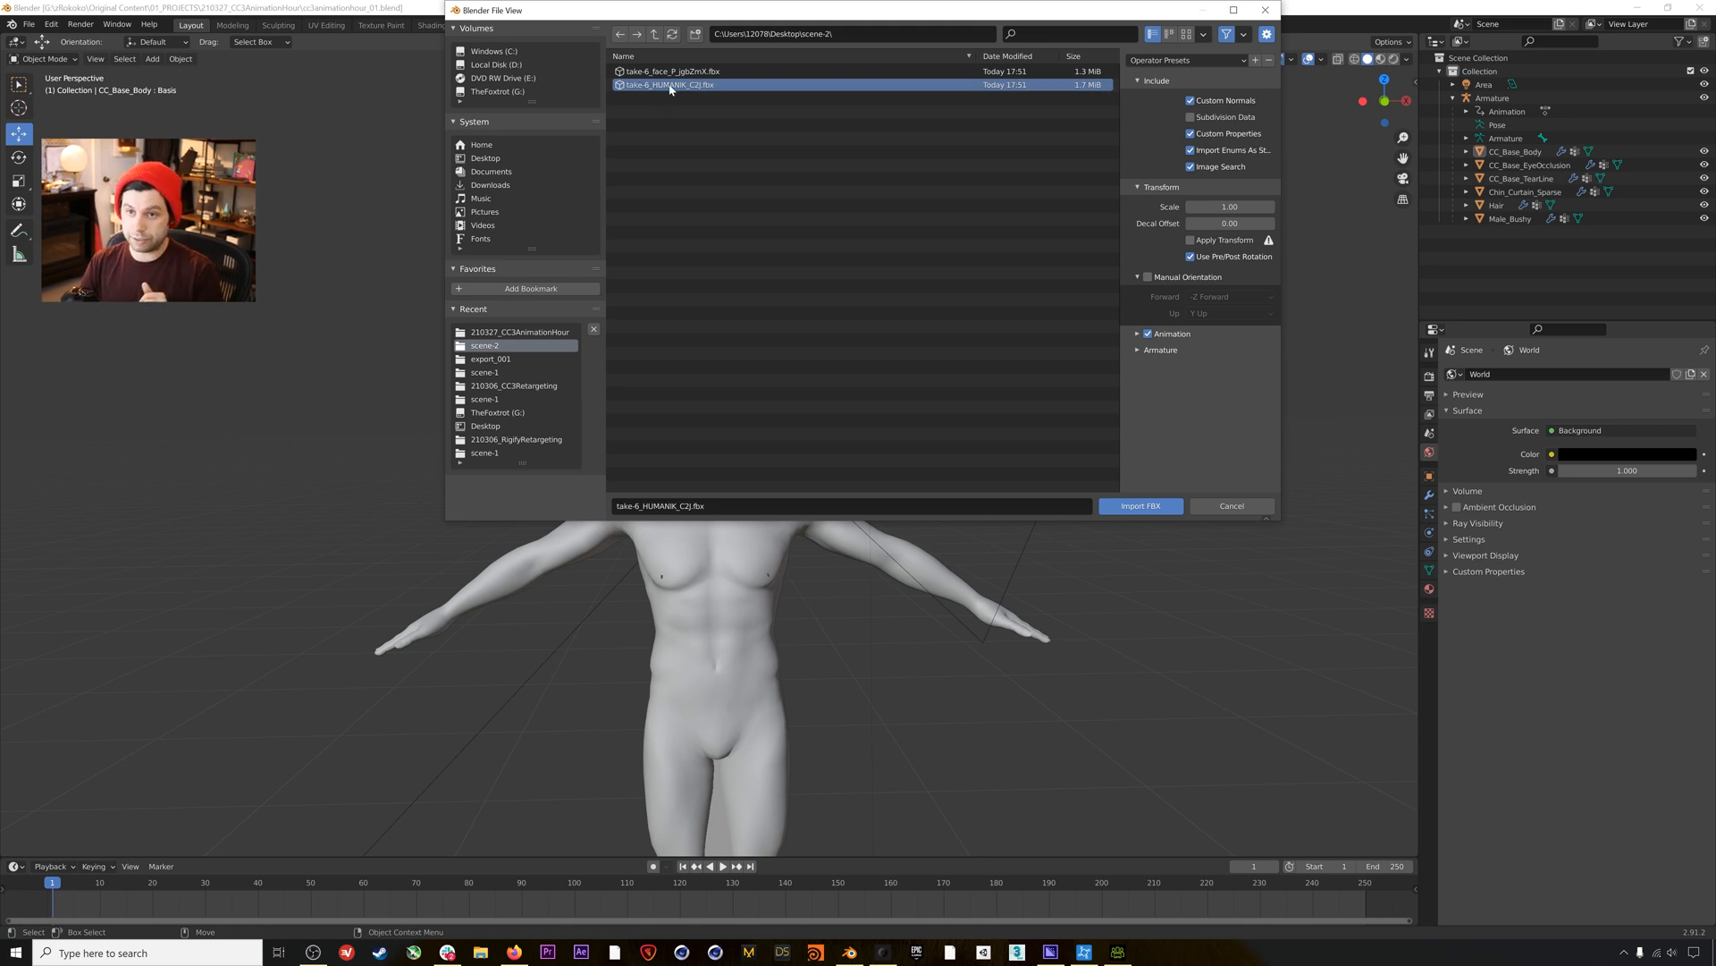
{"action": "left_click", "coordinate": [1134, 351]}
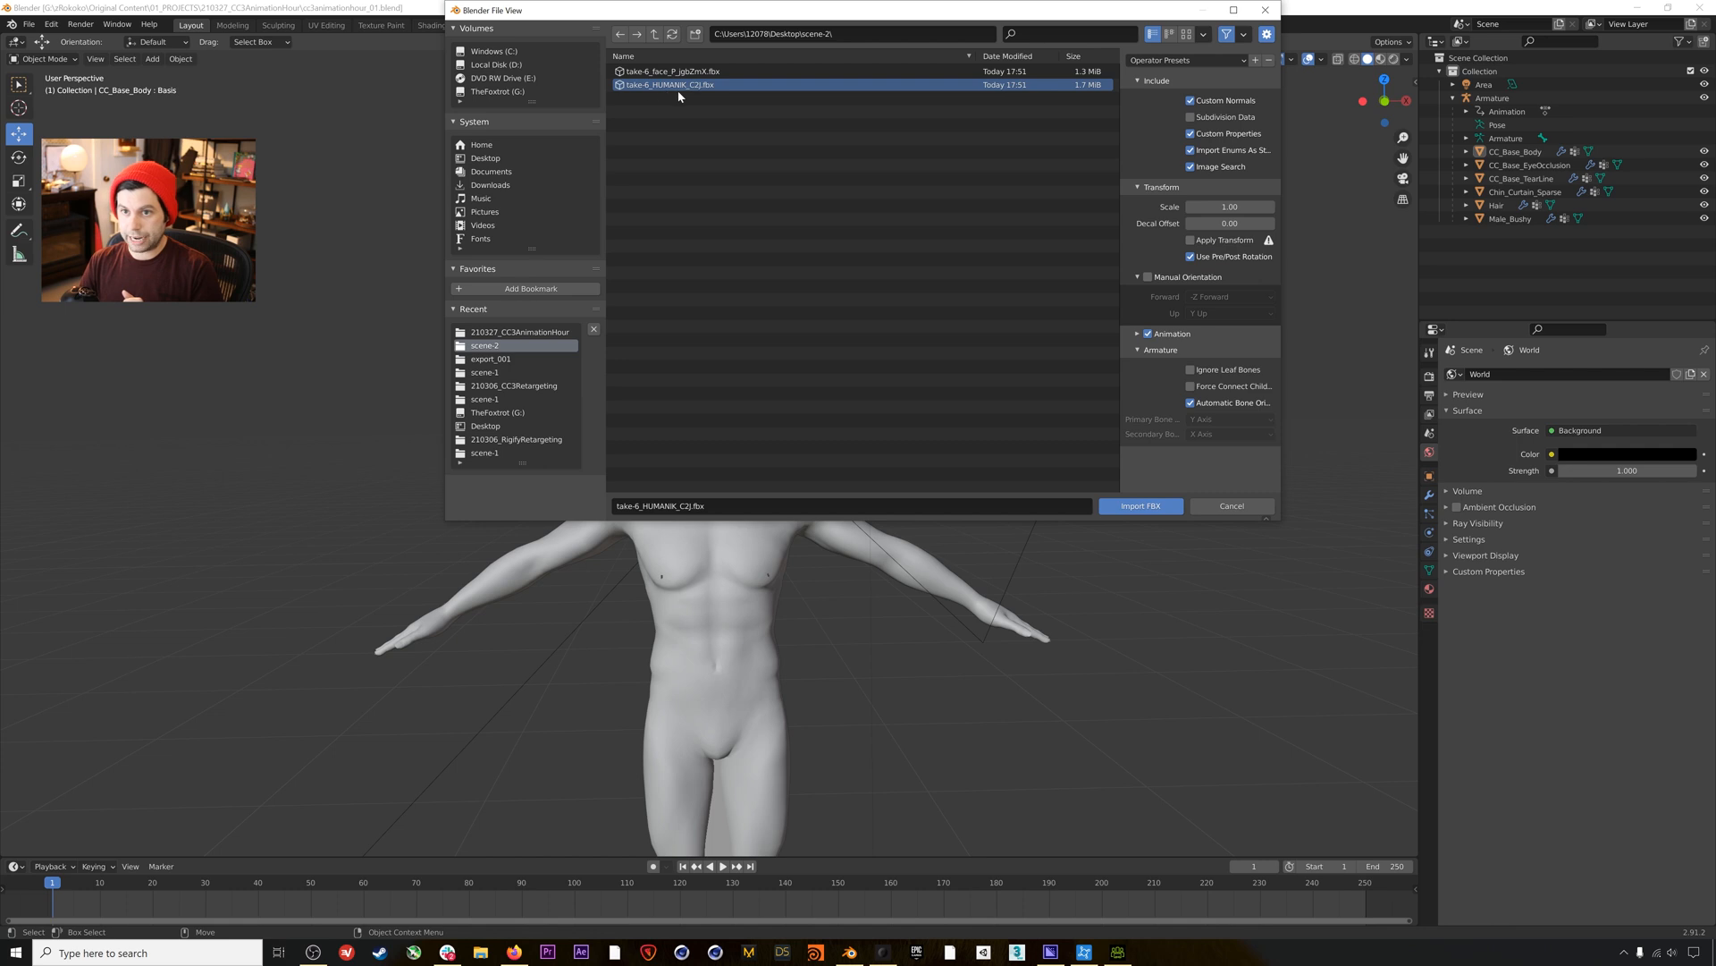
{"action": "left_click", "coordinate": [1148, 506]}
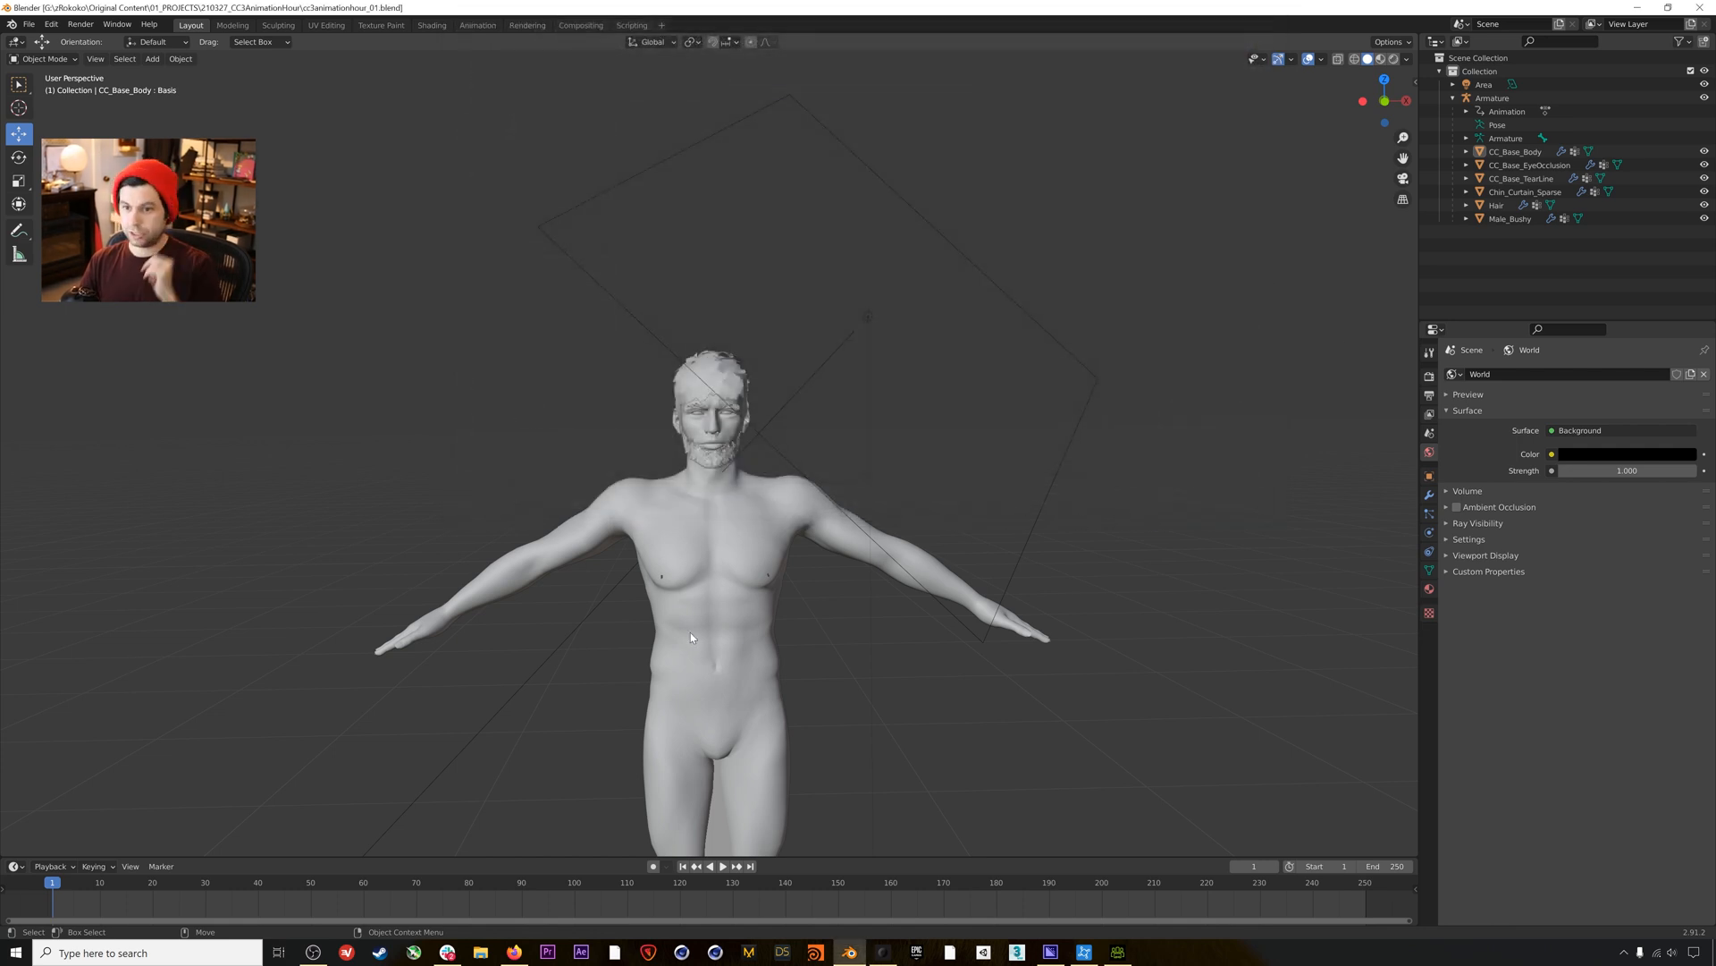
Play the imported body skeleton's animation, stop it, deselect the skeleton and return to frame 1.
{"action": "scroll", "coordinate": [722, 630], "scroll_direction": "down", "scroll_amount": 2}
{"action": "left_click", "coordinate": [722, 865]}
{"action": "left_click_drag", "start_coordinate": [313, 881], "coordinate": [912, 880]}
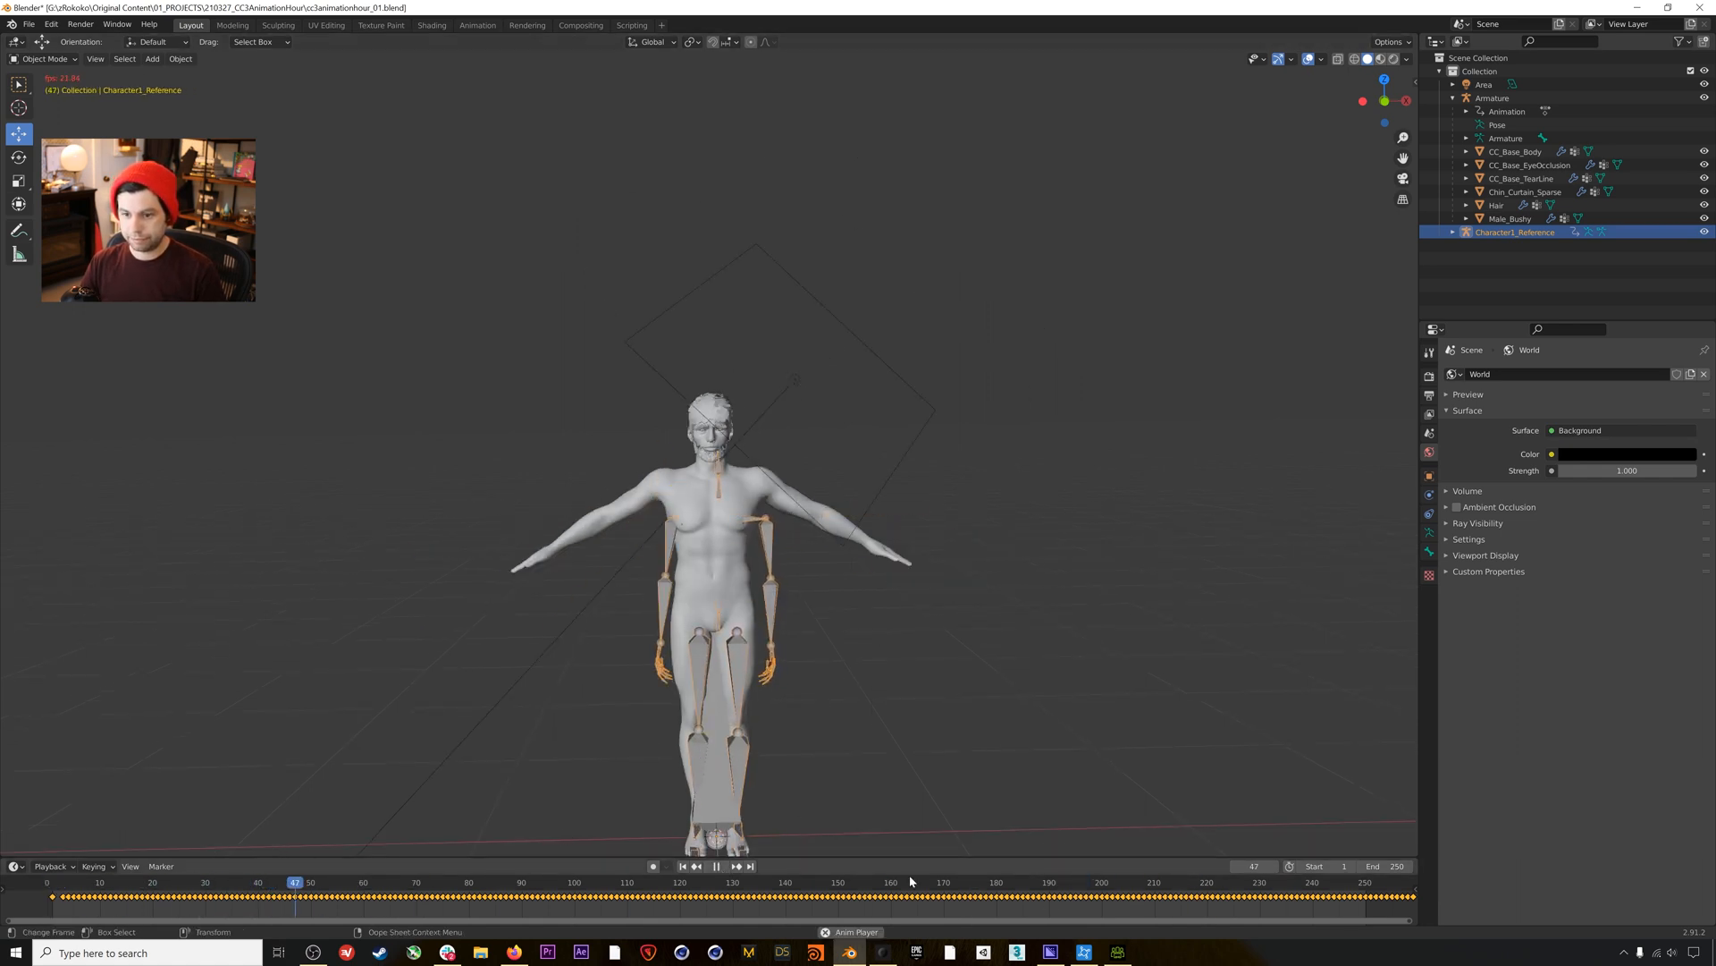
{"action": "left_click", "coordinate": [716, 865]}
{"action": "left_click", "coordinate": [878, 721]}
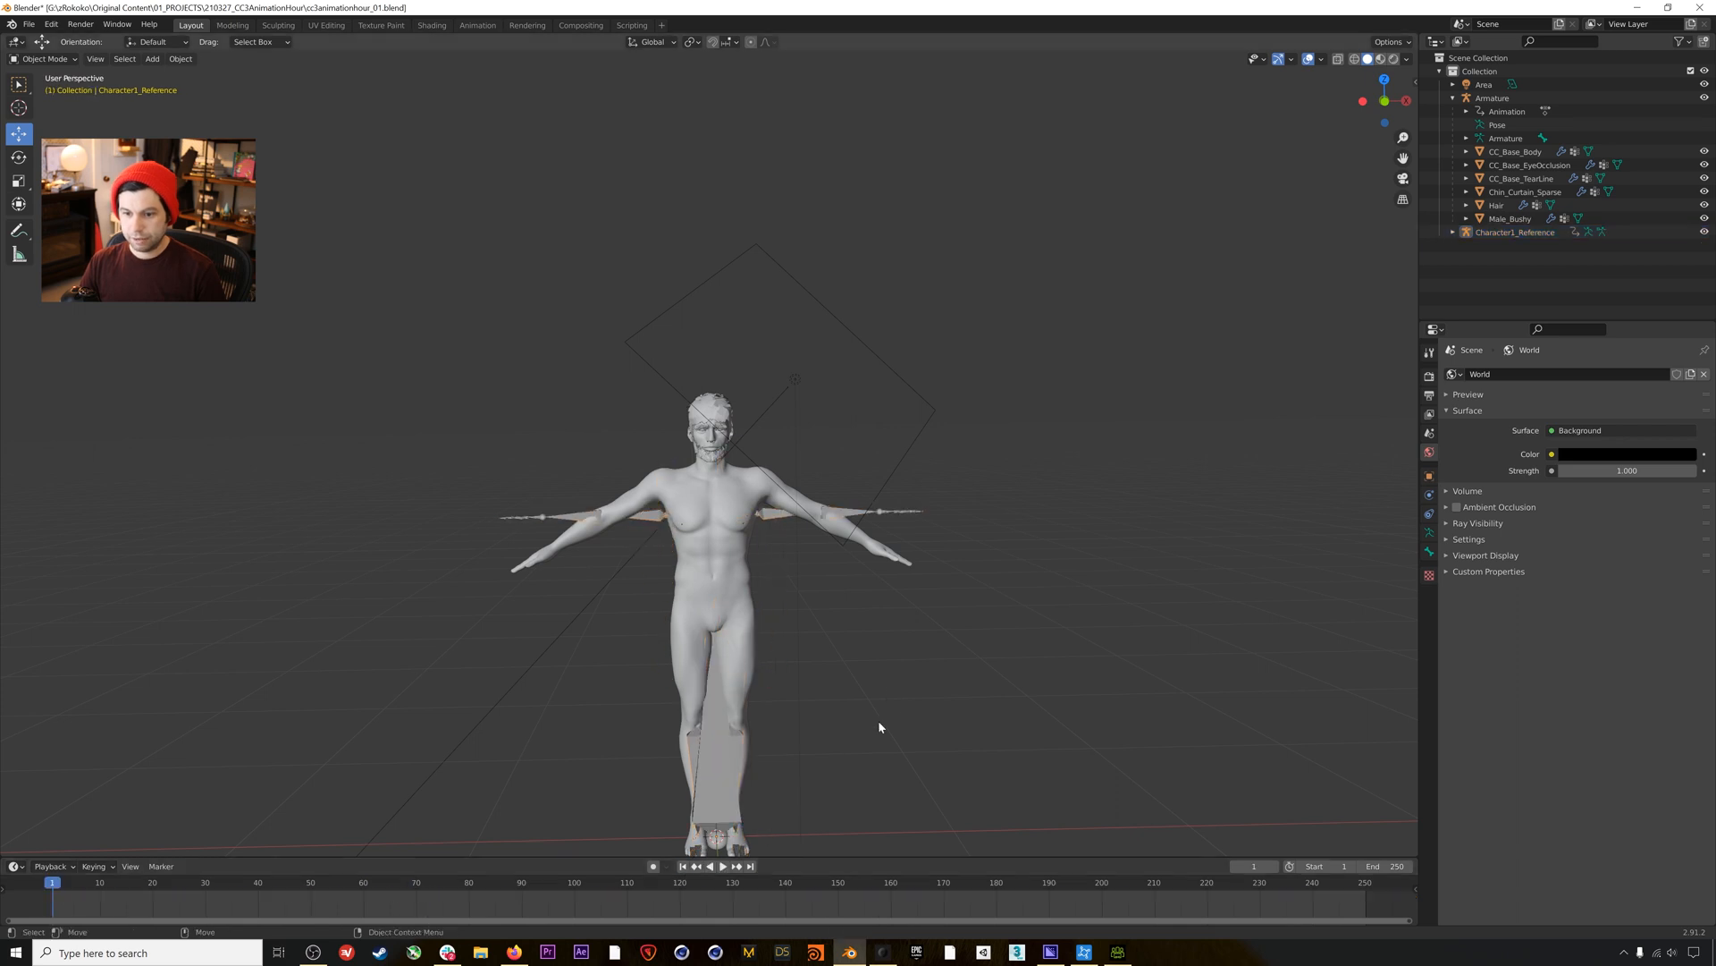
{"action": "key", "text": "shift+Left"}
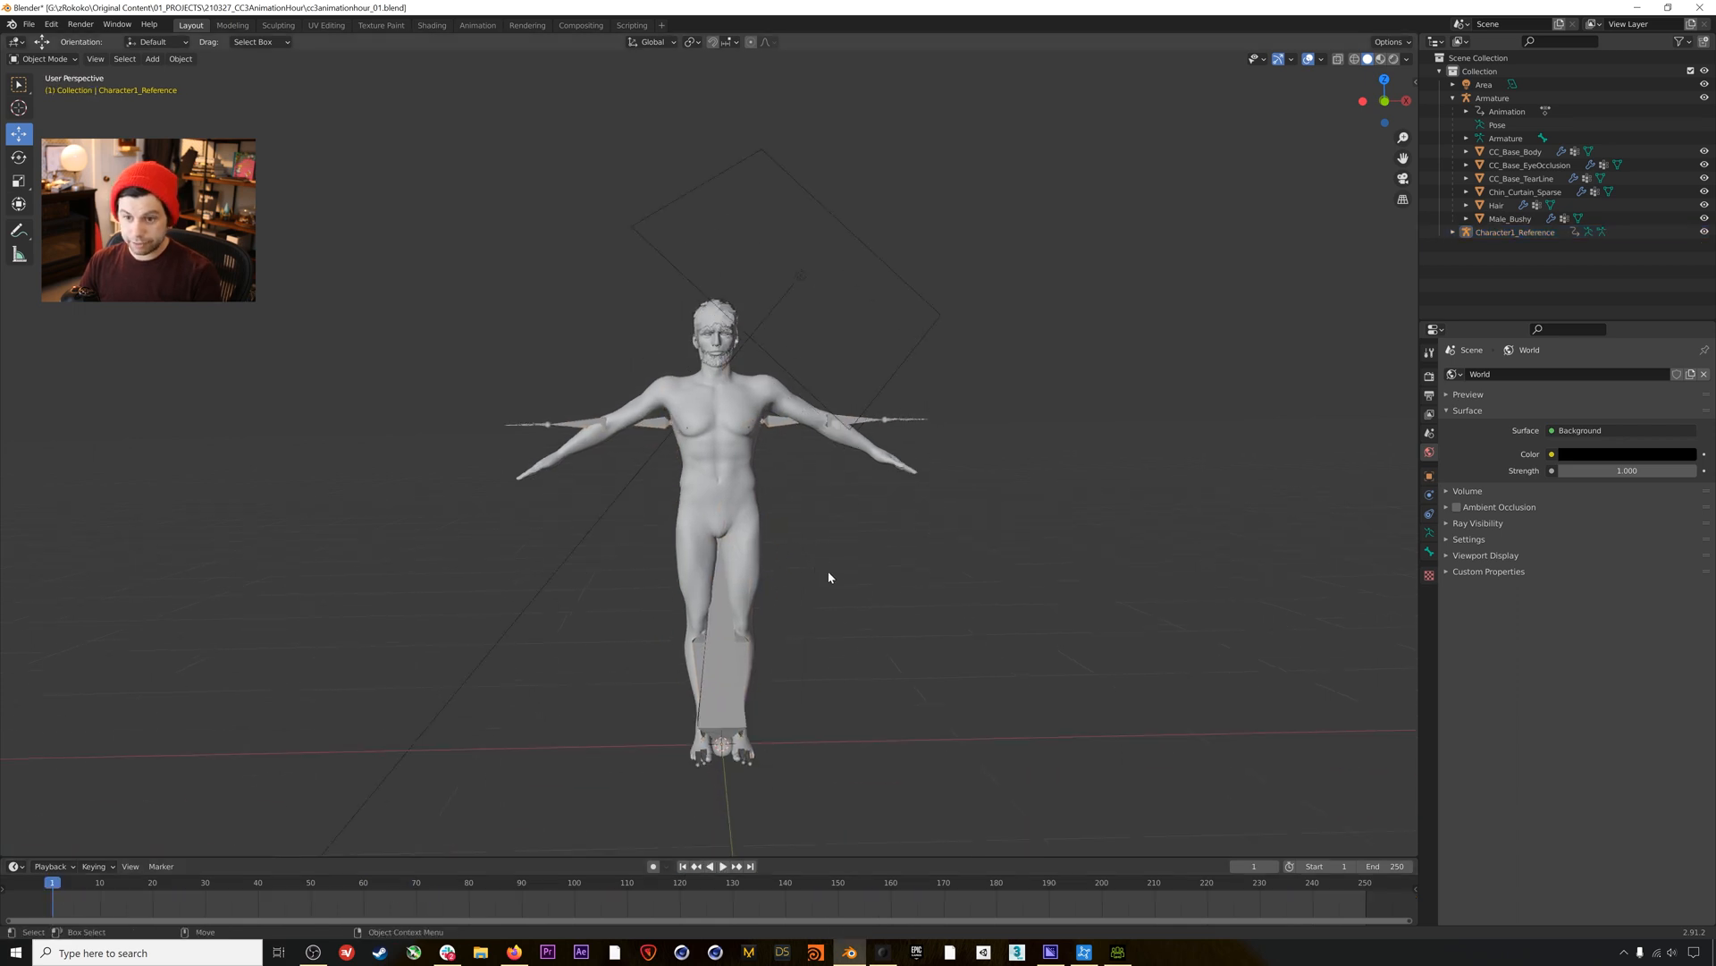
Import the face capture take-6_face_P_jgbZmX.fbx from the scene-2 folder with Automatic Bone Orientation enabled.
{"action": "left_click", "coordinate": [39, 24]}
{"action": "mouse_move", "coordinate": [32, 217]}
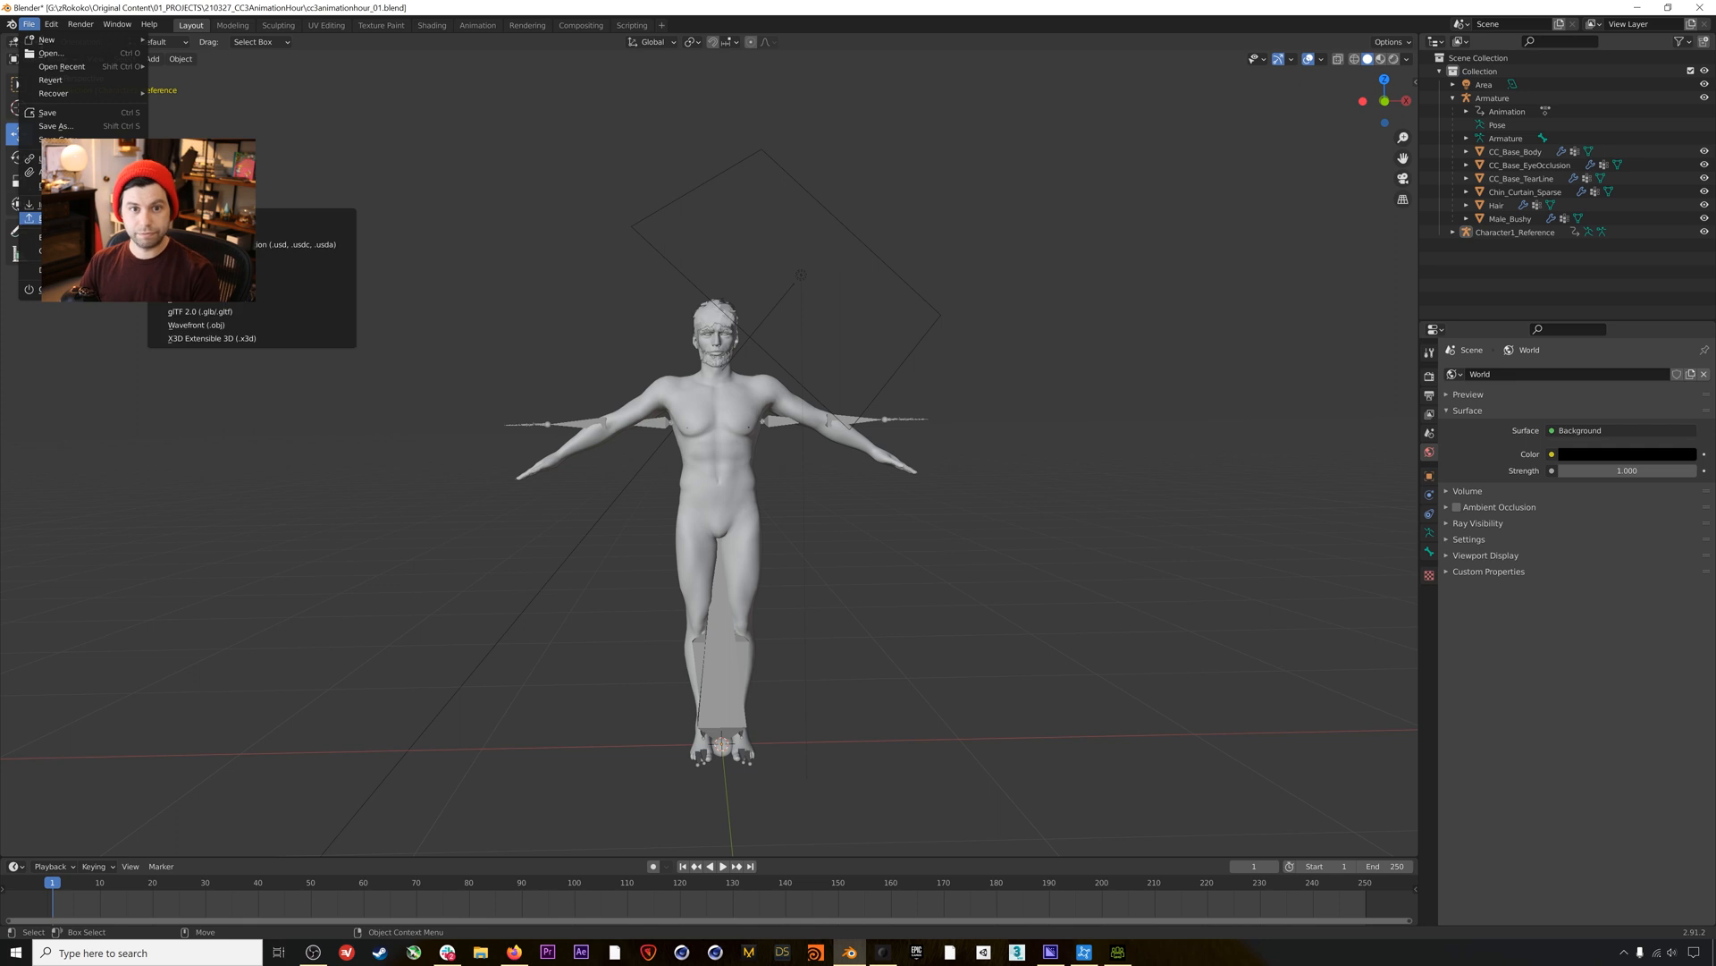
{"action": "left_click", "coordinate": [268, 285]}
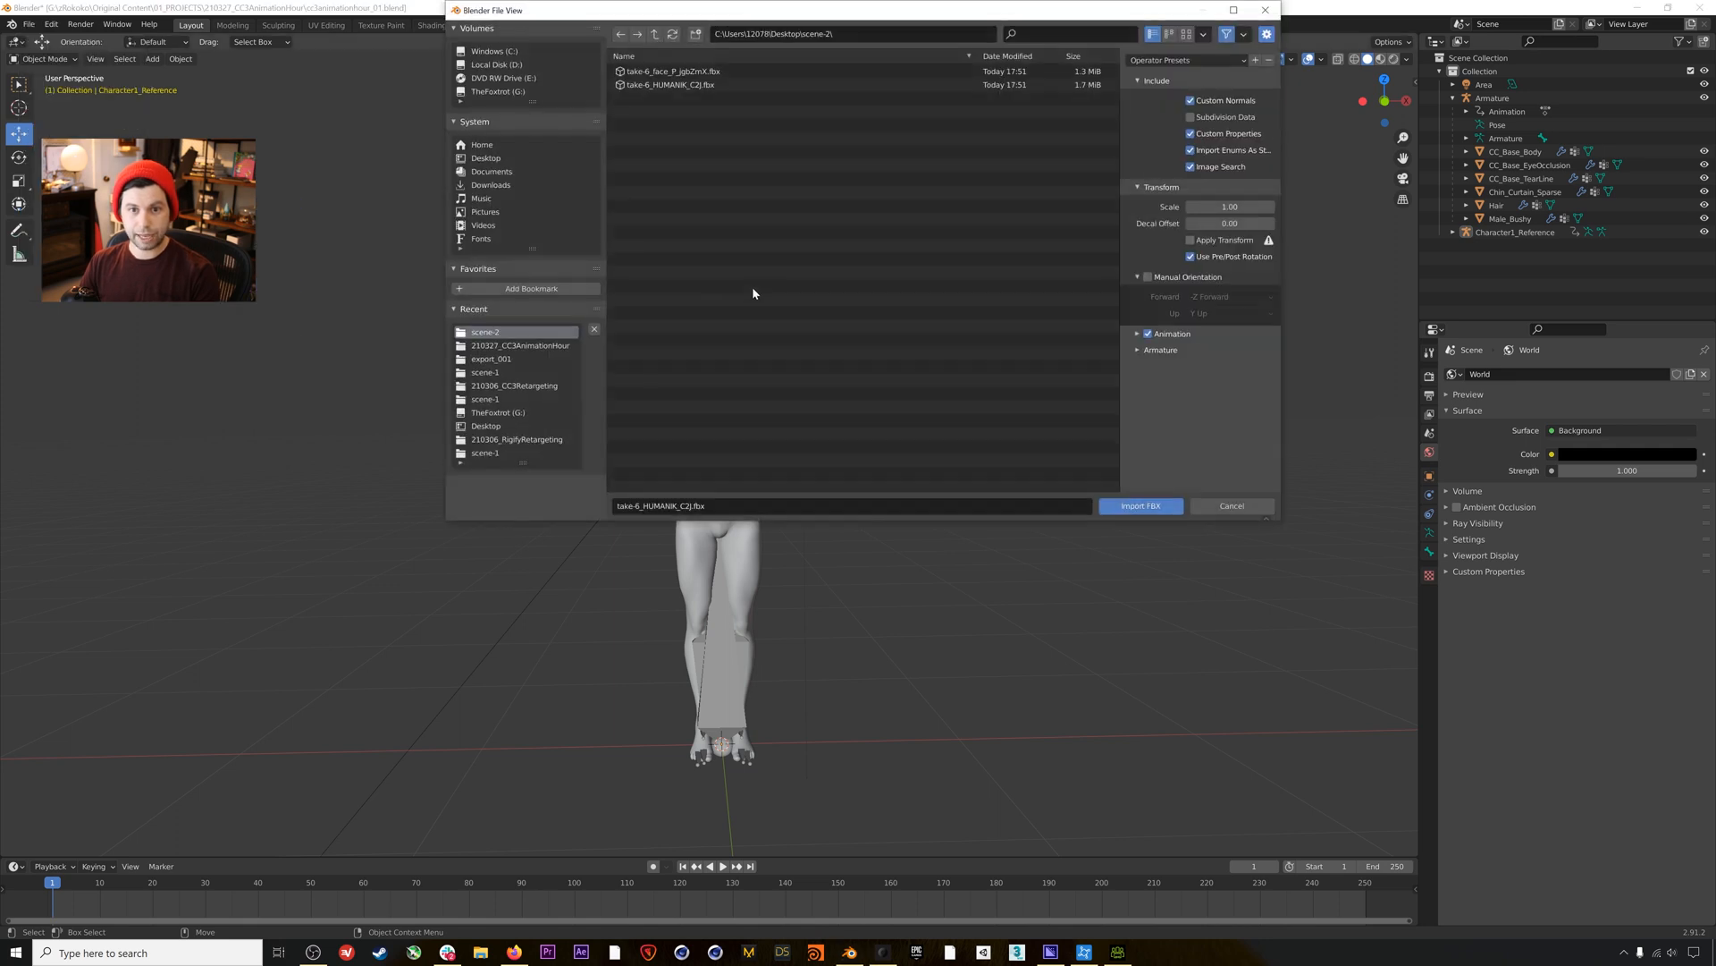
{"action": "left_click", "coordinate": [675, 71]}
{"action": "left_click", "coordinate": [1162, 350]}
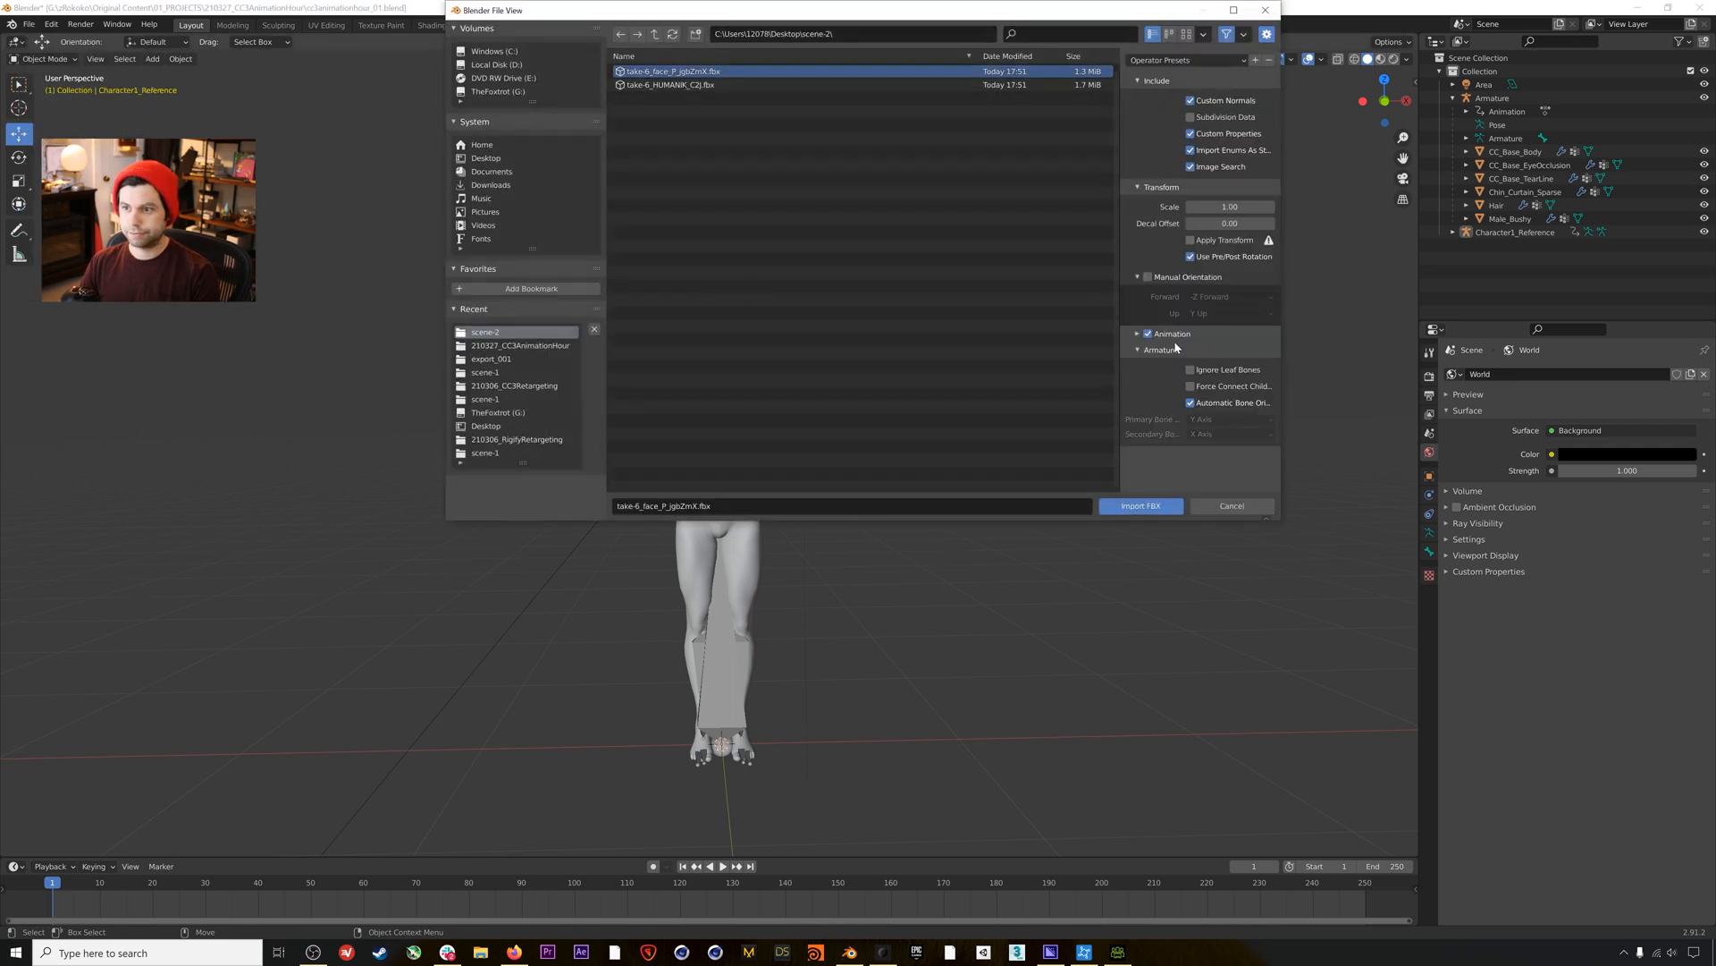
{"action": "left_click", "coordinate": [1135, 506]}
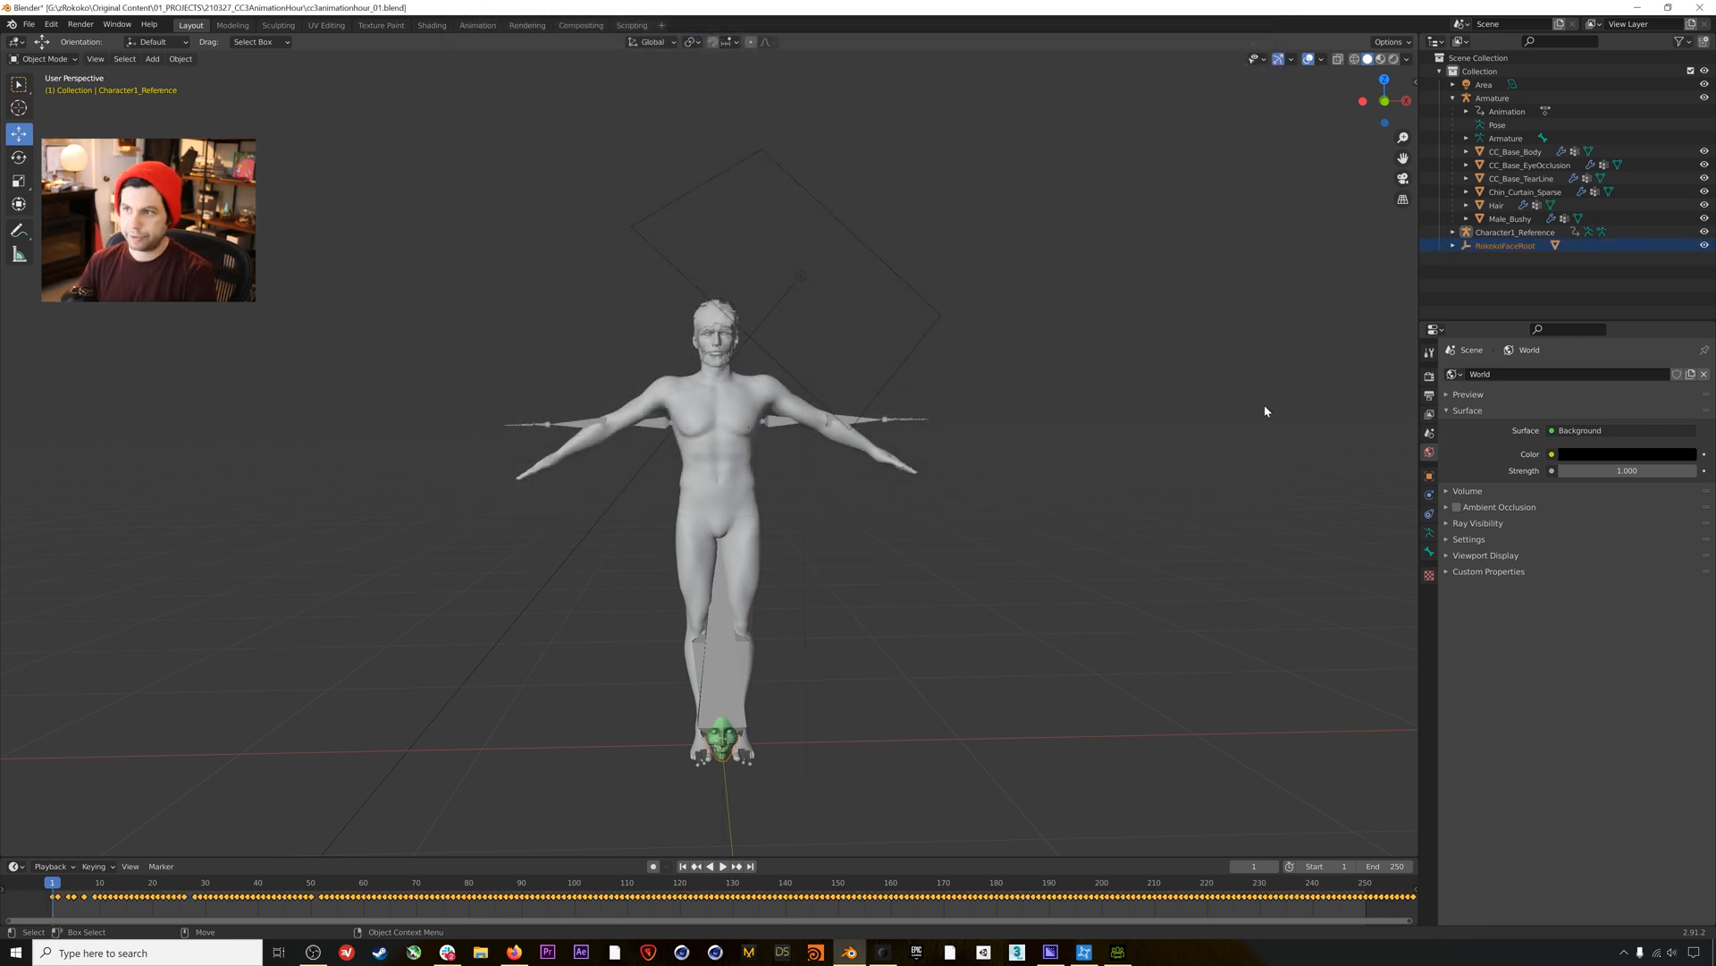
Select RokokoFaceRoot and move the green face mesh up from the feet to float beside the character's head.
{"action": "left_click", "coordinate": [1509, 245]}
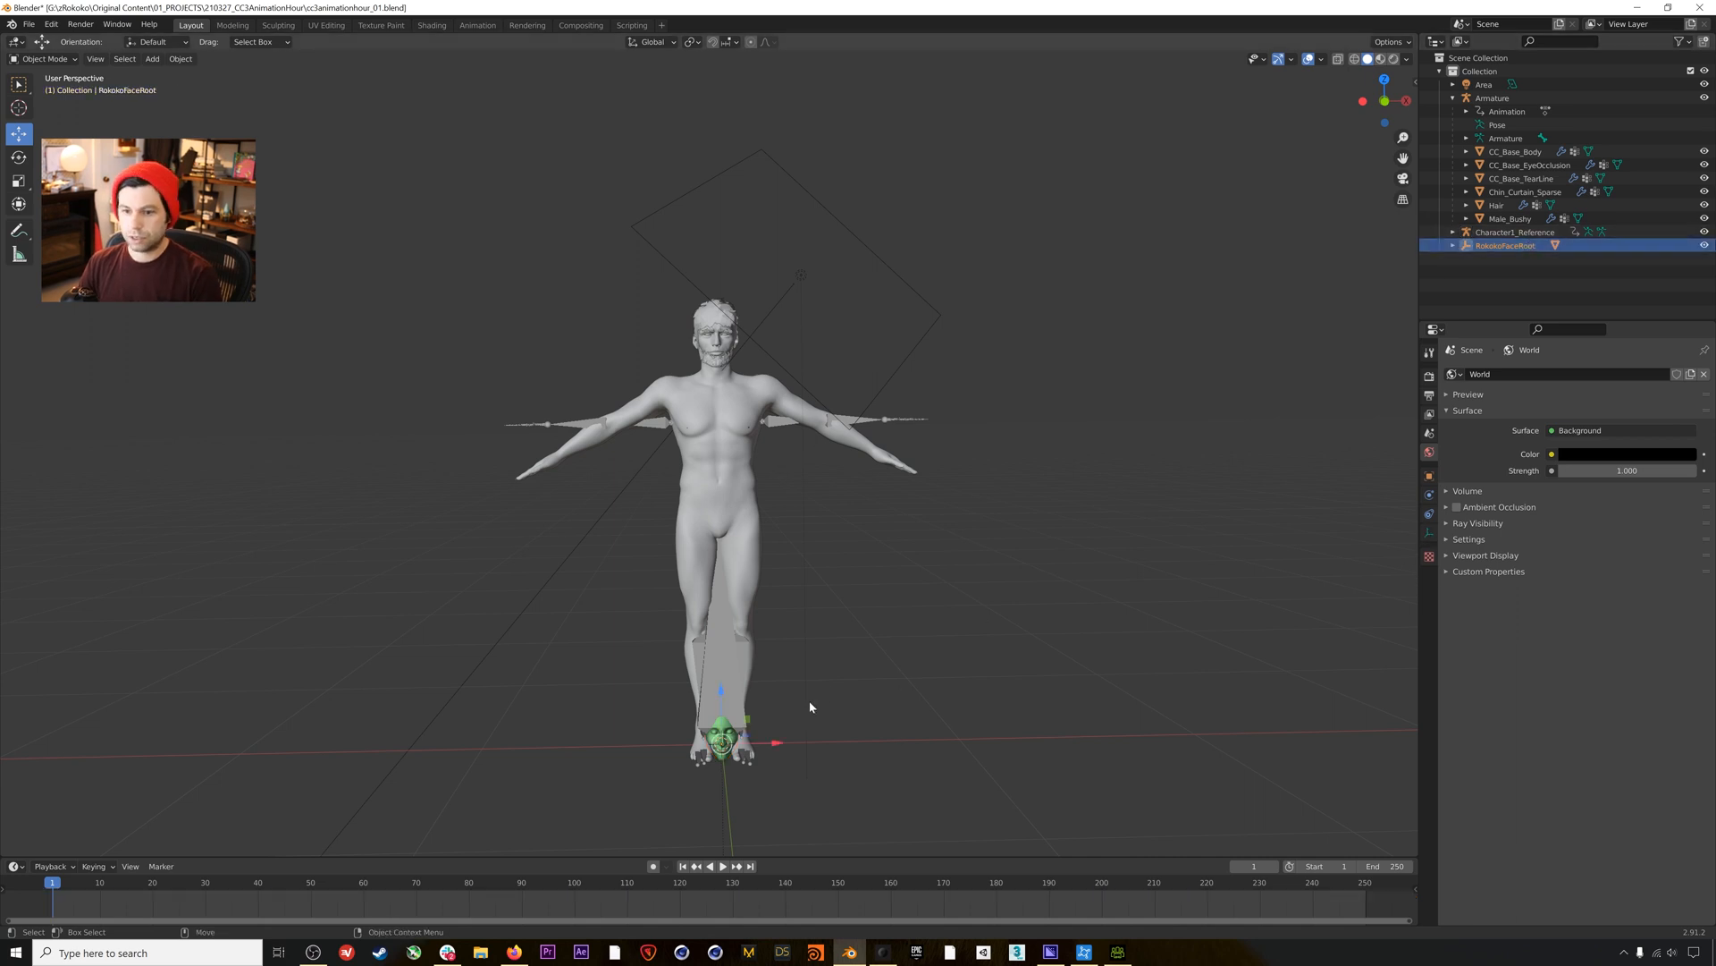
{"action": "left_click_drag", "start_coordinate": [724, 738], "coordinate": [681, 288]}
{"action": "scroll", "coordinate": [719, 288], "scroll_direction": "up", "scroll_amount": 1}
{"action": "right_click_drag", "start_coordinate": [718, 288], "coordinate": [840, 220], "text": "alt"}
{"action": "middle_click_drag", "start_coordinate": [797, 304], "coordinate": [983, 840], "text": "alt"}
{"action": "middle_click_drag", "start_coordinate": [823, 256], "coordinate": [977, 652], "text": "alt"}
{"action": "scroll", "coordinate": [706, 399], "scroll_direction": "down", "scroll_amount": 3}
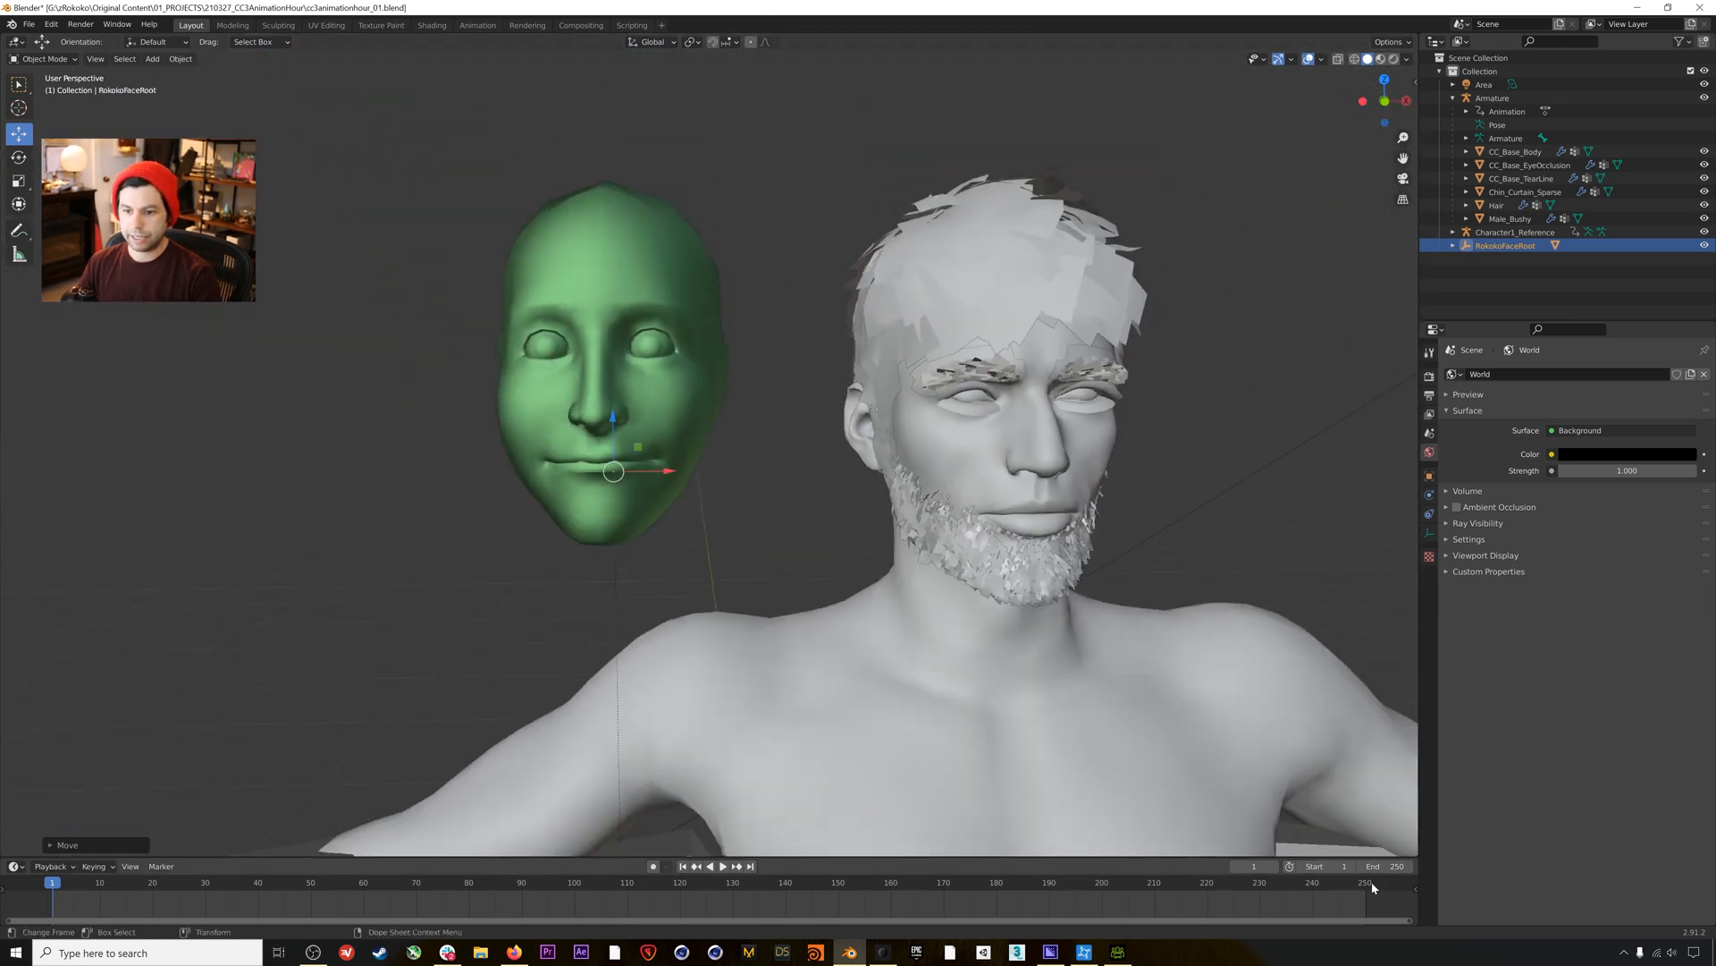
Set the timeline's end frame to 1000 and play the imported face and body animation.
{"action": "scroll", "coordinate": [1407, 917], "scroll_direction": "down", "scroll_amount": 2}
{"action": "scroll", "coordinate": [1407, 917], "scroll_direction": "down", "scroll_amount": 5}
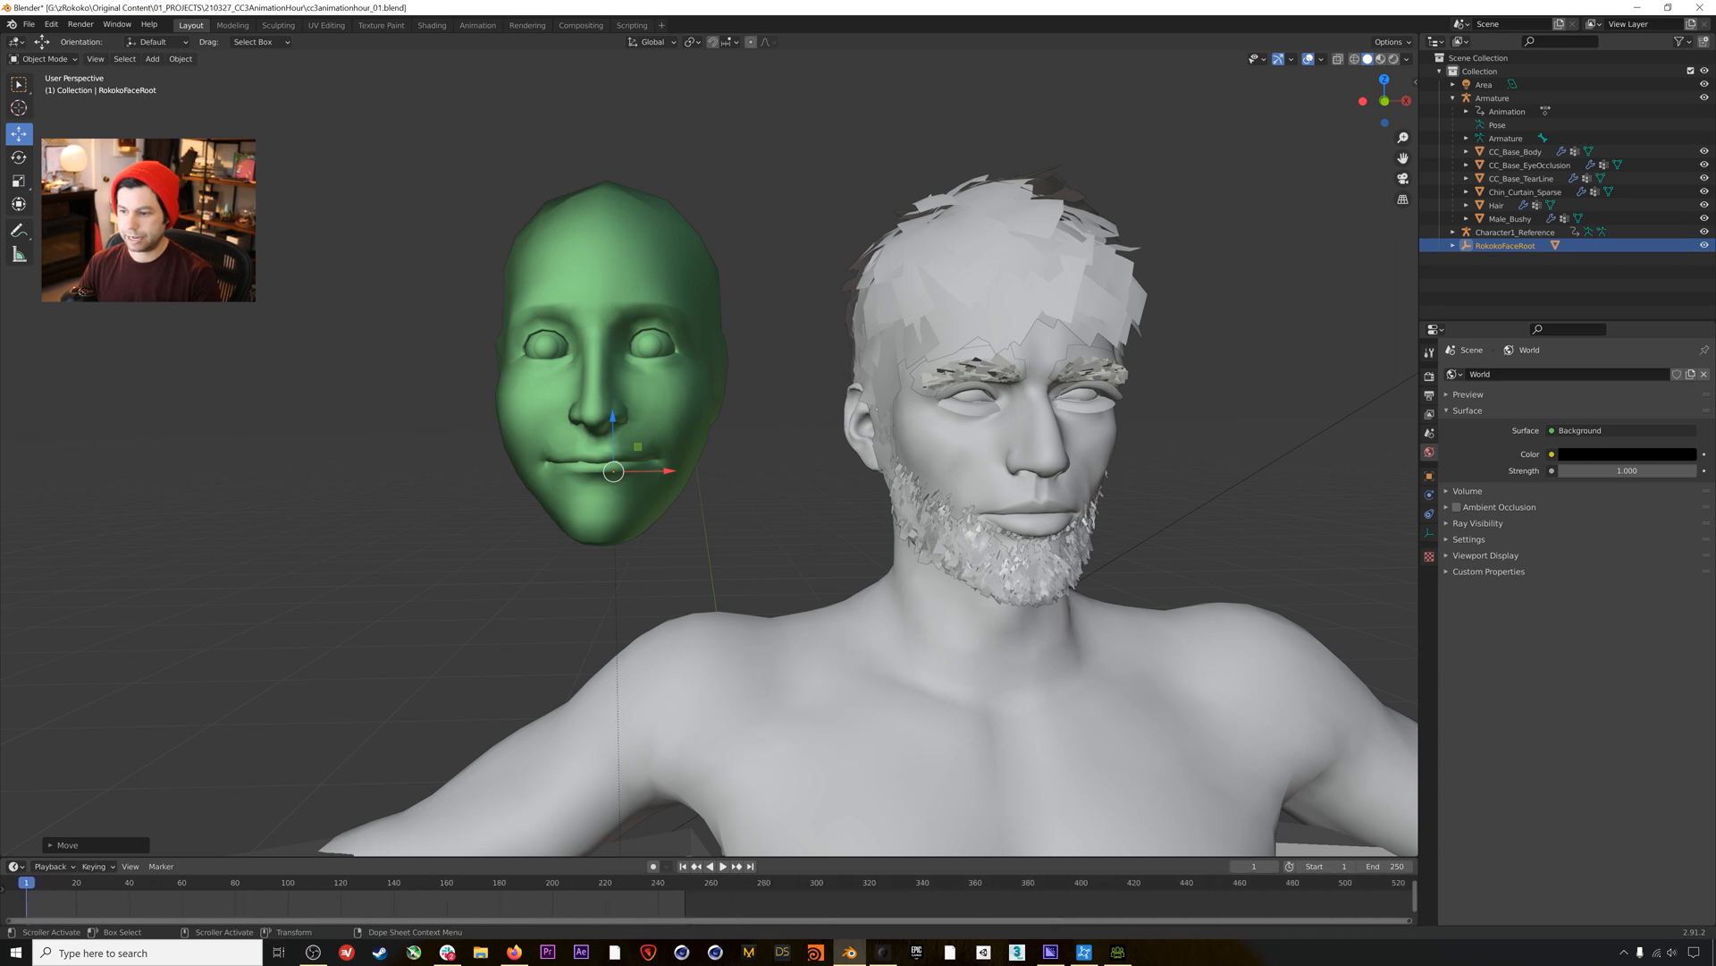
{"action": "scroll", "coordinate": [1407, 917], "scroll_direction": "down", "scroll_amount": 3}
{"action": "scroll", "coordinate": [1407, 917], "scroll_direction": "down", "scroll_amount": 4}
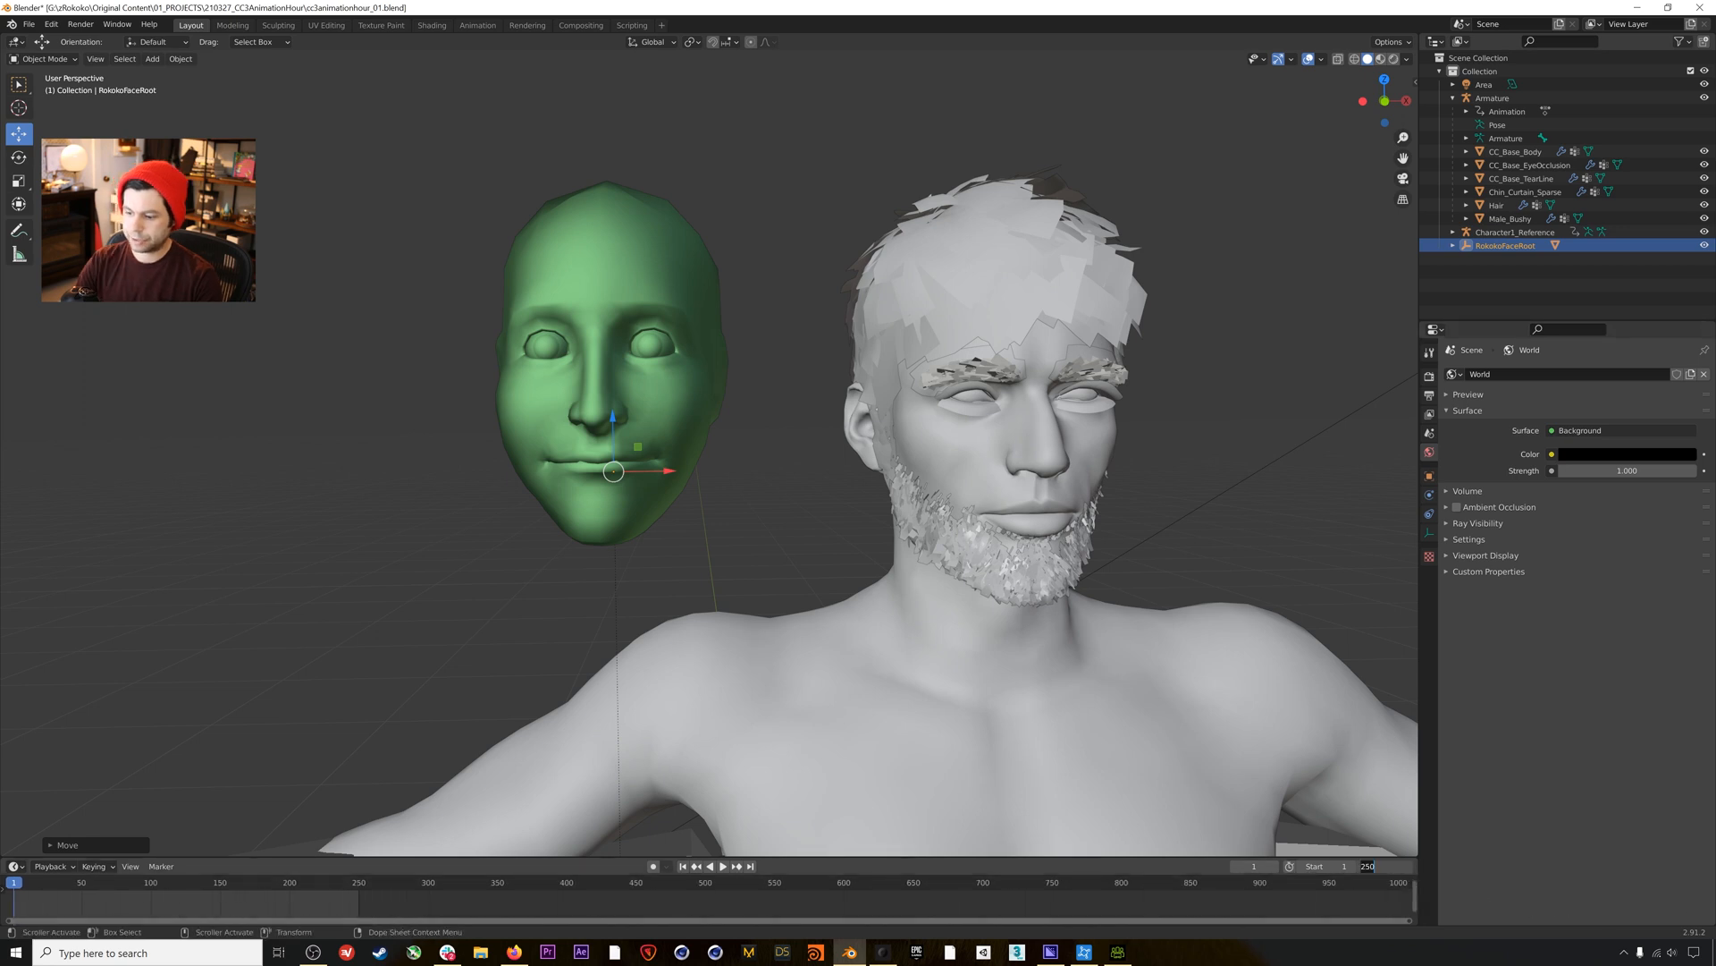
{"action": "type", "text": "1000"}
{"action": "key", "text": "Return"}
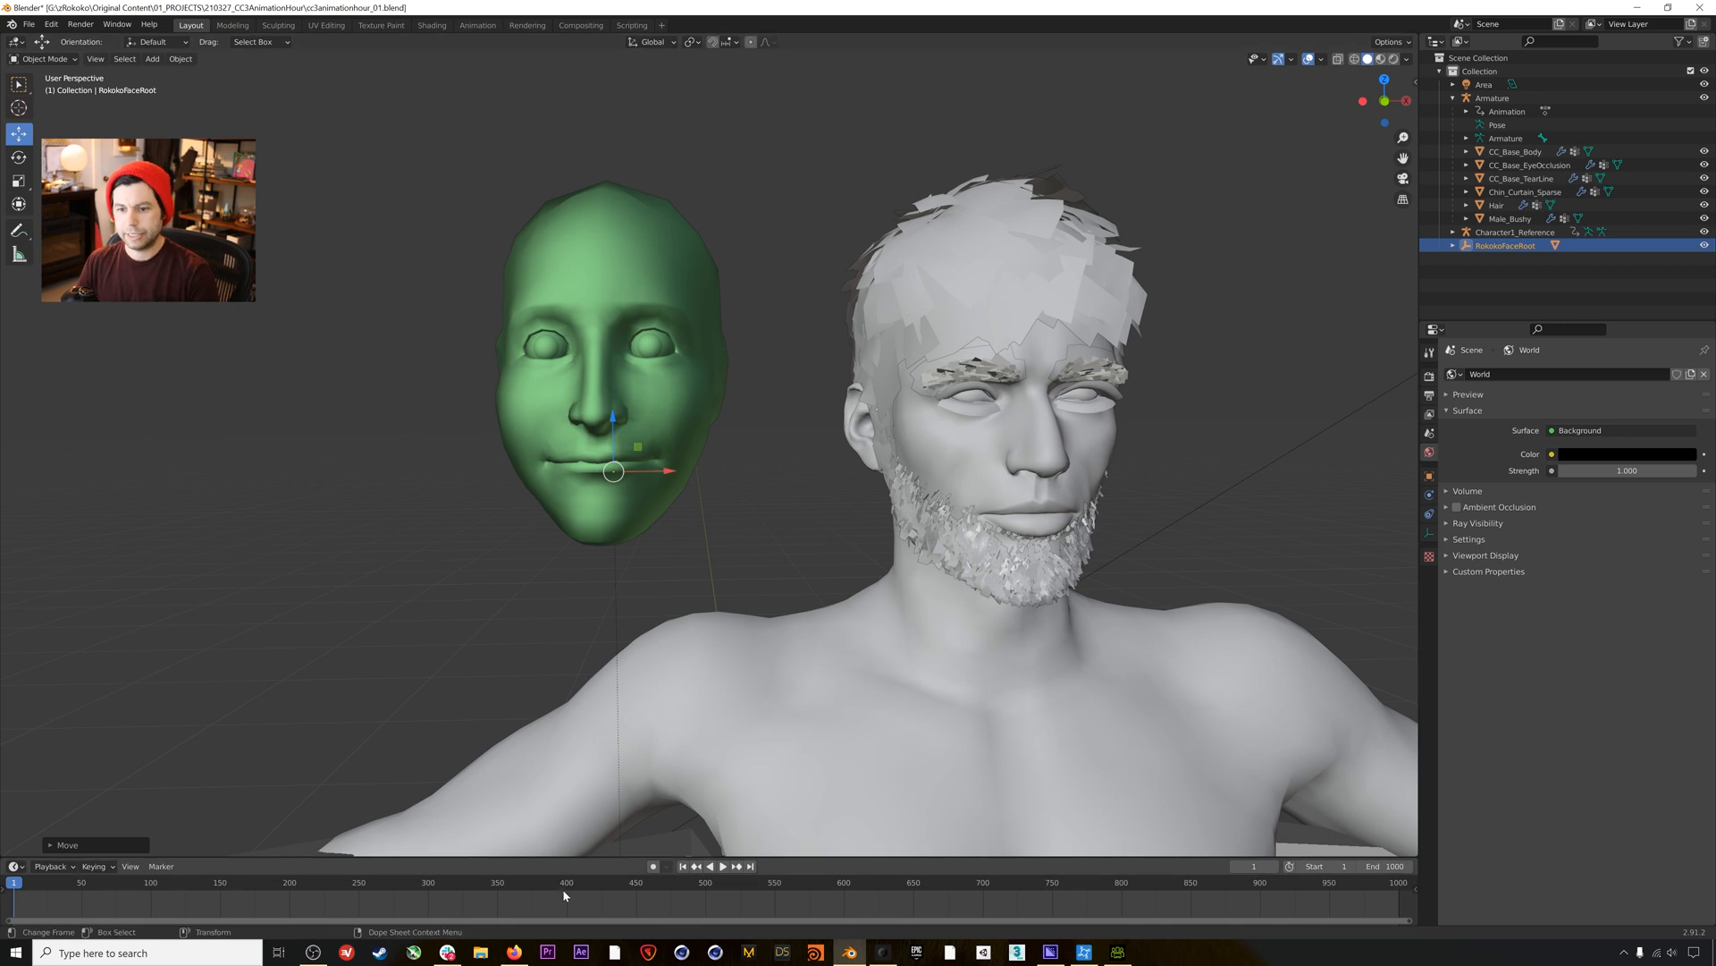
{"action": "left_click", "coordinate": [724, 867]}
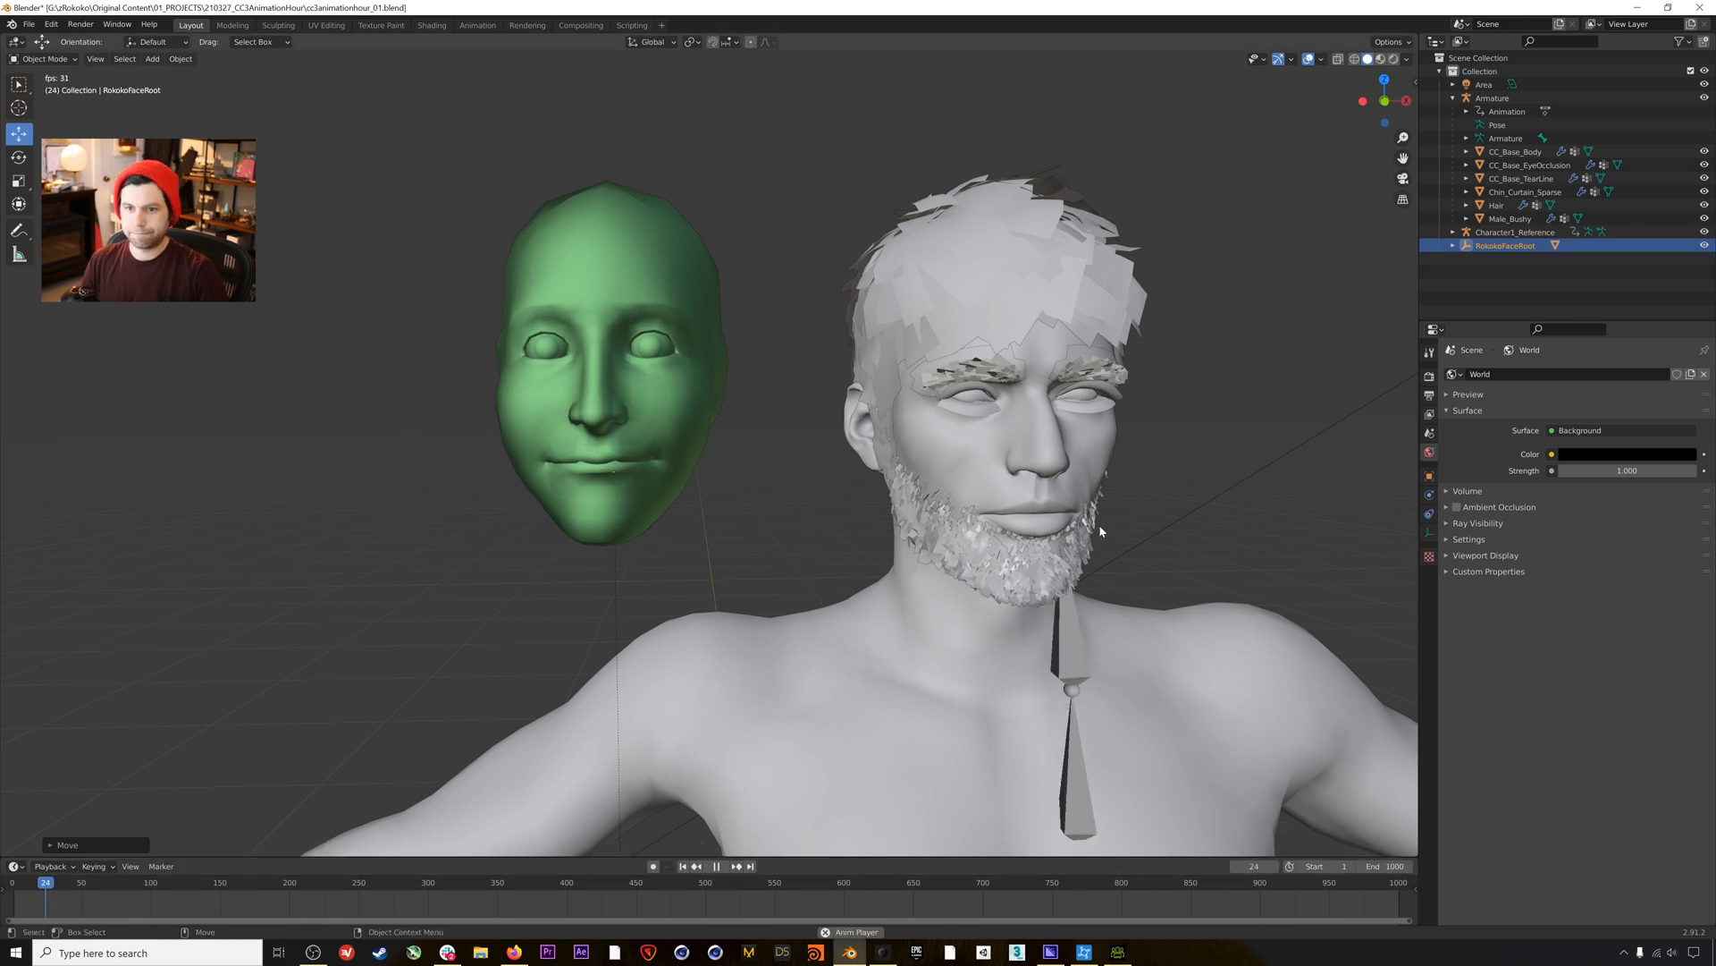
Halt playback at frame 182 and select the face mesh nested under RokokoFaceRoot.
{"action": "left_click", "coordinate": [1303, 338]}
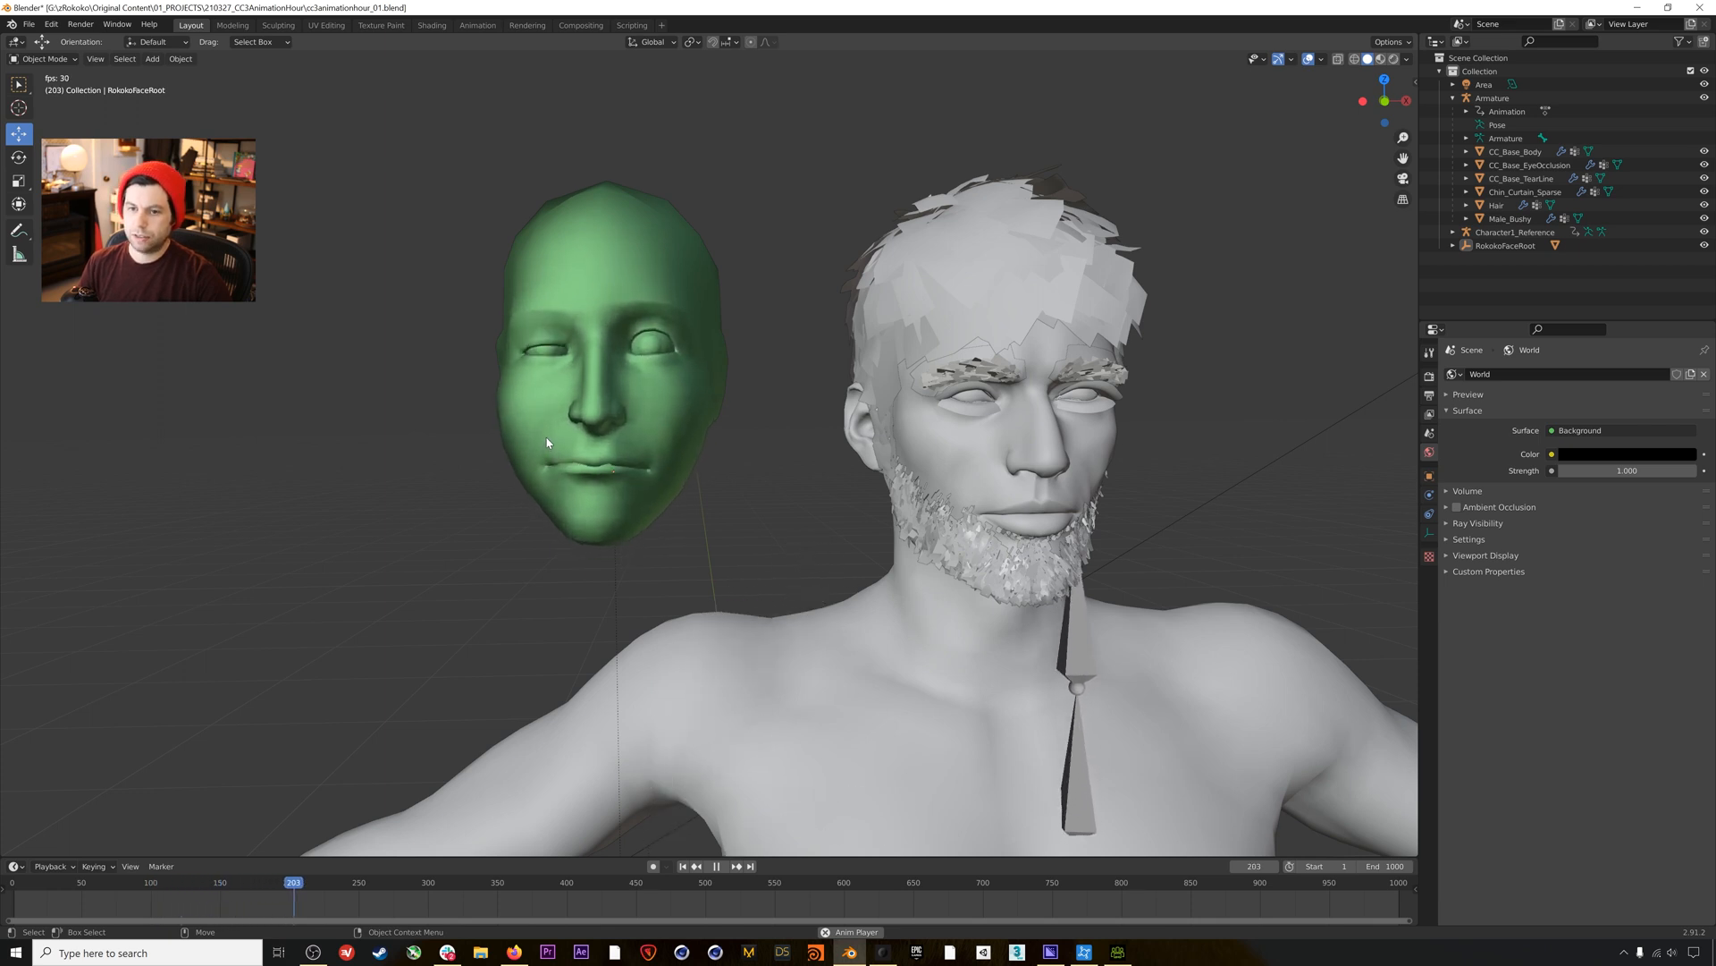
{"action": "left_click_drag", "start_coordinate": [363, 885], "coordinate": [266, 893]}
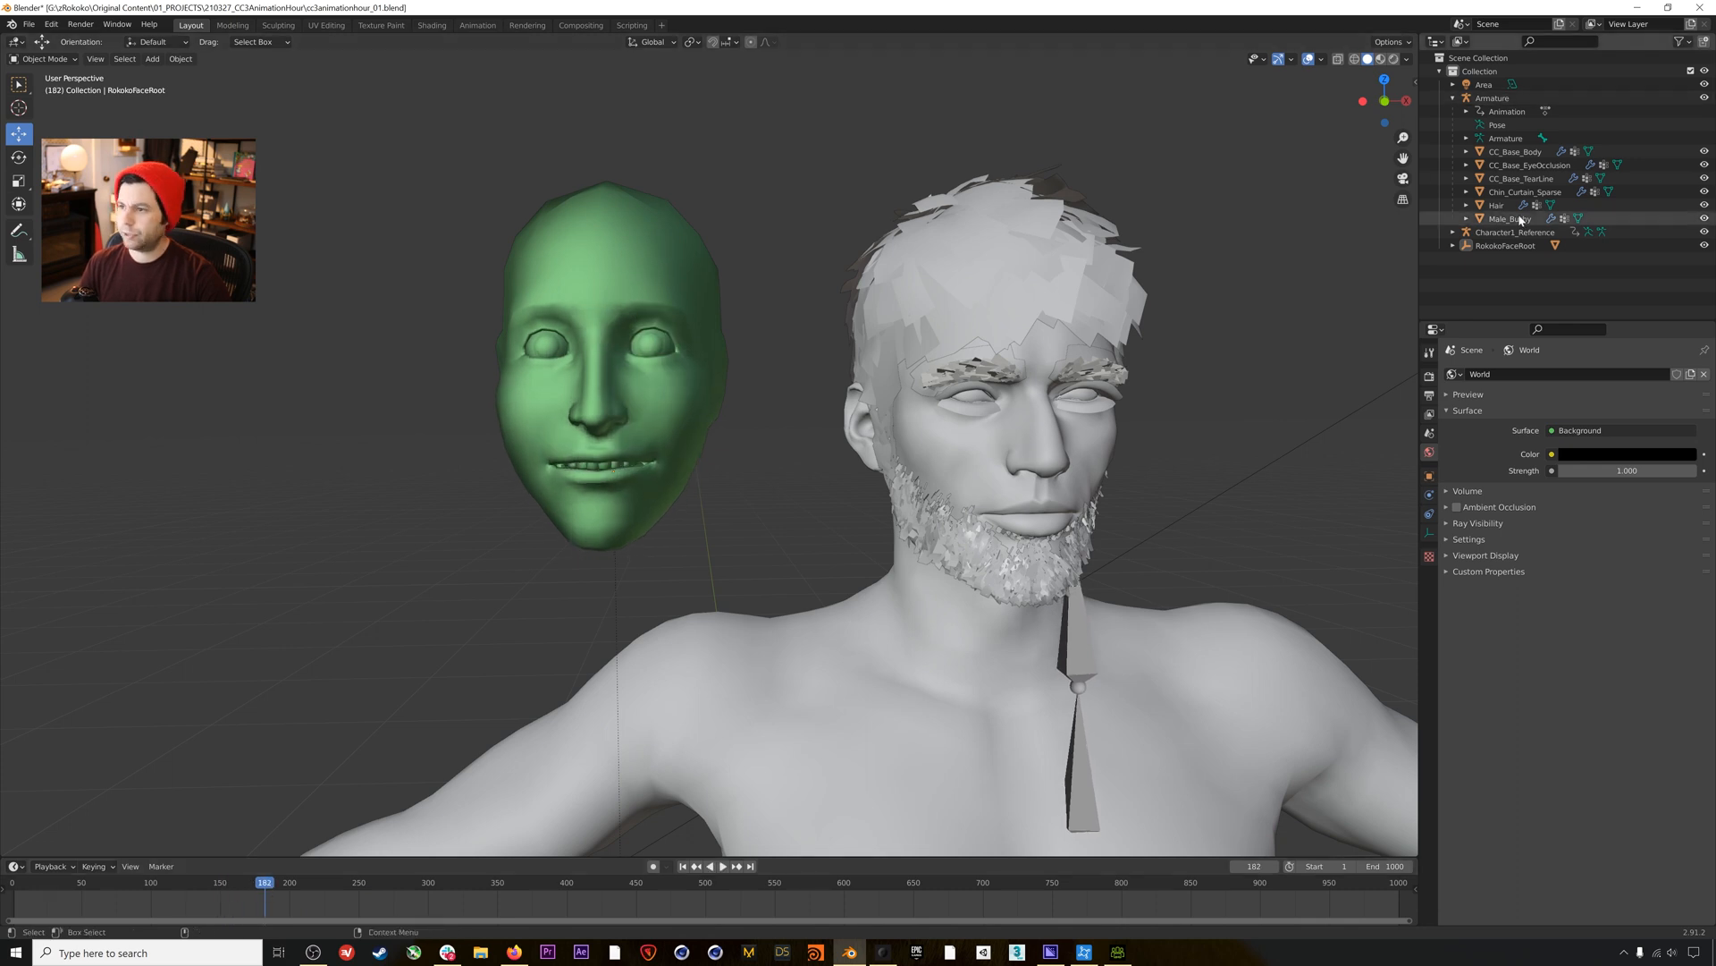
{"action": "left_click", "coordinate": [1467, 246]}
{"action": "left_click", "coordinate": [1453, 245]}
{"action": "left_click", "coordinate": [1496, 258]}
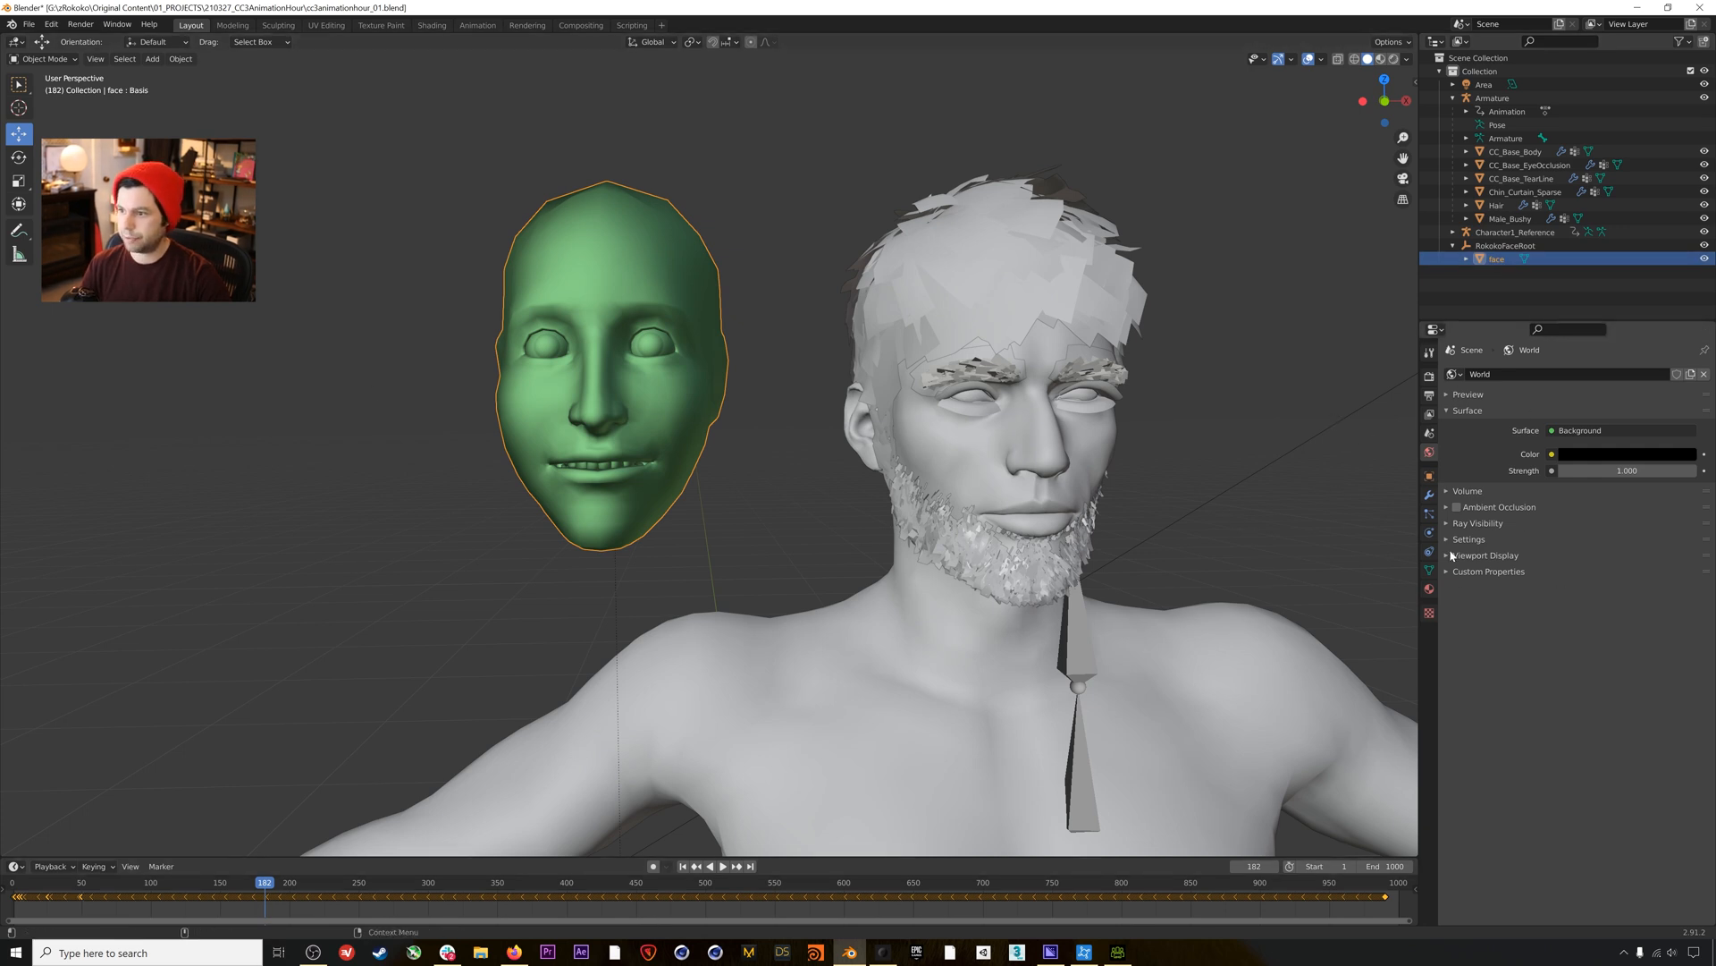
Show the face mesh's shape keys and enlarge the list so many more keys are visible at once.
{"action": "left_click", "coordinate": [1430, 572]}
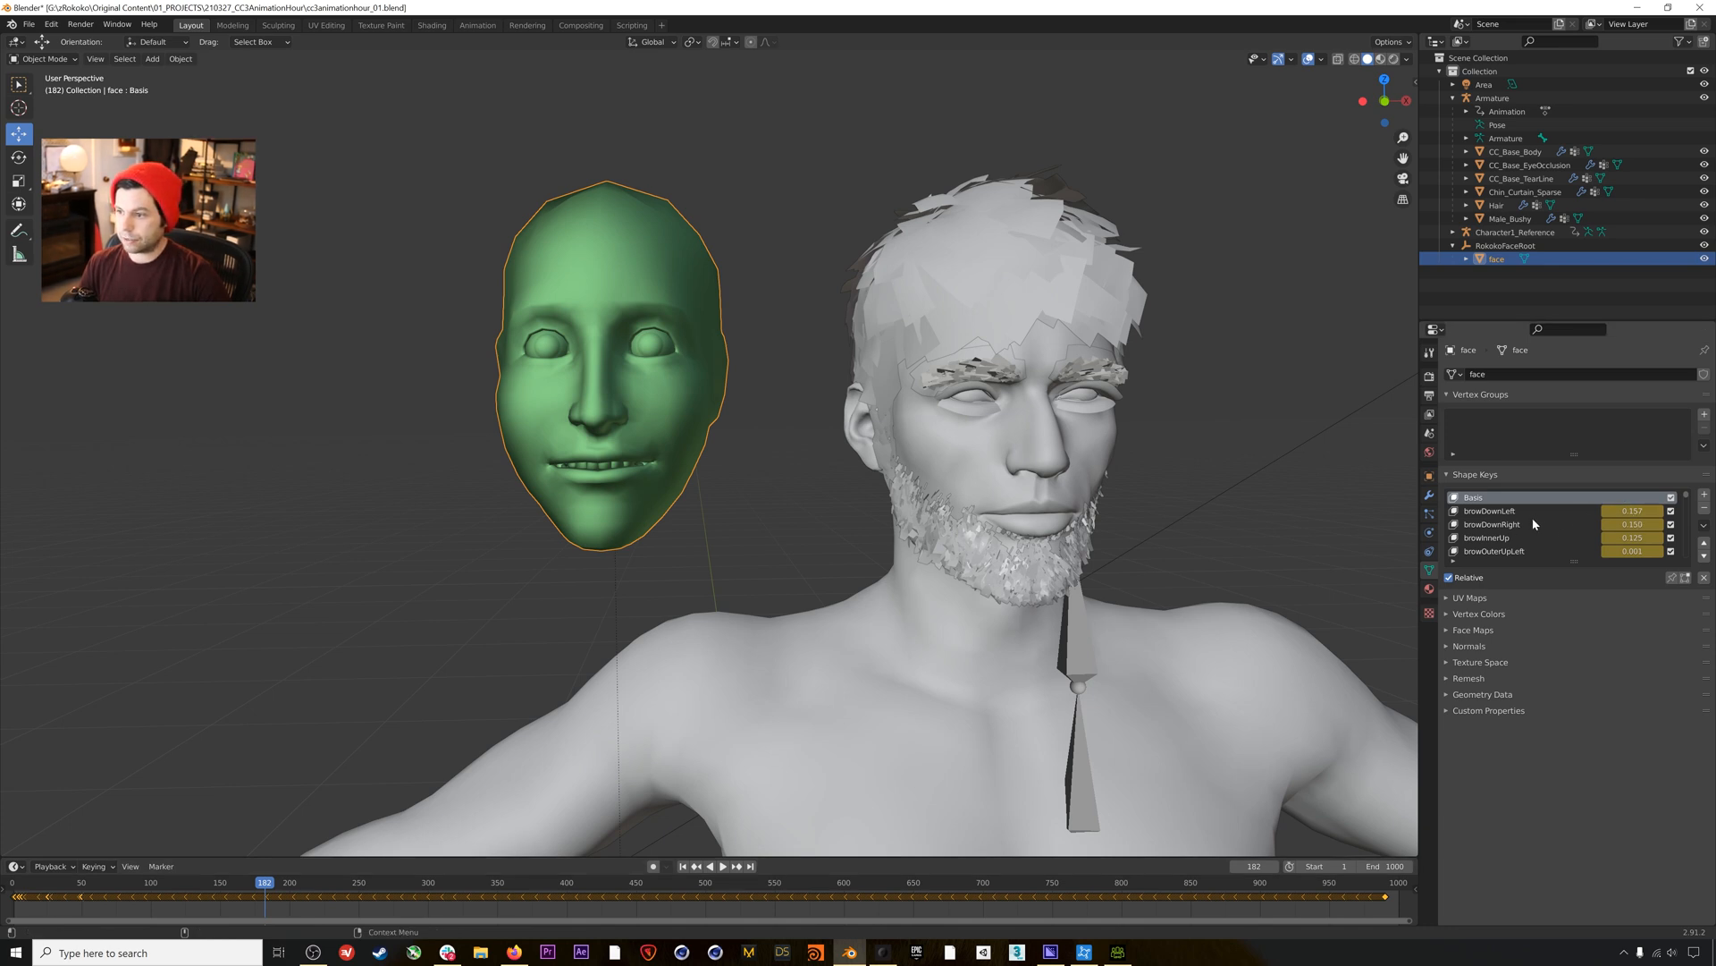
{"action": "scroll", "coordinate": [1534, 524], "scroll_direction": "down", "scroll_amount": 2}
{"action": "left_click_drag", "start_coordinate": [1568, 561], "coordinate": [1574, 790]}
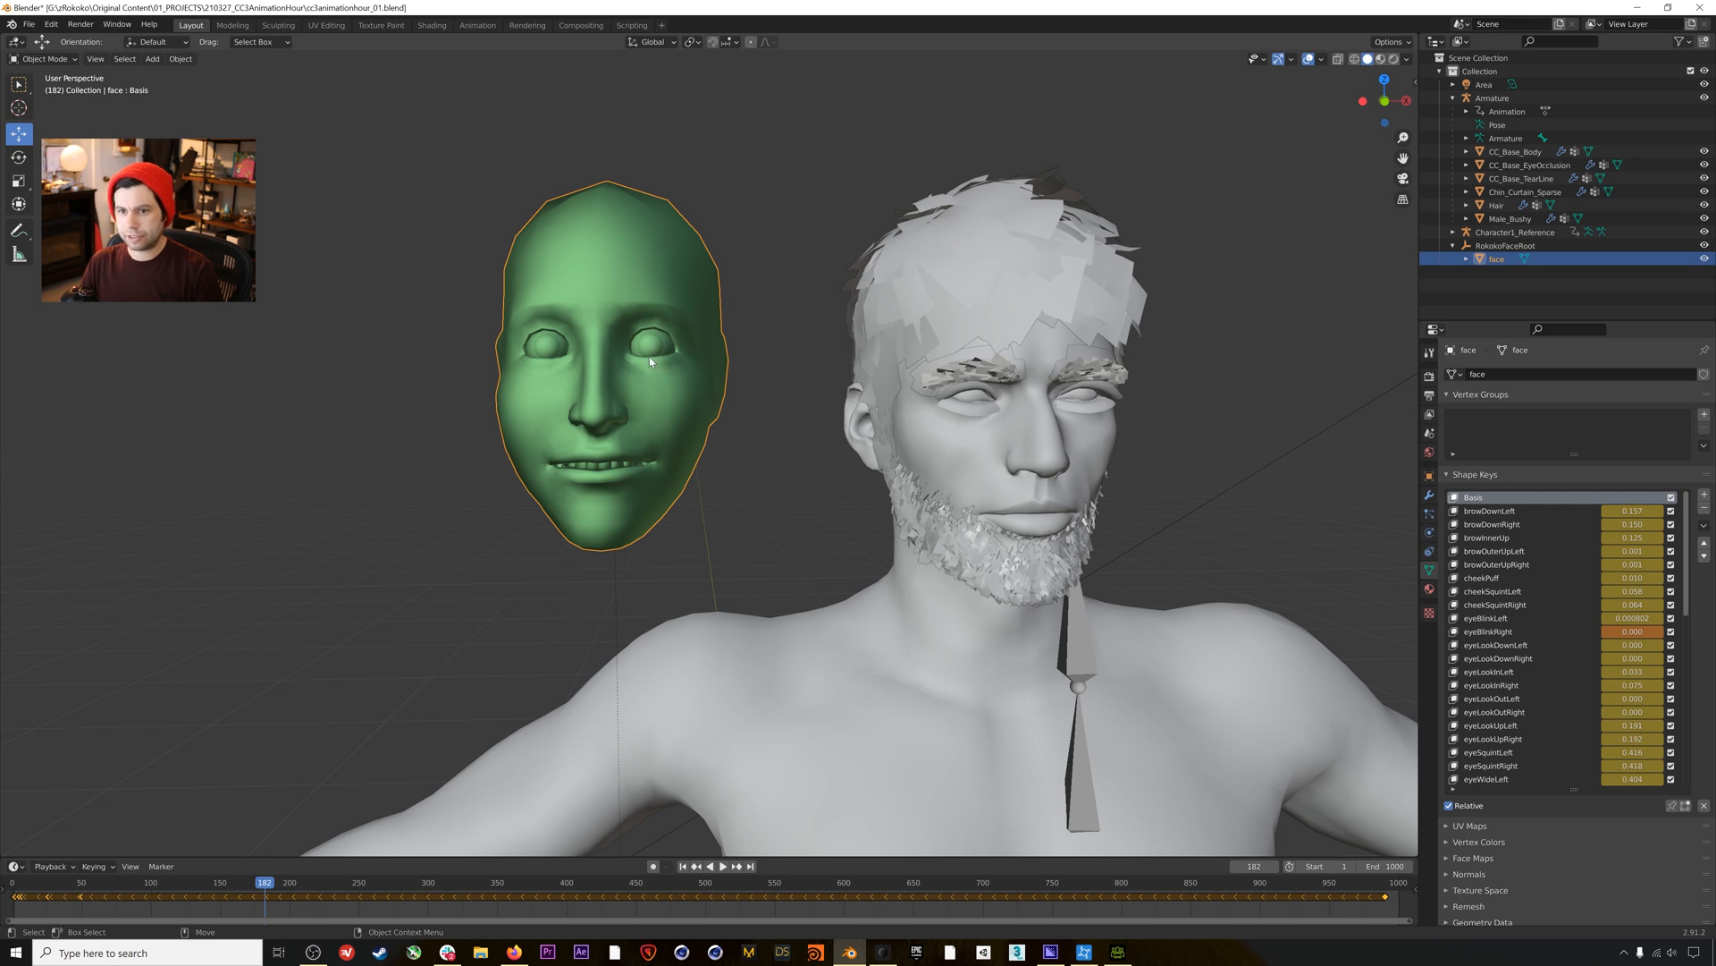
Play and scrub the face animation while watching the shape key values, including eyeBlinkLeft, and stop at frame 179.
{"action": "mouse_move", "coordinate": [1631, 617]}
{"action": "left_mouse_down"}
{"action": "mouse_move", "coordinate": [1679, 617]}
{"action": "mouse_move", "coordinate": [1627, 618]}
{"action": "left_mouse_up"}
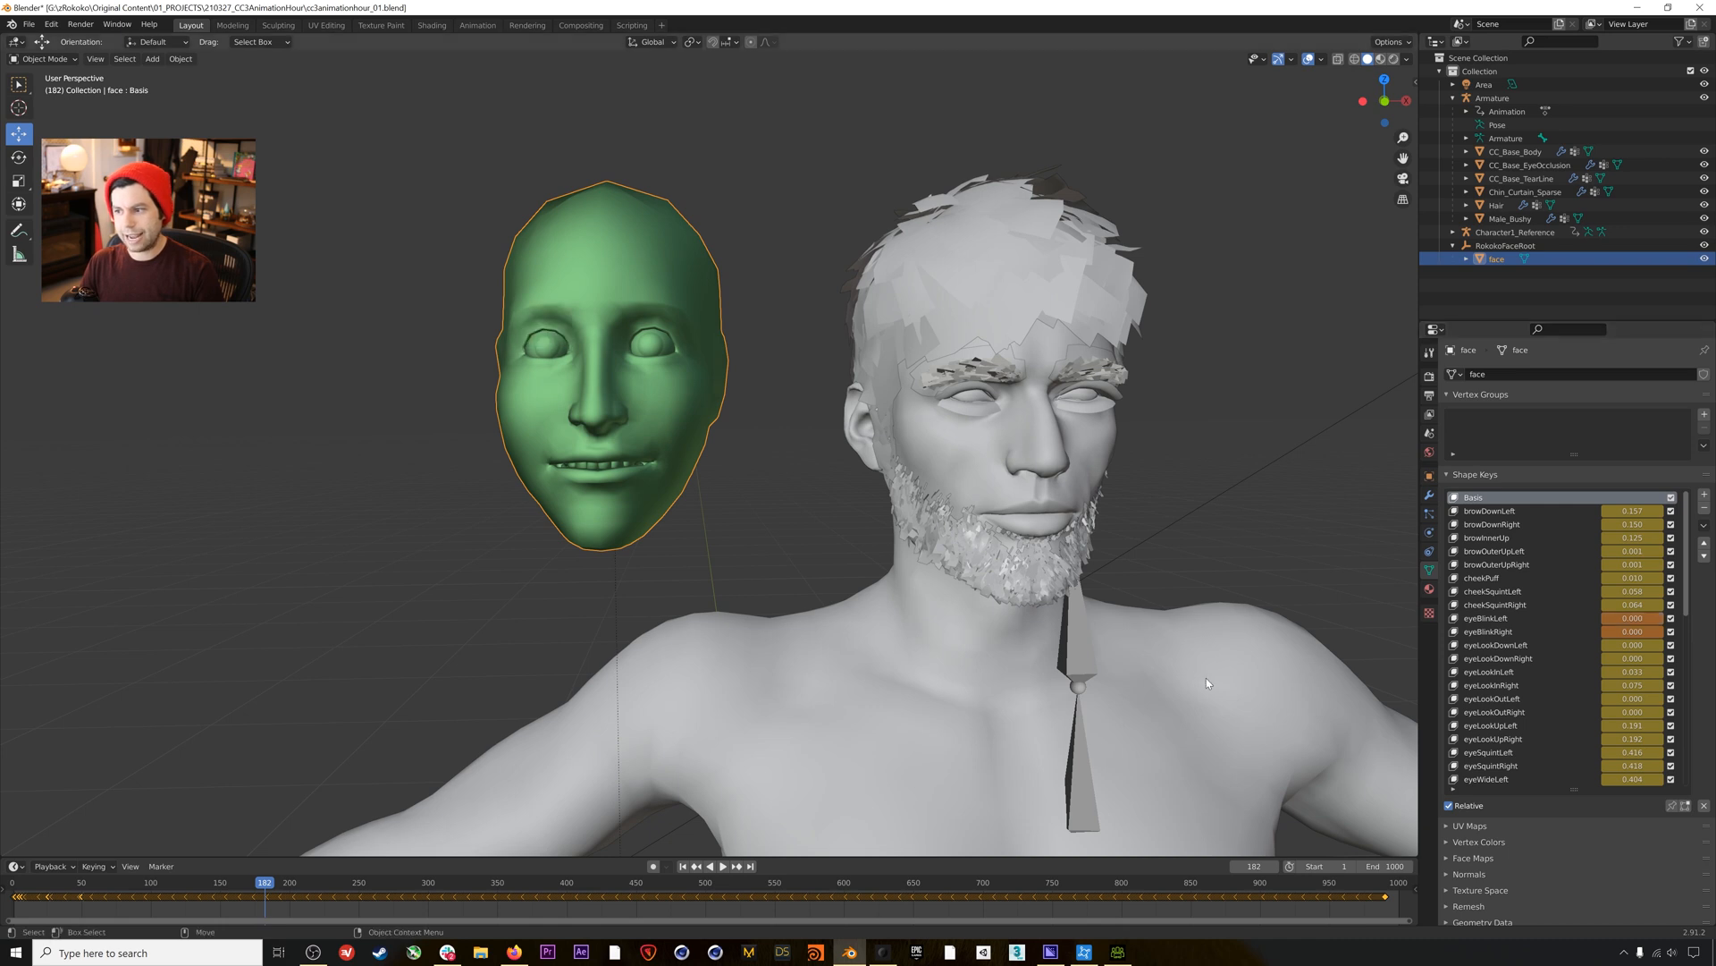
{"action": "left_click", "coordinate": [724, 869]}
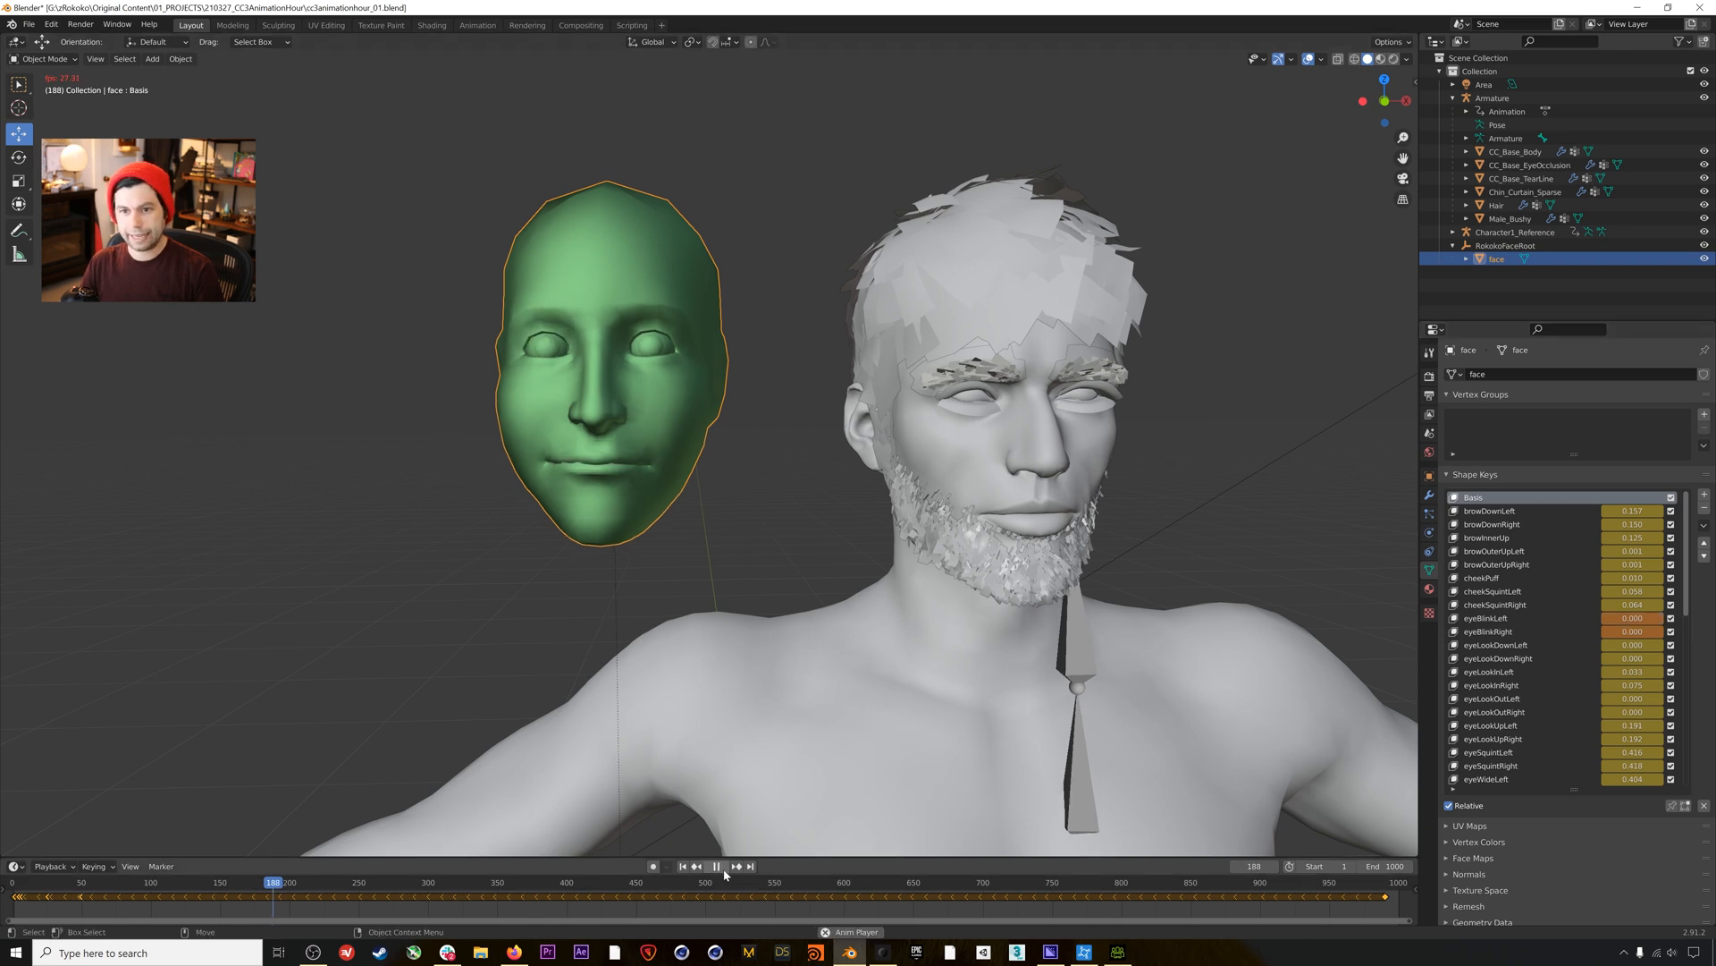
{"action": "left_click", "coordinate": [722, 869]}
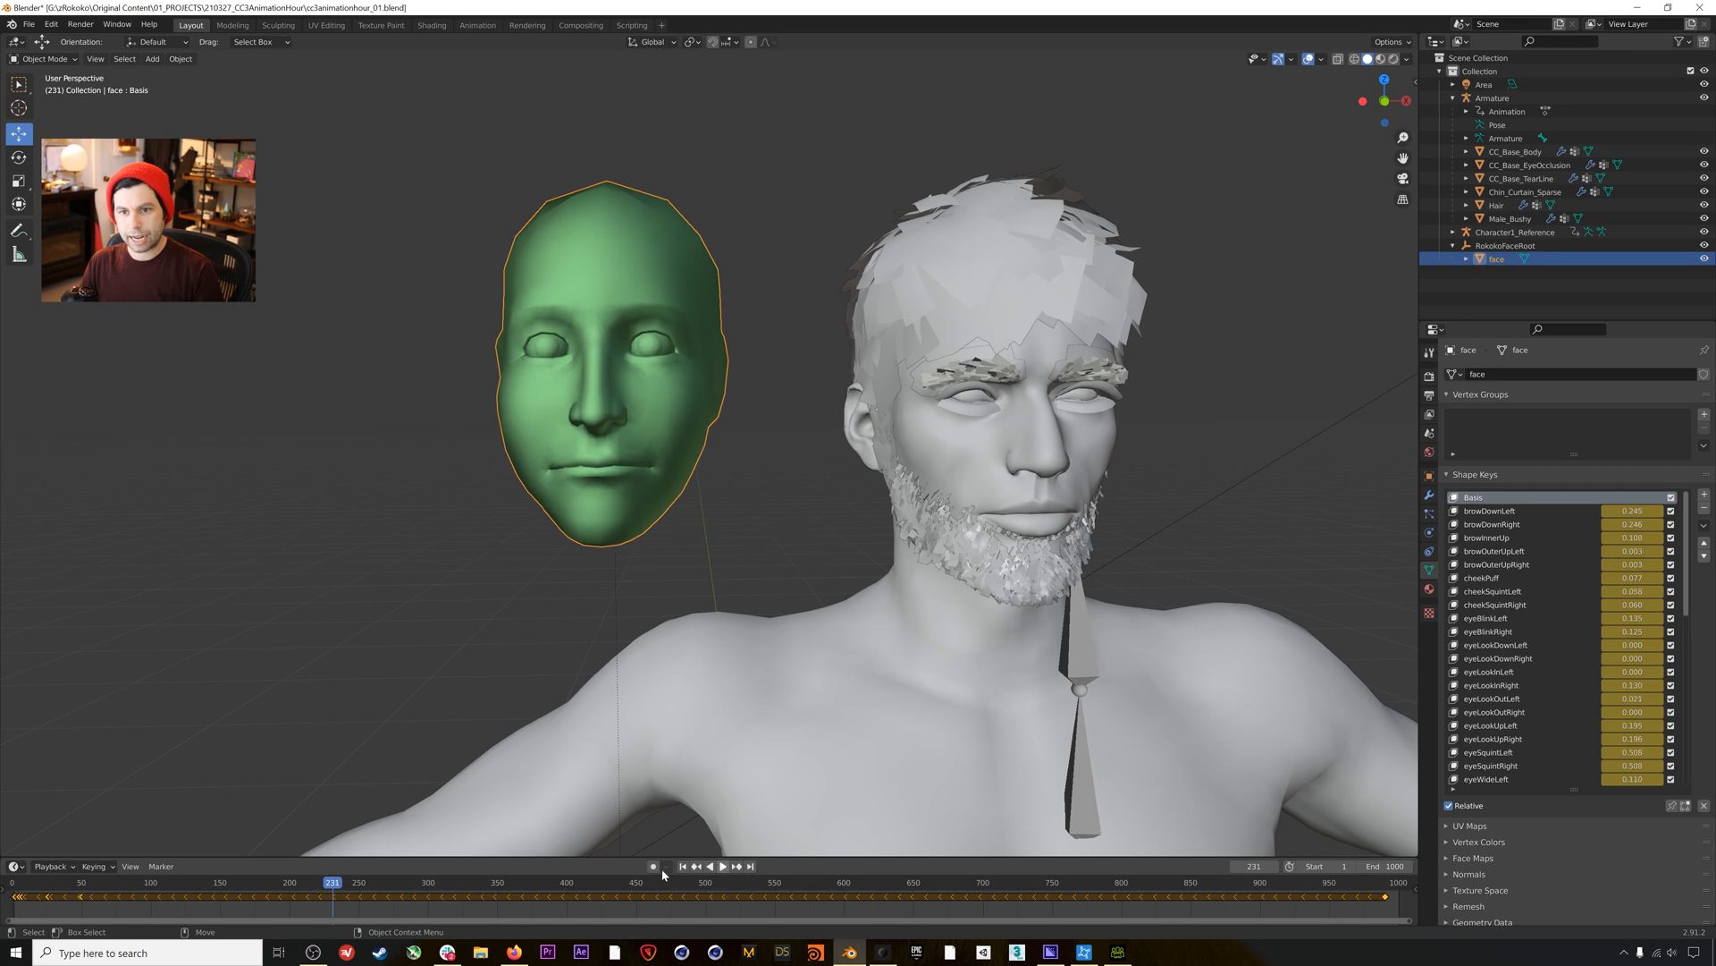
{"action": "mouse_move", "coordinate": [335, 881]}
{"action": "left_mouse_down"}
{"action": "mouse_move", "coordinate": [262, 862]}
{"action": "mouse_move", "coordinate": [308, 880]}
{"action": "left_mouse_up"}
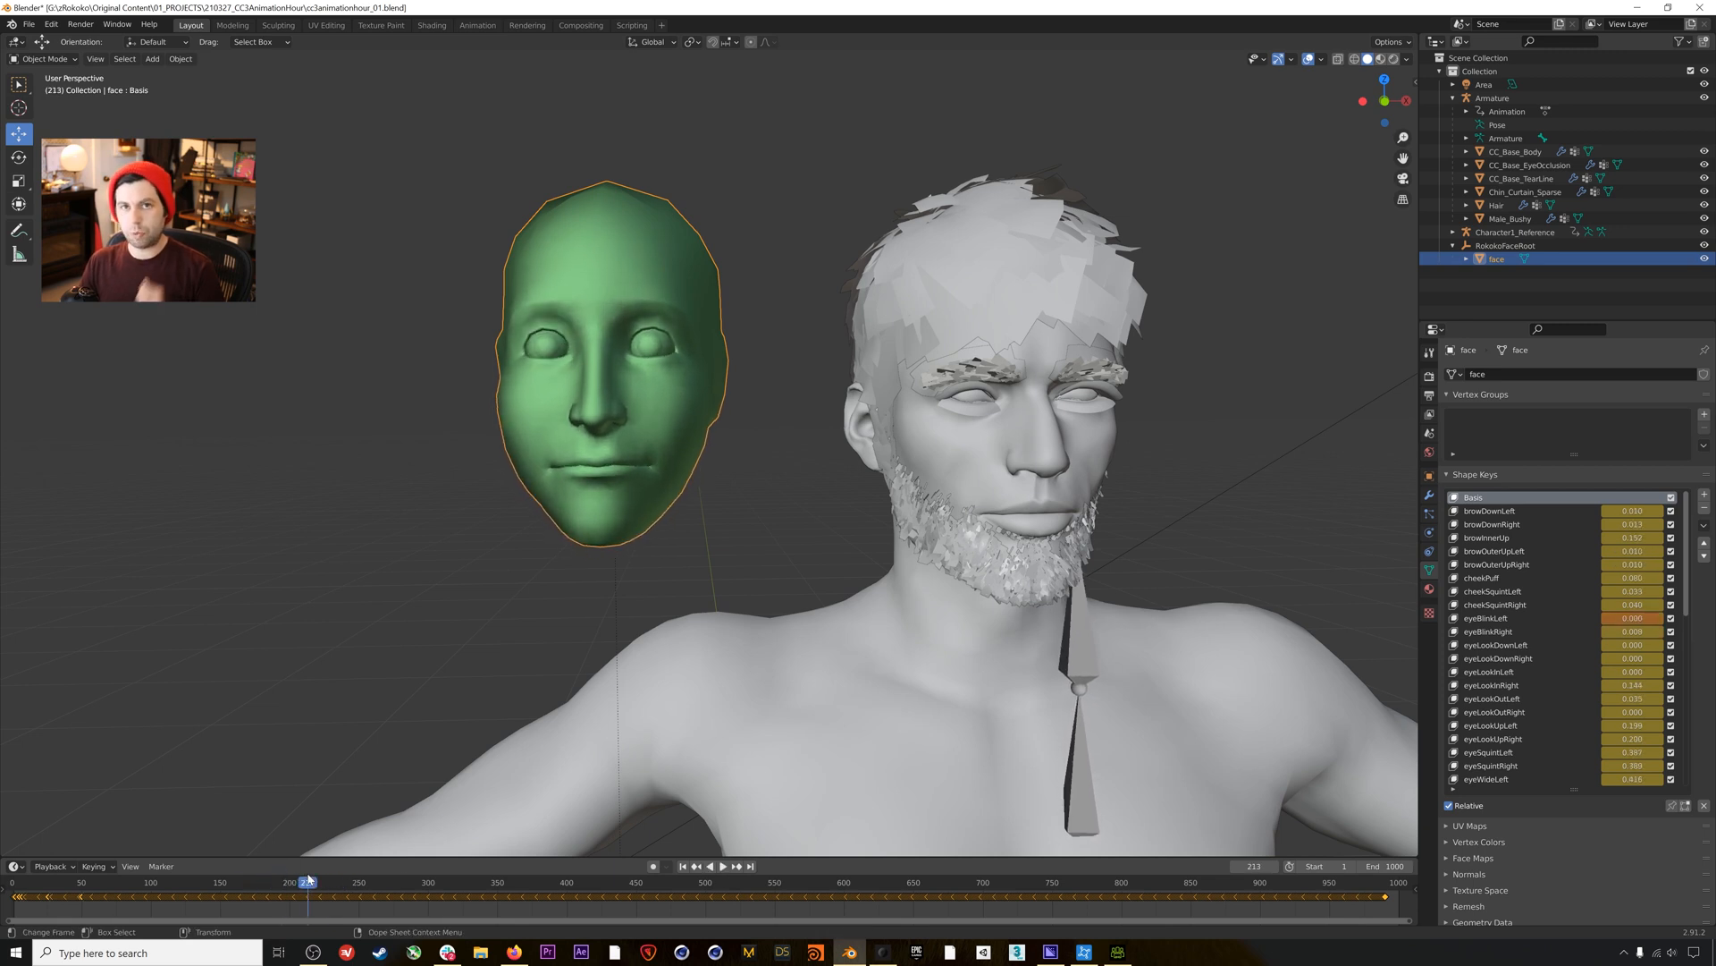
{"action": "key", "text": "space"}
{"action": "key", "text": "space"}
{"action": "left_click_drag", "start_coordinate": [328, 885], "coordinate": [260, 882]}
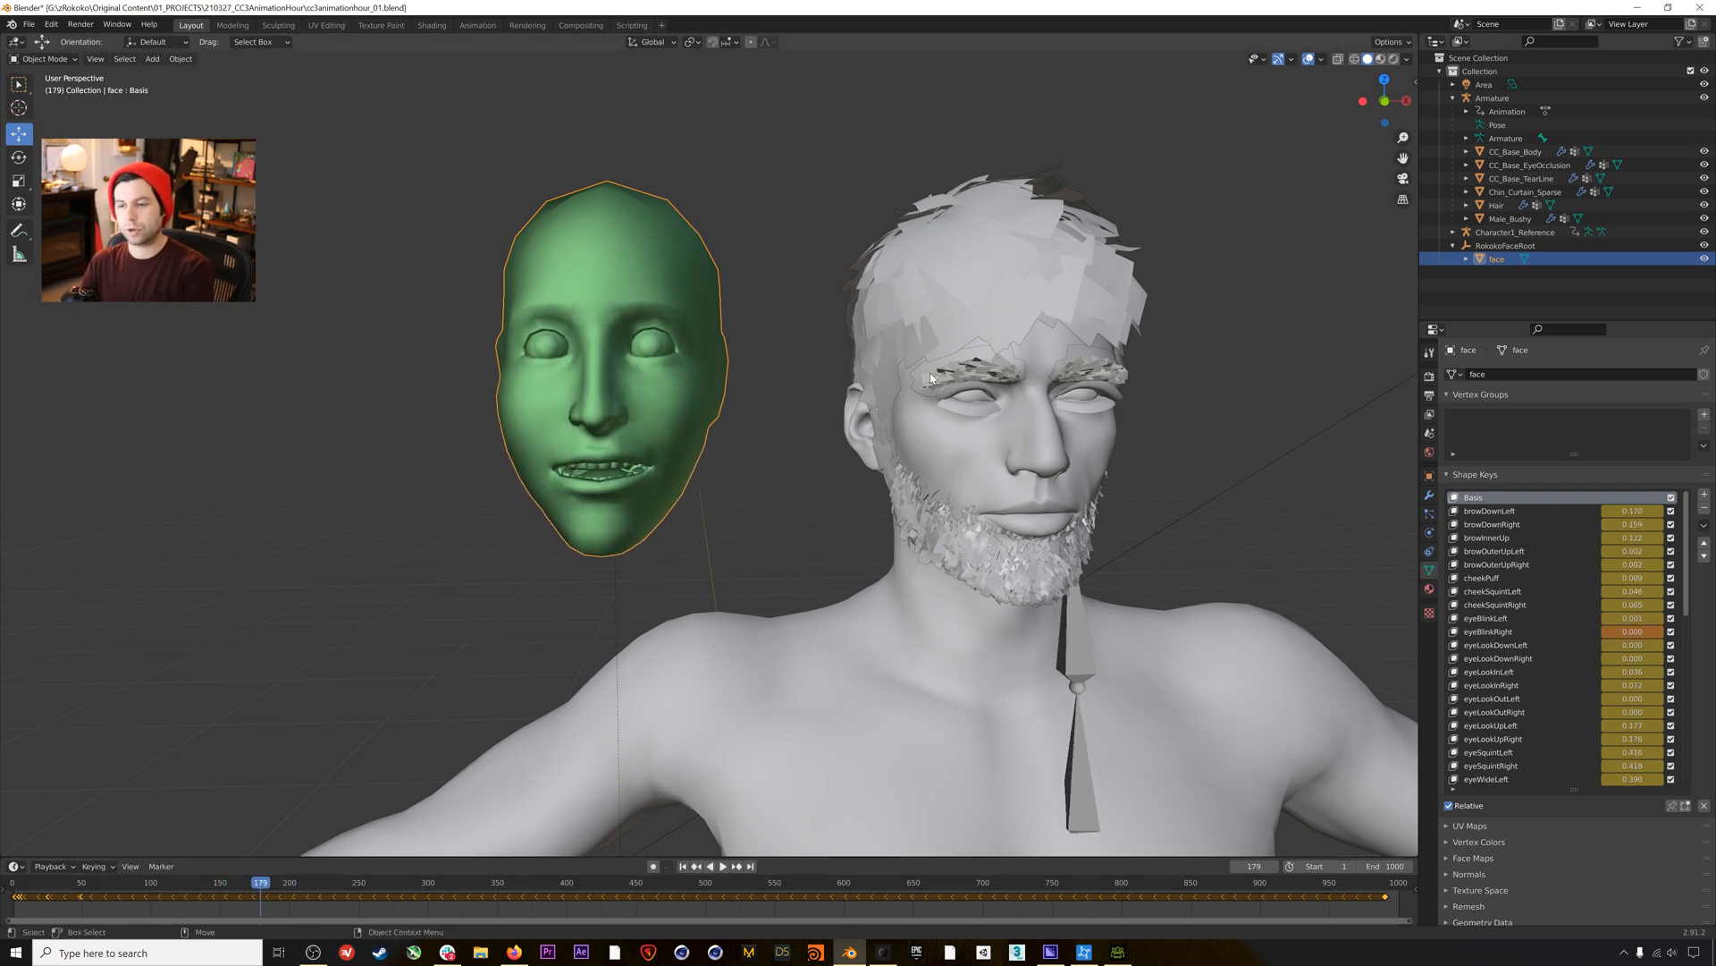
Select CC_Base_Body to view its shape keys, scrub the timeline to frame 216 and deselect the body.
{"action": "left_click", "coordinate": [991, 449]}
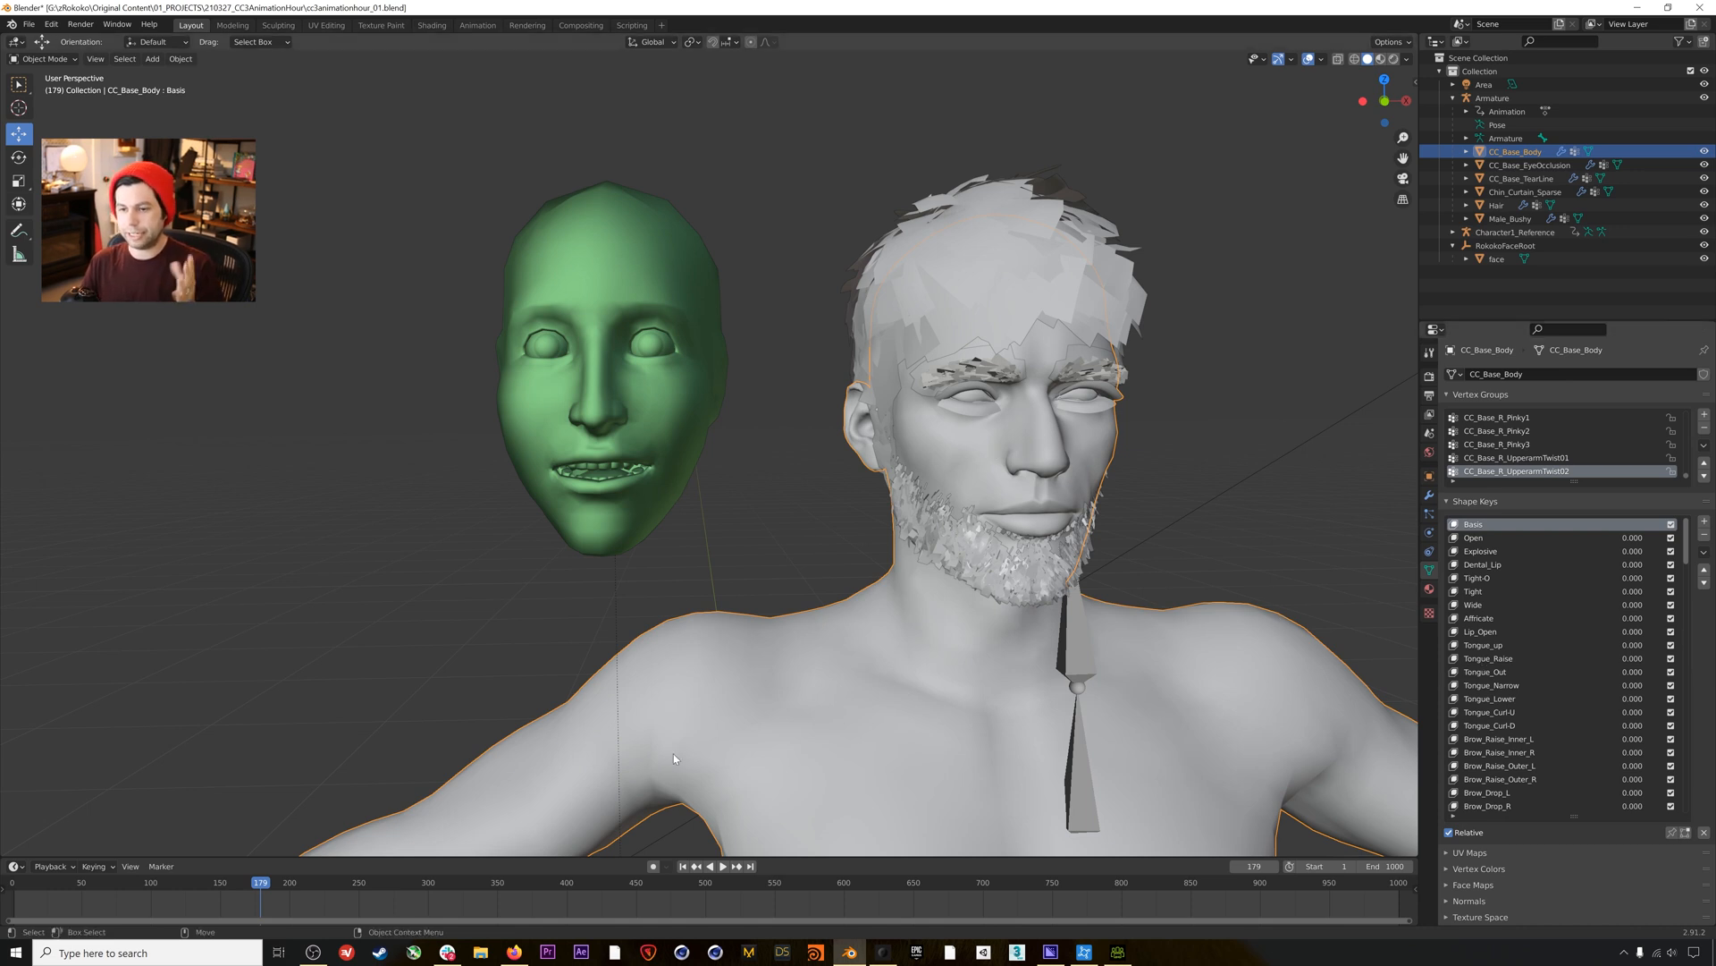
{"action": "left_click_drag", "start_coordinate": [409, 884], "coordinate": [311, 885]}
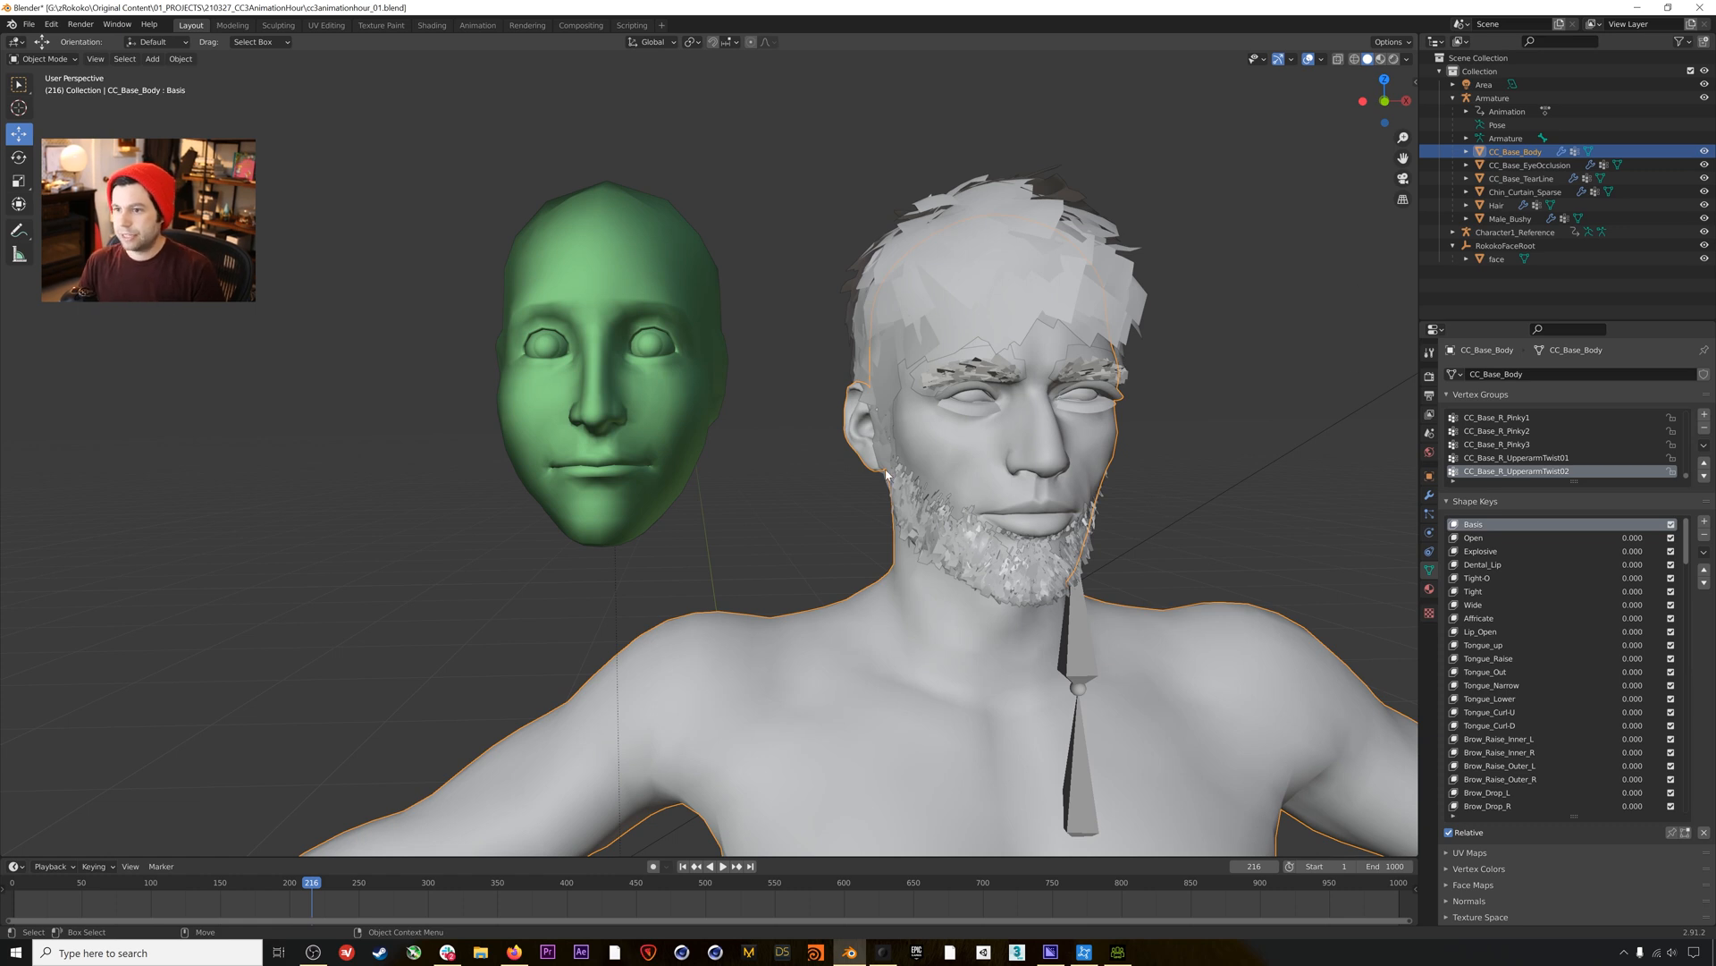
{"action": "left_click", "coordinate": [1238, 380]}
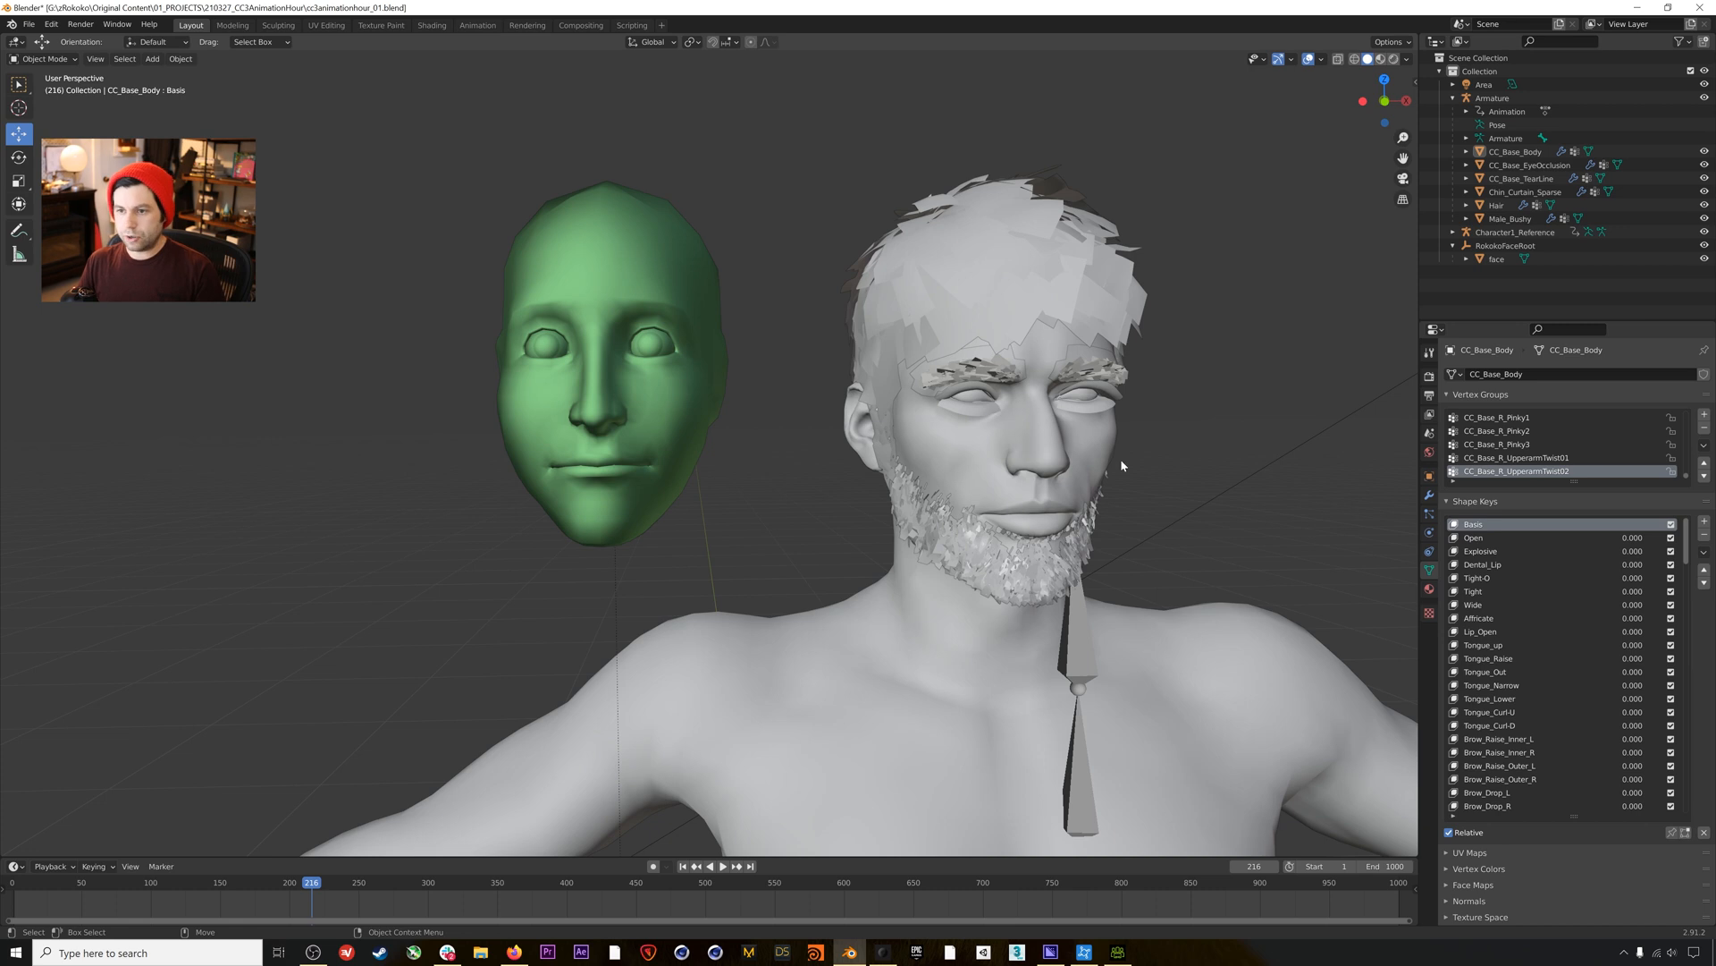
Reselect CC_Base_Body and try out the value of its Mouth_Frown shape key, leaving it at 0.
{"action": "middle_click_drag", "start_coordinate": [1071, 437], "coordinate": [745, 397]}
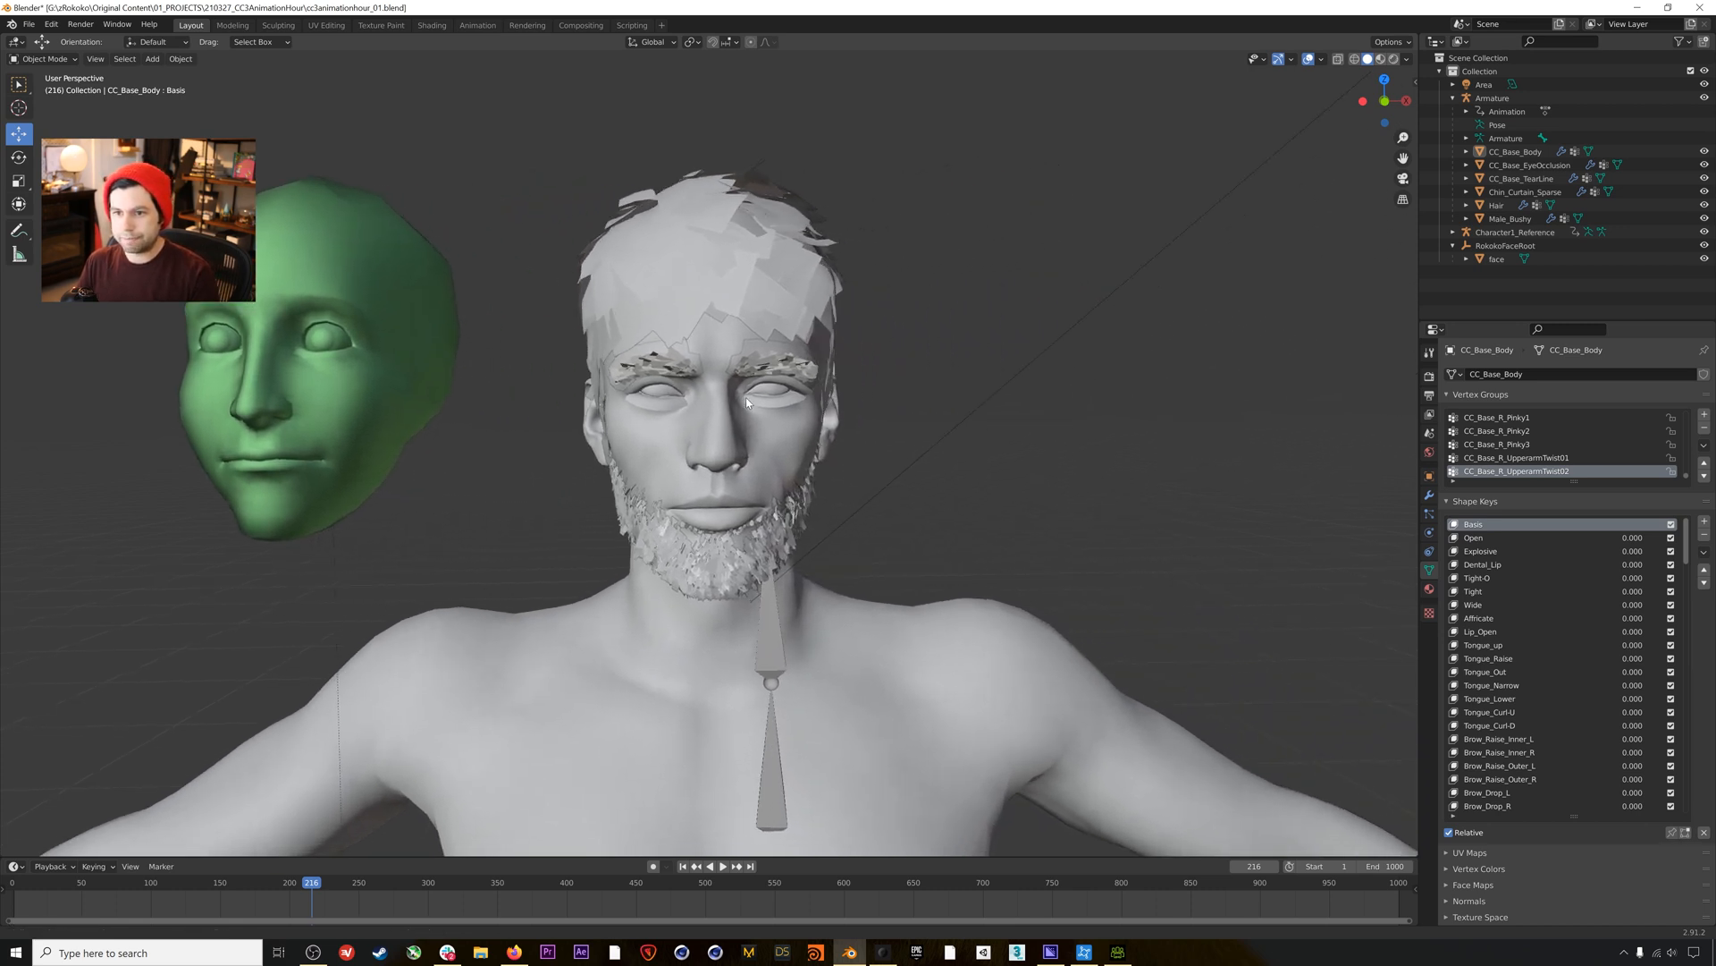
{"action": "scroll", "coordinate": [738, 415], "scroll_direction": "up", "scroll_amount": 3}
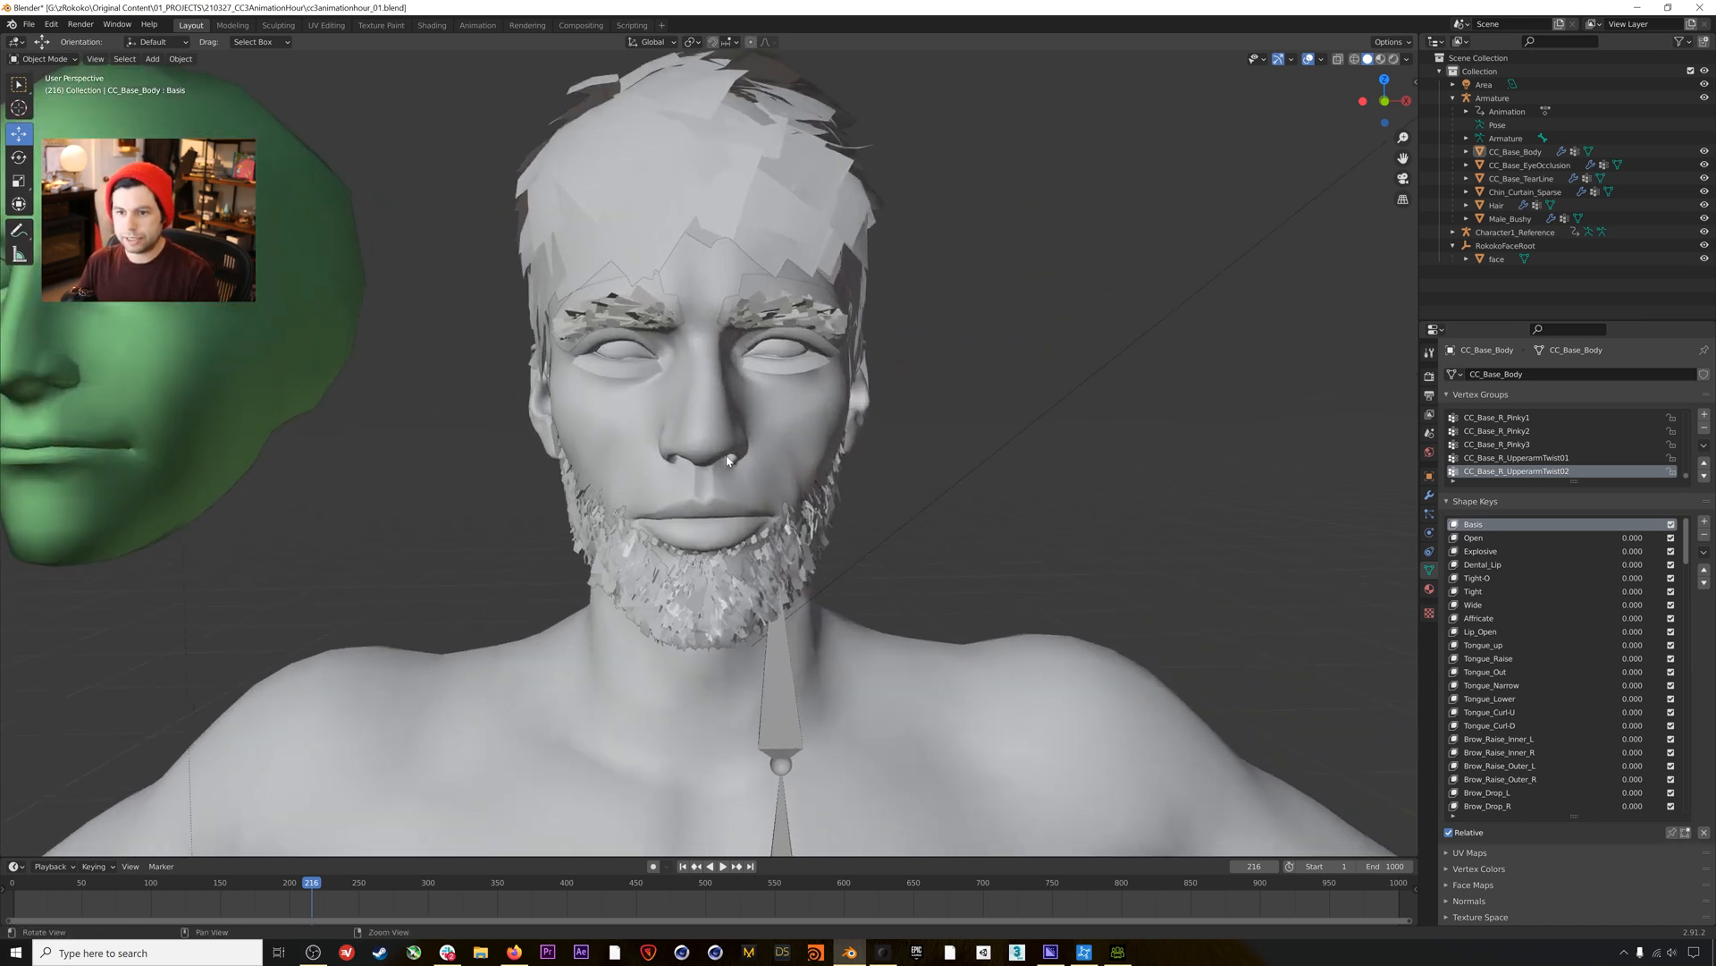
{"action": "left_click", "coordinate": [780, 493]}
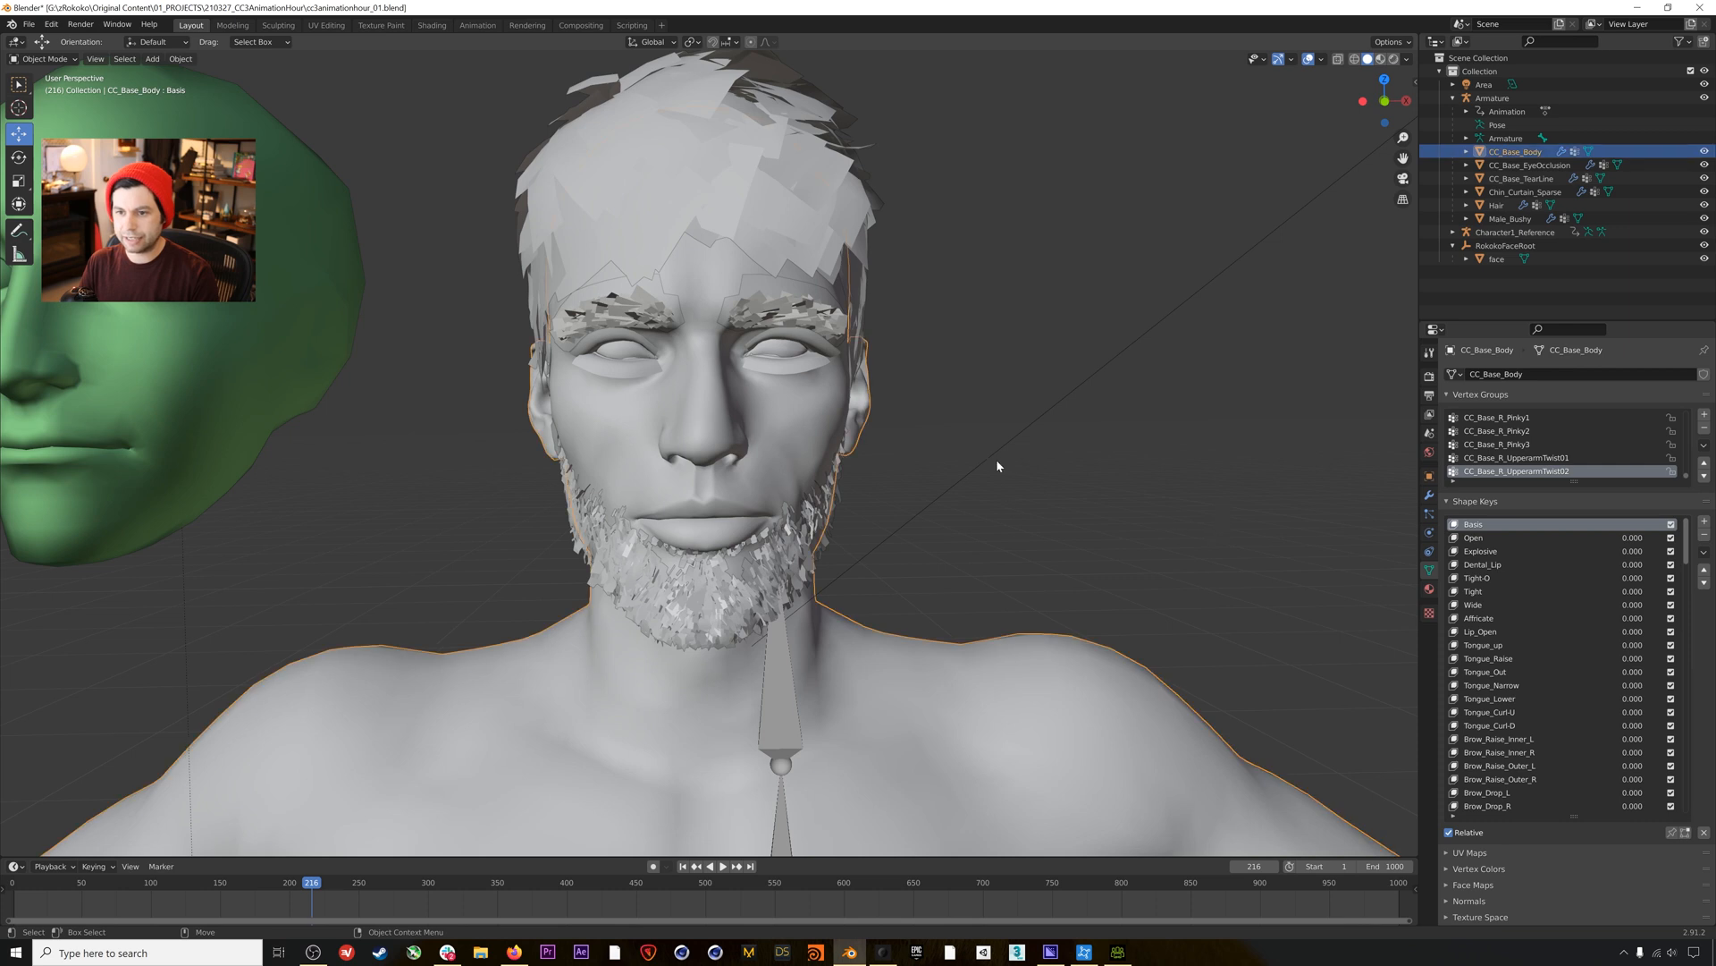
{"action": "scroll", "coordinate": [1588, 672], "scroll_direction": "down", "scroll_amount": 8}
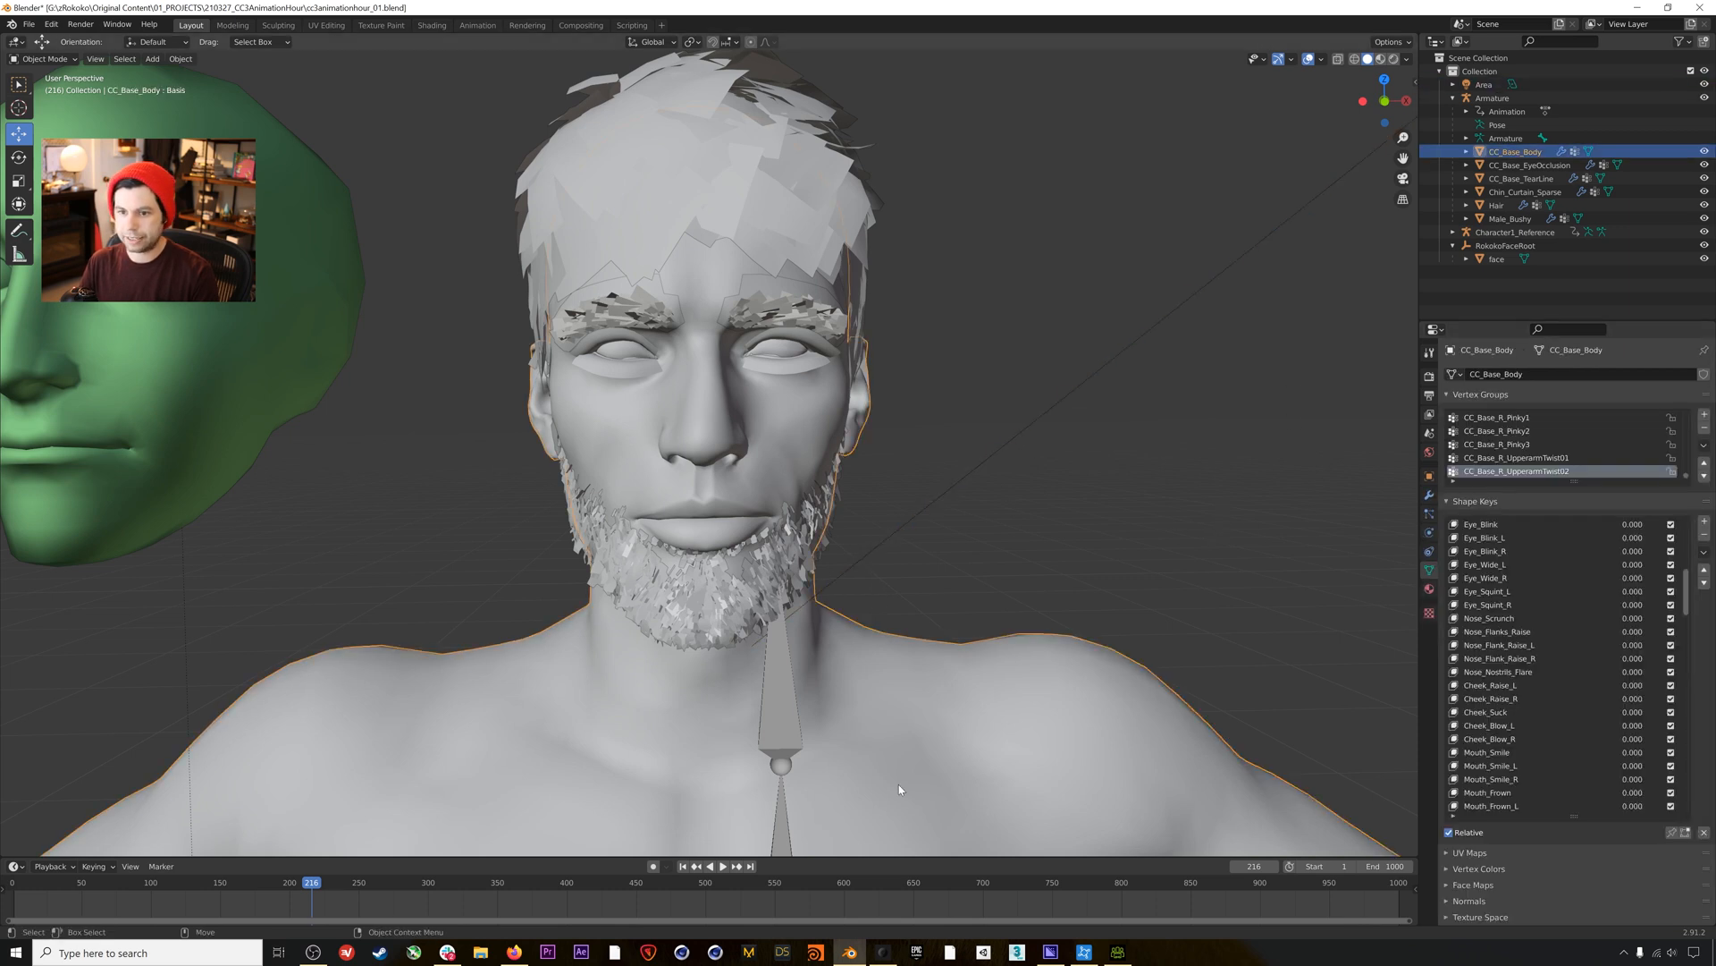
{"action": "scroll", "coordinate": [1502, 617], "scroll_direction": "down", "scroll_amount": 3}
{"action": "scroll", "coordinate": [1515, 697], "scroll_direction": "down", "scroll_amount": 2}
{"action": "left_click", "coordinate": [1511, 672]}
{"action": "scroll", "coordinate": [1529, 626], "scroll_direction": "down", "scroll_amount": 2}
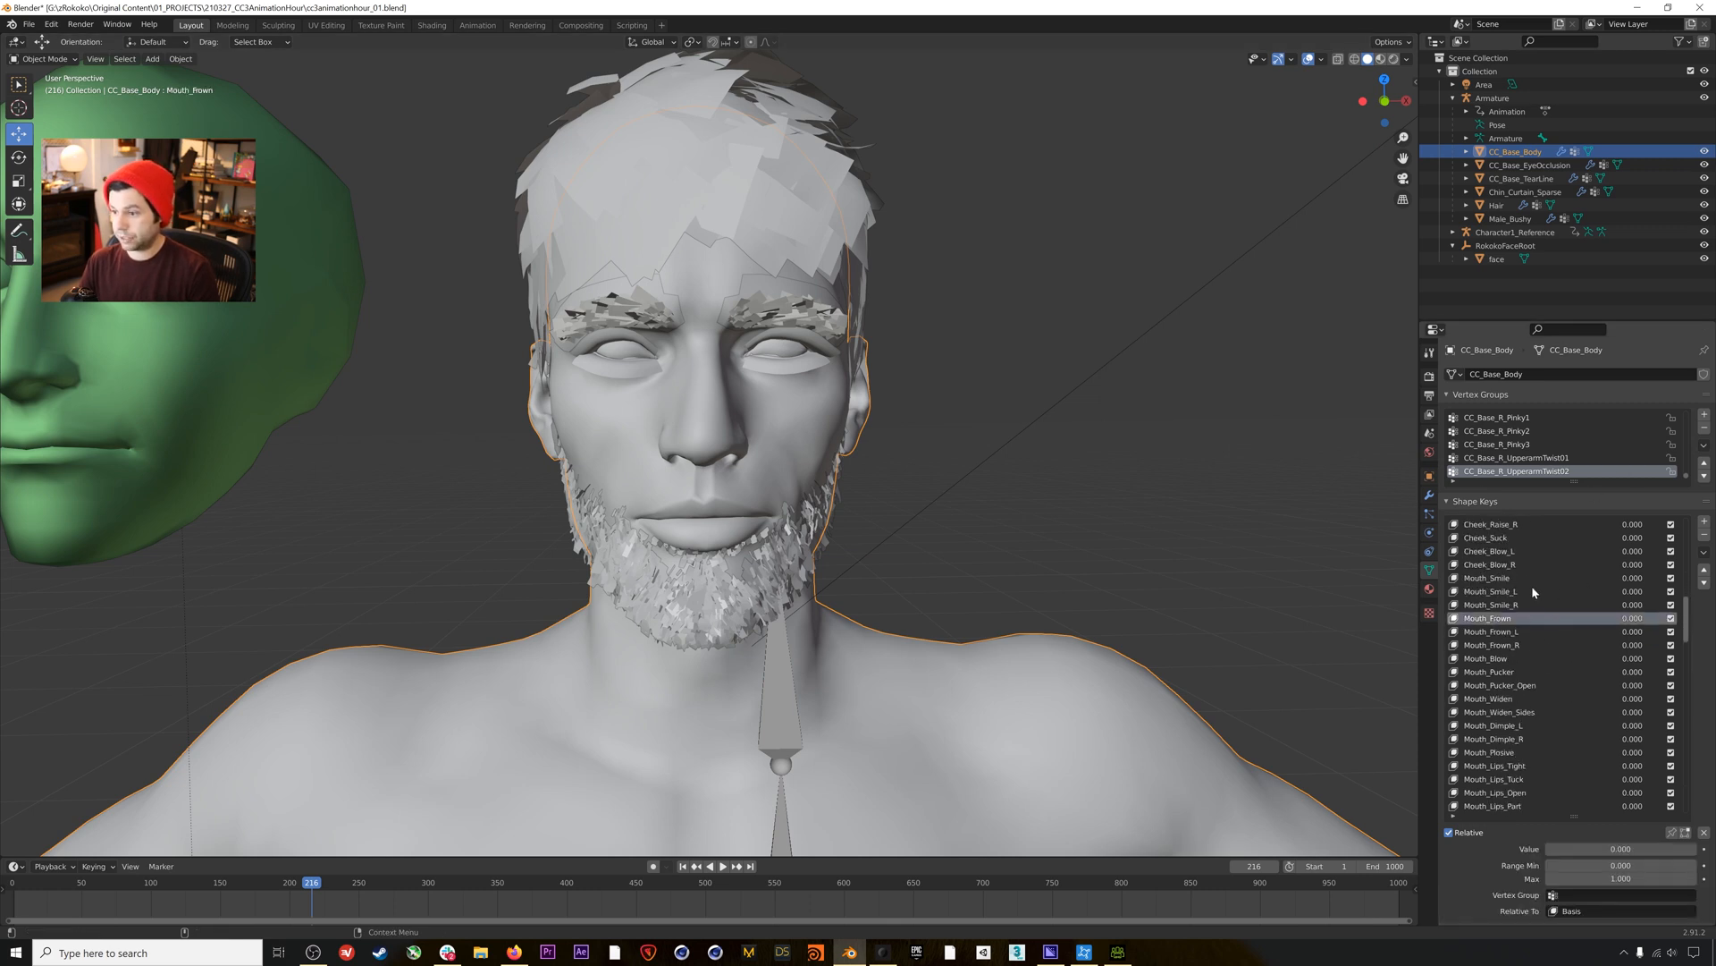
{"action": "mouse_move", "coordinate": [1607, 850]}
{"action": "left_mouse_down"}
{"action": "mouse_move", "coordinate": [1698, 850]}
{"action": "mouse_move", "coordinate": [1606, 850]}
{"action": "left_mouse_up"}
Examine the body's A-numbered facial shape keys and try out A11_Eye_Look_In_Left, leaving its value at 0.
{"action": "scroll", "coordinate": [1622, 708], "scroll_direction": "down", "scroll_amount": 17}
{"action": "scroll", "coordinate": [1539, 649], "scroll_direction": "down", "scroll_amount": 3}
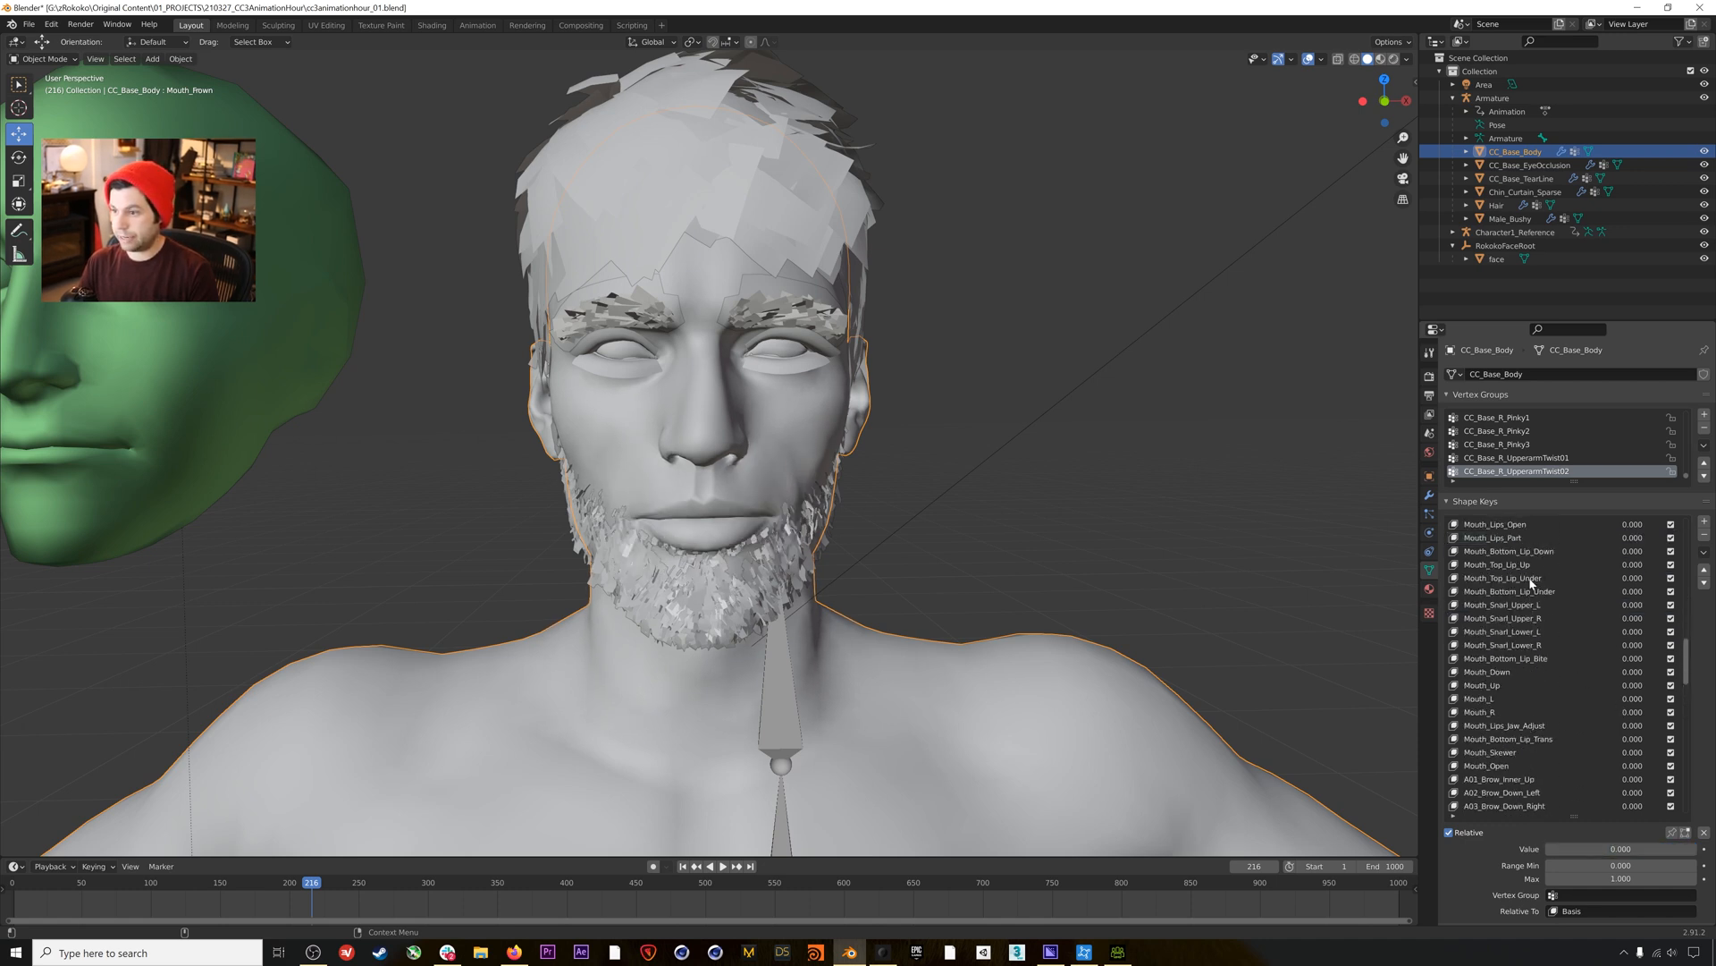
{"action": "scroll", "coordinate": [1586, 634], "scroll_direction": "down", "scroll_amount": 20}
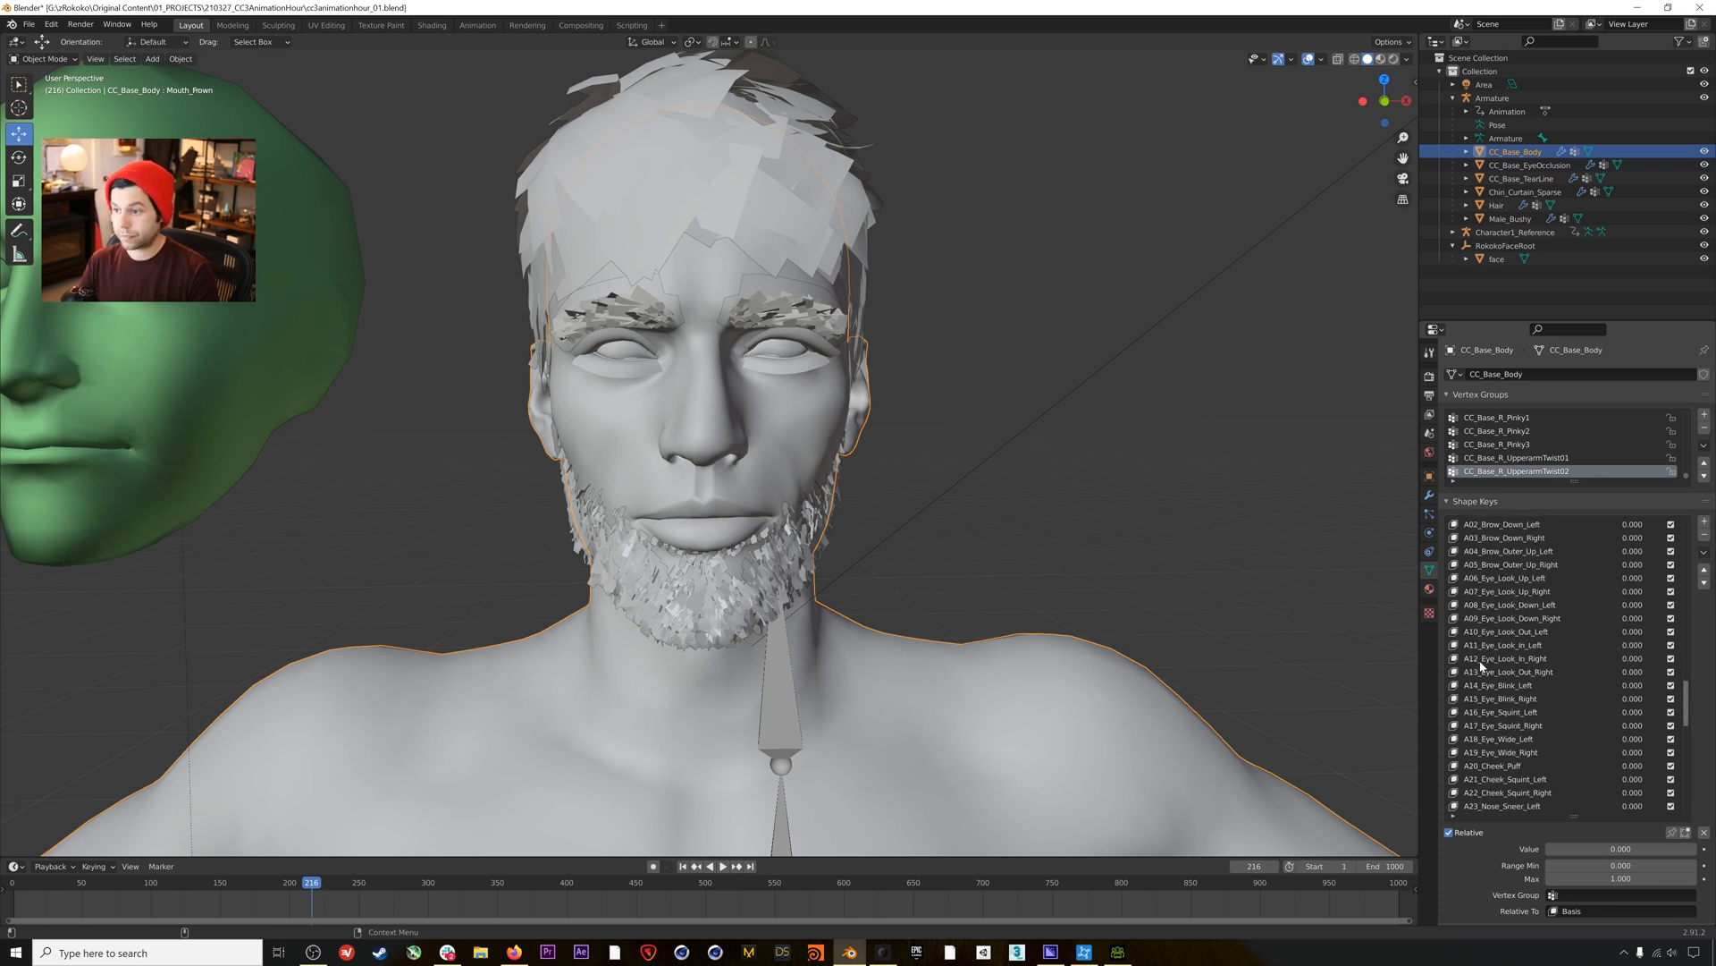
{"action": "scroll", "coordinate": [1488, 679], "scroll_direction": "down", "scroll_amount": 3}
{"action": "scroll", "coordinate": [1503, 637], "scroll_direction": "down", "scroll_amount": 3}
{"action": "scroll", "coordinate": [1512, 637], "scroll_direction": "down", "scroll_amount": 1}
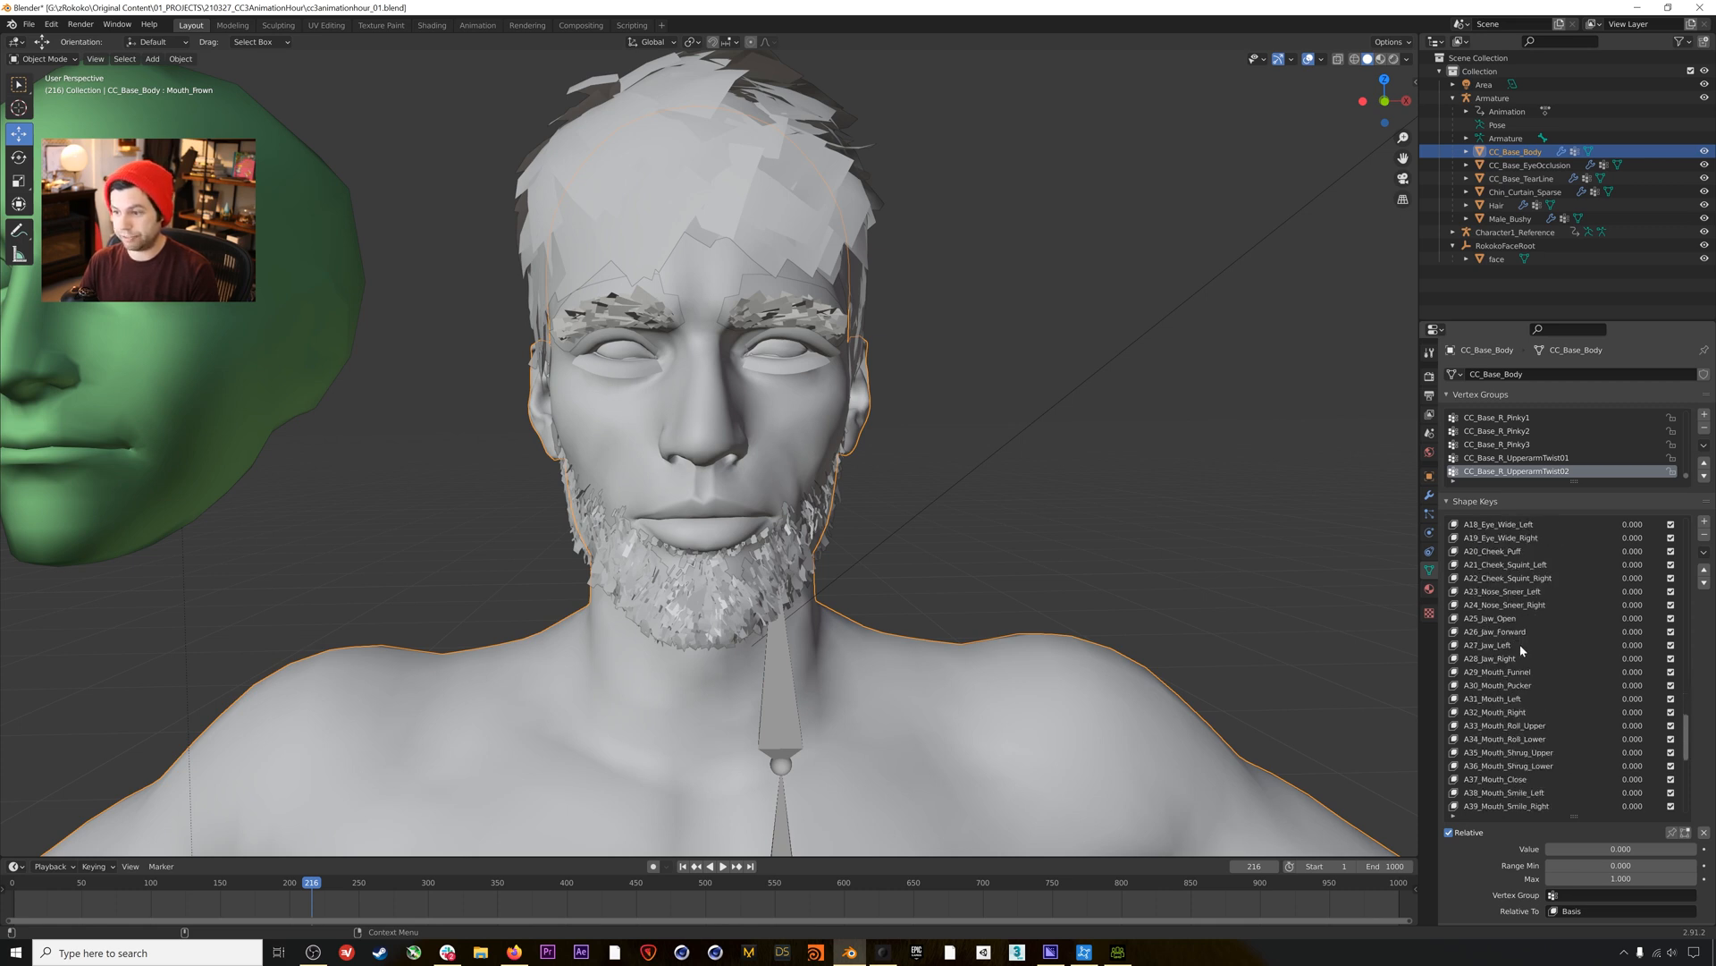
{"action": "scroll", "coordinate": [1502, 581], "scroll_direction": "up", "scroll_amount": 2}
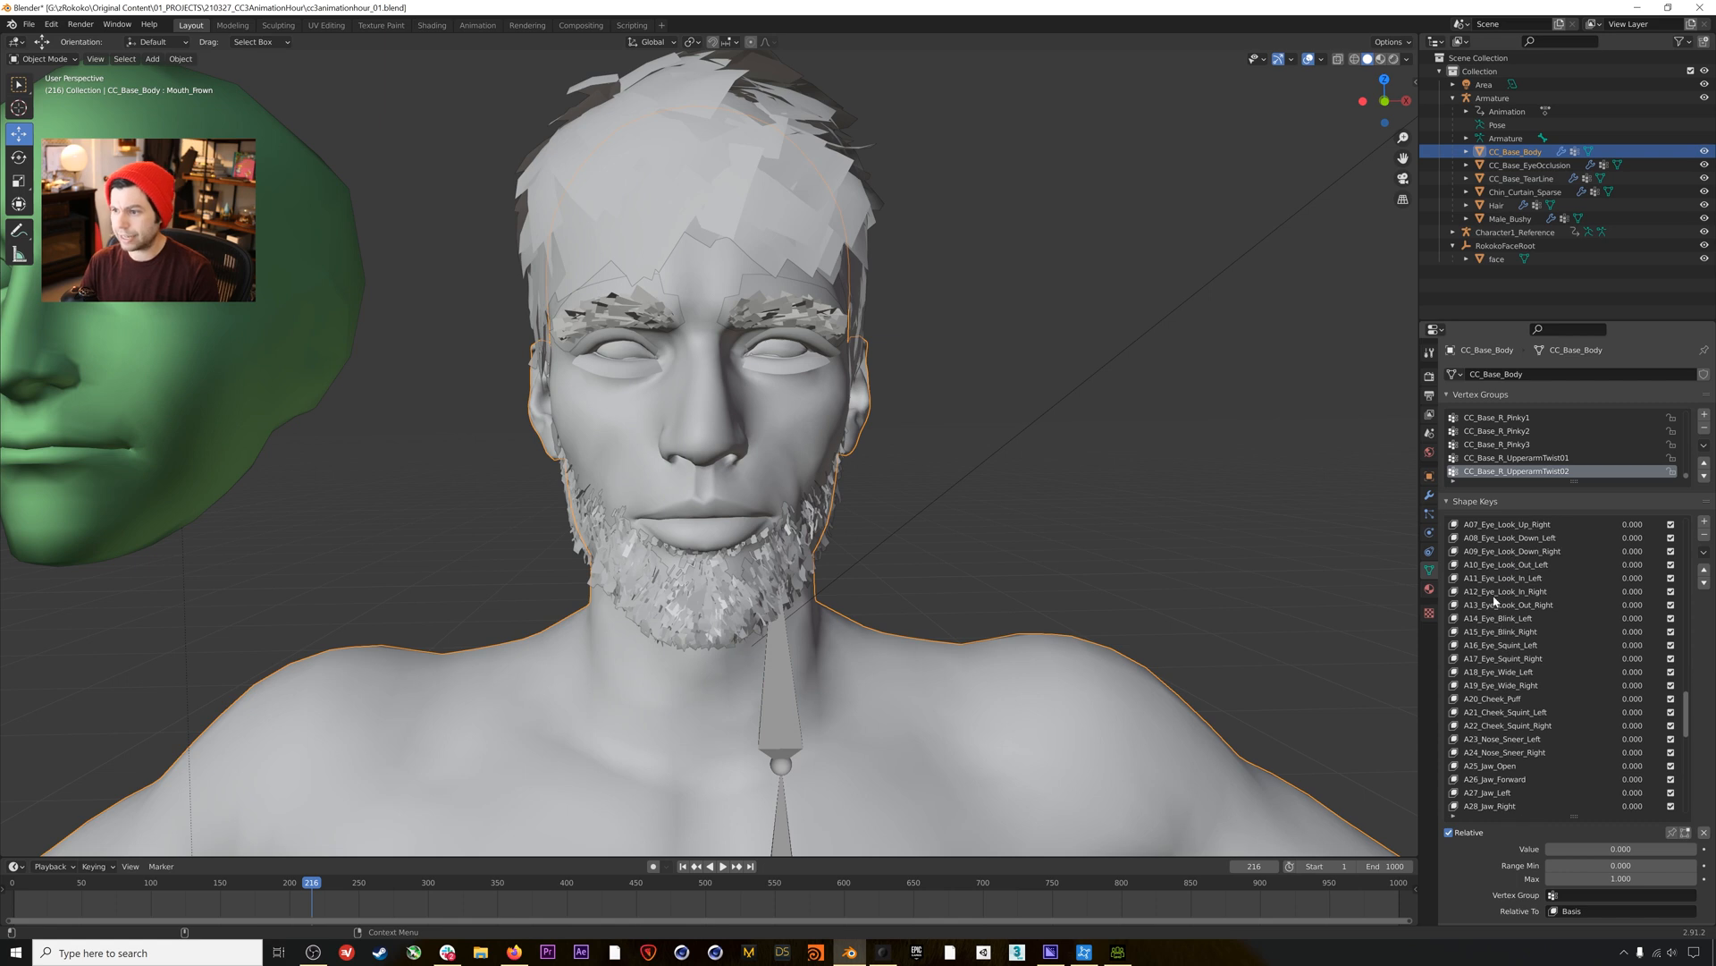
{"action": "left_click", "coordinate": [1502, 578]}
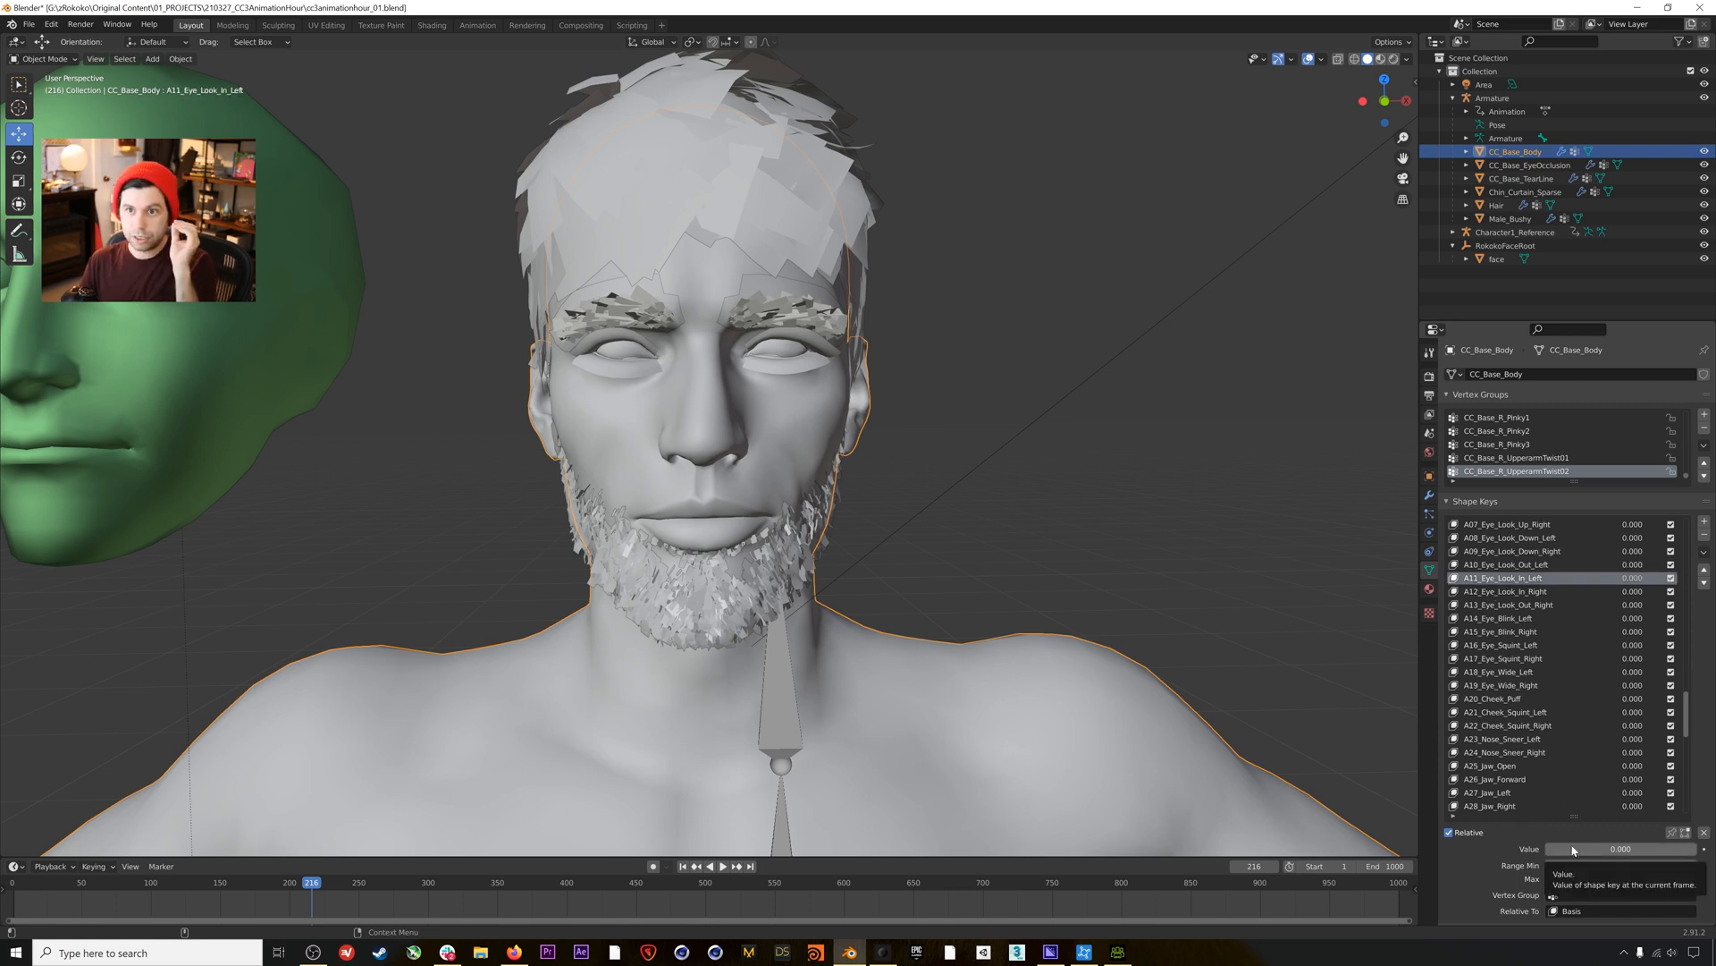
{"action": "mouse_move", "coordinate": [1573, 850]}
{"action": "left_mouse_down"}
{"action": "mouse_move", "coordinate": [1695, 850]}
{"action": "mouse_move", "coordinate": [1548, 849]}
{"action": "left_mouse_up"}
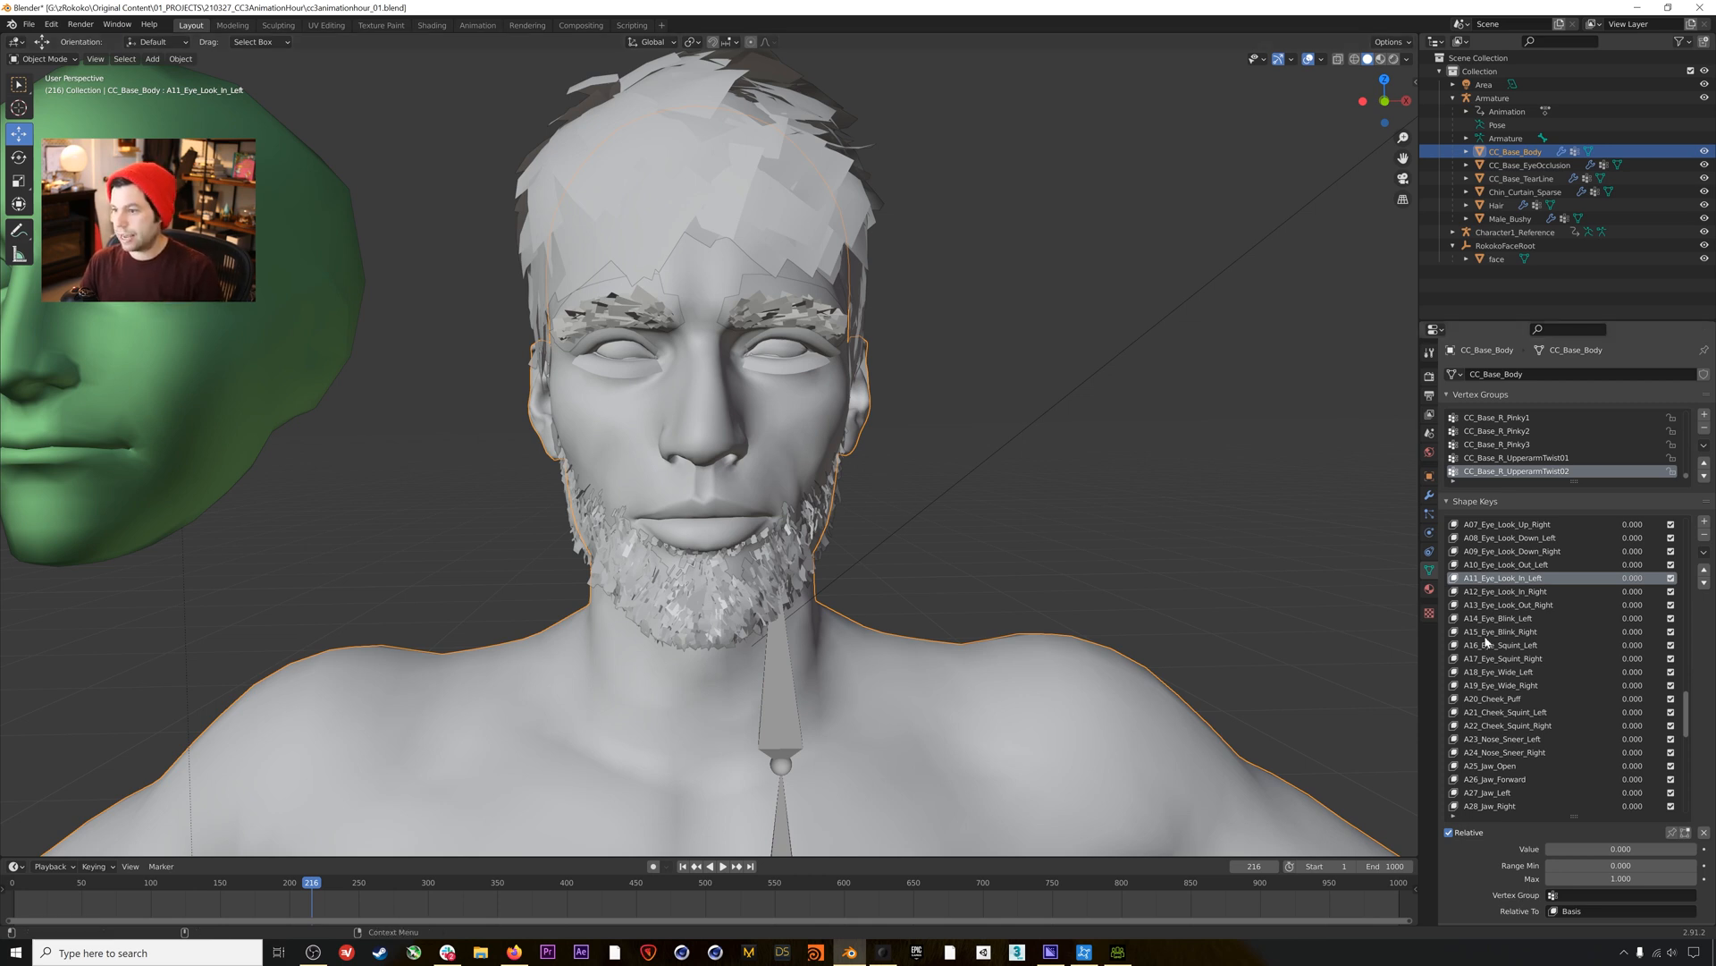
Set the Merged_Open_Mouth shape key at the end of the body's list to about 0.455.
{"action": "scroll", "coordinate": [1705, 712], "scroll_direction": "down", "scroll_amount": 6}
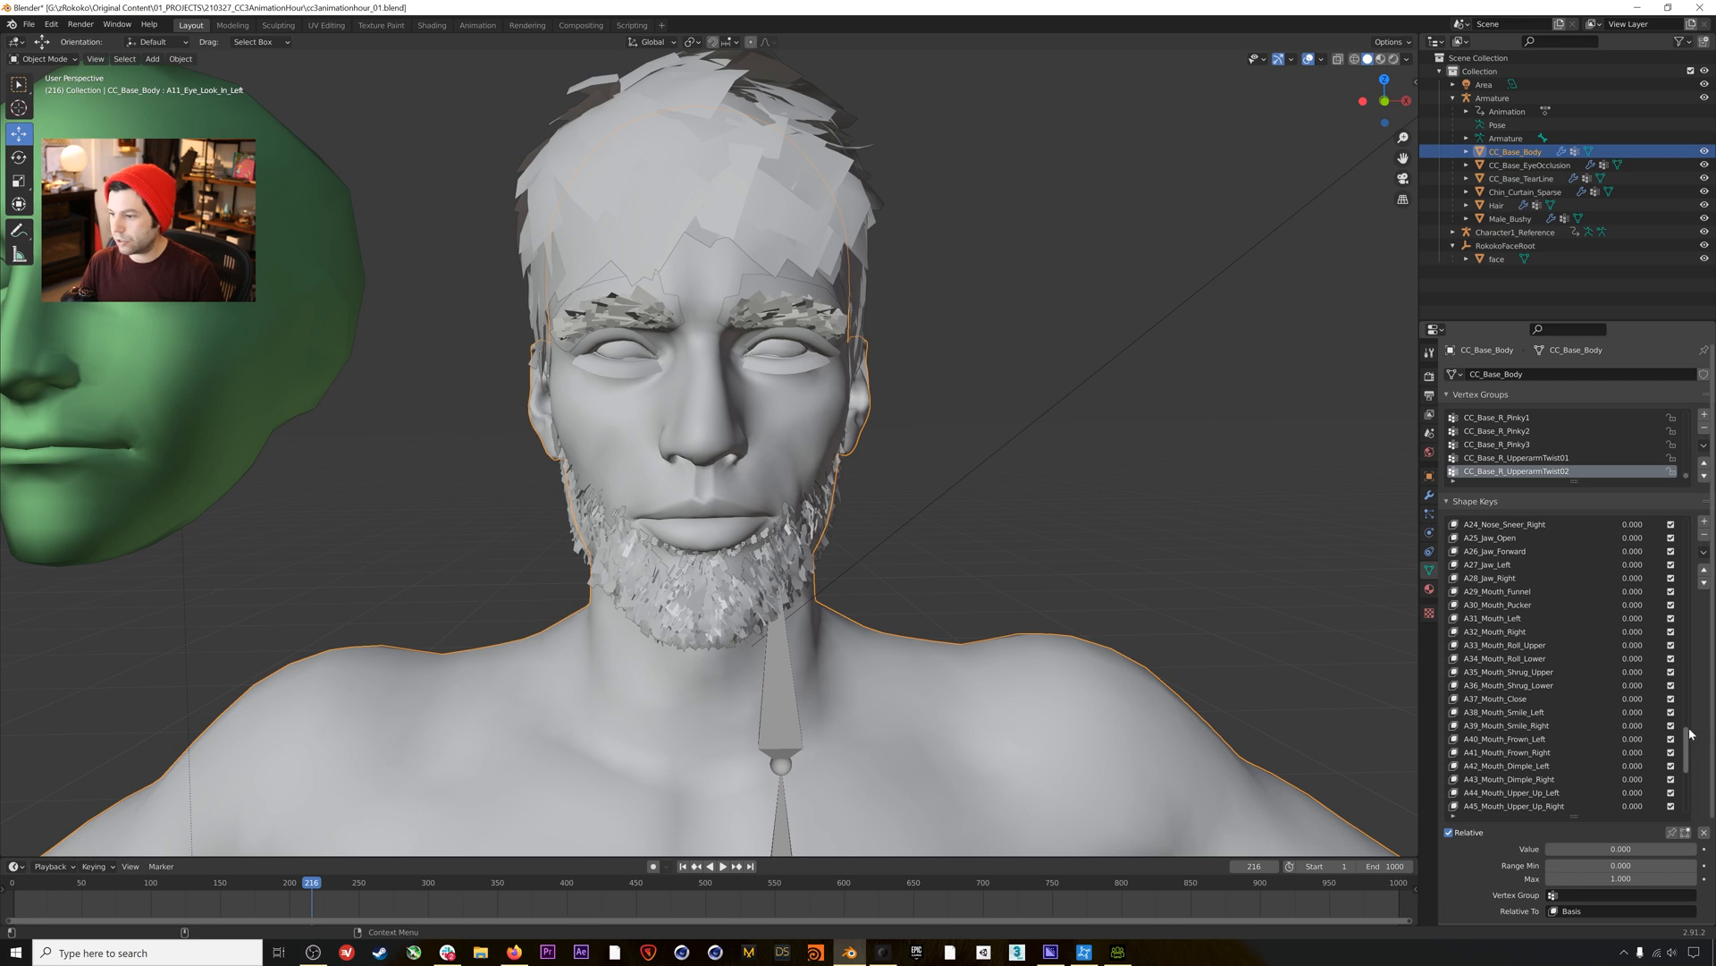
{"action": "scroll", "coordinate": [1688, 743], "scroll_direction": "down", "scroll_amount": 6}
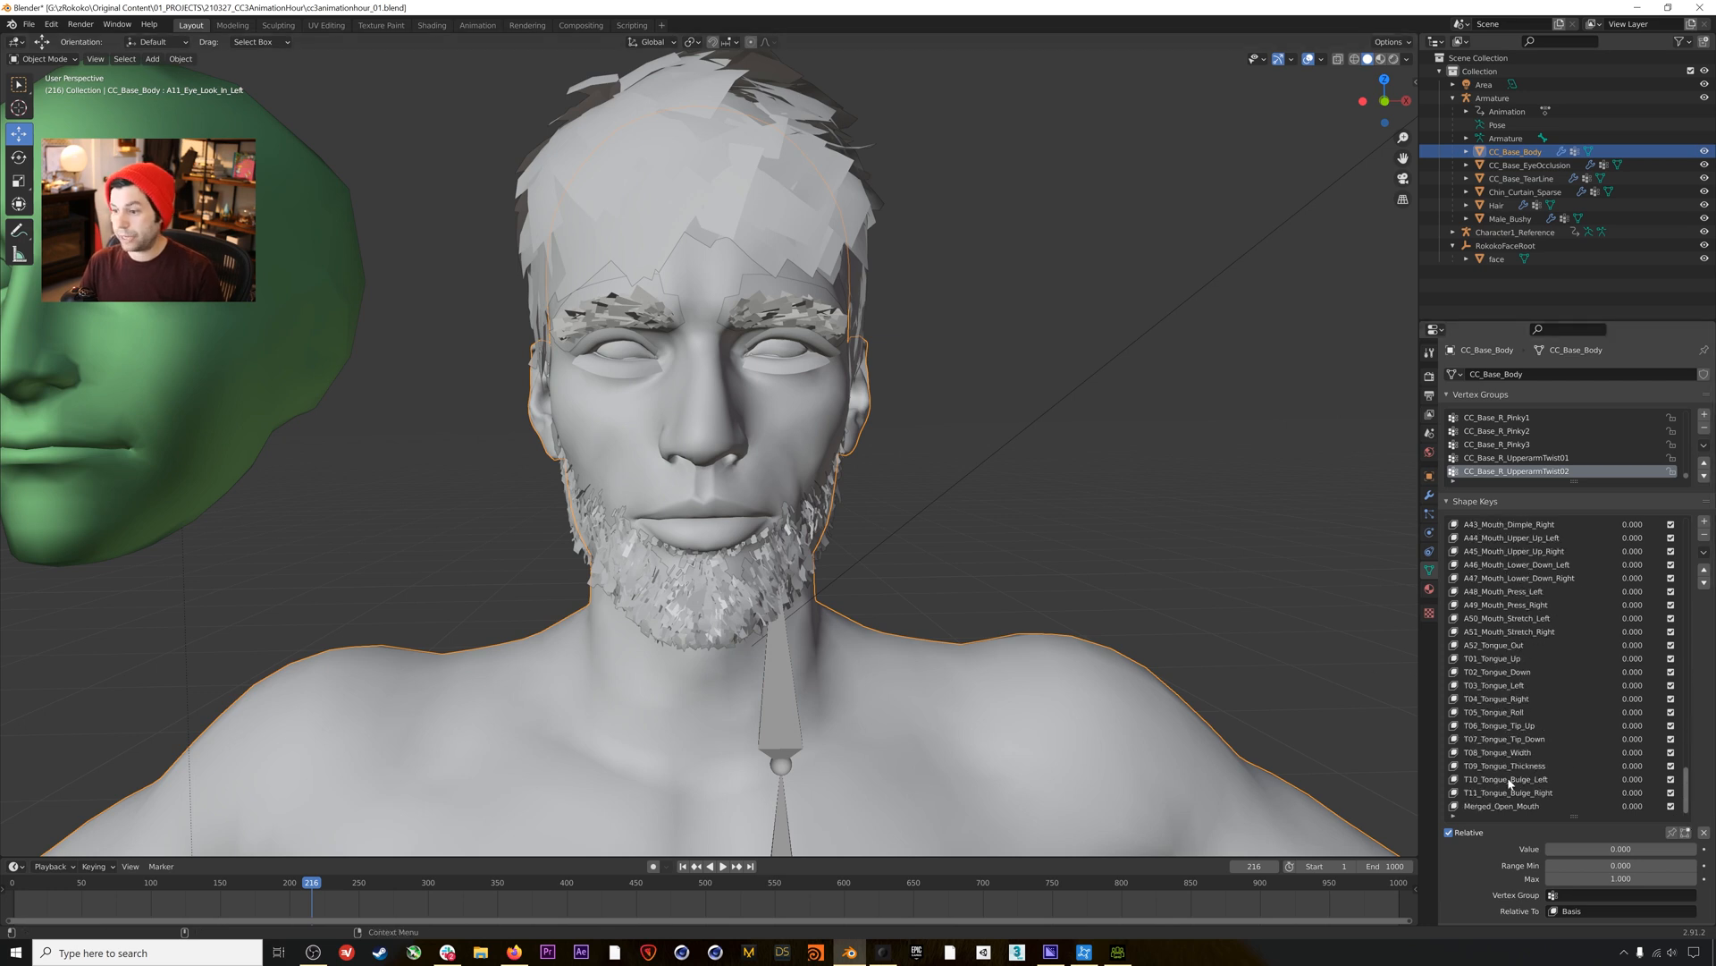
{"action": "left_click", "coordinate": [1502, 806]}
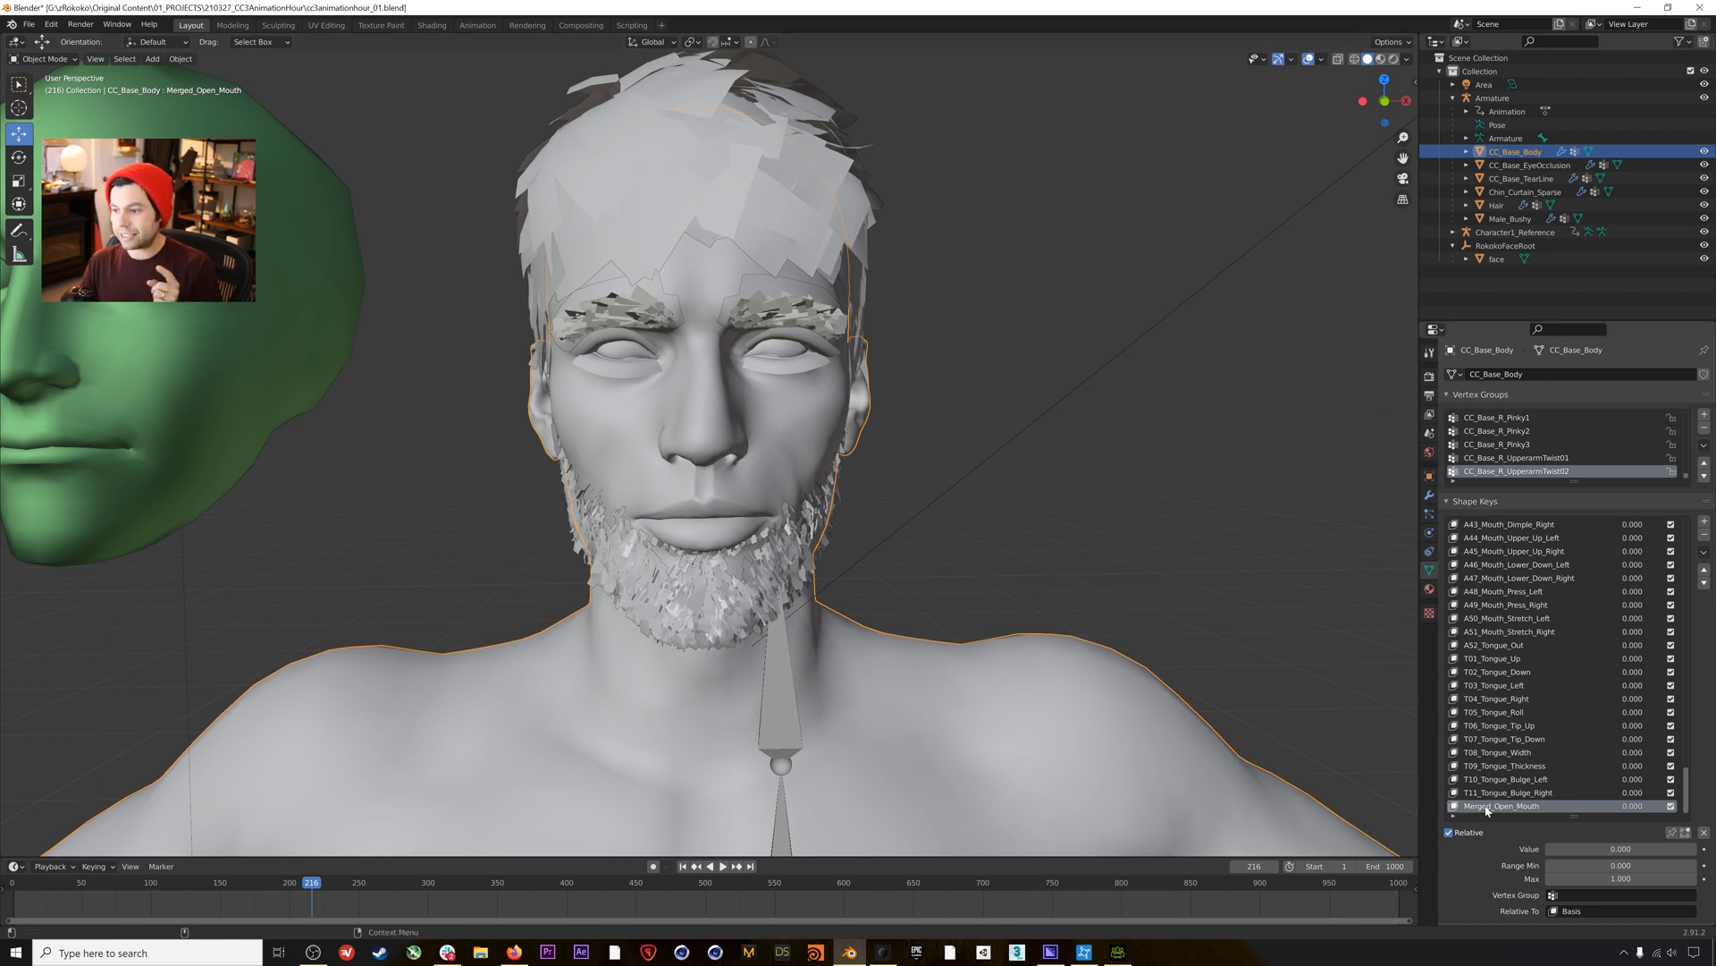
{"action": "mouse_move", "coordinate": [1582, 854]}
{"action": "left_mouse_down"}
{"action": "mouse_move", "coordinate": [1655, 854]}
{"action": "mouse_move", "coordinate": [1545, 855]}
{"action": "mouse_move", "coordinate": [1698, 854]}
{"action": "mouse_move", "coordinate": [1546, 854]}
{"action": "mouse_move", "coordinate": [1614, 855]}
{"action": "left_mouse_up"}
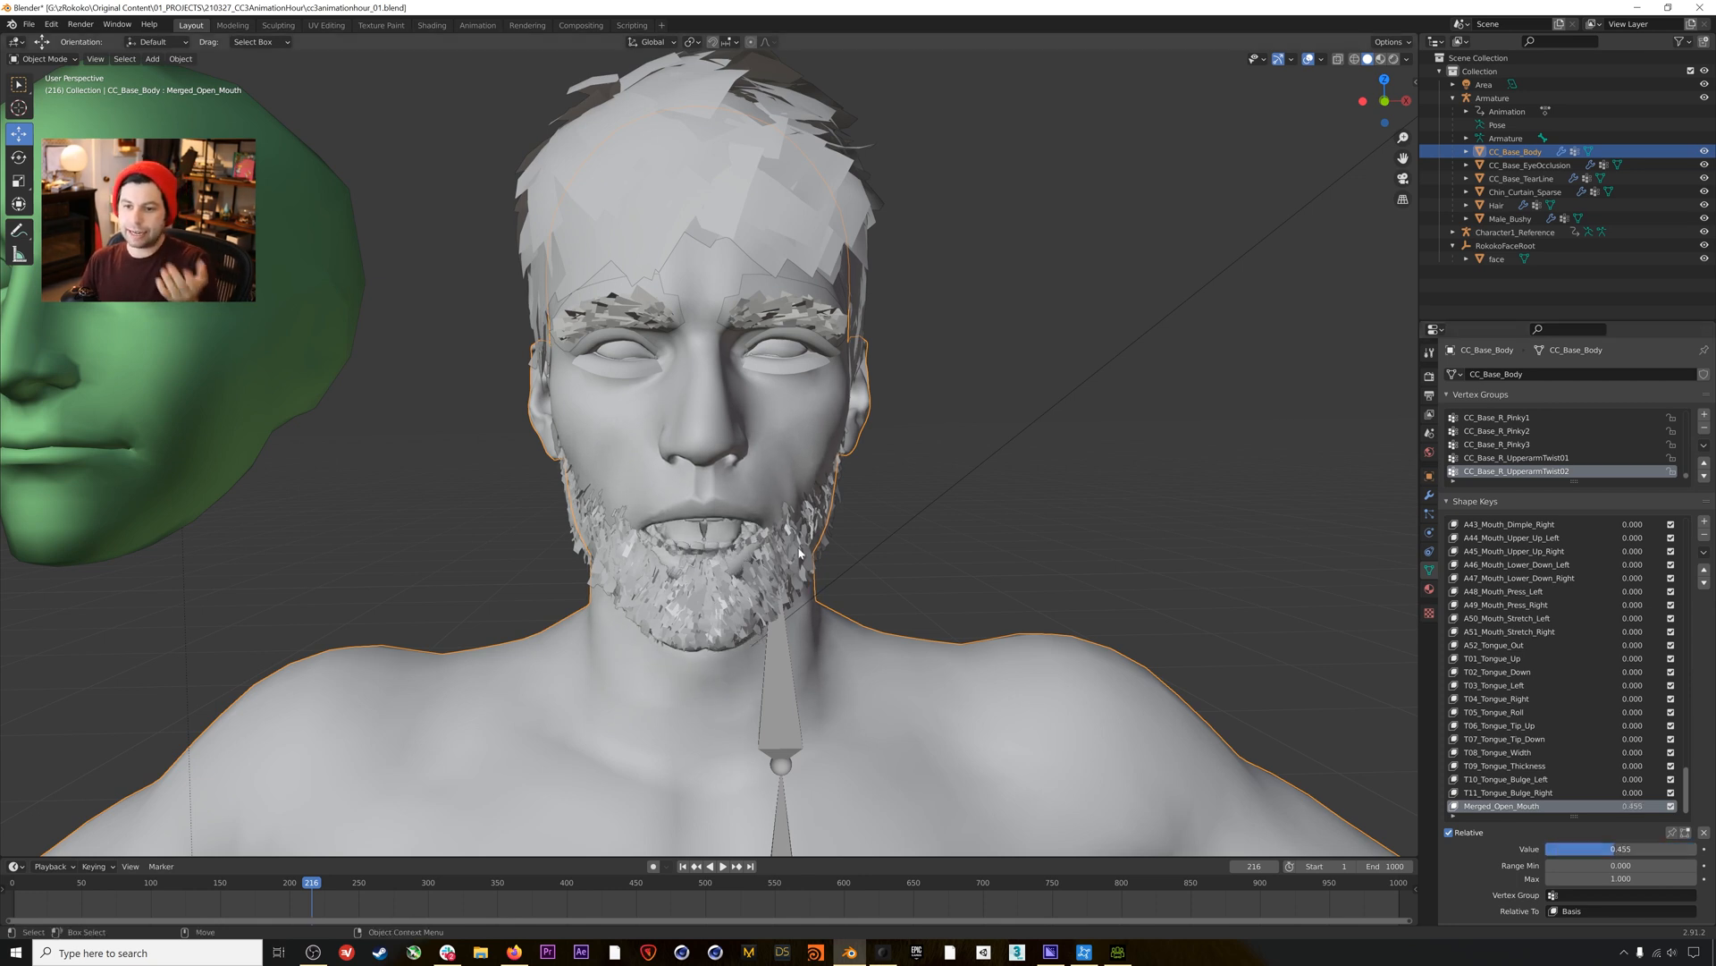
Switch the viewport to rendered shading, test Merged_Open_Mouth at about 0.959 and return it to 0.
{"action": "left_click", "coordinate": [1394, 59]}
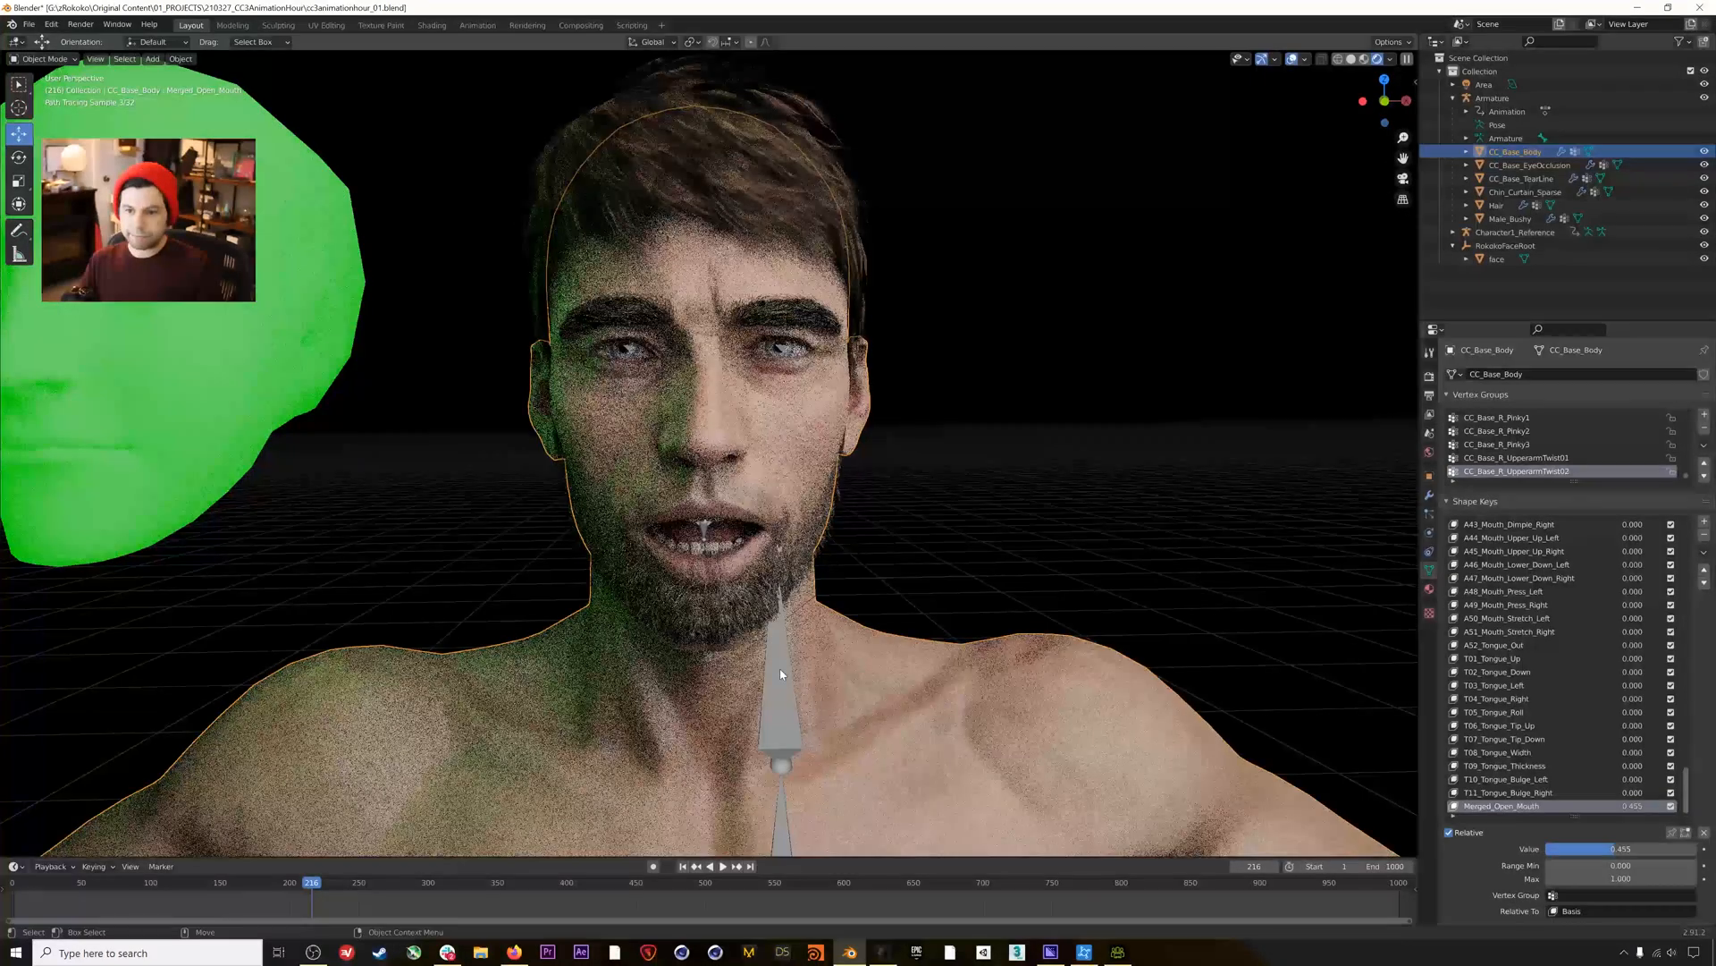
{"action": "left_click_drag", "start_coordinate": [1625, 857], "coordinate": [1690, 855]}
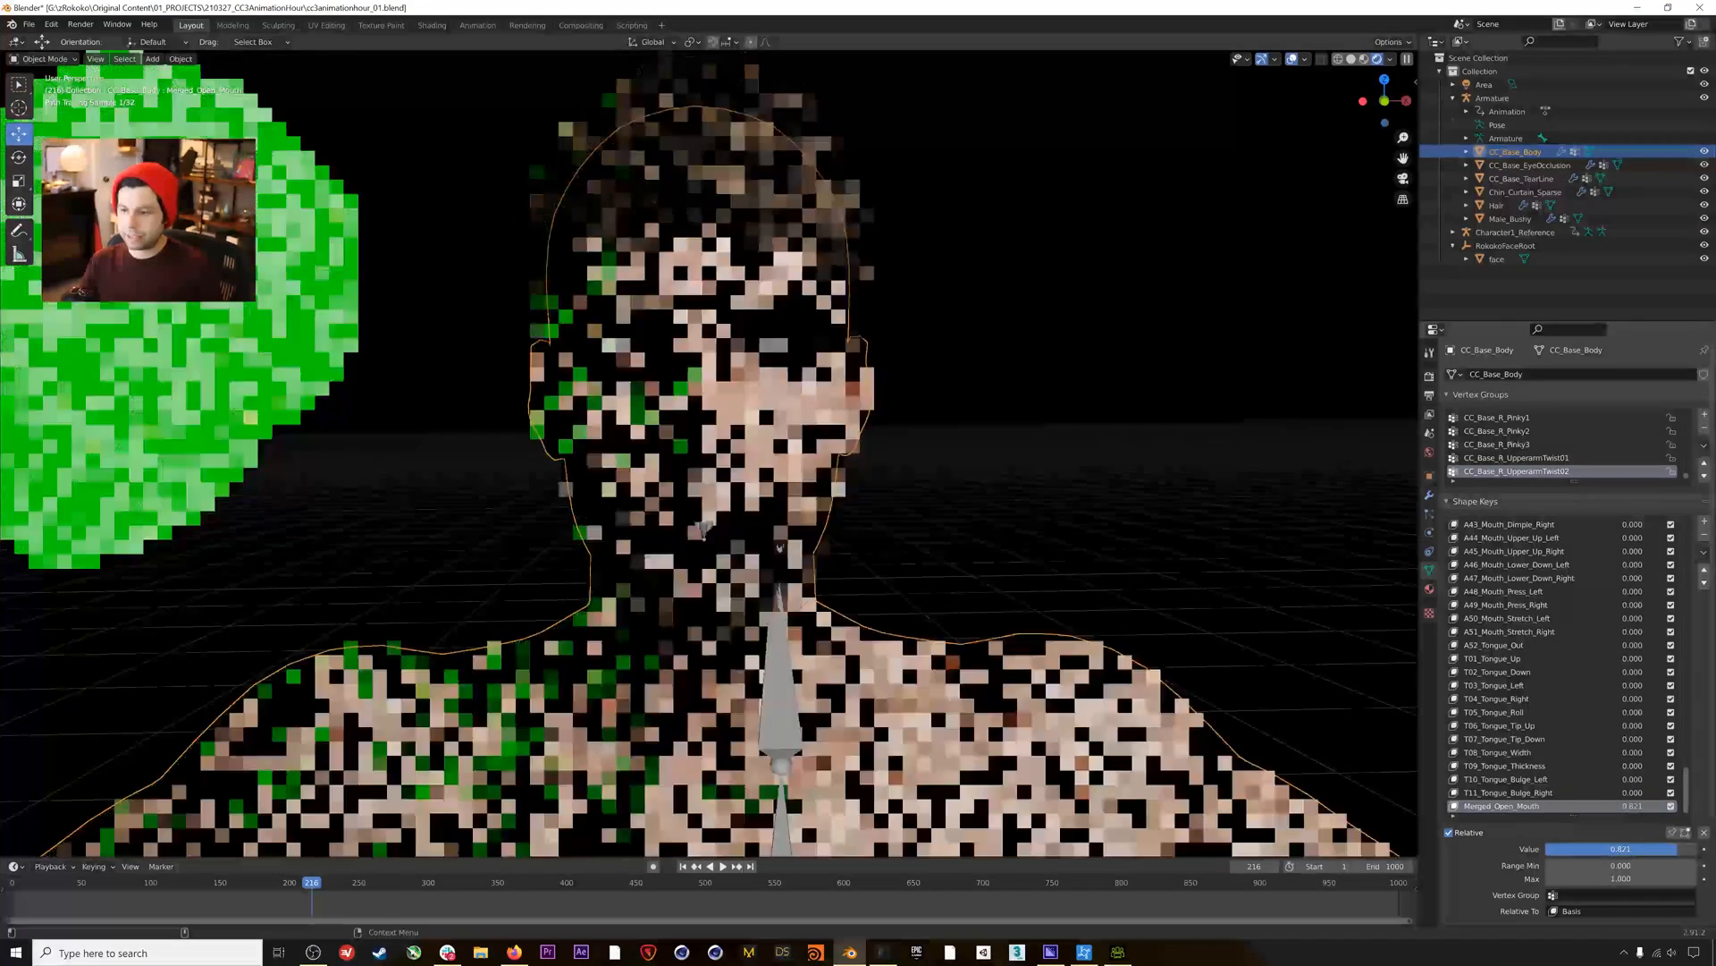
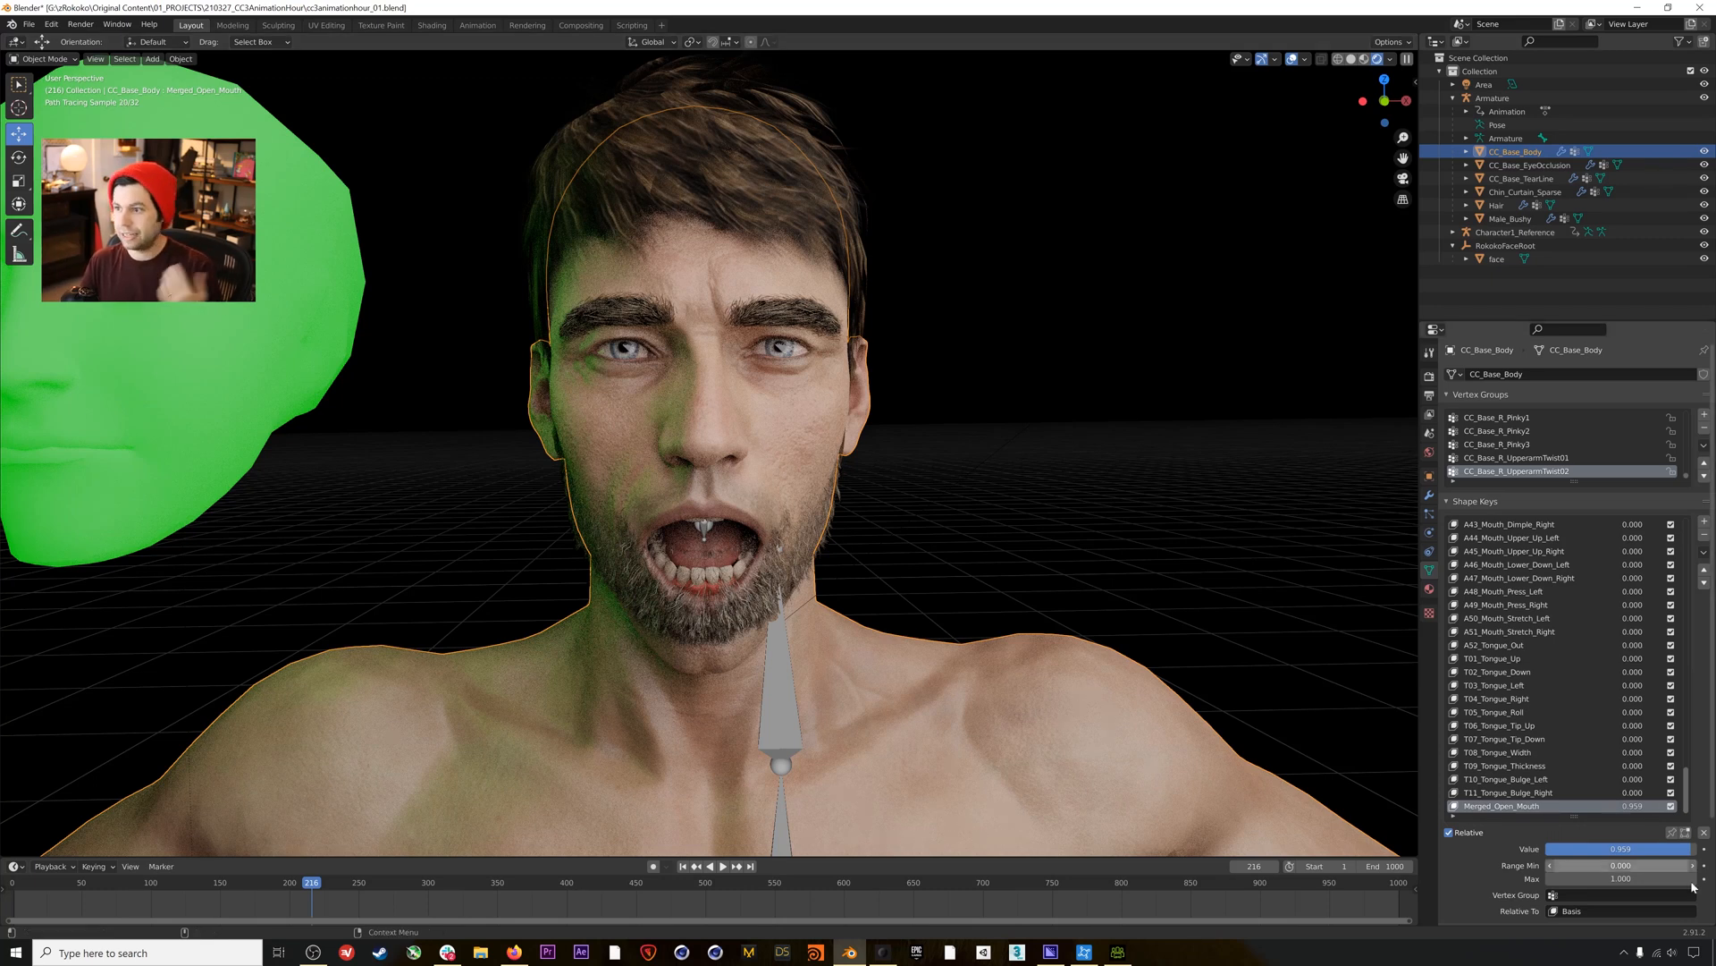
{"action": "left_click_drag", "start_coordinate": [1686, 848], "coordinate": [1541, 848]}
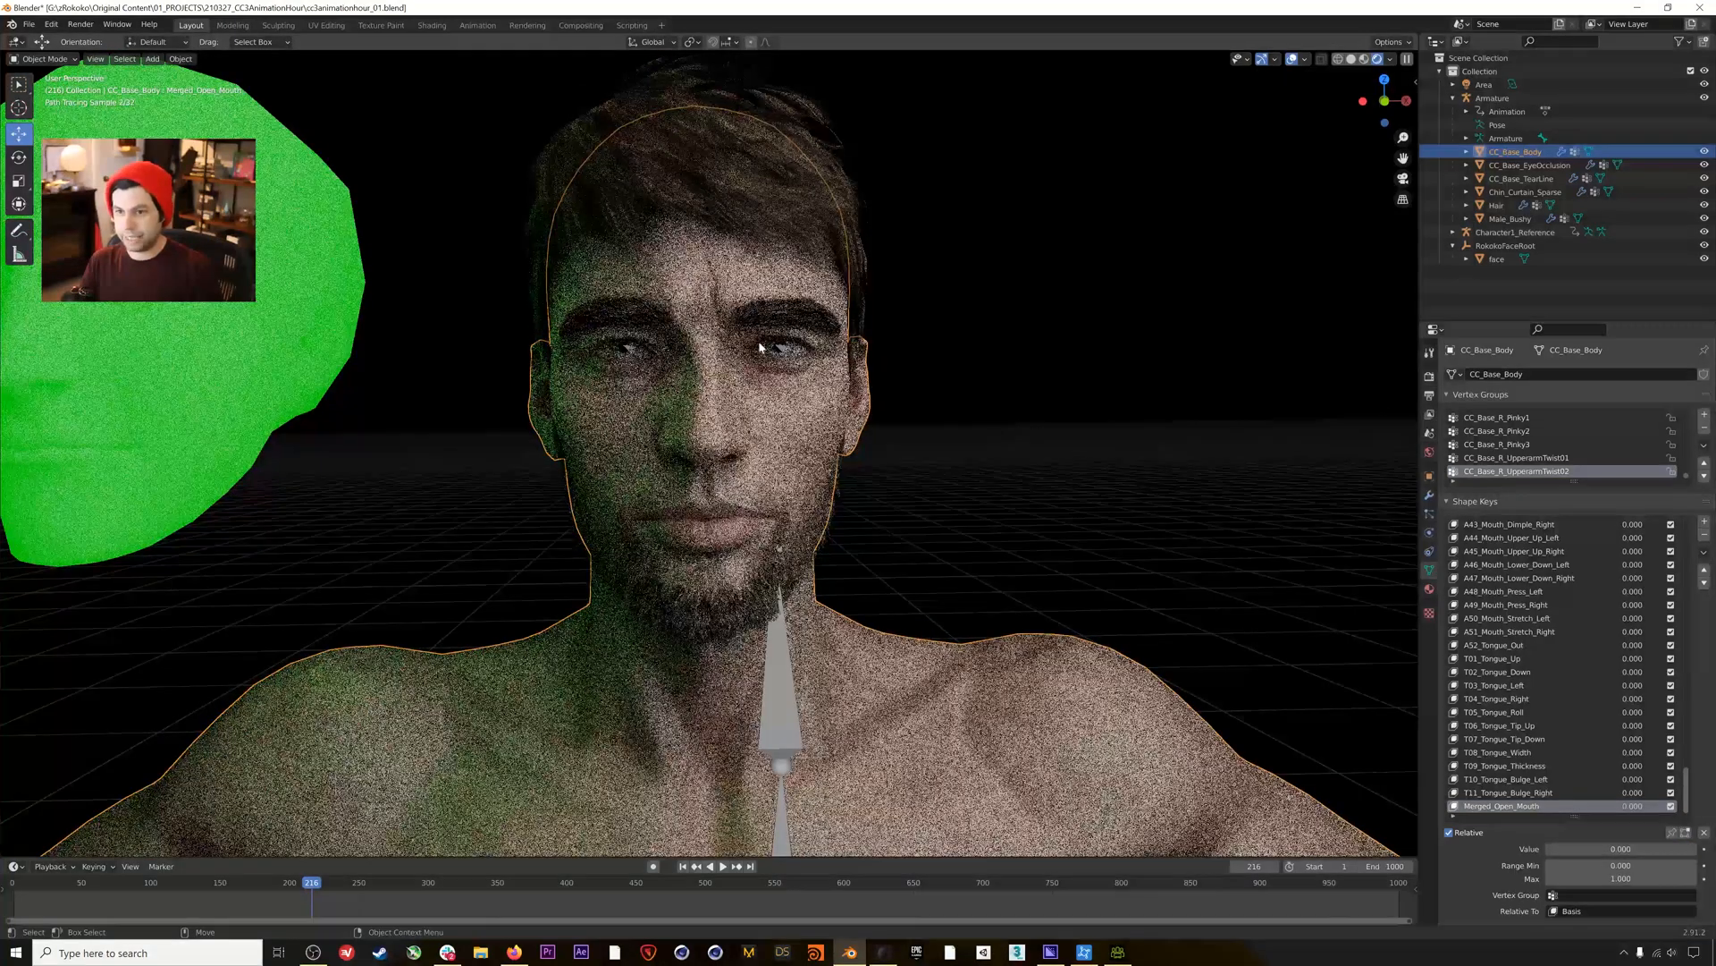
Set the body's A04_Brow_Outer_Up_Left shape key to 1.000.
{"action": "scroll", "coordinate": [1560, 562], "scroll_direction": "up", "scroll_amount": 5}
{"action": "scroll", "coordinate": [1560, 565], "scroll_direction": "up", "scroll_amount": 15}
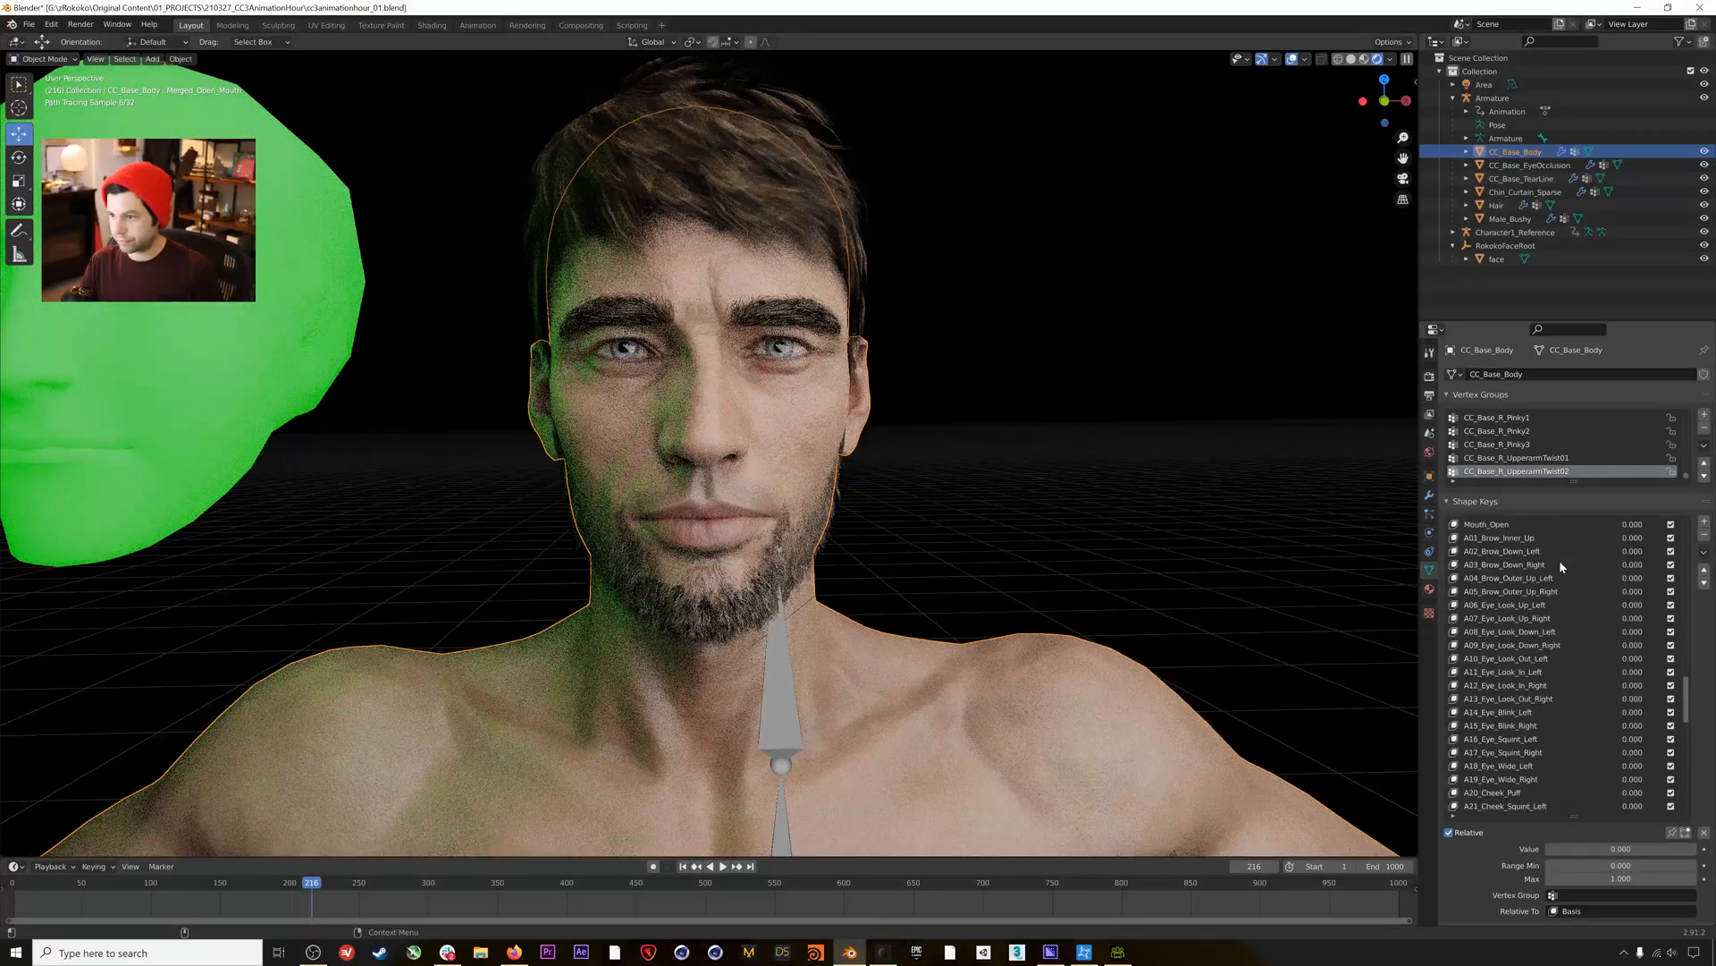
{"action": "left_click", "coordinate": [1538, 578]}
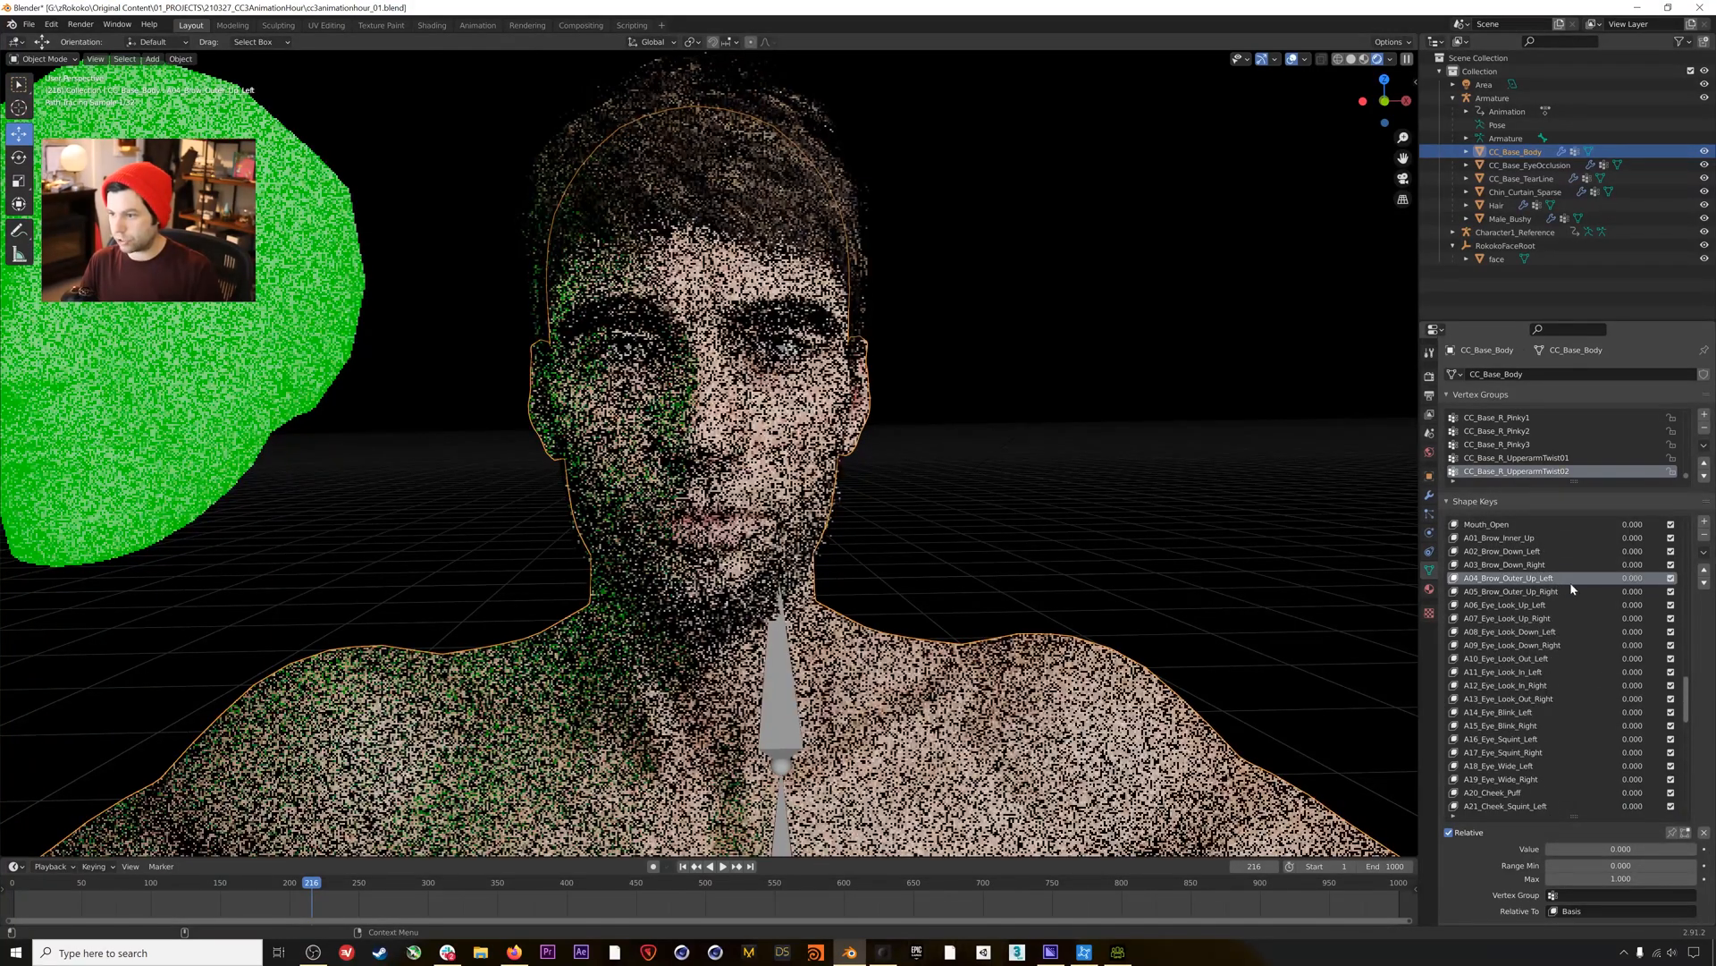
{"action": "left_click_drag", "start_coordinate": [1578, 848], "coordinate": [1692, 849]}
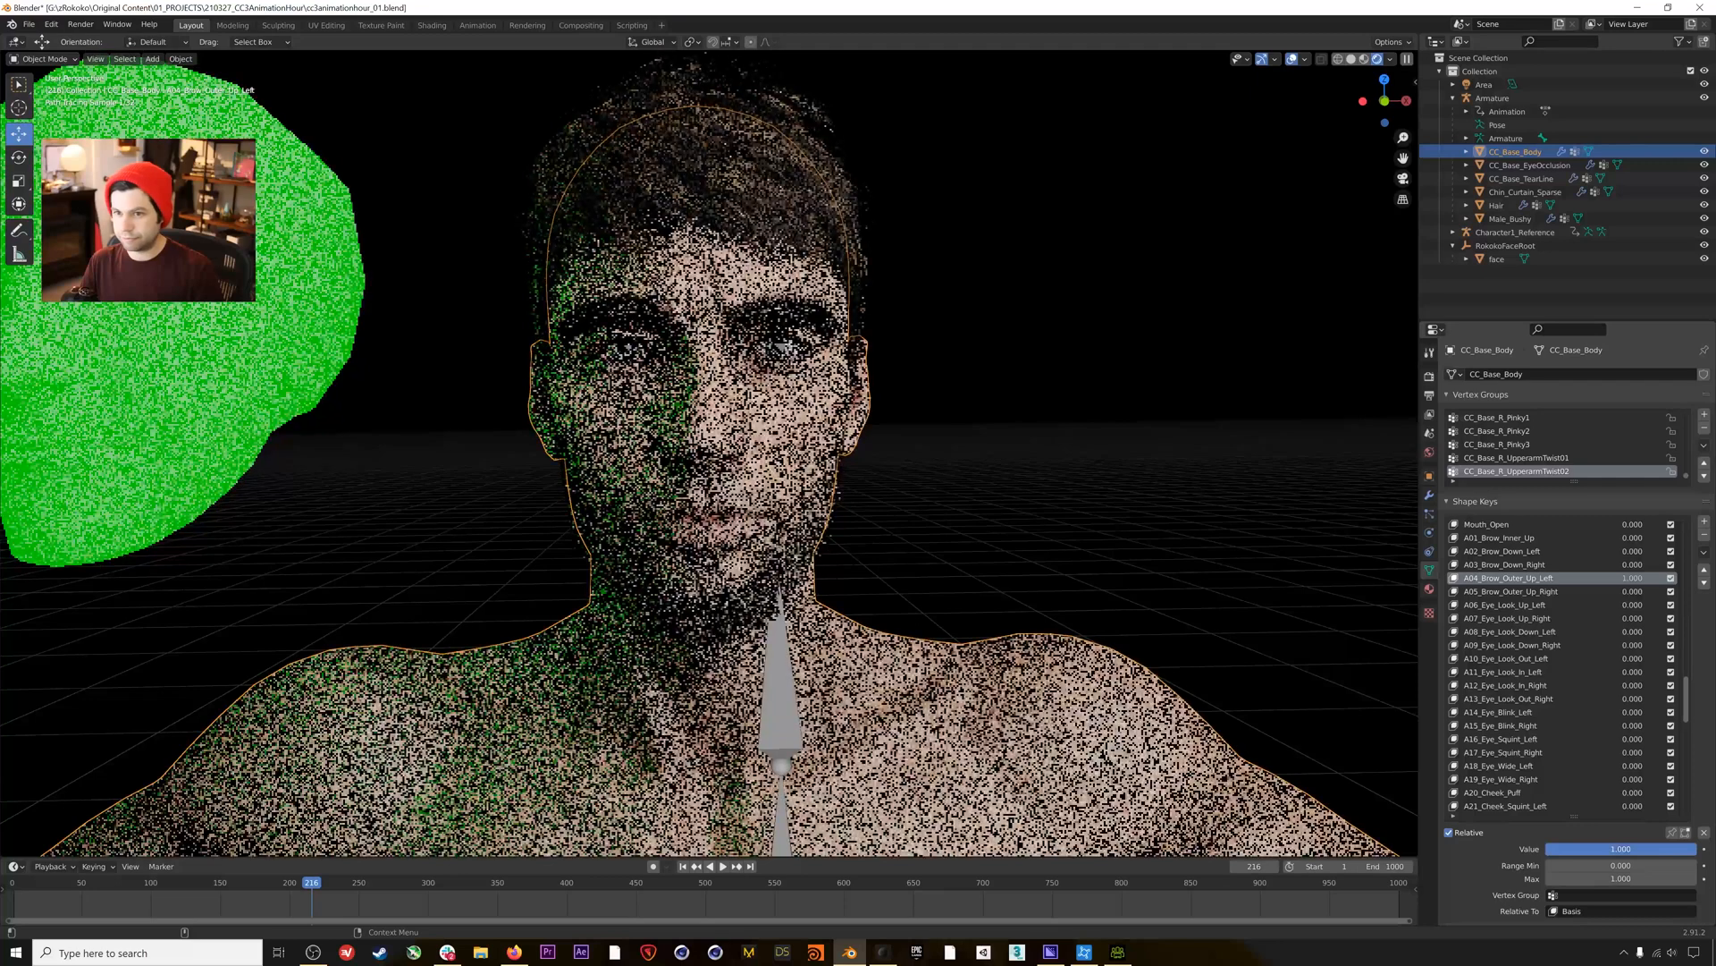
Switch the viewport to material preview shading and return the body's A04_Brow_Outer_Up_Left shape key to 0.
{"action": "left_click", "coordinate": [1352, 59]}
{"action": "left_click", "coordinate": [1394, 59]}
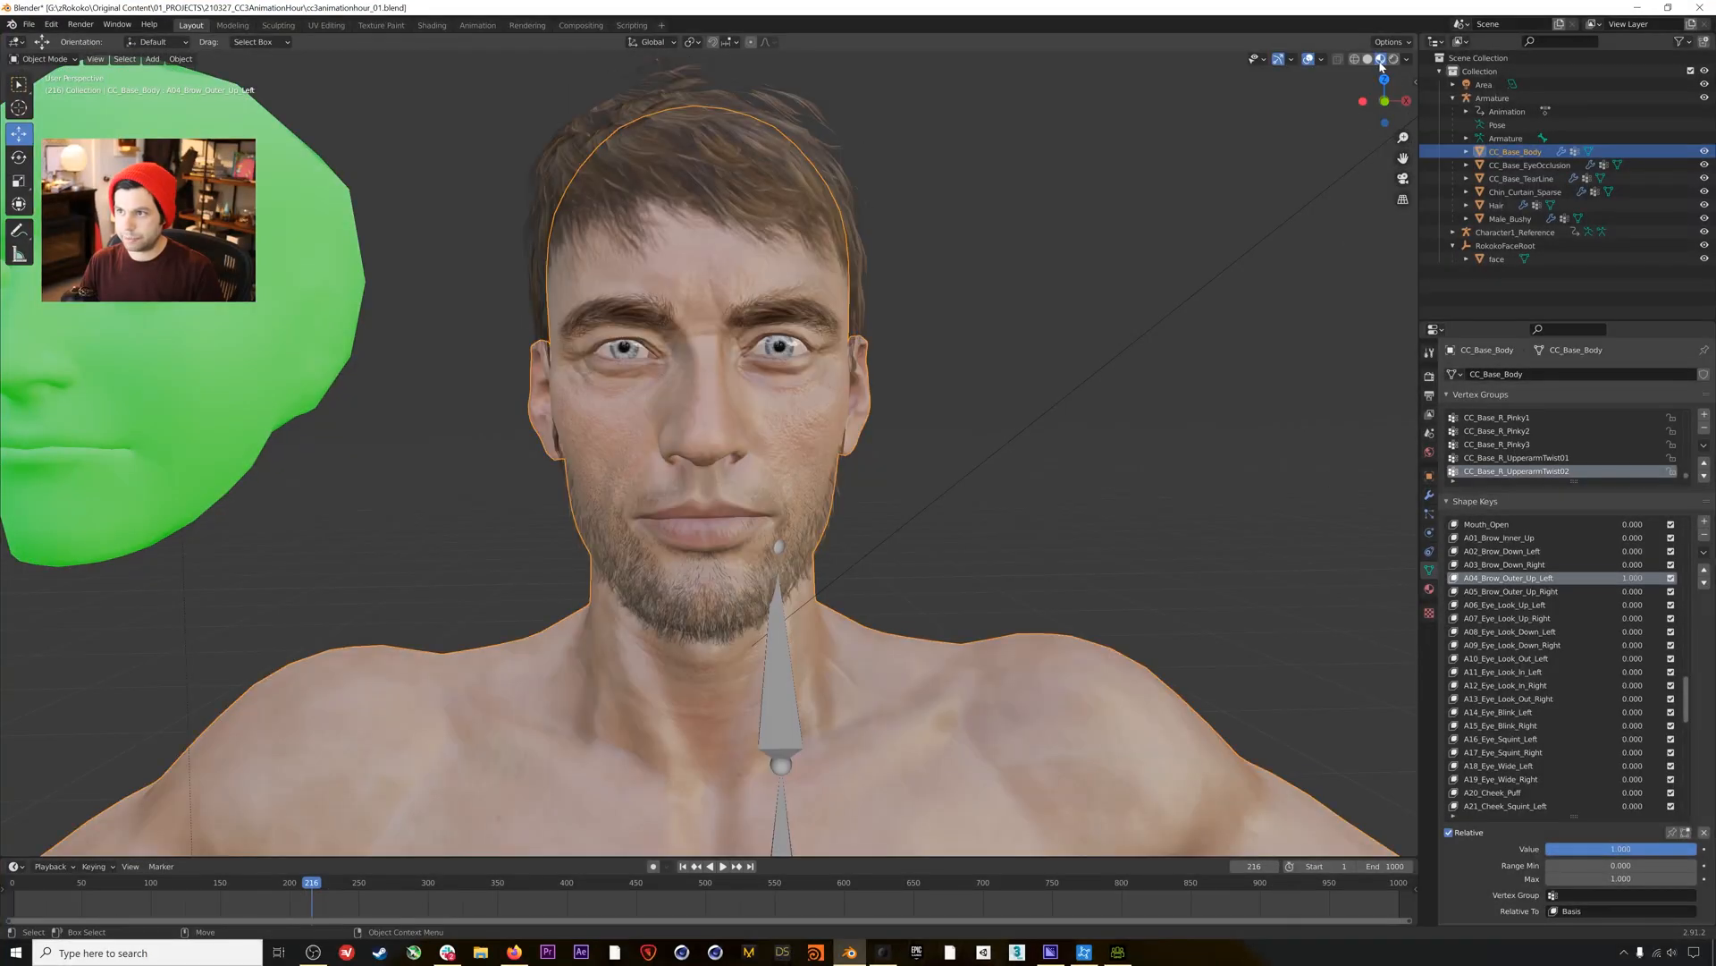
{"action": "left_click_drag", "start_coordinate": [1656, 853], "coordinate": [1519, 849]}
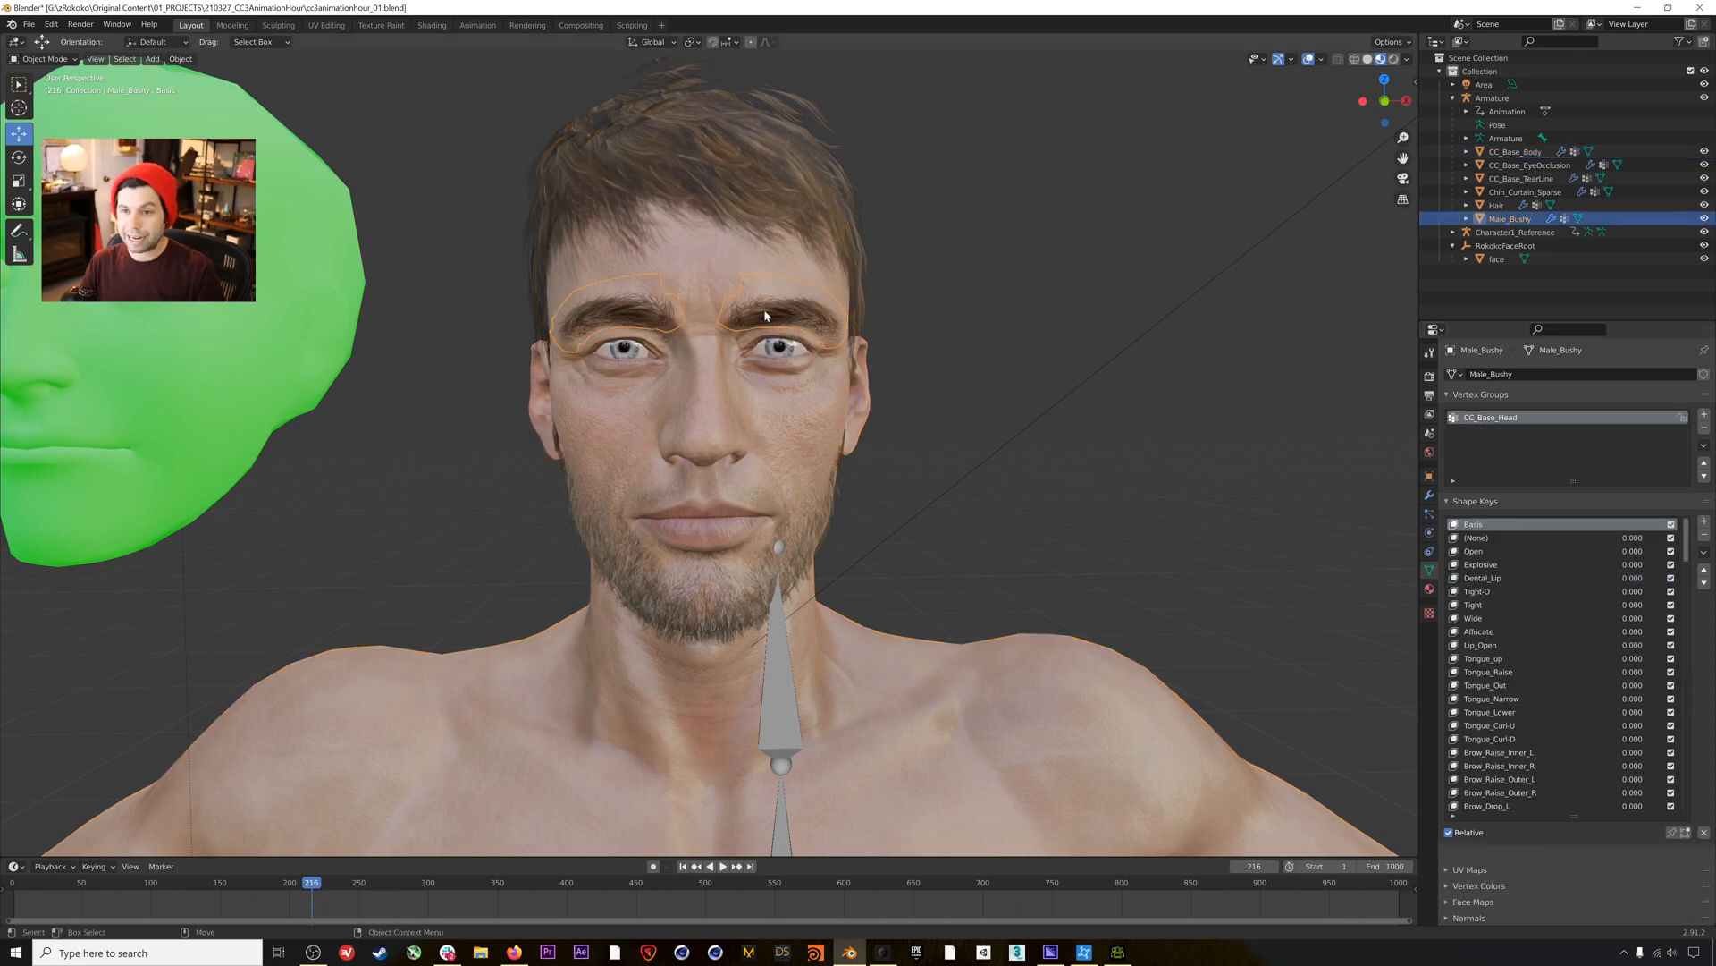
Delete the character's Male_Bushy eyebrows and Chin_Curtain_Sparse beard meshes.
{"action": "key", "text": "Delete"}
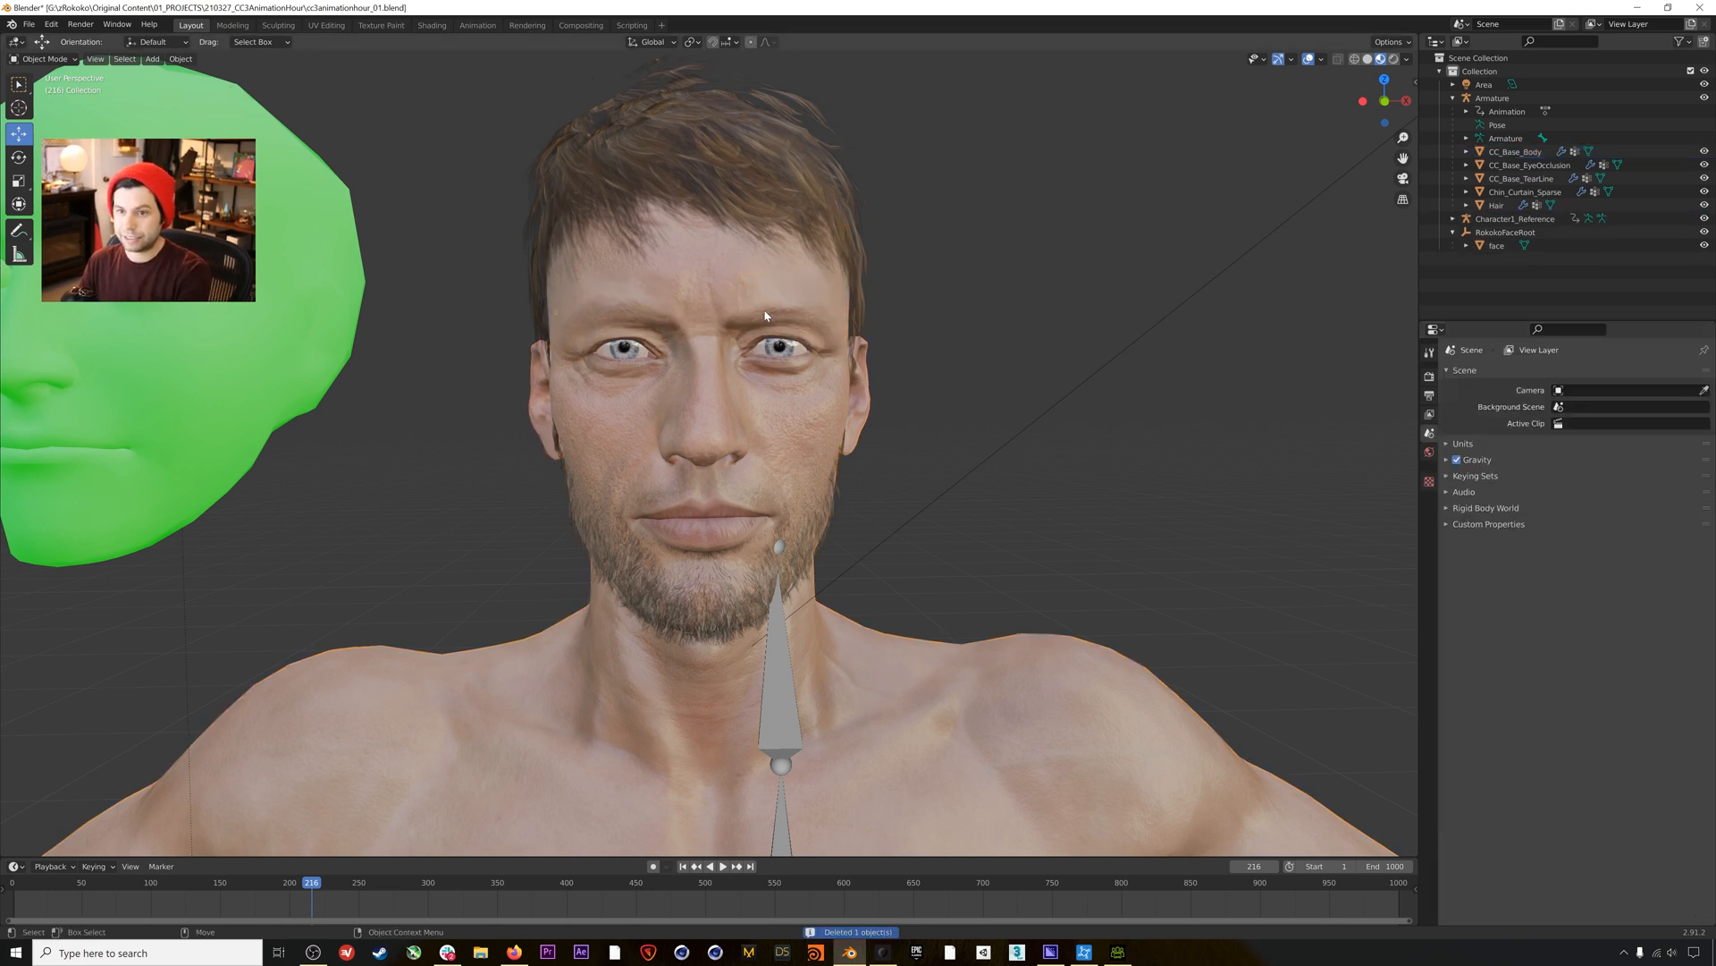
{"action": "left_click", "coordinate": [757, 590]}
{"action": "key", "text": "Delete"}
{"action": "scroll", "coordinate": [801, 502], "scroll_direction": "down", "scroll_amount": 2}
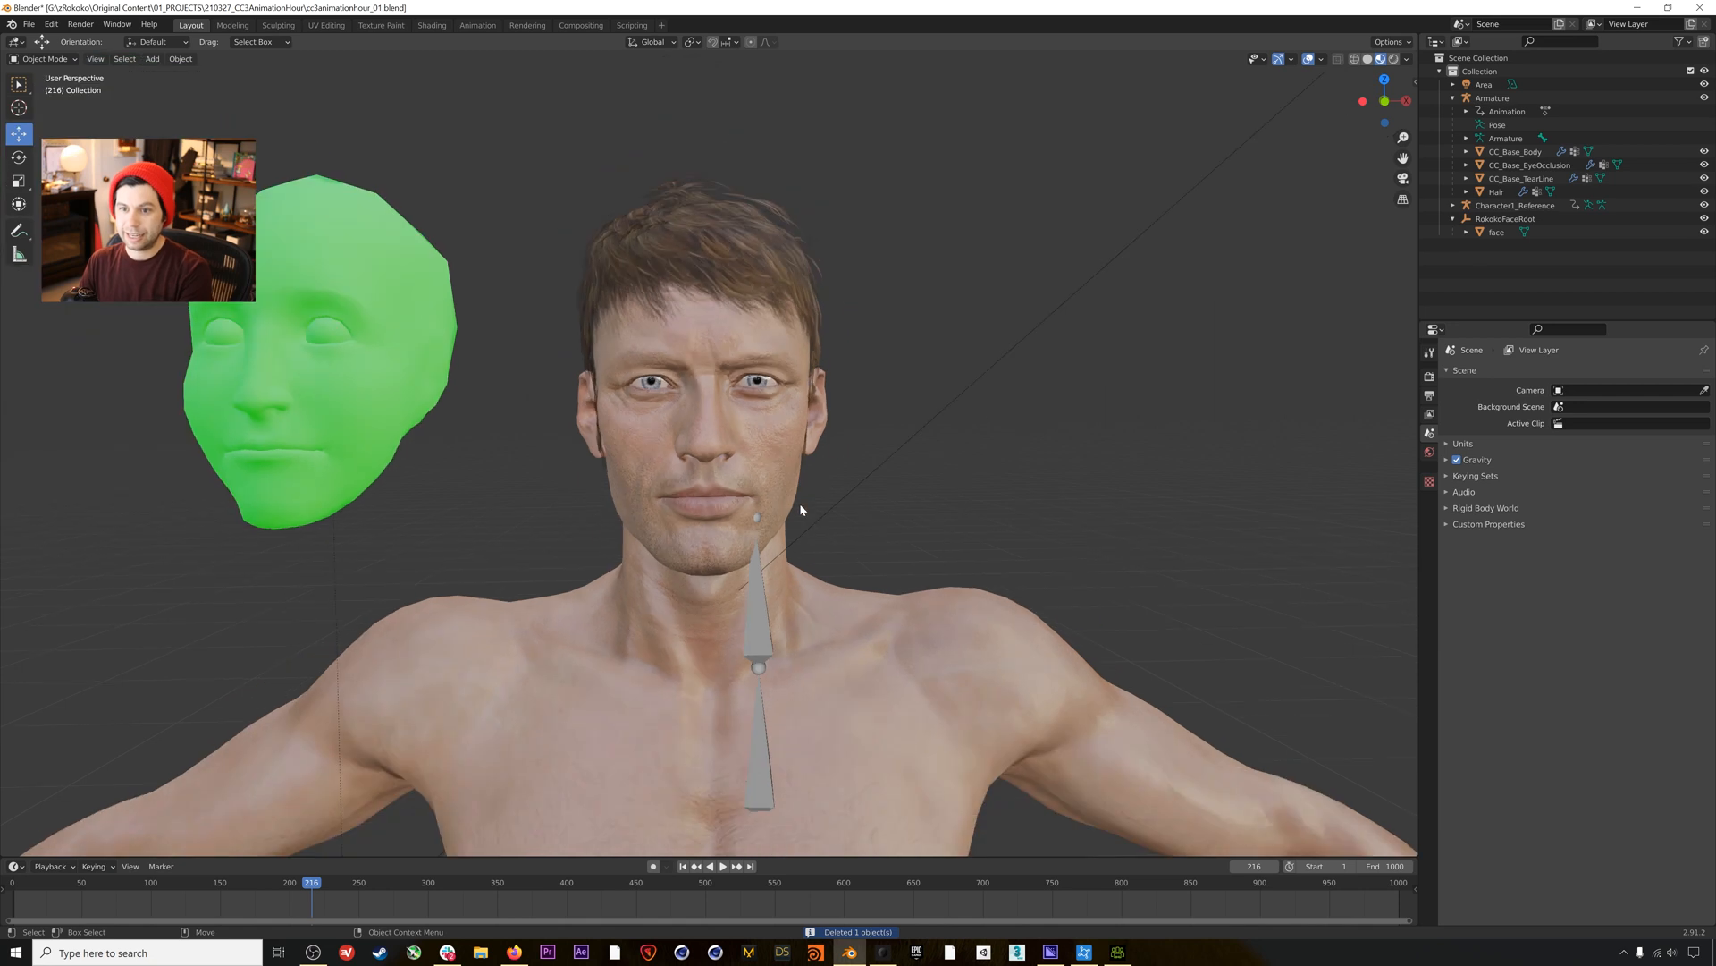
{"action": "scroll", "coordinate": [715, 506], "scroll_direction": "down", "scroll_amount": 1}
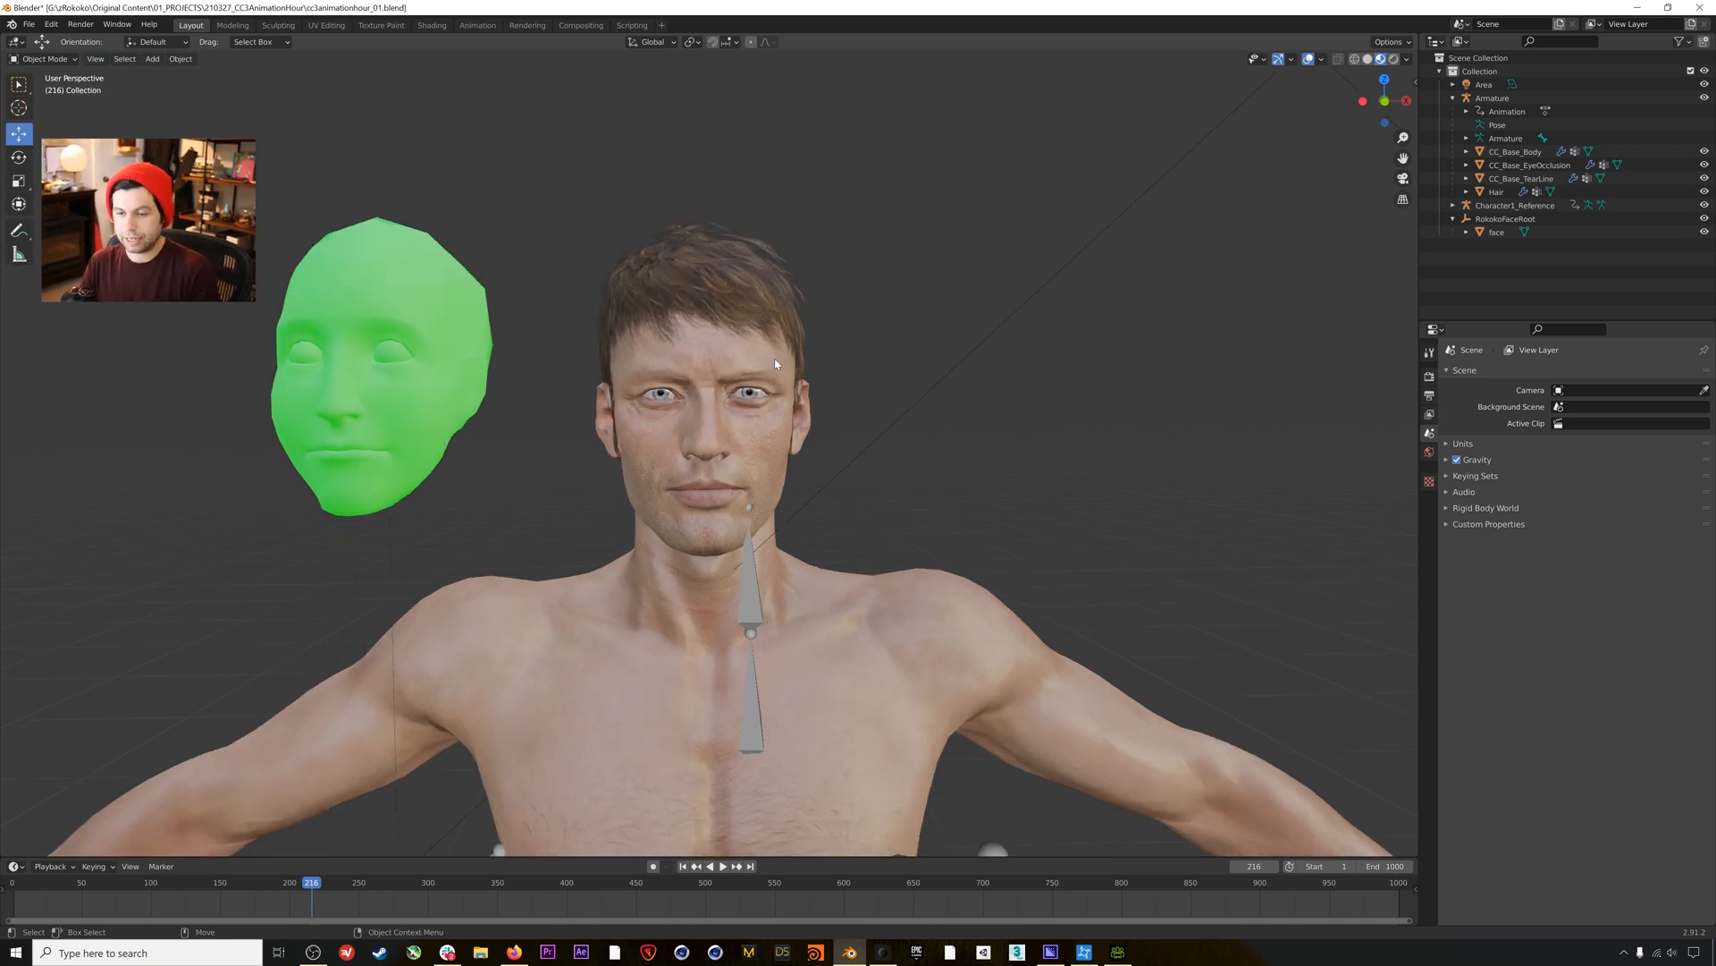
{"action": "scroll", "coordinate": [756, 384], "scroll_direction": "up", "scroll_amount": 1}
{"action": "scroll", "coordinate": [756, 384], "scroll_direction": "up", "scroll_amount": 1}
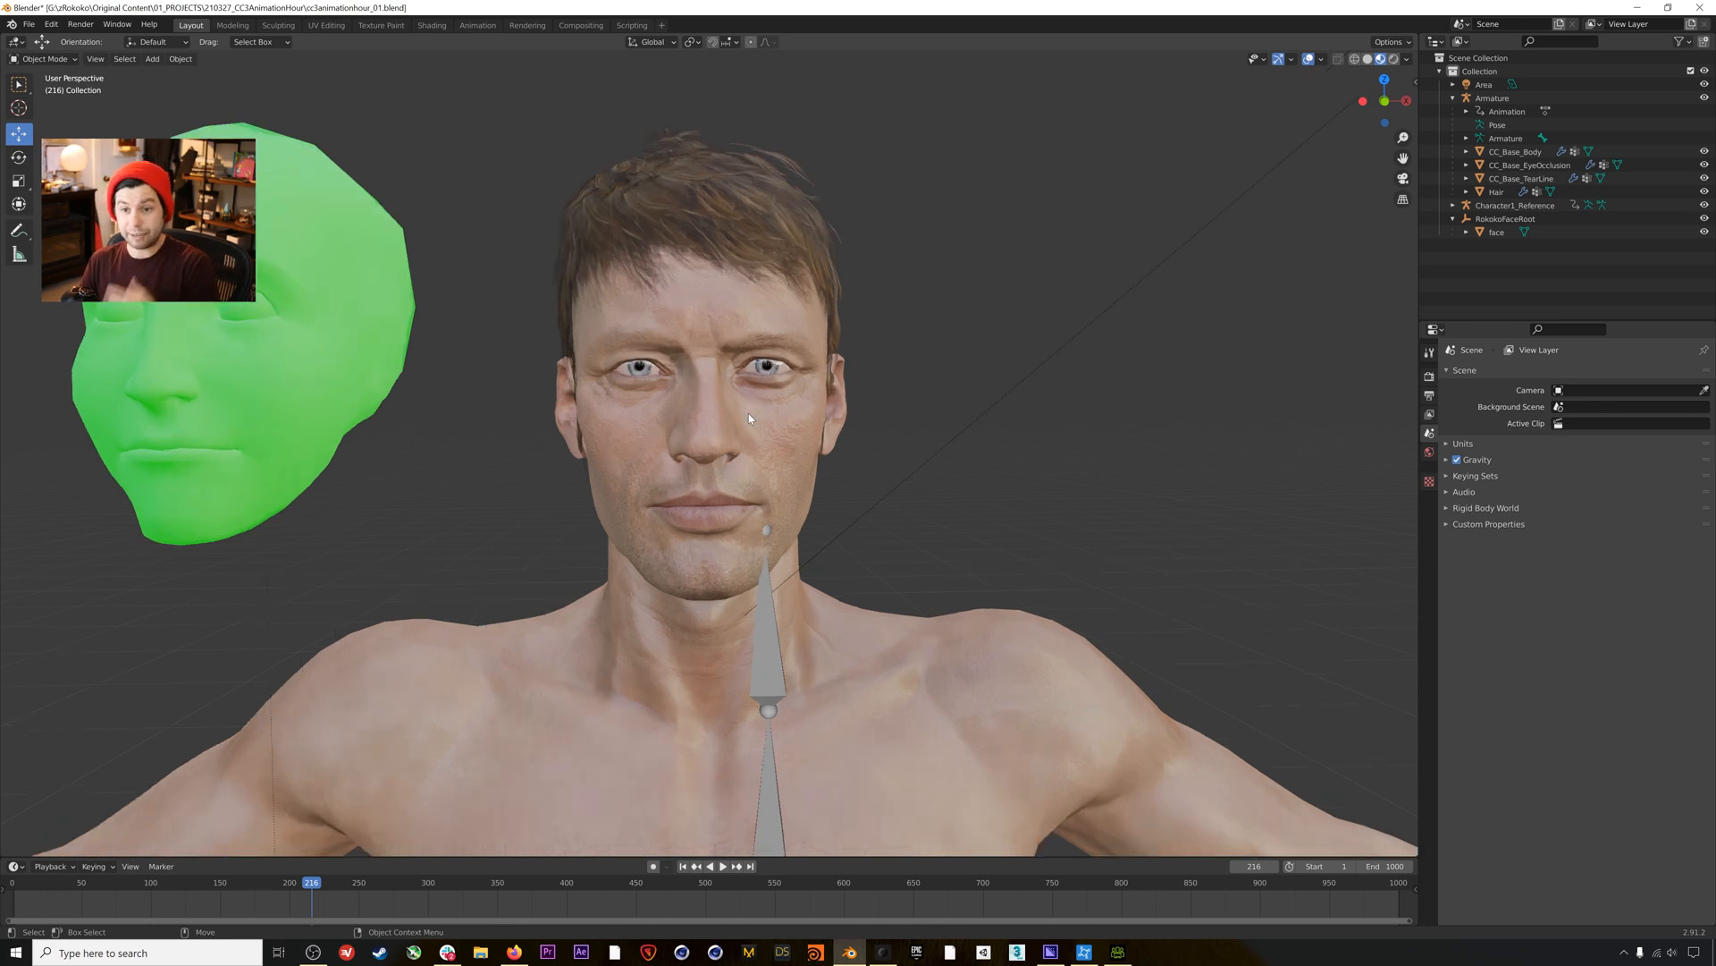
Return the timeline to frame 1 and select the green Rokoko face mesh to examine its animated shape keys.
{"action": "scroll", "coordinate": [748, 413], "scroll_direction": "down", "scroll_amount": 3}
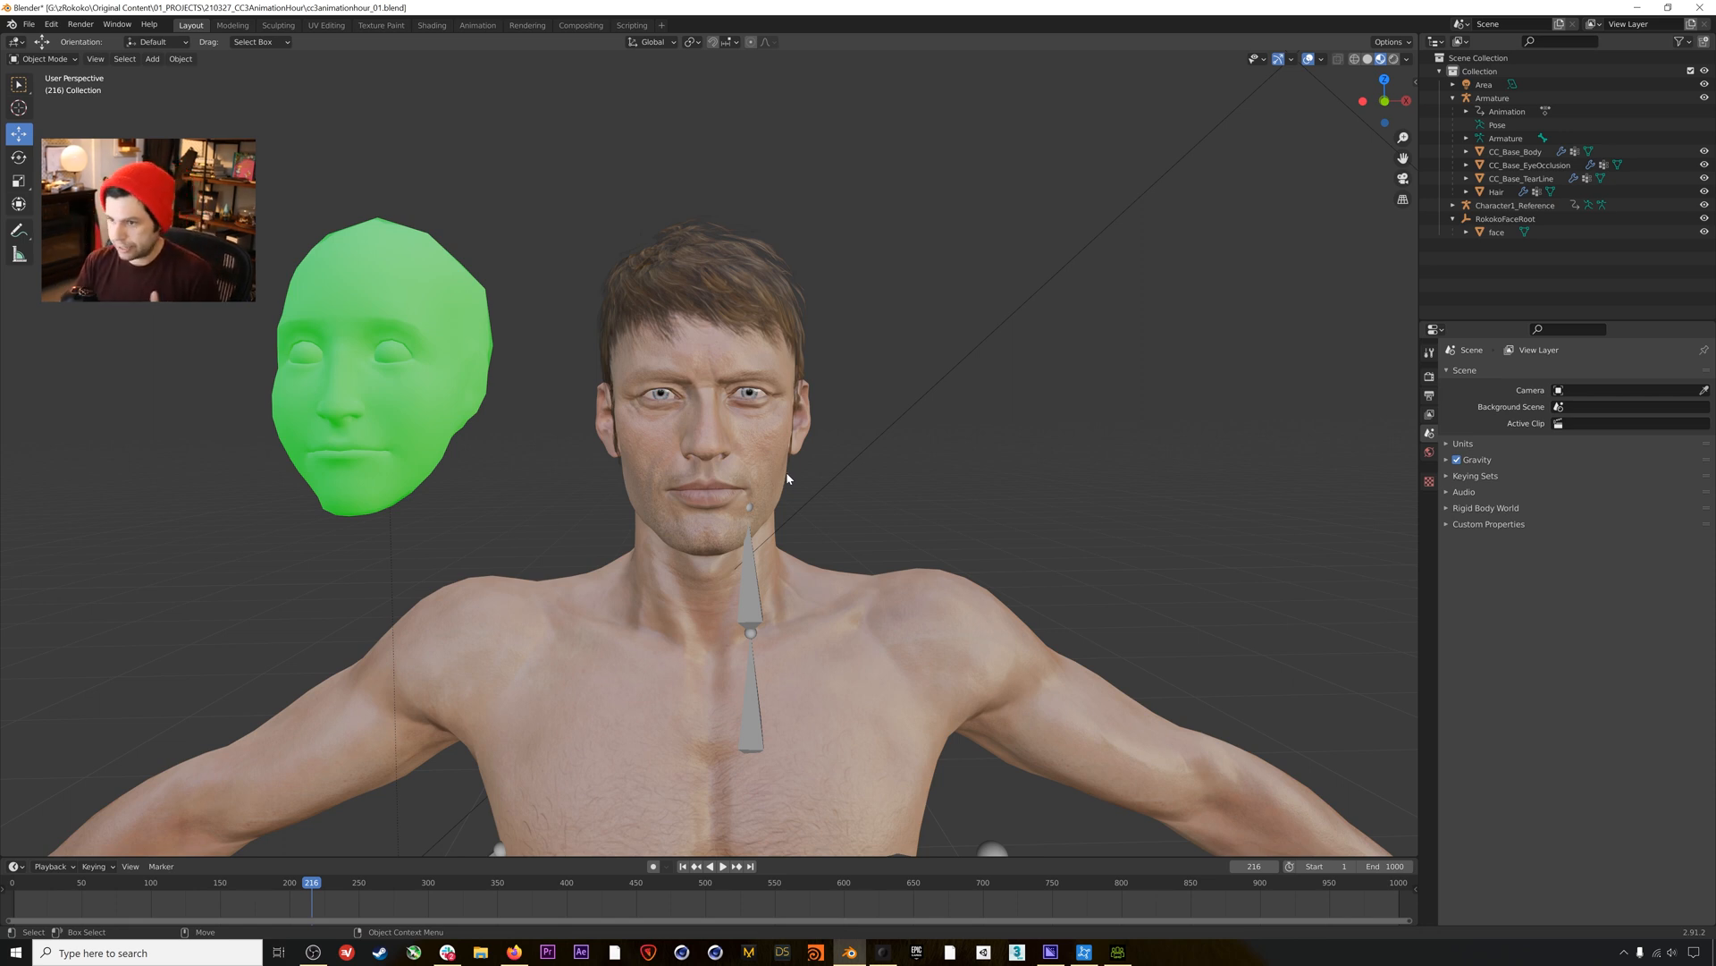
{"action": "scroll", "coordinate": [780, 479], "scroll_direction": "down", "scroll_amount": 2}
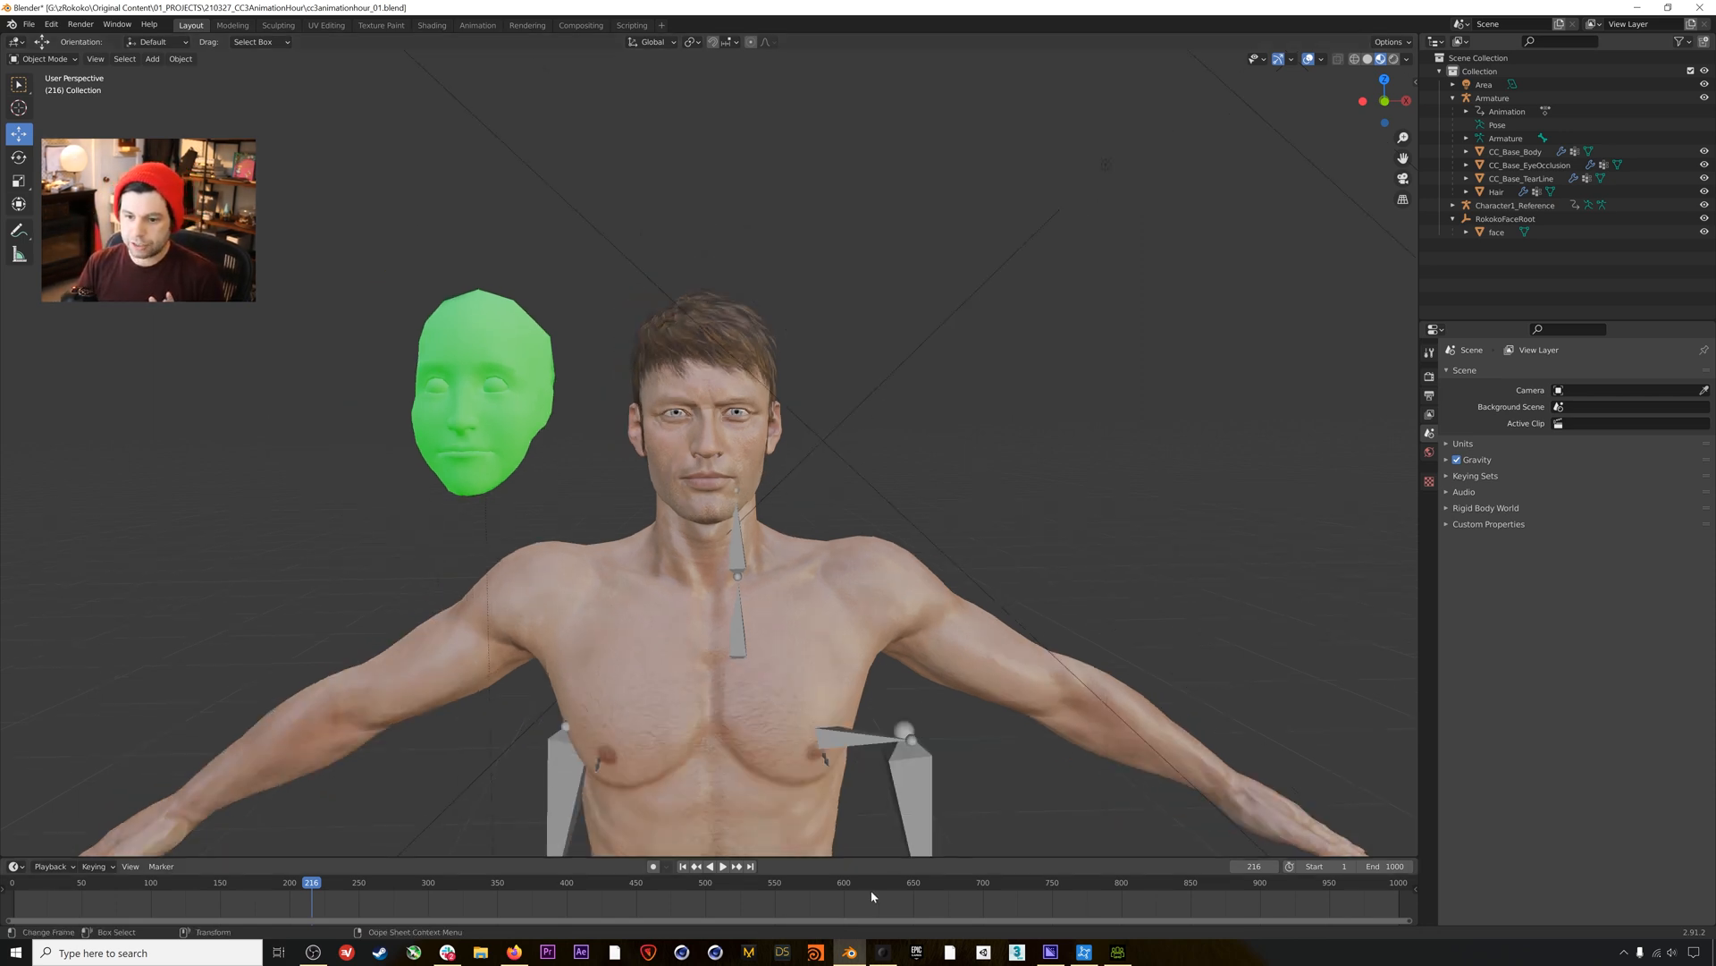
{"action": "left_click", "coordinate": [683, 866]}
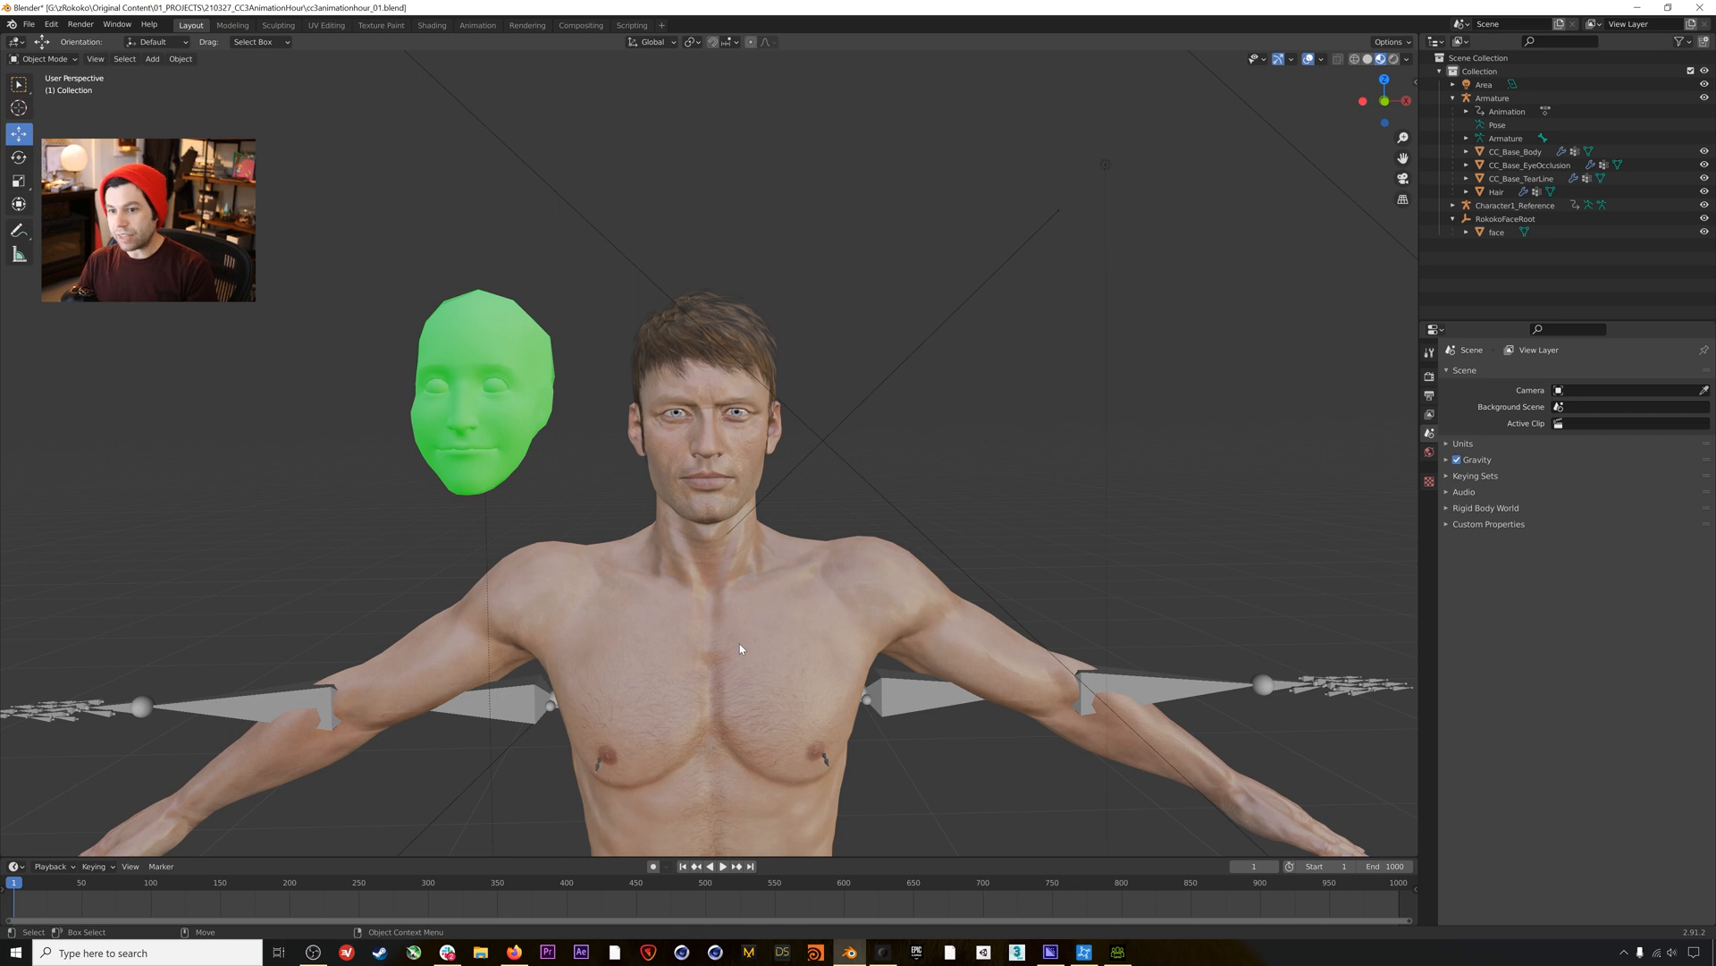
{"action": "left_click", "coordinate": [475, 335]}
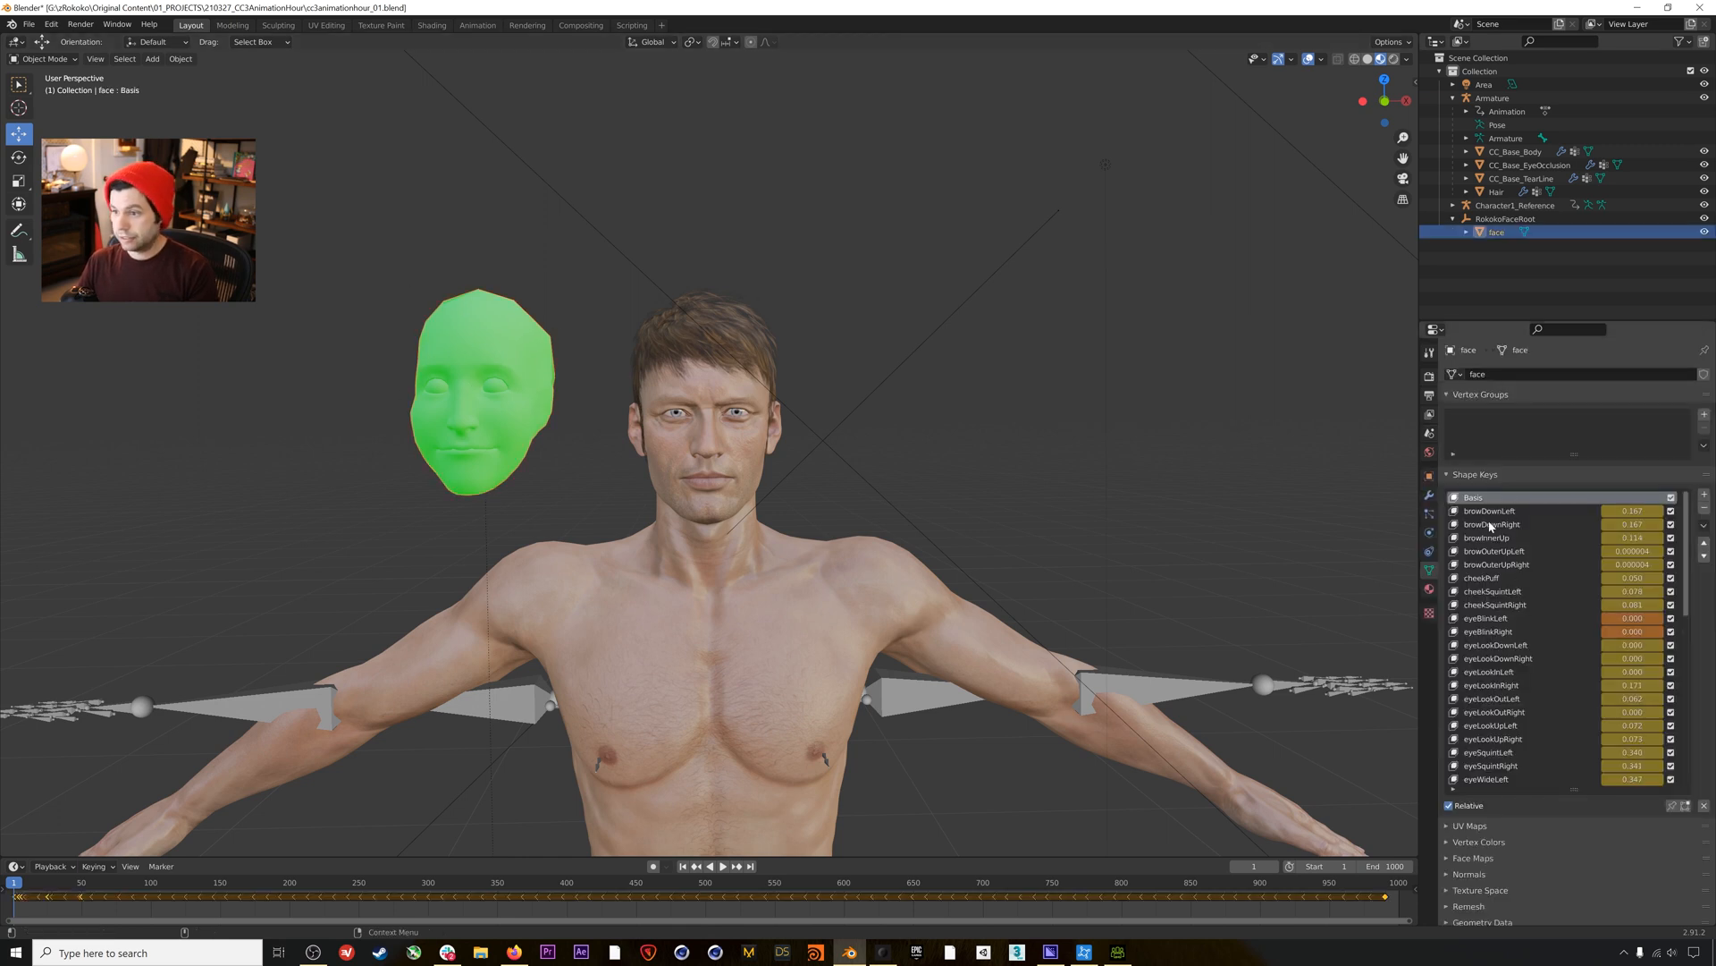
{"action": "scroll", "coordinate": [1491, 526], "scroll_direction": "down", "scroll_amount": 10}
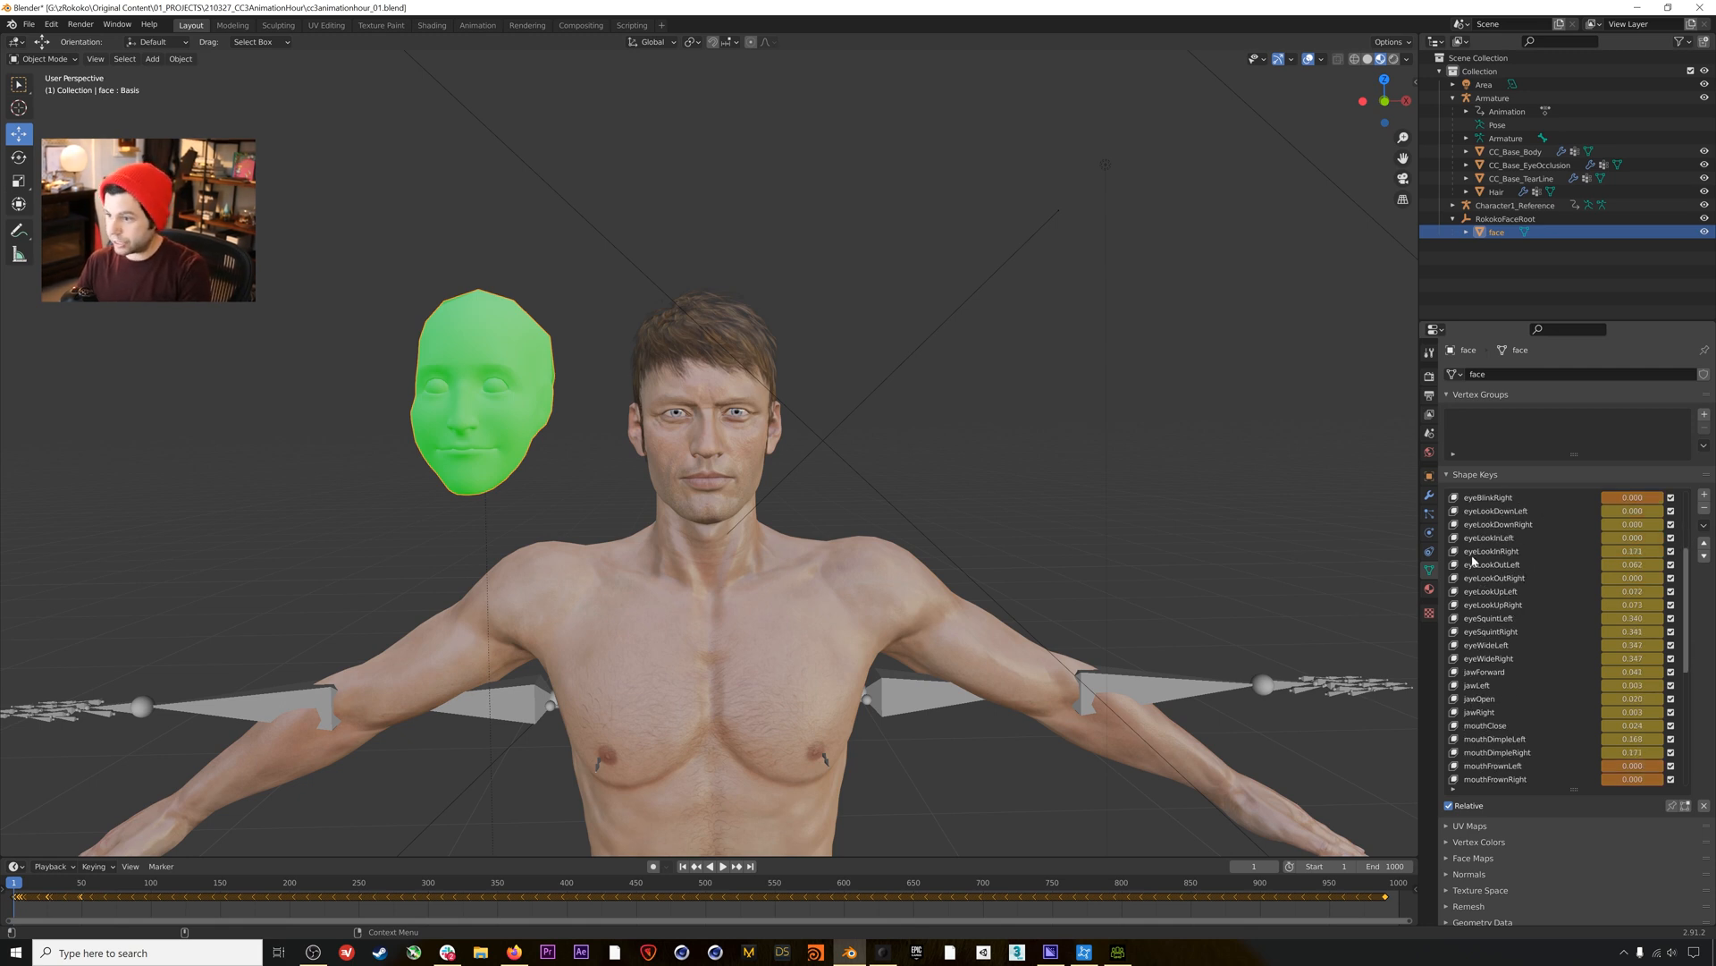
{"action": "scroll", "coordinate": [1469, 541], "scroll_direction": "down", "scroll_amount": 2}
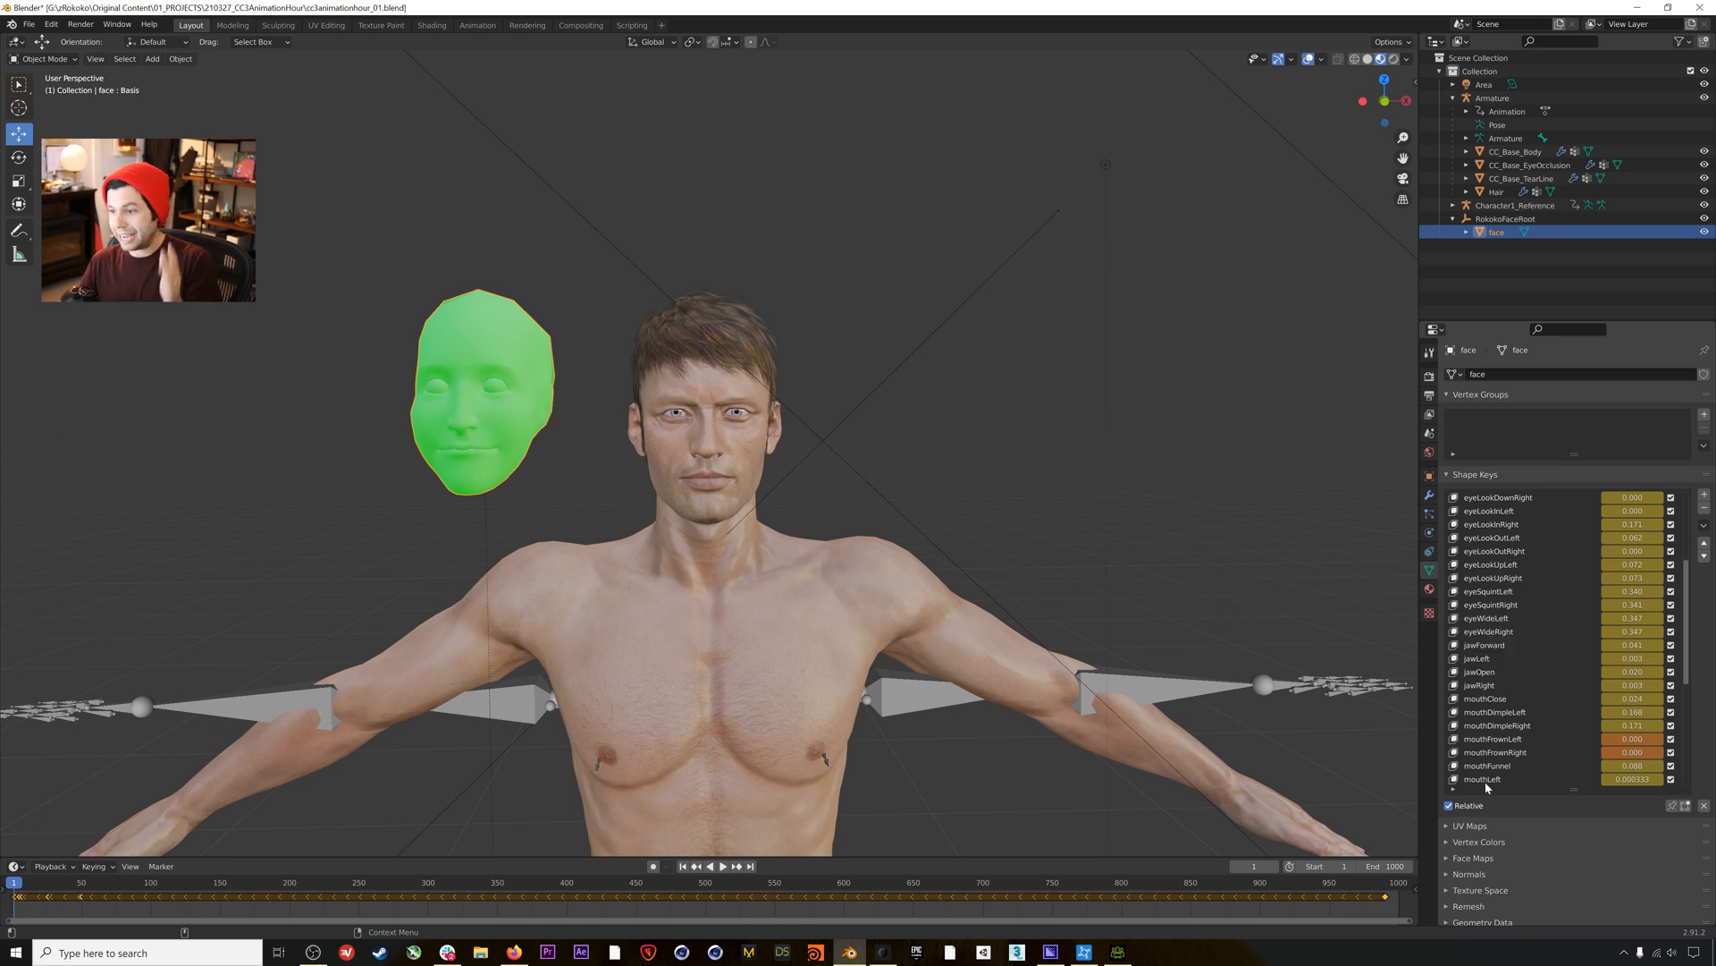
Examine CC_Base_Body's A-numbered facial shape keys from A01_Brow_Inner_Up to A52_Tongue_Out as counterparts of the Rokoko face's keys.
{"action": "left_click", "coordinate": [1517, 156]}
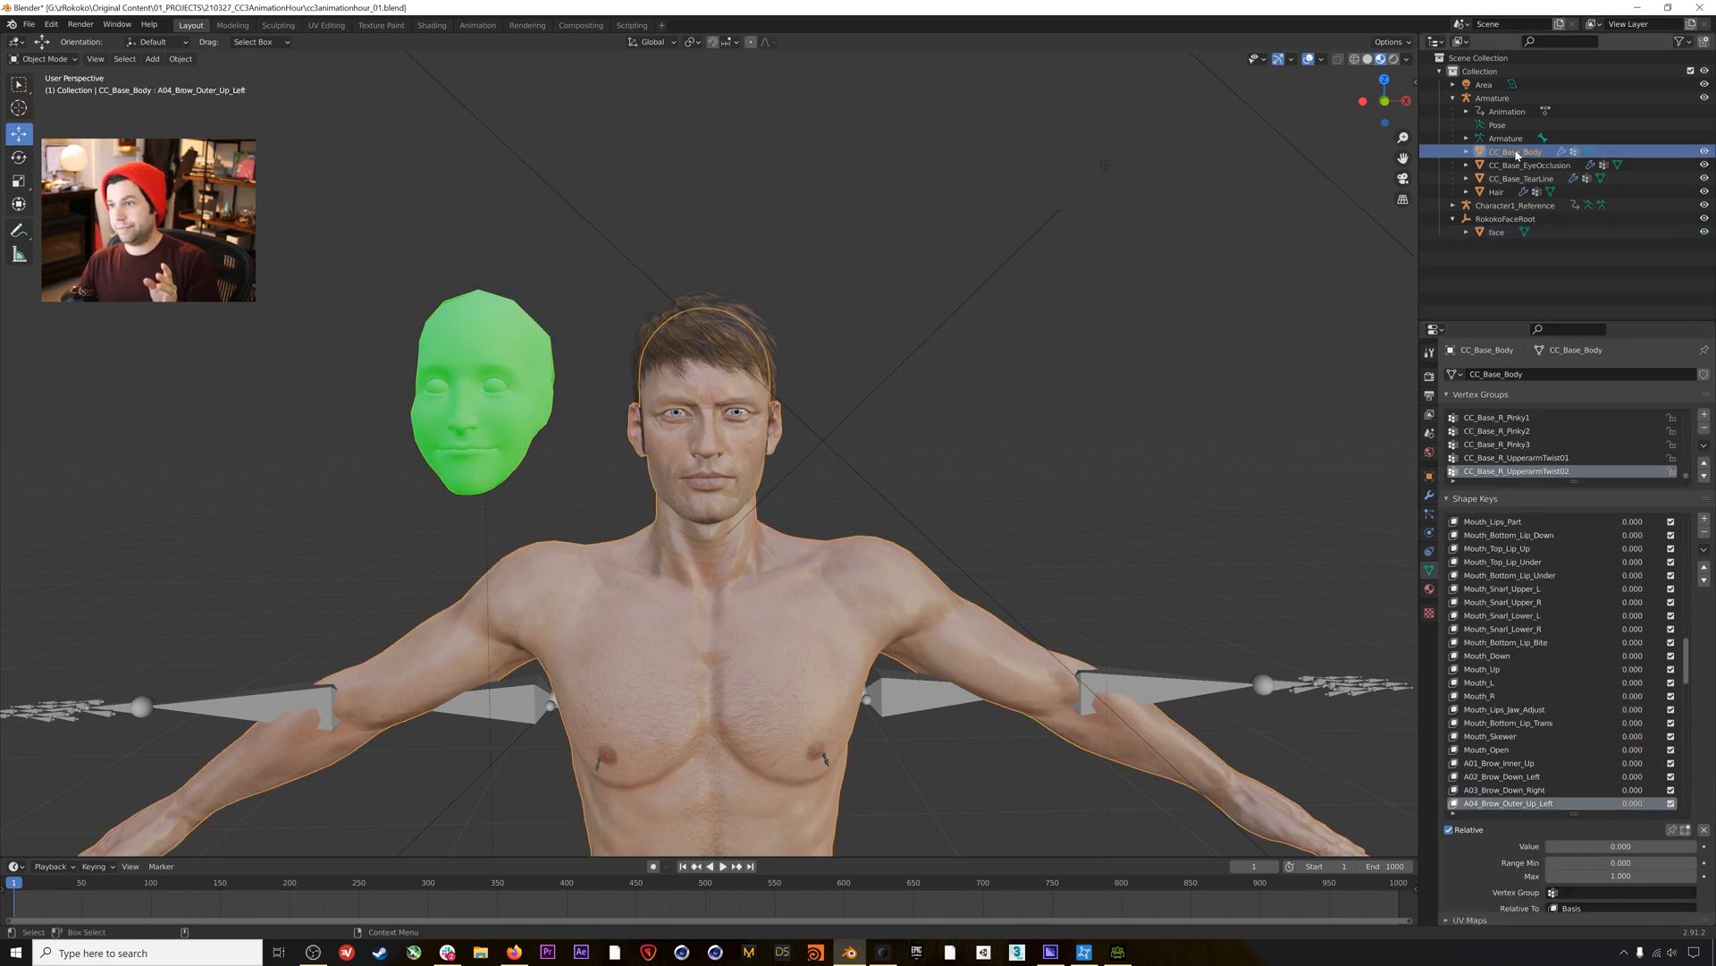
{"action": "scroll", "coordinate": [1544, 635], "scroll_direction": "up", "scroll_amount": 2}
{"action": "scroll", "coordinate": [1544, 636], "scroll_direction": "down", "scroll_amount": 5}
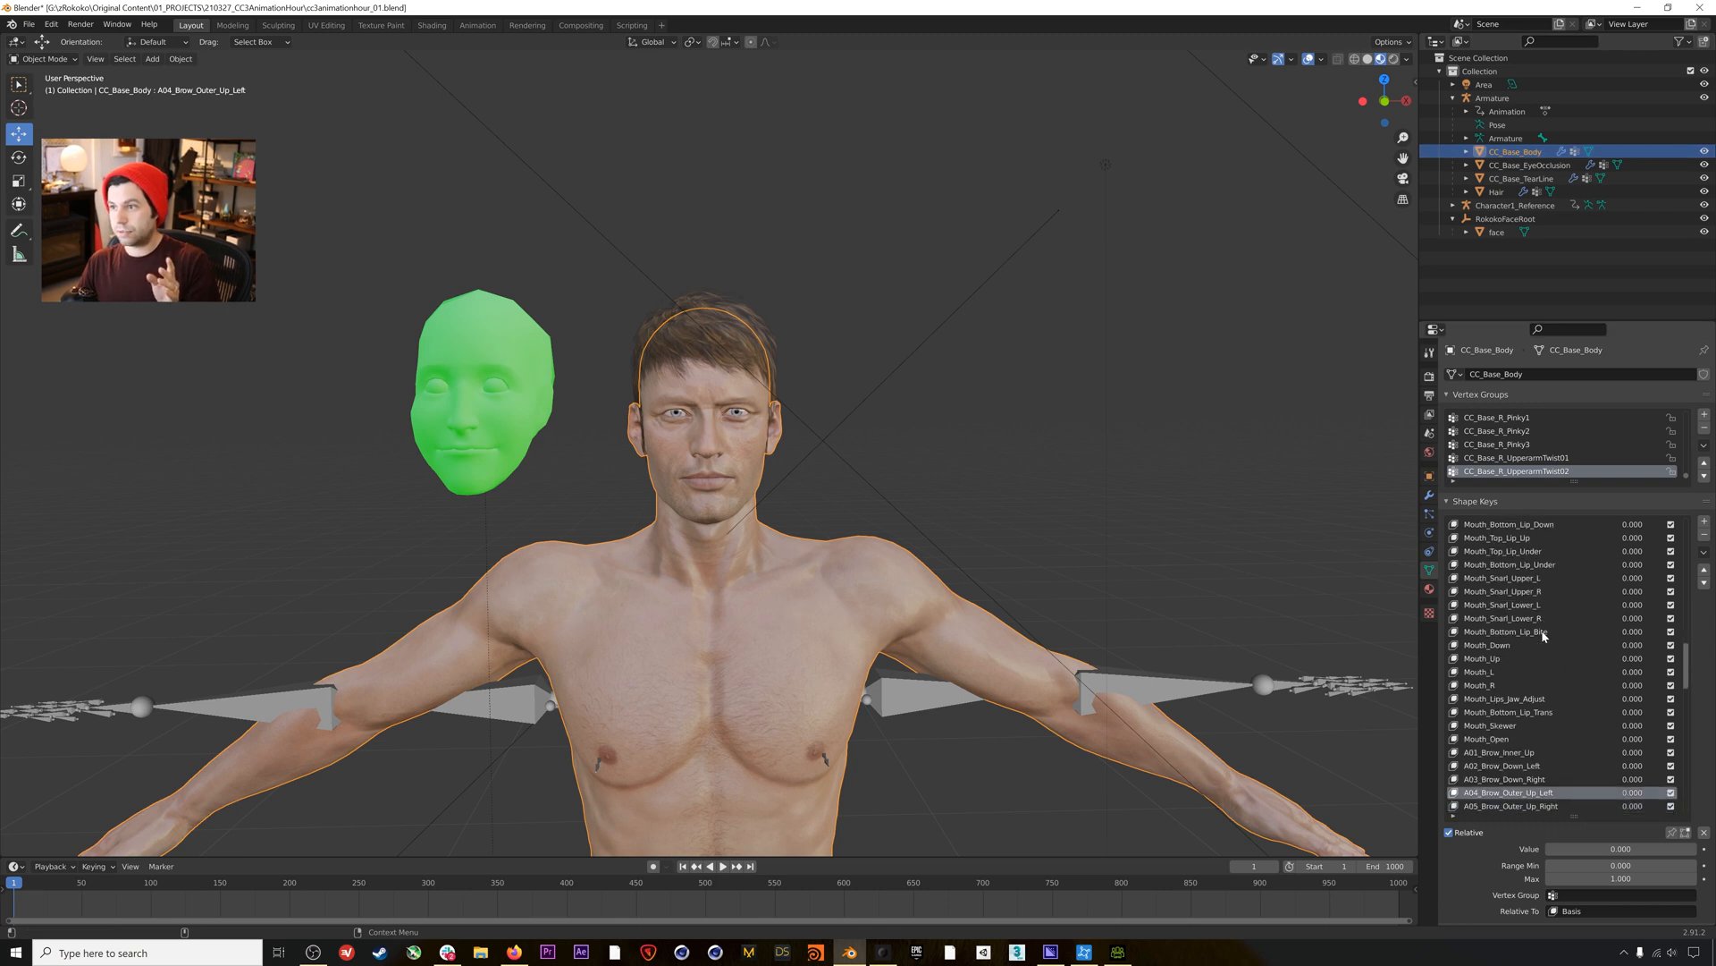
{"action": "scroll", "coordinate": [812, 563], "scroll_direction": "down", "scroll_amount": 5}
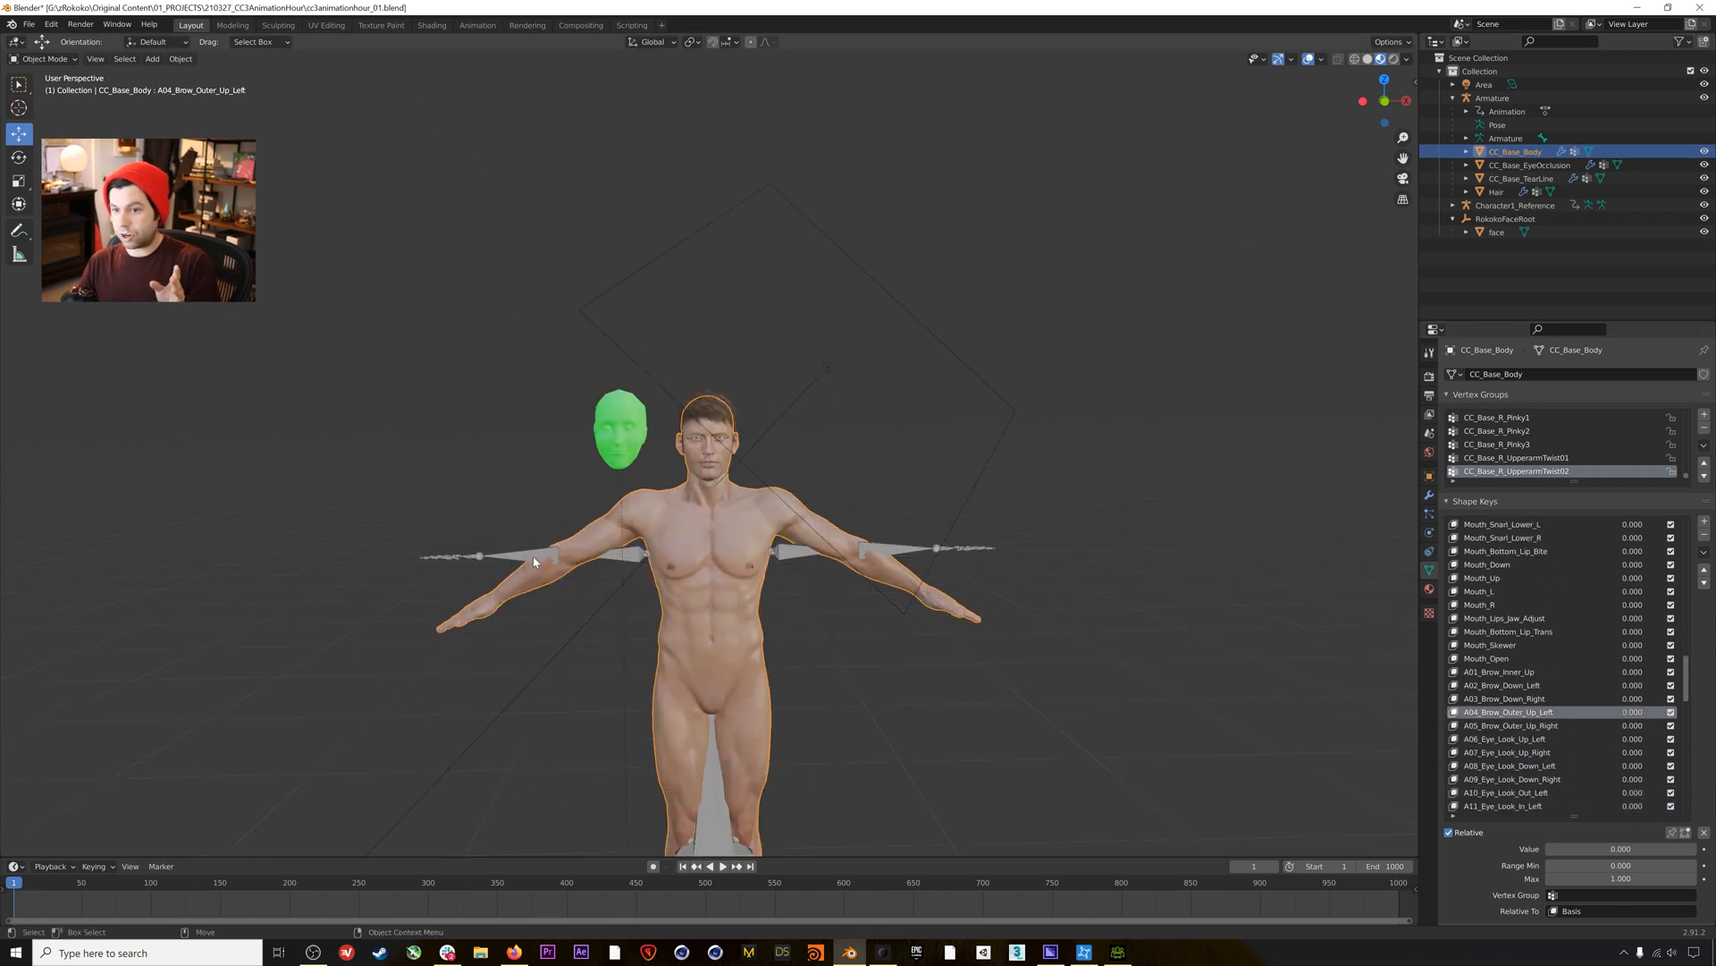
{"action": "scroll", "coordinate": [767, 493], "scroll_direction": "up", "scroll_amount": 7}
{"action": "scroll", "coordinate": [1450, 660], "scroll_direction": "down", "scroll_amount": 3}
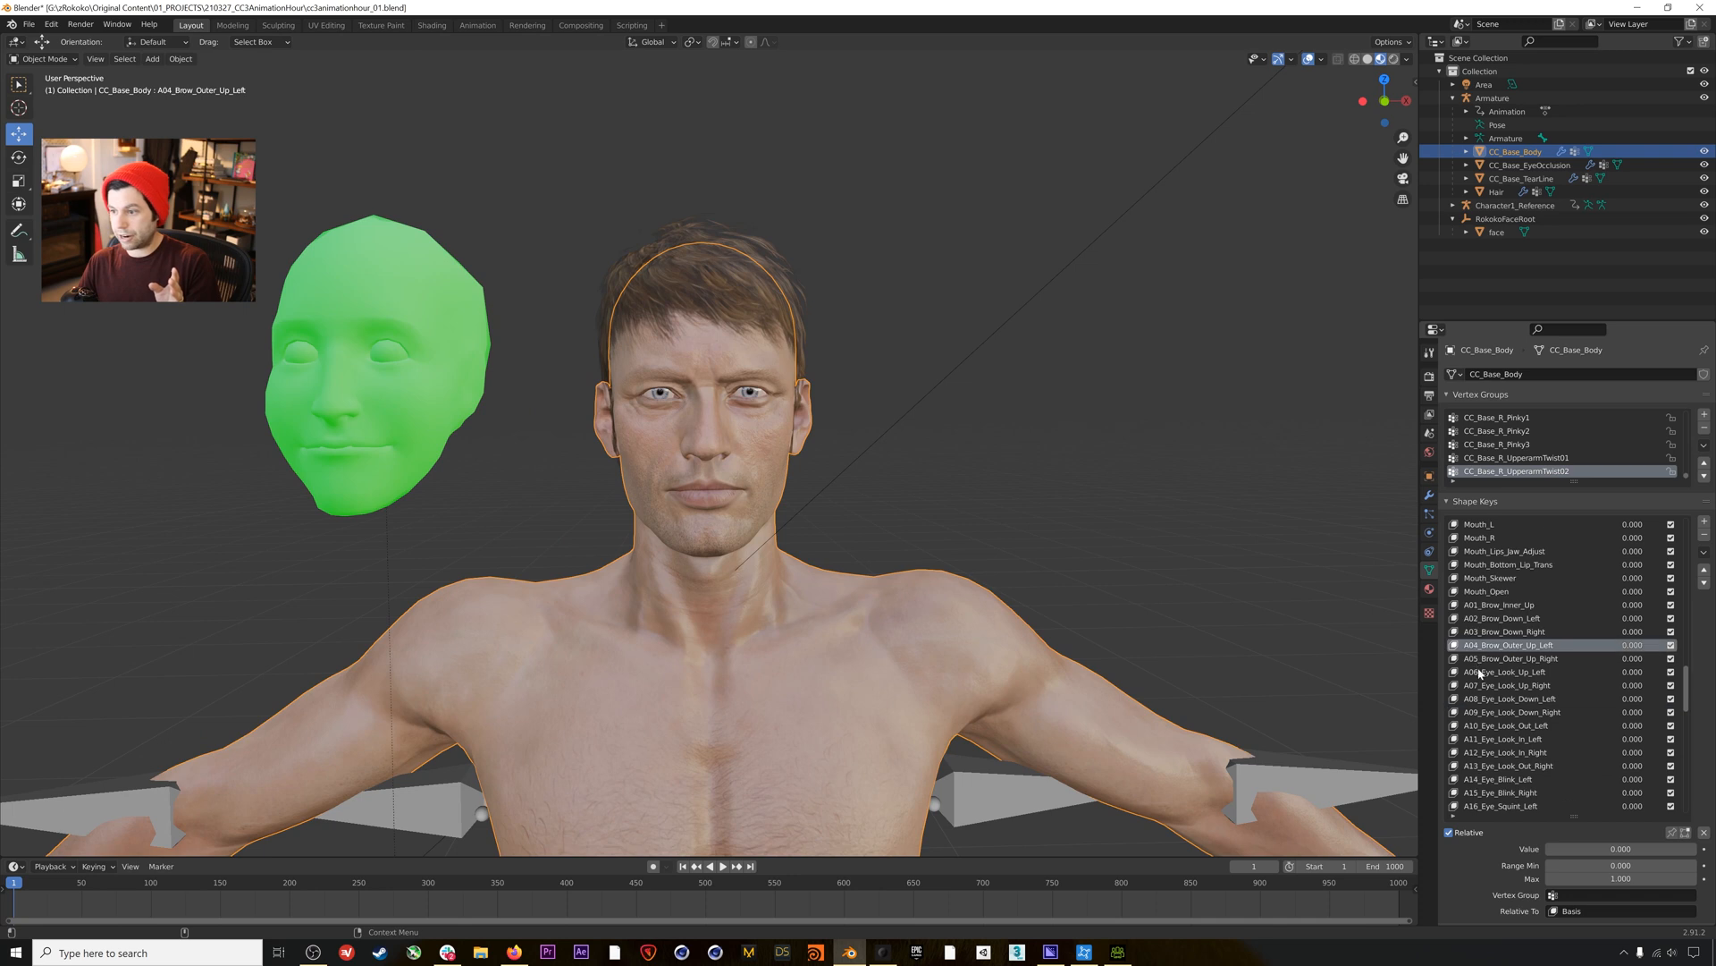
{"action": "left_click", "coordinate": [1500, 607]}
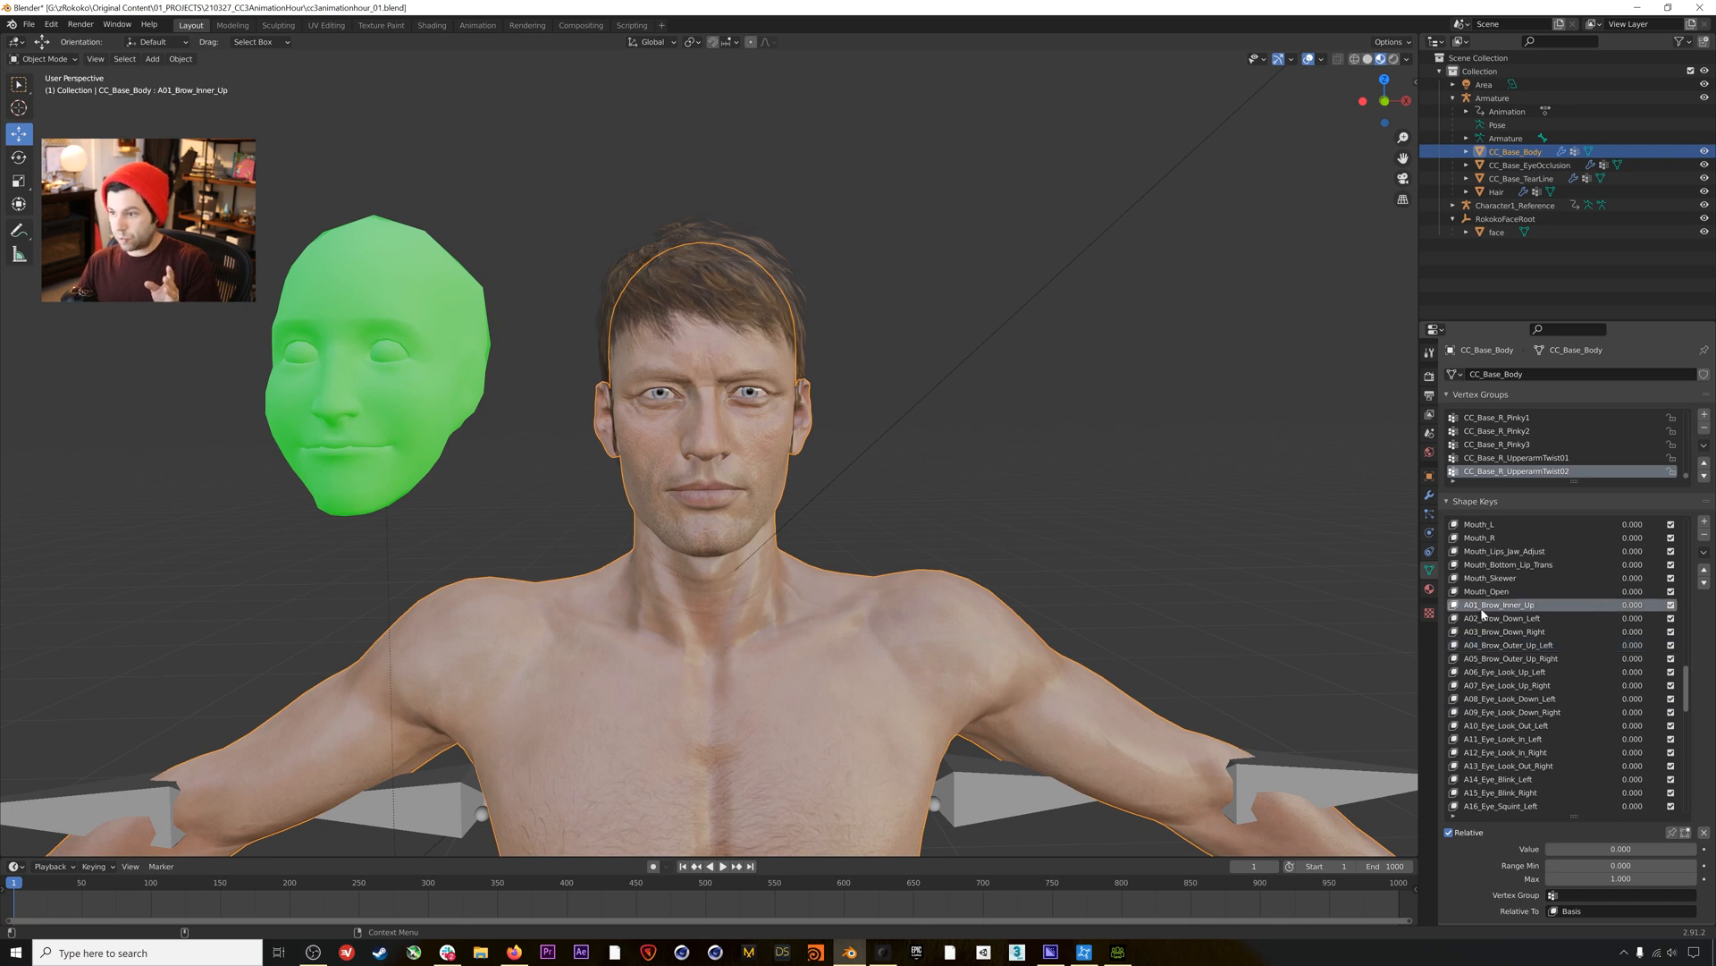
{"action": "scroll", "coordinate": [1486, 724], "scroll_direction": "down", "scroll_amount": 7}
{"action": "scroll", "coordinate": [1486, 738], "scroll_direction": "down", "scroll_amount": 4}
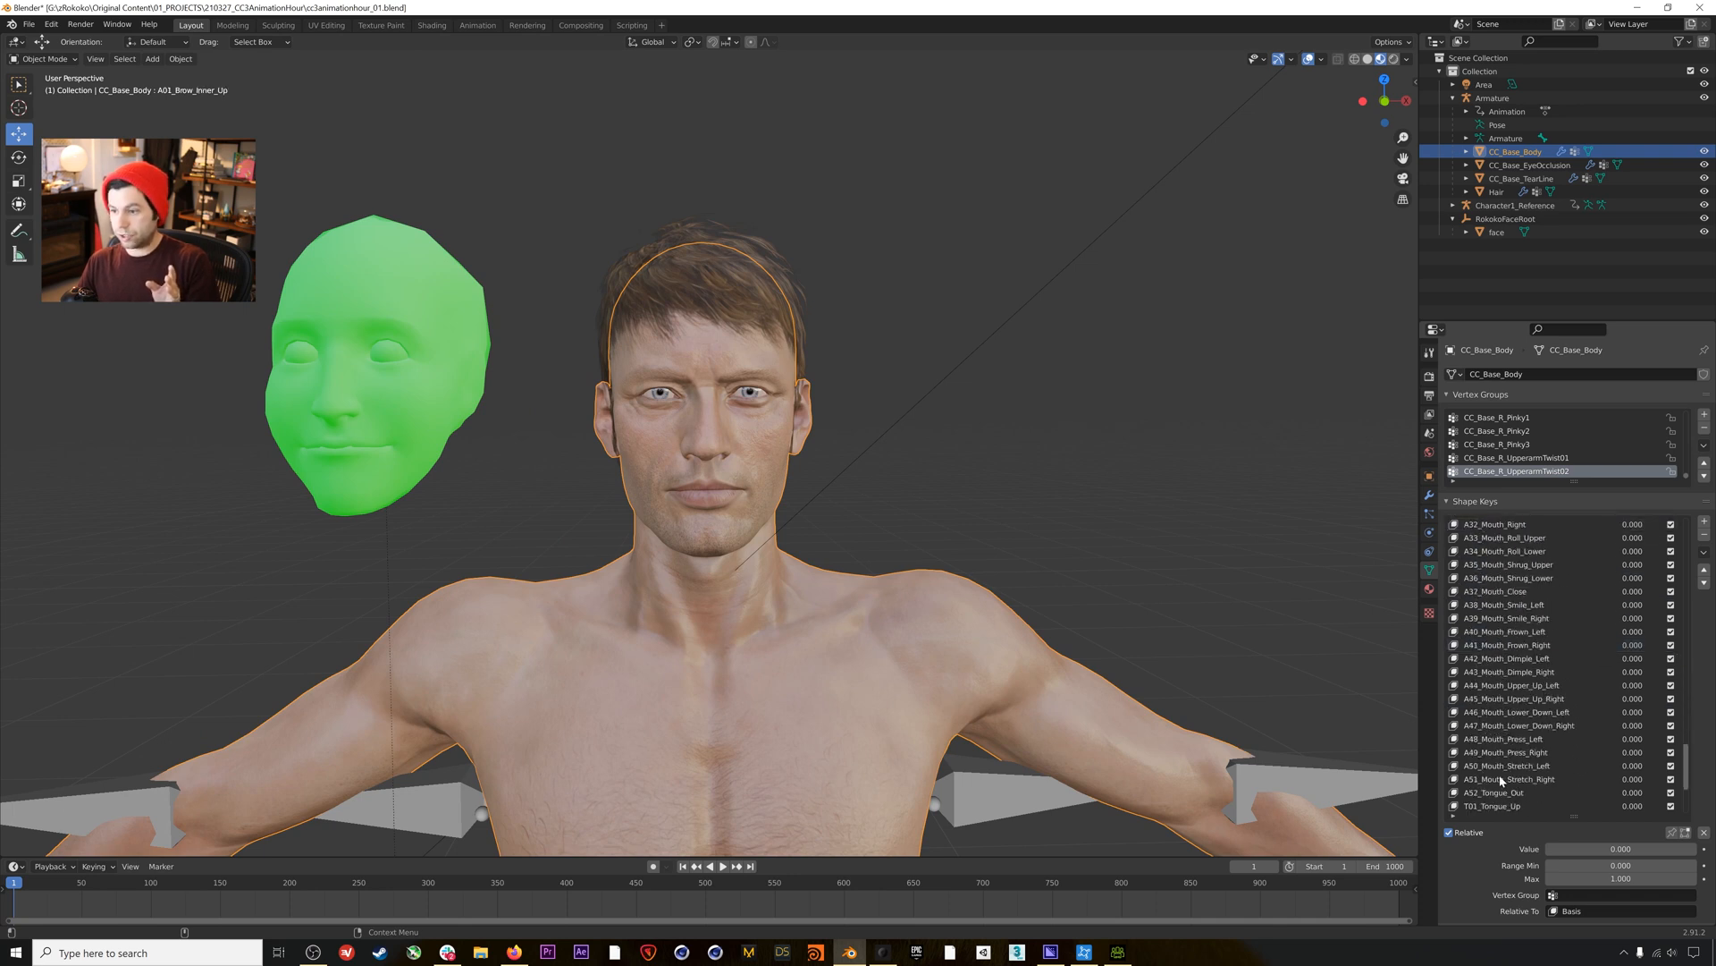
{"action": "scroll", "coordinate": [1486, 780], "scroll_direction": "up", "scroll_amount": 7}
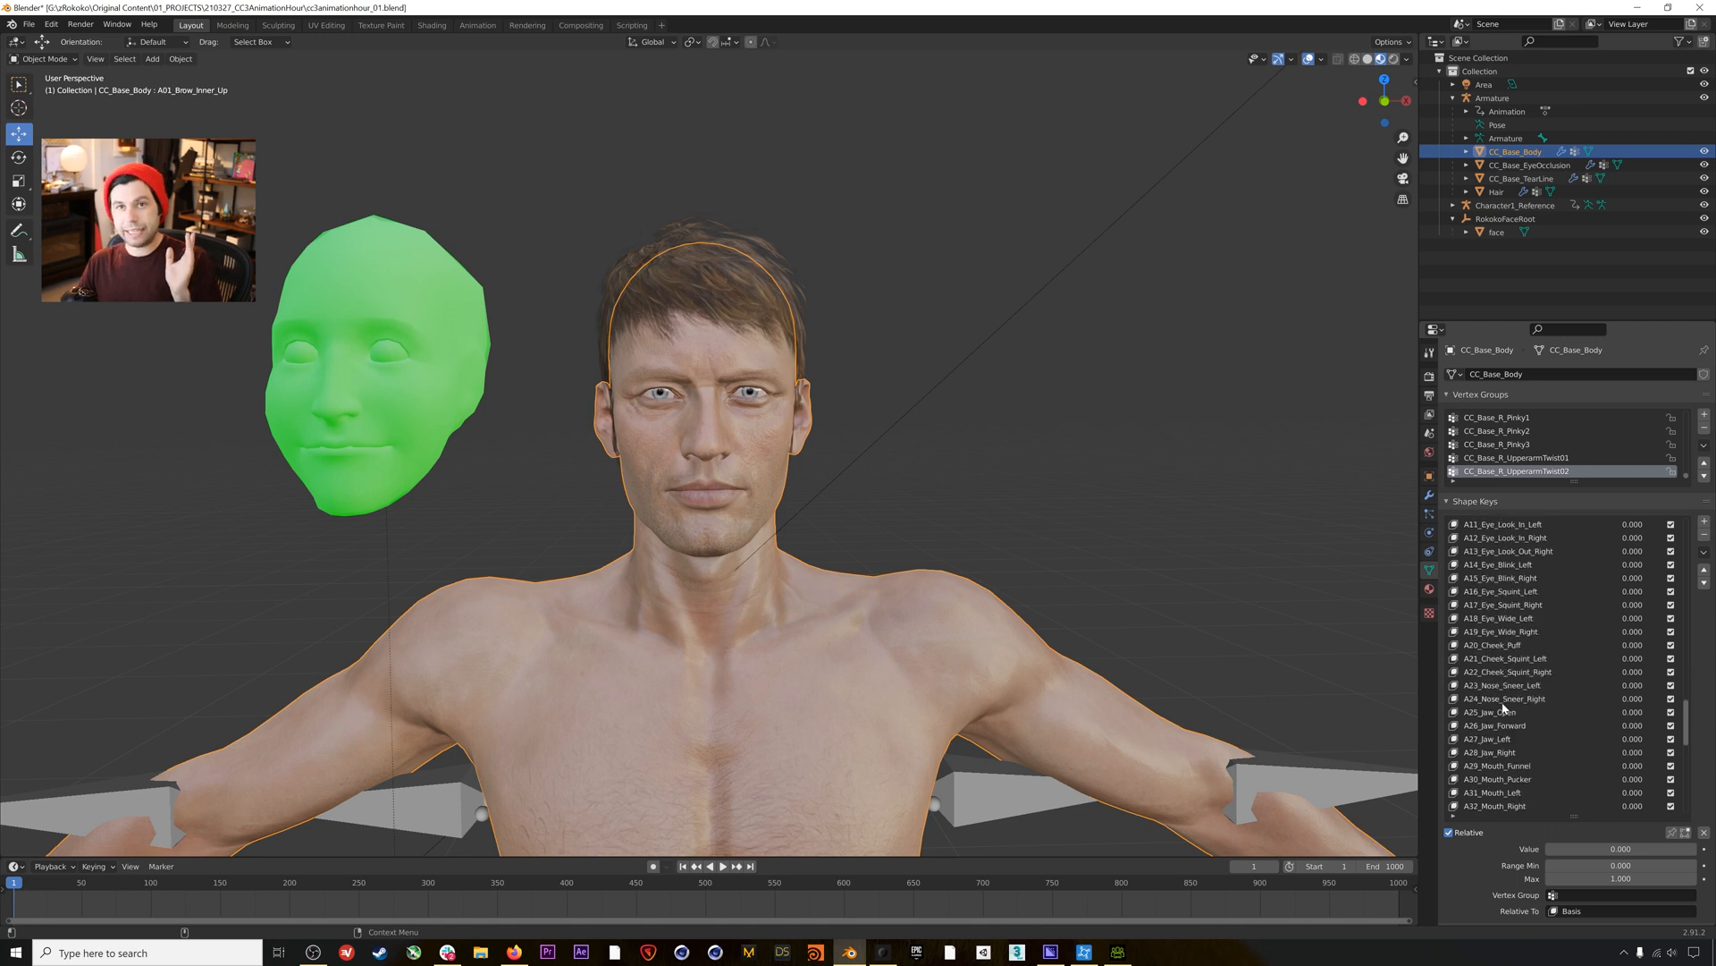
Review the CC_Base_Body shape key list, comparing the standard brow, eye and mouth keys with the A-numbered set.
{"action": "scroll", "coordinate": [1508, 698], "scroll_direction": "up", "scroll_amount": 3}
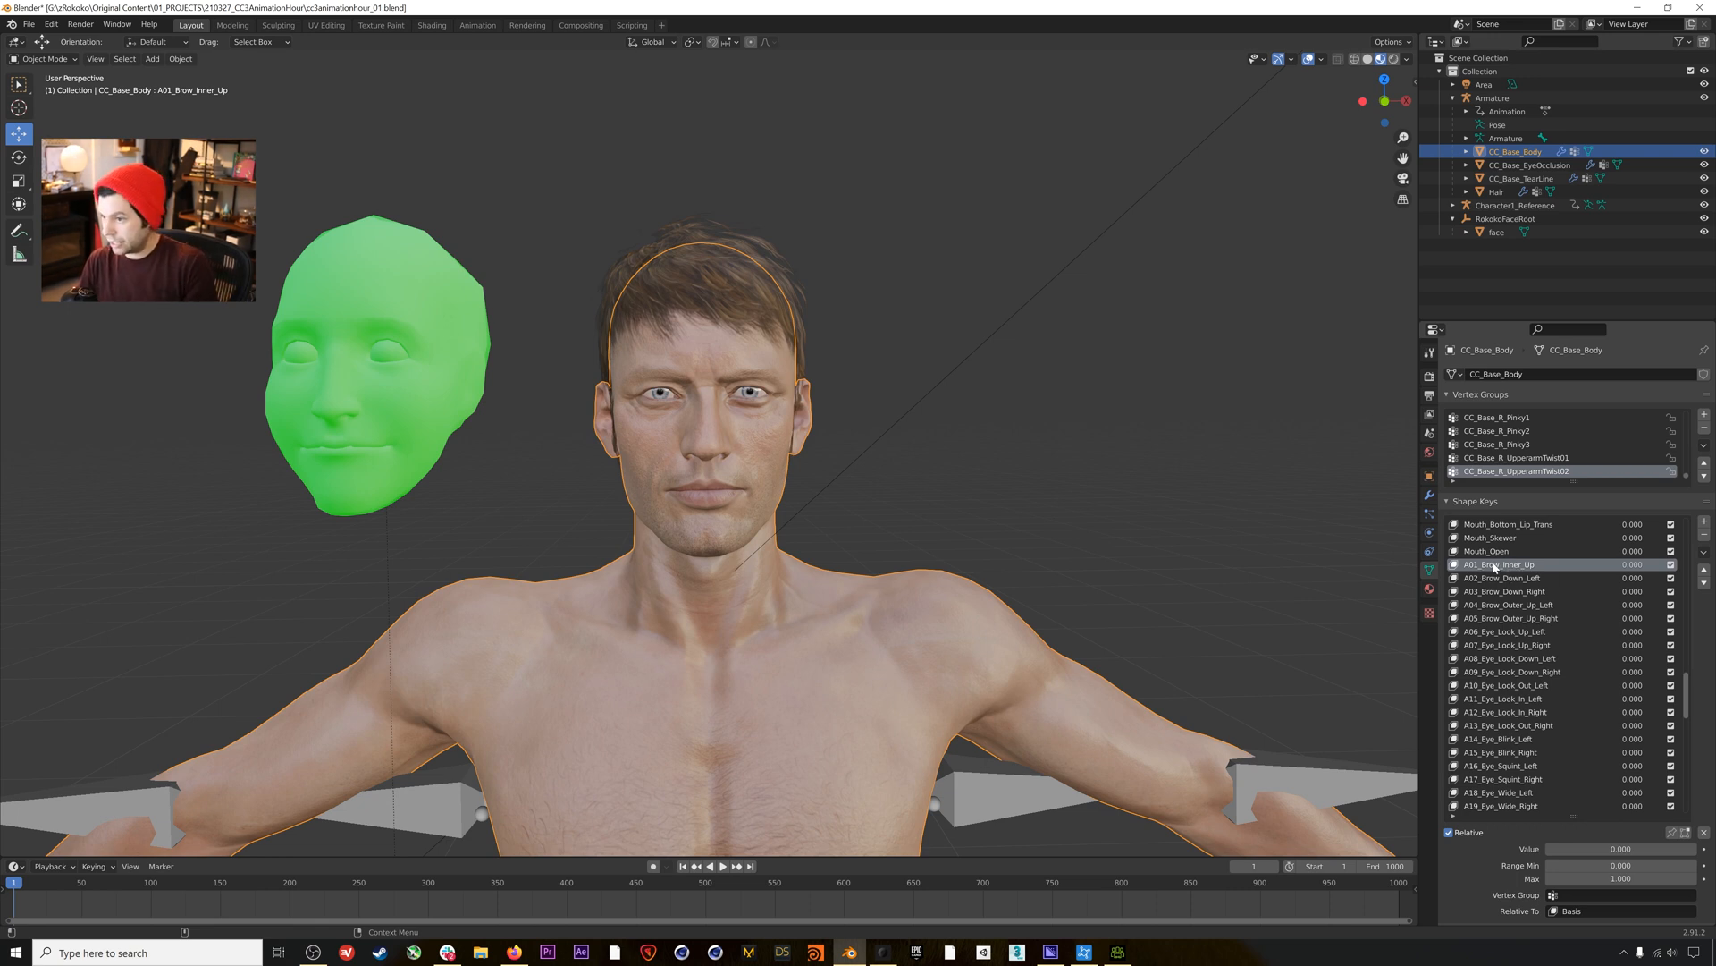
{"action": "scroll", "coordinate": [1495, 567], "scroll_direction": "up", "scroll_amount": 10}
{"action": "scroll", "coordinate": [1502, 575], "scroll_direction": "up", "scroll_amount": 10}
{"action": "left_click", "coordinate": [1498, 593]}
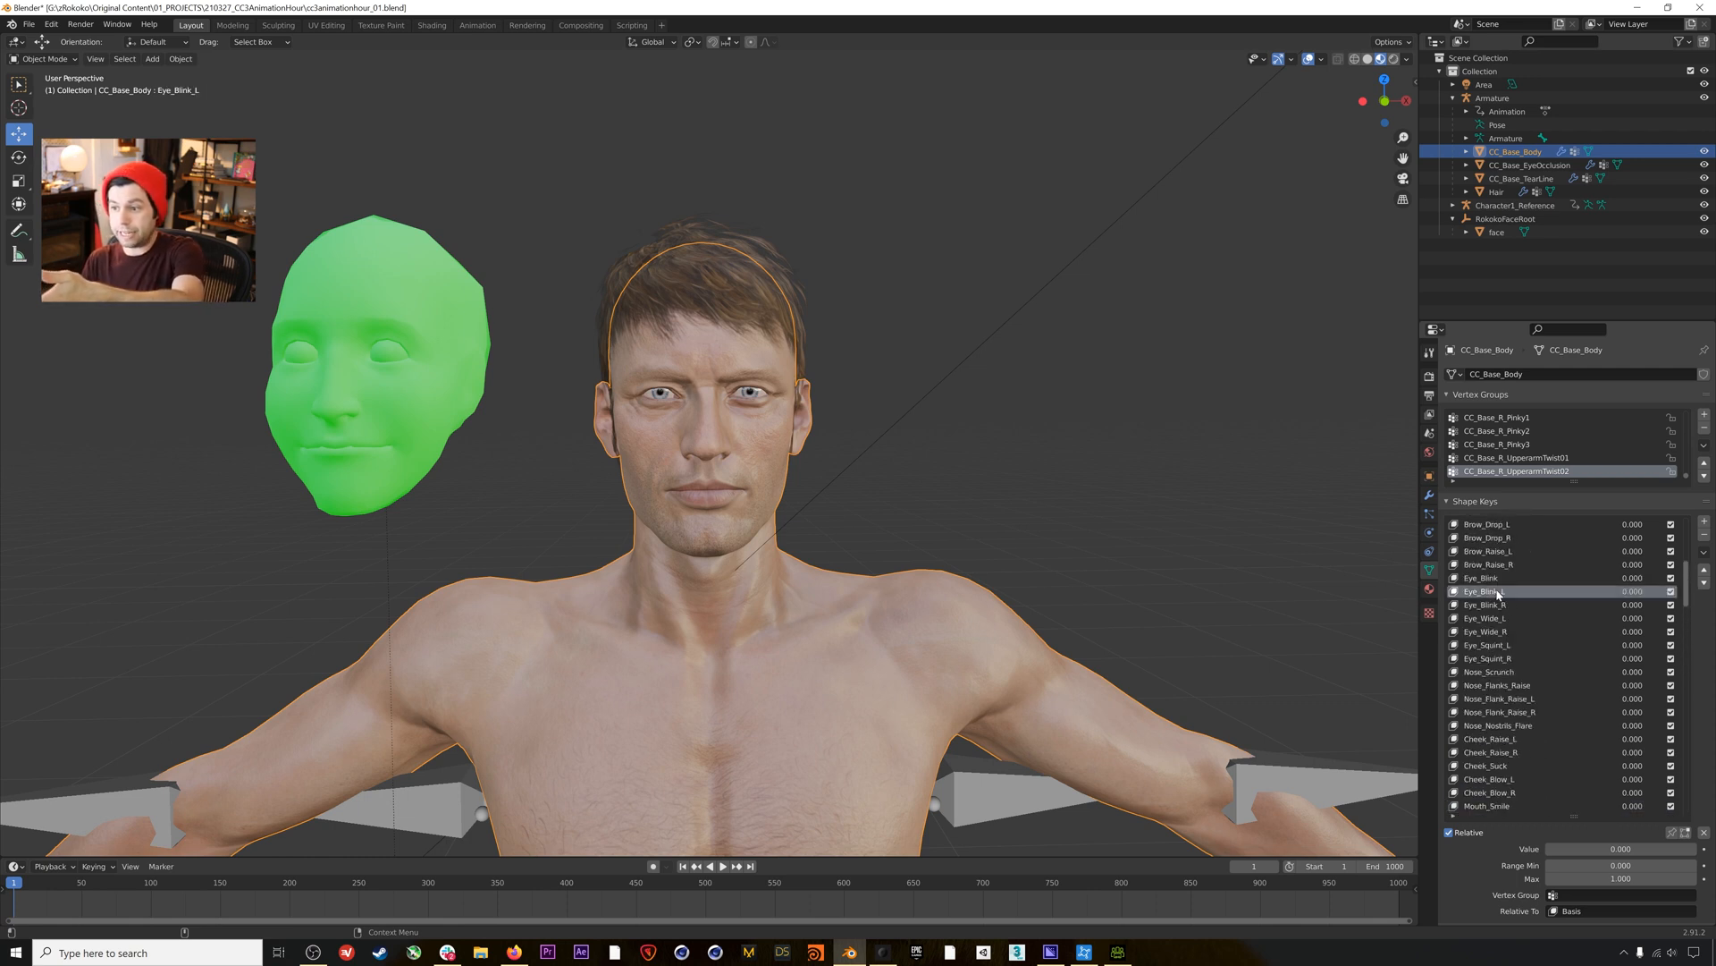
{"action": "scroll", "coordinate": [1499, 615], "scroll_direction": "up", "scroll_amount": 3}
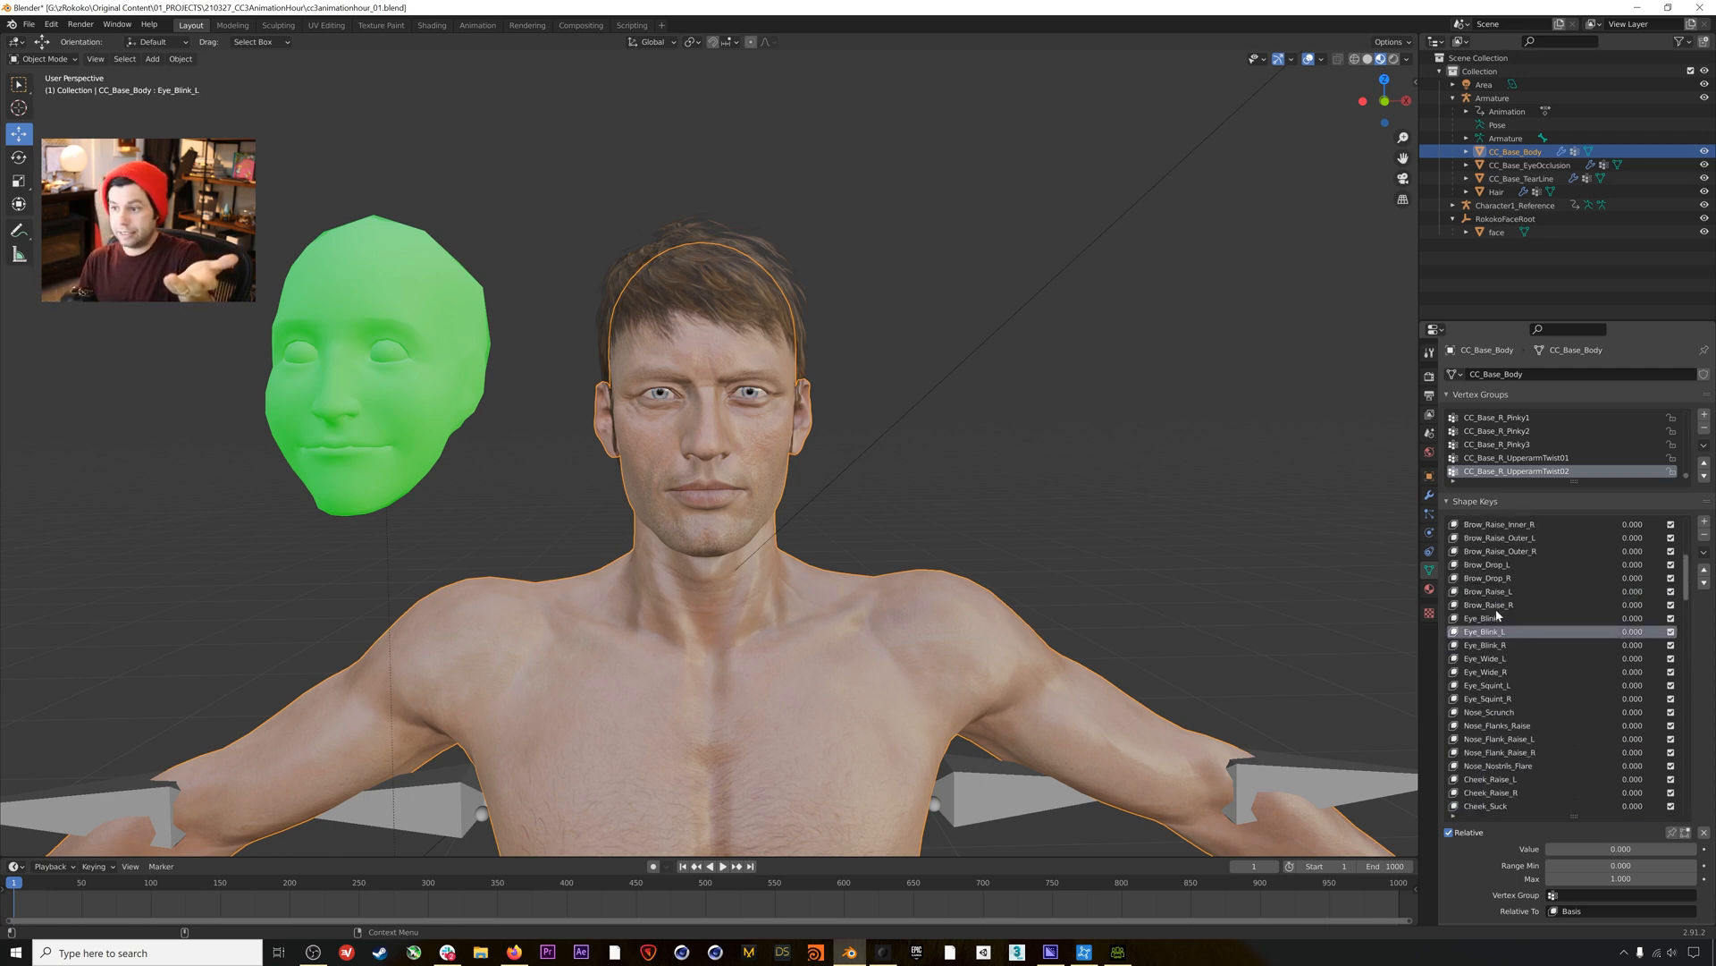
{"action": "scroll", "coordinate": [1498, 615], "scroll_direction": "down", "scroll_amount": 5}
{"action": "scroll", "coordinate": [1514, 591], "scroll_direction": "down", "scroll_amount": 5}
{"action": "scroll", "coordinate": [1511, 599], "scroll_direction": "up", "scroll_amount": 14}
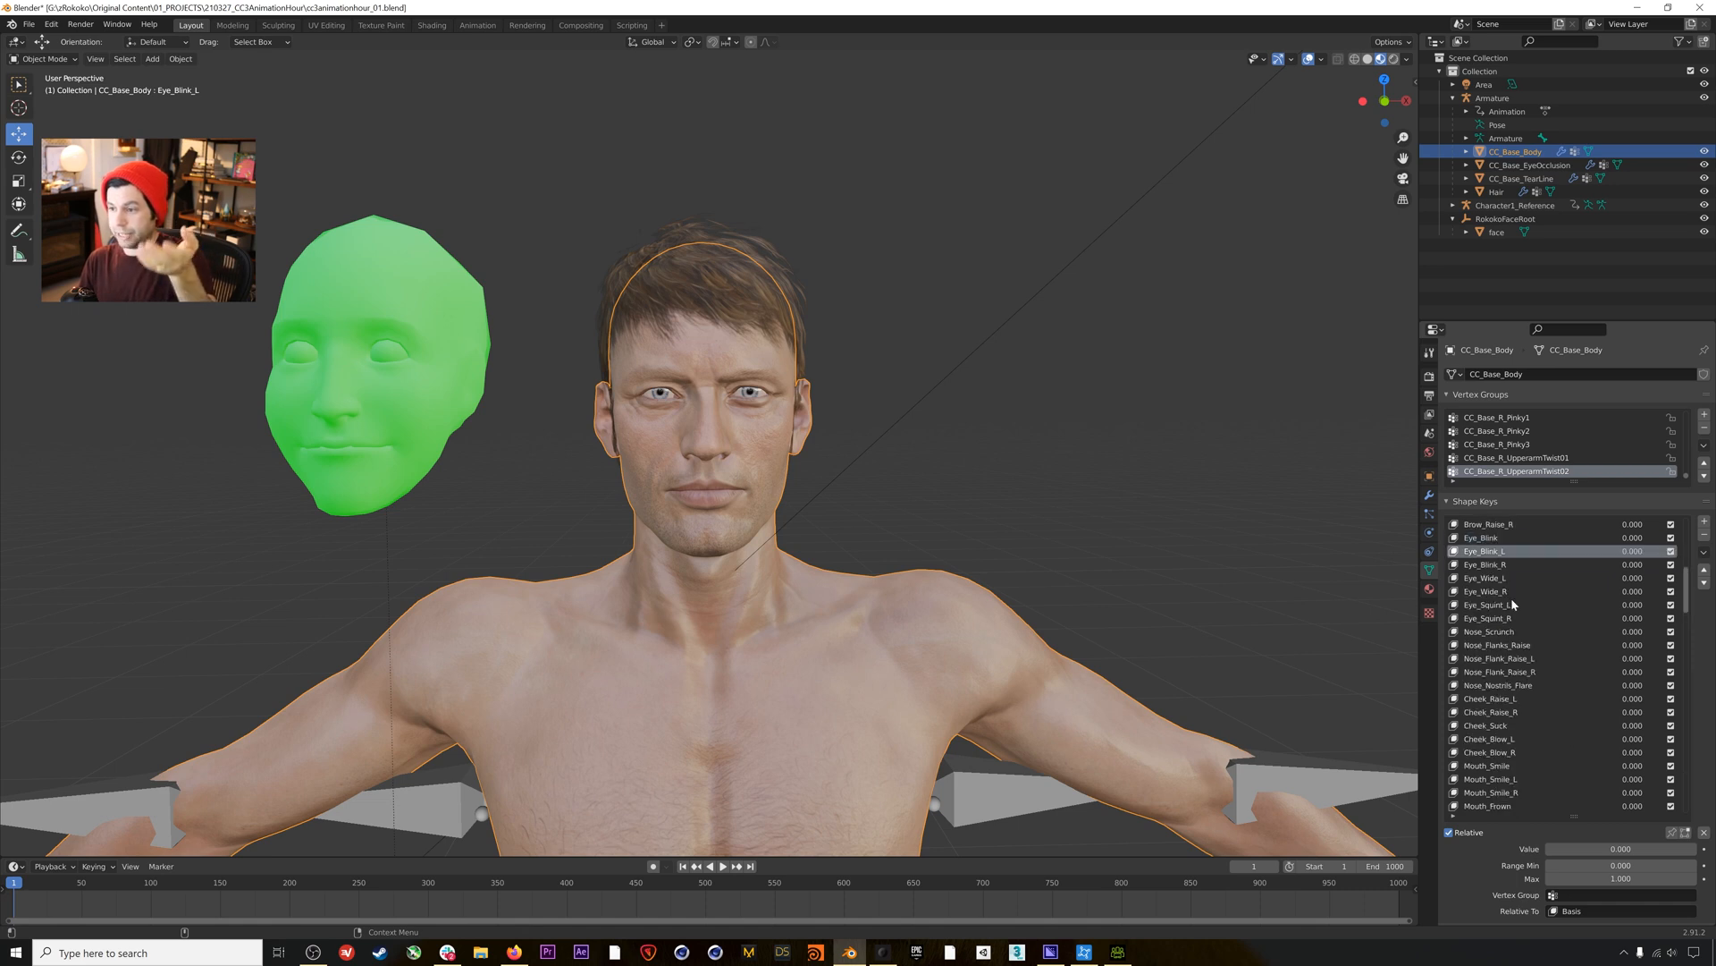
{"action": "scroll", "coordinate": [1477, 667], "scroll_direction": "down", "scroll_amount": 2}
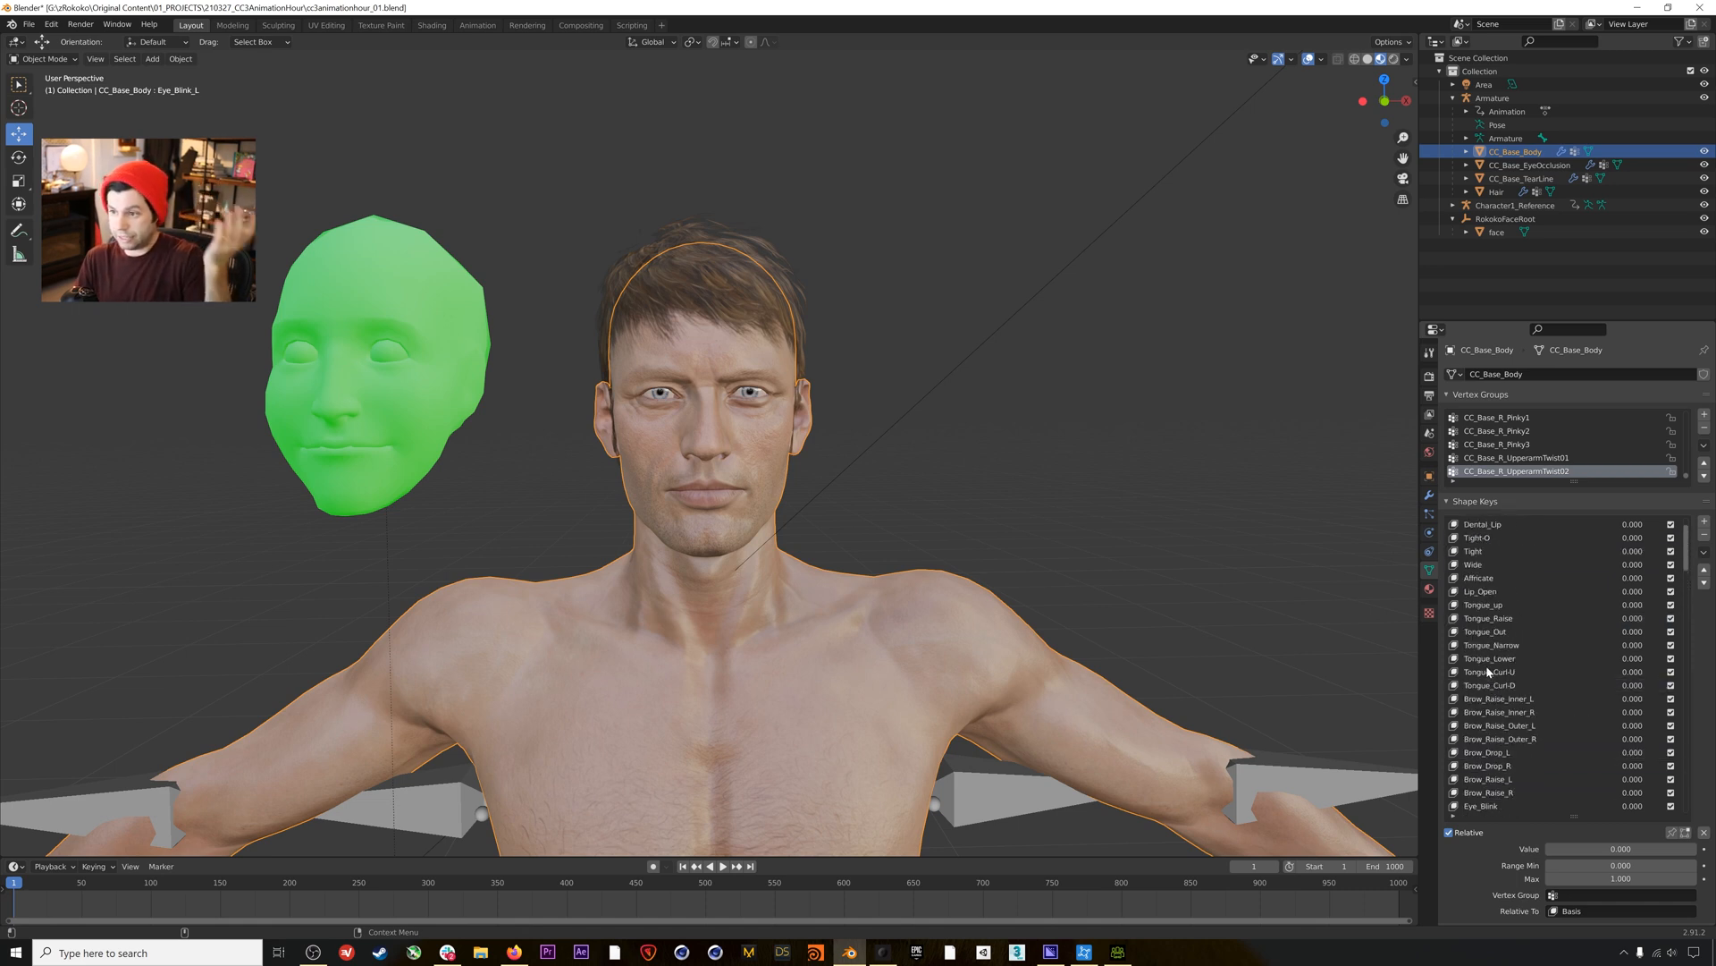
{"action": "scroll", "coordinate": [1485, 667], "scroll_direction": "down", "scroll_amount": 20}
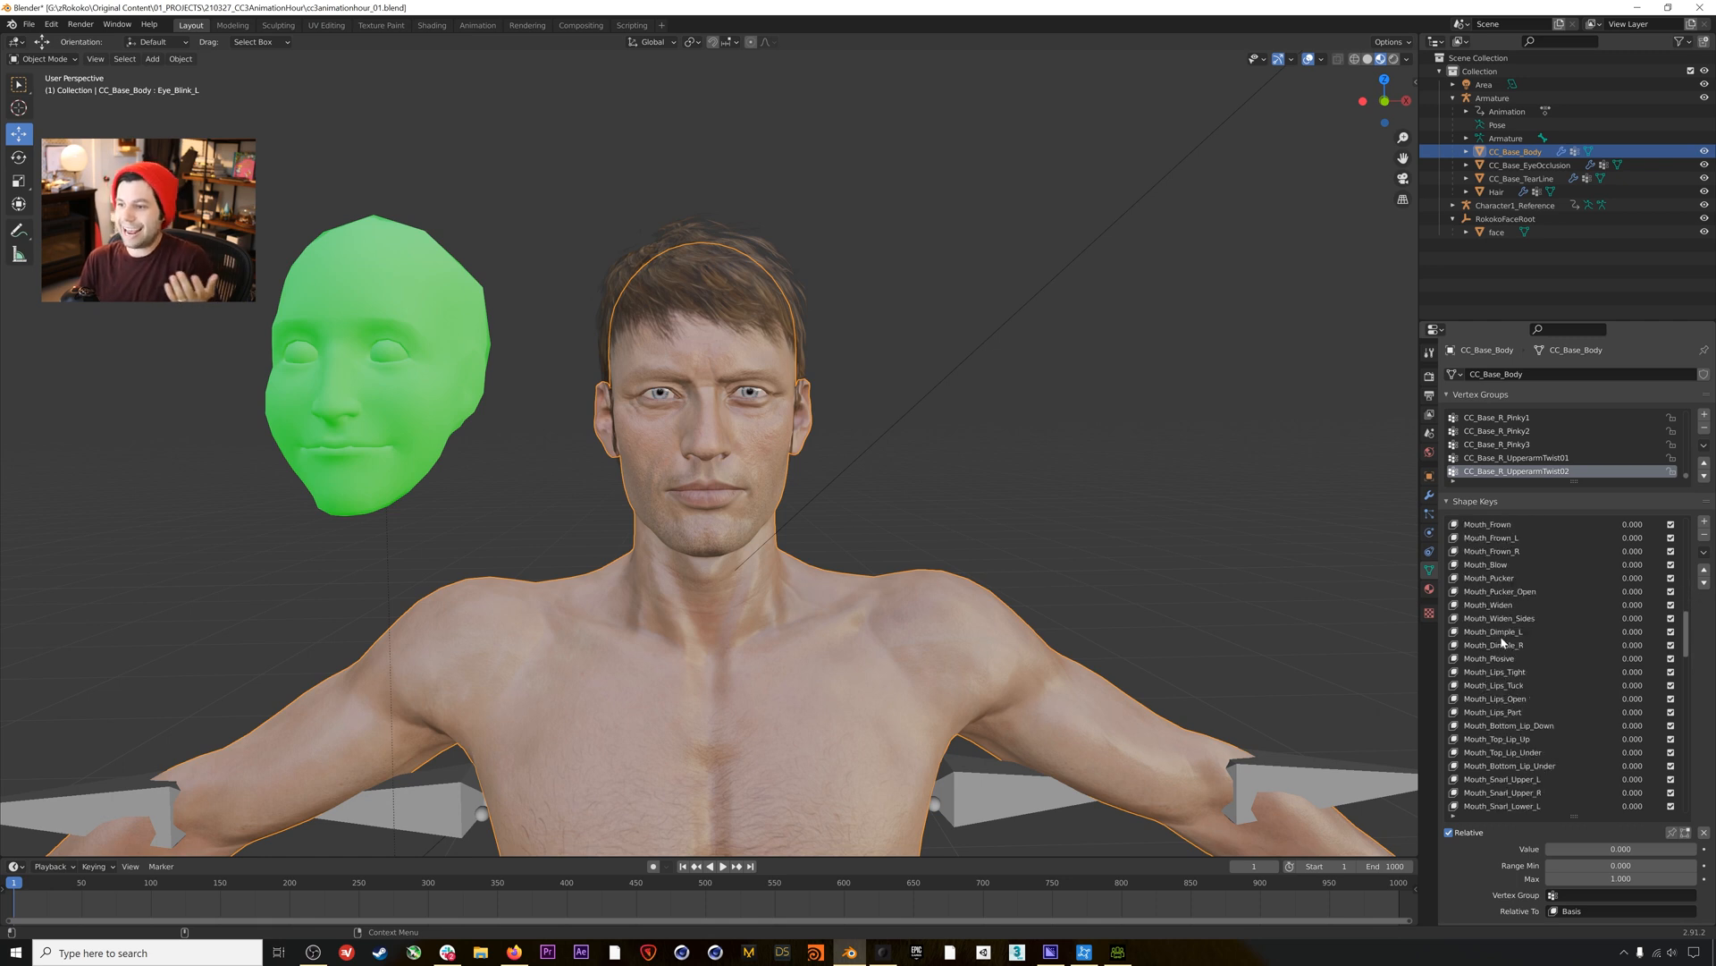
{"action": "scroll", "coordinate": [1504, 635], "scroll_direction": "down", "scroll_amount": 20}
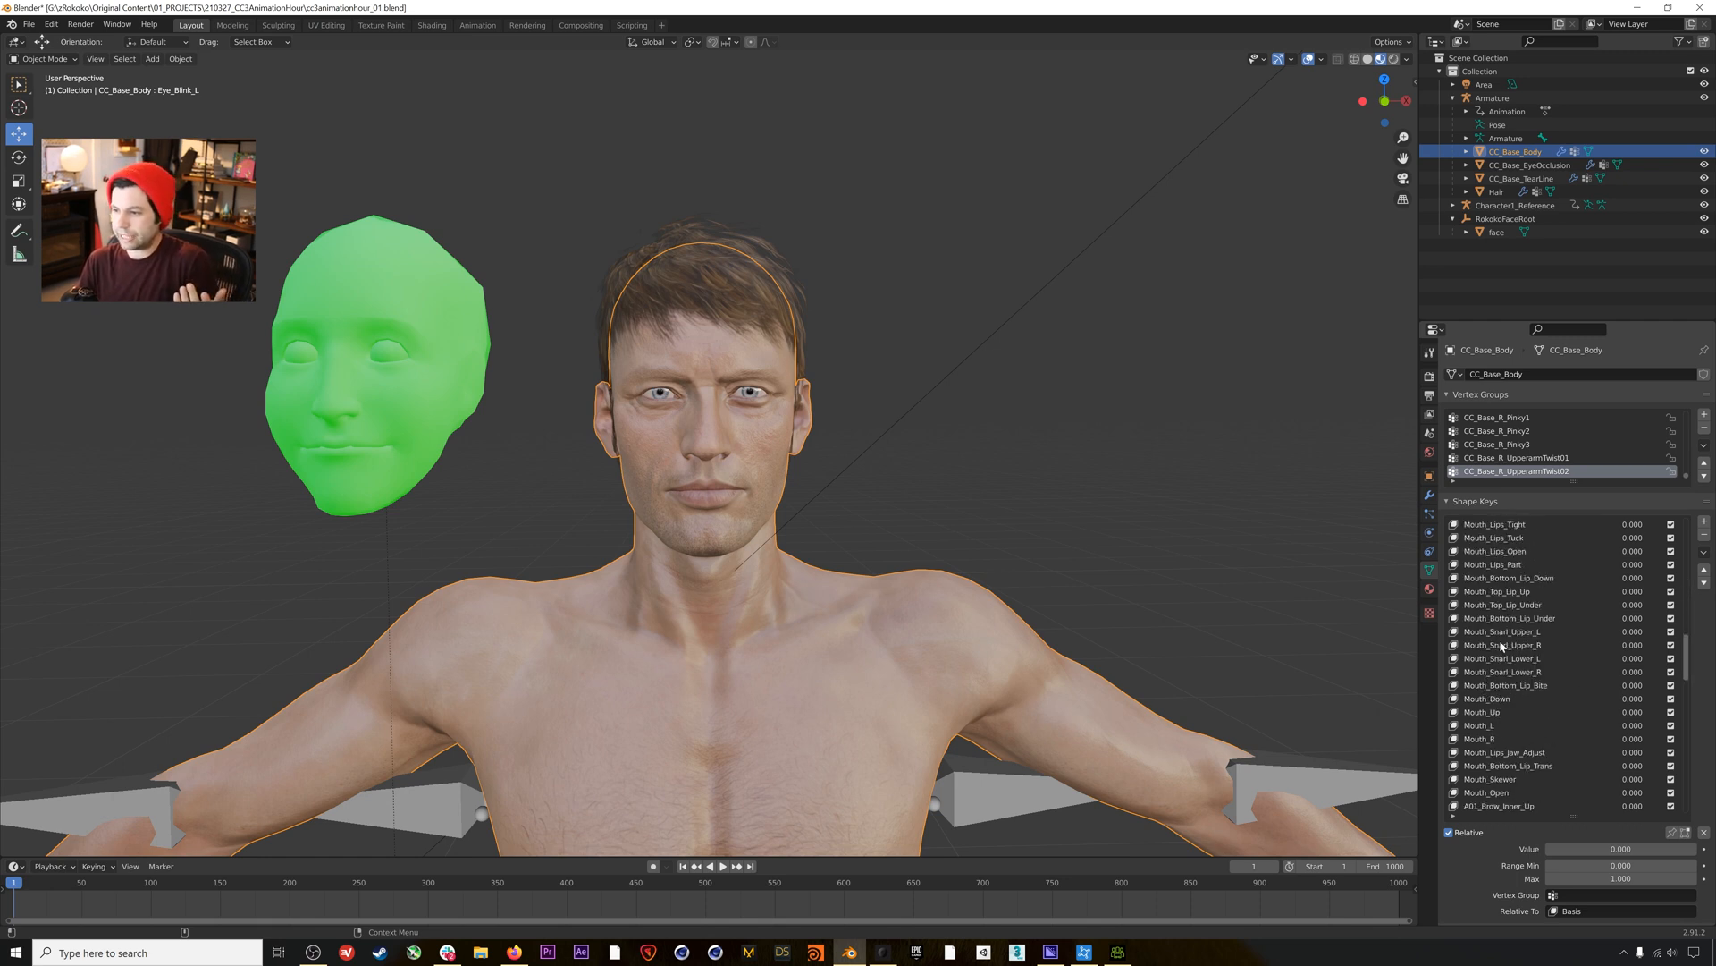
{"action": "scroll", "coordinate": [1508, 600], "scroll_direction": "down", "scroll_amount": 6}
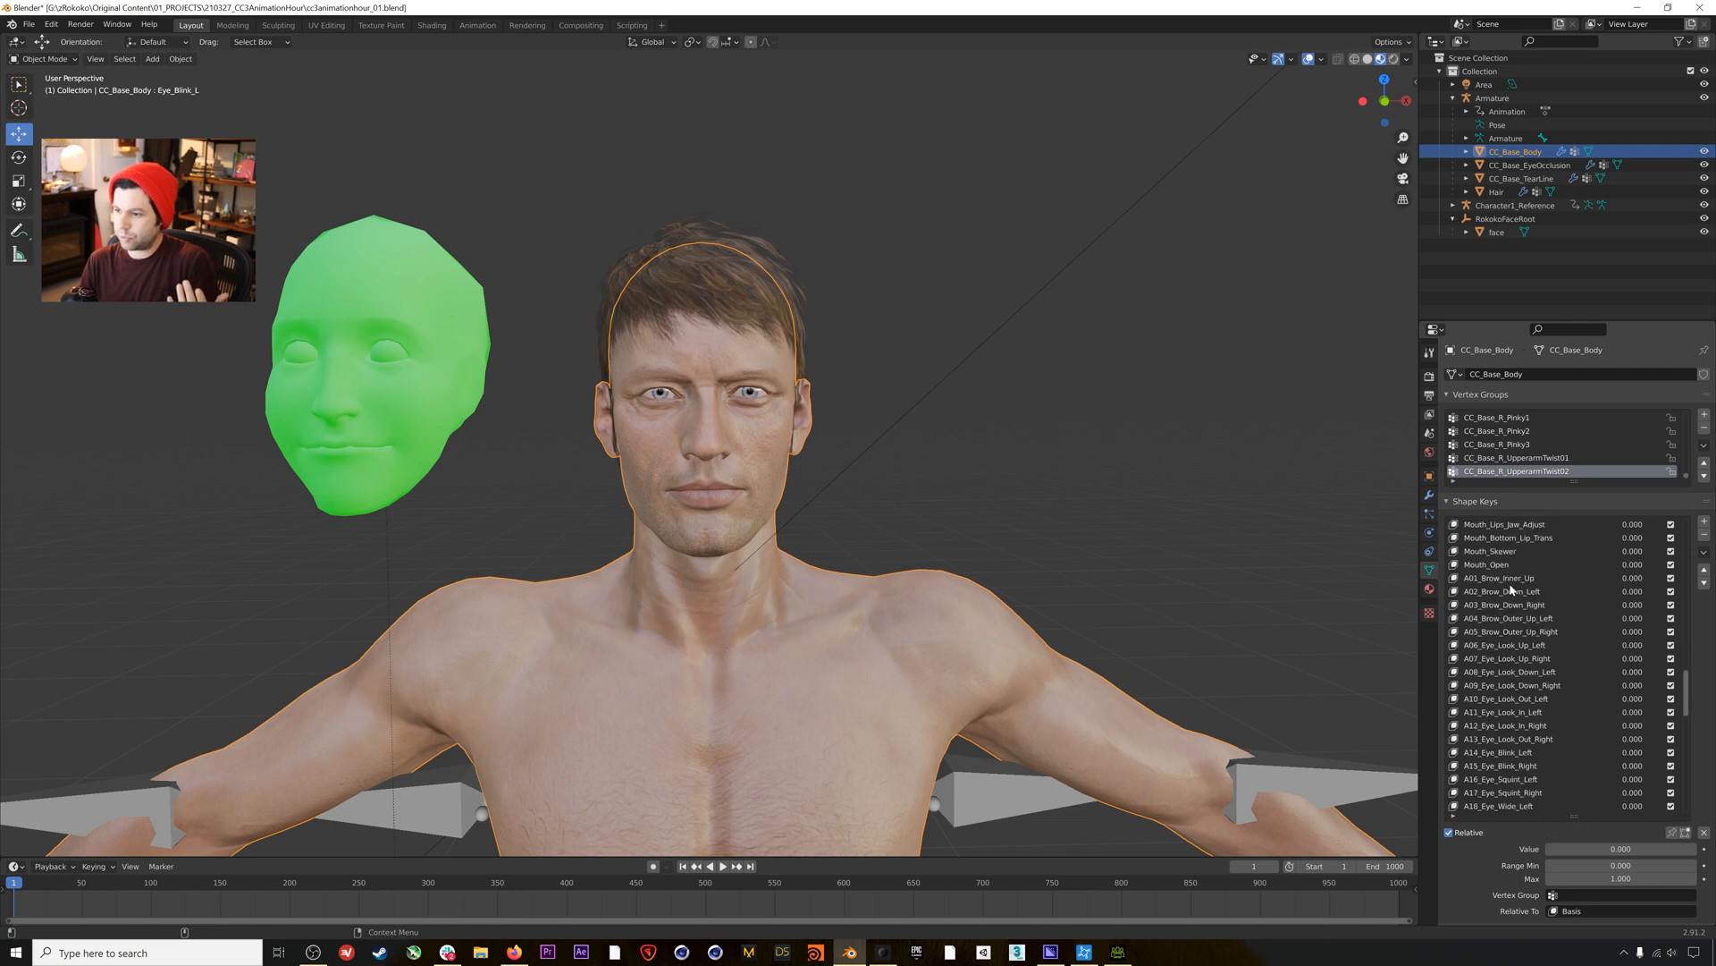
Rename the A01_Brow_Inner_Up shape key as browInnerUp and keyframe its value at frame 1.
{"action": "left_click", "coordinate": [1500, 579]}
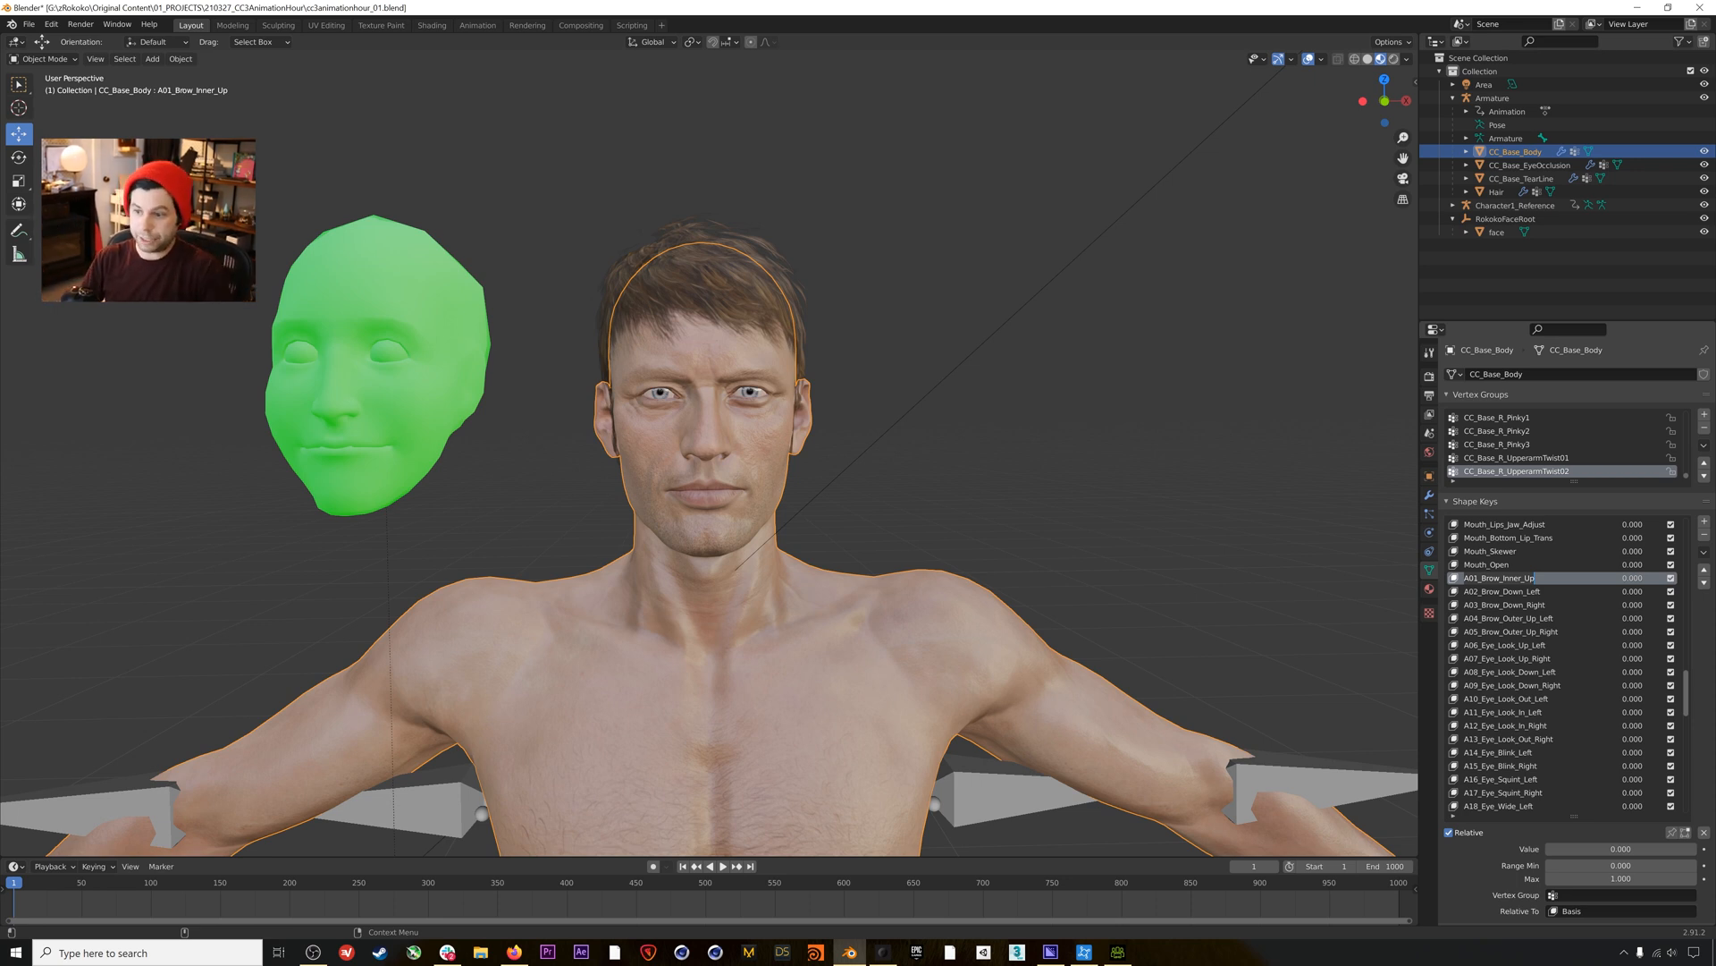
{"action": "type", "text": "browinnerU"}
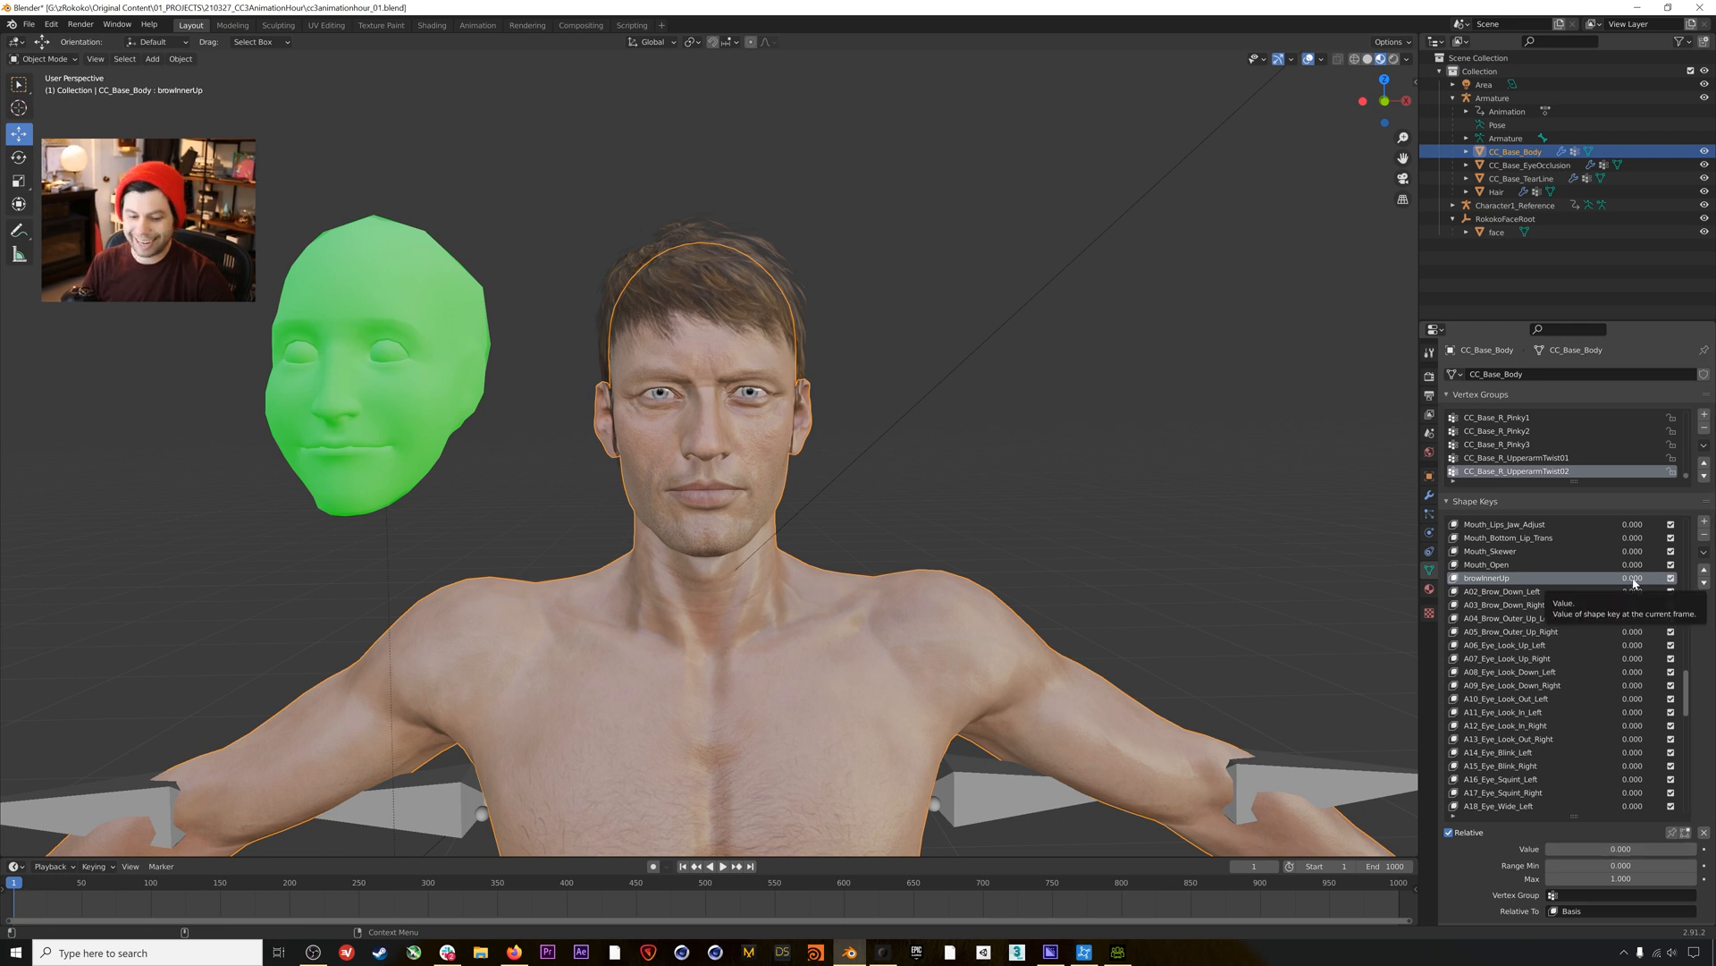
{"action": "key", "text": "i"}
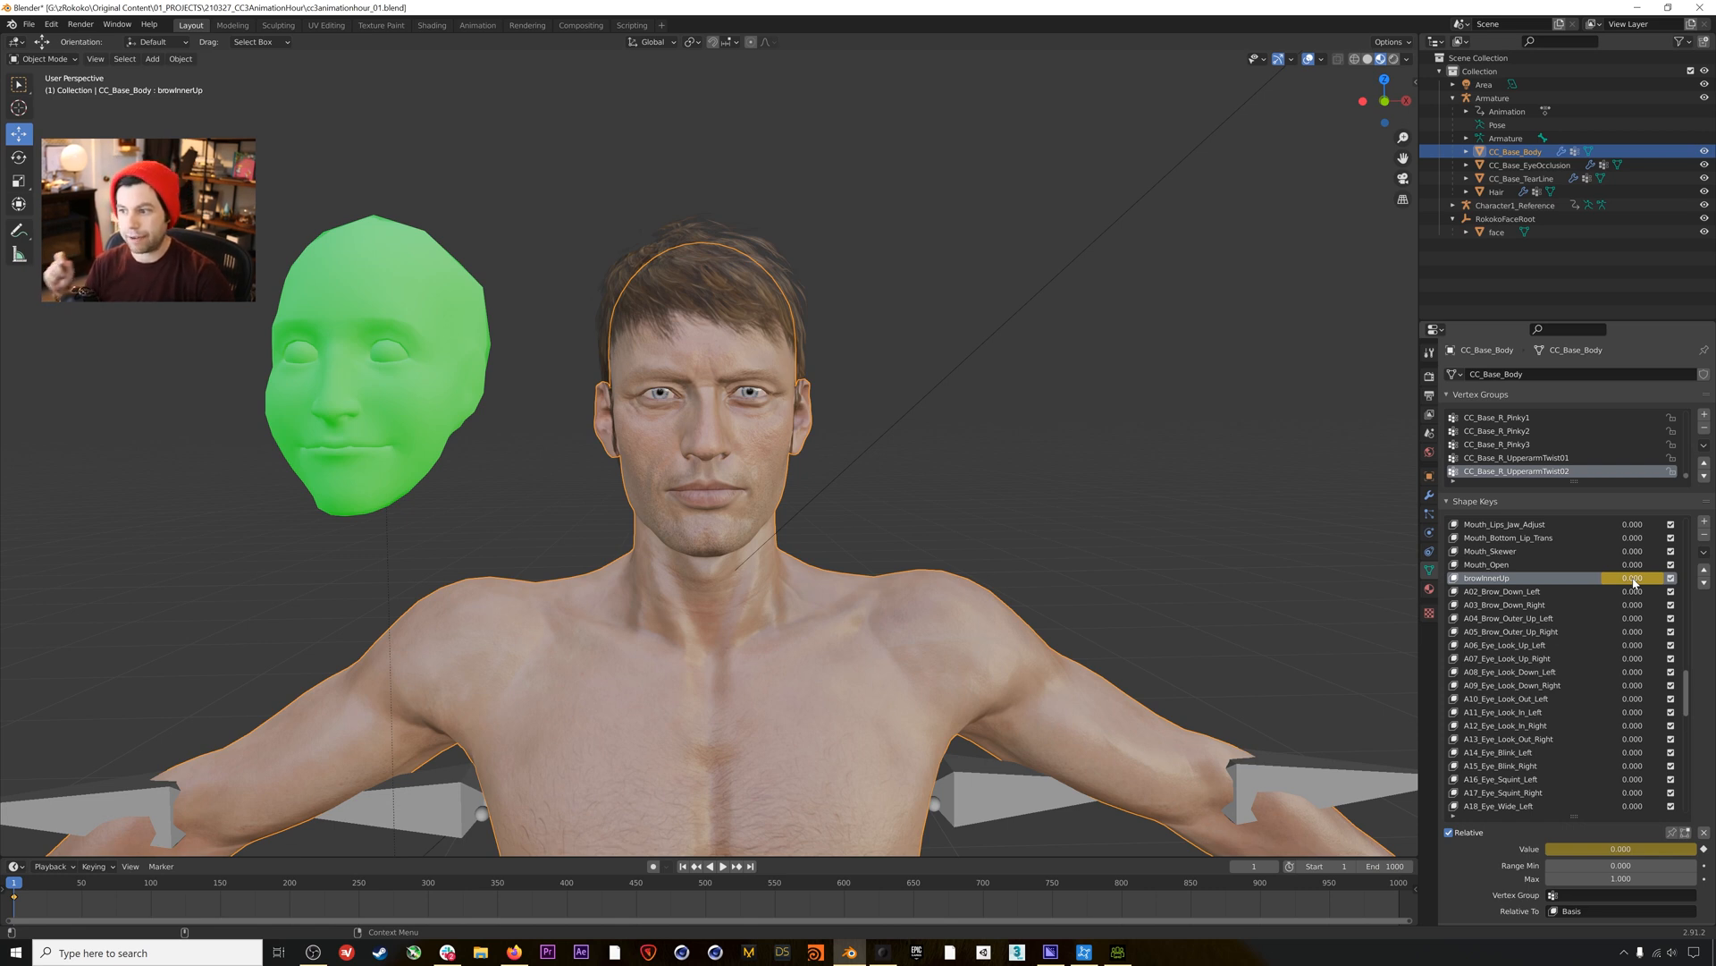
{"action": "left_click", "coordinate": [1540, 591]}
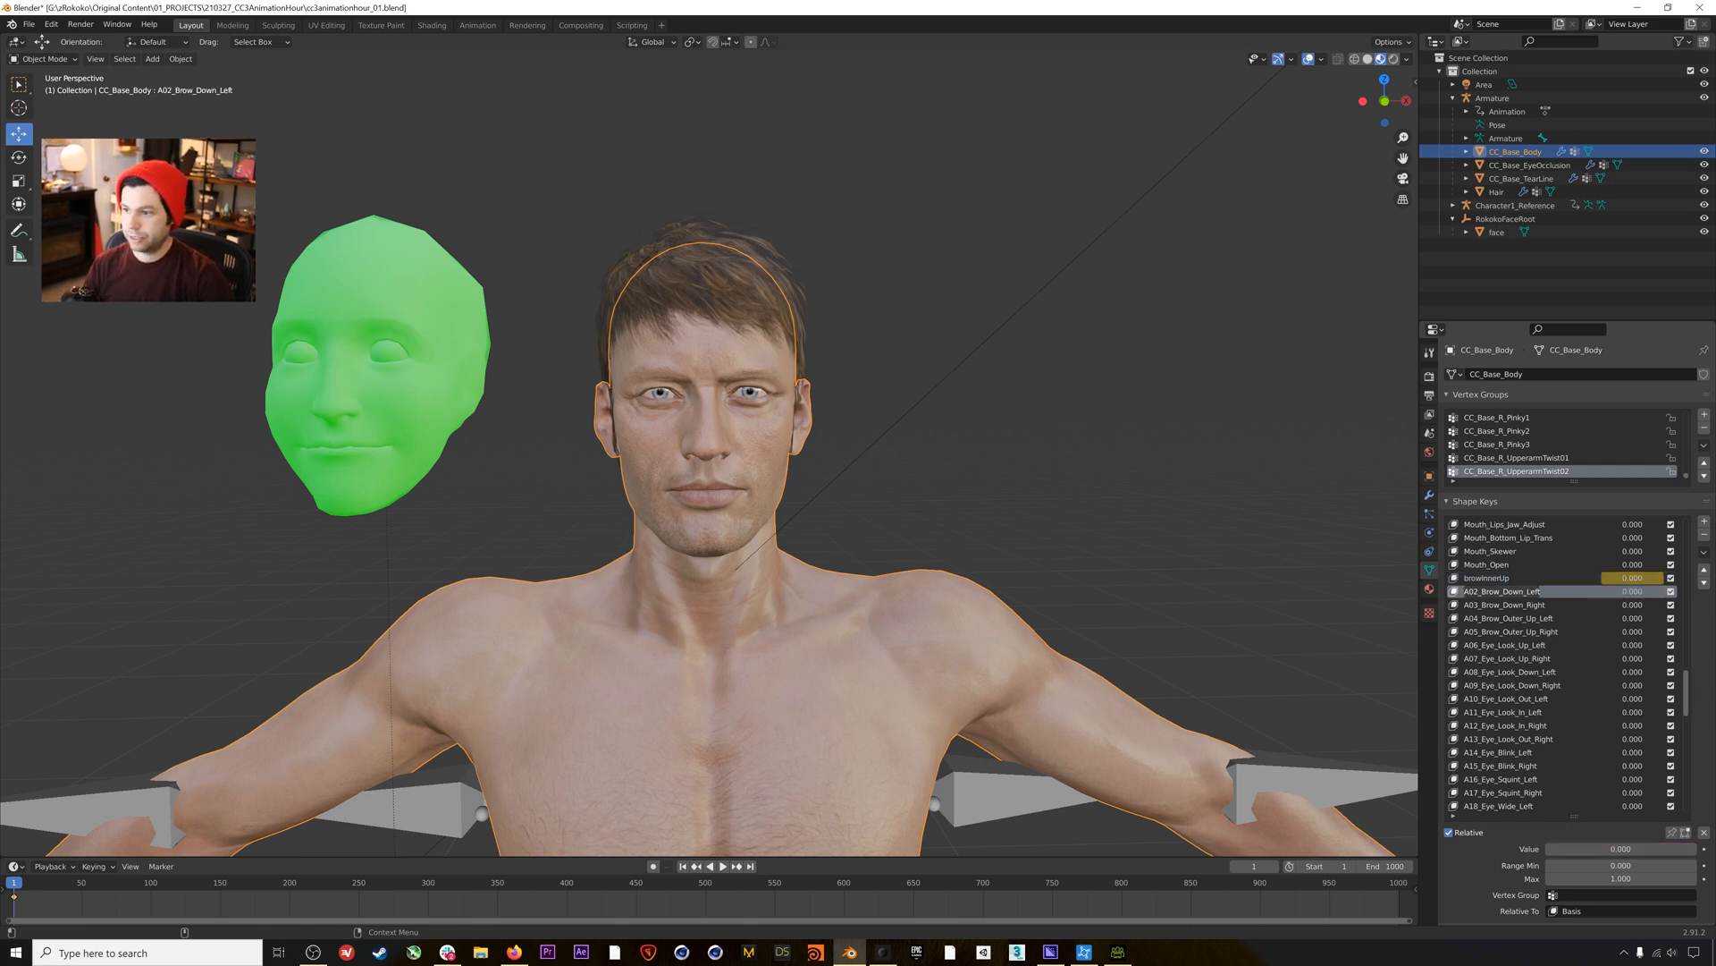
{"action": "type", "text": "brow"}
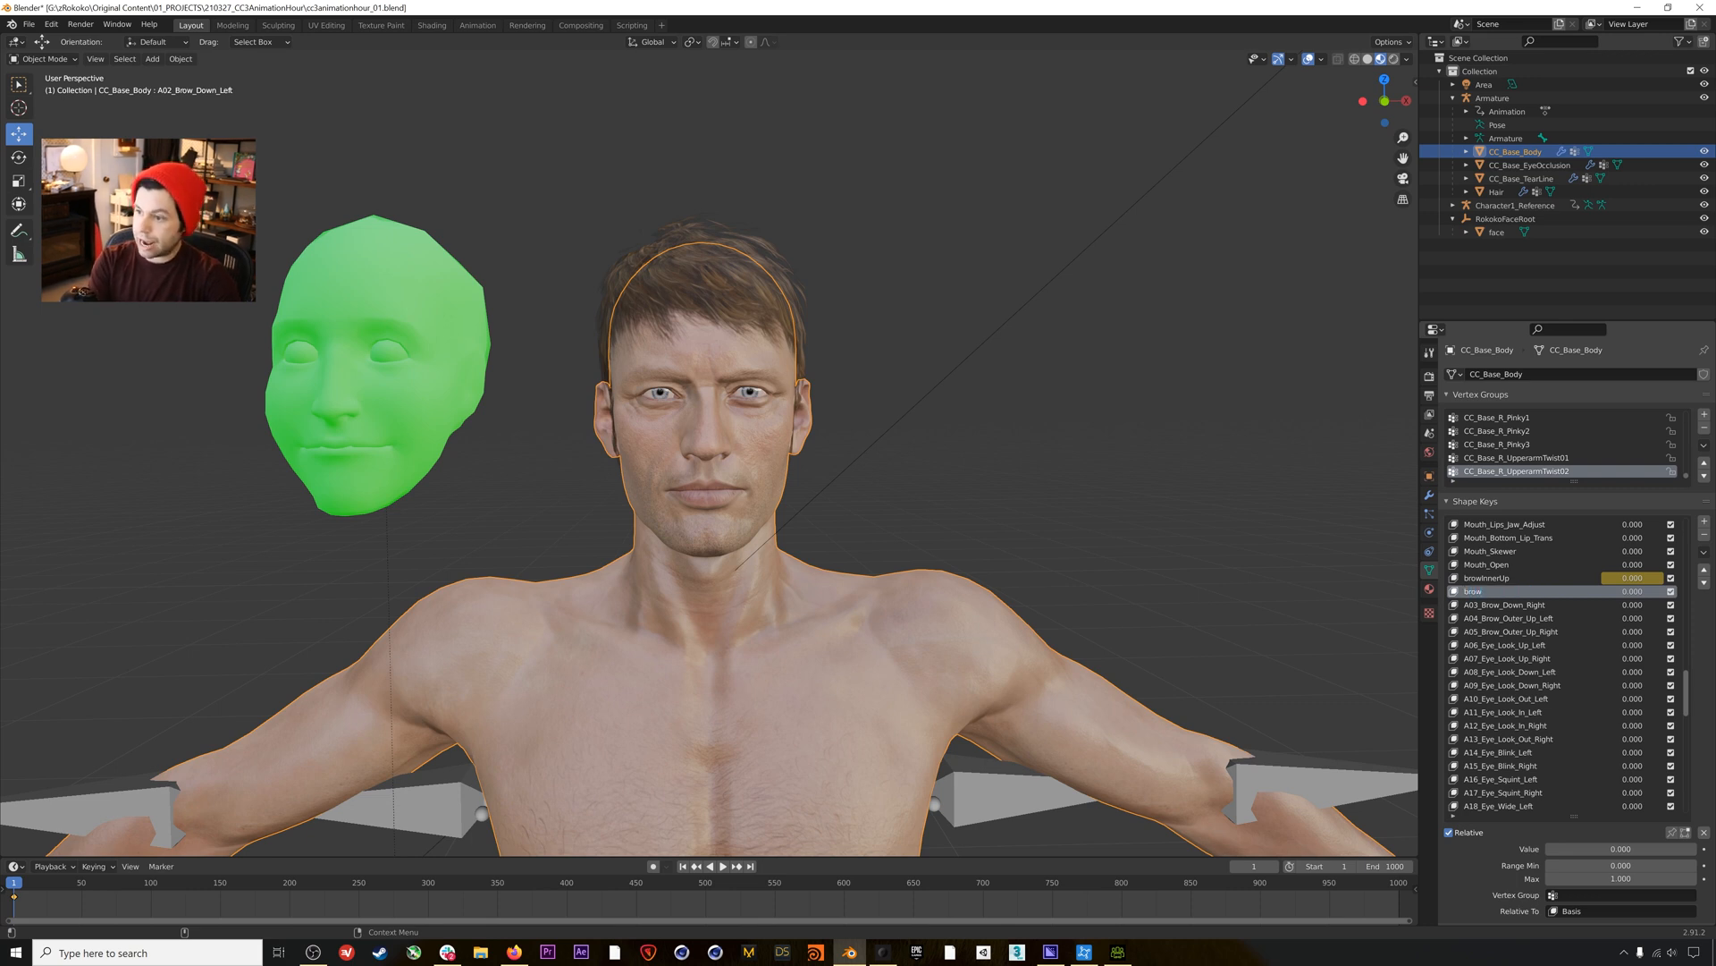
{"action": "key", "text": "BackSpace"}
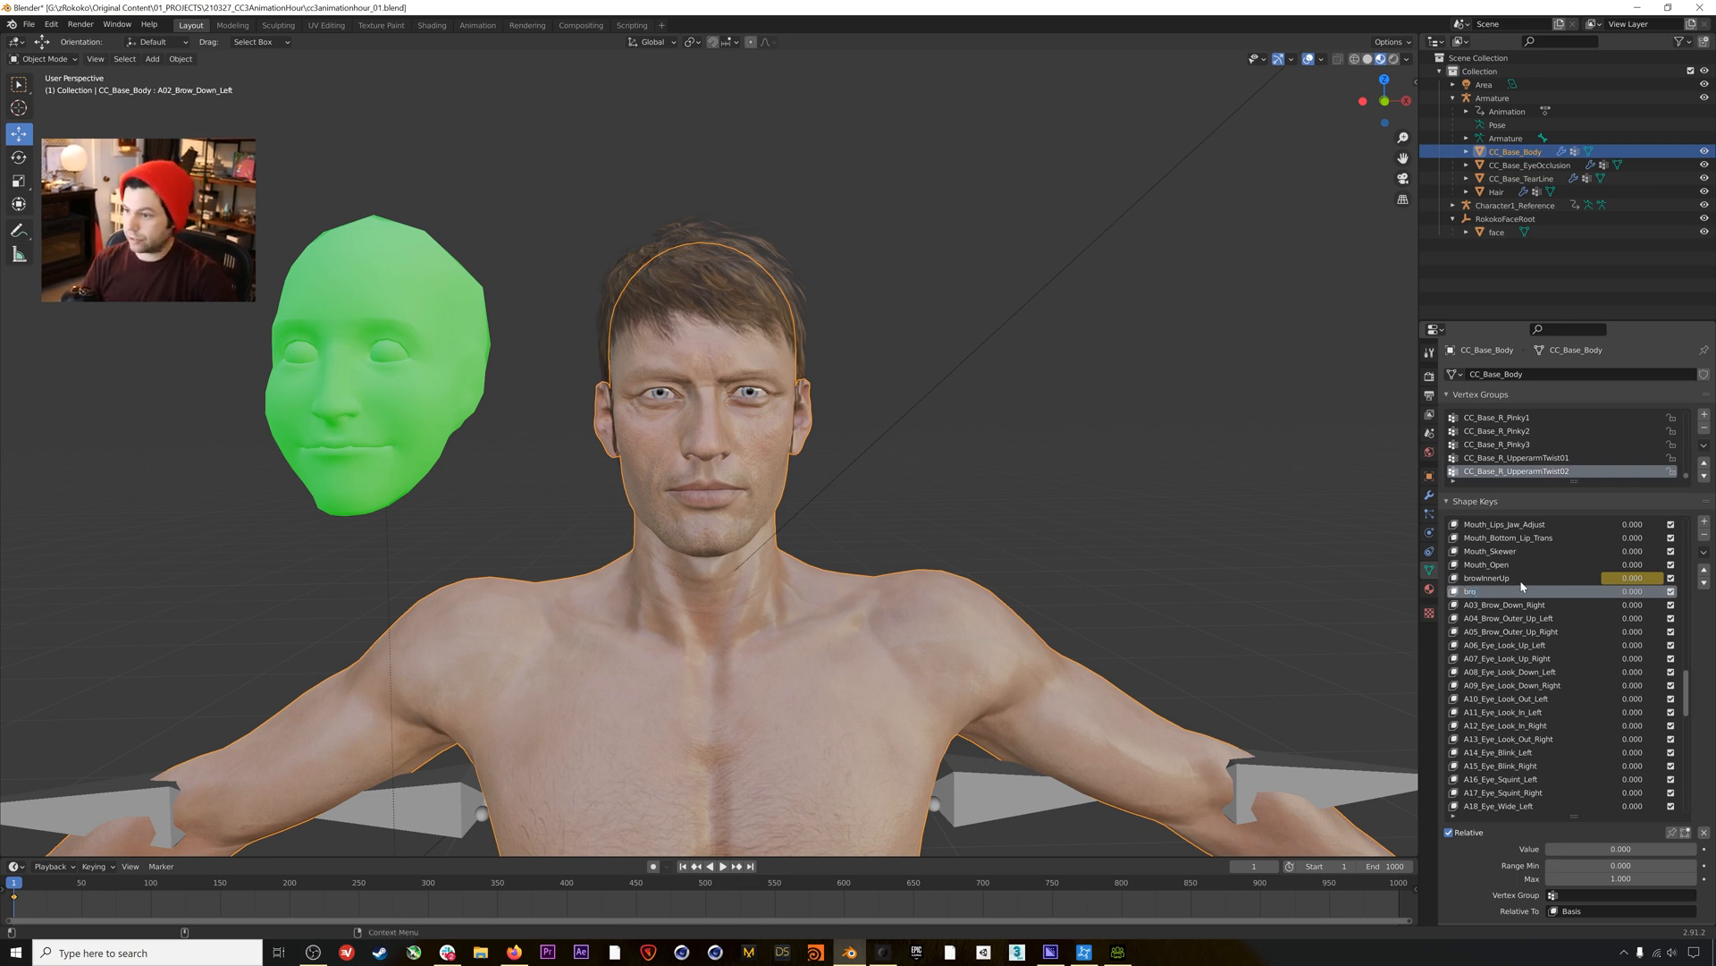
{"action": "key", "text": "Escape"}
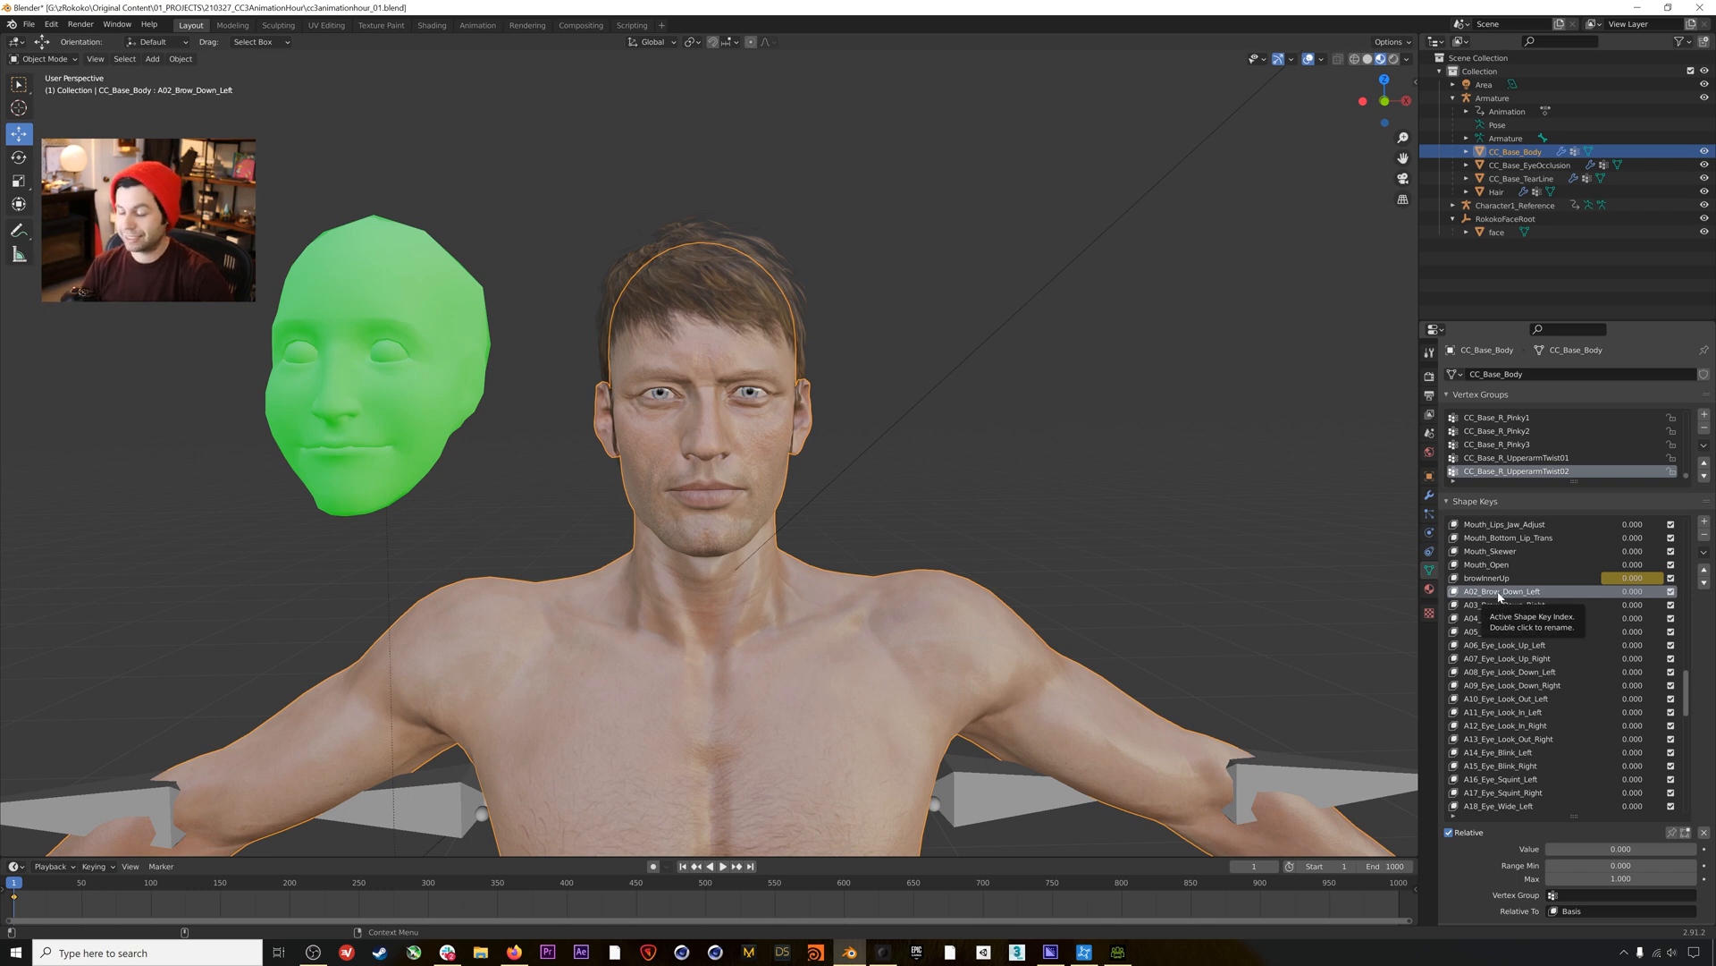
Rename the A02_Brow_Down_Left shape key as browDownRight and keyframe its value at frame 1.
{"action": "double_click", "coordinate": [1538, 592]}
{"action": "type", "text": "browDown"}
{"action": "key", "text": "Return"}
{"action": "type", "text": "Right"}
{"action": "key", "text": "Return"}
{"action": "key", "text": "i"}
Rename the A03_Brow_Down_Right shape key as browDownLeft and keyframe its value at frame 1.
{"action": "double_click", "coordinate": [1504, 606]}
{"action": "type", "text": "Brow"}
{"action": "key", "text": "BackSpace"}
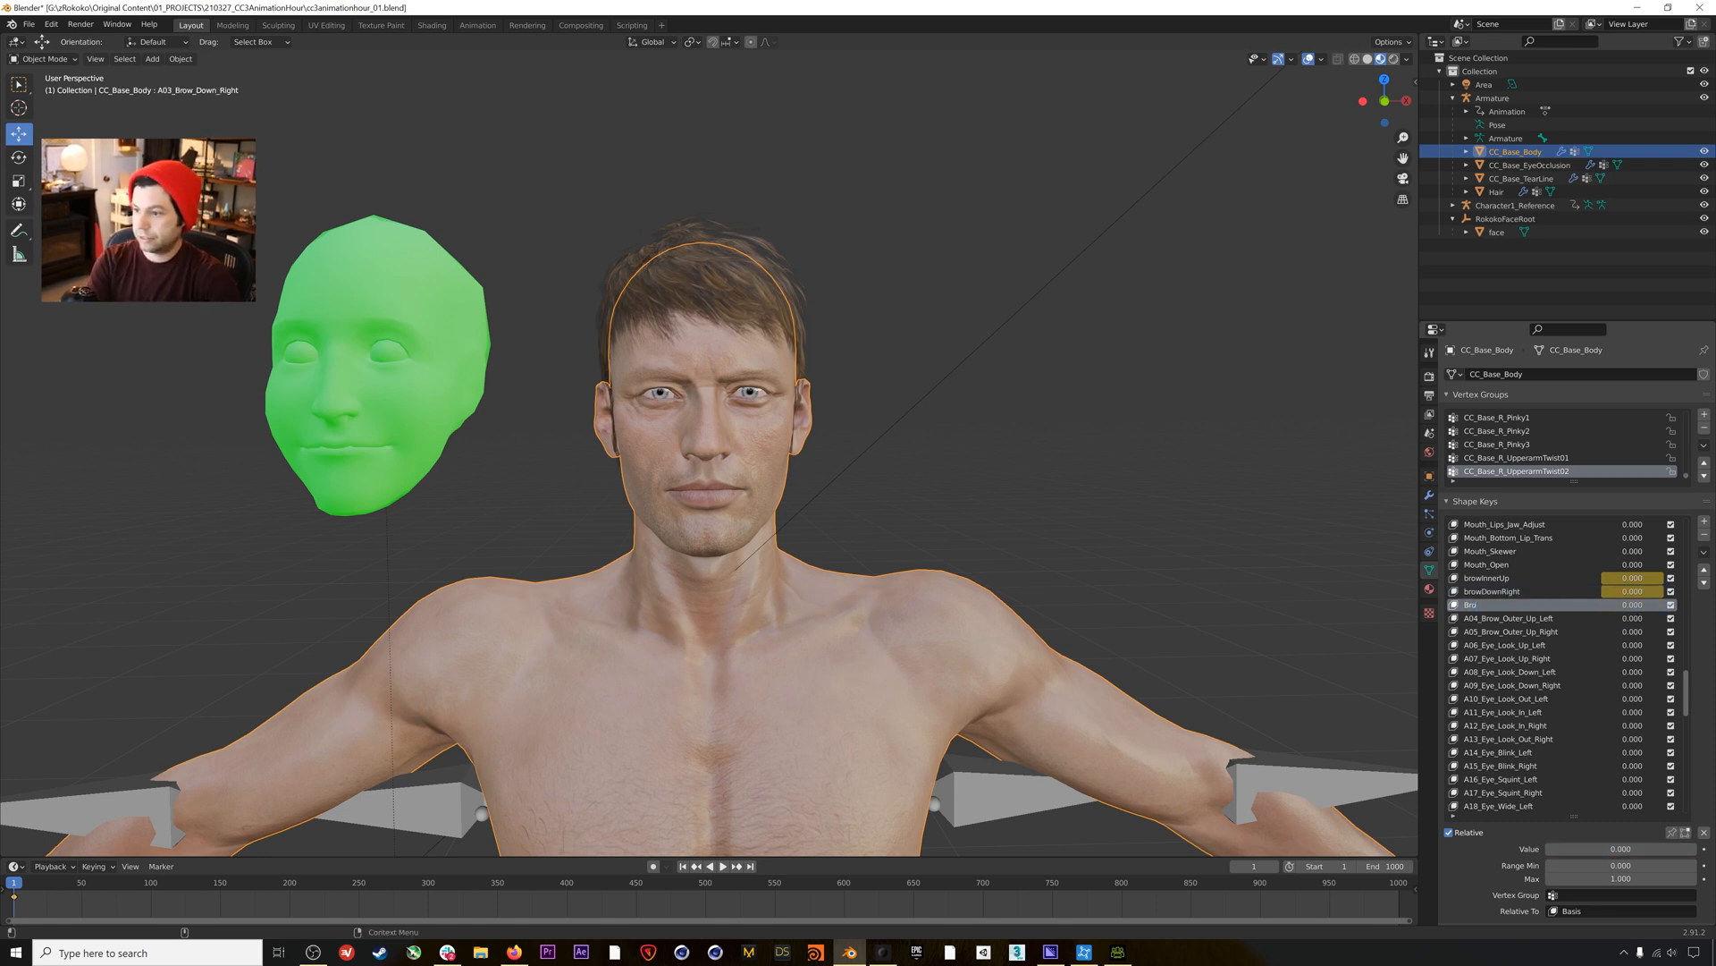
{"action": "type", "text": "owDownR"}
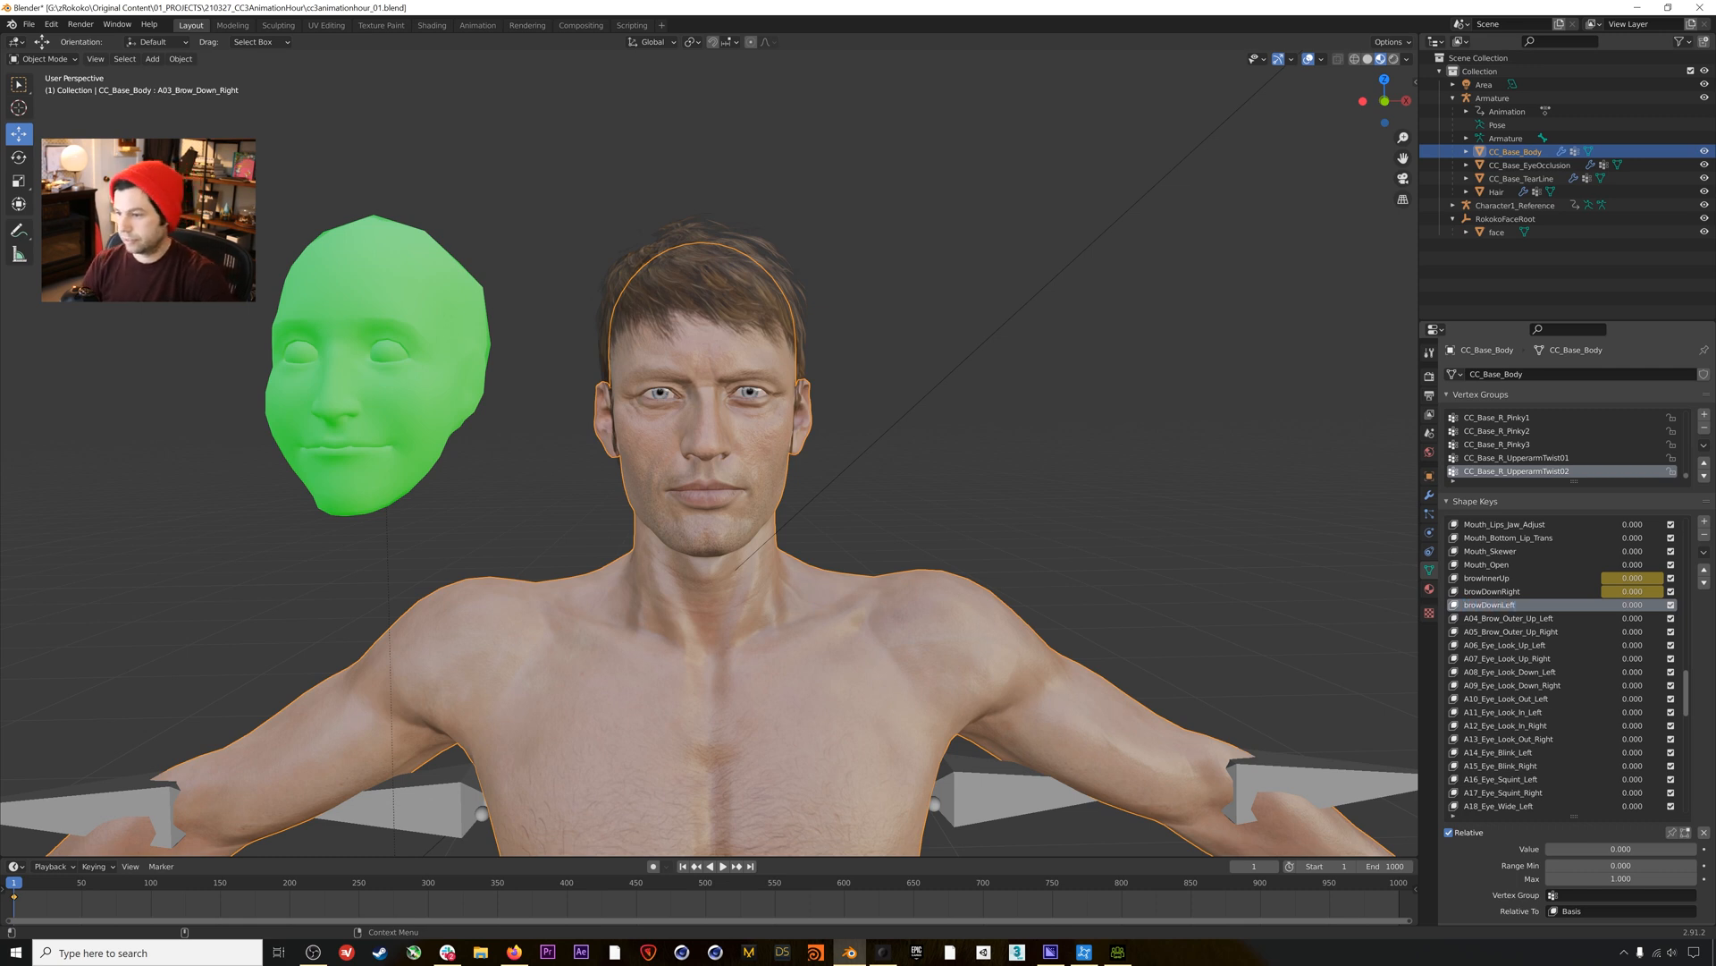
{"action": "type", "text": "i"}
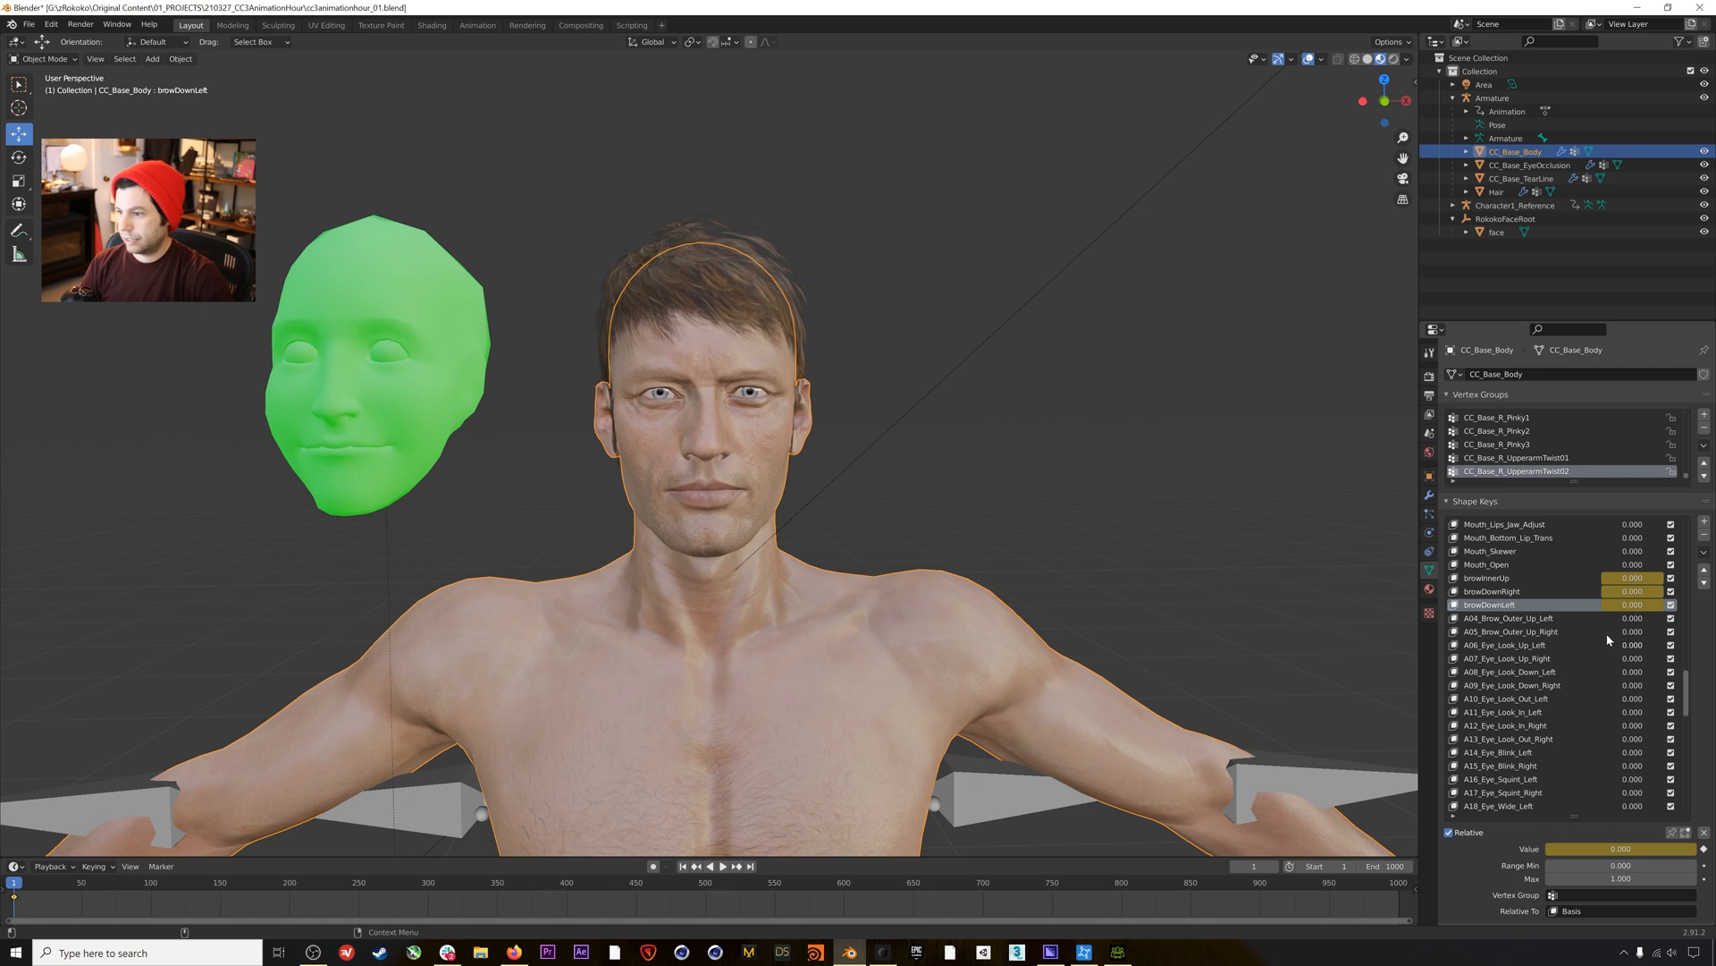
Rename the A04_Brow_Outer_Up_Left shape key as browOuterUpRight.
{"action": "scroll", "coordinate": [1571, 605], "scroll_direction": "down", "scroll_amount": 2}
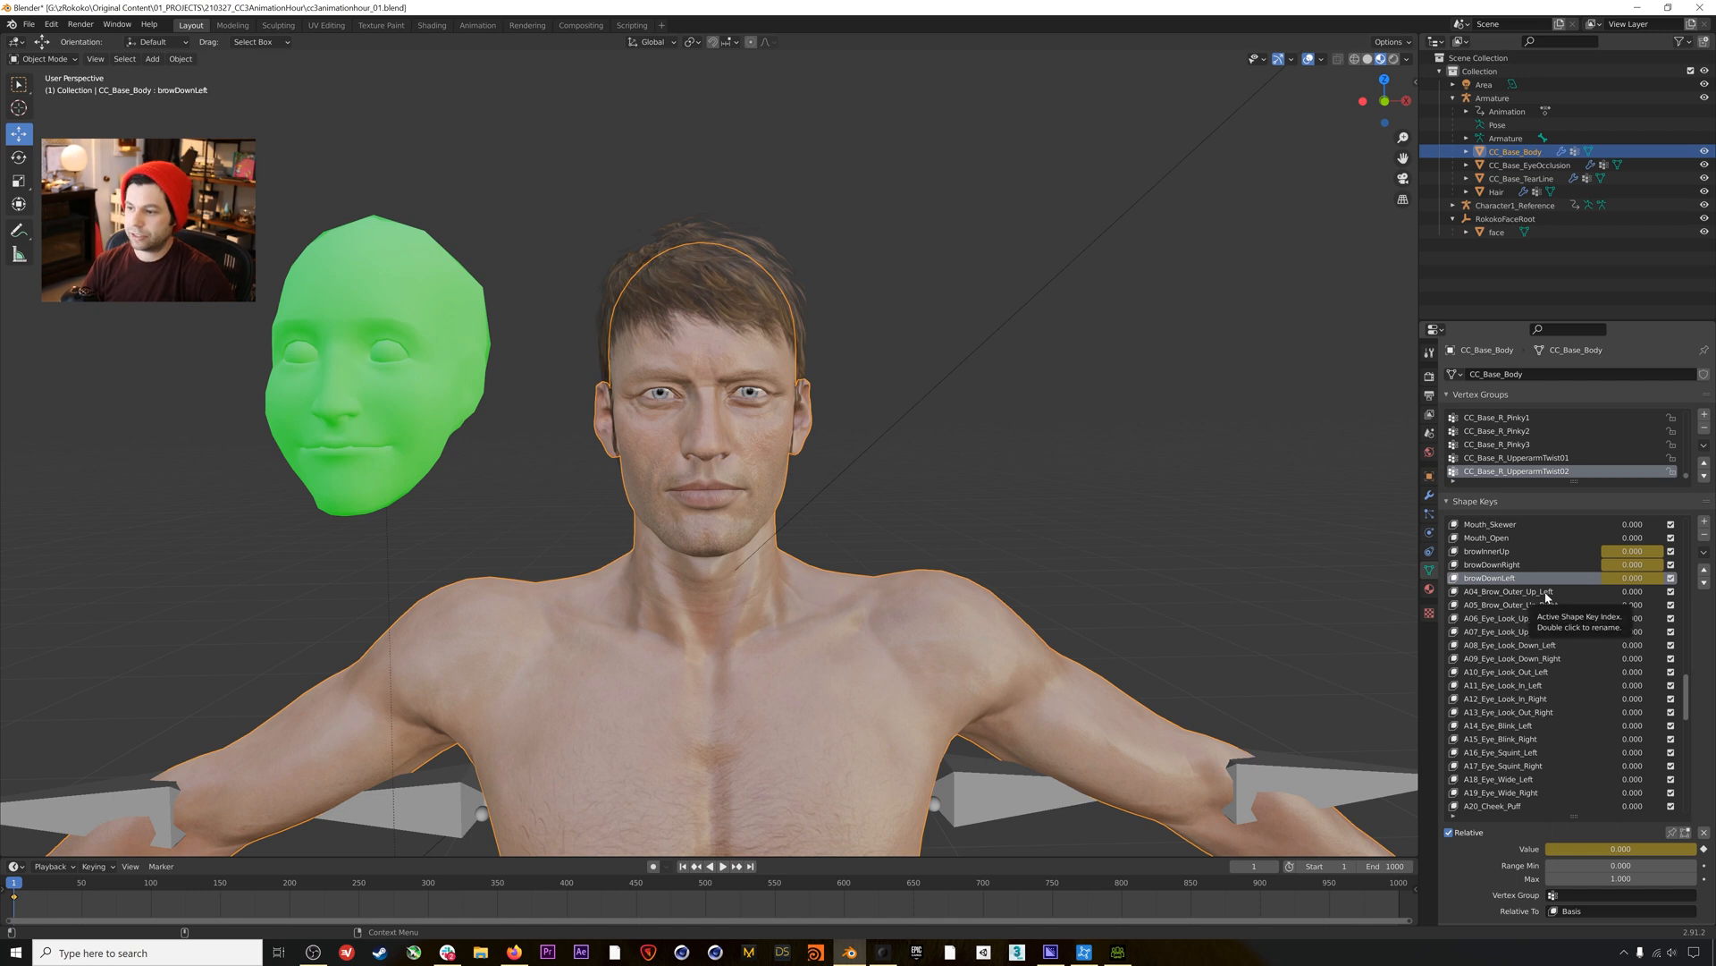
{"action": "left_click", "coordinate": [1547, 594]}
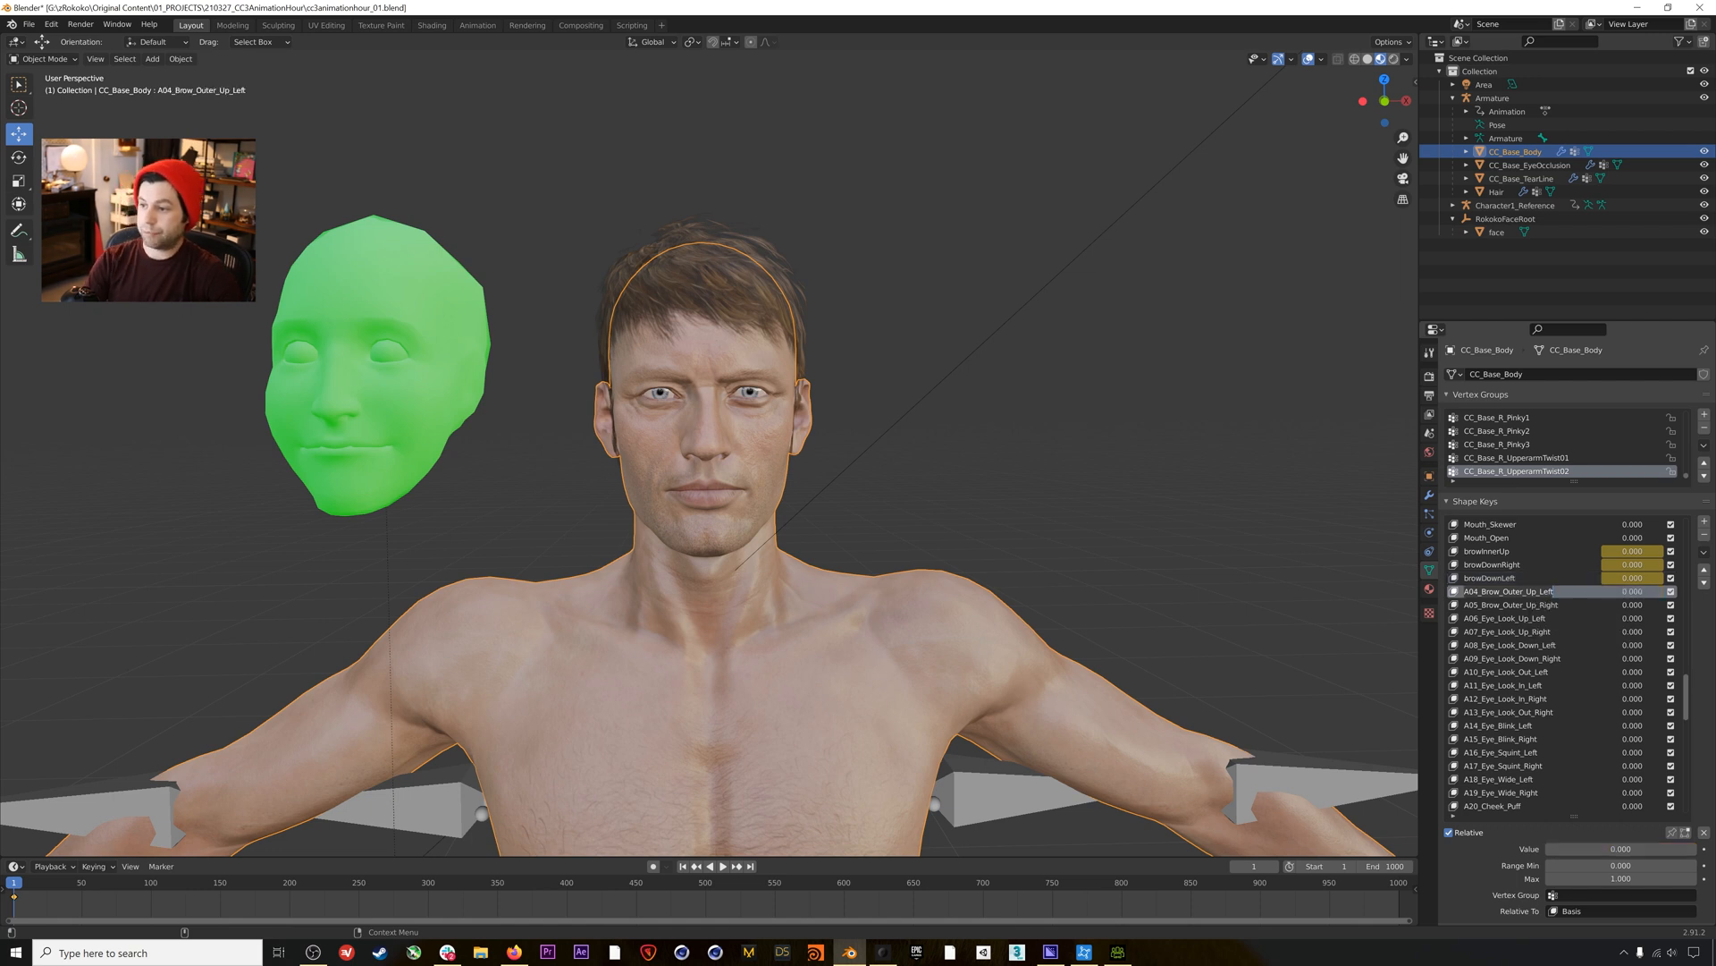
{"action": "type", "text": "browOuterUp"}
{"action": "key", "text": "Return"}
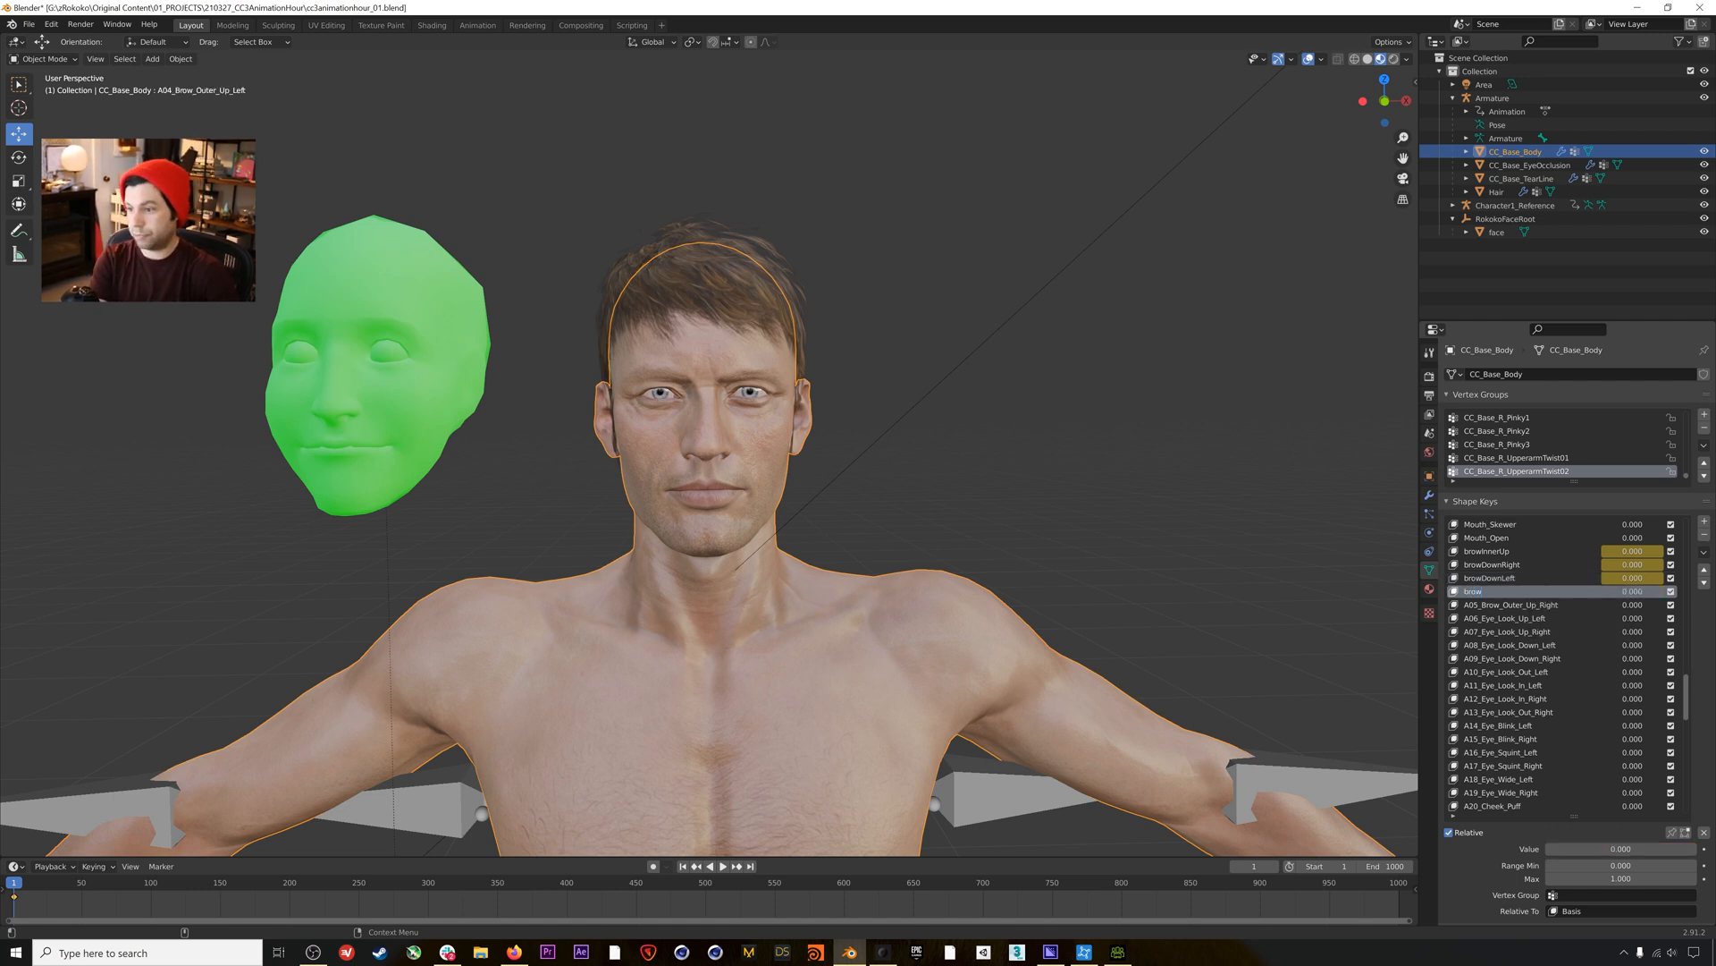
{"action": "type", "text": "Right"}
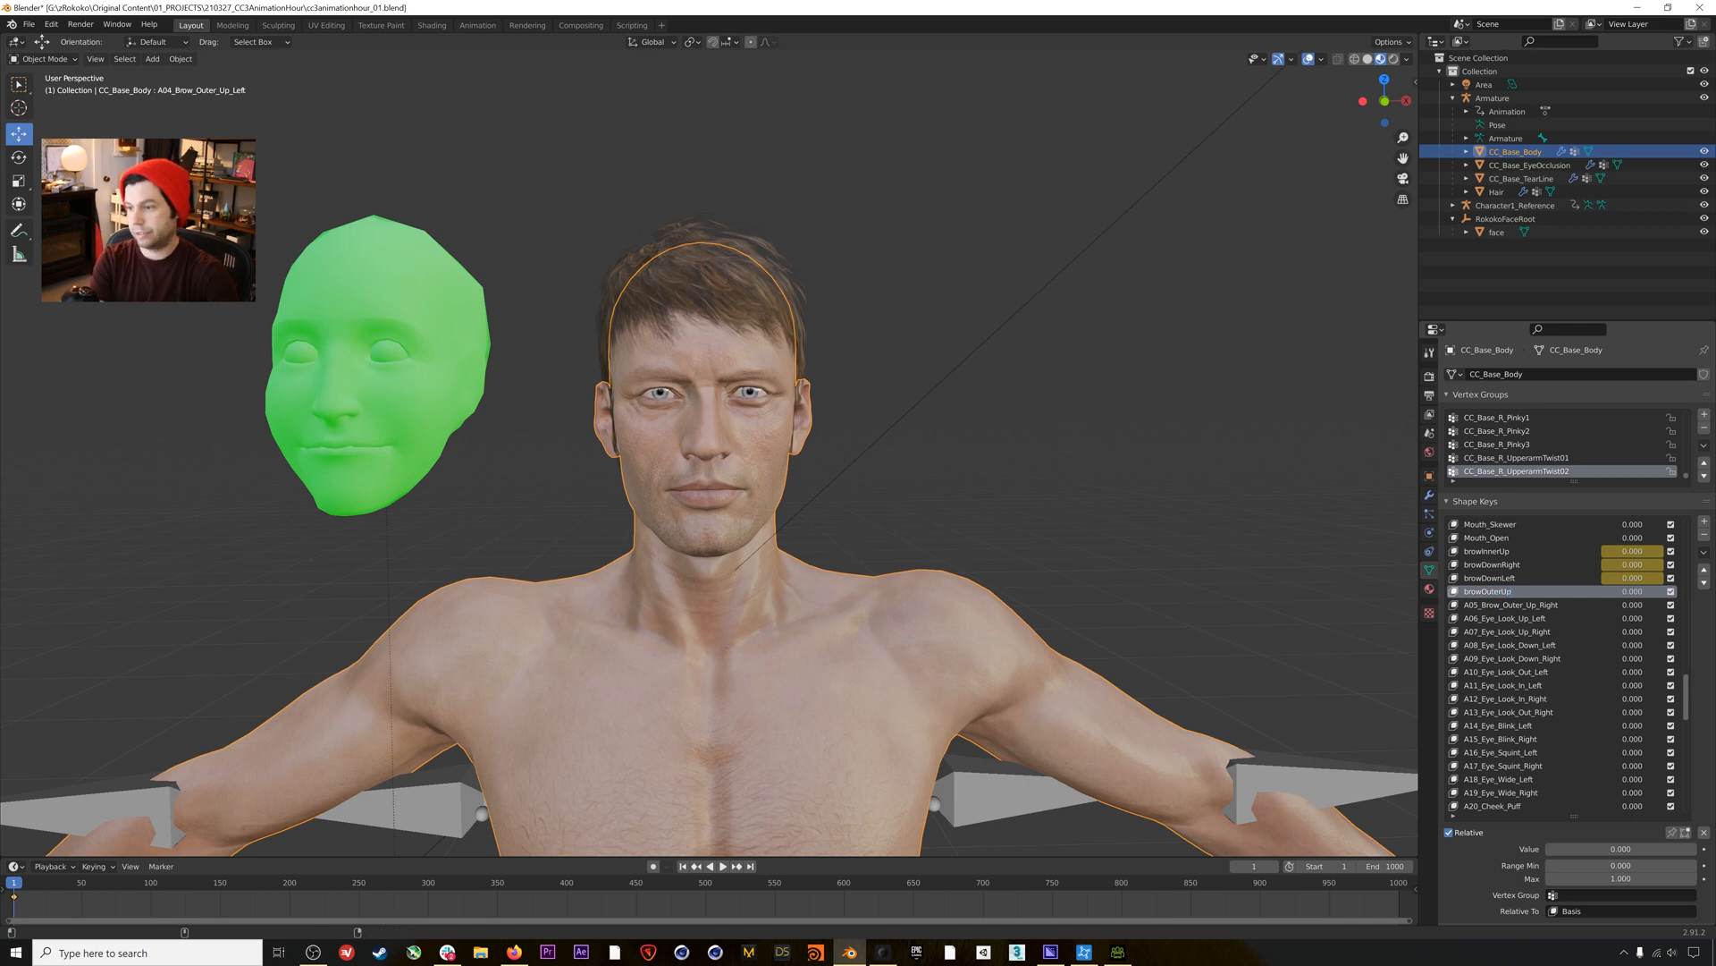
Rename the A05_Brow_Outer_Up_Right shape key as browOuterUpLeft.
{"action": "left_click", "coordinate": [1520, 605]}
{"action": "type", "text": "browOuterUp"}
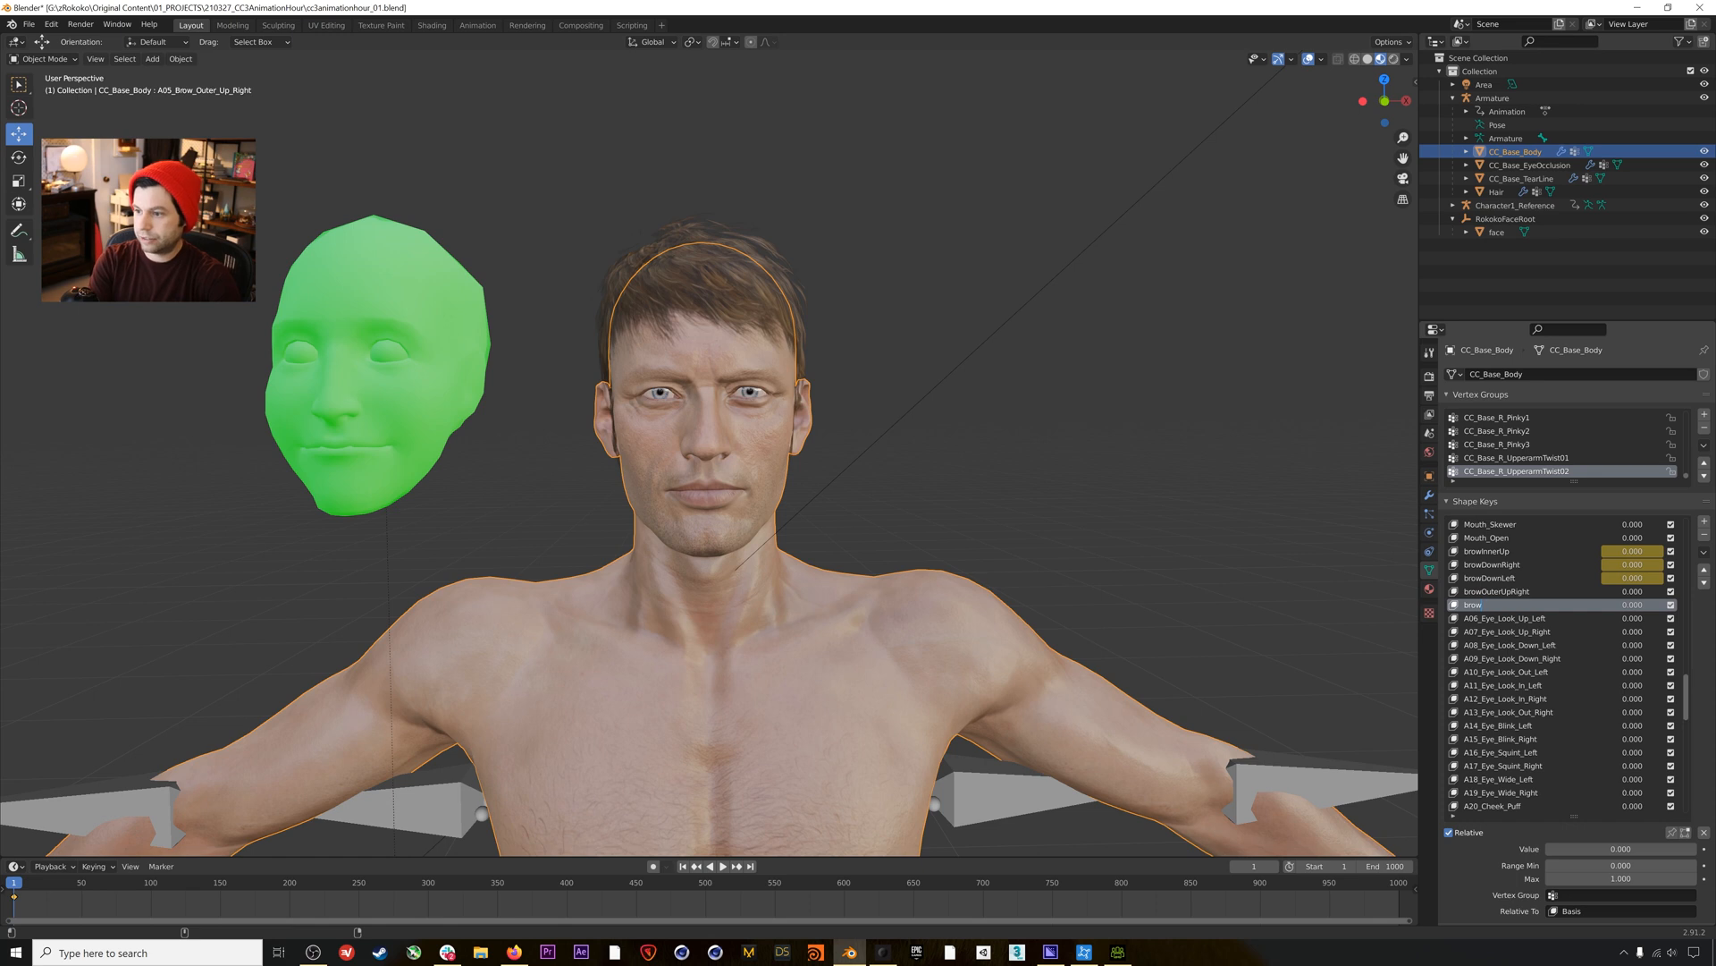
{"action": "type", "text": "Left"}
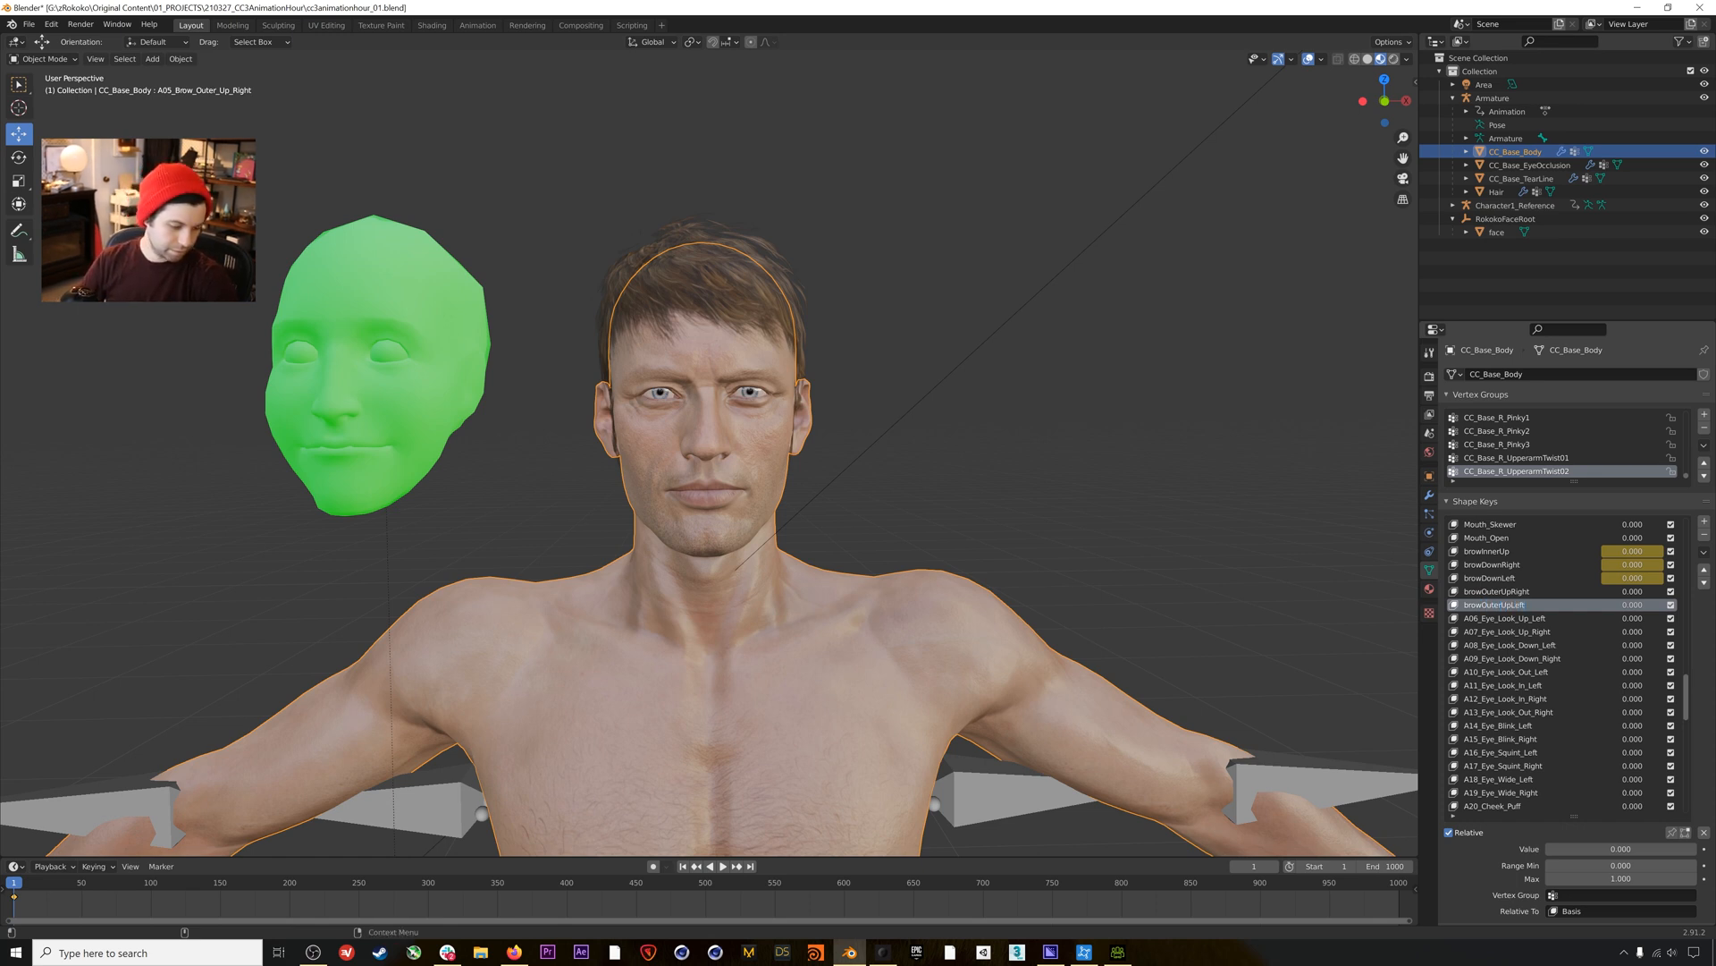
Look over the eye-look shape keys, preview A07_Eye_Look_Up_Right at value 1.000, and undo that value change.
{"action": "left_click", "coordinate": [1520, 620]}
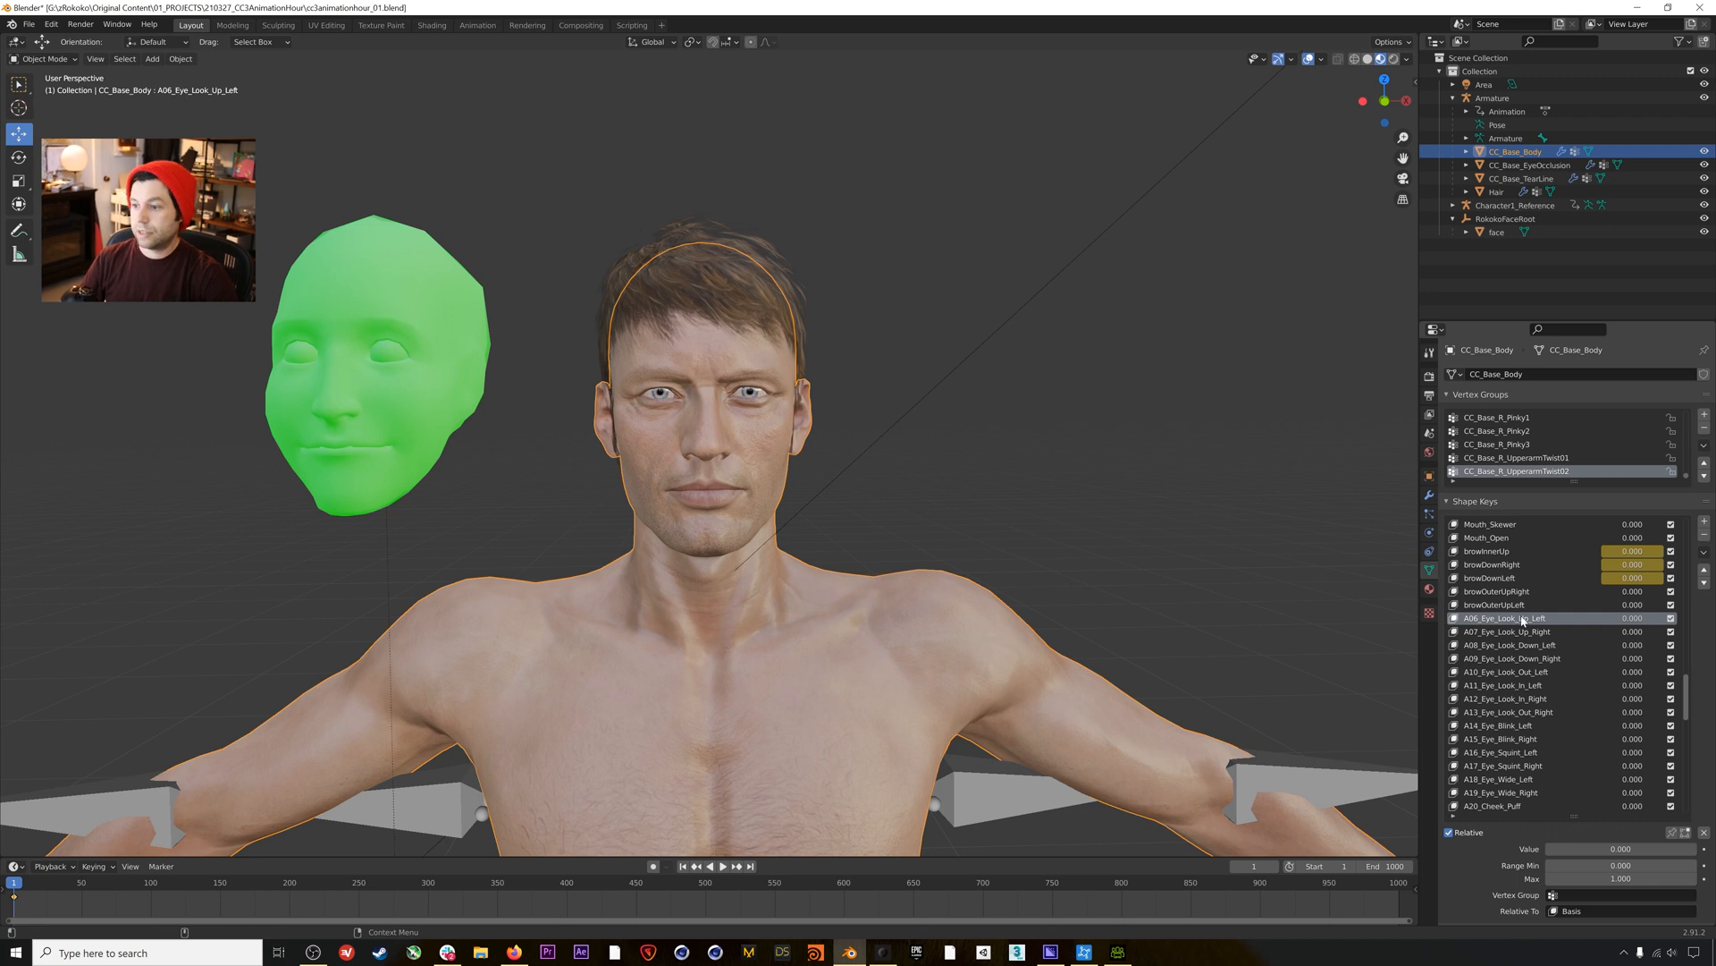
{"action": "left_click", "coordinate": [1534, 593]}
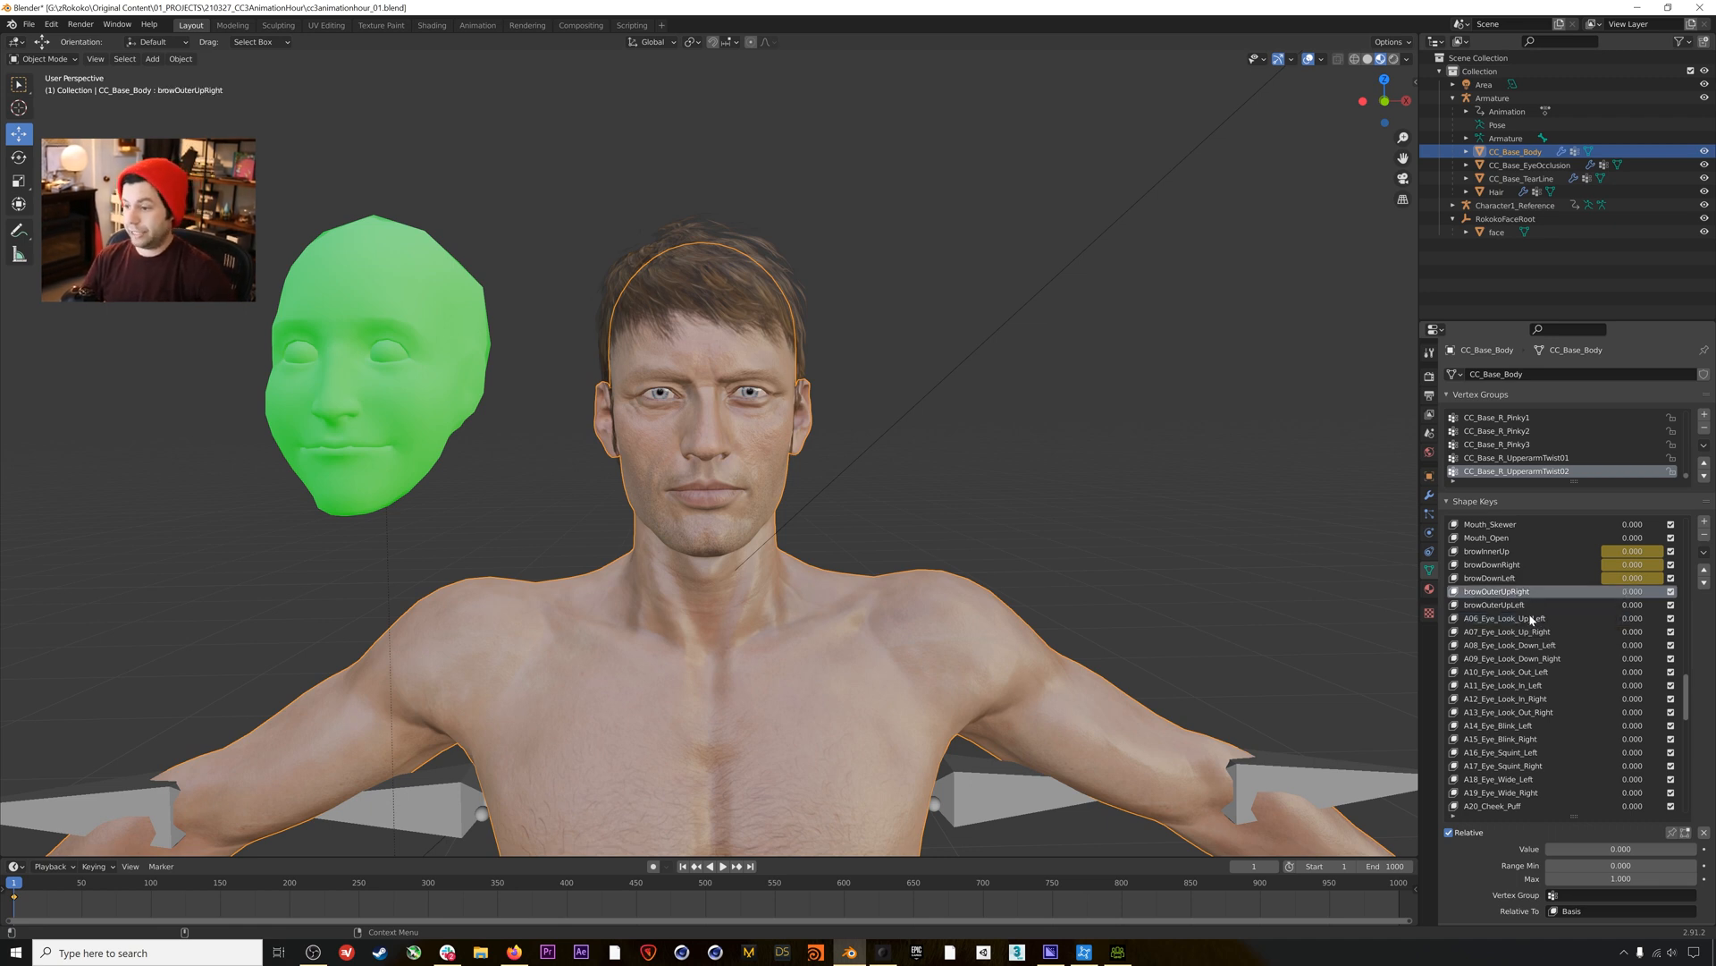
{"action": "left_click", "coordinate": [1529, 619]}
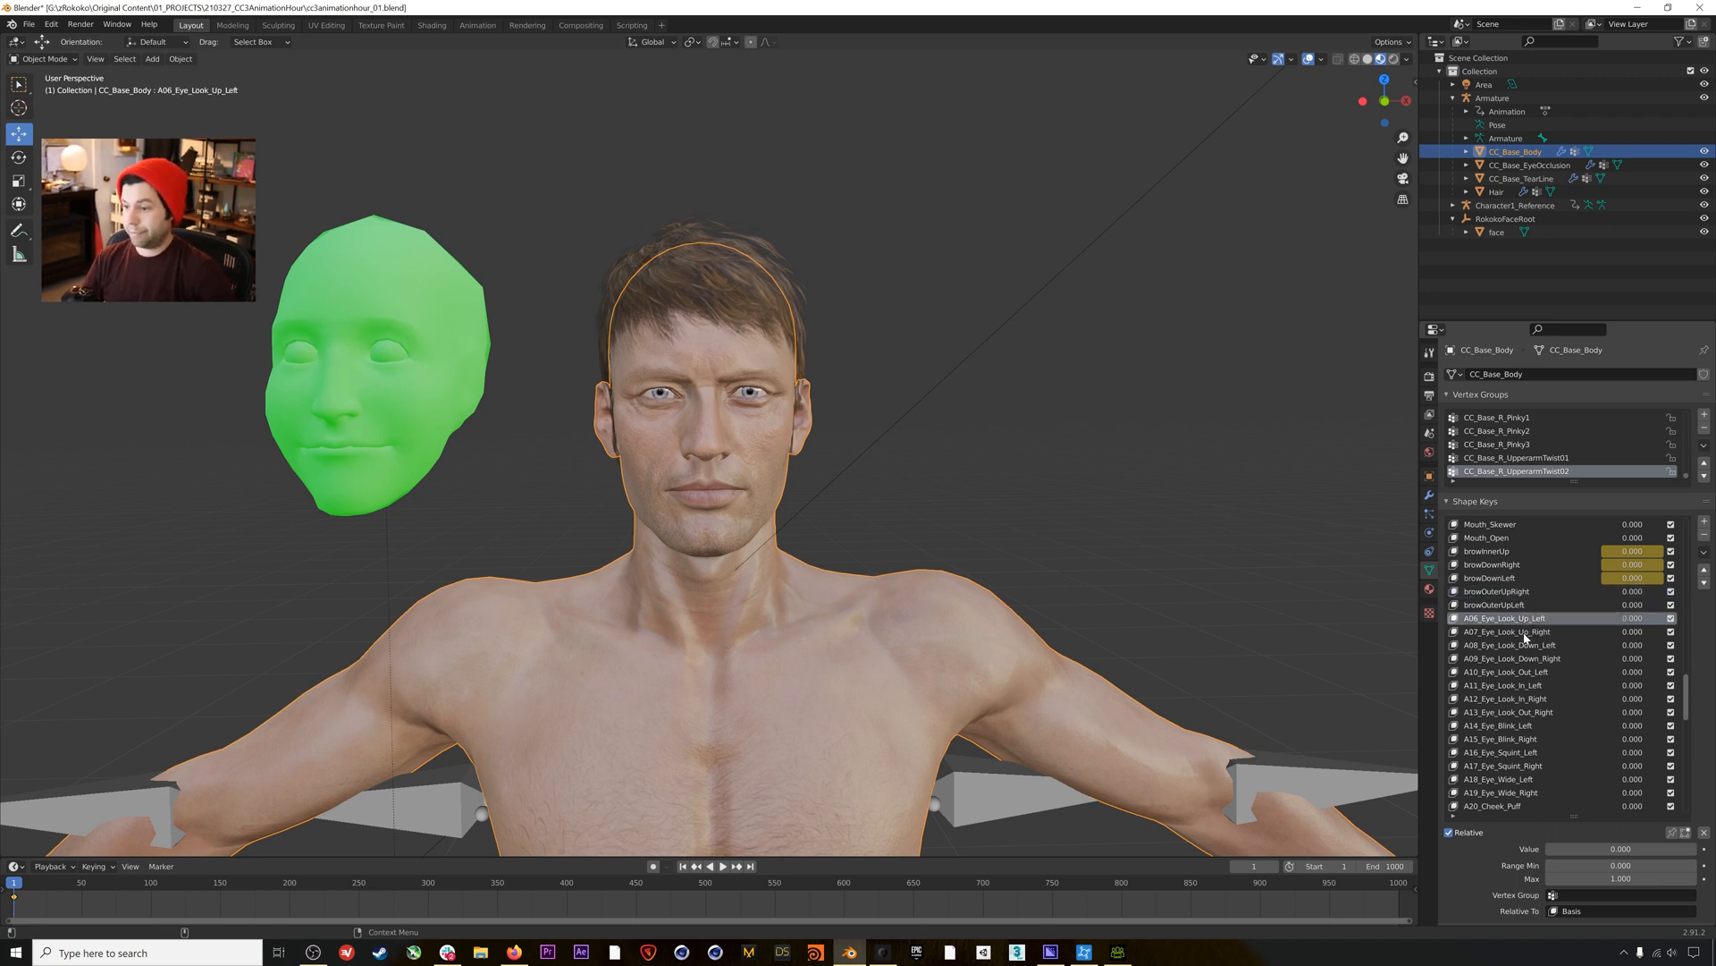
{"action": "left_click", "coordinate": [1521, 713]}
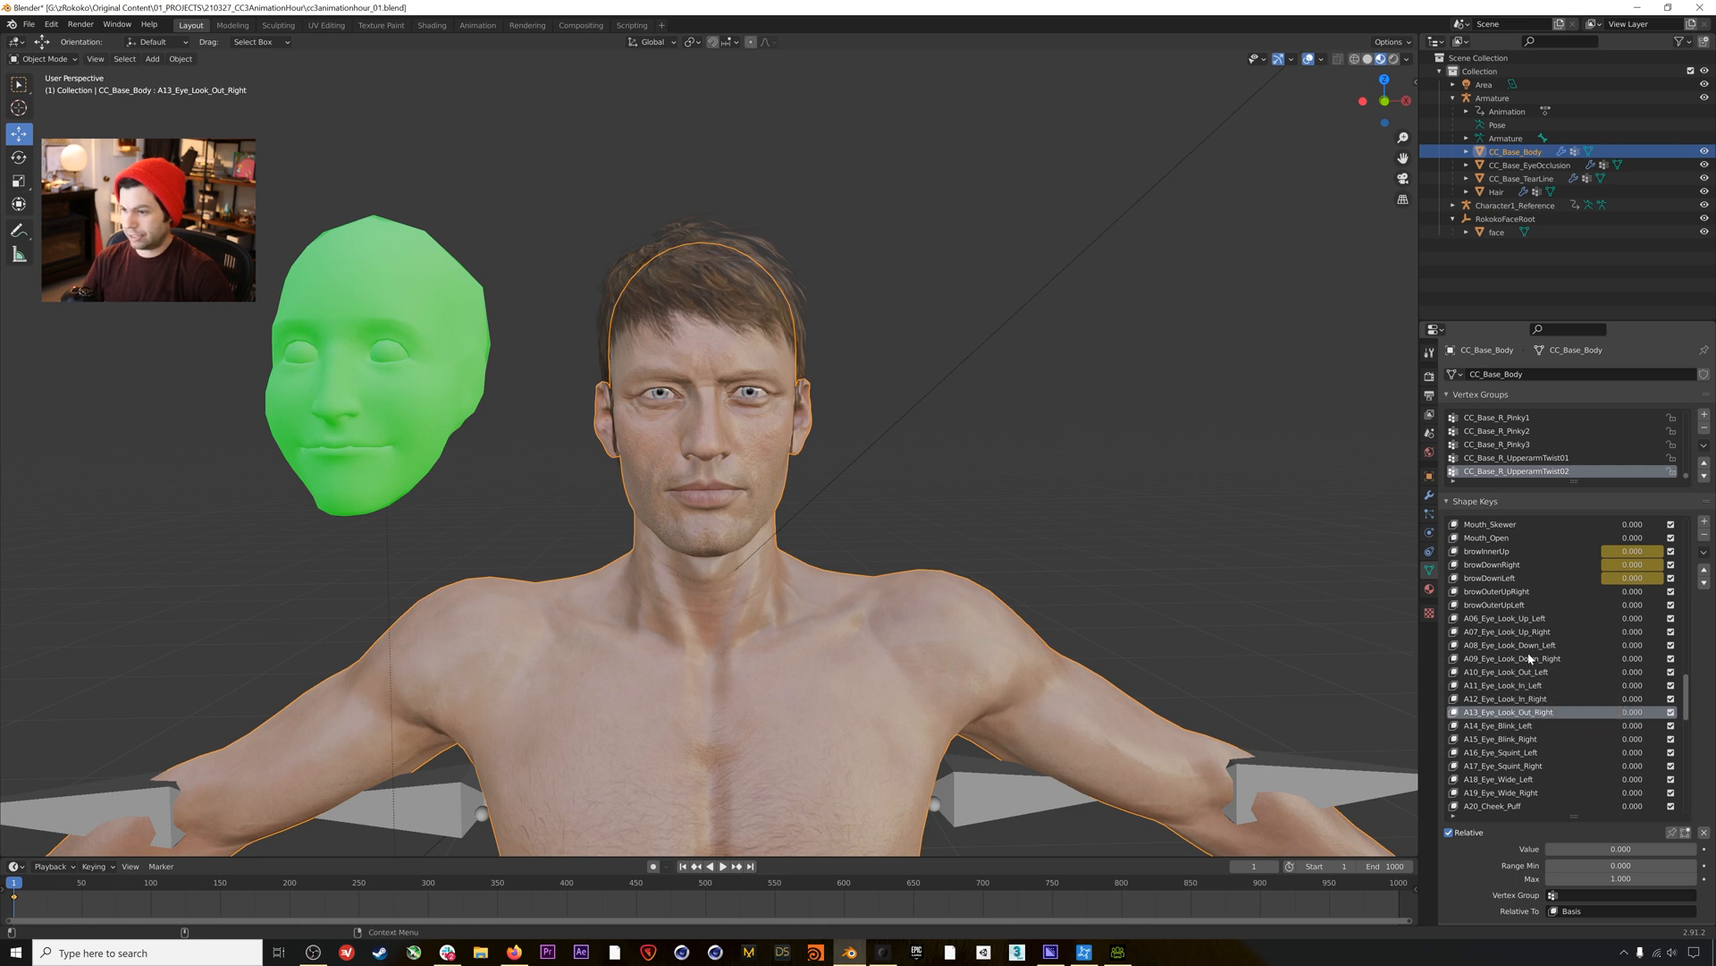
{"action": "scroll", "coordinate": [1534, 684], "scroll_direction": "down", "scroll_amount": 2}
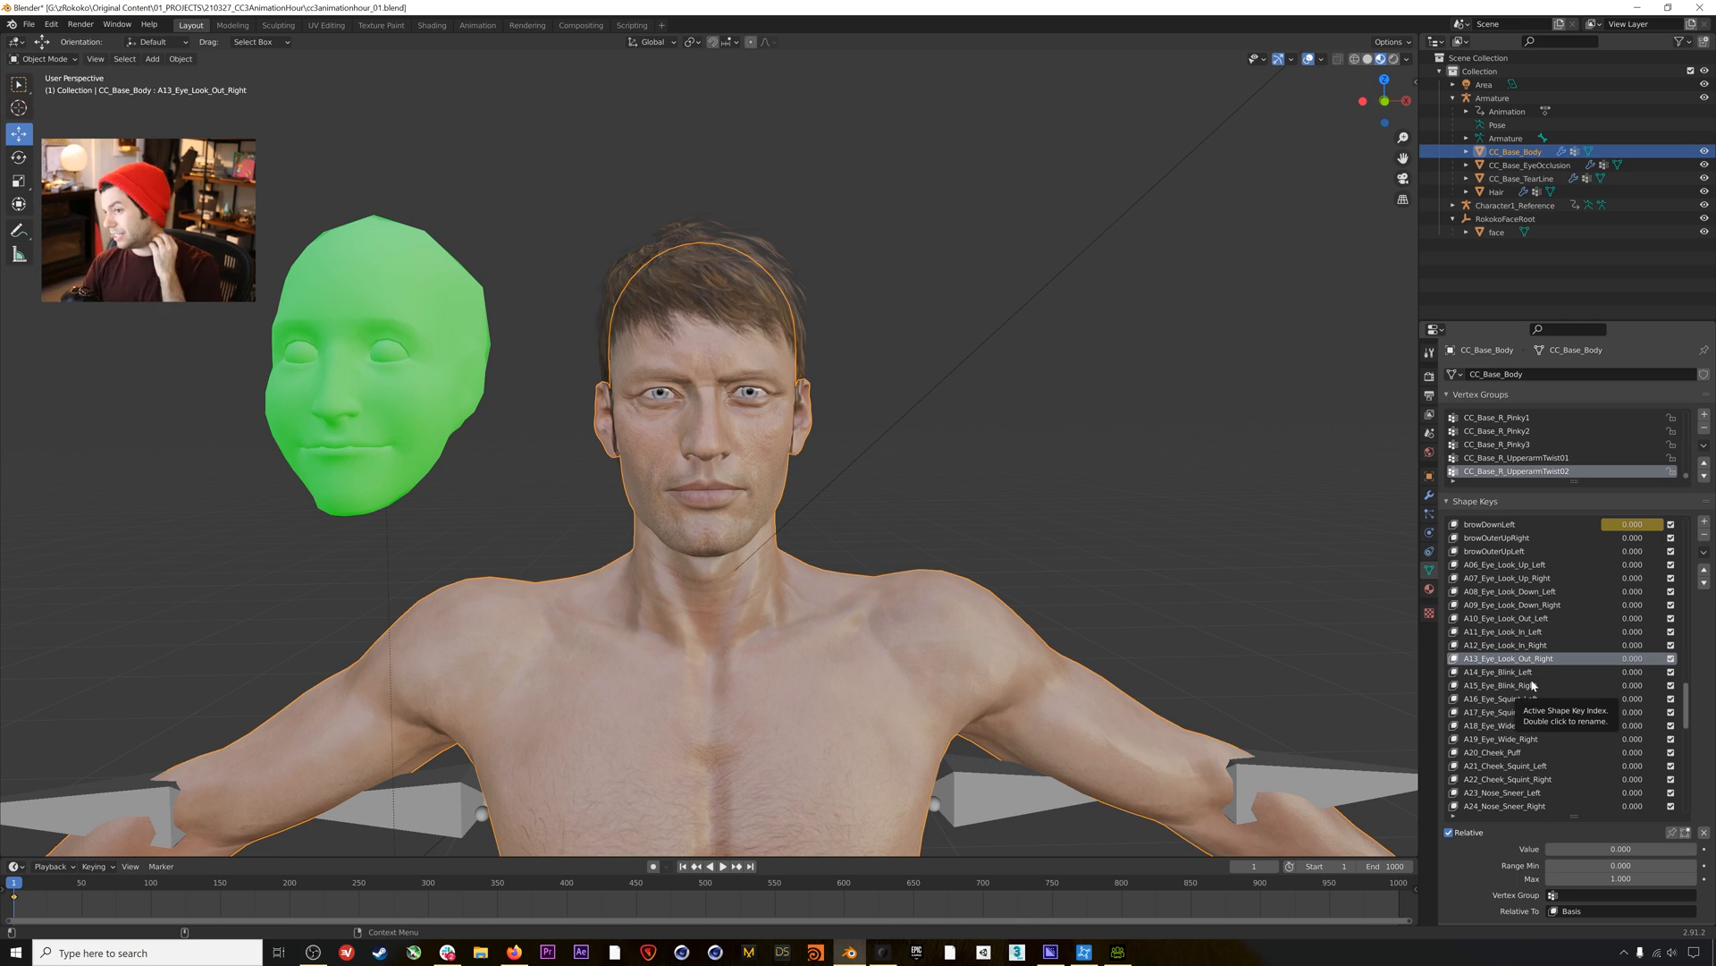
{"action": "left_click", "coordinate": [1541, 606]}
{"action": "left_click", "coordinate": [1523, 577]}
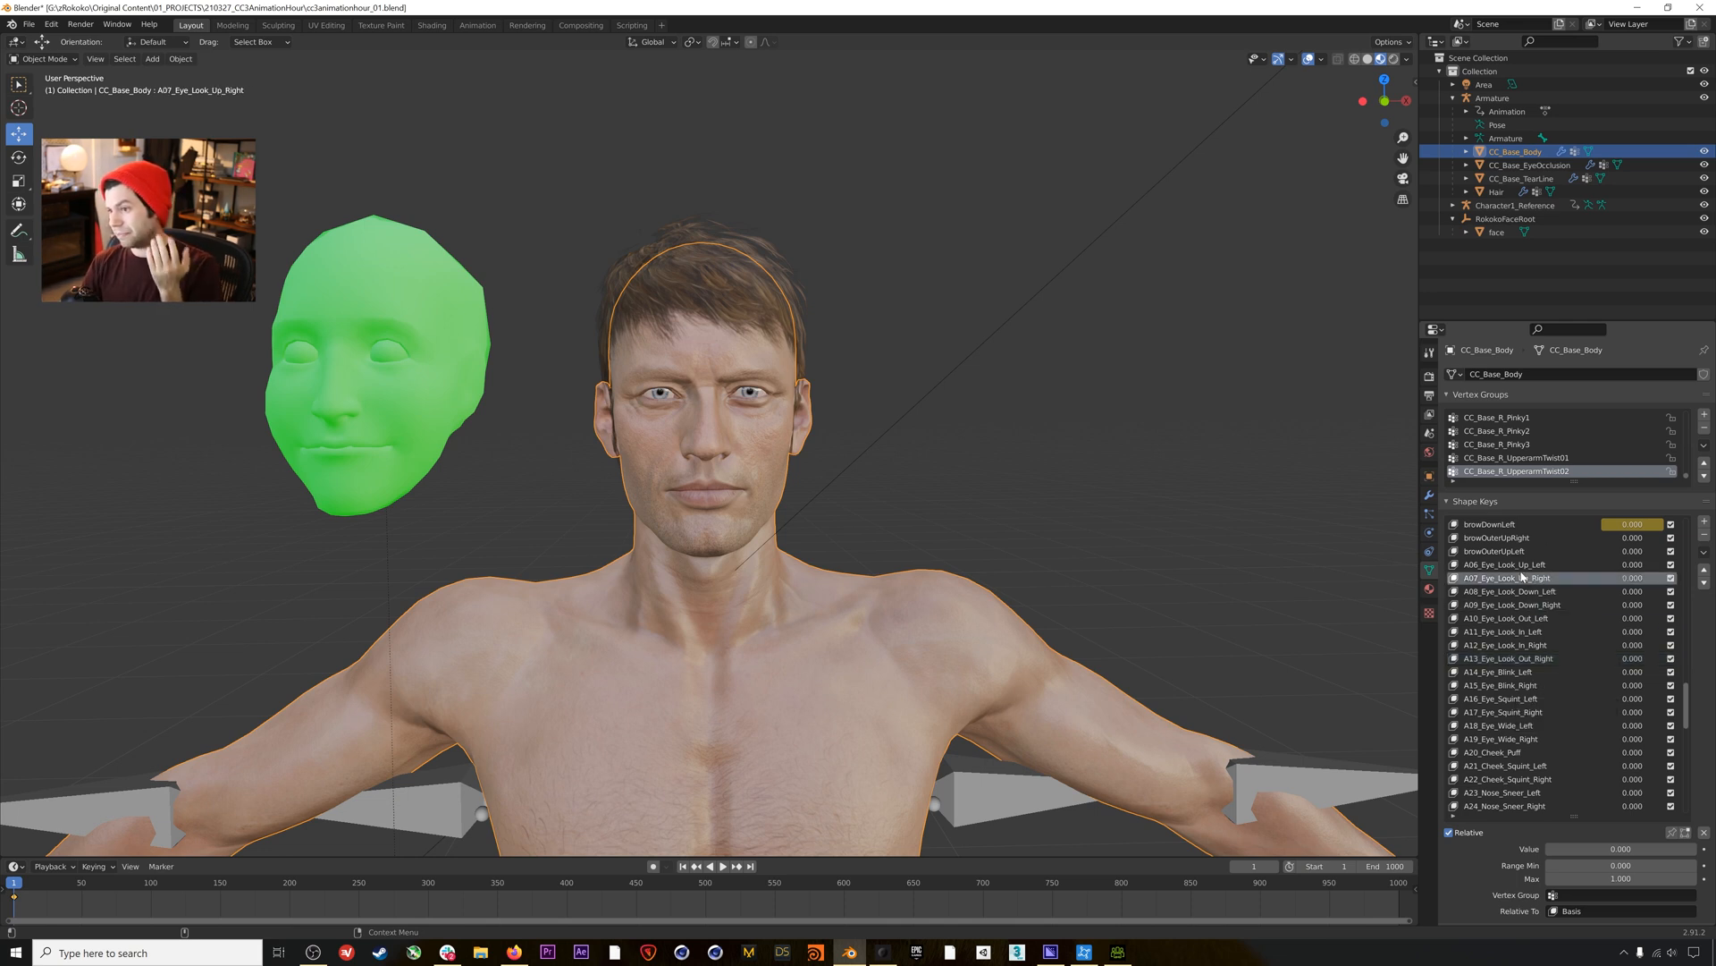
{"action": "left_click_drag", "start_coordinate": [1600, 849], "coordinate": [1698, 848]}
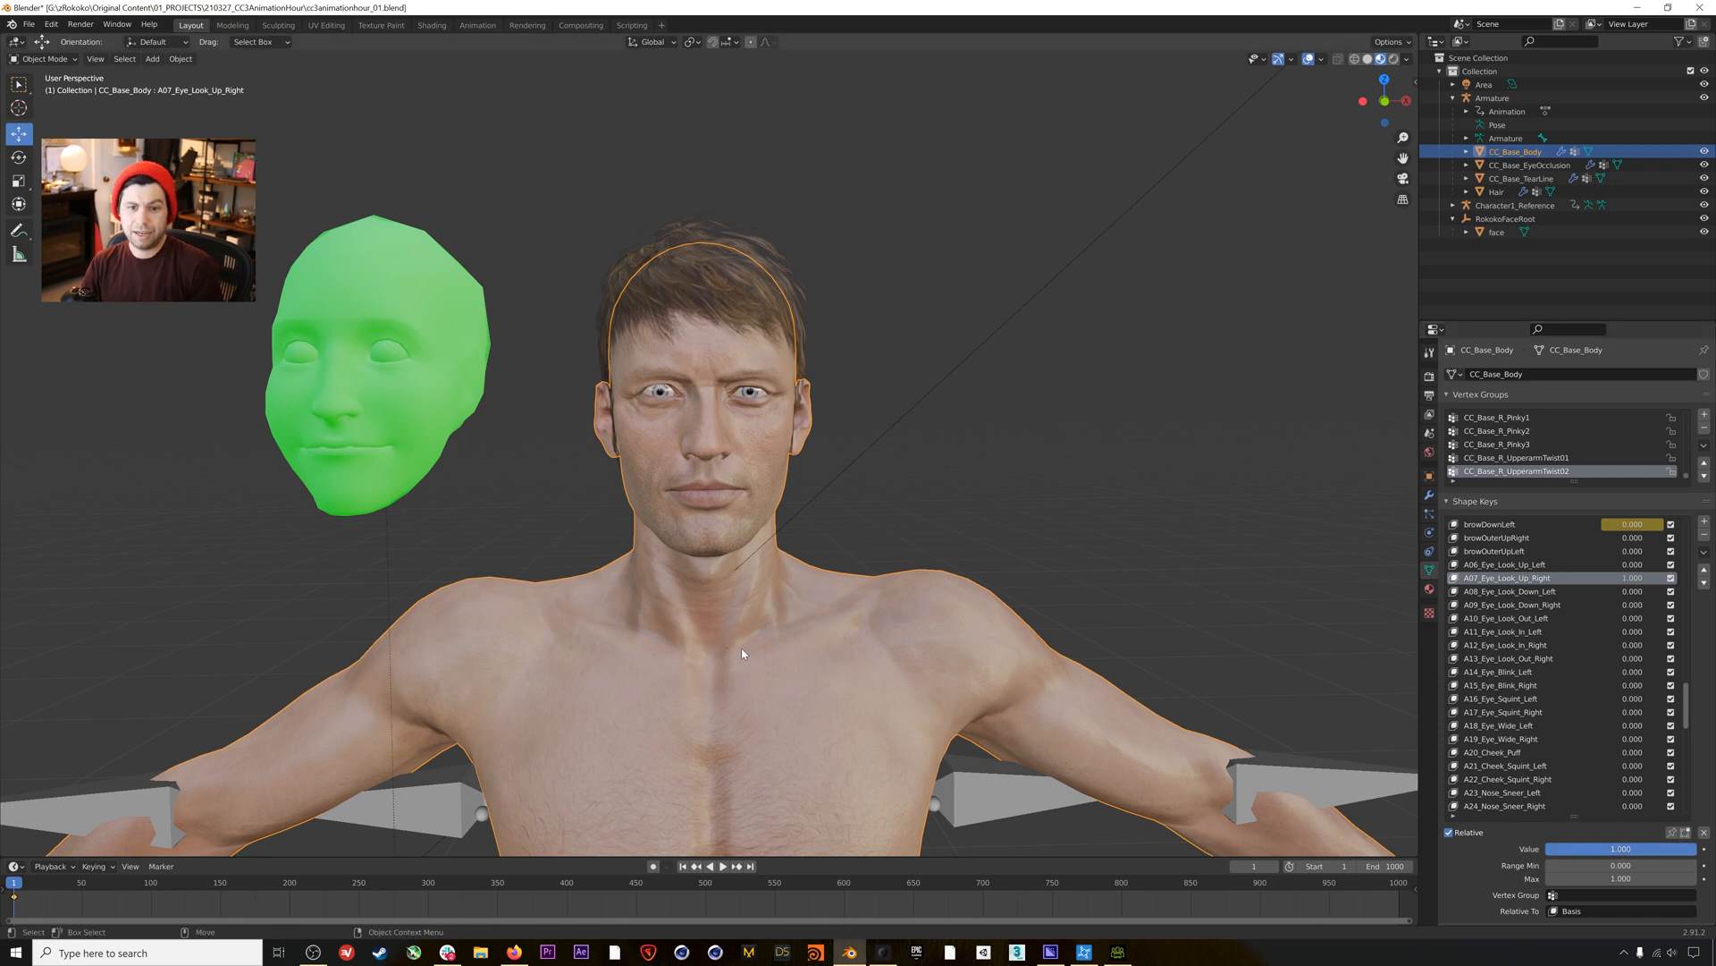
{"action": "key", "text": "ctrl+z"}
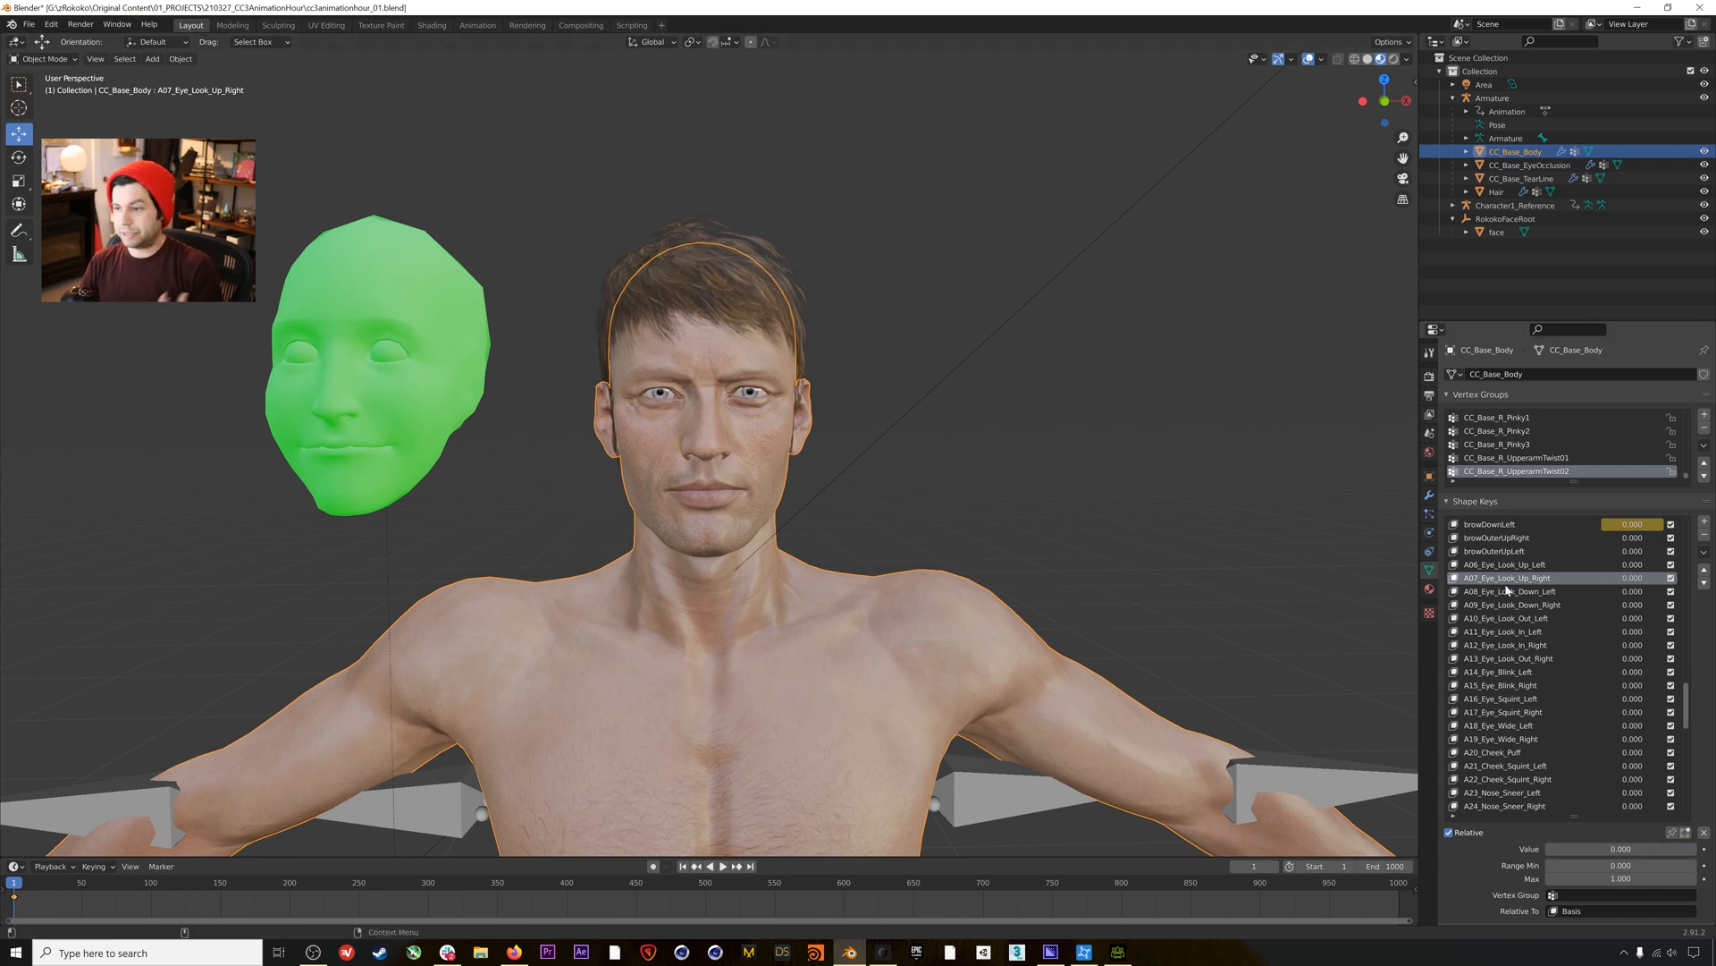
Rename the A14_Eye_Blink_Left shape key as eyeBlinkRight and A15_Eye_Blink_Right as eyeBlinkLeft.
{"action": "scroll", "coordinate": [1571, 625], "scroll_direction": "down", "scroll_amount": 1}
{"action": "scroll", "coordinate": [1540, 616], "scroll_direction": "up", "scroll_amount": 1}
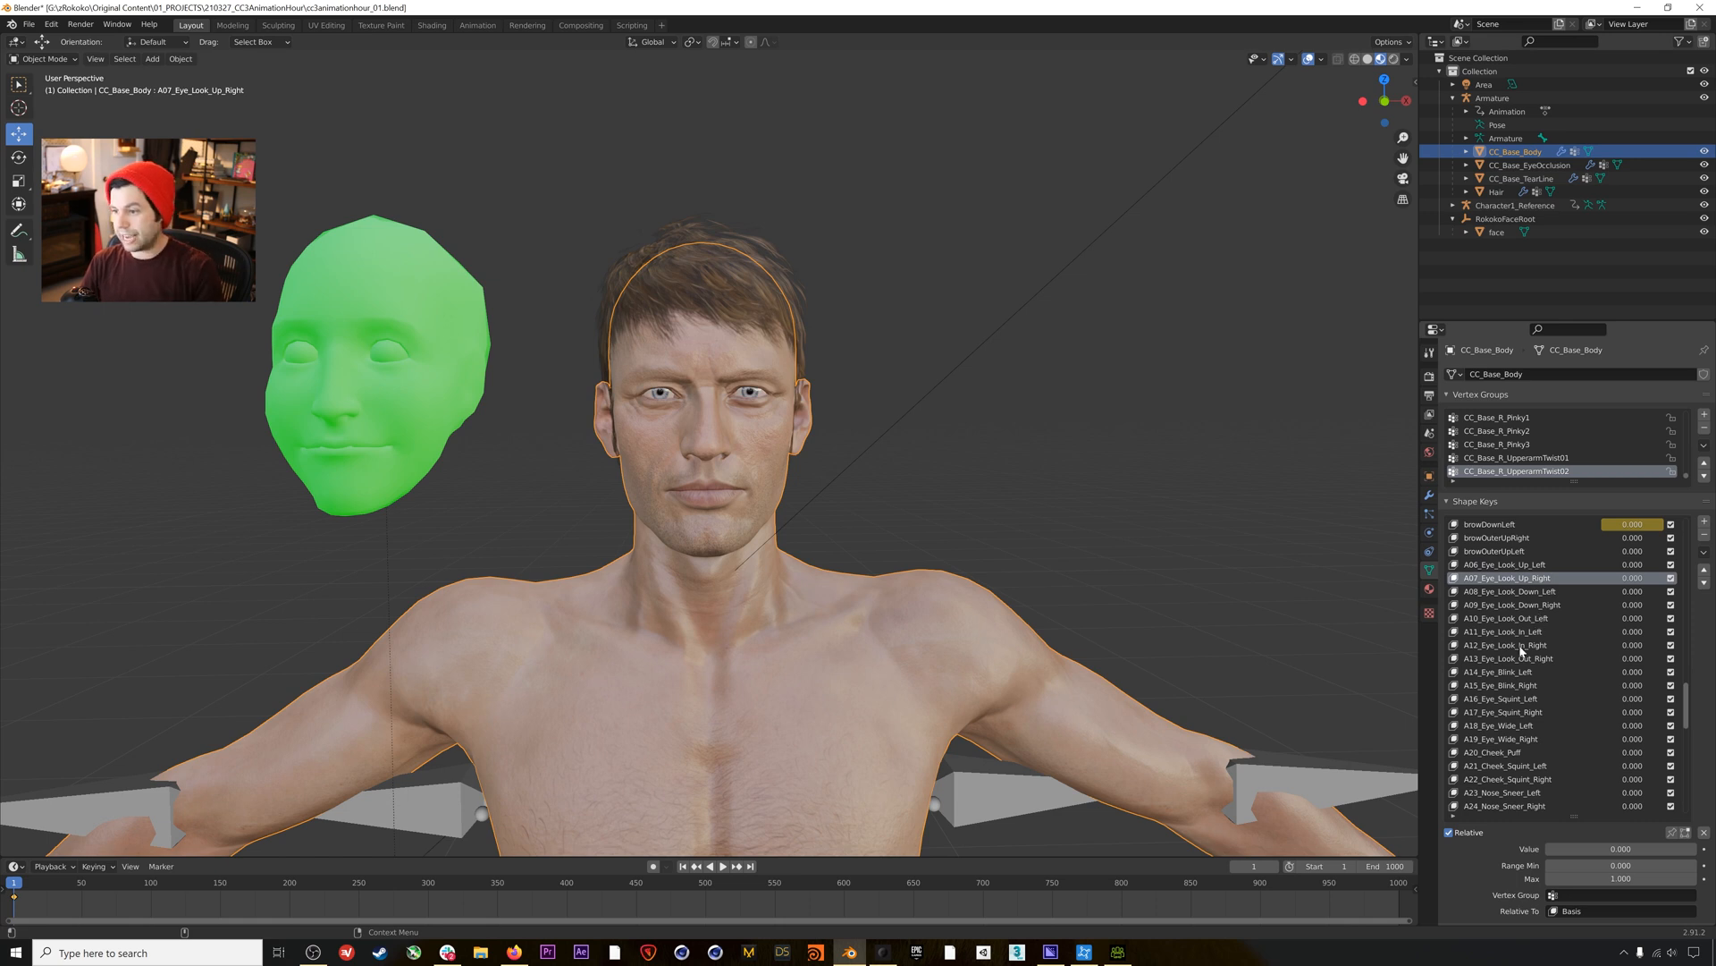
{"action": "left_click", "coordinate": [1516, 672]}
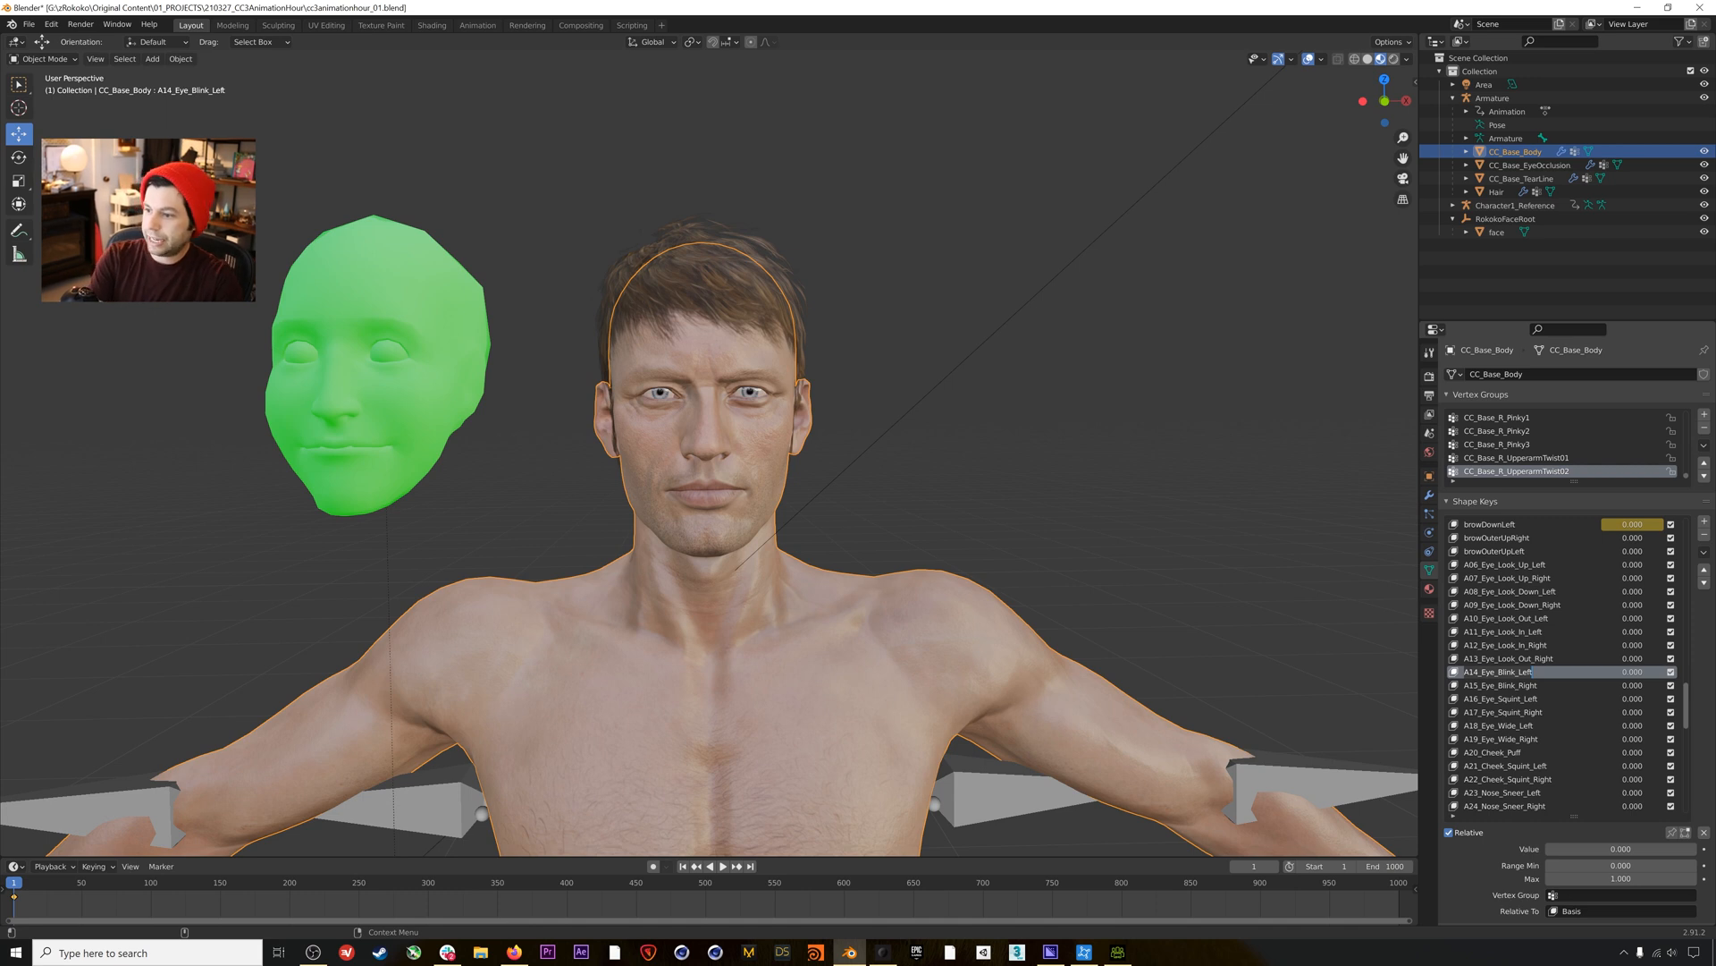
{"action": "type", "text": "eyeBlink"}
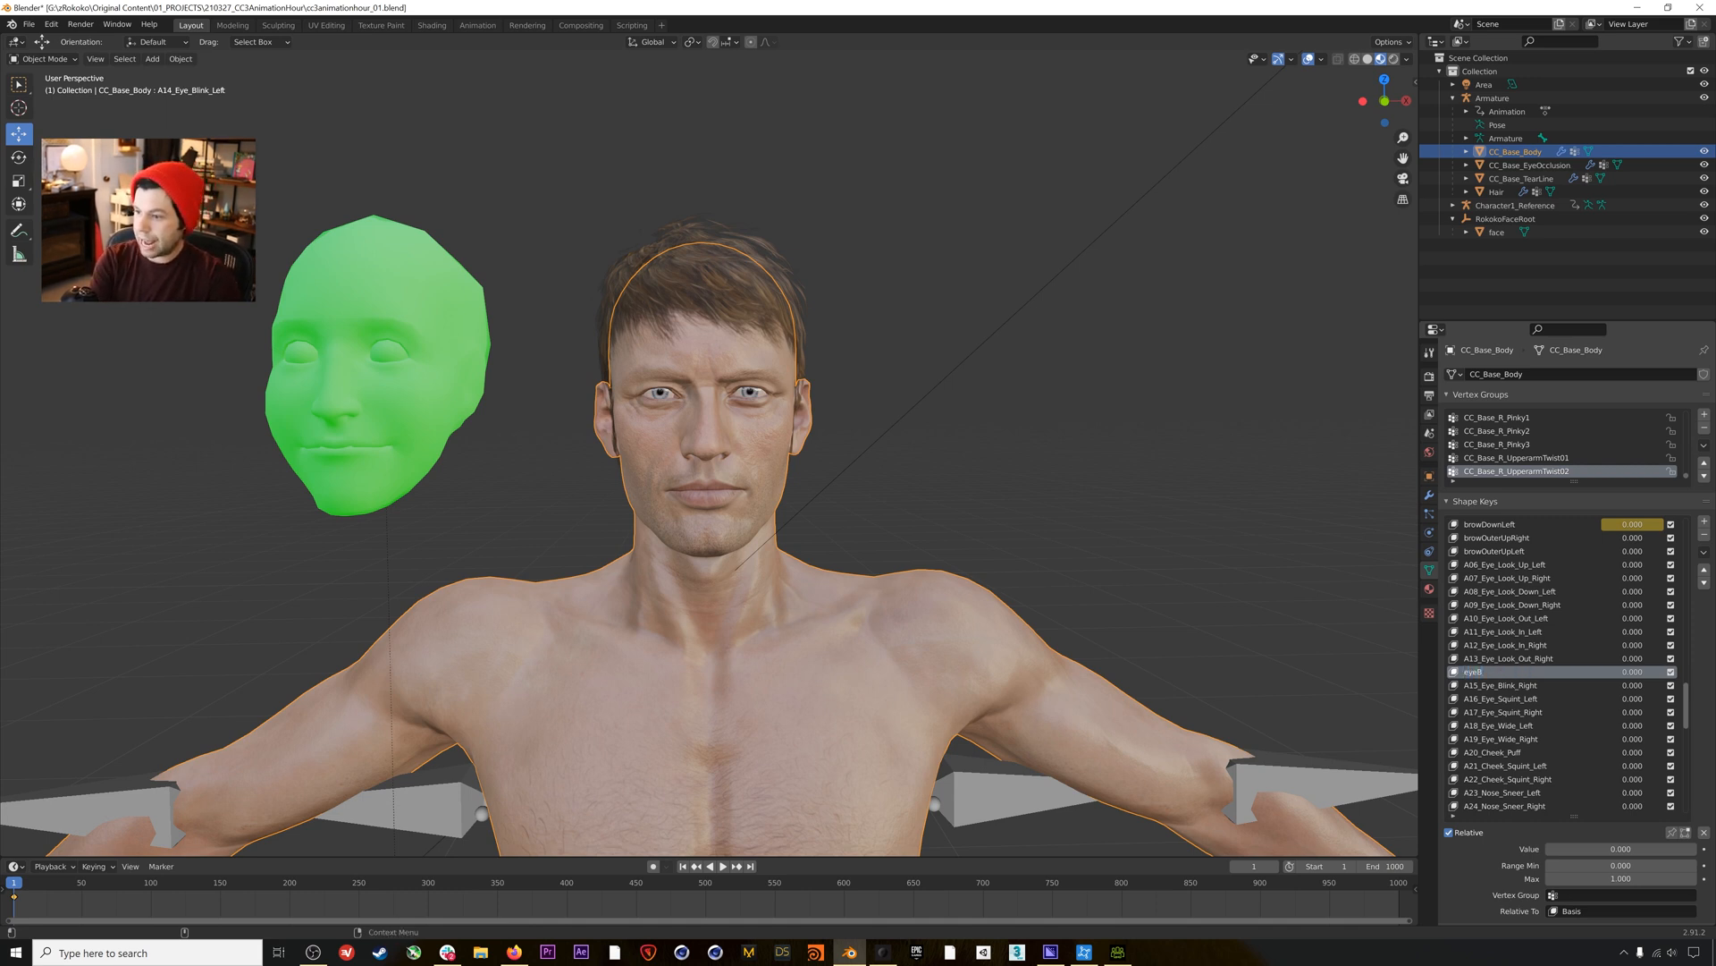
{"action": "type", "text": "Right"}
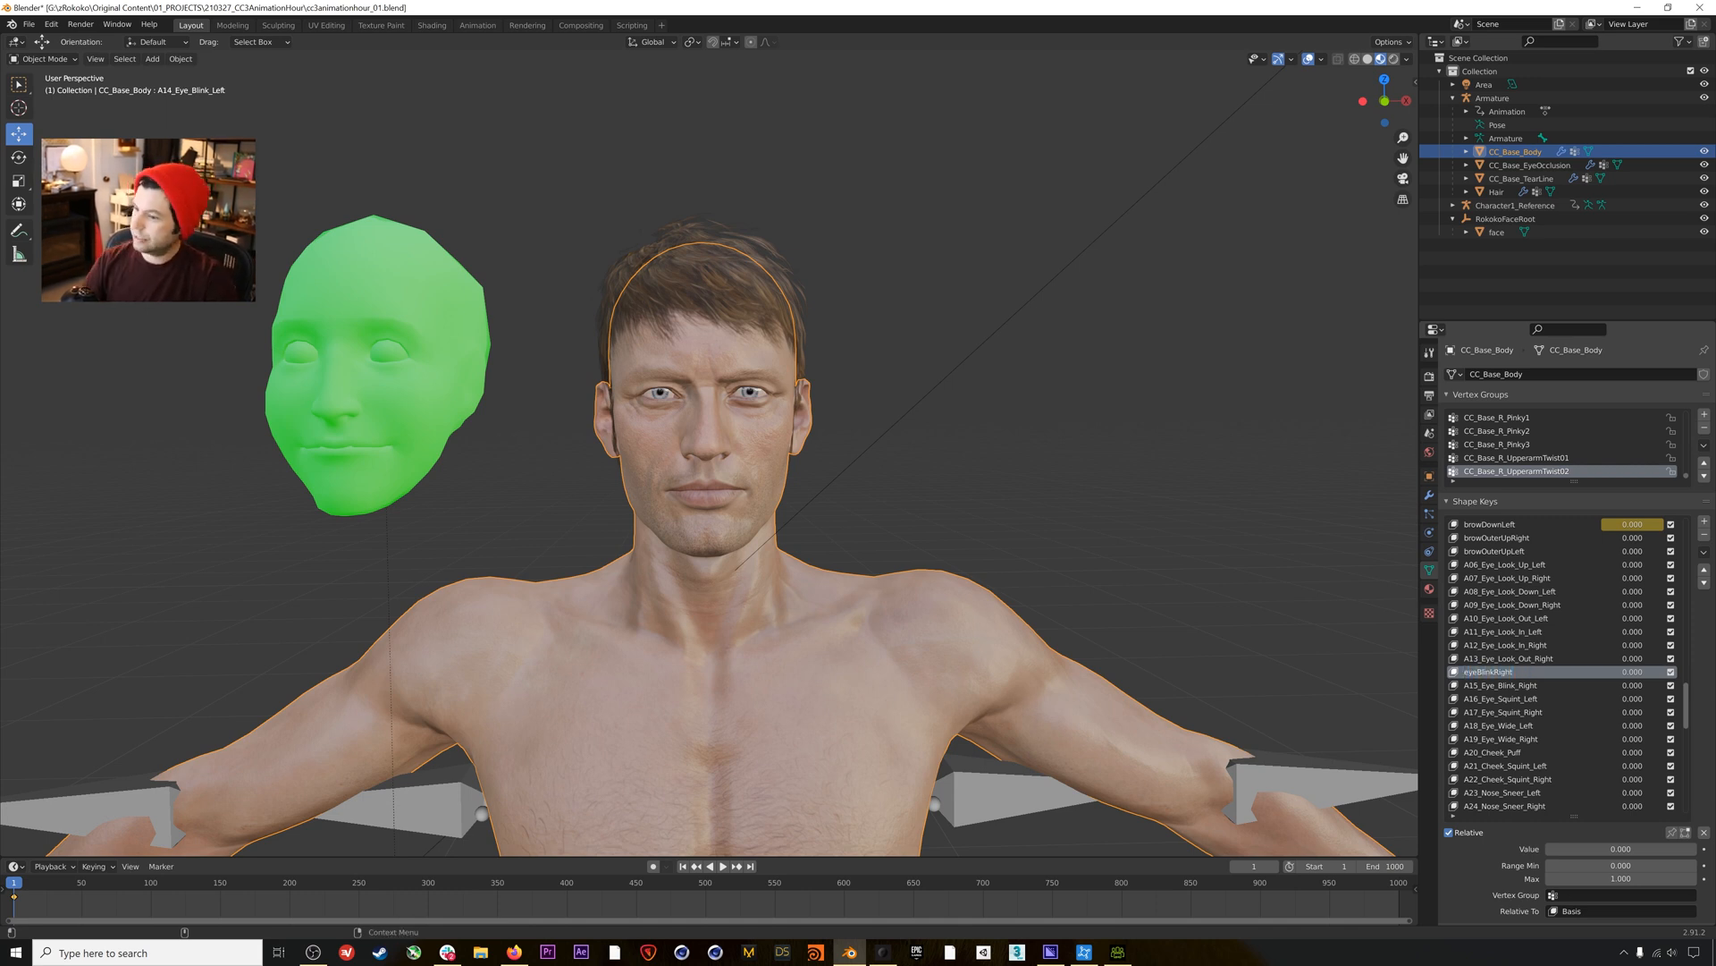
{"action": "left_click", "coordinate": [1523, 686]}
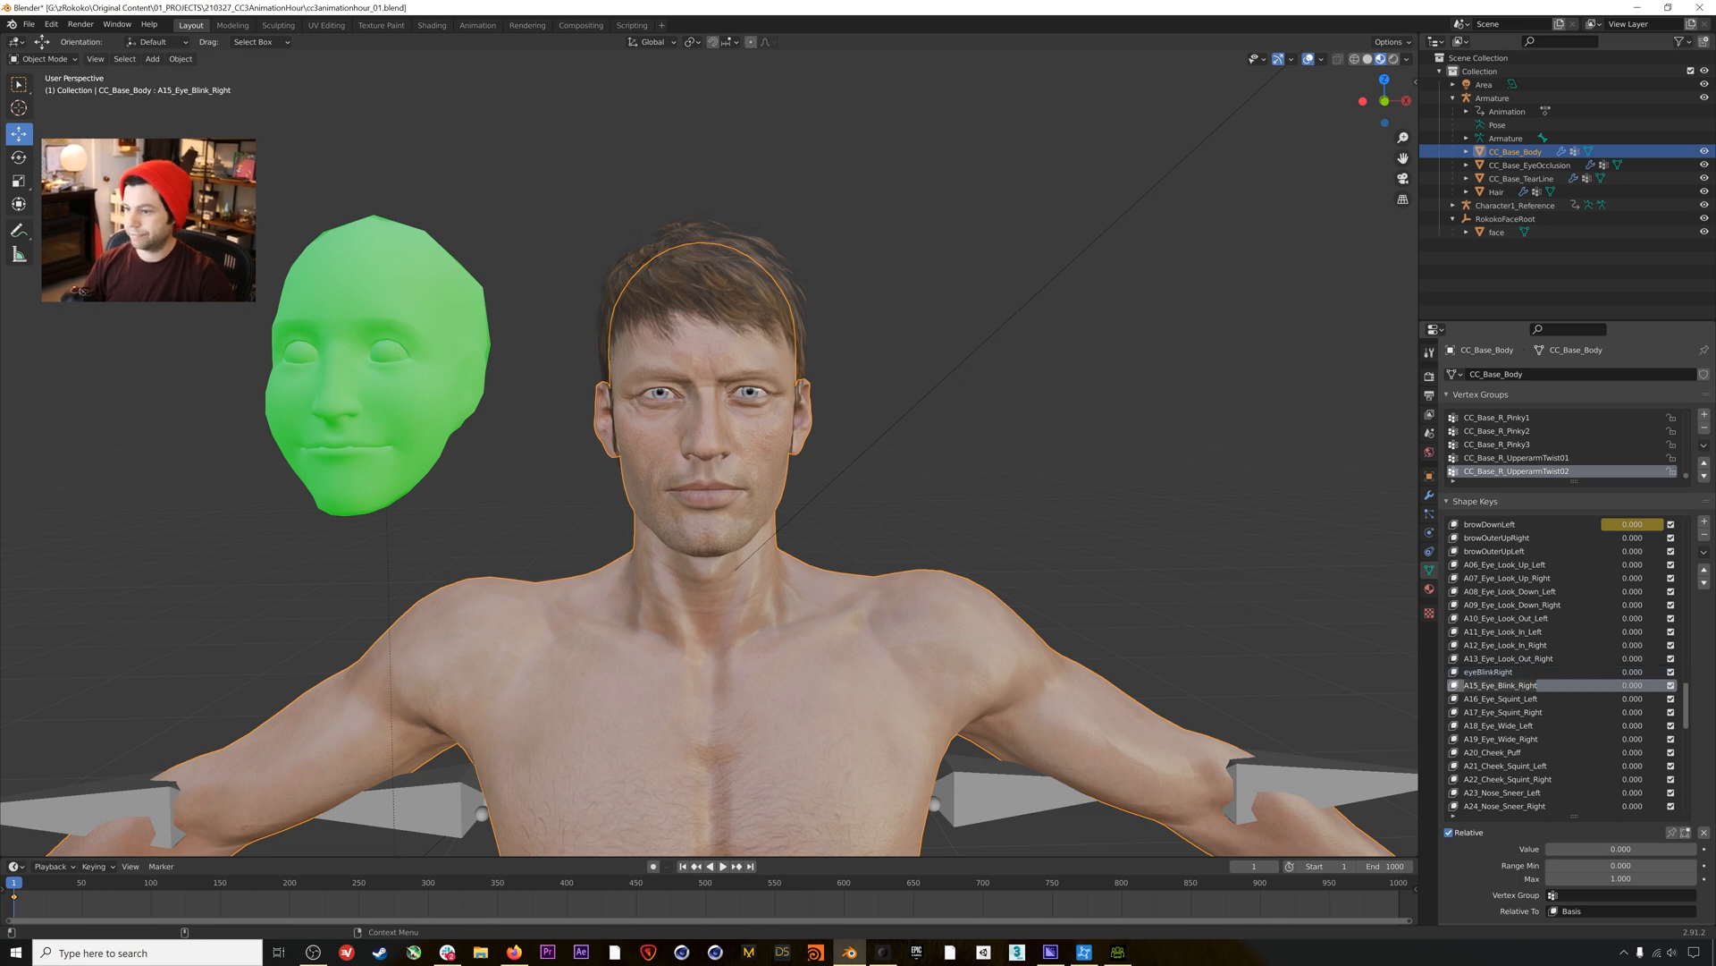
{"action": "double_click", "coordinate": [1523, 685]}
{"action": "type", "text": "eyeBlinkLeft"}
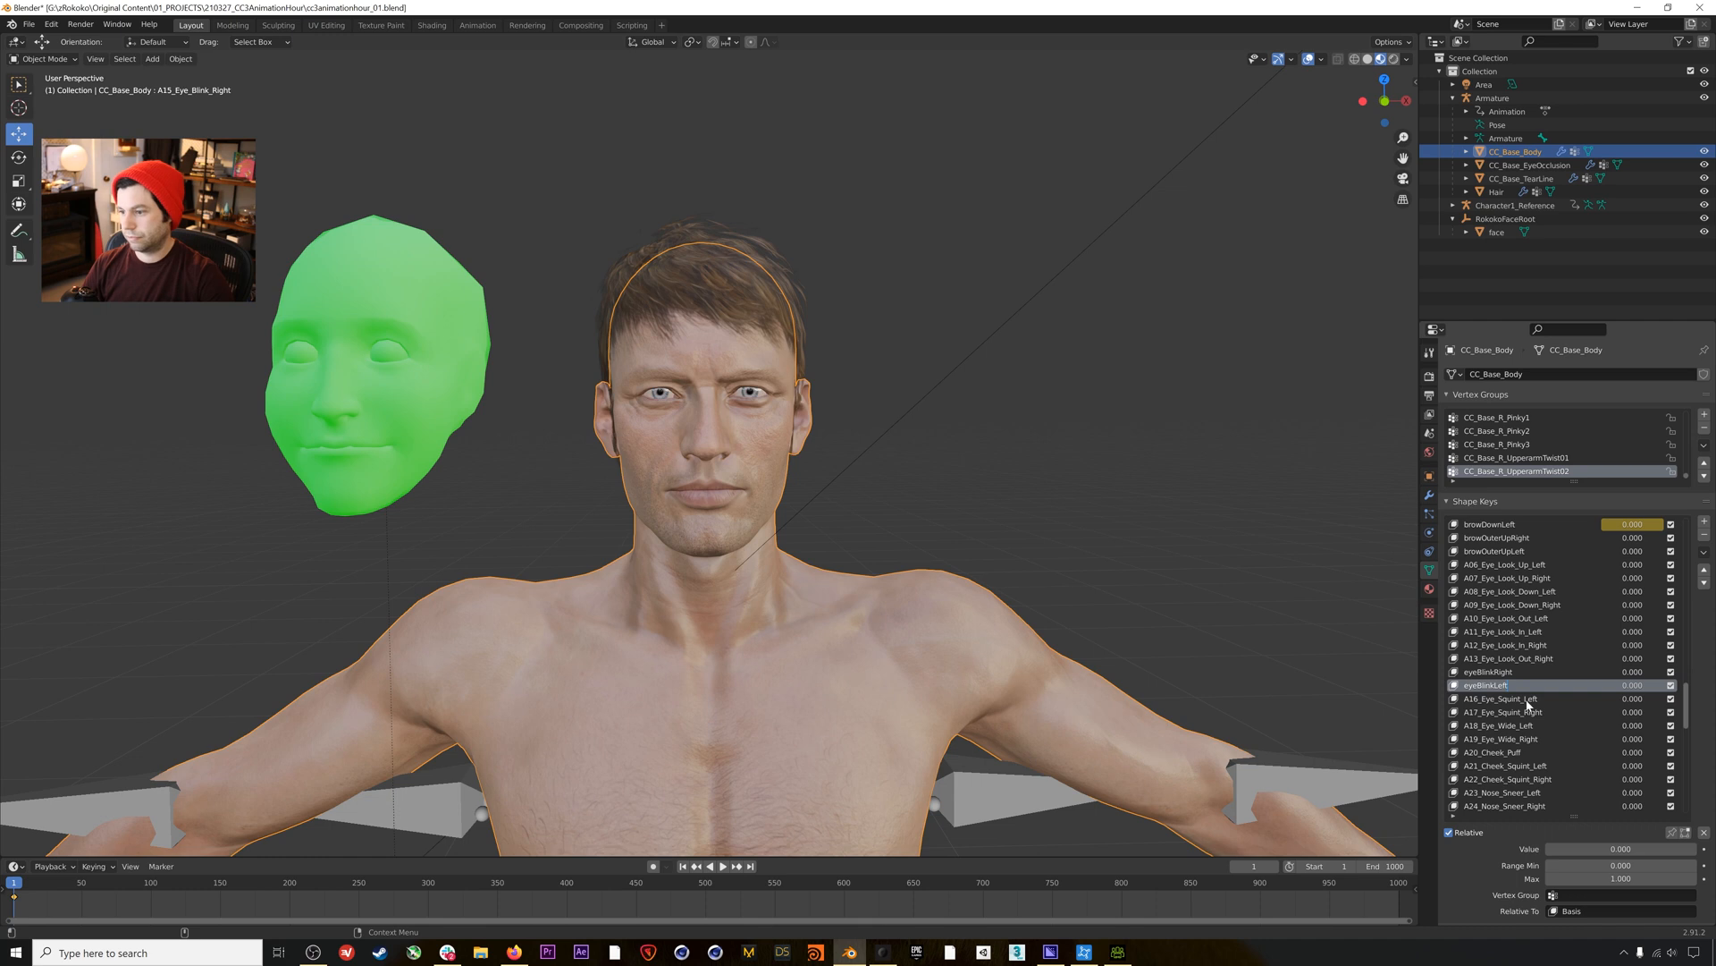
Rename the A16_Eye_Squint_Left shape key as eyeSquintRight and A17_Eye_Squint_Right as eyeSquintLeft.
{"action": "left_click", "coordinate": [1525, 699]}
{"action": "double_click", "coordinate": [1529, 699]}
{"action": "type", "text": "eye"}
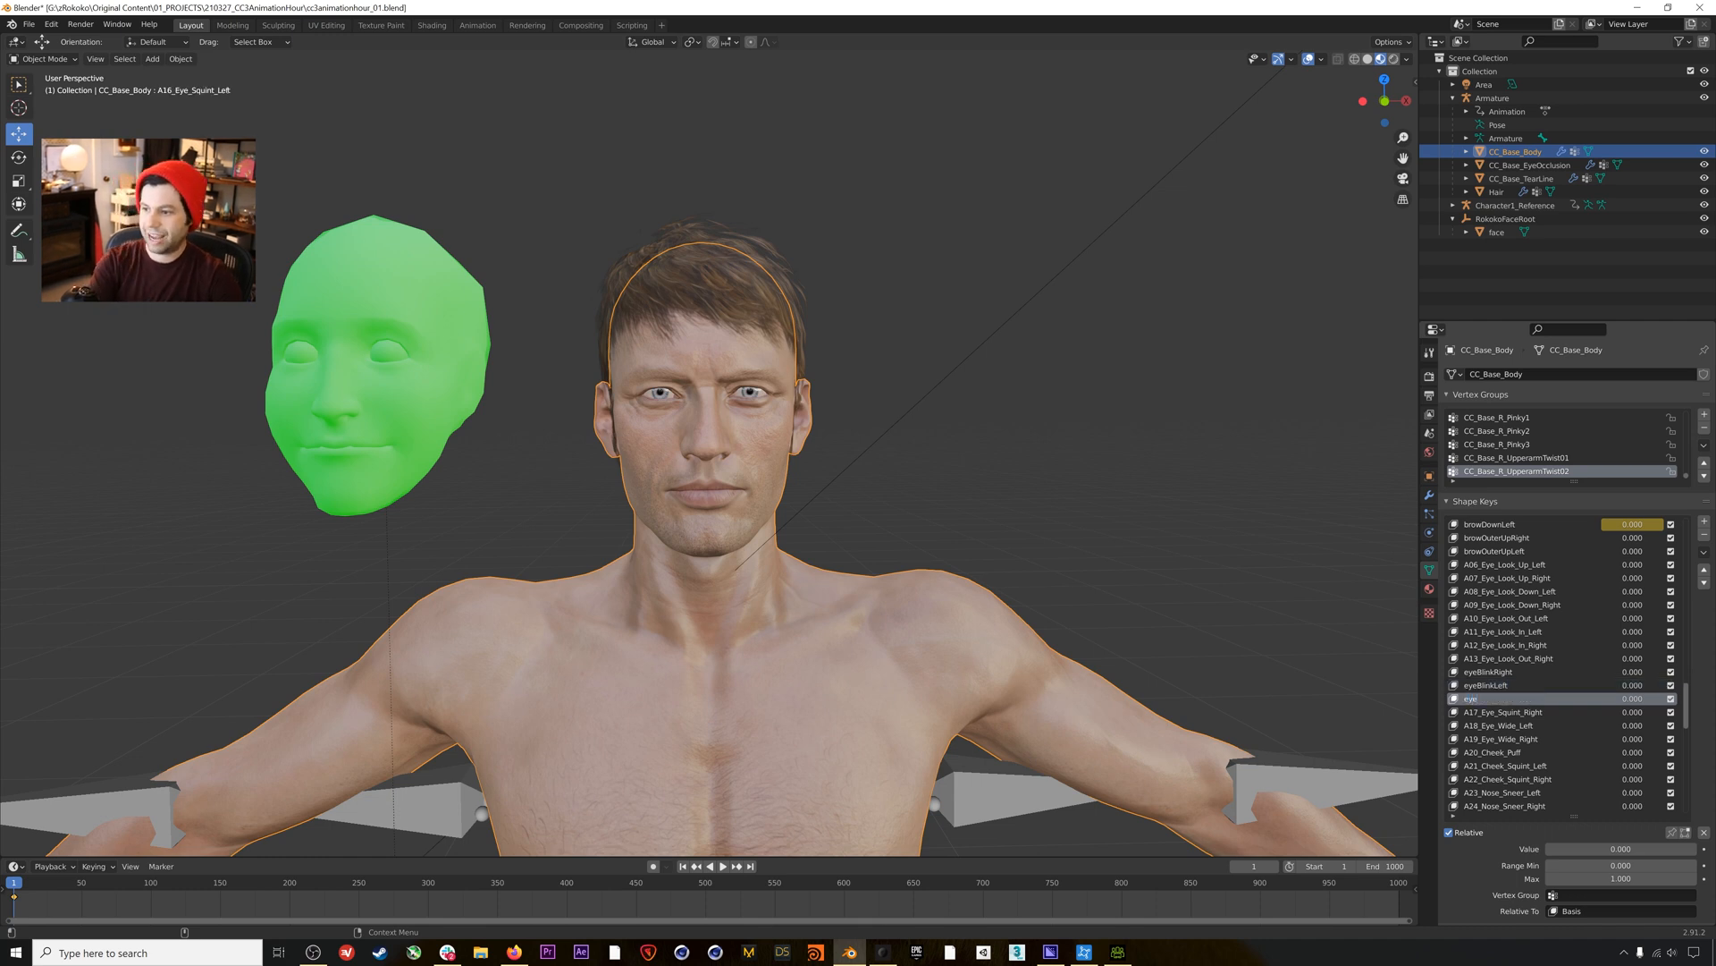
{"action": "type", "text": "SquintRight"}
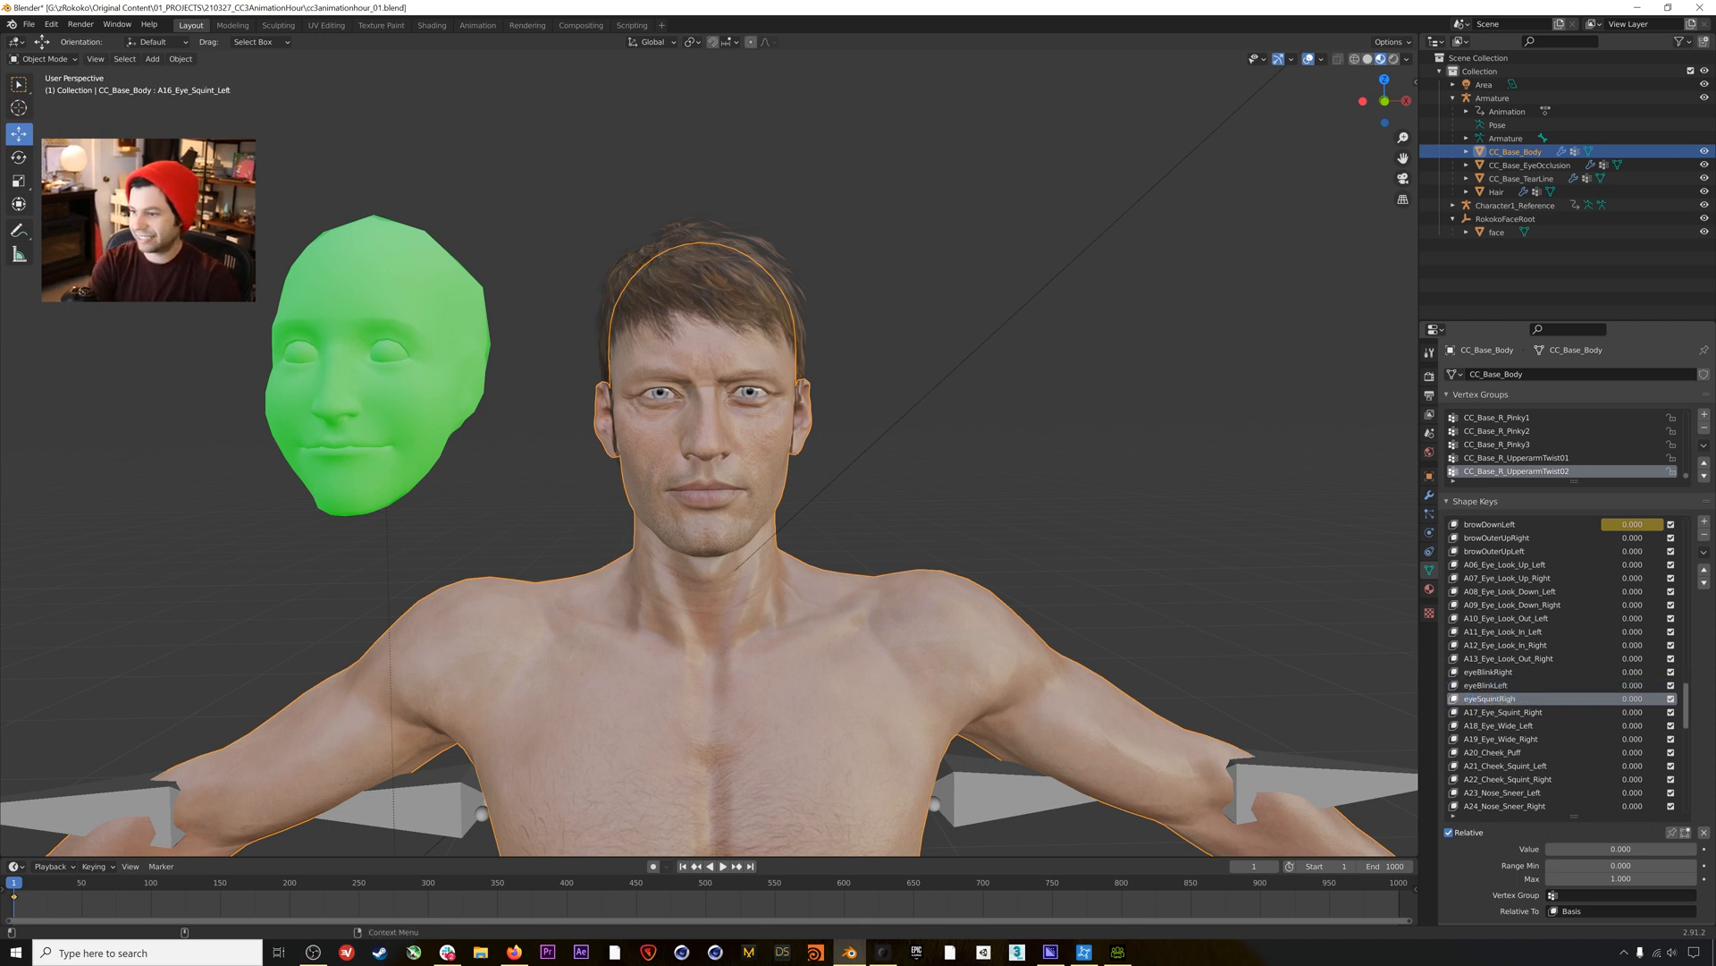
{"action": "double_click", "coordinate": [1529, 713]}
{"action": "type", "text": "eyeSquintLeft"}
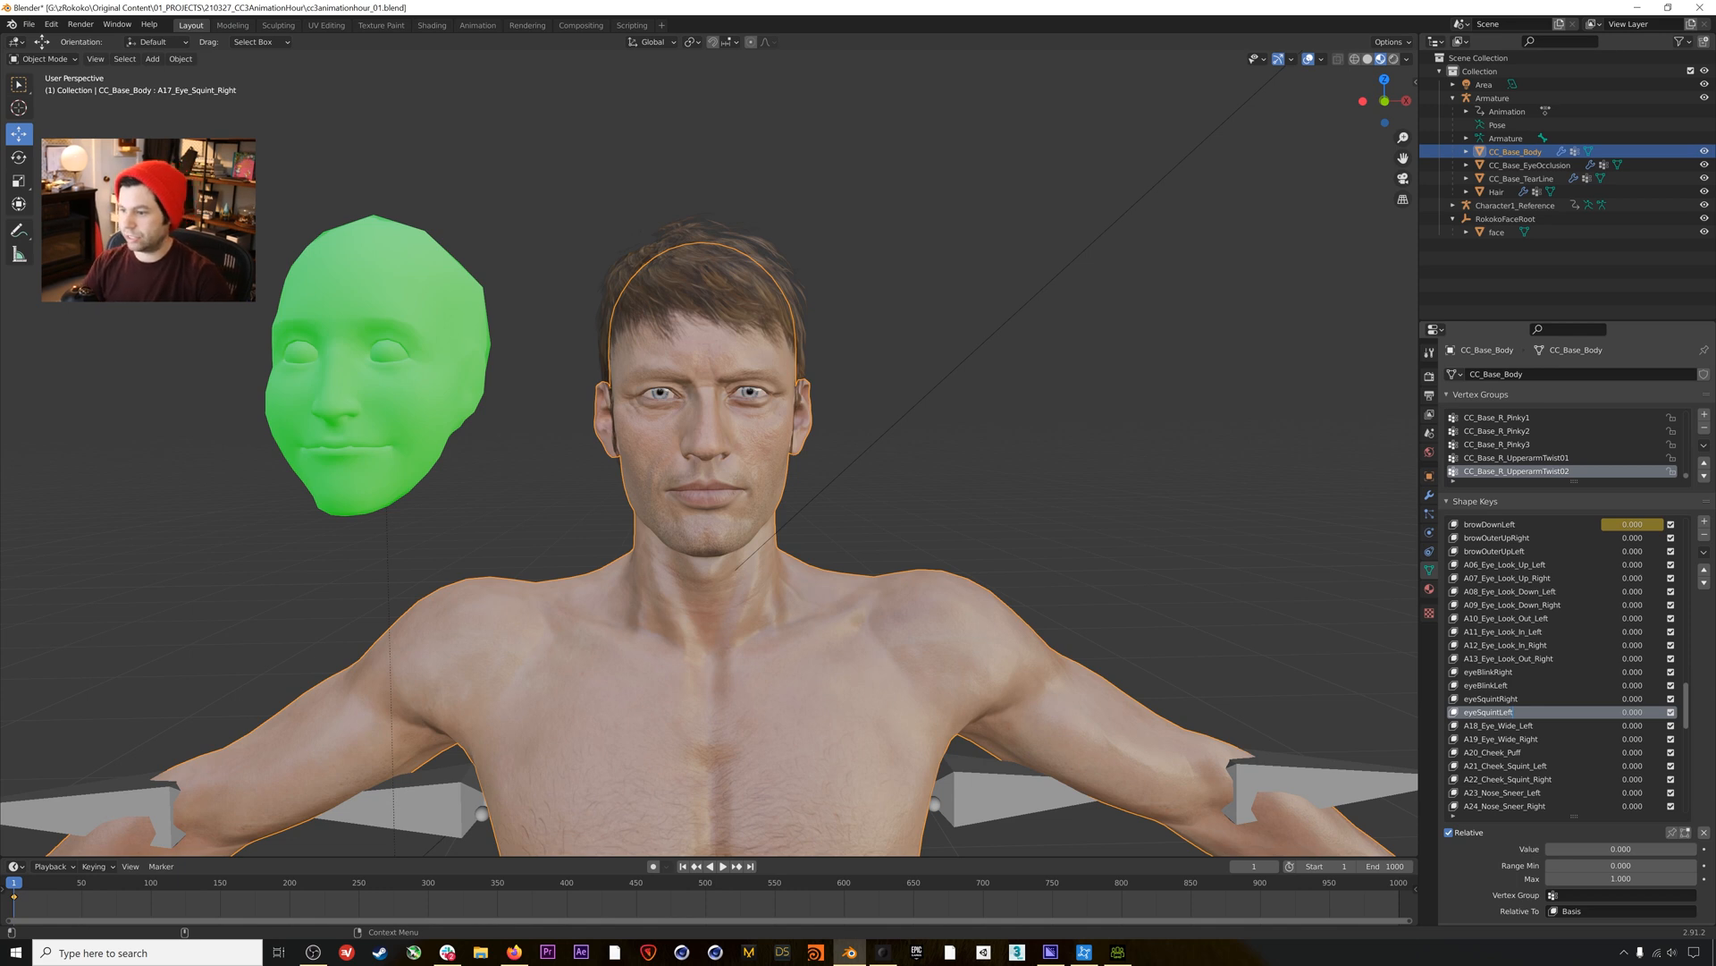
Rename the A18_Eye_Wide_Left shape key as eyeWideRight and A19_Eye_Wide_Right as eyeWideLeft.
{"action": "scroll", "coordinate": [1513, 726], "scroll_direction": "down", "scroll_amount": 3}
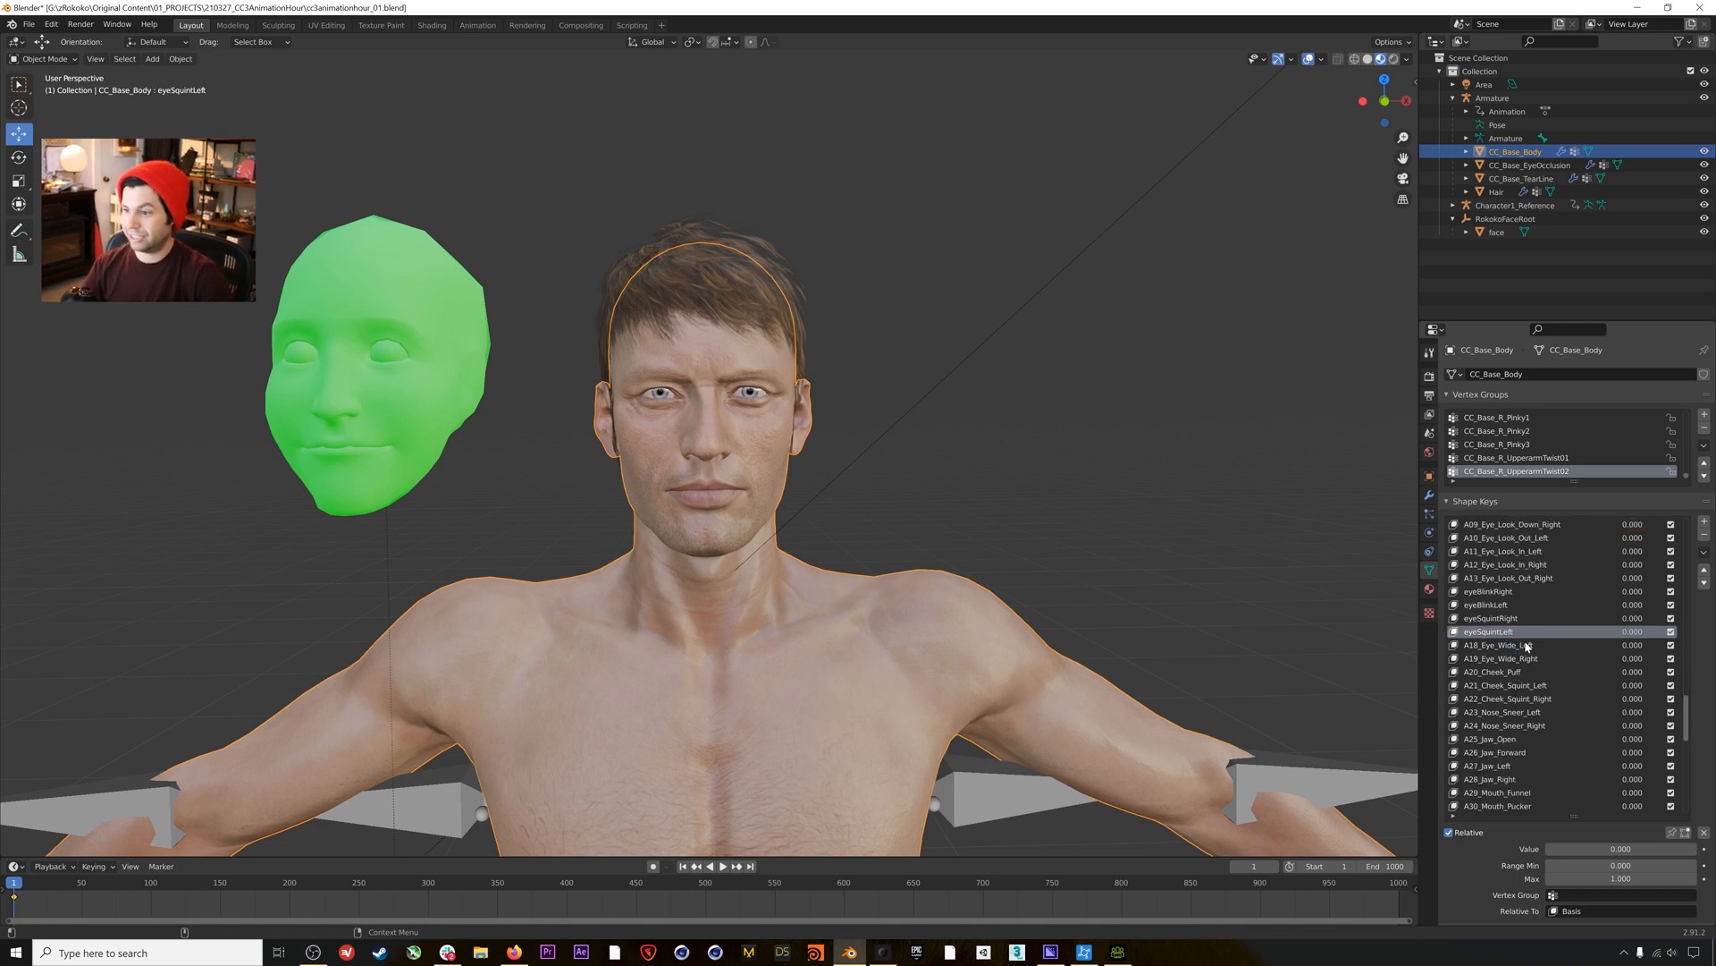
{"action": "left_click", "coordinate": [1524, 646]}
{"action": "double_click", "coordinate": [1524, 645]}
{"action": "type", "text": "eye"}
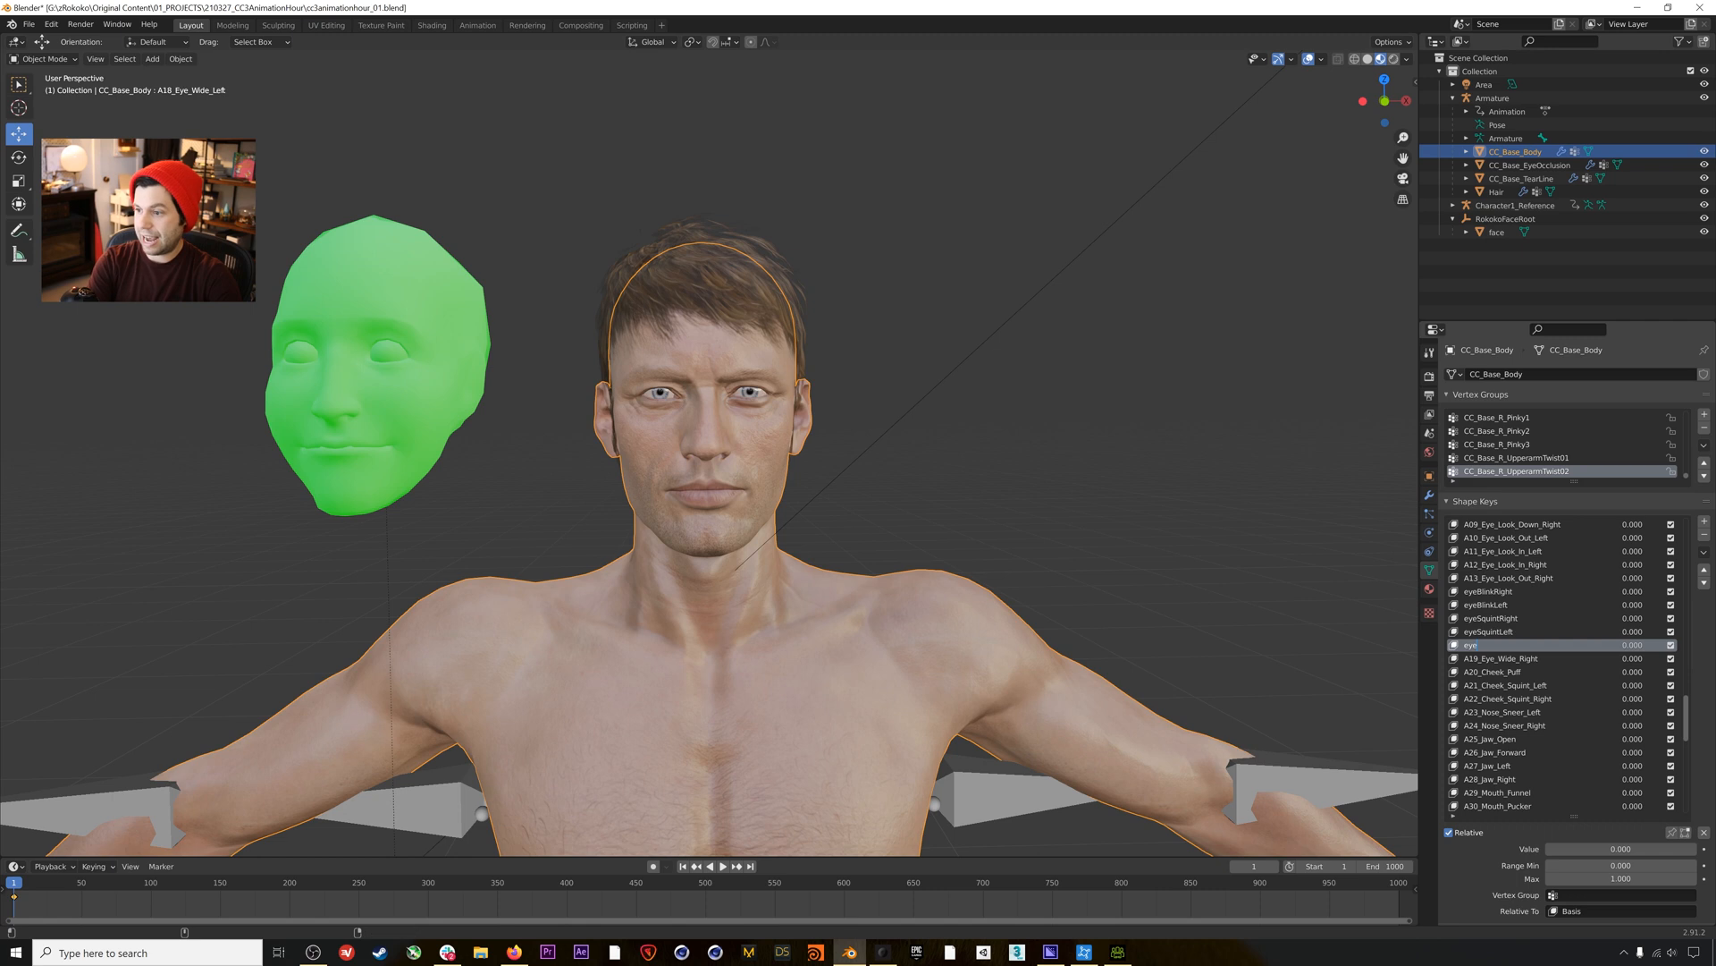
{"action": "type", "text": "WideRight"}
{"action": "key", "text": "Tab"}
{"action": "type", "text": "eyeW"}
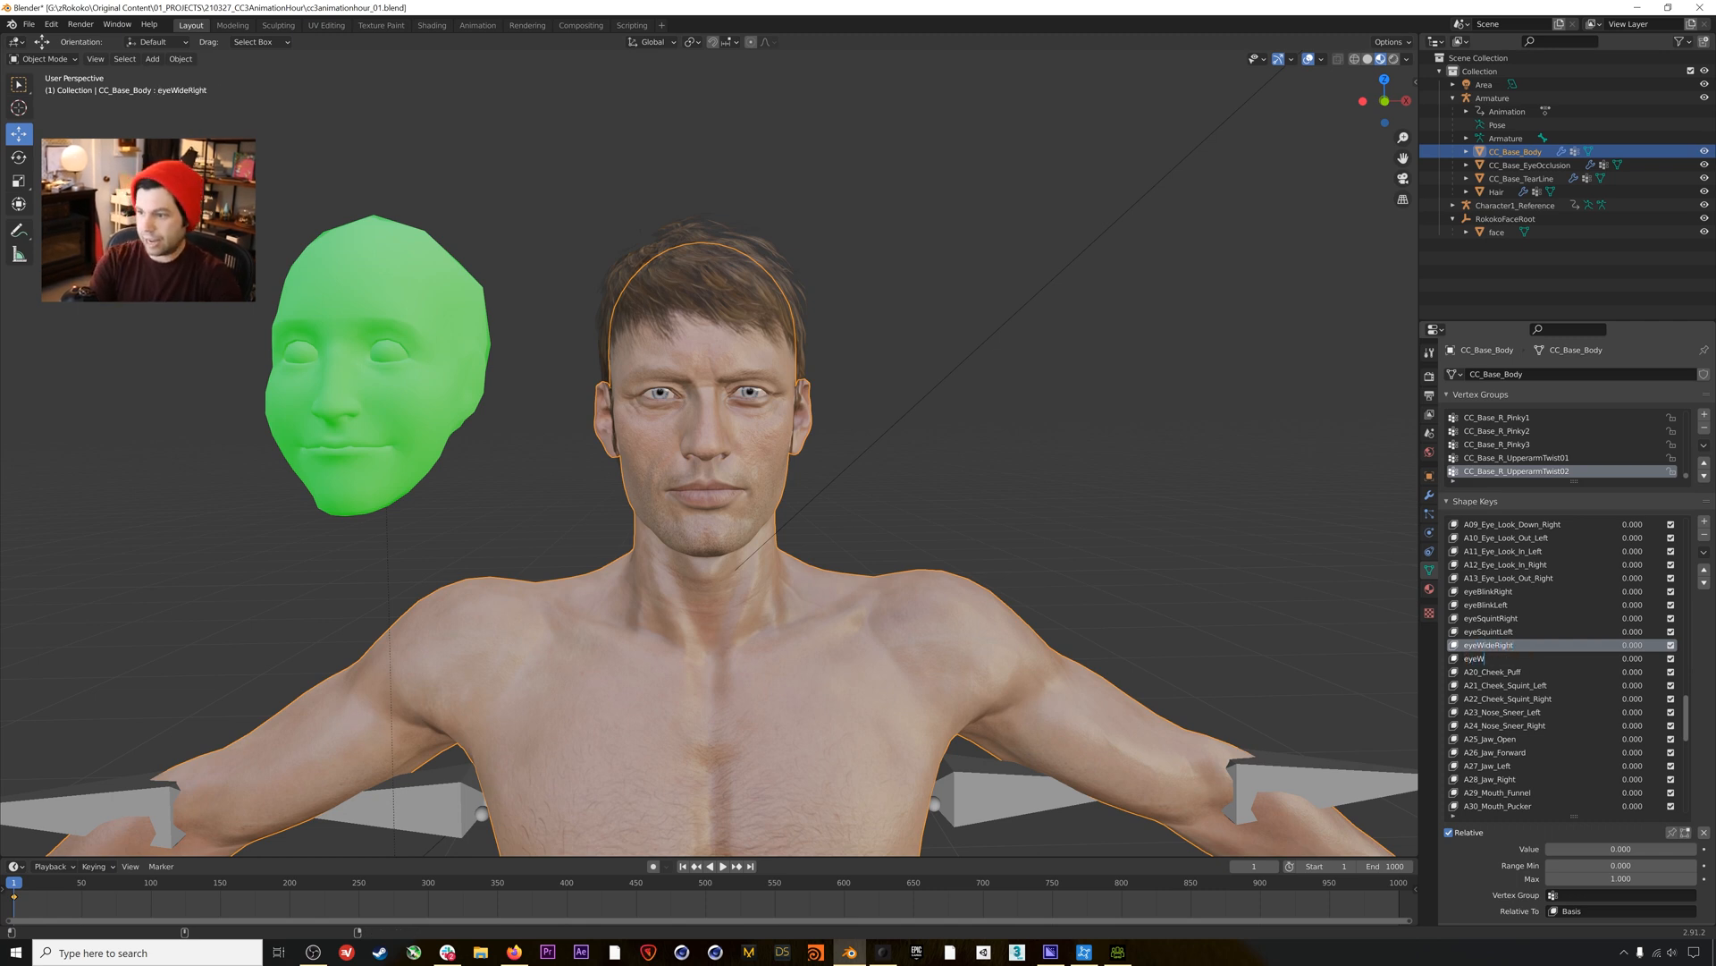
{"action": "type", "text": "ideLeft"}
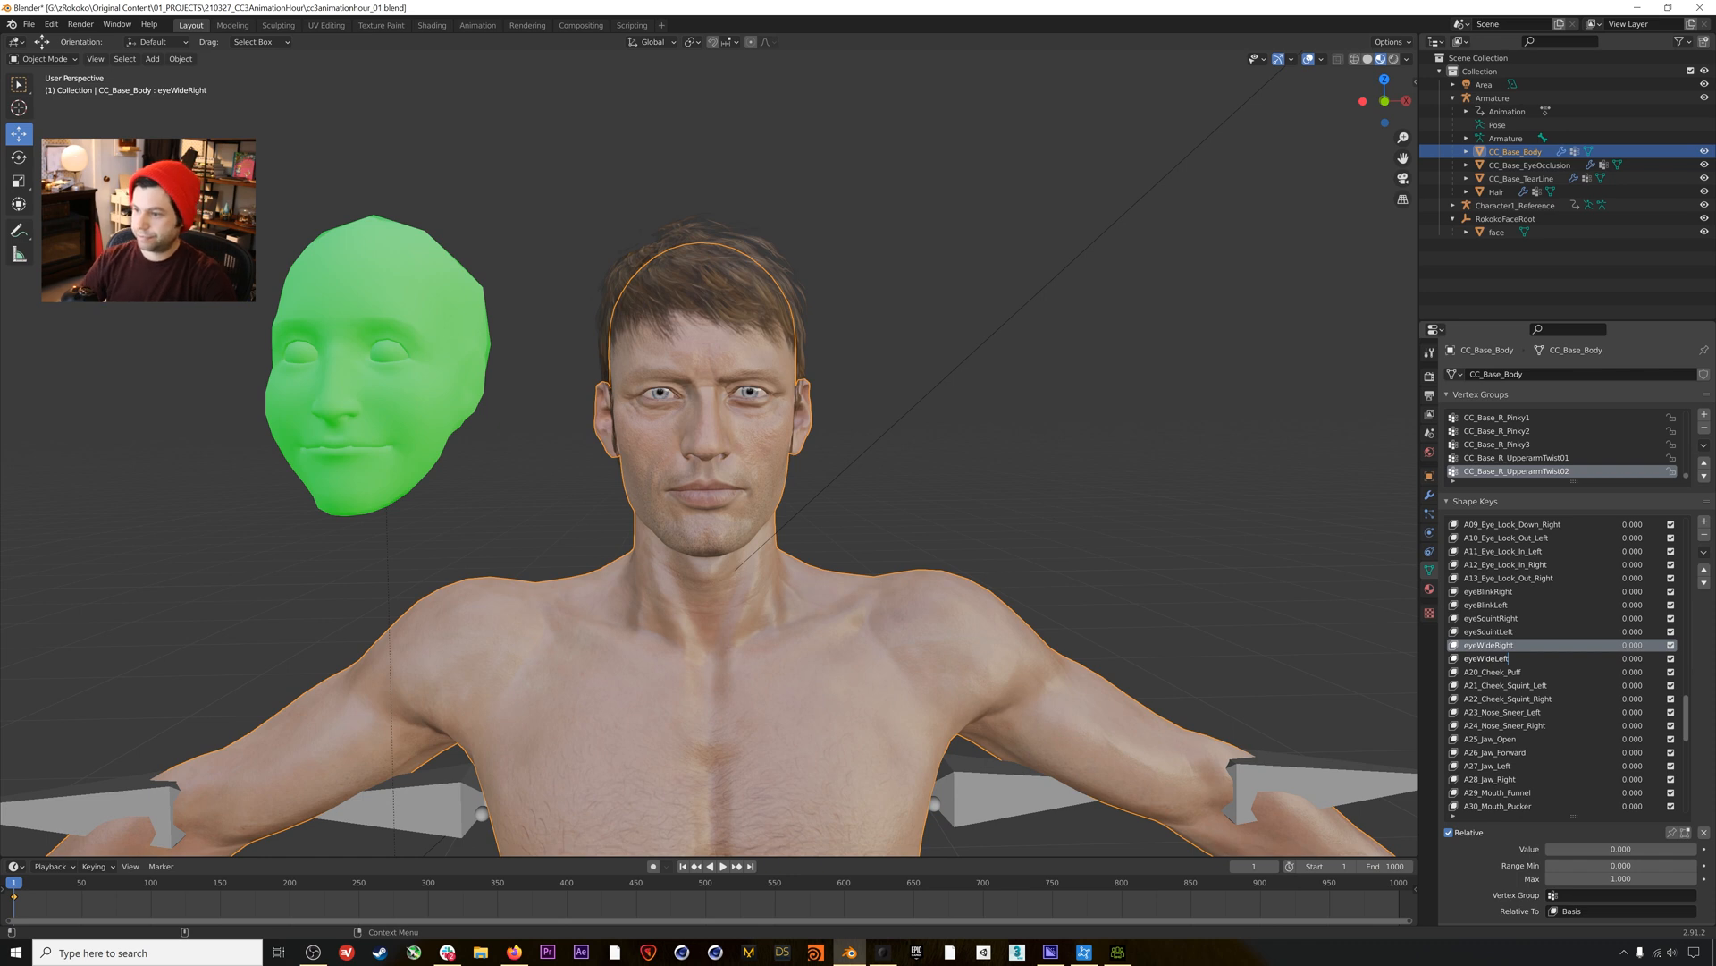
Rename the A20_Cheek_Puff shape key as cheekPuff.
{"action": "key", "text": "Tab"}
{"action": "type", "text": "che"}
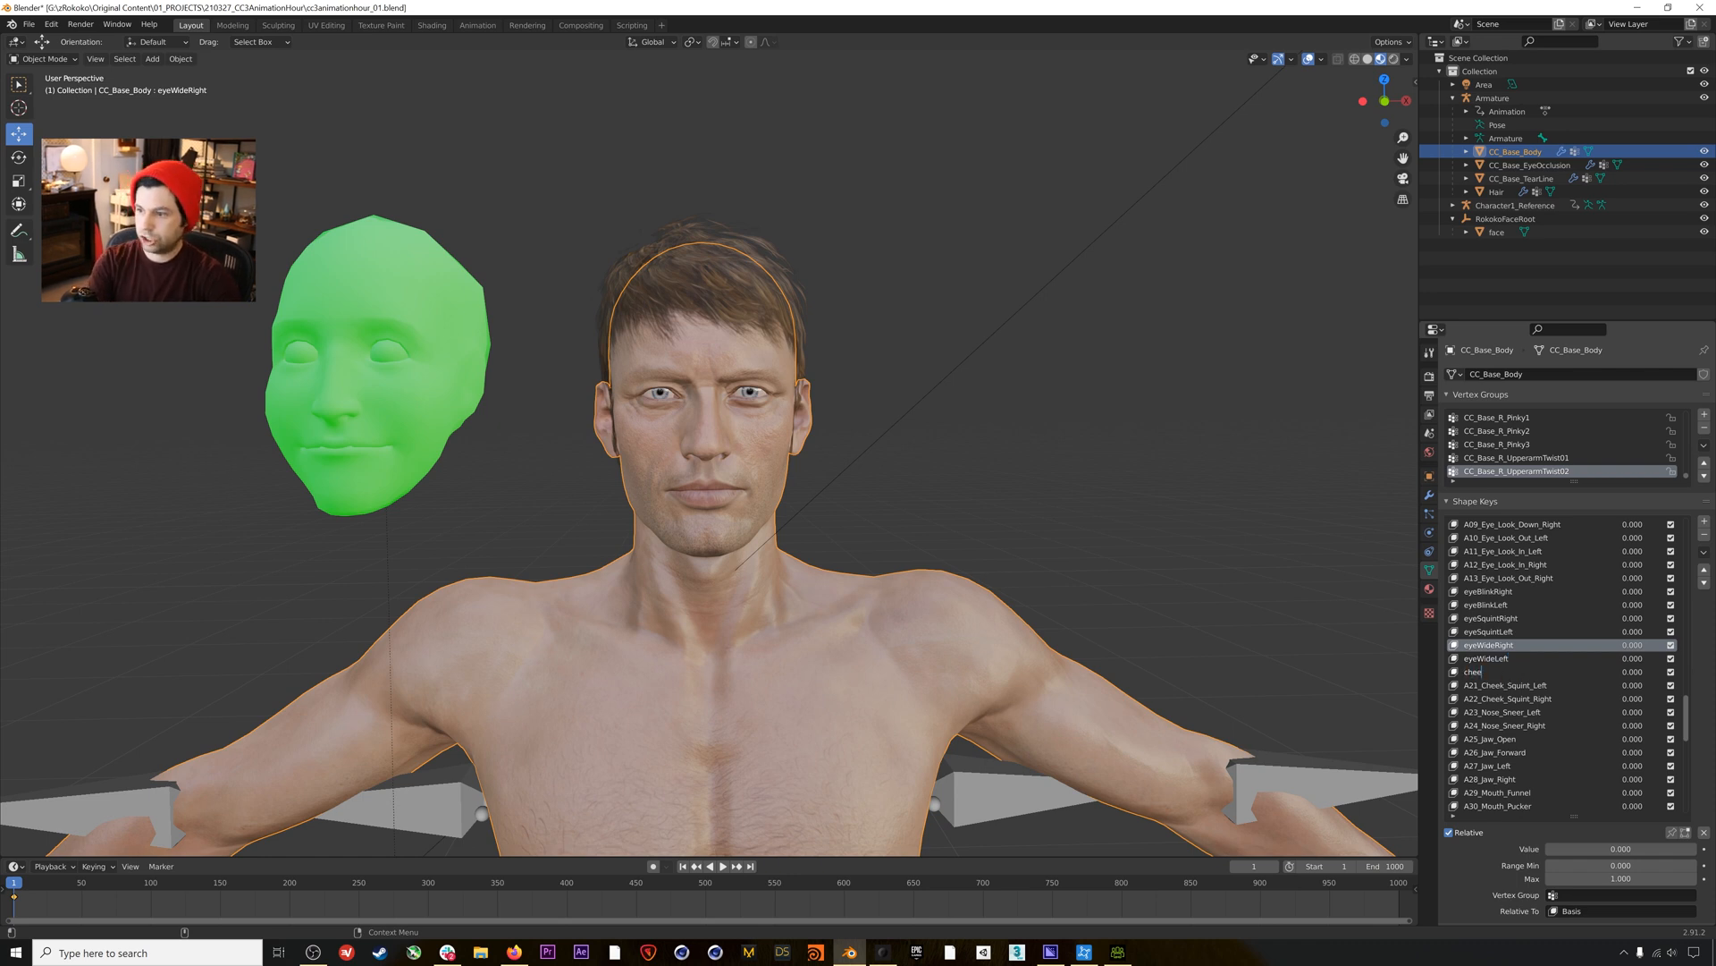
{"action": "type", "text": "ekPuff"}
Rename the A21_Cheek_Squint_Left shape key as cheekSquintRight and A22_Cheek_Squint_Right as cheekSquintLeft.
{"action": "key", "text": "Tab"}
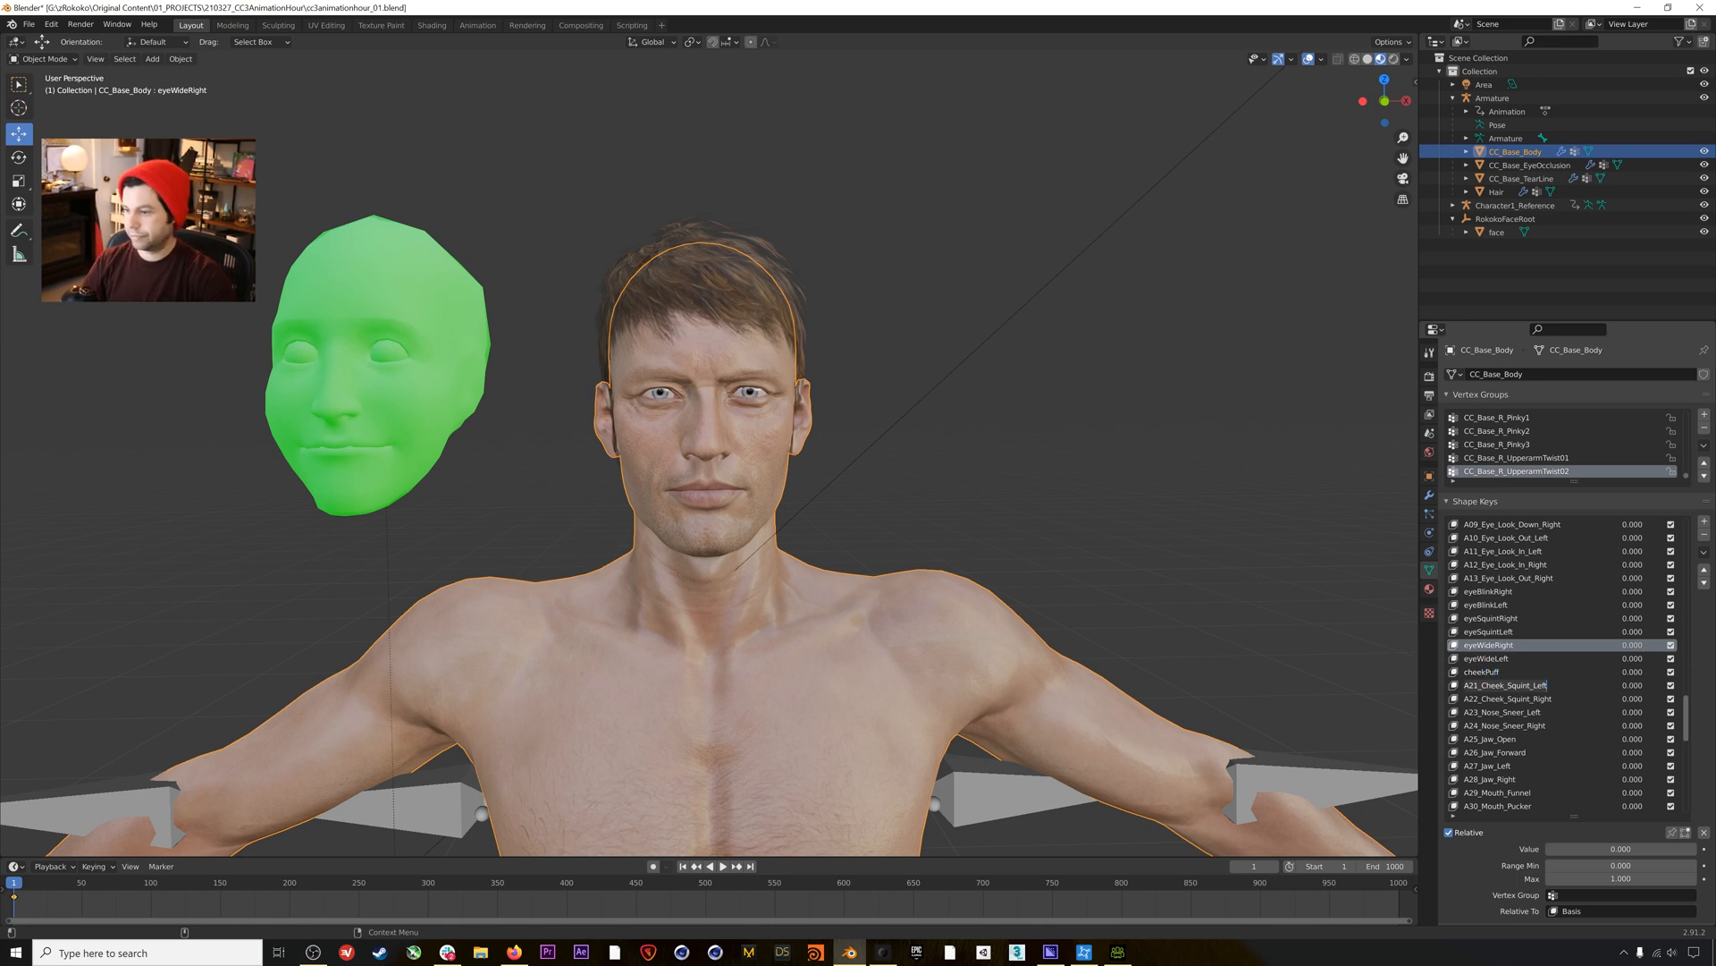
{"action": "type", "text": "cheekSquintRight"}
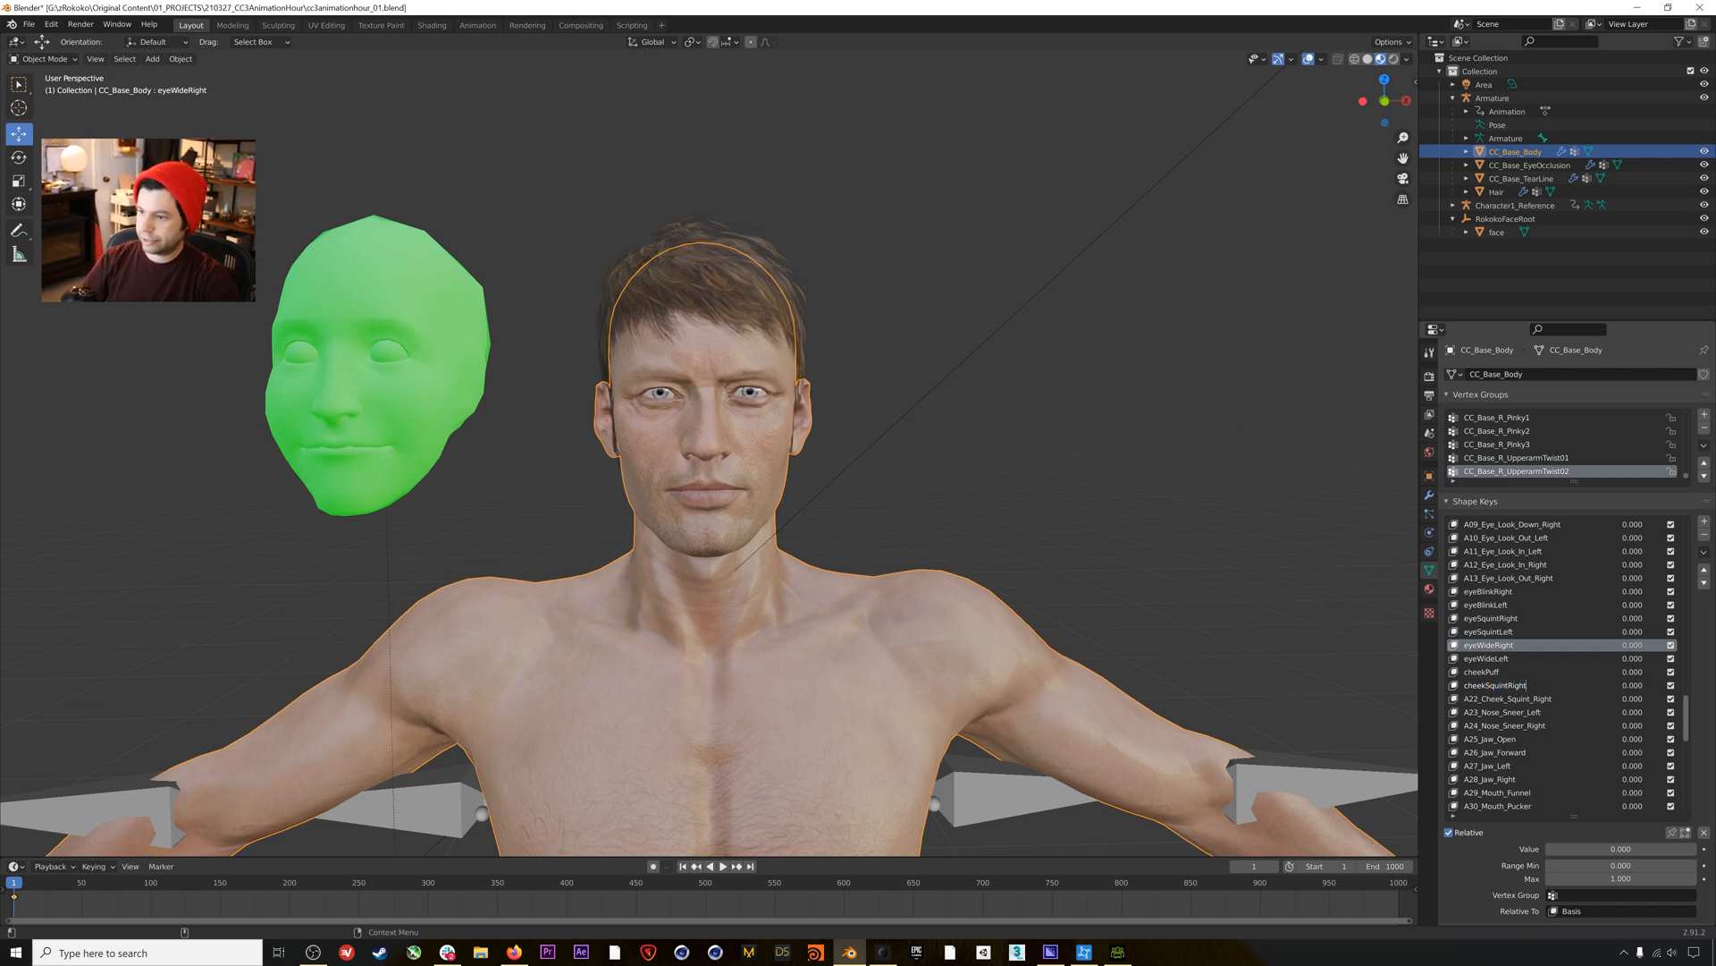
{"action": "key", "text": "Tab"}
{"action": "type", "text": "chee"}
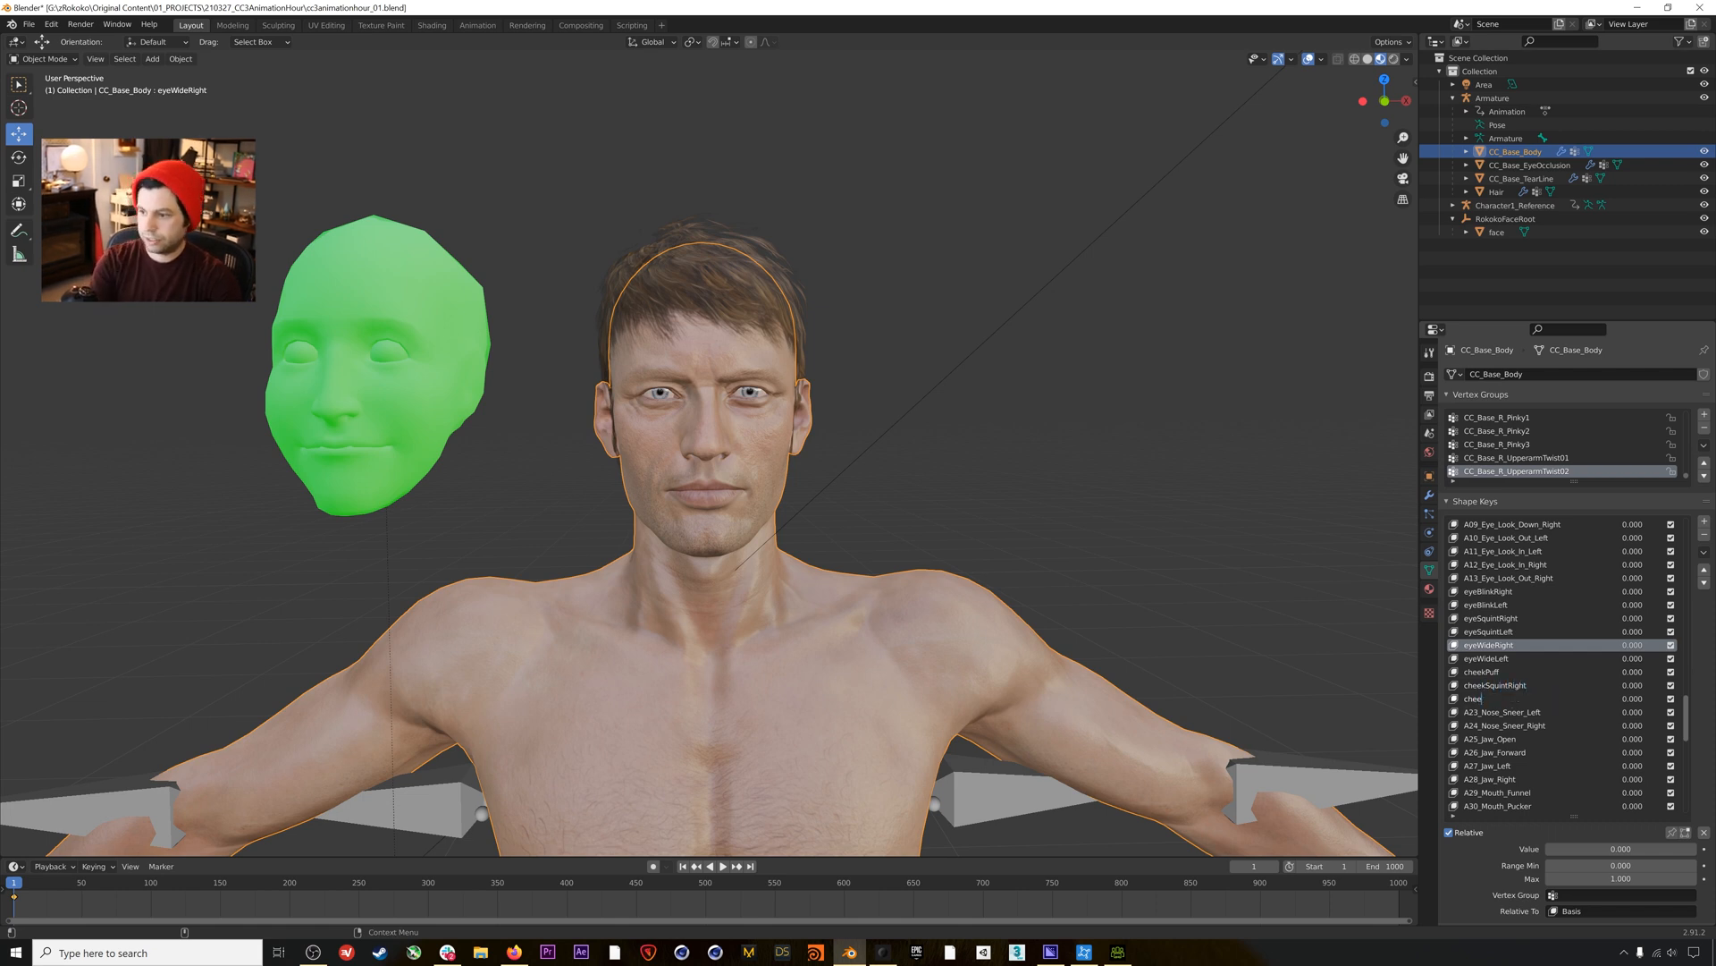
{"action": "type", "text": "kSquintLeft"}
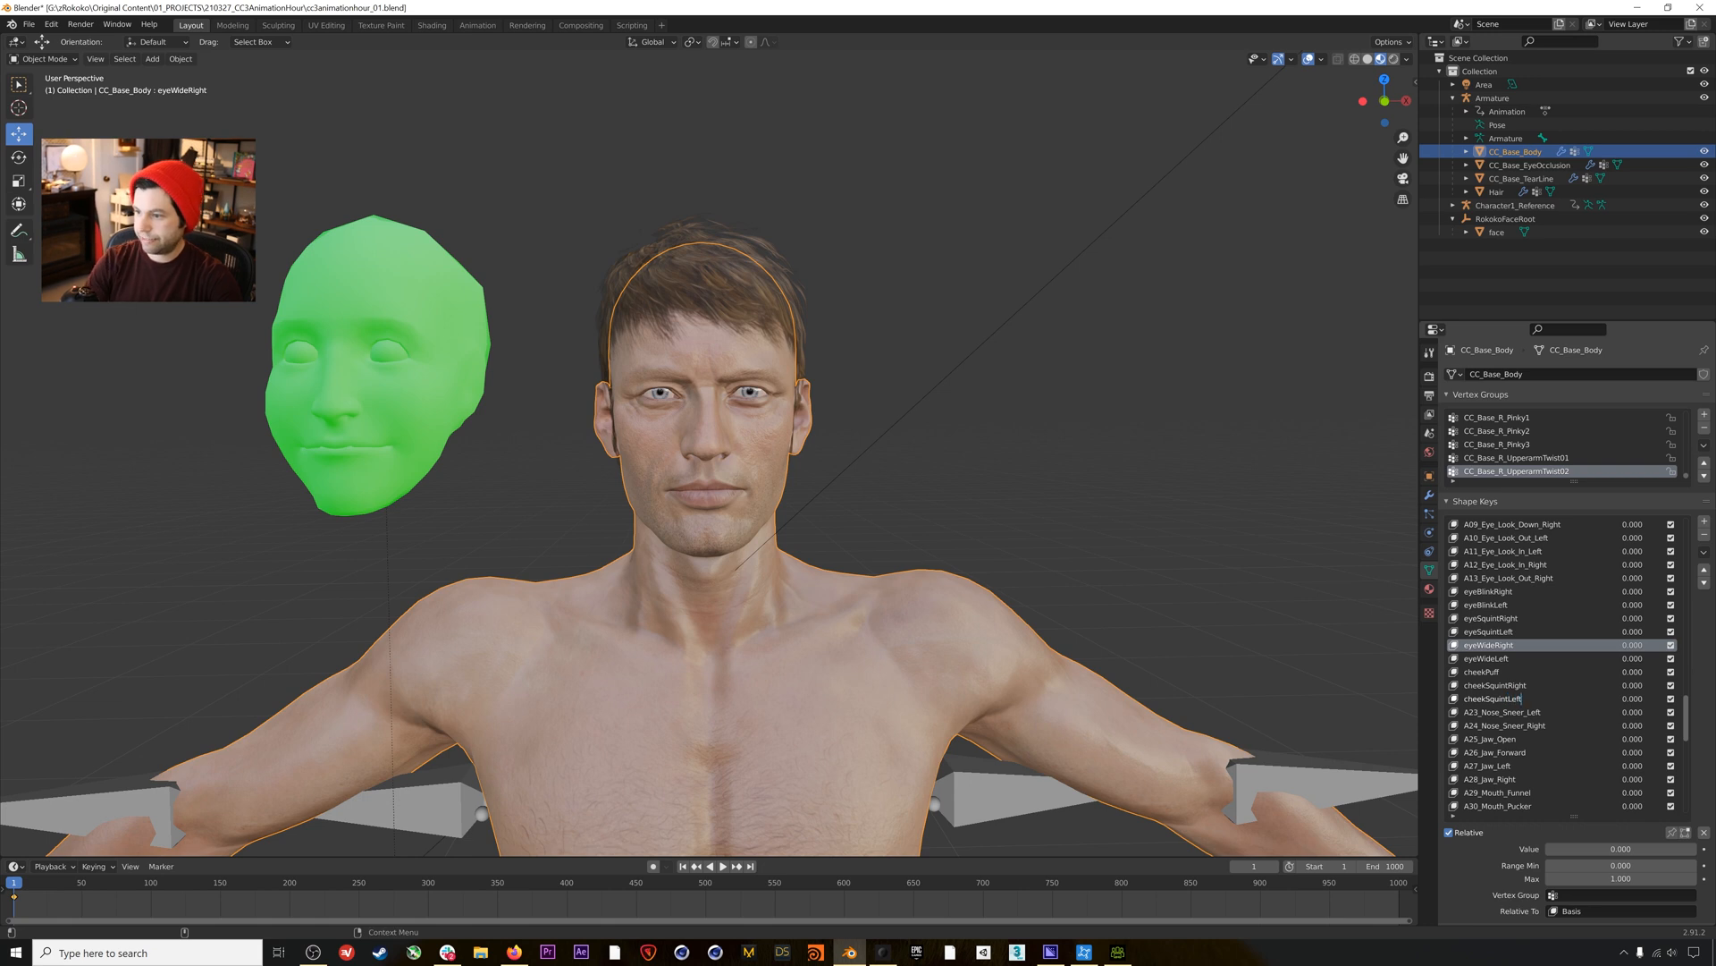
Rename the A23_Nose_Sneer_Left shape key as noseSneerRight and A24_Nose_Sneer_Right as noseSneerLeft.
{"action": "double_click", "coordinate": [1520, 713]}
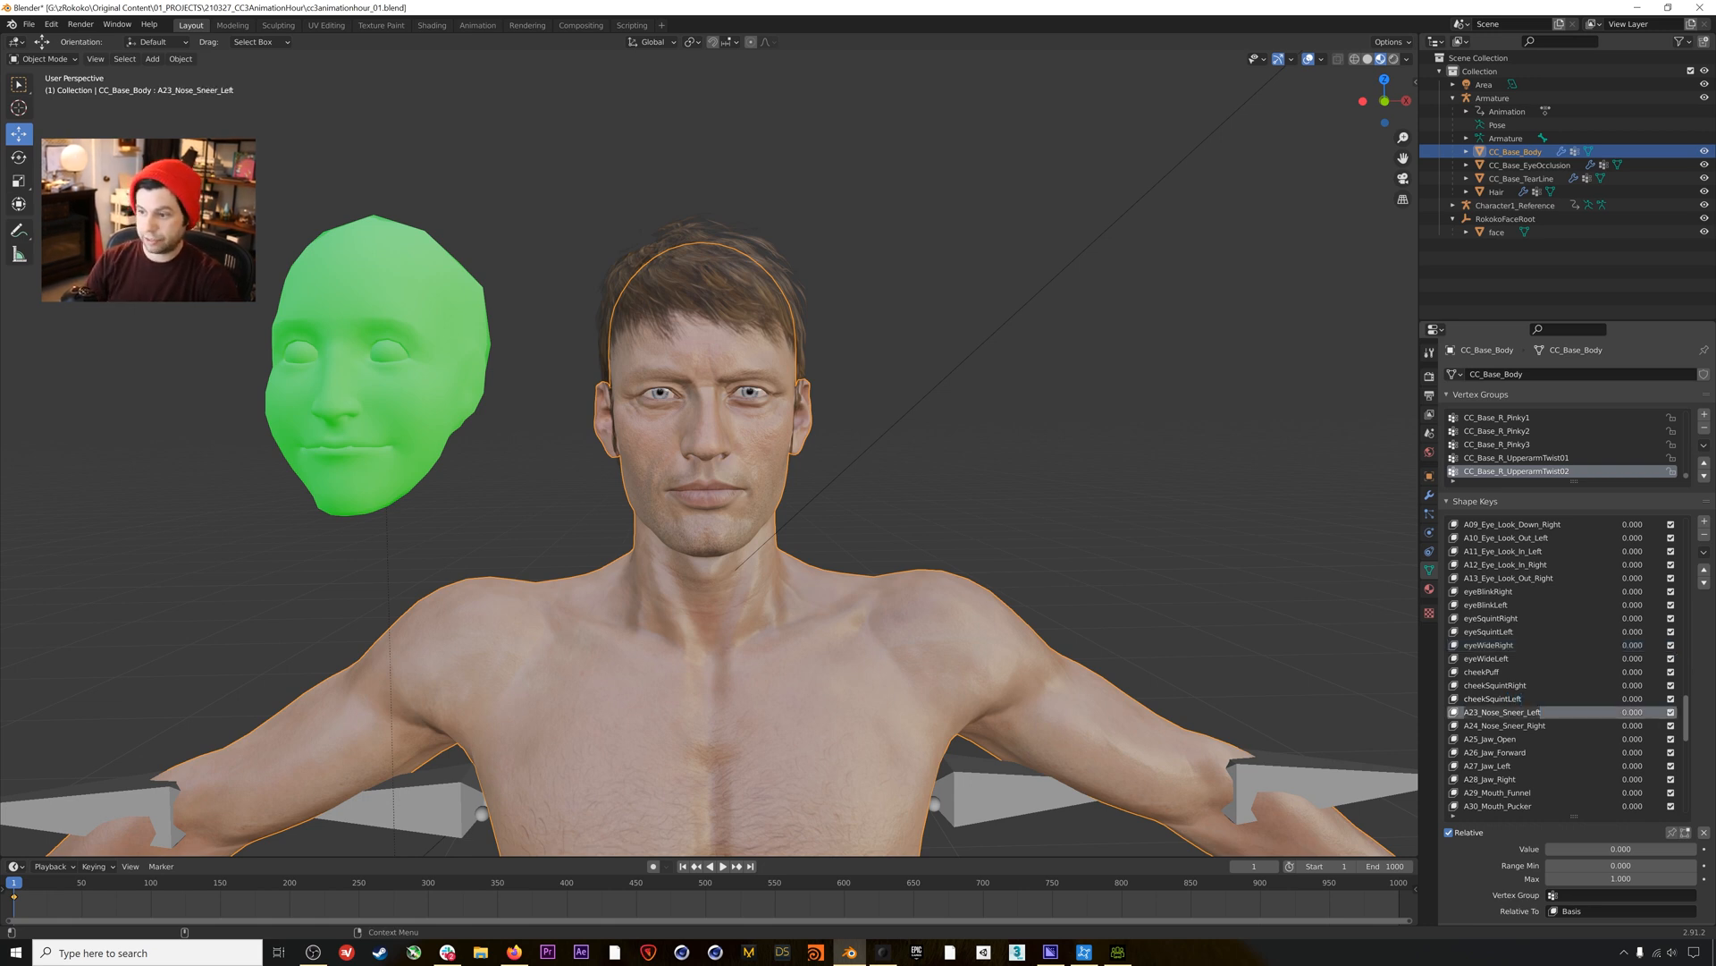
{"action": "type", "text": "noseSneerRight"}
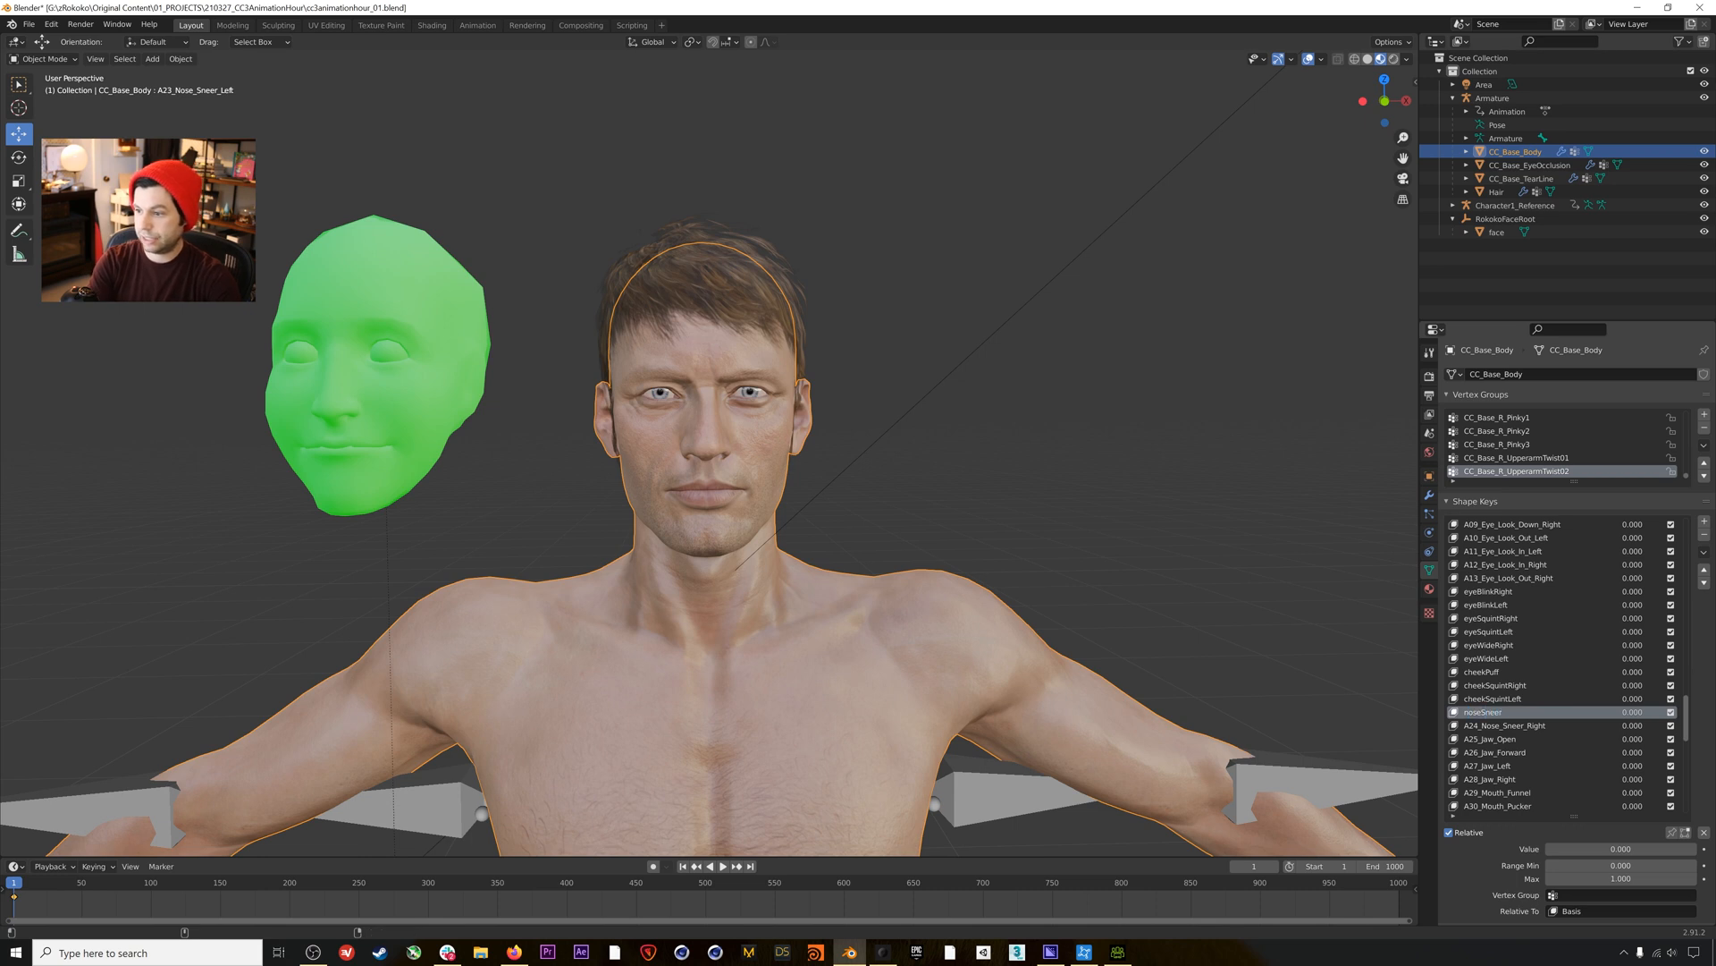
{"action": "double_click", "coordinate": [1526, 726]}
{"action": "type", "text": "noseSneerLeft"}
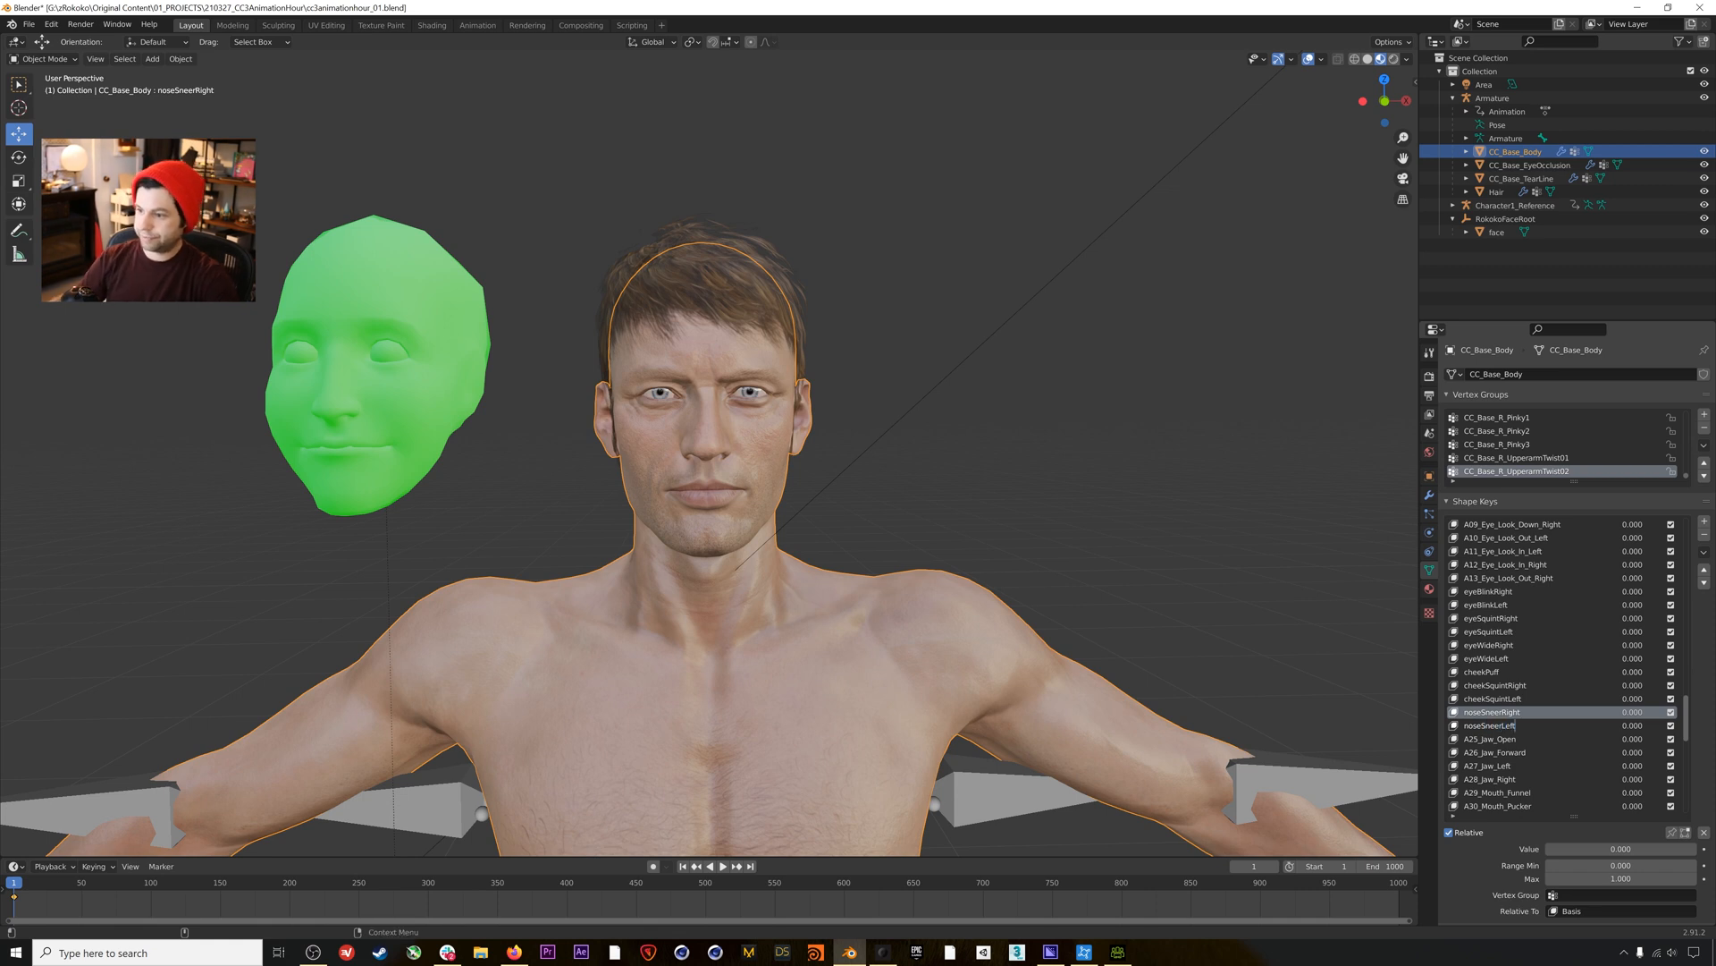
{"action": "double_click", "coordinate": [1514, 740]}
{"action": "type", "text": "jawOpen"}
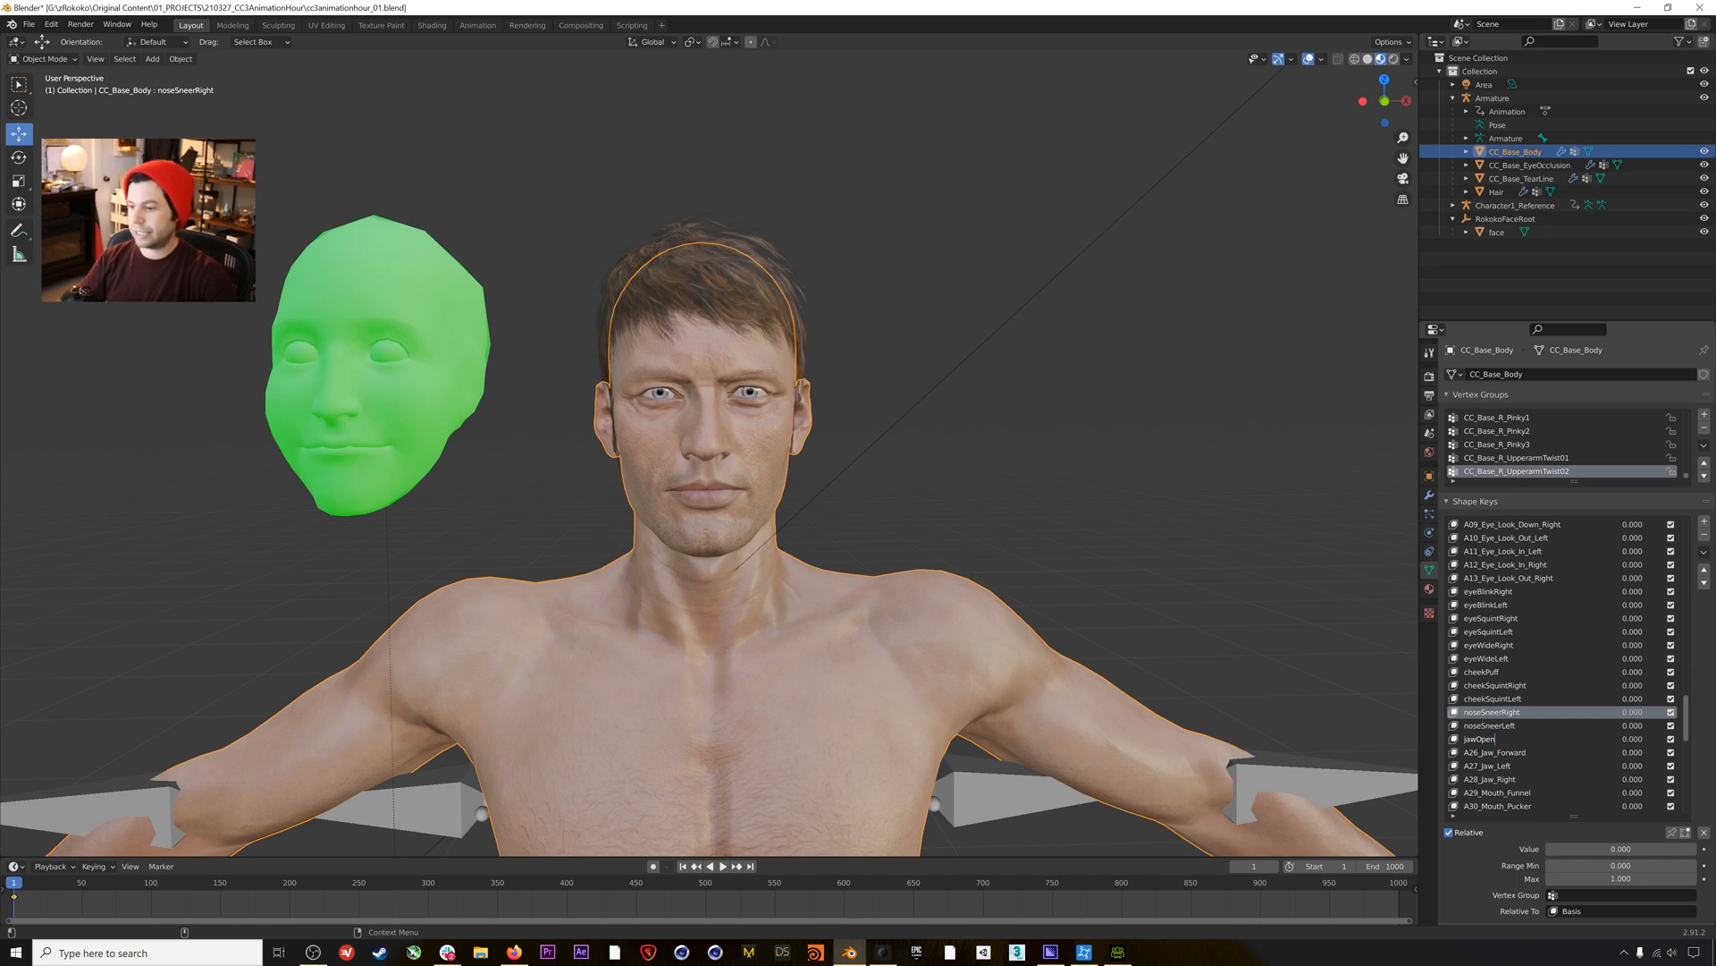
{"action": "key", "text": "Escape"}
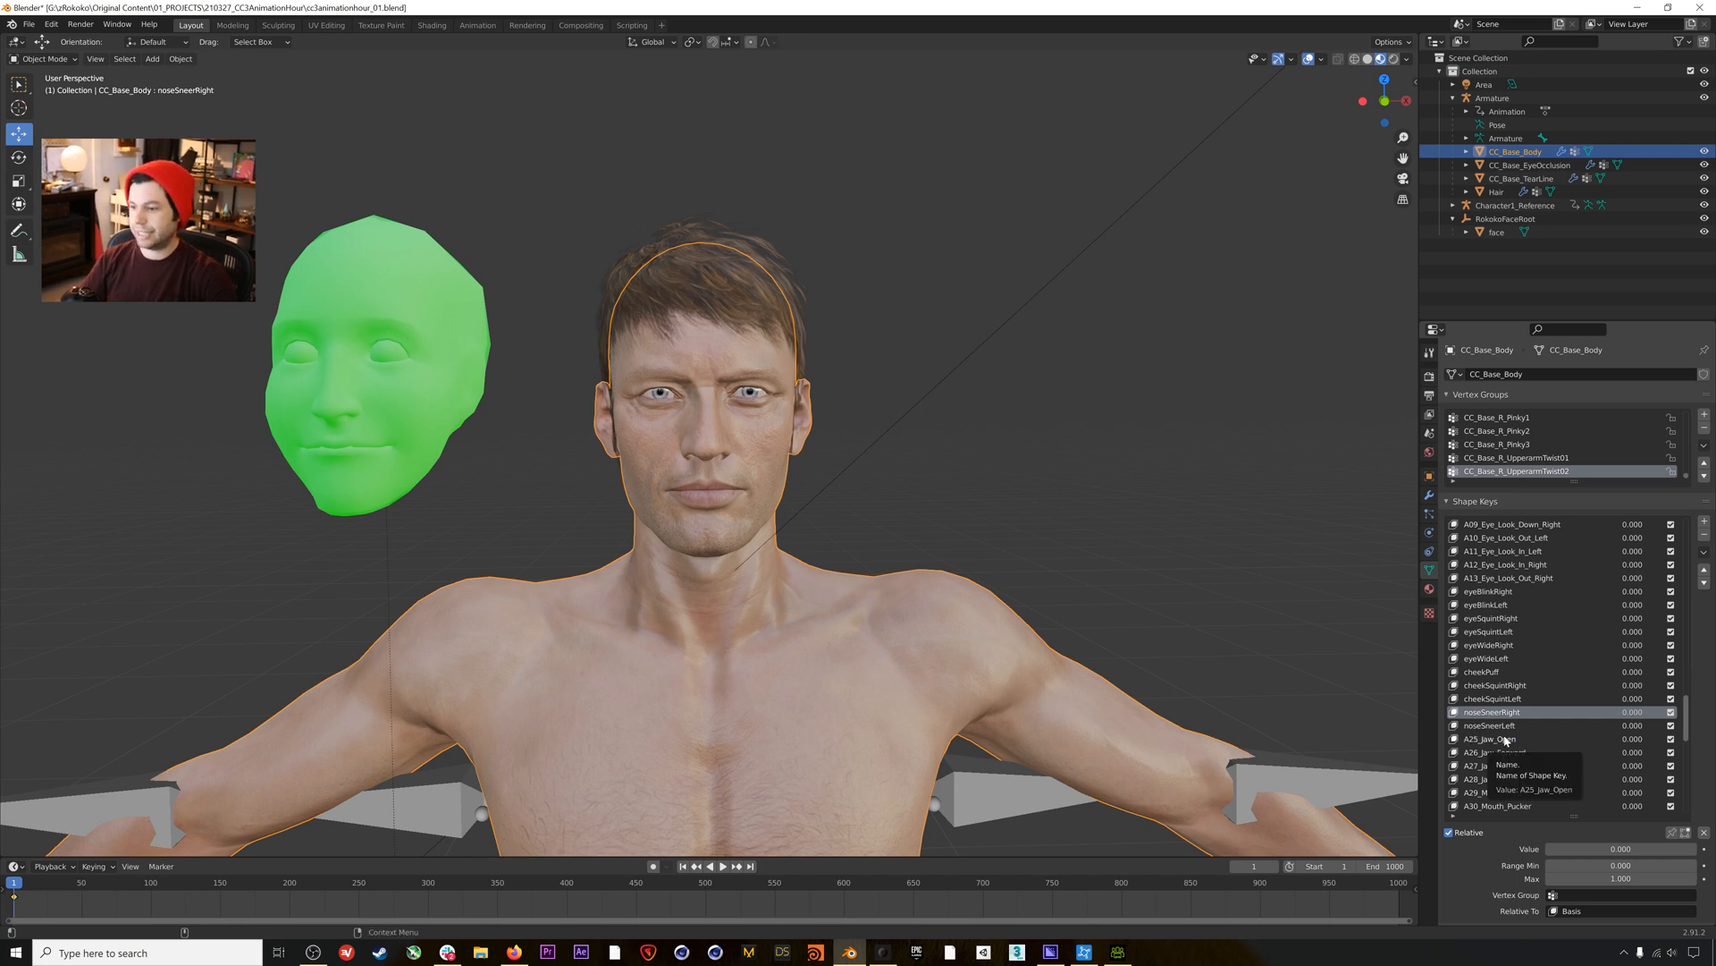
Preview the A25_Jaw_Open shape key by varying its value, ending at 0.000 with its name kept.
{"action": "left_click", "coordinate": [1532, 743]}
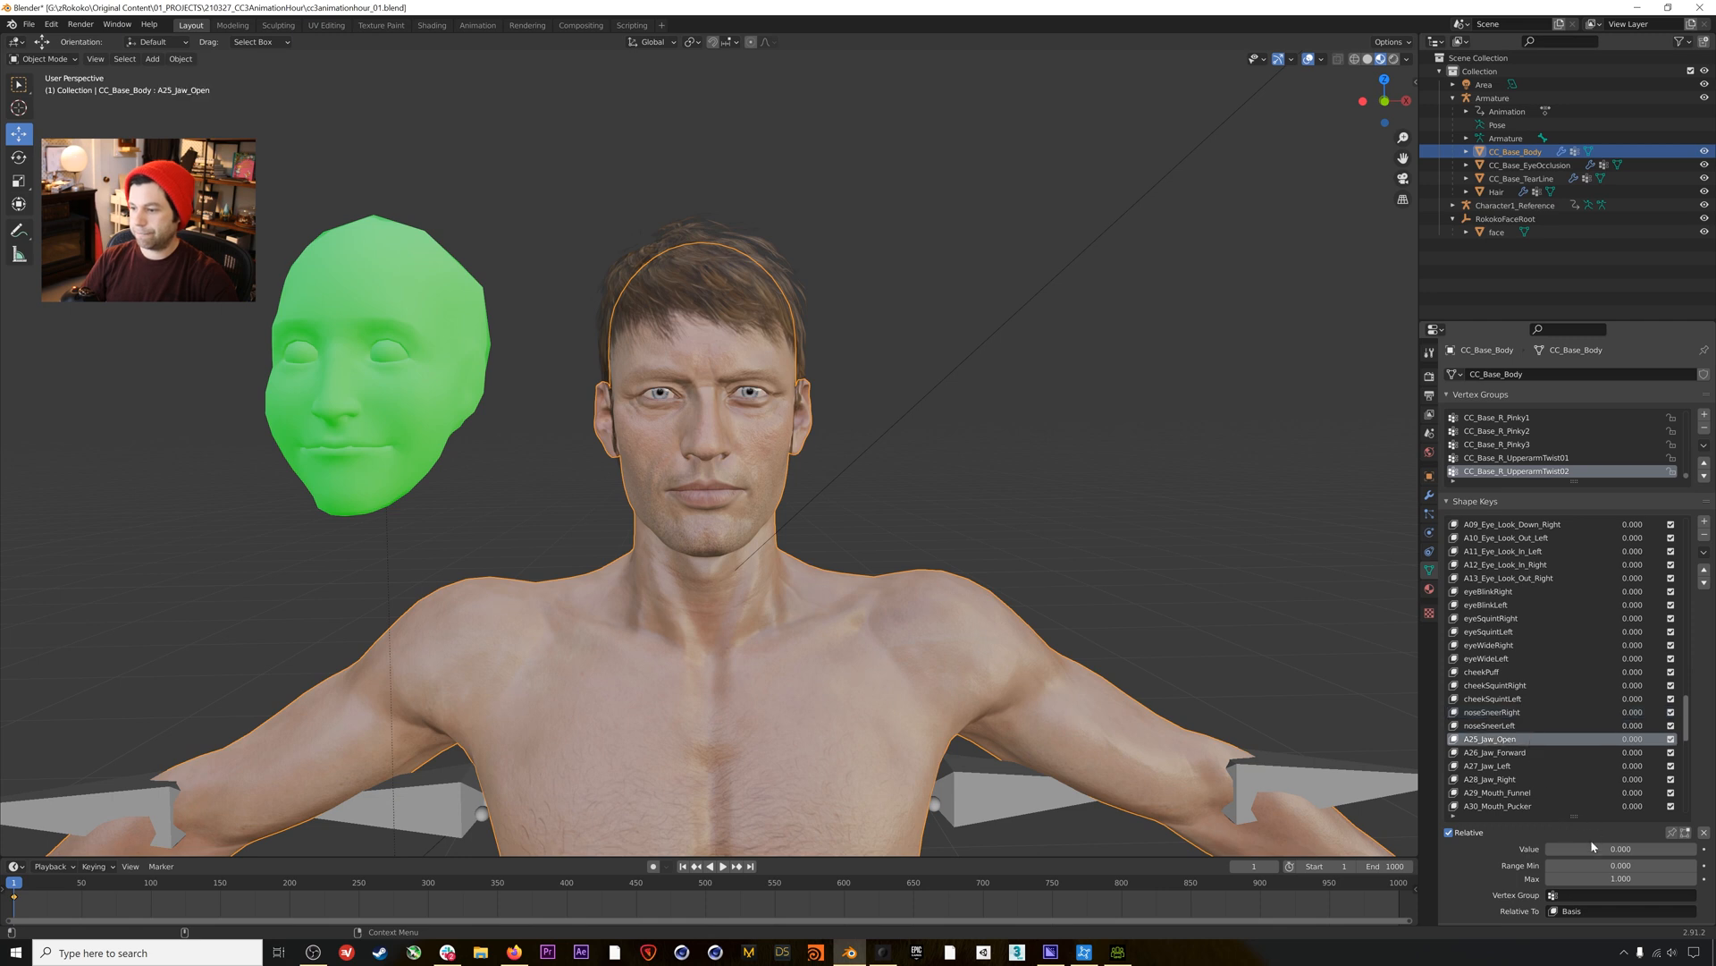
{"action": "left_click_drag", "start_coordinate": [1595, 847], "coordinate": [1551, 847]}
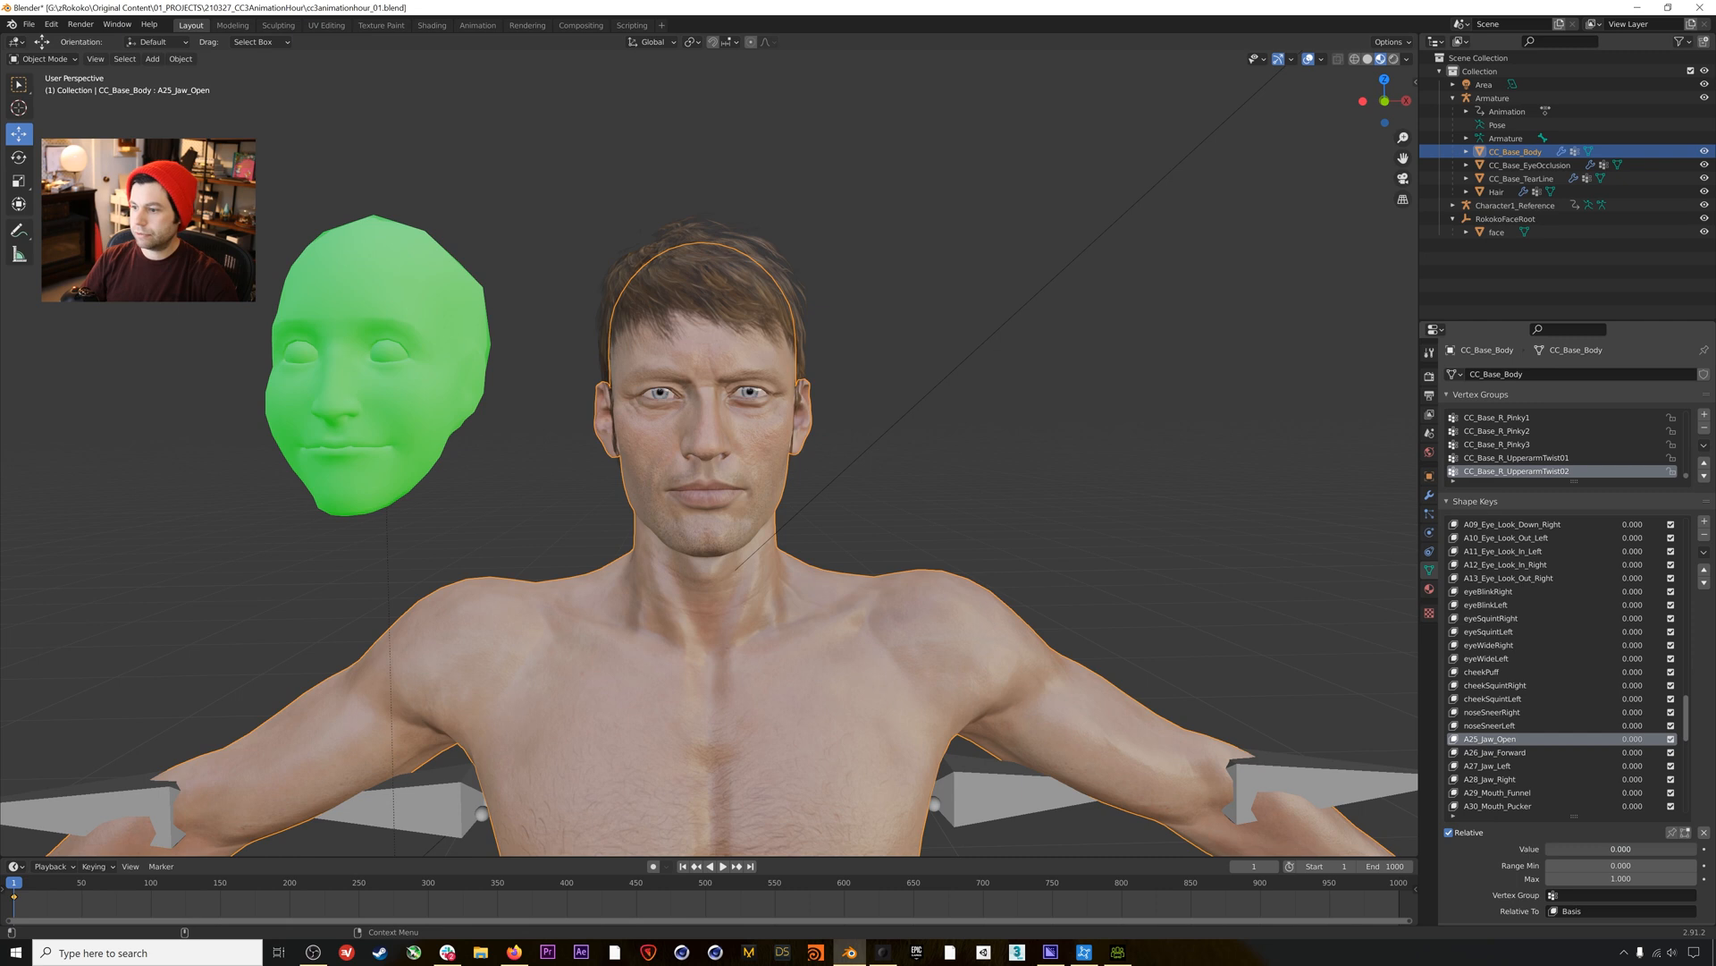
{"action": "double_click", "coordinate": [1534, 742]}
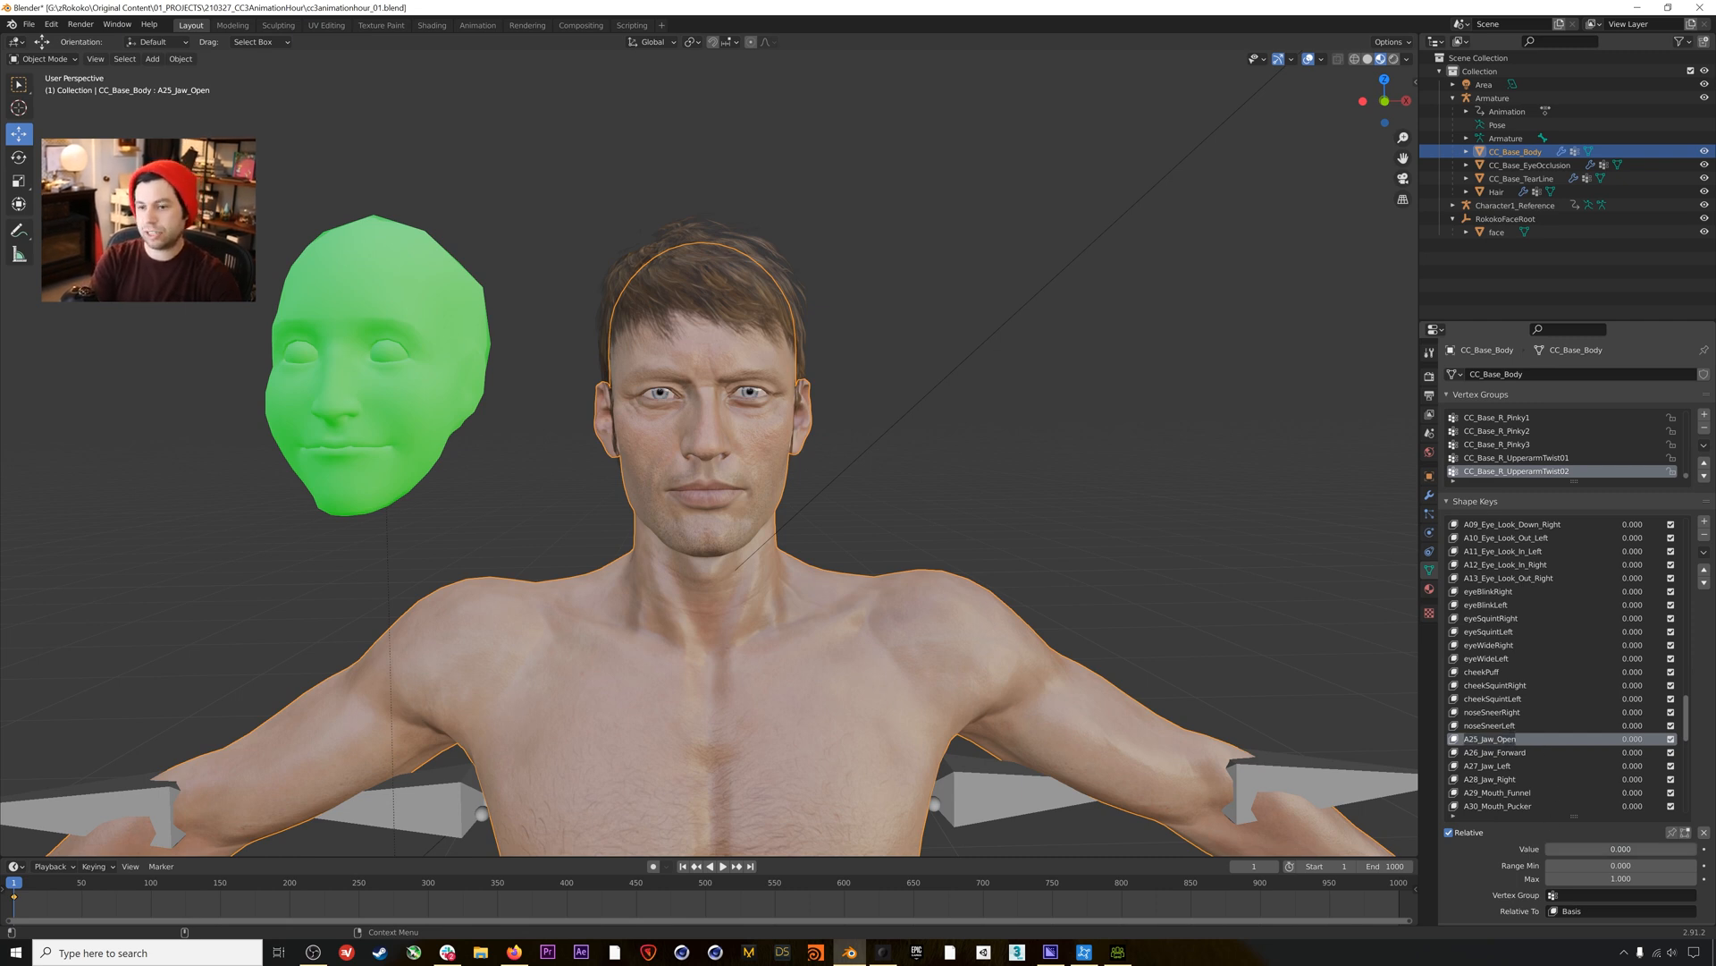
{"action": "key", "text": "Return"}
Set the Merged_Open_Mouth shape key's value to 1.000 and test the A25_Jaw_Open value together with it.
{"action": "scroll", "coordinate": [1556, 744], "scroll_direction": "down", "scroll_amount": 8}
{"action": "scroll", "coordinate": [1541, 745], "scroll_direction": "down", "scroll_amount": 4}
{"action": "left_click", "coordinate": [1509, 805]}
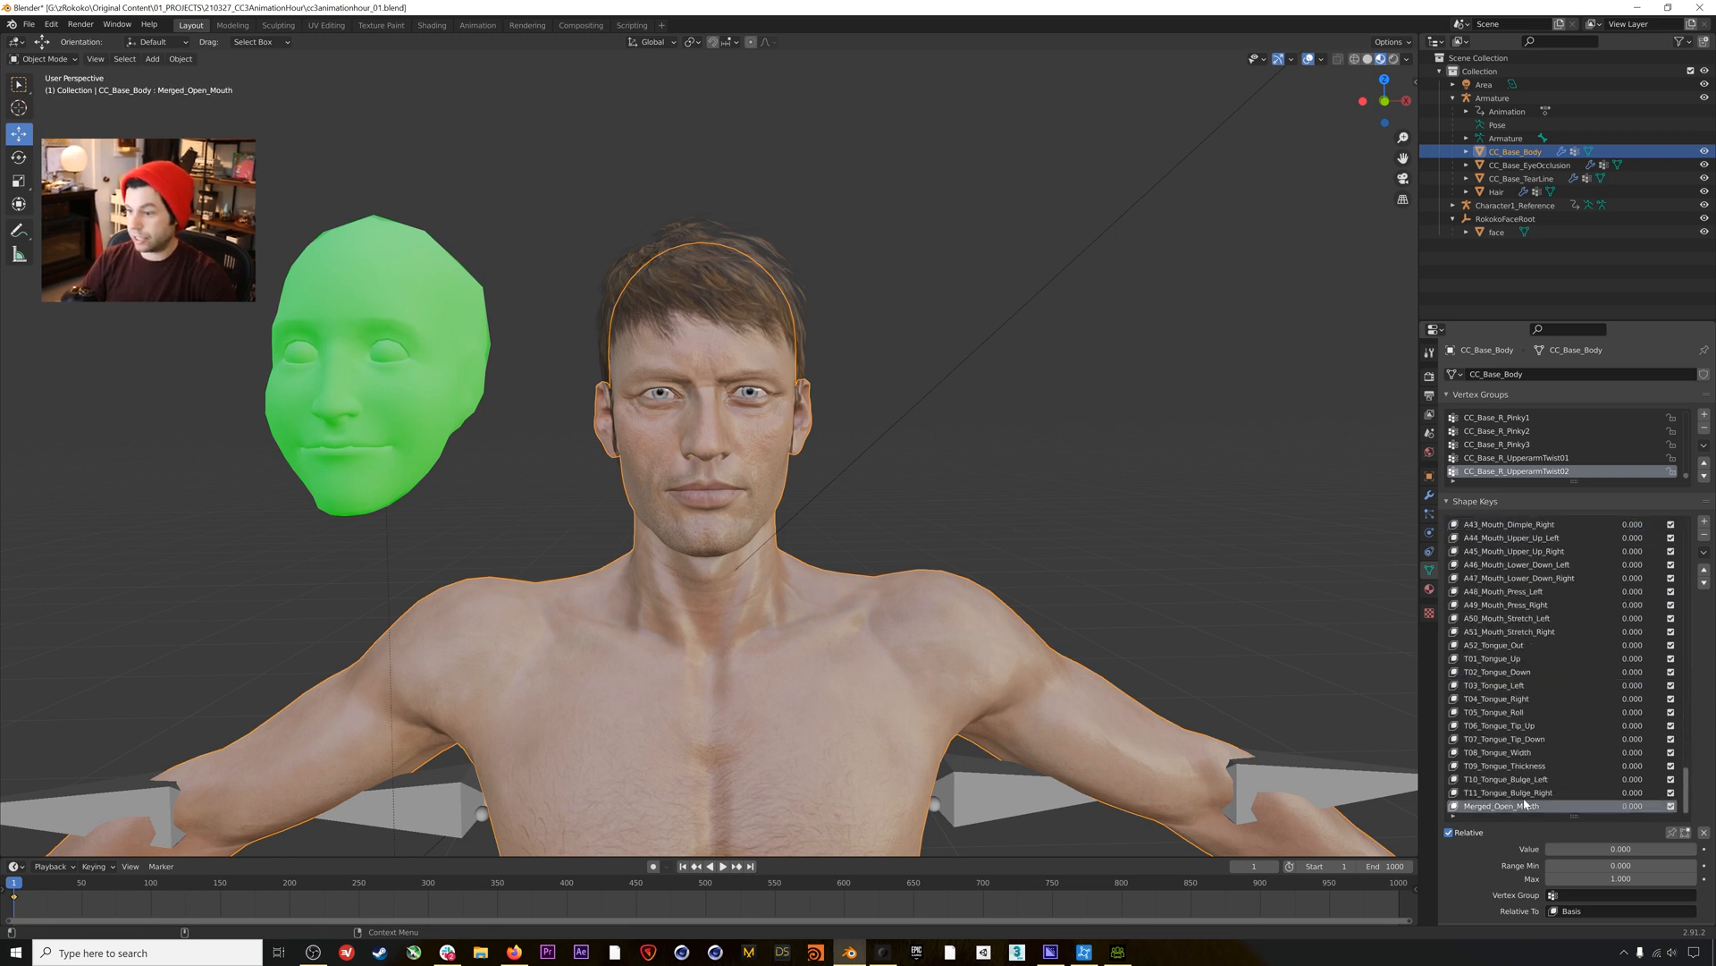
{"action": "left_click_drag", "start_coordinate": [1590, 848], "coordinate": [1698, 848]}
{"action": "scroll", "coordinate": [1563, 733], "scroll_direction": "up", "scroll_amount": 7}
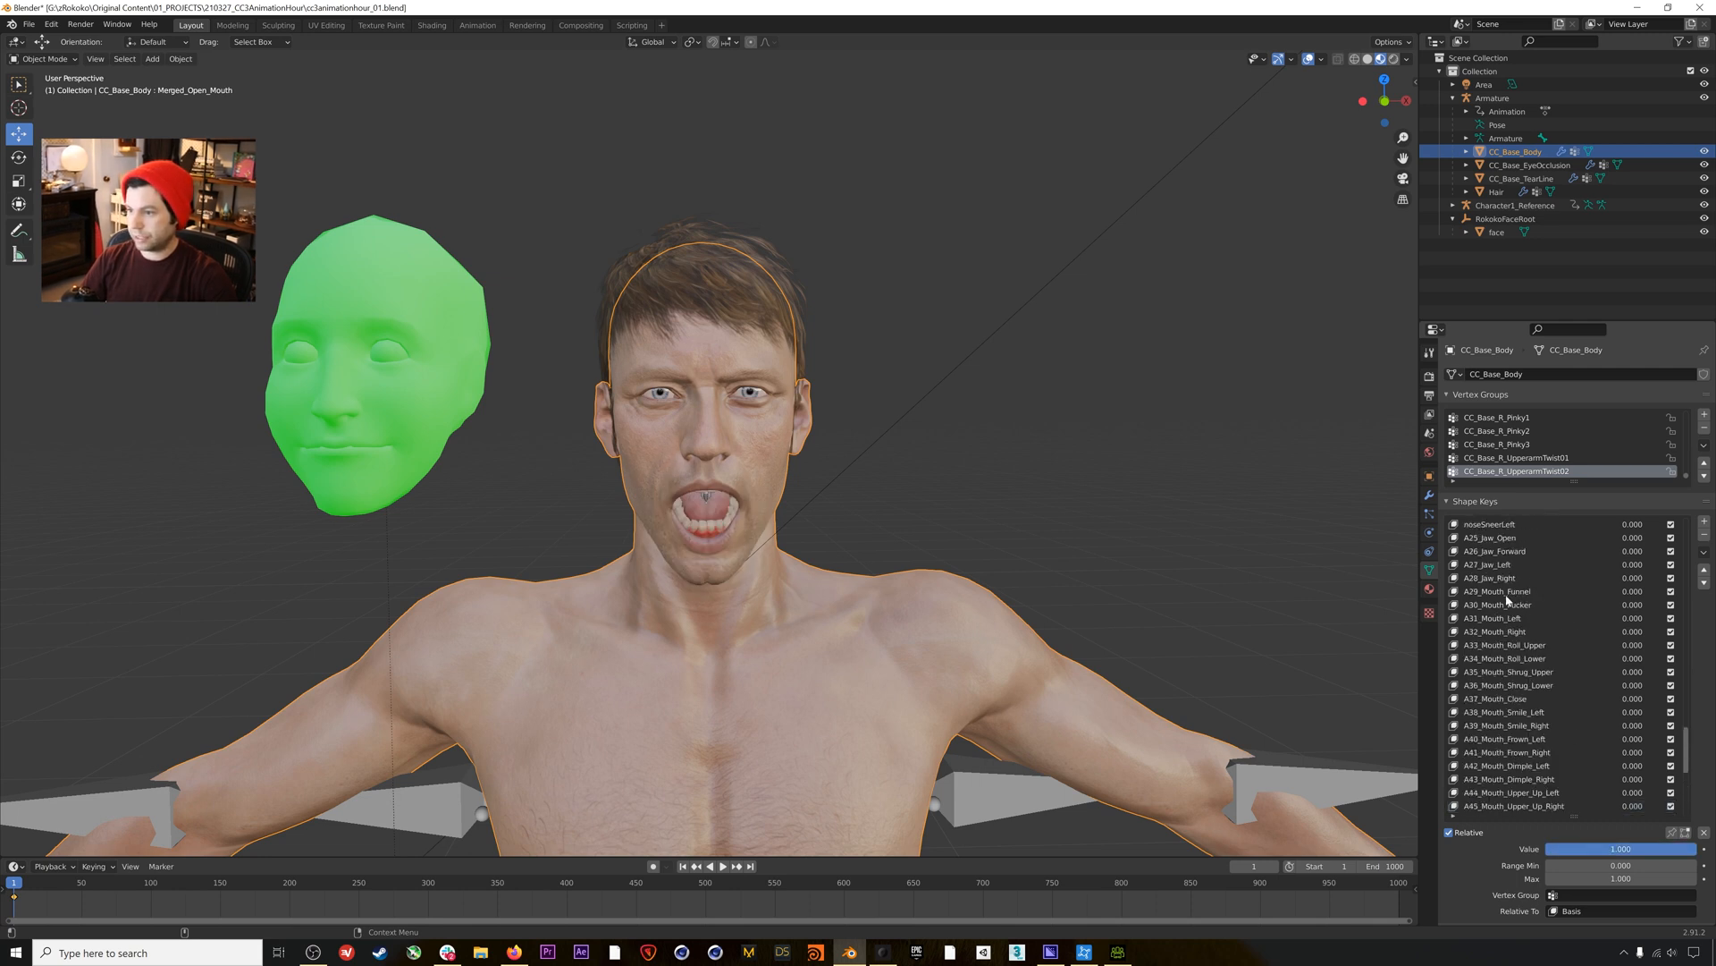
{"action": "left_click", "coordinate": [1507, 539]}
{"action": "left_click_drag", "start_coordinate": [1600, 848], "coordinate": [1546, 848]}
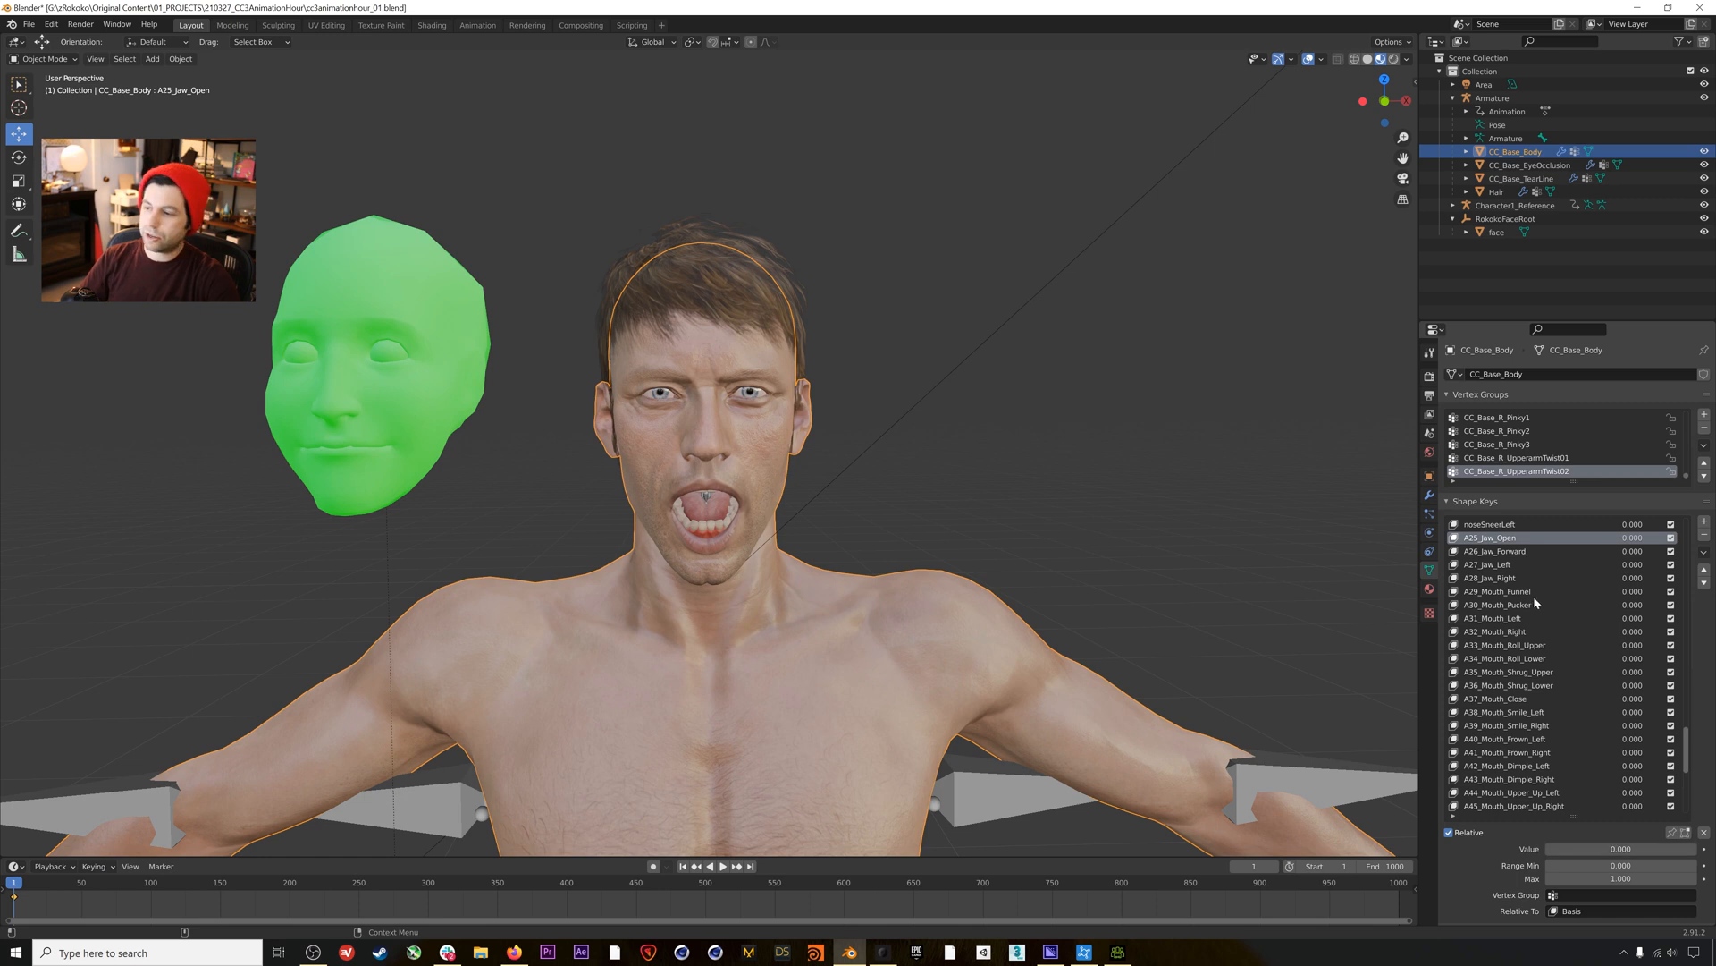
Reset the Merged_Open_Mouth shape key's value to 0.000.
{"action": "scroll", "coordinate": [1552, 640], "scroll_direction": "down", "scroll_amount": 19}
{"action": "left_click", "coordinate": [1528, 808]}
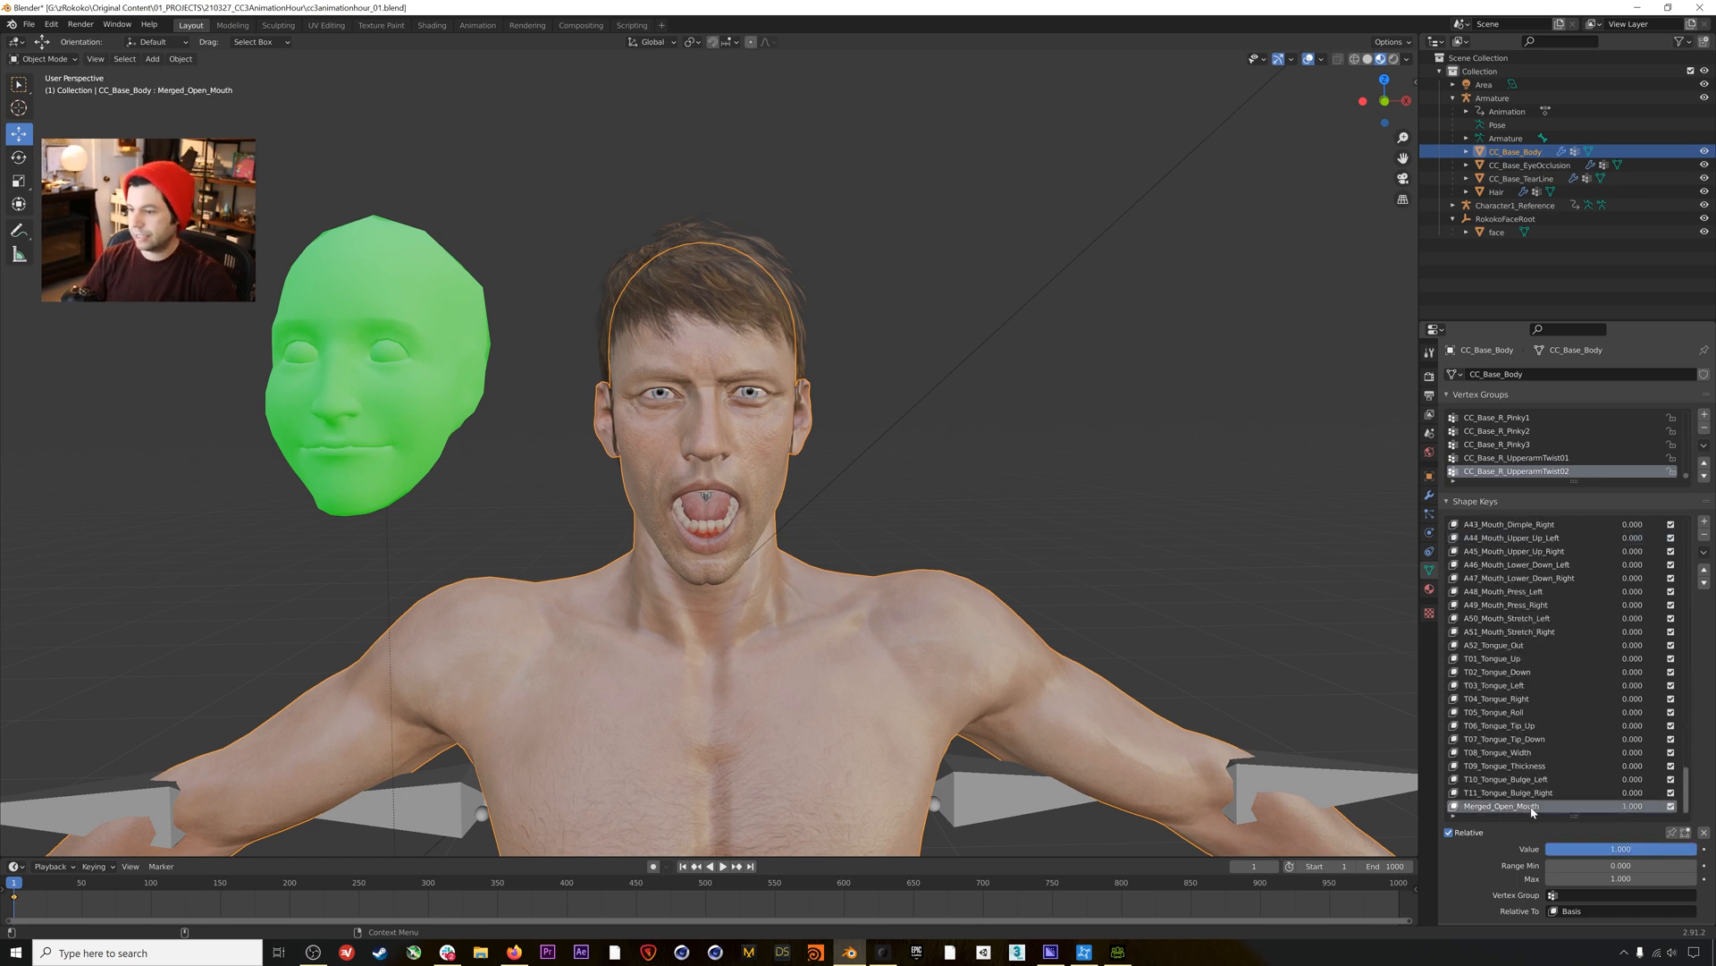
{"action": "left_click_drag", "start_coordinate": [1588, 844], "coordinate": [1546, 849]}
Rename the A26_Jaw_Forward shape key as jawForward, leaving A25_Jaw_Open under its original name.
{"action": "scroll", "coordinate": [1600, 687], "scroll_direction": "up", "scroll_amount": 8}
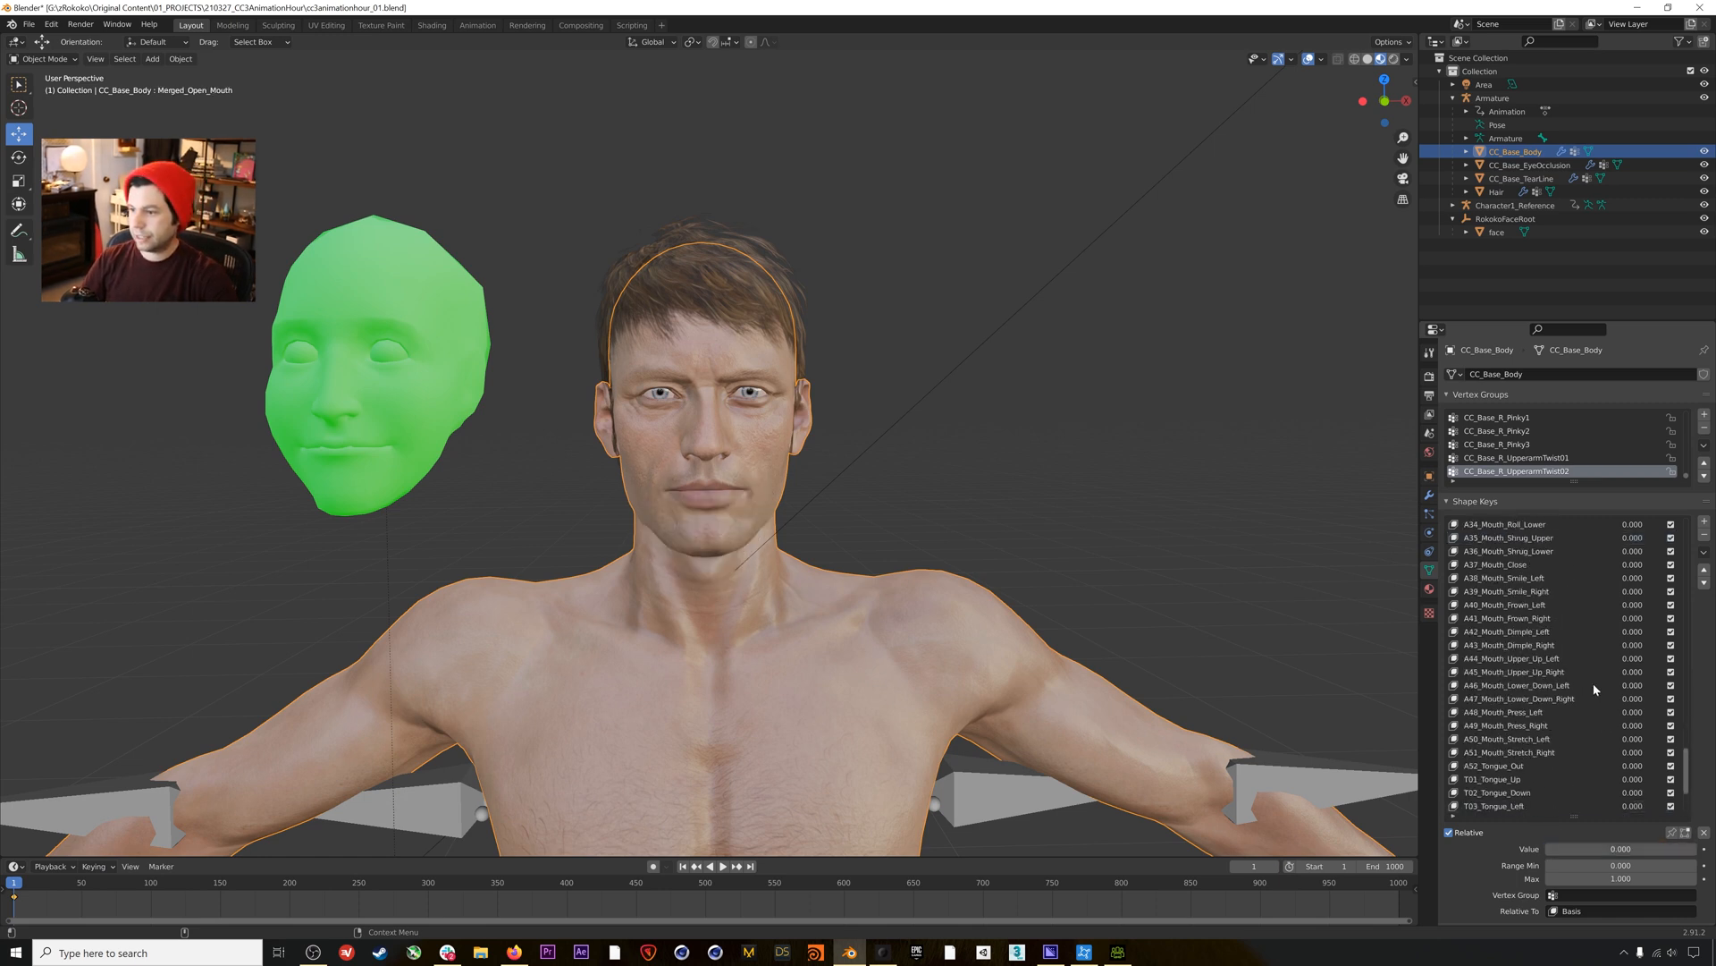
{"action": "scroll", "coordinate": [1594, 686], "scroll_direction": "up", "scroll_amount": 4}
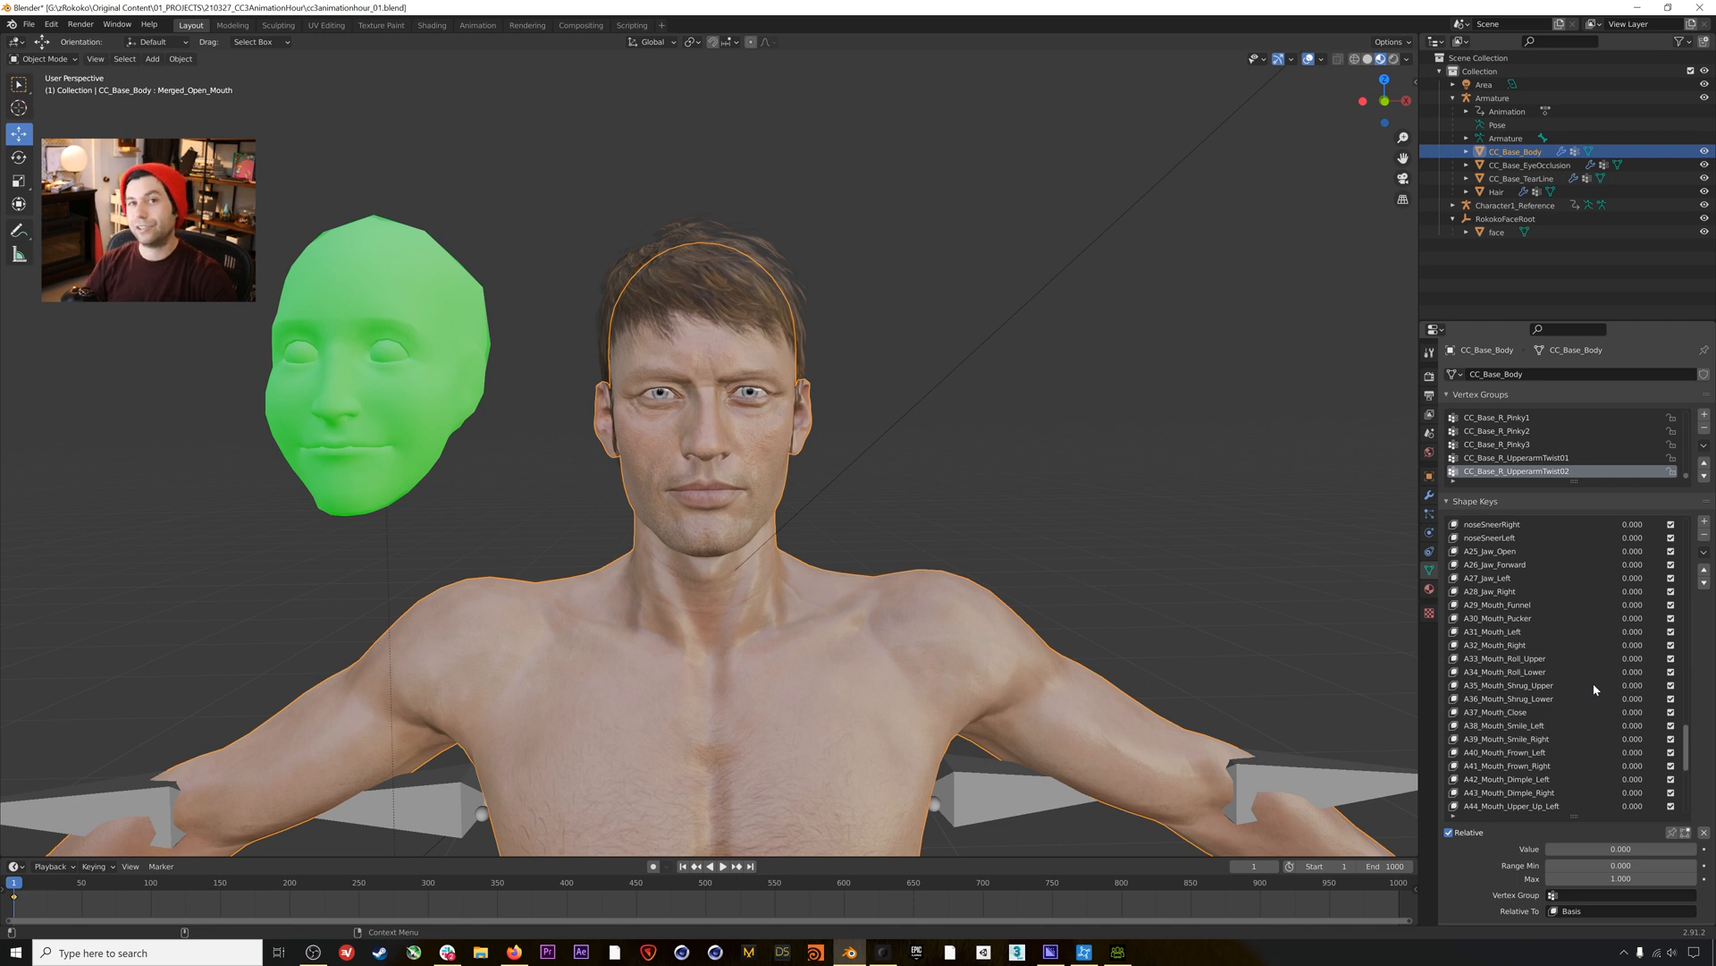
{"action": "left_click", "coordinate": [1504, 552]}
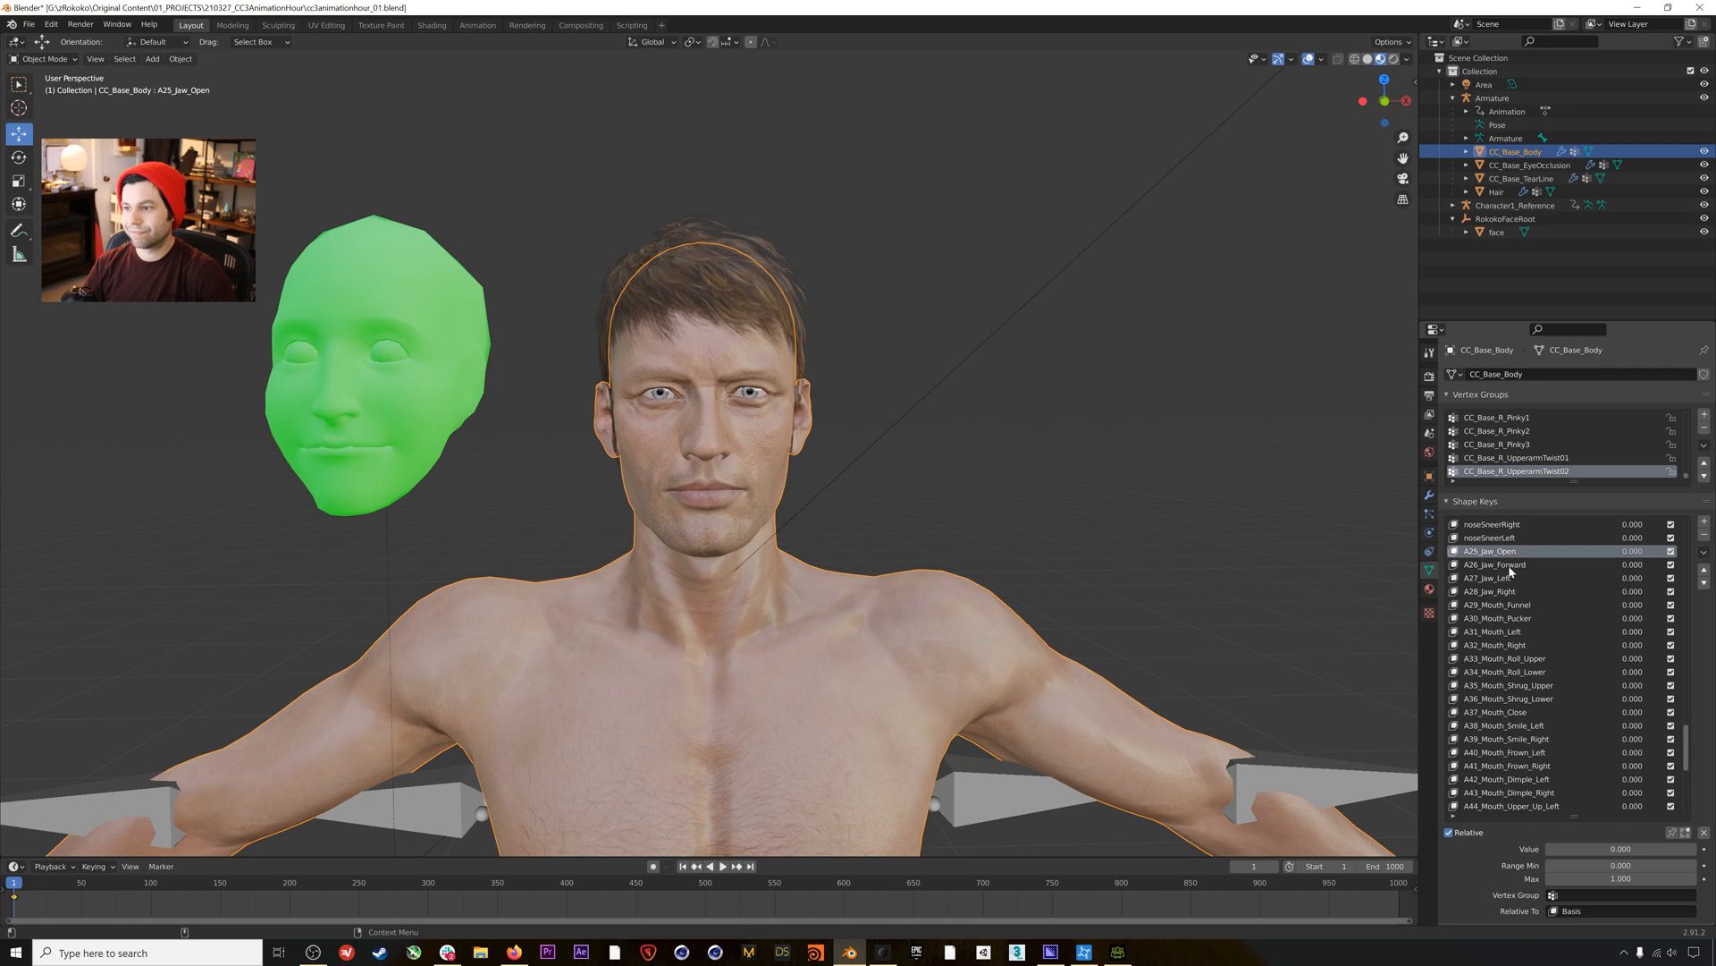
{"action": "left_click", "coordinate": [1510, 567]}
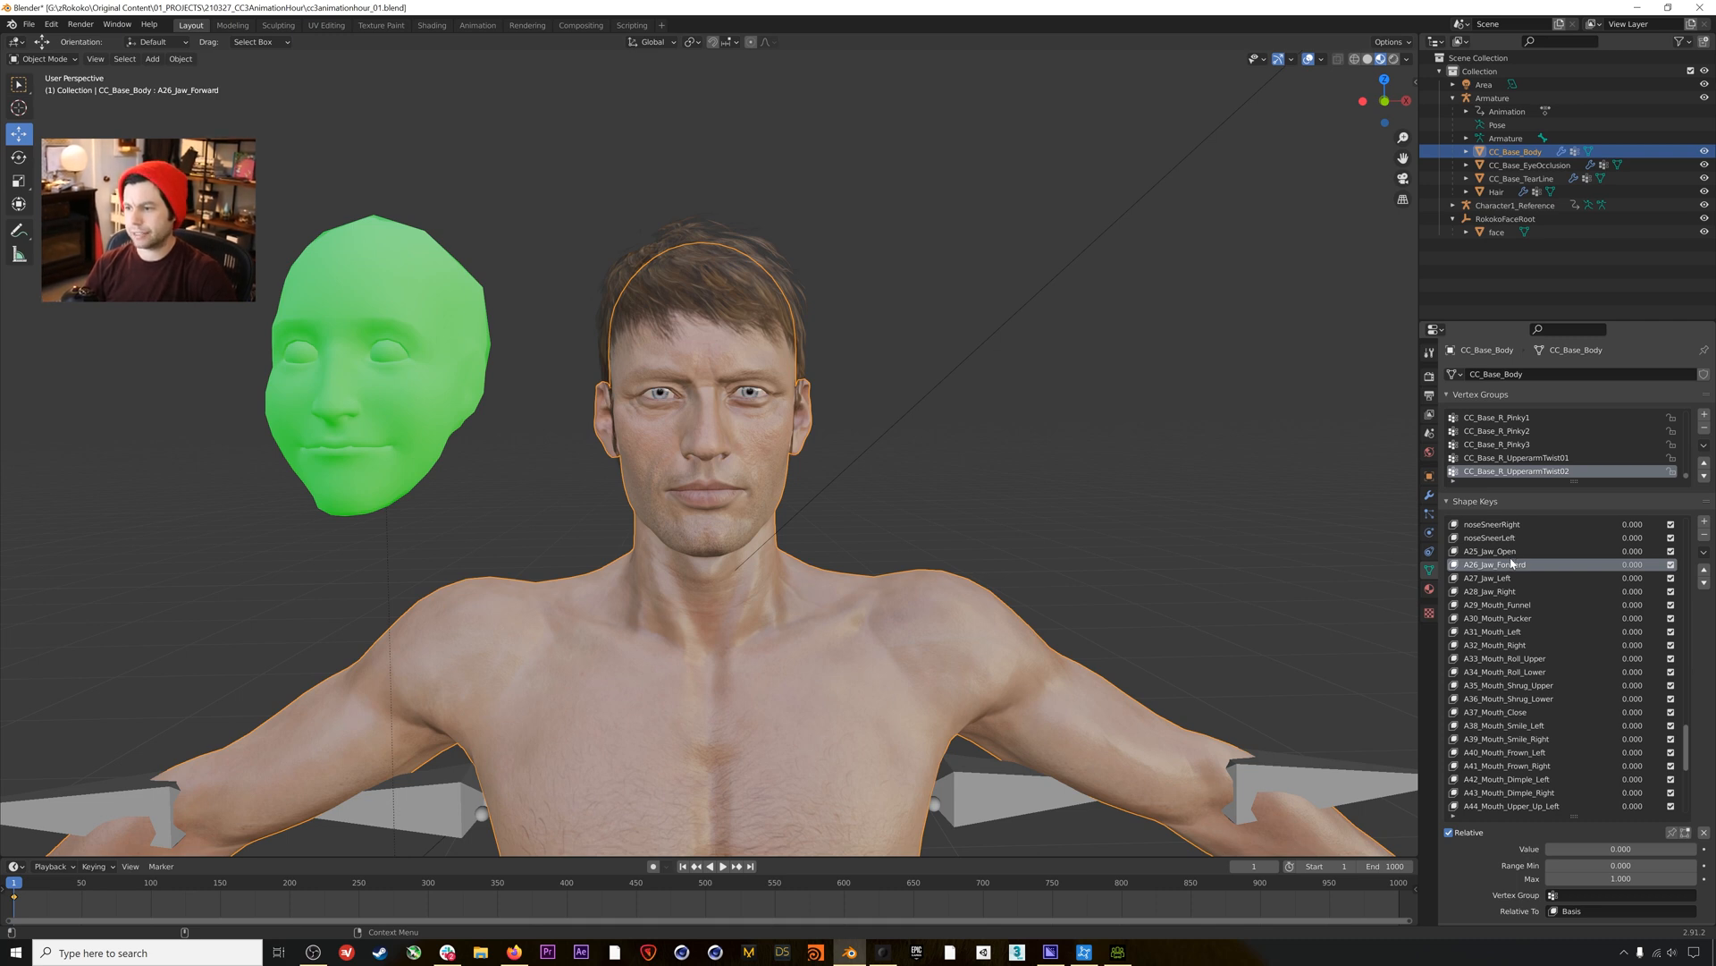
{"action": "type", "text": "jawFor"}
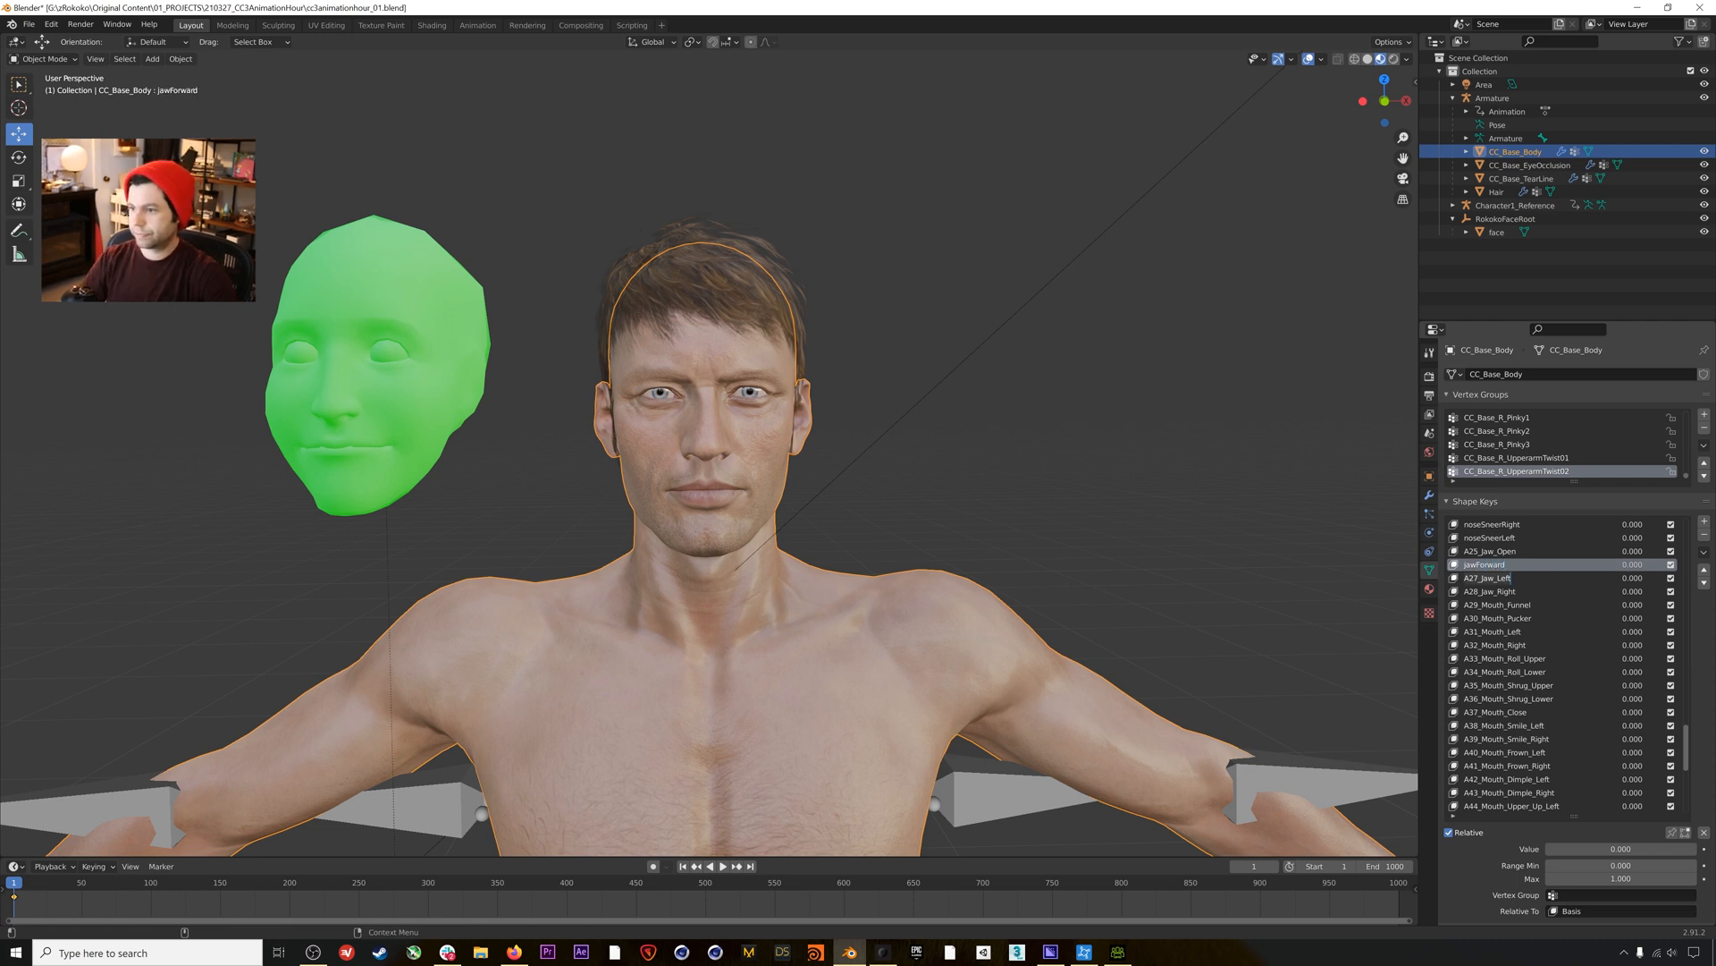
Rename the A27_Jaw_Left shape key as jawRight and the A28_Jaw_Right shape key as jawLeft.
{"action": "type", "text": "jawRight"}
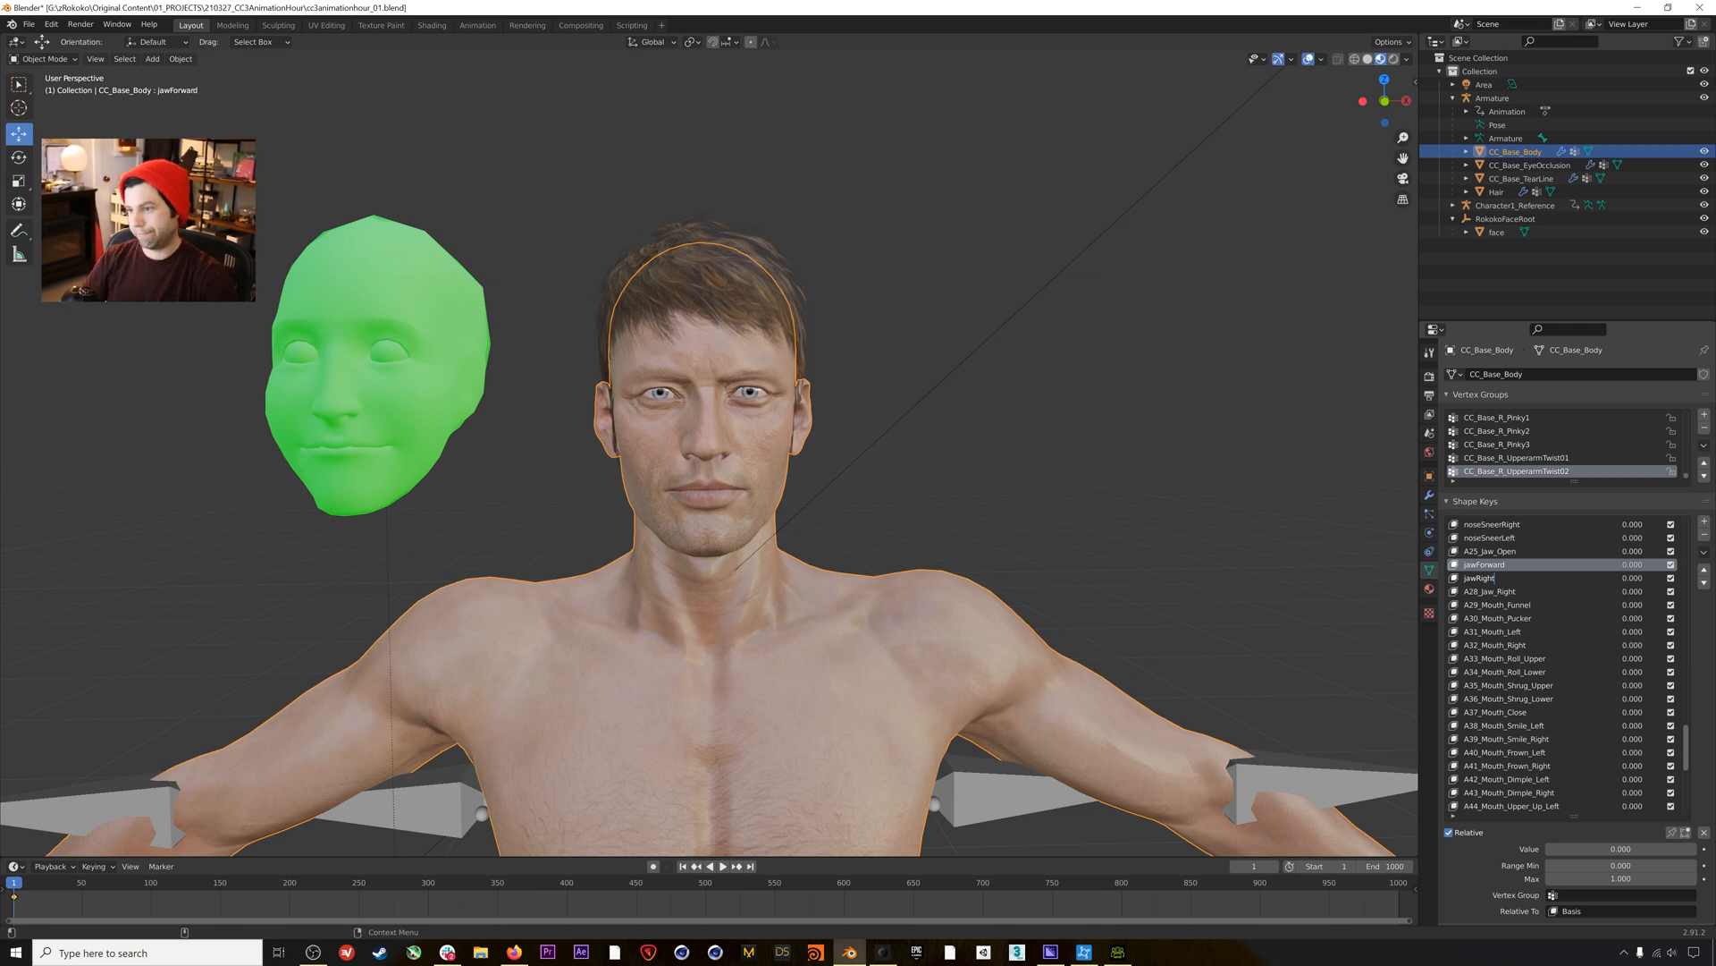
{"action": "key", "text": "Return"}
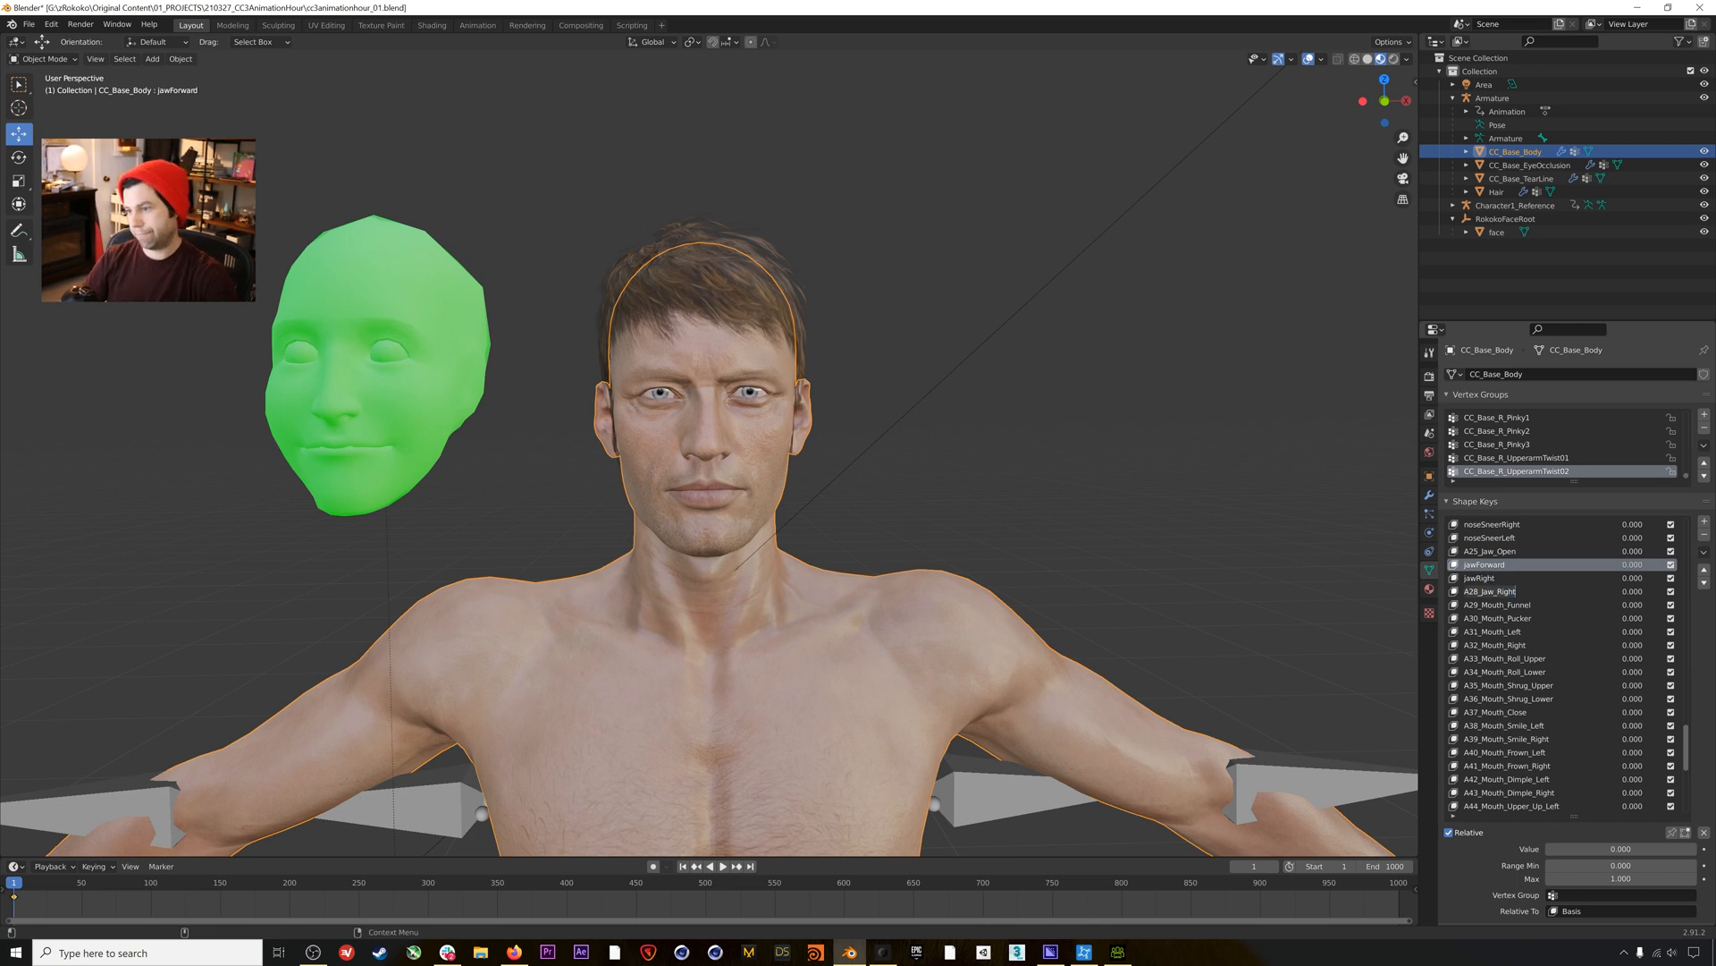
{"action": "double_click", "coordinate": [1516, 590]}
{"action": "type", "text": "jawLeft"}
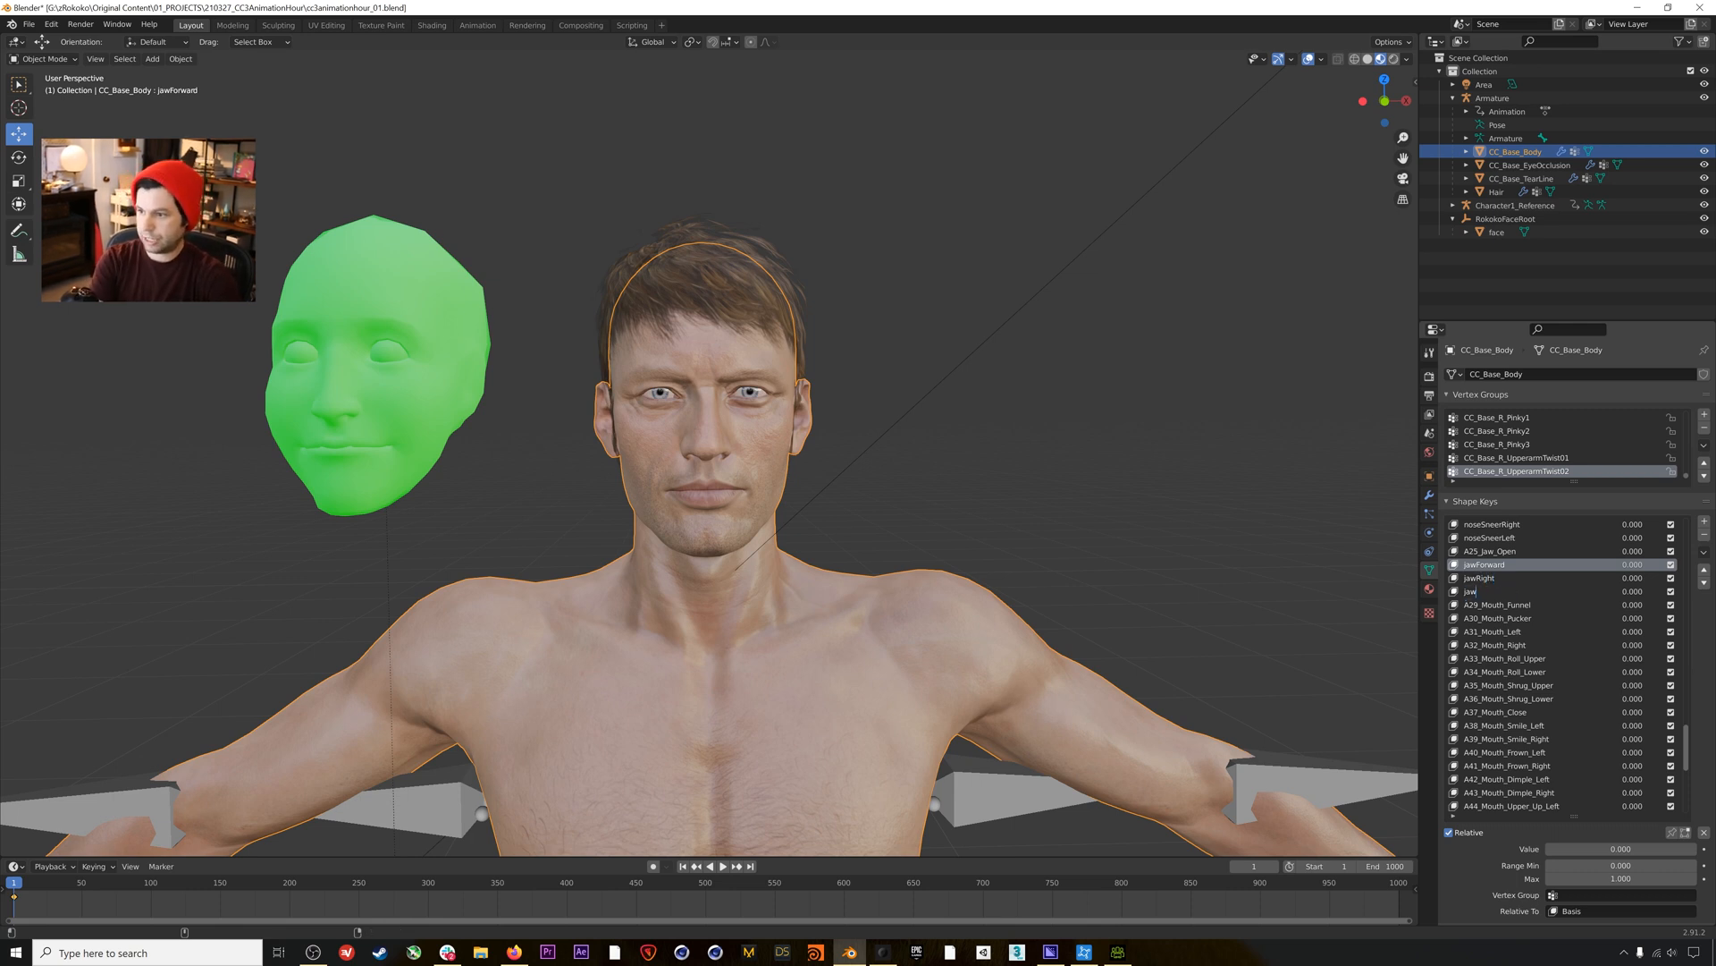
Rename the A29_Mouth_Funnel shape key as mouthFunnel and A30_Mouth_Pucker as mouthPucker.
{"action": "double_click", "coordinate": [1502, 605]}
{"action": "type", "text": "mouthFunnel"}
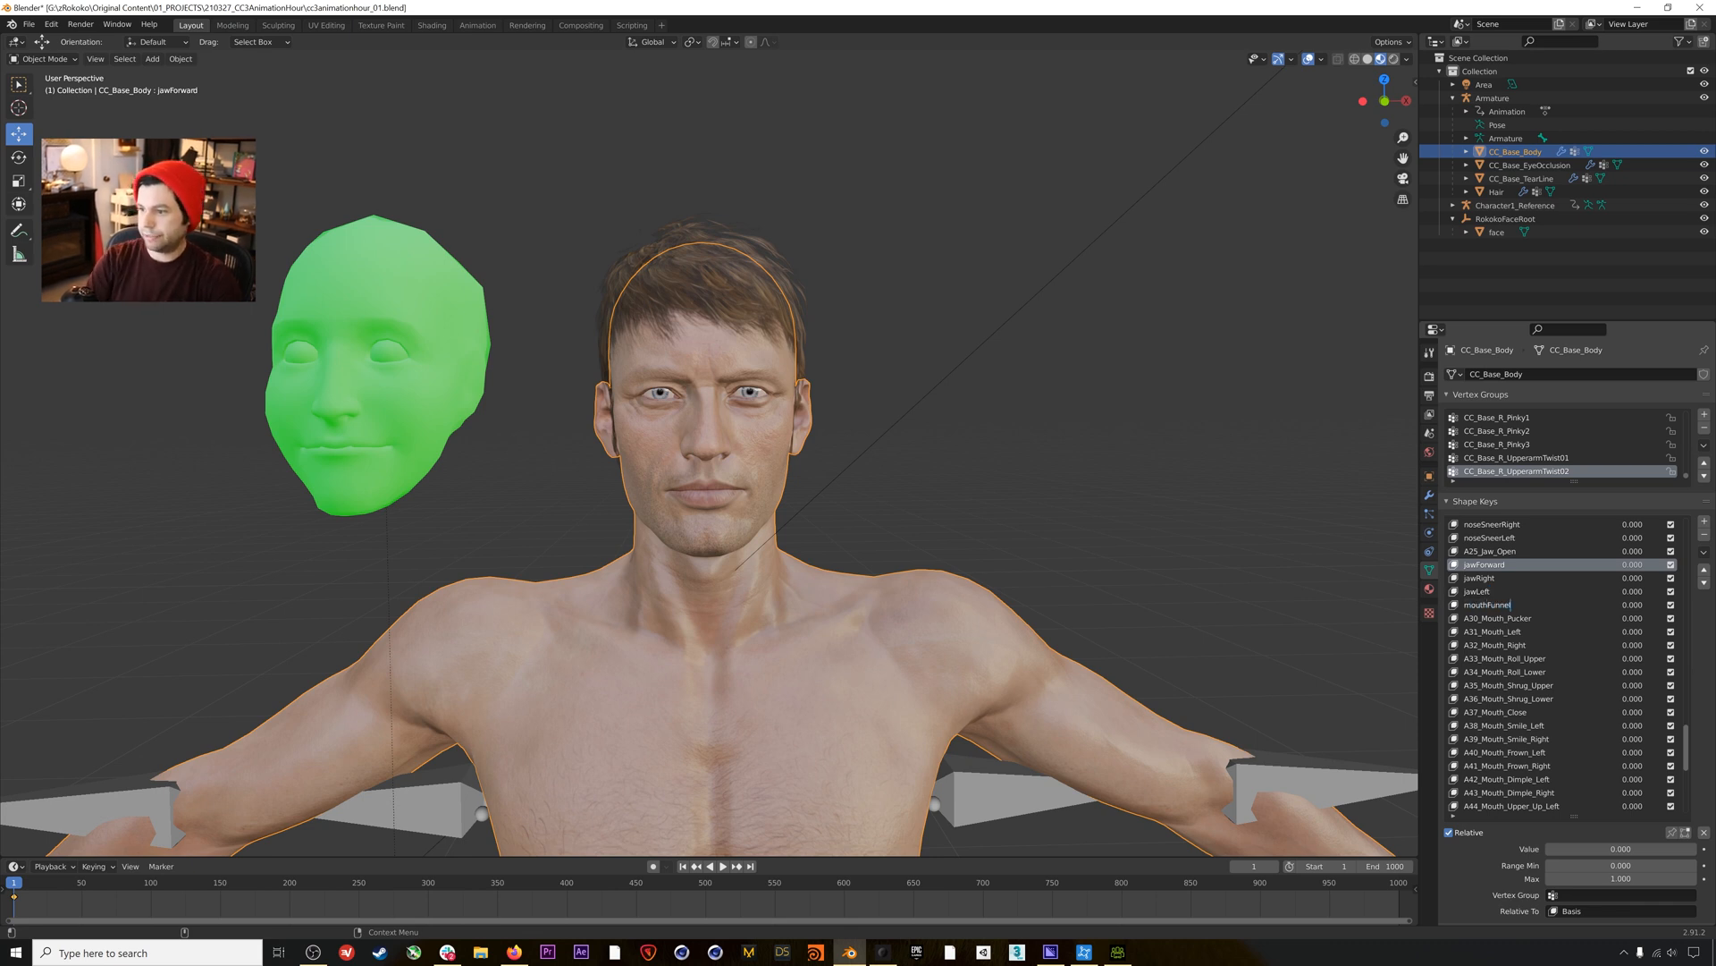
{"action": "double_click", "coordinate": [1516, 618]}
{"action": "type", "text": "mouthPucke"}
{"action": "key", "text": "Tab"}
{"action": "key", "text": "Tab"}
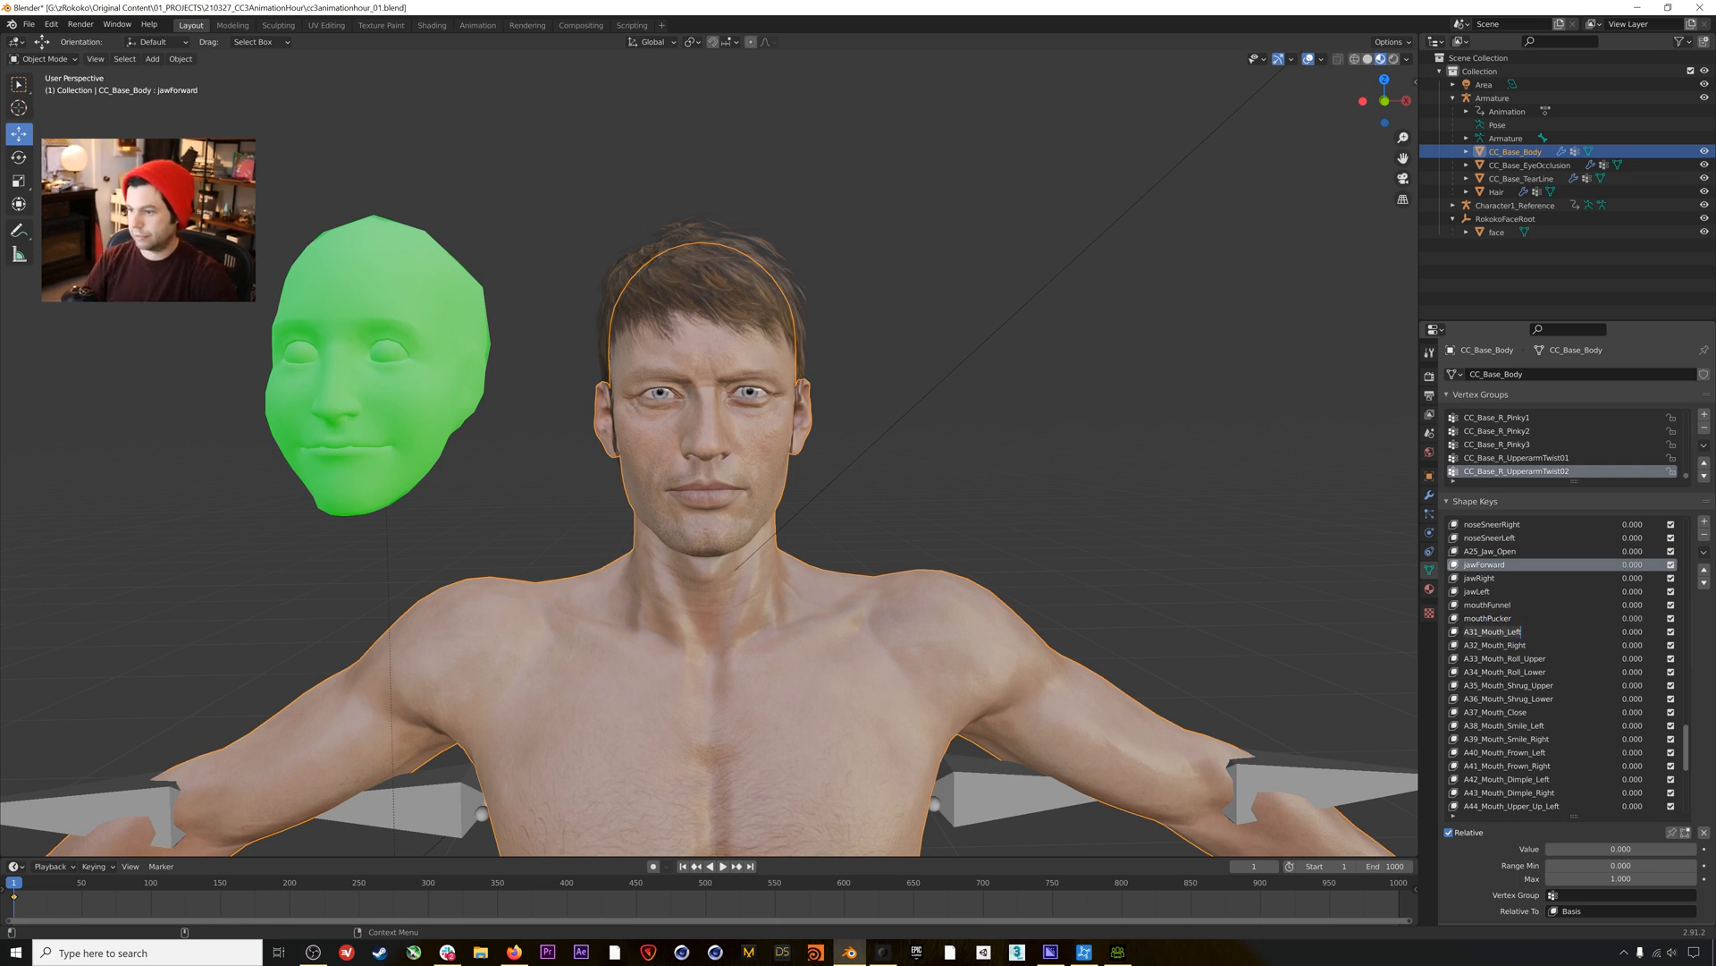
Rename the A31_Mouth_Left shape key as mouthRight and A32_Mouth_Right as mouthLeft.
{"action": "type", "text": "mouthRight"}
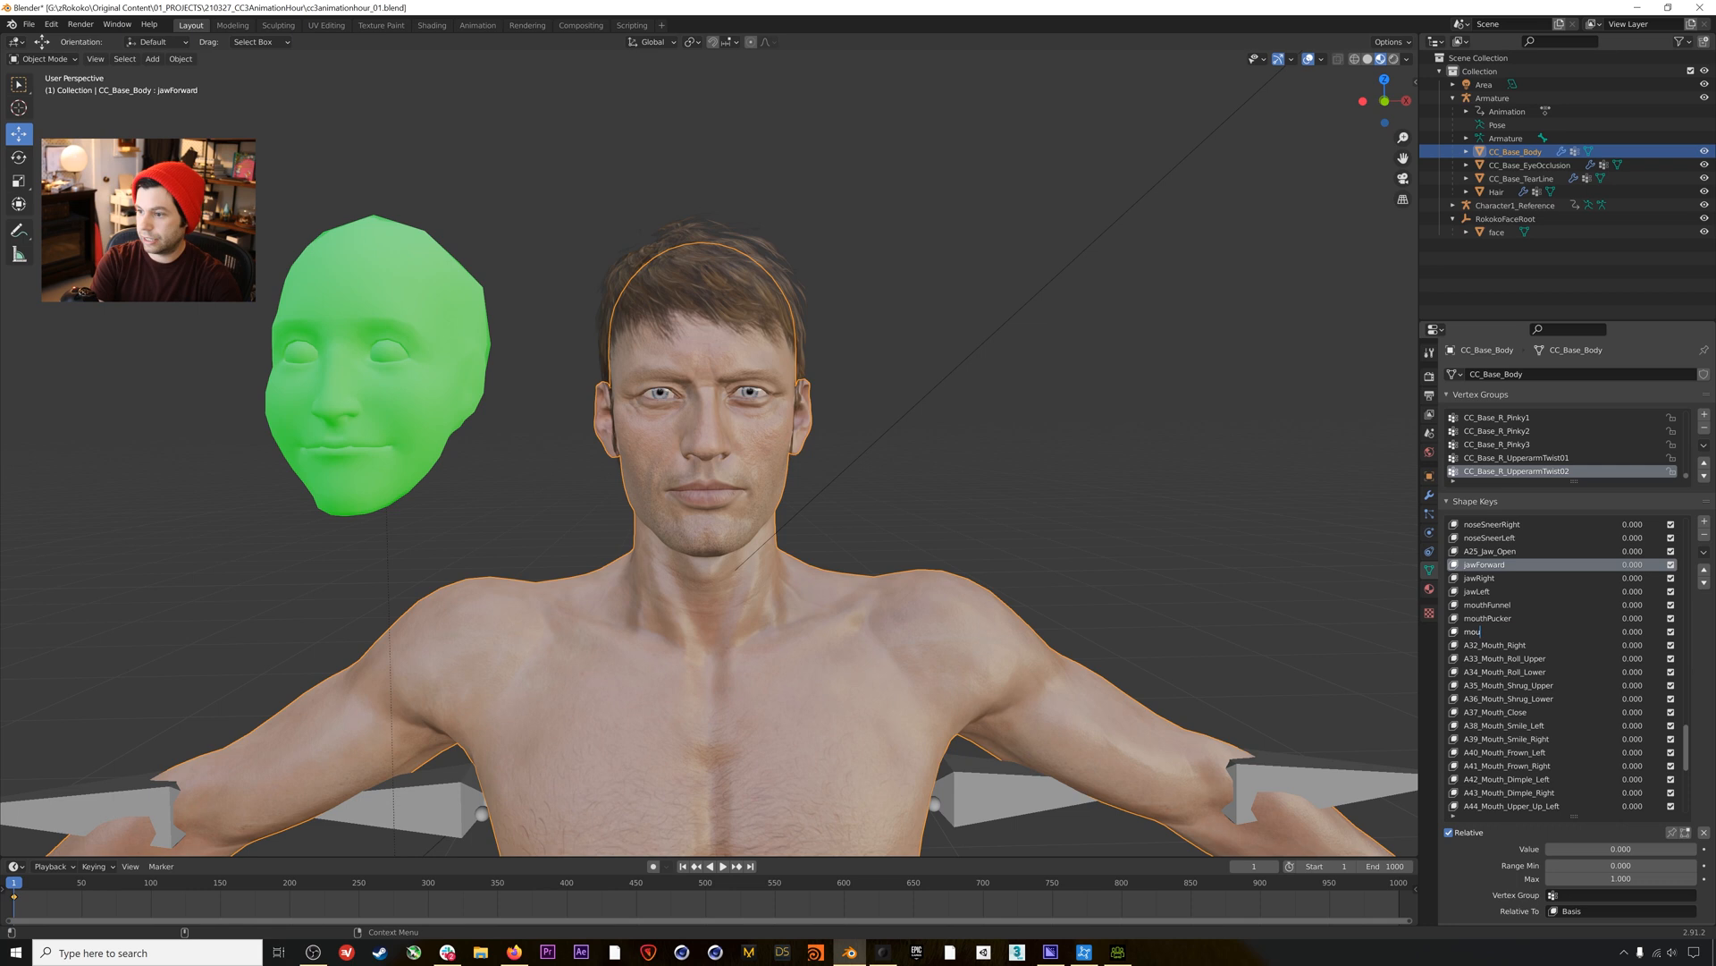
{"action": "key", "text": "Tab"}
{"action": "key", "text": "Tab"}
{"action": "type", "text": "mouthLe"}
{"action": "key", "text": "Tab"}
{"action": "key", "text": "Tab"}
Rename the A33_Mouth_Roll_Upper shape key as mouthRollUpper and A34_Mouth_Roll_Lower as mouthRollLower.
{"action": "type", "text": "mouthRollUpper"}
{"action": "key", "text": "Tab"}
{"action": "key", "text": "Tab"}
{"action": "type", "text": "mouthRo"}
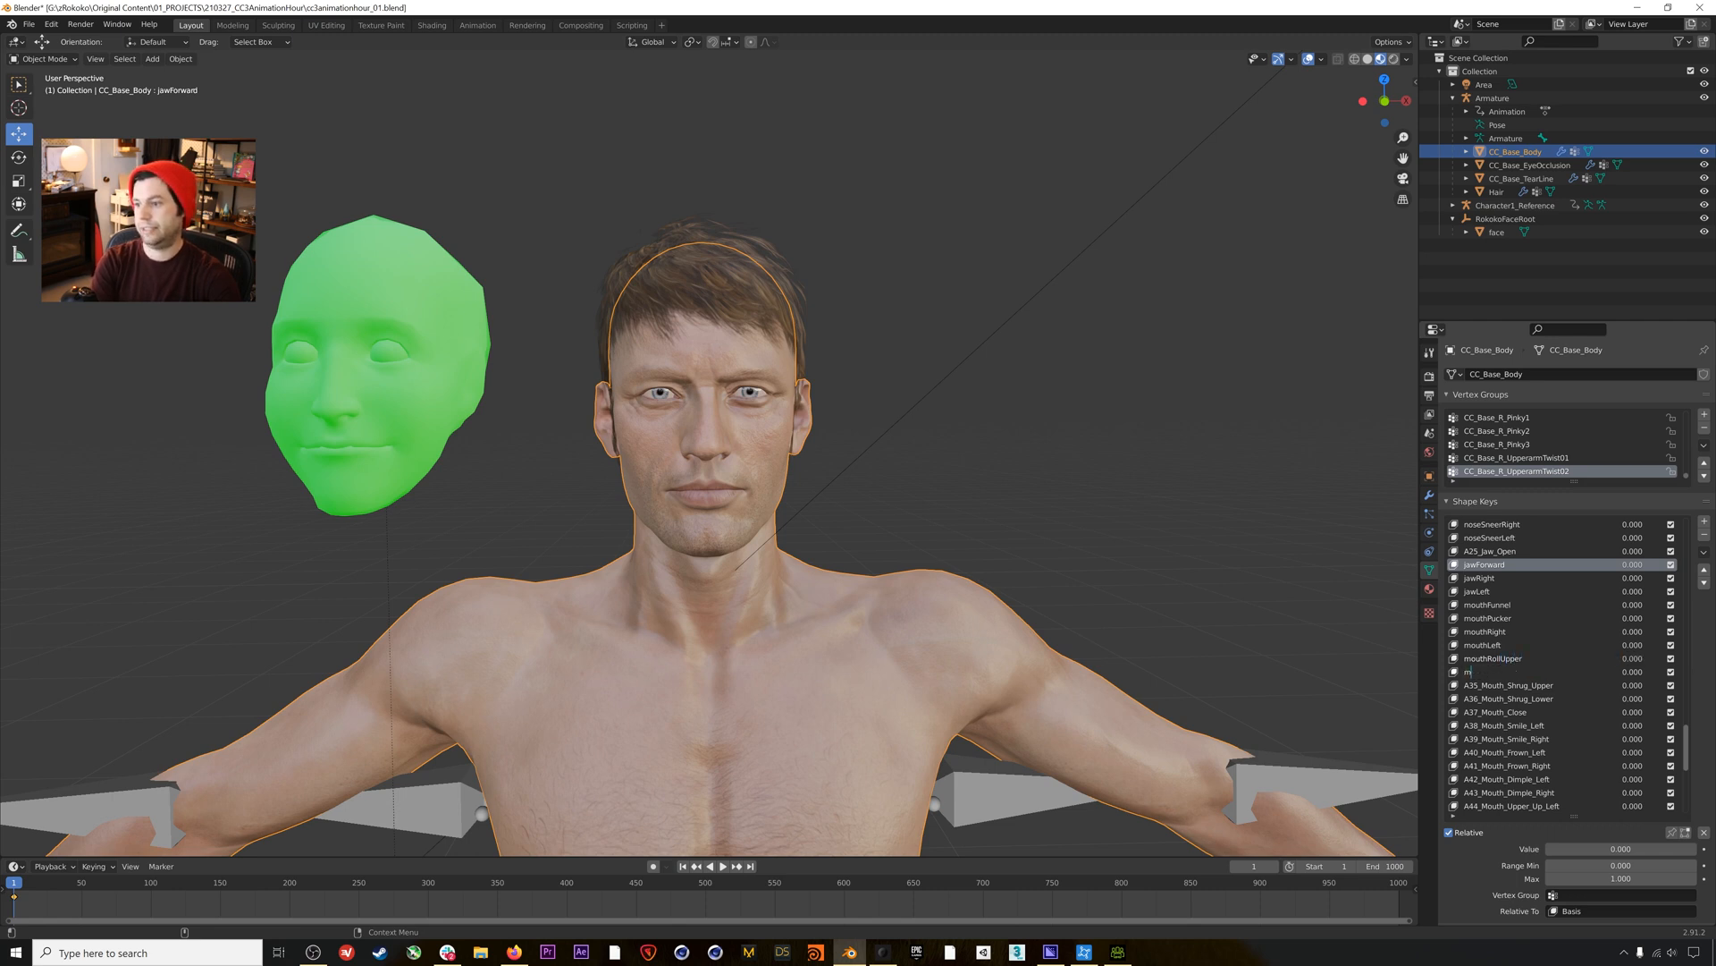
{"action": "type", "text": "llLower"}
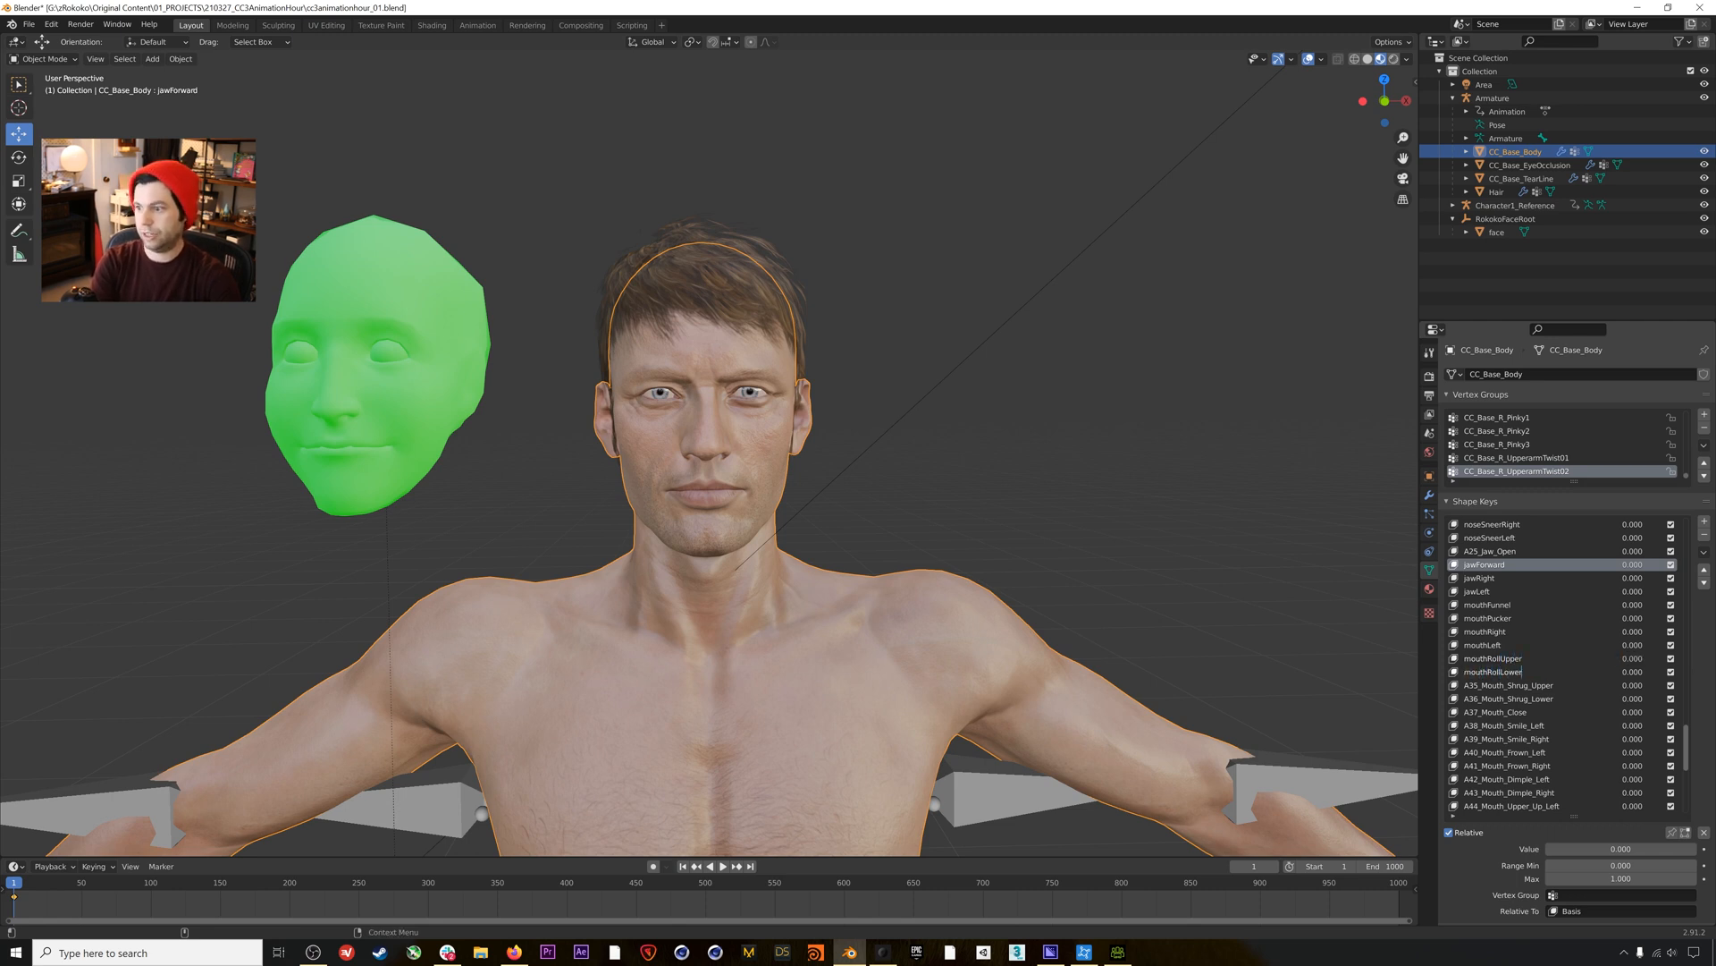
{"action": "key", "text": "Tab"}
Rename the A35_Mouth_Shrug_Upper, A36_Mouth_Shrug_Lower and A37_Mouth_Close shape keys as mouthShrugUpper, mouthShrugLower and mouthClose.
{"action": "type", "text": "mouthShrug"}
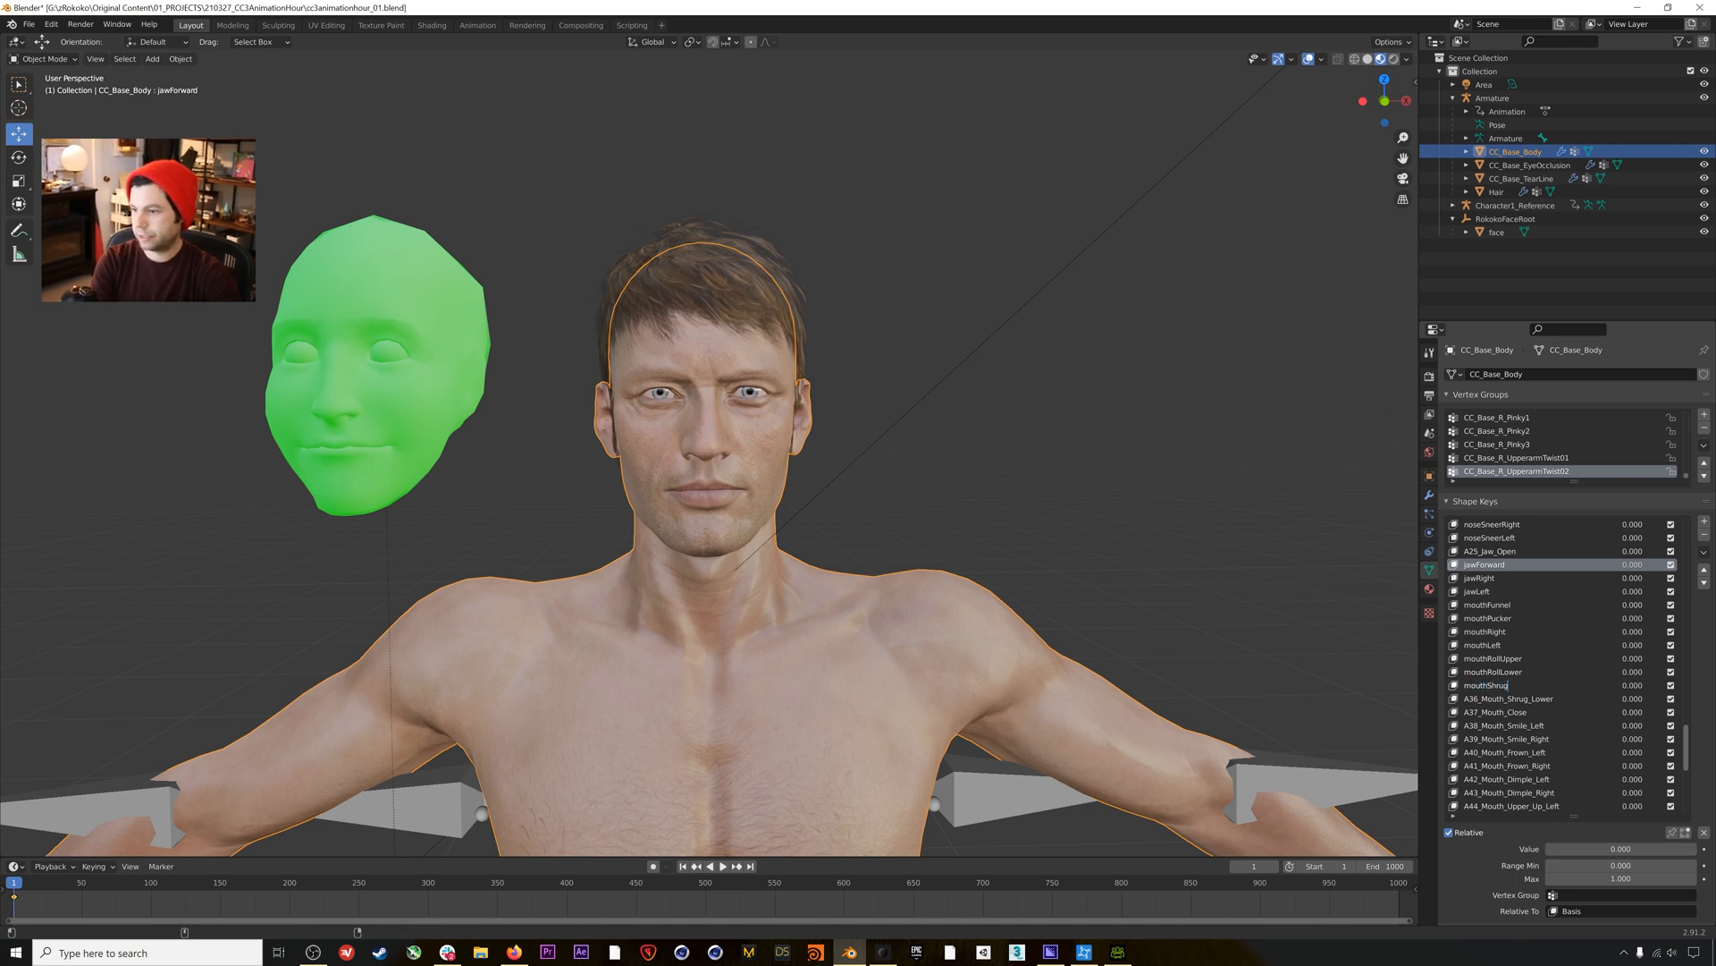
{"action": "type", "text": "Upper"}
{"action": "key", "text": "Tab"}
{"action": "type", "text": "mouthShrugLower"}
{"action": "key", "text": "Tab"}
{"action": "type", "text": "mouthClose"}
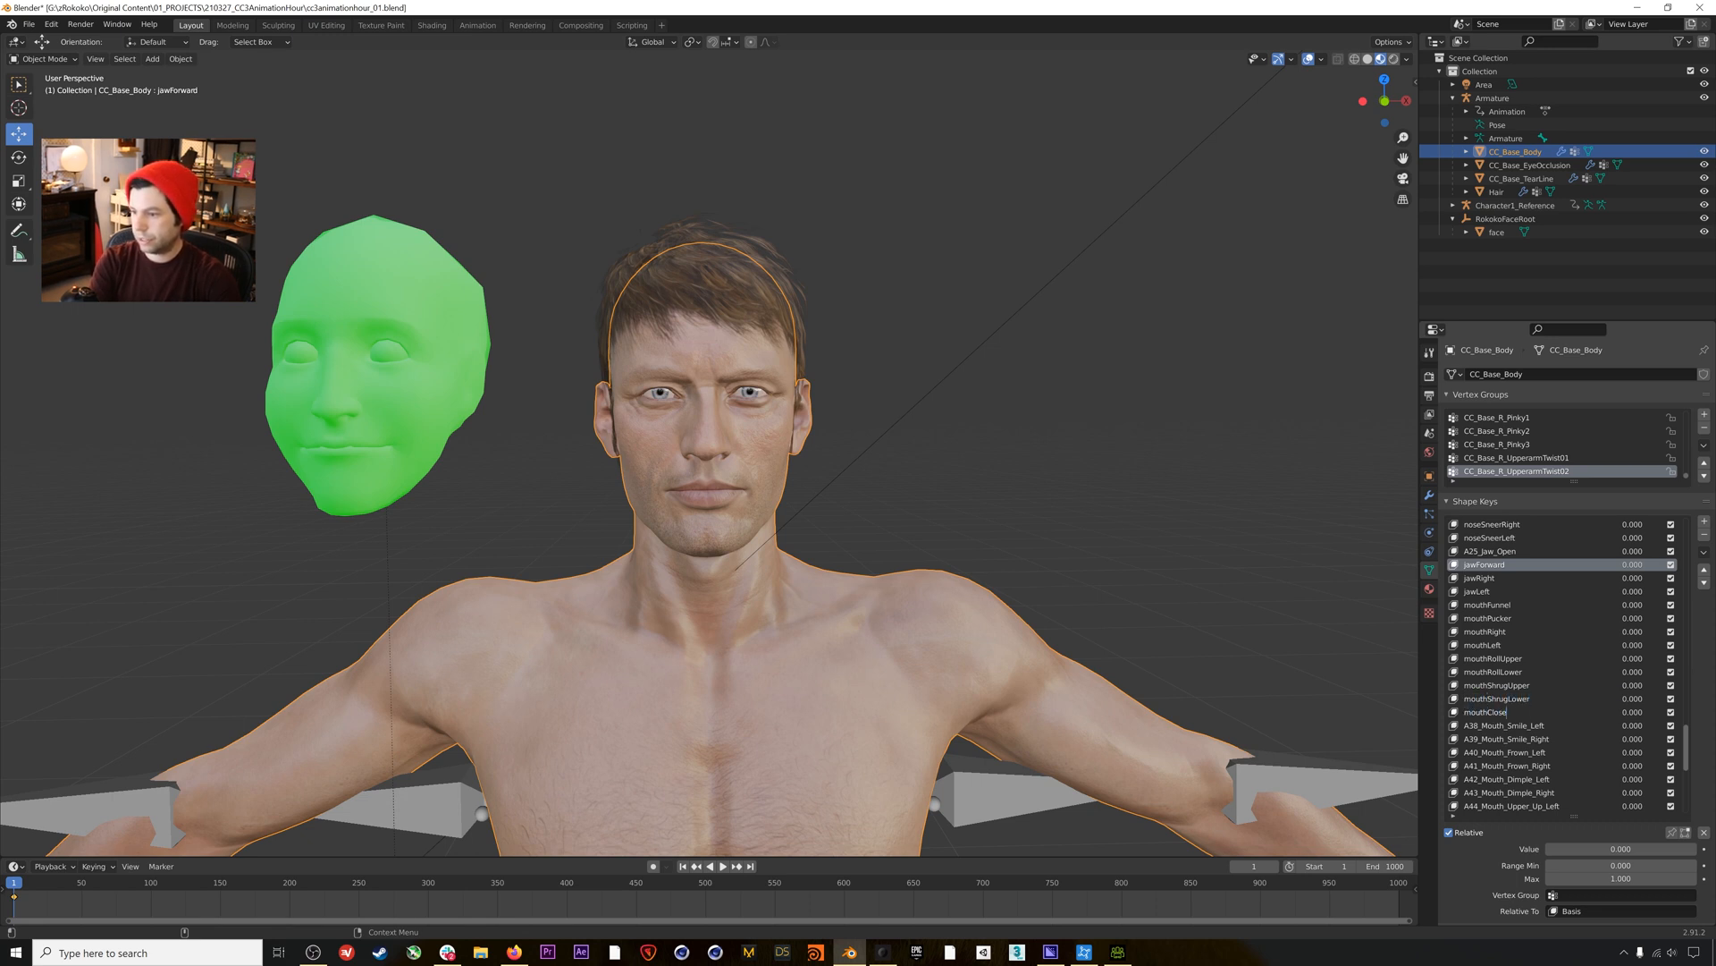
{"action": "key", "text": "Tab"}
Rename the A38_Mouth_Smile_Left shape key as mouthSmileRight and A39_Mouth_Smile_Right as mouthSmileLeft.
{"action": "type", "text": "mouth"}
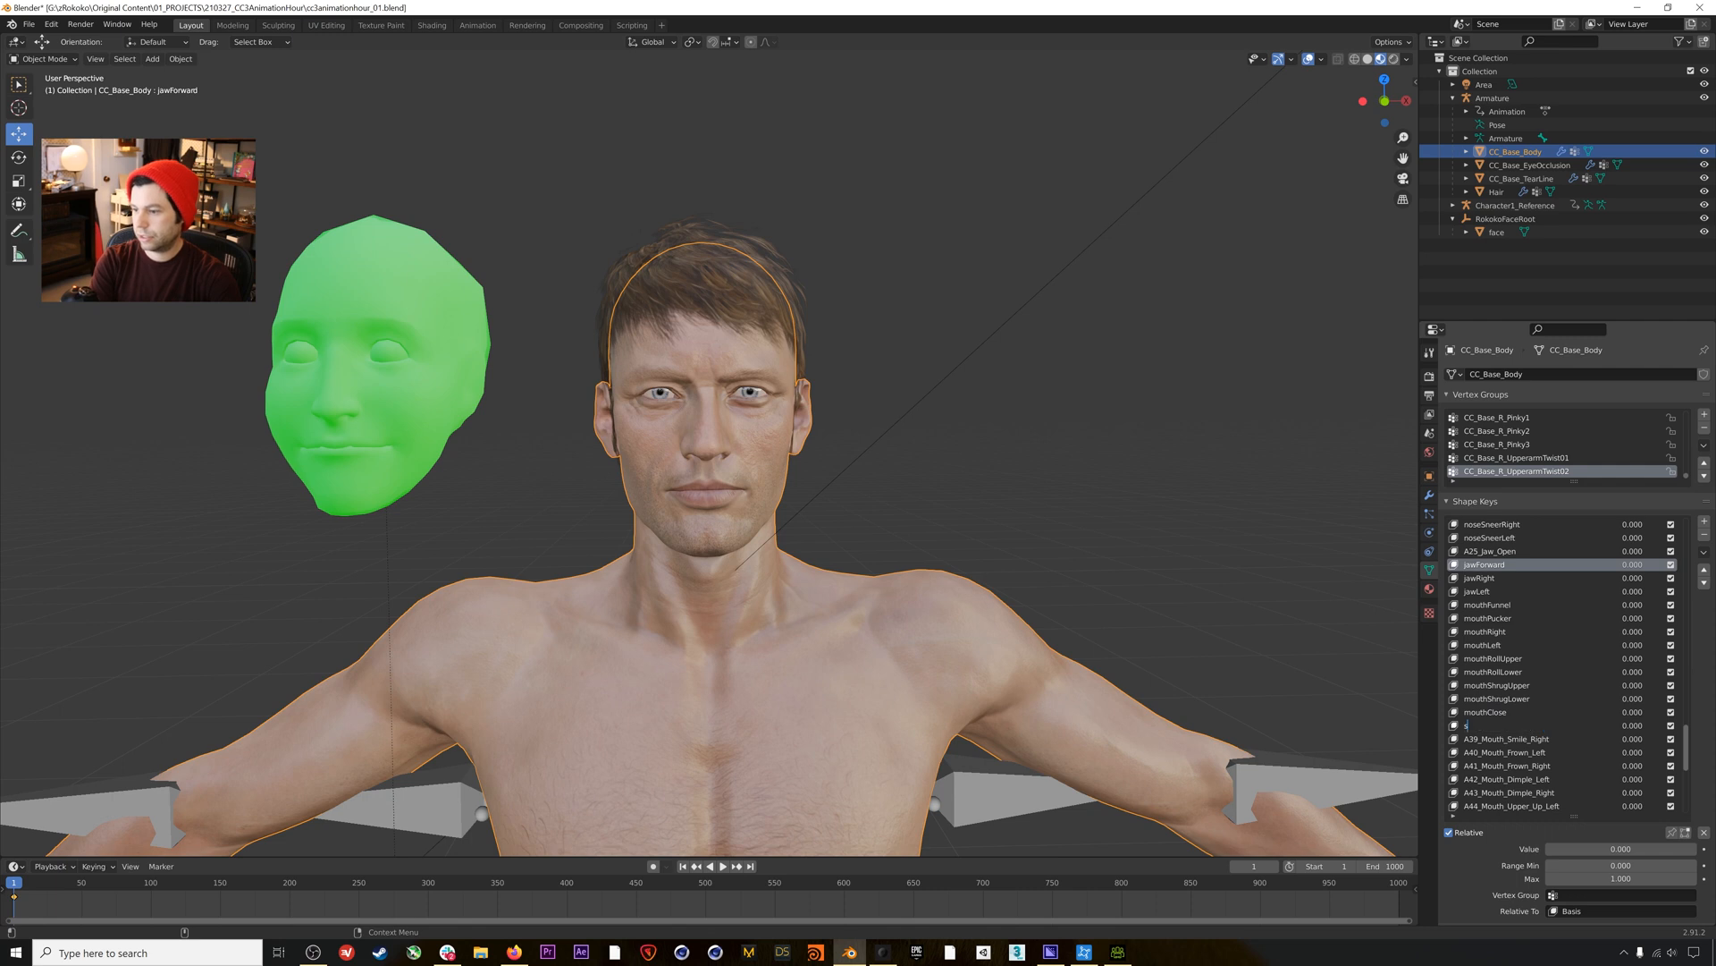
{"action": "type", "text": "SmileRight"}
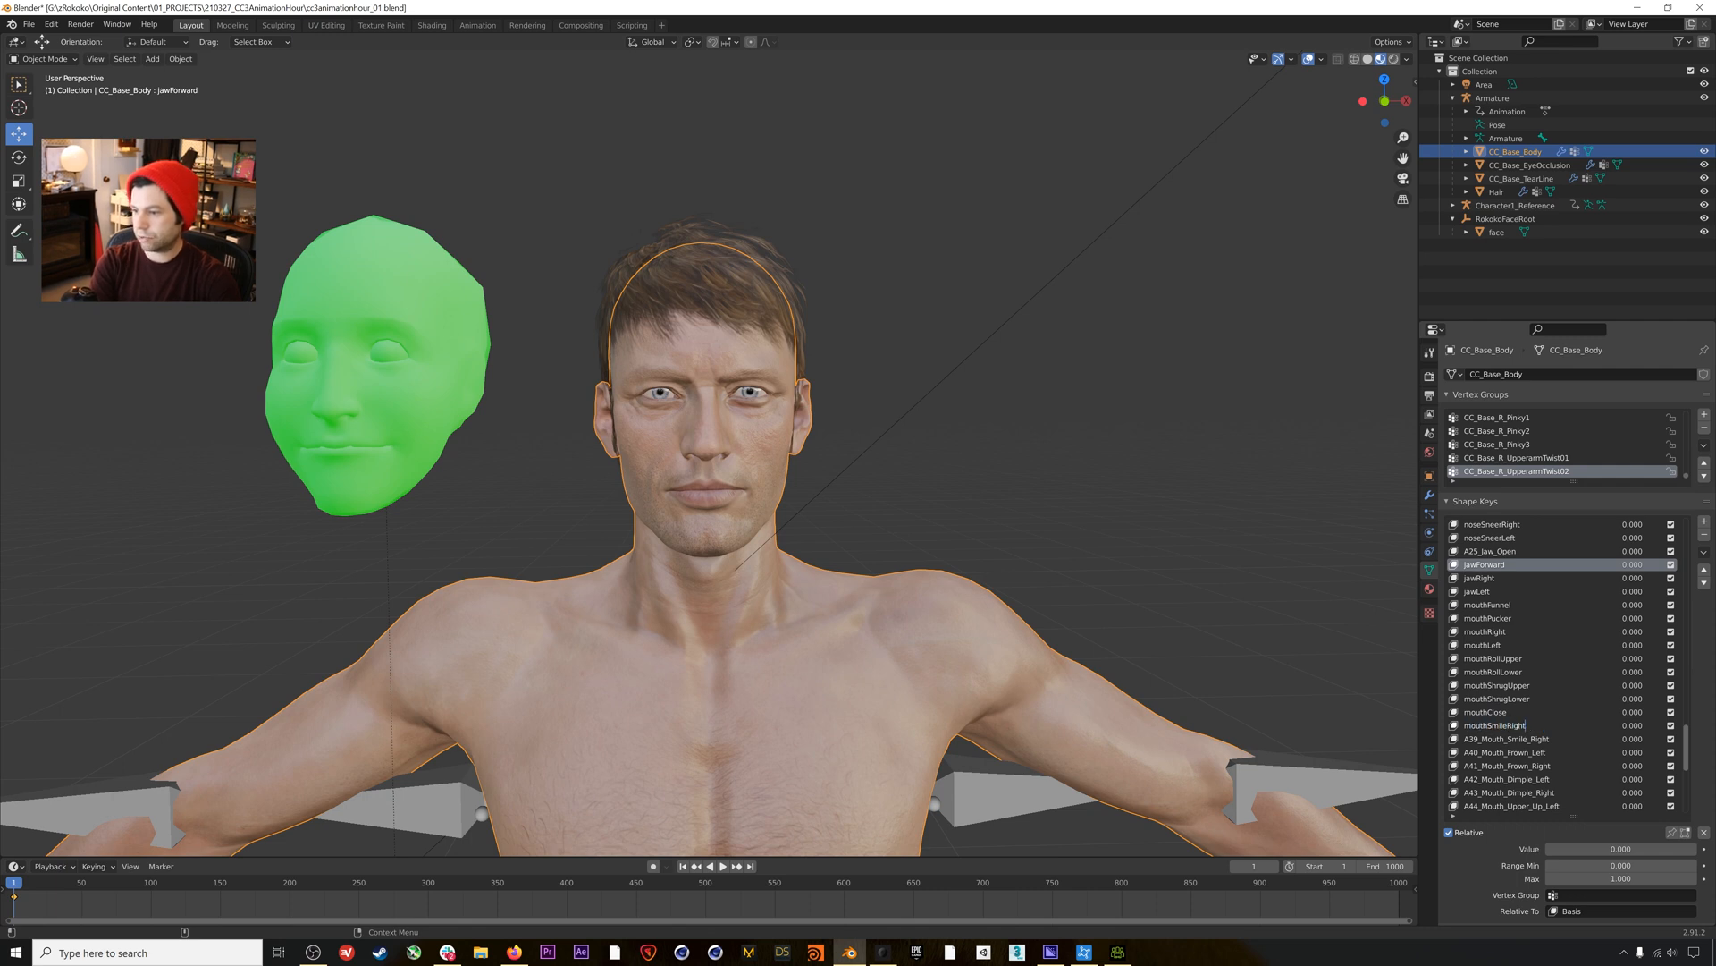
{"action": "key", "text": "Tab"}
{"action": "key", "text": "Tab"}
{"action": "type", "text": "mouthSmi"}
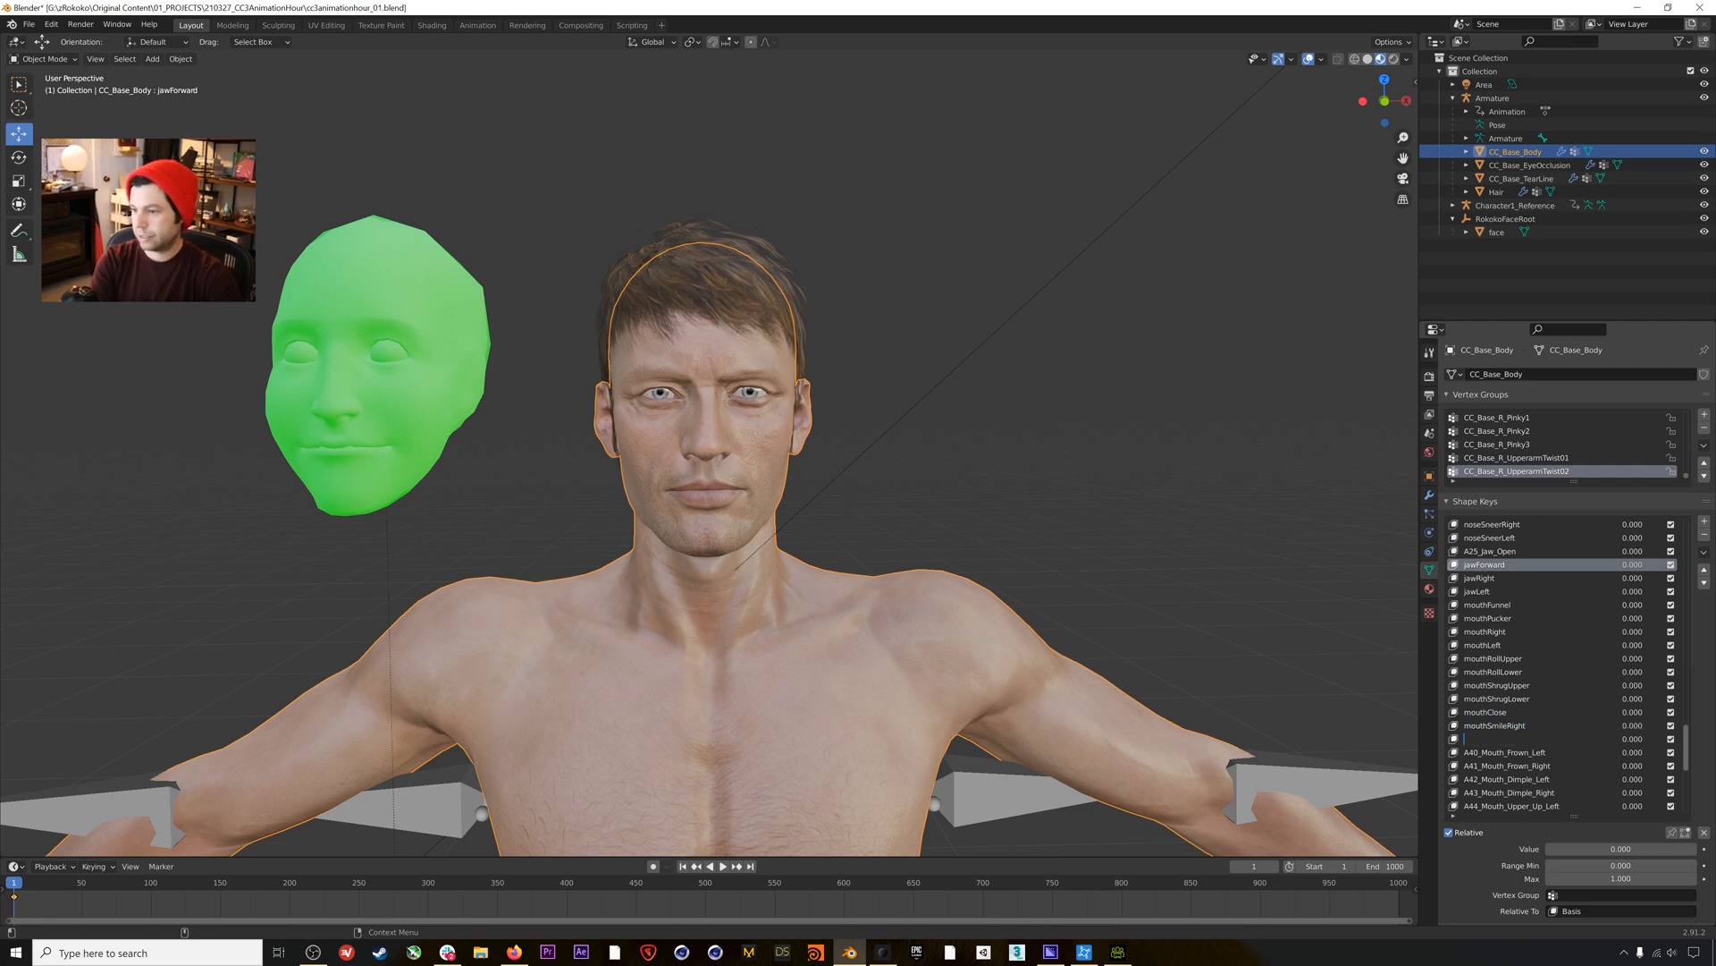
{"action": "type", "text": "leLeft"}
{"action": "key", "text": "Tab"}
{"action": "key", "text": "Tab"}
Rename the A40_Mouth_Frown_Left shape key as mouthFrownRight and A41_Mouth_Frown_Right as mouthFrownLeft.
{"action": "type", "text": "mouthFr"}
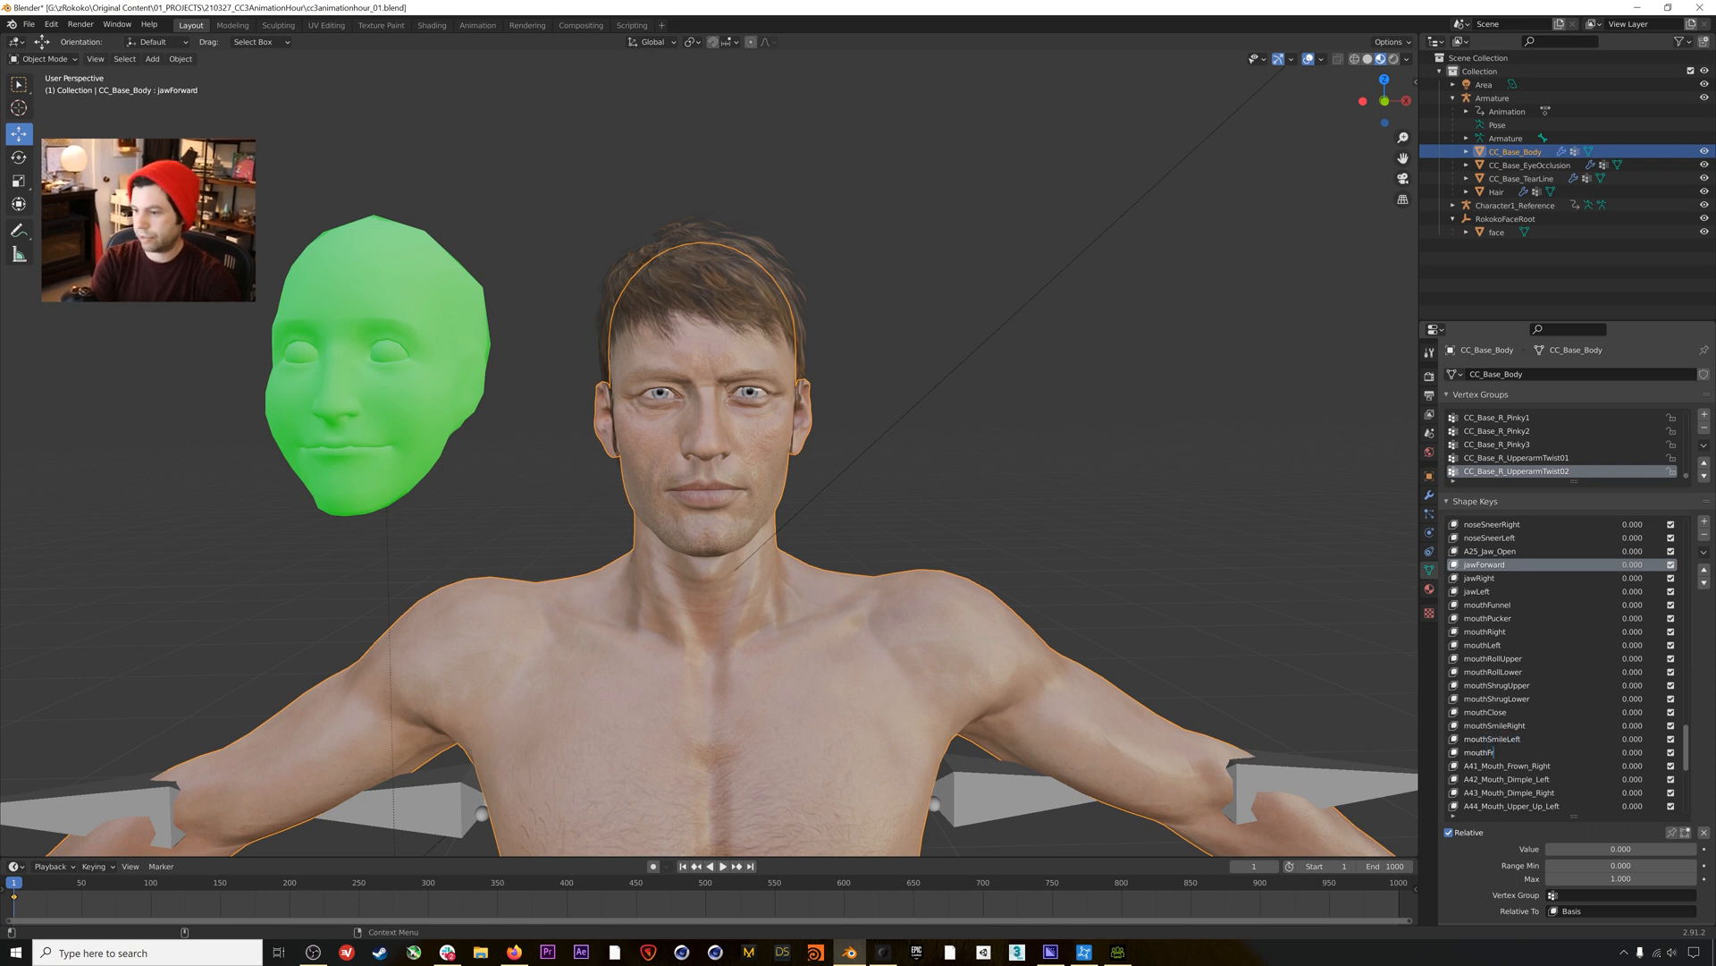
{"action": "type", "text": "ownRight"}
{"action": "key", "text": "Tab"}
{"action": "key", "text": "Tab"}
{"action": "type", "text": "mouthFrownLeft"}
{"action": "key", "text": "Tab"}
{"action": "key", "text": "Tab"}
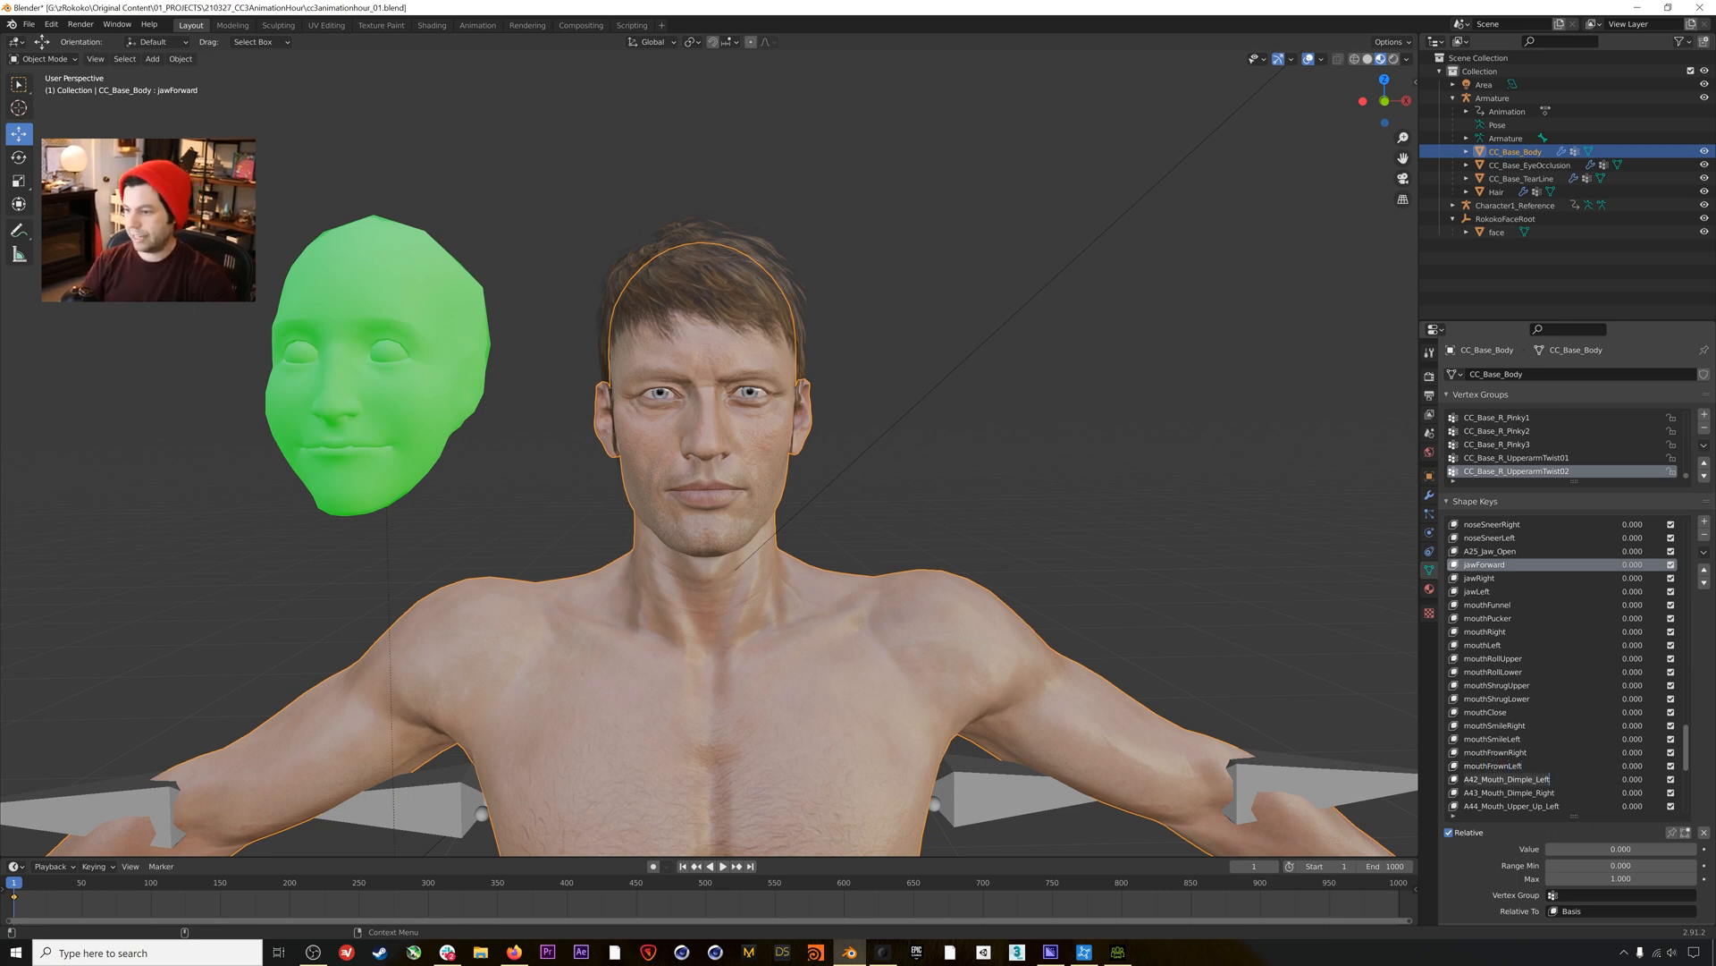
Rename the A42_Mouth_Dimple_Left shape key as mouthDimpleRight and A43_Mouth_Dimple_Right as mouthDimpleLeft.
{"action": "scroll", "coordinate": [1540, 618], "scroll_direction": "down", "scroll_amount": 5}
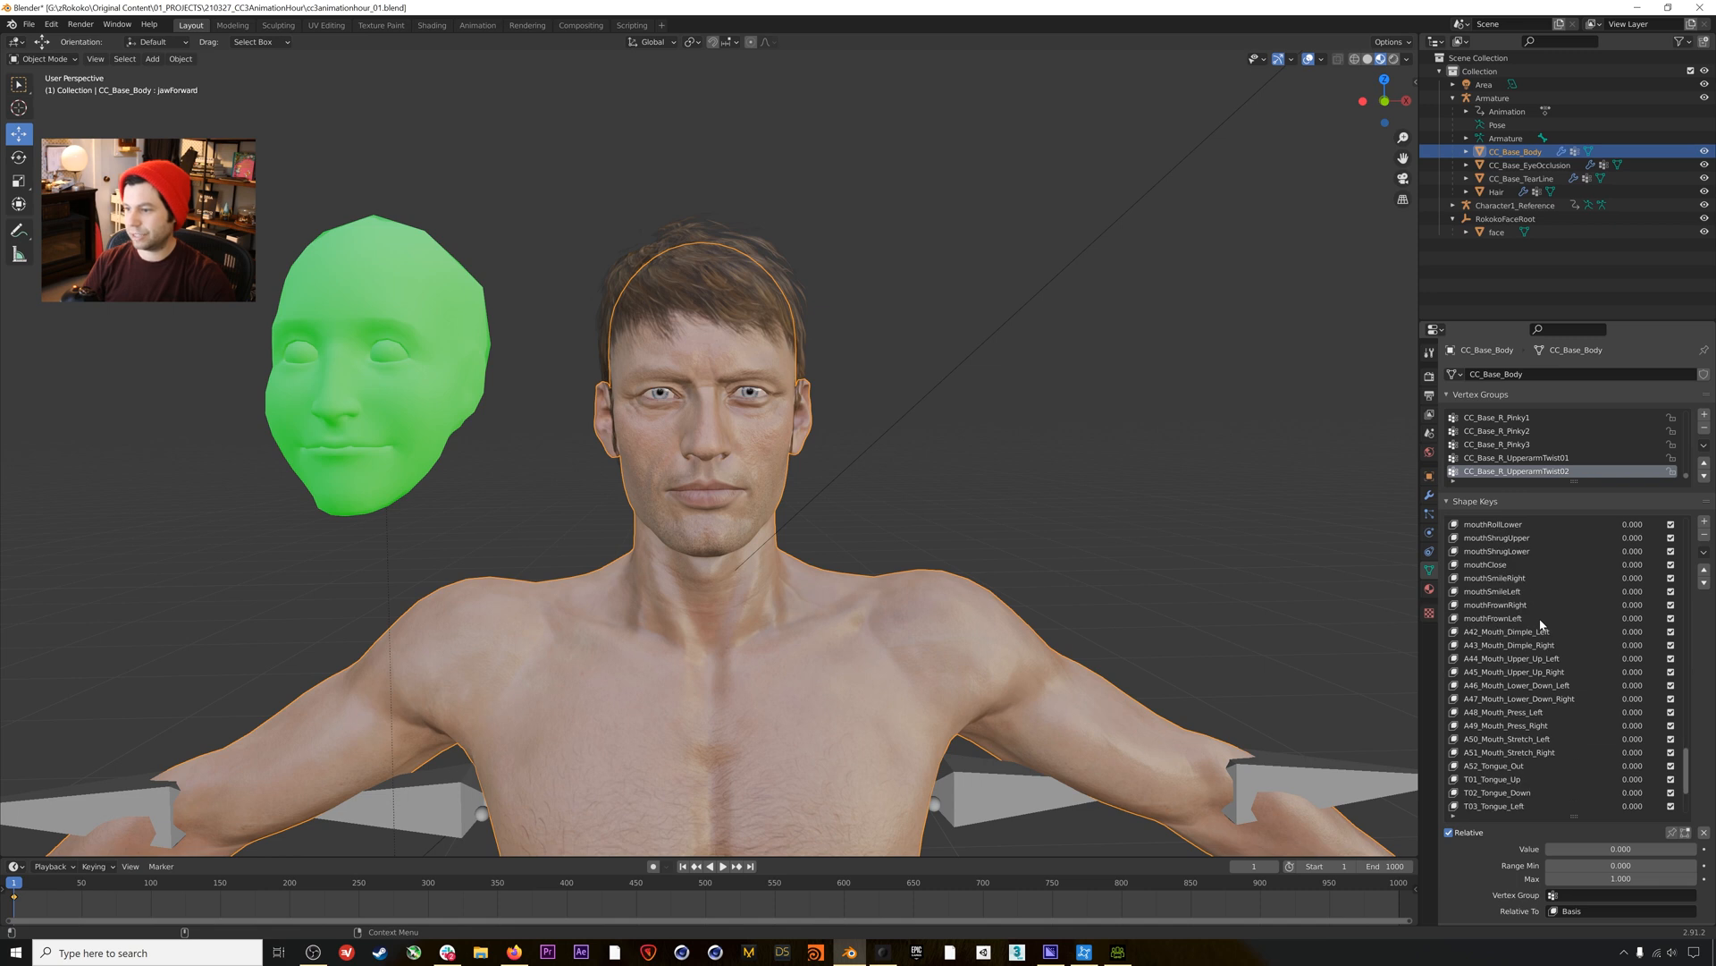
{"action": "left_click", "coordinate": [1543, 631]}
{"action": "key", "text": "ctrl+a"}
{"action": "type", "text": "mouthDimpl"}
{"action": "key", "text": "Tab"}
{"action": "key", "text": "Tab"}
{"action": "type", "text": "mouthDimpleLef"}
{"action": "key", "text": "Tab"}
{"action": "key", "text": "Tab"}
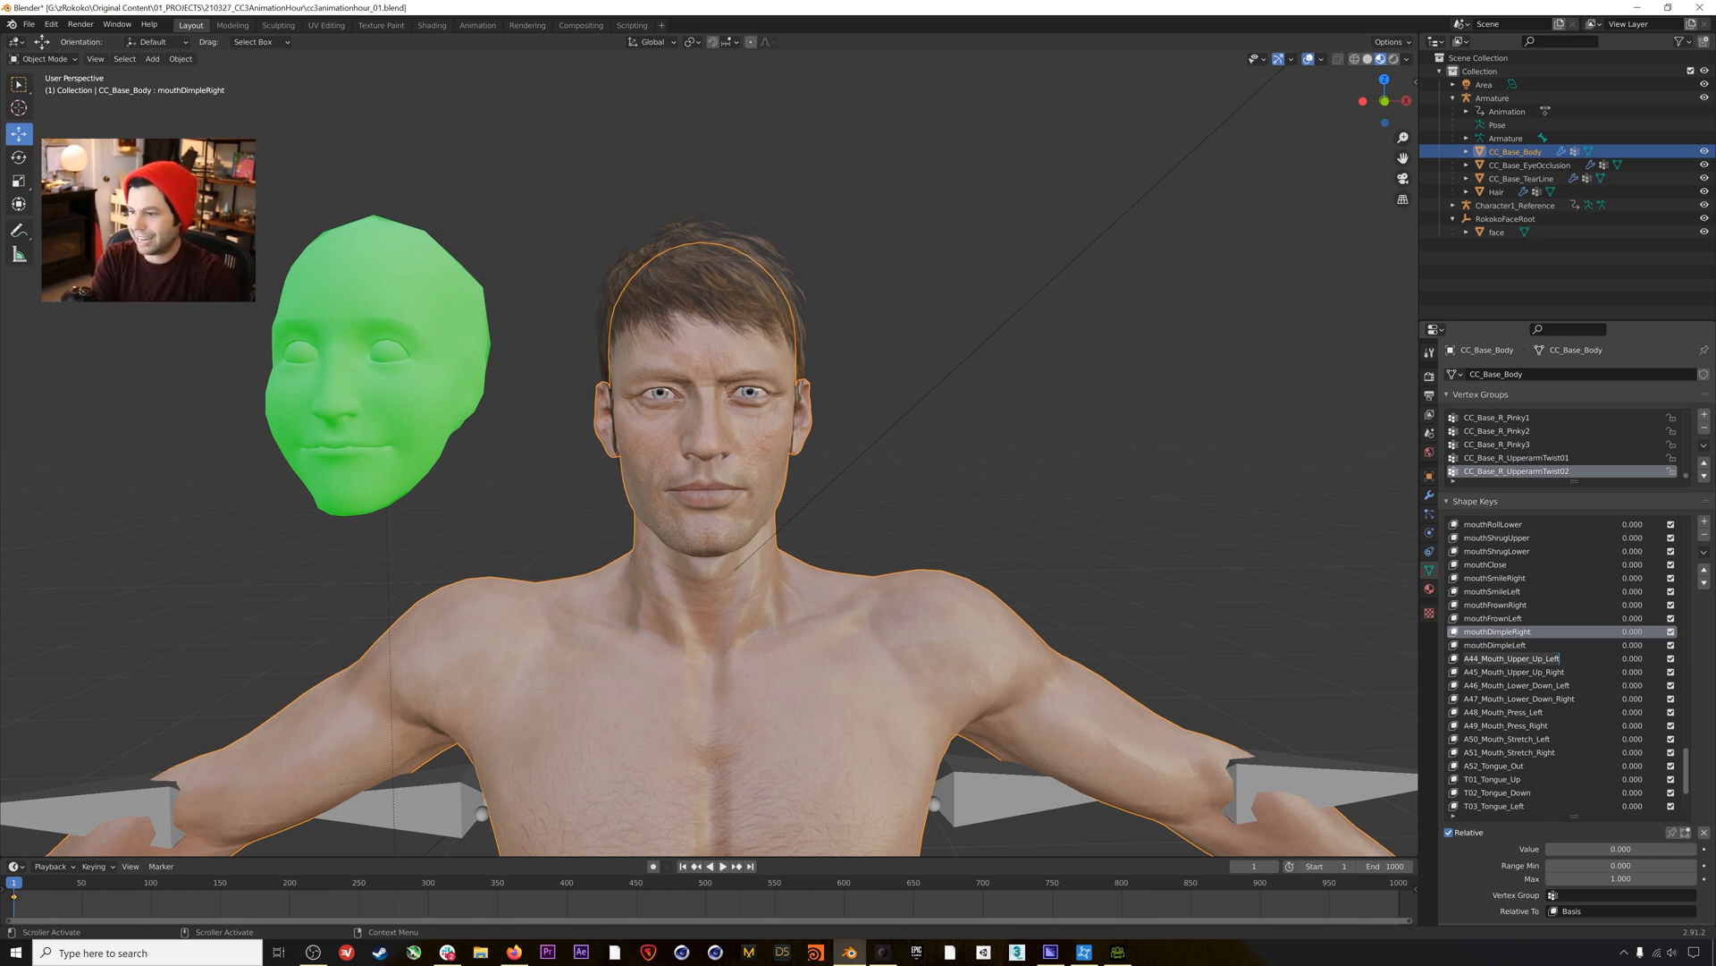
Rename the A44_Mouth_Upper_Up_Left shape key as mouthUpperUpRight and A45_Mouth_Upper_Up_Right as mouthUpperUpLeft.
{"action": "key", "text": "ctrl+a"}
{"action": "type", "text": "mouth"}
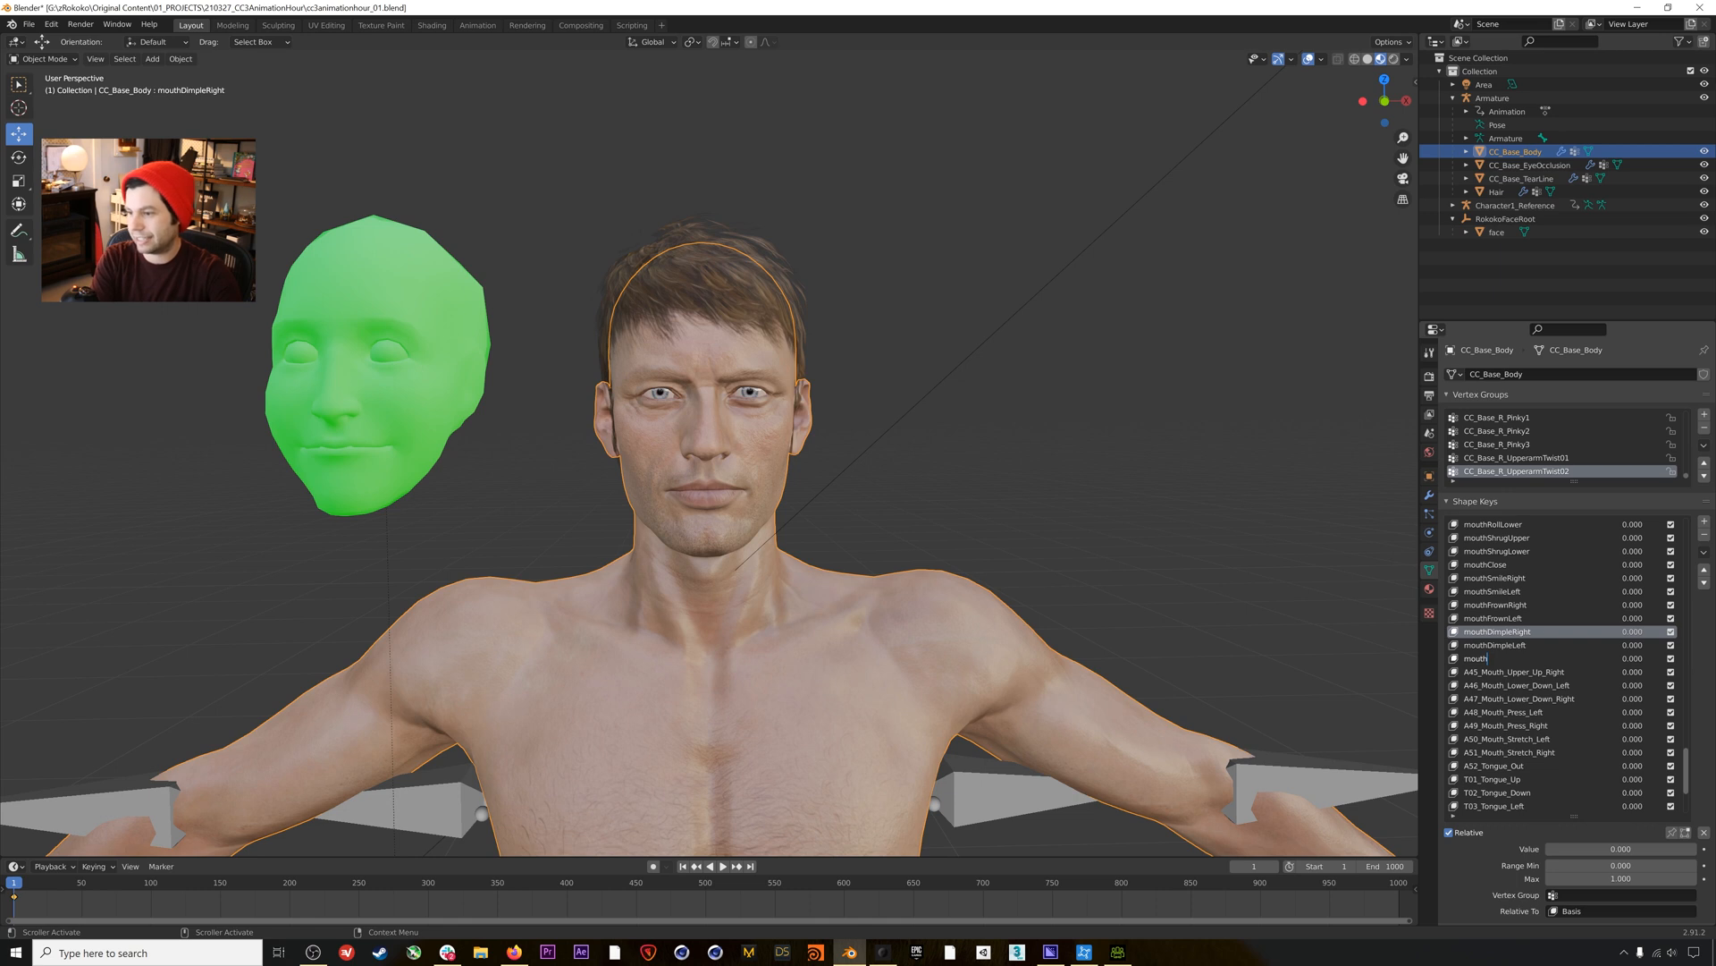
{"action": "type", "text": "UpperUpRight"}
{"action": "key", "text": "Return"}
{"action": "double_click", "coordinate": [1513, 672]}
{"action": "type", "text": "mouth"}
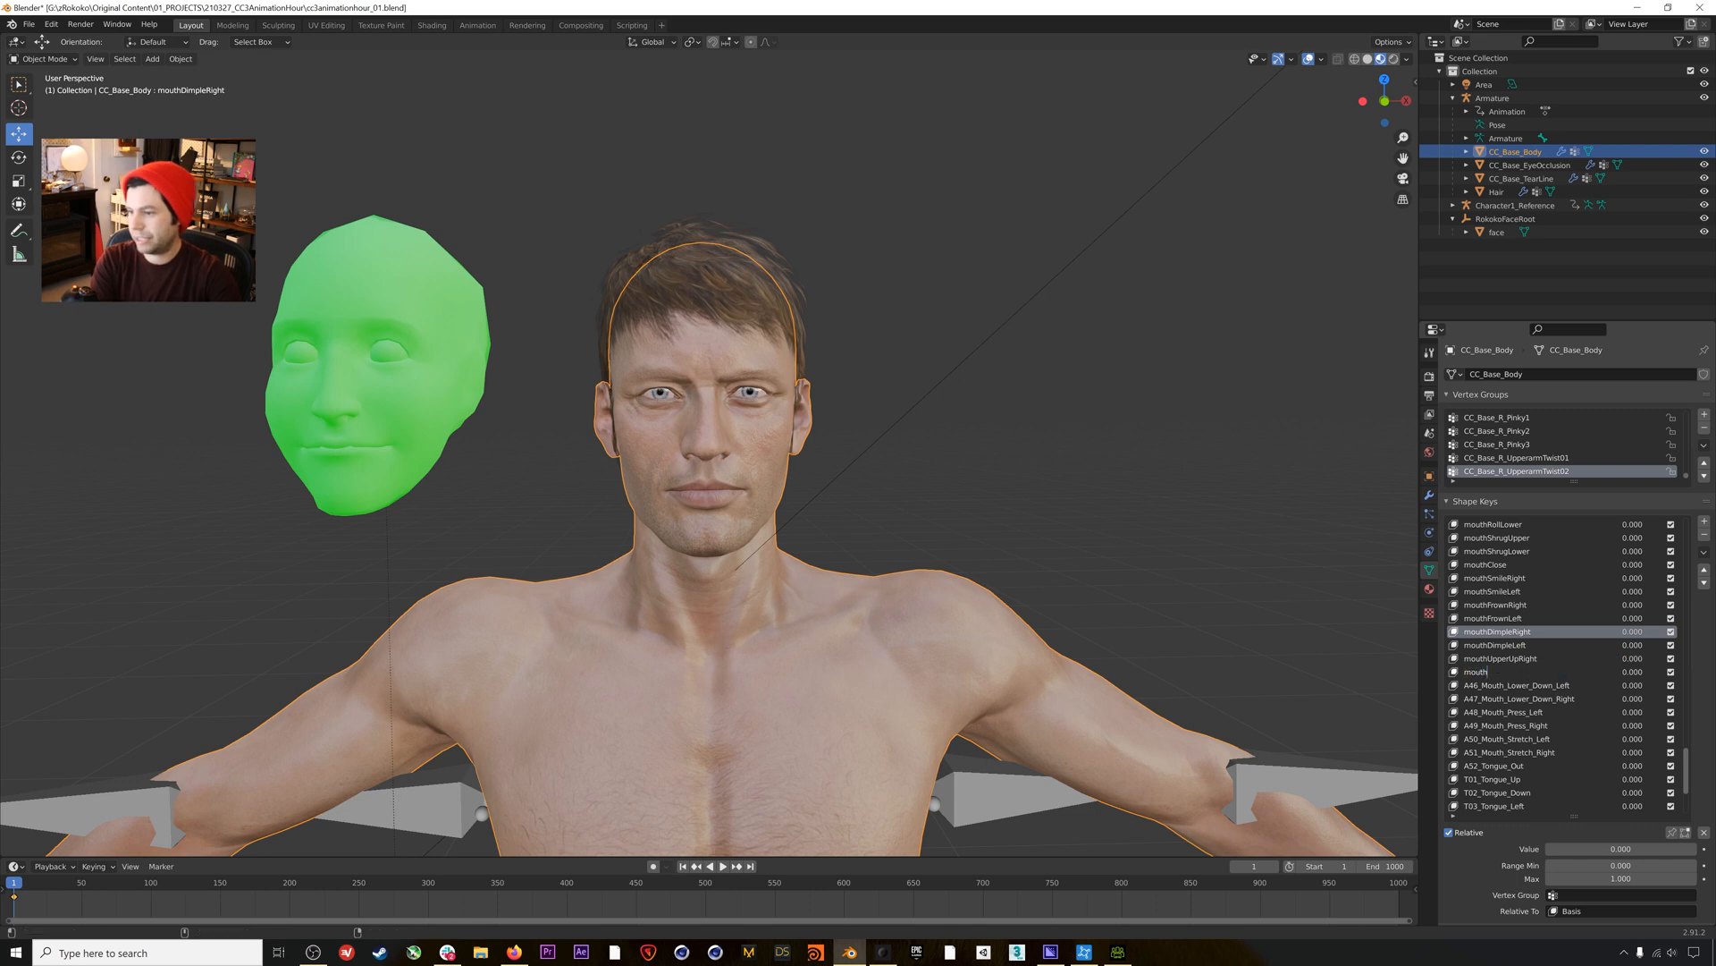
{"action": "type", "text": "UpperUpLeft"}
{"action": "key", "text": "Return"}
{"action": "key", "text": "Tab"}
Rename the A46_Mouth_Lower_Down_Left shape key as mouthLowerDownRight and A47_Mouth_Lower_Down_Right as mouthLowerDownLeft.
{"action": "type", "text": "mouth"}
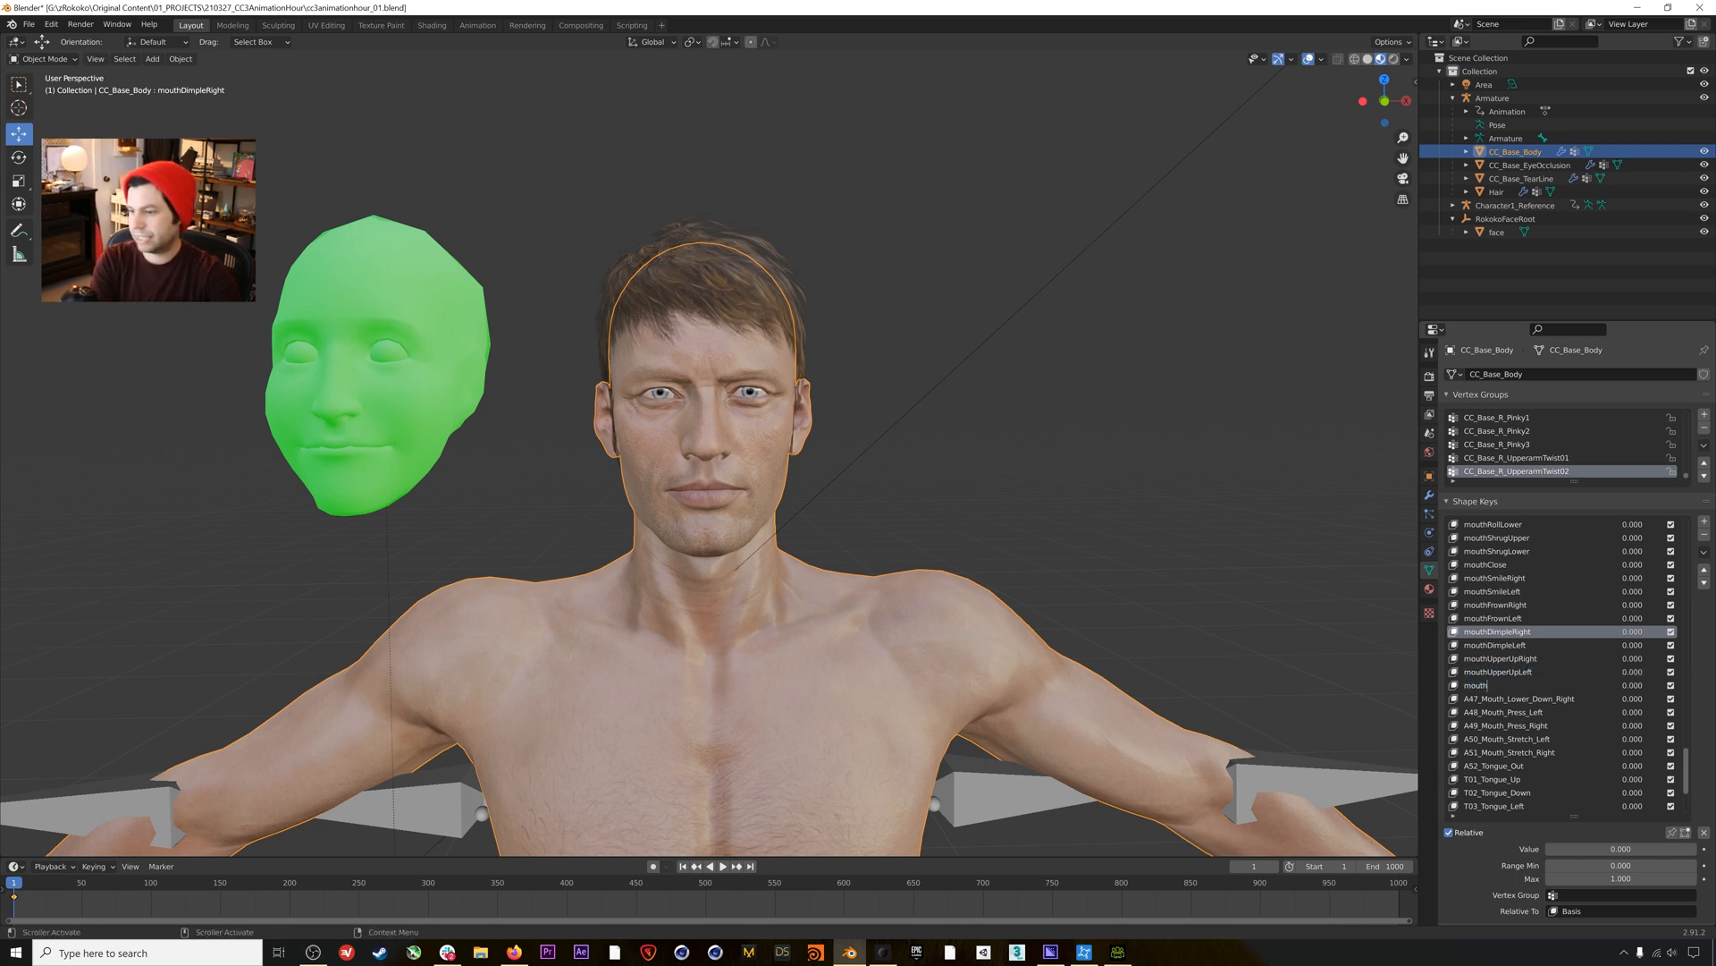
{"action": "type", "text": "LowerDownRight"}
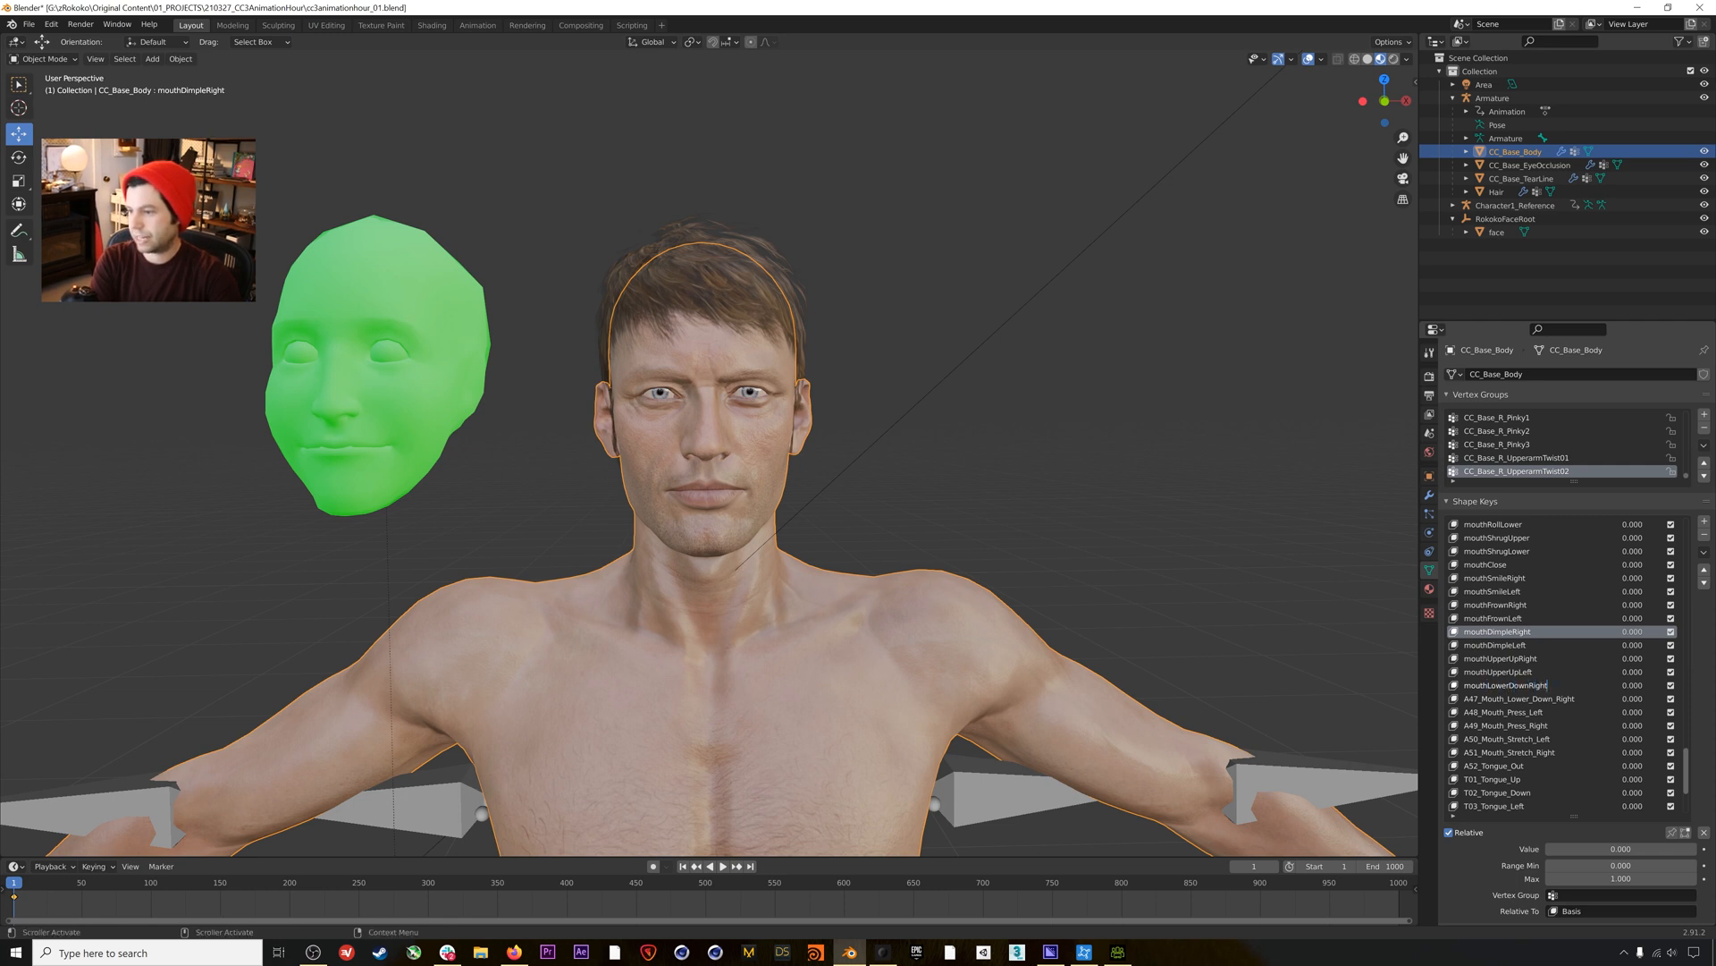
{"action": "key", "text": "Tab"}
{"action": "type", "text": "mo"}
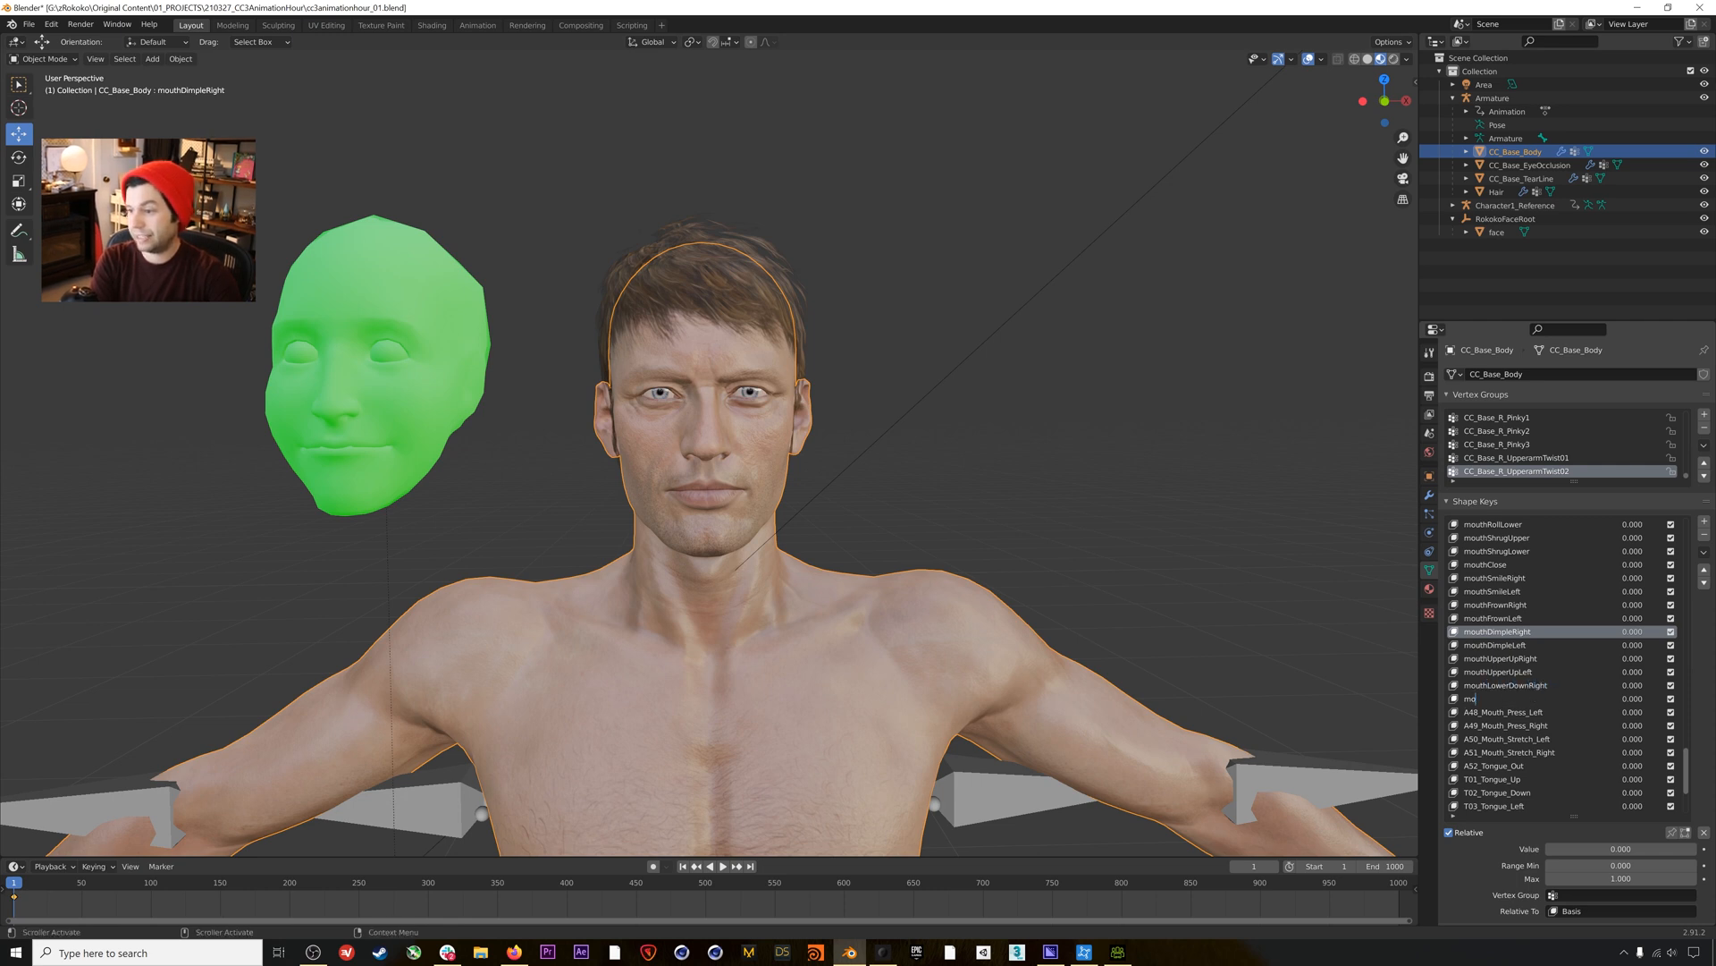
{"action": "type", "text": "uthLowerDownLeft"}
{"action": "key", "text": "Tab"}
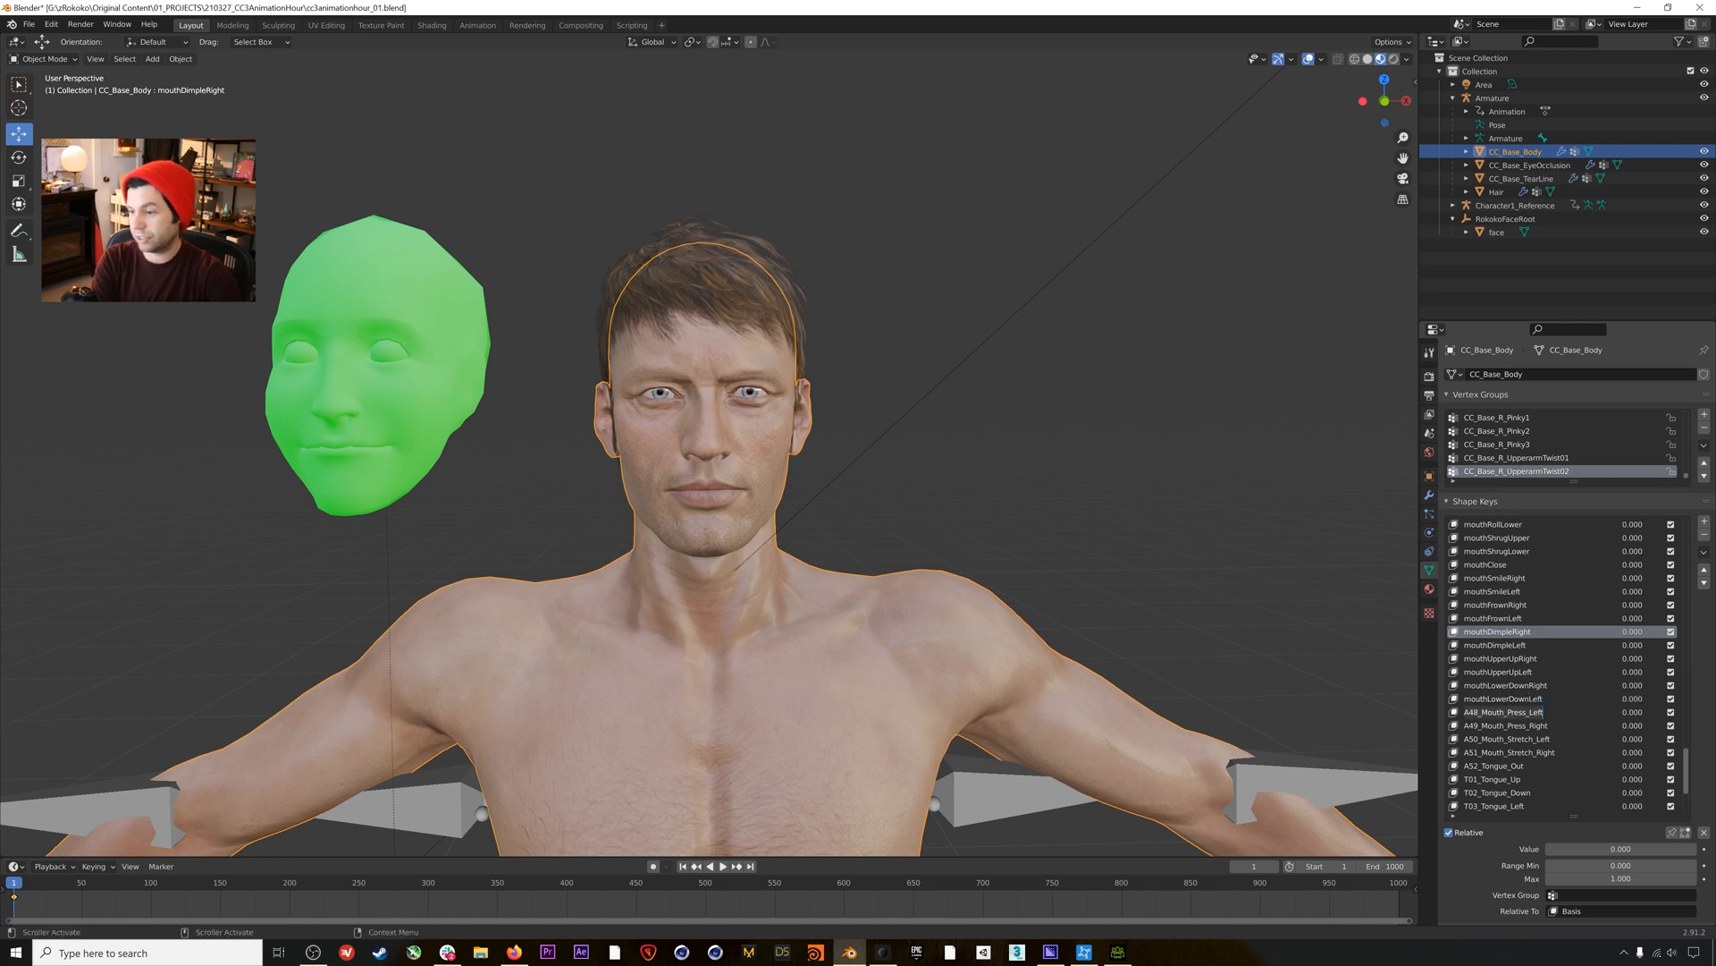
Rename the A48_Mouth_Press_Left shape key as mouthPressRight and A49_Mouth_Press_Right as mouthPressLeft.
{"action": "type", "text": "mouthPressRight"}
{"action": "key", "text": "Tab"}
{"action": "type", "text": "mouthPressLeft"}
{"action": "key", "text": "Tab"}
Rename the A50_Mouth_Stretch_Left shape key as mouthStretchRight and A51_Mouth_Stretch_Right as mouthStretchLeft.
{"action": "type", "text": "mouthStretchRight"}
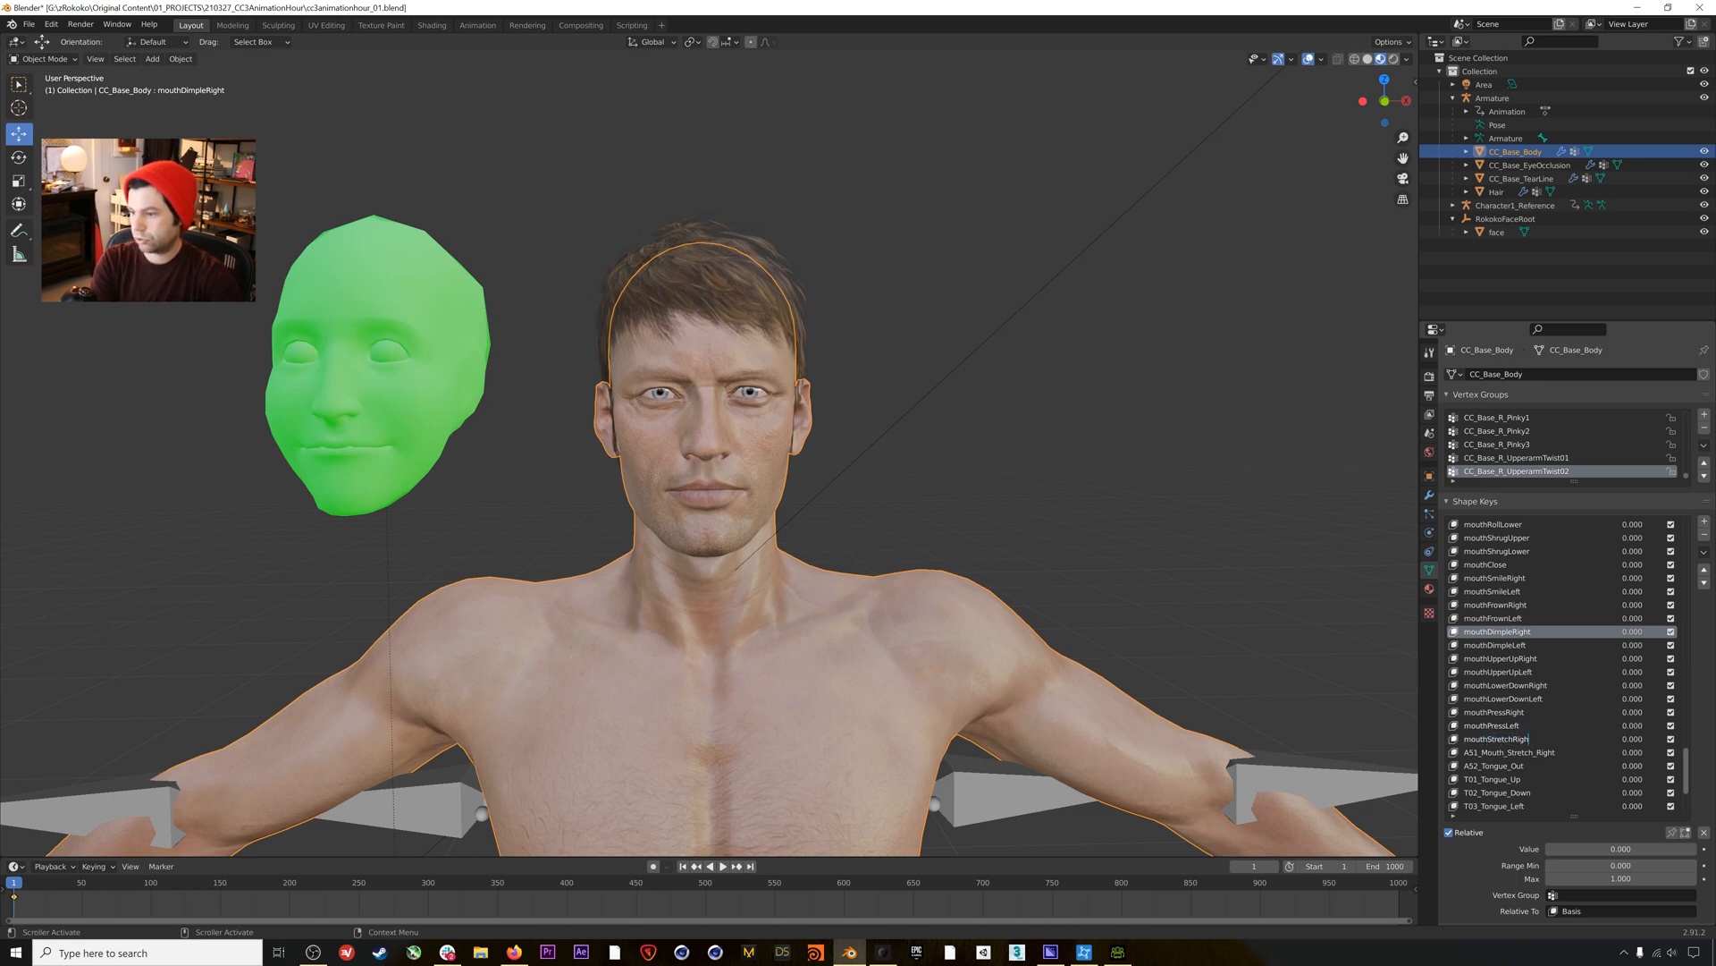
{"action": "key", "text": "Tab"}
{"action": "type", "text": "mouthStretchLef"}
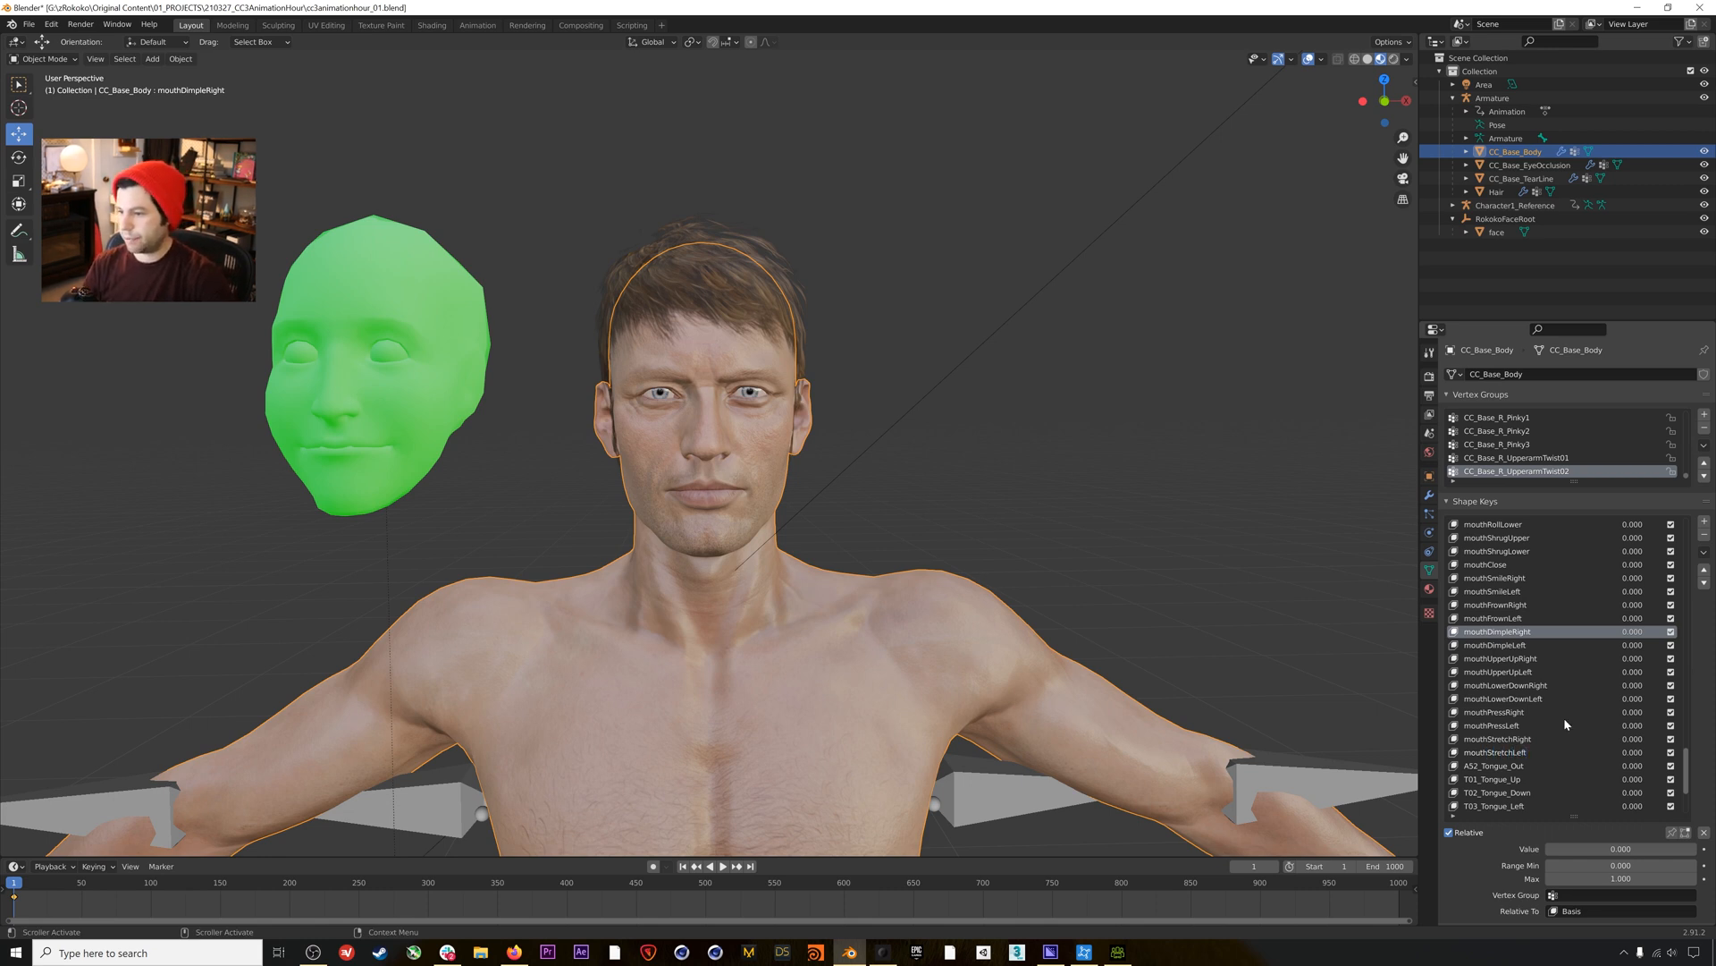
Rename the Merged_Open_Mouth shape key as jawOpen and keyframe its value at 0.000 on frame 1.
{"action": "scroll", "coordinate": [1563, 722], "scroll_direction": "down", "scroll_amount": 5}
{"action": "left_click", "coordinate": [1516, 806]}
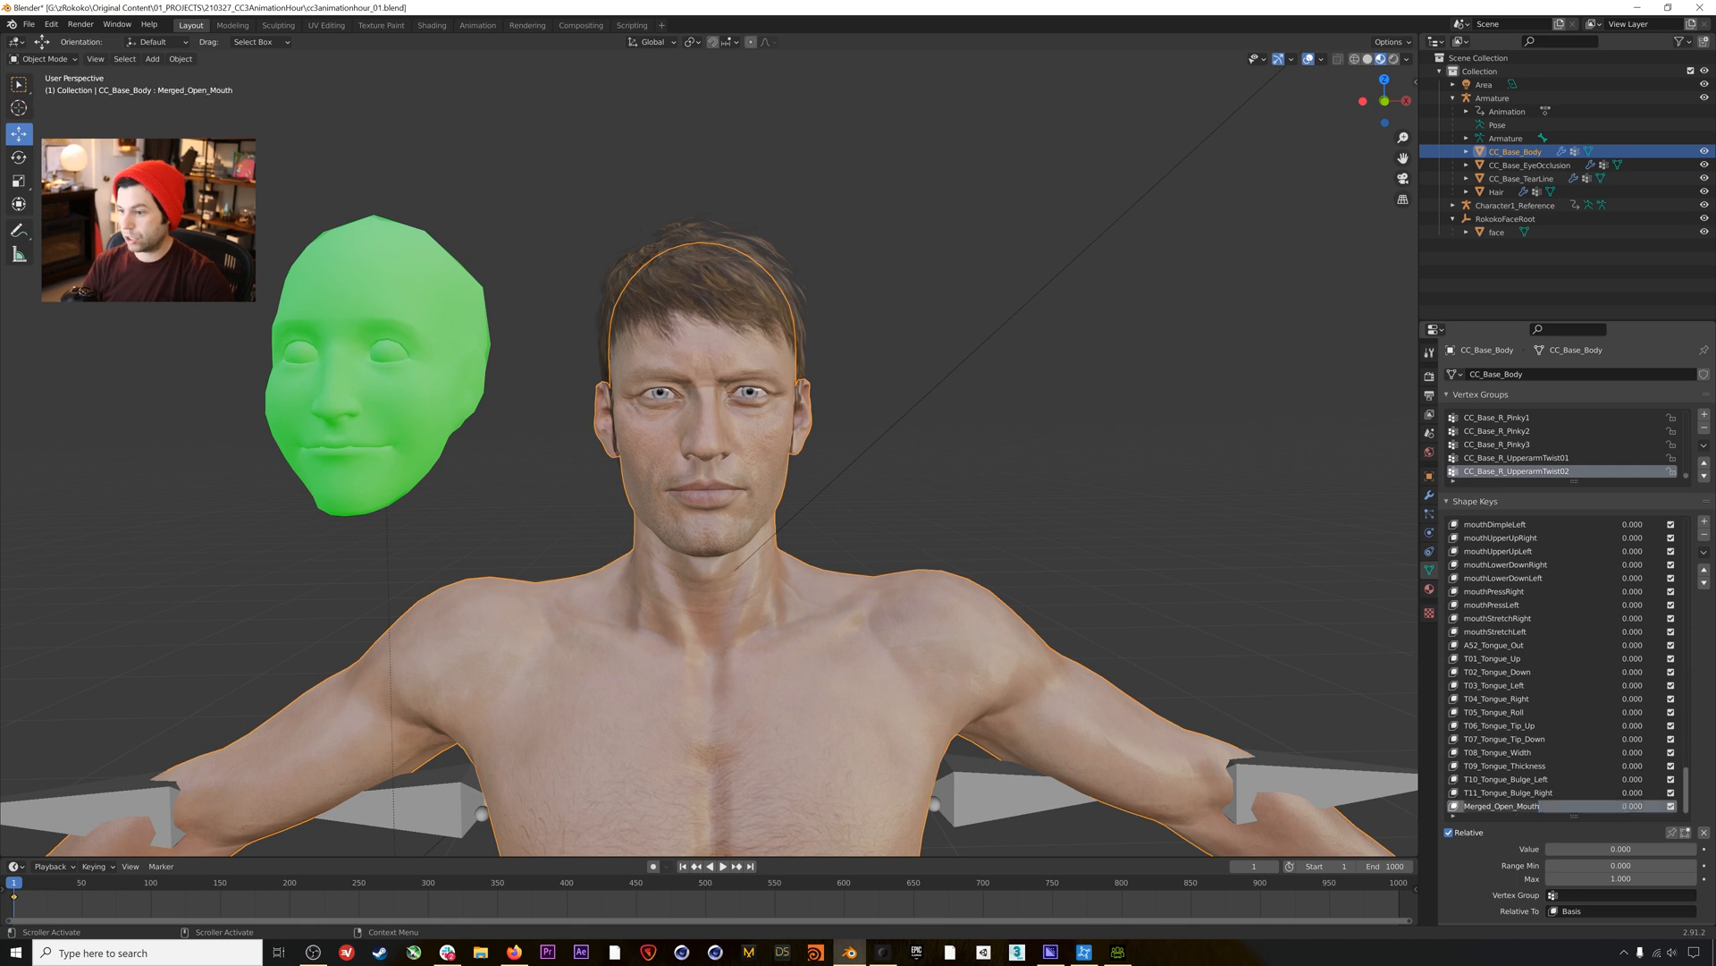
{"action": "type", "text": "jaw"}
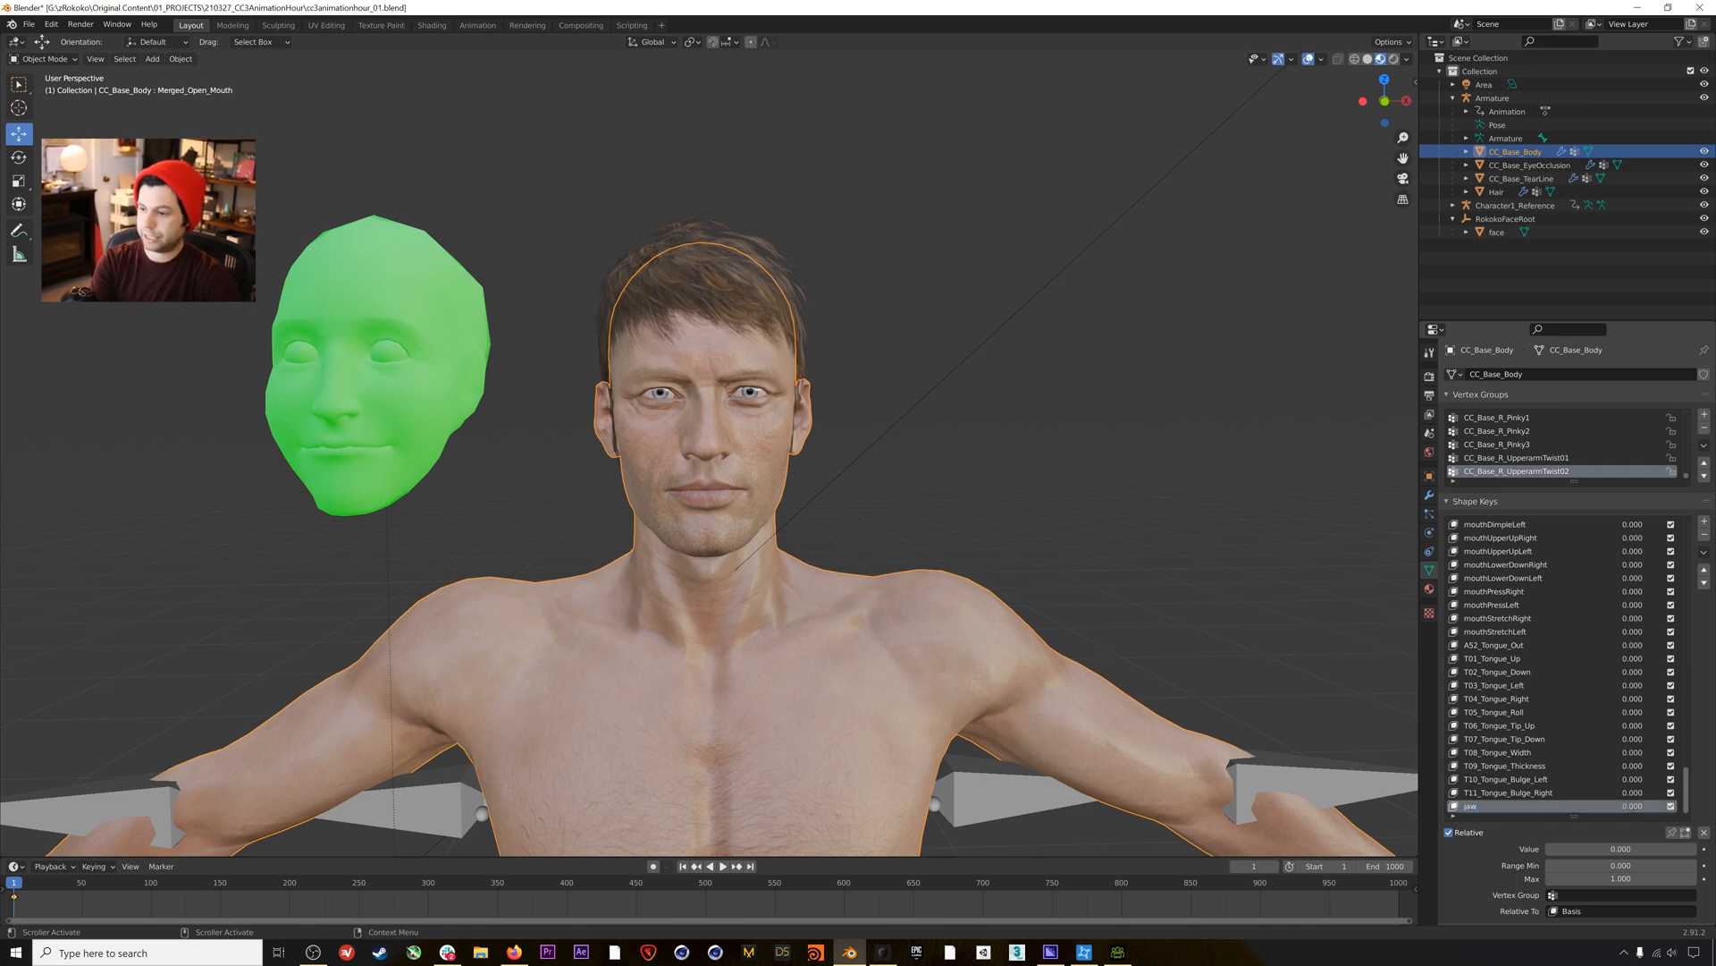
{"action": "type", "text": "Open"}
{"action": "key", "text": "Return"}
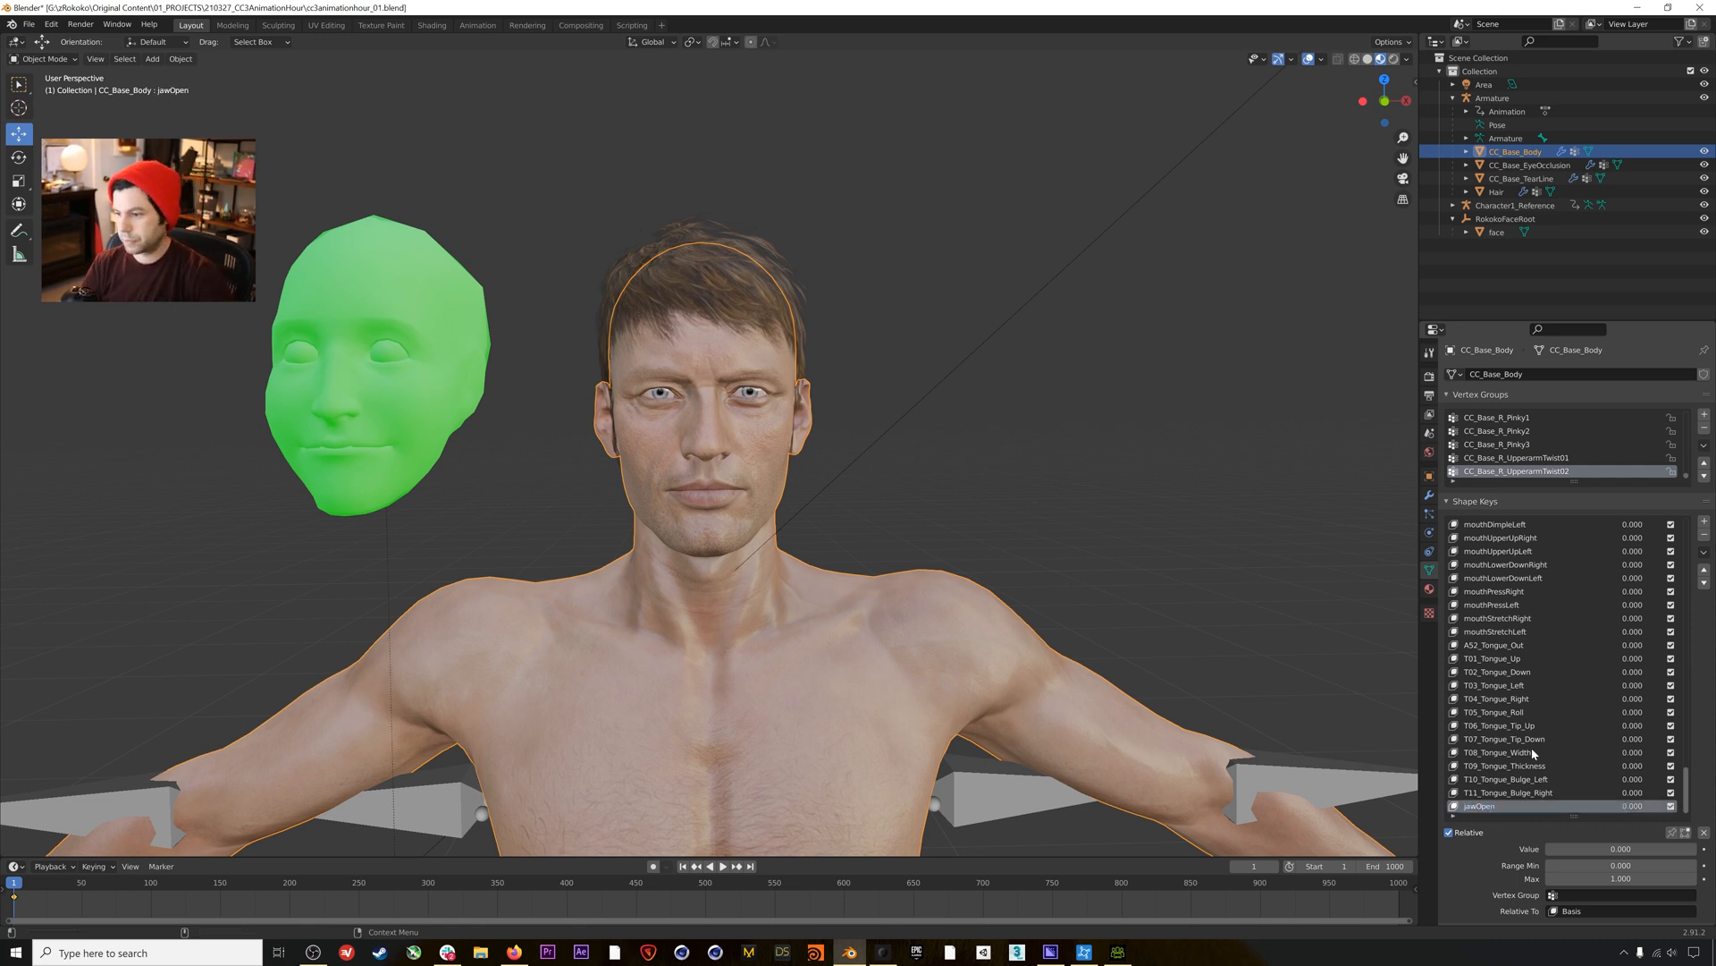
{"action": "left_click_drag", "start_coordinate": [1645, 849], "coordinate": [1563, 854]}
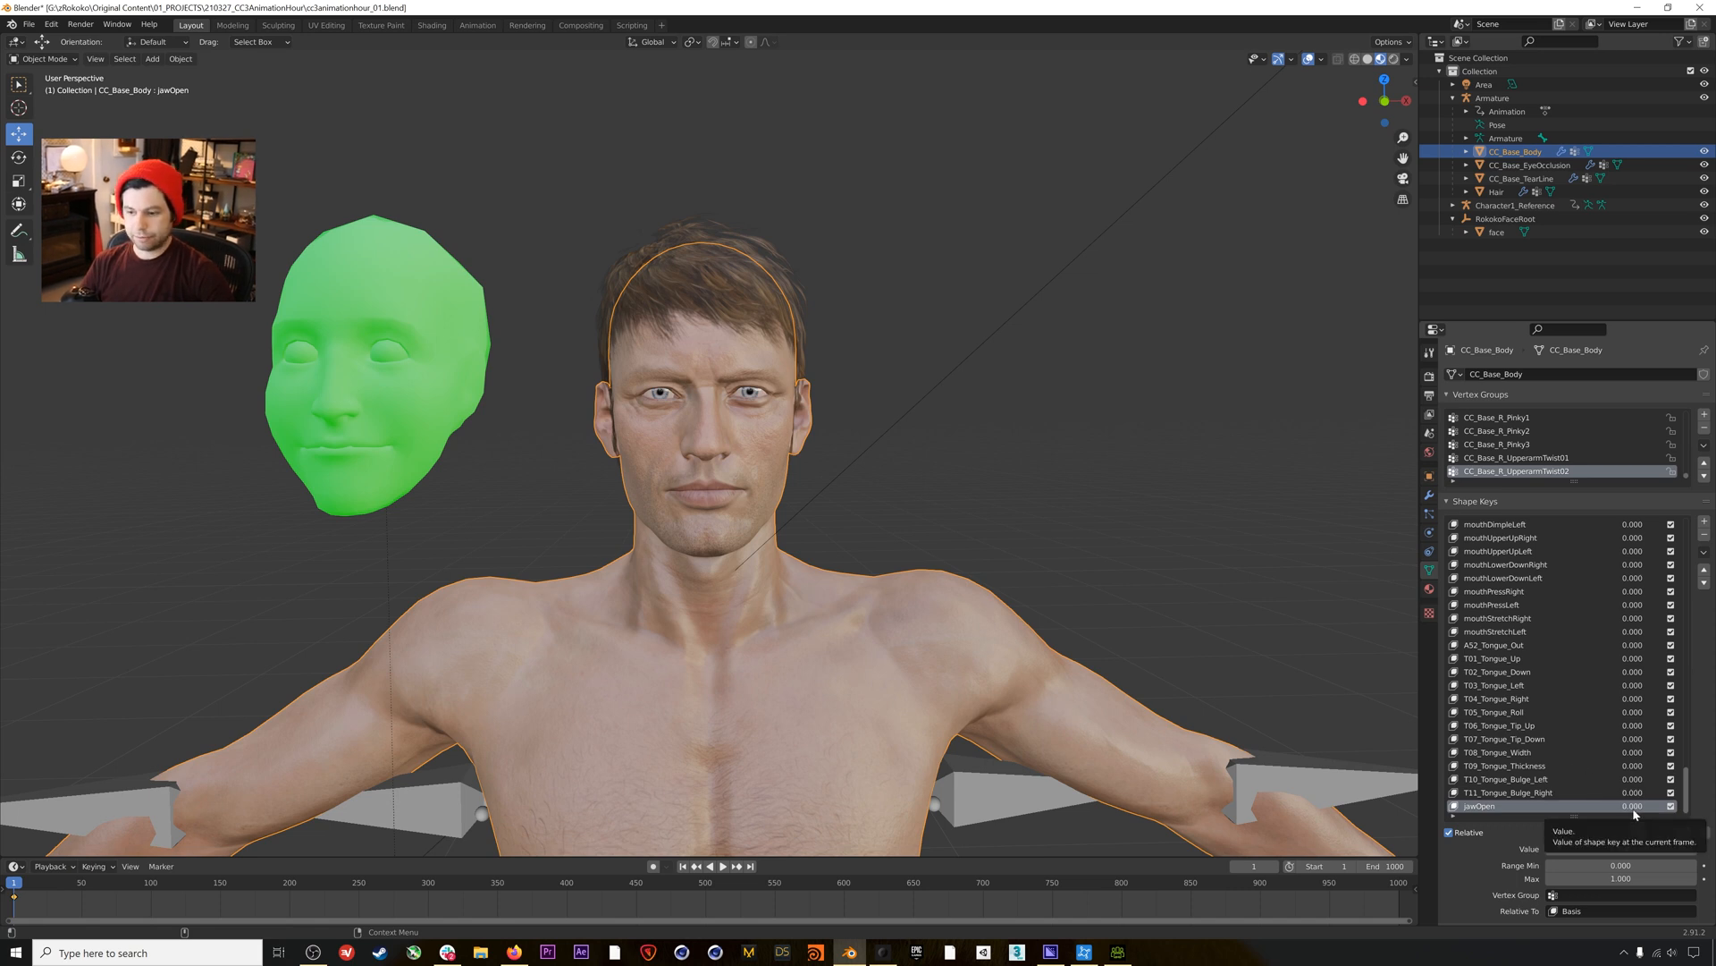
{"action": "key", "text": "i"}
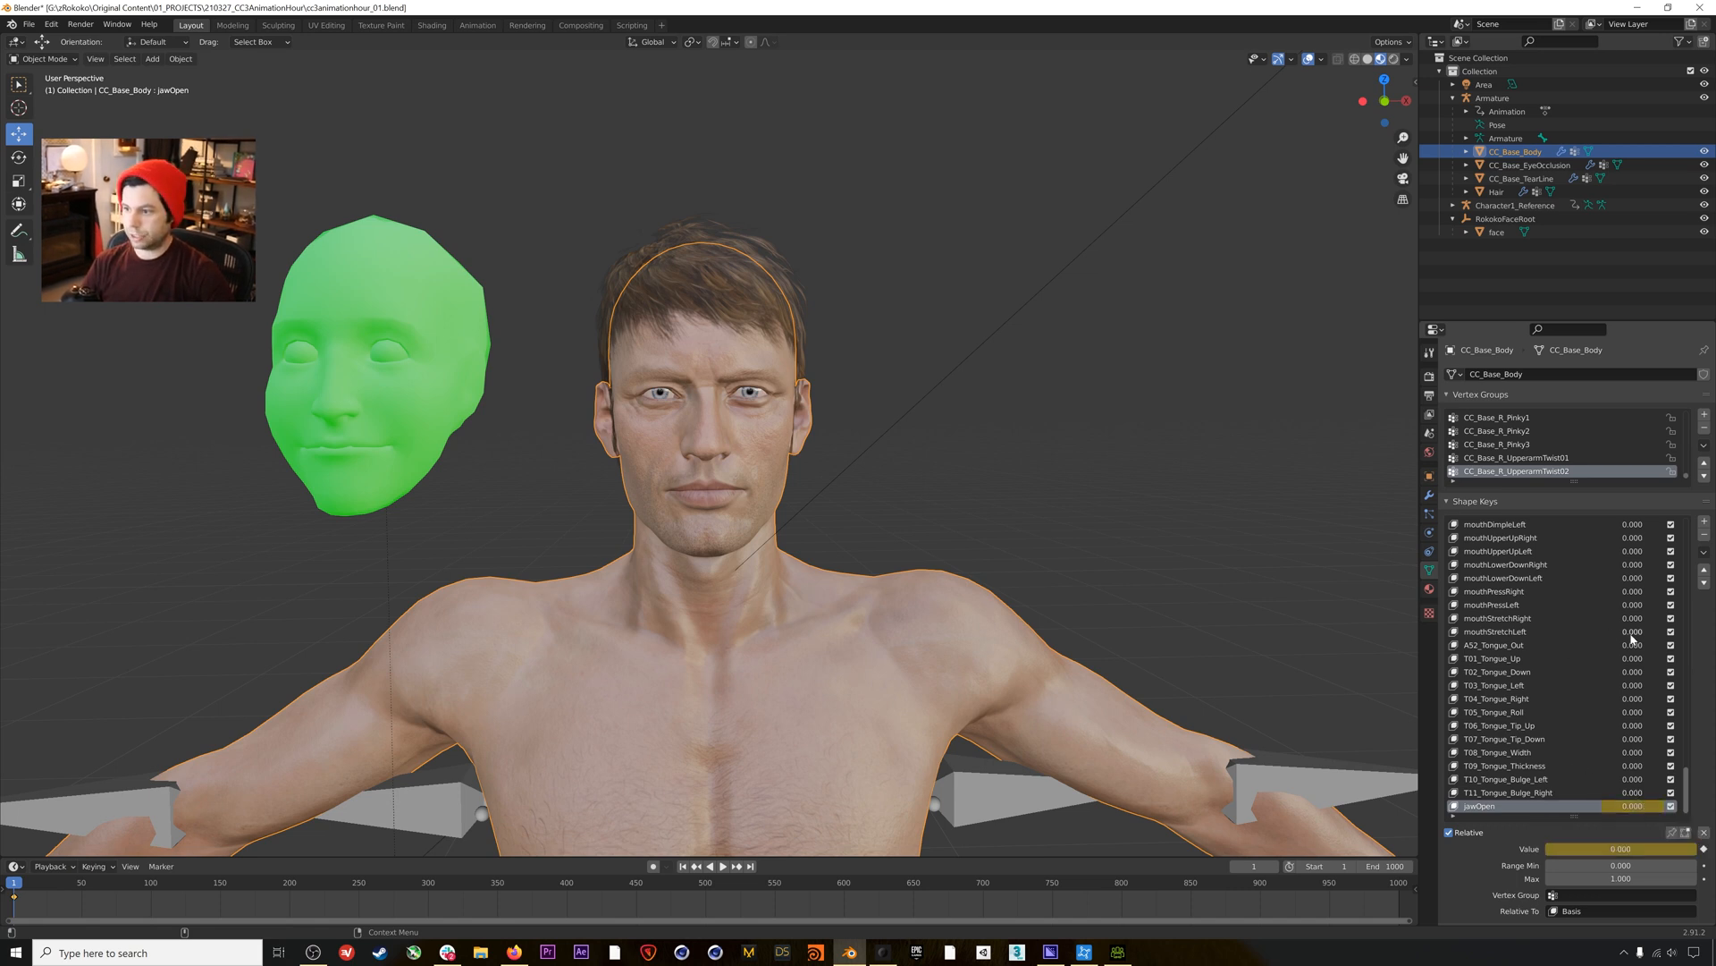
Keyframe the values of the shape keys from mouthStretchLeft up to mouthDimpleLeft at 0.000 on frame 1.
{"action": "key", "text": "i"}
{"action": "key", "text": "i"}
{"action": "key", "text": "i"}
{"action": "key", "text": "i"}
{"action": "key", "text": "i"}
{"action": "key", "text": "i"}
{"action": "key", "text": "i"}
{"action": "key", "text": "i"}
{"action": "key", "text": "i"}
Keyframe the values of the shape keys from mouthDimpleRight up to mouthRollLower at 0.000 on frame 1.
{"action": "scroll", "coordinate": [1635, 527], "scroll_direction": "up", "scroll_amount": 9}
{"action": "key", "text": "i"}
{"action": "key", "text": "i"}
{"action": "key", "text": "i"}
{"action": "key", "text": "i"}
{"action": "key", "text": "i"}
{"action": "key", "text": "i"}
{"action": "key", "text": "i"}
{"action": "key", "text": "i"}
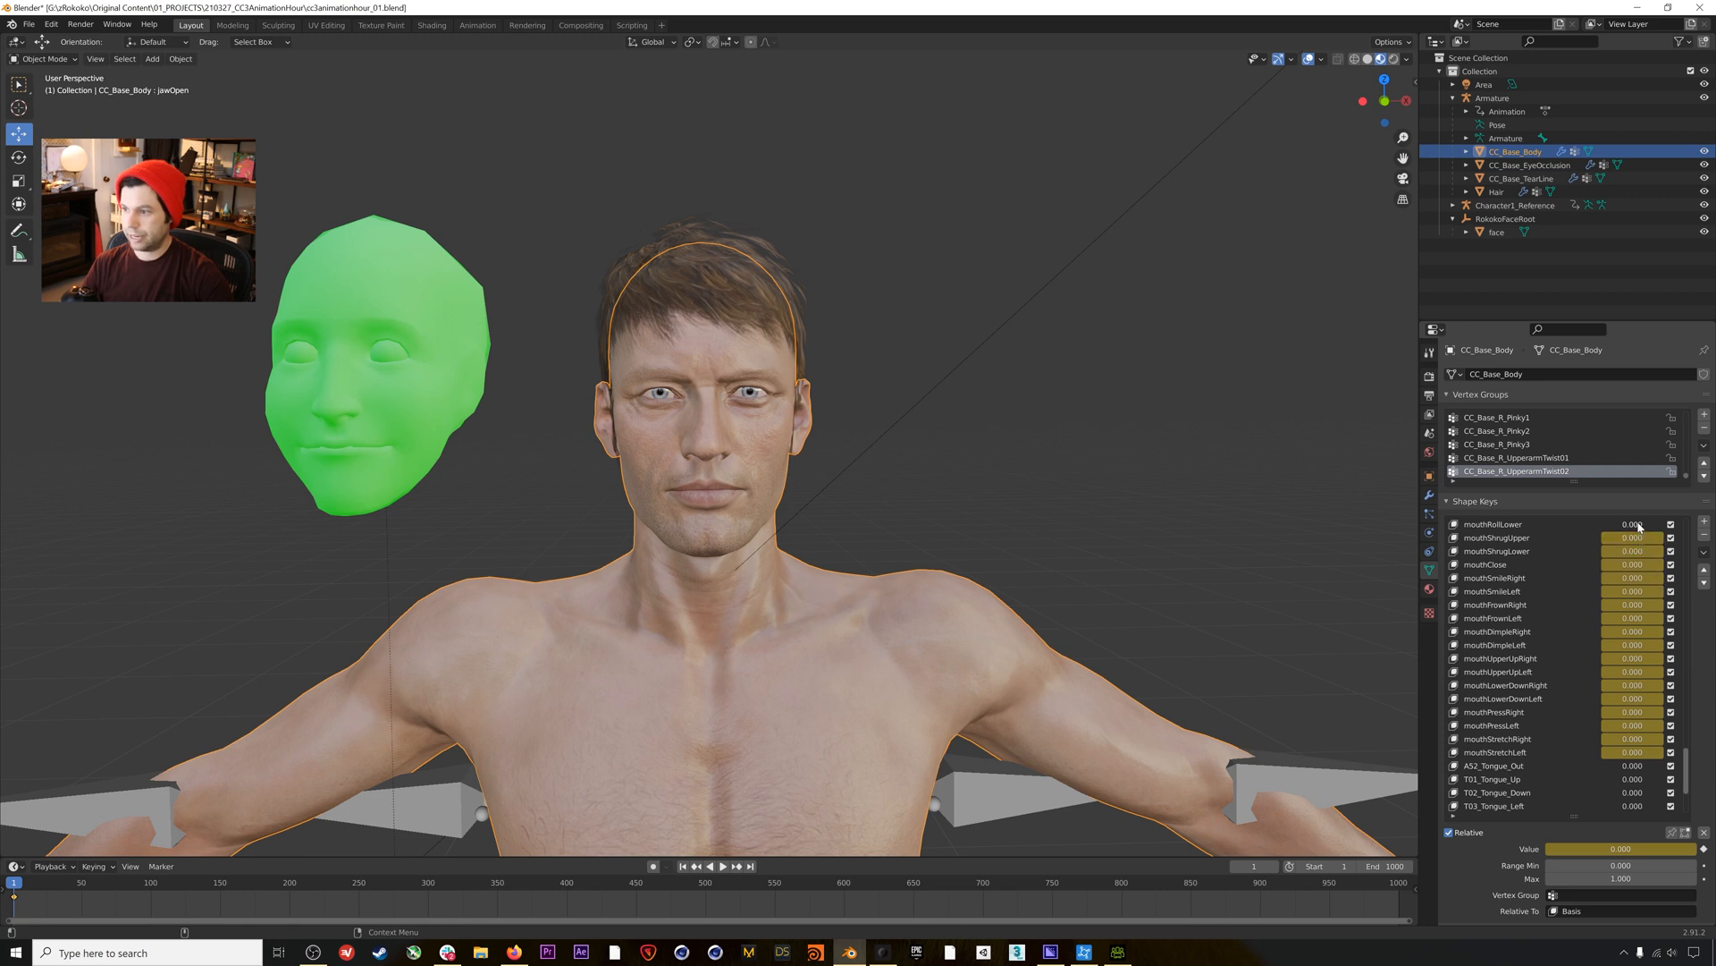
{"action": "key", "text": "i"}
Keyframe the values of the shape keys from mouthRollUpper up to jawForward at 0.000 on frame 1.
{"action": "scroll", "coordinate": [1541, 575], "scroll_direction": "up", "scroll_amount": 5}
{"action": "scroll", "coordinate": [1541, 576], "scroll_direction": "up", "scroll_amount": 8}
{"action": "key", "text": "i"}
{"action": "key", "text": "i"}
{"action": "key", "text": "i"}
{"action": "key", "text": "i"}
{"action": "key", "text": "i"}
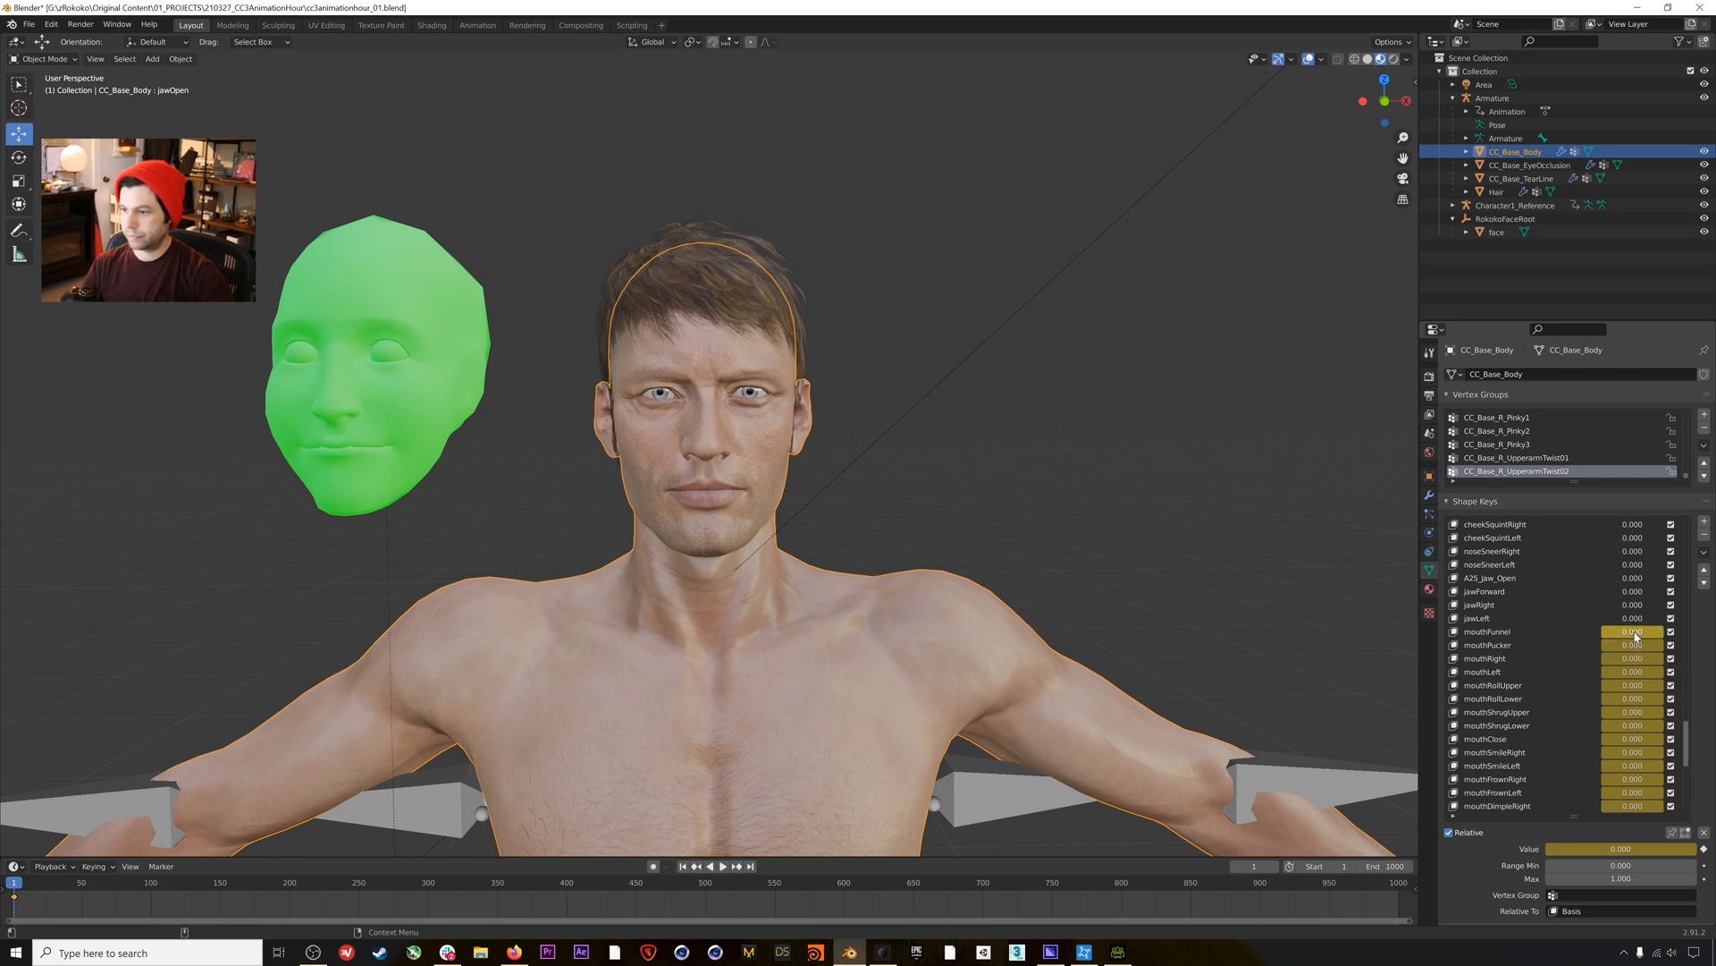
{"action": "key", "text": "i"}
{"action": "key", "text": "i"}
{"action": "key", "text": "i"}
Keyframe the values from noseSneerLeft up to eyeSquintLeft at 0.000 on frame 1, skipping A25_Jaw_Open.
{"action": "scroll", "coordinate": [1596, 599], "scroll_direction": "up", "scroll_amount": 4}
{"action": "key", "text": "i"}
{"action": "key", "text": "i"}
{"action": "key", "text": "i"}
{"action": "key", "text": "i"}
{"action": "key", "text": "i"}
{"action": "key", "text": "i"}
{"action": "key", "text": "i"}
{"action": "key", "text": "i"}
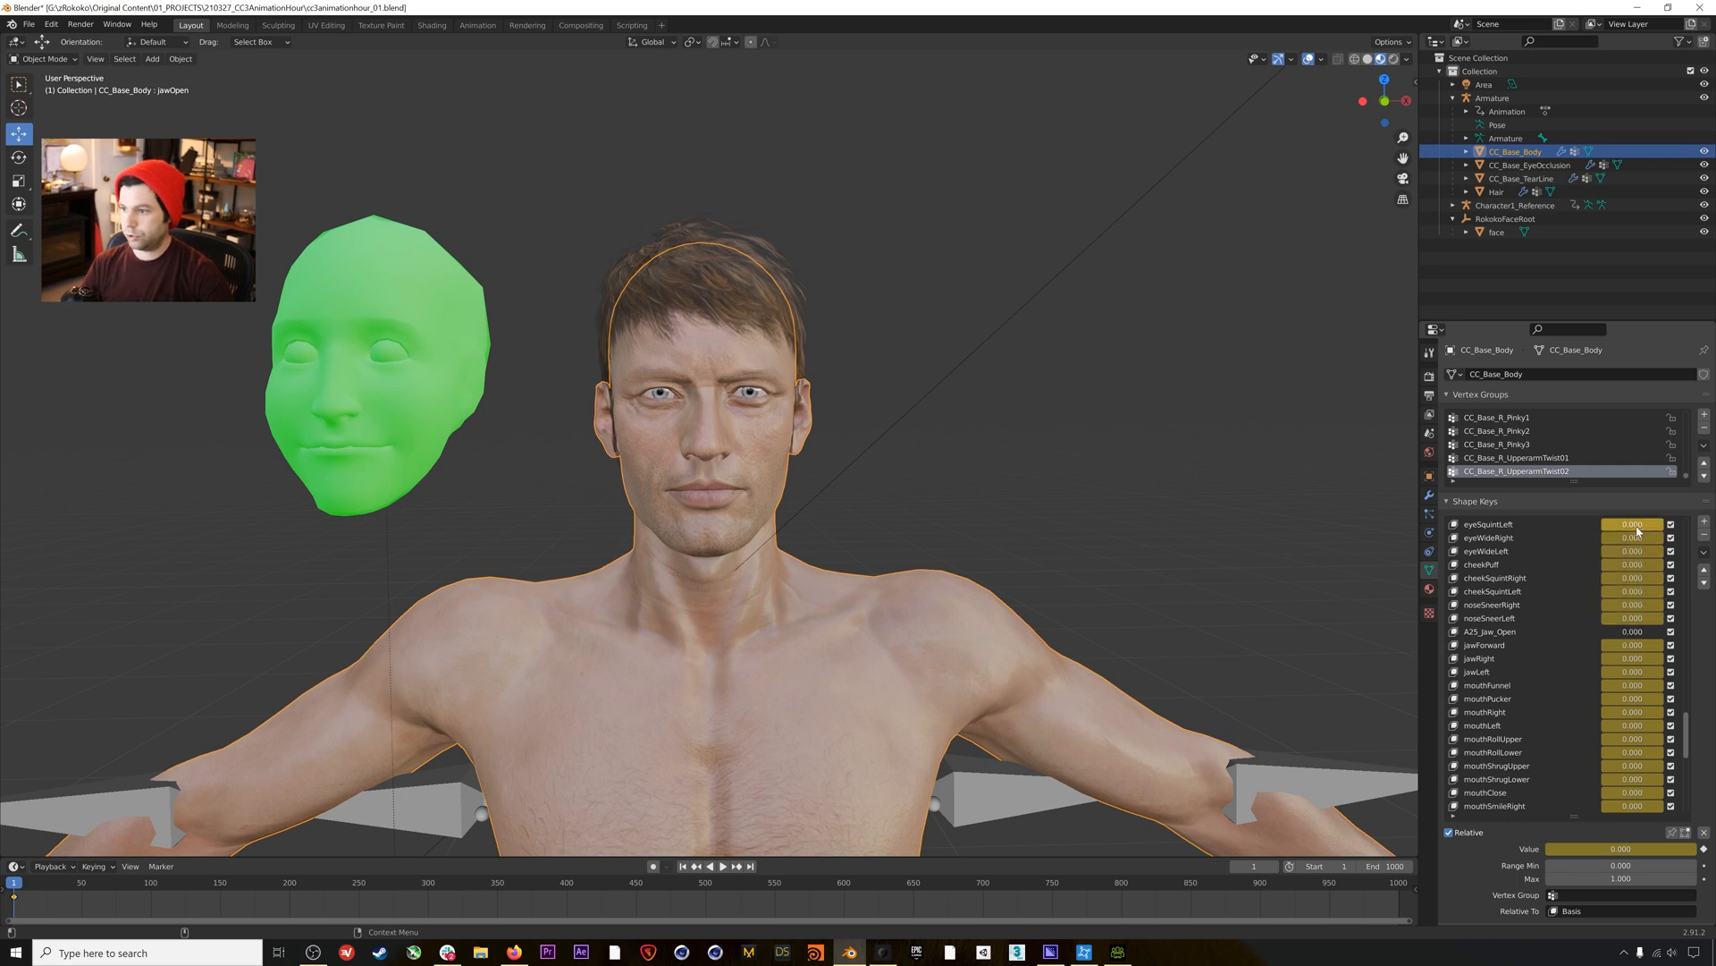
Keyframe the remaining renamed facial shape keys above eyeSquintLeft on frame 1, then check the list down to jawOpen.
{"action": "scroll", "coordinate": [1627, 555], "scroll_direction": "up", "scroll_amount": 8}
{"action": "key", "text": "i"}
{"action": "key", "text": "i"}
{"action": "key", "text": "i"}
{"action": "scroll", "coordinate": [1636, 596], "scroll_direction": "up", "scroll_amount": 8}
{"action": "key", "text": "i"}
{"action": "key", "text": "i"}
{"action": "scroll", "coordinate": [1552, 626], "scroll_direction": "down", "scroll_amount": 5}
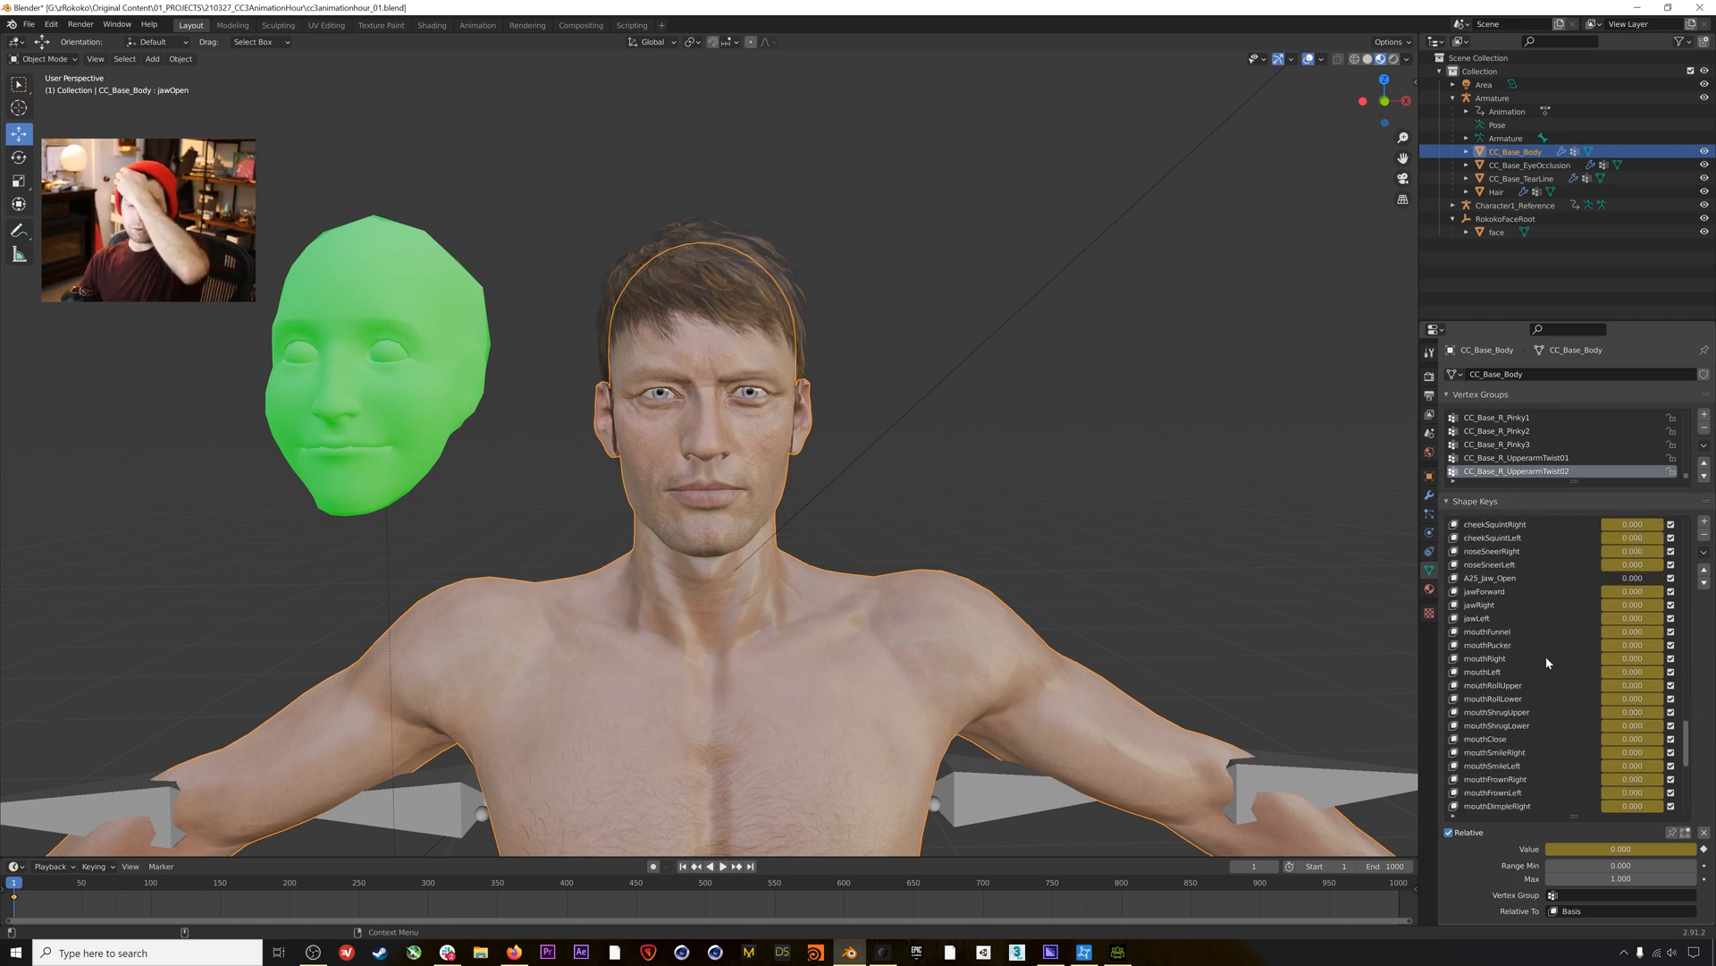
{"action": "scroll", "coordinate": [1547, 664], "scroll_direction": "down", "scroll_amount": 2}
{"action": "scroll", "coordinate": [1546, 666], "scroll_direction": "down", "scroll_amount": 7}
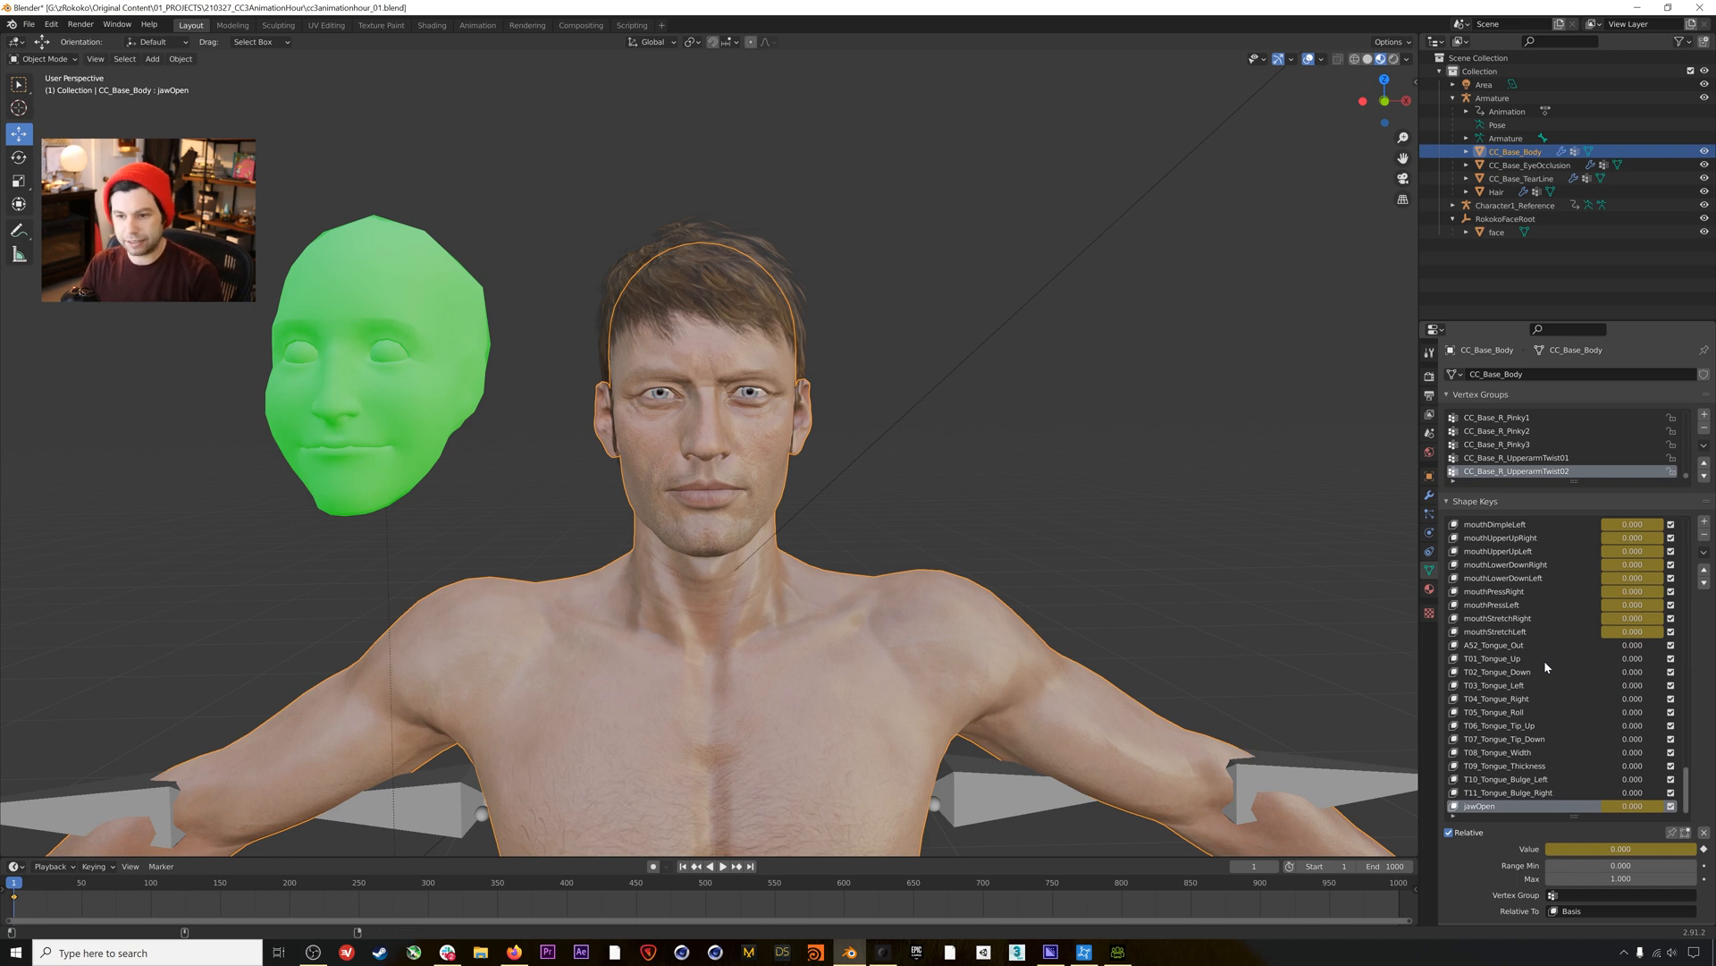
Save the file and review the keyed shape keys of CC_Base_Body in the list.
{"action": "key", "text": "ctrl+s"}
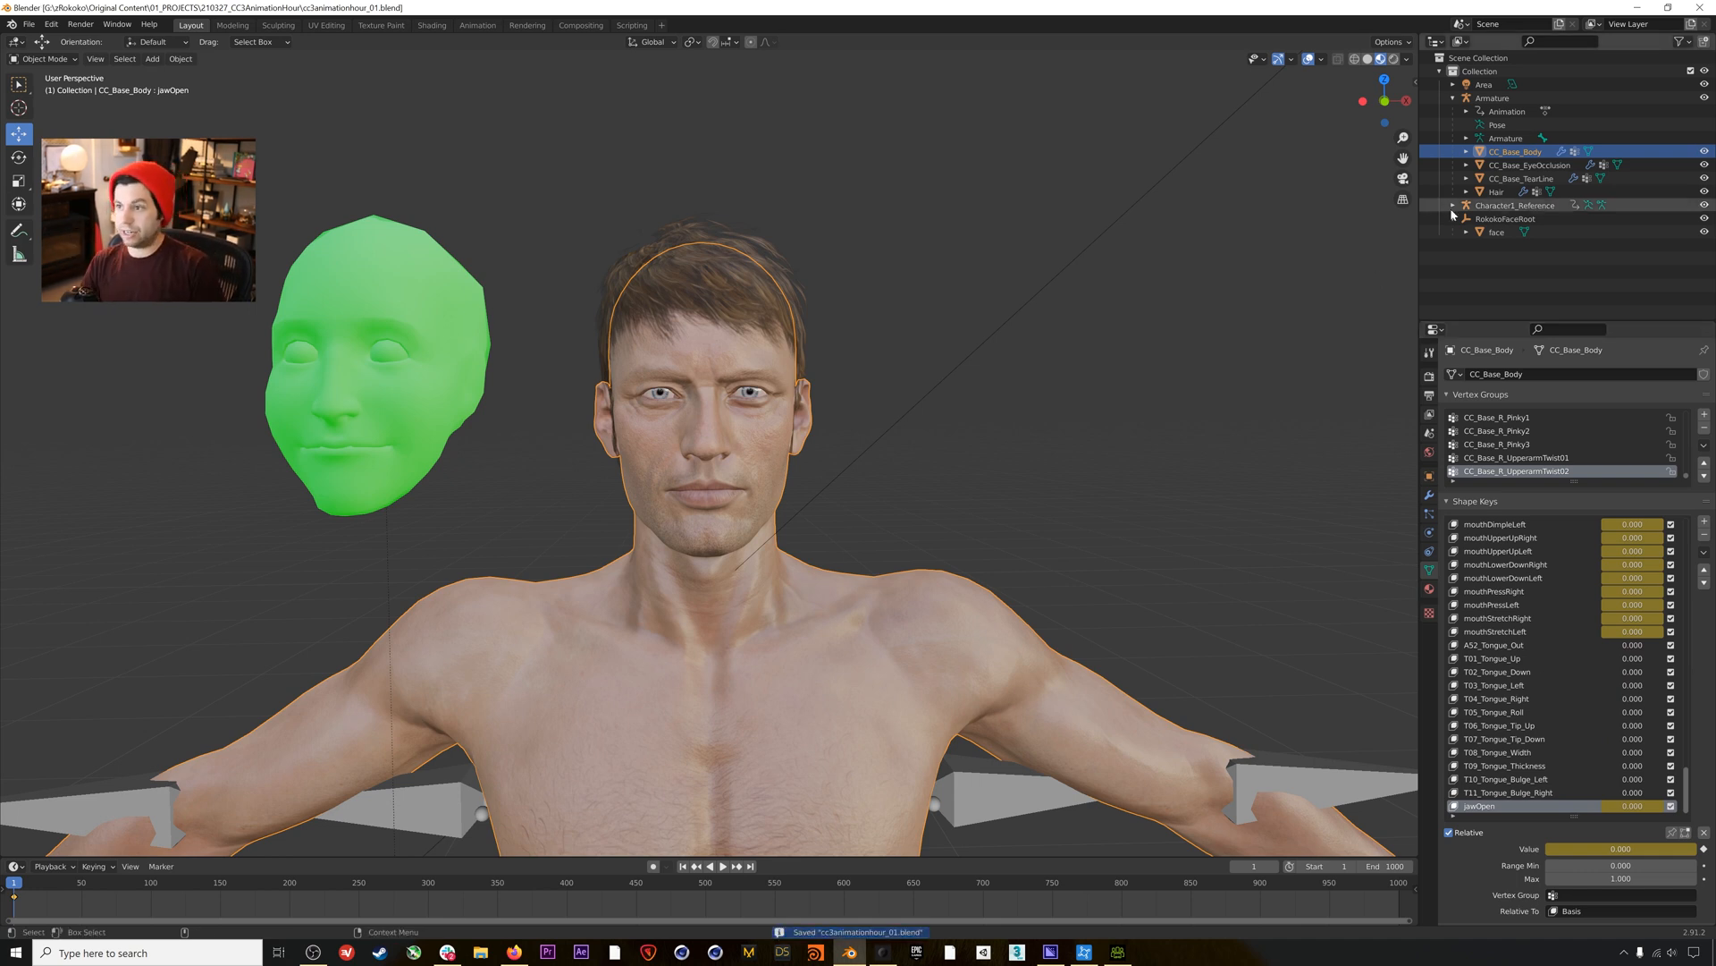
{"action": "left_click", "coordinate": [1505, 219]}
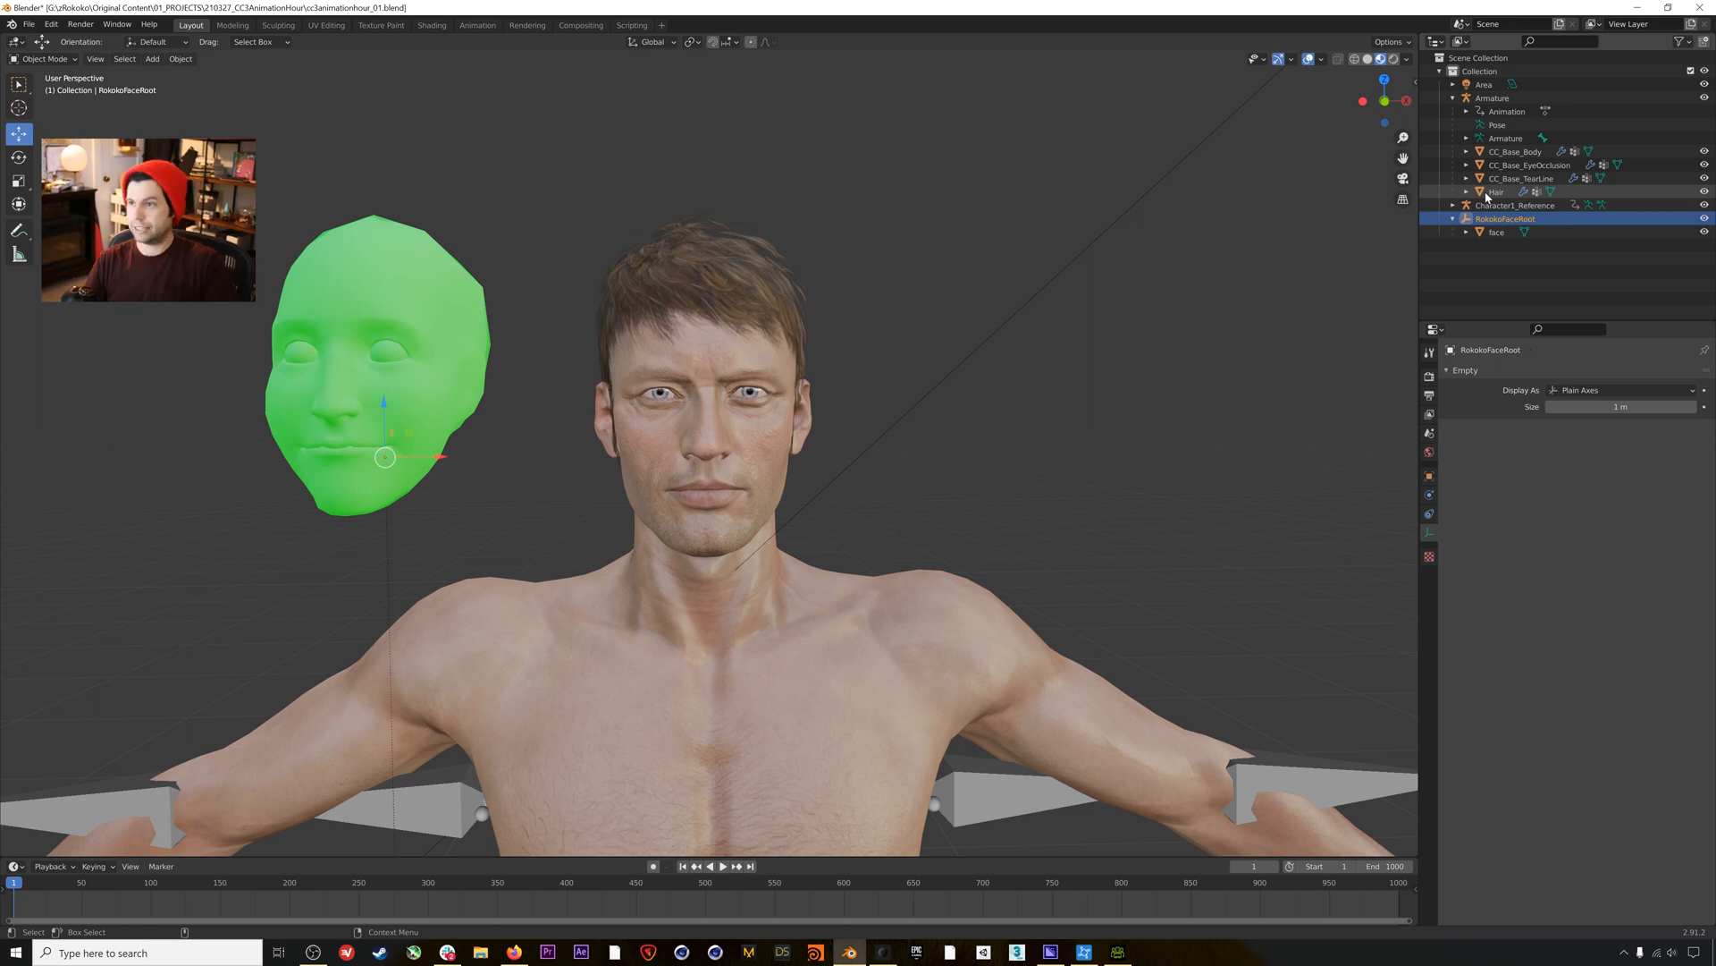
{"action": "left_click", "coordinate": [1519, 287]}
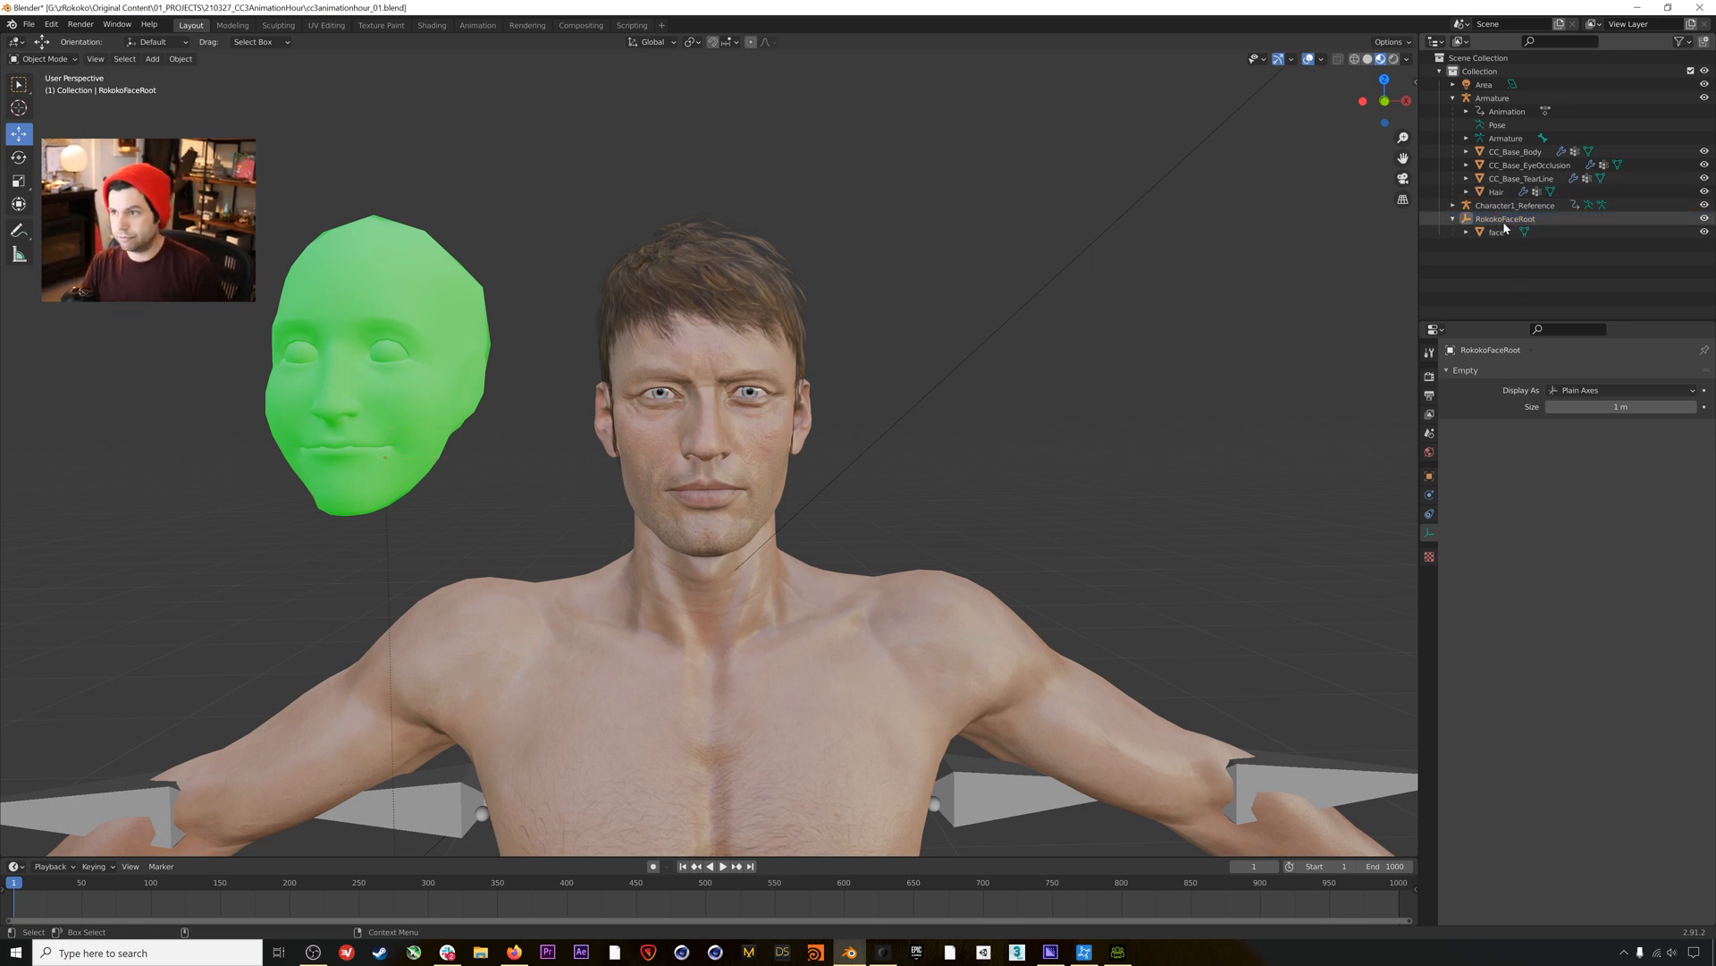
{"action": "left_click", "coordinate": [1525, 153]}
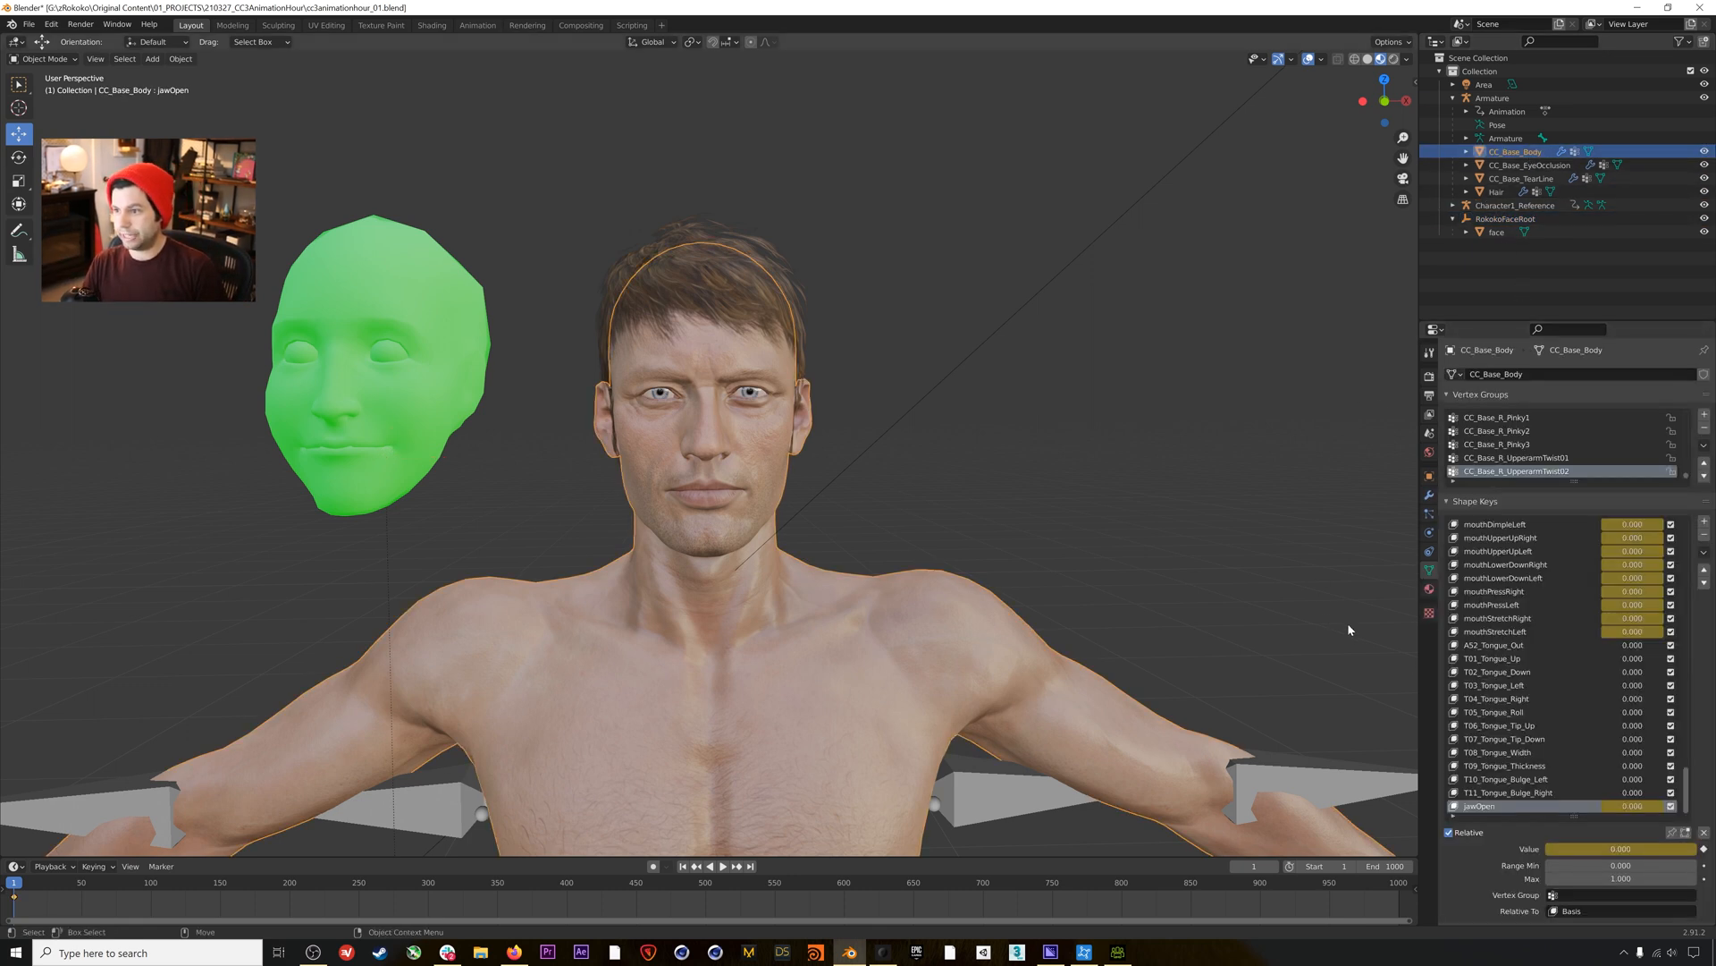
{"action": "scroll", "coordinate": [1581, 590], "scroll_direction": "up", "scroll_amount": 5}
{"action": "left_click_drag", "start_coordinate": [1686, 760], "coordinate": [1693, 584]}
{"action": "scroll", "coordinate": [1600, 706], "scroll_direction": "down", "scroll_amount": 5}
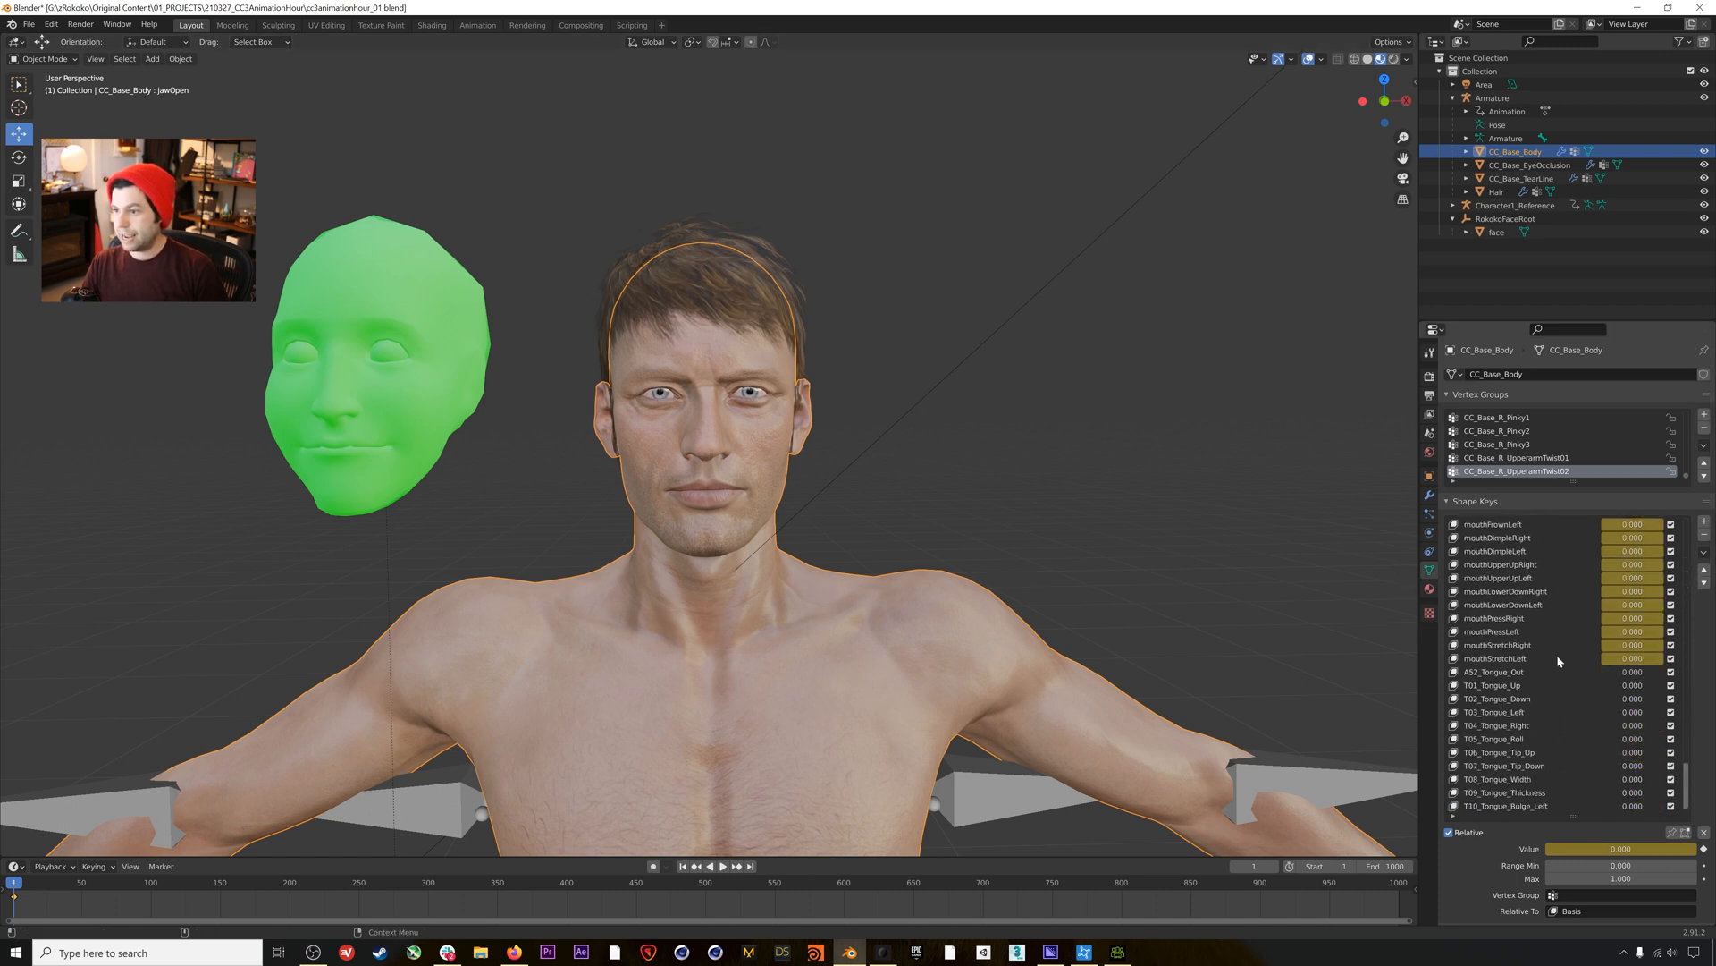
{"action": "scroll", "coordinate": [1570, 711], "scroll_direction": "down", "scroll_amount": 1}
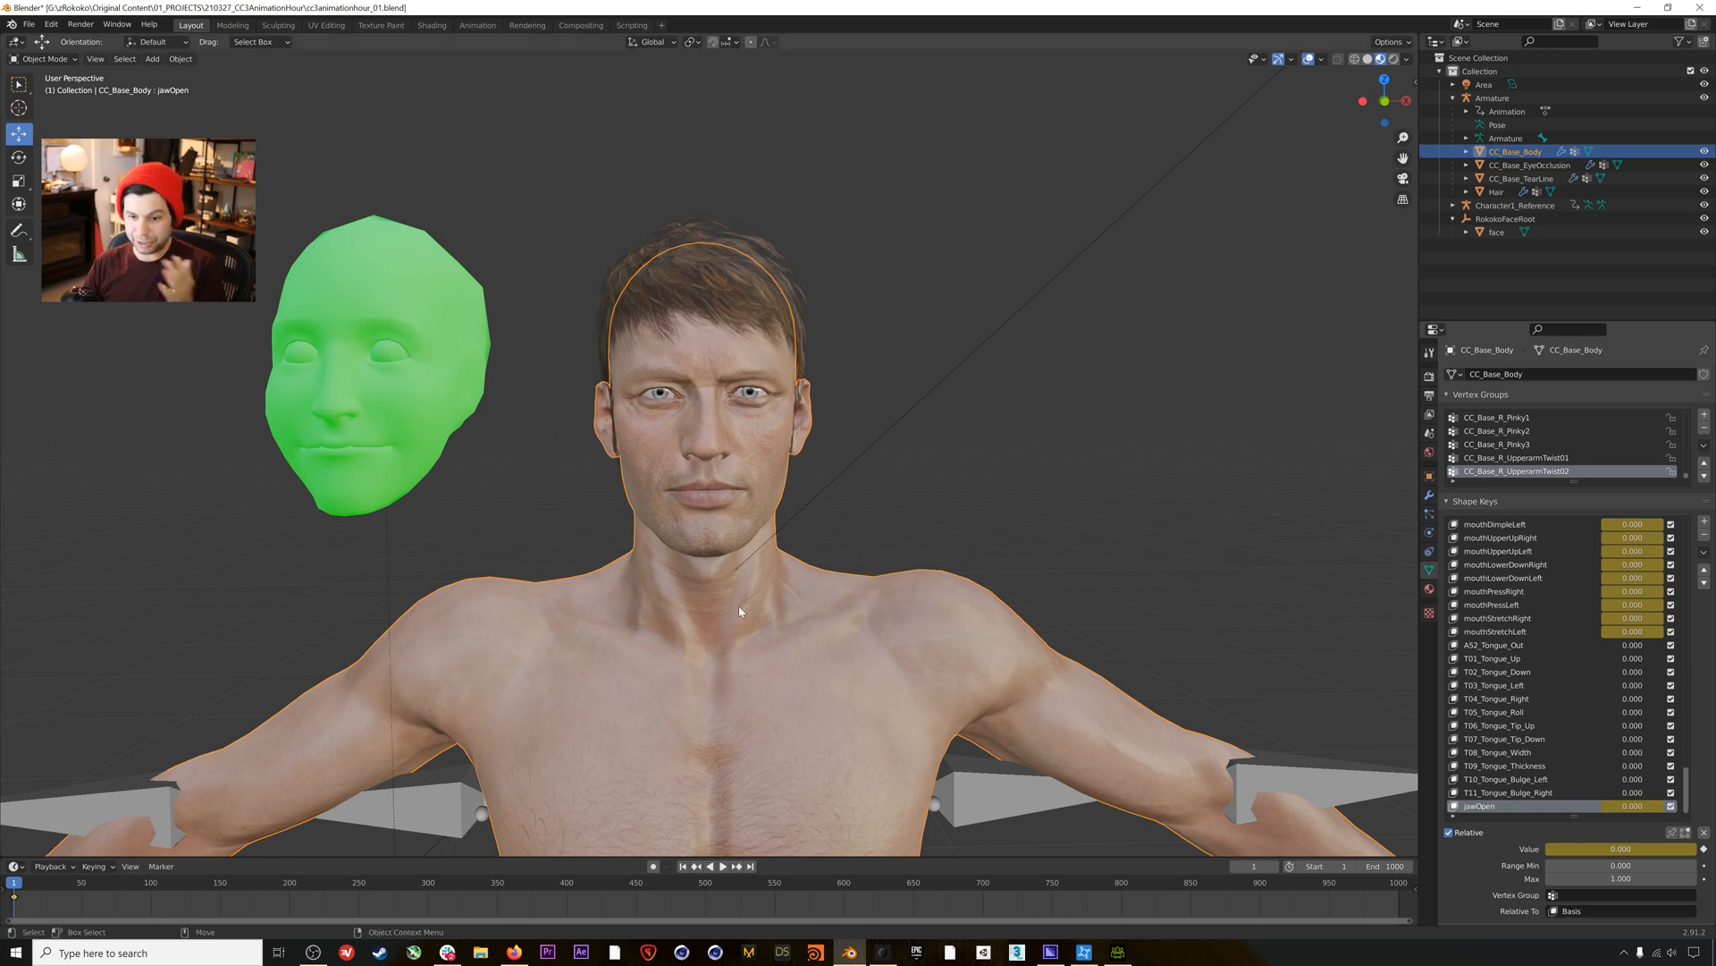
Select the Rokoko face mesh, enlarge the timeline, and reveal its animation channels down to the shape key data.
{"action": "left_click", "coordinate": [1496, 233]}
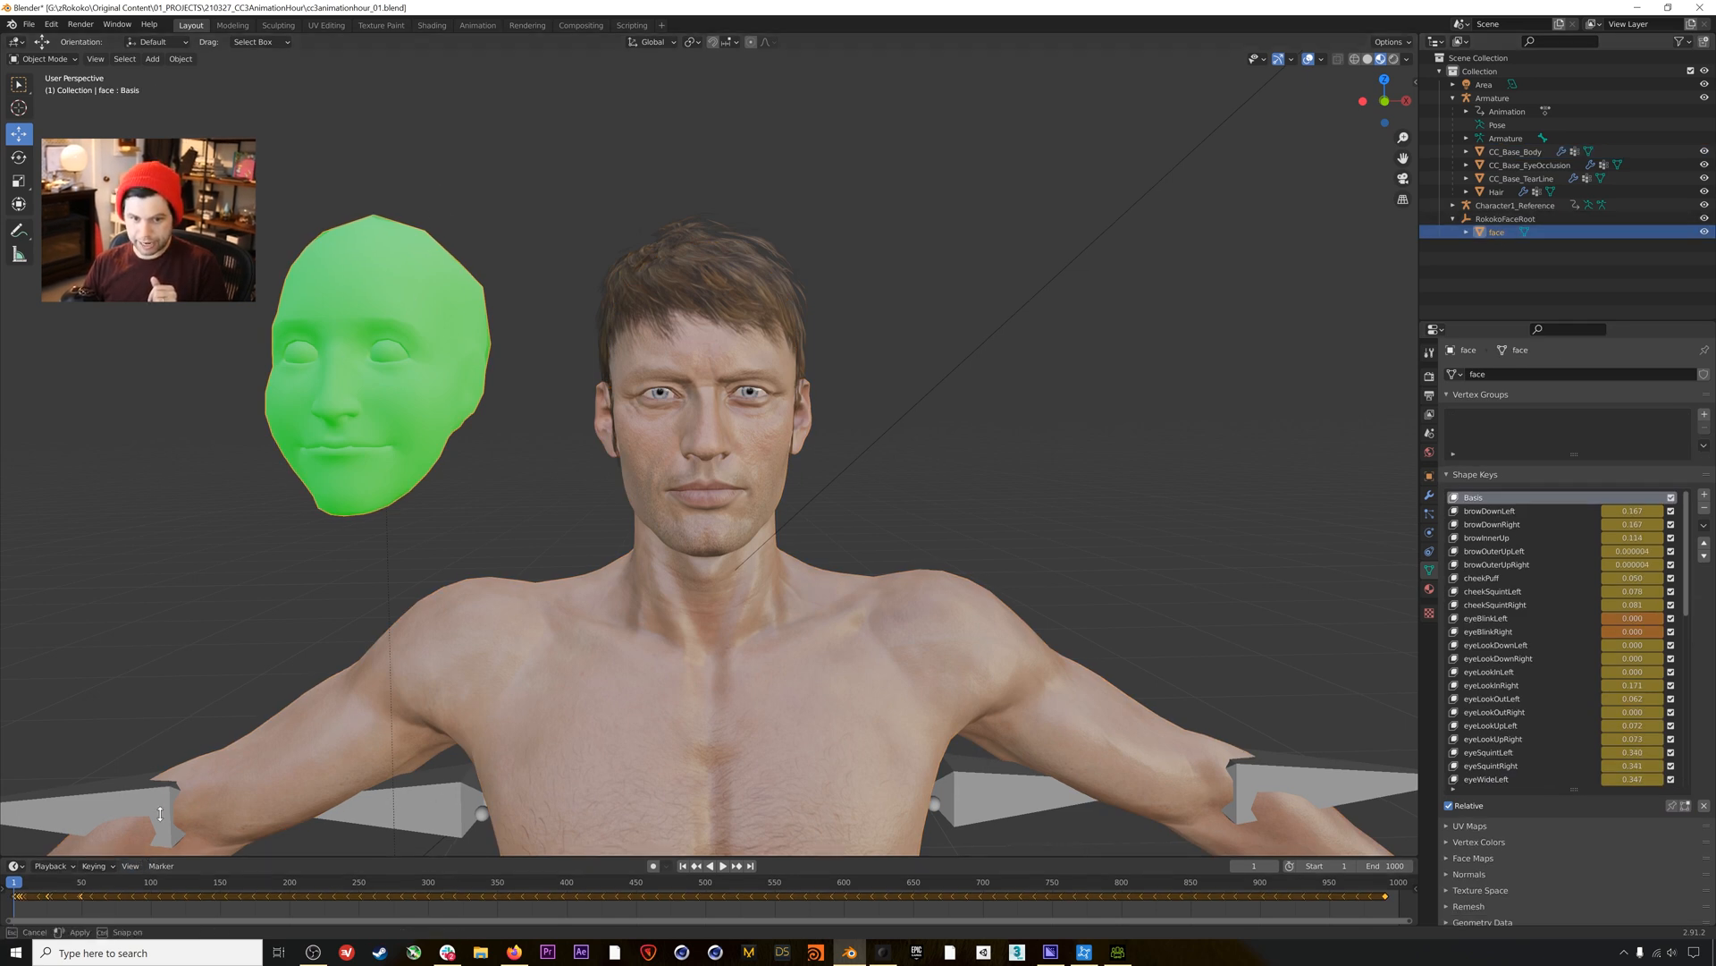
{"action": "left_click_drag", "start_coordinate": [146, 858], "coordinate": [134, 751]}
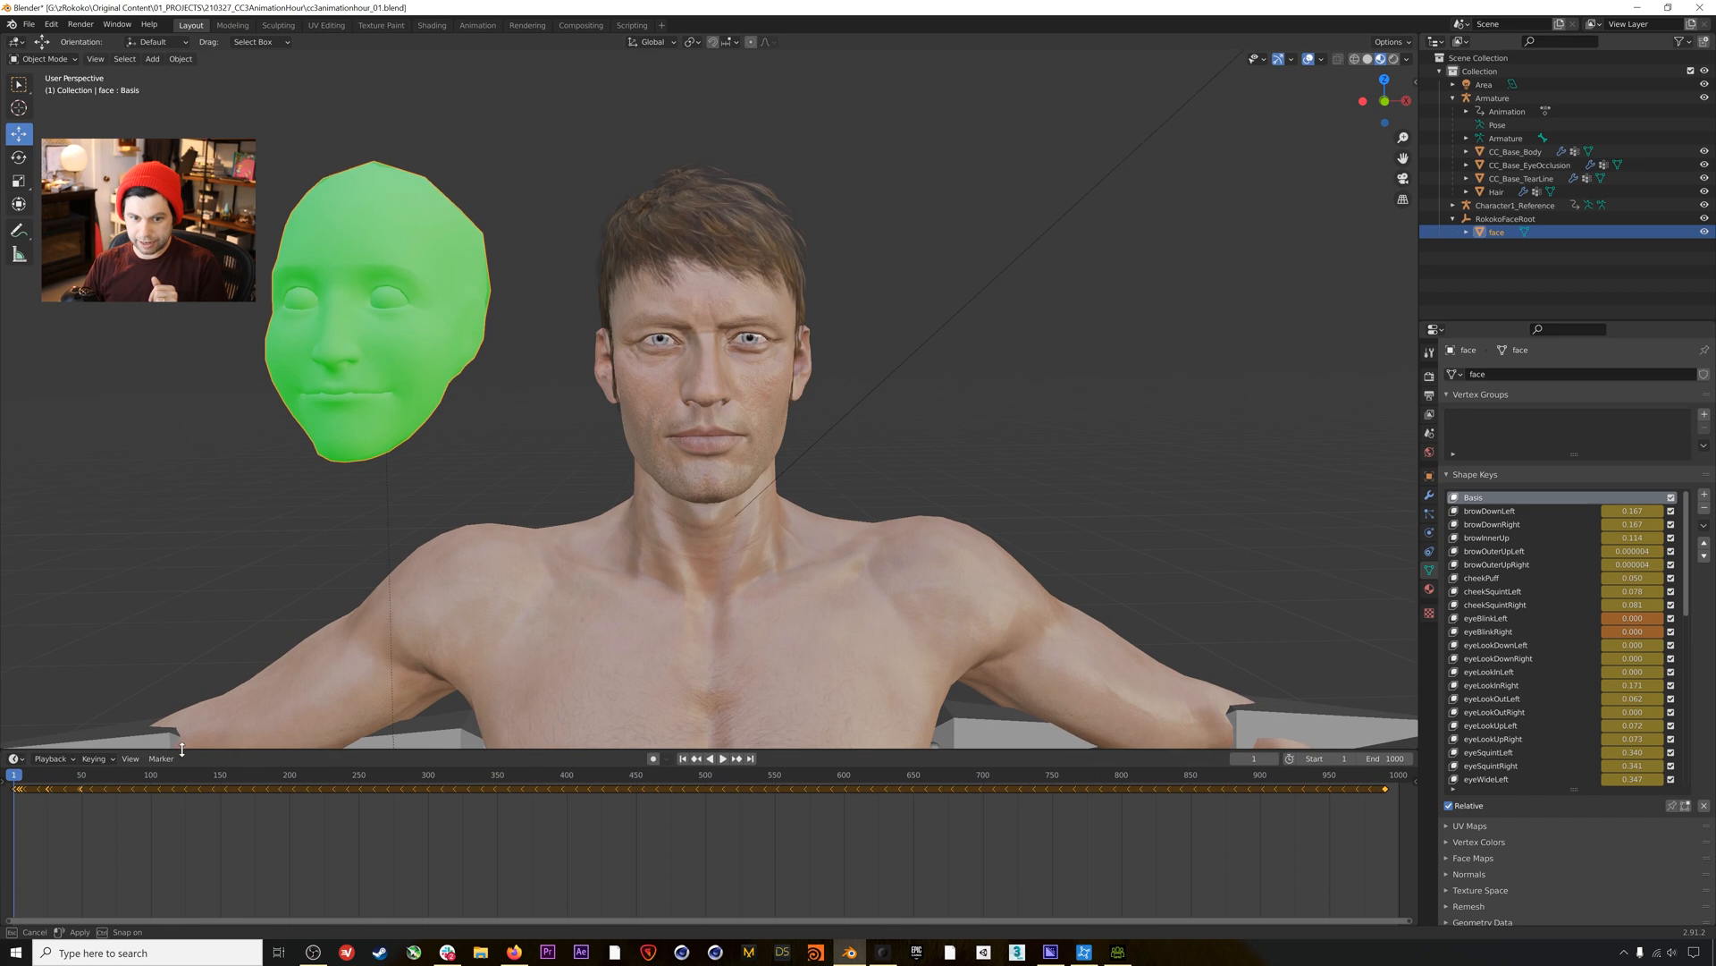
{"action": "left_click", "coordinate": [4, 783]}
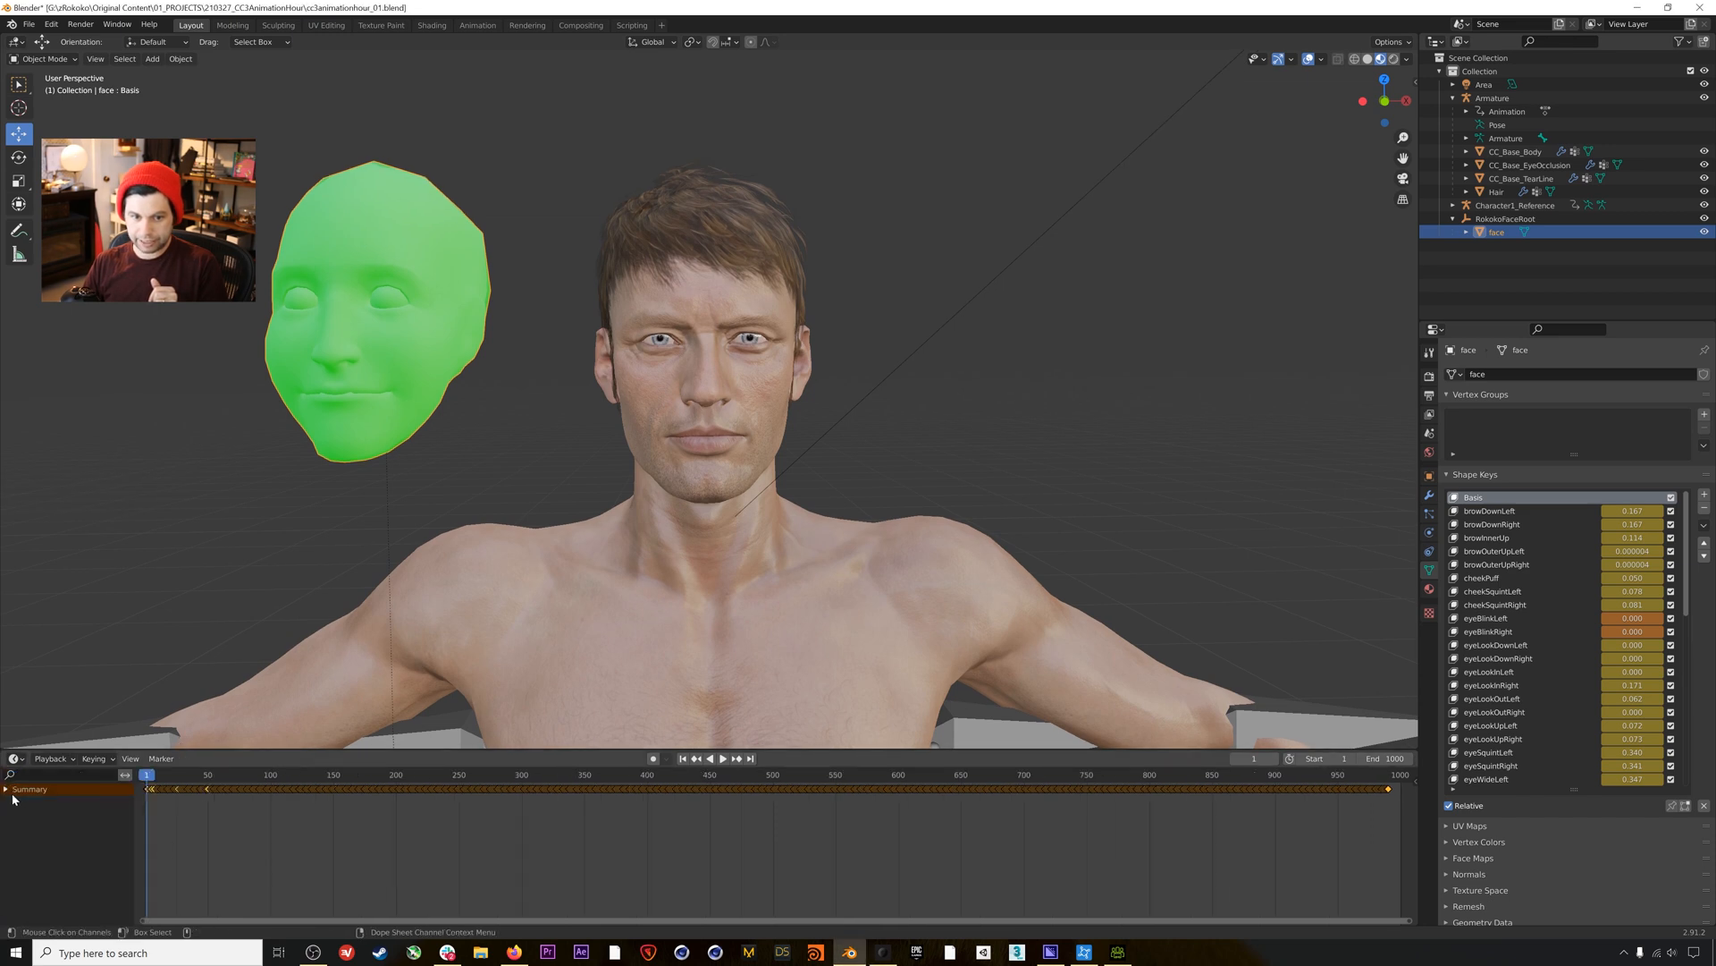
{"action": "left_click", "coordinate": [6, 789]}
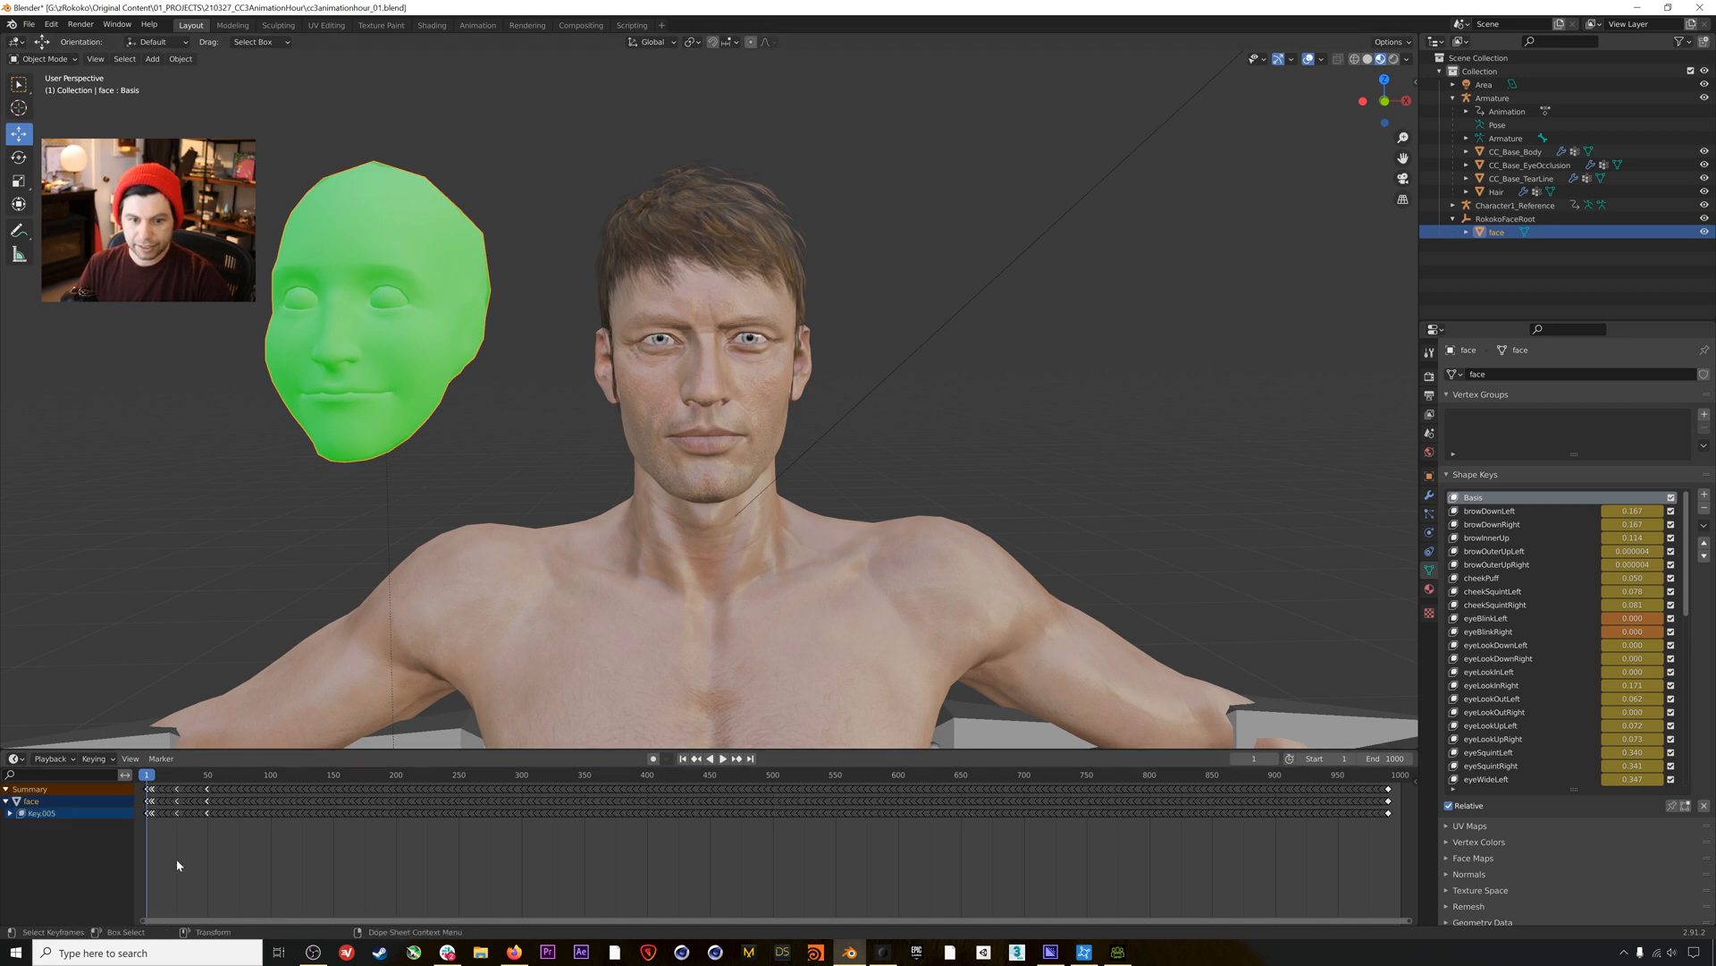
Copy all of the face mesh's shape key keyframes after inspecting its individual value channels.
{"action": "key", "text": "a"}
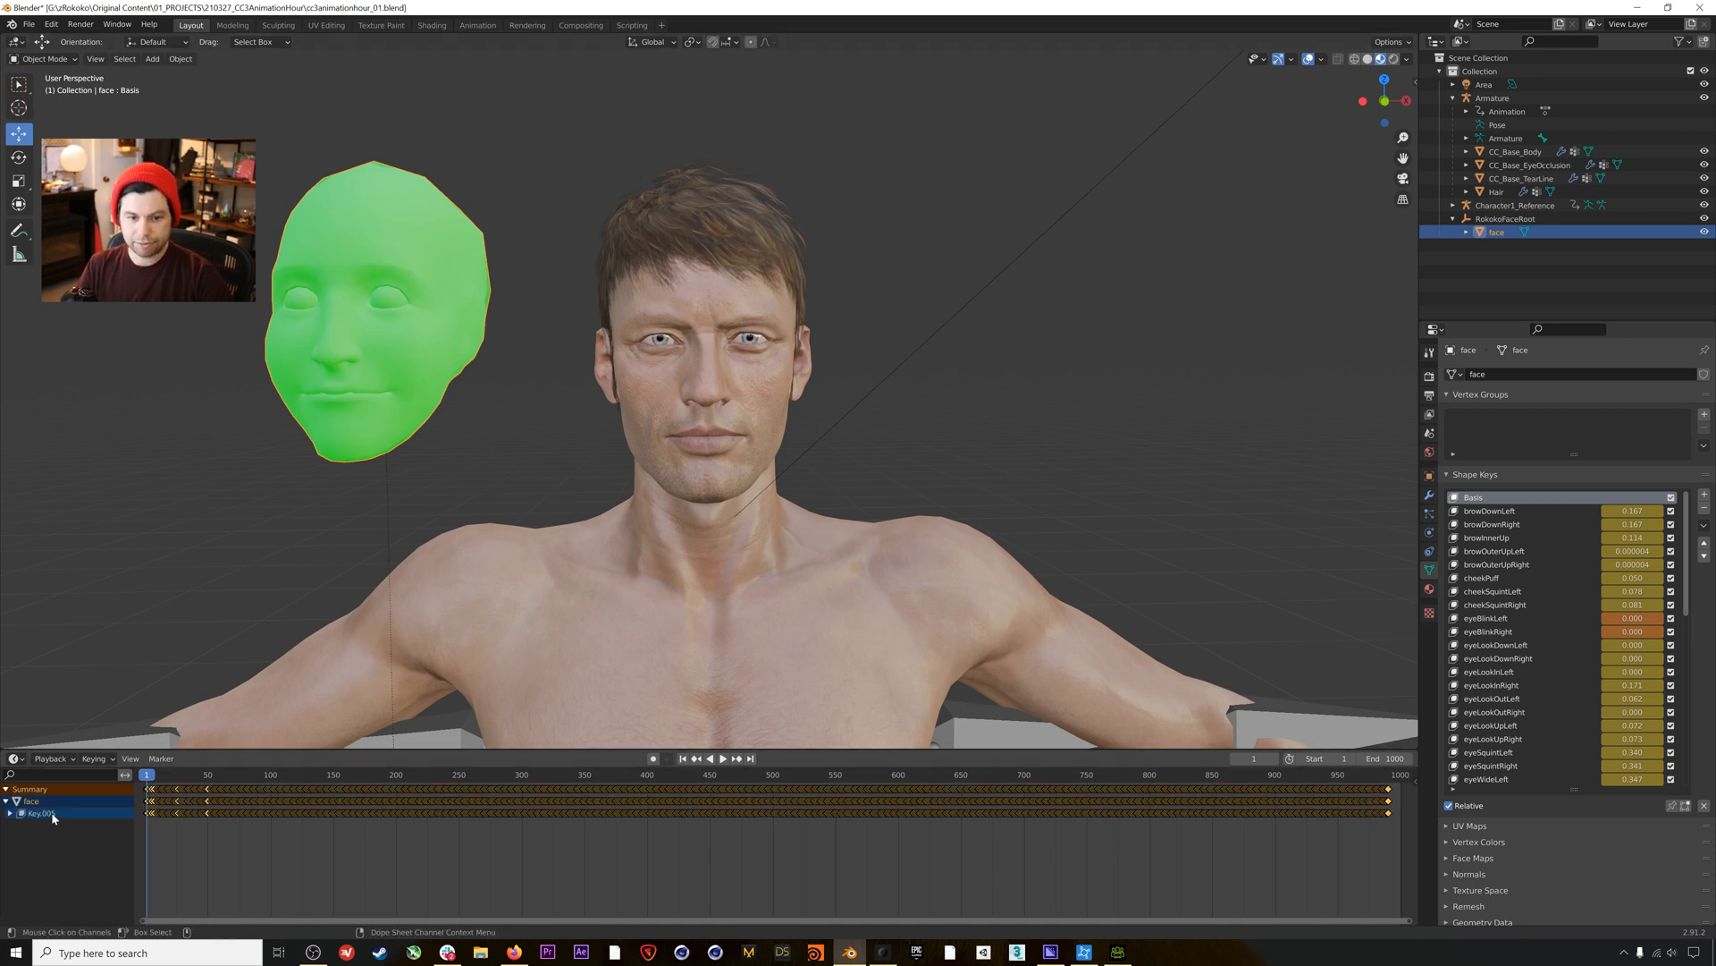
{"action": "left_click", "coordinate": [9, 813]}
{"action": "left_click", "coordinate": [16, 826]}
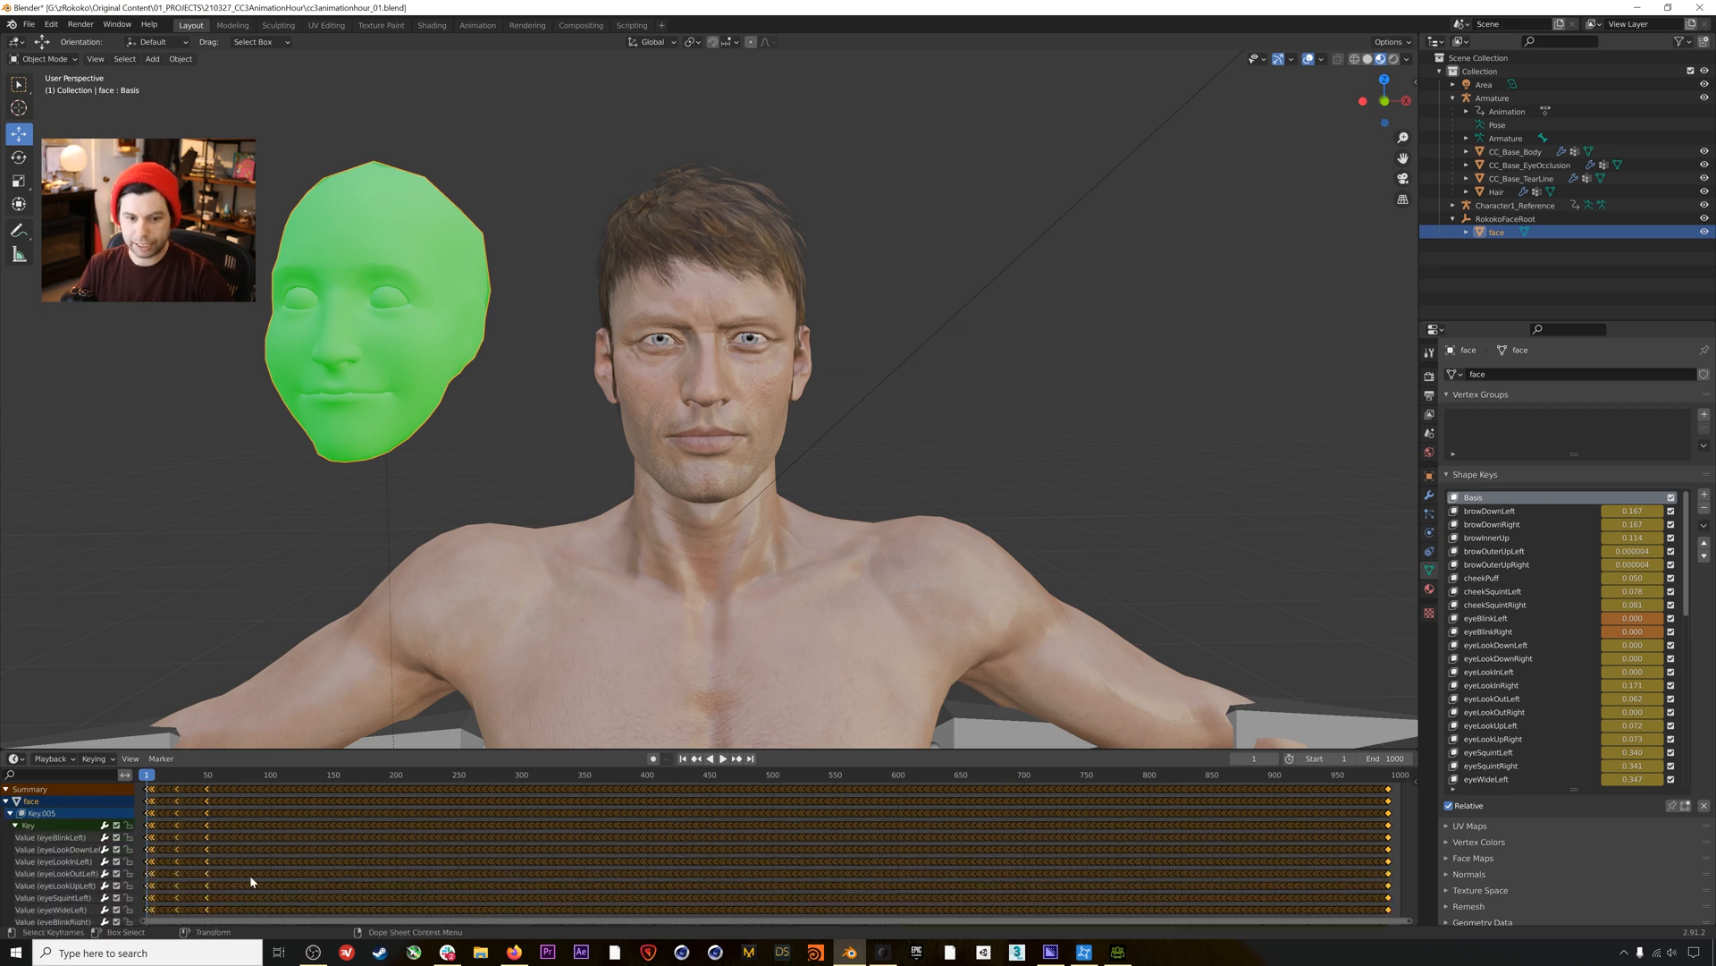
{"action": "left_click", "coordinate": [15, 825]}
{"action": "left_click", "coordinate": [10, 813]}
{"action": "left_click", "coordinate": [245, 846]}
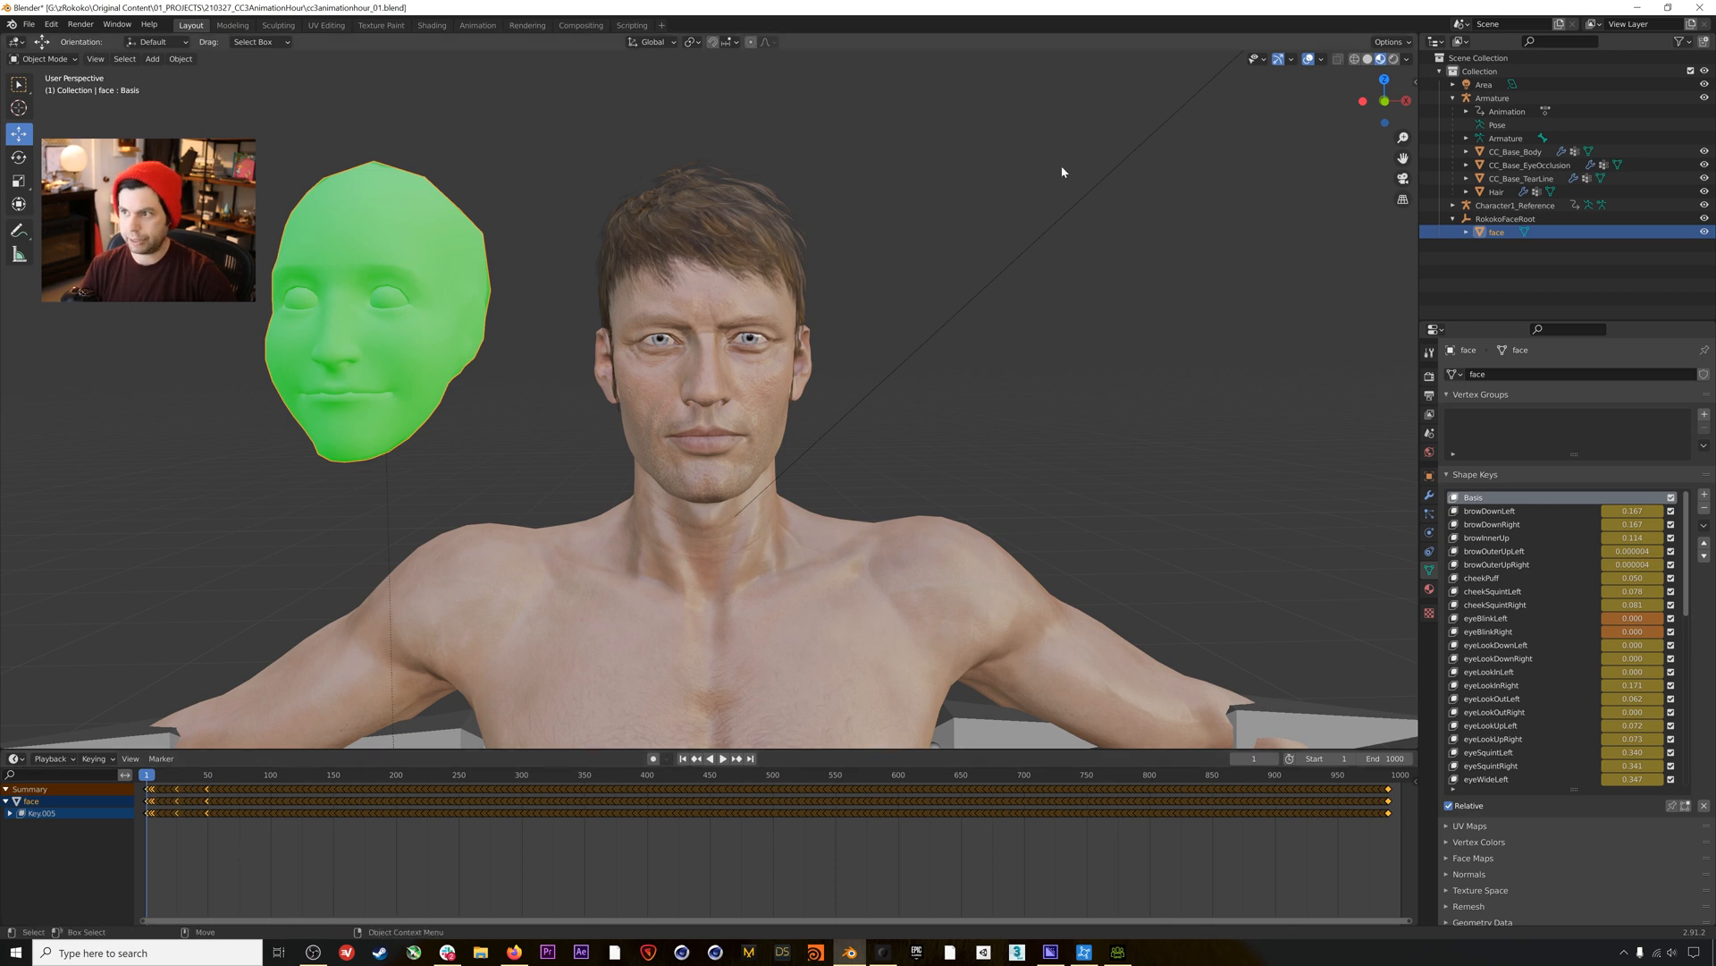
Paste the copied facial keyframes onto the CC_Base_Body shape key channels starting at frame 1.
{"action": "left_click", "coordinate": [1509, 153]}
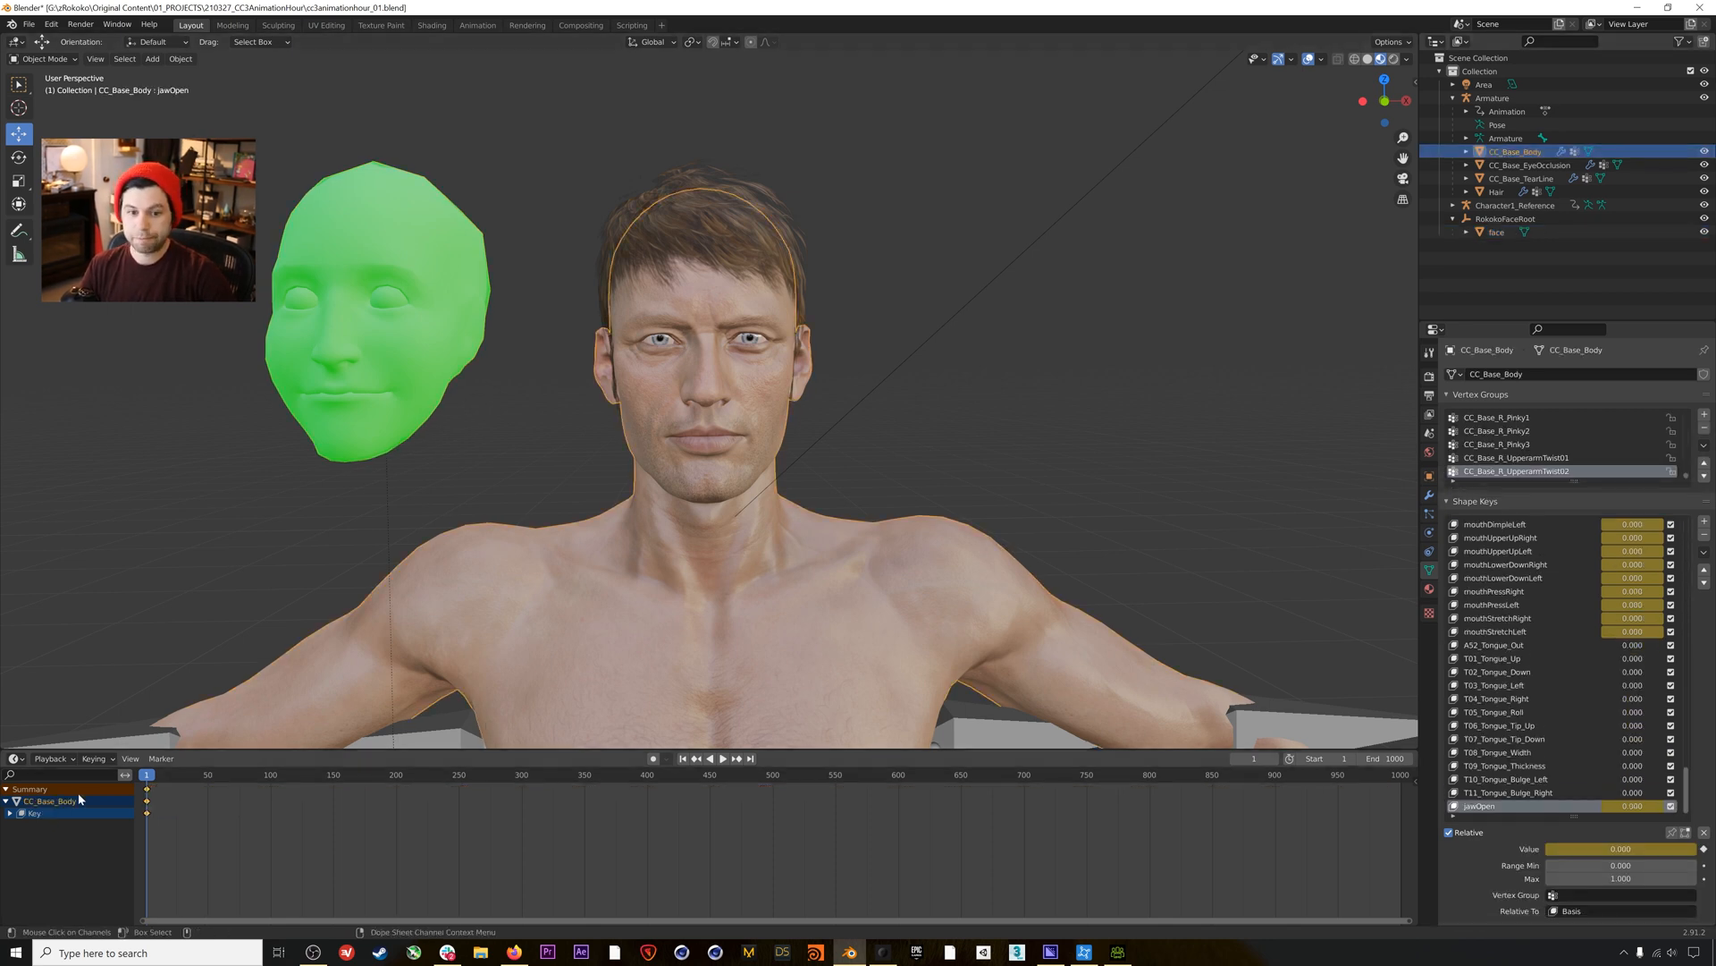
{"action": "left_click", "coordinate": [12, 814]}
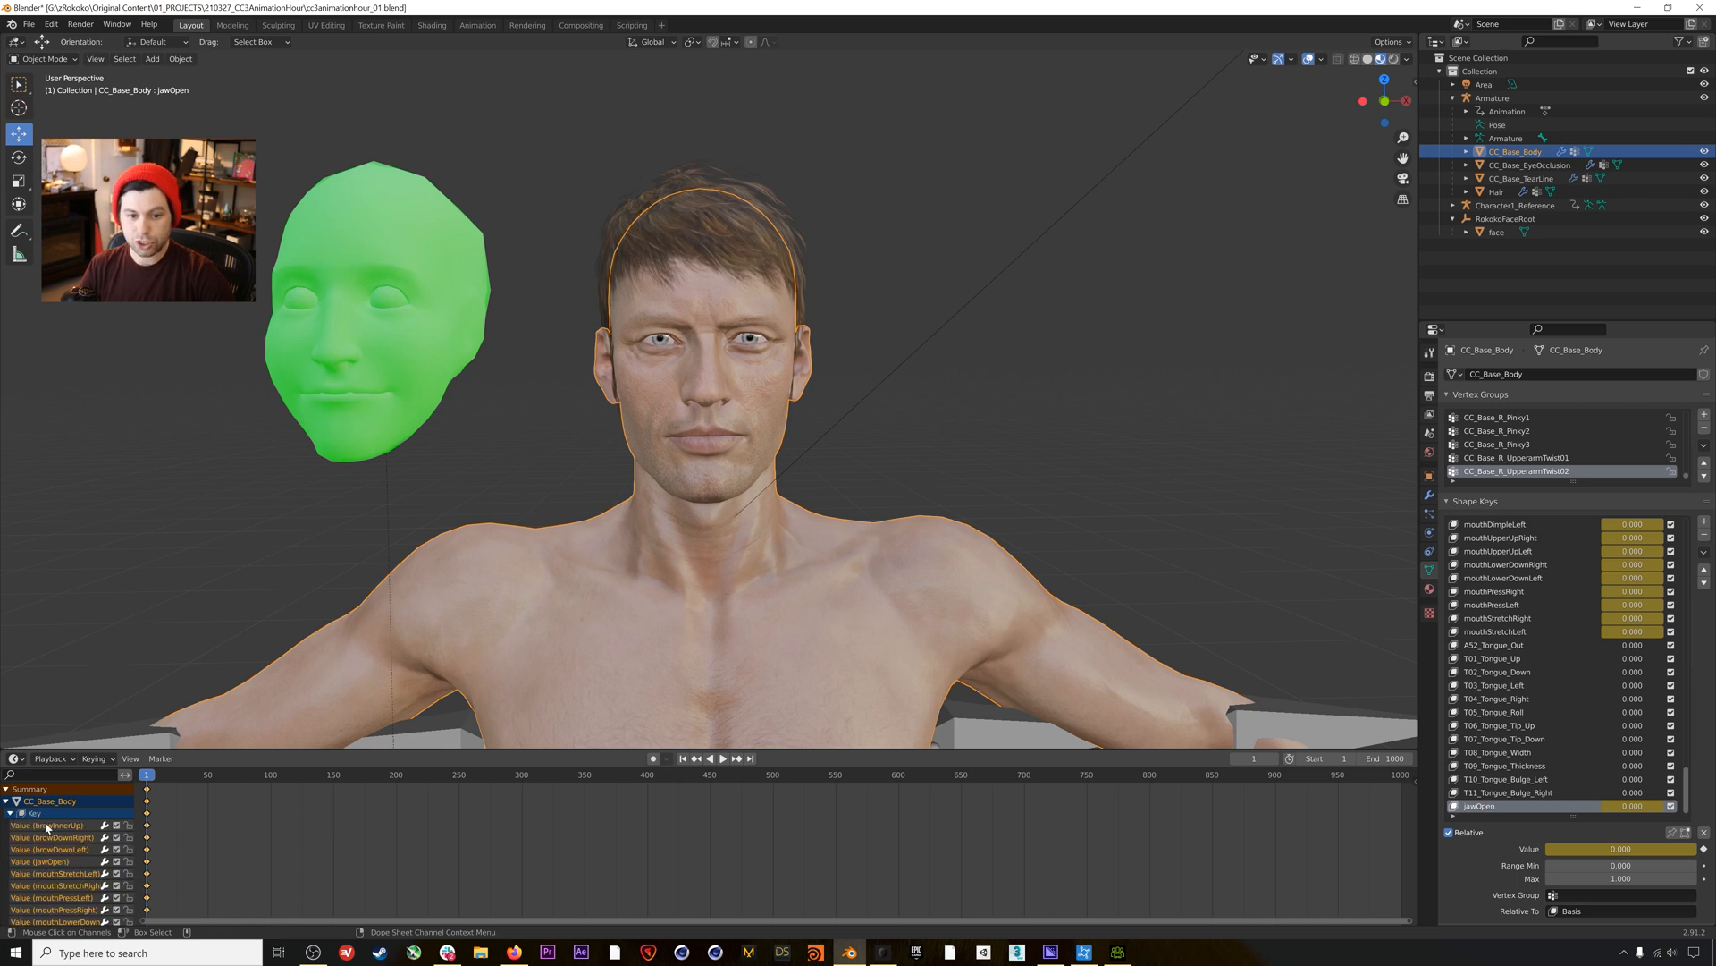
{"action": "left_click", "coordinate": [12, 815]}
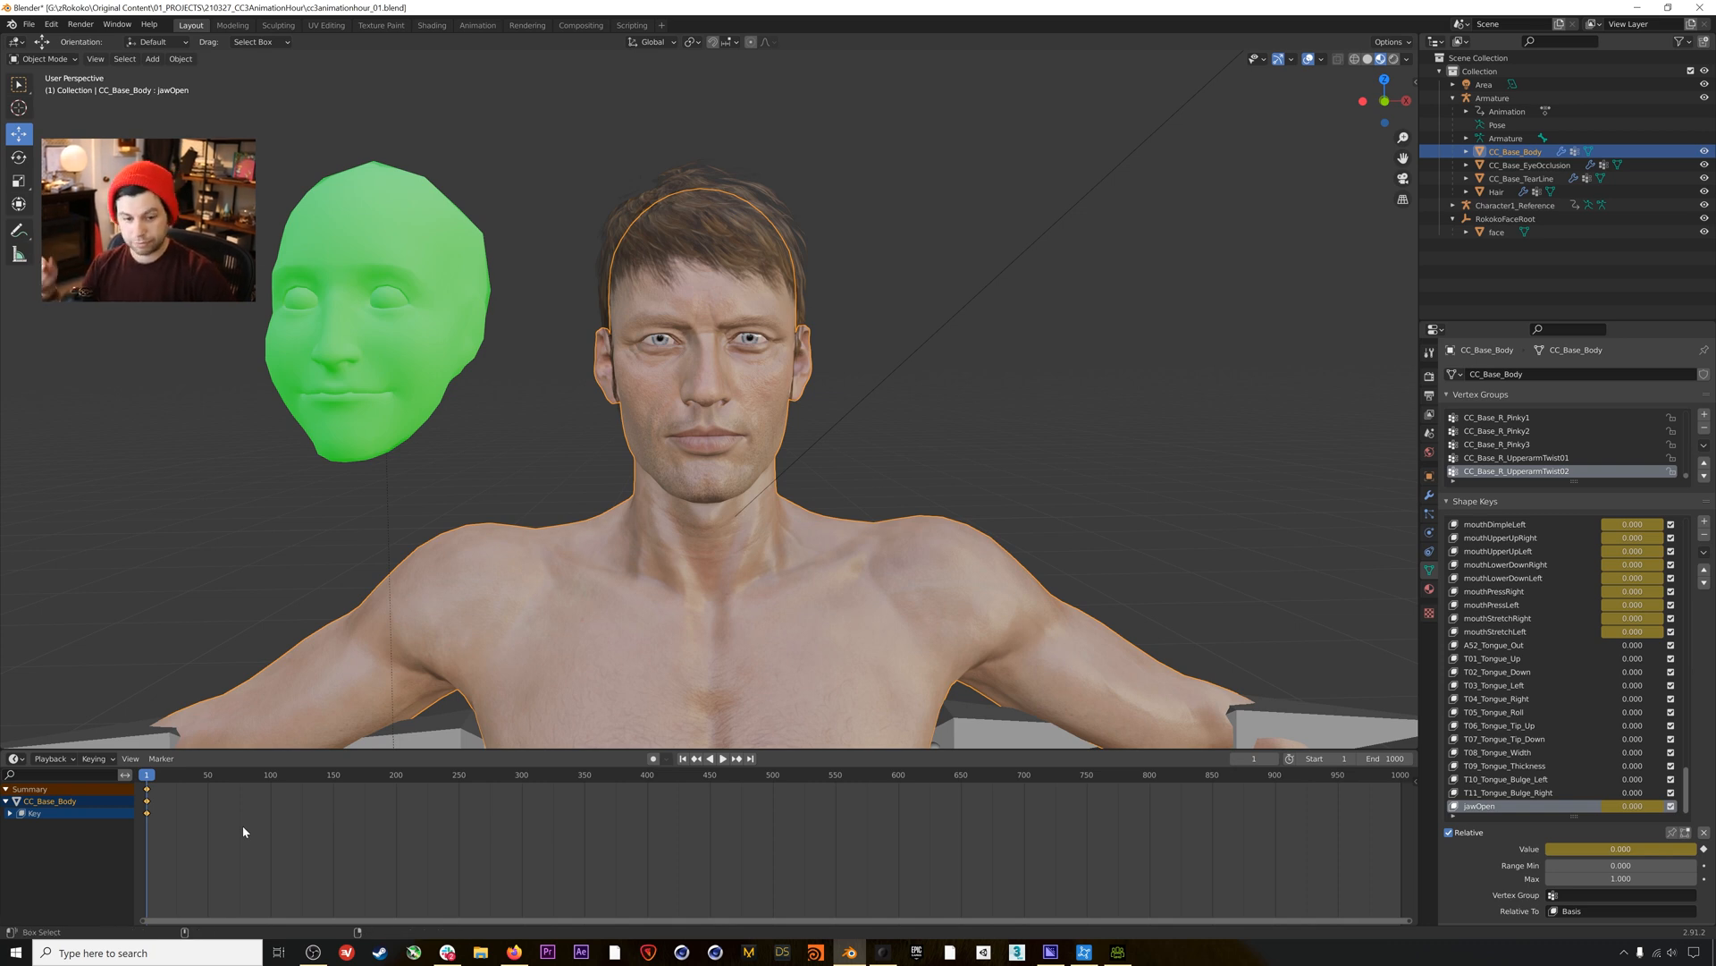
{"action": "key", "text": "ctrl+v"}
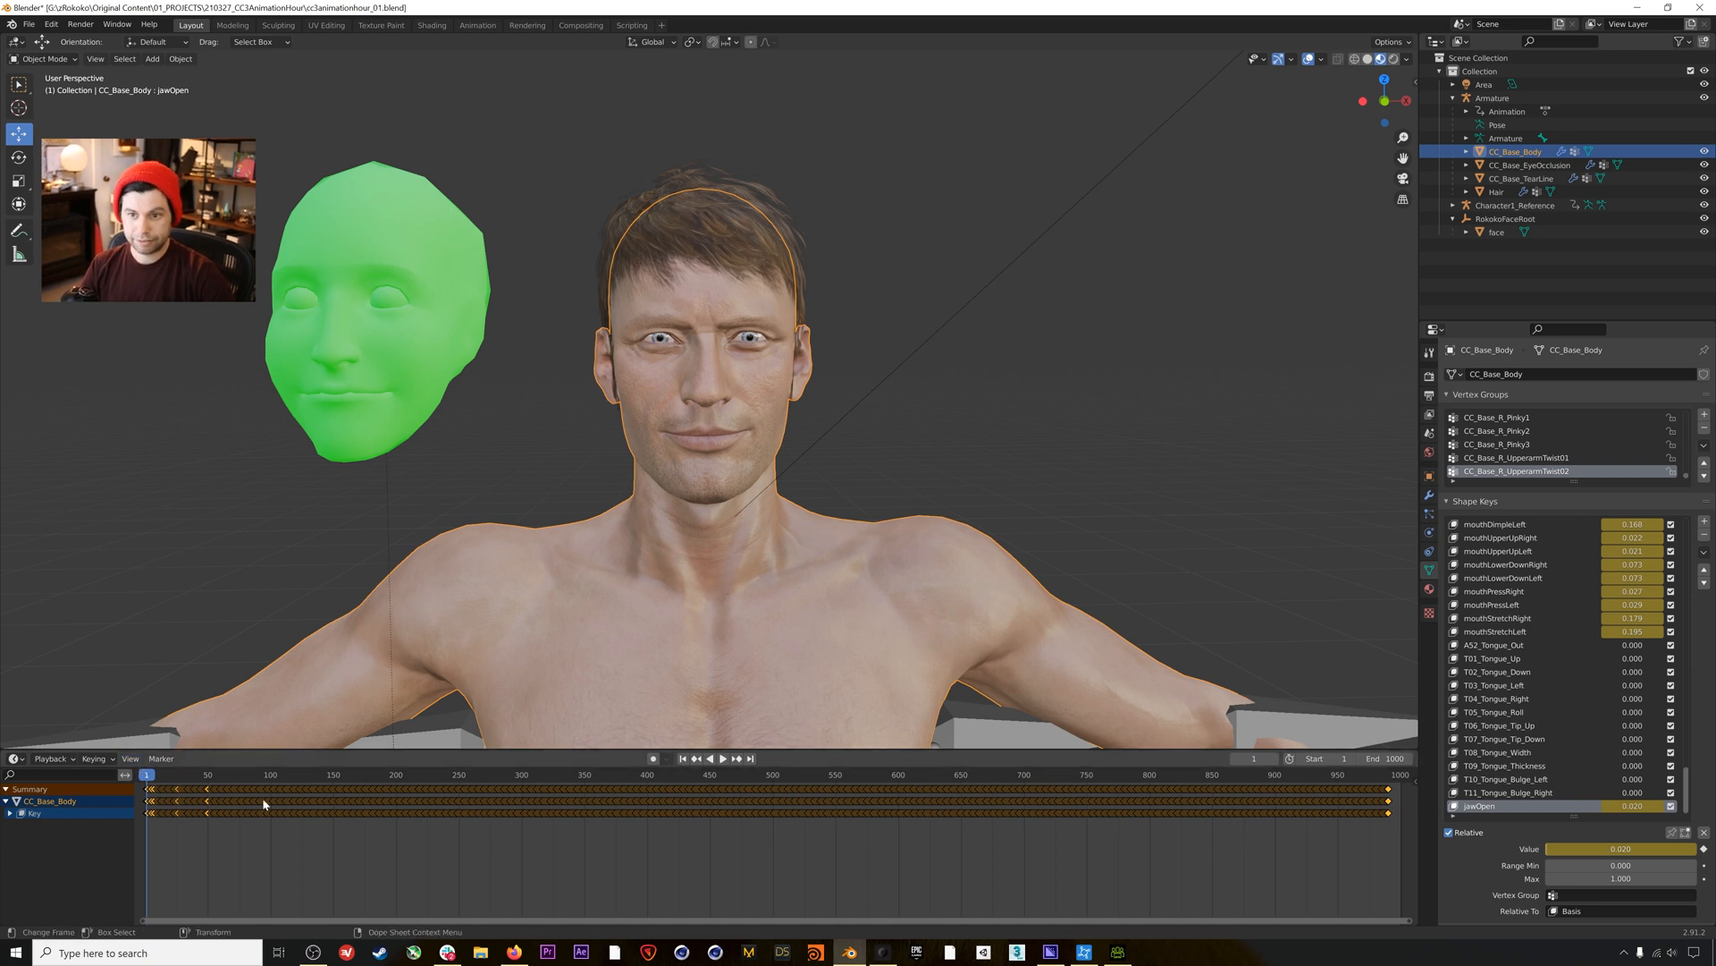
Play the facial animation in solid shading to compare the body's face with the green Rokoko face.
{"action": "left_click", "coordinate": [1368, 59]}
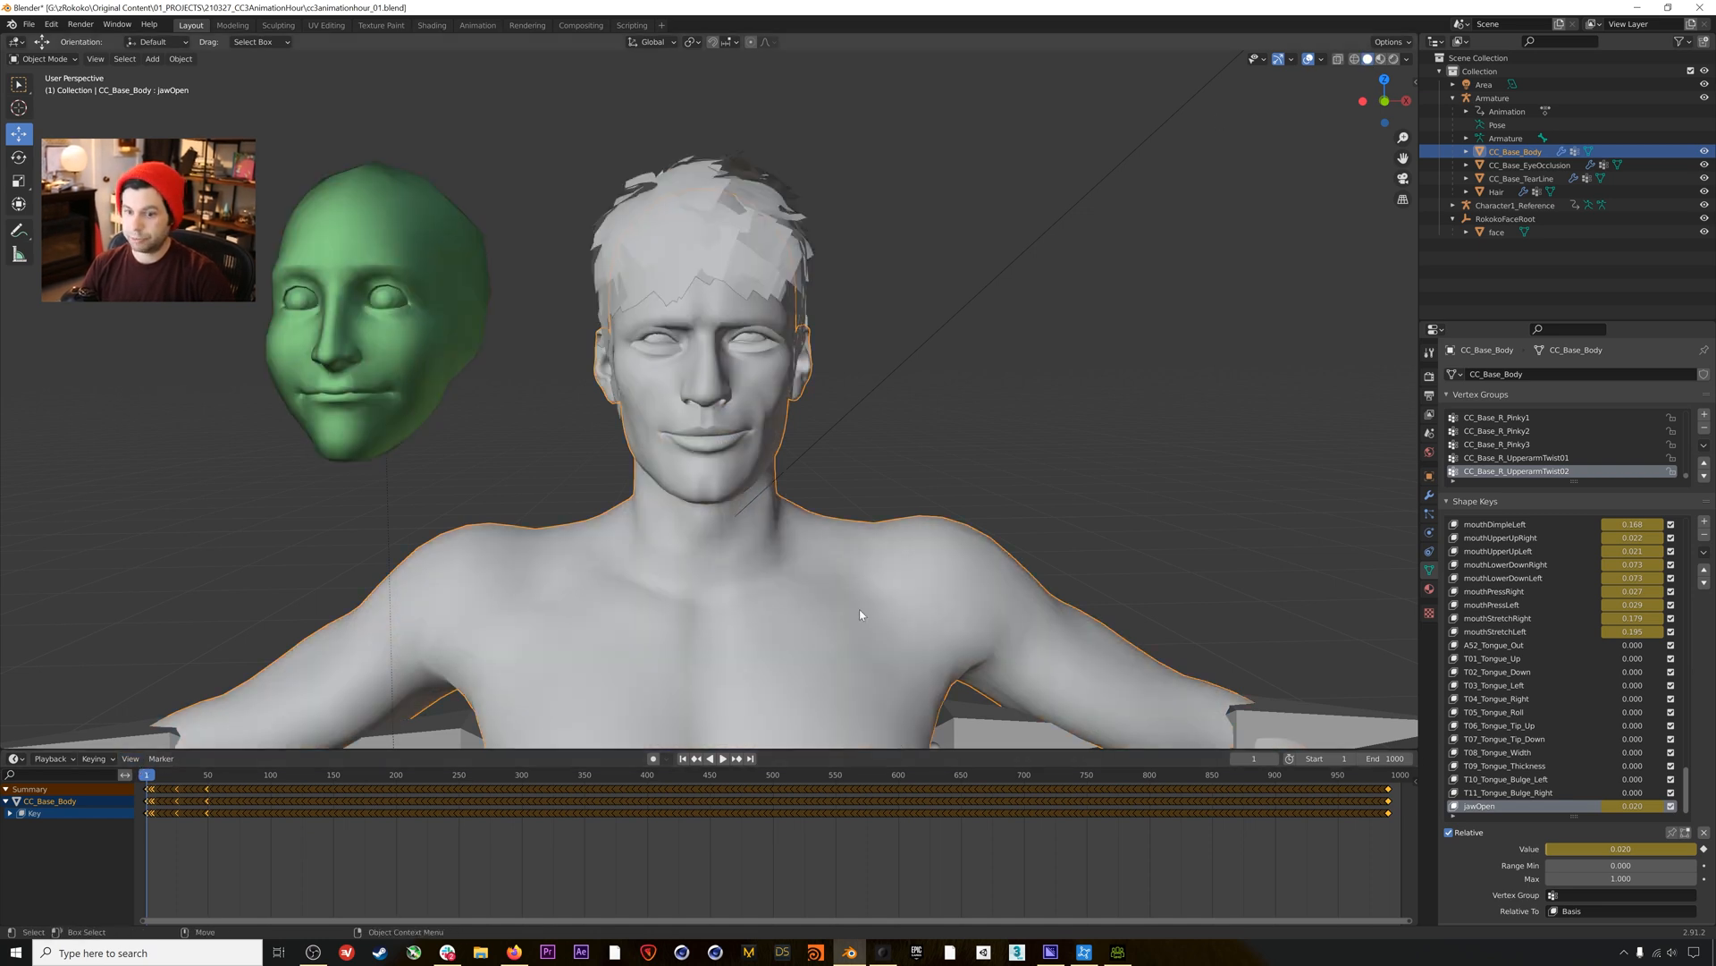
{"action": "key", "text": "space"}
{"action": "left_click", "coordinate": [1112, 413]}
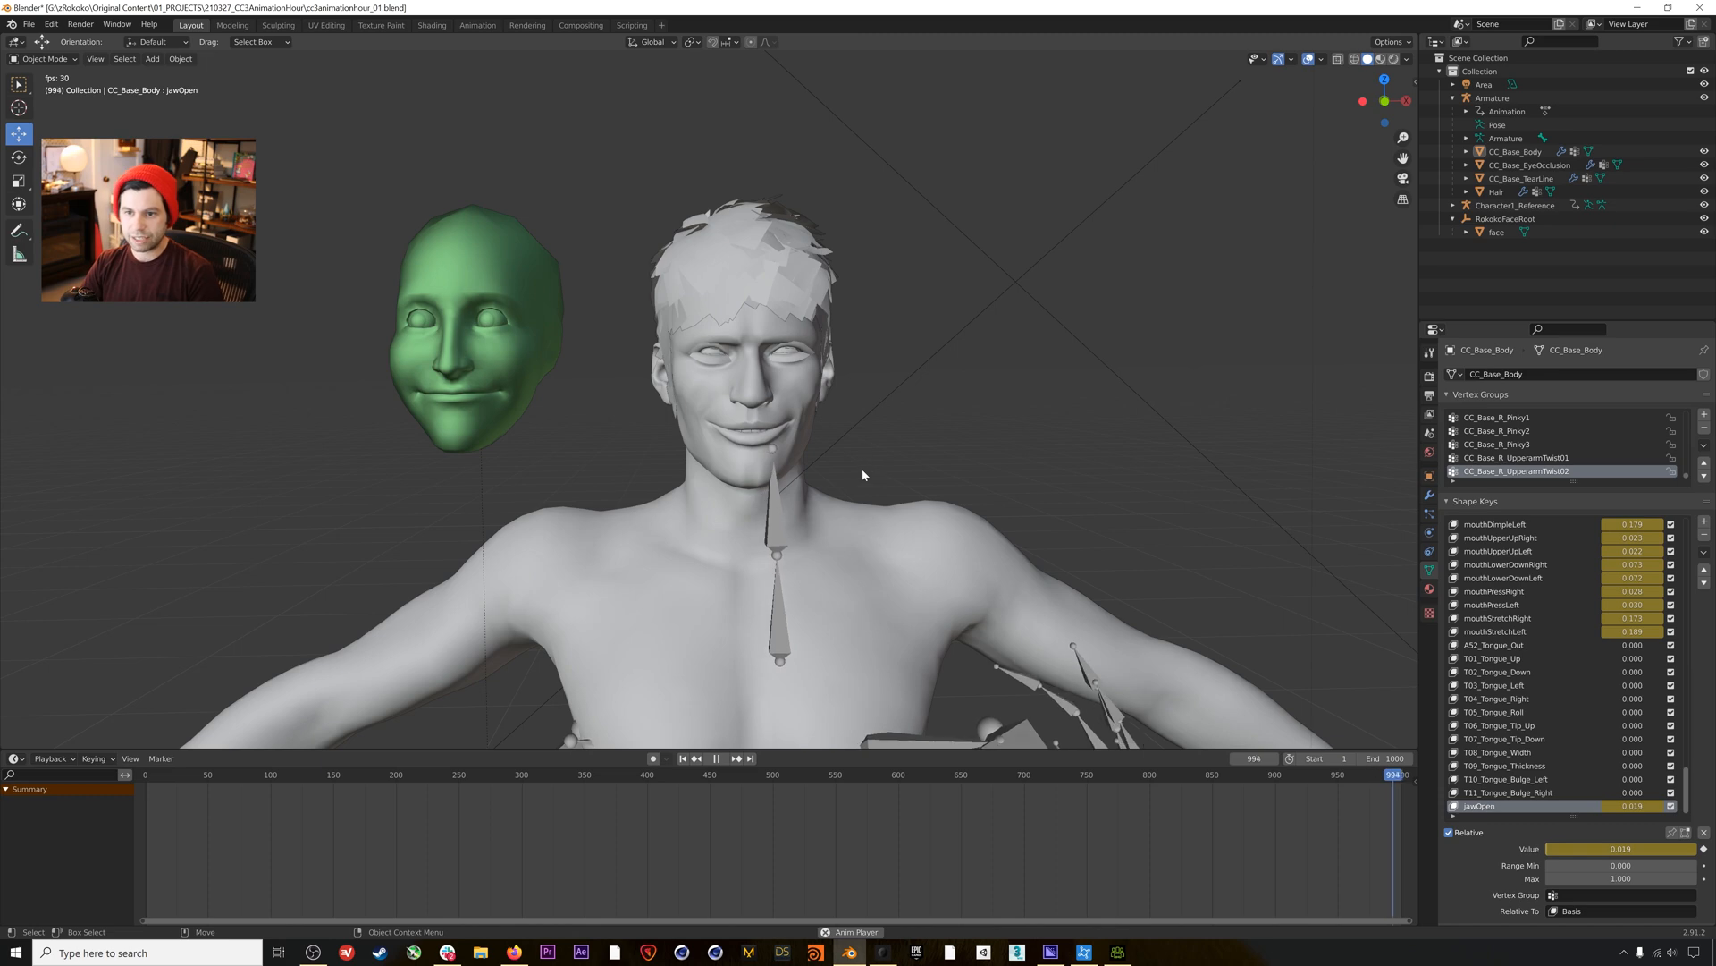
Examine the animated face in rendered shading around frames 652, 755, 263 and 163.
{"action": "left_click", "coordinate": [1393, 60]}
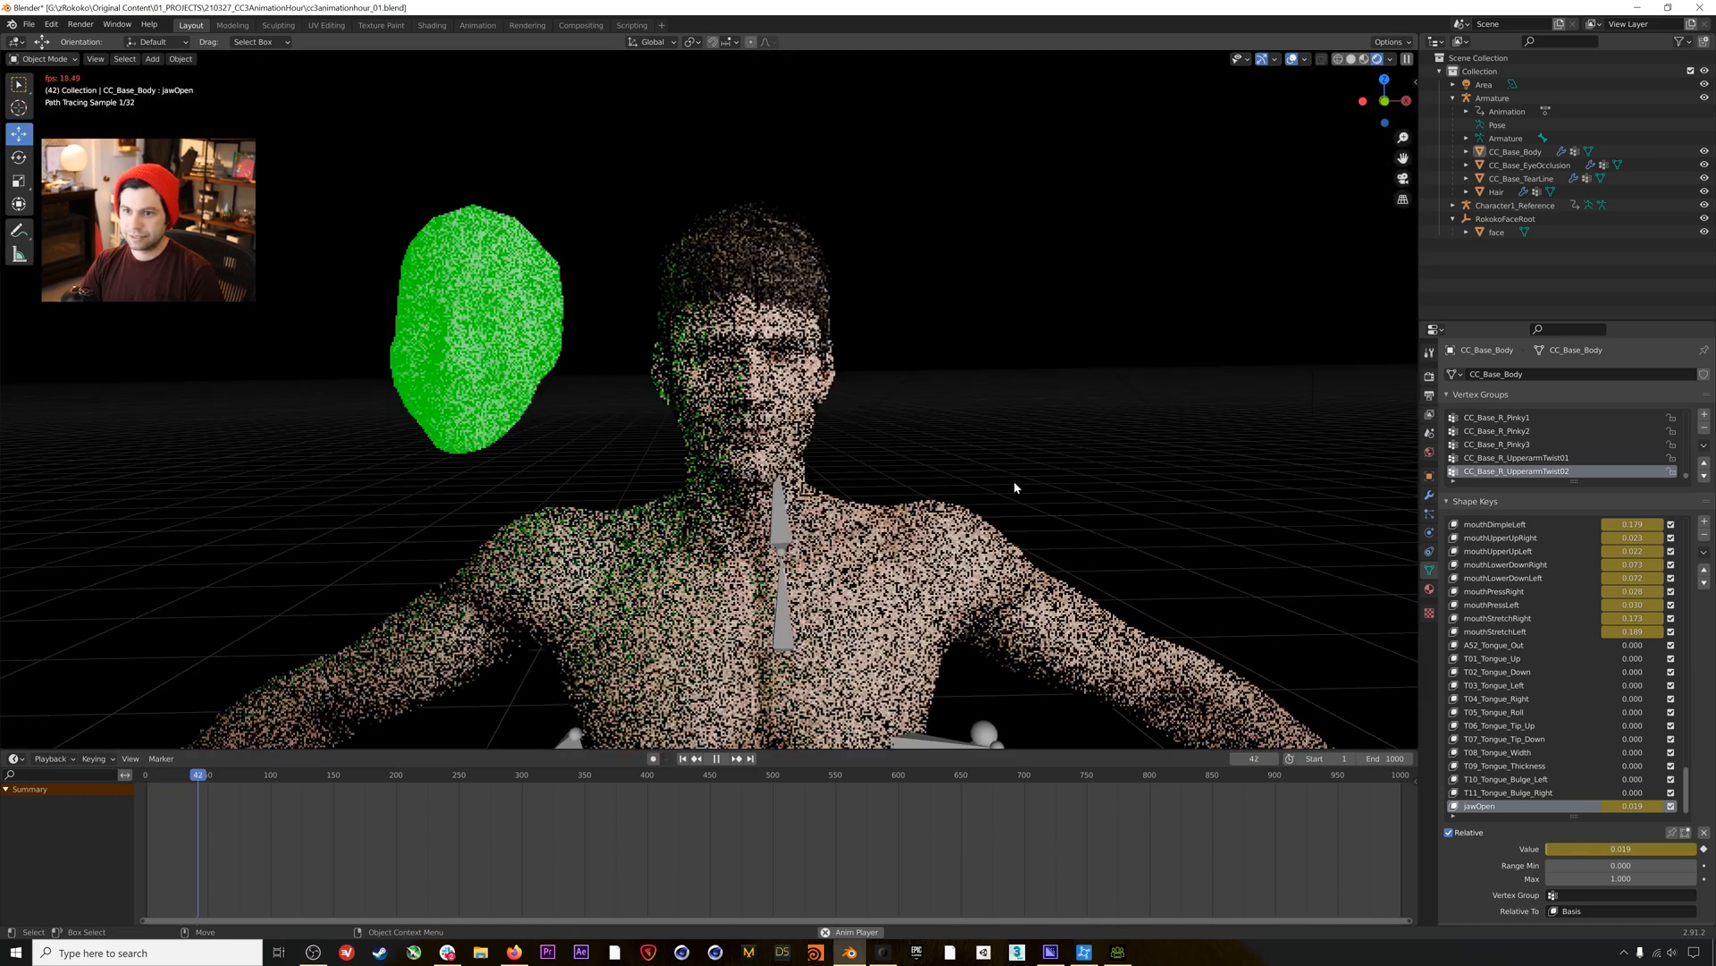
{"action": "left_click", "coordinate": [720, 758]}
{"action": "left_click_drag", "start_coordinate": [716, 775], "coordinate": [965, 776]}
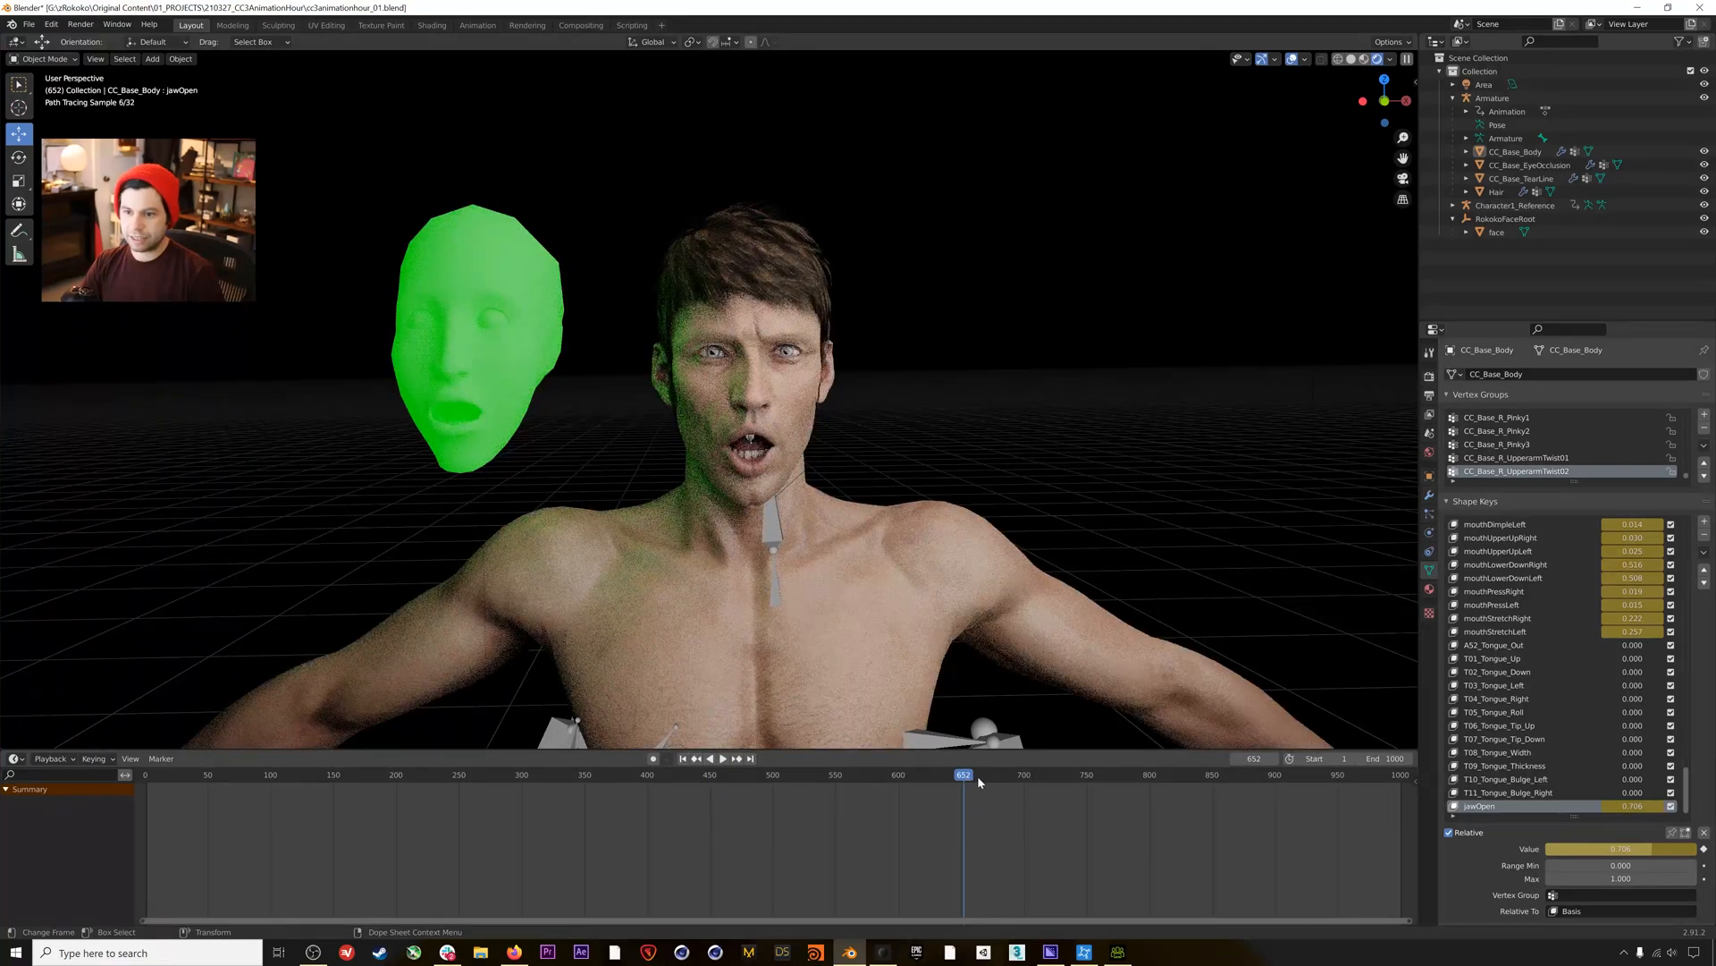
{"action": "key", "text": "space"}
{"action": "key", "text": "space"}
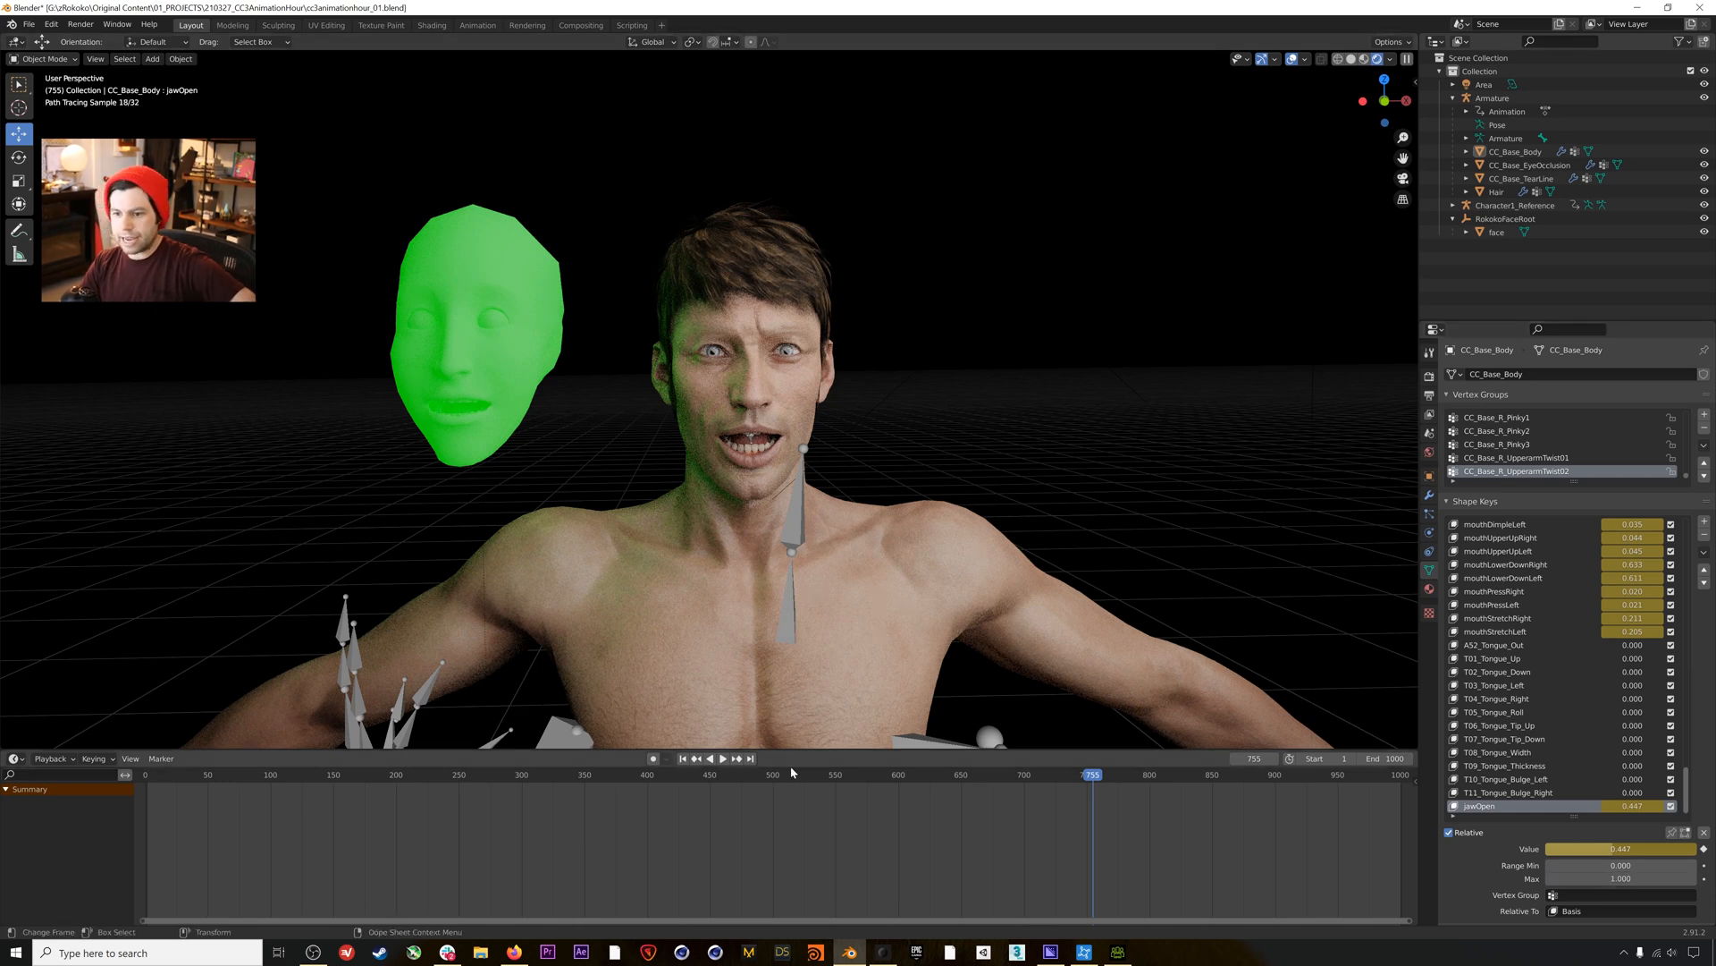
{"action": "left_click", "coordinate": [475, 775]}
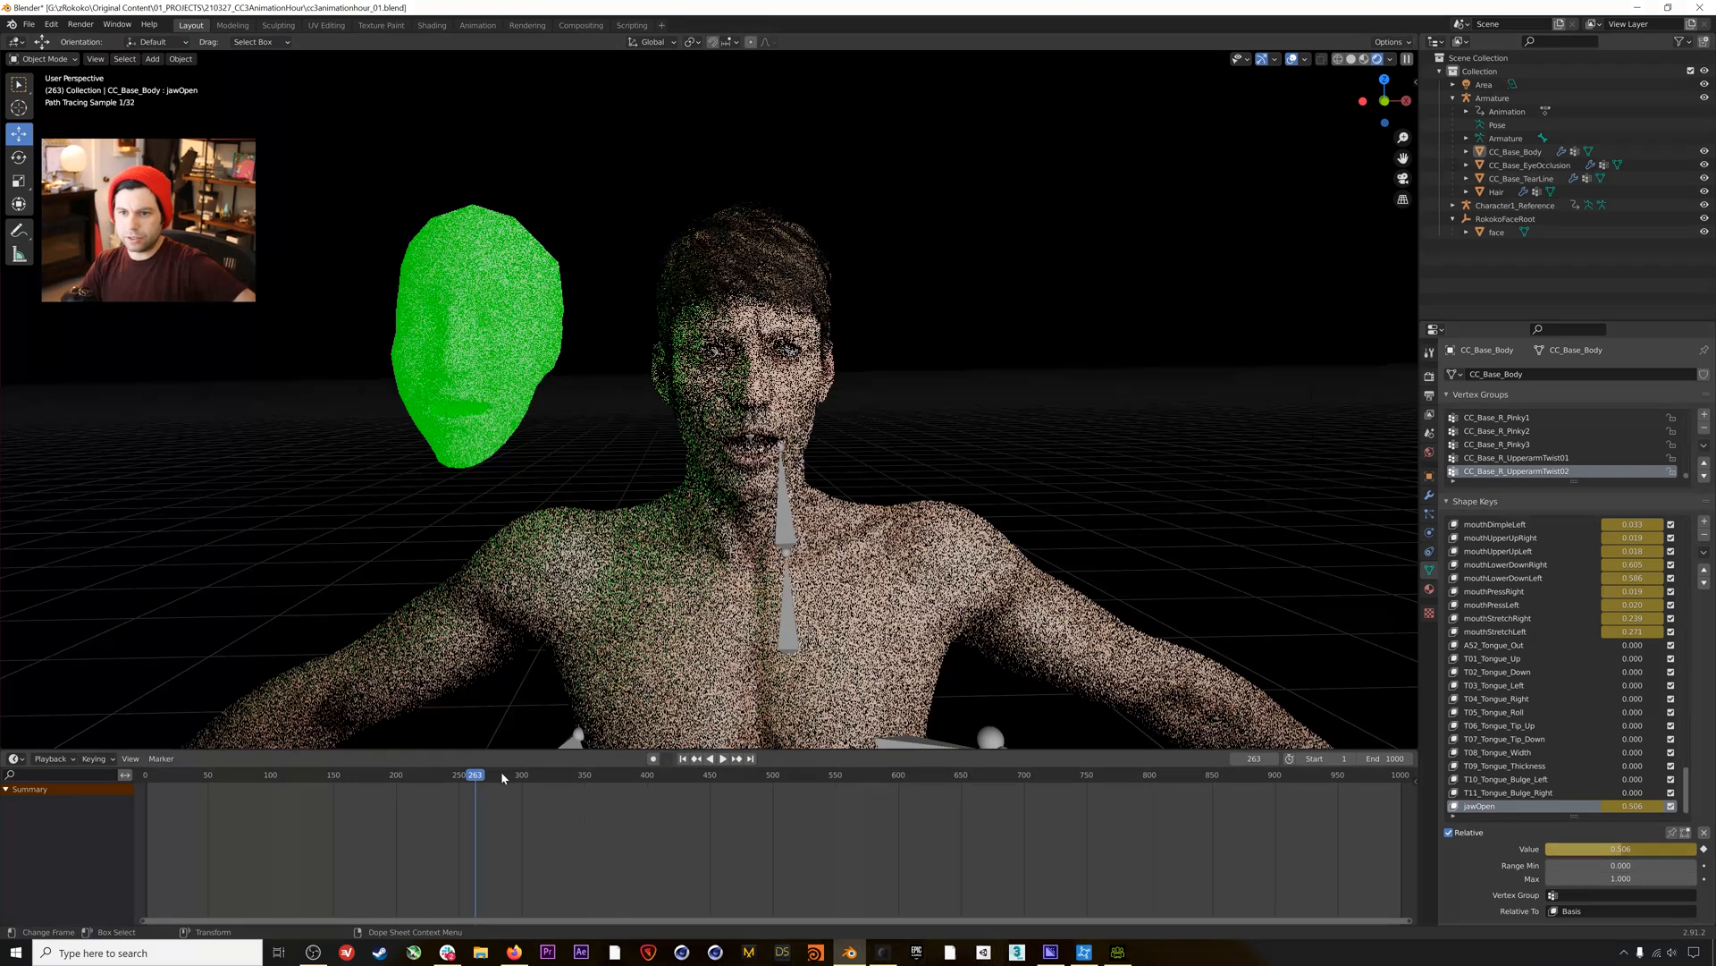
{"action": "left_click_drag", "start_coordinate": [480, 778], "coordinate": [350, 777]}
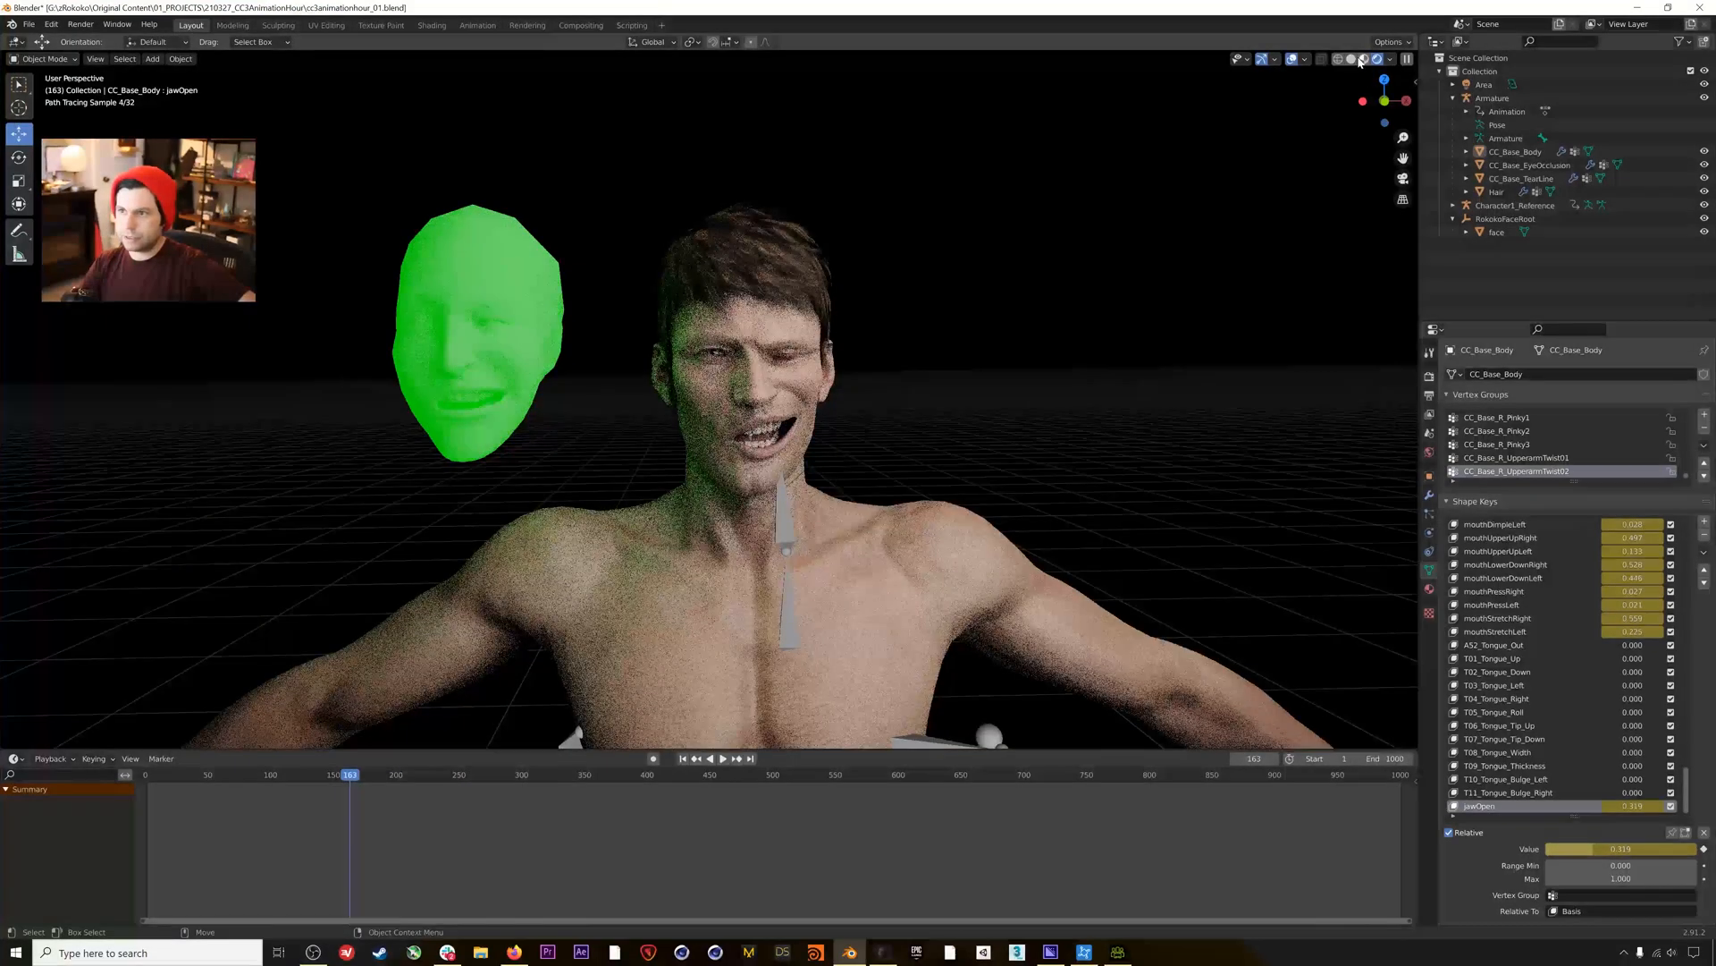
Return to material preview shading at frame 324 and set the mouthSmileLeft shape key's maximum range to 0.75.
{"action": "left_click", "coordinate": [1362, 59]}
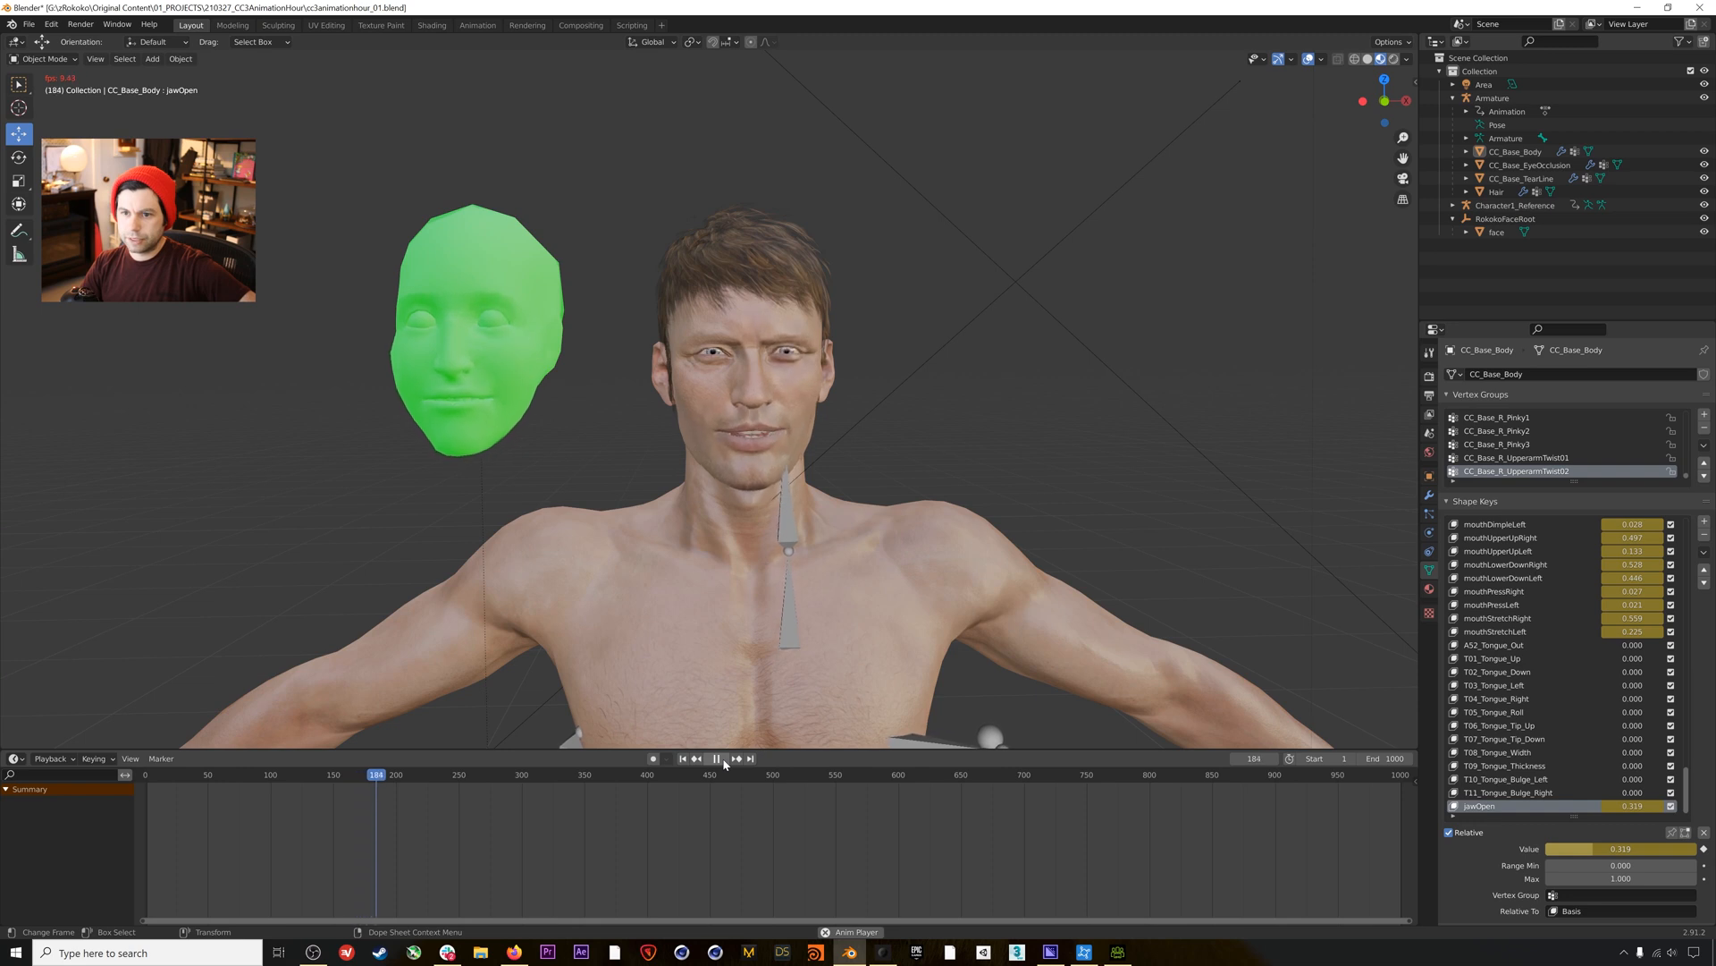
{"action": "left_click_drag", "start_coordinate": [404, 776], "coordinate": [552, 771]}
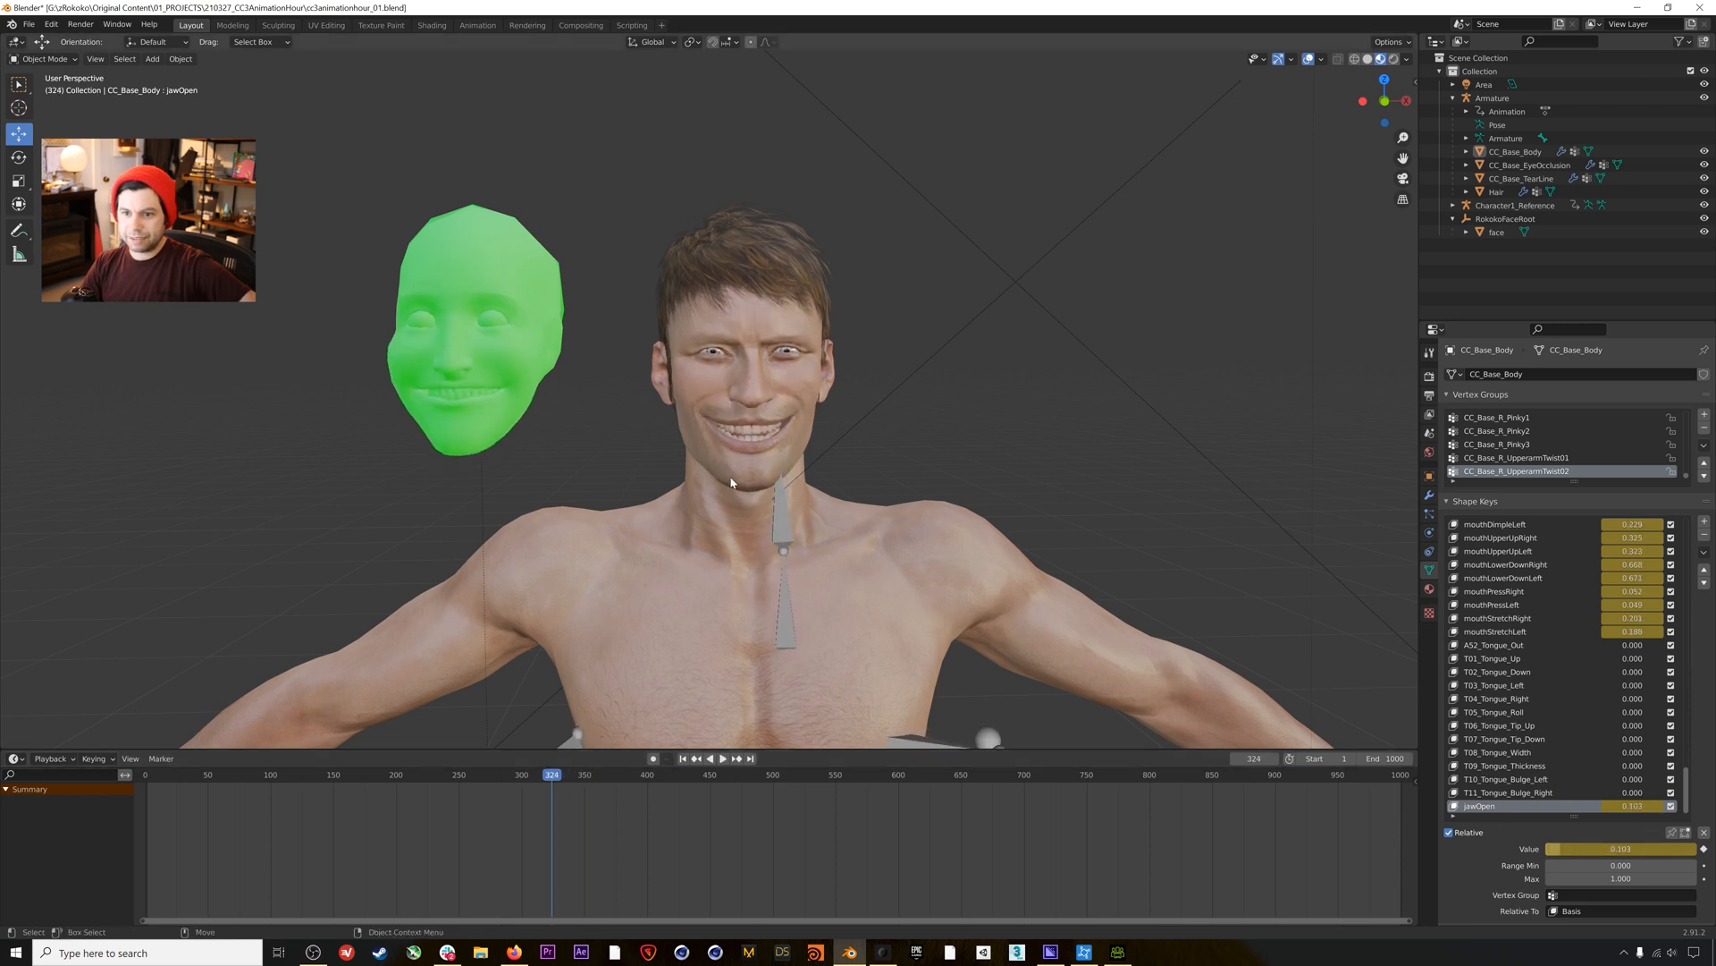
{"action": "scroll", "coordinate": [1514, 715], "scroll_direction": "up", "scroll_amount": 8}
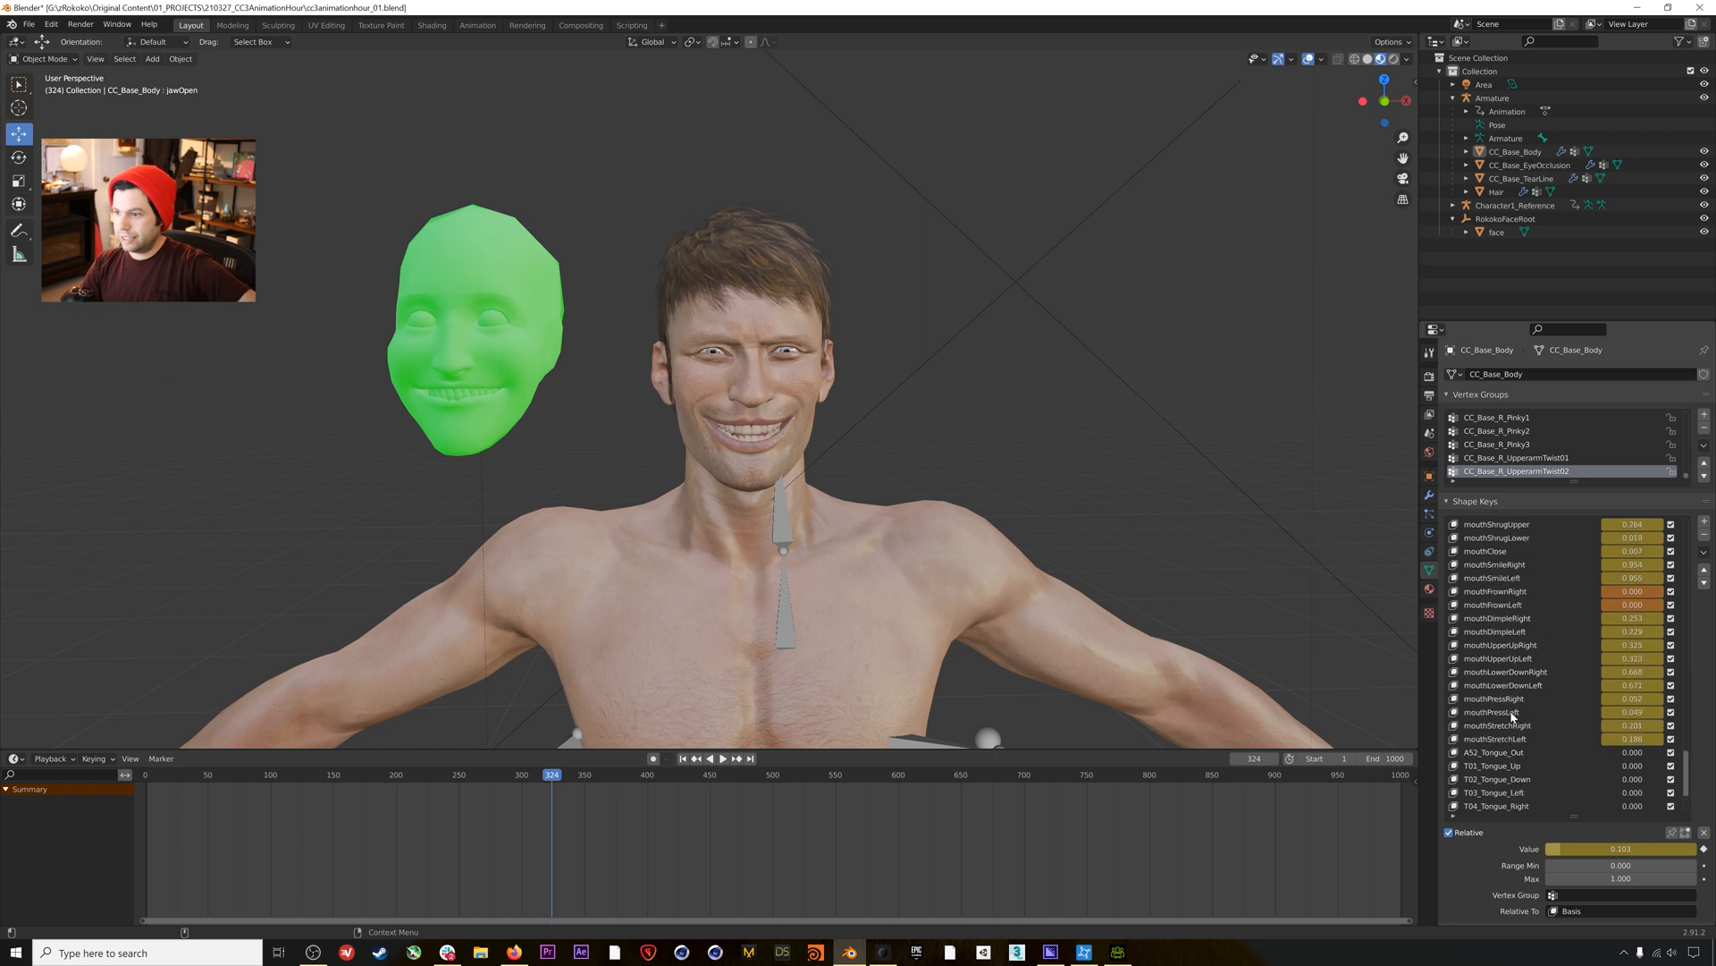
{"action": "scroll", "coordinate": [1513, 716], "scroll_direction": "up", "scroll_amount": 1}
{"action": "left_click", "coordinate": [1495, 580]}
{"action": "left_click", "coordinate": [1491, 592]}
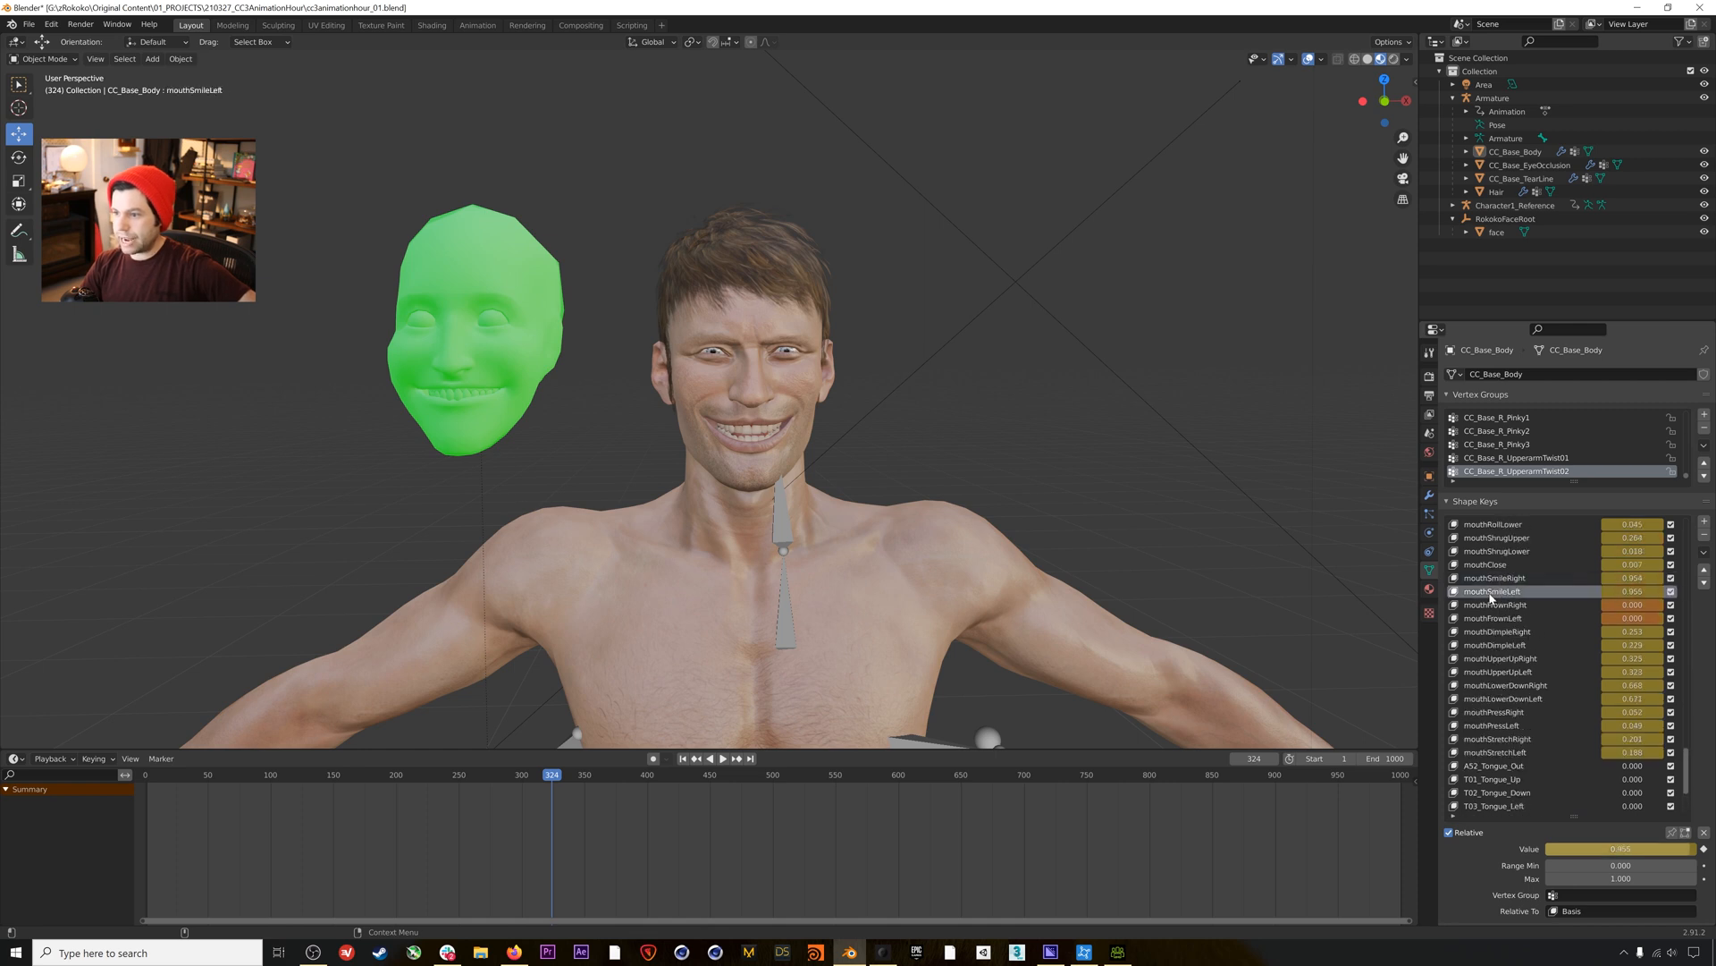
{"action": "left_click", "coordinate": [1600, 878]}
{"action": "type", "text": ".75"}
{"action": "key", "text": "Return"}
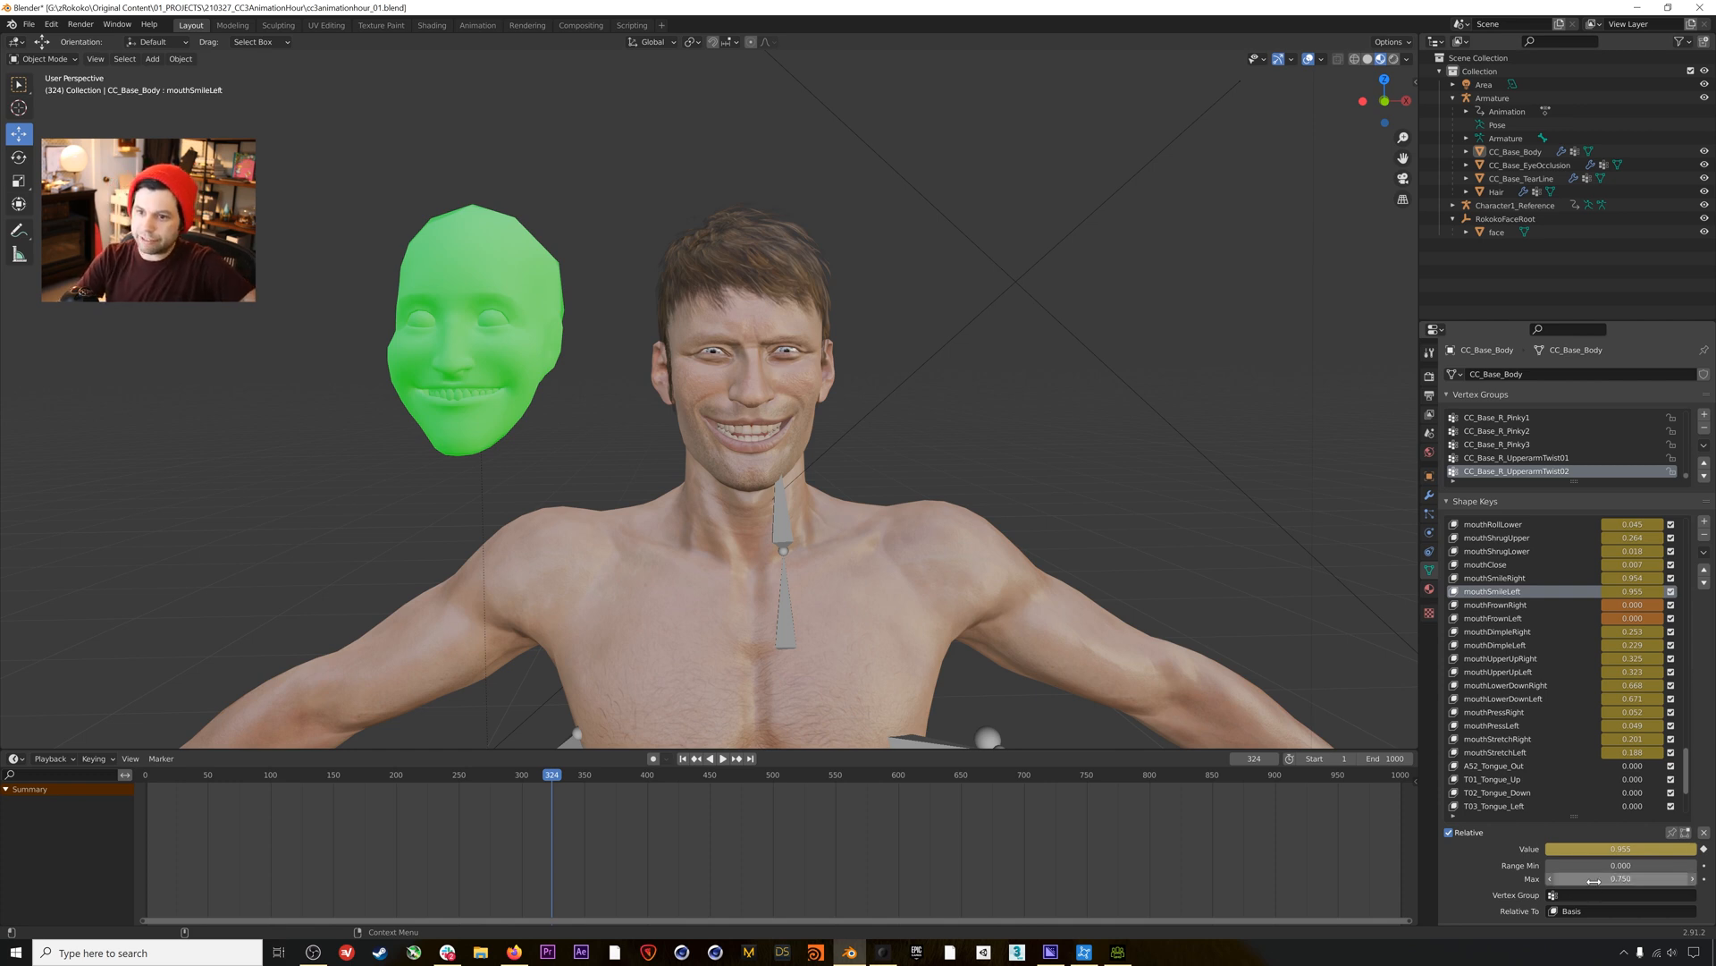
Try limiting the mouthFrownRight shape key's maximum range to 0.75.
{"action": "left_click", "coordinate": [1493, 605]}
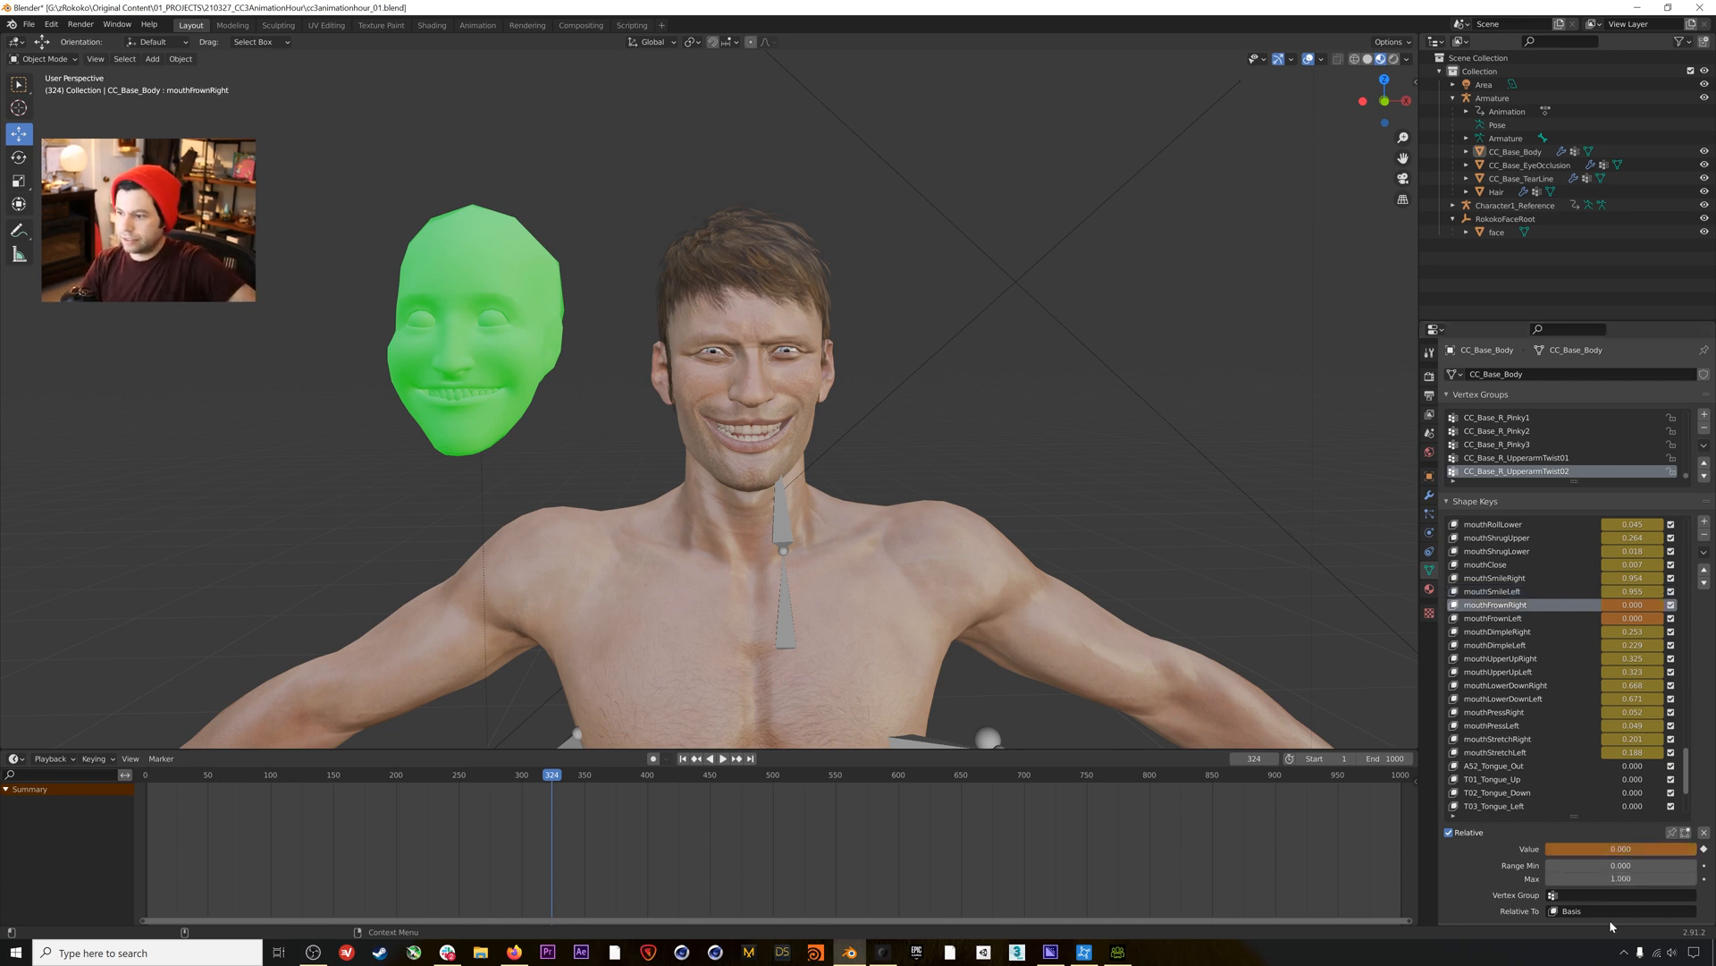
{"action": "left_click", "coordinate": [1600, 878]}
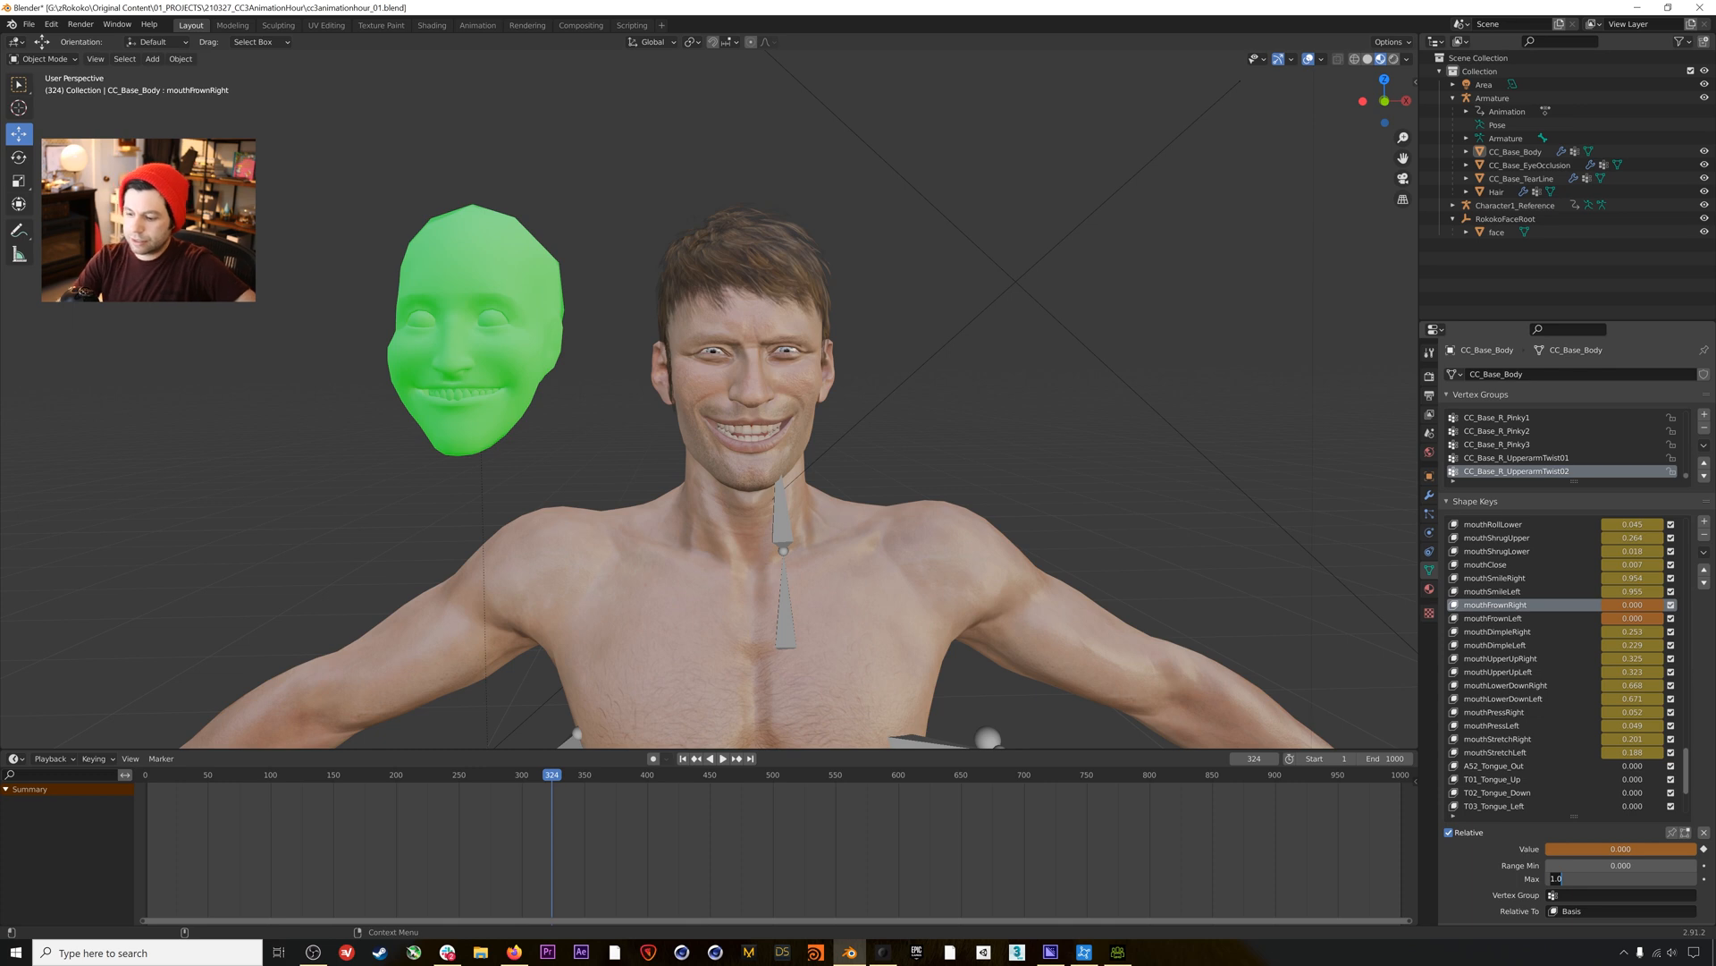
{"action": "type", "text": ".75"}
{"action": "key", "text": "Return"}
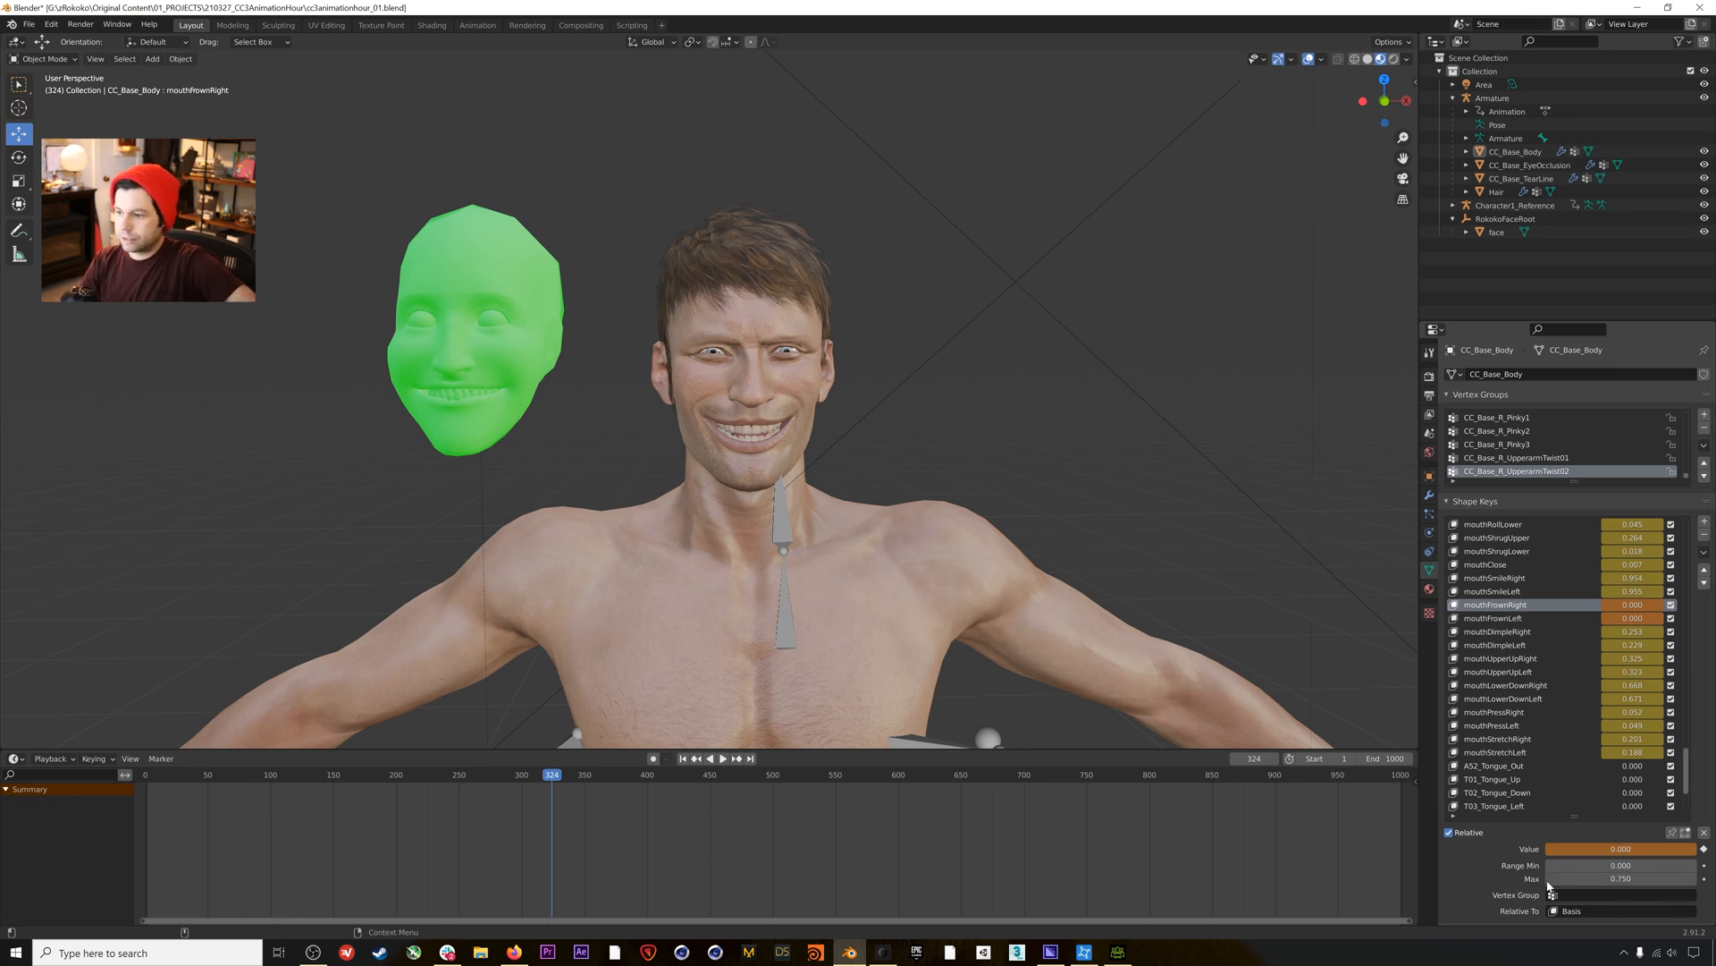
Go to frame 315, try a maximum range of 0.2 on mouthFrownRight, and restore the maximum to 1.000.
{"action": "mouse_move", "coordinate": [552, 774]}
{"action": "left_mouse_down"}
{"action": "mouse_move", "coordinate": [519, 774]}
{"action": "mouse_move", "coordinate": [555, 774]}
{"action": "mouse_move", "coordinate": [540, 775]}
{"action": "left_mouse_up"}
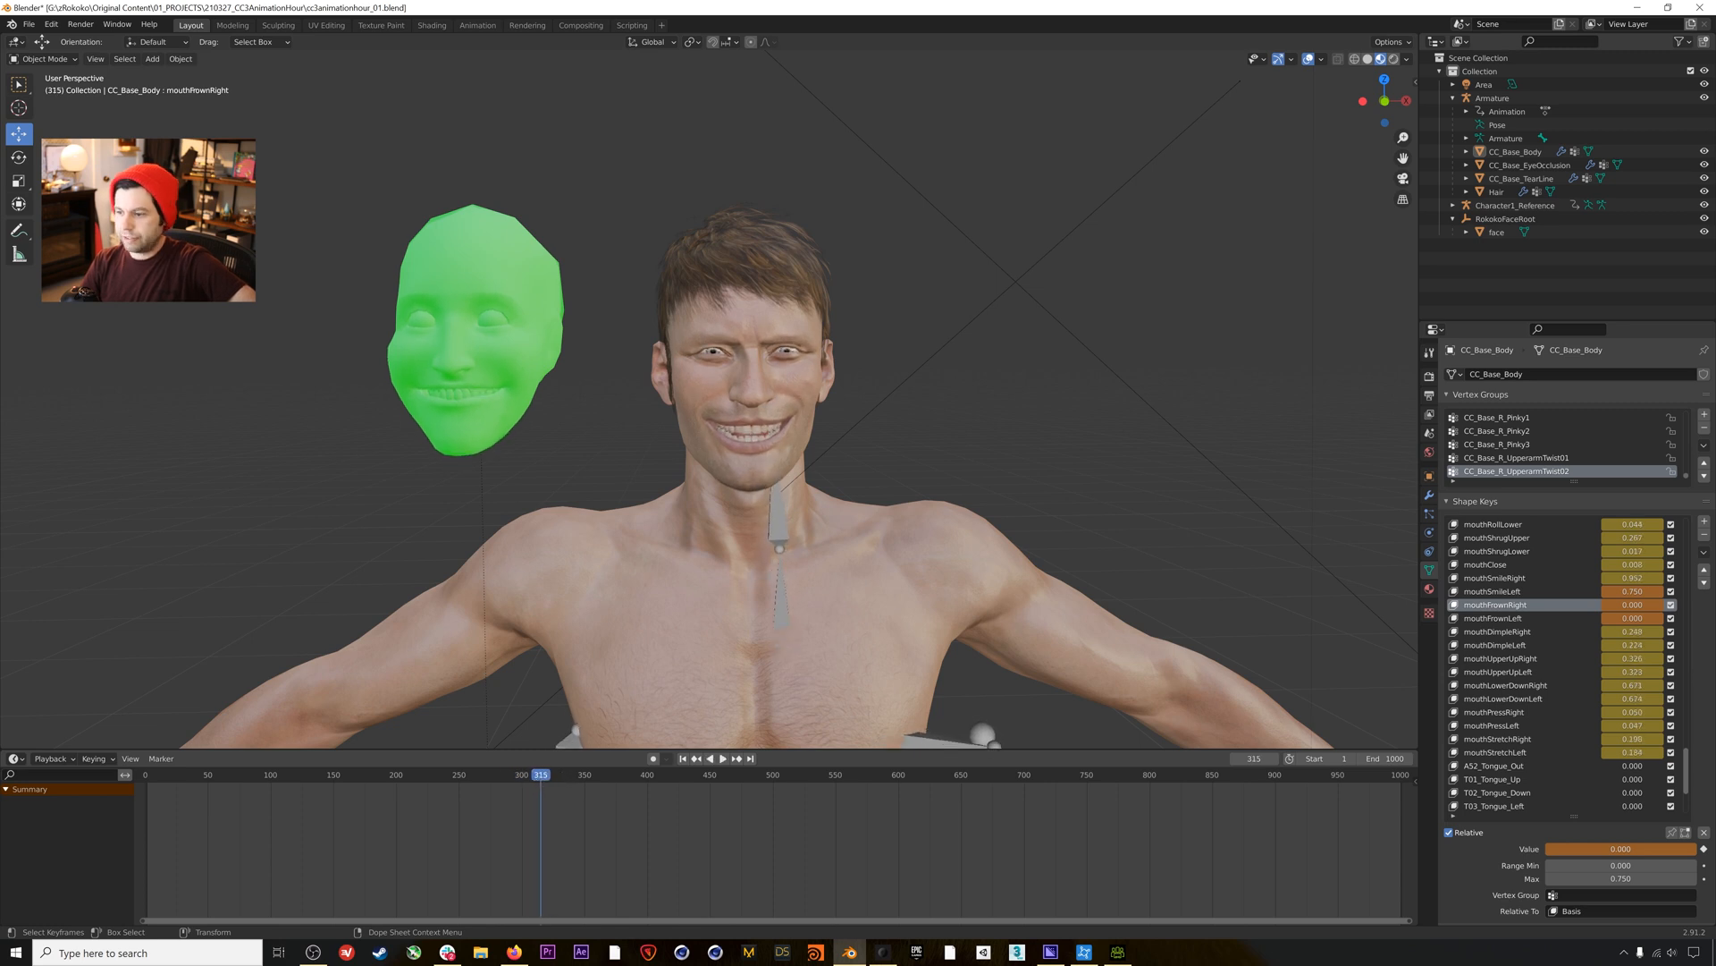
{"action": "left_click", "coordinate": [1609, 878]}
{"action": "key", "text": "BackSpace"}
{"action": "type", "text": "0.2"}
{"action": "key", "text": "Return"}
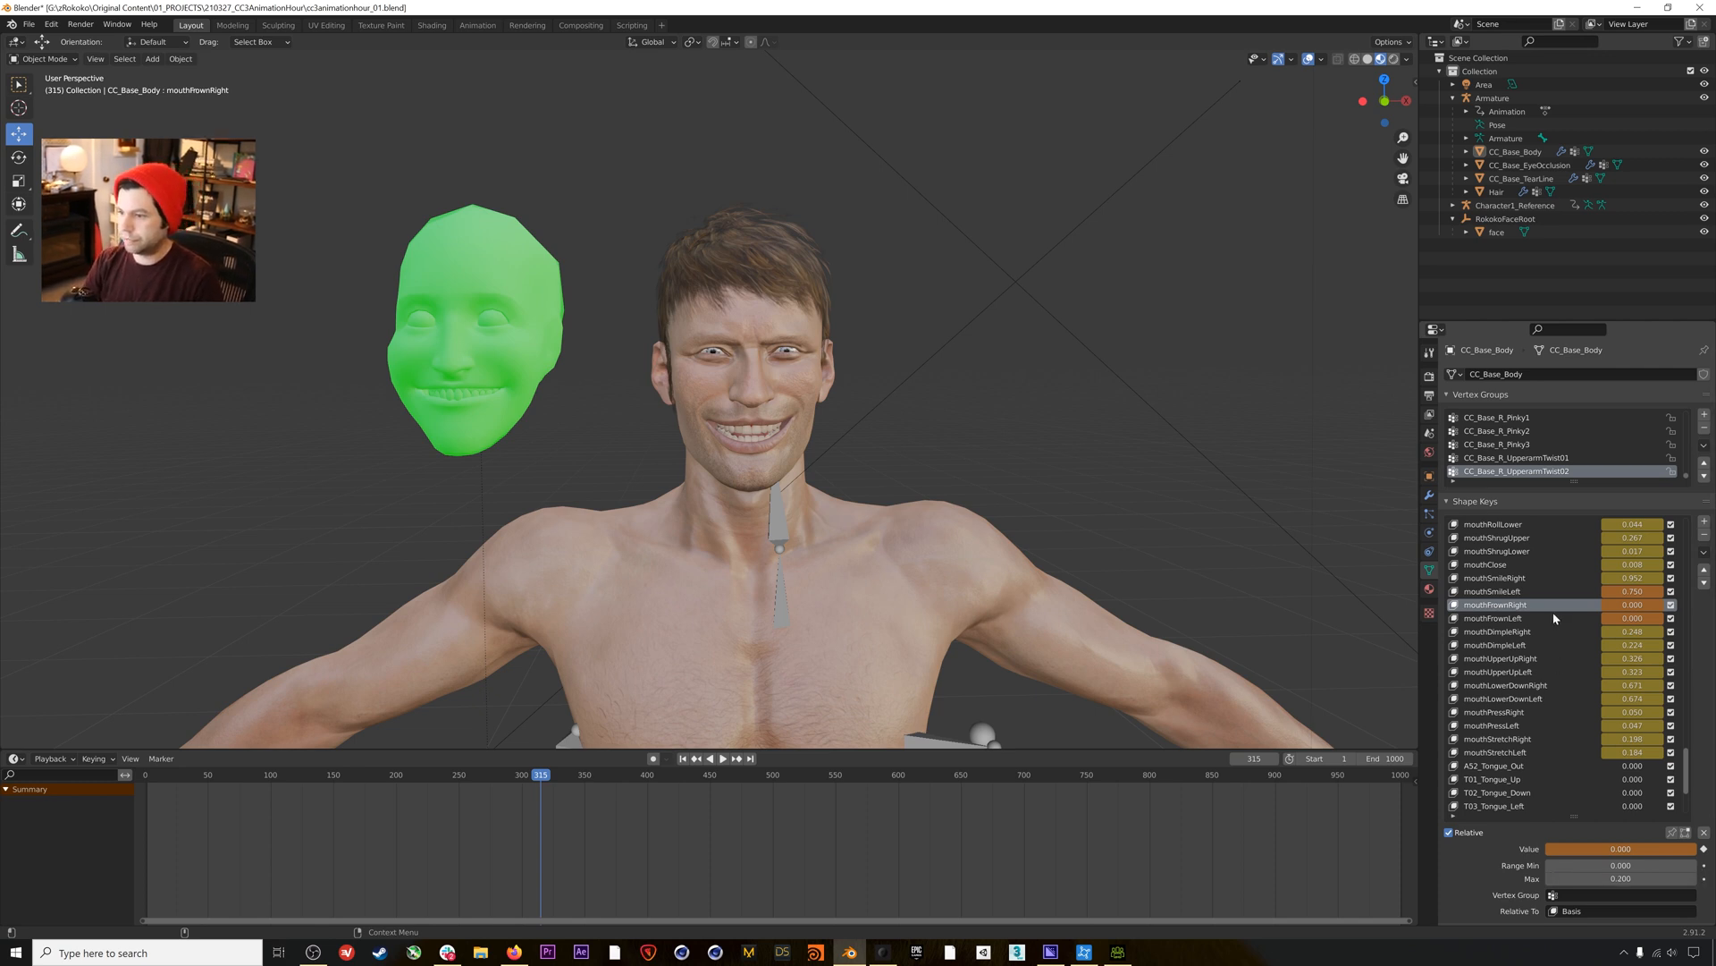
{"action": "left_click", "coordinate": [1621, 877]}
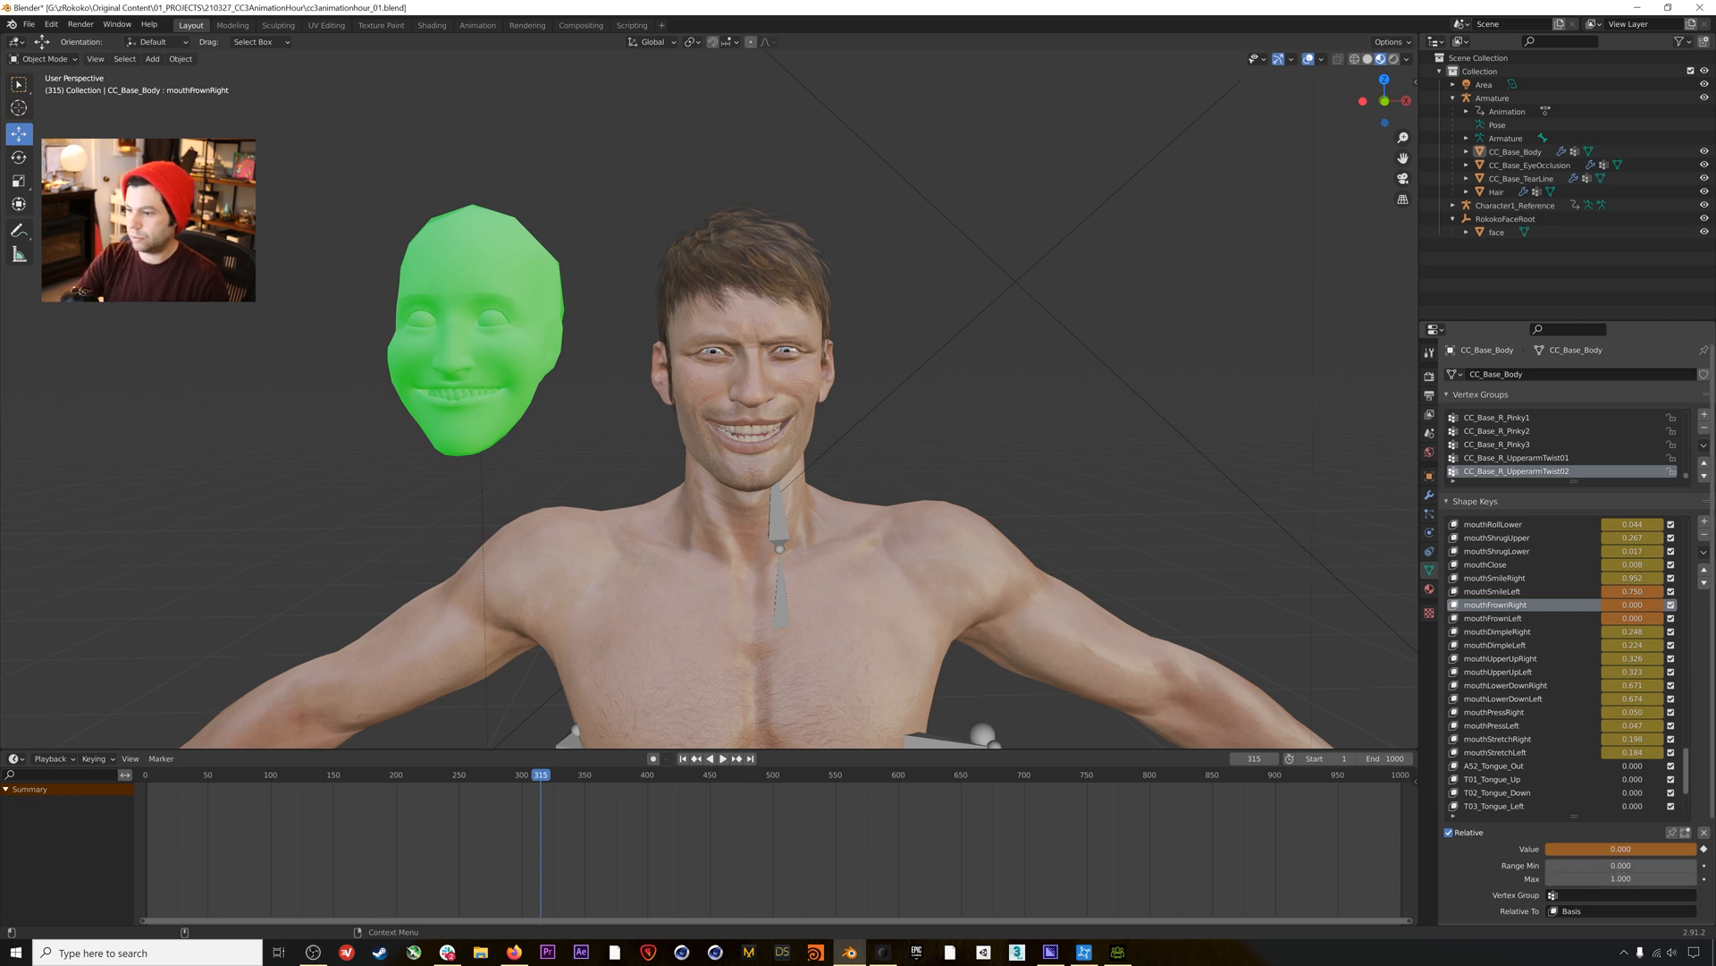
Set the maximum range of the mouthSmileLeft and mouthSmileRight shape keys to 0.5.
{"action": "left_click", "coordinate": [1502, 620]}
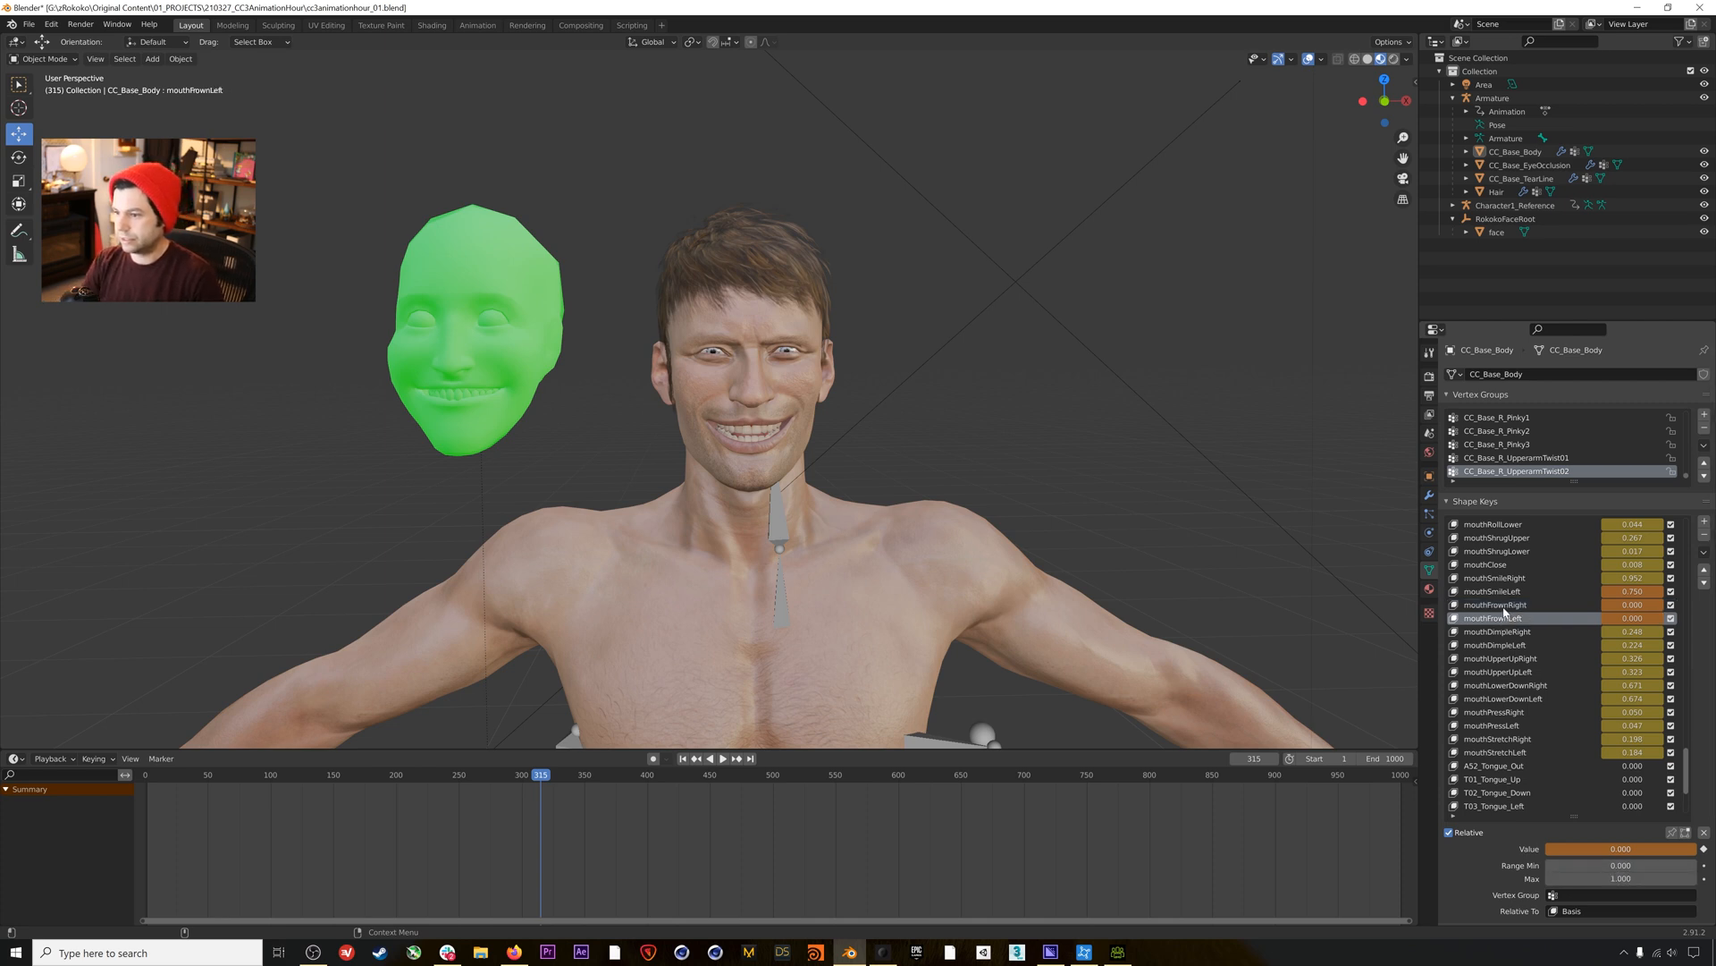
{"action": "left_click", "coordinate": [1509, 594]}
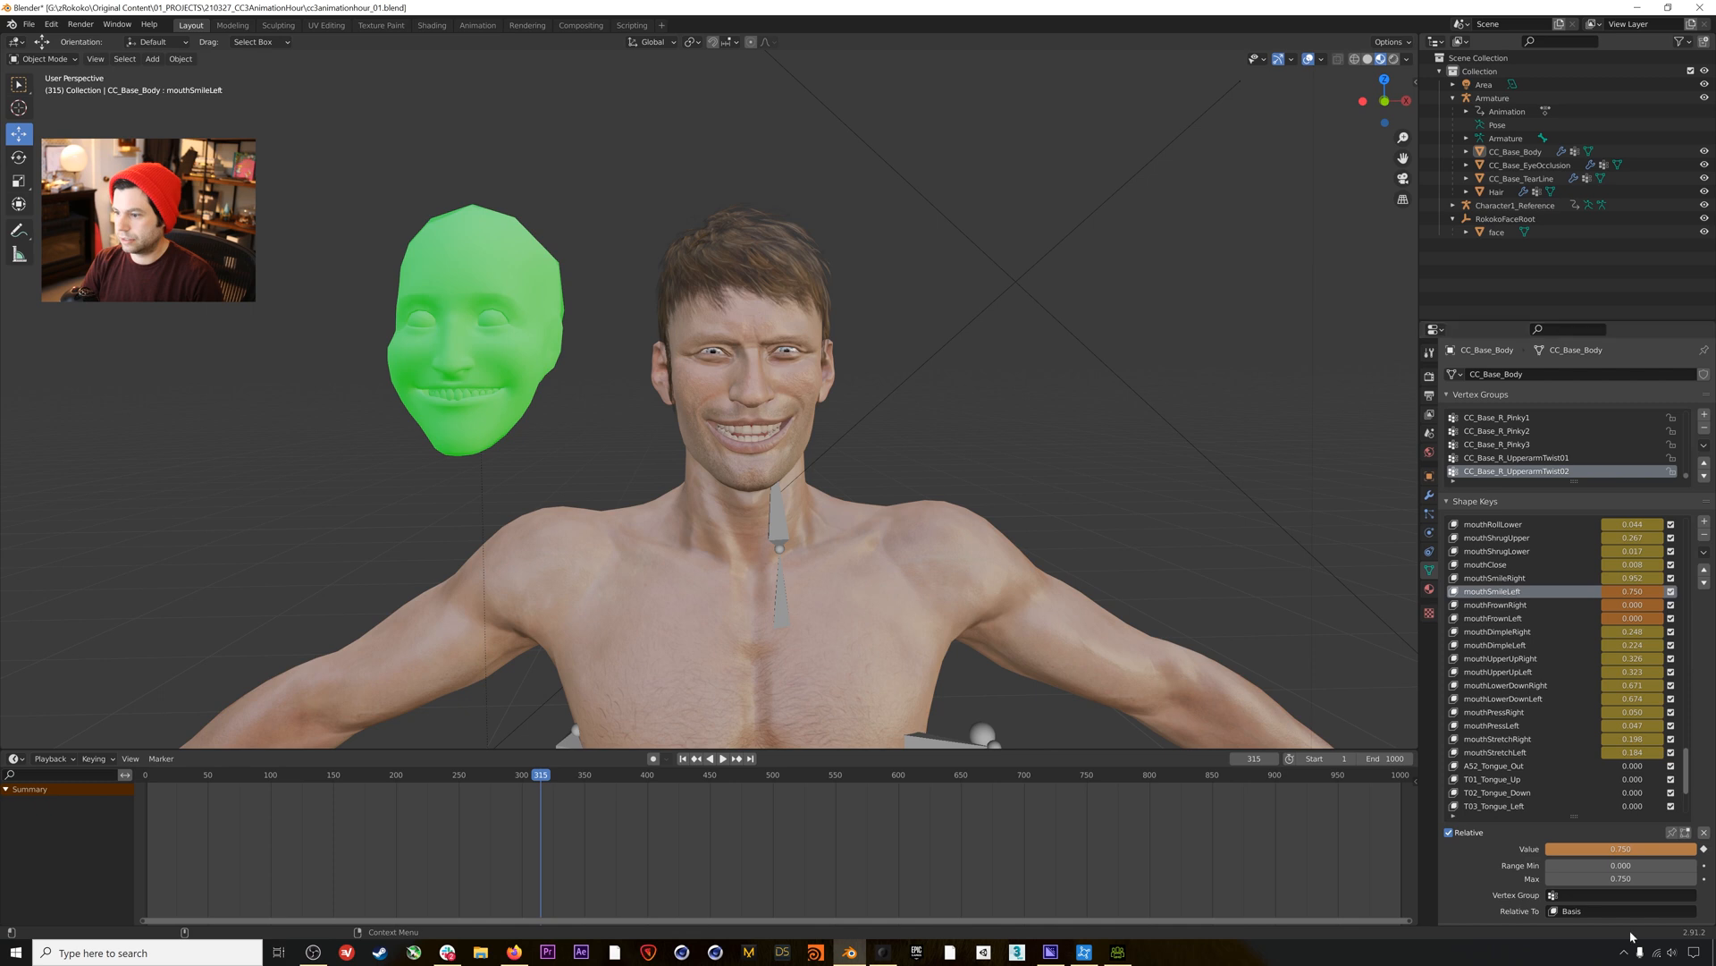
{"action": "left_click", "coordinate": [1620, 878]}
{"action": "key", "text": "BackSpace"}
{"action": "type", "text": "0.5"}
{"action": "key", "text": "Return"}
{"action": "left_click", "coordinate": [1517, 580]}
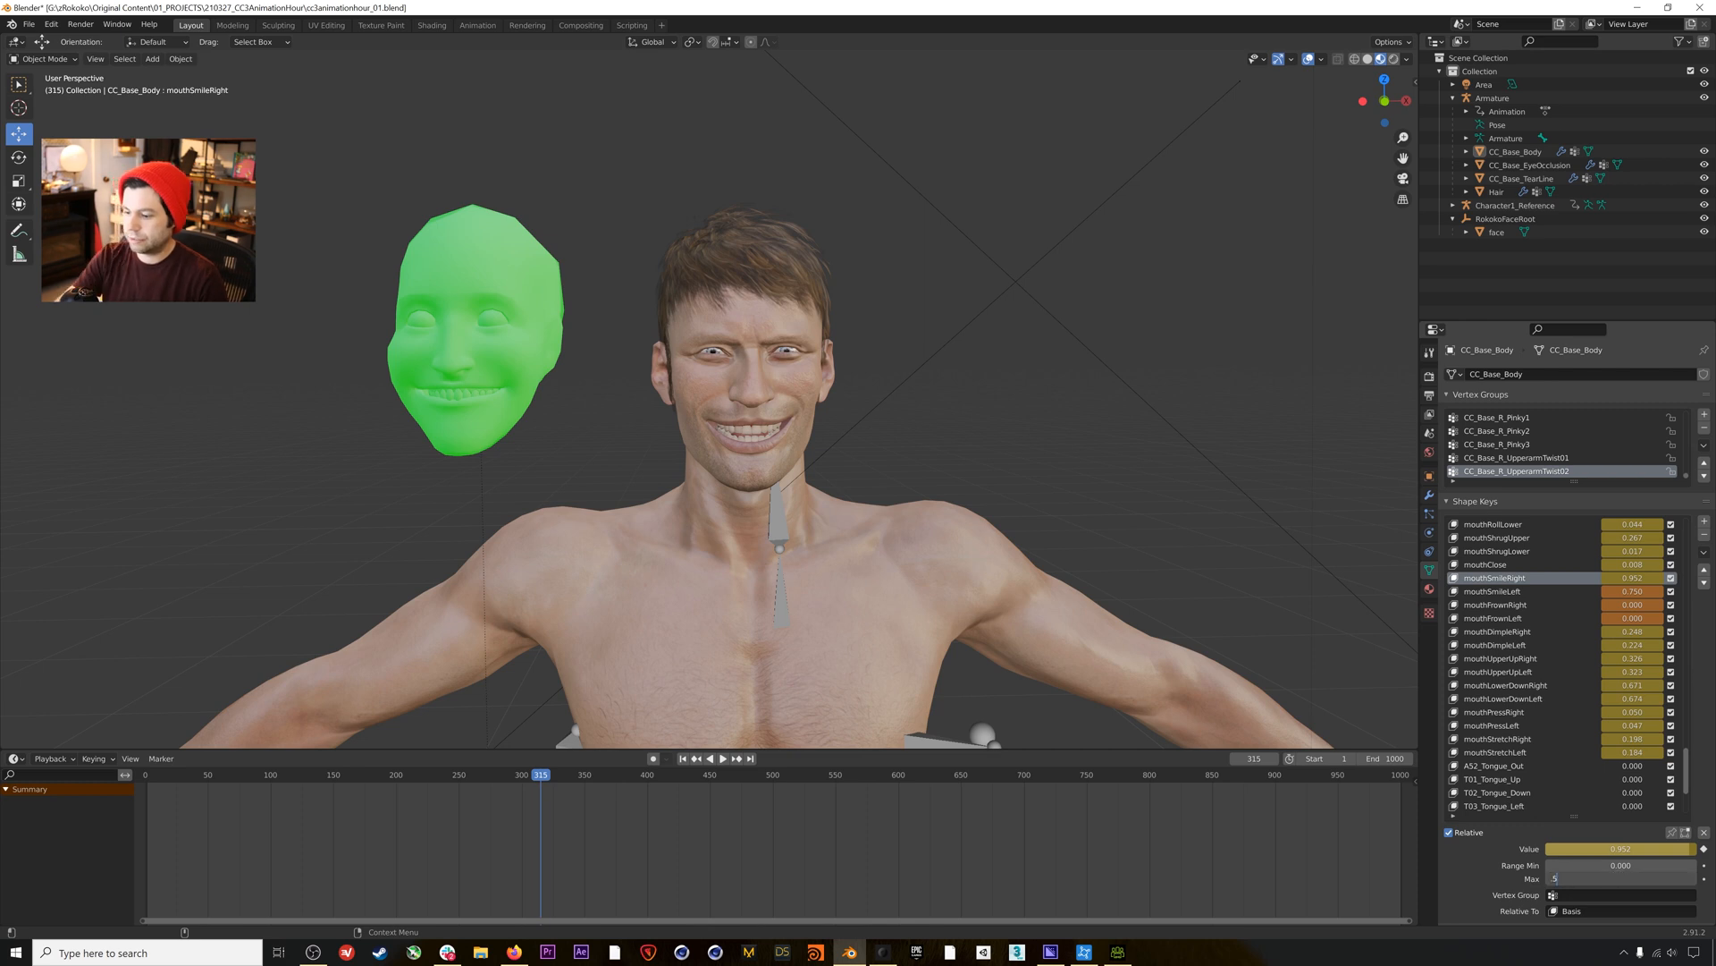
Inspect the neighbouring mouth smile and frown shape keys, and play and scrub the animation between frames 315 and 382.
{"action": "left_click", "coordinate": [1517, 569]}
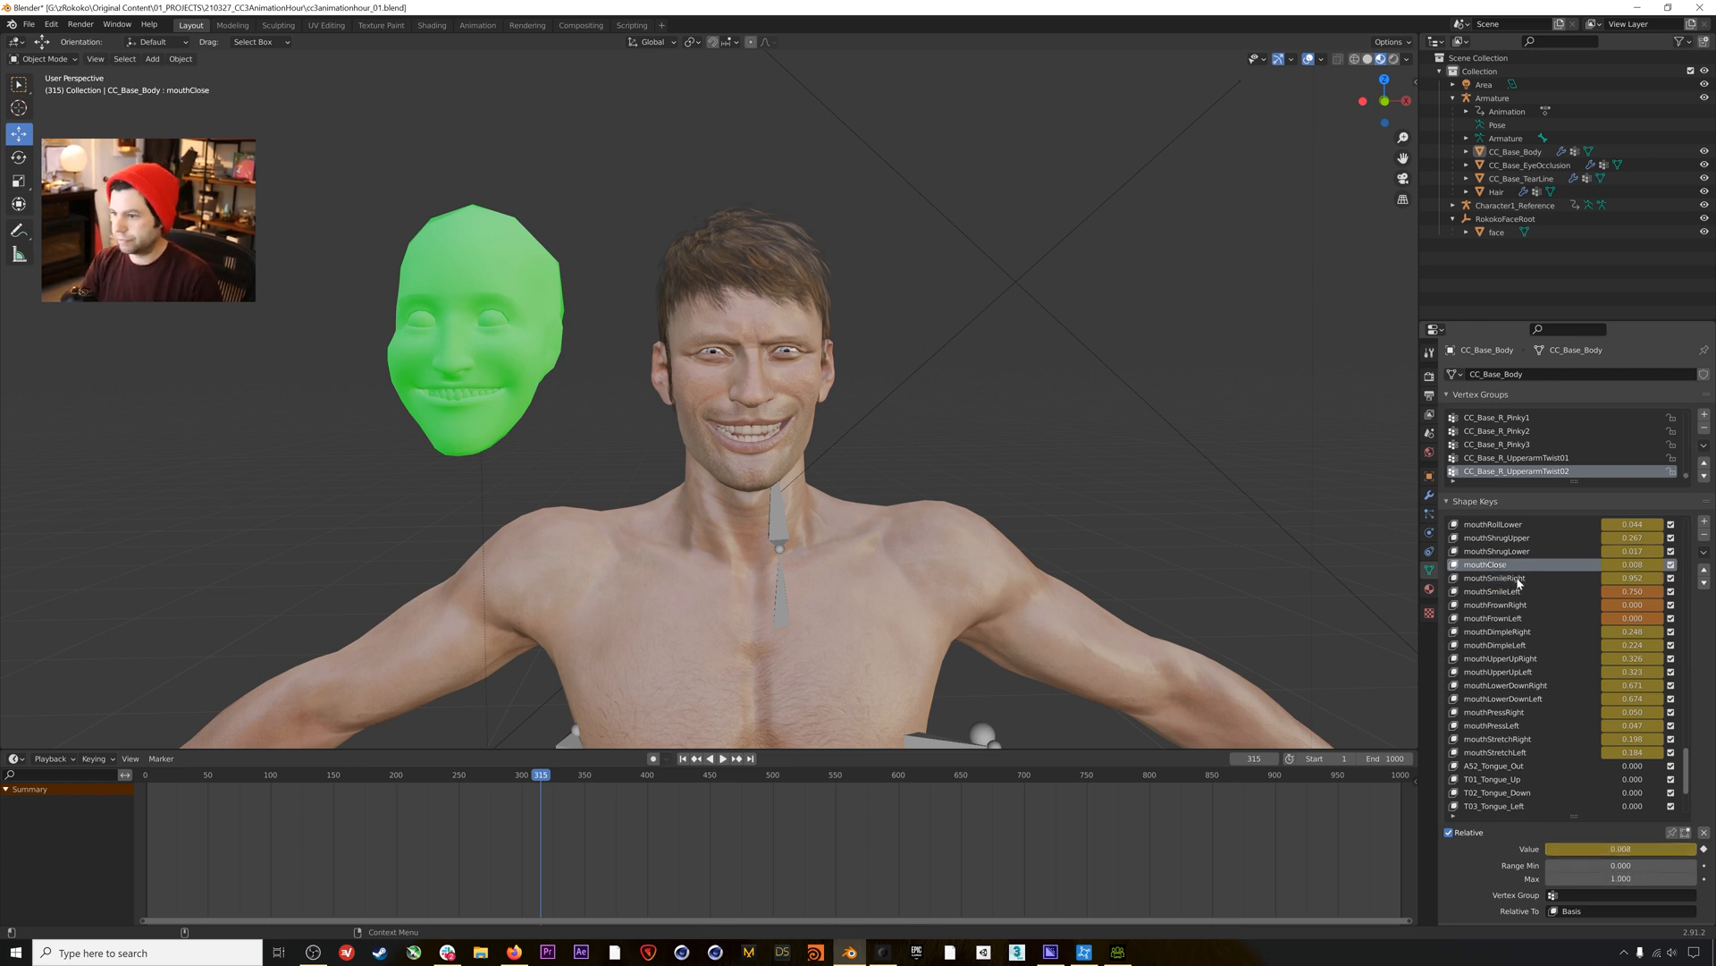
{"action": "left_click", "coordinate": [1520, 579]}
{"action": "left_click", "coordinate": [1523, 592]}
{"action": "left_click", "coordinate": [1526, 606]}
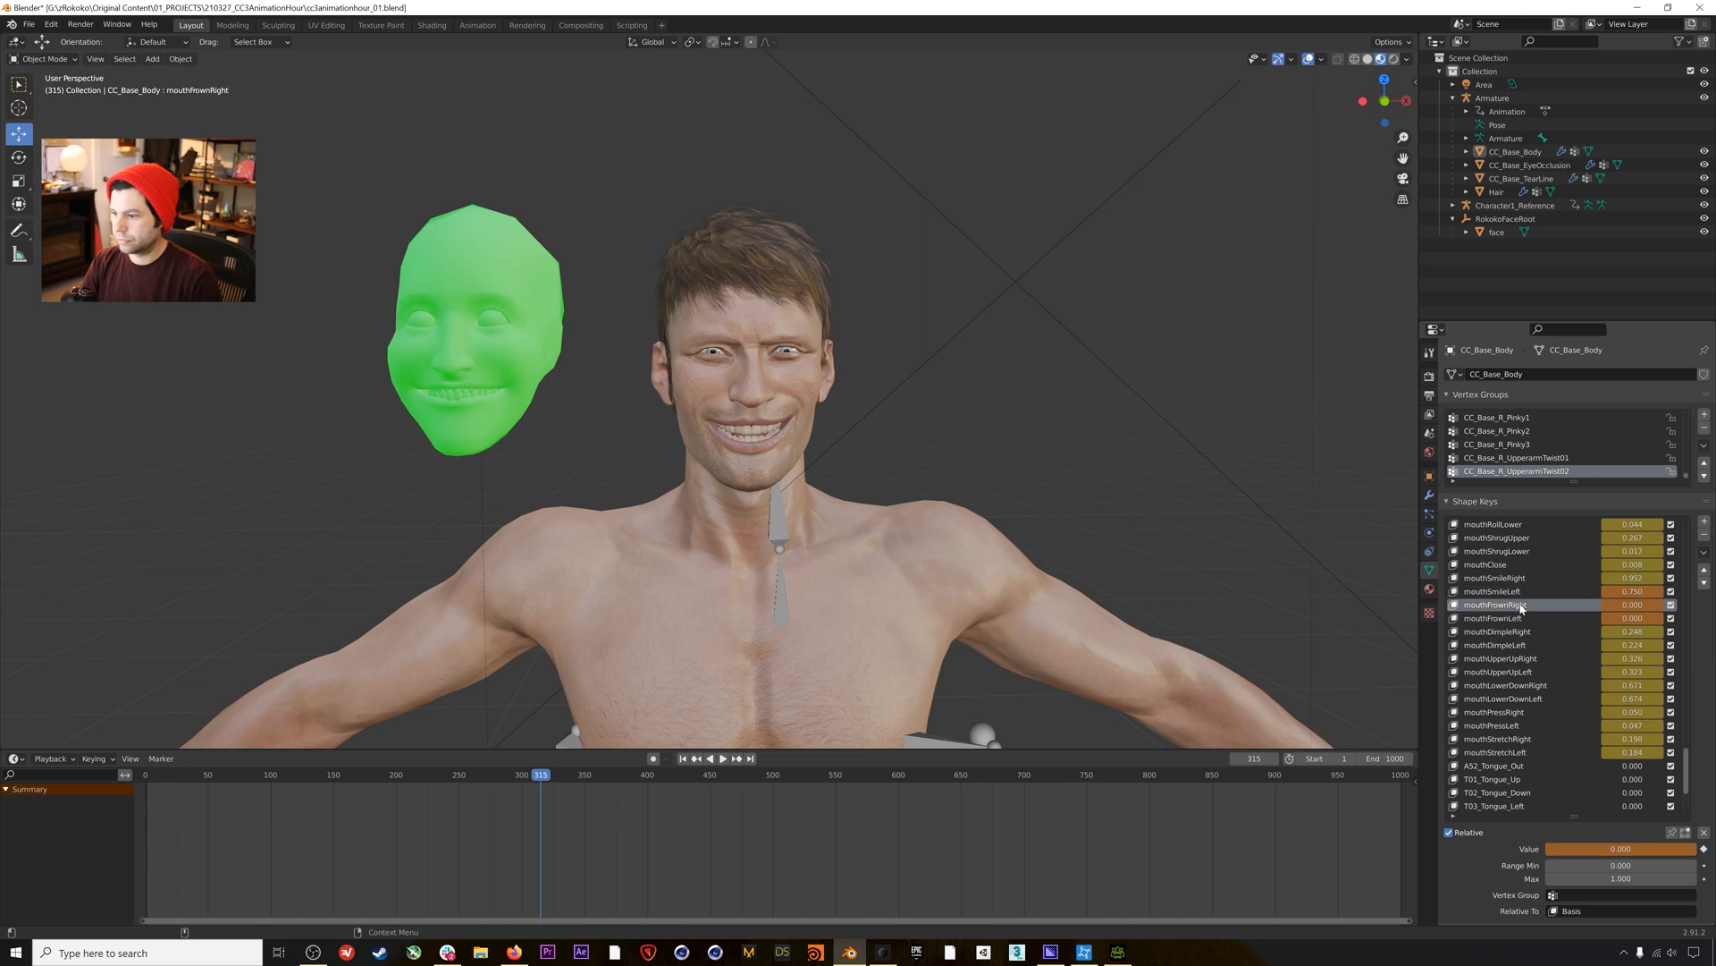
{"action": "left_click", "coordinate": [1522, 618]}
{"action": "left_click", "coordinate": [1527, 592]}
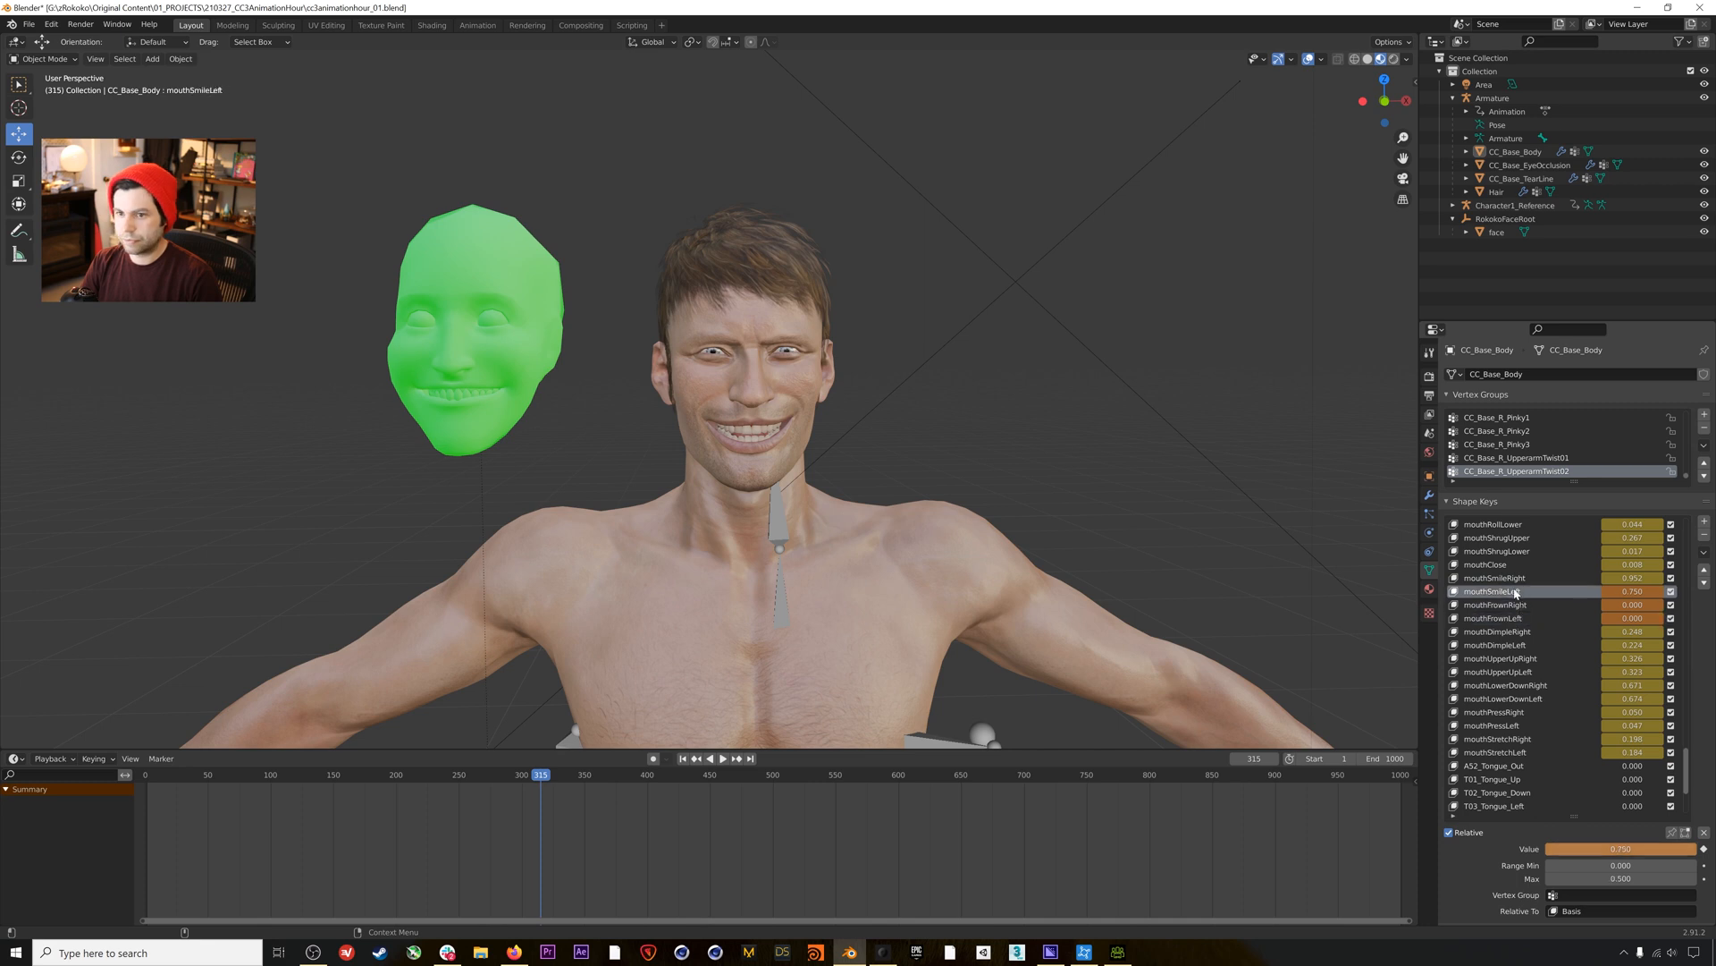
{"action": "key", "text": "space"}
{"action": "left_click_drag", "start_coordinate": [593, 786], "coordinate": [529, 794]}
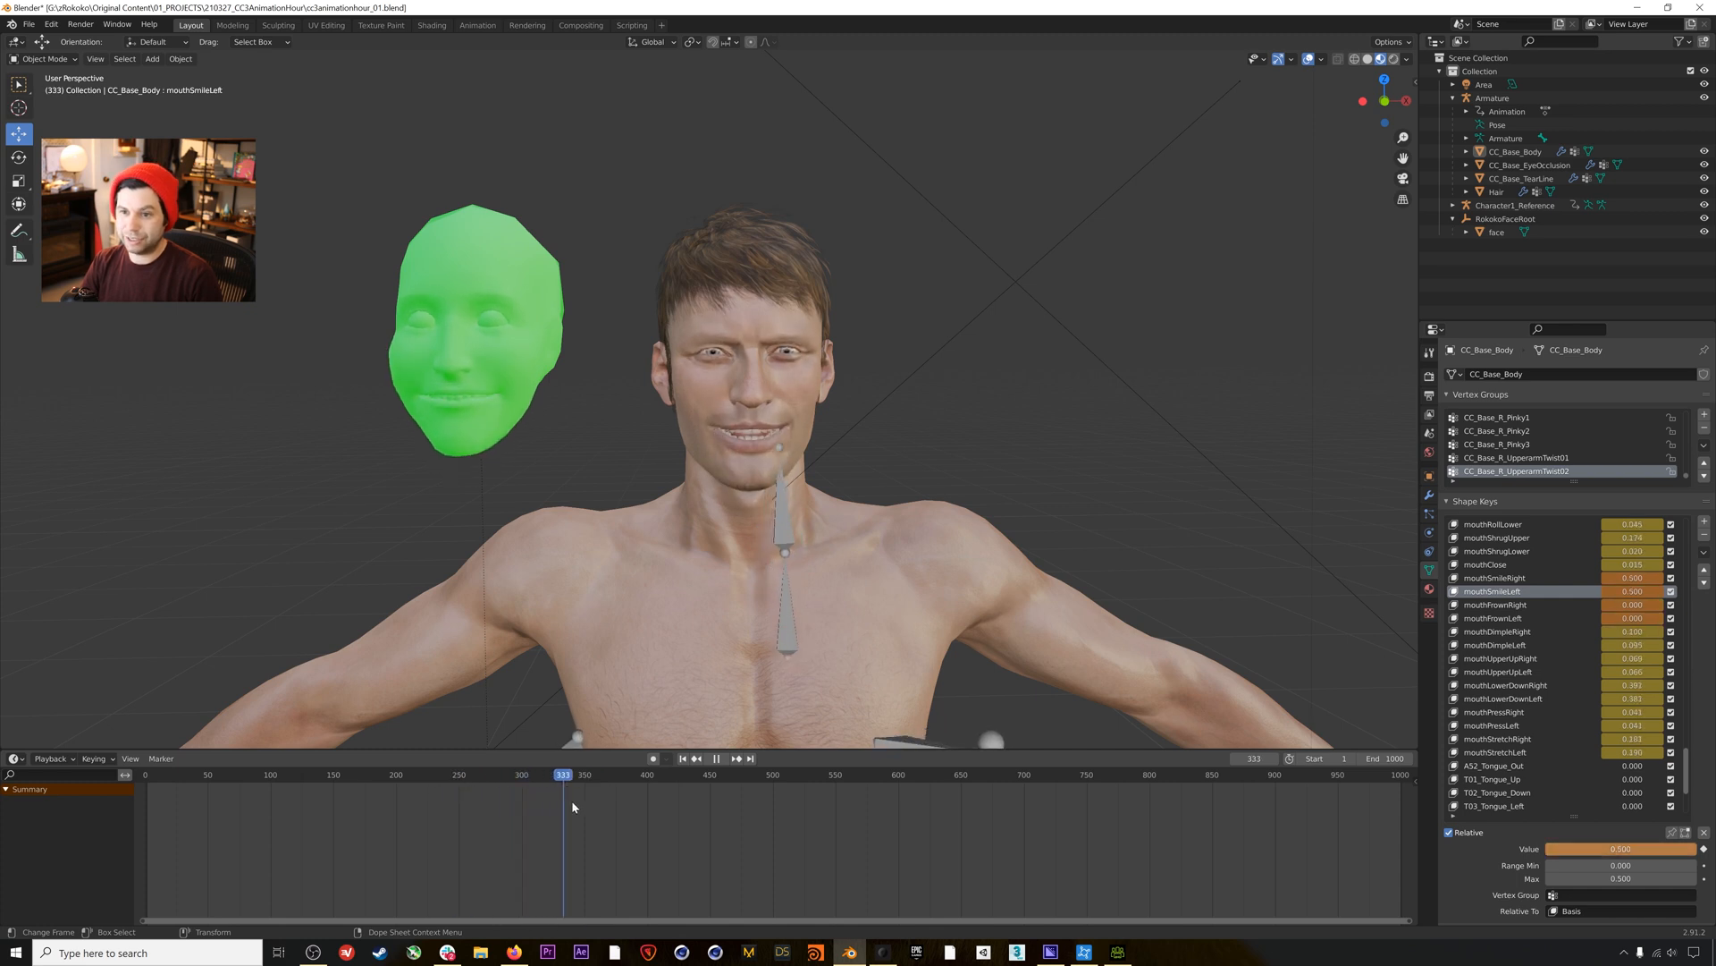
{"action": "left_click_drag", "start_coordinate": [662, 794], "coordinate": [625, 790]}
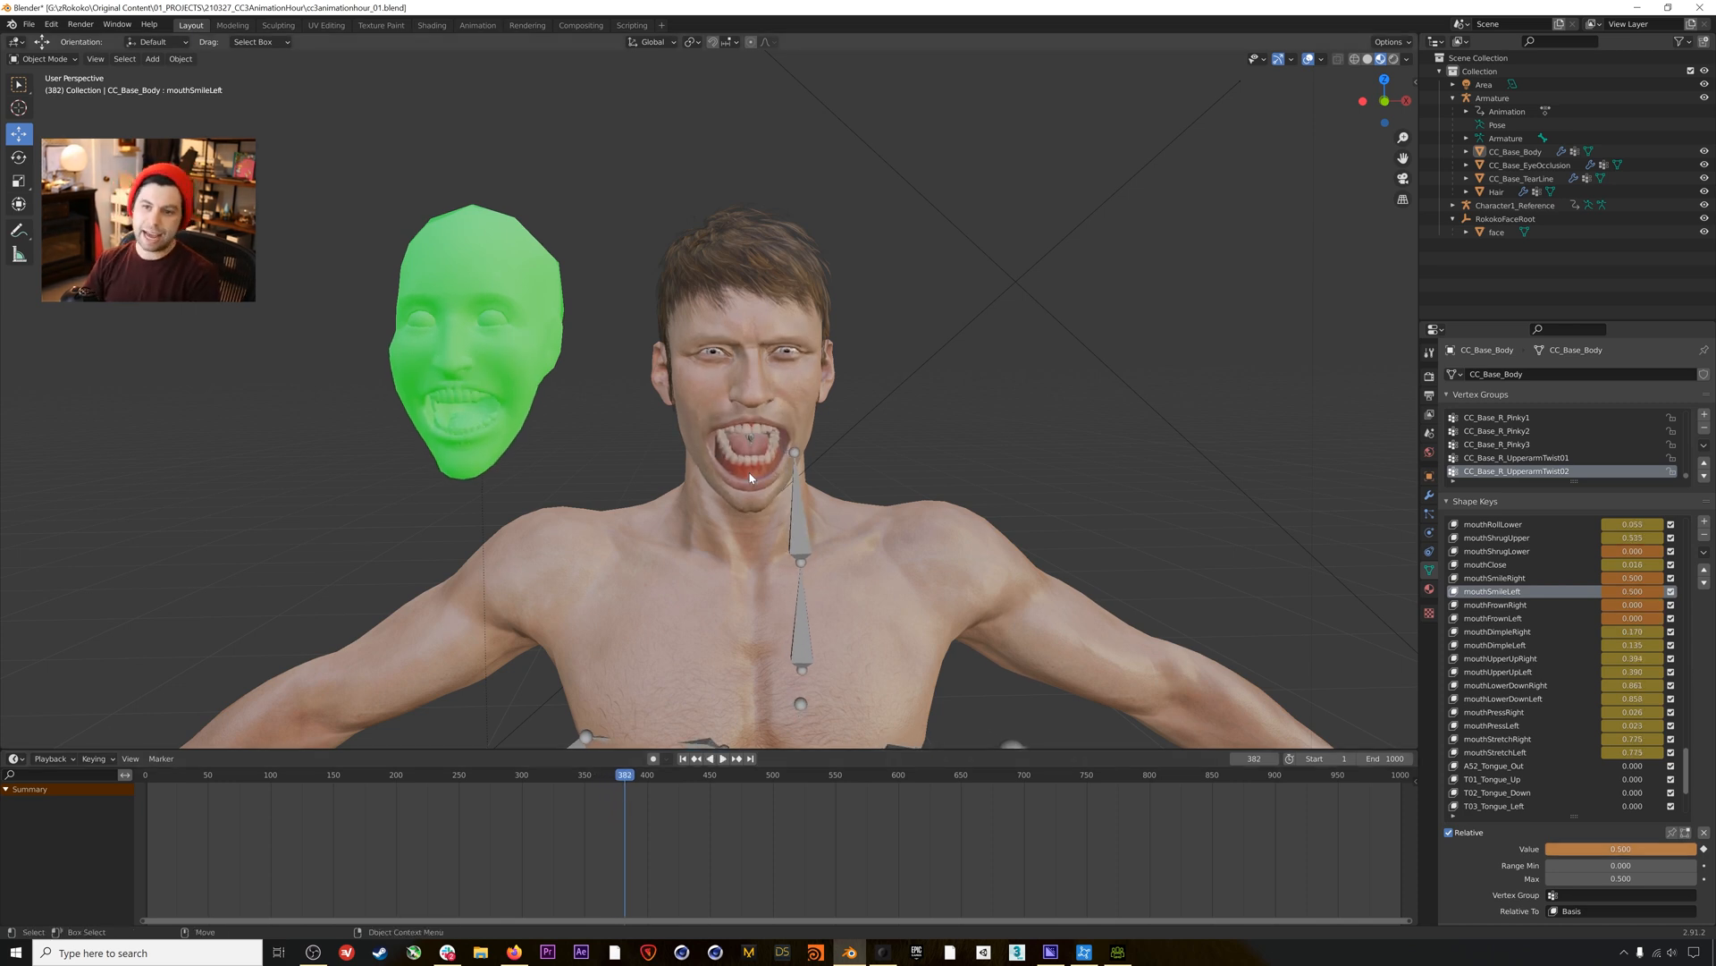
Set the jawOpen shape key's maximum range to 0.5 and review the open mouth around frame 378.
{"action": "scroll", "coordinate": [1539, 767], "scroll_direction": "down", "scroll_amount": 3}
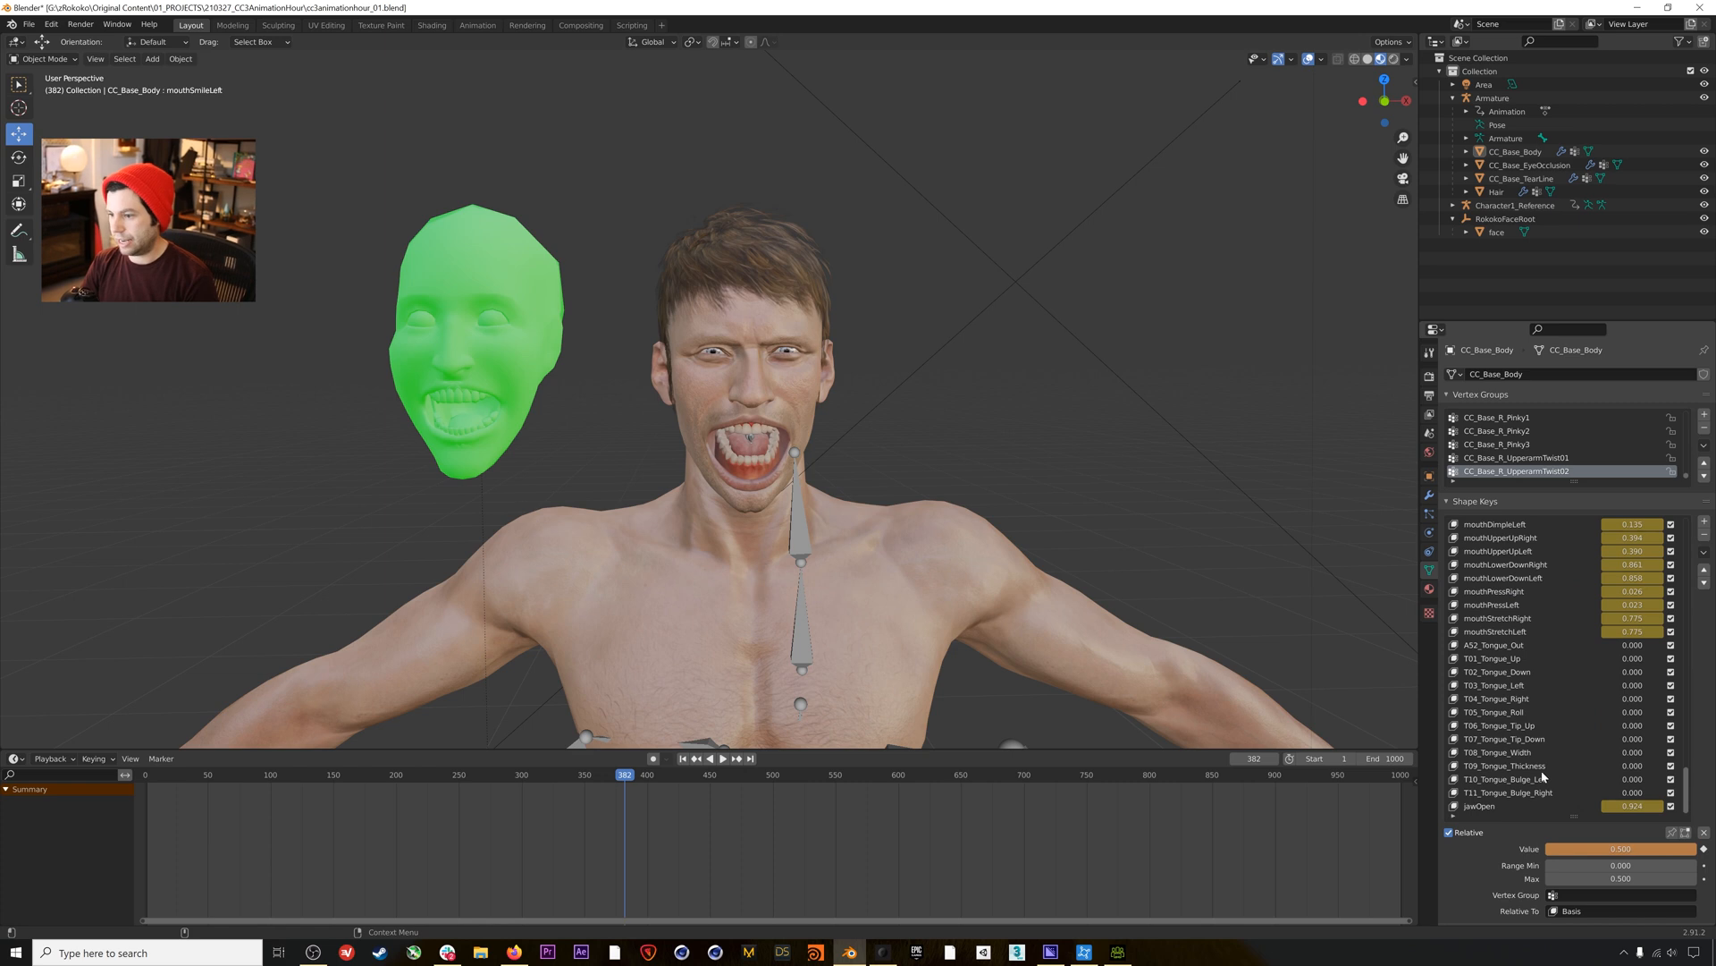
{"action": "left_click", "coordinate": [1509, 807]}
{"action": "left_click", "coordinate": [1621, 878]}
{"action": "type", "text": "1.0"}
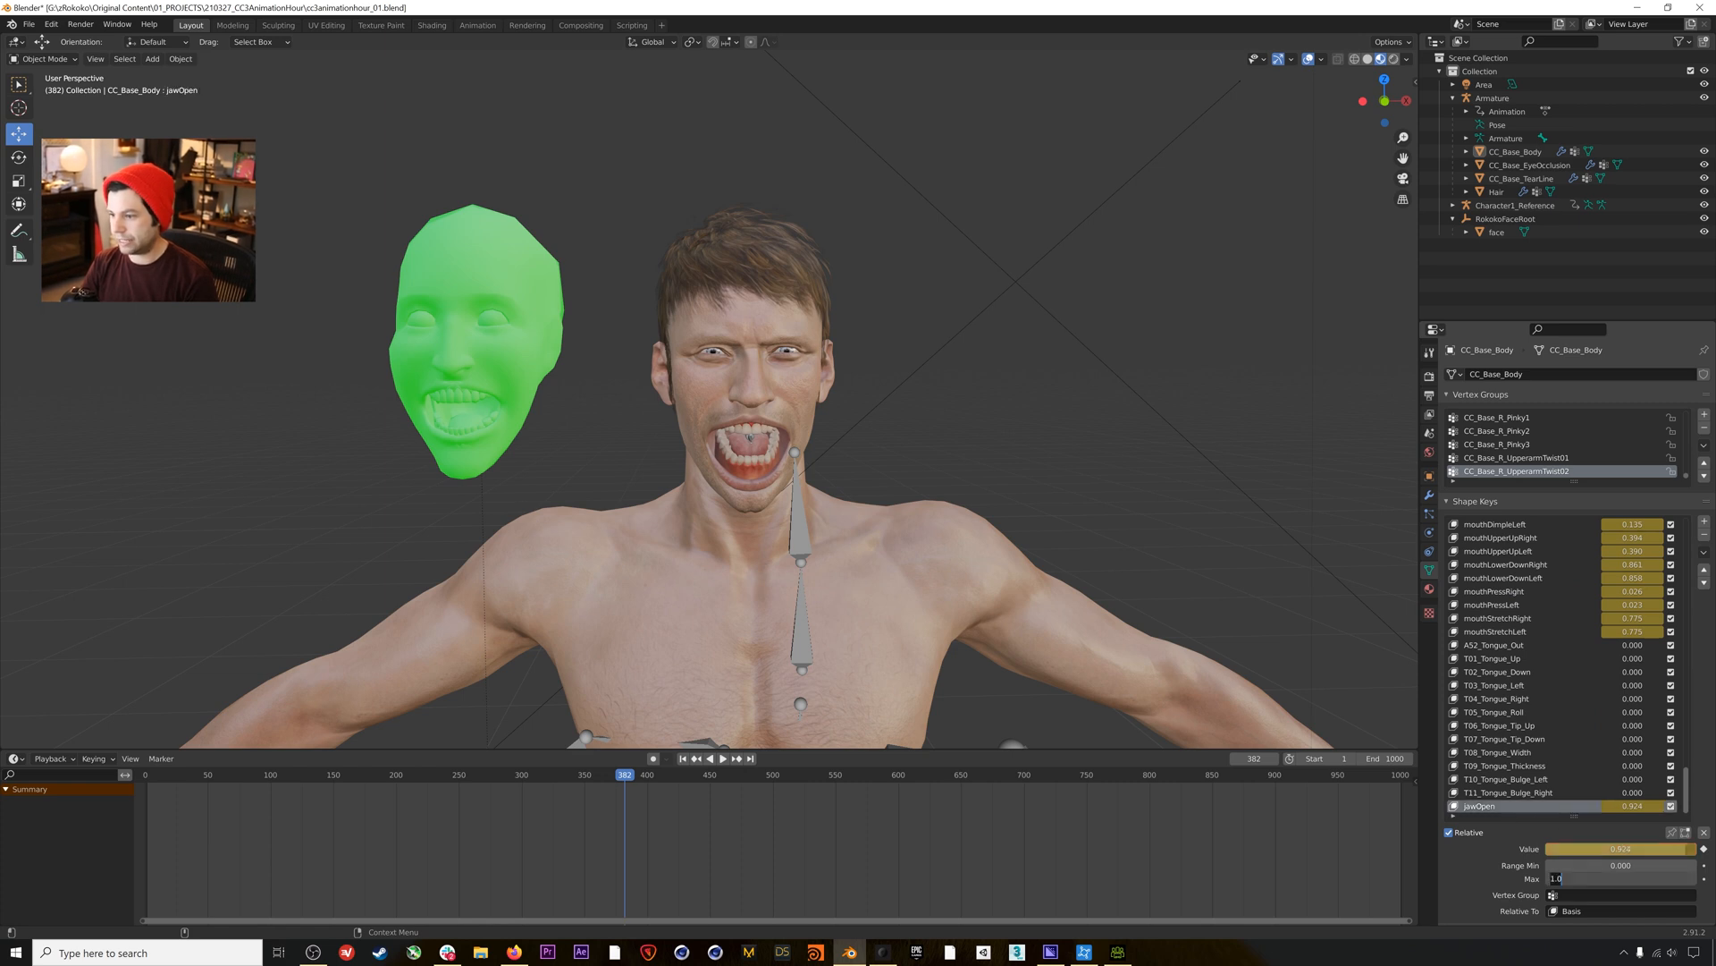
{"action": "type", "text": "0.5"}
{"action": "key", "text": "Return"}
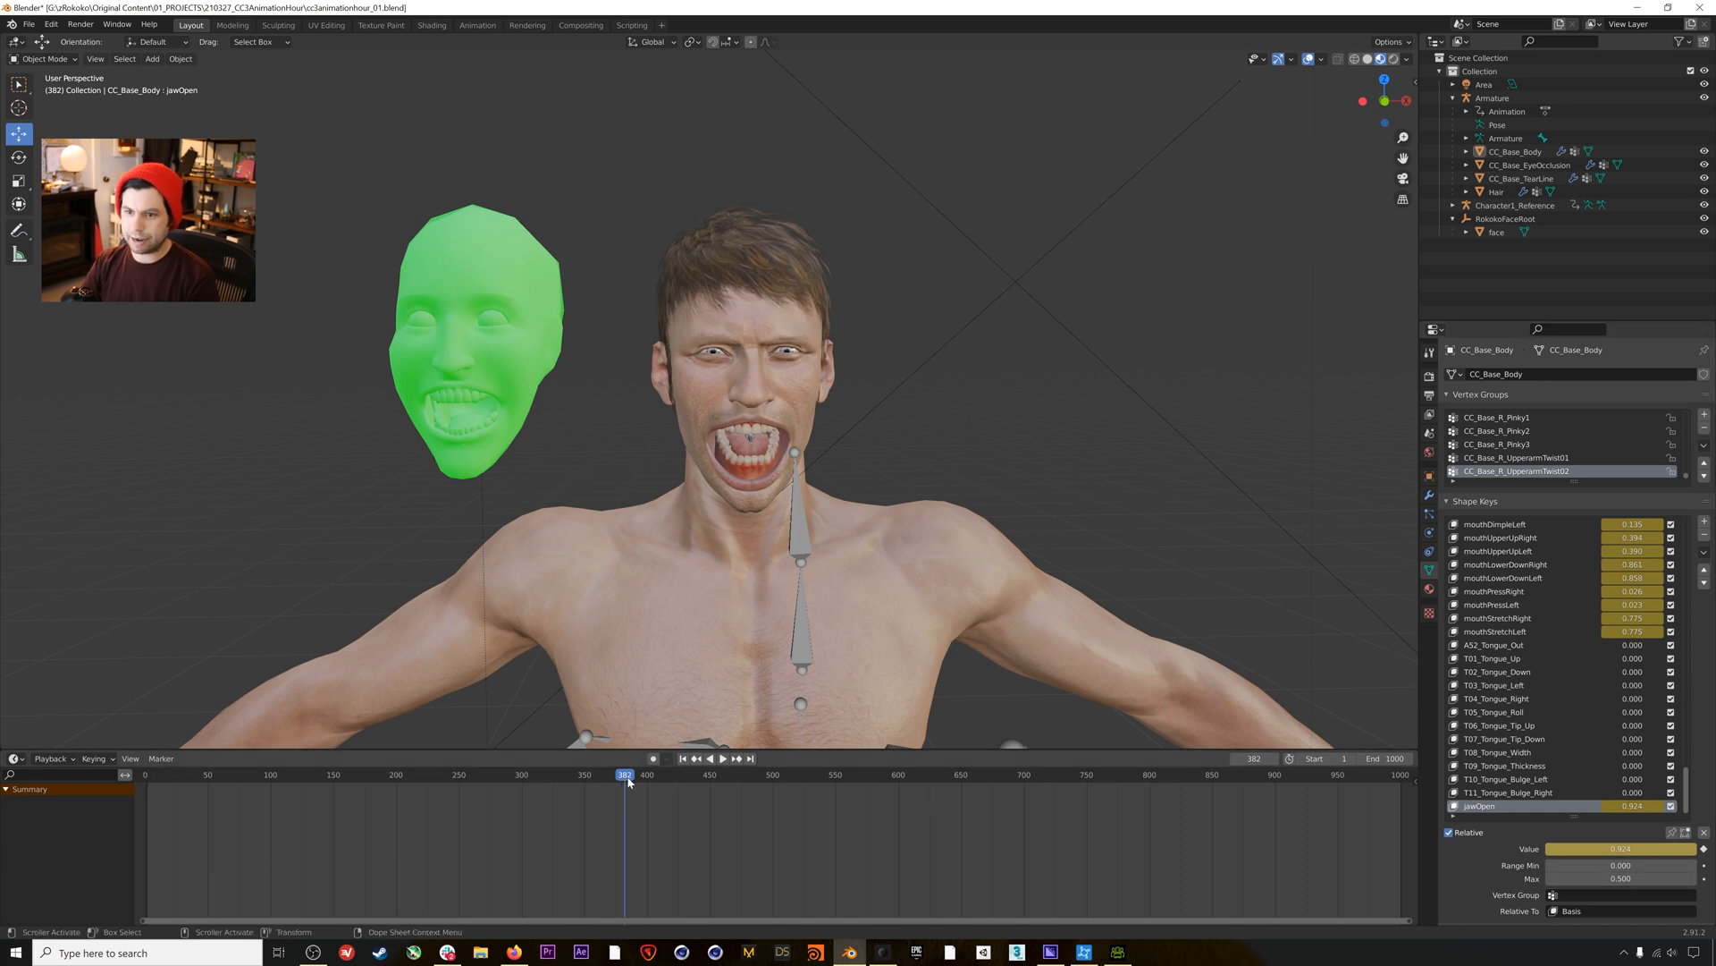
{"action": "key", "text": "space"}
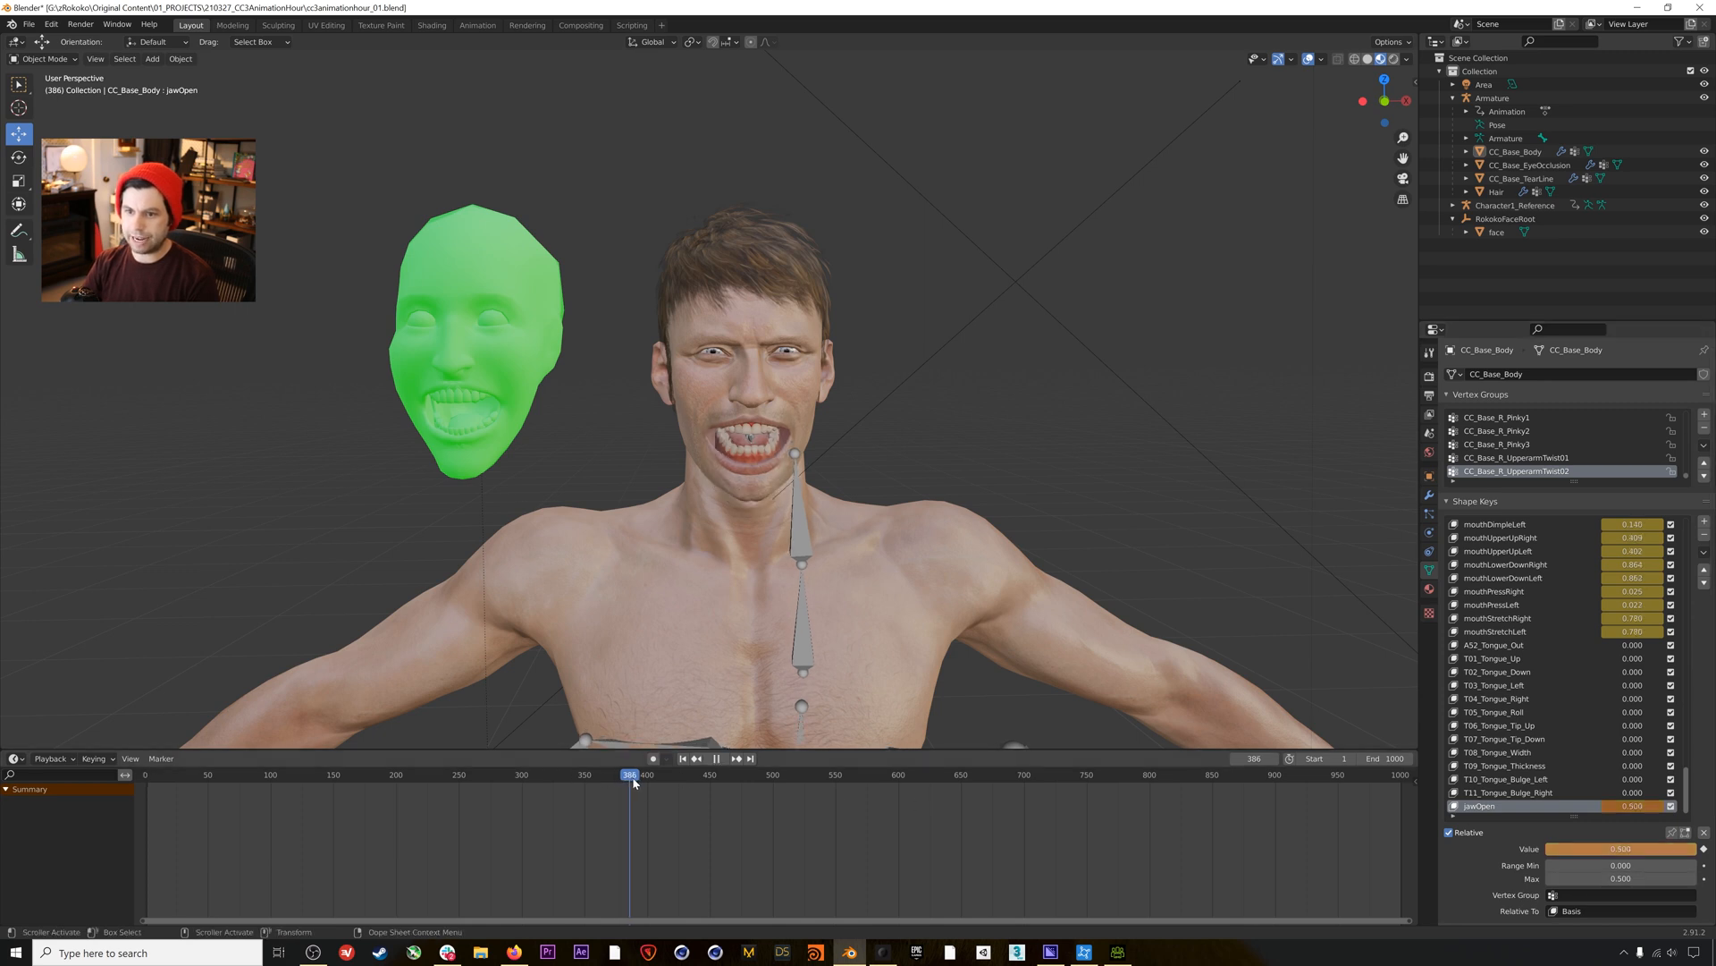
{"action": "mouse_move", "coordinate": [636, 783]}
{"action": "left_mouse_down"}
{"action": "mouse_move", "coordinate": [588, 780]}
{"action": "mouse_move", "coordinate": [618, 784]}
{"action": "left_mouse_up"}
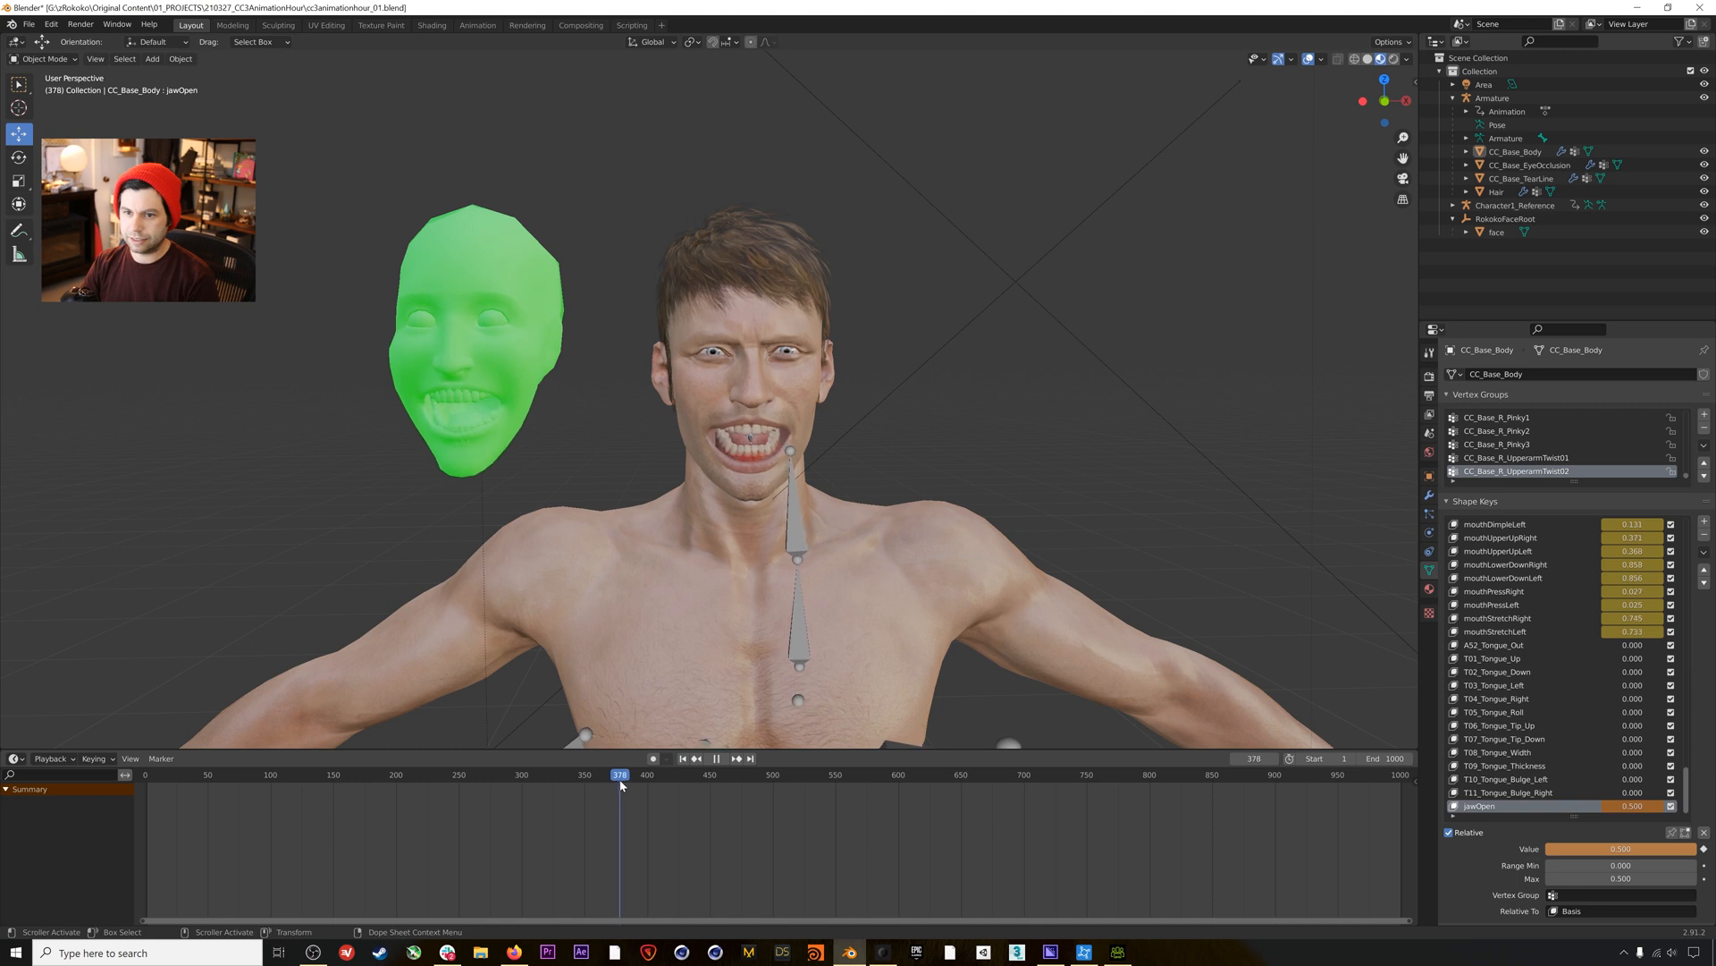
{"action": "key", "text": "space"}
Try lowering the mouthDimpleRight shape key's value to 0.109 at frame 378.
{"action": "scroll", "coordinate": [1532, 655], "scroll_direction": "up", "scroll_amount": 6}
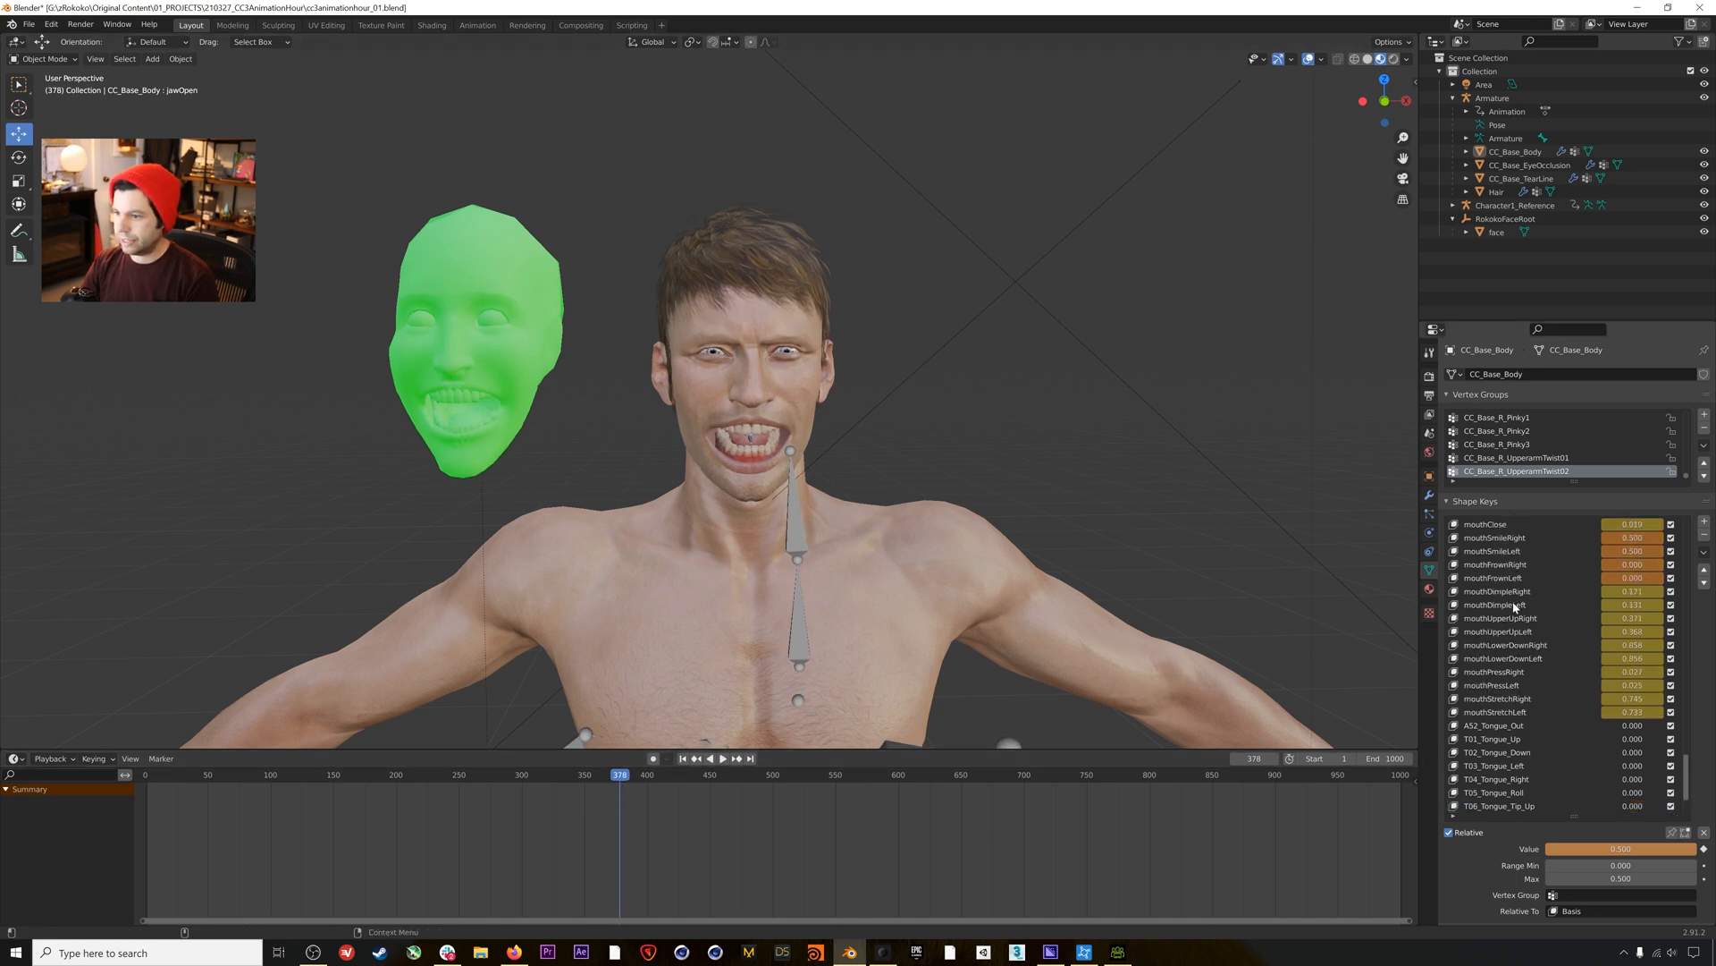
{"action": "left_click", "coordinate": [1523, 590]}
{"action": "mouse_move", "coordinate": [1571, 849]}
{"action": "left_mouse_down"}
{"action": "mouse_move", "coordinate": [1652, 848]}
{"action": "mouse_move", "coordinate": [1561, 849]}
{"action": "left_mouse_up"}
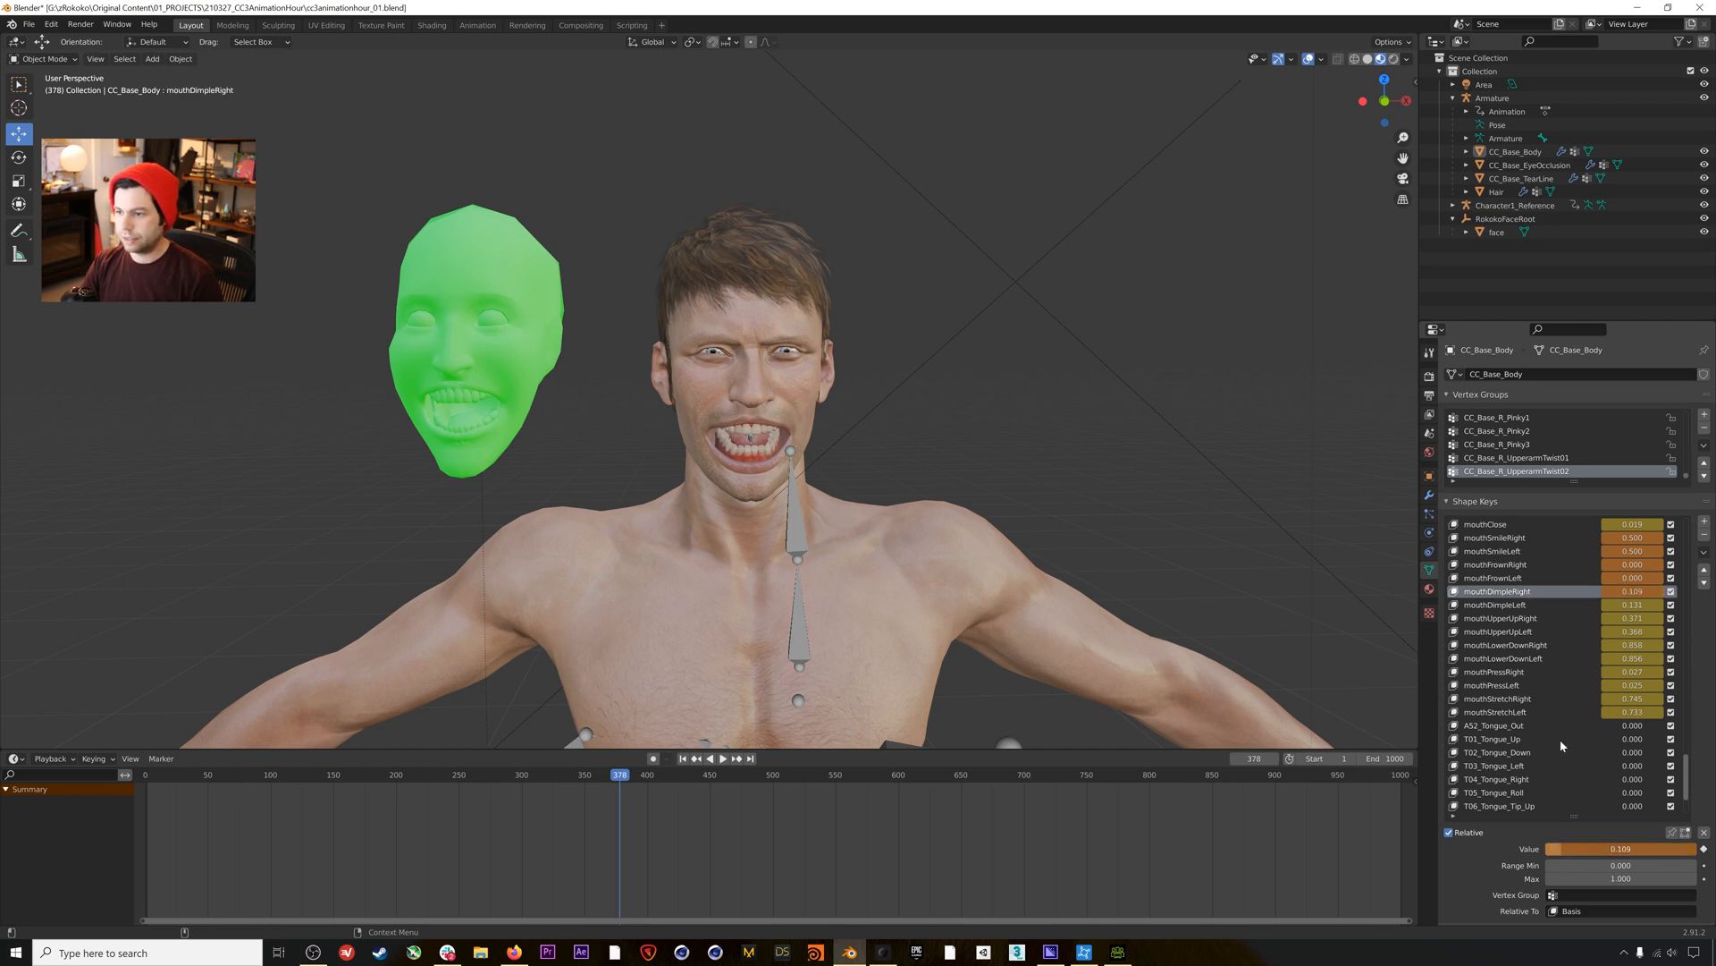
{"action": "scroll", "coordinate": [1520, 572], "scroll_direction": "up", "scroll_amount": 7}
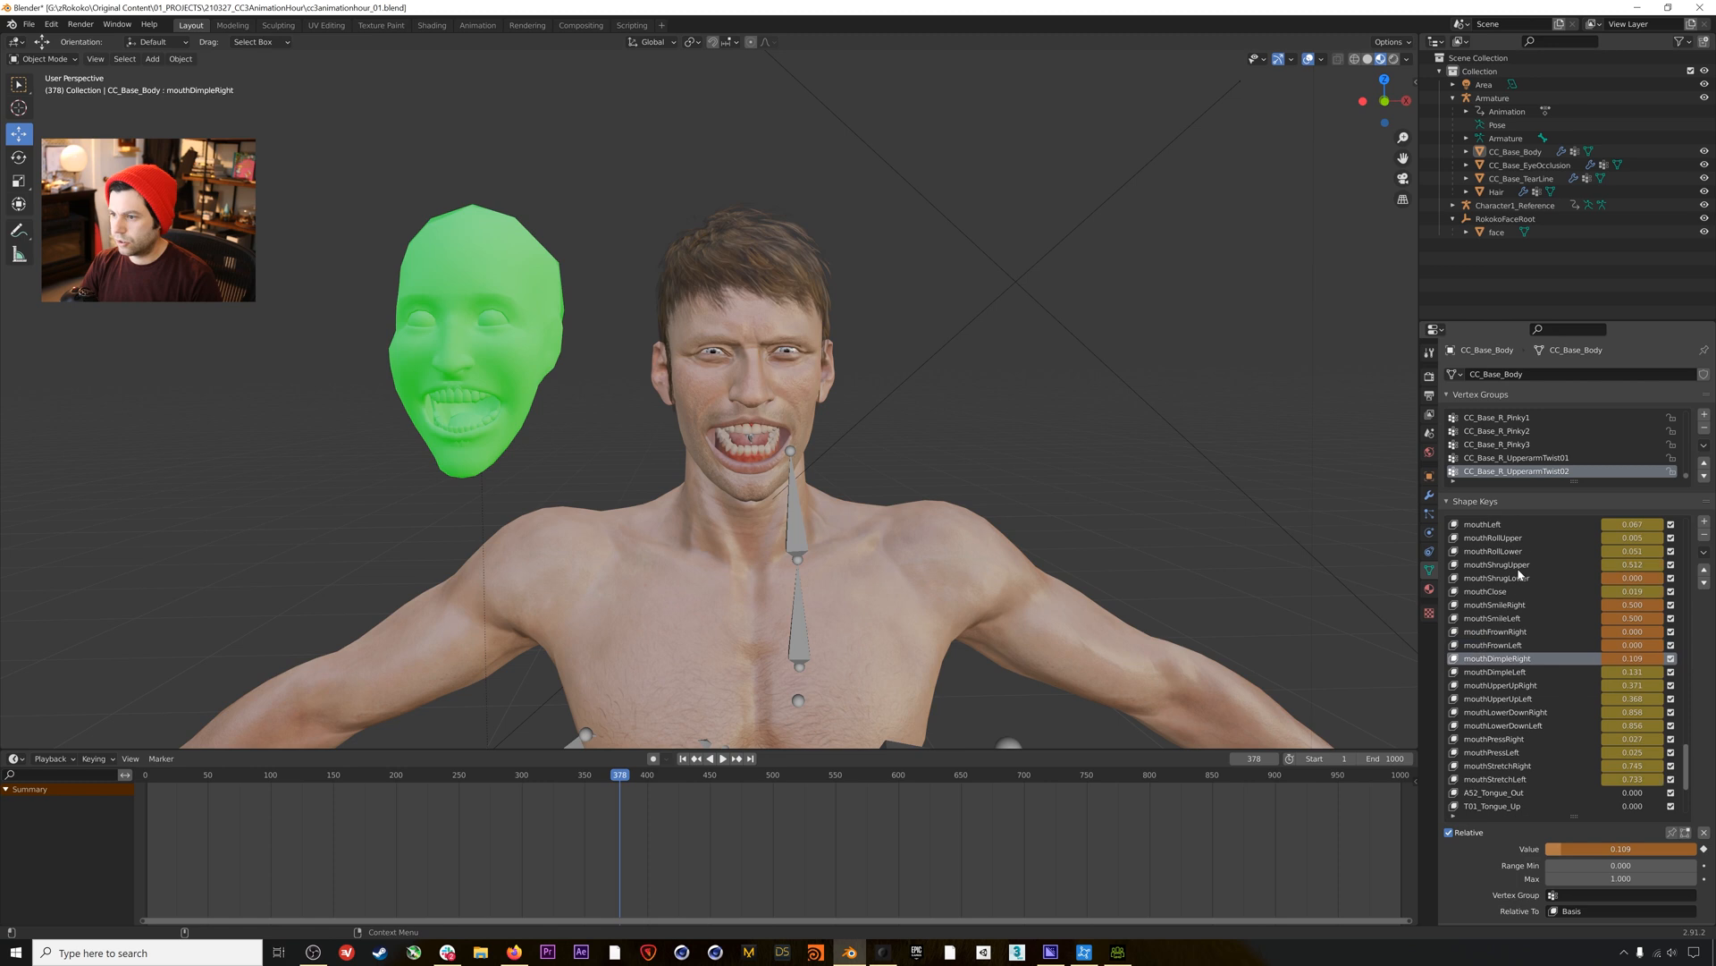
{"action": "scroll", "coordinate": [1516, 566], "scroll_direction": "up", "scroll_amount": 5}
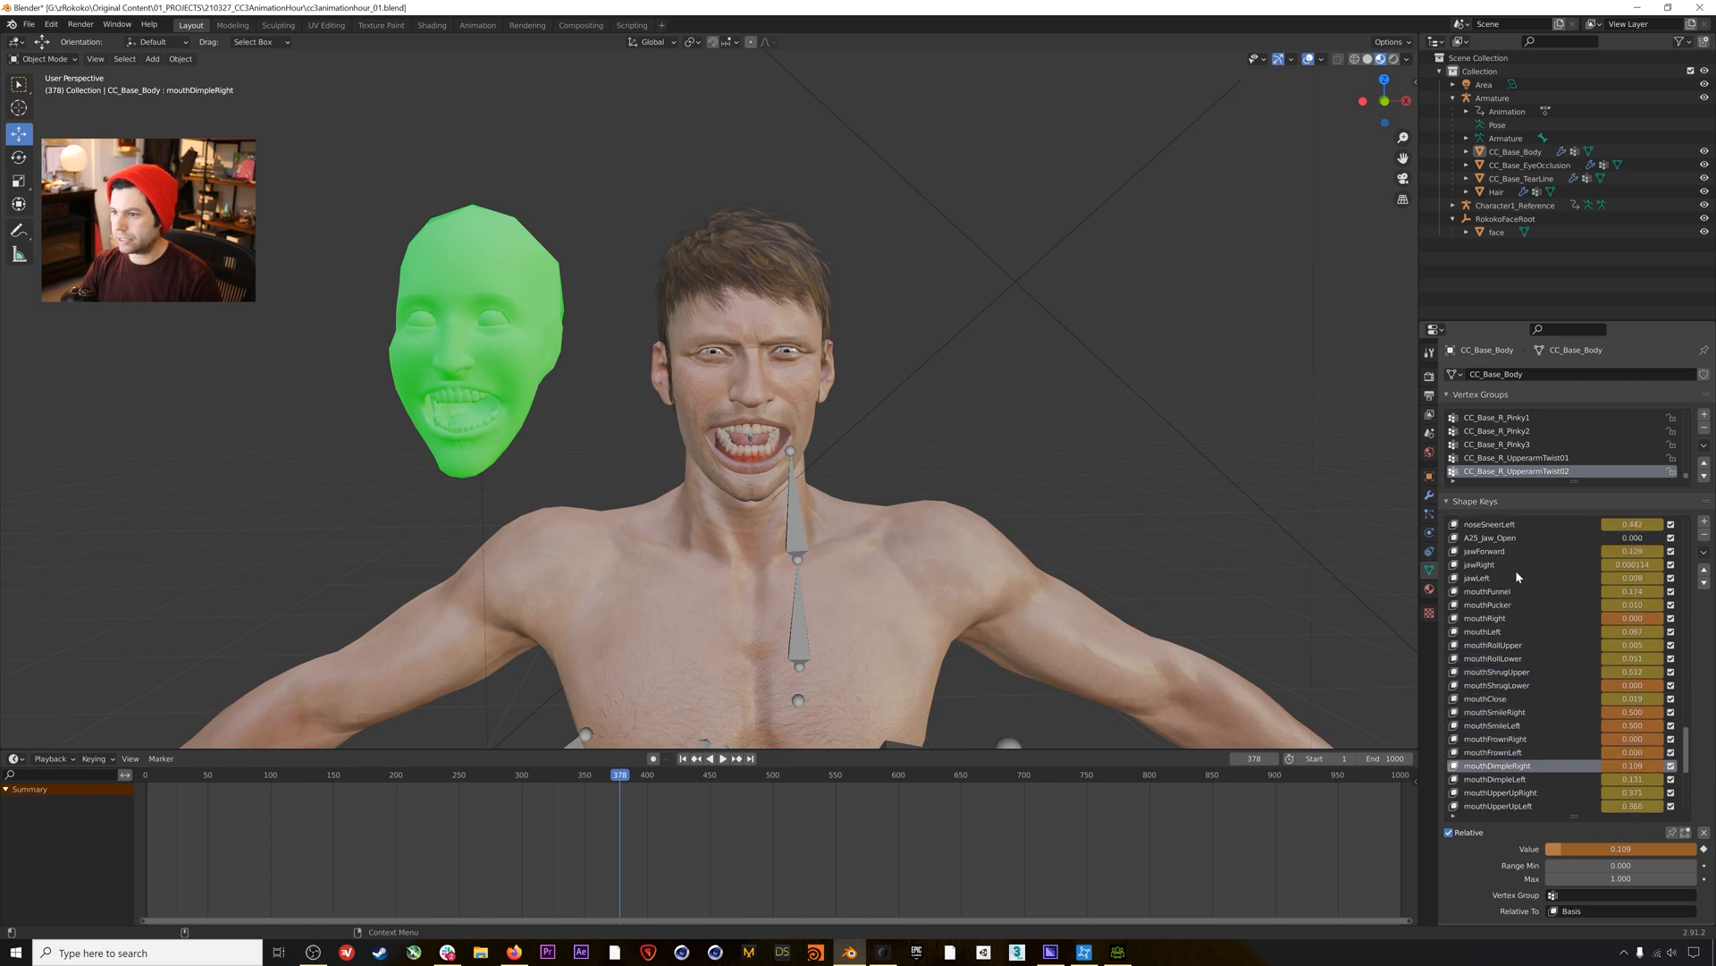
{"action": "scroll", "coordinate": [1516, 577], "scroll_direction": "down", "scroll_amount": 5}
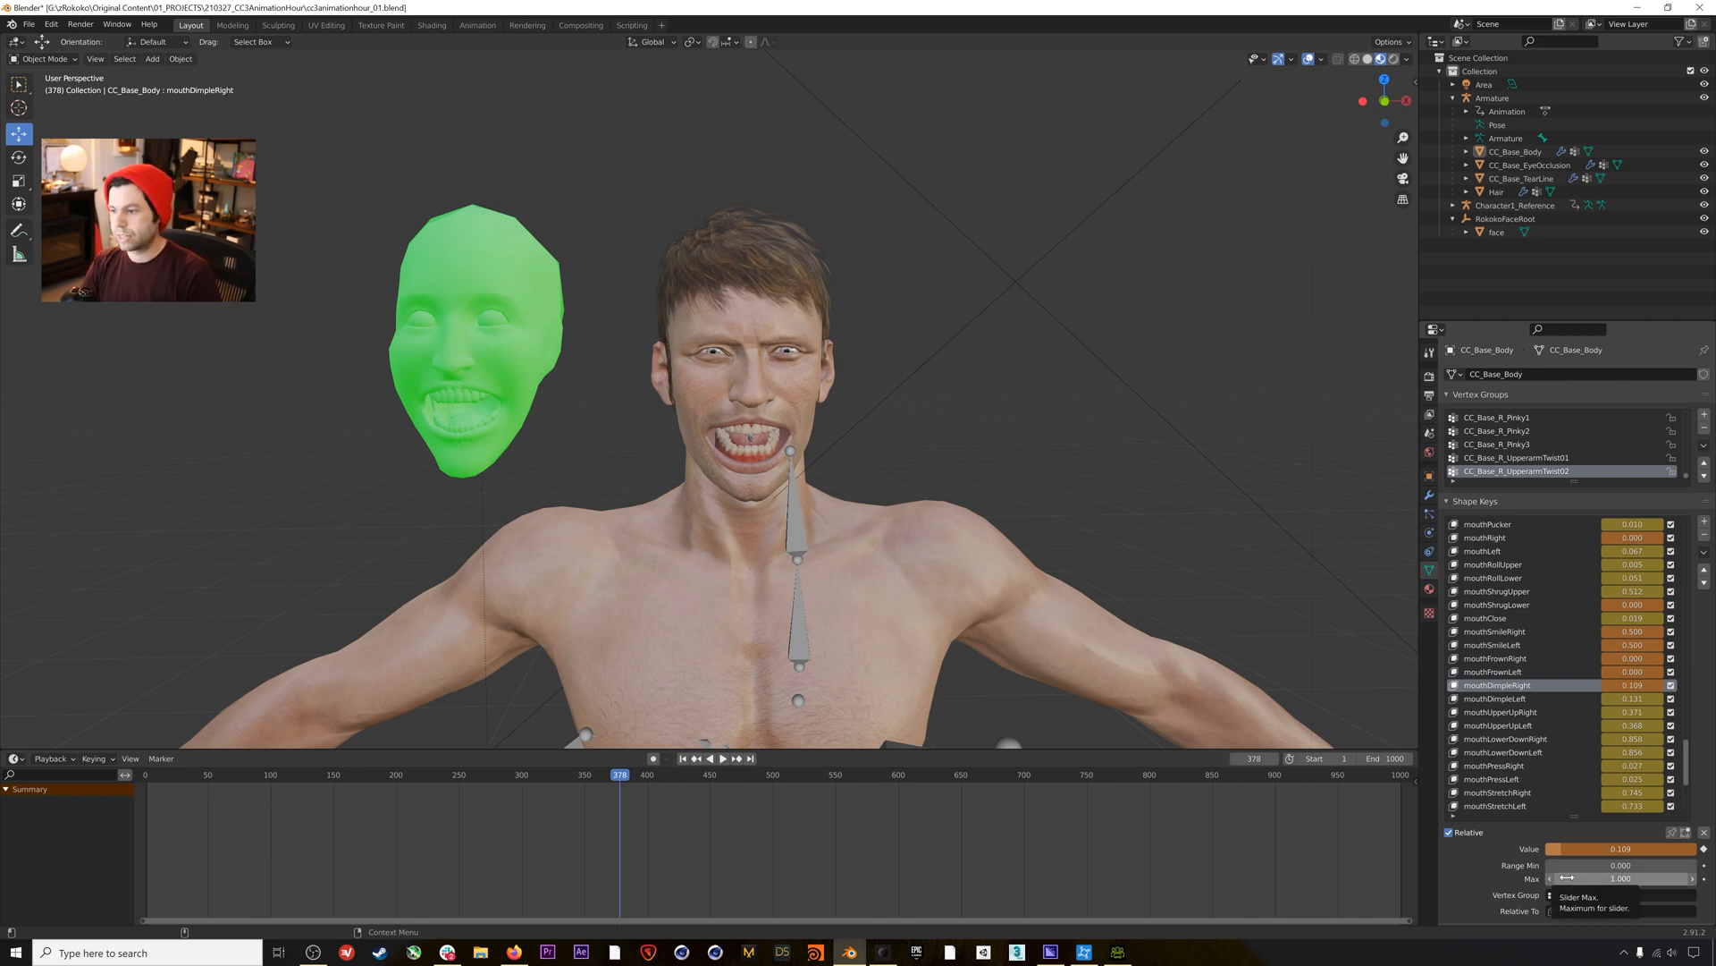
Review the facial animation around frames 629 and 694, switching to rendered shading and scrubbing back to frame 594.
{"action": "key", "text": "space"}
{"action": "left_click_drag", "start_coordinate": [608, 775], "coordinate": [935, 848]}
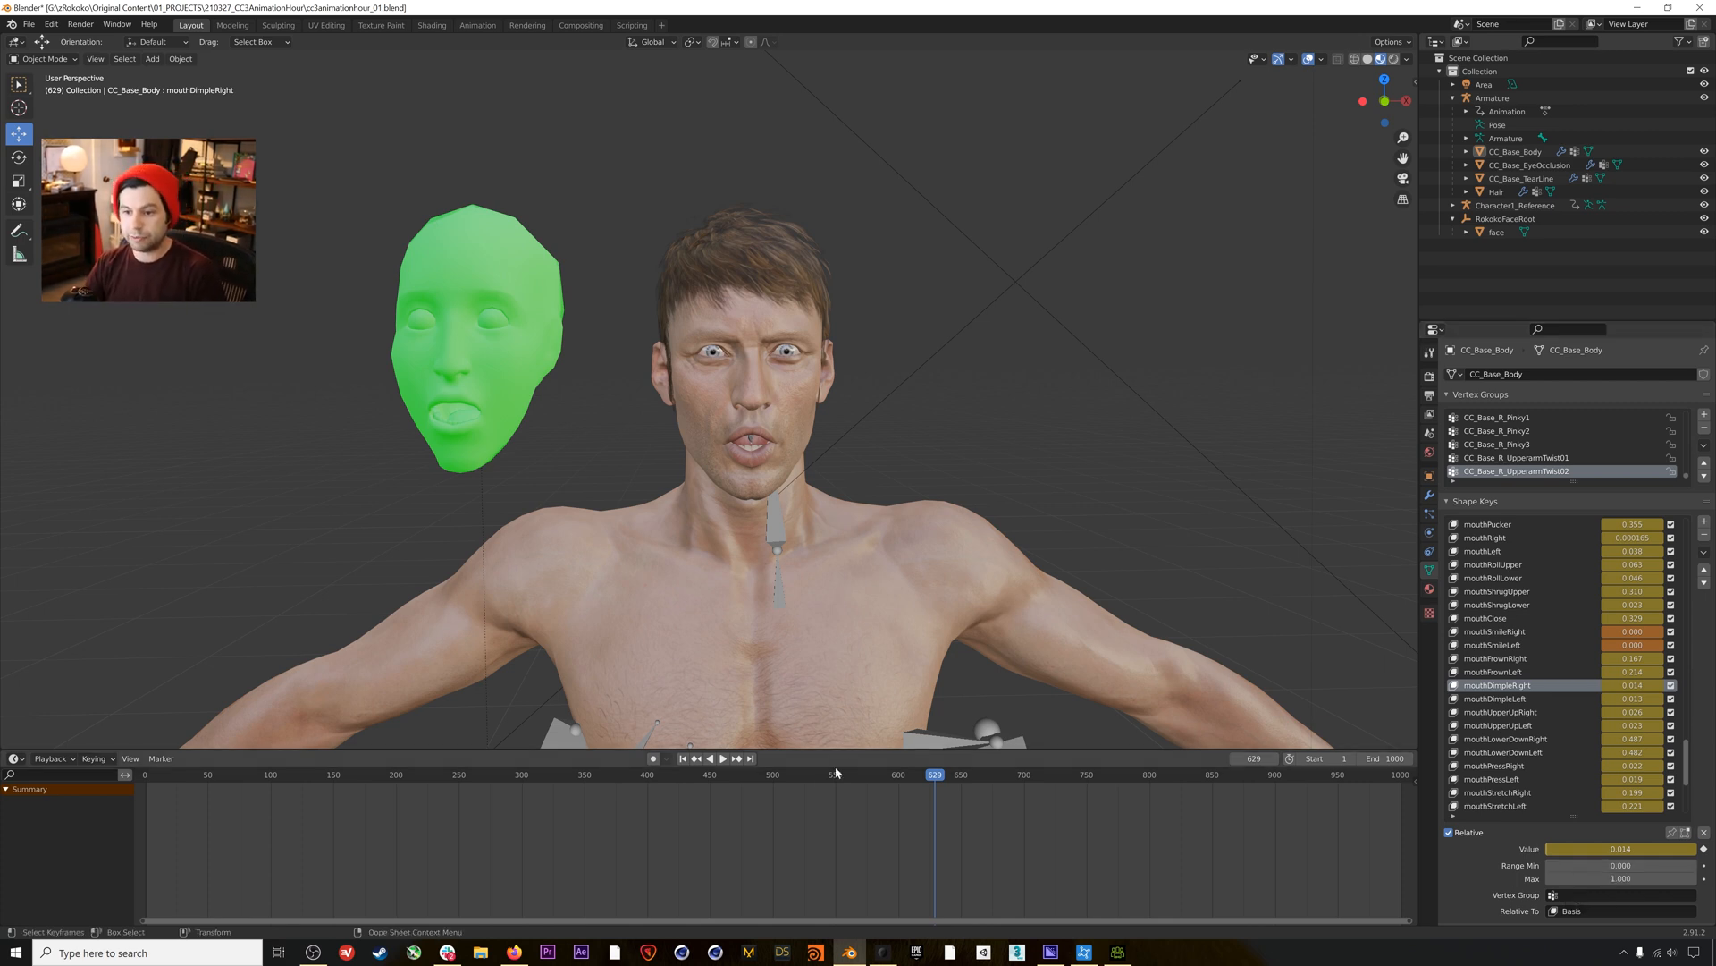
{"action": "mouse_move", "coordinate": [855, 778]}
{"action": "left_mouse_down"}
{"action": "mouse_move", "coordinate": [491, 768]}
{"action": "mouse_move", "coordinate": [661, 785]}
{"action": "mouse_move", "coordinate": [1346, 777]}
{"action": "mouse_move", "coordinate": [679, 785]}
{"action": "mouse_move", "coordinate": [1017, 776]}
{"action": "left_mouse_up"}
{"action": "left_click", "coordinate": [1406, 59]}
{"action": "left_click", "coordinate": [1394, 59]}
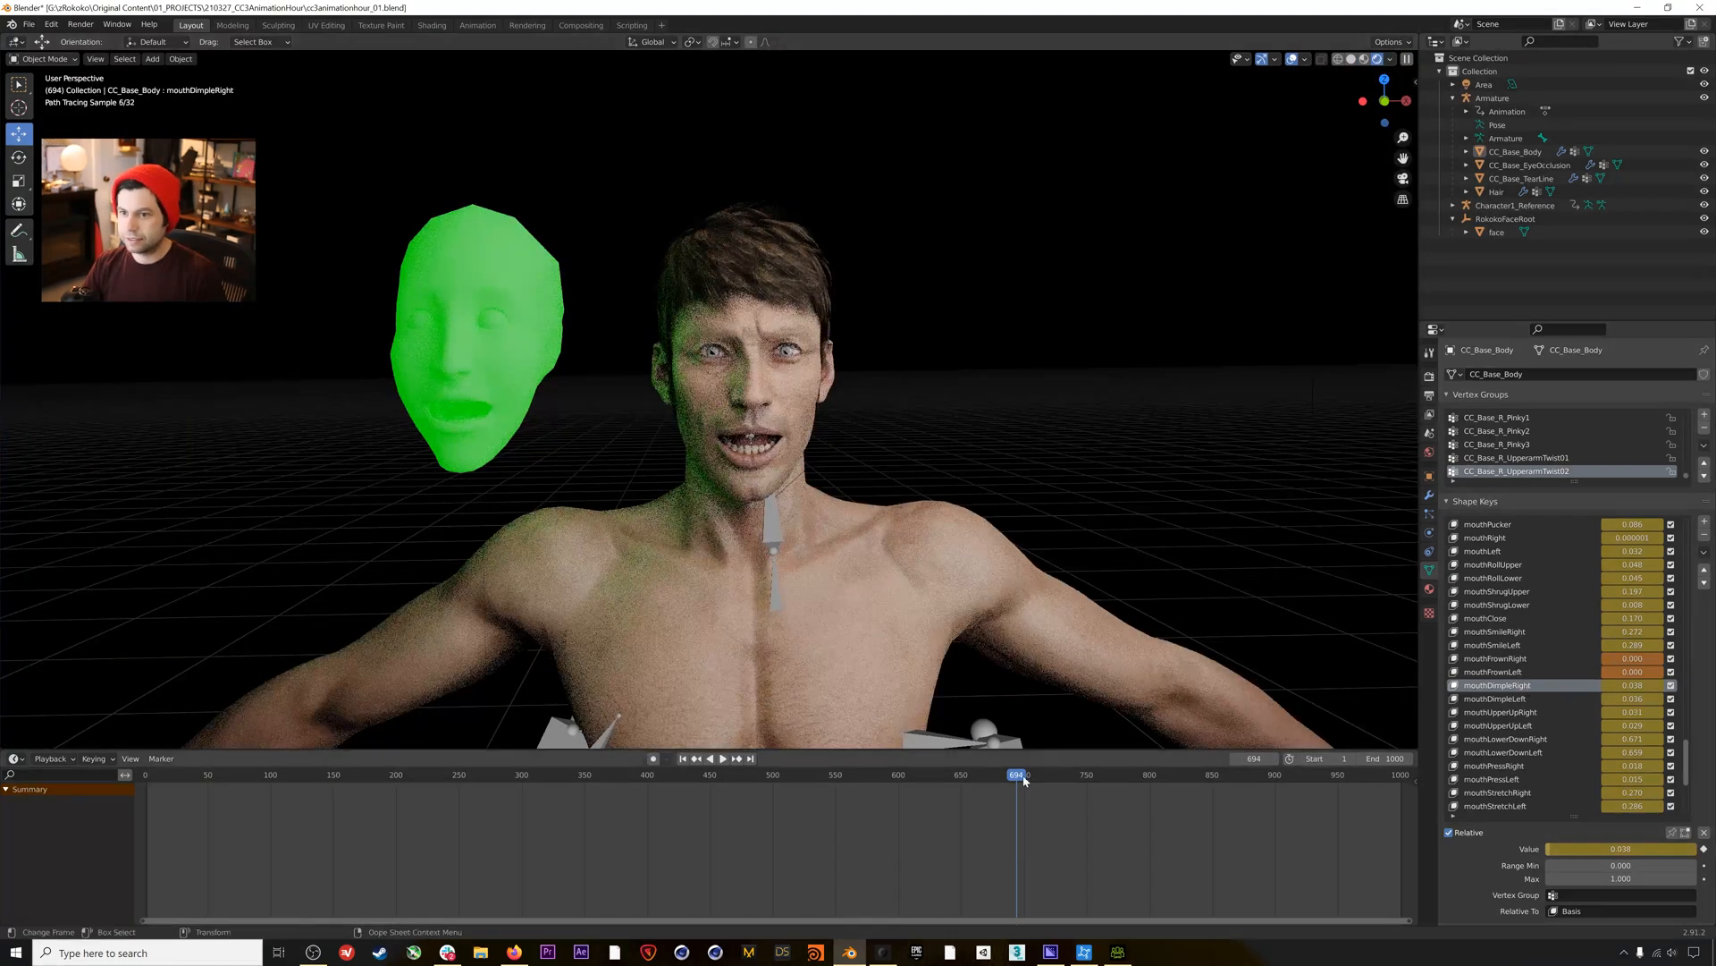
{"action": "left_click_drag", "start_coordinate": [1055, 777], "coordinate": [890, 780]}
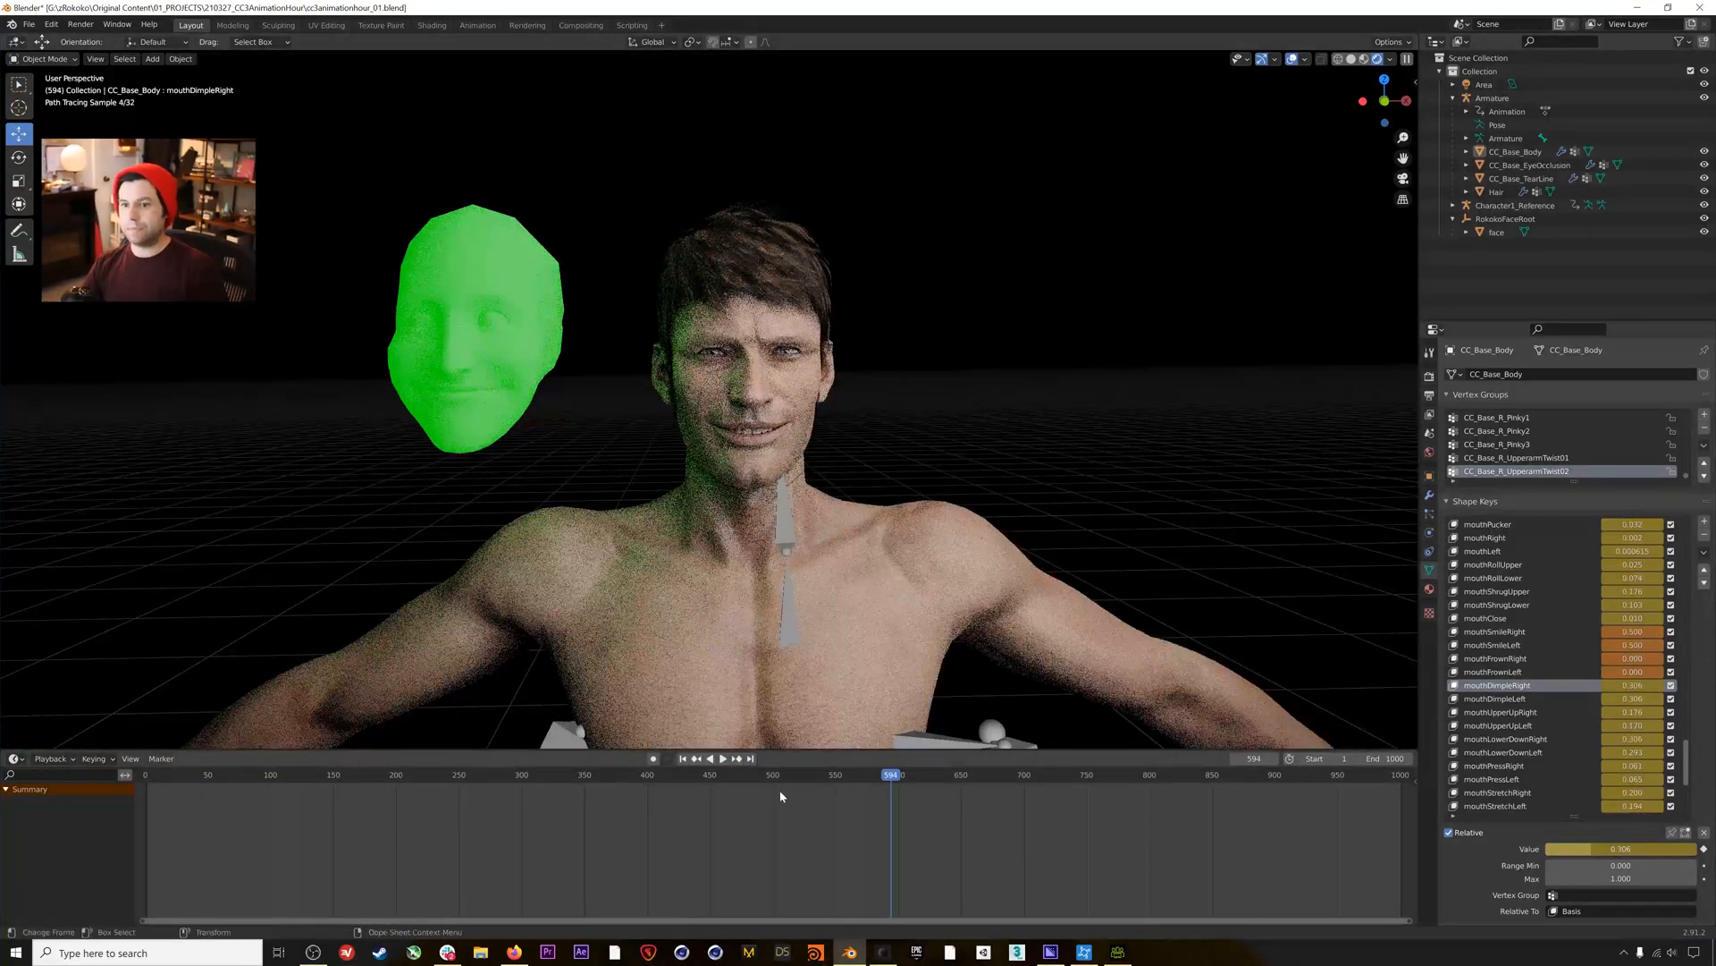
Return to frame 1 in solid shading with the whole character in view and briefly play the animation.
{"action": "left_click", "coordinate": [683, 758]}
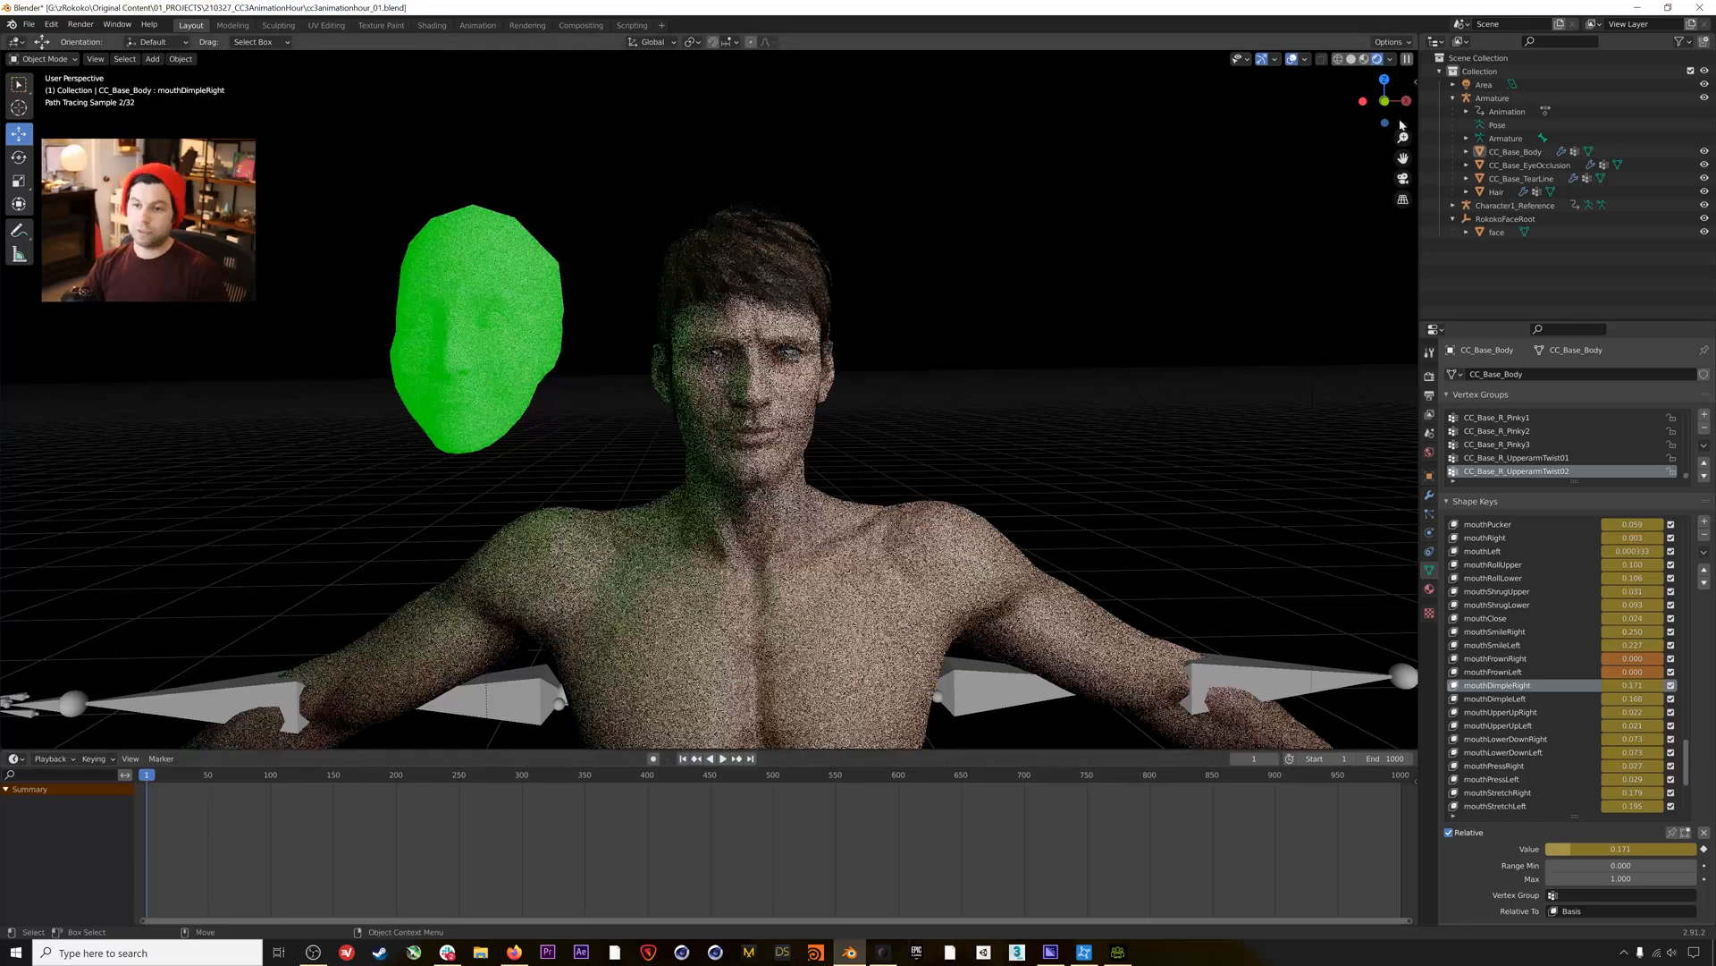
{"action": "left_click", "coordinate": [1351, 58]}
{"action": "scroll", "coordinate": [1009, 520], "scroll_direction": "down", "scroll_amount": 8}
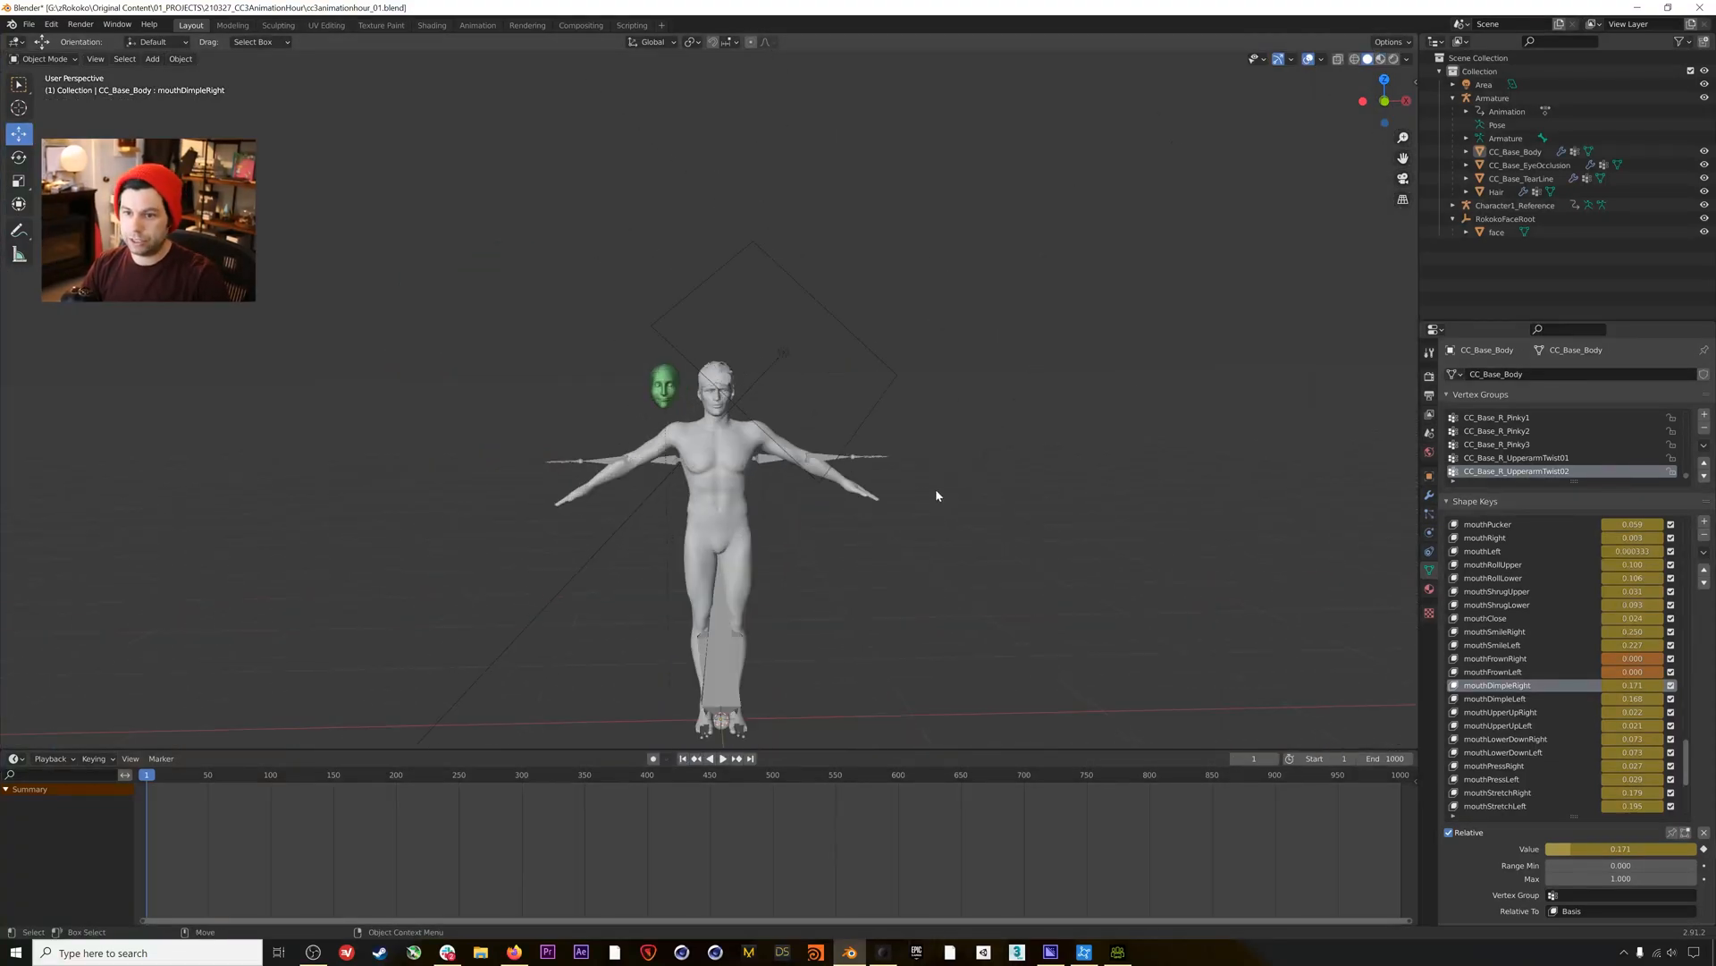
{"action": "left_click", "coordinate": [721, 758]}
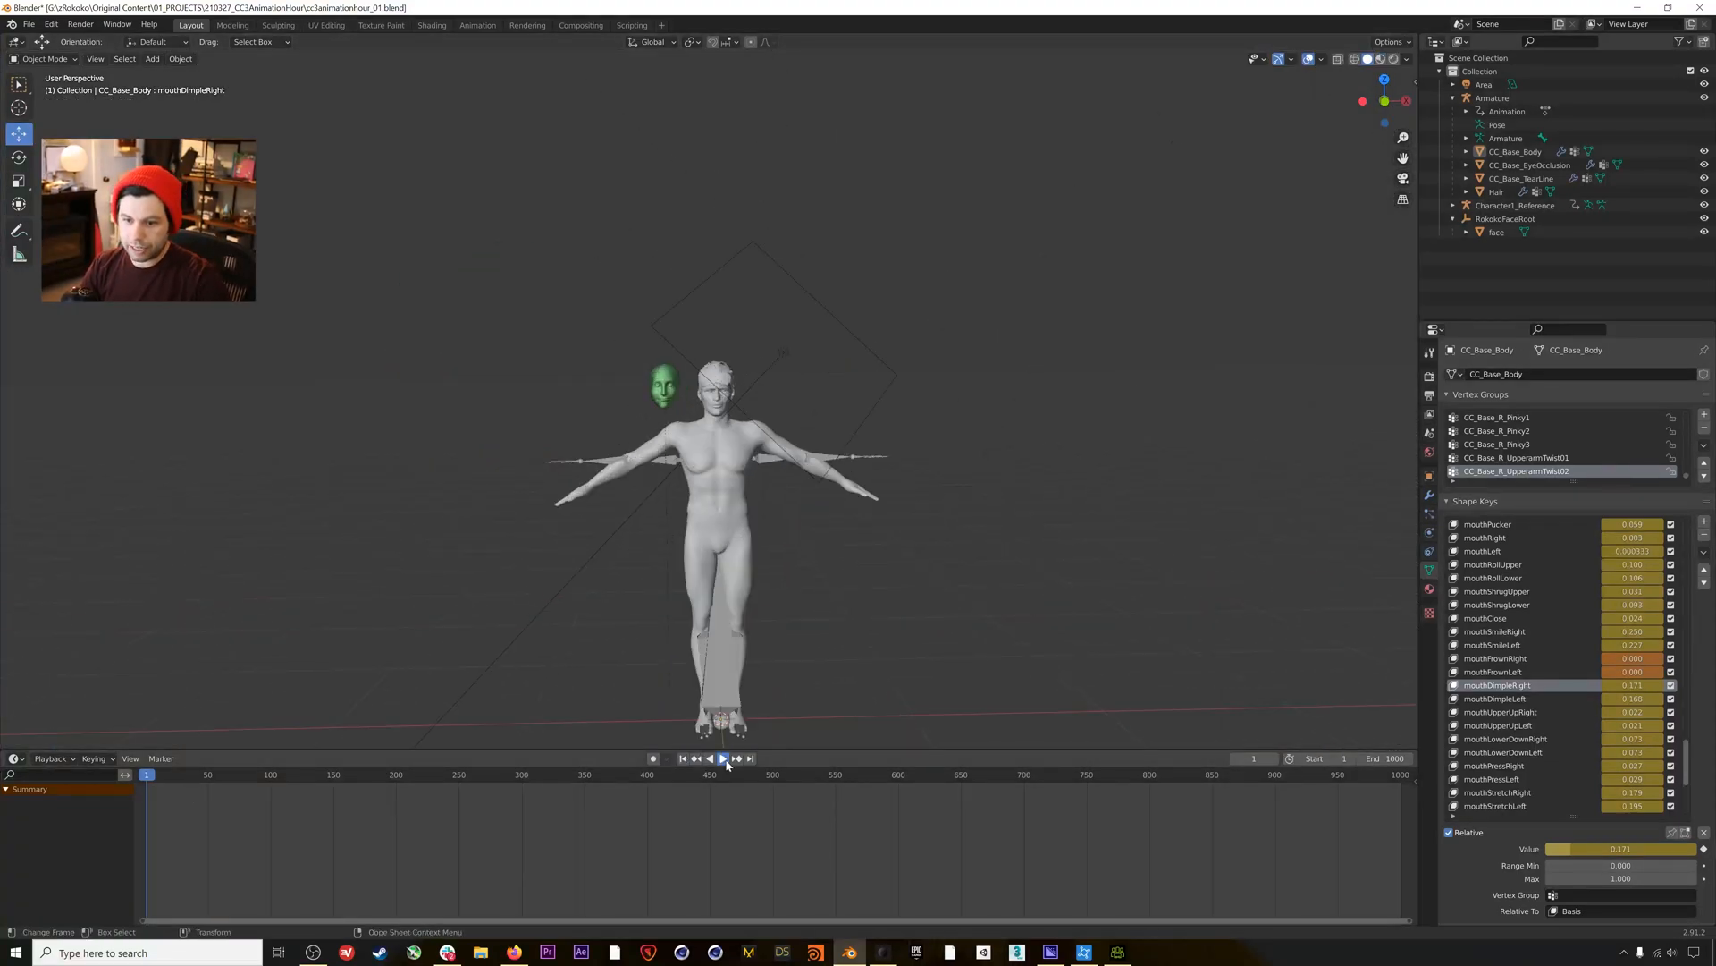
{"action": "key", "text": "Escape"}
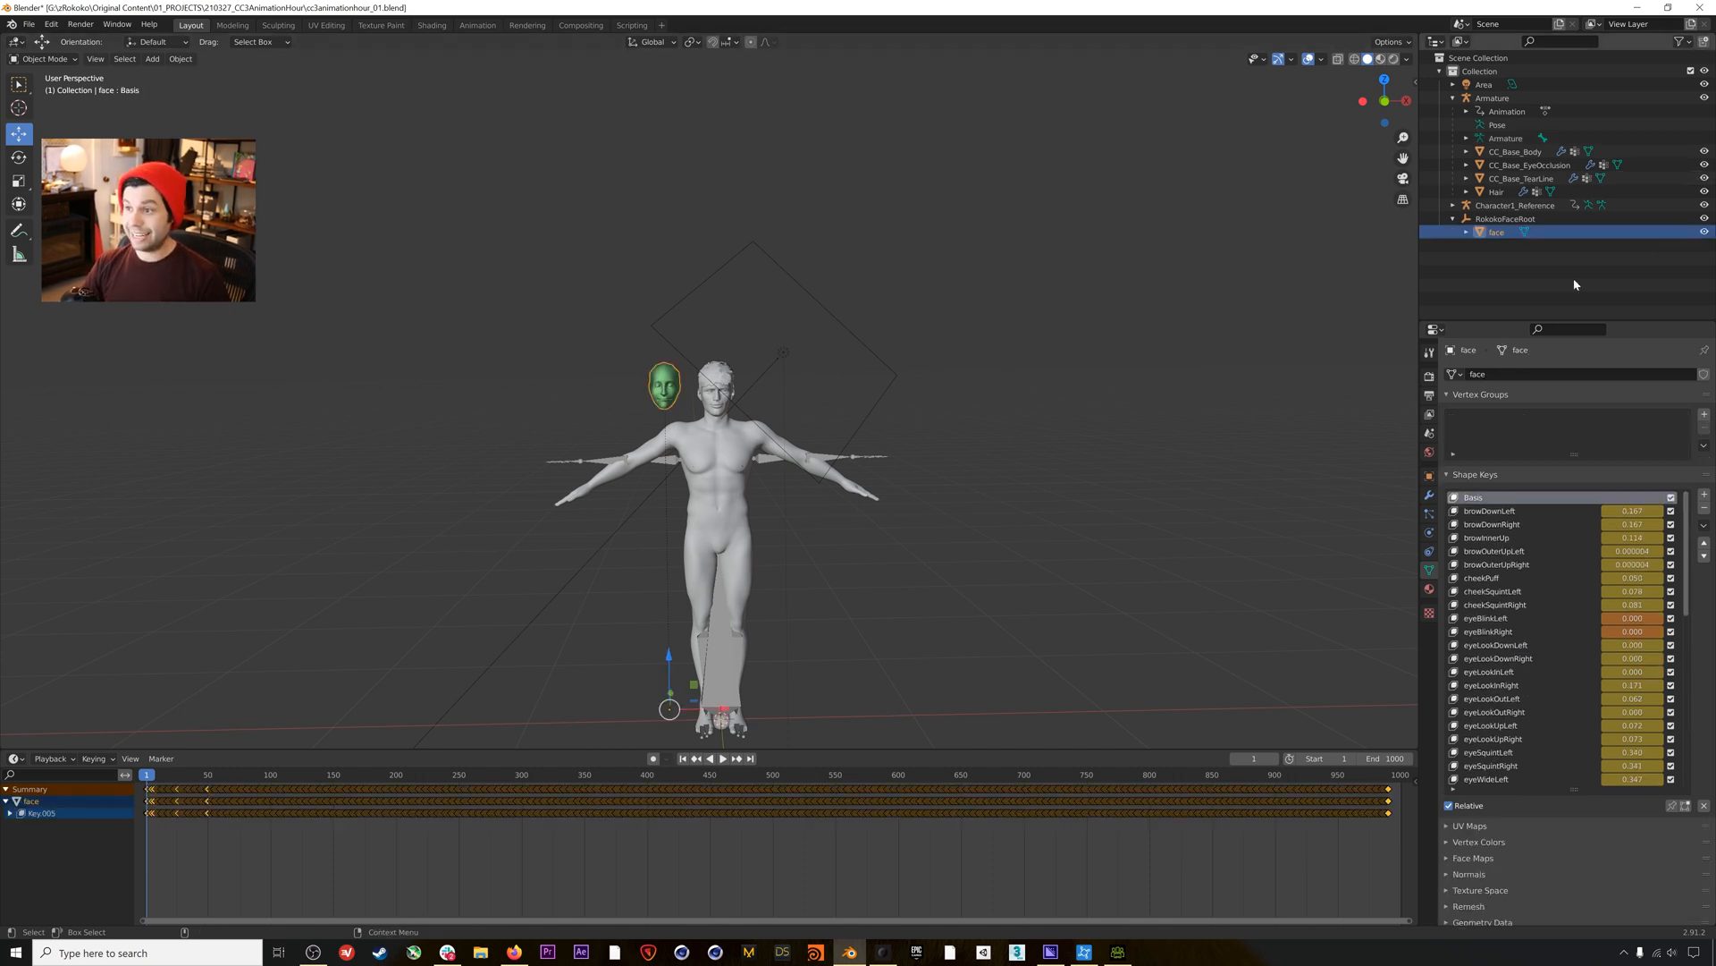
Delete the RokokoFaceRoot empty together with its face mesh from the scene.
{"action": "left_click", "coordinate": [1503, 222]}
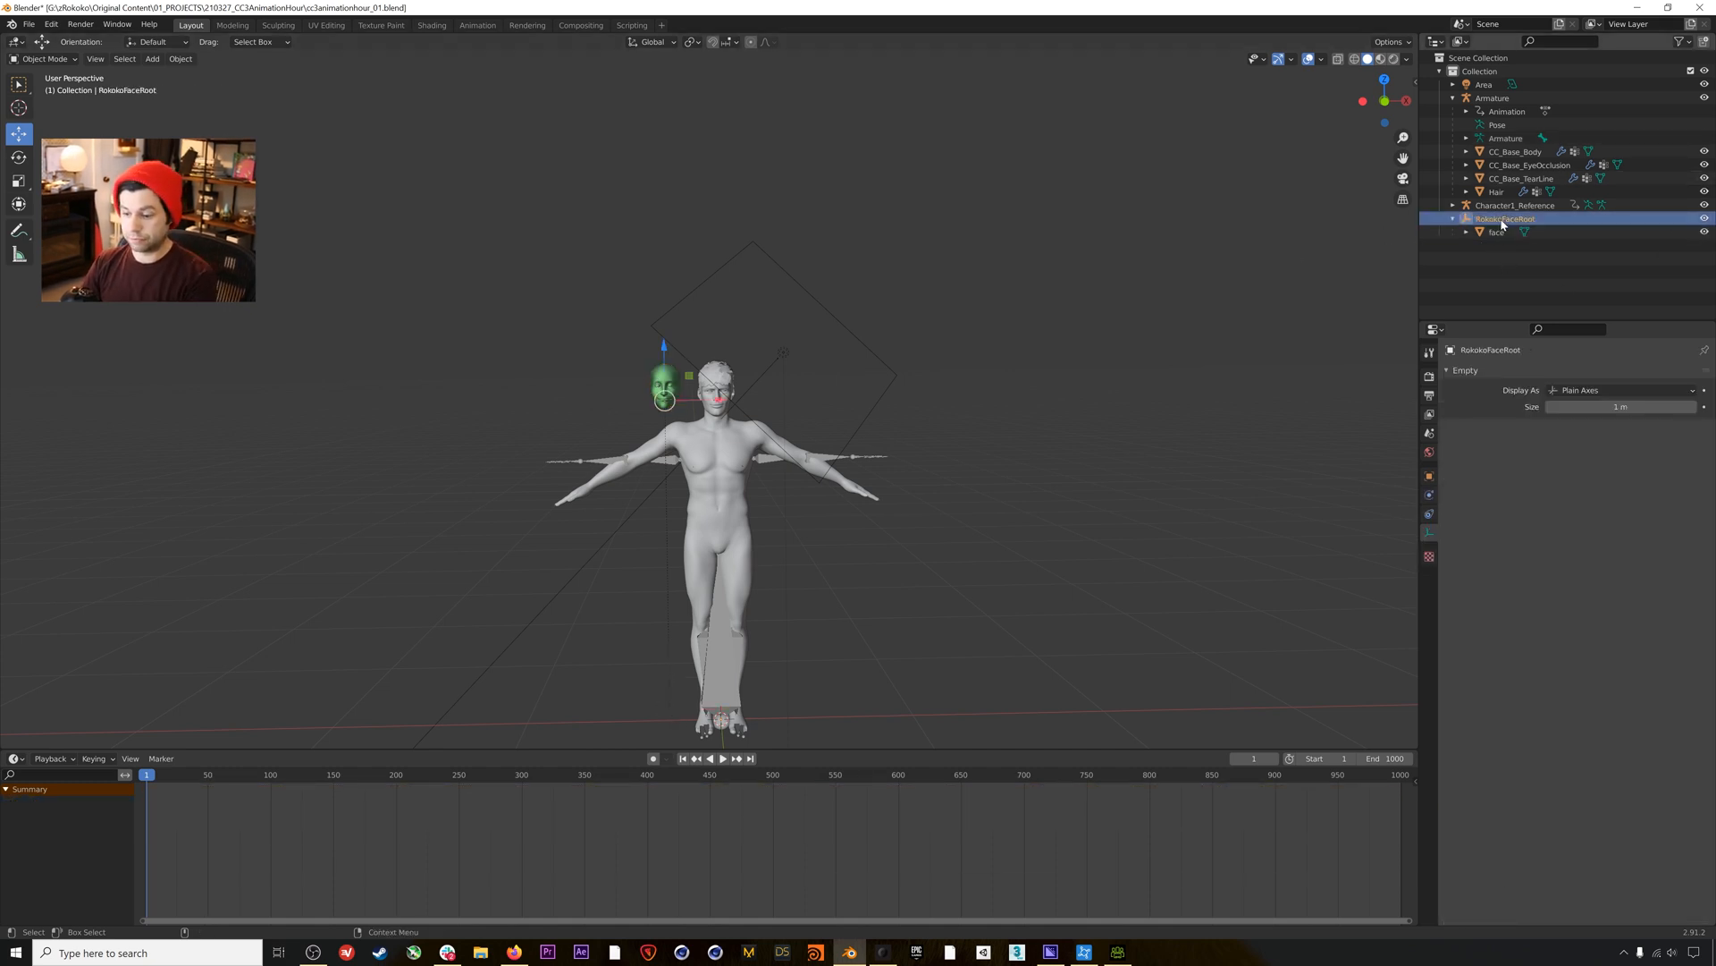
{"action": "key", "text": "Delete"}
{"action": "left_click", "coordinate": [1501, 220]}
{"action": "key", "text": "Delete"}
Play and scrub the body motion capture against the static character, and return to frame 1.
{"action": "key", "text": "space"}
{"action": "left_click_drag", "start_coordinate": [1403, 780], "coordinate": [373, 791]}
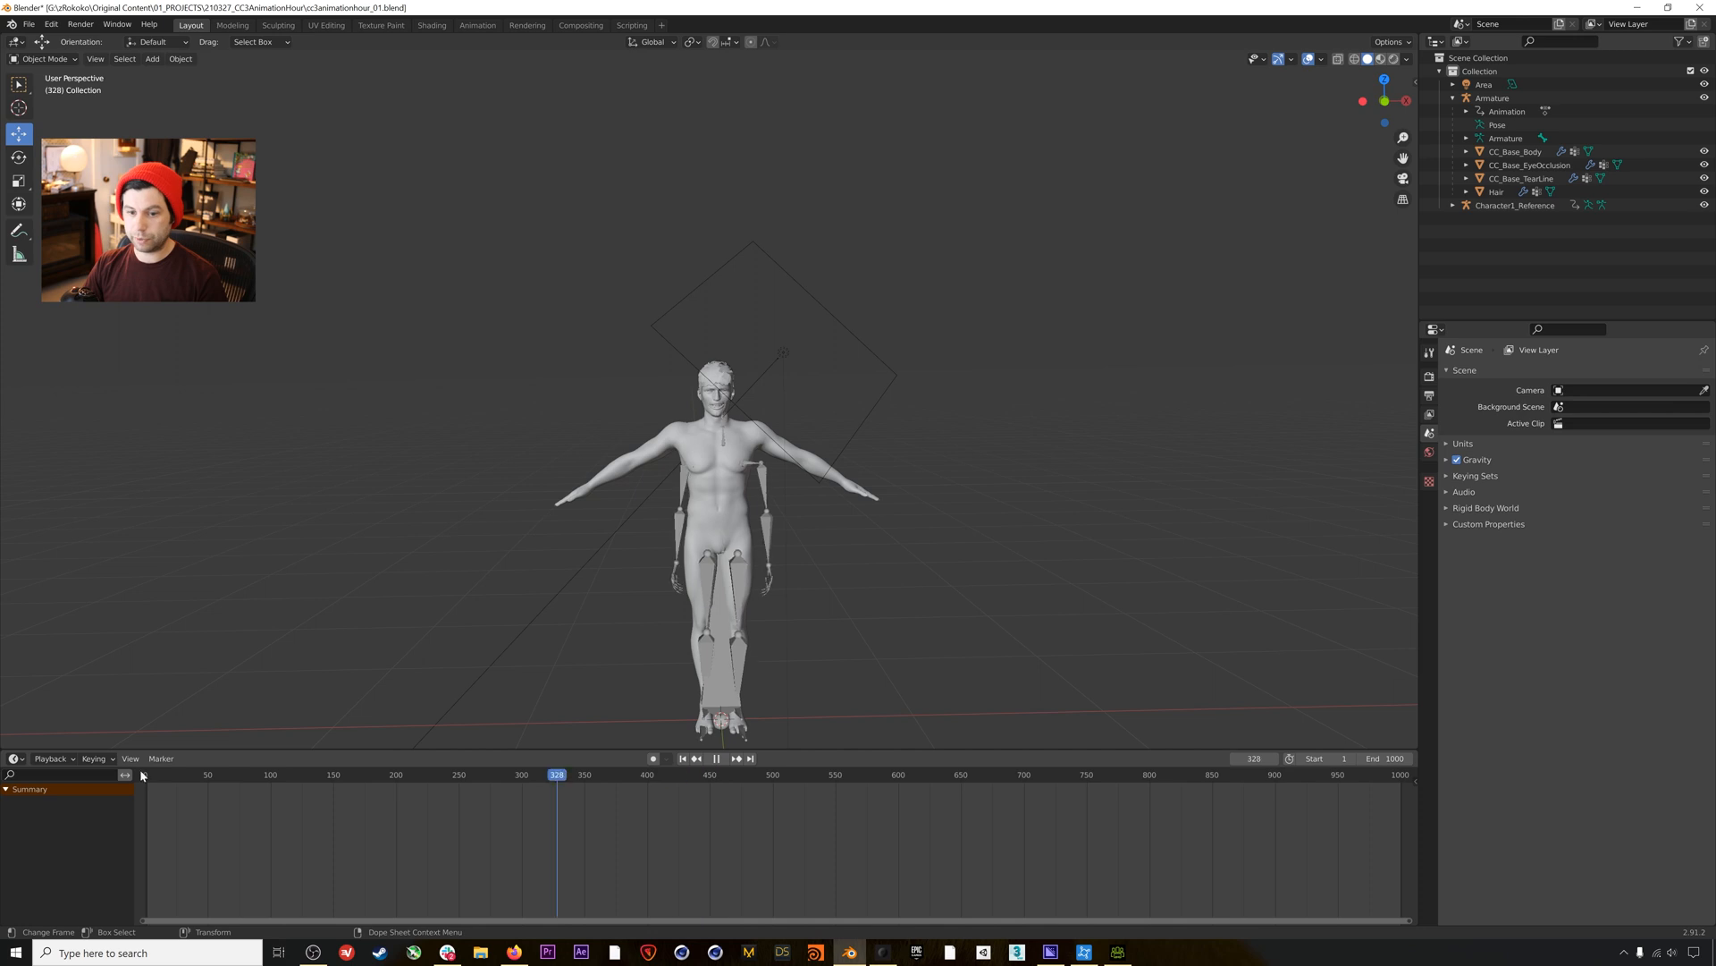
{"action": "key", "text": "Escape"}
{"action": "left_click", "coordinate": [685, 759]}
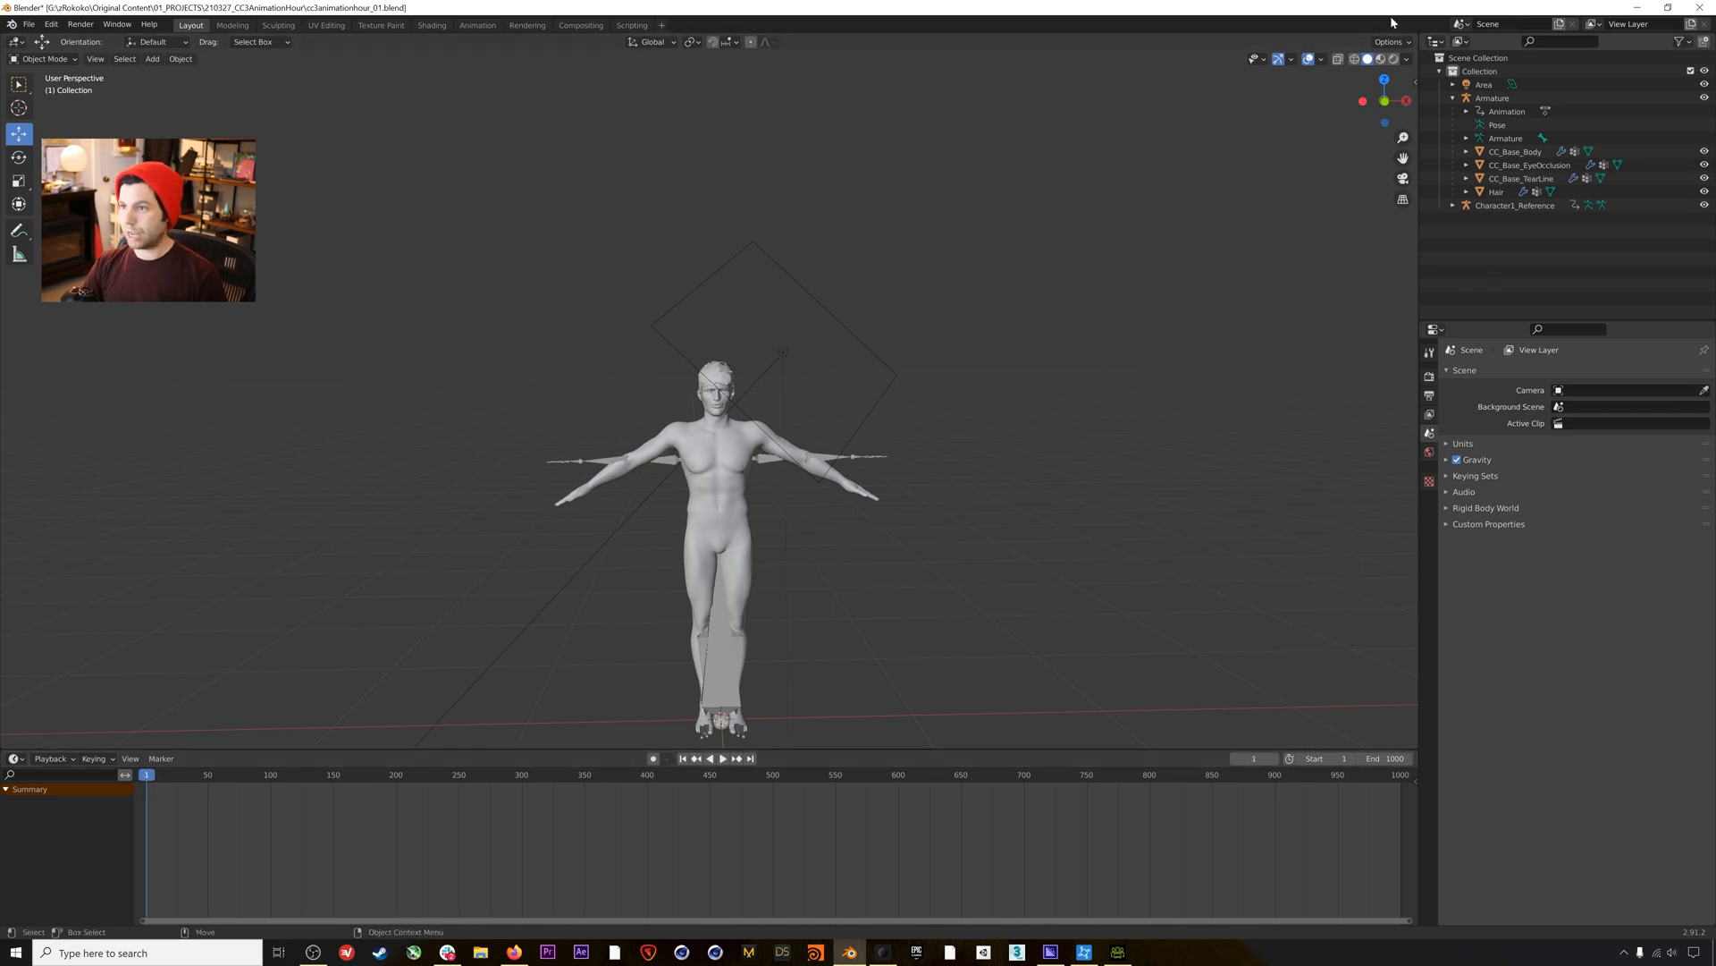
Set the Rokoko retargeting source to Character1_Reference and the target to Armature, and build the bone list.
{"action": "left_click", "coordinate": [1414, 80]}
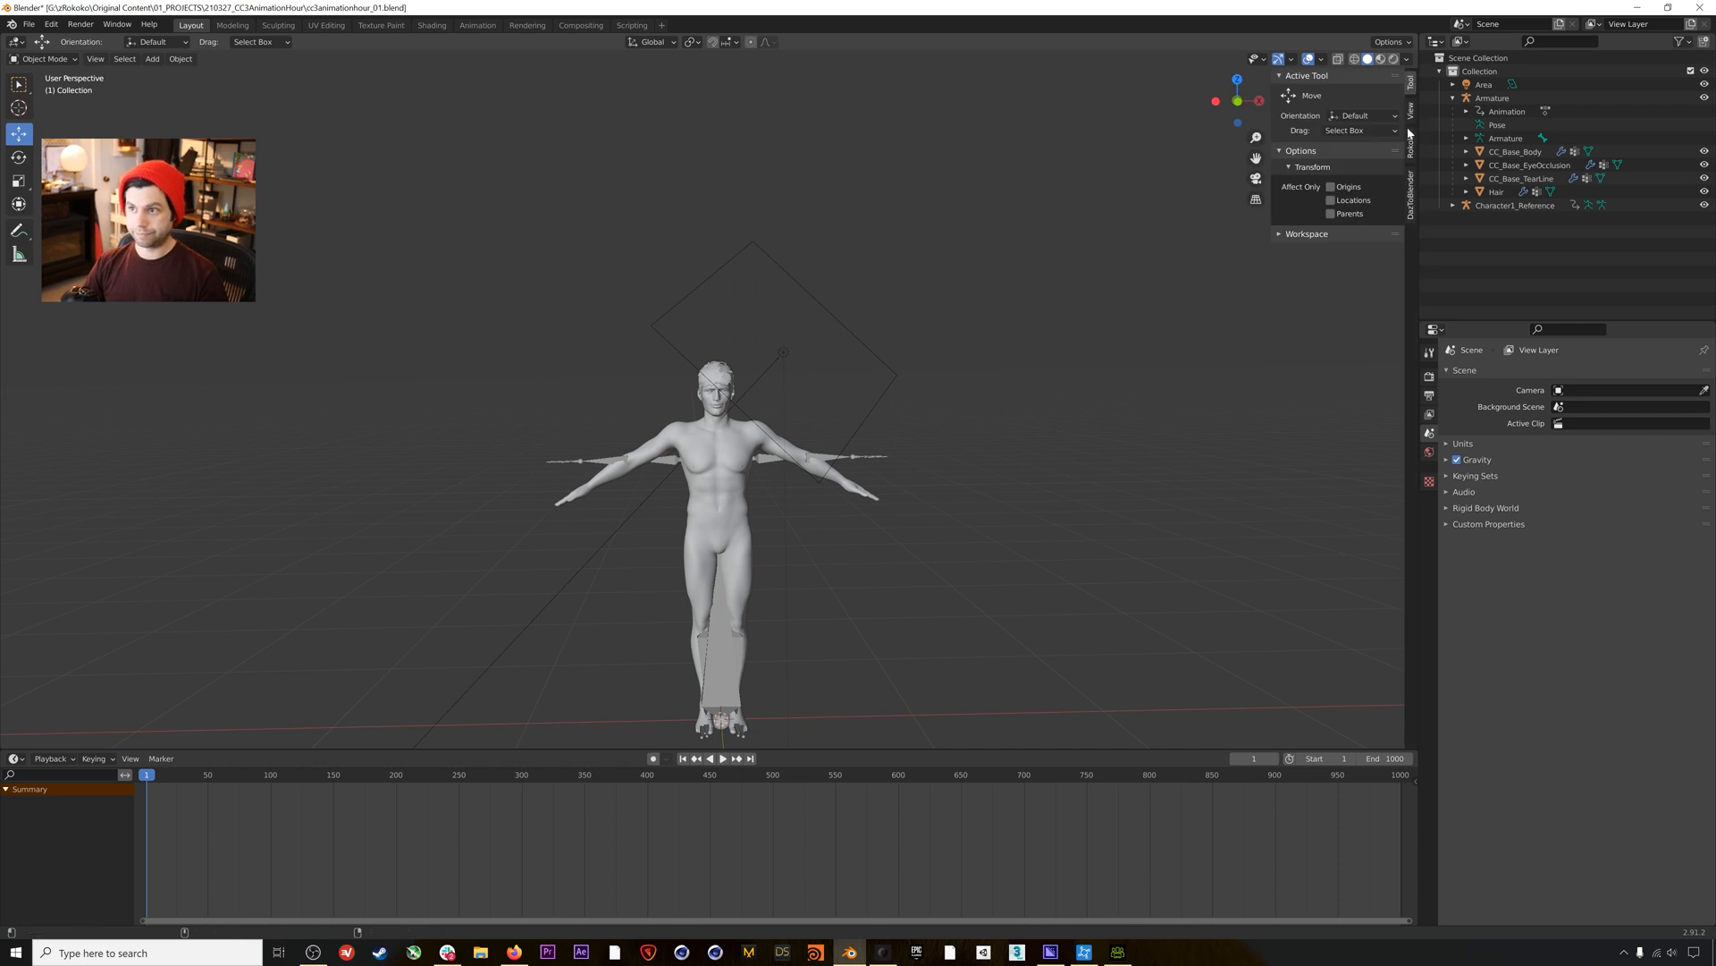
{"action": "left_click", "coordinate": [1412, 144]}
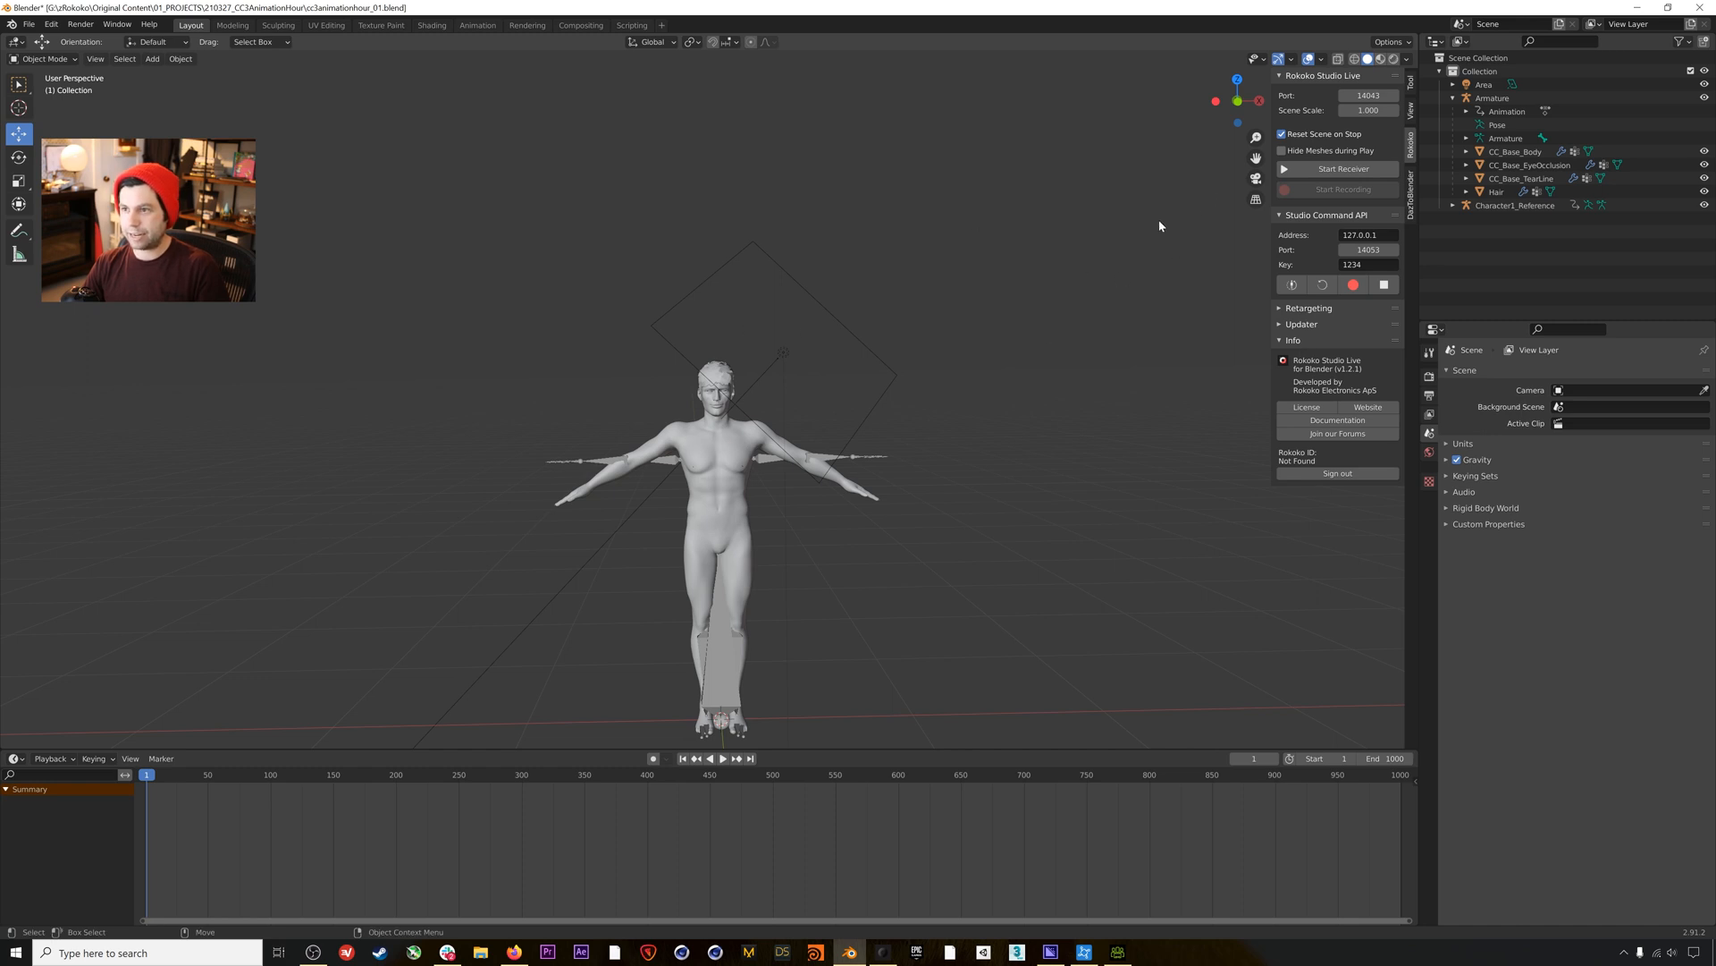
{"action": "left_click", "coordinate": [1320, 309]}
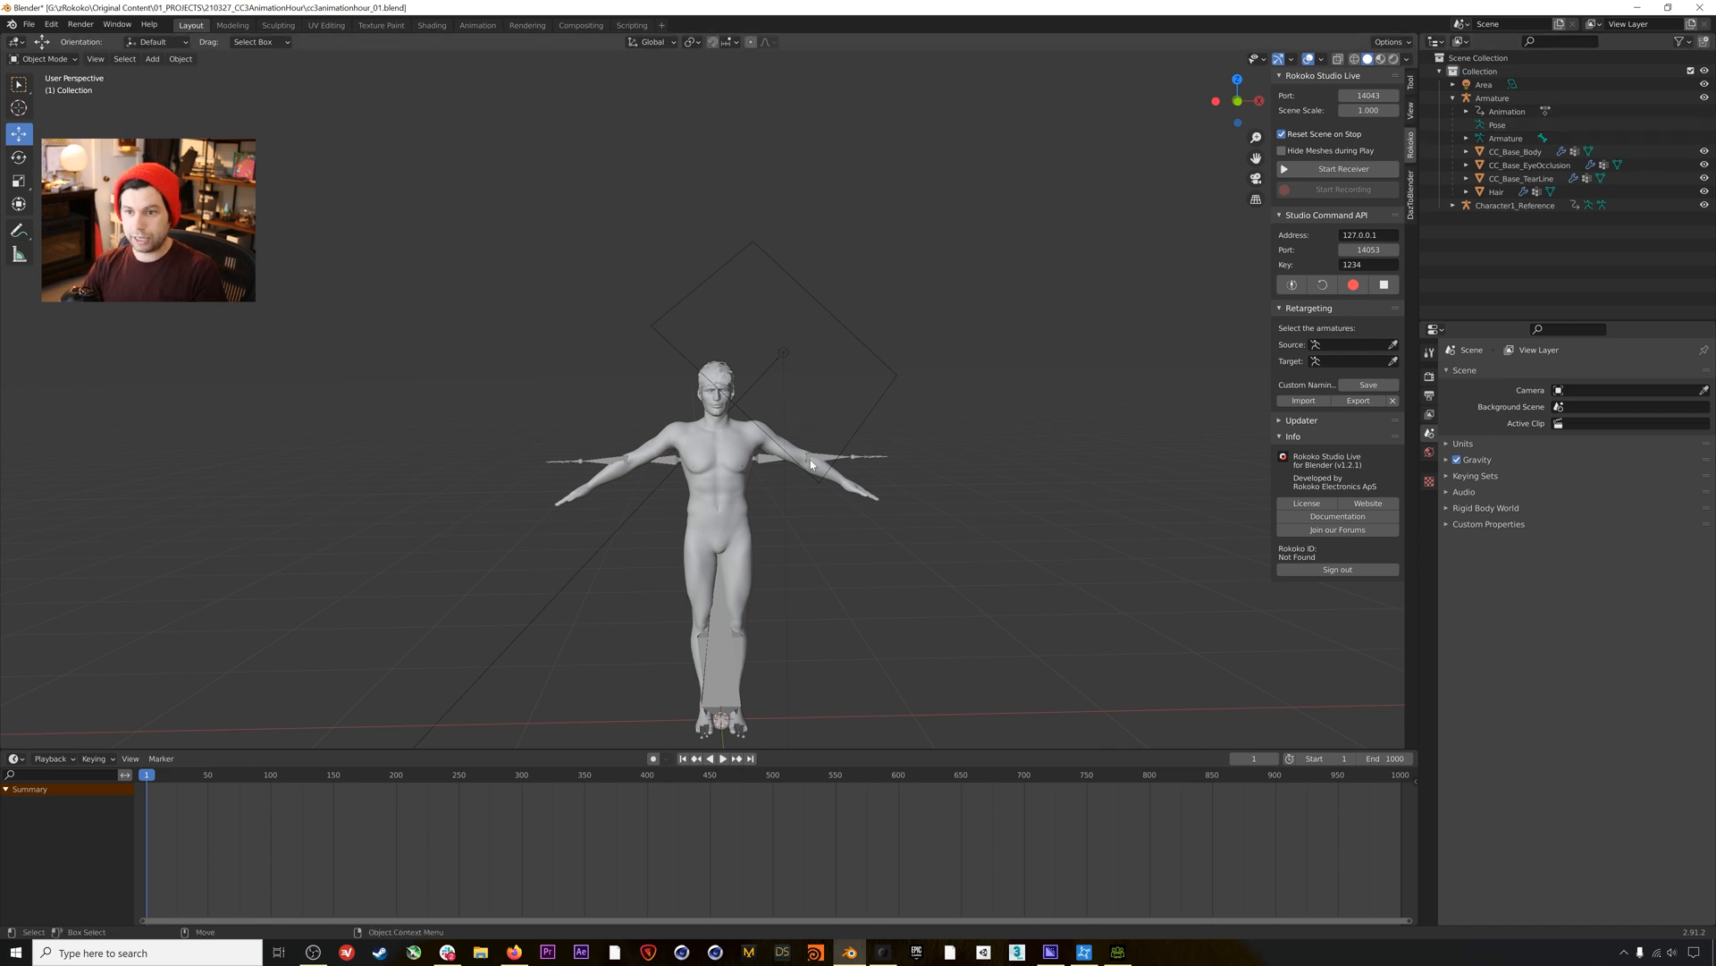
{"action": "left_click", "coordinate": [1330, 349]}
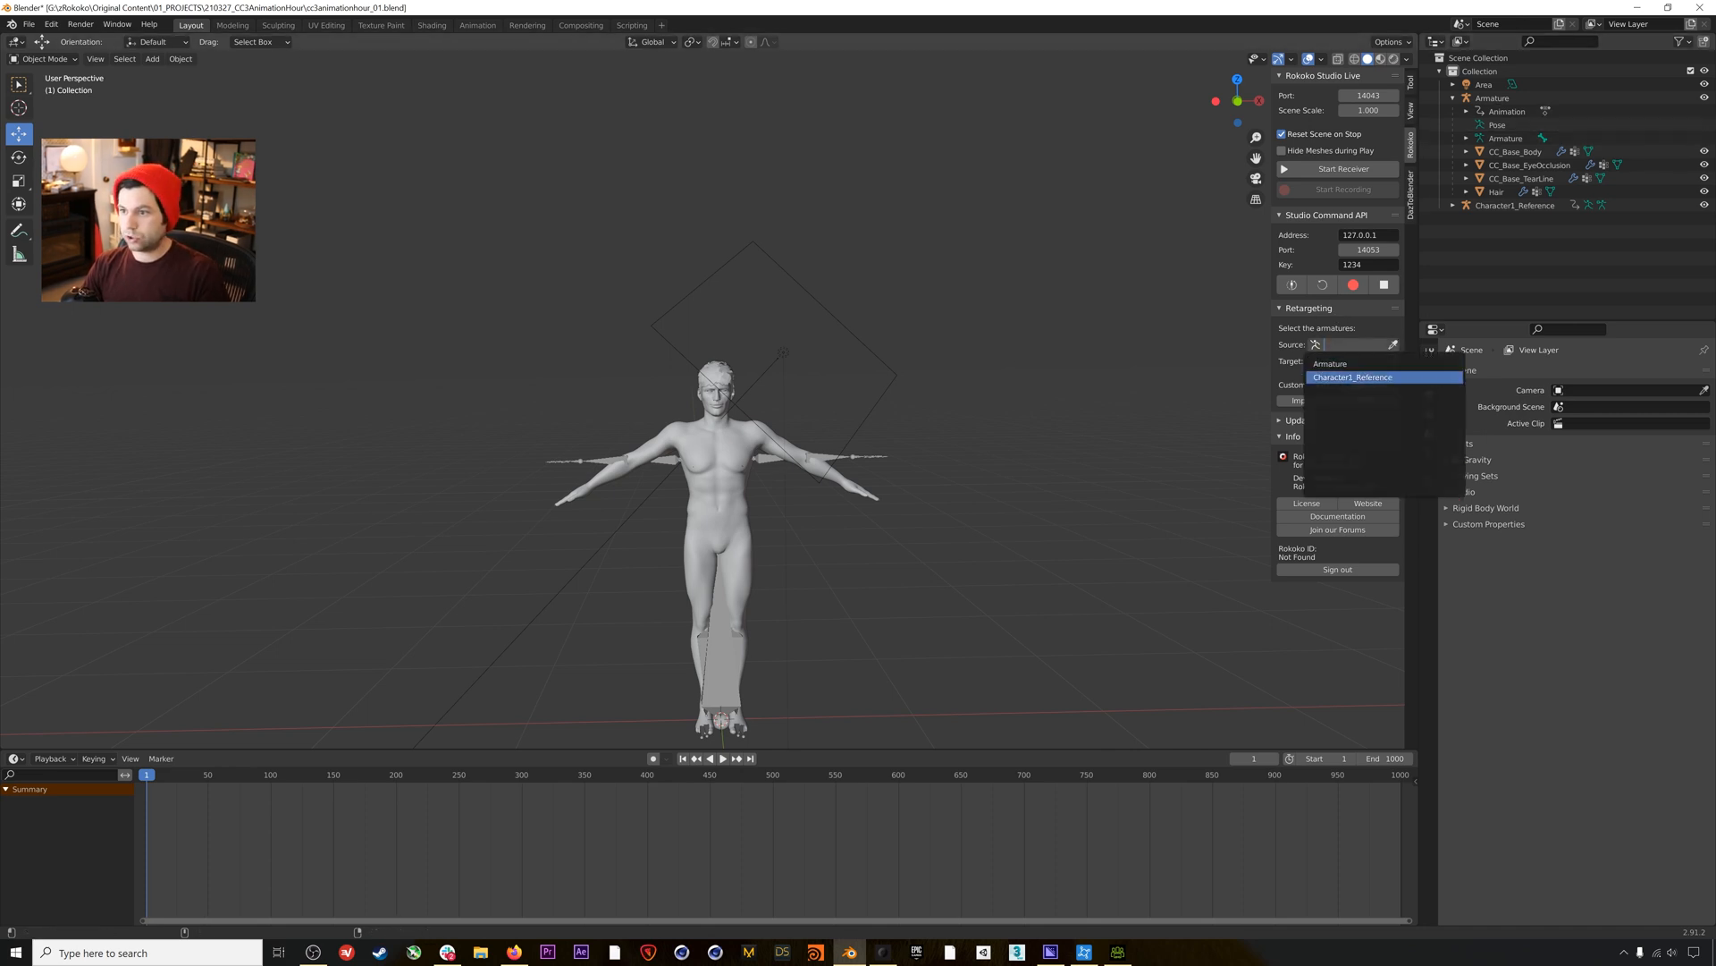
{"action": "left_click", "coordinate": [1361, 377]}
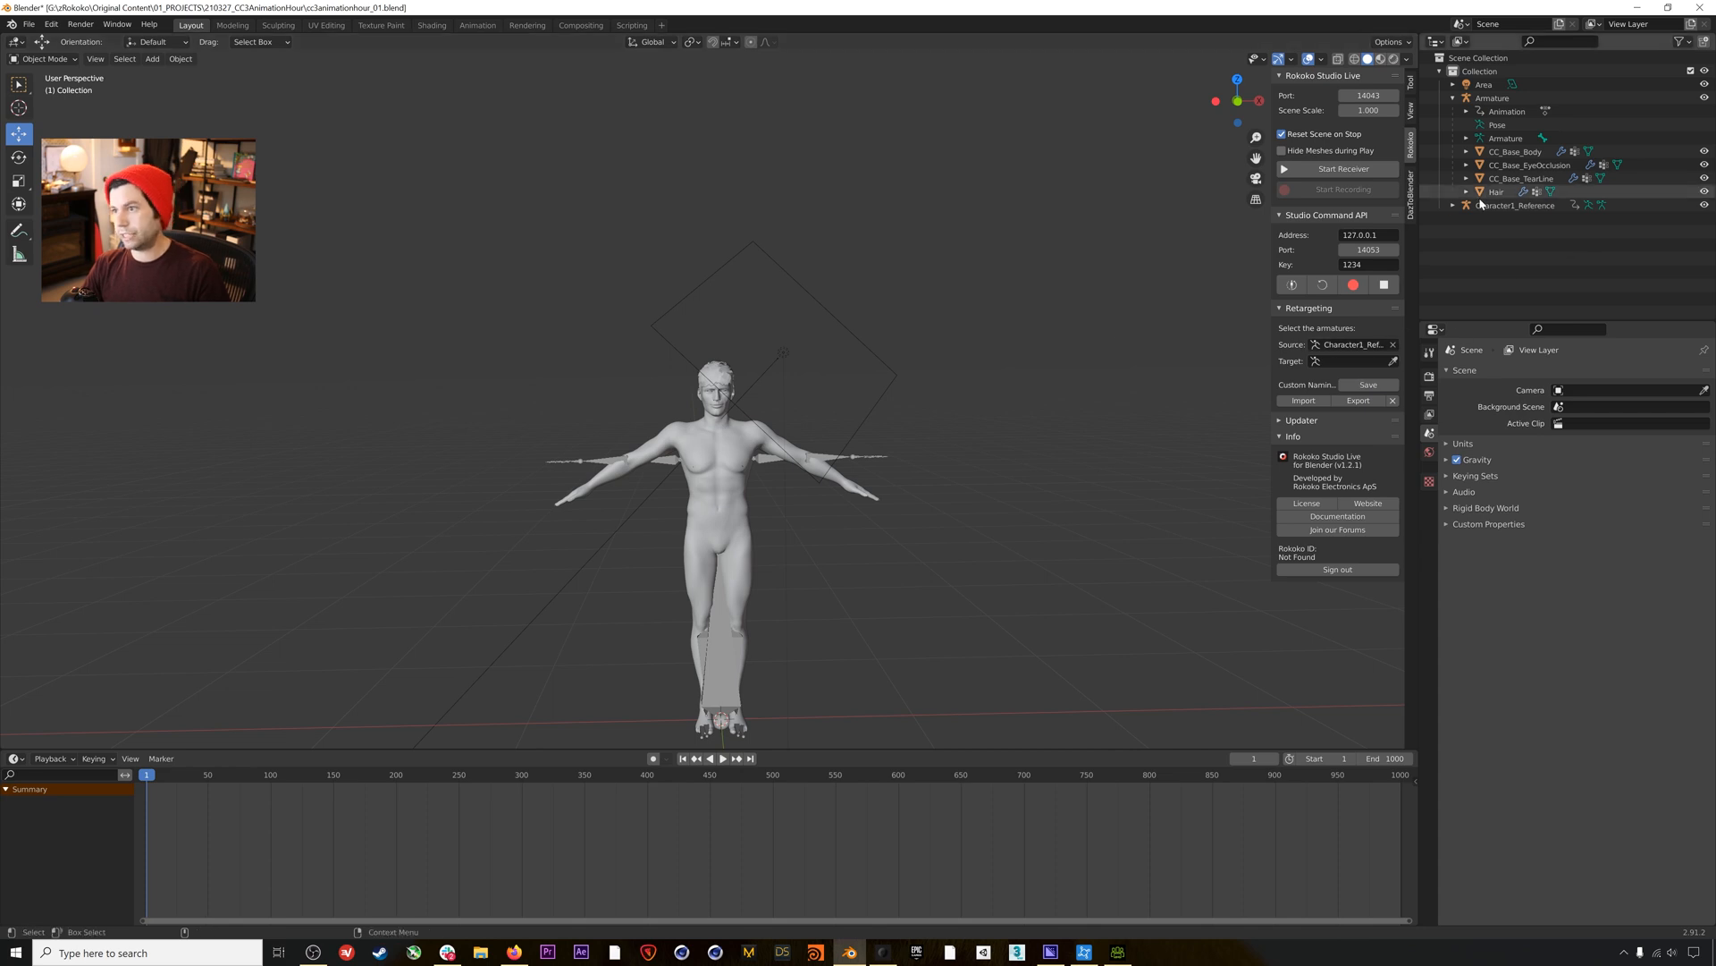
{"action": "left_click", "coordinate": [1343, 361]}
{"action": "left_click", "coordinate": [1341, 380]}
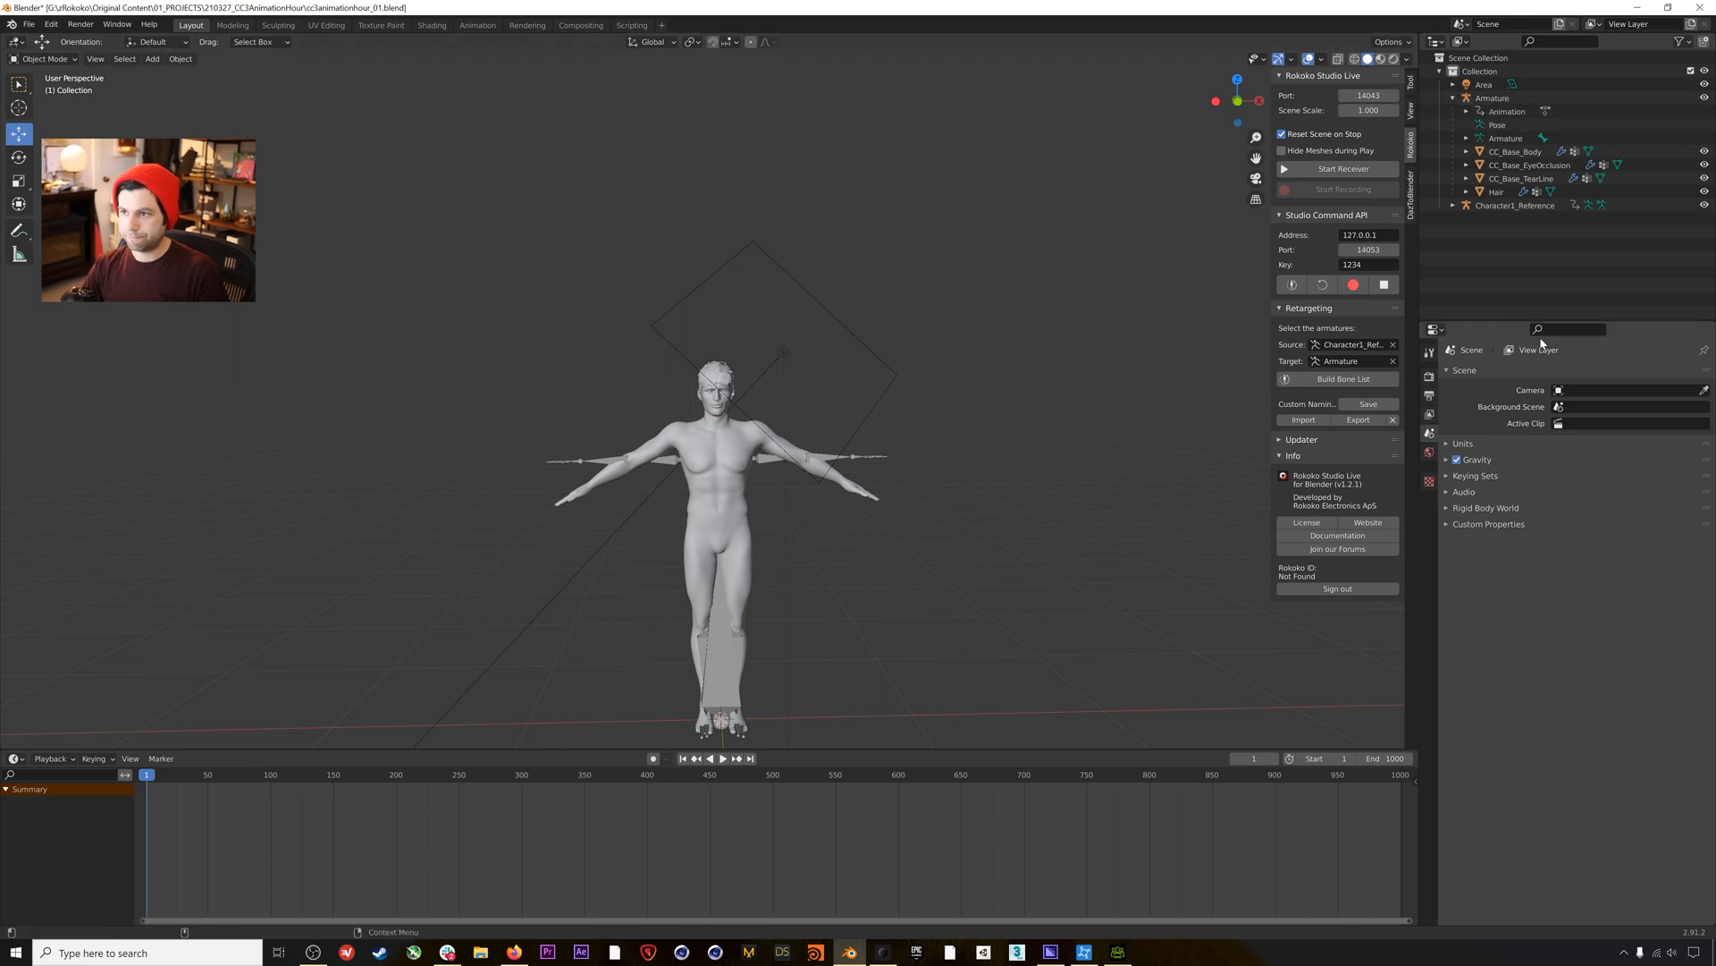
{"action": "left_click", "coordinate": [1335, 386]}
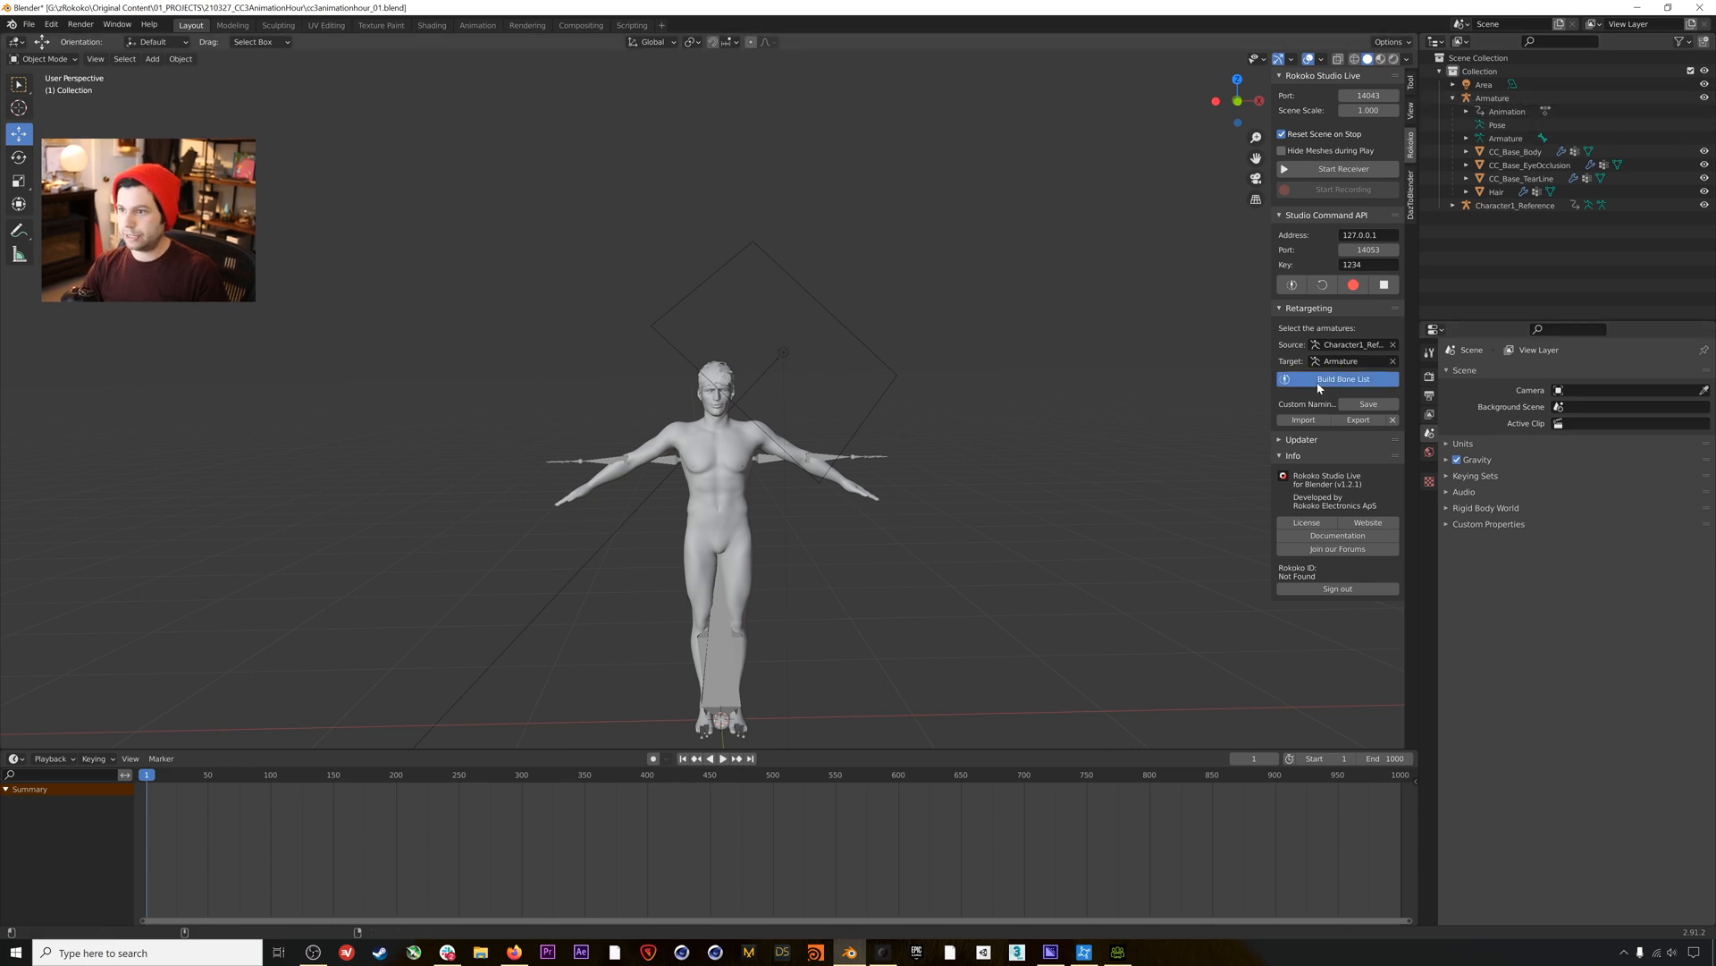
Widen the Rokoko sidebar and review the source-to-target bone mappings in the retargeting list.
{"action": "left_click_drag", "start_coordinate": [1270, 388], "coordinate": [979, 387]}
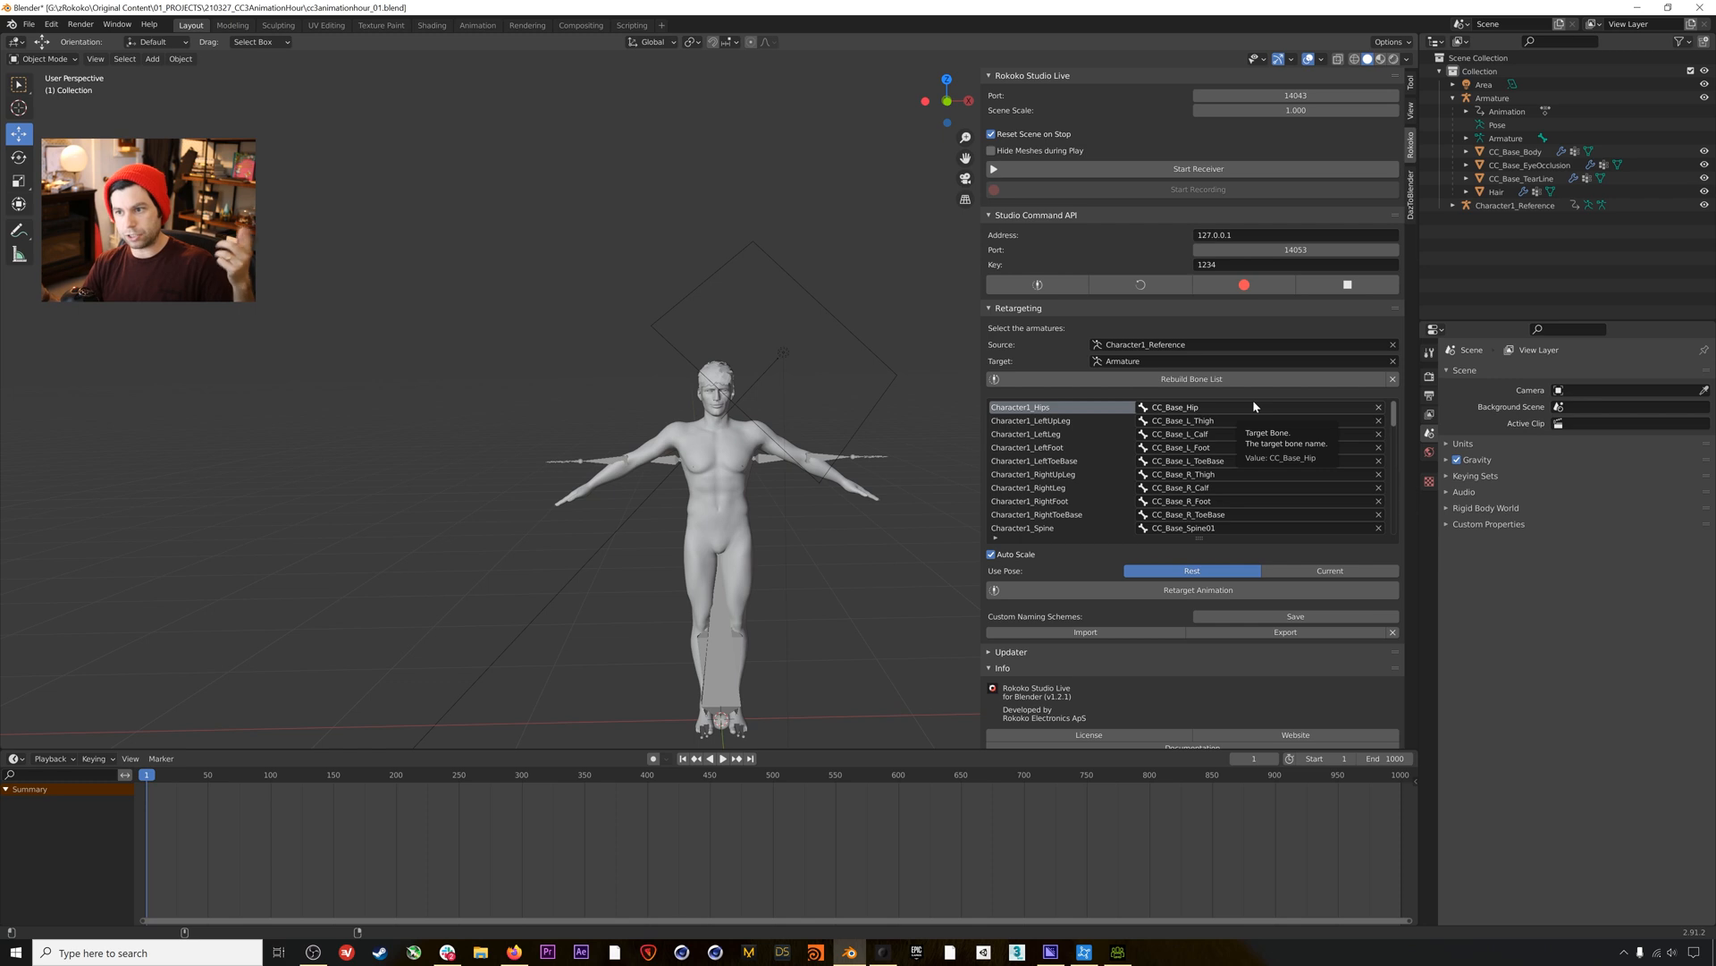
{"action": "scroll", "coordinate": [1082, 470], "scroll_direction": "down", "scroll_amount": 5}
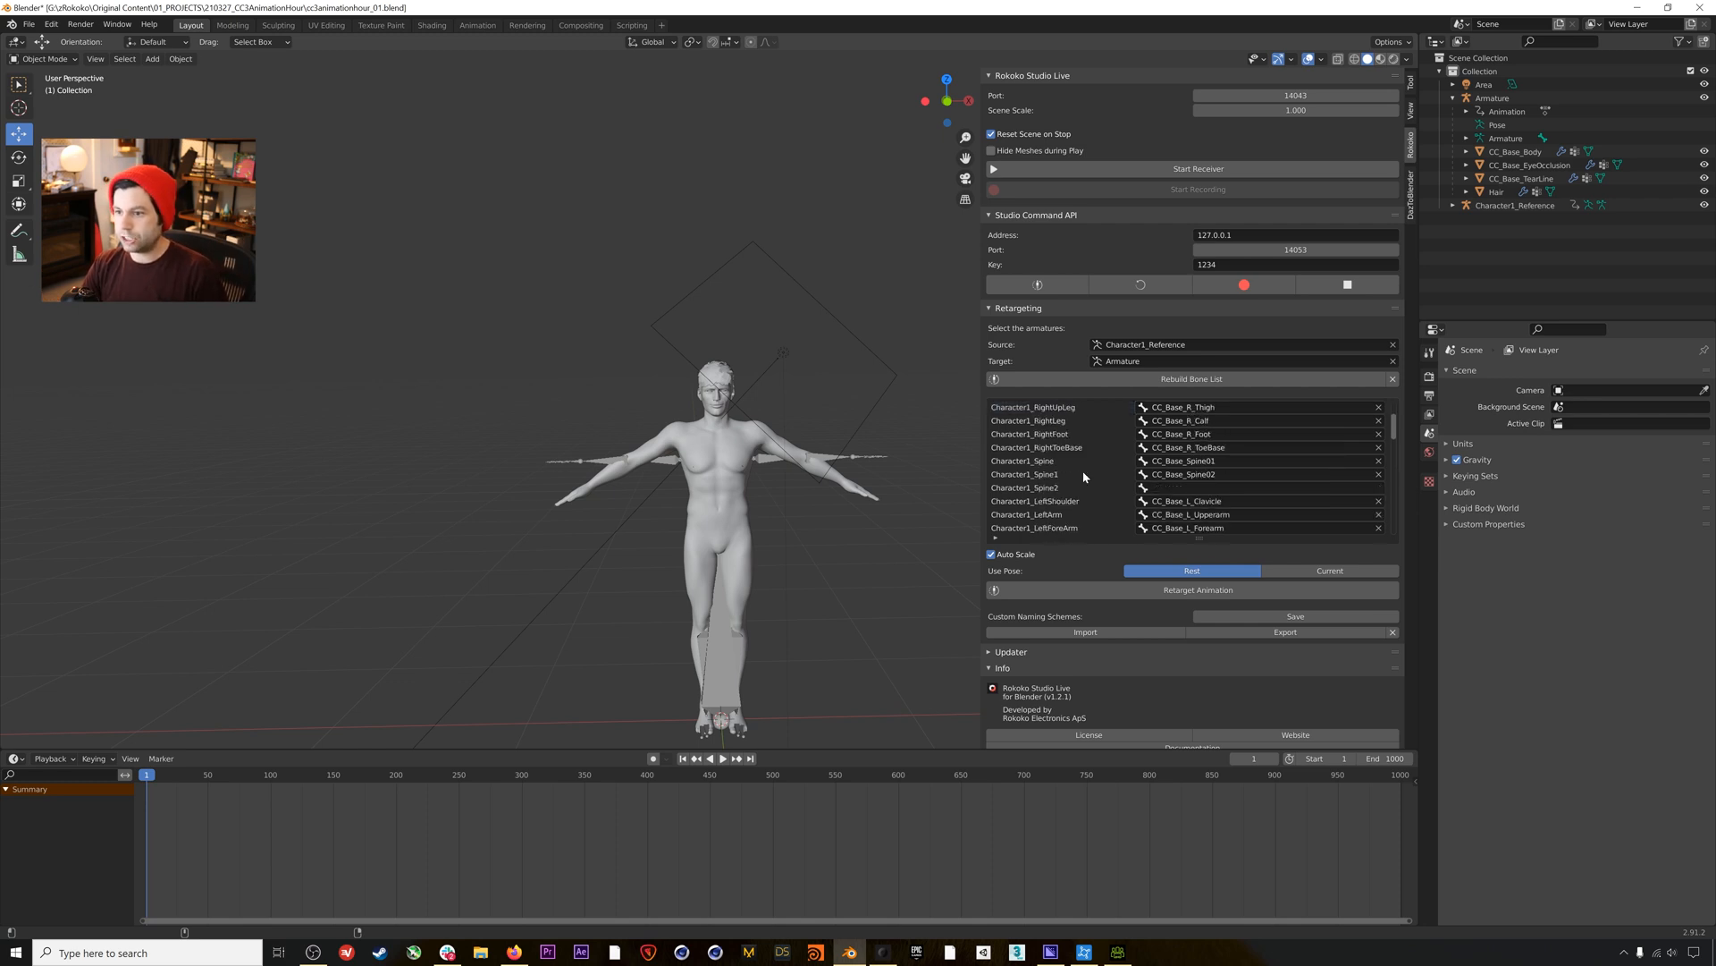
{"action": "scroll", "coordinate": [1091, 462], "scroll_direction": "up", "scroll_amount": 5}
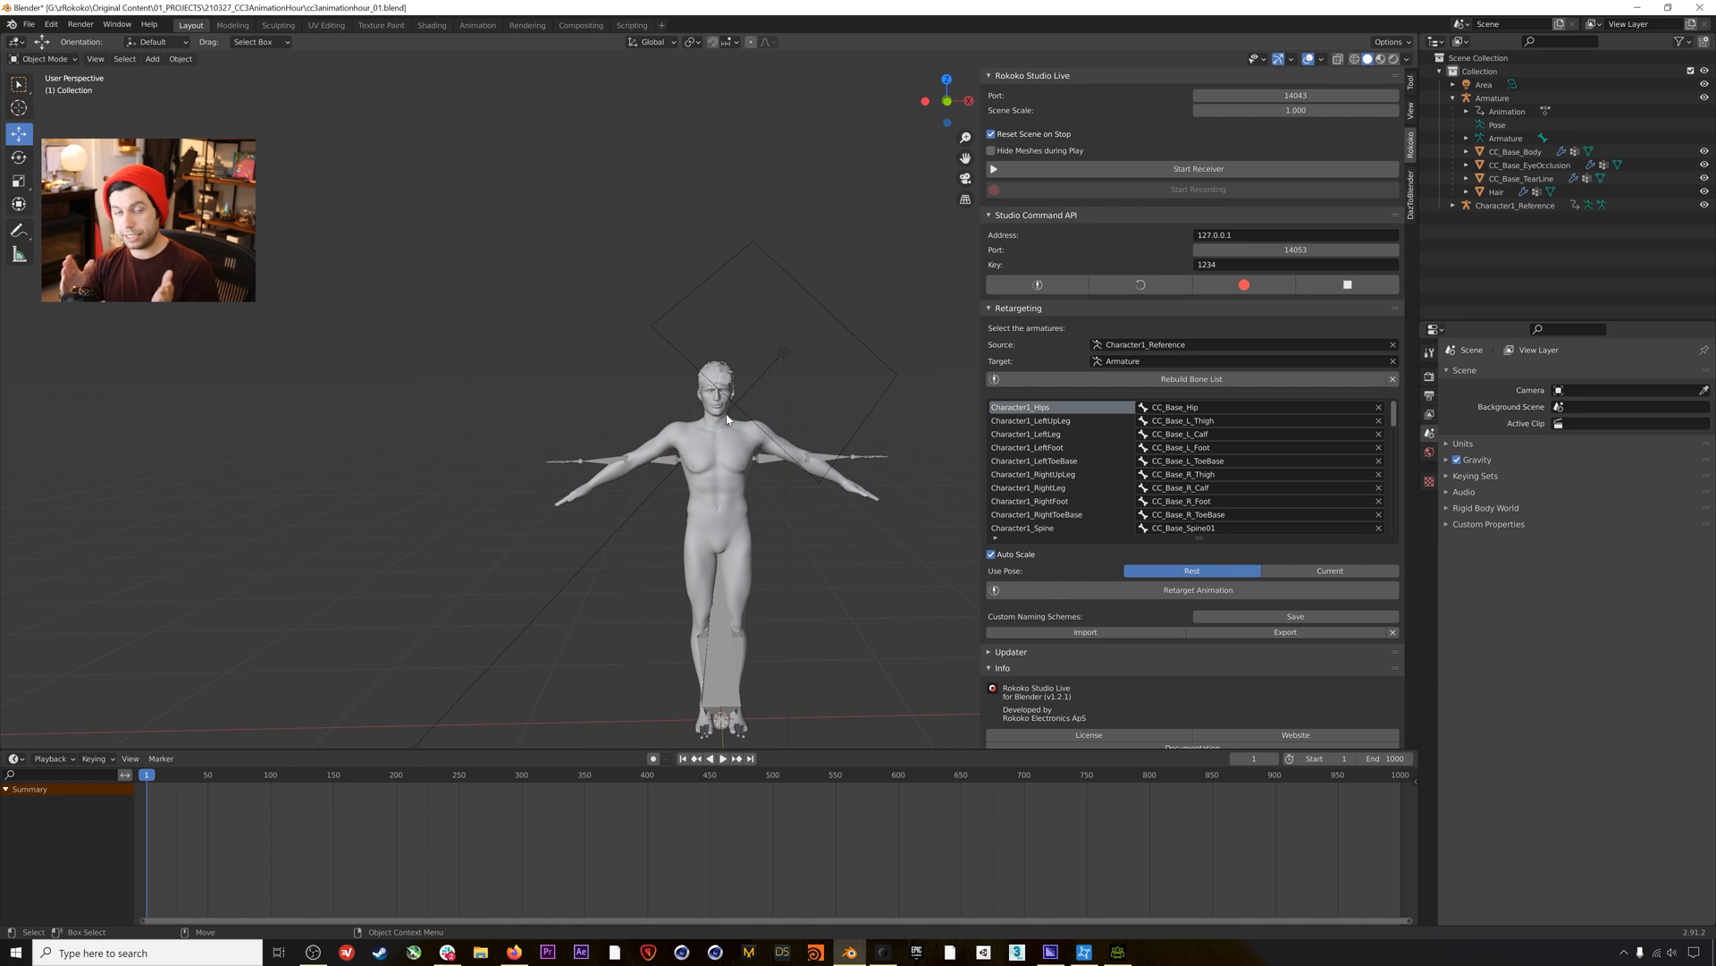
{"action": "left_click", "coordinate": [766, 462]}
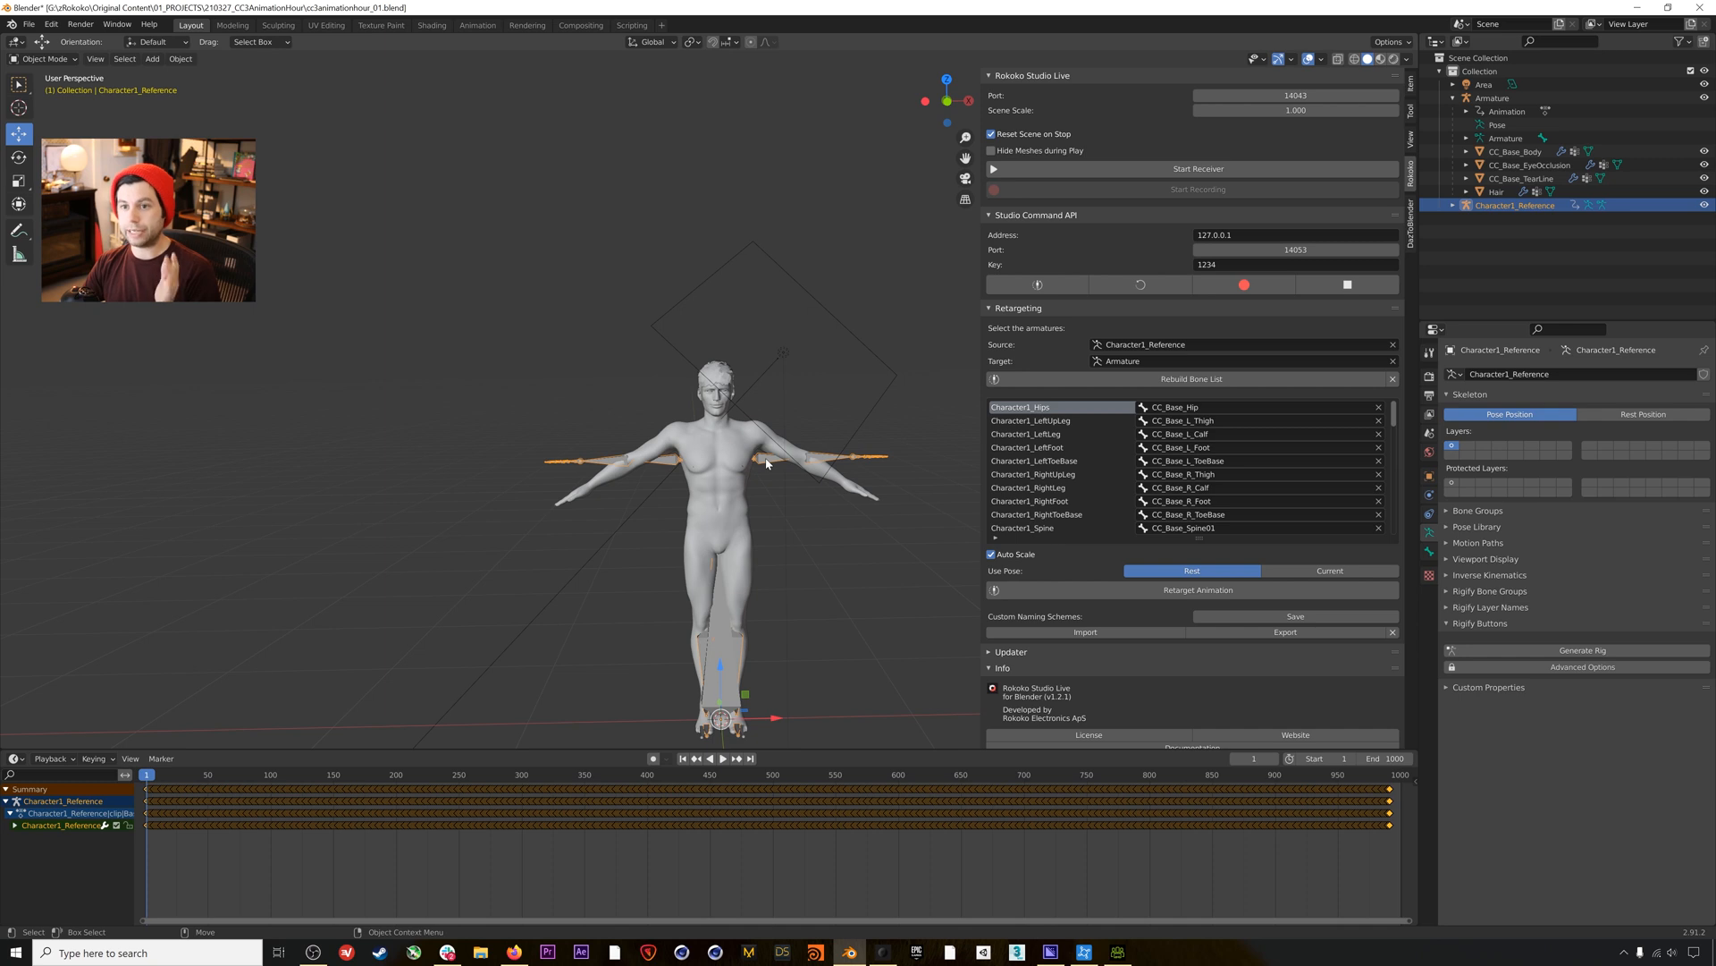
{"action": "left_click", "coordinate": [851, 293]}
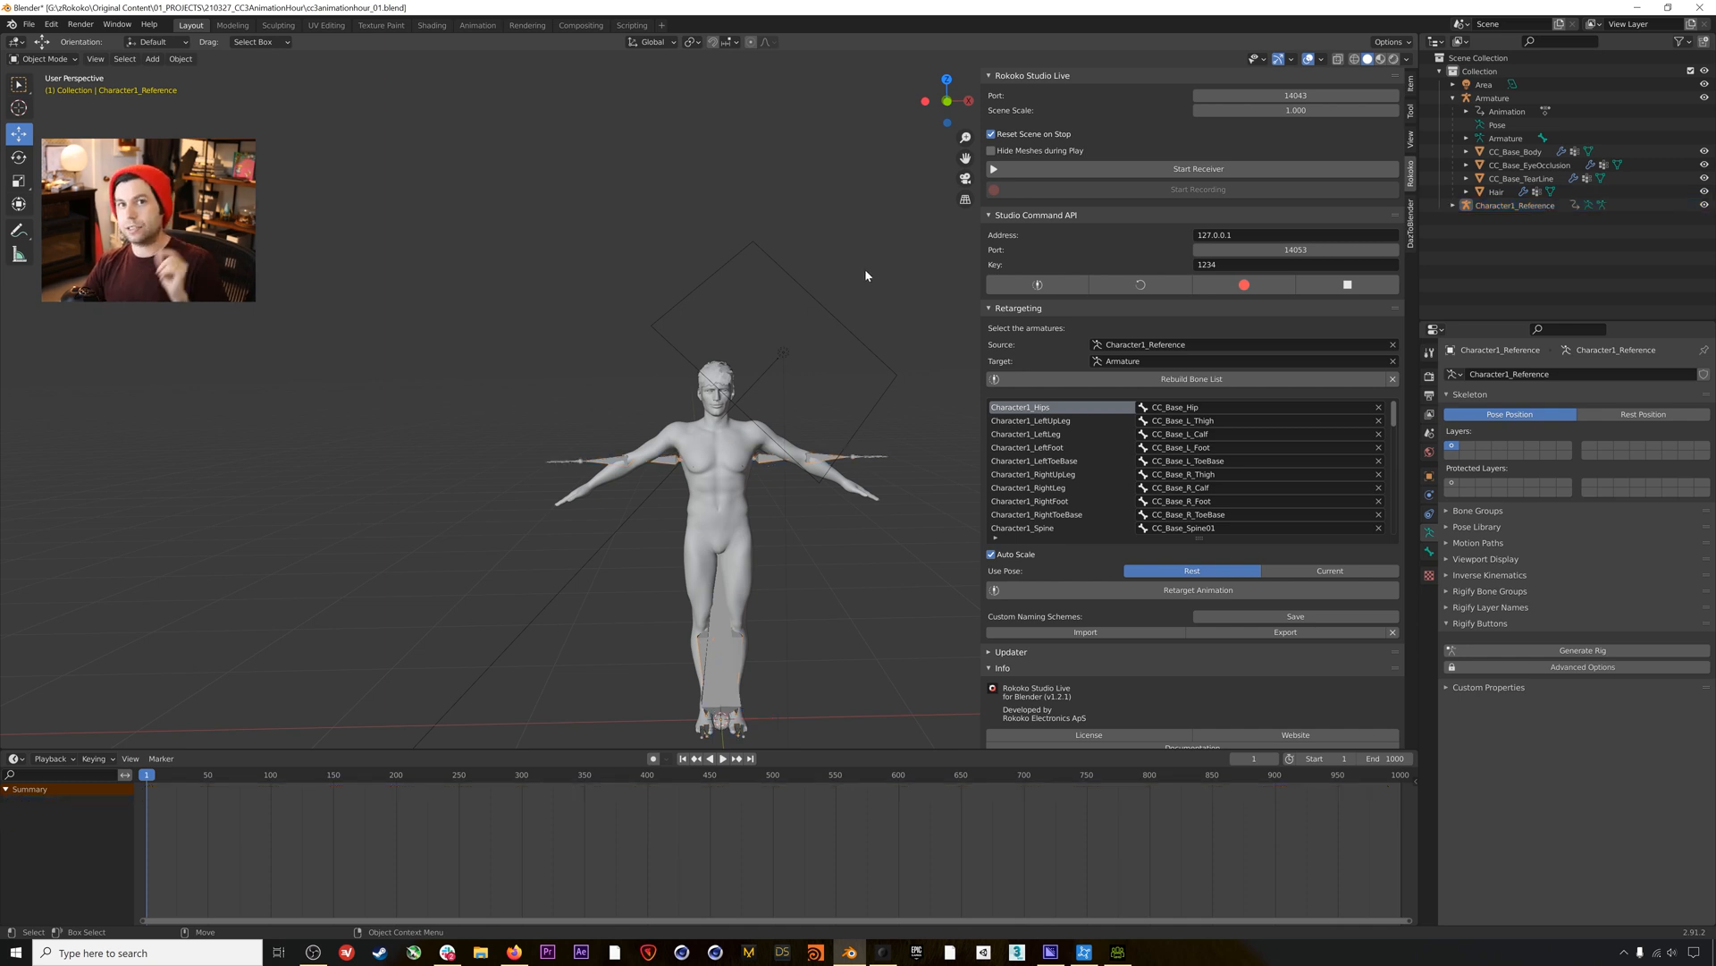
{"action": "left_click", "coordinate": [750, 435]}
{"action": "left_click", "coordinate": [766, 418]}
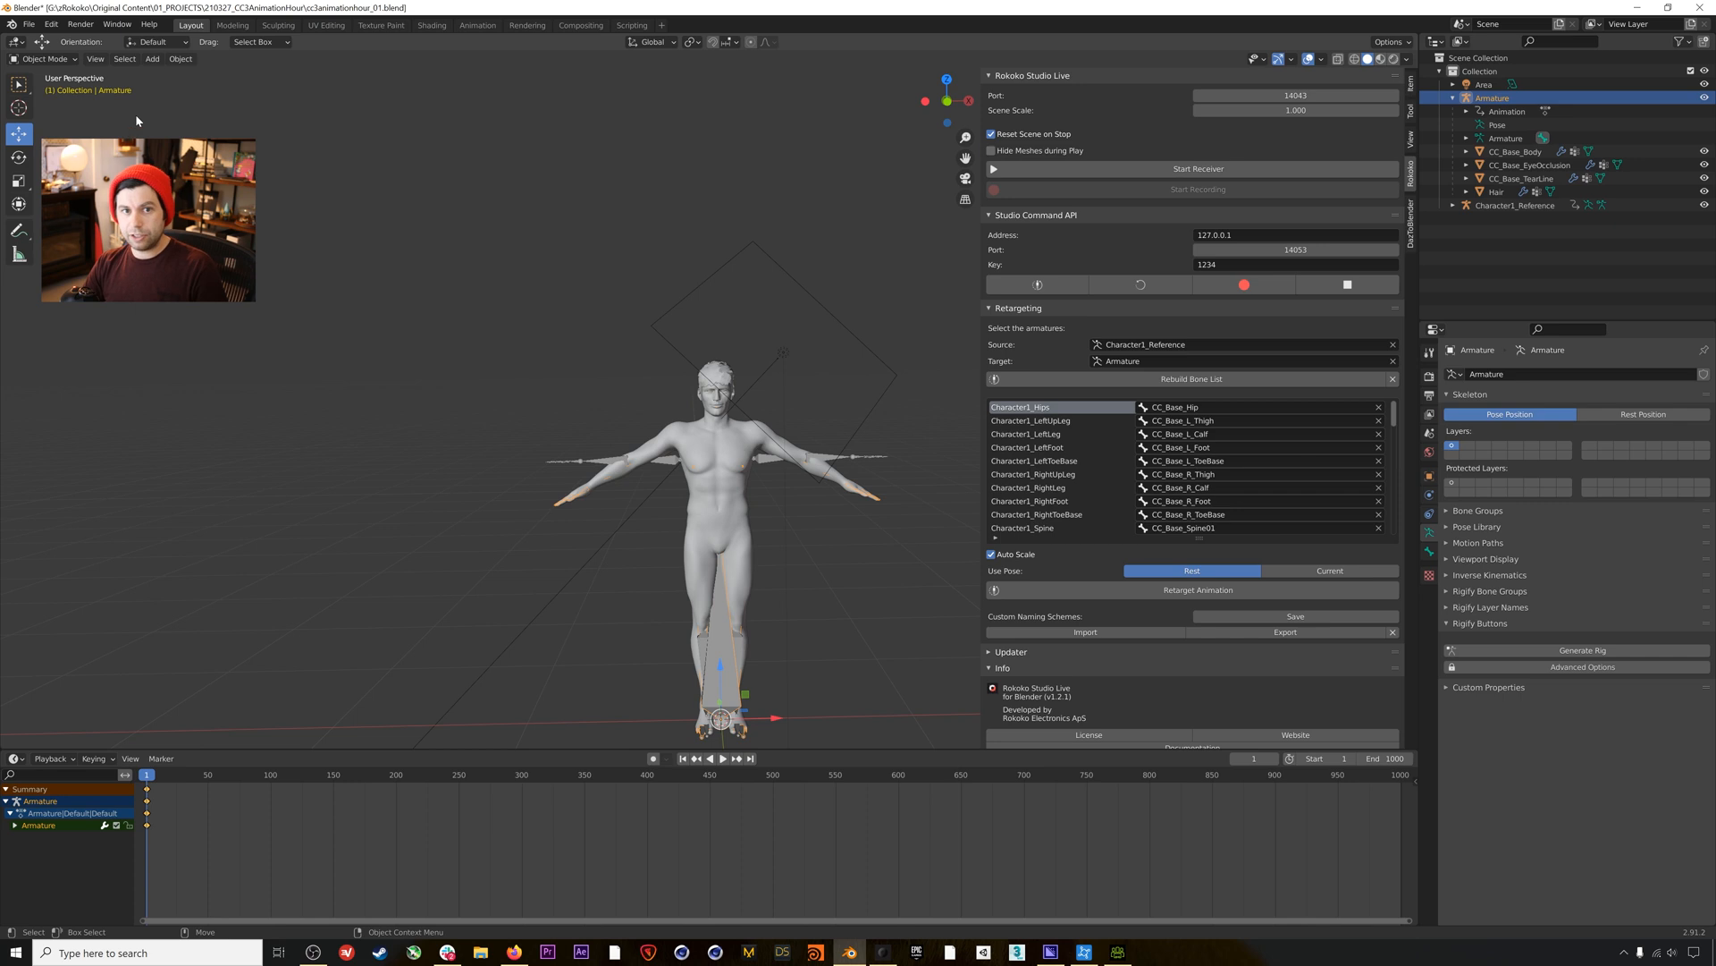
{"action": "left_click", "coordinate": [49, 59]}
{"action": "left_click", "coordinate": [56, 61]}
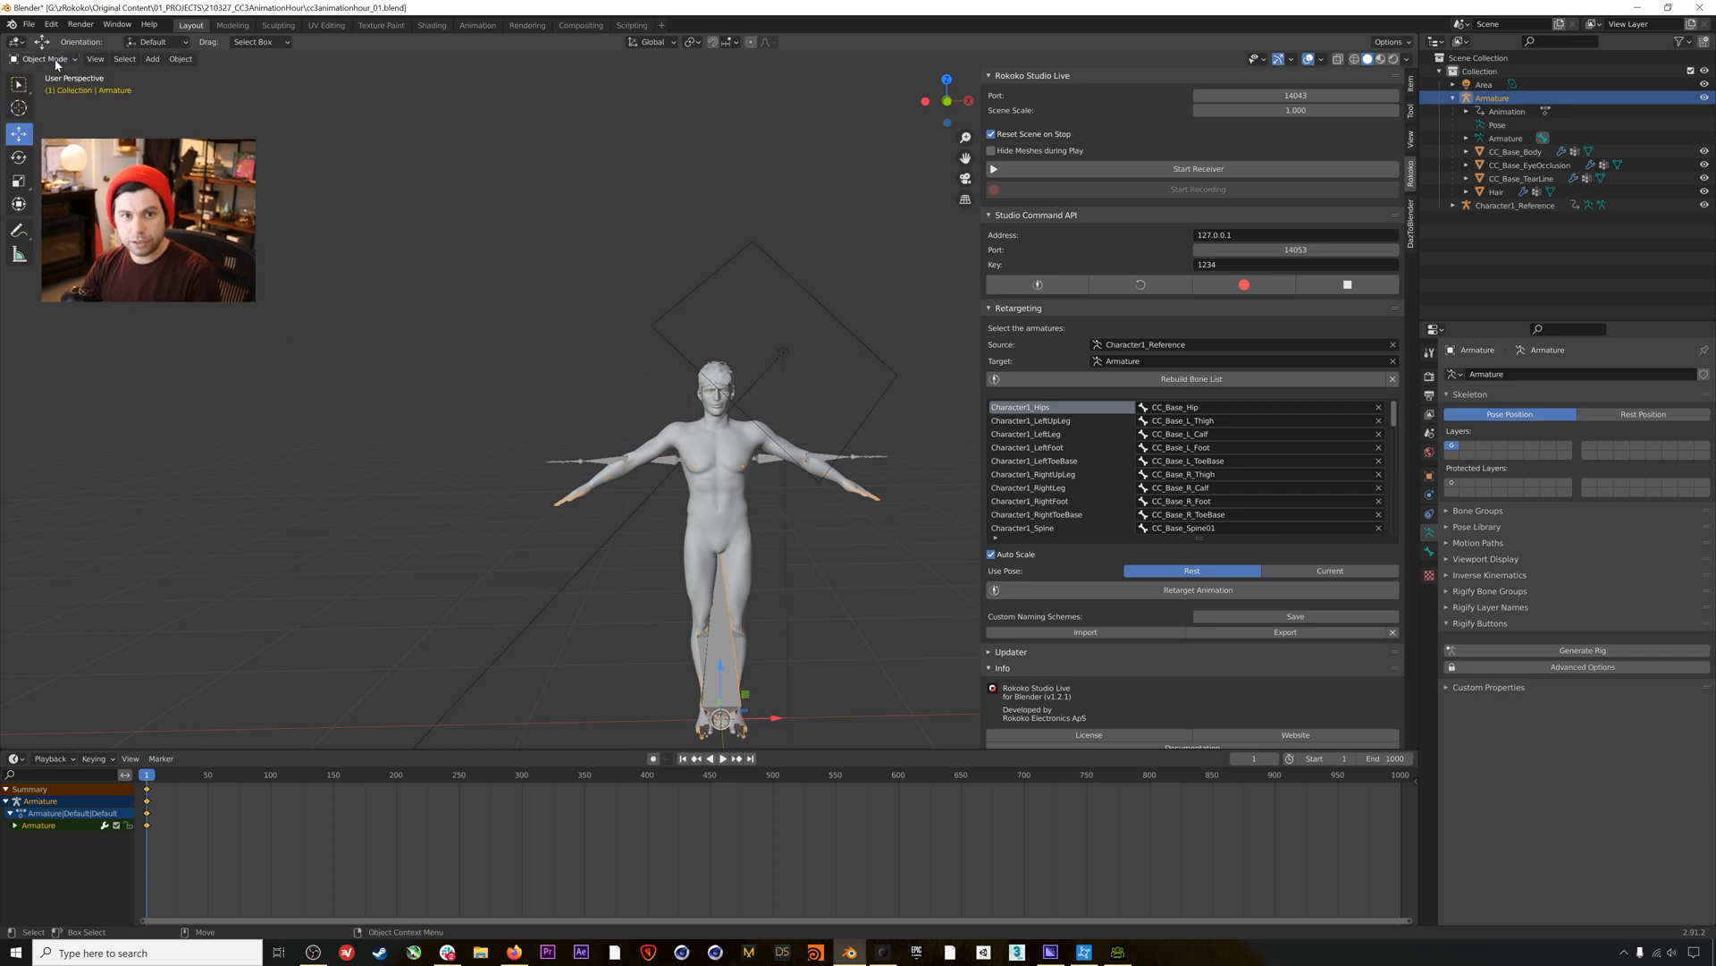
{"action": "left_click", "coordinate": [58, 60]}
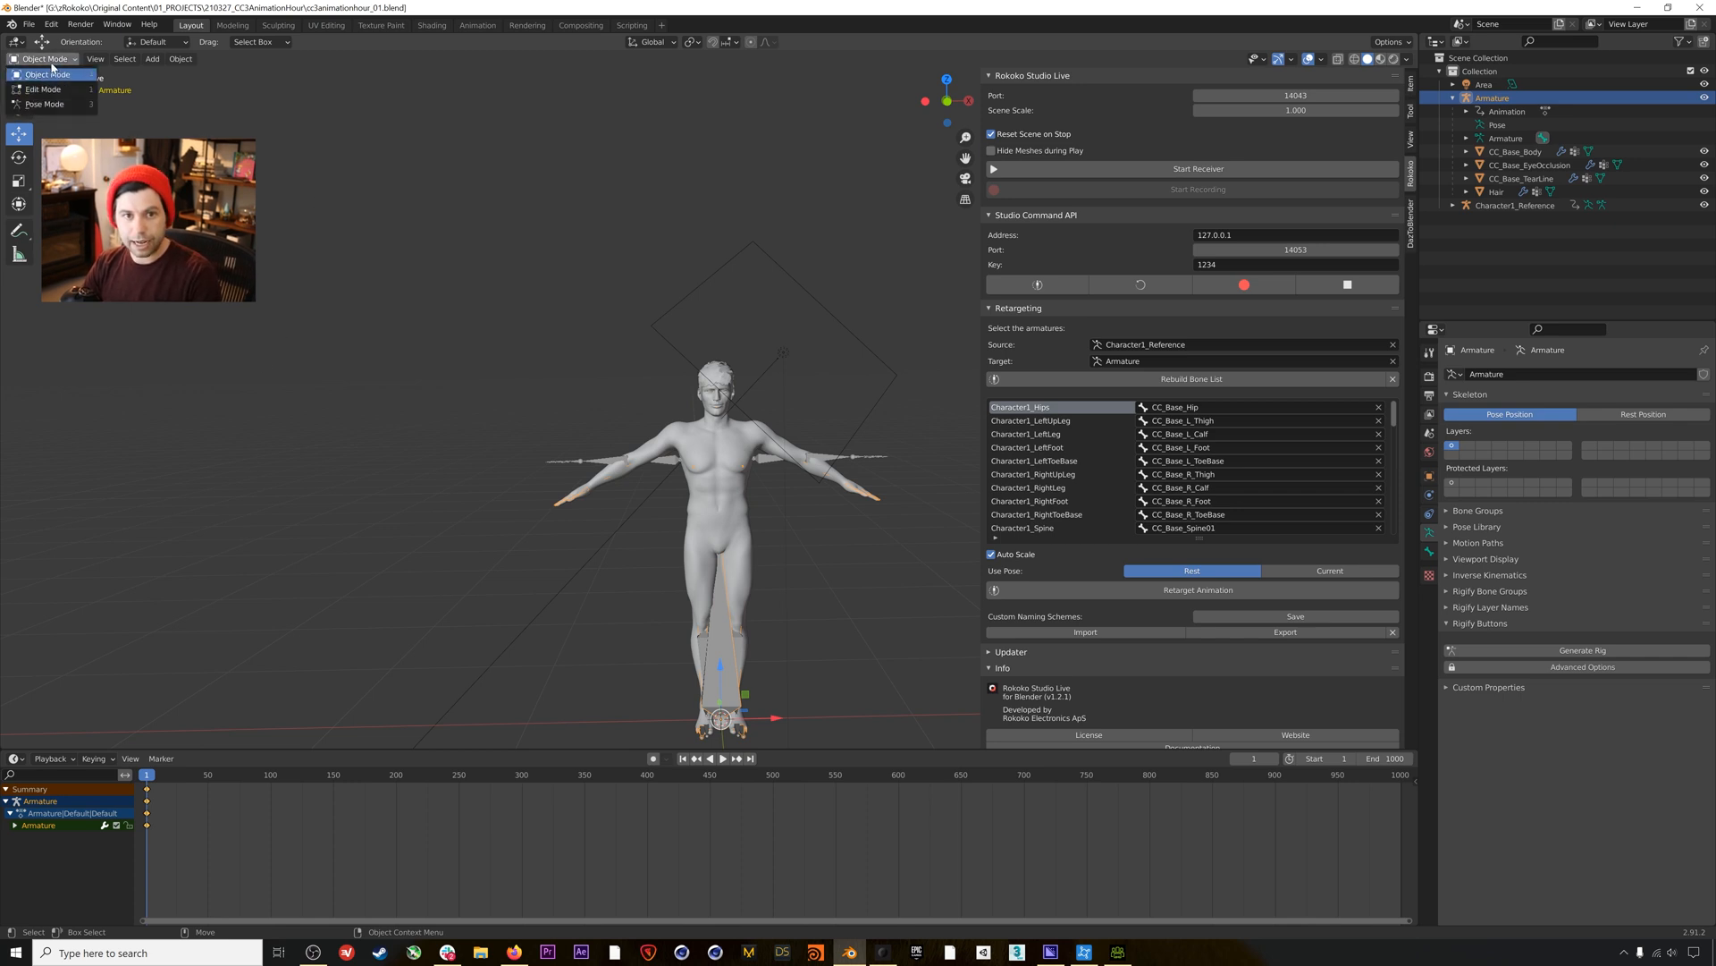
{"action": "key", "text": "Tab"}
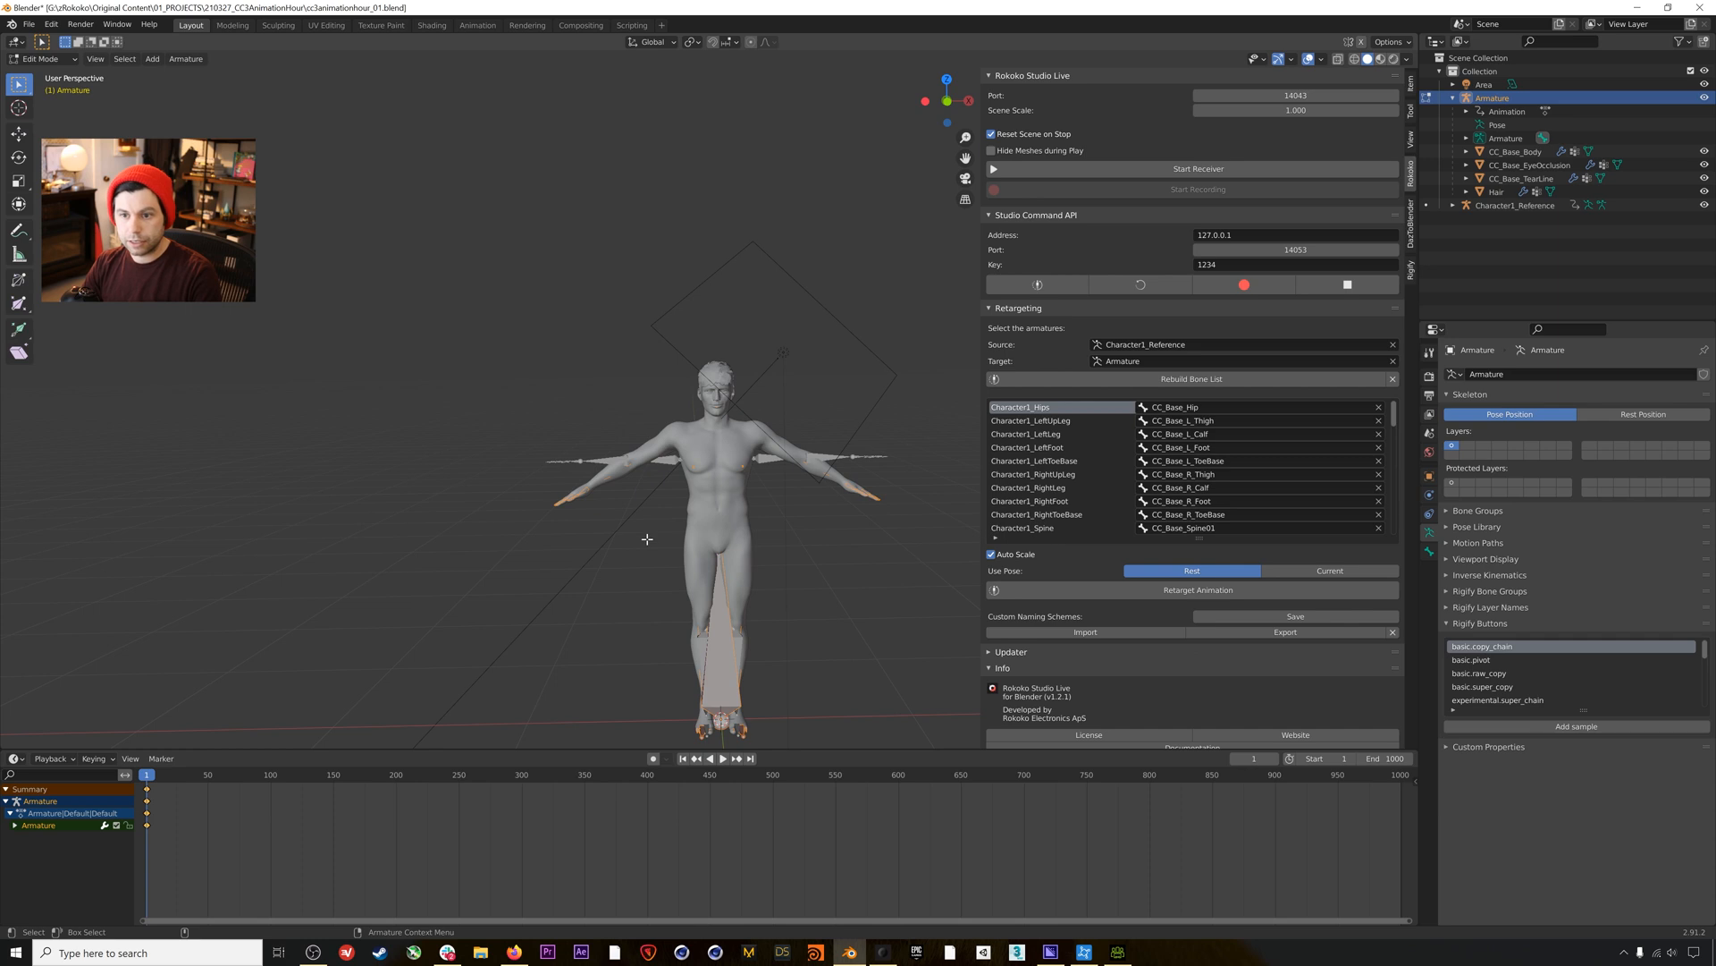
{"action": "left_click", "coordinate": [719, 449]}
{"action": "left_click", "coordinate": [1514, 152]}
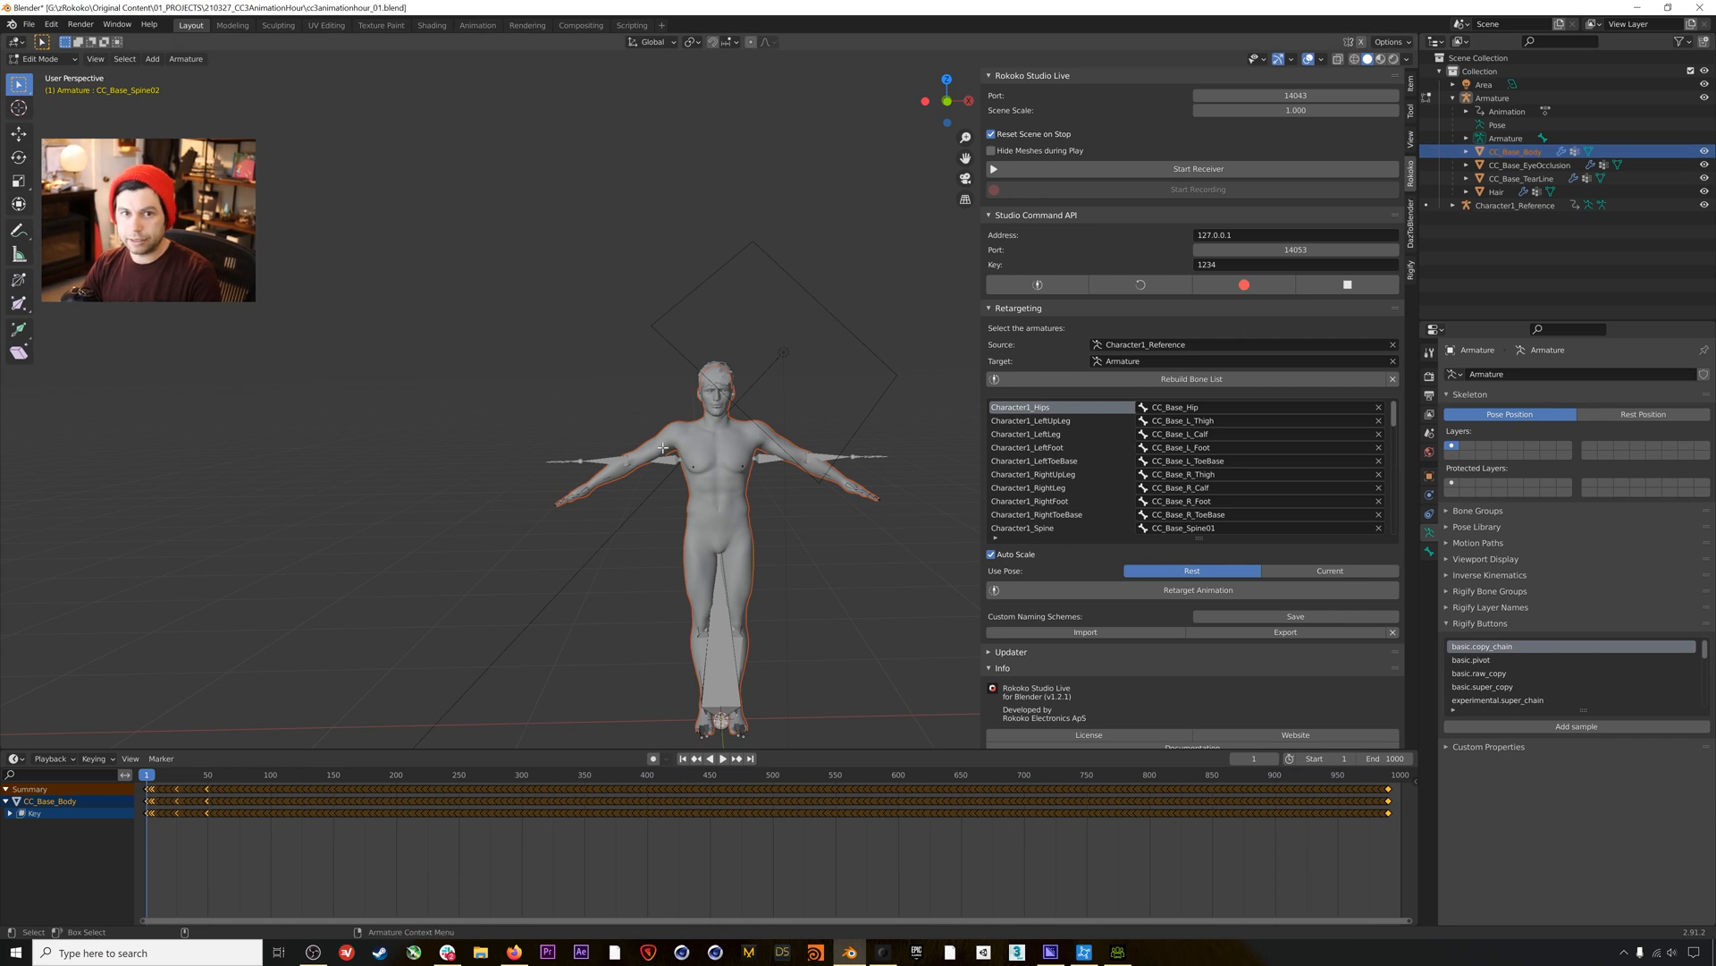
{"action": "key", "text": "ctrl+Tab"}
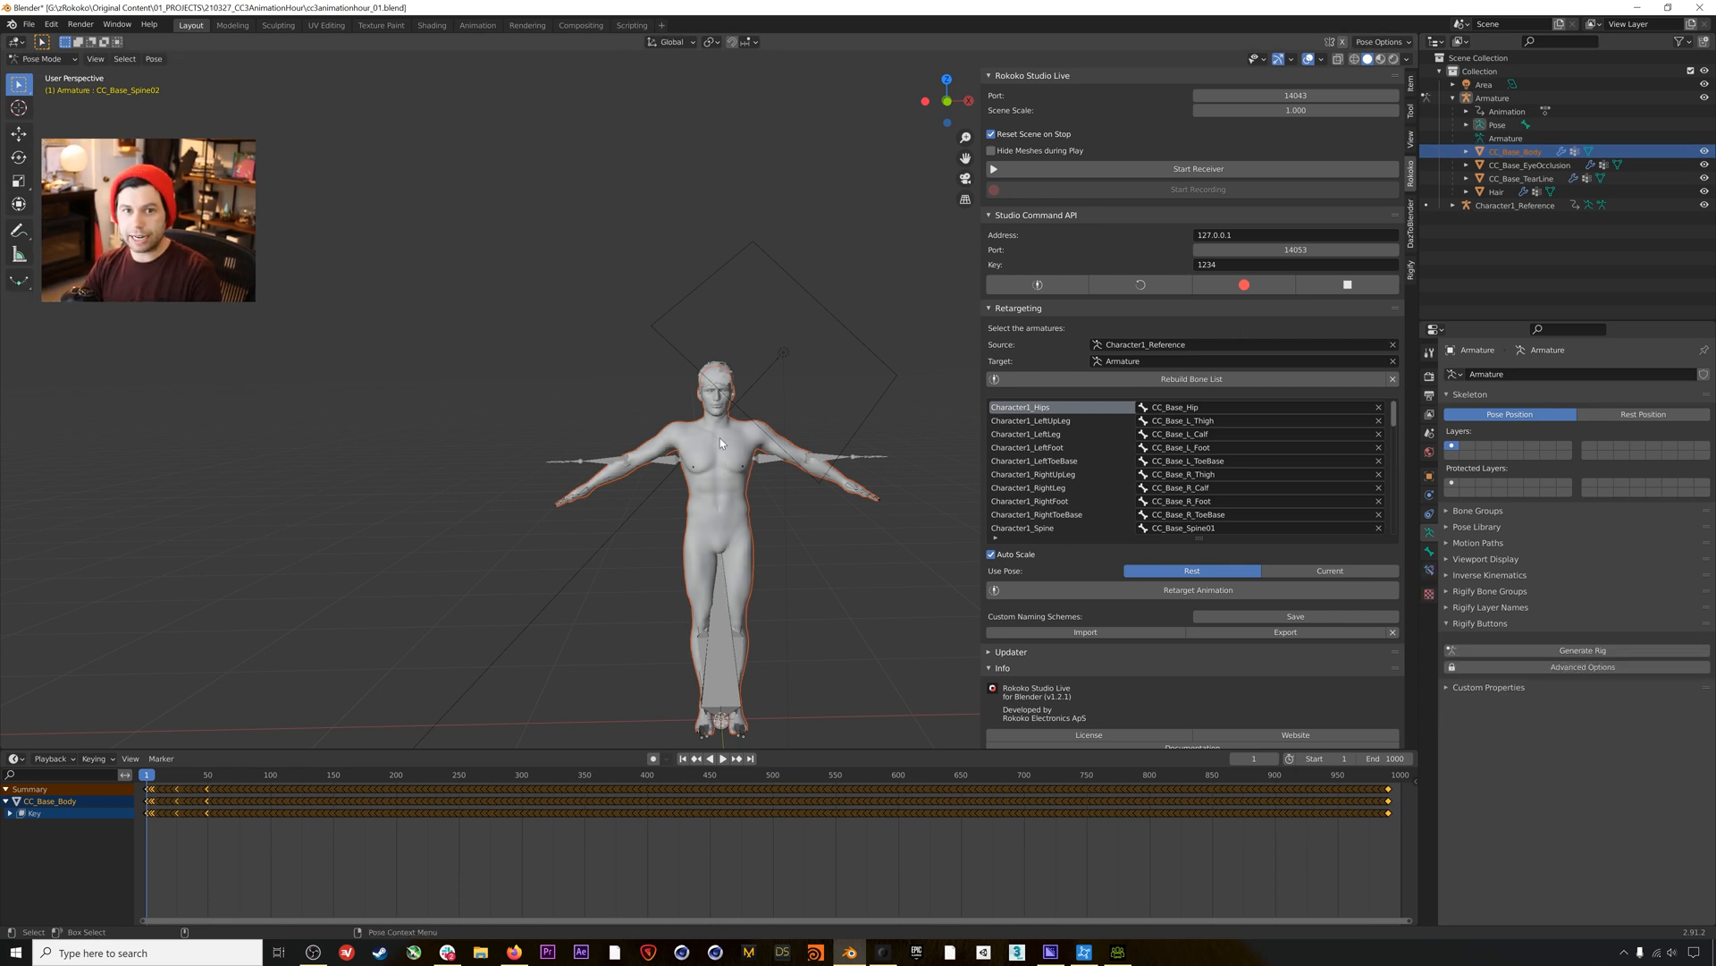
{"action": "key", "text": "Tab"}
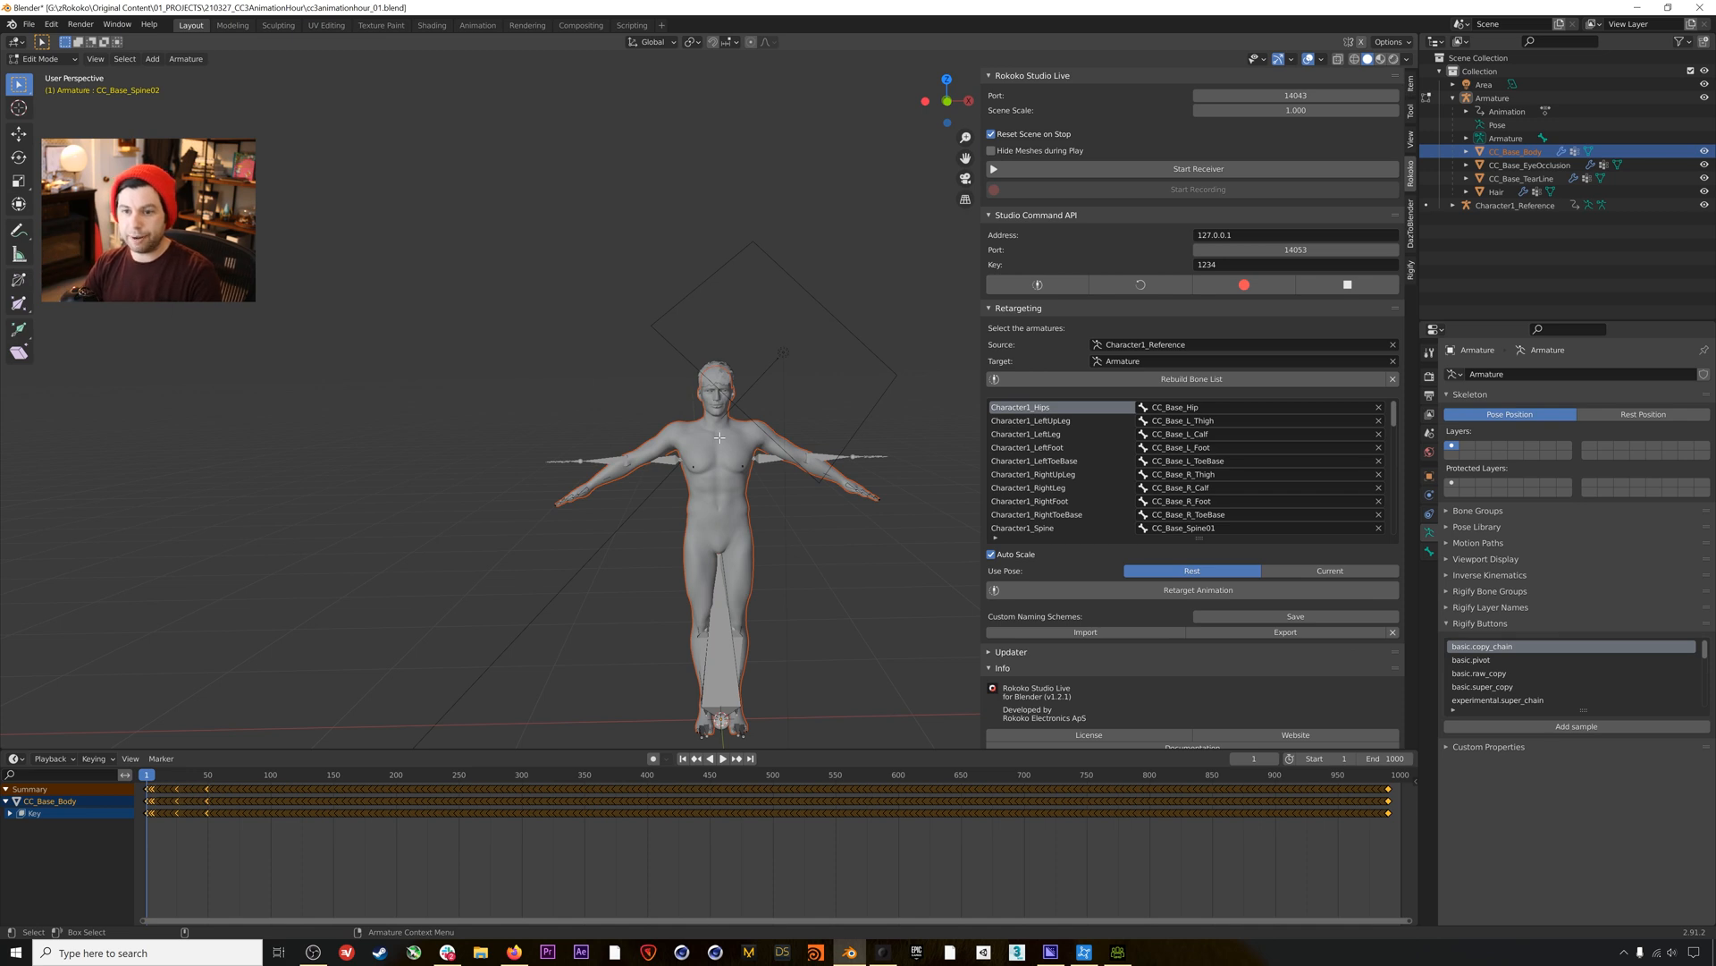
{"action": "key", "text": "ctrl+Tab"}
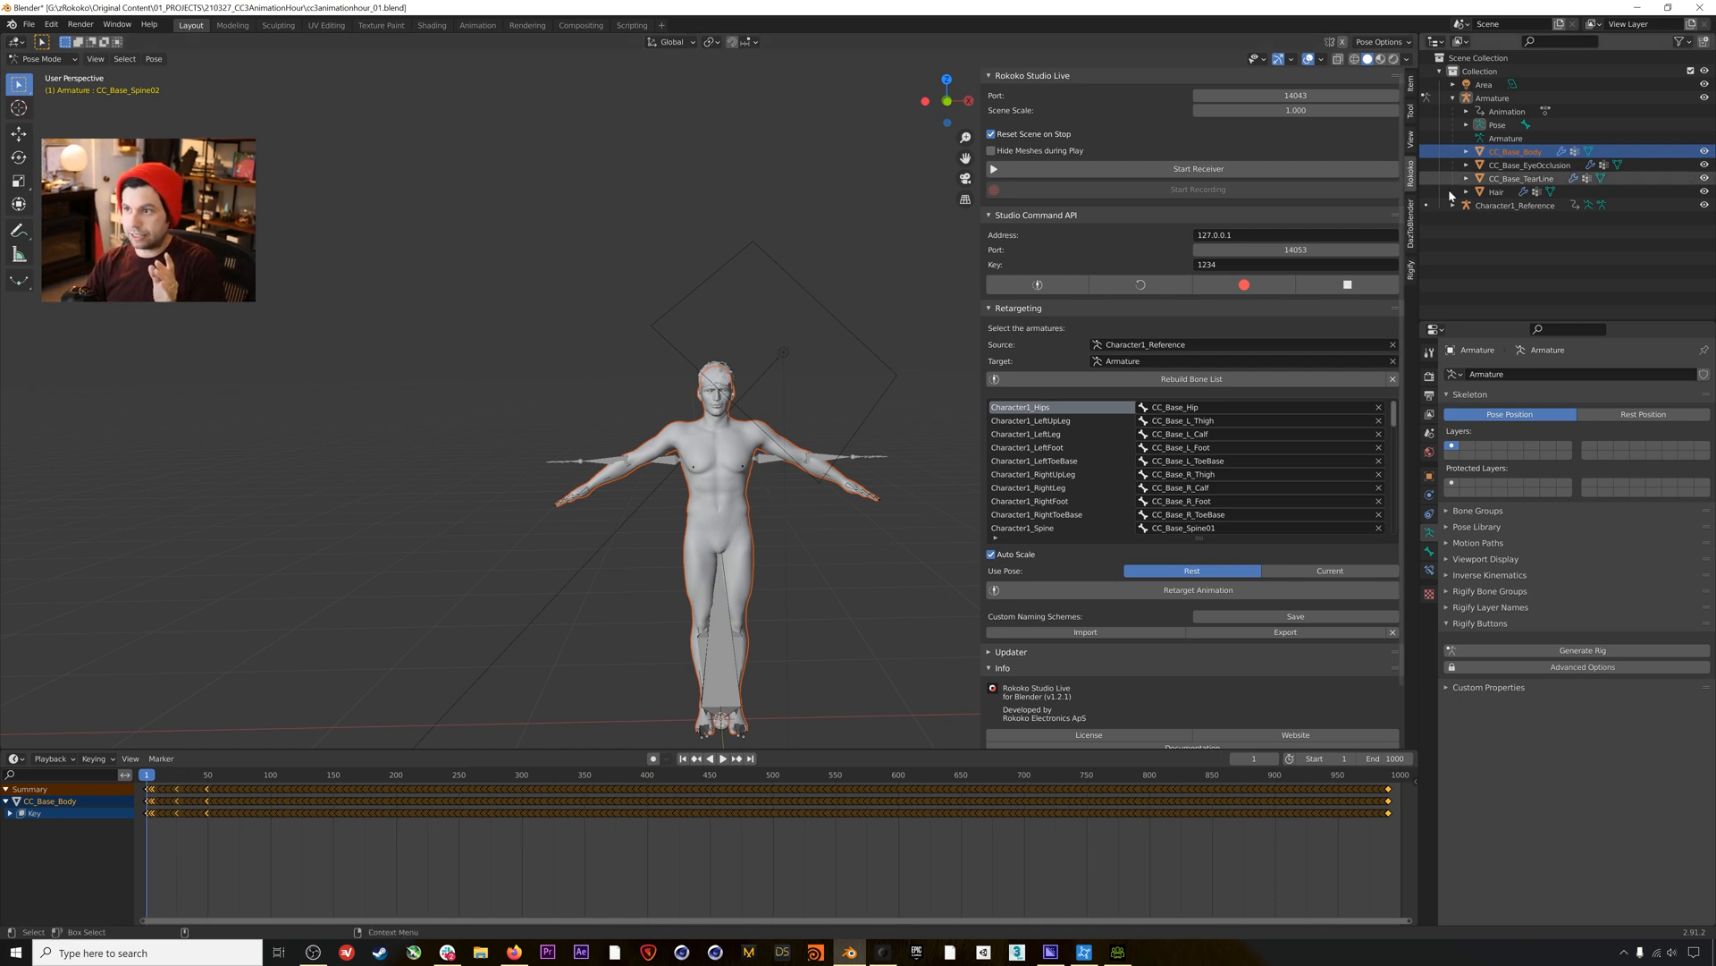
{"action": "left_click", "coordinate": [1498, 206]}
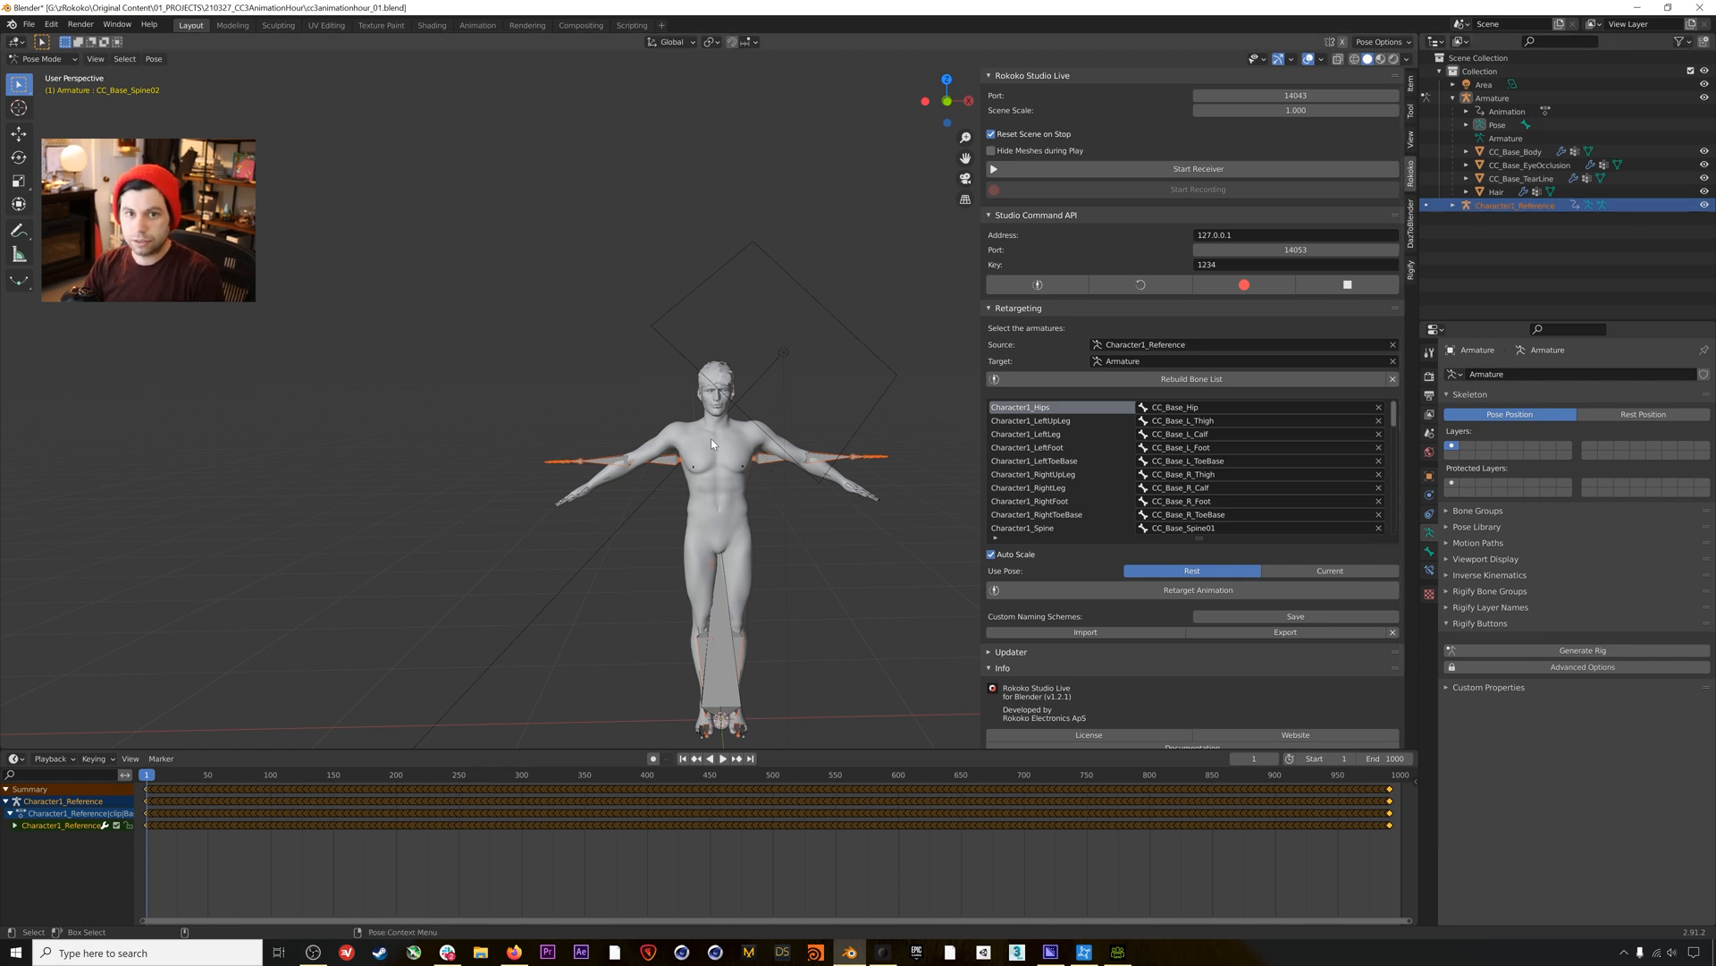
{"action": "scroll", "coordinate": [713, 438], "scroll_direction": "up", "scroll_amount": 2}
{"action": "scroll", "coordinate": [747, 463], "scroll_direction": "up", "scroll_amount": 2}
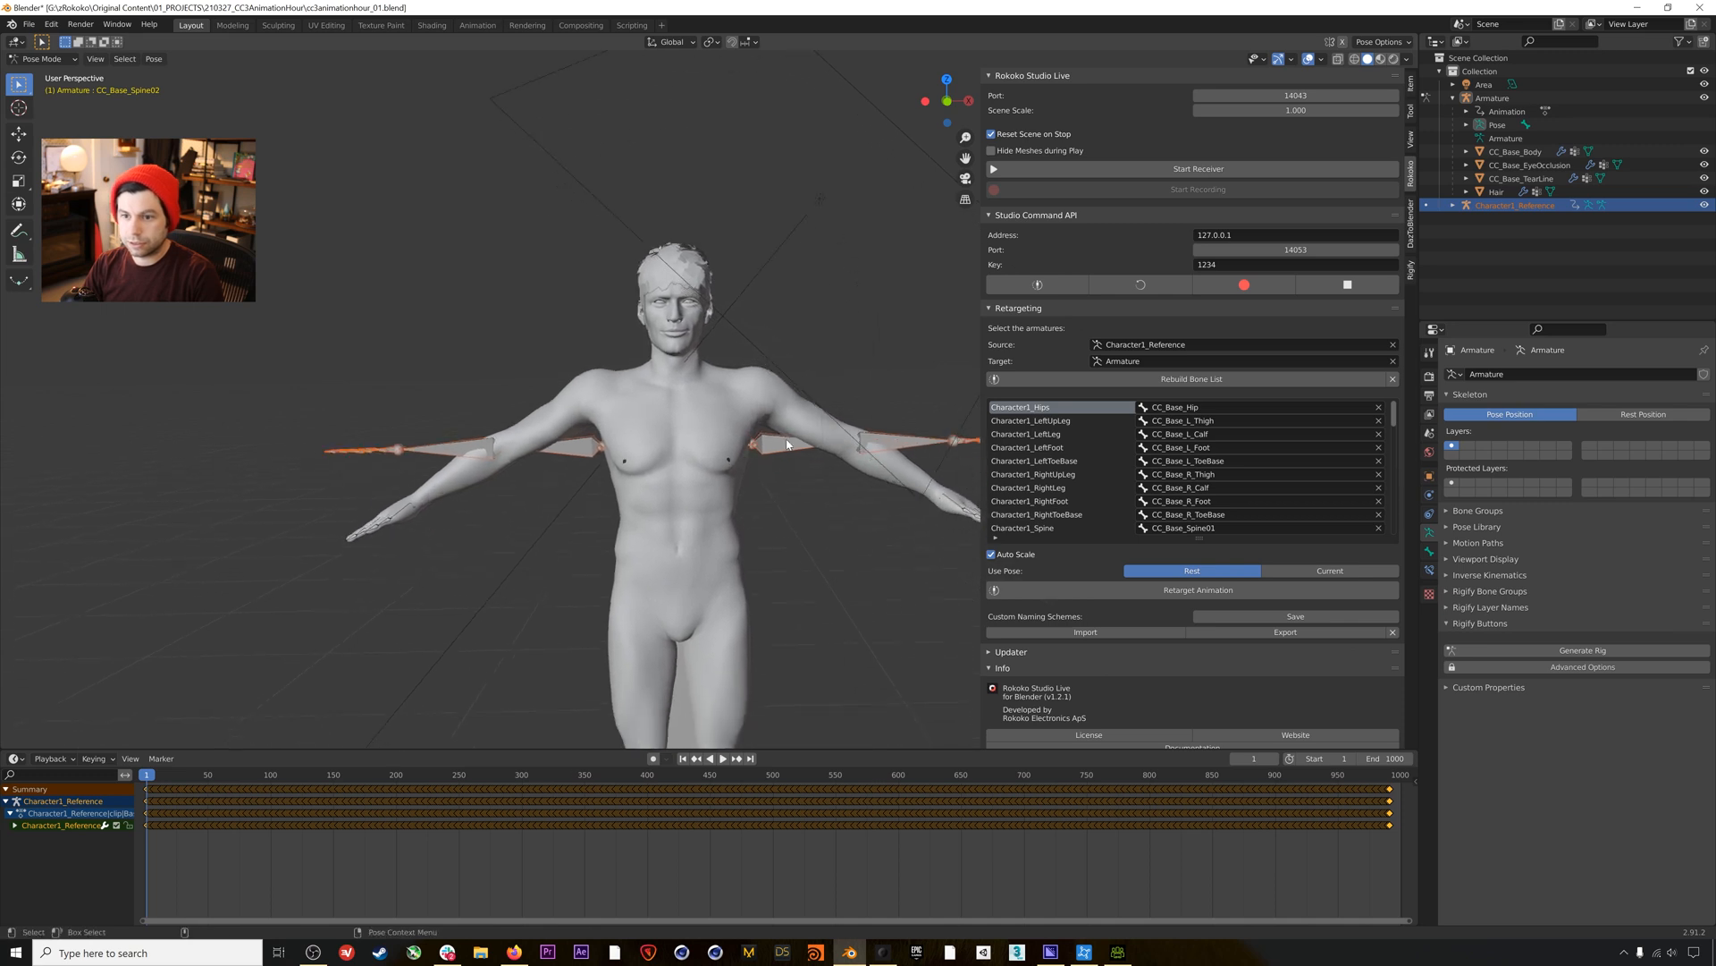
{"action": "left_click", "coordinate": [43, 59]}
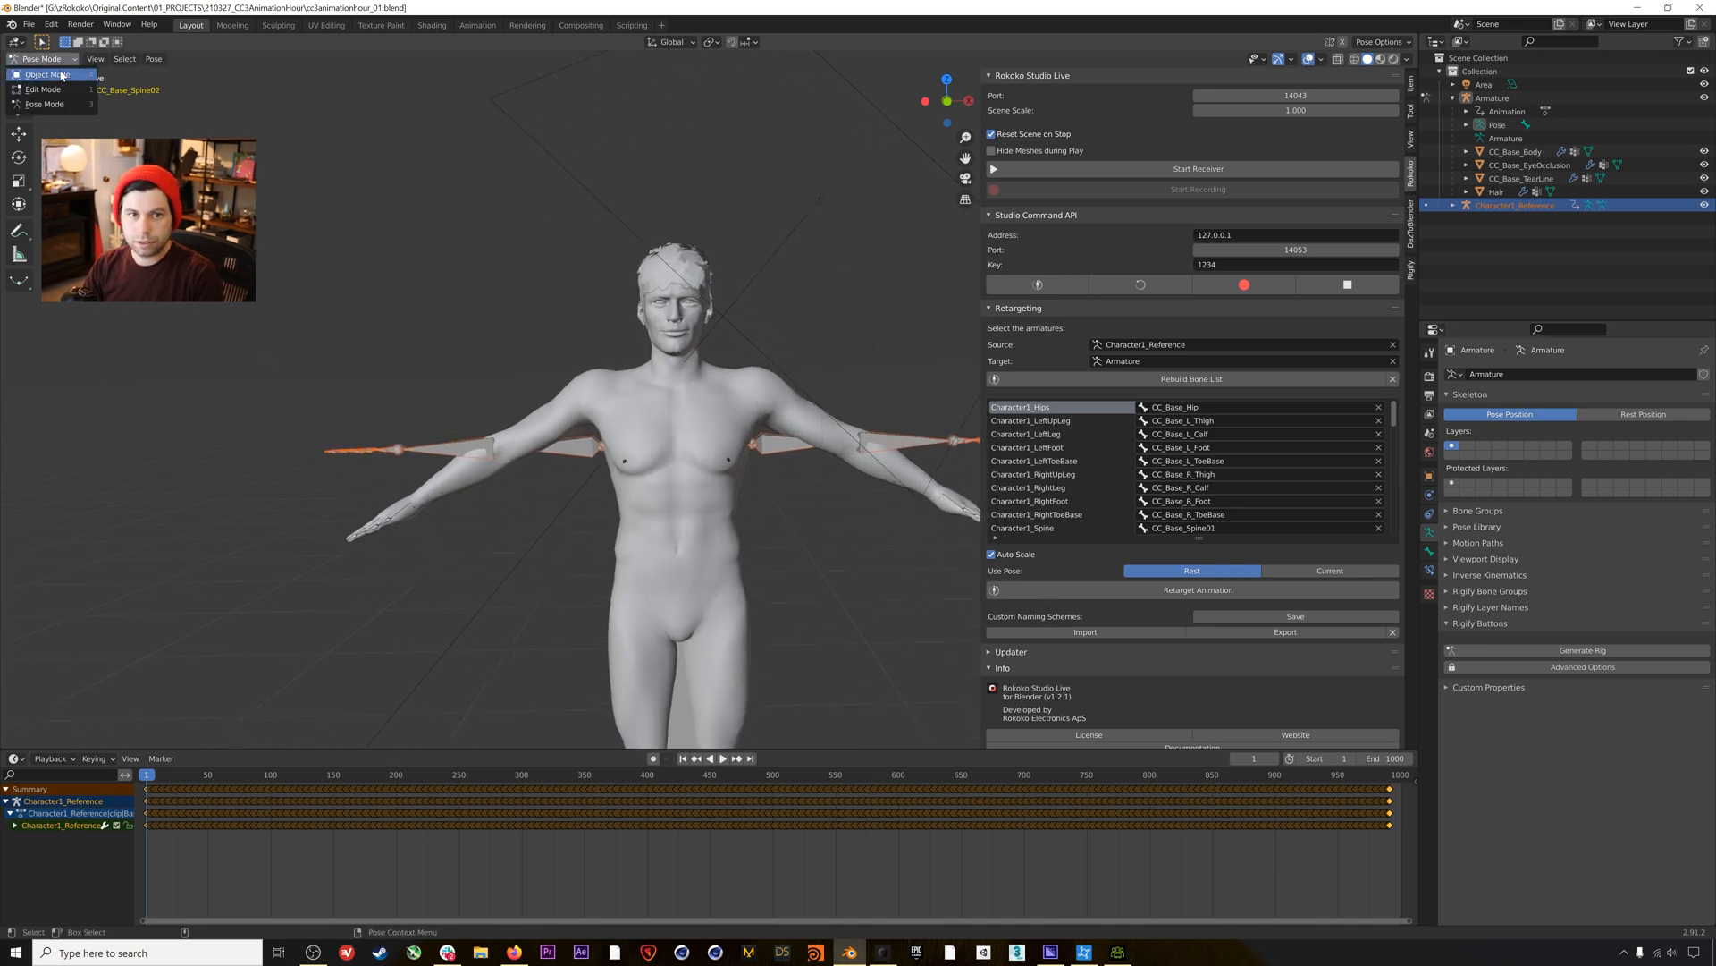
{"action": "left_click", "coordinate": [40, 73]}
{"action": "left_click", "coordinate": [861, 401]}
{"action": "left_click", "coordinate": [1509, 193]}
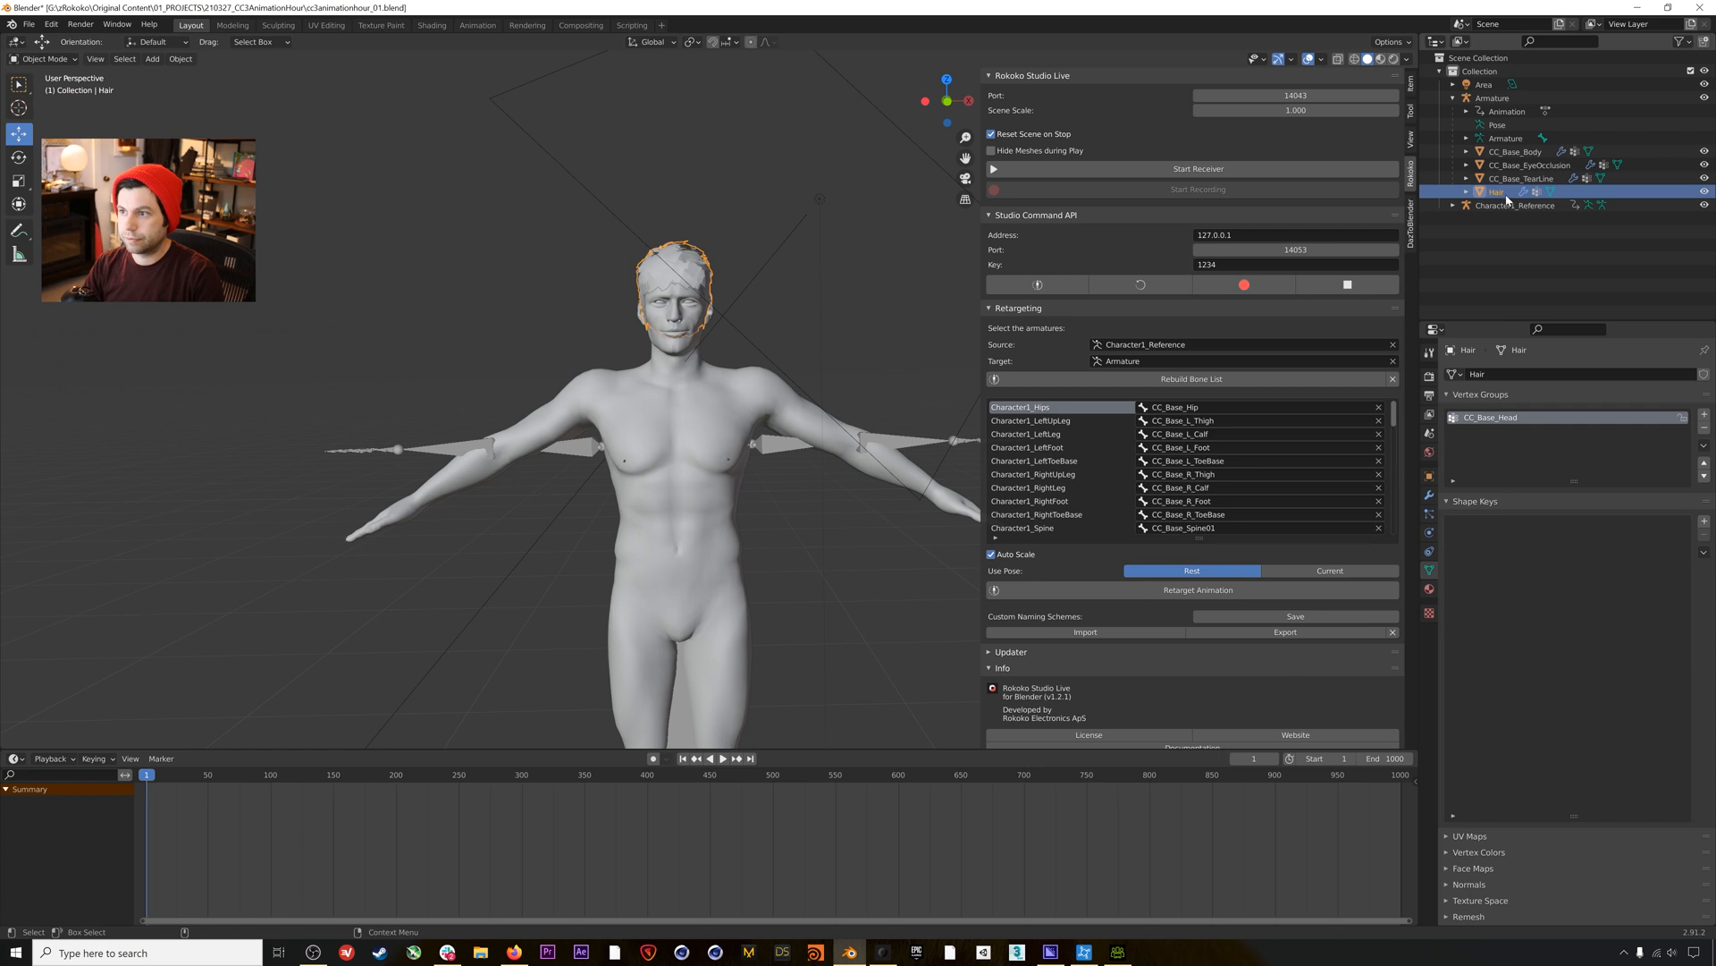
Put Character1_Reference into Pose Mode and rotate its left upper arm bone down to match the character's arm angle.
{"action": "left_click", "coordinate": [786, 450]}
{"action": "key", "text": "ctrl+Tab"}
{"action": "left_click", "coordinate": [766, 443]}
{"action": "key", "text": "w"}
{"action": "key", "text": "e"}
{"action": "left_click_drag", "start_coordinate": [790, 398], "coordinate": [810, 425]}
{"action": "middle_click_drag", "start_coordinate": [667, 483], "coordinate": [592, 412], "text": "shift"}
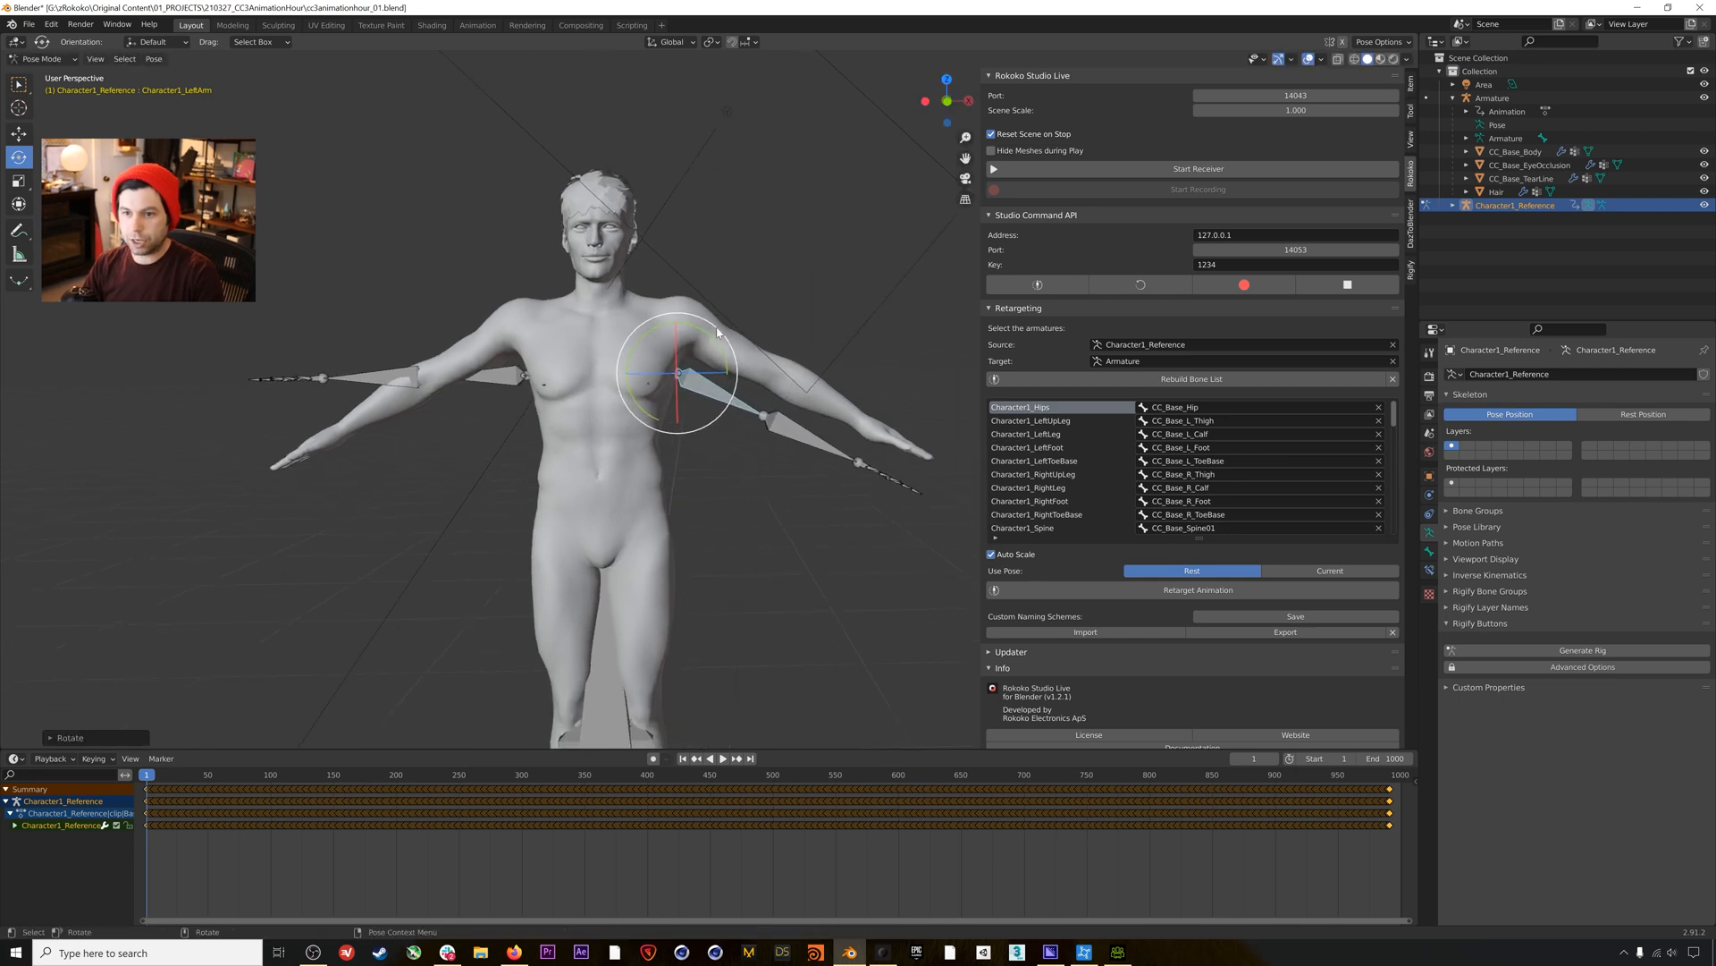
Rotate the right upper arm bone of Character1_Reference down to match the character's other arm.
{"action": "left_click", "coordinate": [473, 330]}
{"action": "mouse_move", "coordinate": [474, 333]}
{"action": "left_mouse_down"}
{"action": "mouse_move", "coordinate": [483, 363]}
{"action": "mouse_move", "coordinate": [487, 337]}
{"action": "left_mouse_up"}
{"action": "middle_click_drag", "start_coordinate": [724, 375], "coordinate": [625, 385]}
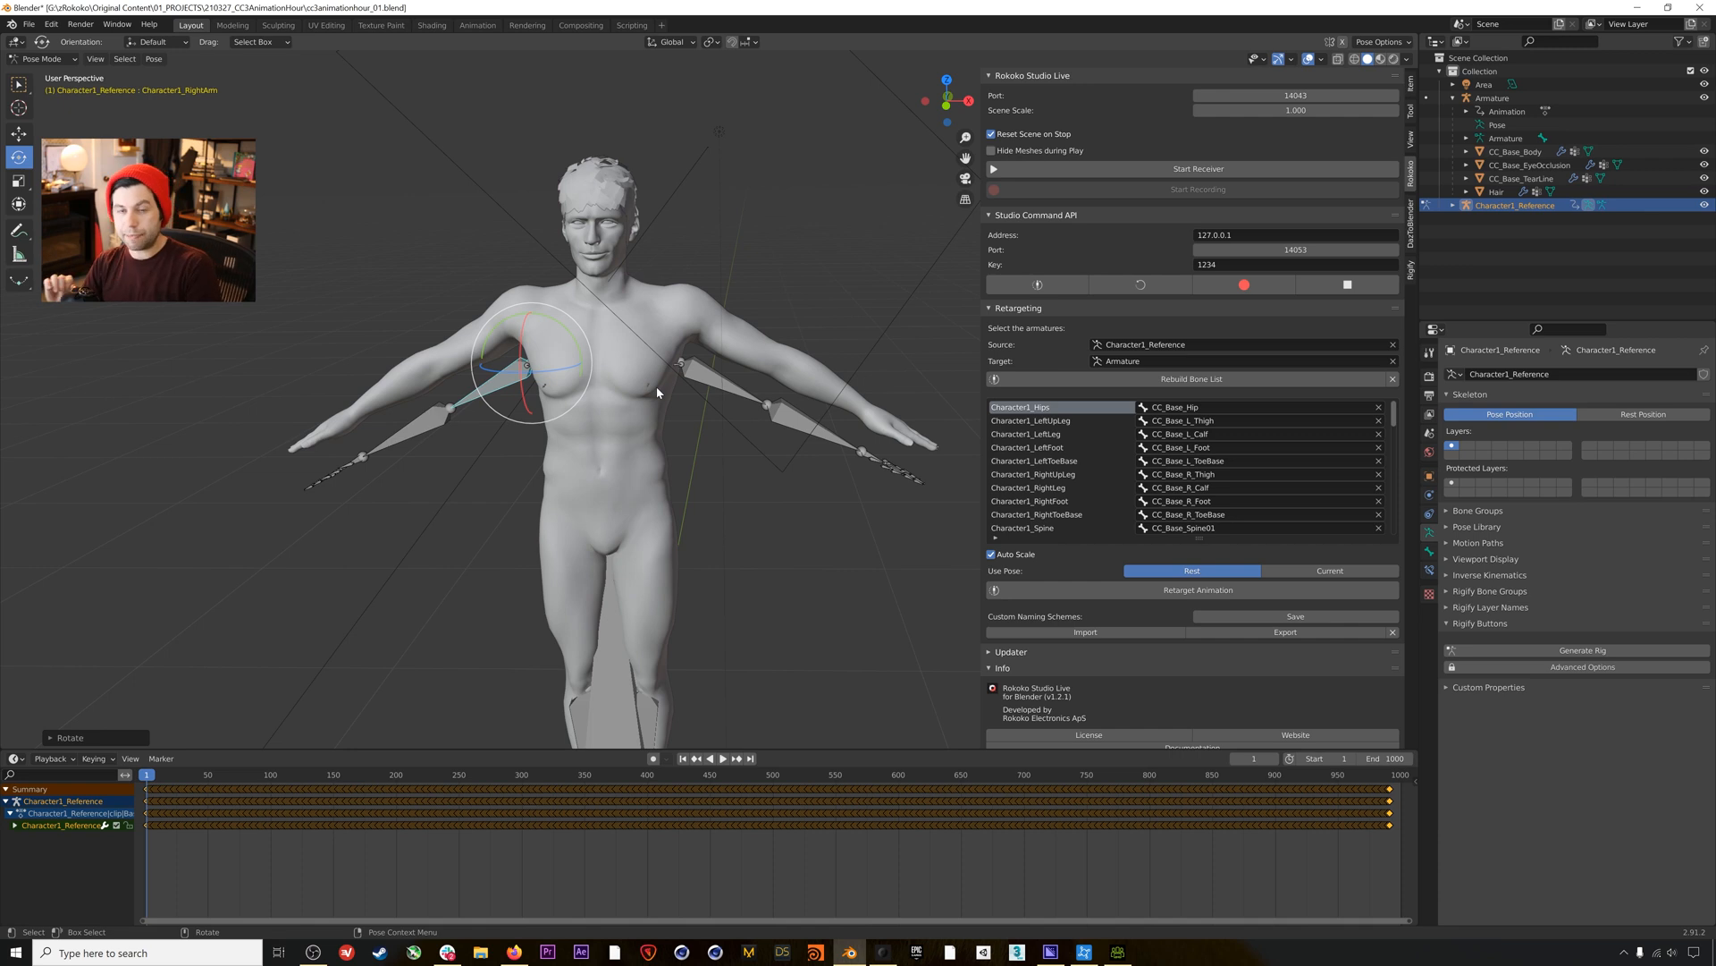
Retarget the animation using the Current pose and play the result on the character.
{"action": "left_click", "coordinate": [1327, 571]}
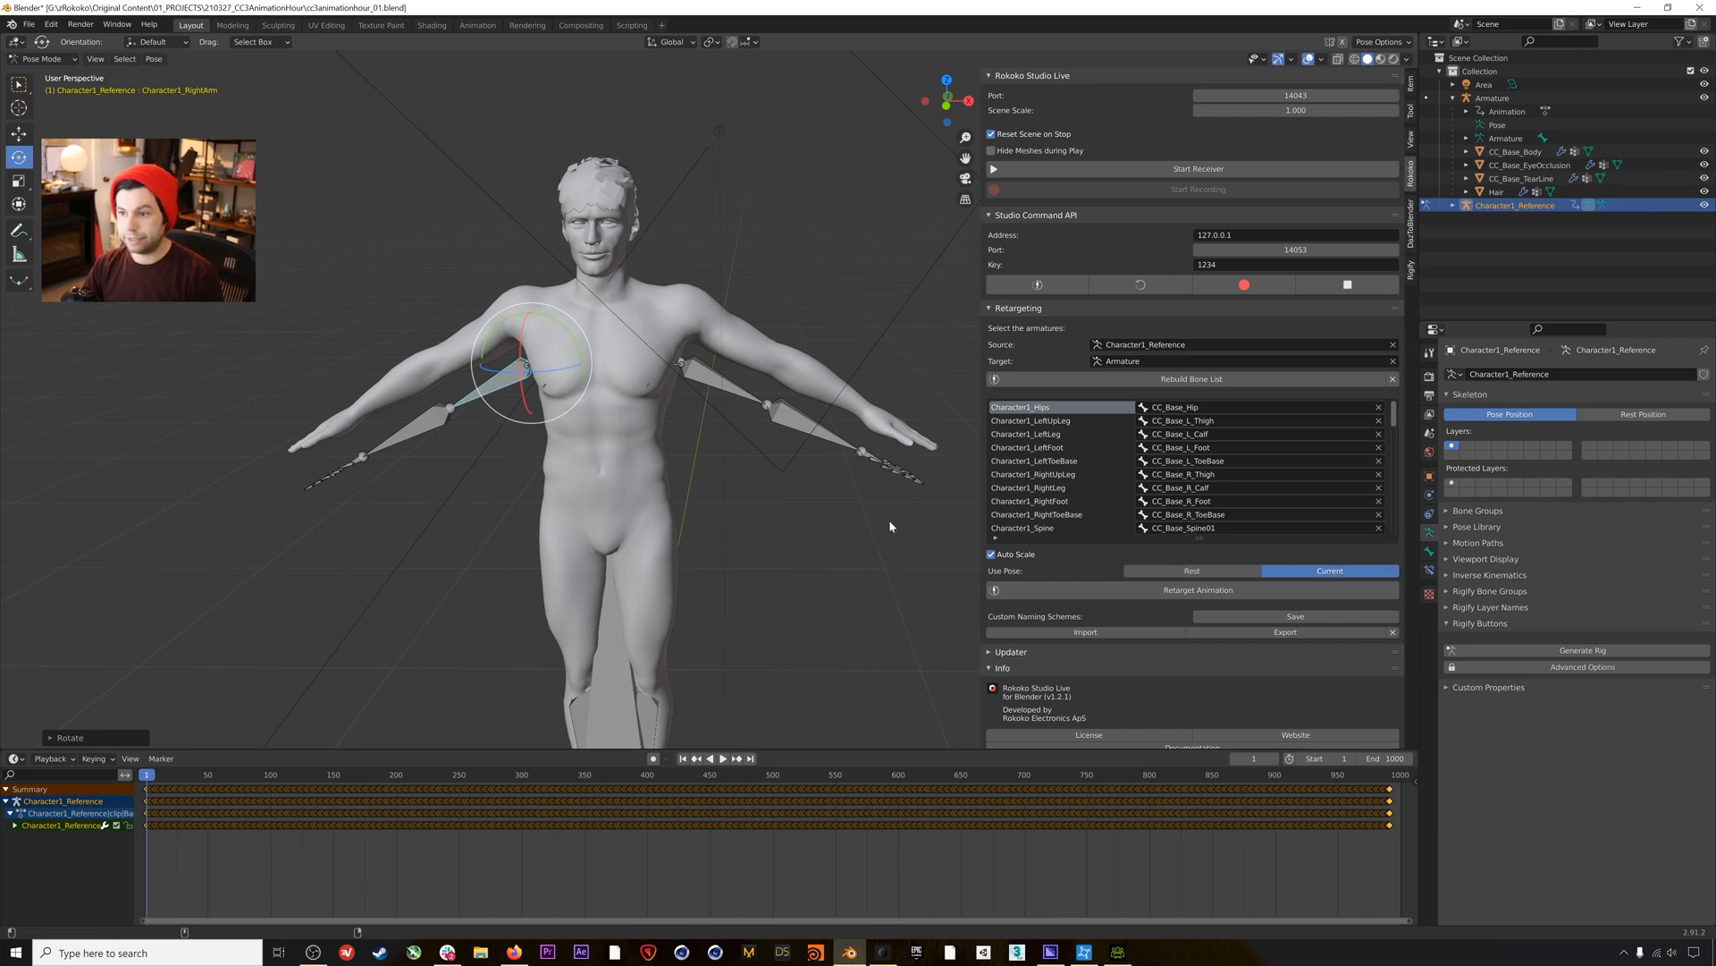
{"action": "left_click", "coordinate": [1186, 594]}
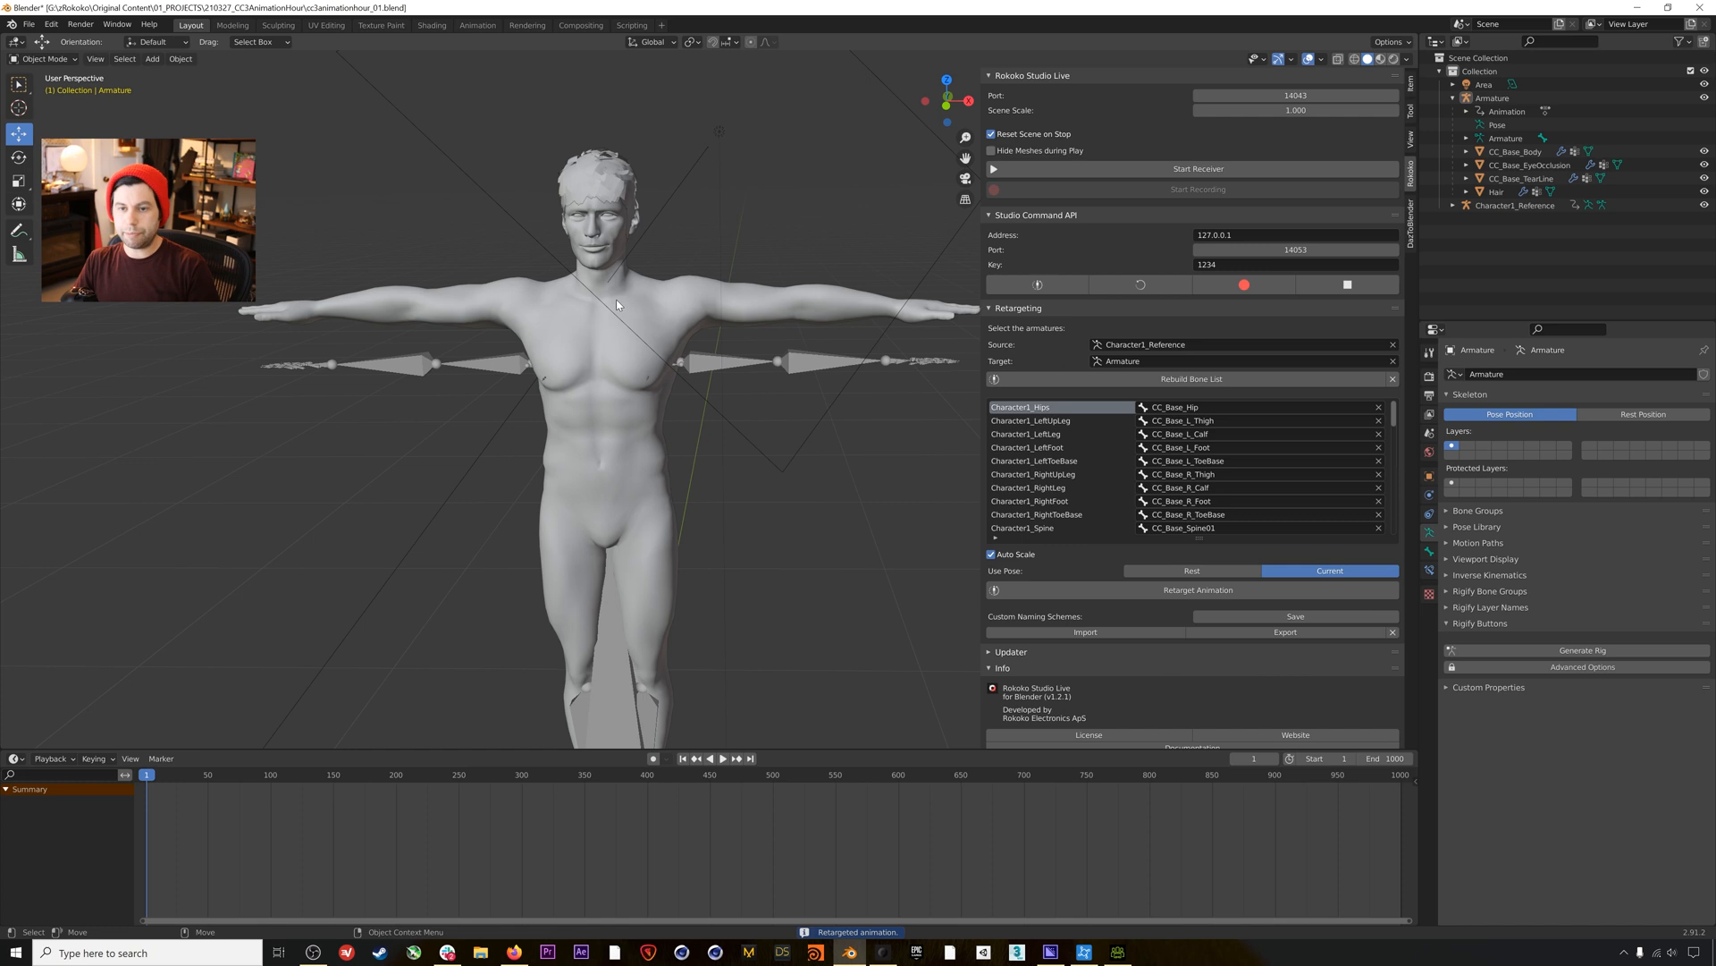
{"action": "left_click", "coordinate": [726, 758]}
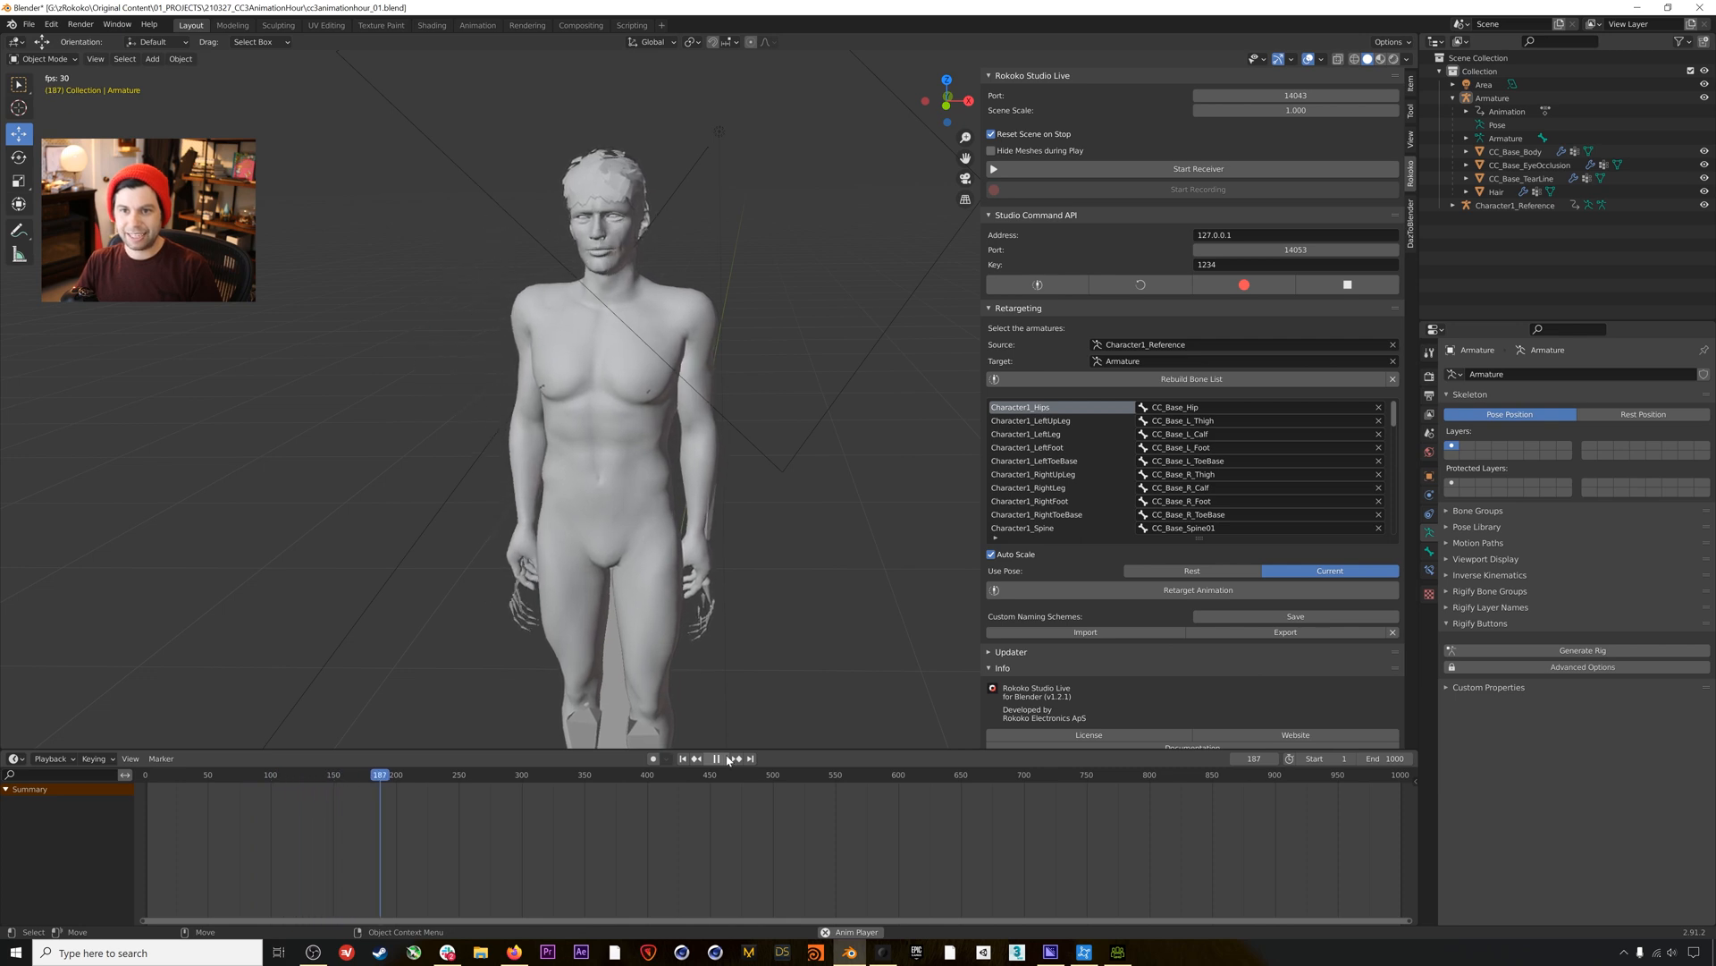
{"action": "left_click", "coordinate": [728, 759]}
{"action": "left_click", "coordinate": [724, 759]}
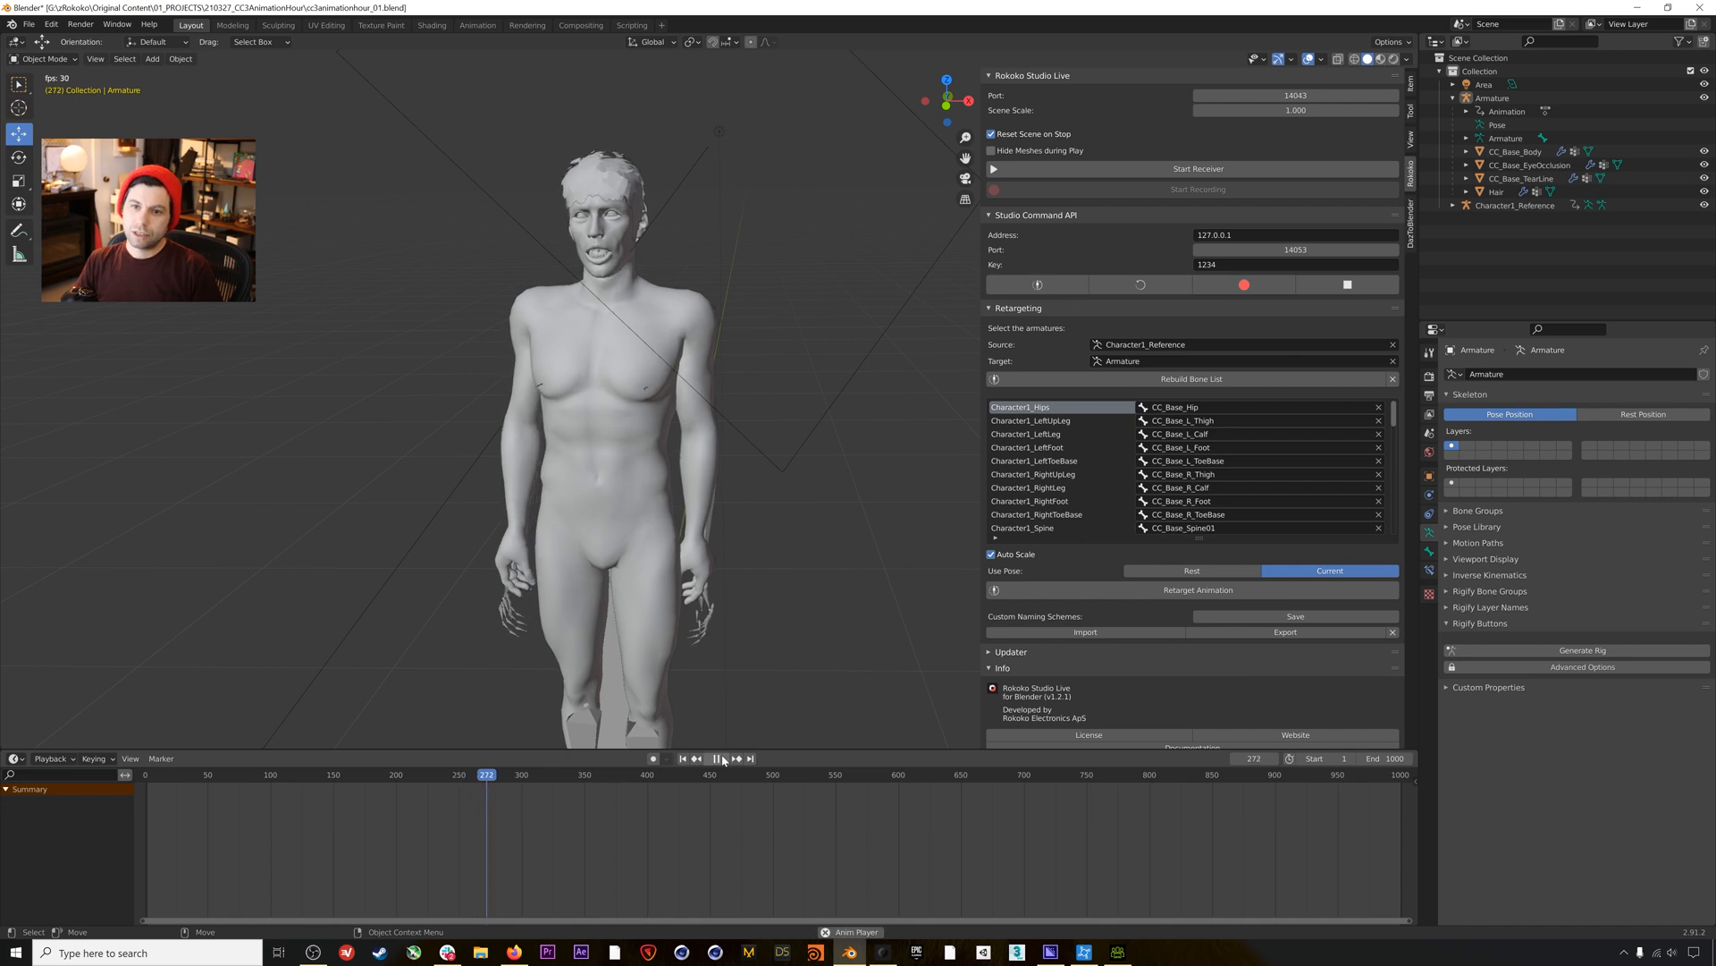
{"action": "left_click", "coordinate": [724, 759]}
Switch the viewport to Material Preview shading and delete the Character1_Reference armature.
{"action": "left_click", "coordinate": [1380, 59]}
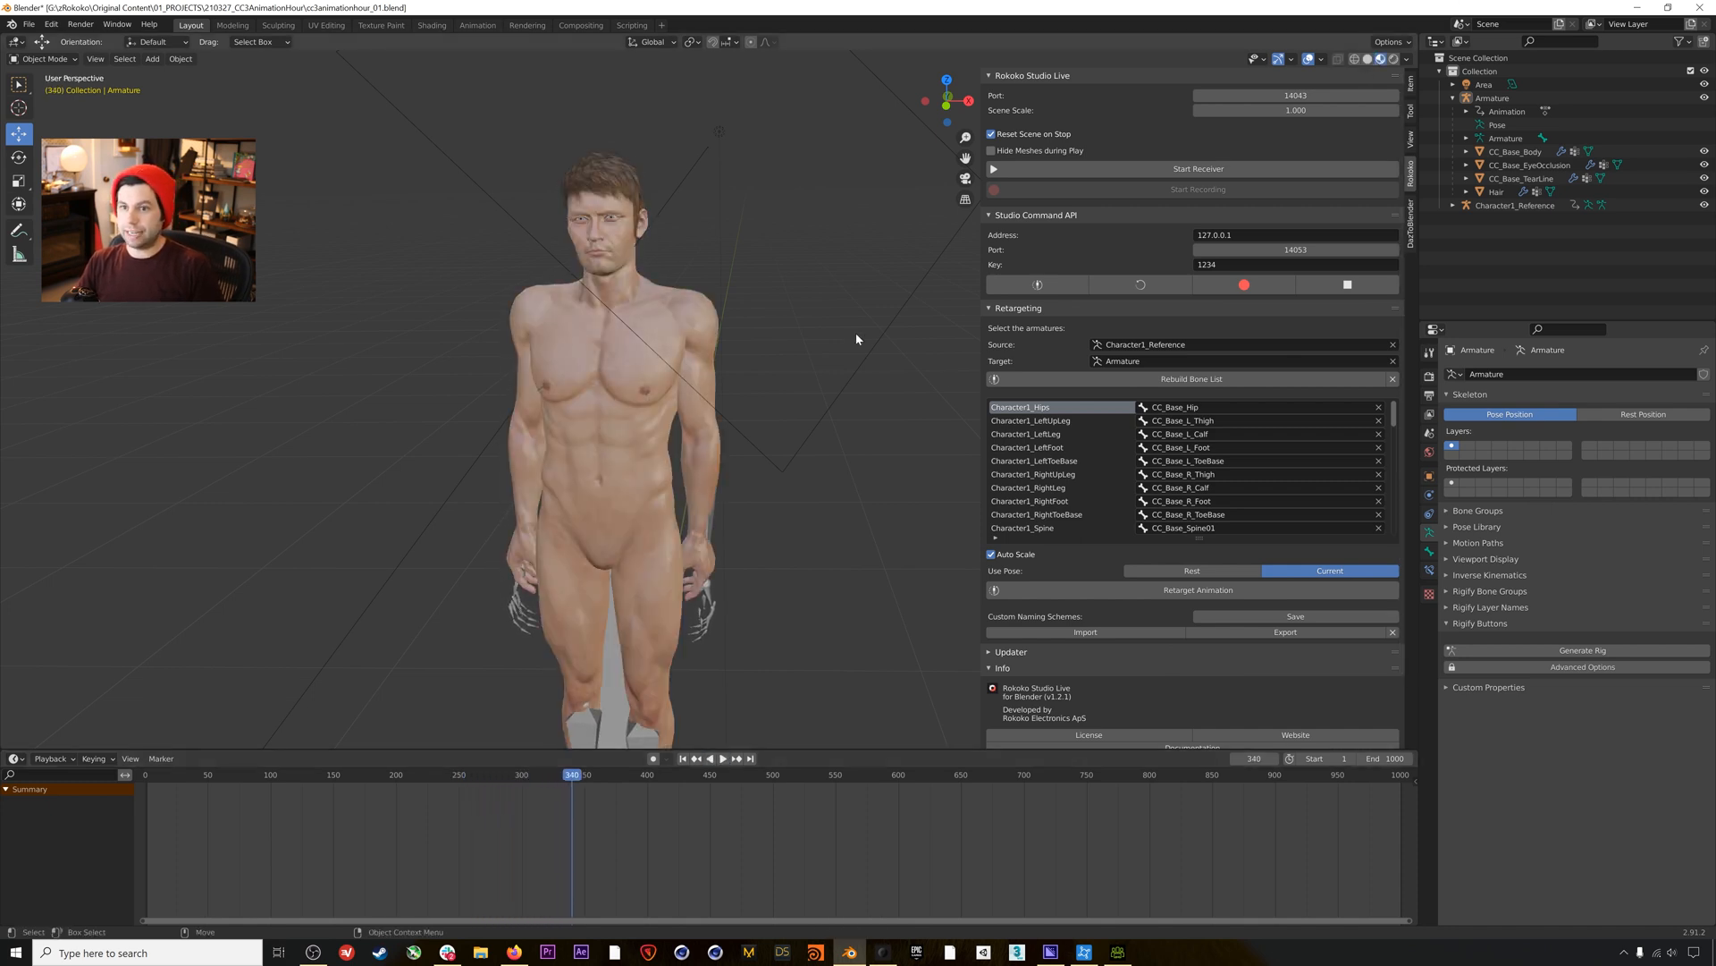
{"action": "left_click", "coordinate": [1505, 208]}
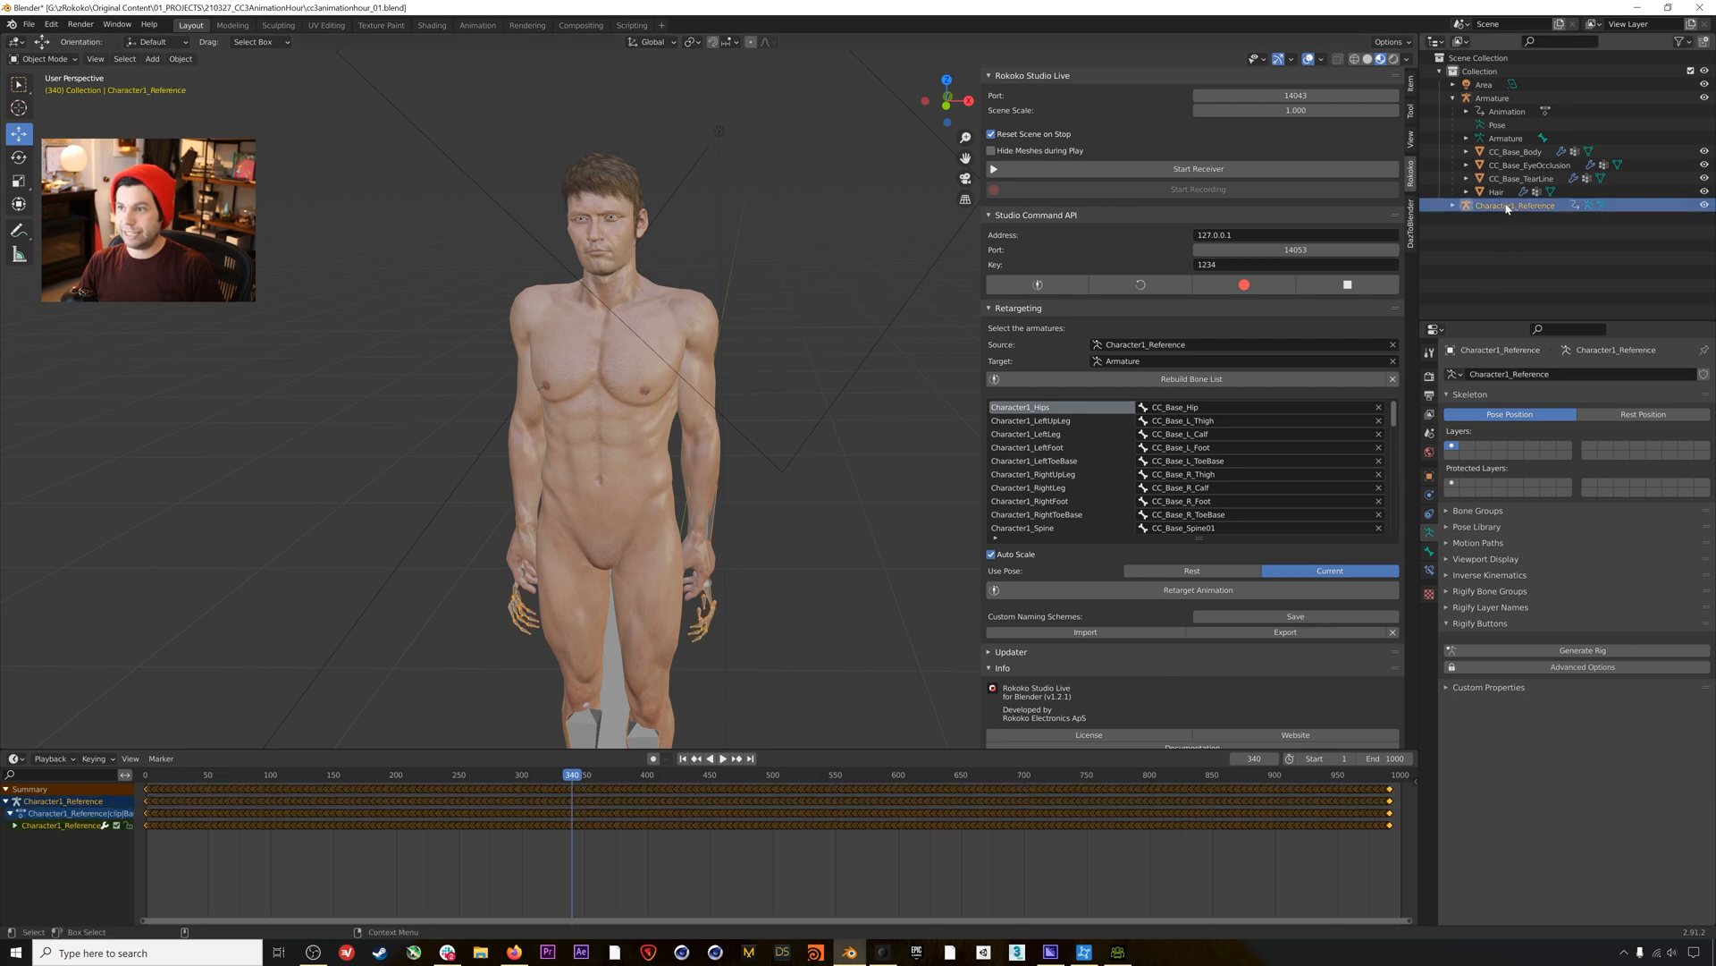
{"action": "key", "text": "Delete"}
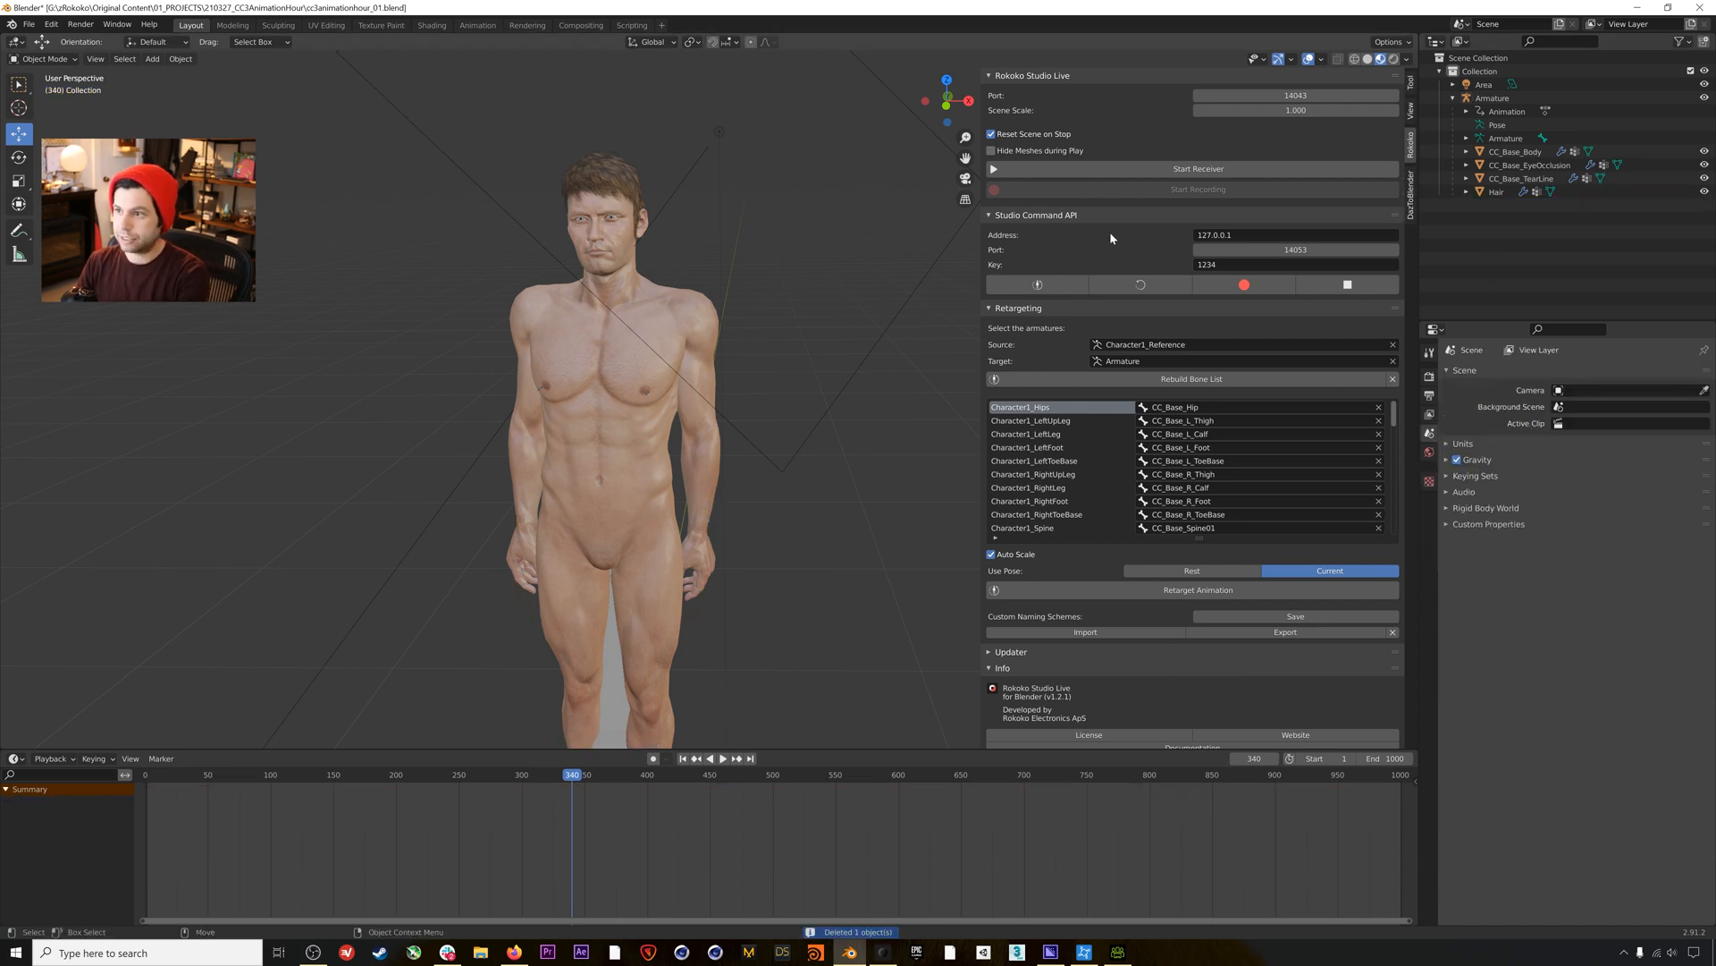
Play and scrub the retargeted body and face animation on the character, and return to frame 1.
{"action": "left_click", "coordinate": [723, 758]}
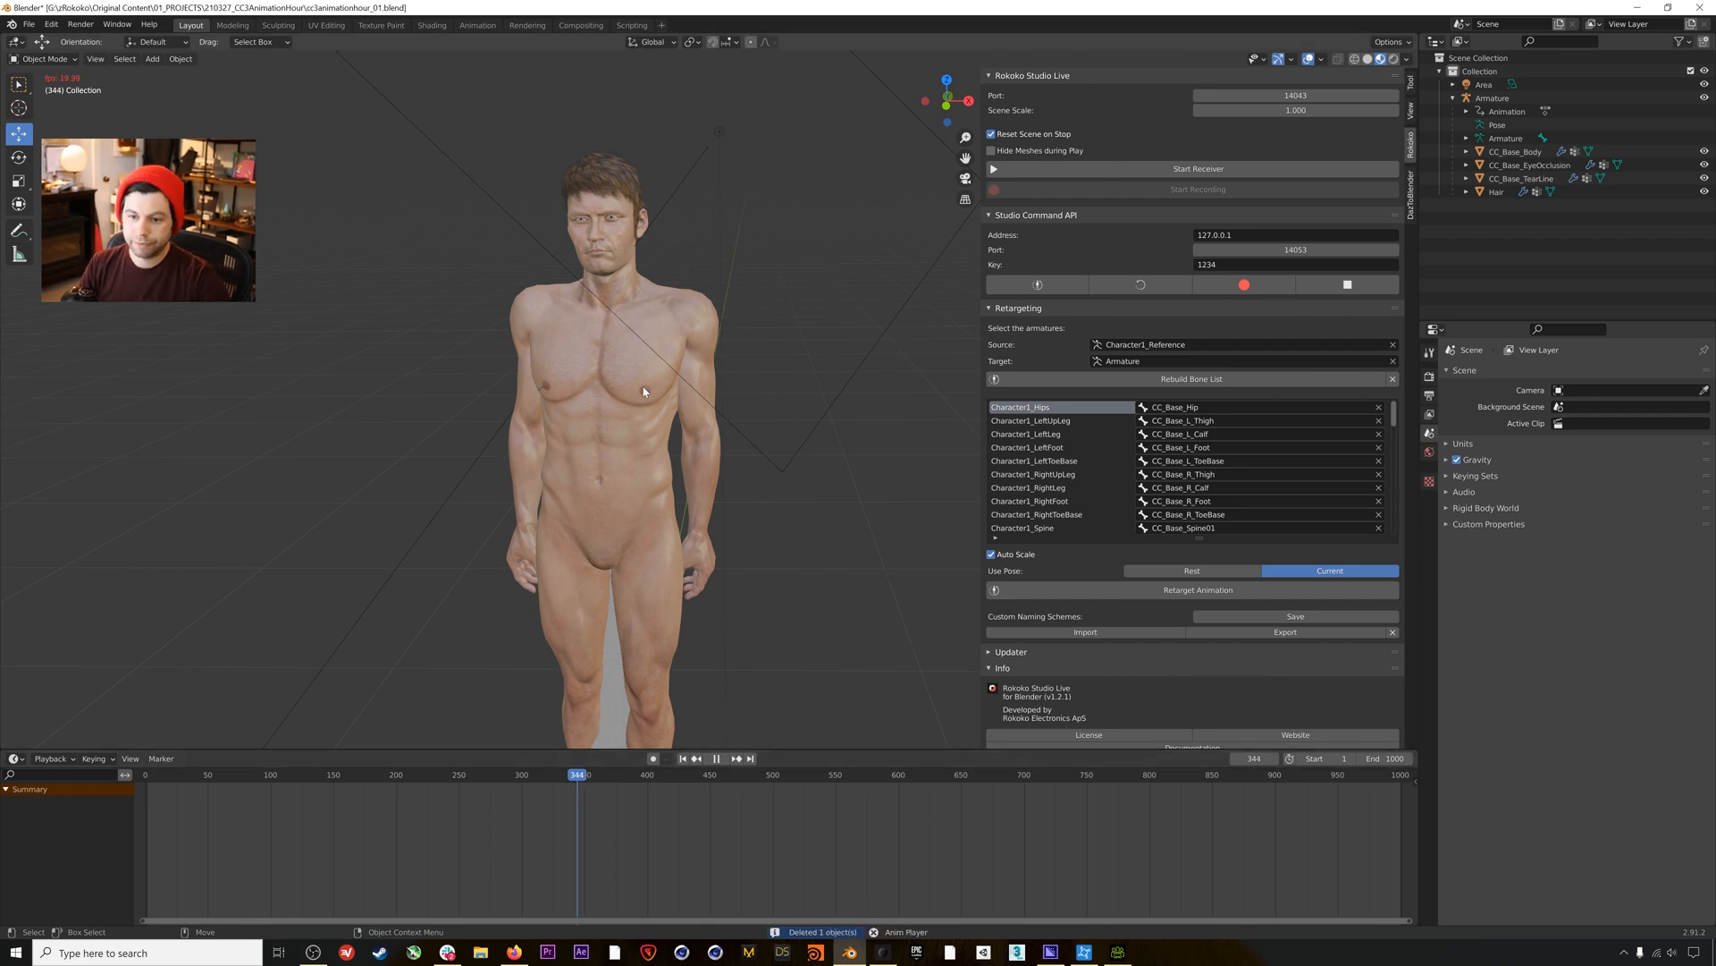
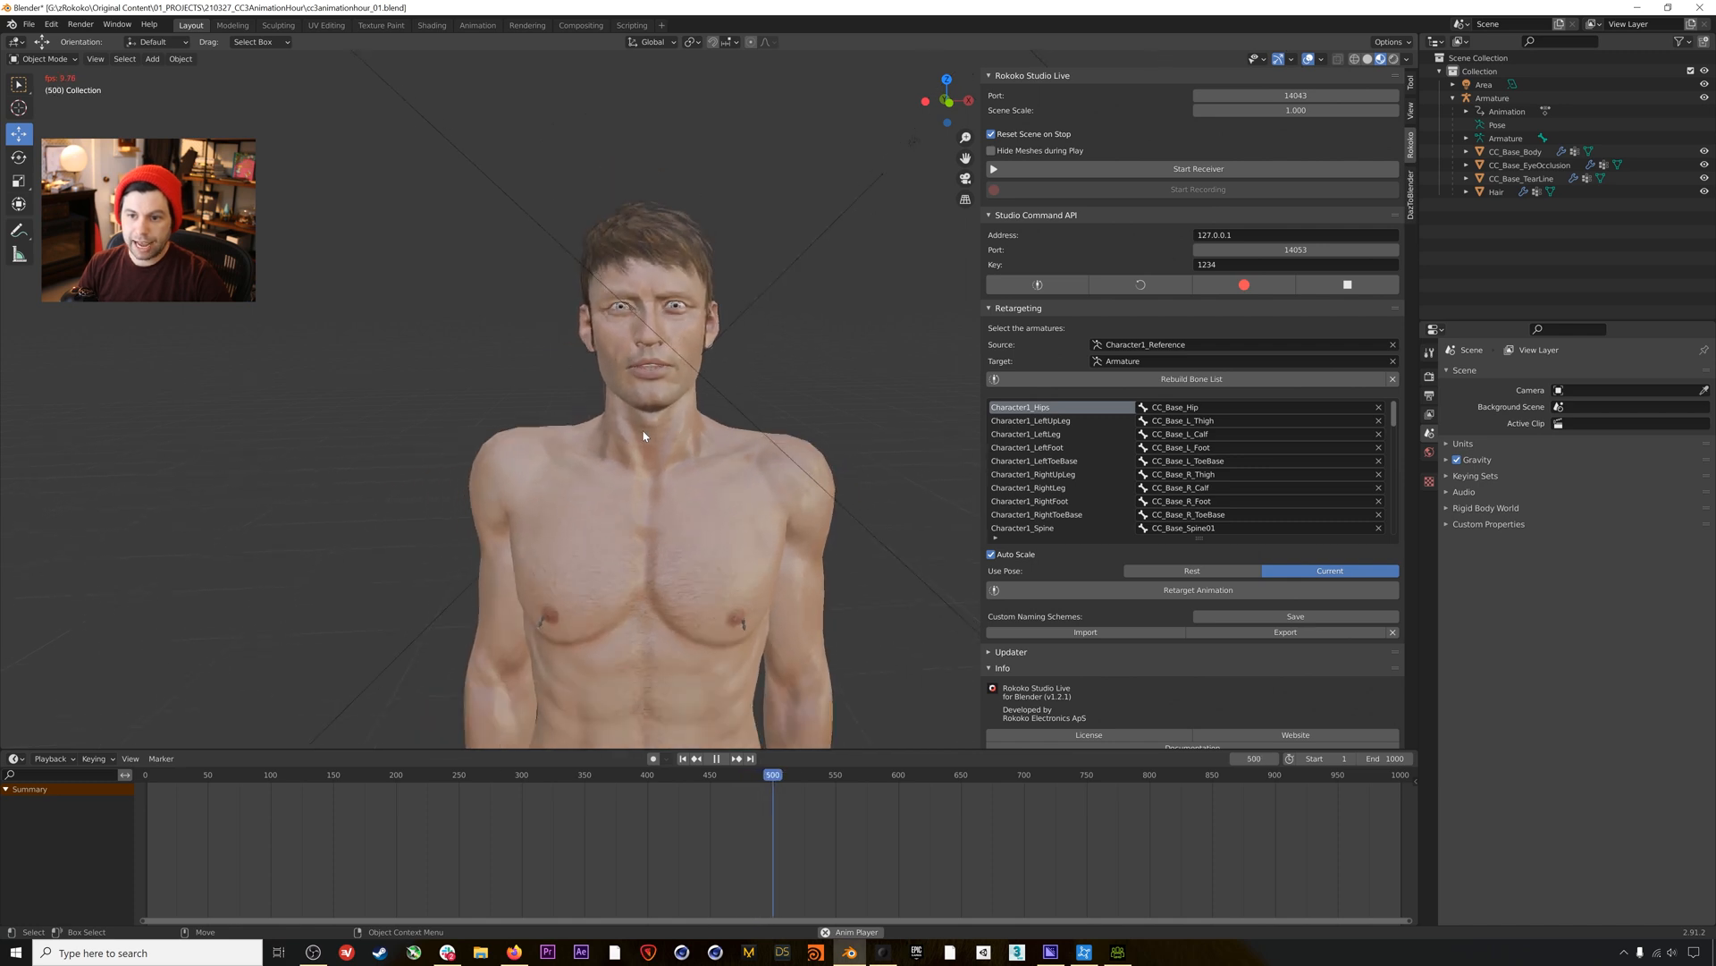
{"action": "left_click", "coordinate": [719, 758]}
{"action": "mouse_move", "coordinate": [787, 775]}
{"action": "left_mouse_down"}
{"action": "mouse_move", "coordinate": [1113, 765]}
{"action": "mouse_move", "coordinate": [764, 767]}
{"action": "left_mouse_up"}
{"action": "middle_click_drag", "start_coordinate": [728, 572], "coordinate": [668, 548]}
{"action": "scroll", "coordinate": [669, 547], "scroll_direction": "down", "scroll_amount": 4}
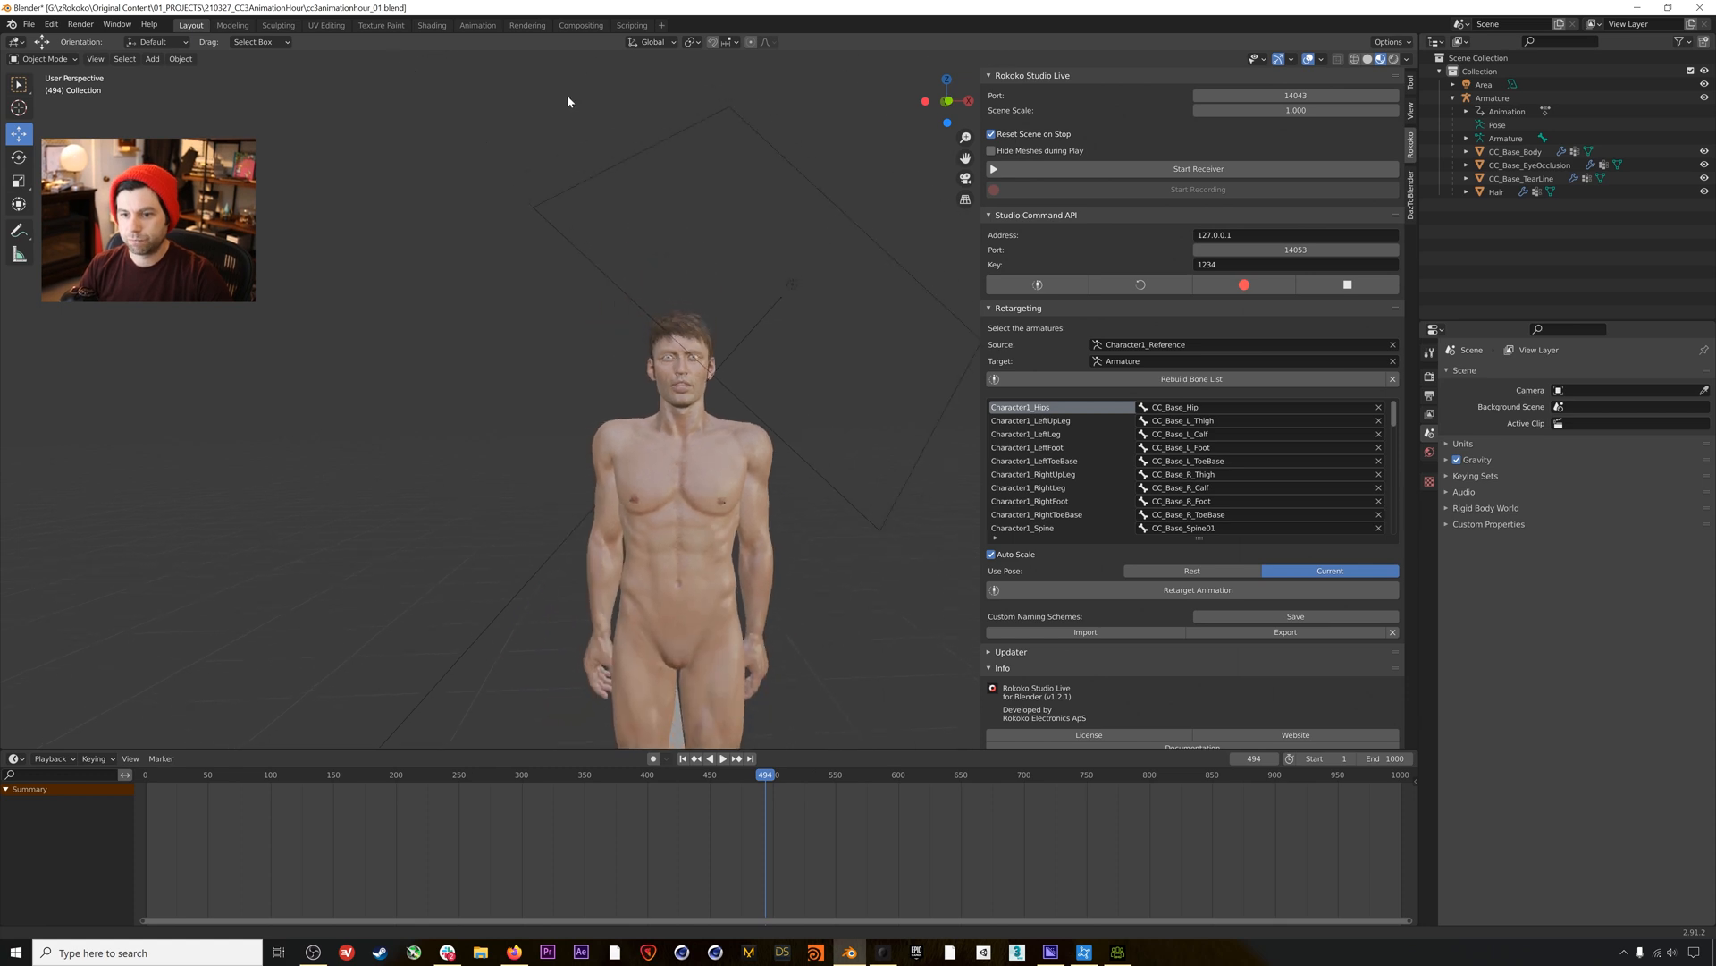
{"action": "left_click", "coordinate": [683, 758]}
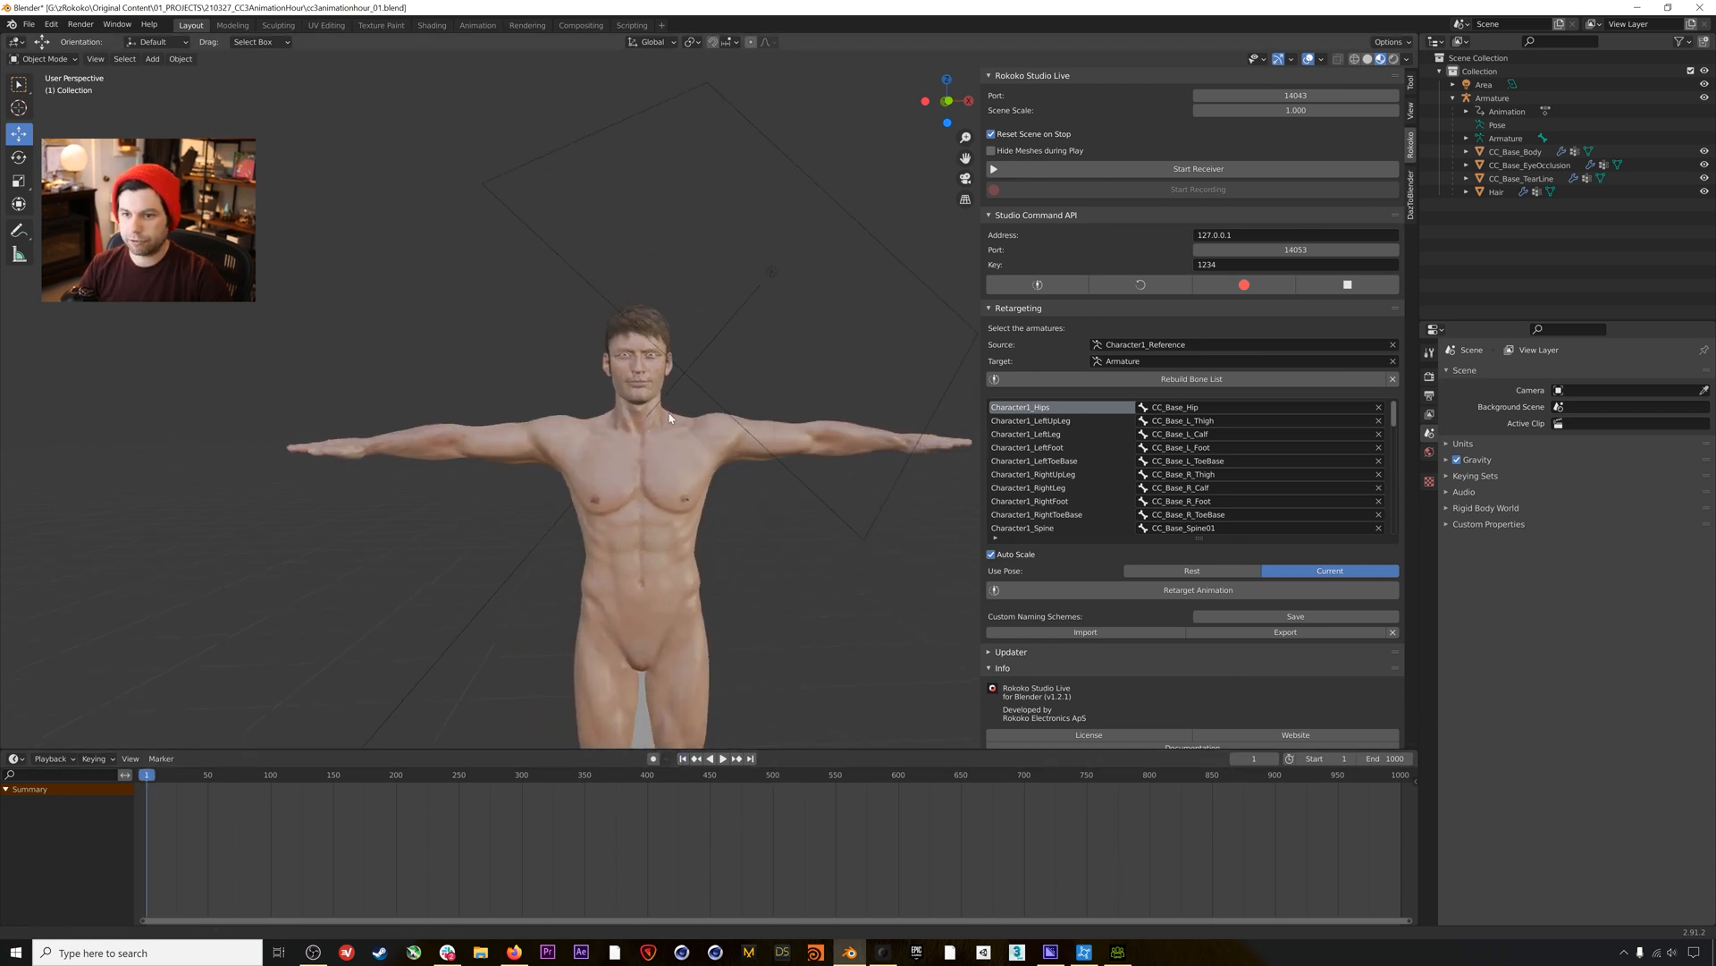
{"action": "scroll", "coordinate": [743, 357], "scroll_direction": "up", "scroll_amount": 4}
{"action": "middle_click_drag", "start_coordinate": [618, 445], "coordinate": [576, 448]}
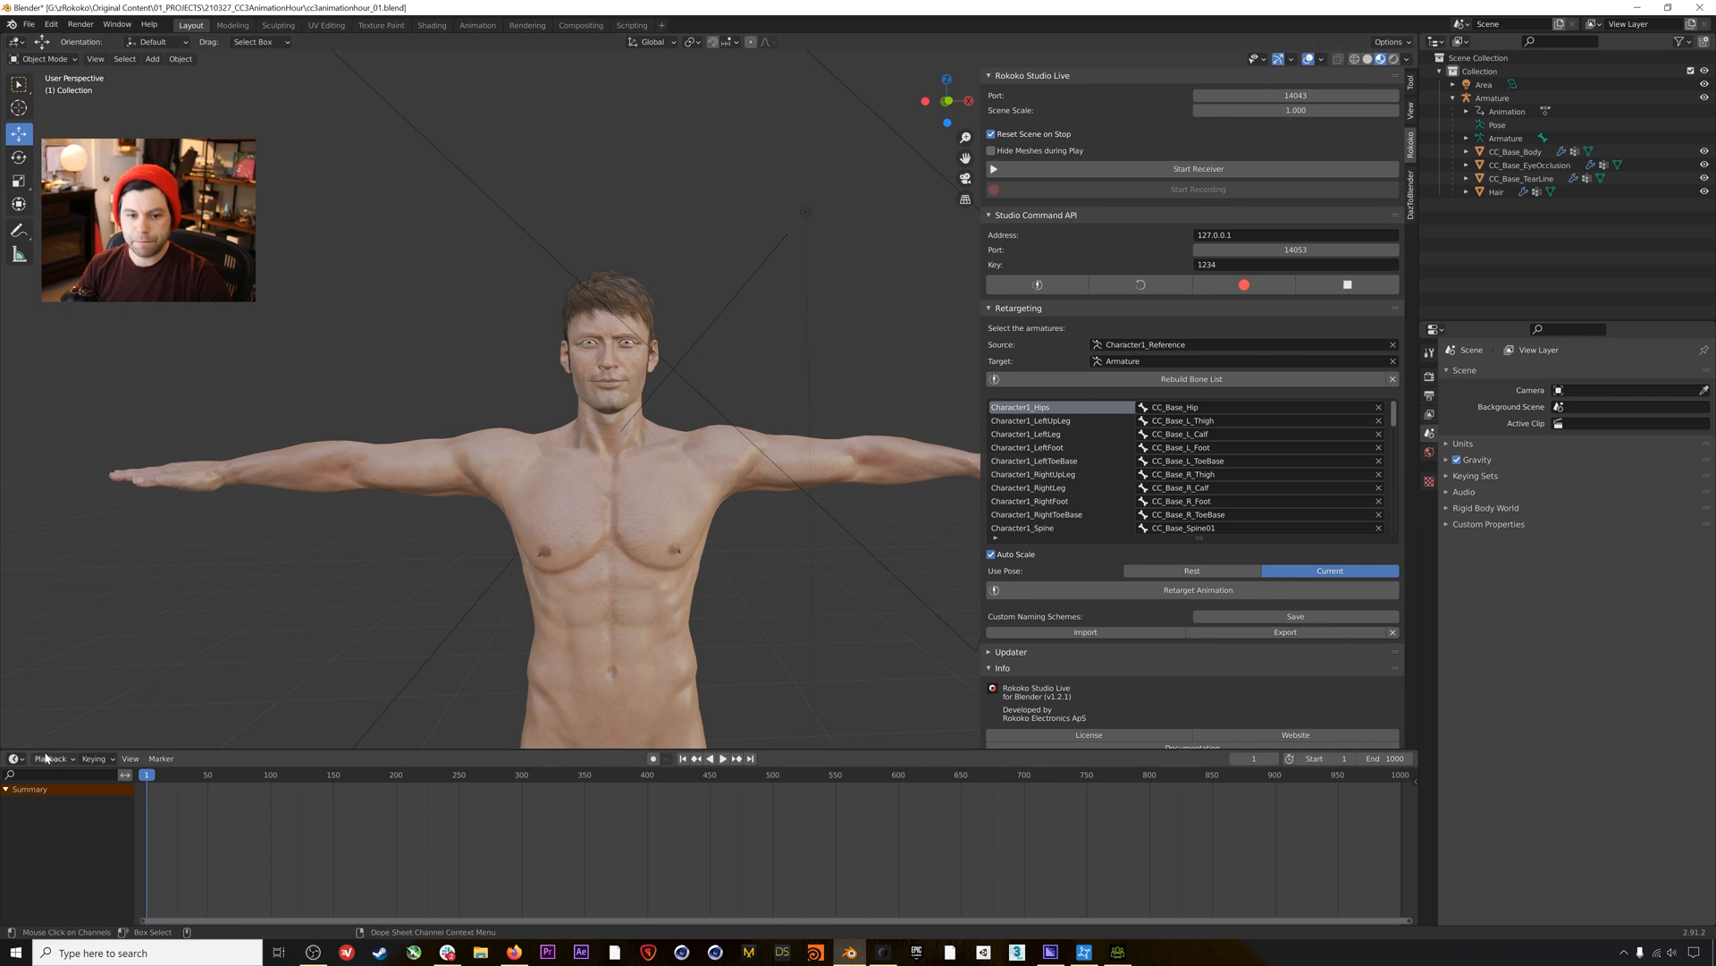
Split the timeline area in two, hide the viewport sidebar, and change the new area to the Nonlinear Animation editor.
{"action": "left_click_drag", "start_coordinate": [5, 756], "coordinate": [498, 777]}
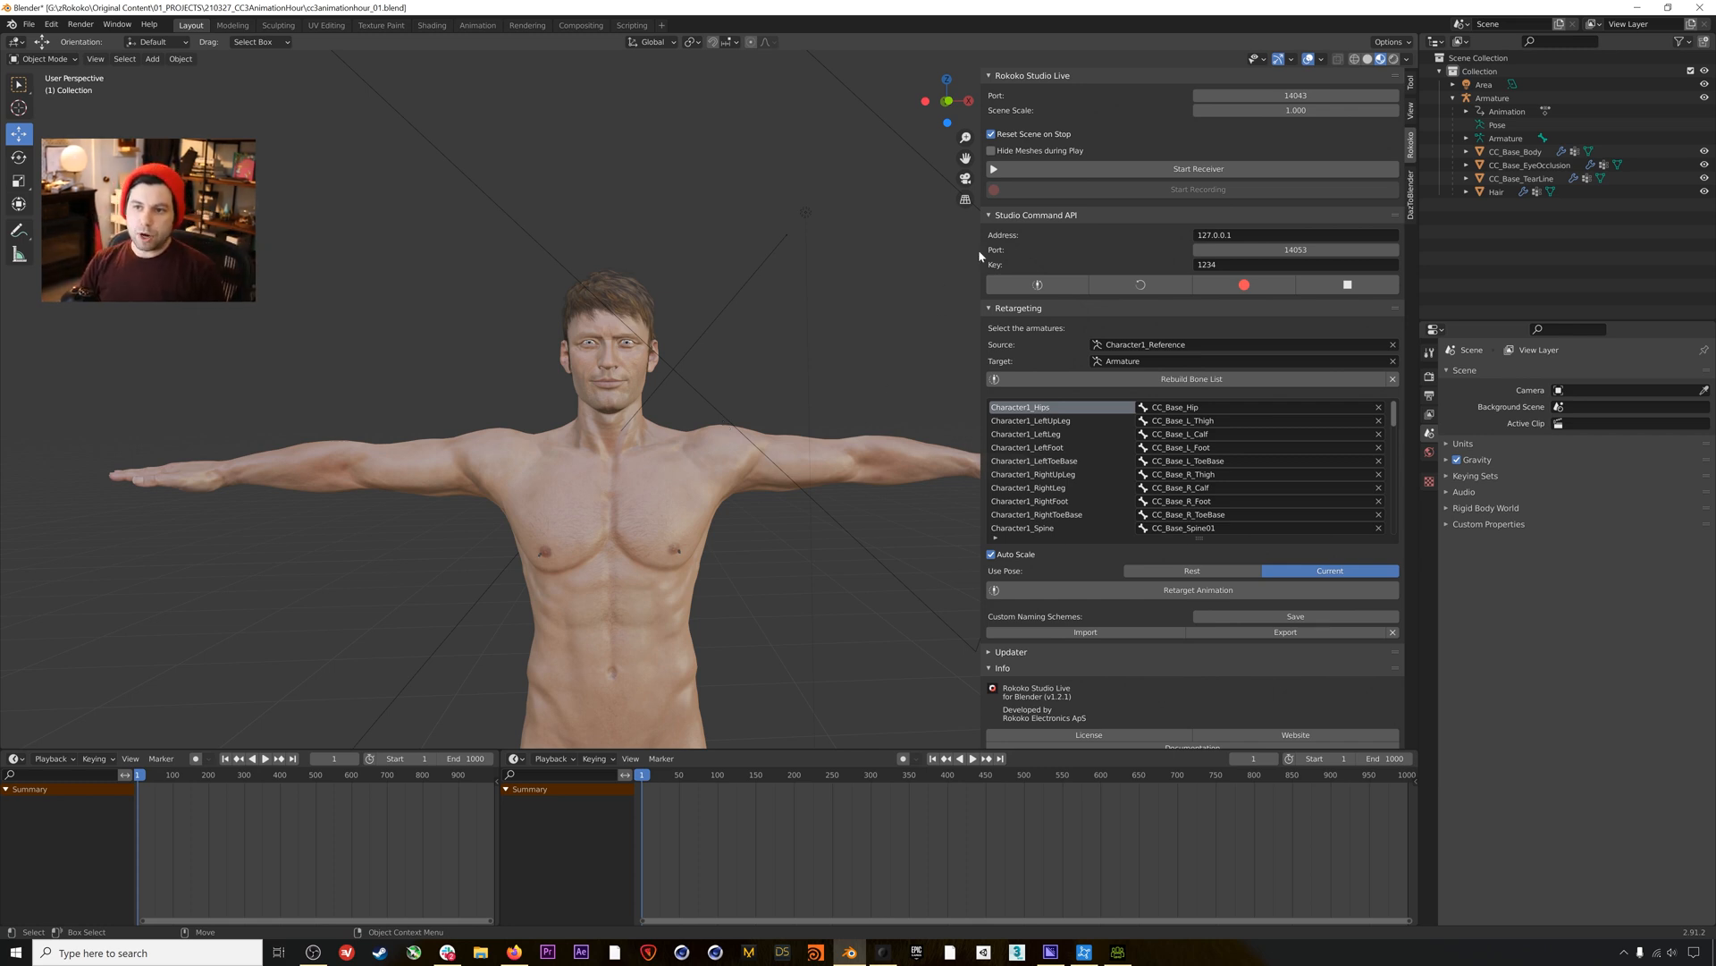
{"action": "key", "text": "n"}
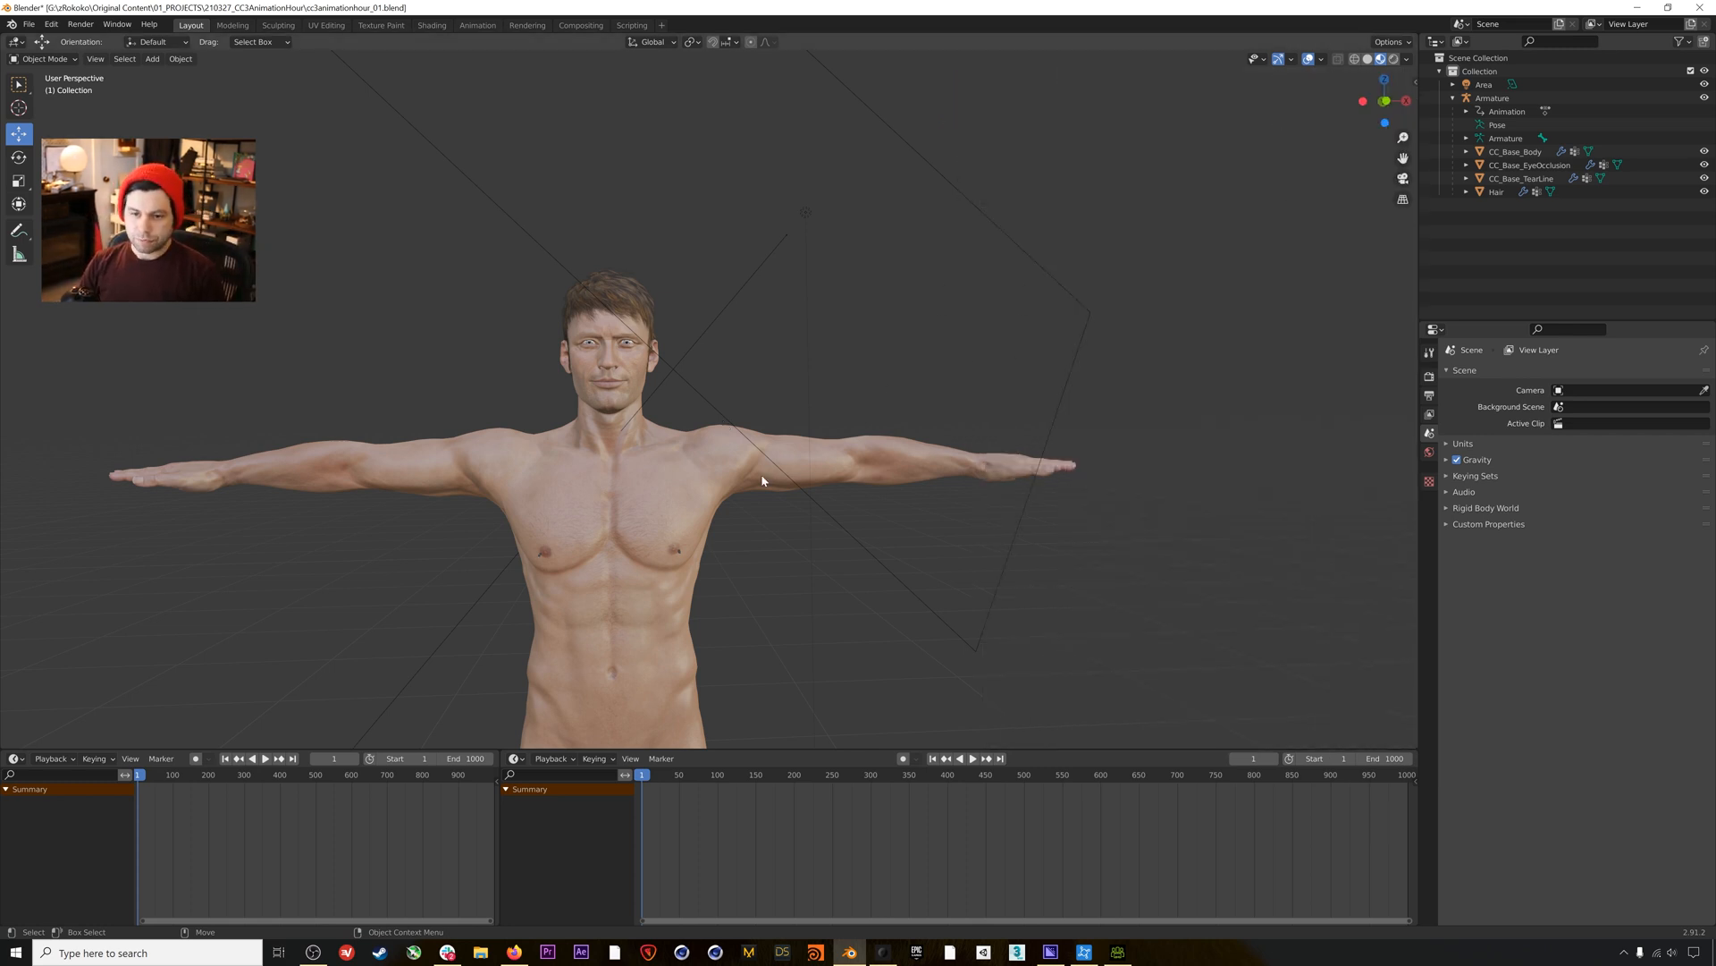
{"action": "middle_click_drag", "start_coordinate": [665, 485], "coordinate": [764, 426]}
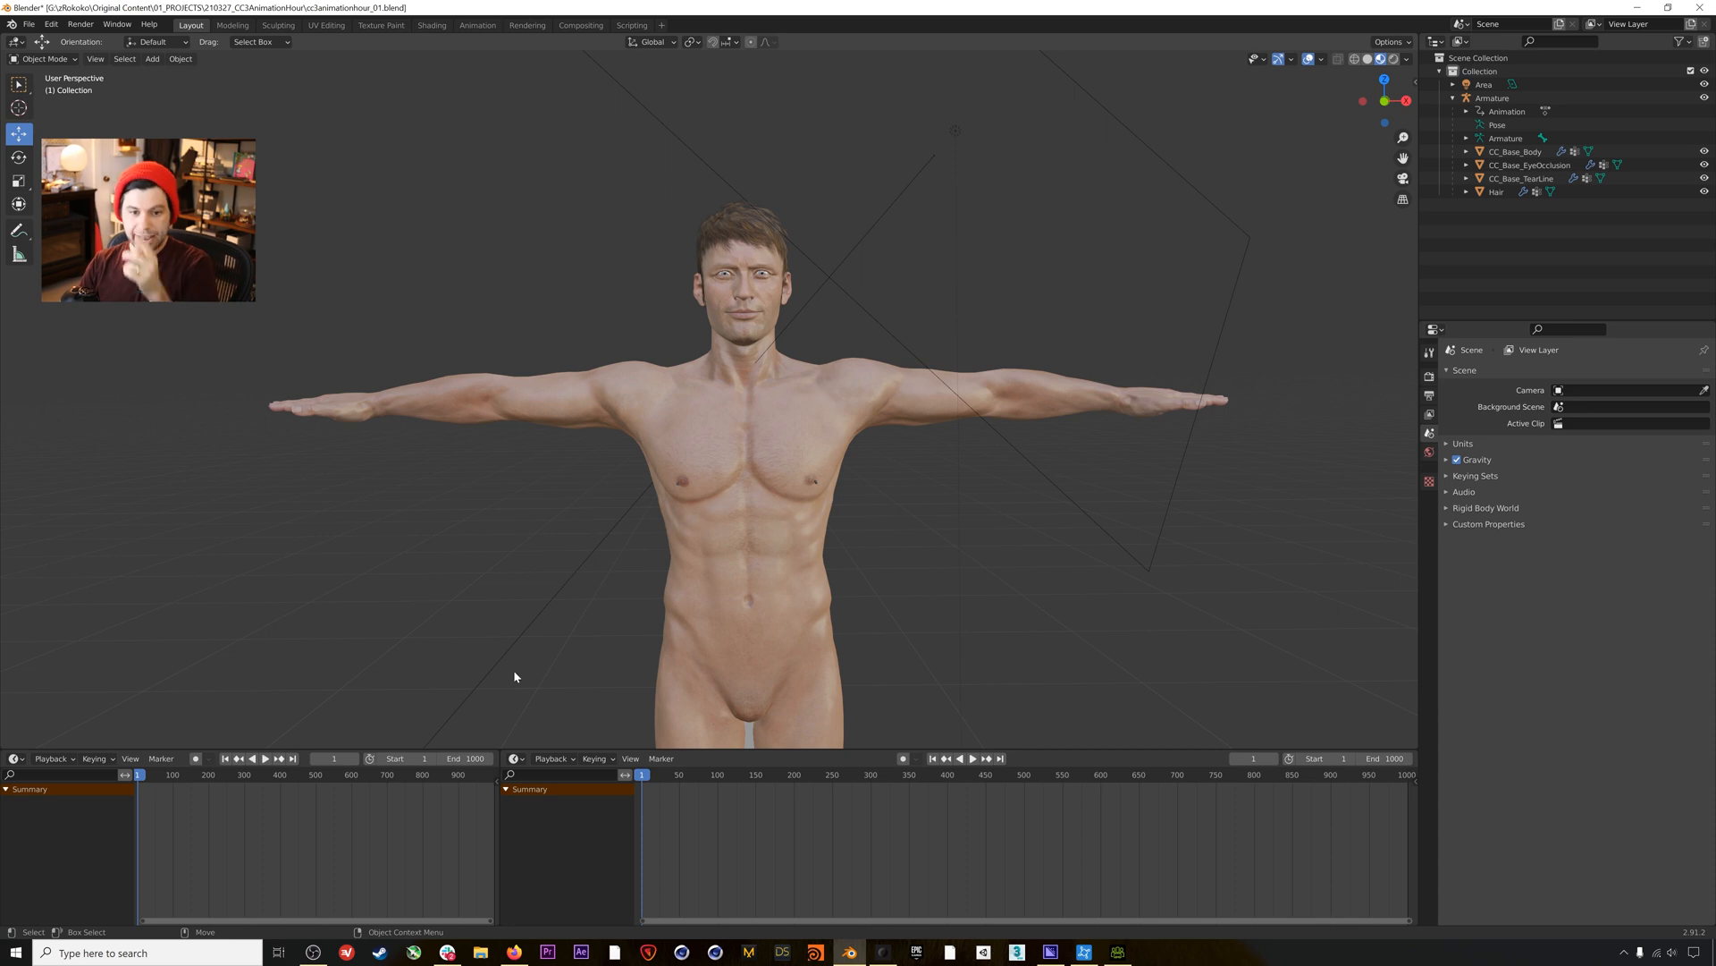
{"action": "left_click", "coordinate": [16, 759]}
{"action": "left_click", "coordinate": [164, 859]}
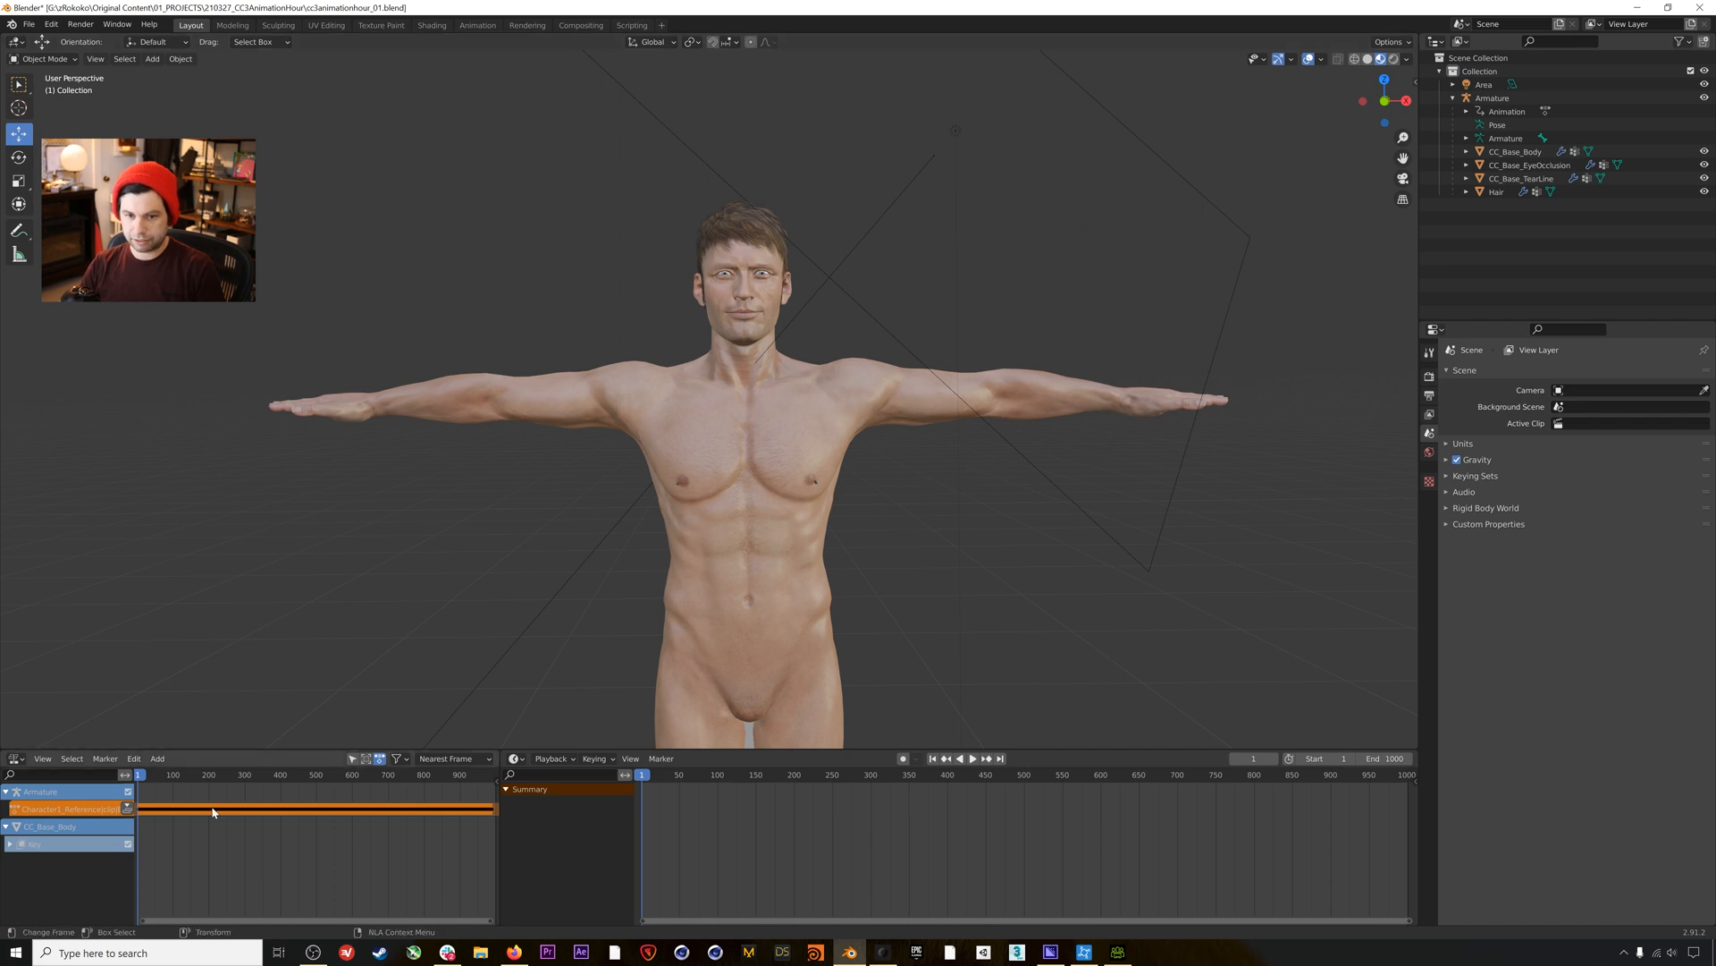
Push the armature's retargeted action down to an NLA strip, set the action blending to Combine, and hide the NLA sidebar.
{"action": "left_click", "coordinate": [127, 809]}
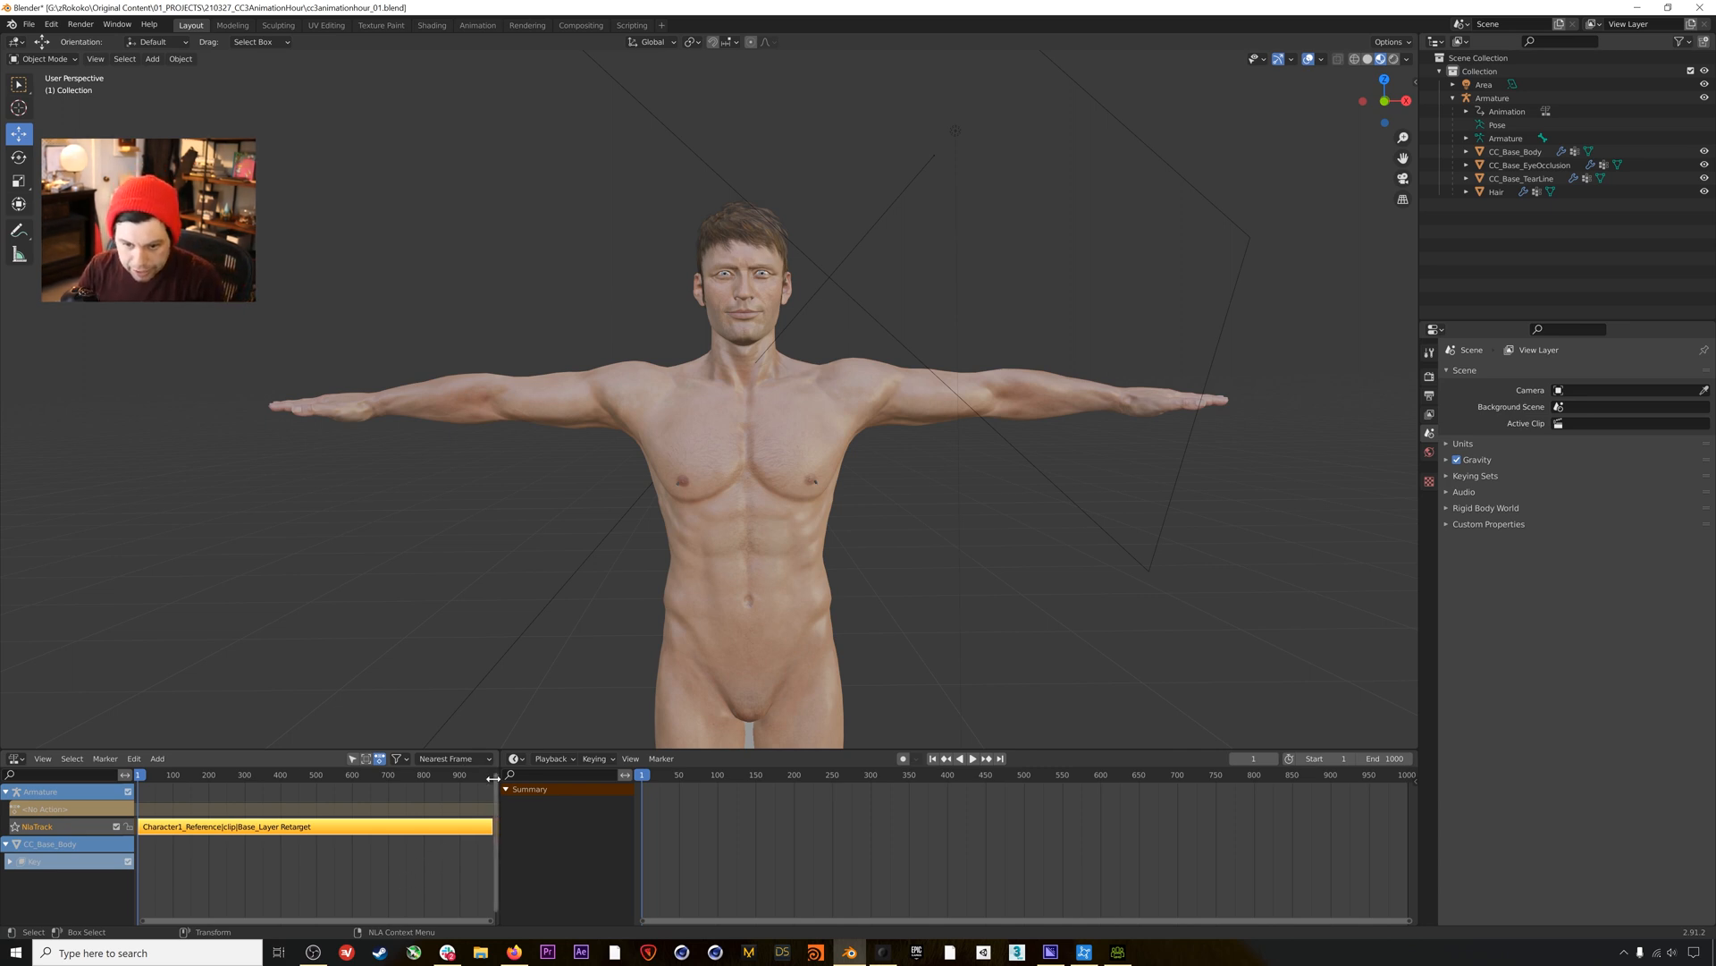
{"action": "key", "text": "n"}
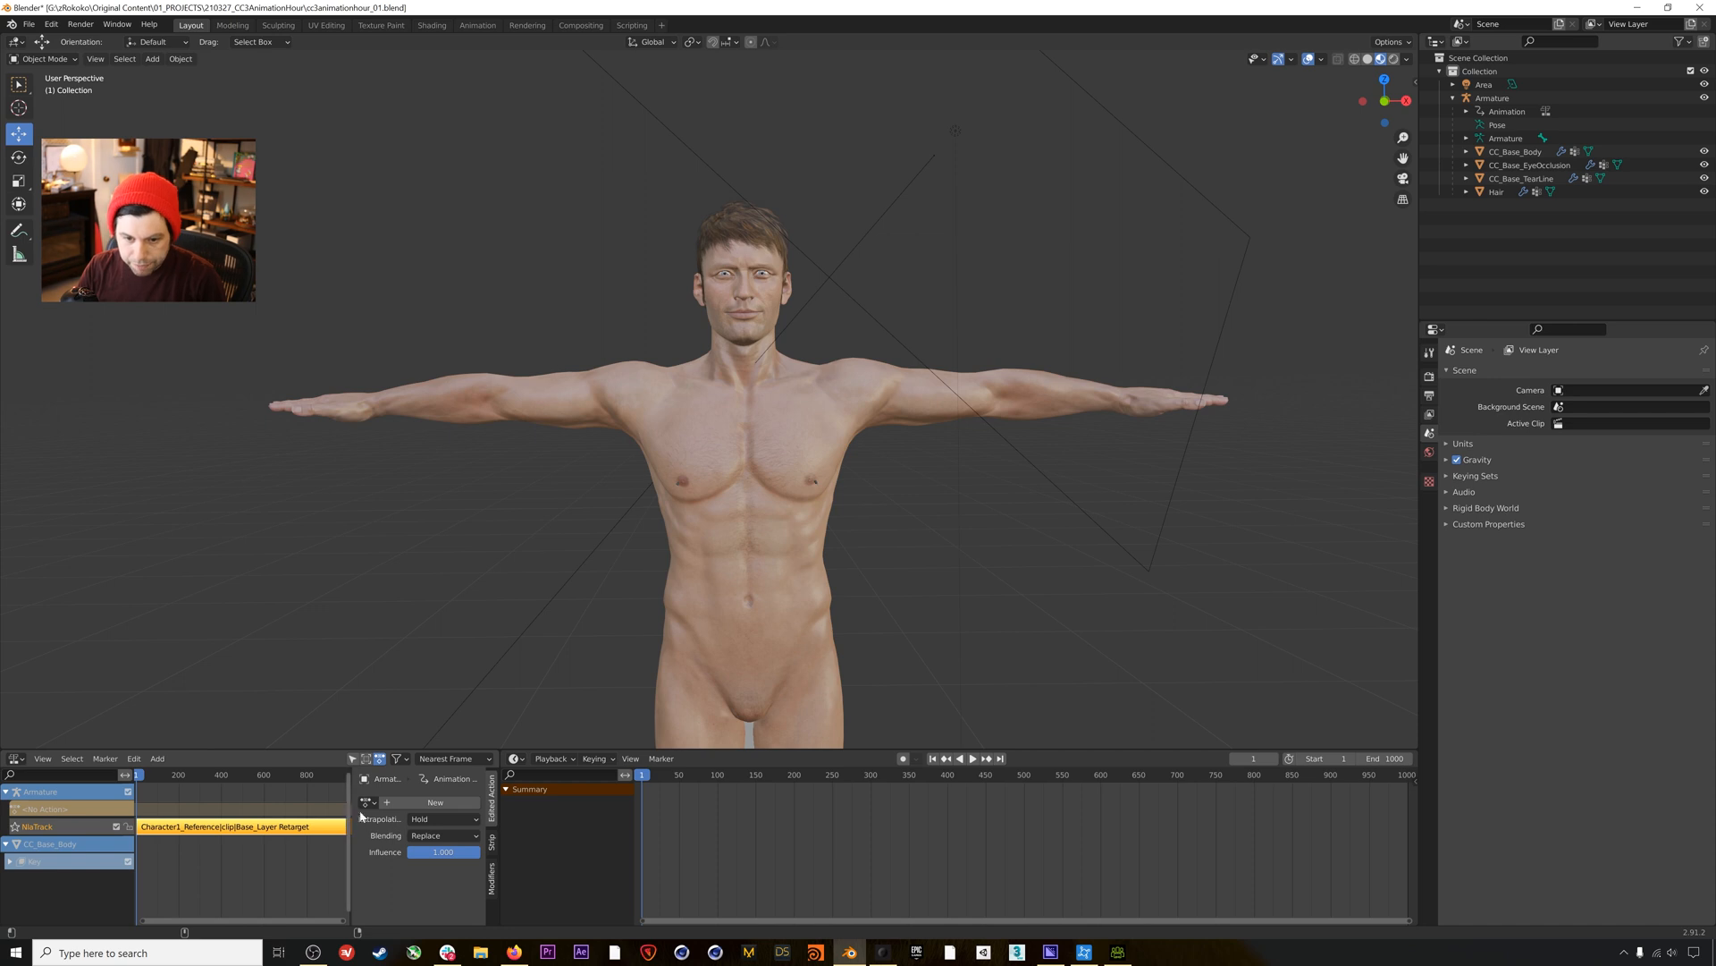
{"action": "left_click", "coordinate": [432, 835]}
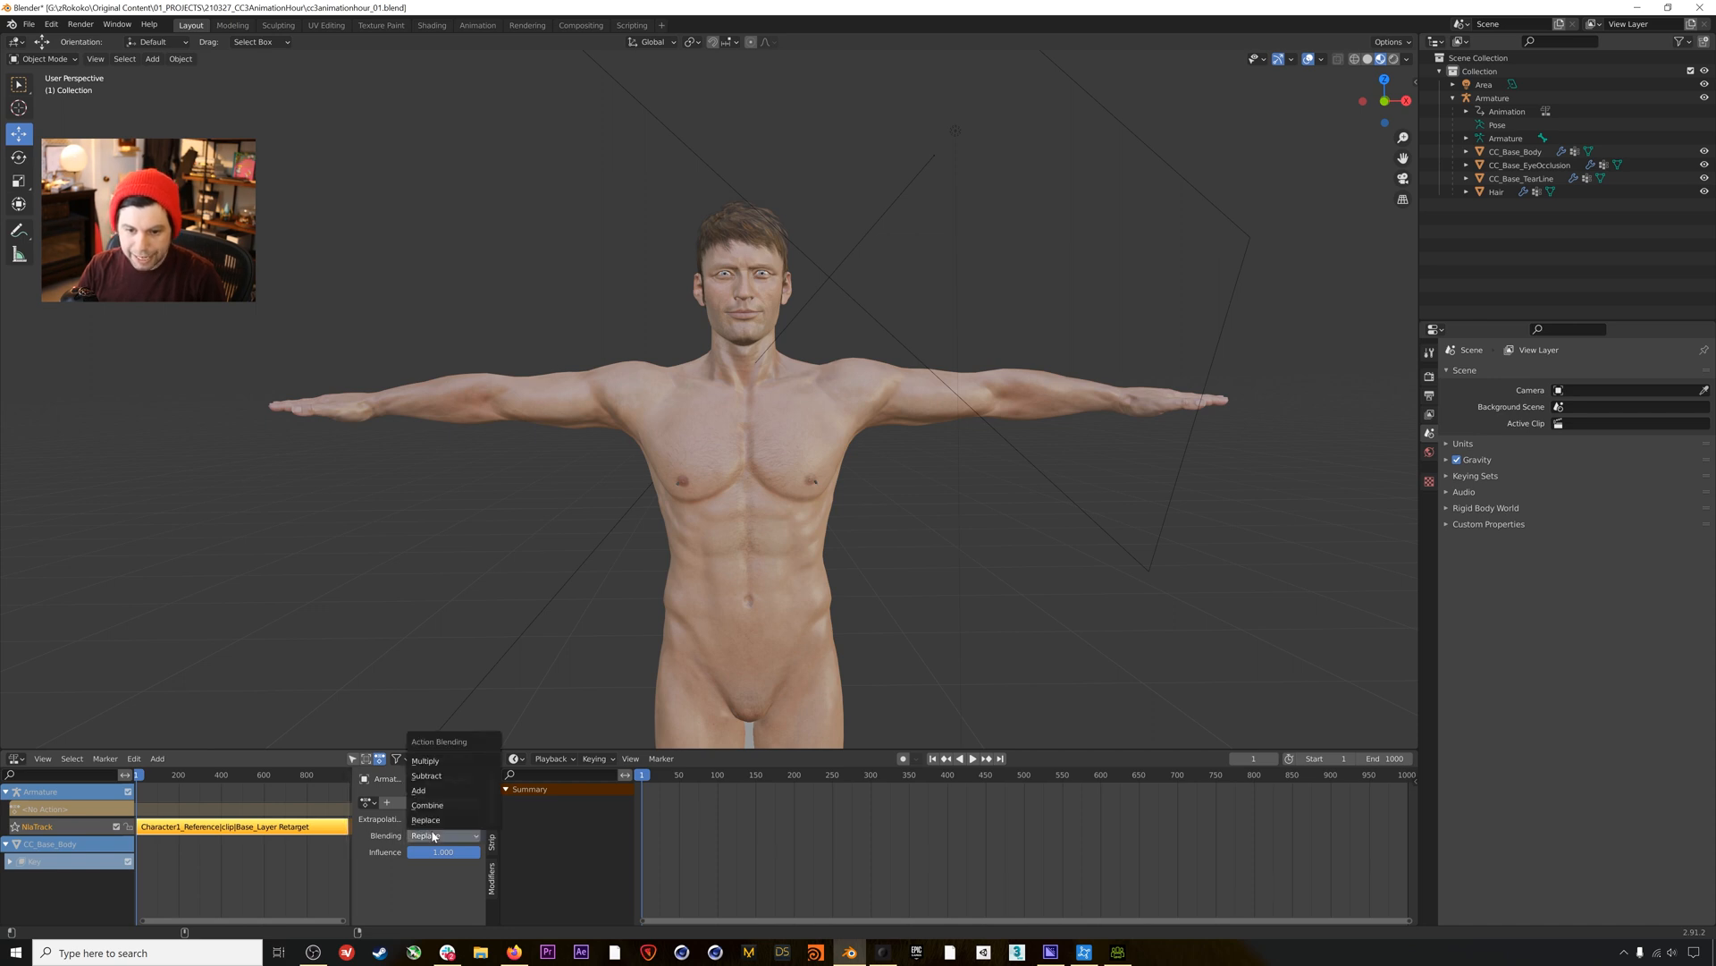
{"action": "left_click", "coordinate": [442, 805]}
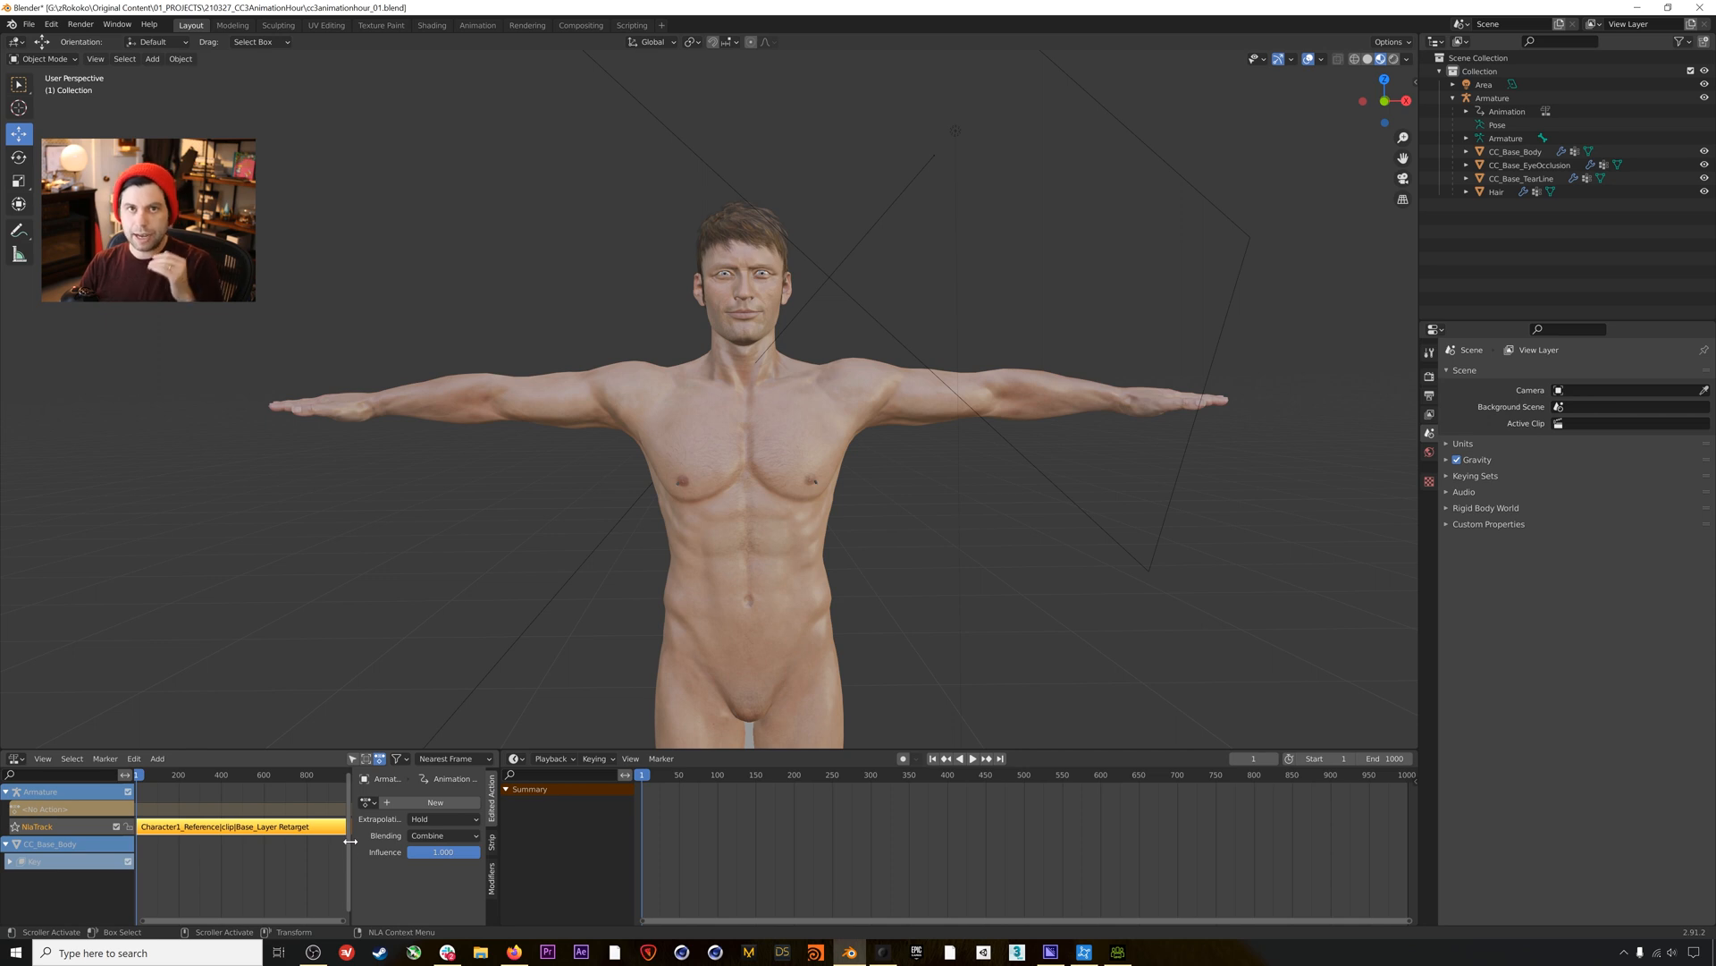
{"action": "left_click_drag", "start_coordinate": [350, 840], "coordinate": [489, 840]}
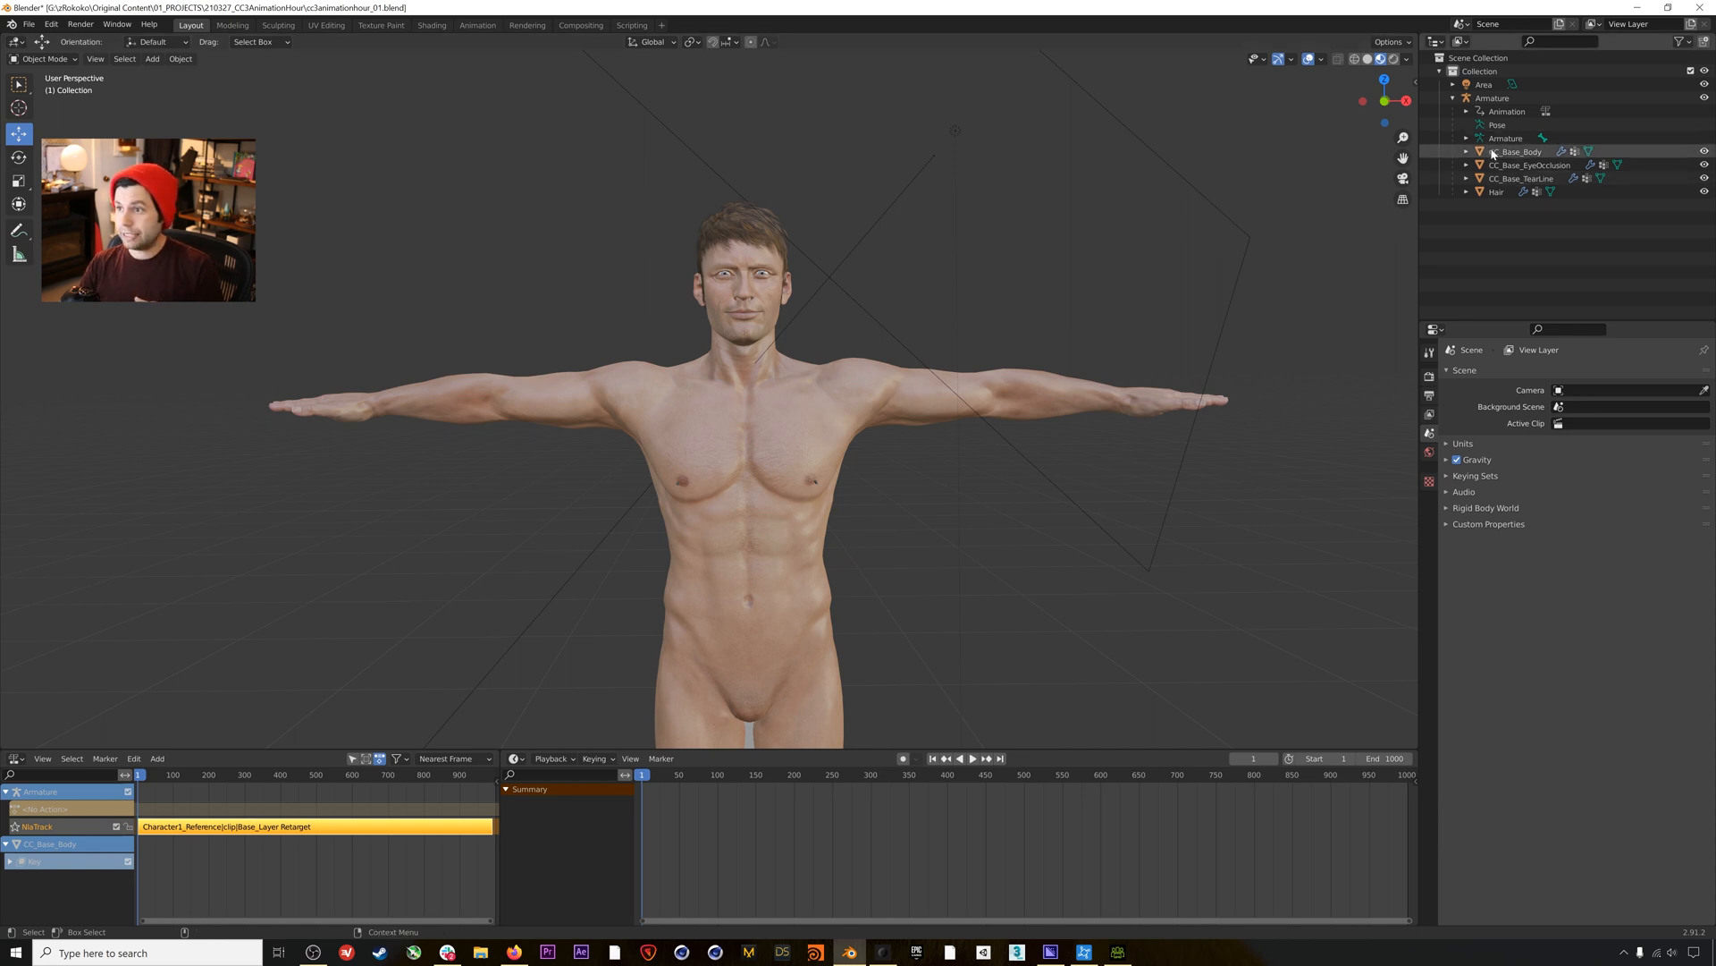
Put the armature in Pose Mode, hide CC_Base_Body to pick the right clavicle bone, and show the body again.
{"action": "left_click", "coordinate": [1494, 99]}
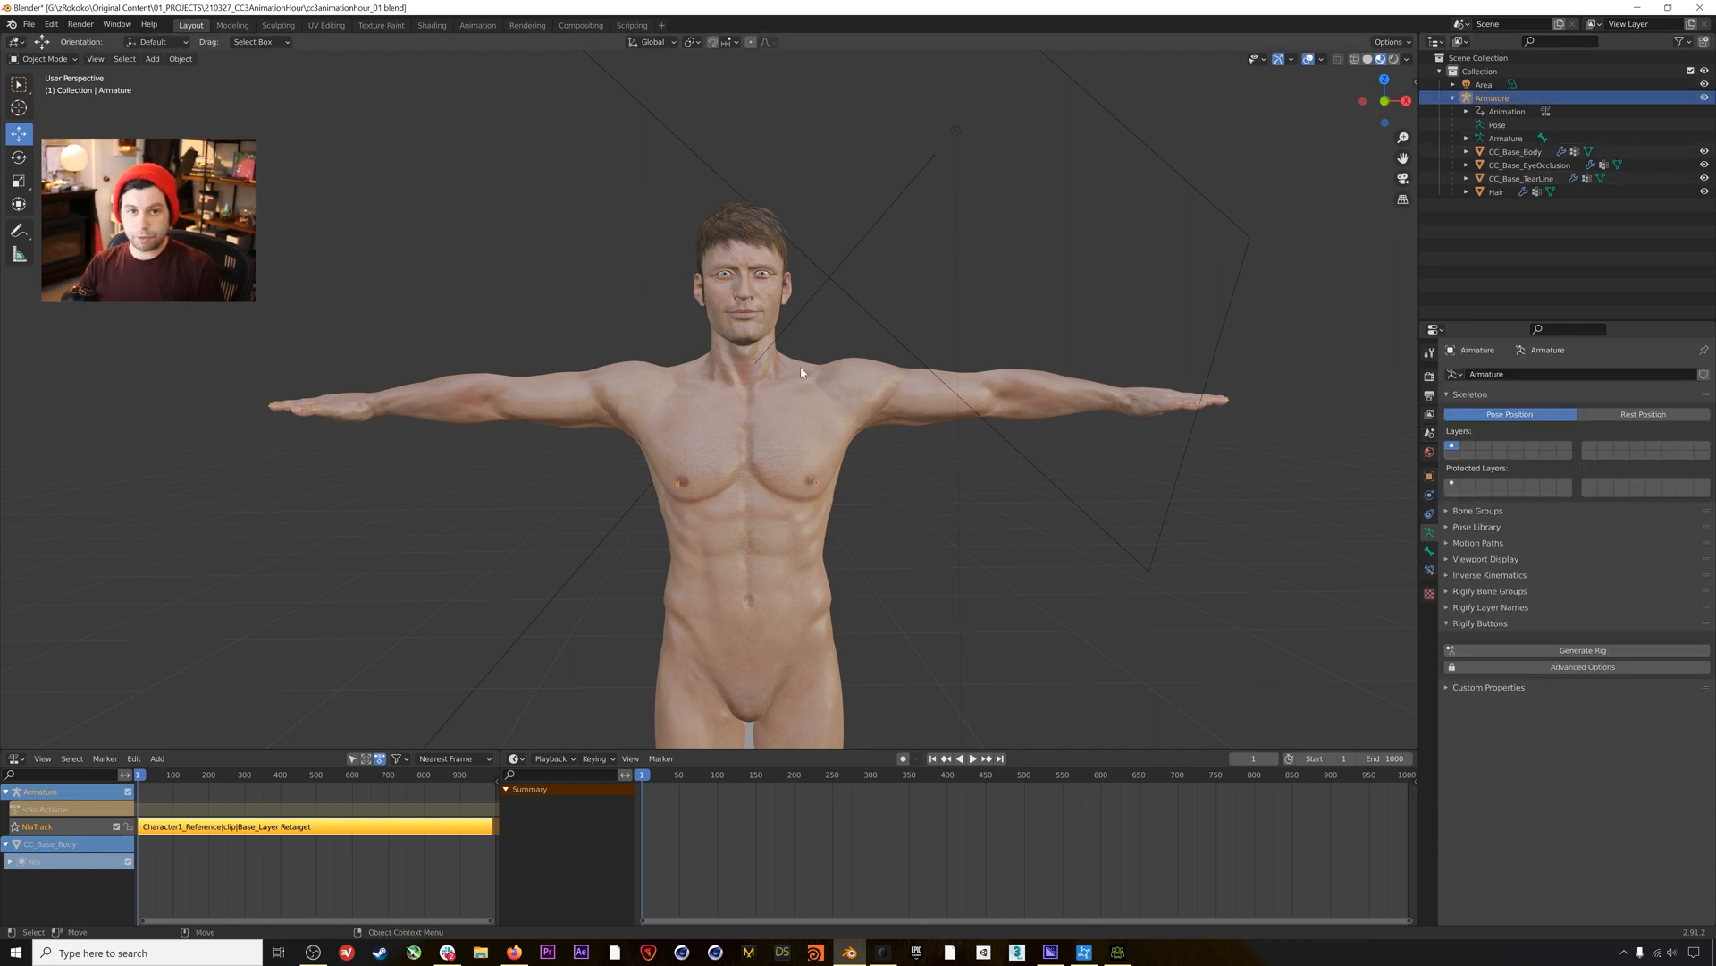
{"action": "key", "text": "ctrl+Tab"}
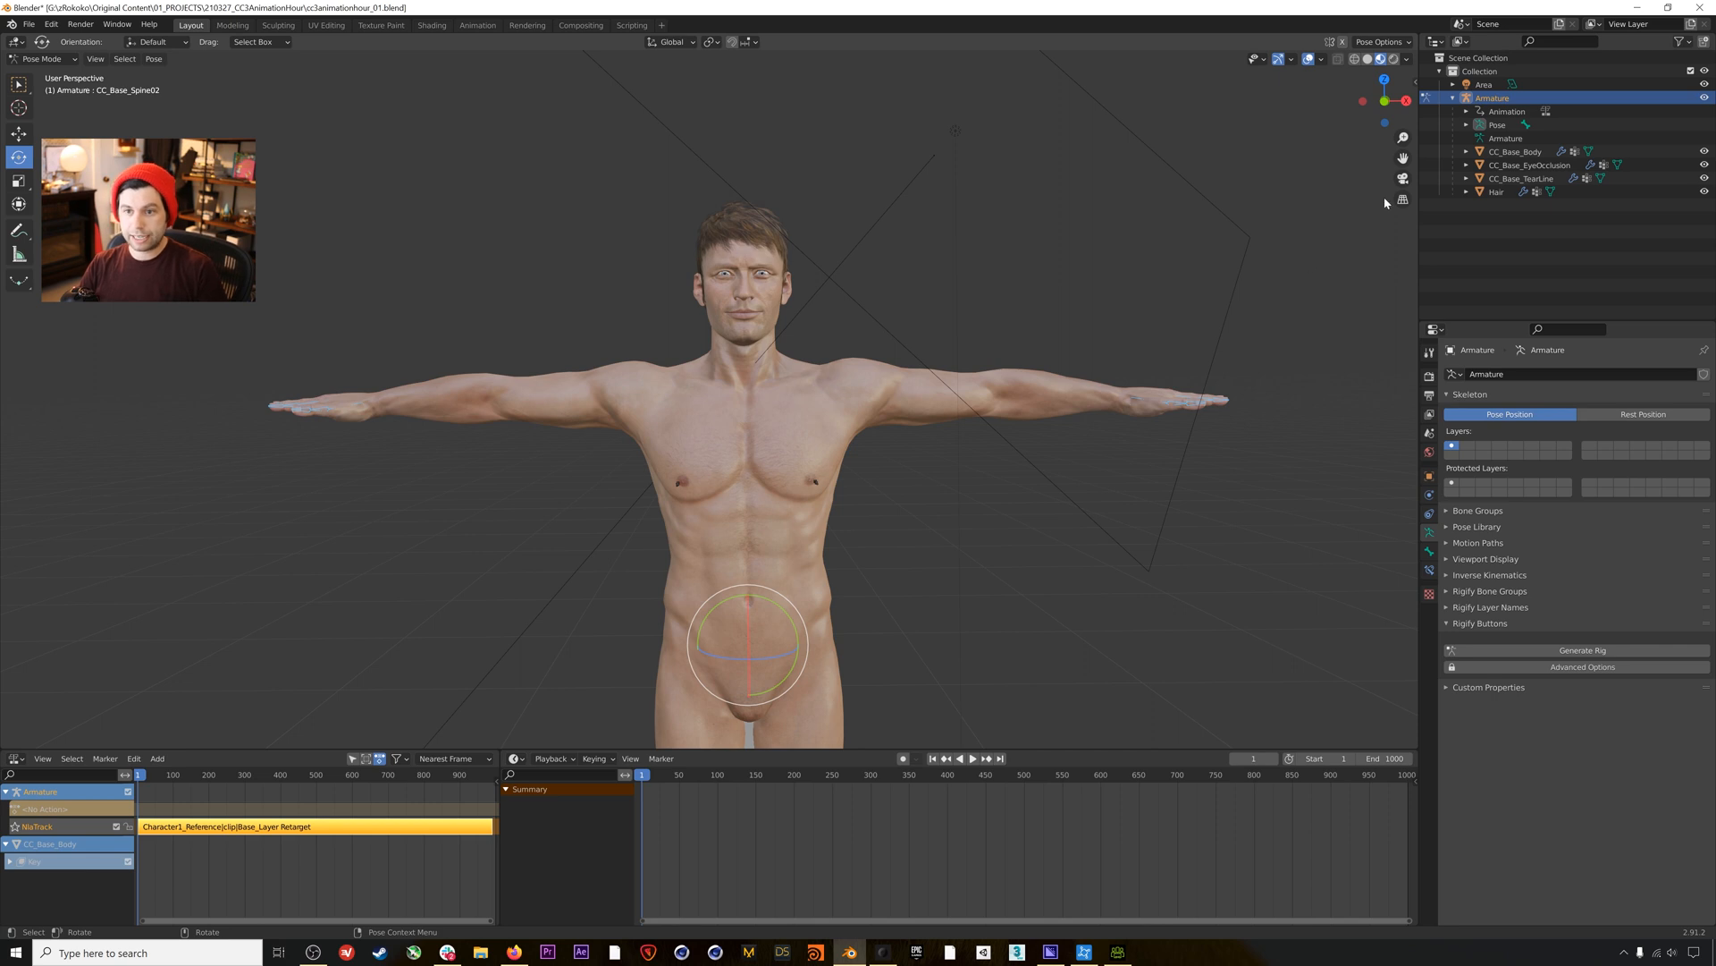
{"action": "left_click", "coordinate": [1703, 151]}
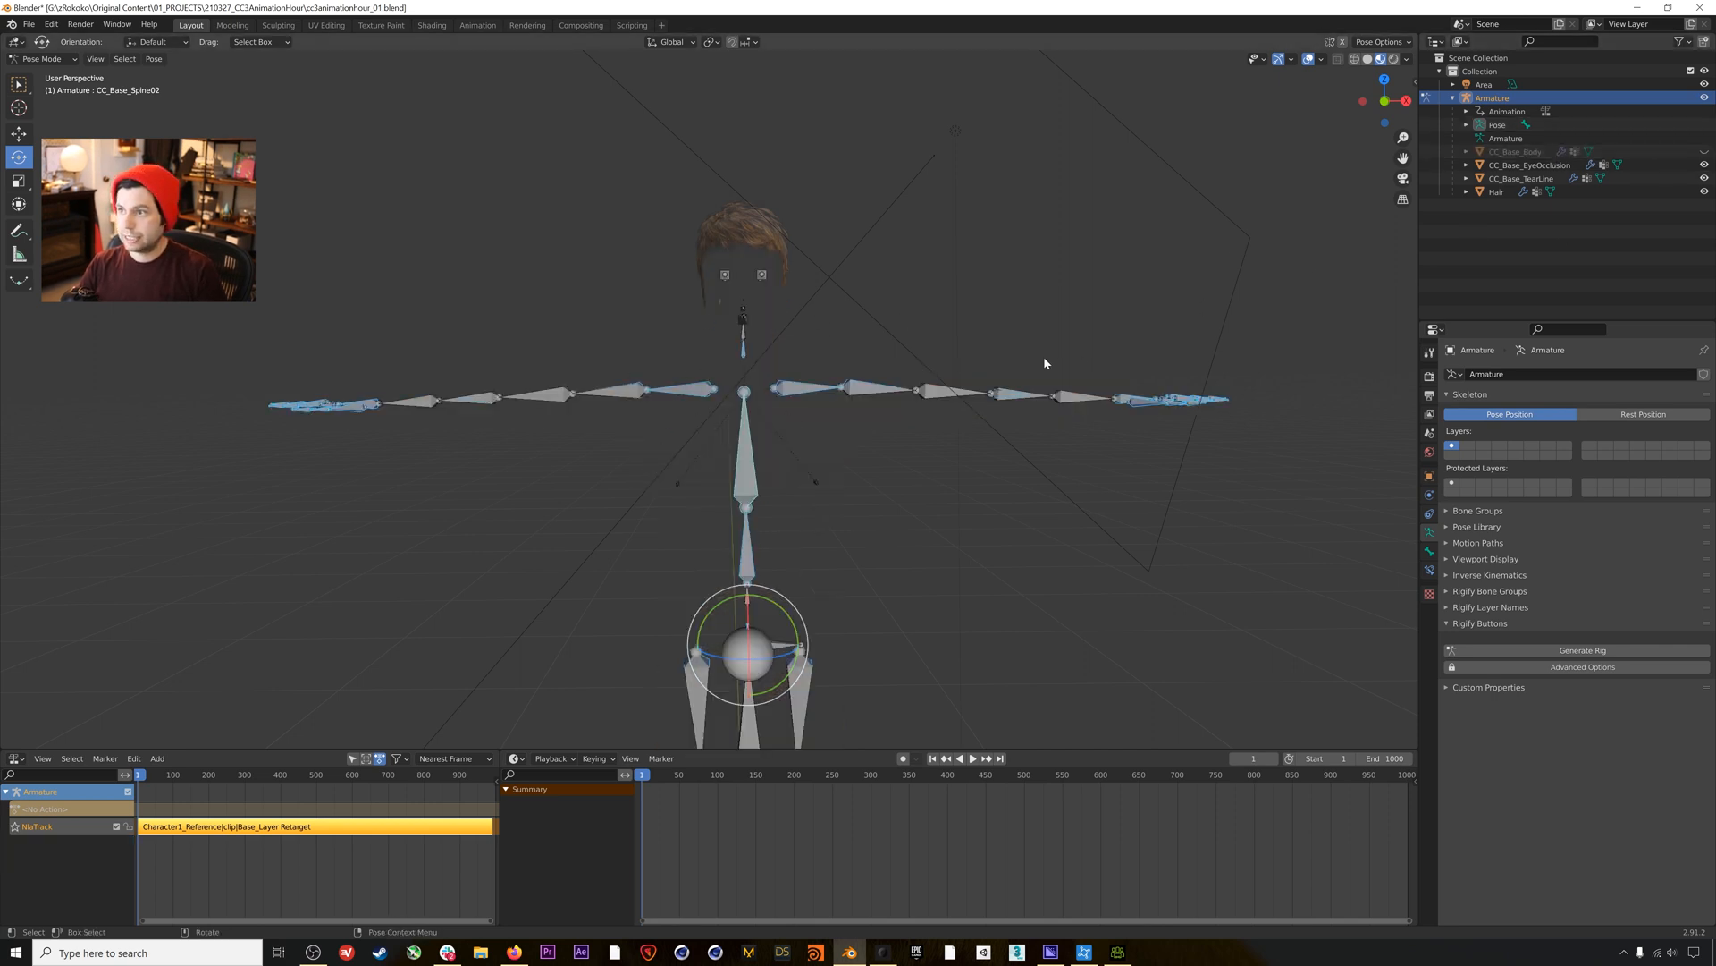
{"action": "key", "text": "alt+a"}
{"action": "left_click", "coordinate": [679, 393]}
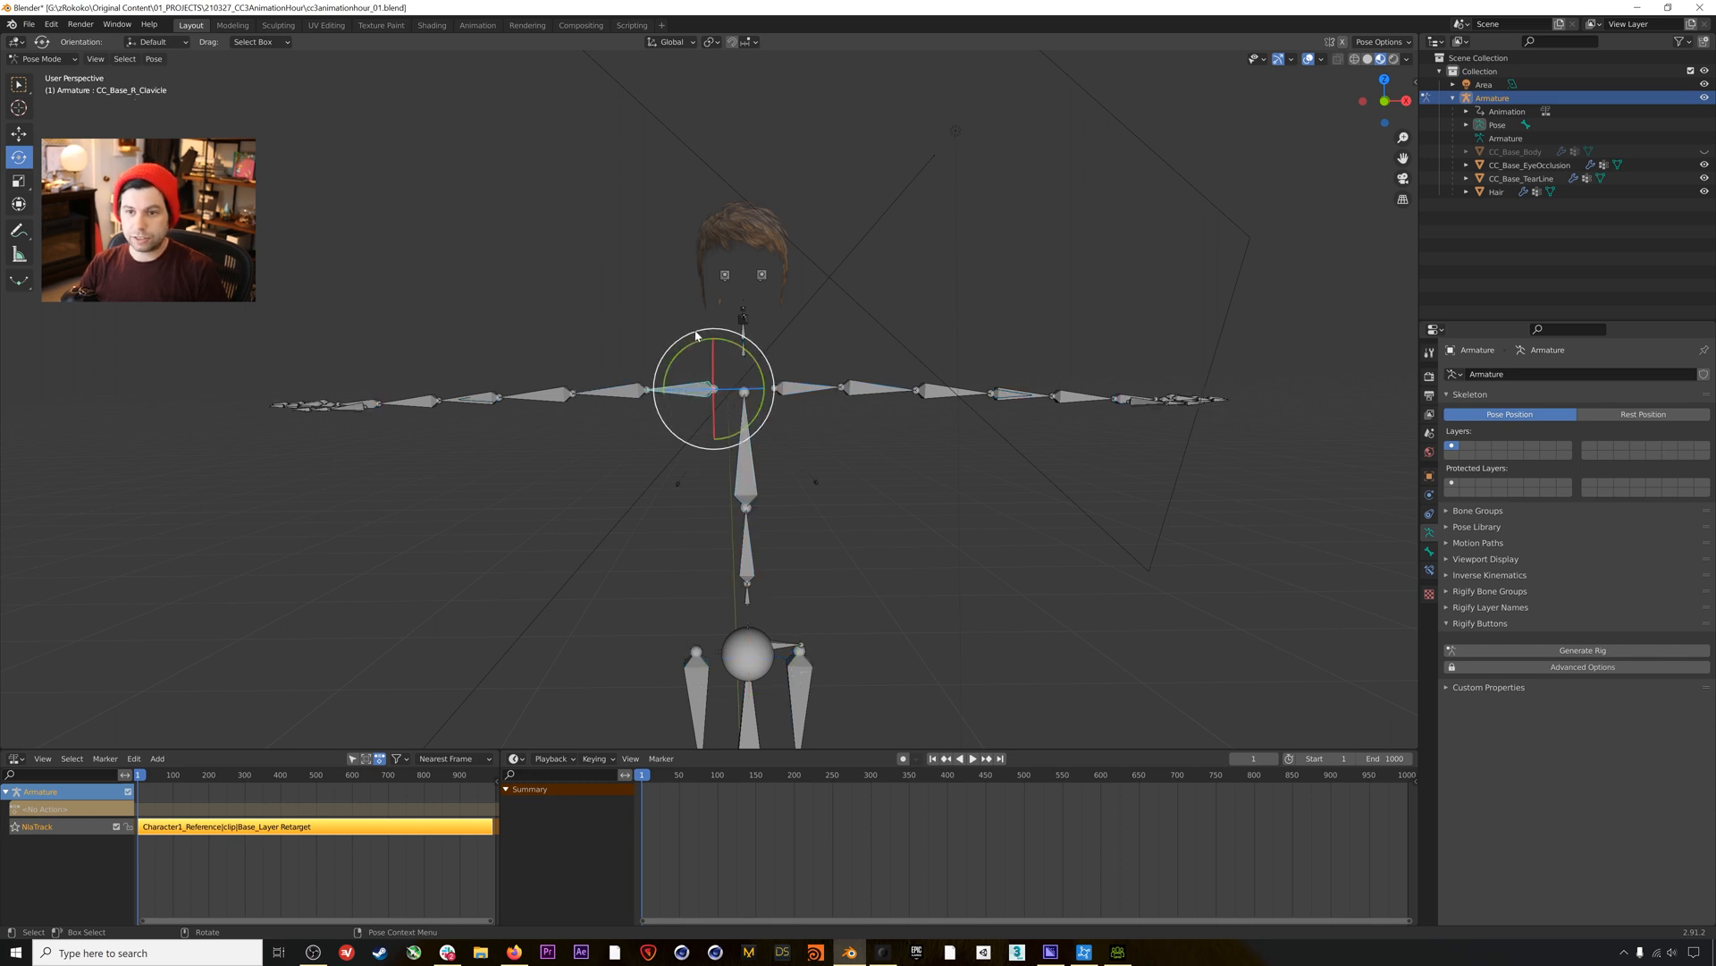
{"action": "left_click", "coordinate": [1704, 151]}
Expand the armature's full pose bone hierarchy in the Outliner and select CC_Base_L_Clavicle.
{"action": "left_click", "coordinate": [1467, 138], "text": "shift"}
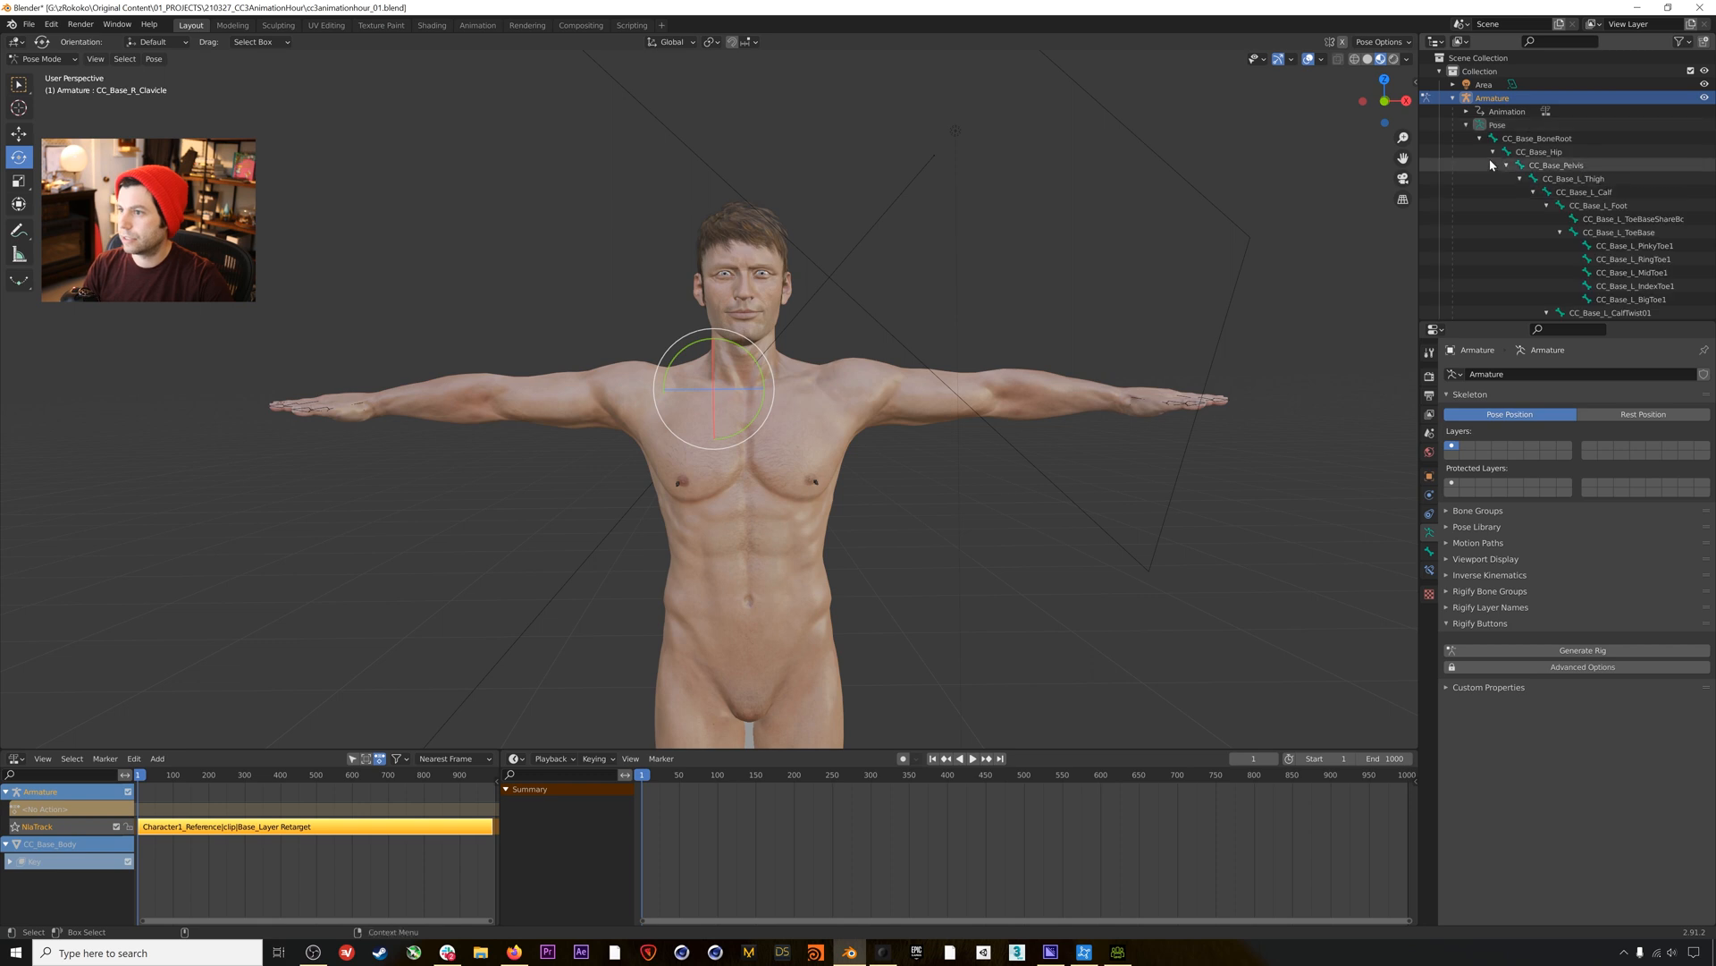
{"action": "left_click", "coordinate": [1467, 138]}
{"action": "left_click", "coordinate": [1467, 125], "text": "shift"}
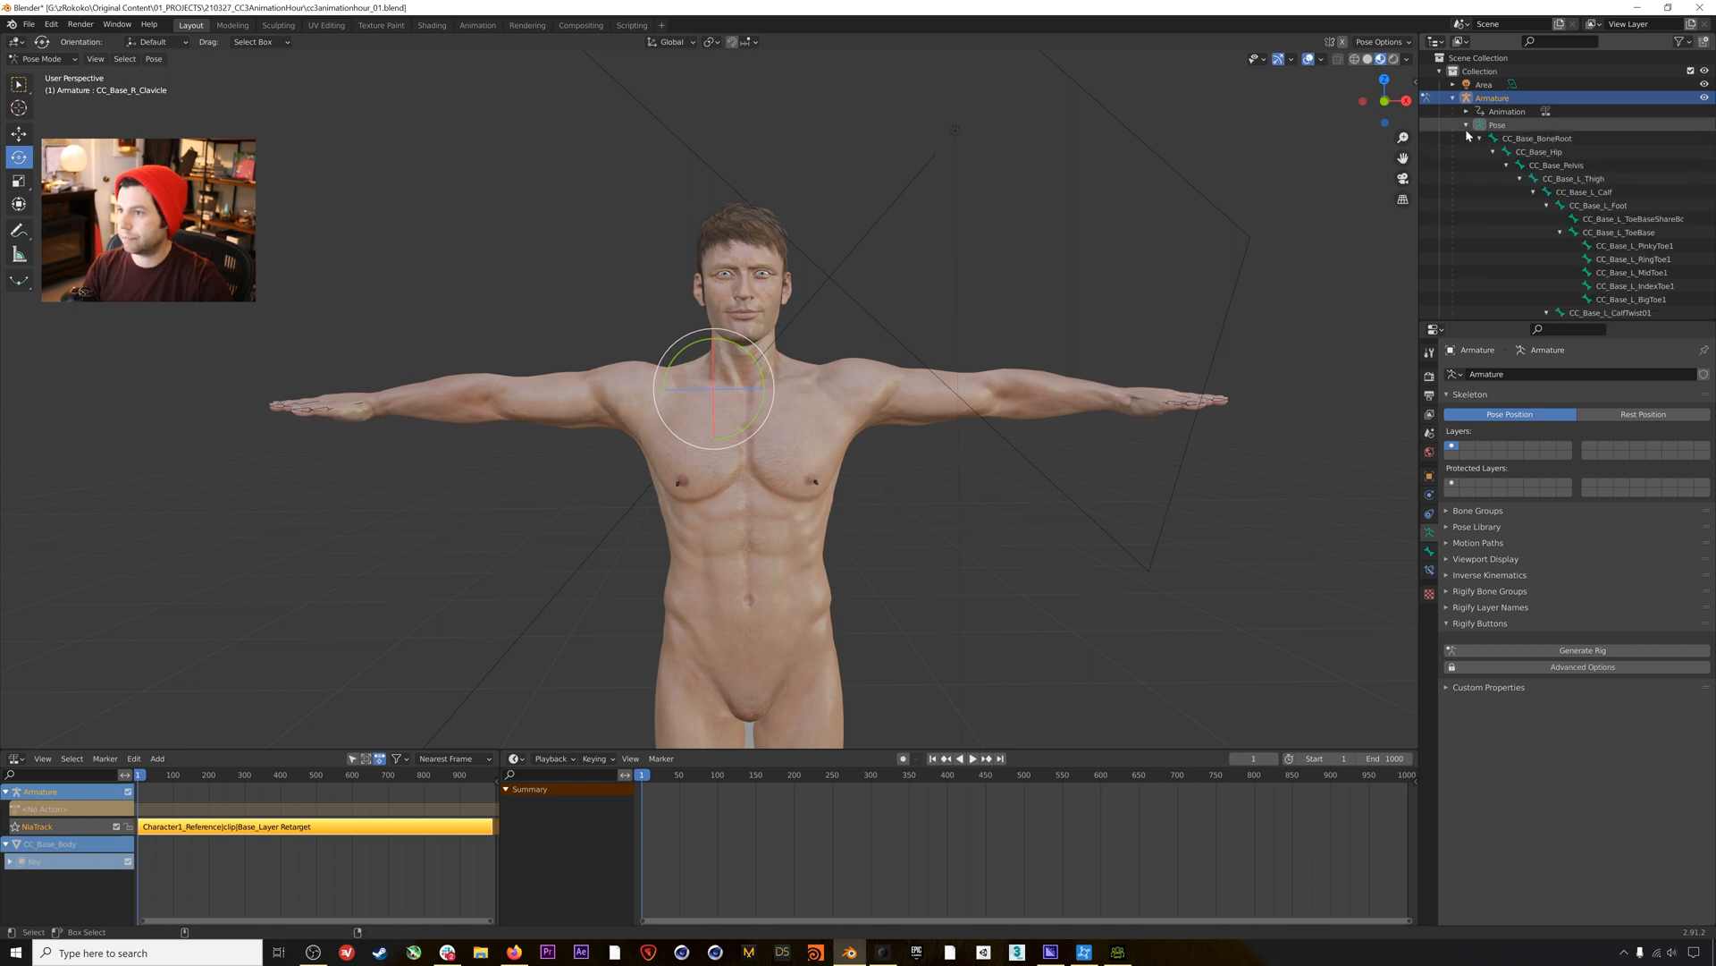
{"action": "left_click", "coordinate": [1467, 125]}
{"action": "left_click", "coordinate": [1467, 125], "text": "shift"}
{"action": "scroll", "coordinate": [1572, 210], "scroll_direction": "down", "scroll_amount": 10}
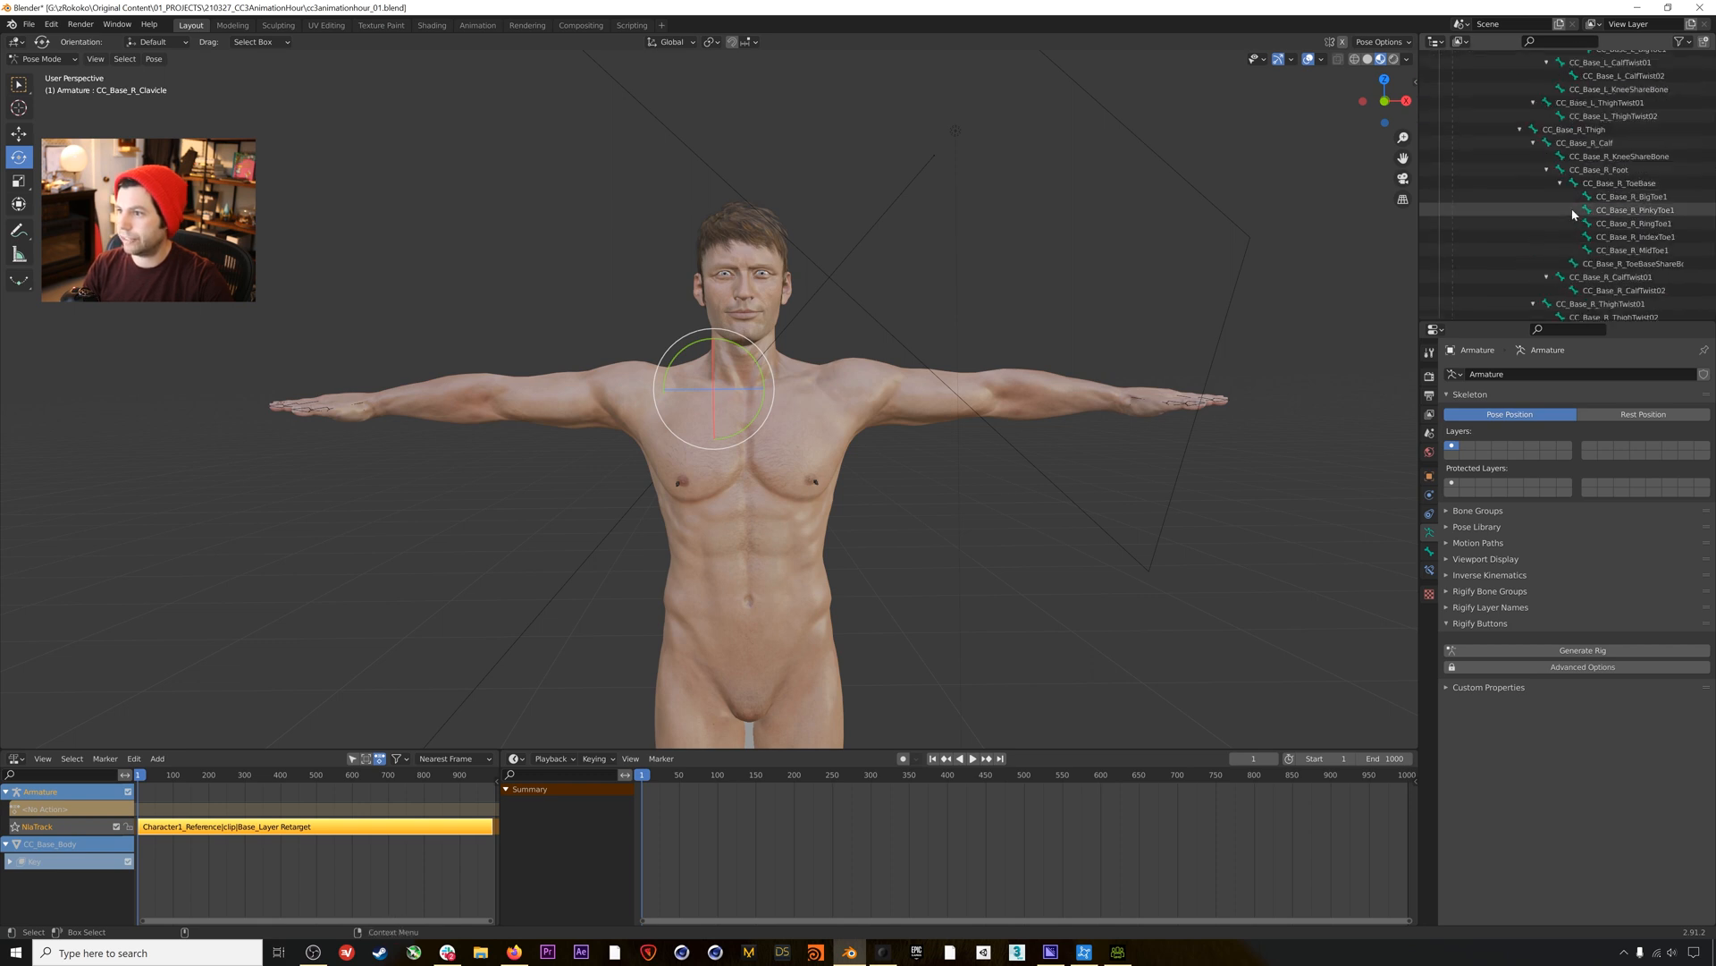
{"action": "left_click", "coordinate": [1587, 116]}
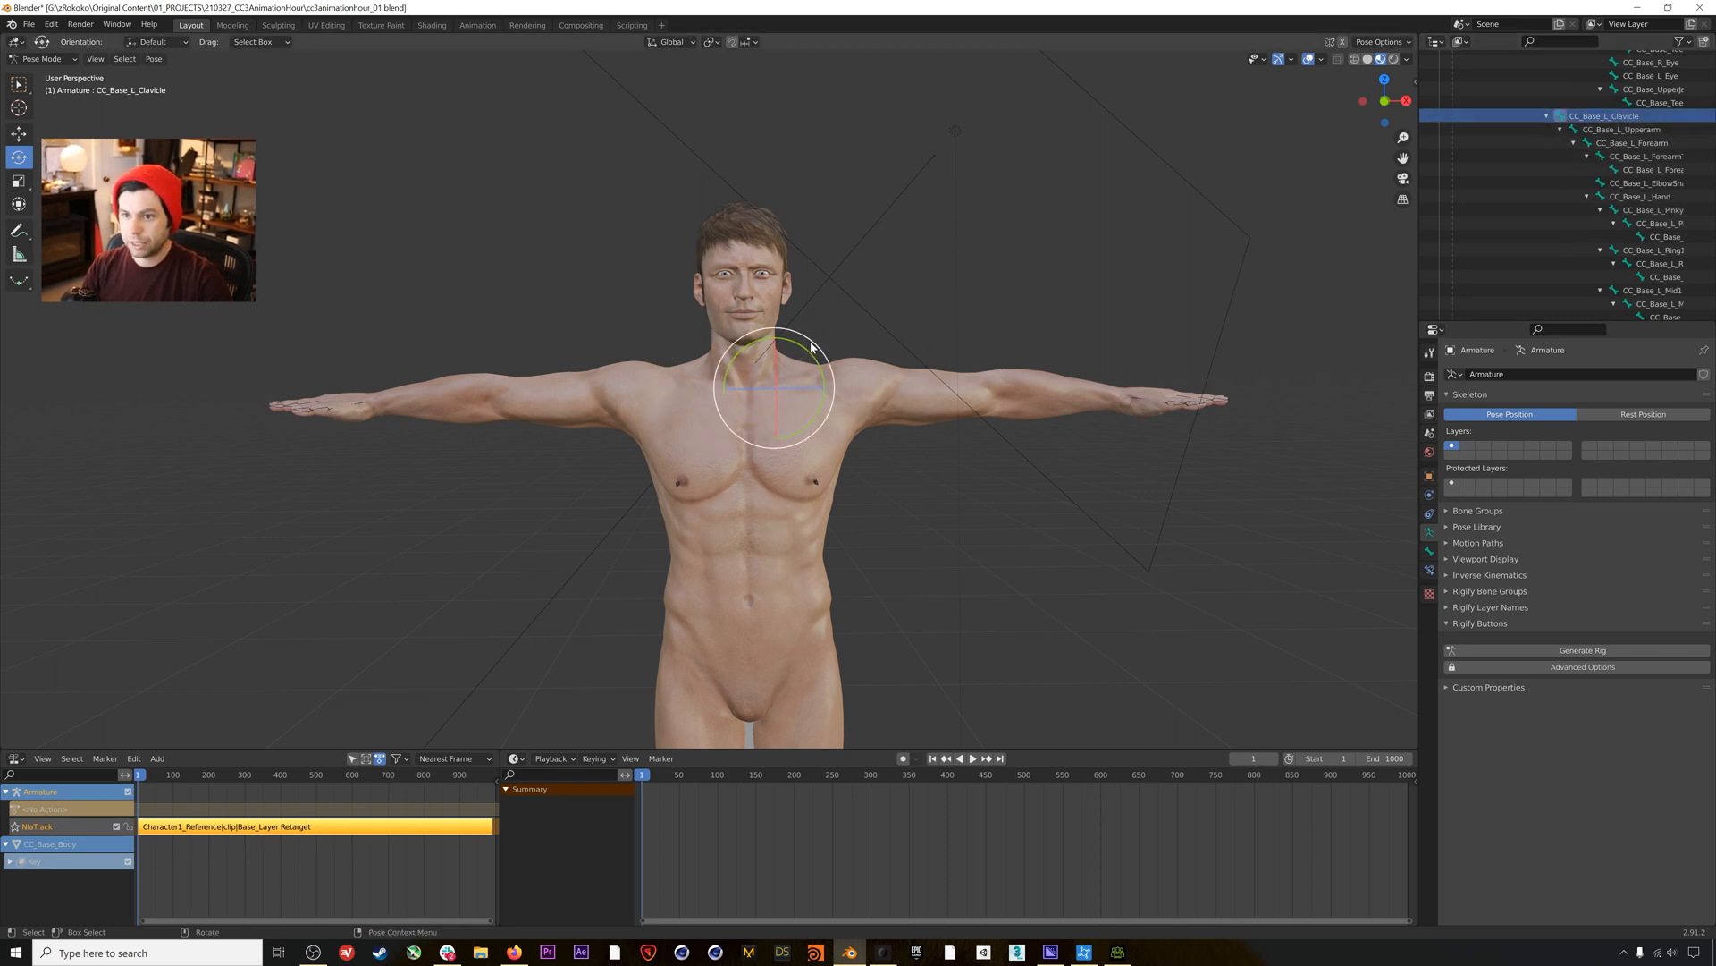
Rotate the CC_Base_L_Clavicle bone about 9° to lower the shoulder and keyframe its location, rotation and scale at frame 1.
{"action": "left_click_drag", "start_coordinate": [809, 347], "coordinate": [815, 350]}
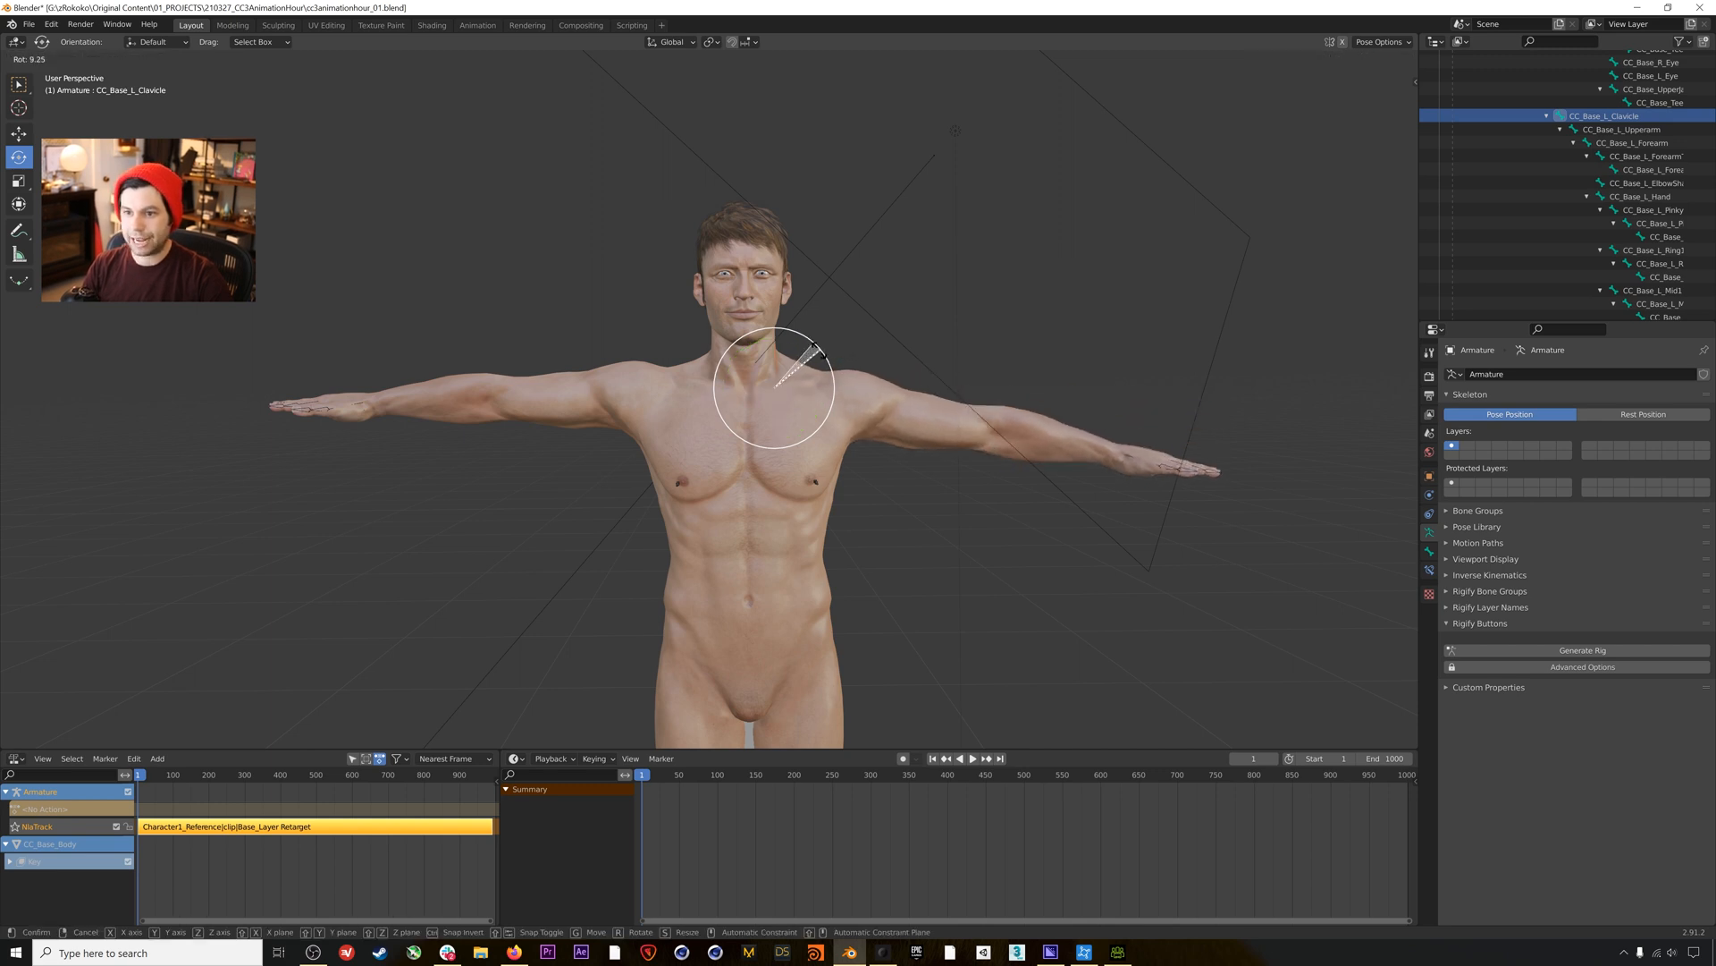
{"action": "left_click_drag", "start_coordinate": [815, 348], "coordinate": [820, 386]}
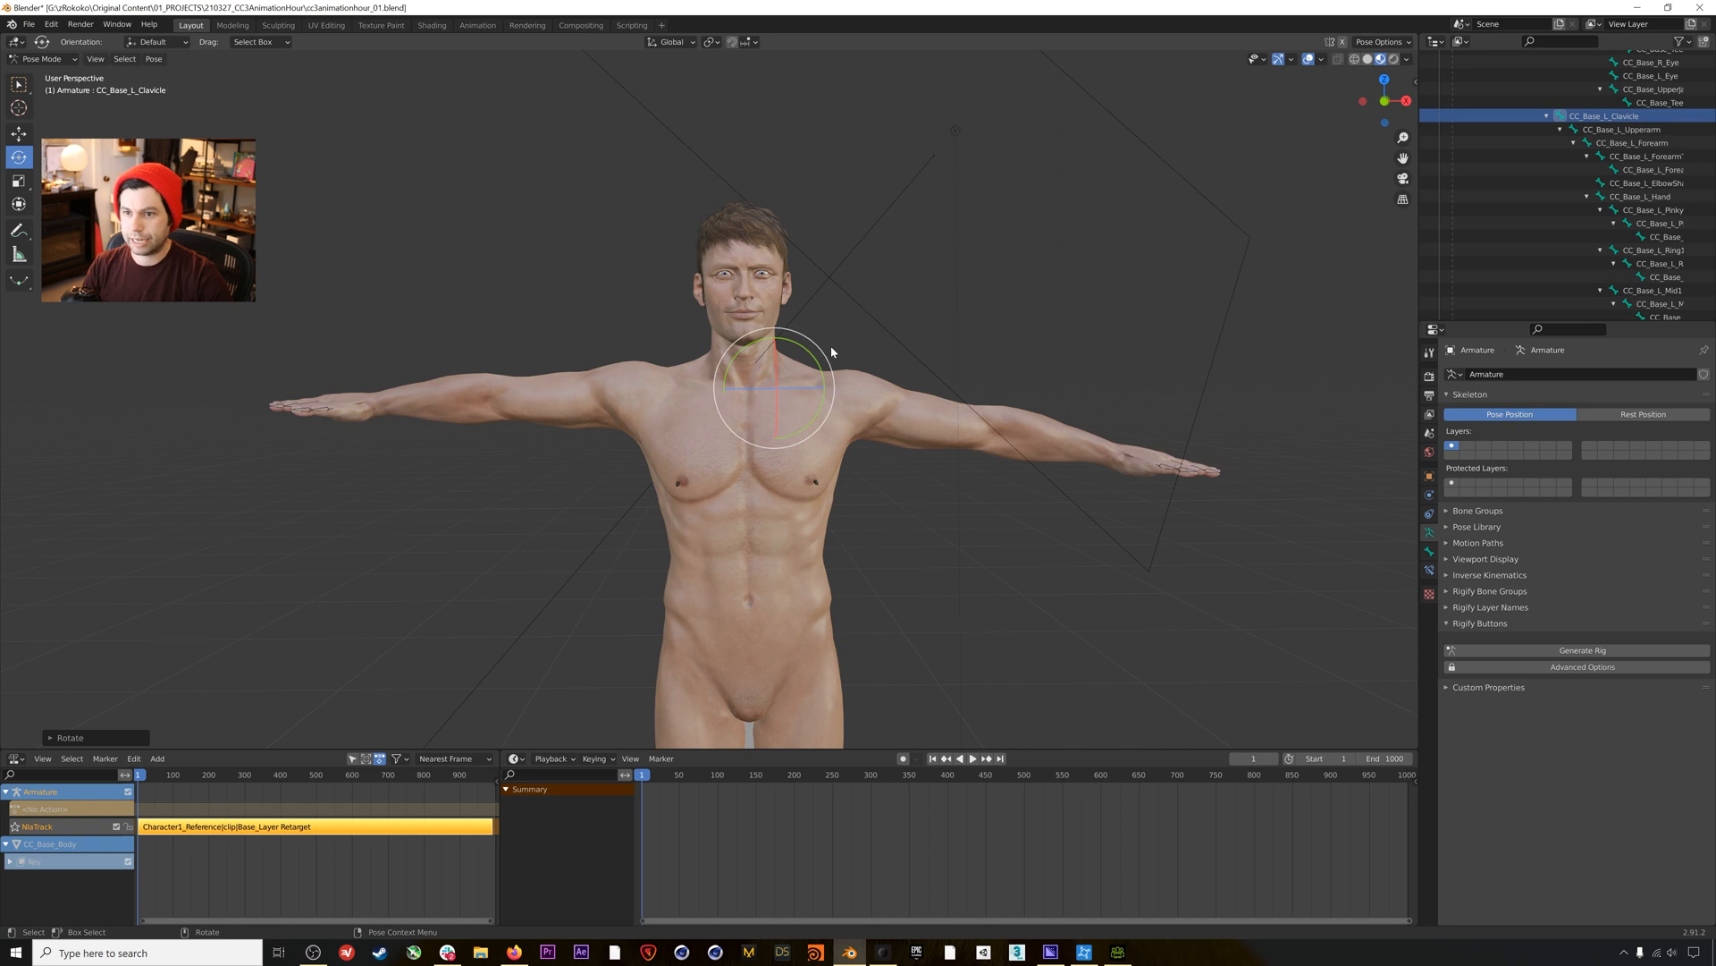
{"action": "middle_click_drag", "start_coordinate": [853, 401], "coordinate": [780, 370]}
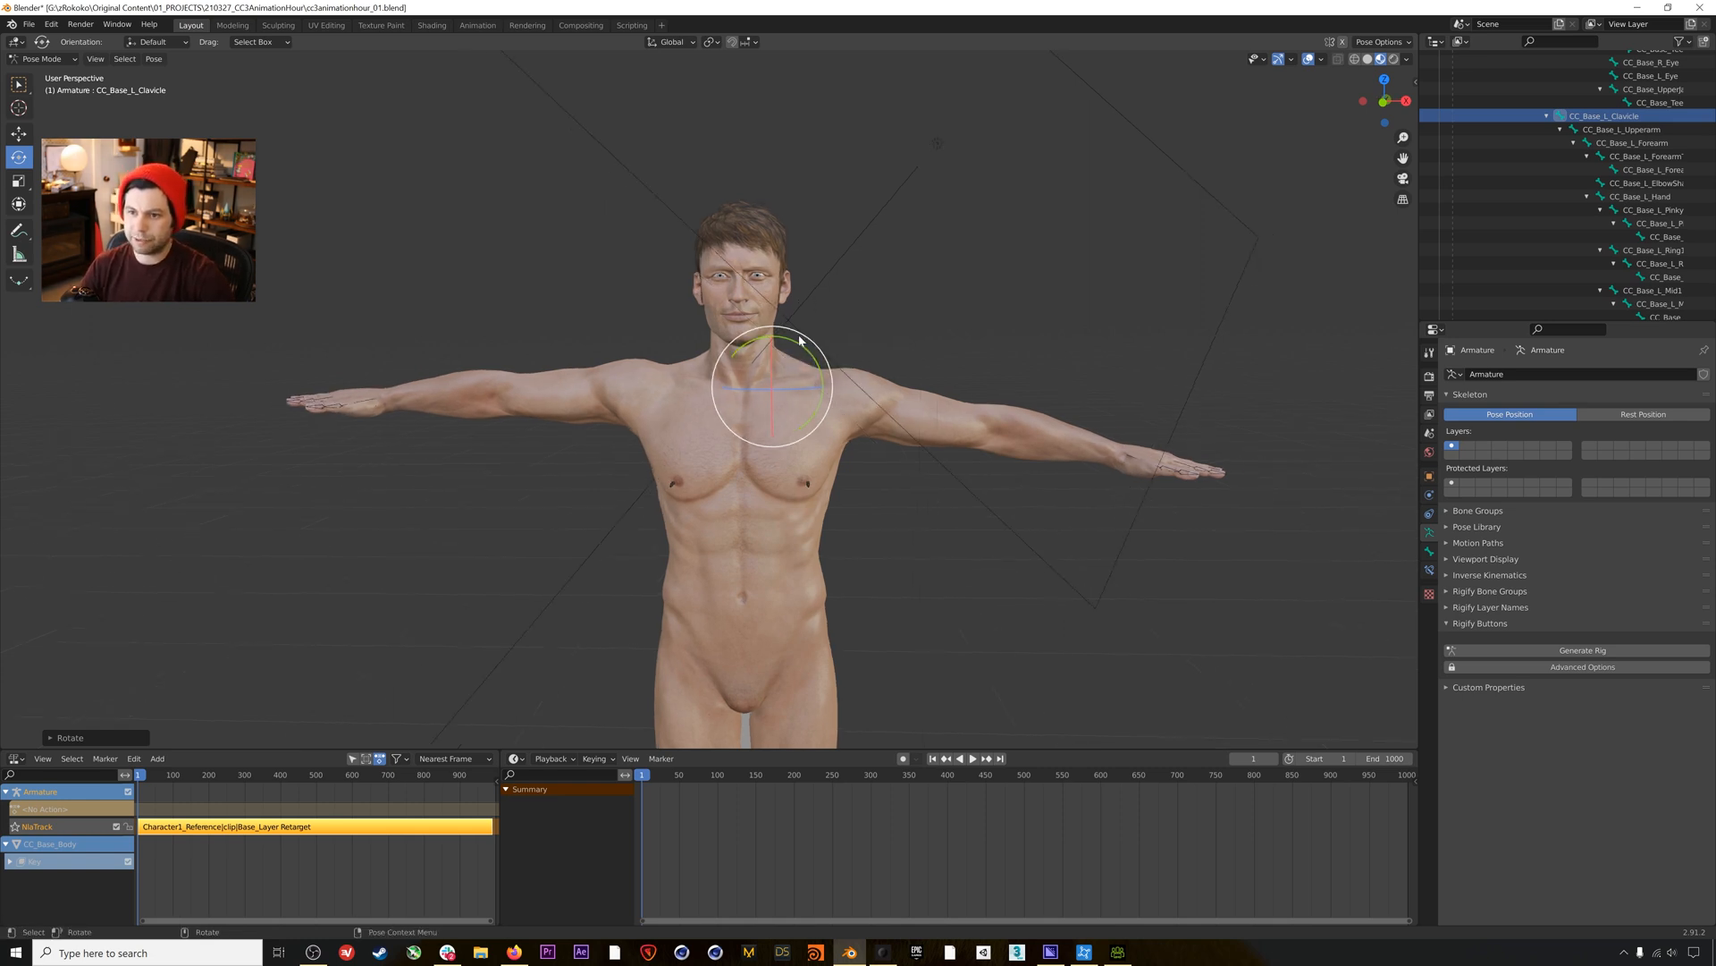
{"action": "left_click_drag", "start_coordinate": [799, 343], "coordinate": [792, 404]}
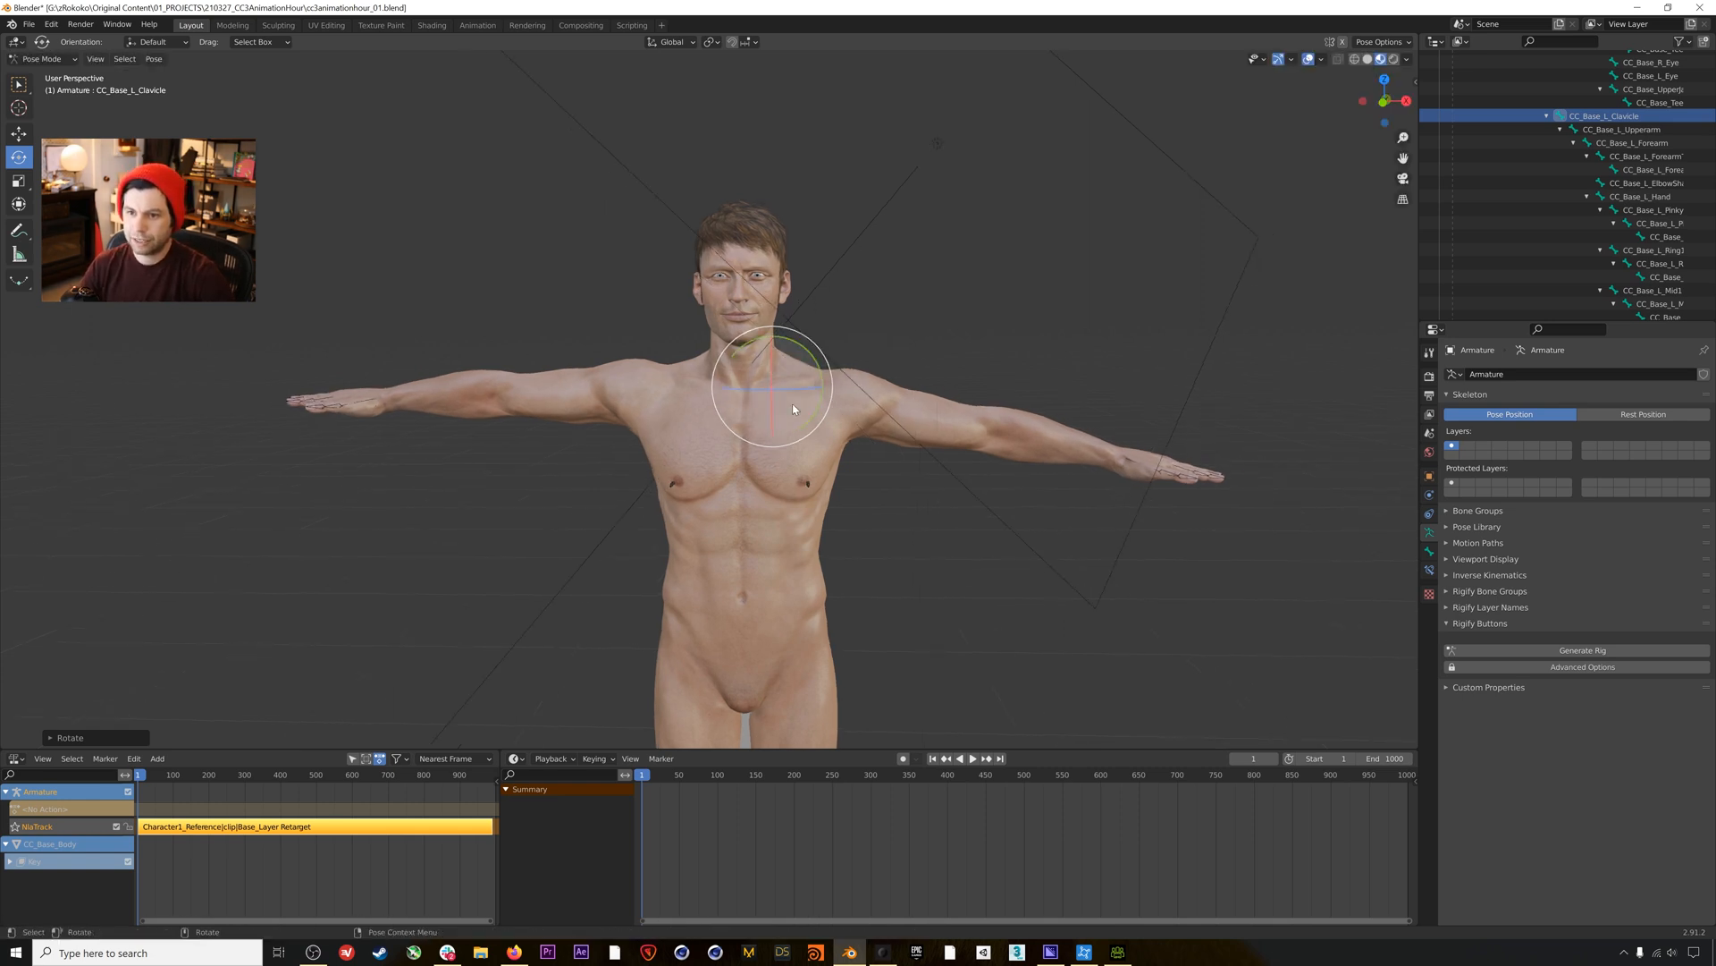
{"action": "key", "text": "i"}
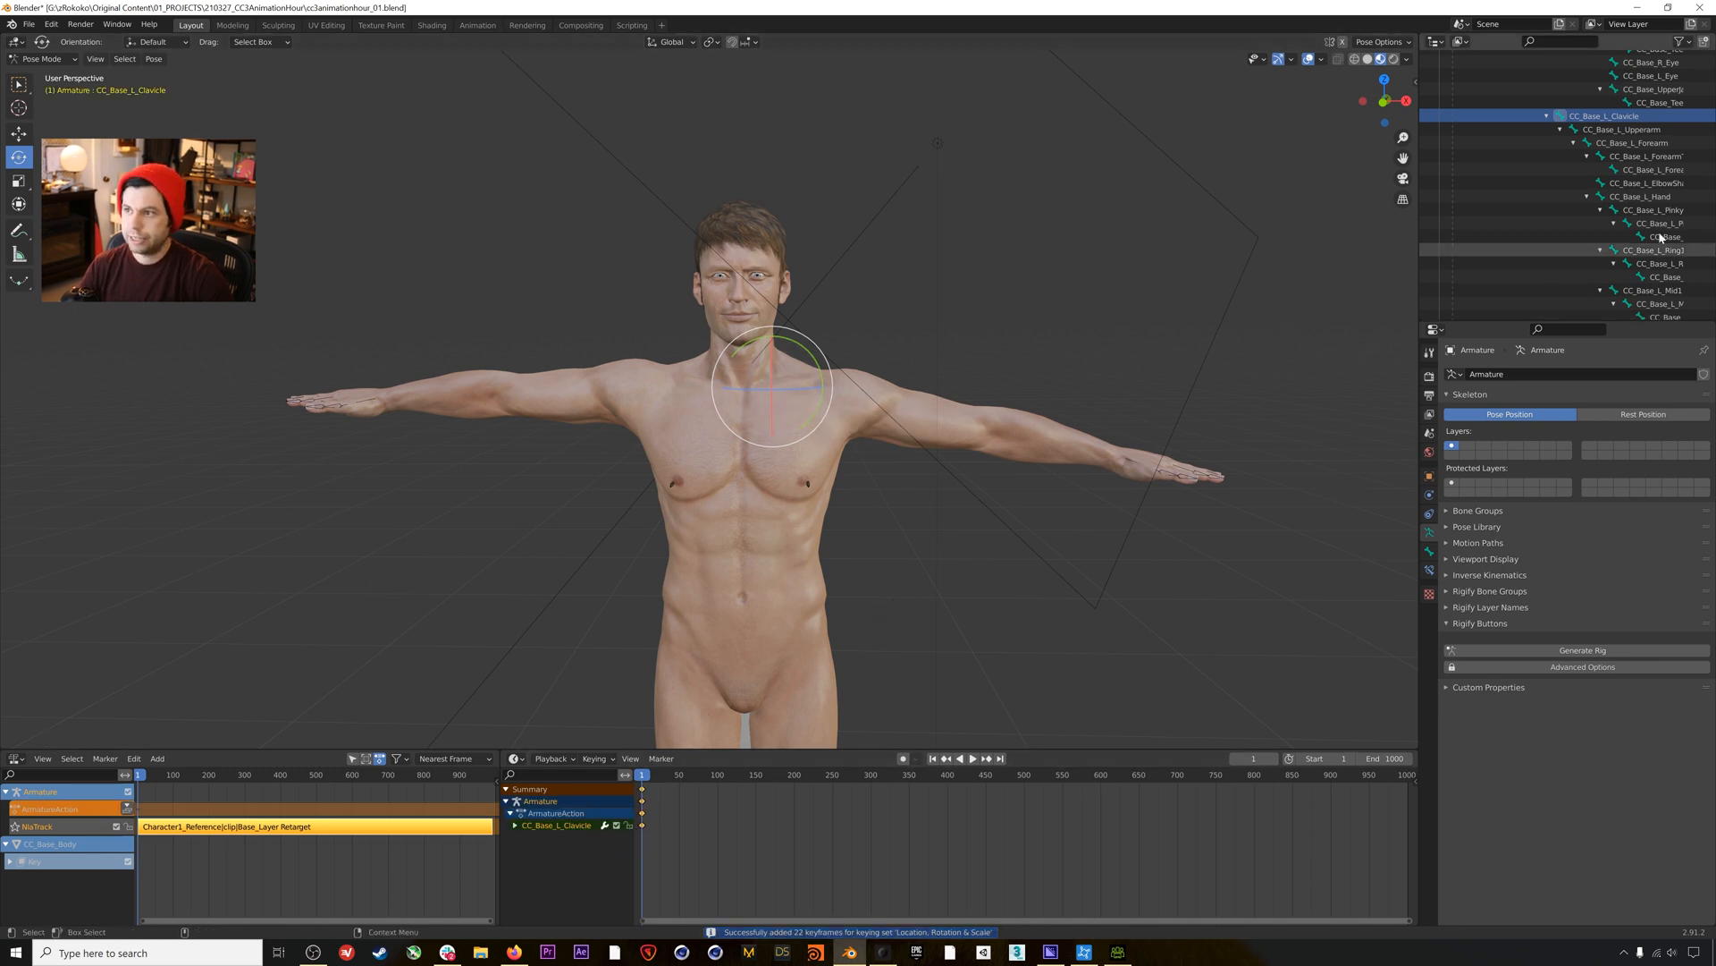
In front view, rotate CC_Base_L_Upperarm up until the arm is nearly horizontal and keyframe its location, rotation and scale at frame 1.
{"action": "left_click", "coordinate": [1604, 129]}
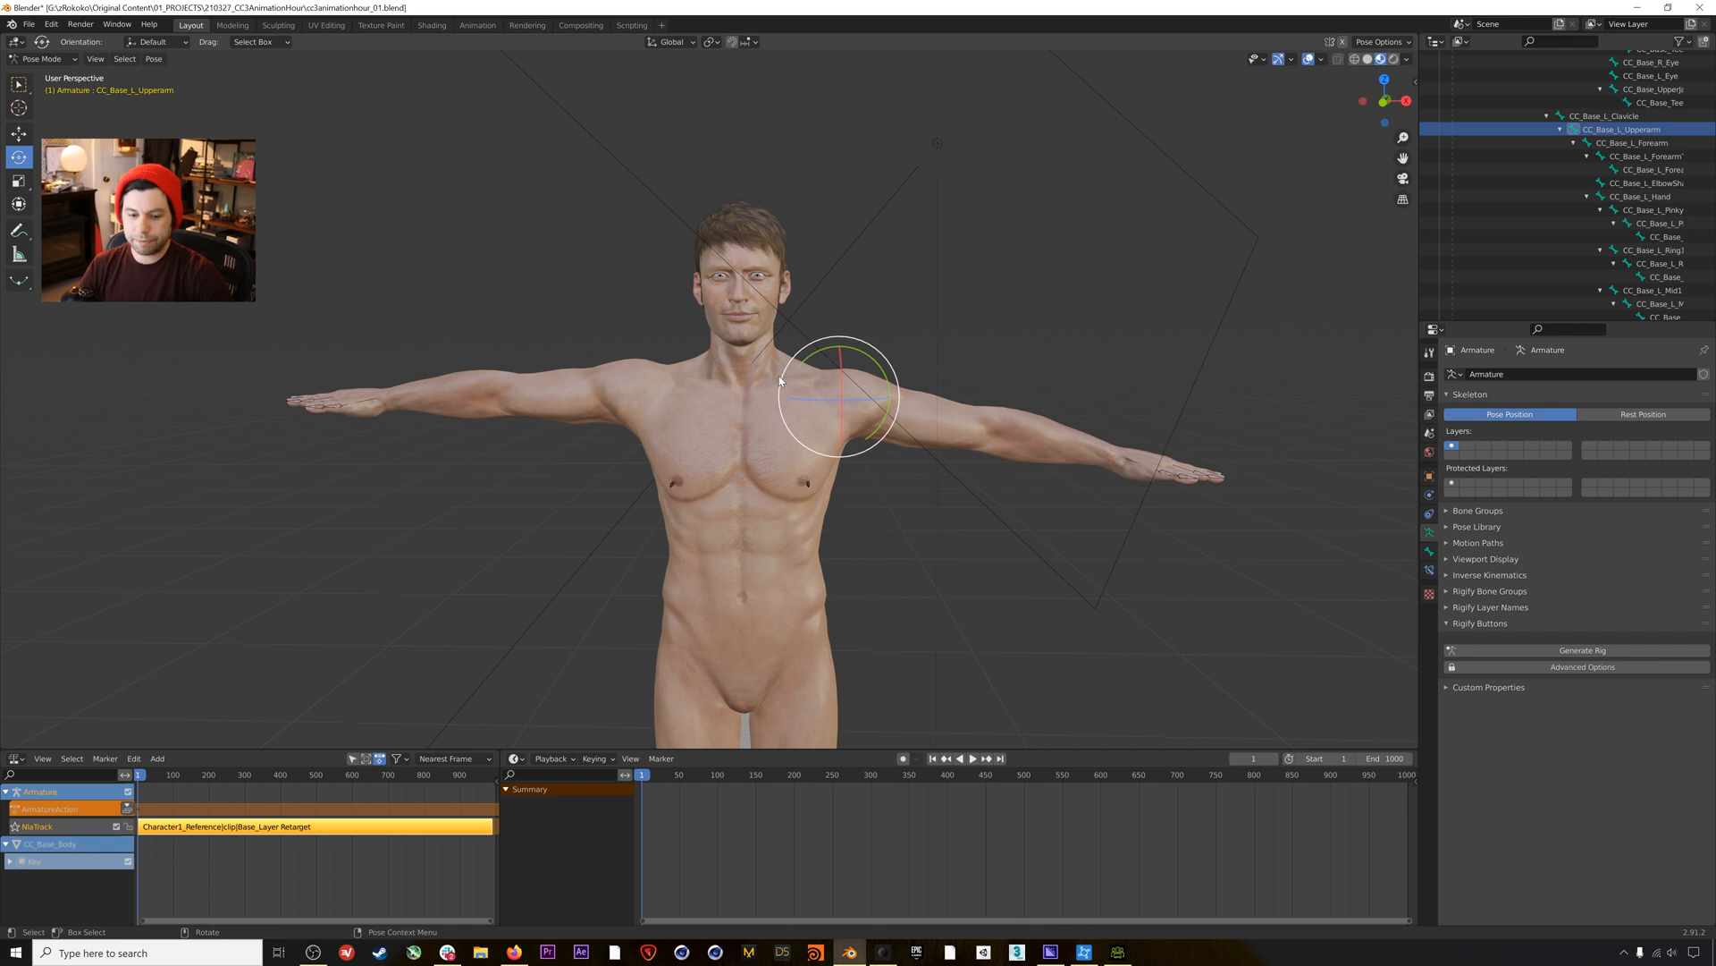
{"action": "key", "text": "KP_1"}
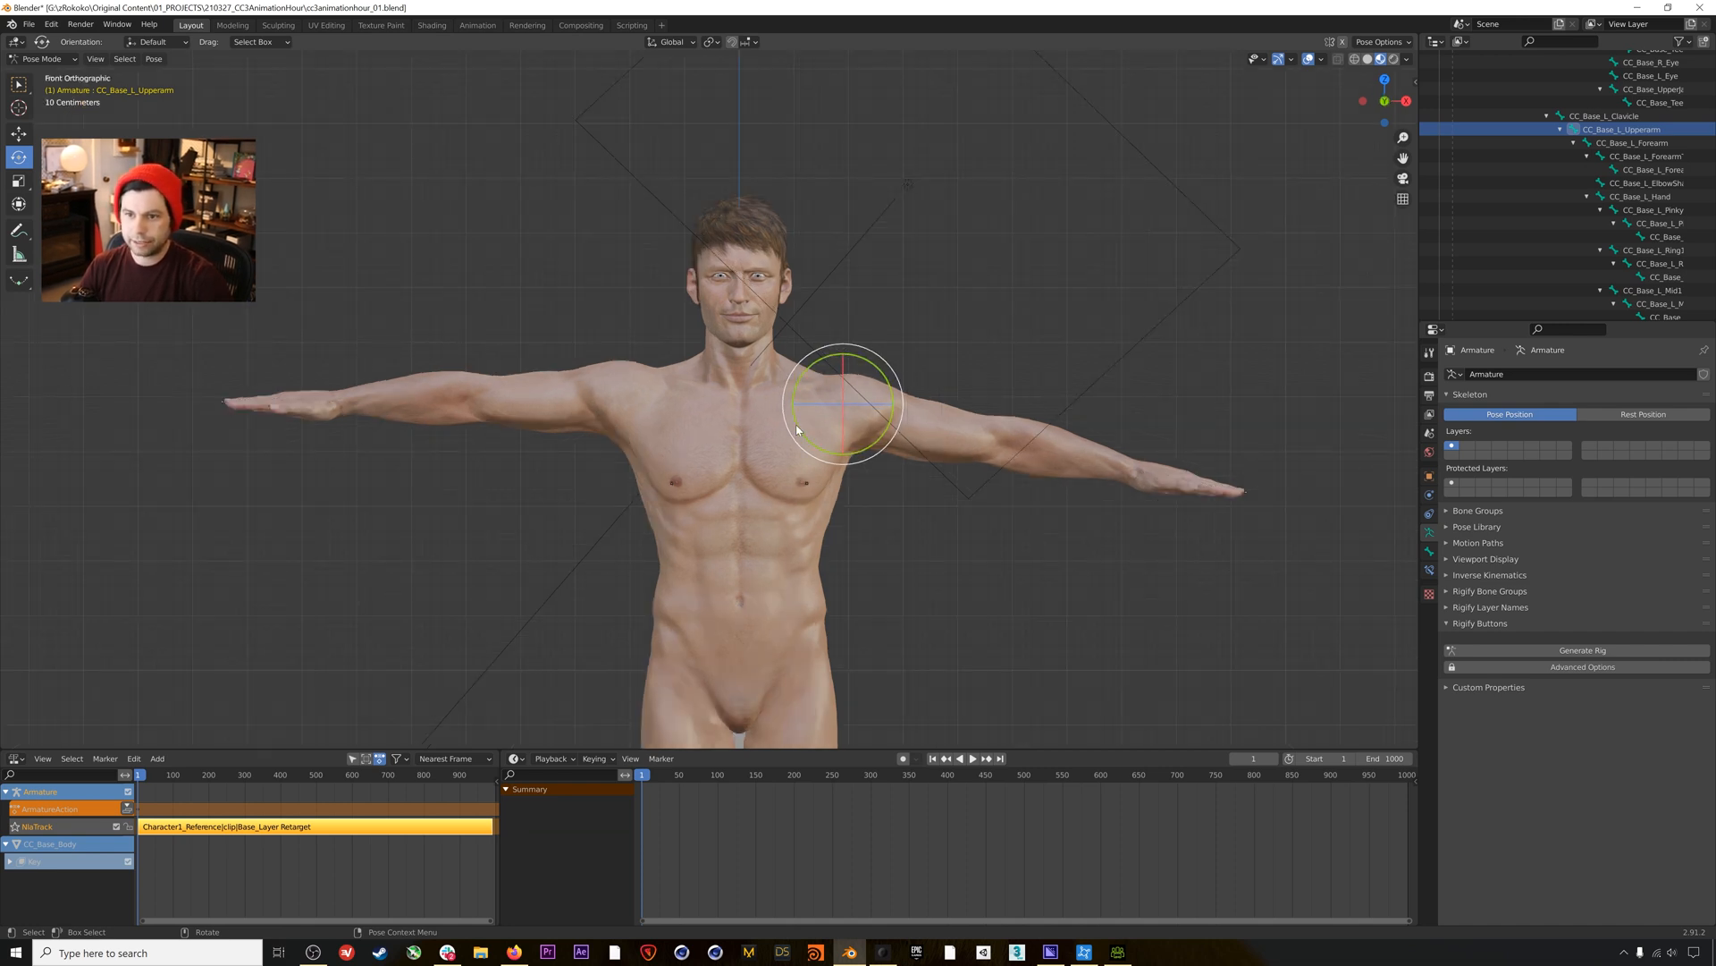
{"action": "middle_click_drag", "start_coordinate": [798, 429], "coordinate": [703, 471]}
{"action": "key", "text": "KP_1"}
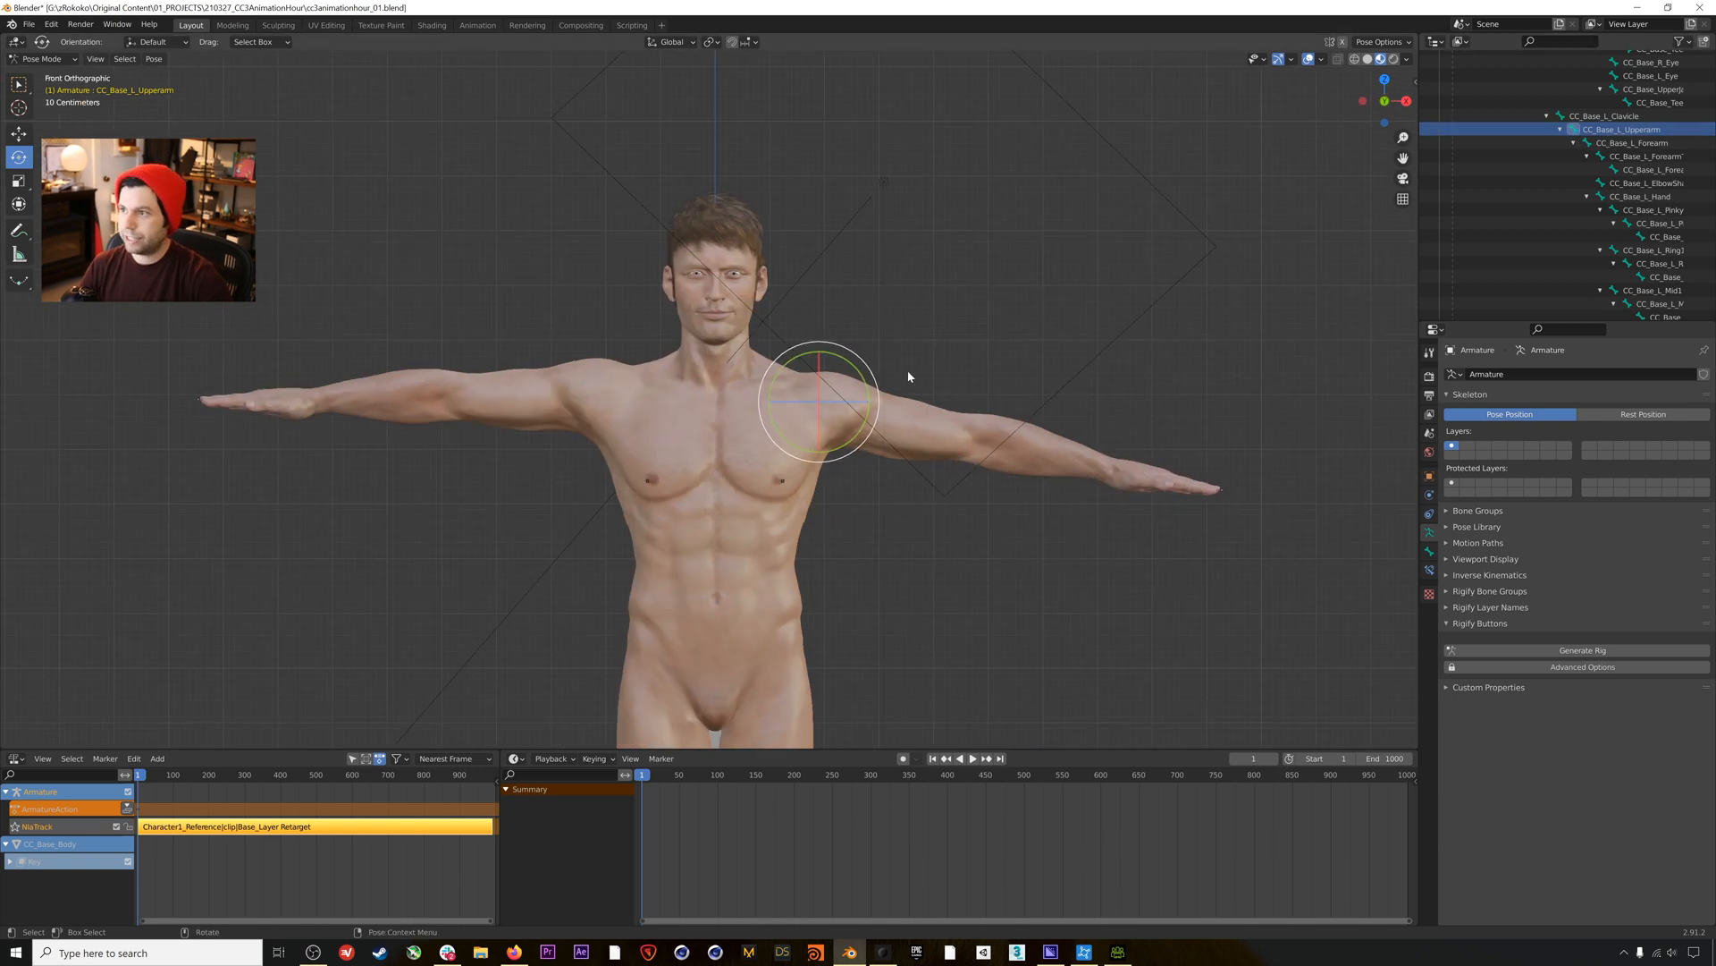
{"action": "left_click_drag", "start_coordinate": [800, 348], "coordinate": [799, 360]}
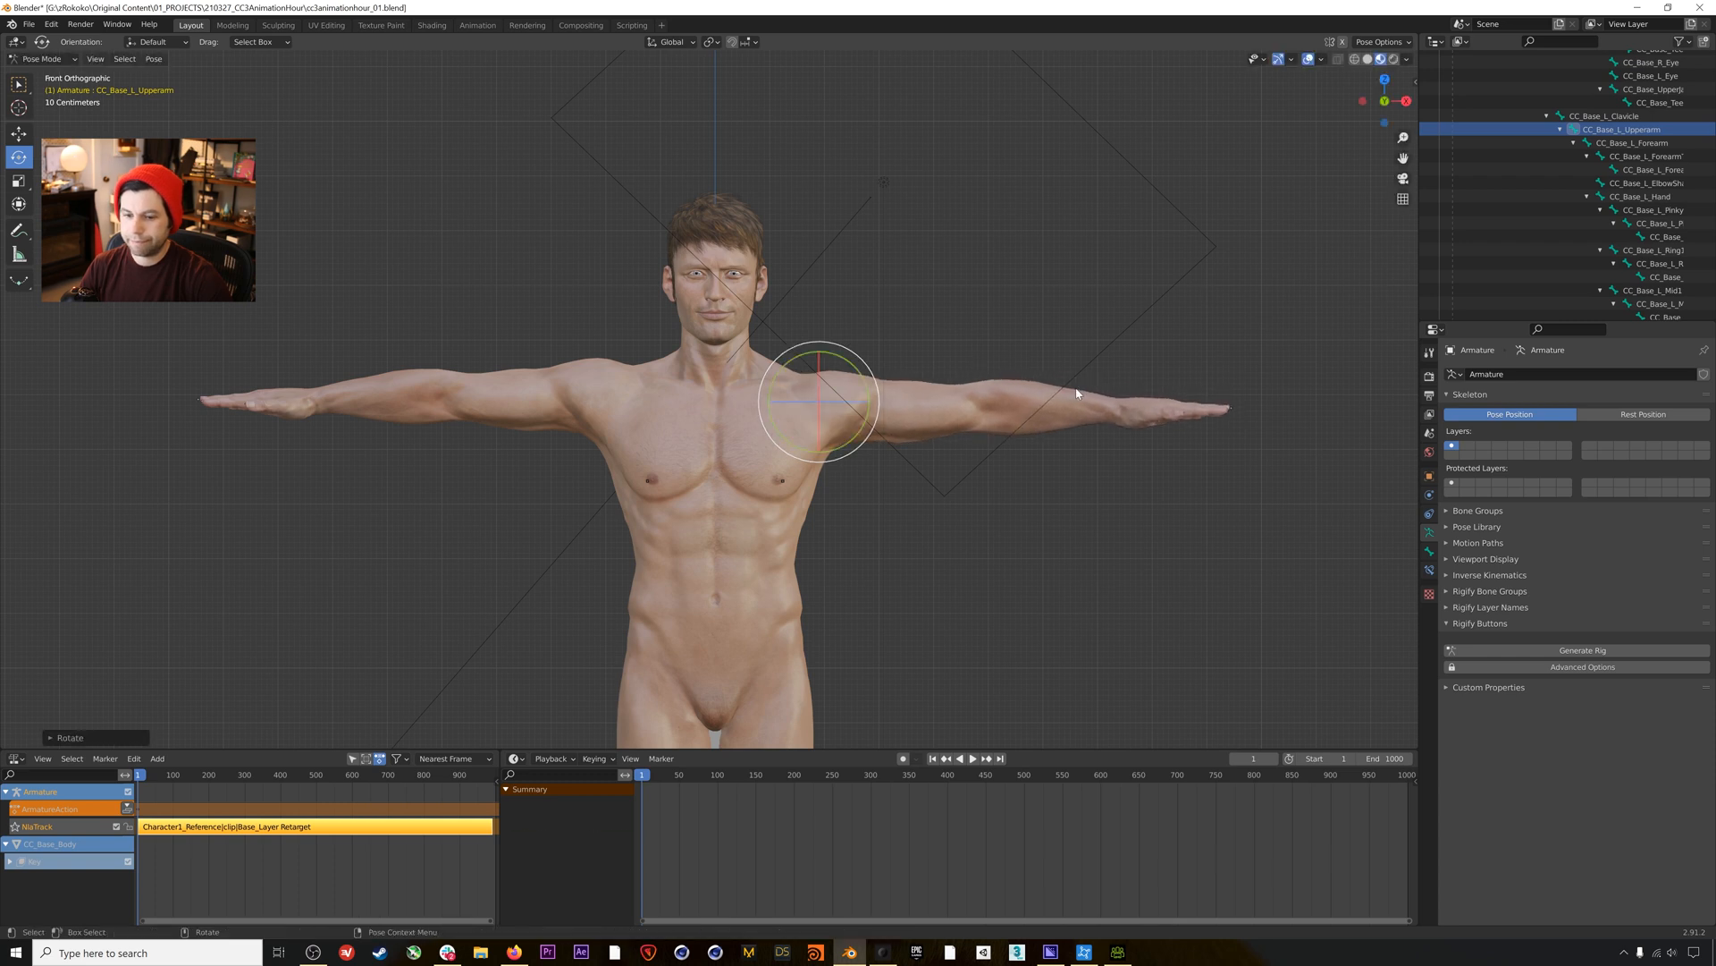
{"action": "key", "text": "i"}
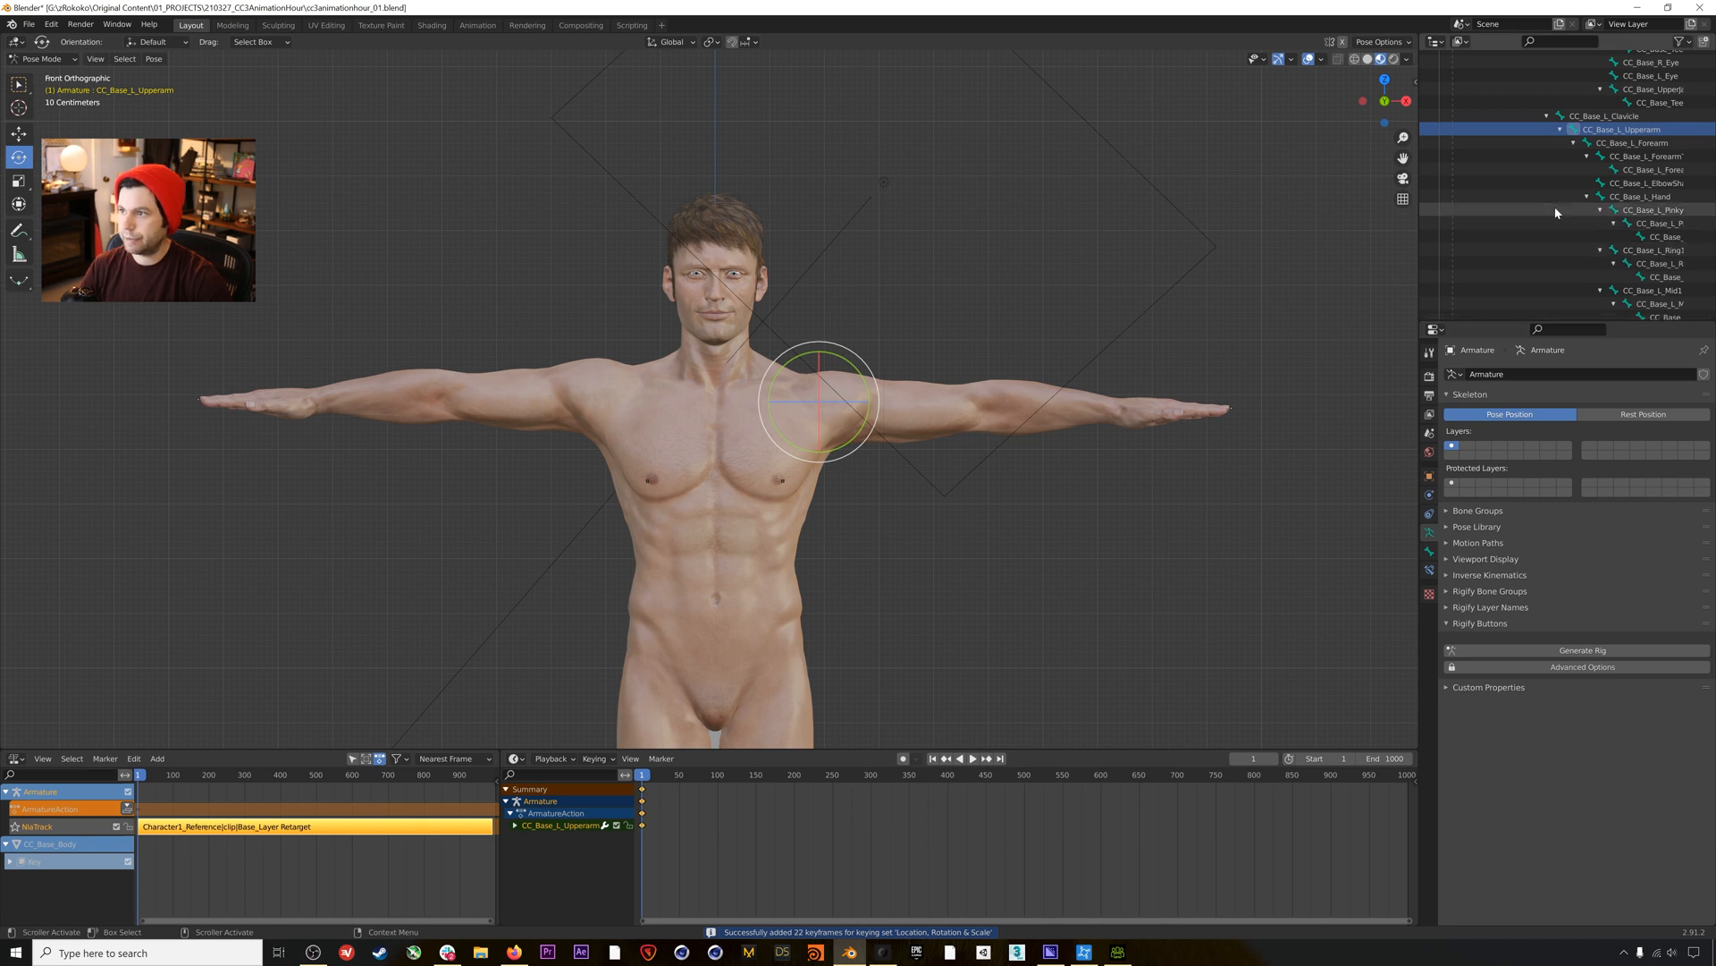
Rotate the CC_Base_R_Clavicle bone about -5° to lower the shoulder and keyframe its location, rotation and scale at frame 1.
{"action": "scroll", "coordinate": [1547, 215], "scroll_direction": "down", "scroll_amount": 6}
{"action": "left_click", "coordinate": [1604, 224]}
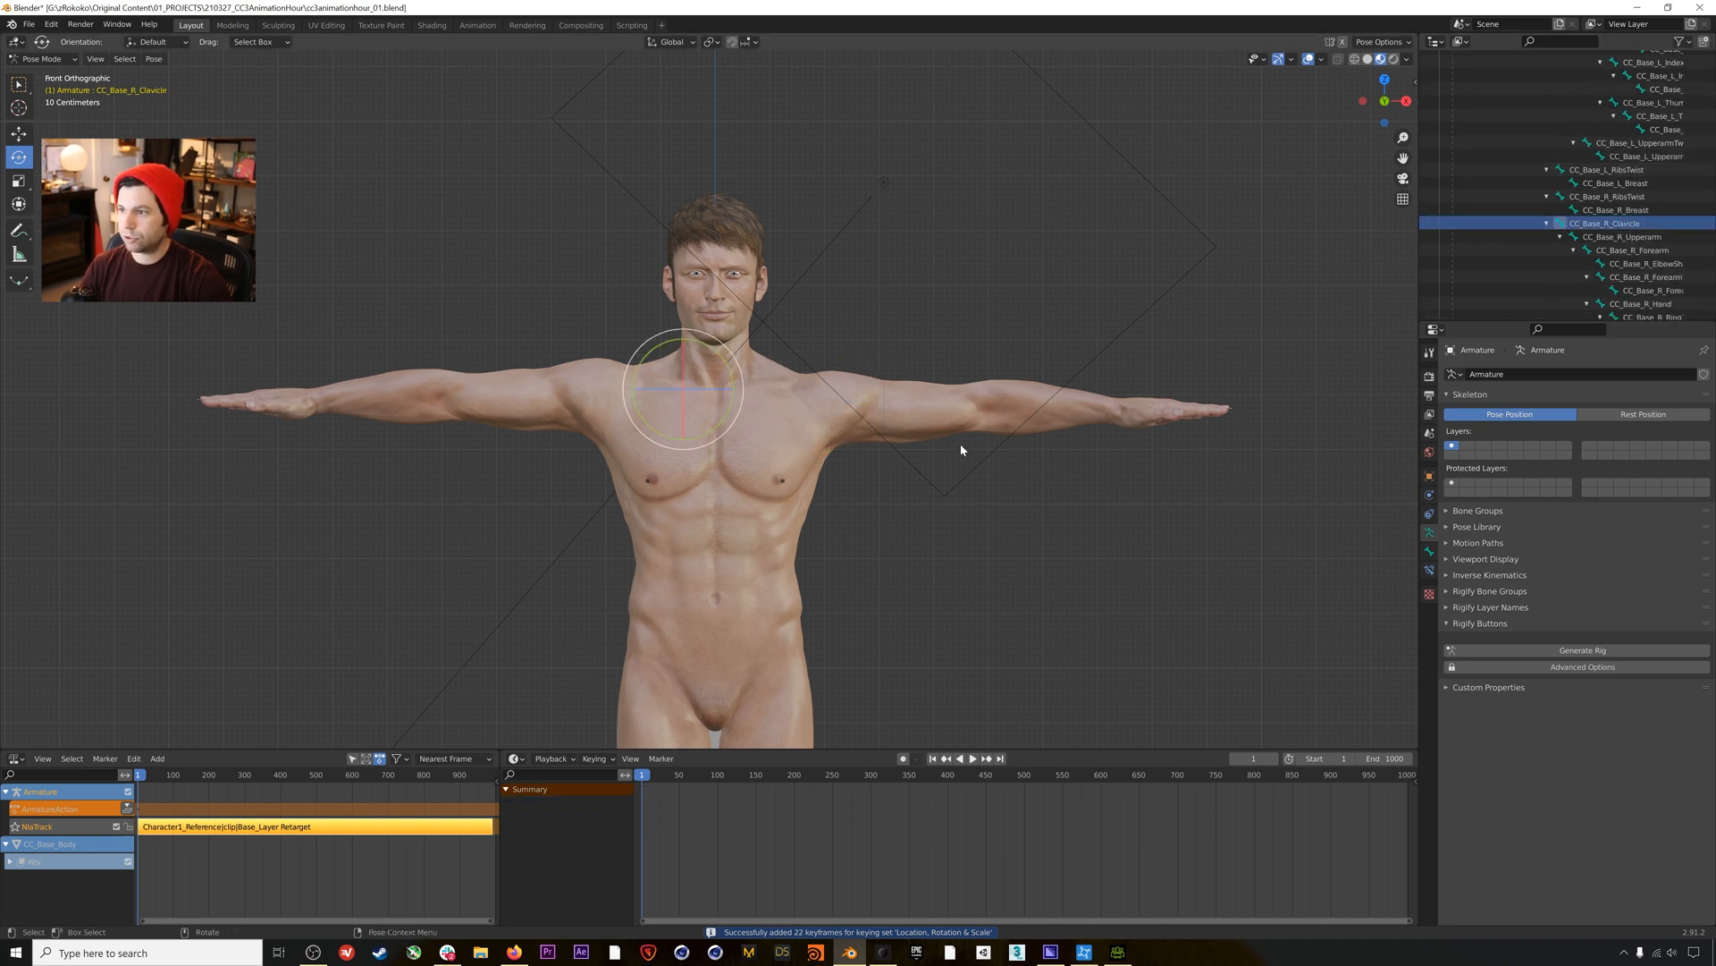
{"action": "left_click_drag", "start_coordinate": [658, 338], "coordinate": [650, 345]}
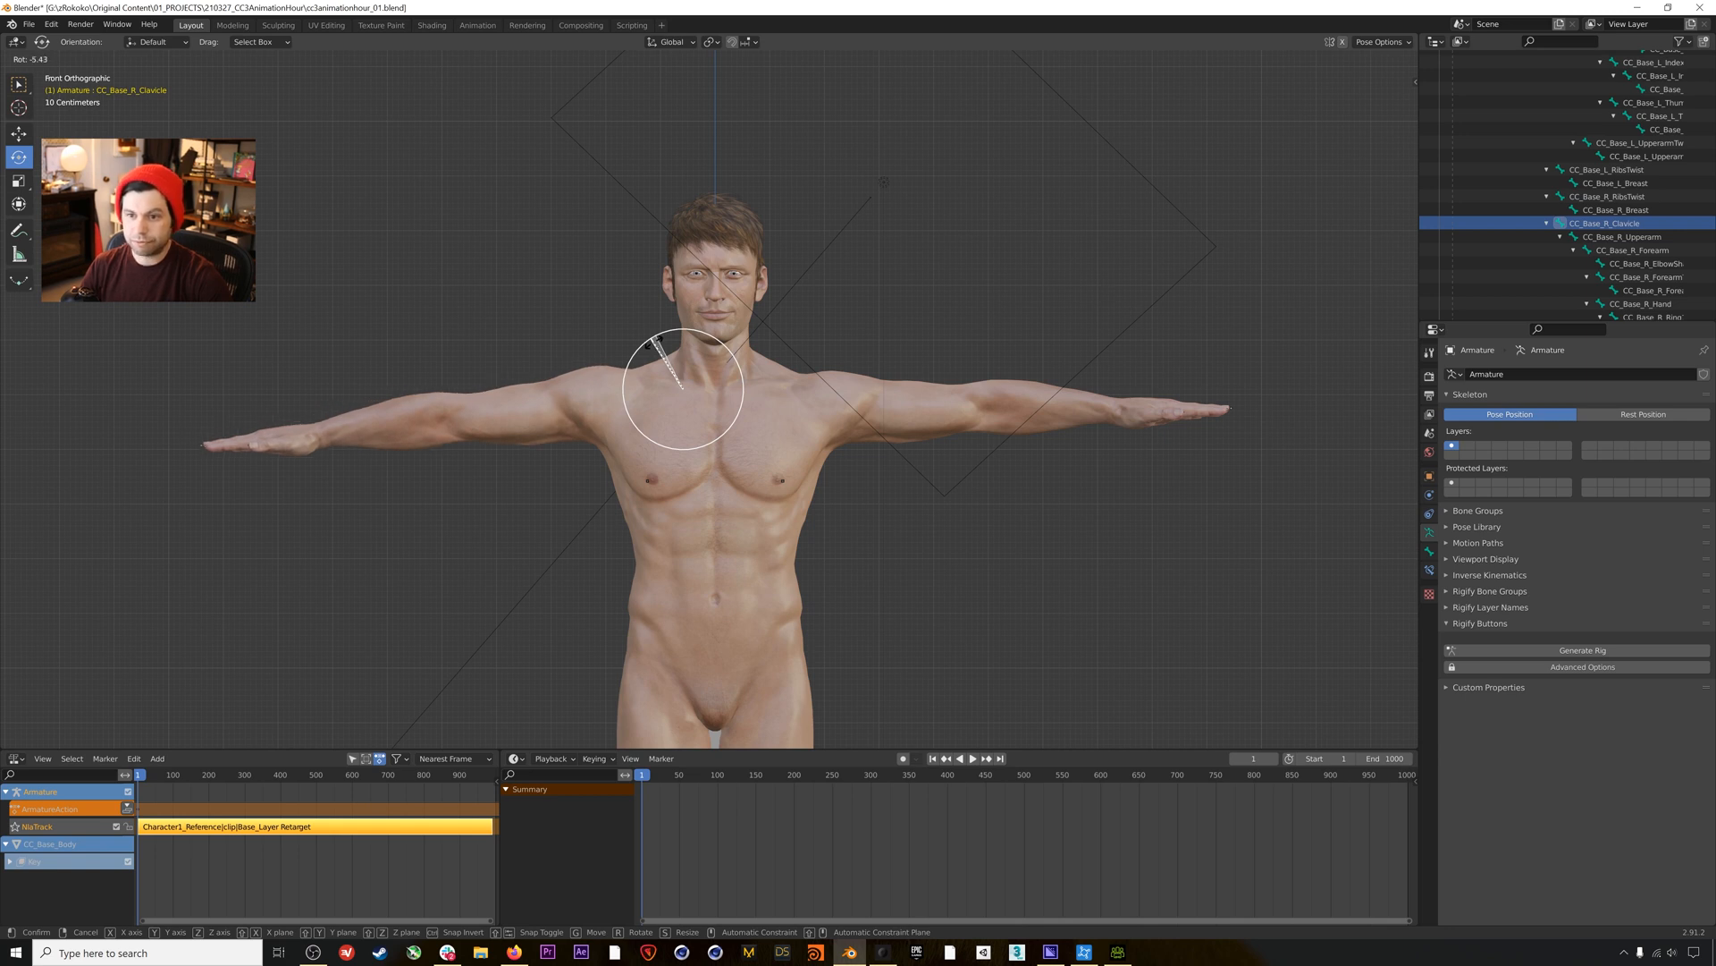
{"action": "left_click_drag", "start_coordinate": [650, 344], "coordinate": [650, 345]}
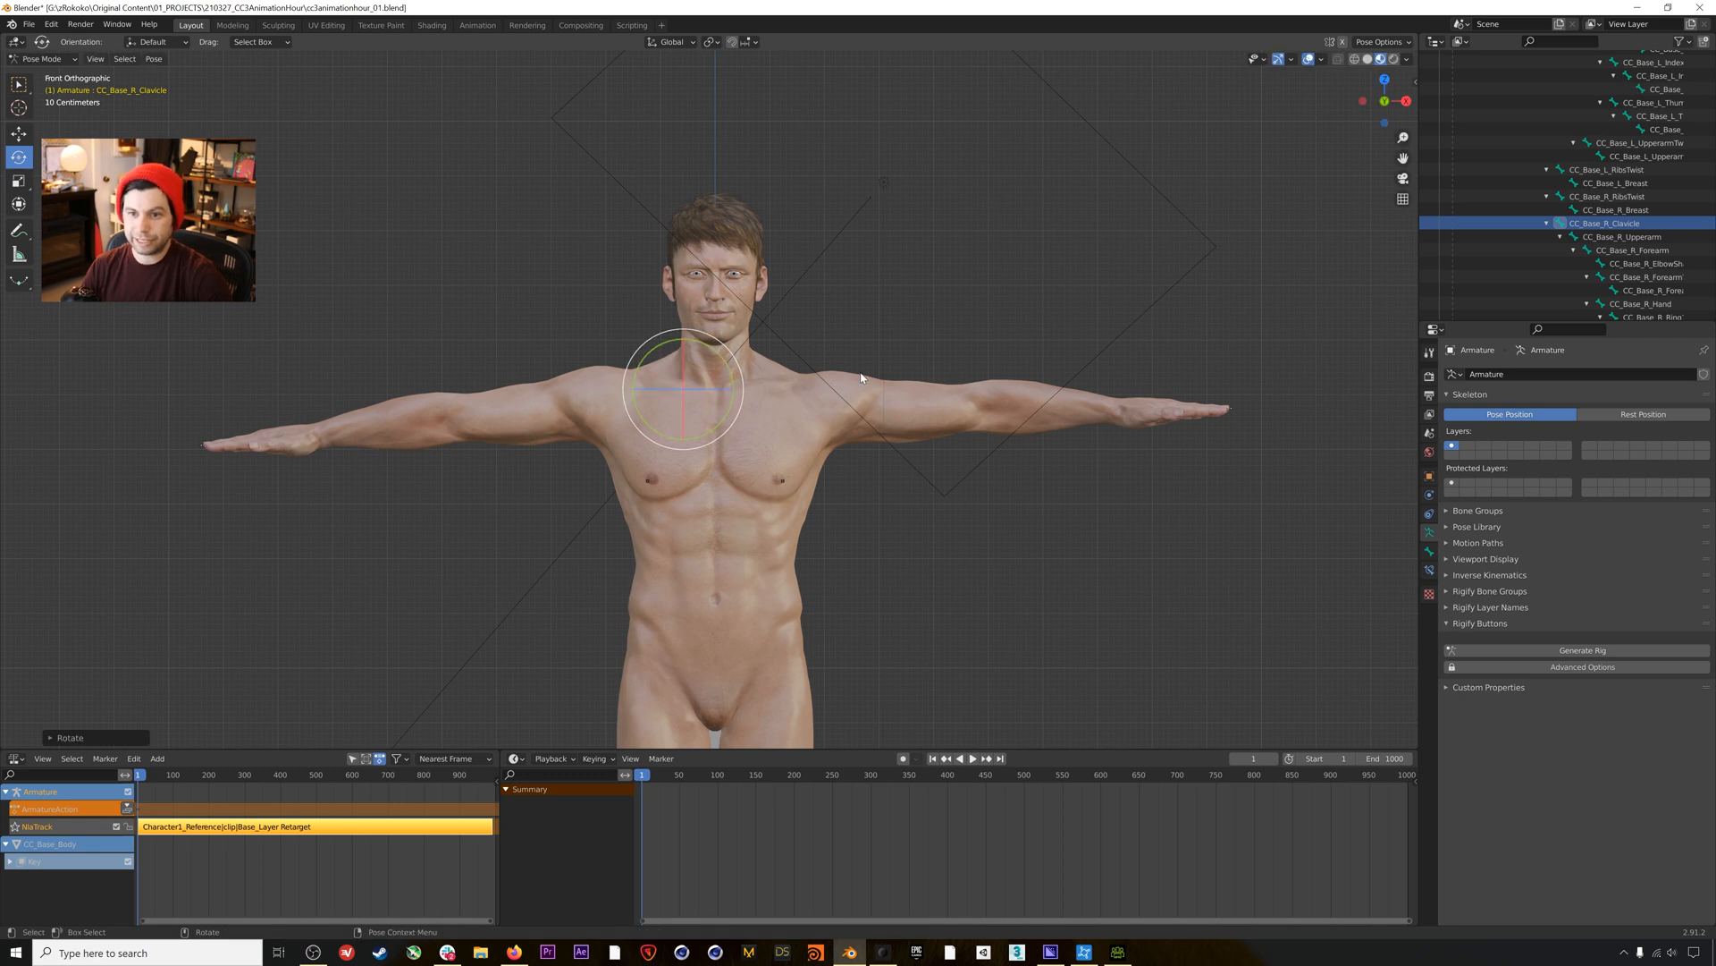
{"action": "key", "text": "i"}
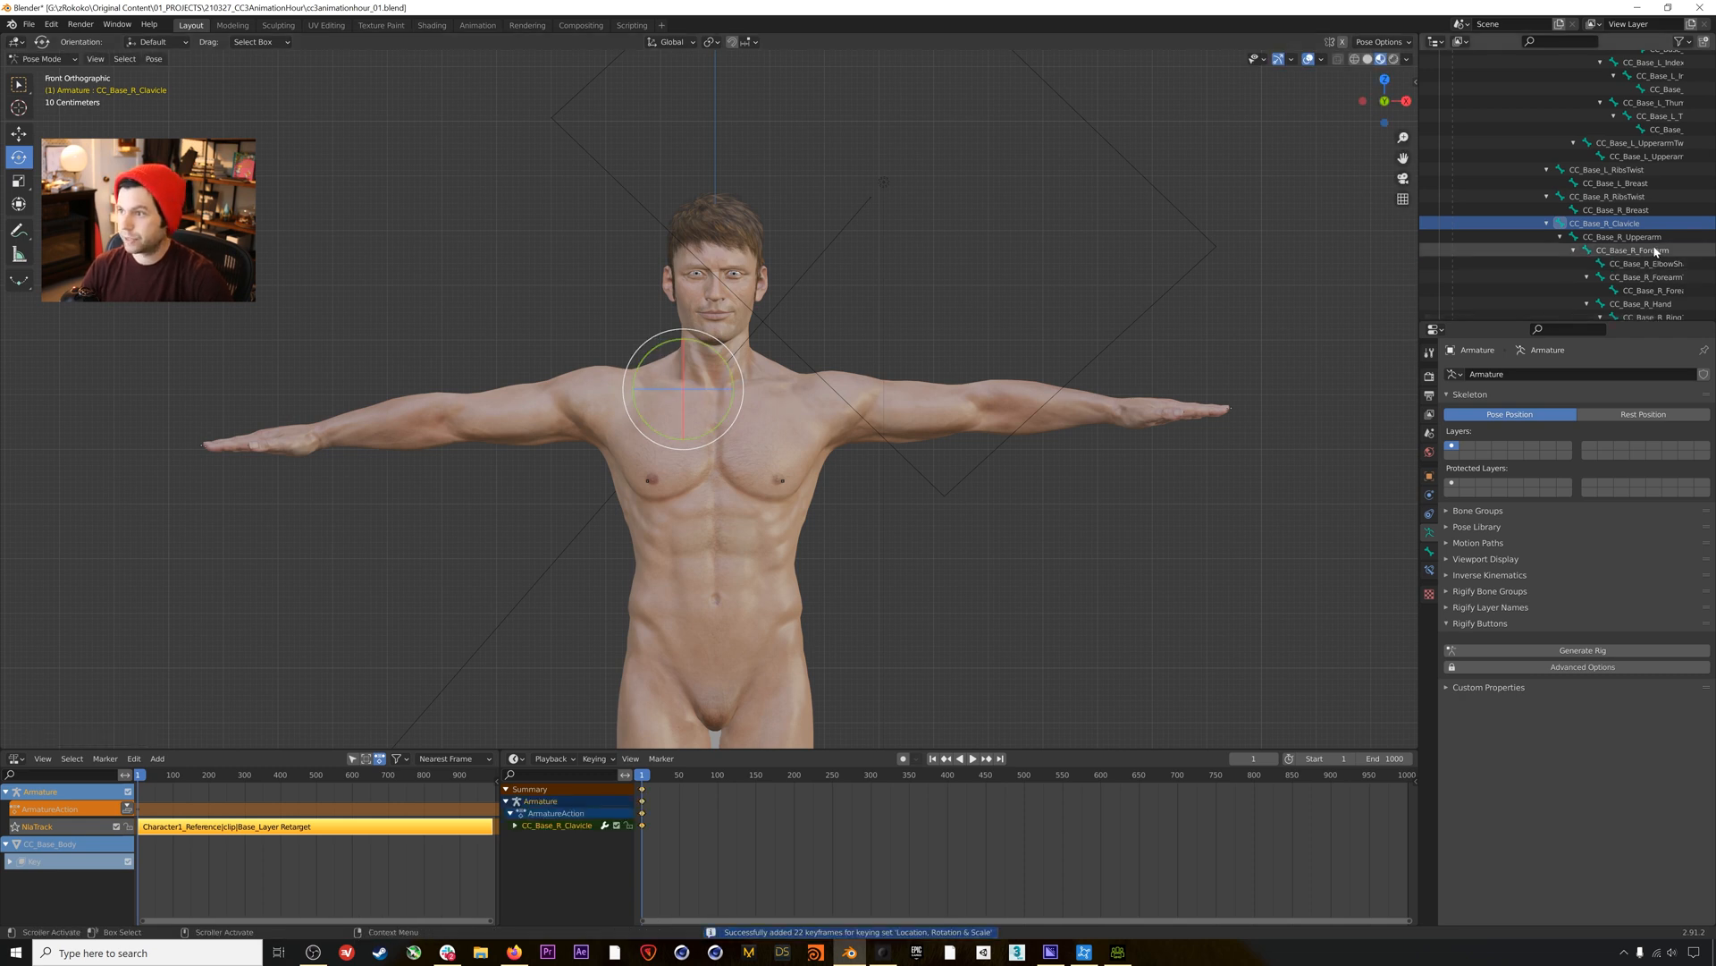
Rotate CC_Base_R_Upperarm up until the arm is nearly horizontal and keyframe its location, rotation and scale at frame 1.
{"action": "left_click", "coordinate": [1519, 237]}
{"action": "left_click_drag", "start_coordinate": [651, 355], "coordinate": [659, 358]}
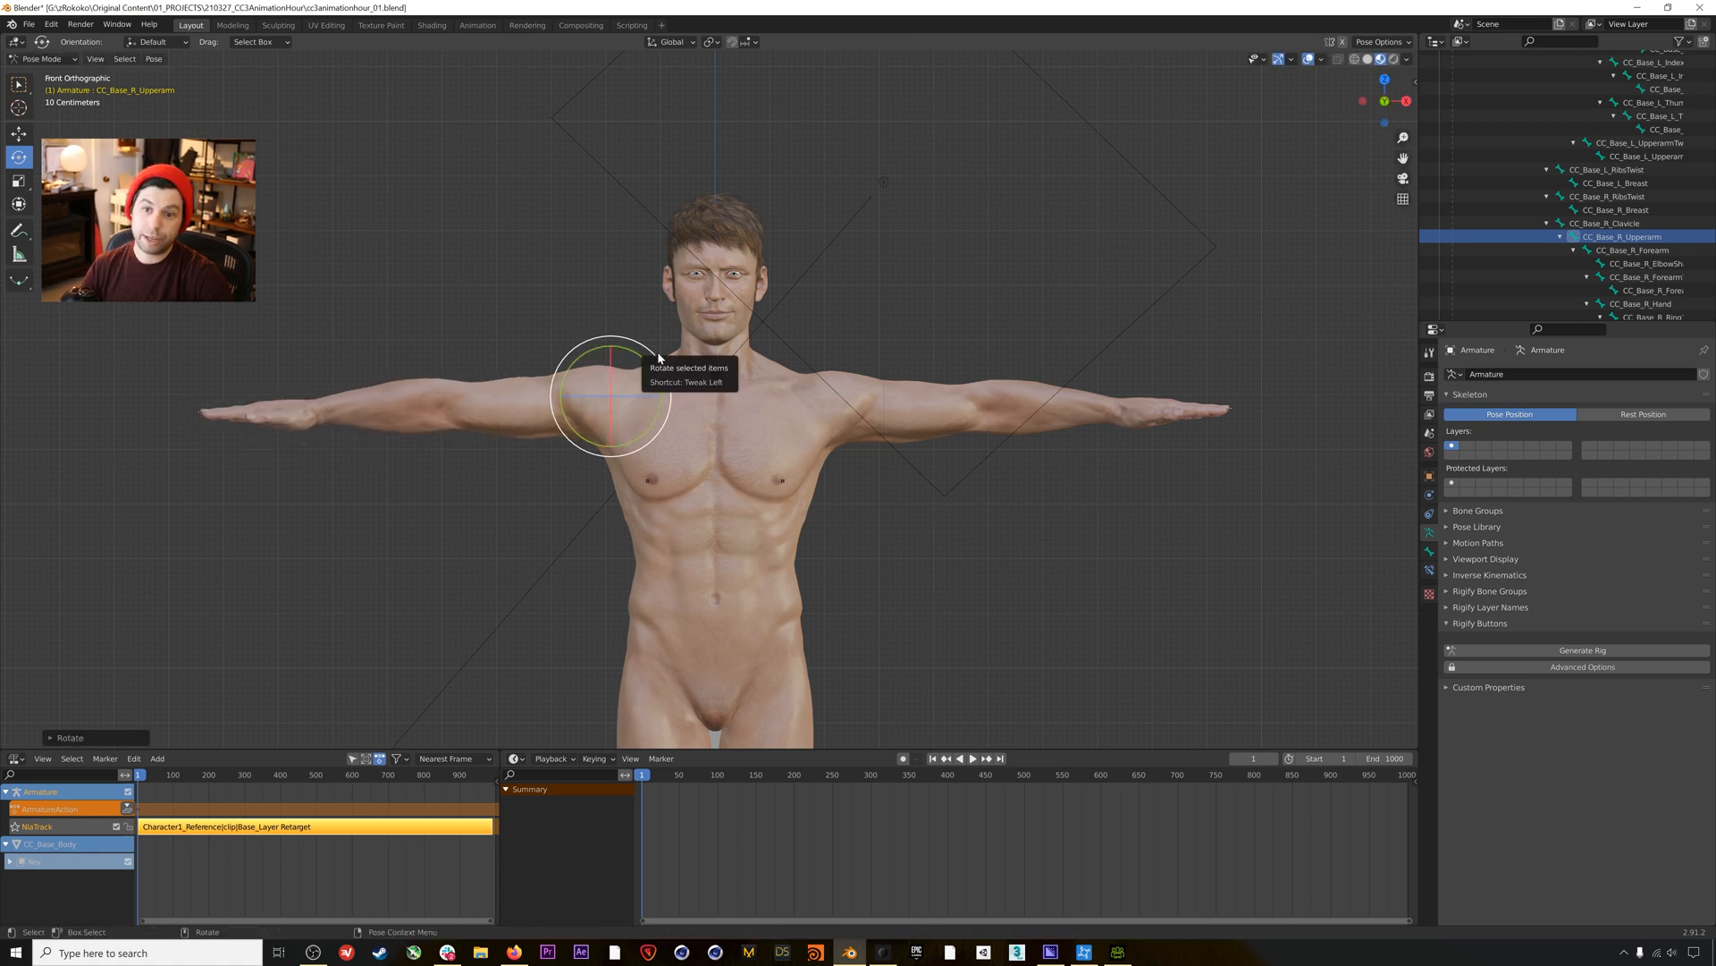
{"action": "key", "text": "i"}
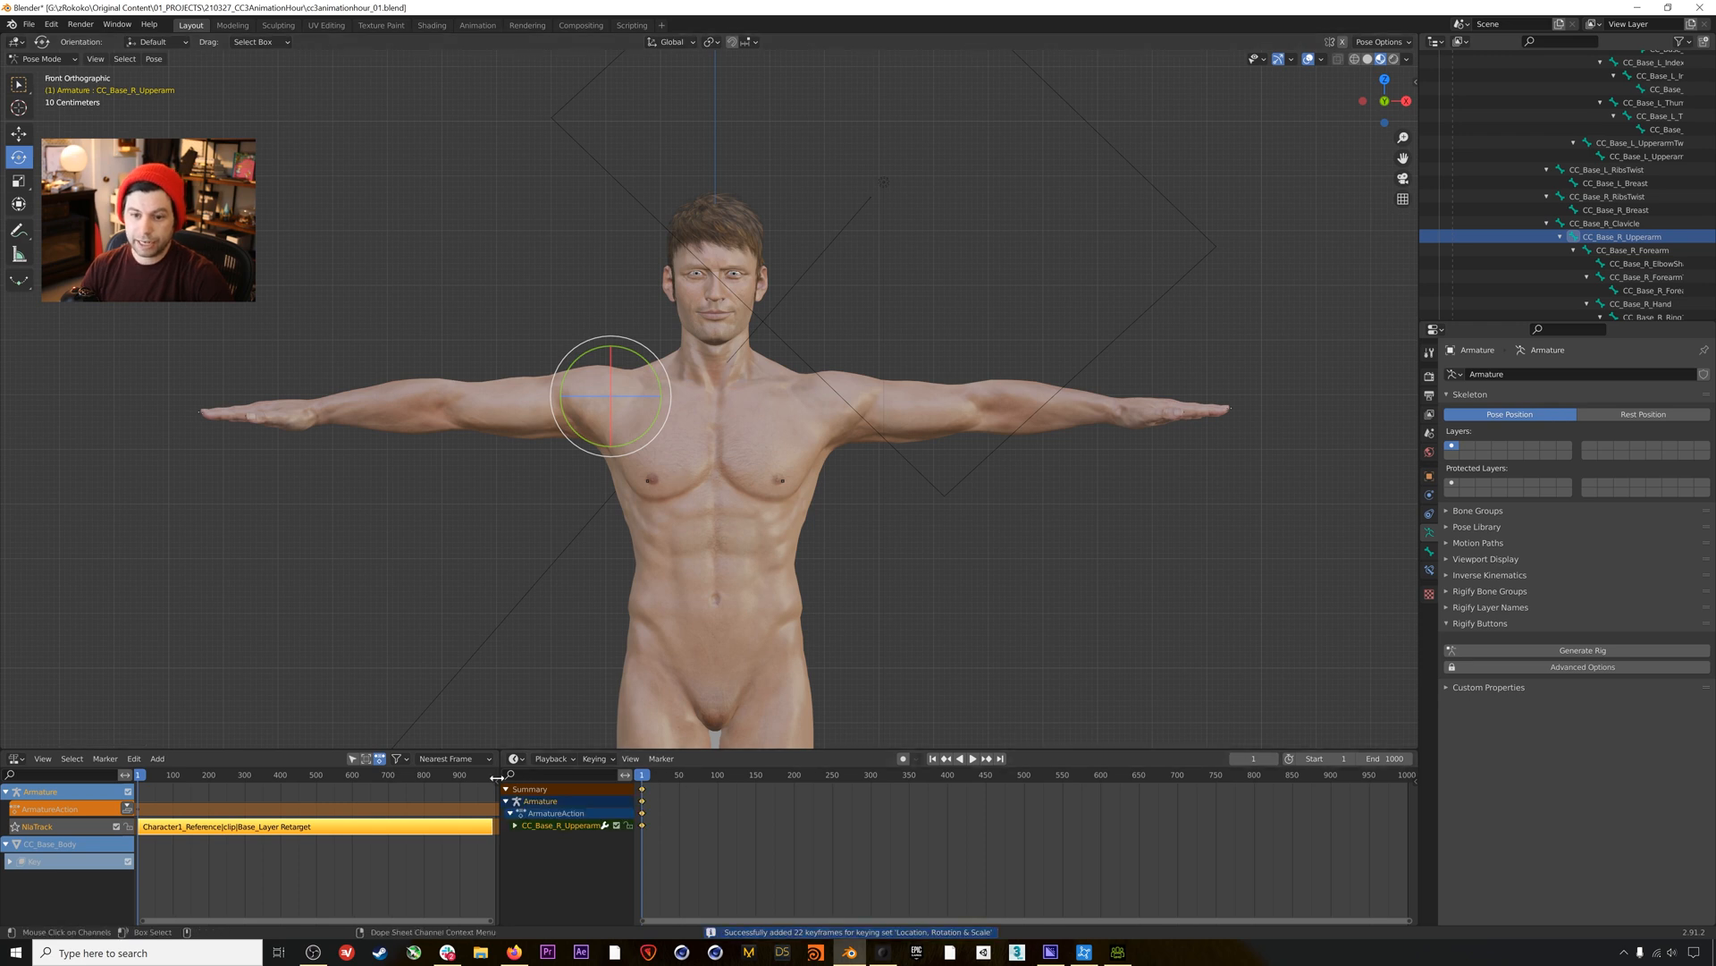
Widen the timeline over the NLA area and scrub to frame 811 to check the adjusted shoulders from an angled view.
{"action": "left_click_drag", "start_coordinate": [499, 762], "coordinate": [13, 762]}
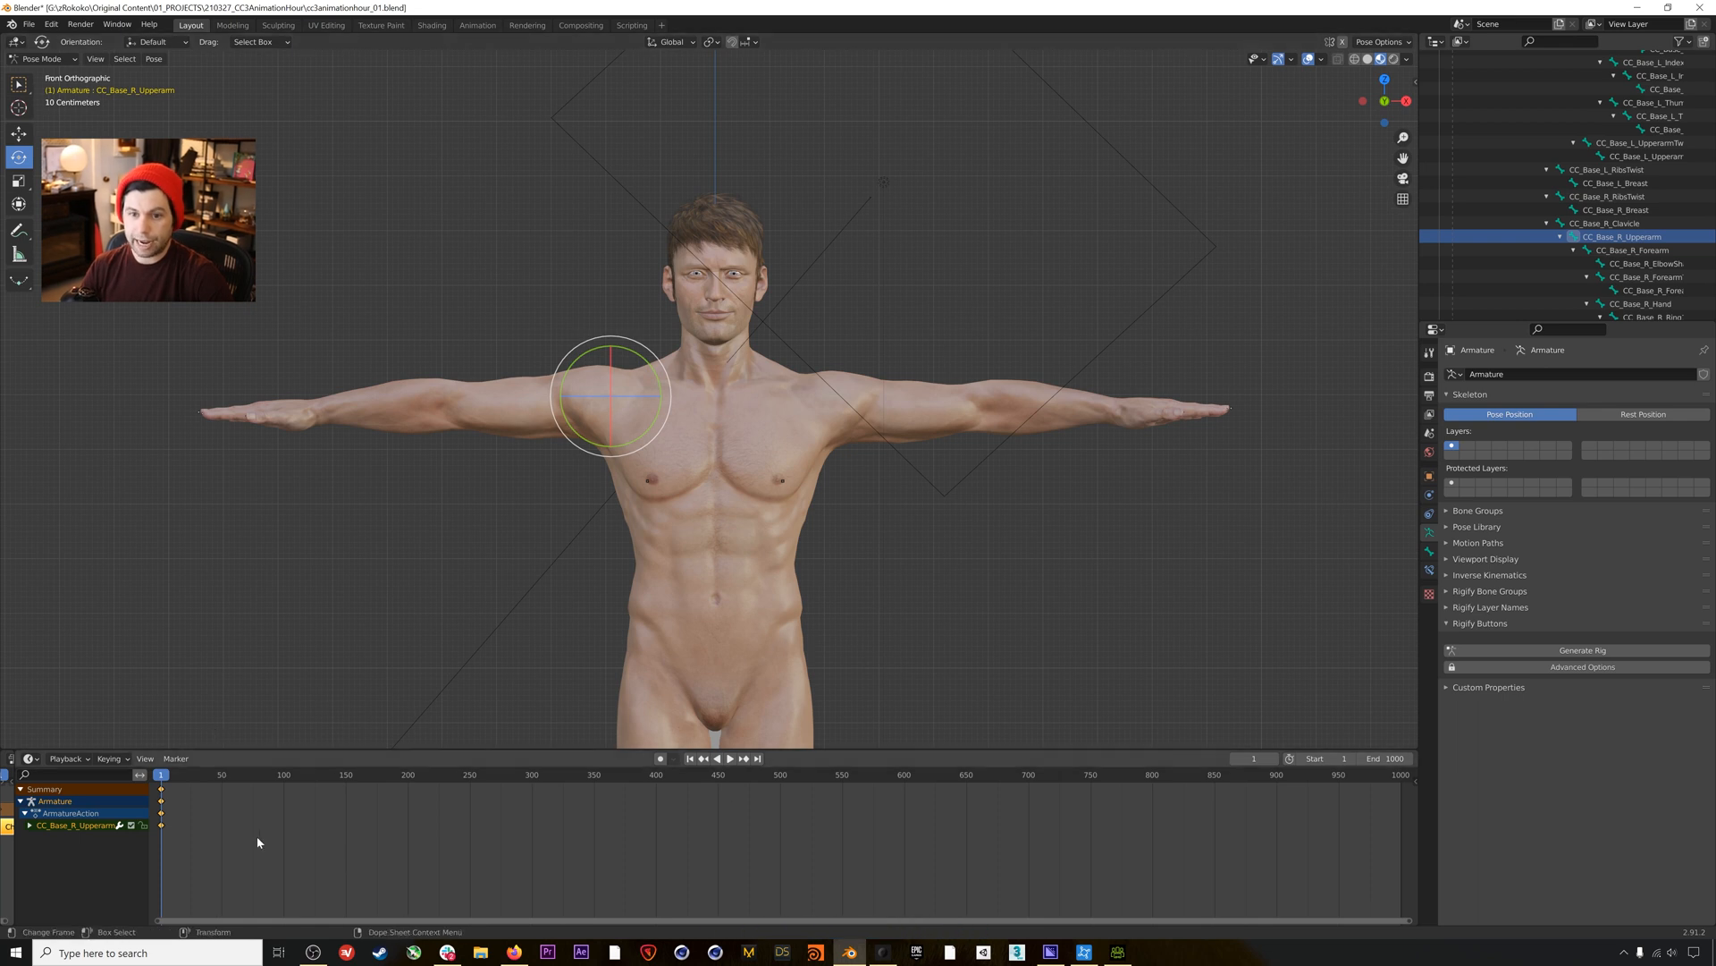
{"action": "left_click_drag", "start_coordinate": [208, 776], "coordinate": [1166, 796]}
{"action": "middle_click_drag", "start_coordinate": [774, 429], "coordinate": [822, 465]}
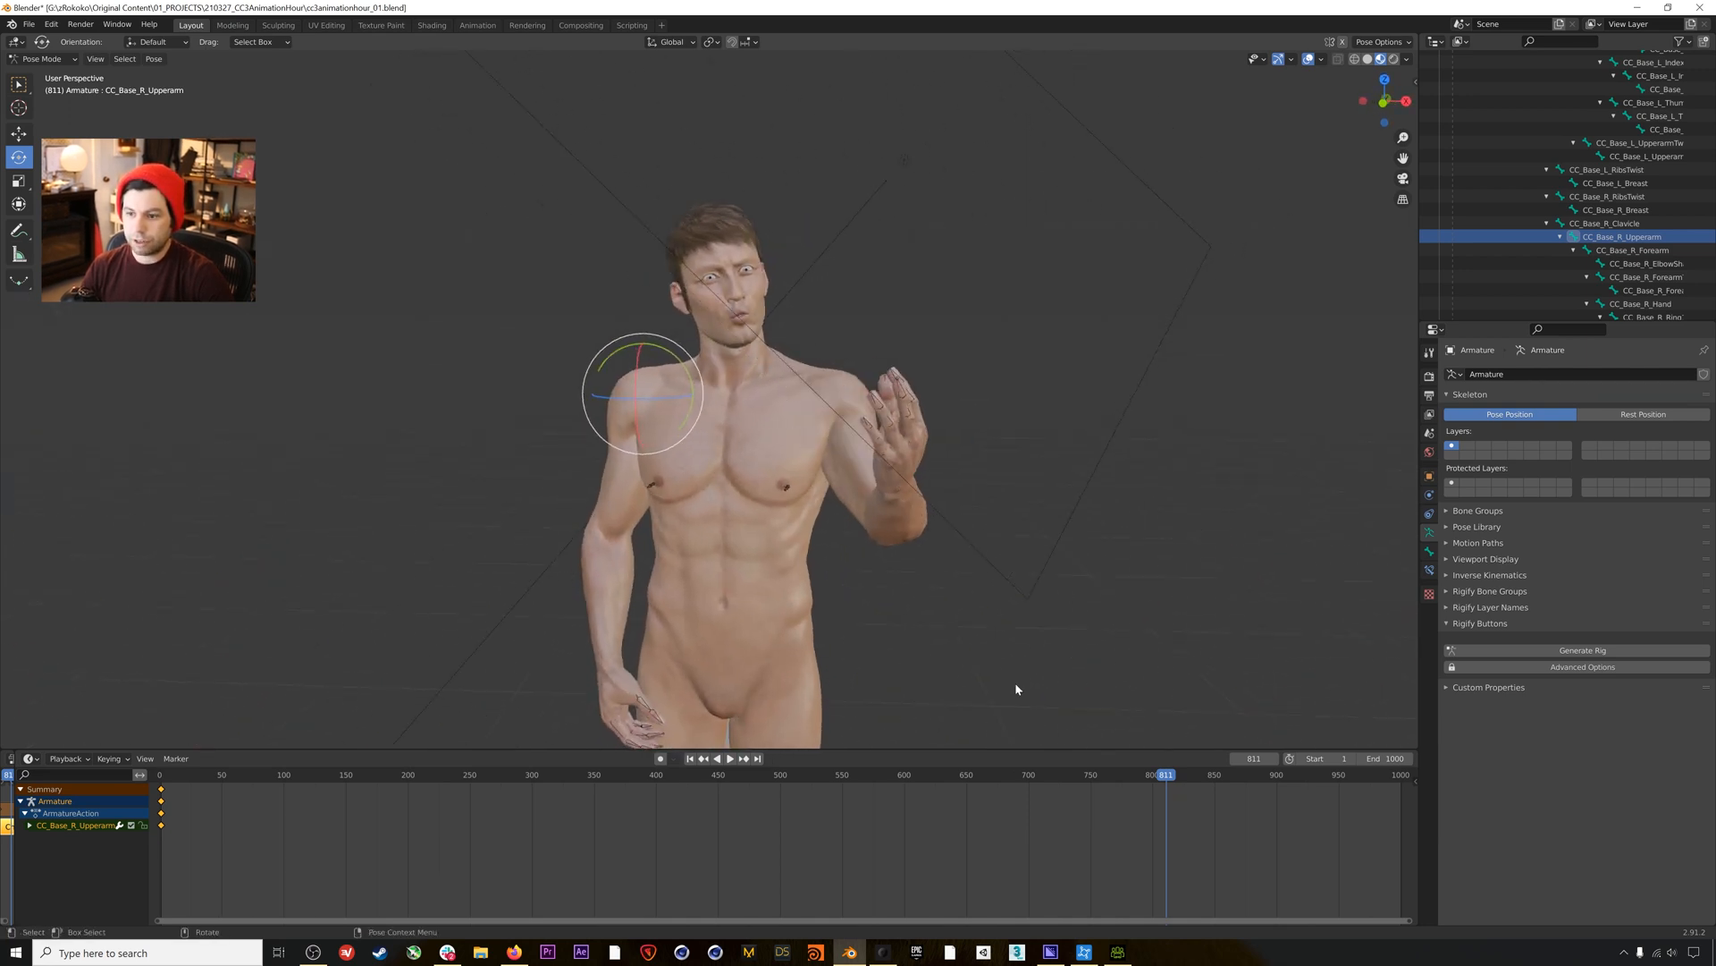
Keyframe the location, rotation and scale of CC_Base_R_Upperarm and CC_Base_L_Upperarm at frame 579, and start playback.
{"action": "left_click_drag", "start_coordinate": [1146, 781], "coordinate": [880, 761]}
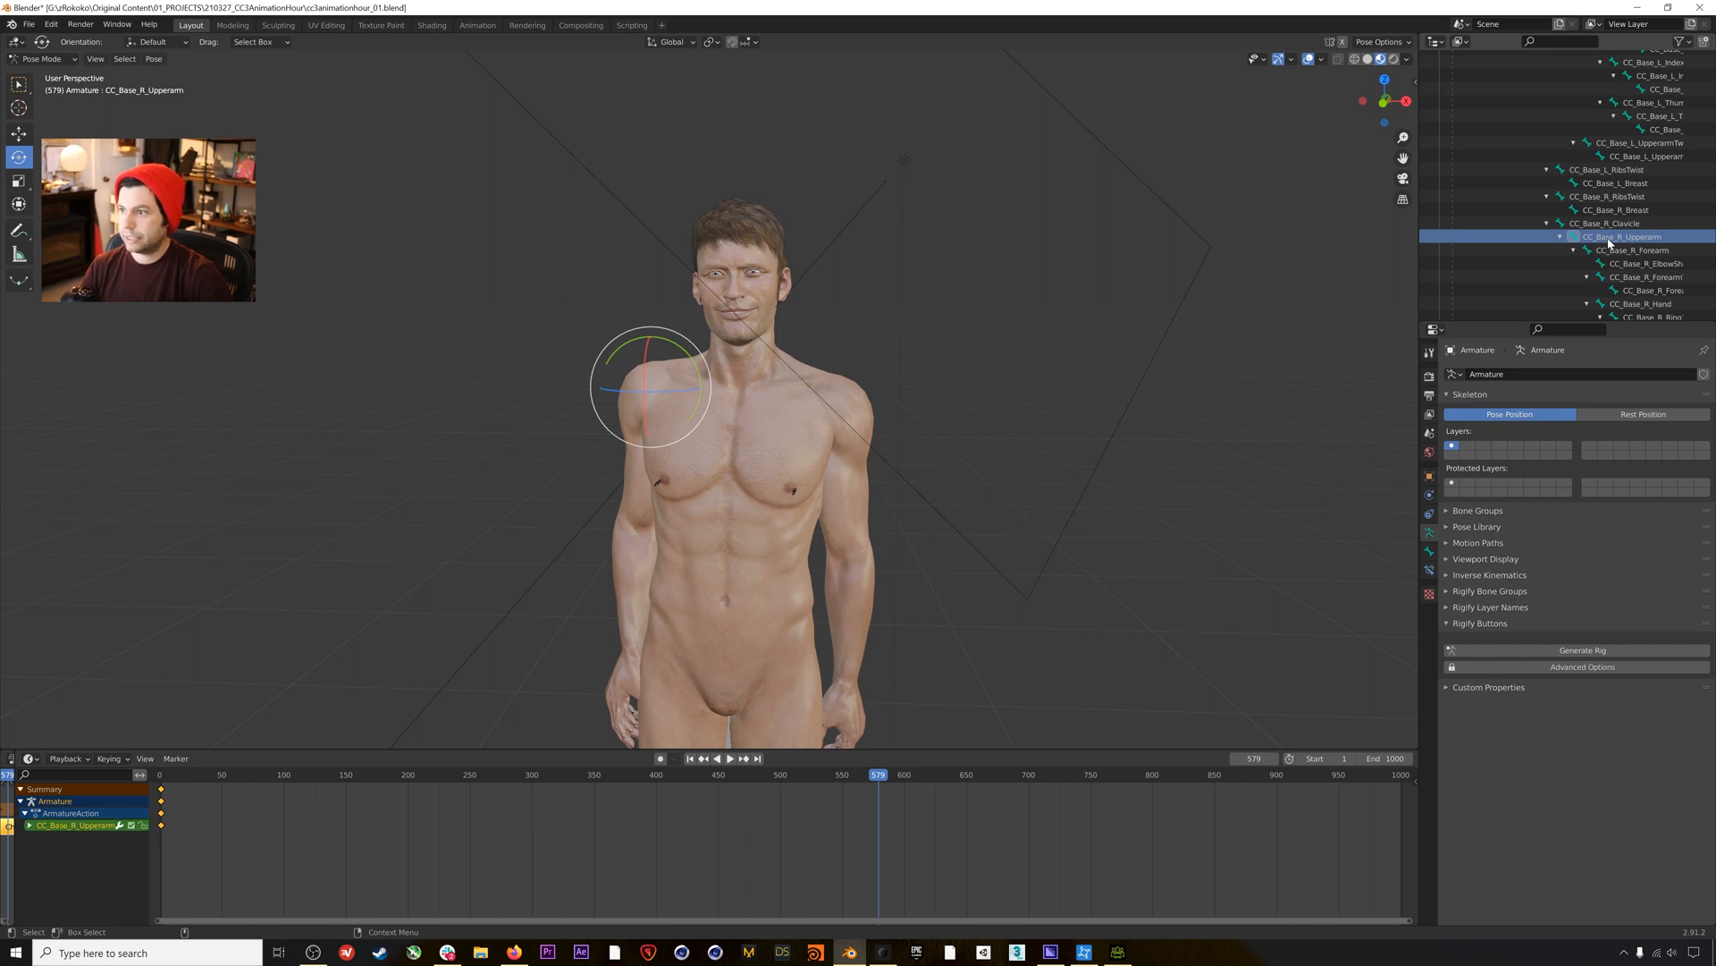
{"action": "key", "text": "i"}
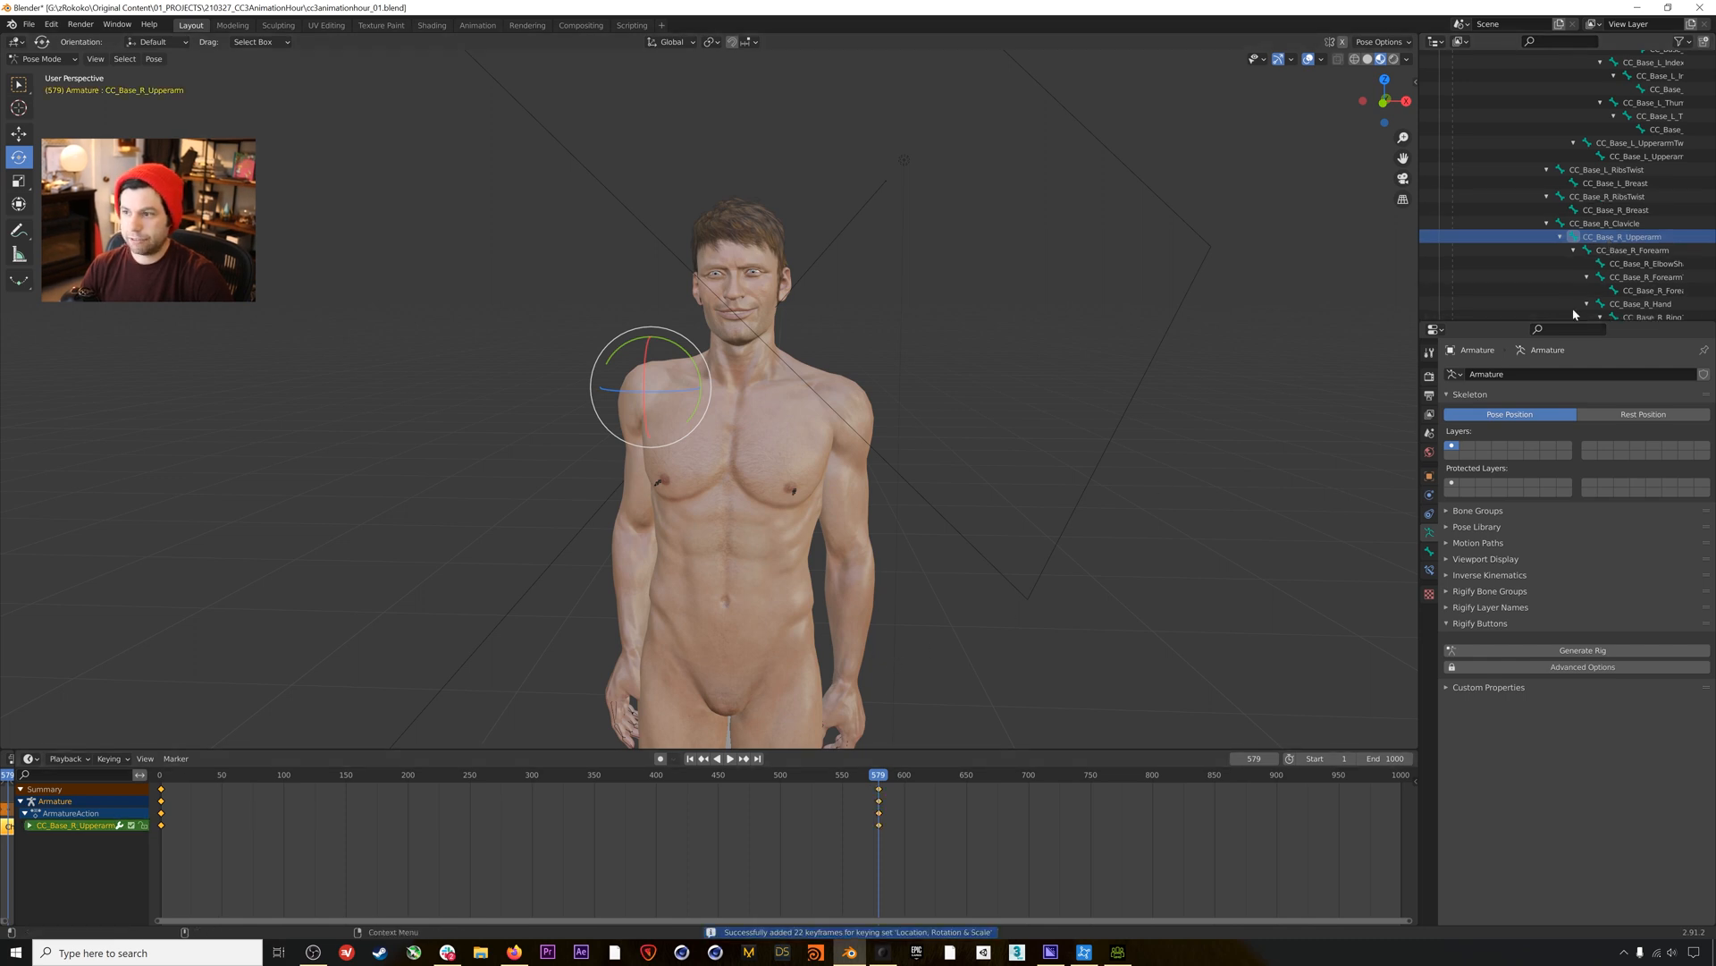
{"action": "scroll", "coordinate": [1613, 254], "scroll_direction": "up", "scroll_amount": 5}
{"action": "left_click", "coordinate": [1639, 147]}
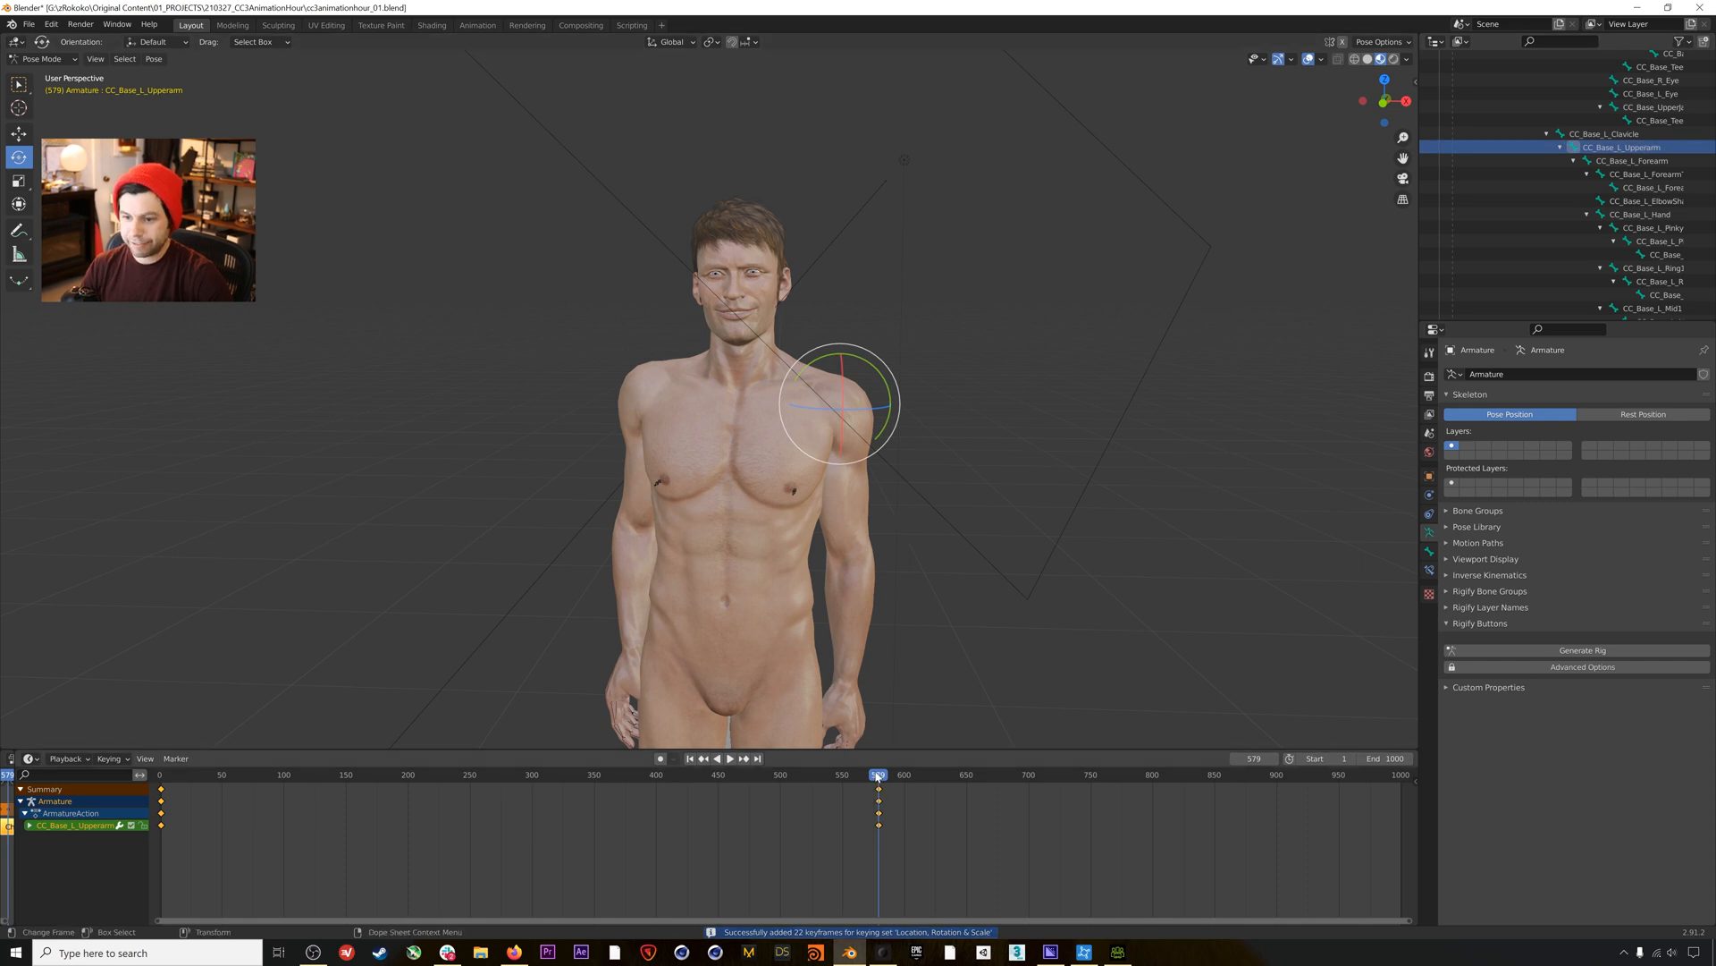
{"action": "key", "text": "space"}
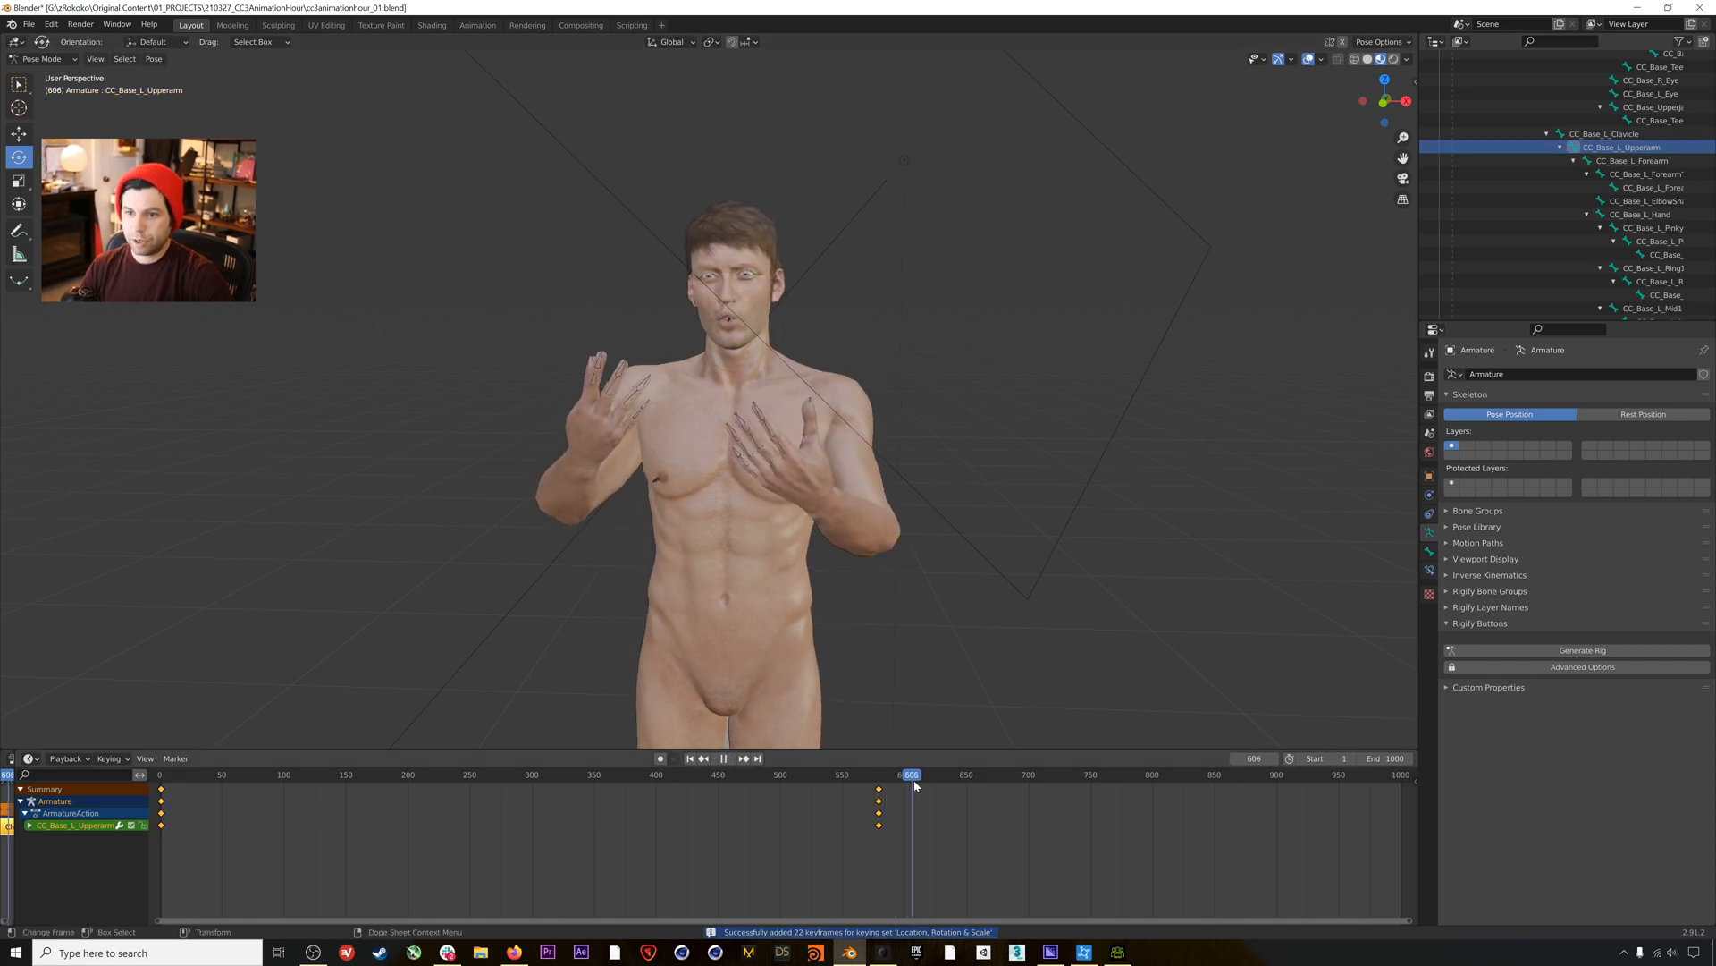
Rotate CC_Base_L_Upperarm to raise the left hand slightly at frame 608, and keyframe its location, rotation and scale.
{"action": "key", "text": "space"}
{"action": "left_click_drag", "start_coordinate": [842, 438], "coordinate": [848, 422]}
{"action": "key", "text": "i"}
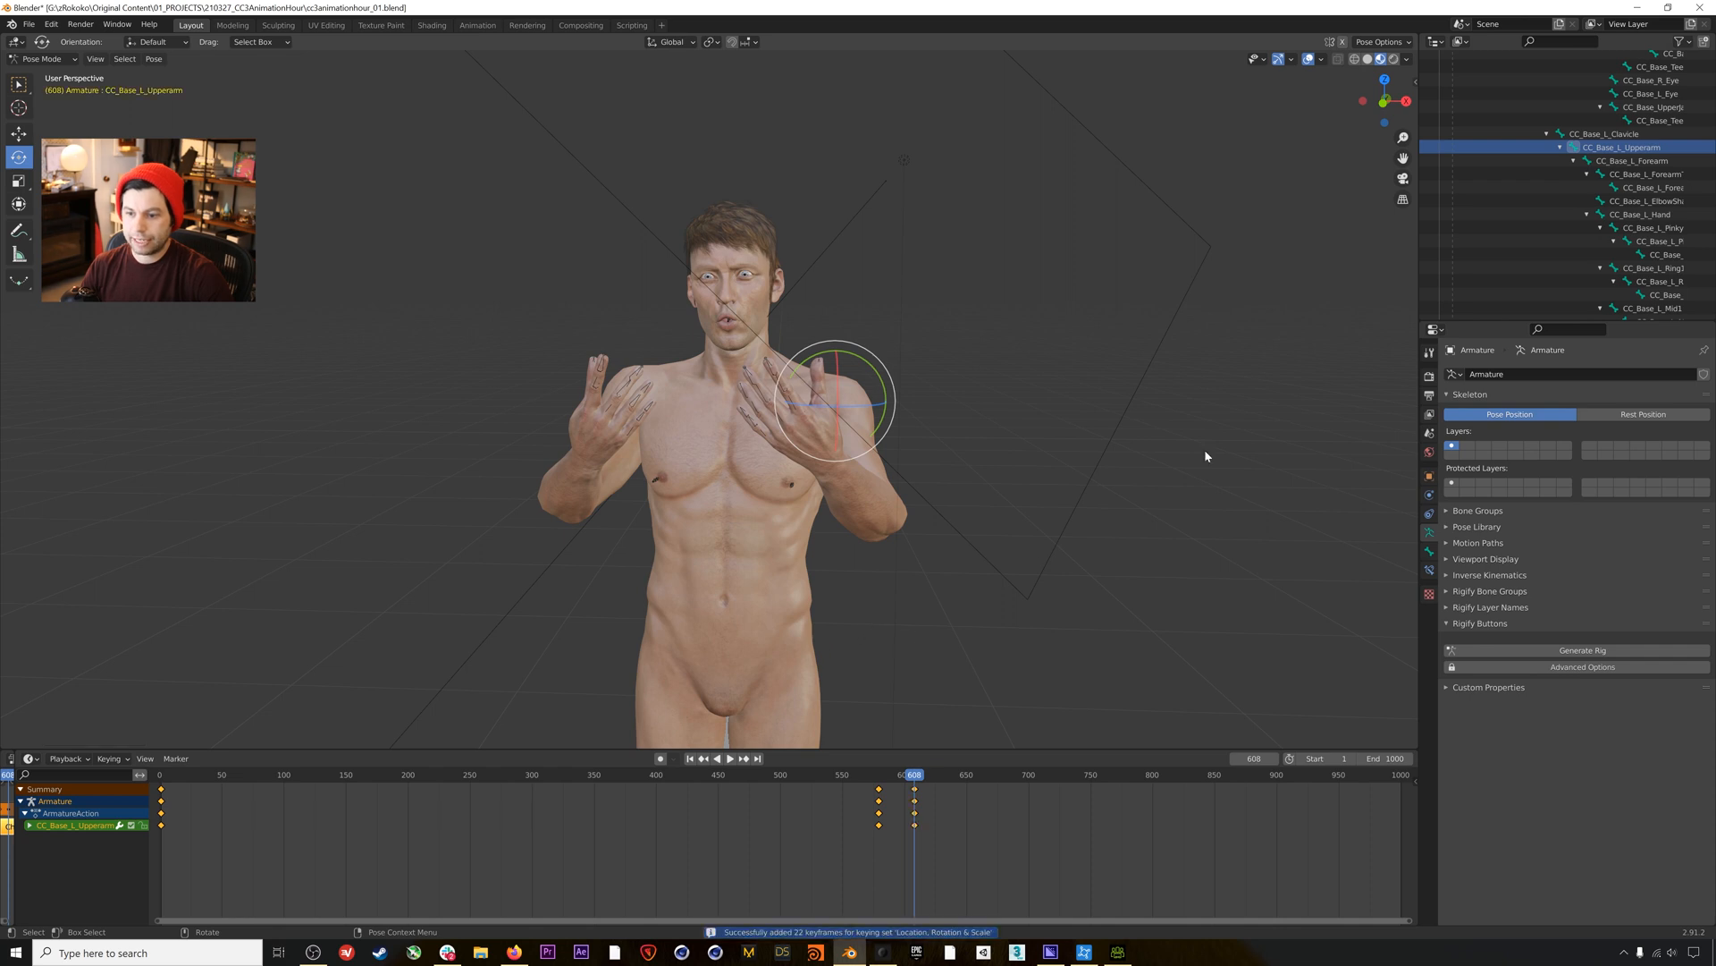
Rotate CC_Base_R_Upperarm to bring the right hand up and inward at frame 608, and keyframe its location, rotation and scale.
{"action": "scroll", "coordinate": [1640, 234], "scroll_direction": "down", "scroll_amount": 6}
{"action": "scroll", "coordinate": [1640, 234], "scroll_direction": "down", "scroll_amount": 4}
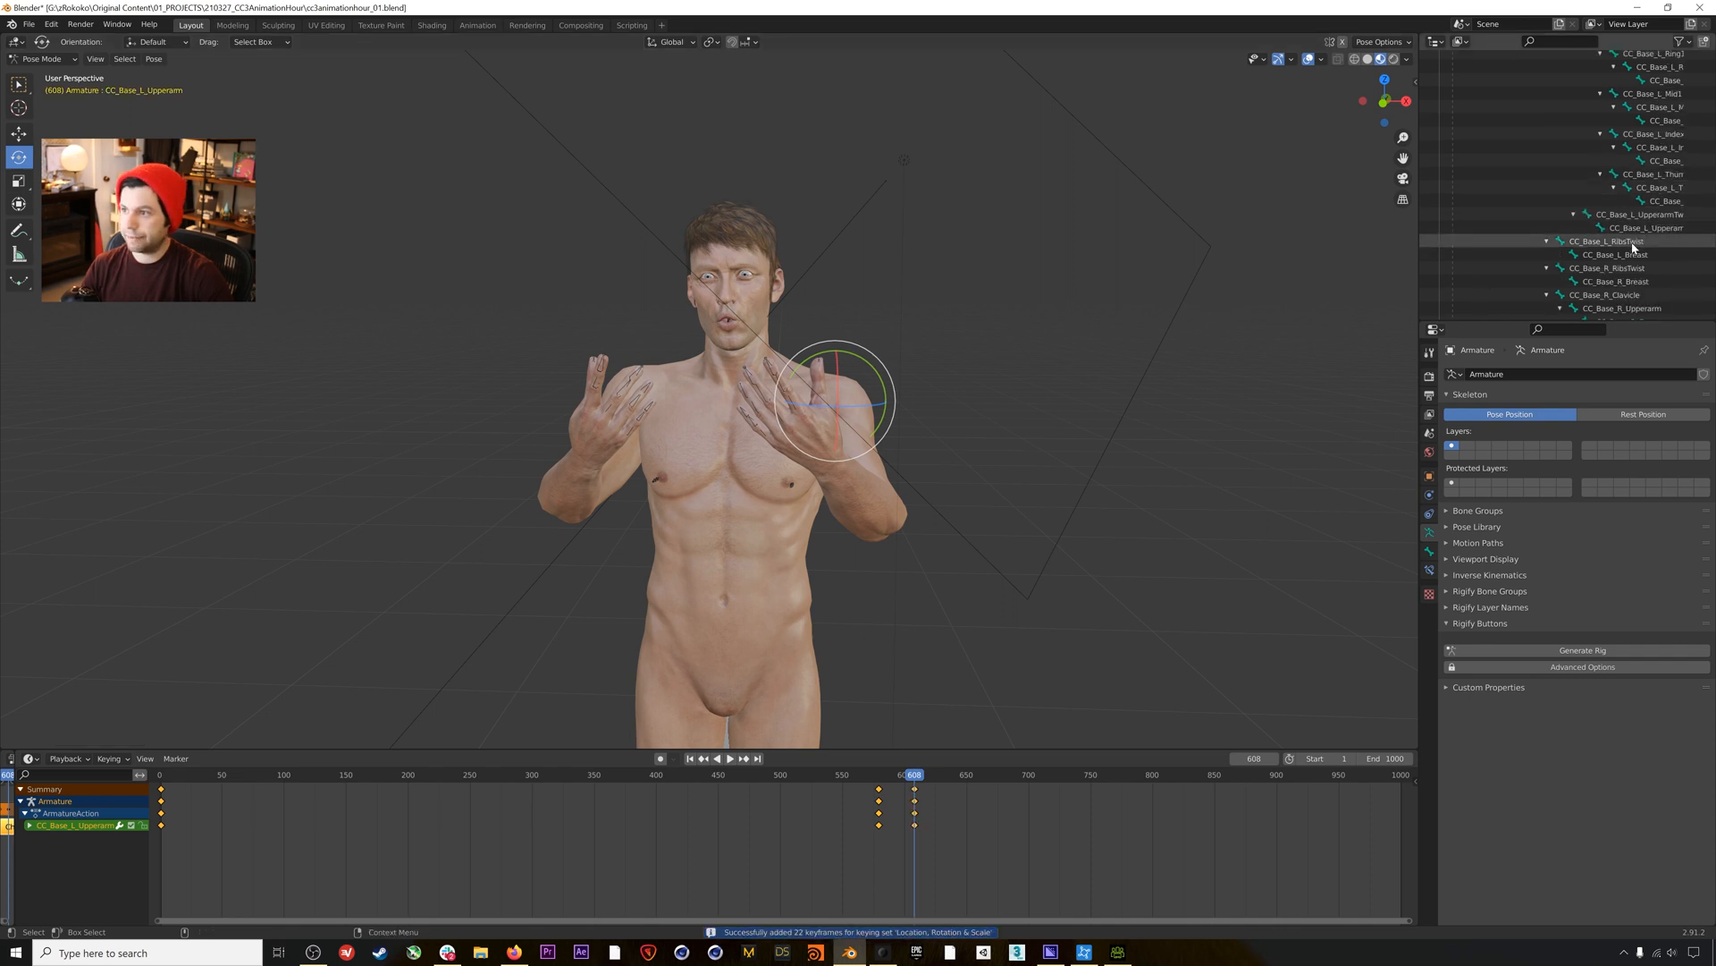
{"action": "left_click", "coordinate": [1622, 254]}
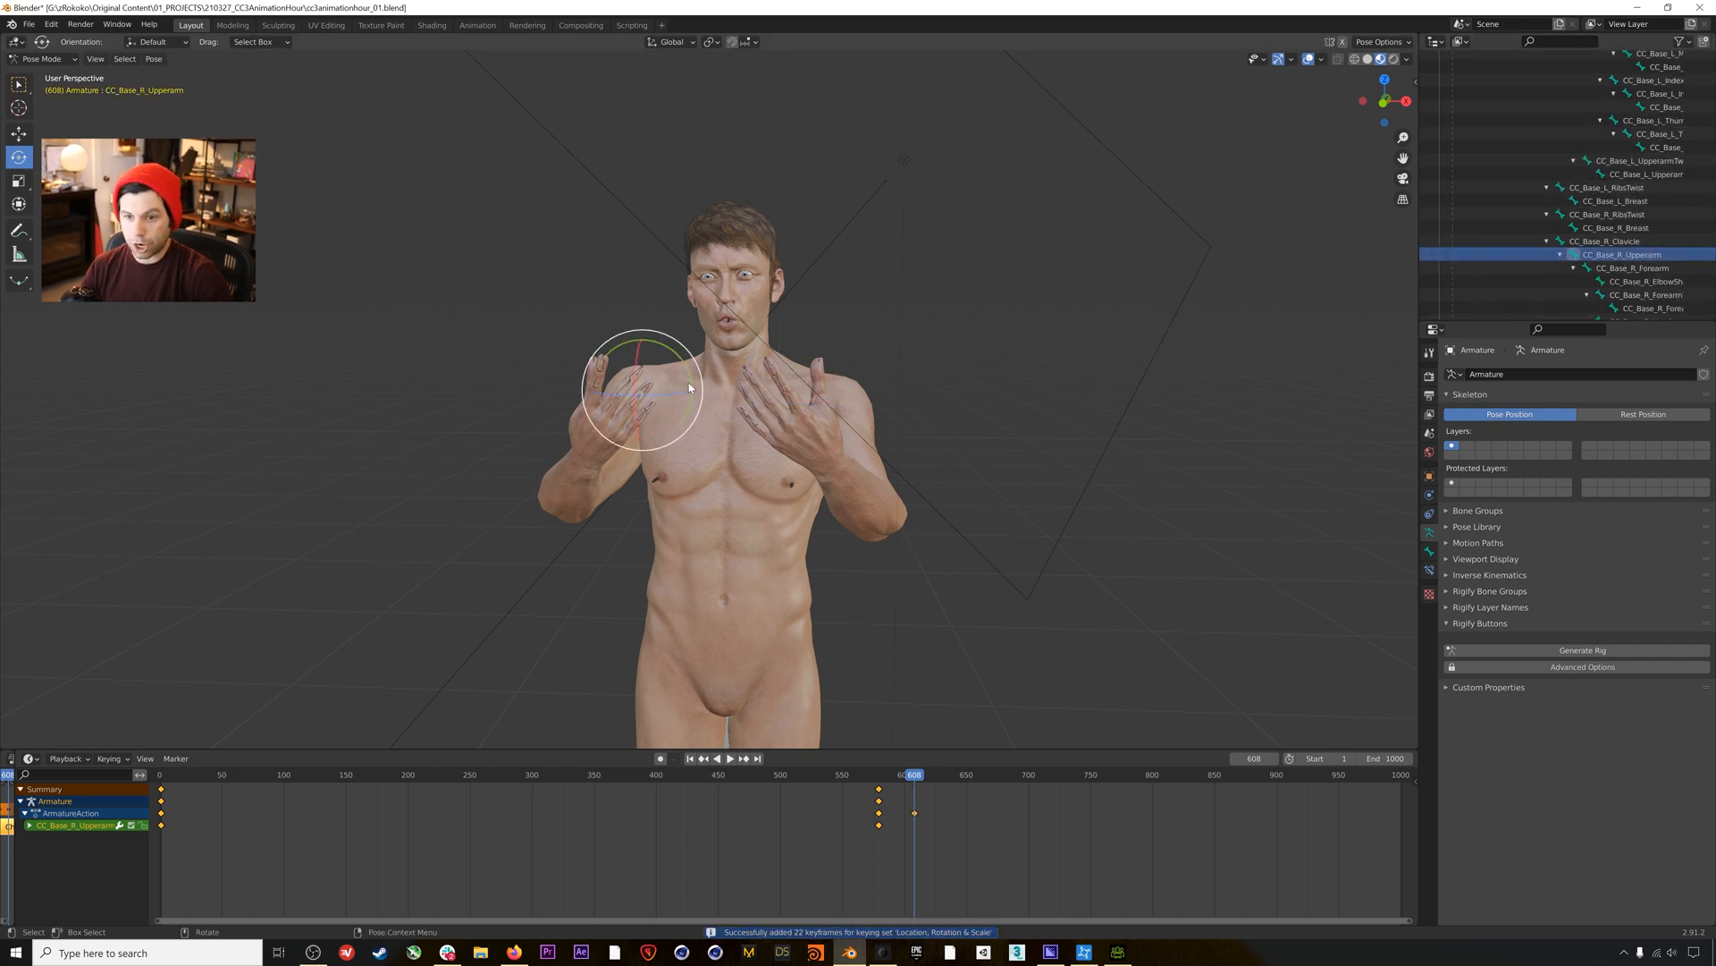
{"action": "left_click_drag", "start_coordinate": [652, 406], "coordinate": [661, 398]}
{"action": "key", "text": "i"}
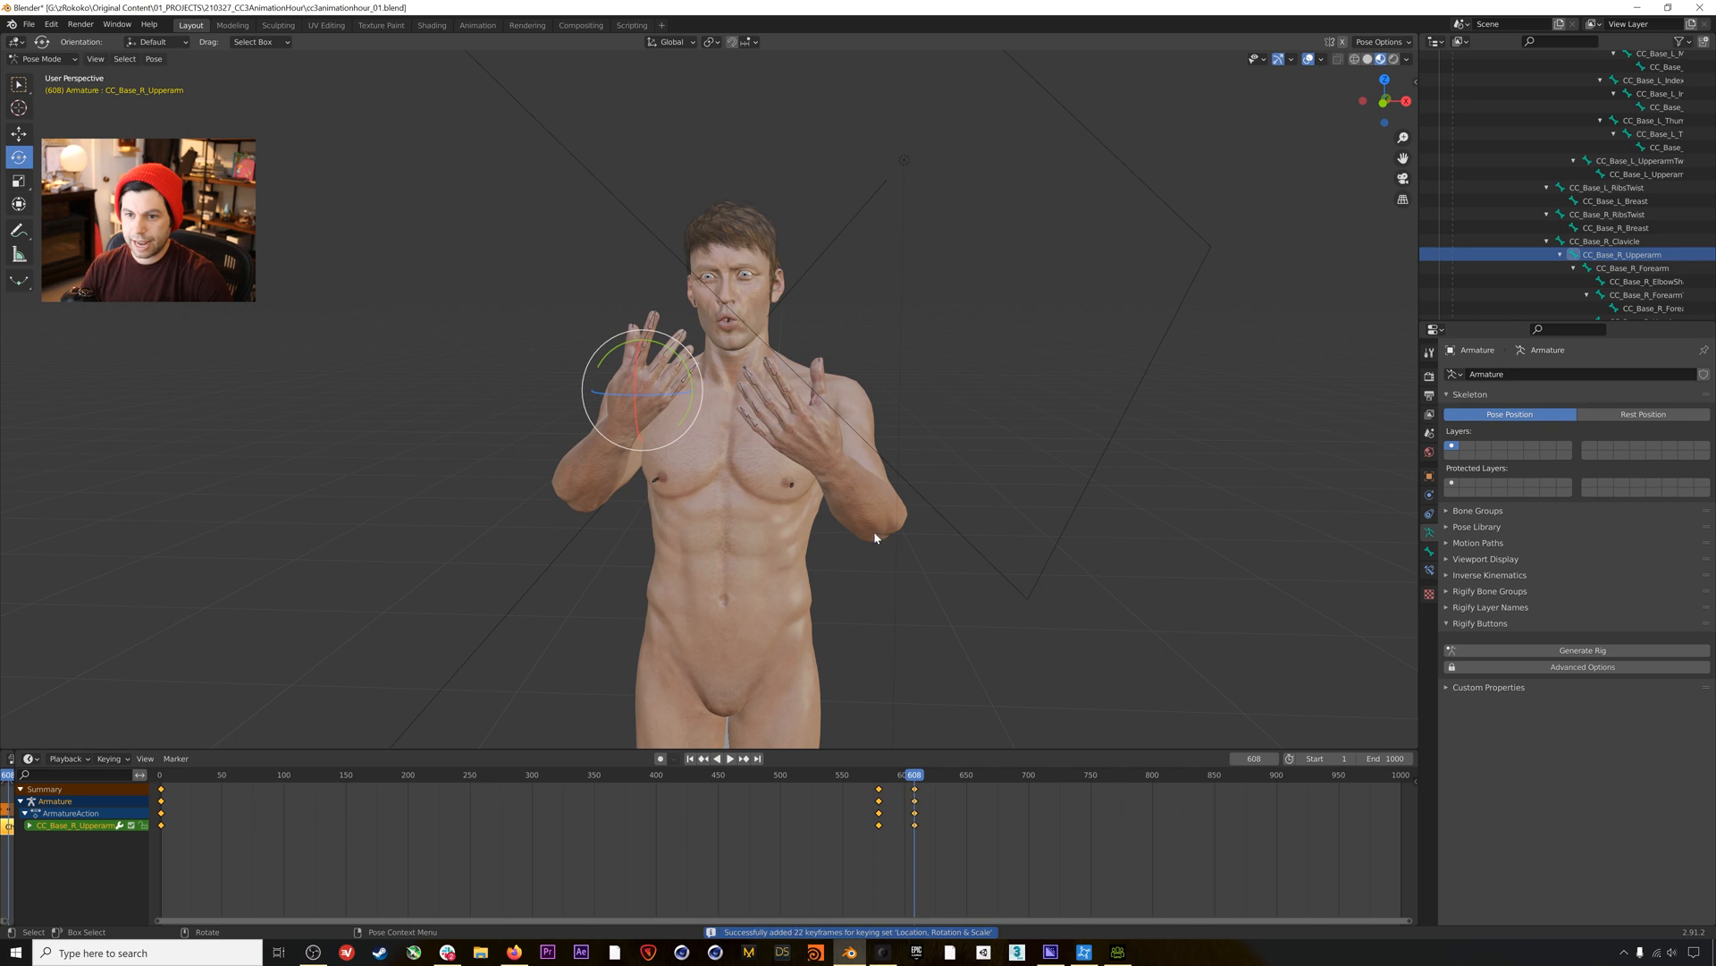
Keyframe the location, rotation and scale of CC_Base_L_Upperarm at frame 756.
{"action": "left_click_drag", "start_coordinate": [912, 776], "coordinate": [1062, 785]}
{"action": "mouse_move", "coordinate": [1085, 783]}
{"action": "left_mouse_down"}
{"action": "mouse_move", "coordinate": [1157, 781]}
{"action": "mouse_move", "coordinate": [1097, 778]}
{"action": "left_mouse_up"}
{"action": "scroll", "coordinate": [1583, 224], "scroll_direction": "up", "scroll_amount": 5}
{"action": "left_click", "coordinate": [1647, 131]}
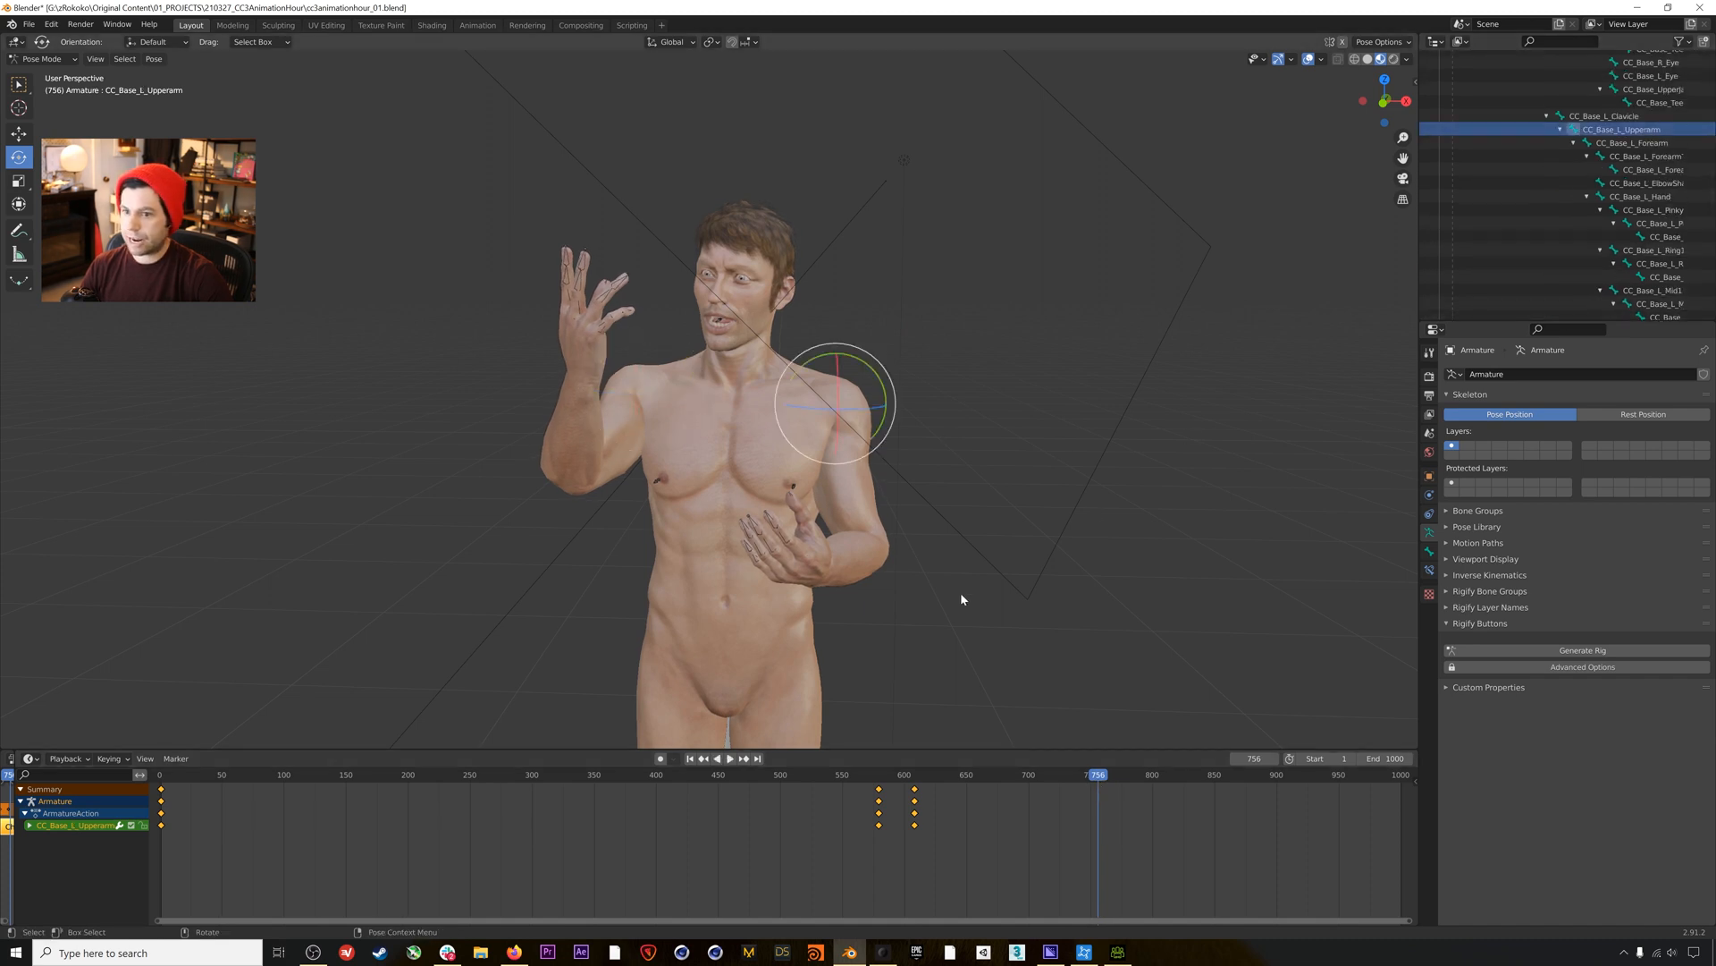
{"action": "key", "text": "i"}
Rotate CC_Base_L_Upperarm at frame 795 so the raised left hand moves in toward the face, and keyframe its location, rotation and scale.
{"action": "key", "text": "space"}
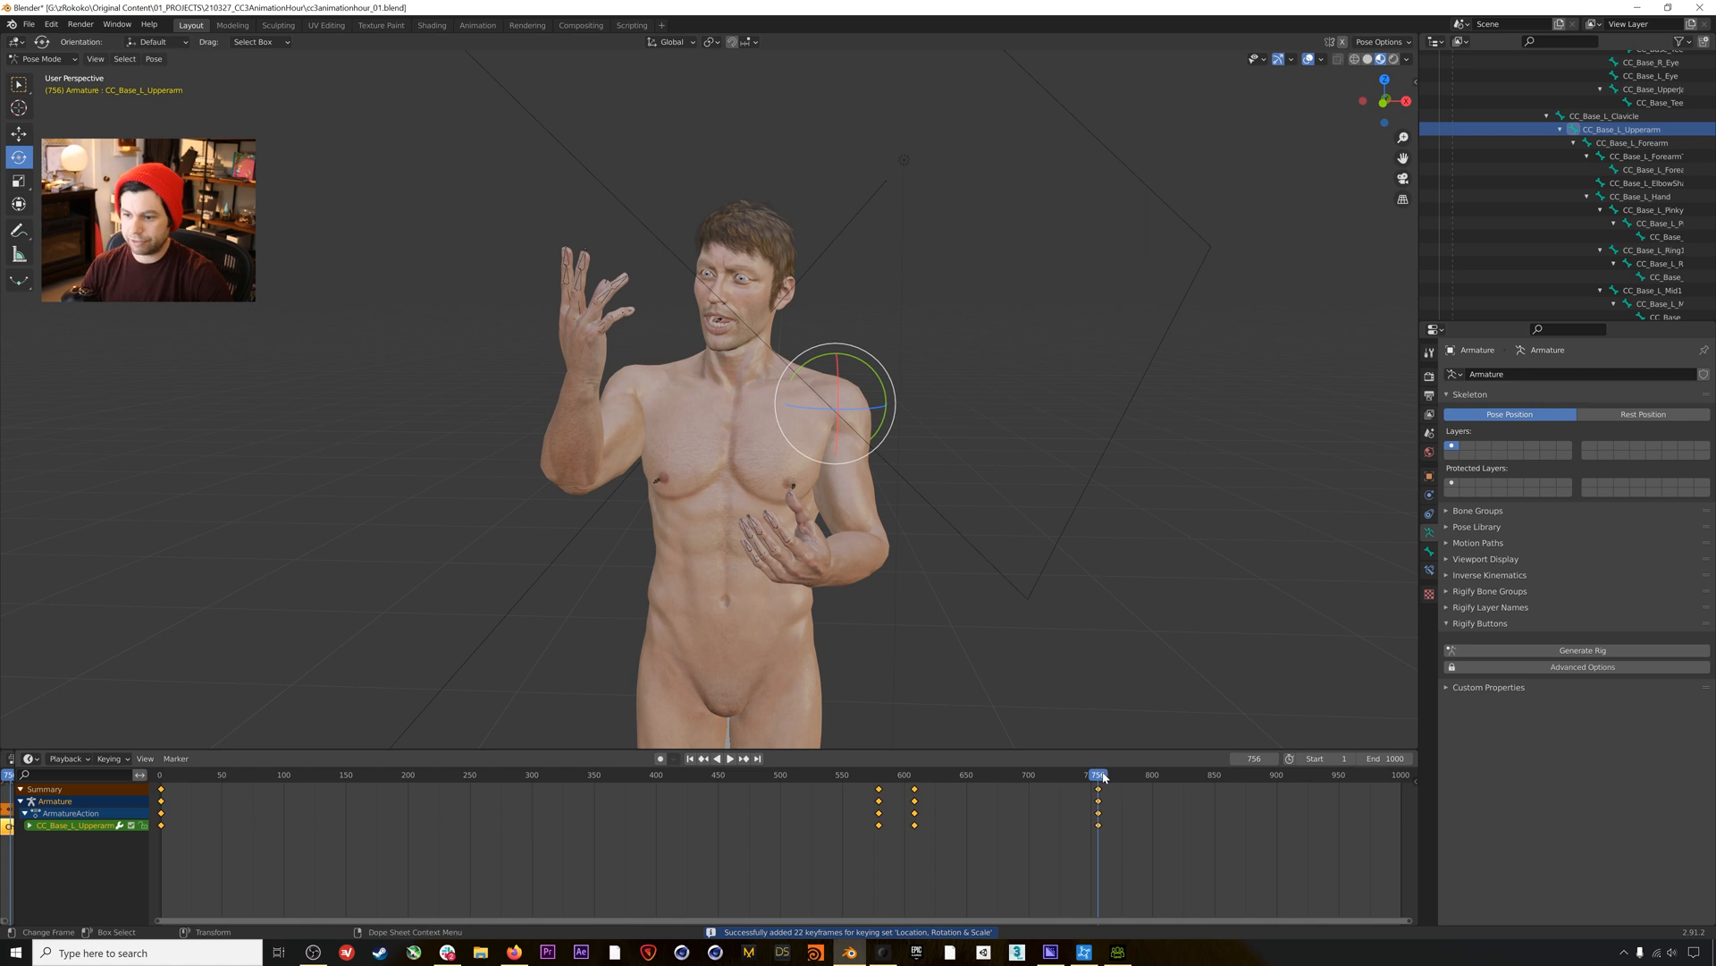
{"action": "key", "text": "space"}
{"action": "key", "text": "r"}
{"action": "key", "text": "r"}
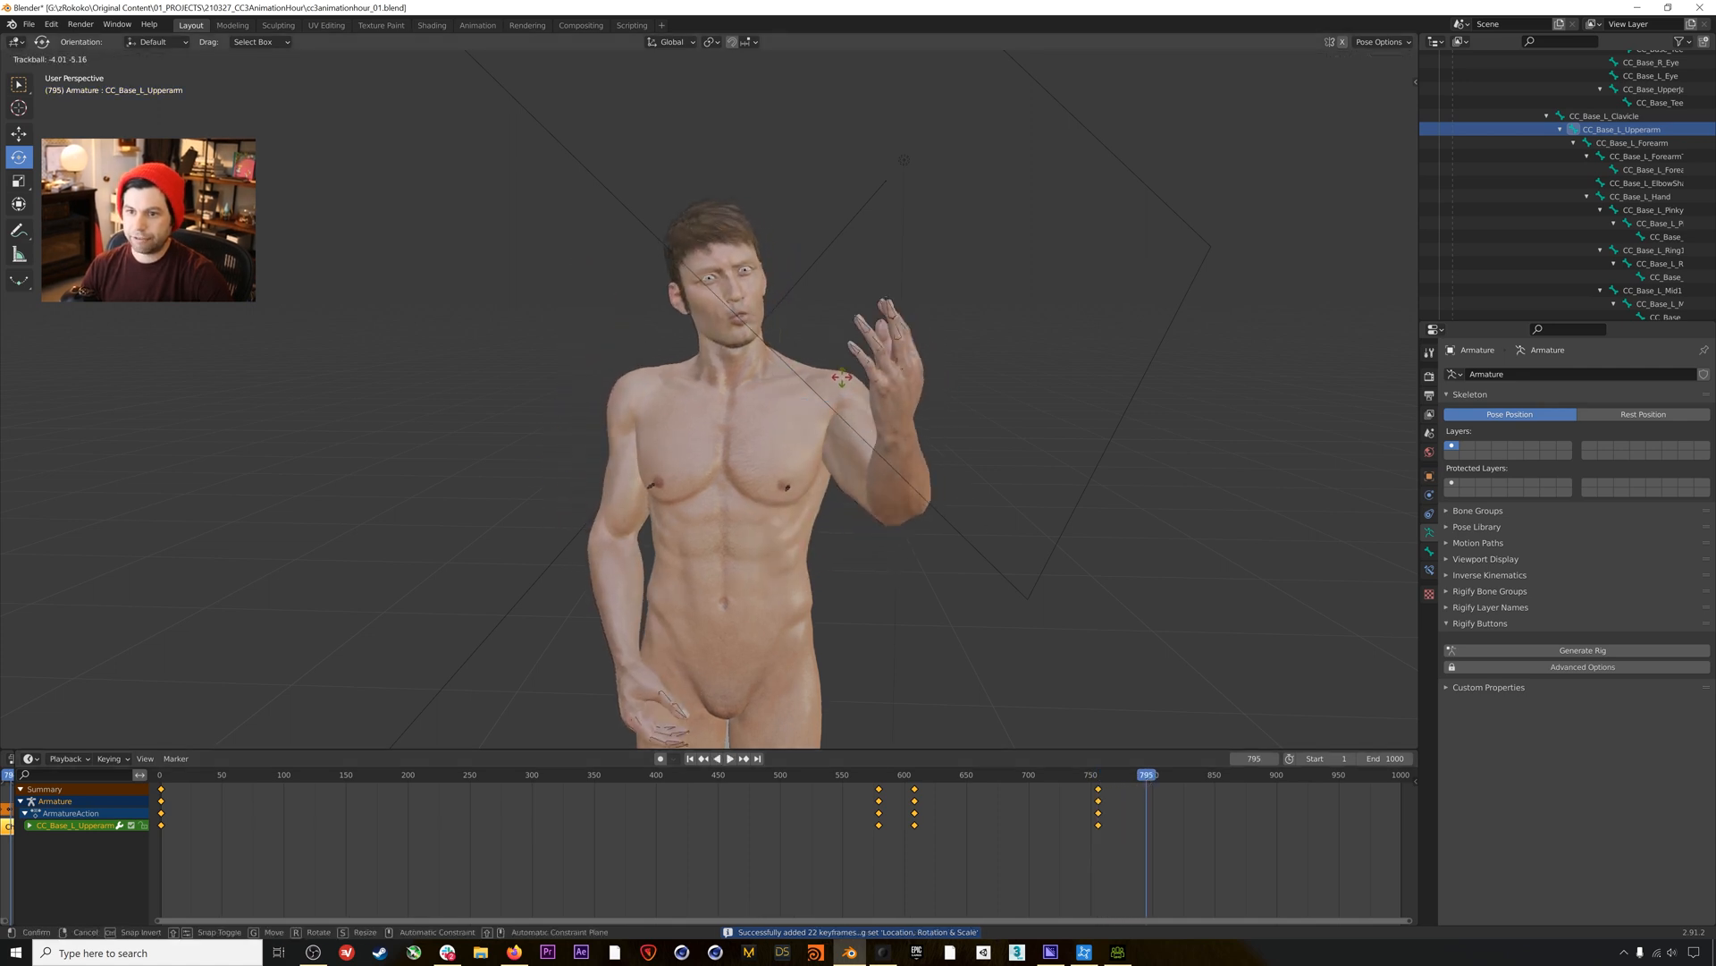
{"action": "left_click", "coordinate": [818, 433]}
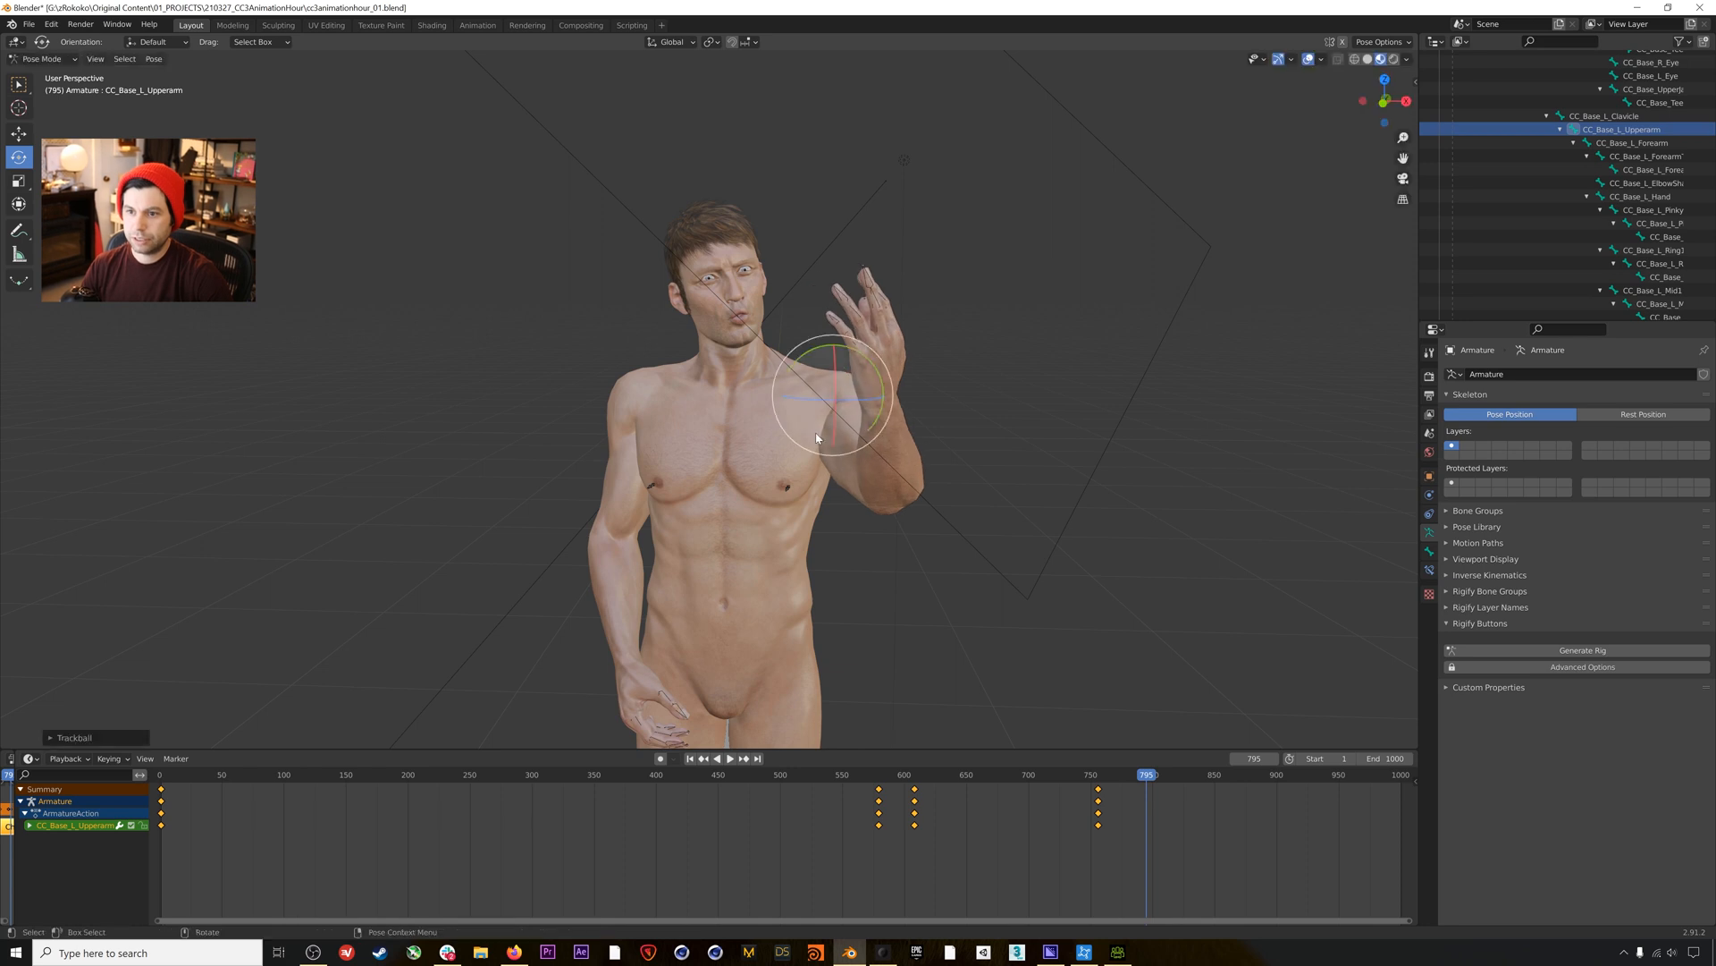
{"action": "middle_click_drag", "start_coordinate": [735, 397], "coordinate": [812, 372]}
{"action": "key", "text": "r"}
{"action": "left_click", "coordinate": [827, 366]}
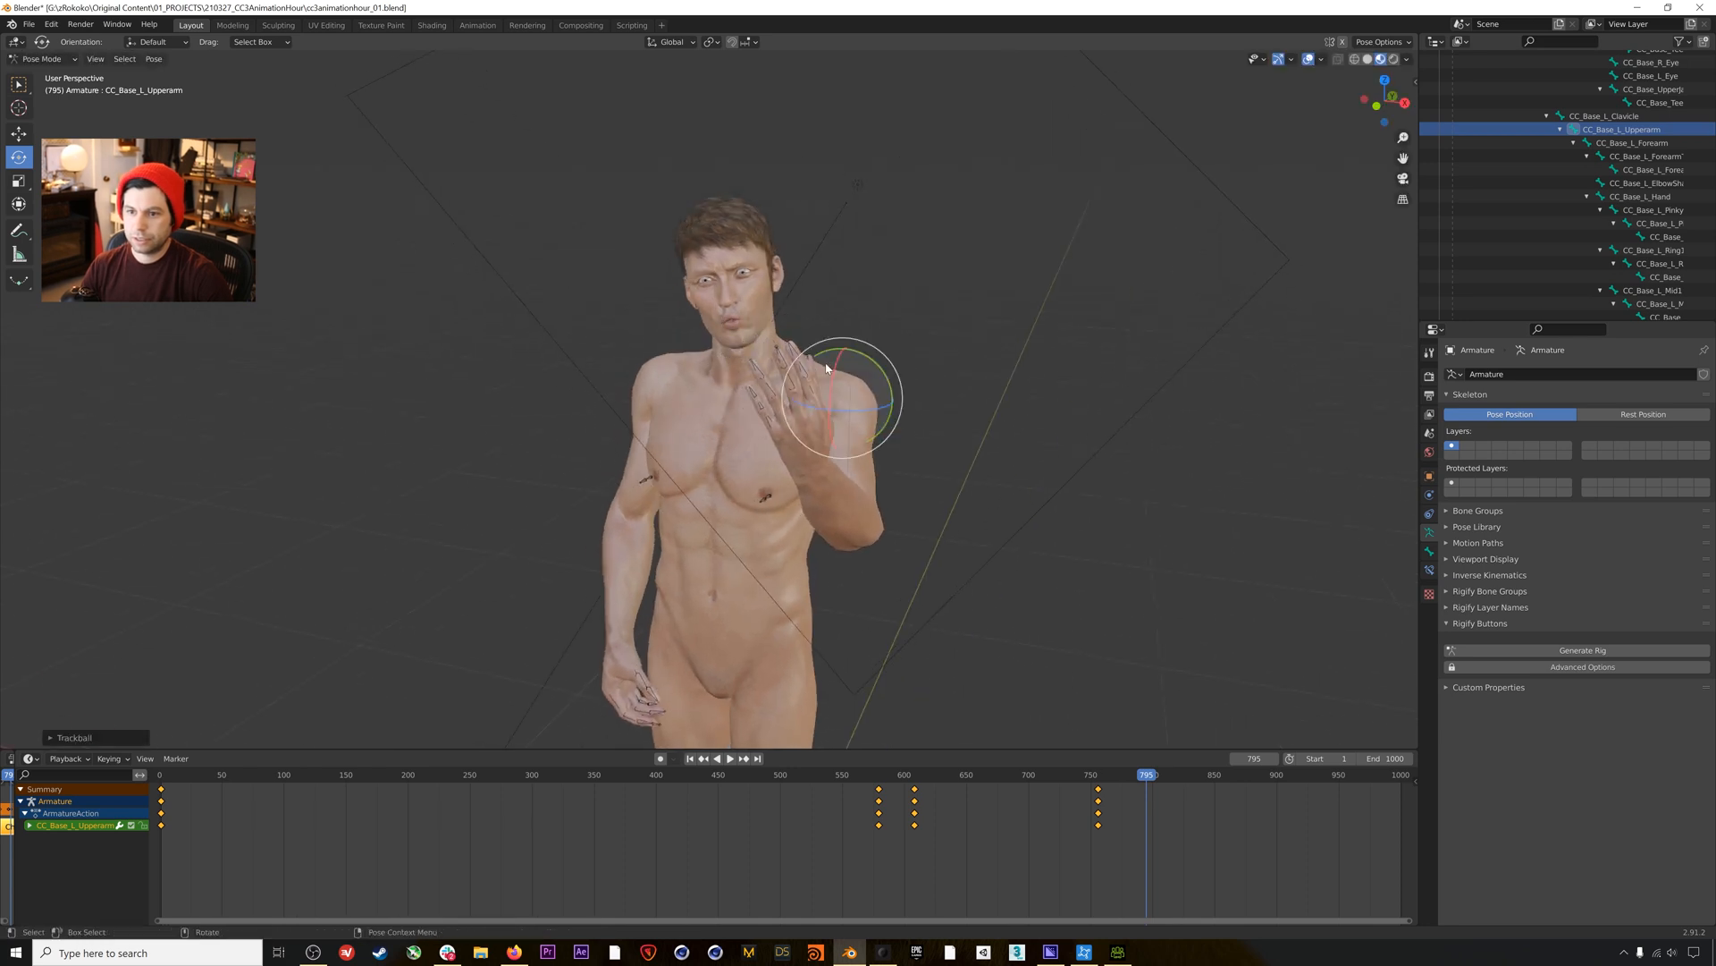
{"action": "left_click_drag", "start_coordinate": [832, 352], "coordinate": [843, 385]}
{"action": "mouse_move", "coordinate": [798, 465]}
{"action": "middle_mouse_down"}
{"action": "mouse_move", "coordinate": [820, 438]}
{"action": "mouse_move", "coordinate": [923, 444]}
{"action": "mouse_move", "coordinate": [780, 427]}
{"action": "mouse_move", "coordinate": [796, 431]}
{"action": "middle_mouse_up"}
{"action": "key", "text": "i"}
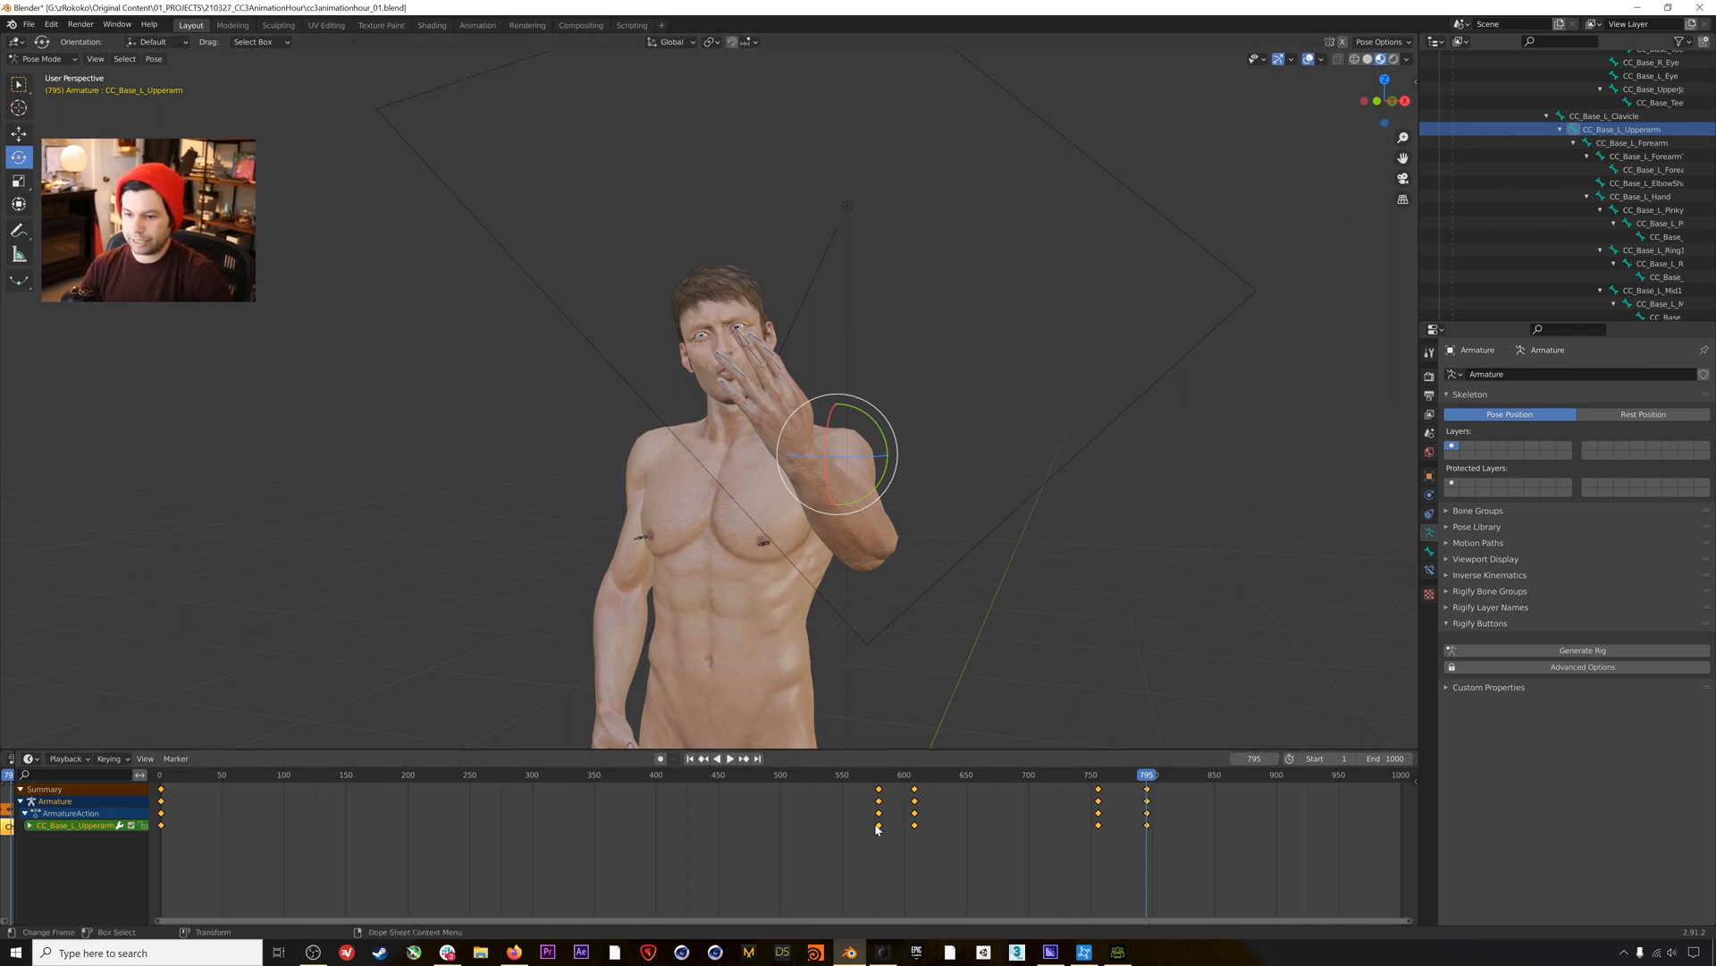
Play past frame 795, return to frame 830 and keyframe the location, rotation and scale of CC_Base_L_Upperarm there.
{"action": "key", "text": "space"}
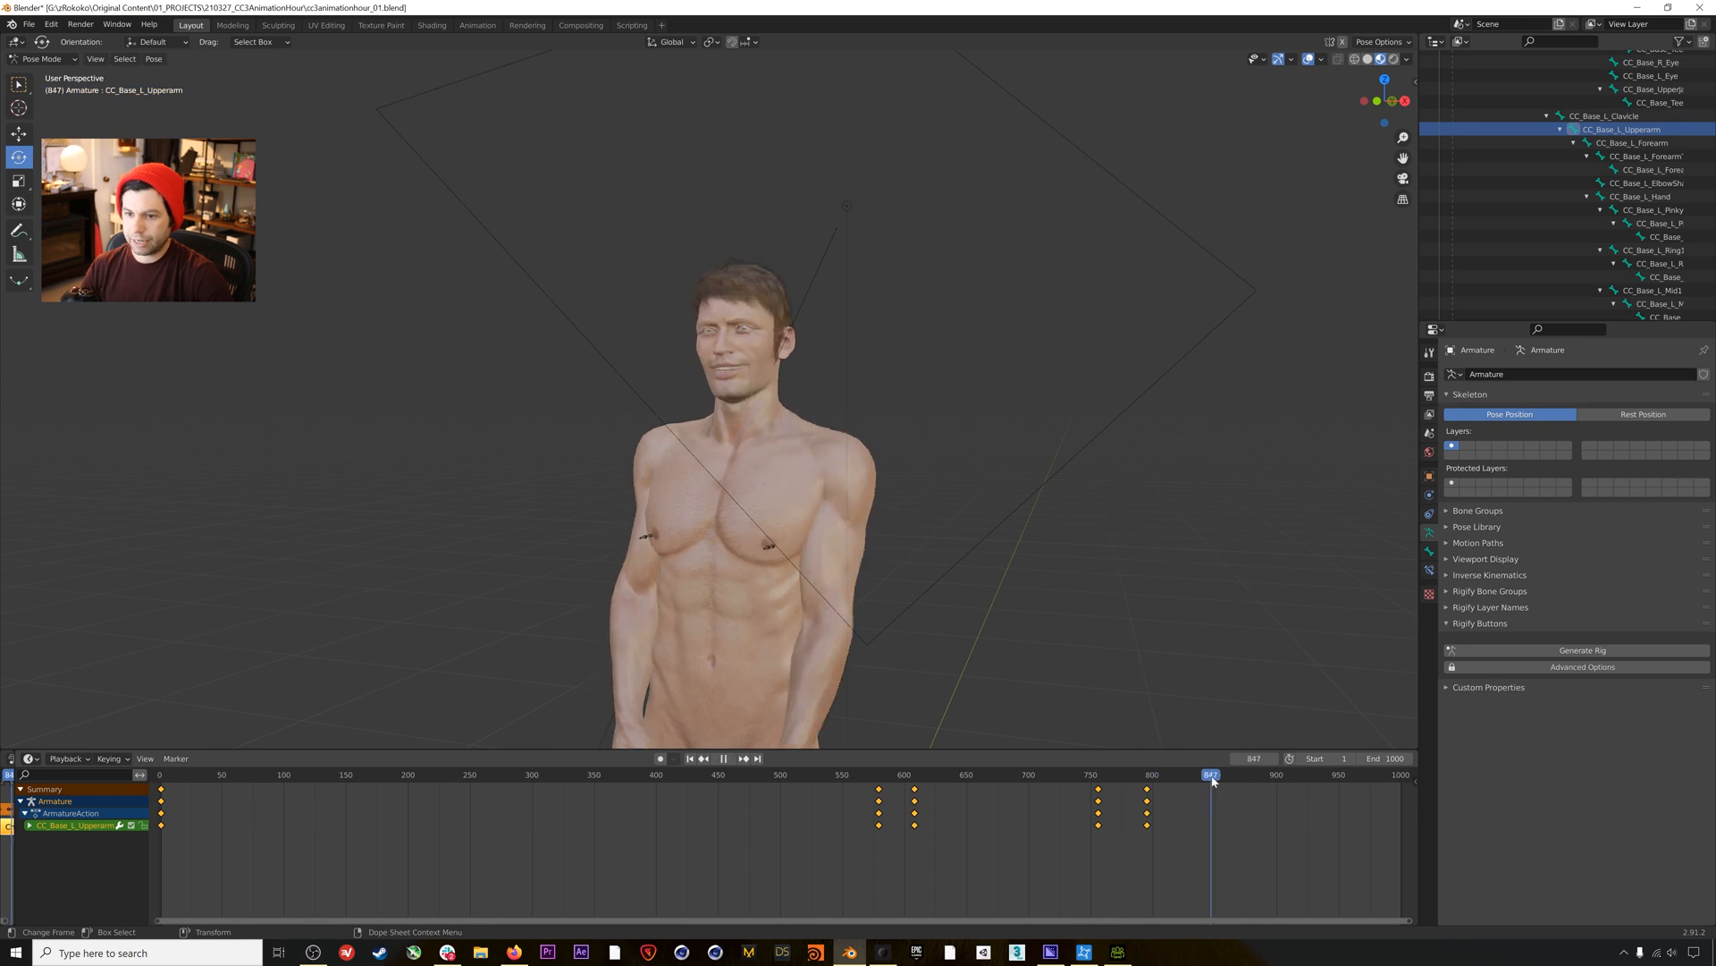
{"action": "key", "text": "space"}
{"action": "left_click_drag", "start_coordinate": [1212, 781], "coordinate": [1190, 784]}
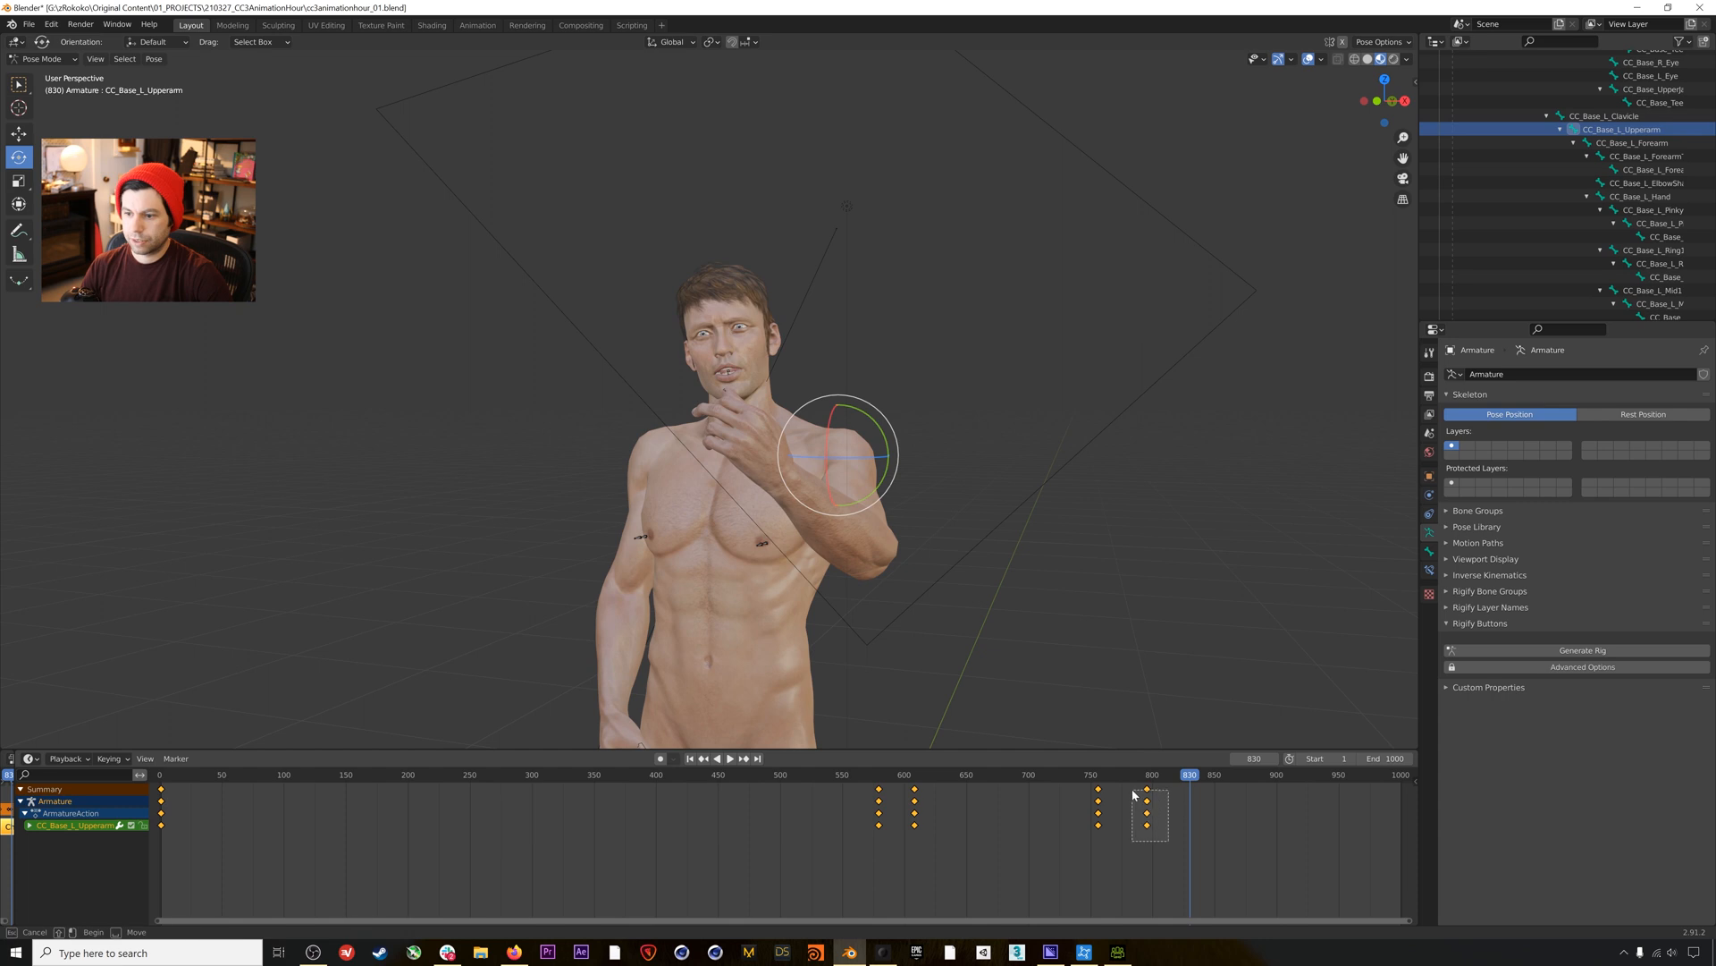
{"action": "left_click_drag", "start_coordinate": [1135, 786], "coordinate": [1133, 784]}
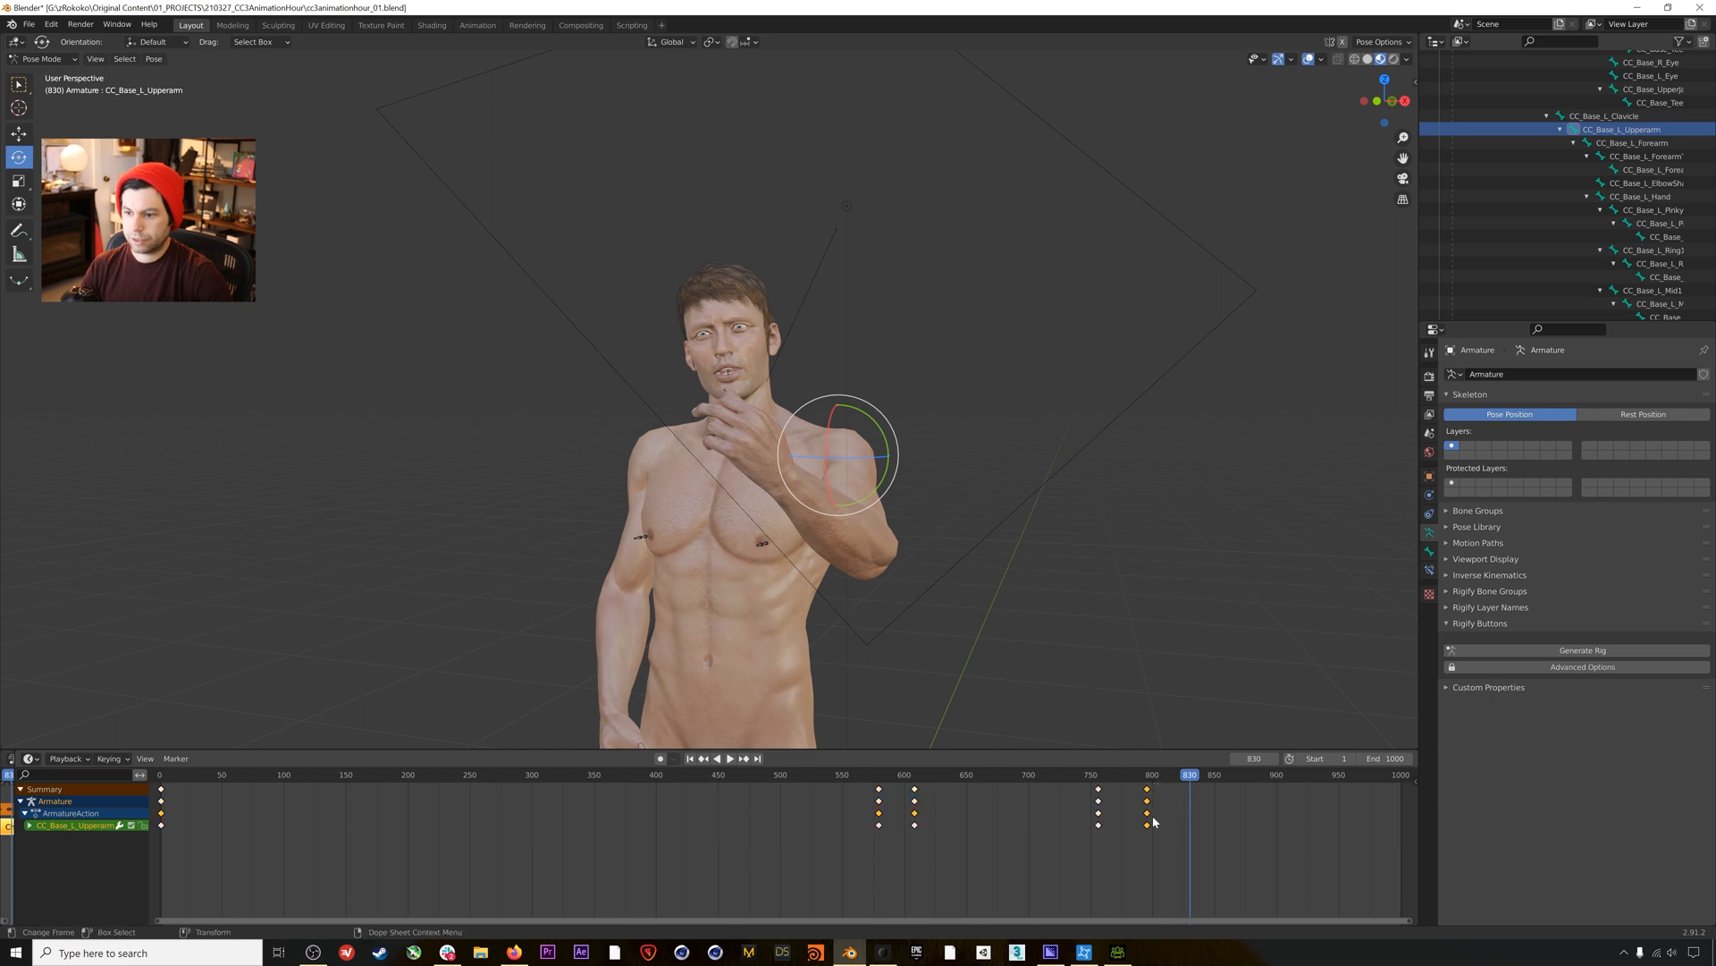
{"action": "left_click_drag", "start_coordinate": [1159, 852], "coordinate": [1097, 785]}
{"action": "left_click", "coordinate": [1198, 850]}
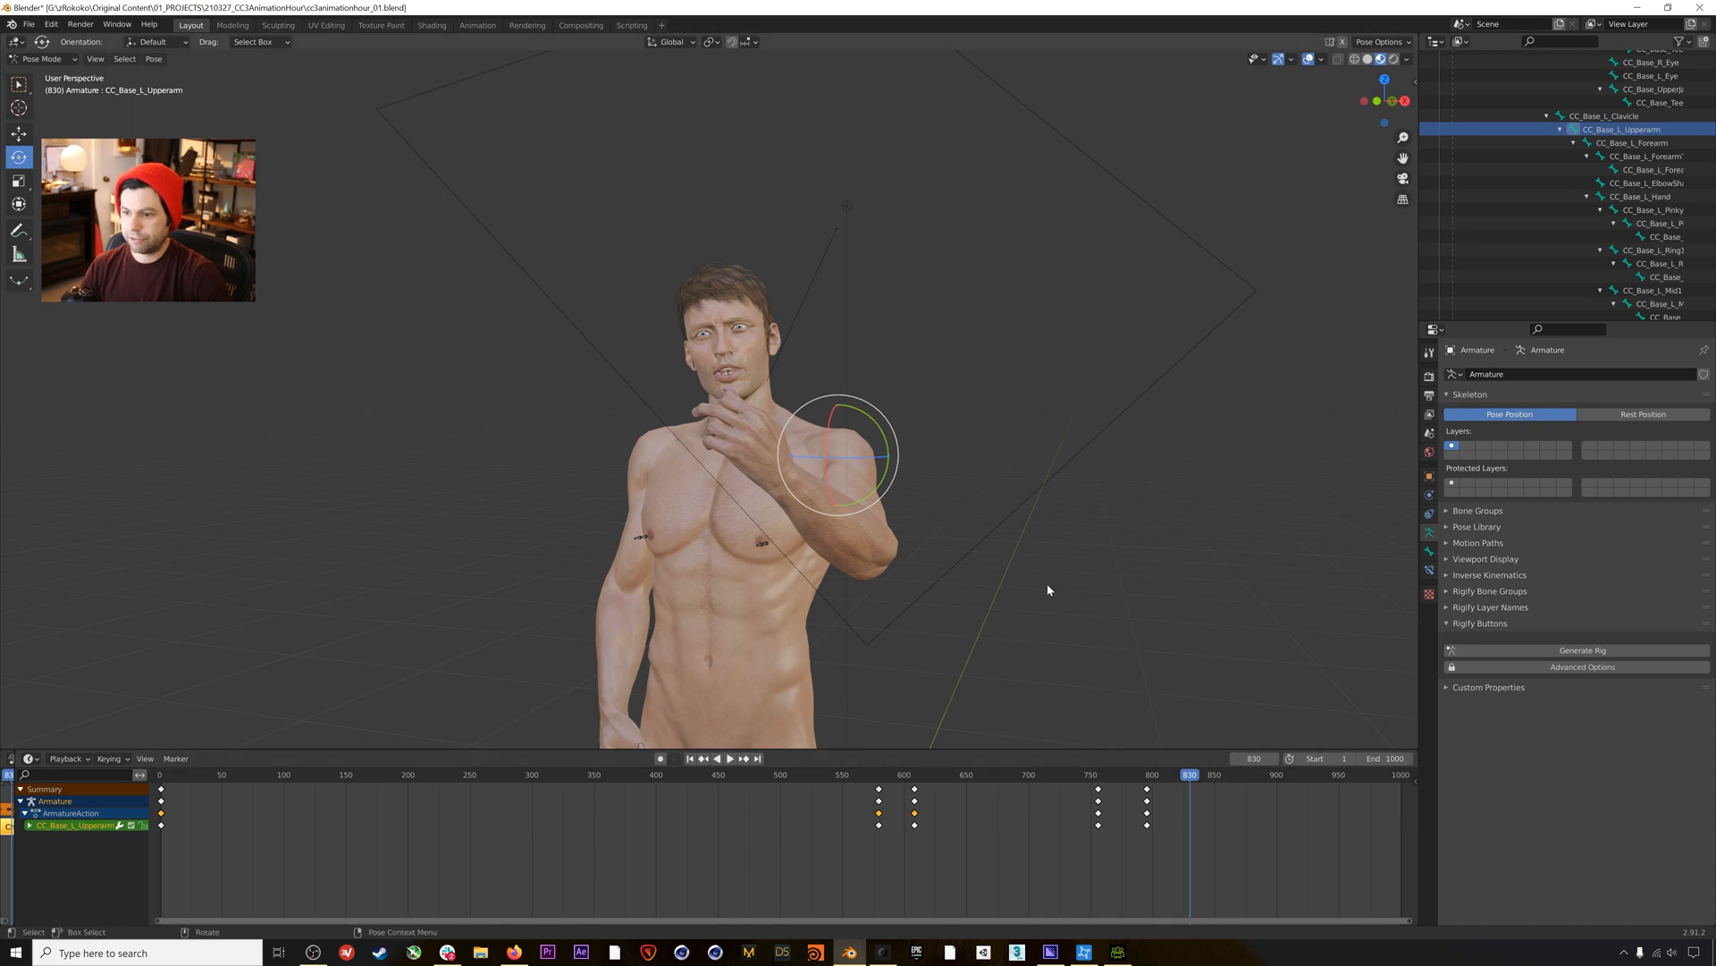
{"action": "key", "text": "i"}
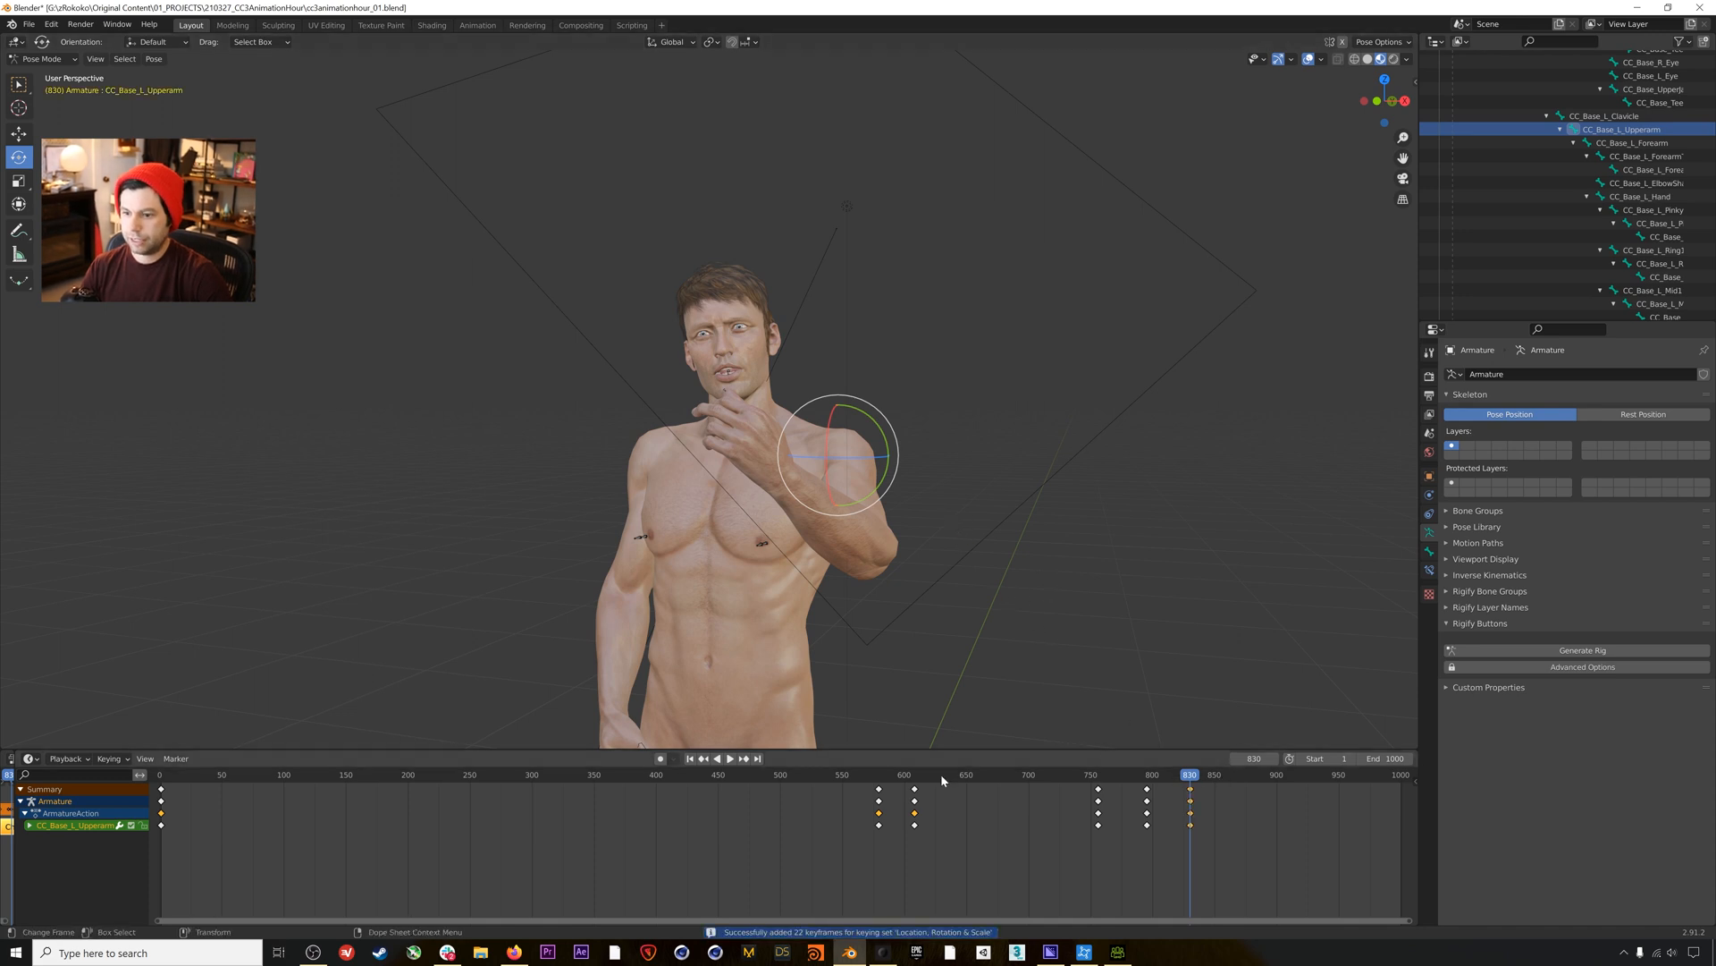
Copy the CC_Base_L_Upperarm keyframe from frame 608 and paste it at frames 830 and 848.
{"action": "left_click_drag", "start_coordinate": [937, 815], "coordinate": [875, 824]}
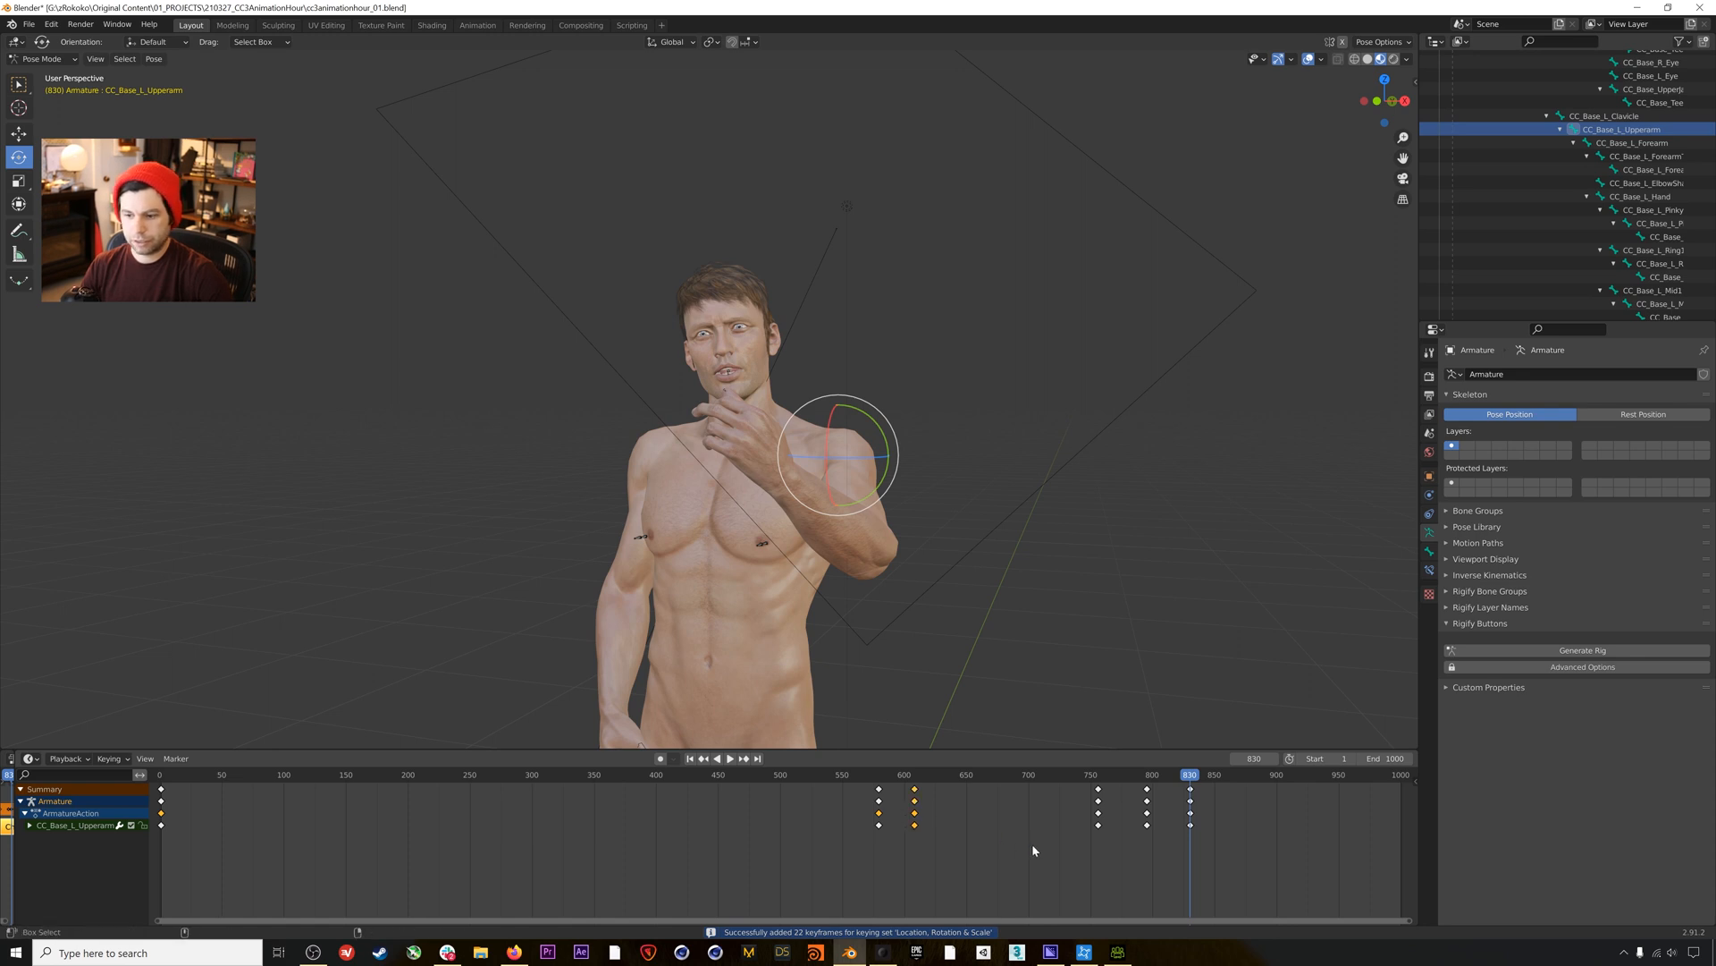
{"action": "key", "text": "ctrl+v"}
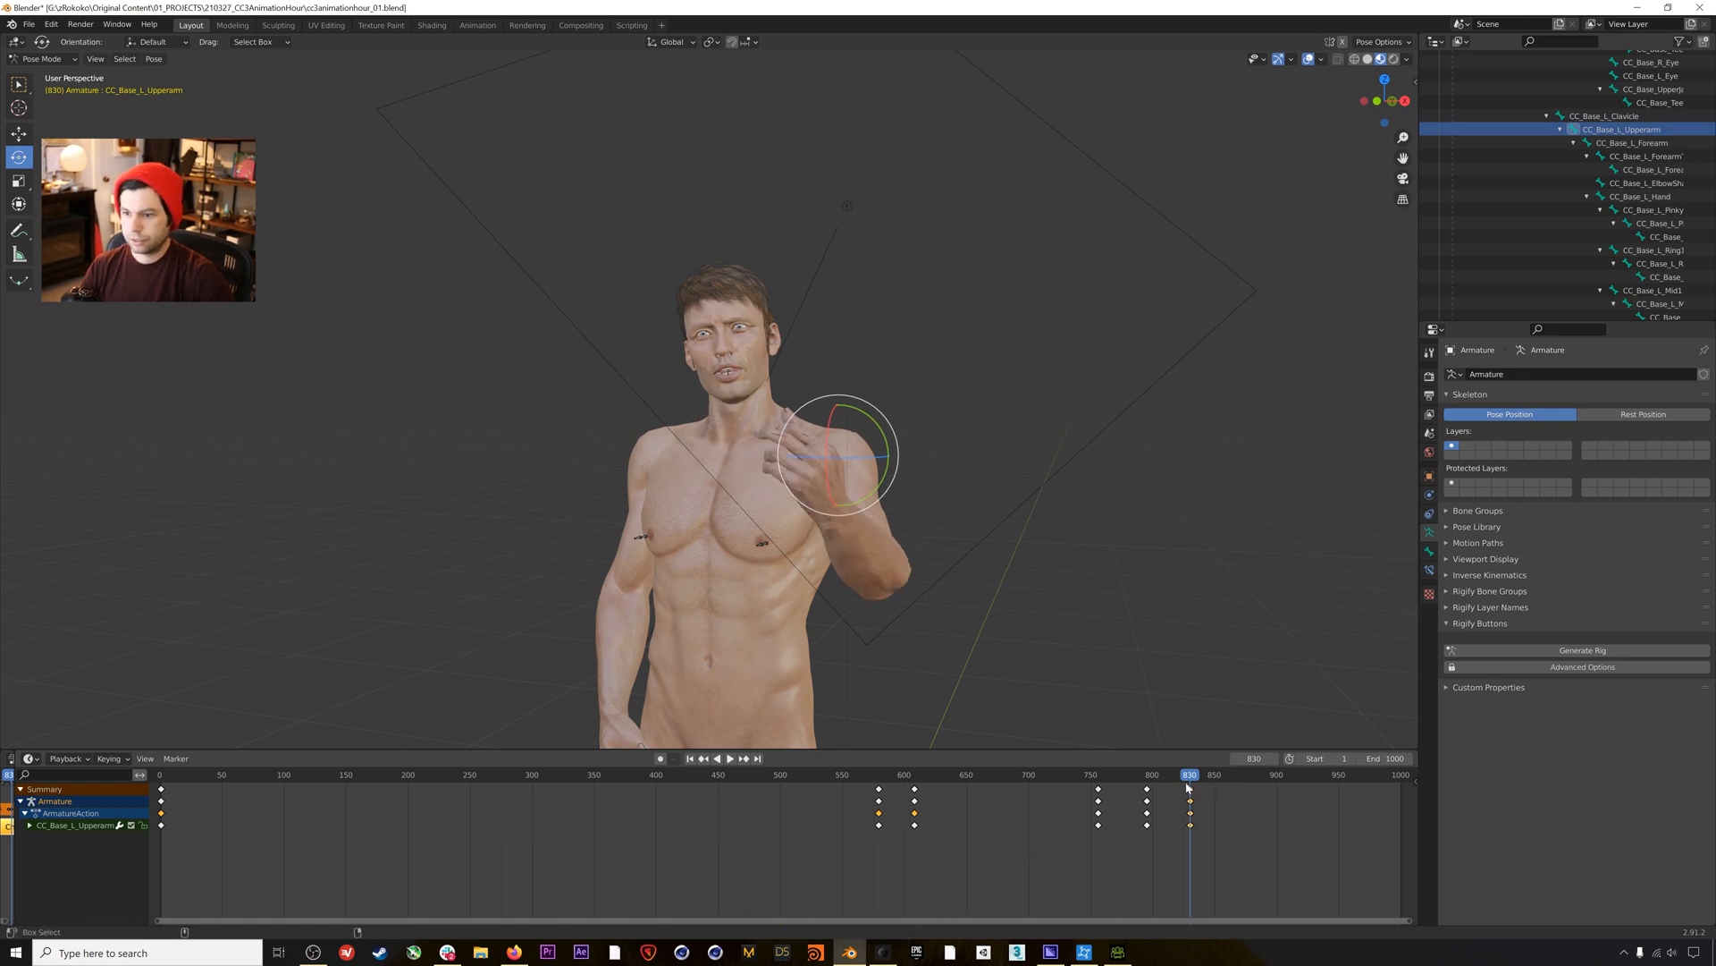
{"action": "mouse_move", "coordinate": [1203, 780]}
{"action": "left_mouse_down"}
{"action": "mouse_move", "coordinate": [1189, 791]}
{"action": "mouse_move", "coordinate": [1212, 792]}
{"action": "left_mouse_up"}
{"action": "key", "text": "ctrl+v"}
Select the CC_Base_R_Upperarm bone and set the current frame to 847, viewing the character from the front.
{"action": "scroll", "coordinate": [1596, 240], "scroll_direction": "down", "scroll_amount": 5}
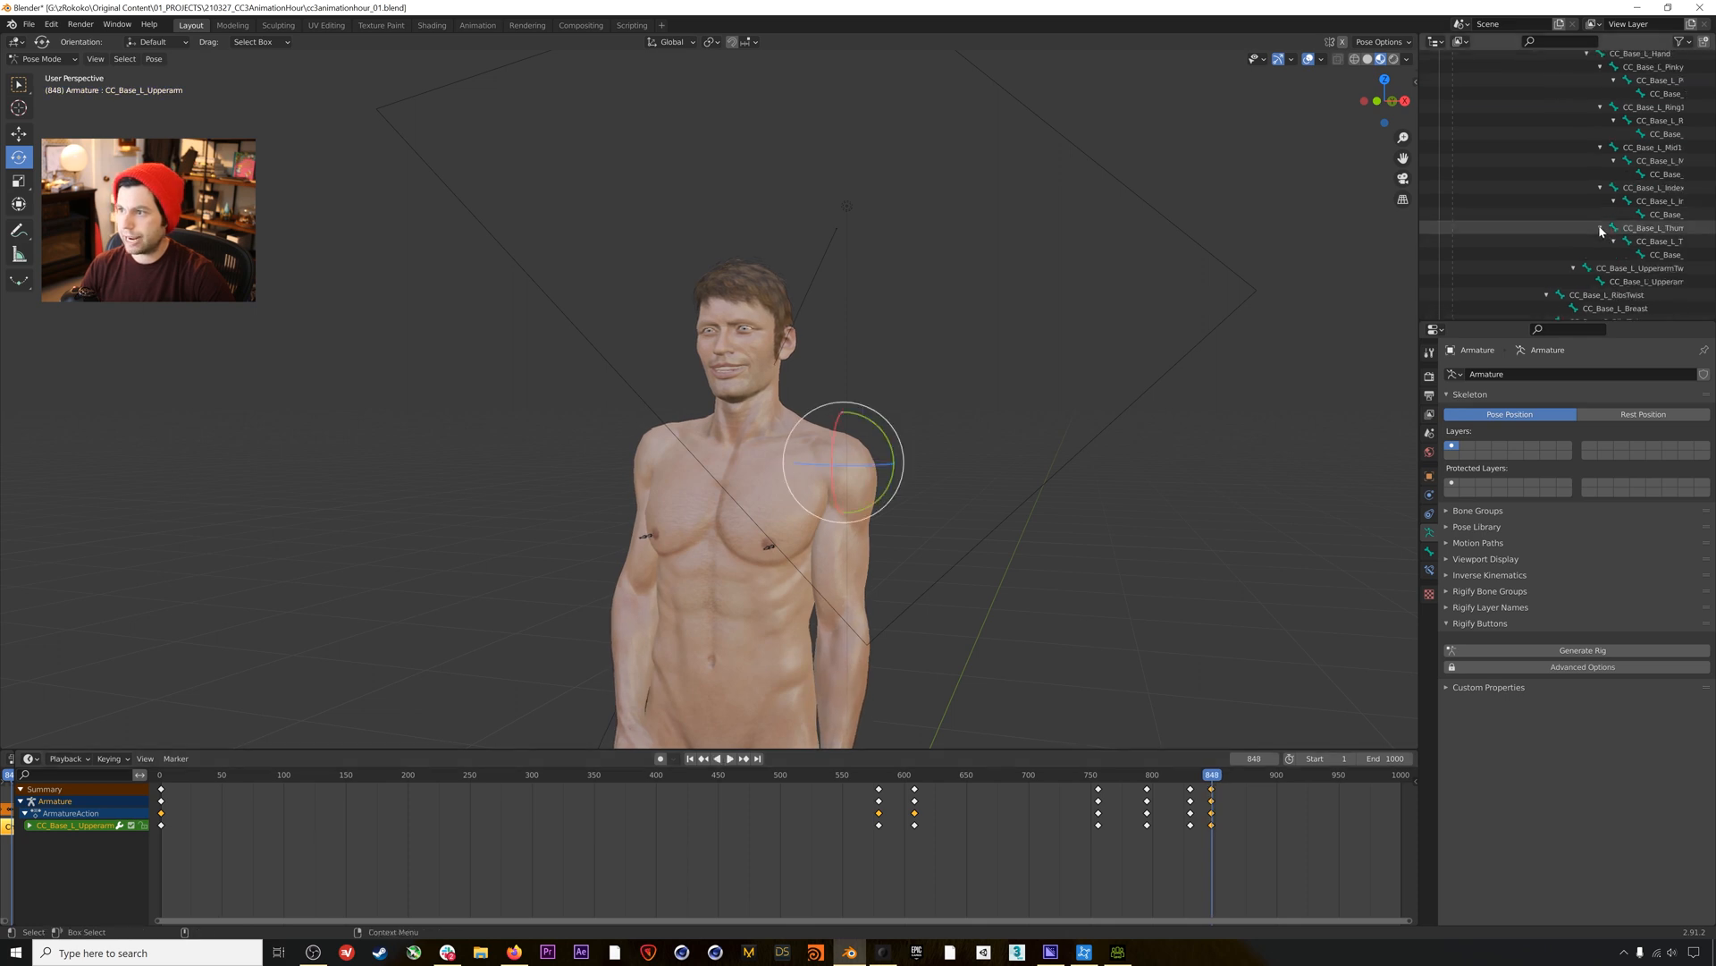
{"action": "key", "text": "space"}
{"action": "key", "text": "space"}
{"action": "scroll", "coordinate": [1622, 255], "scroll_direction": "down", "scroll_amount": 4}
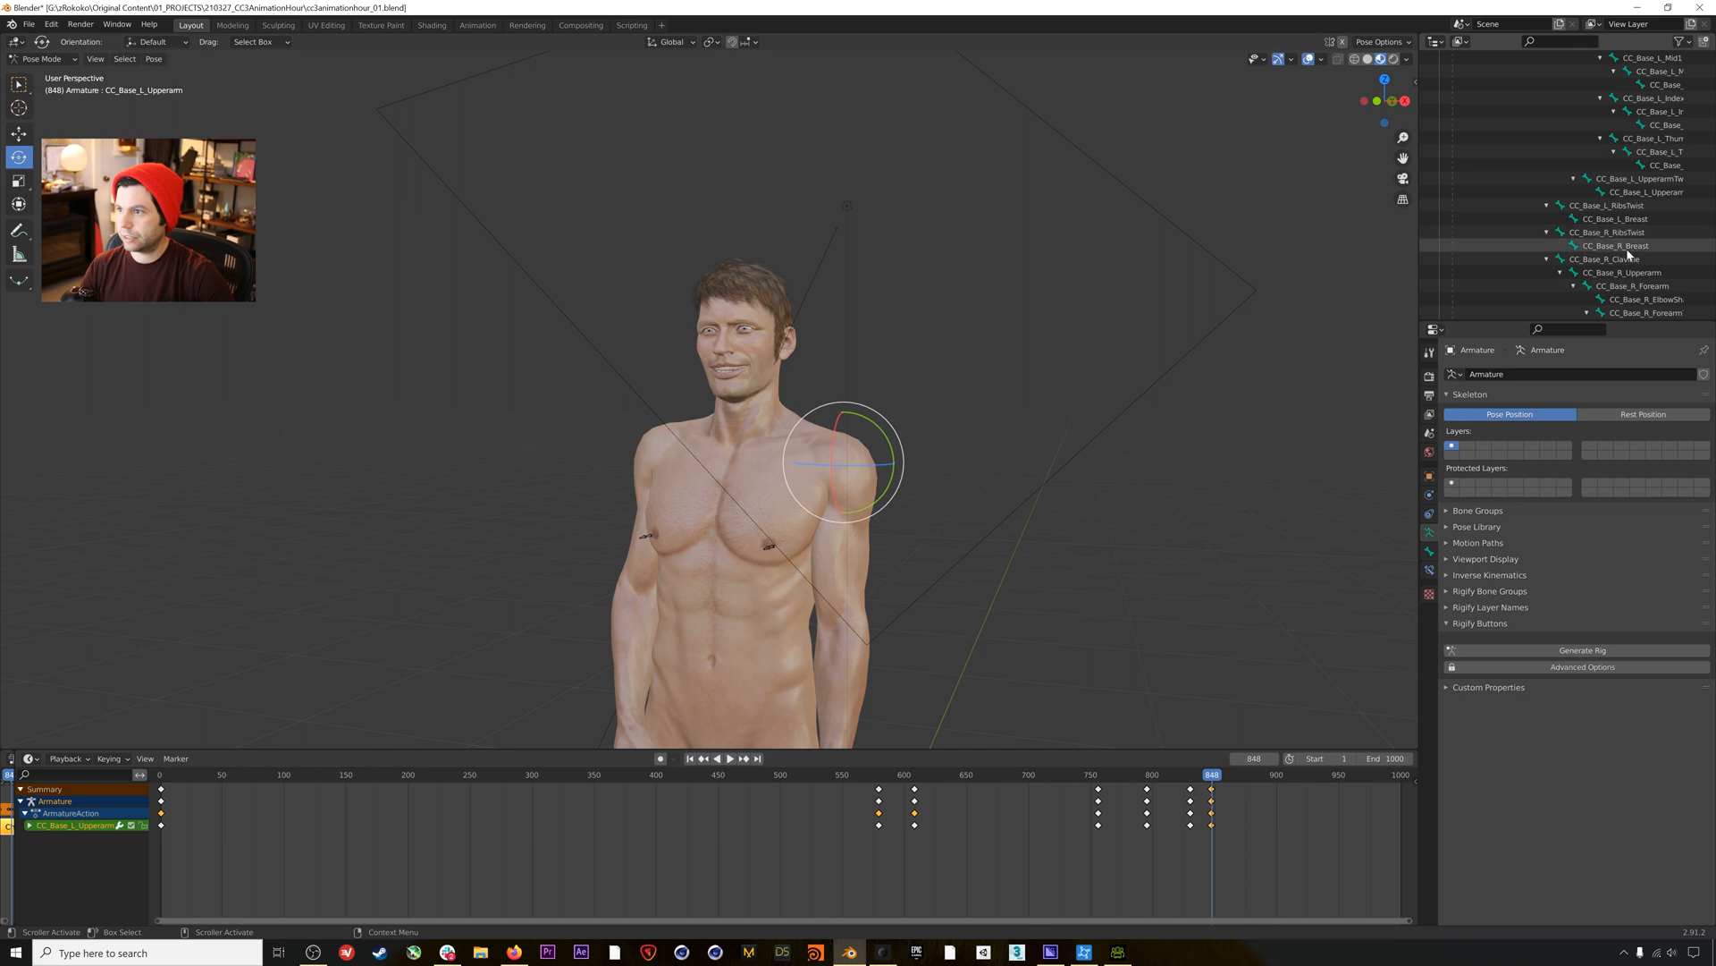
{"action": "left_click", "coordinate": [1621, 273]}
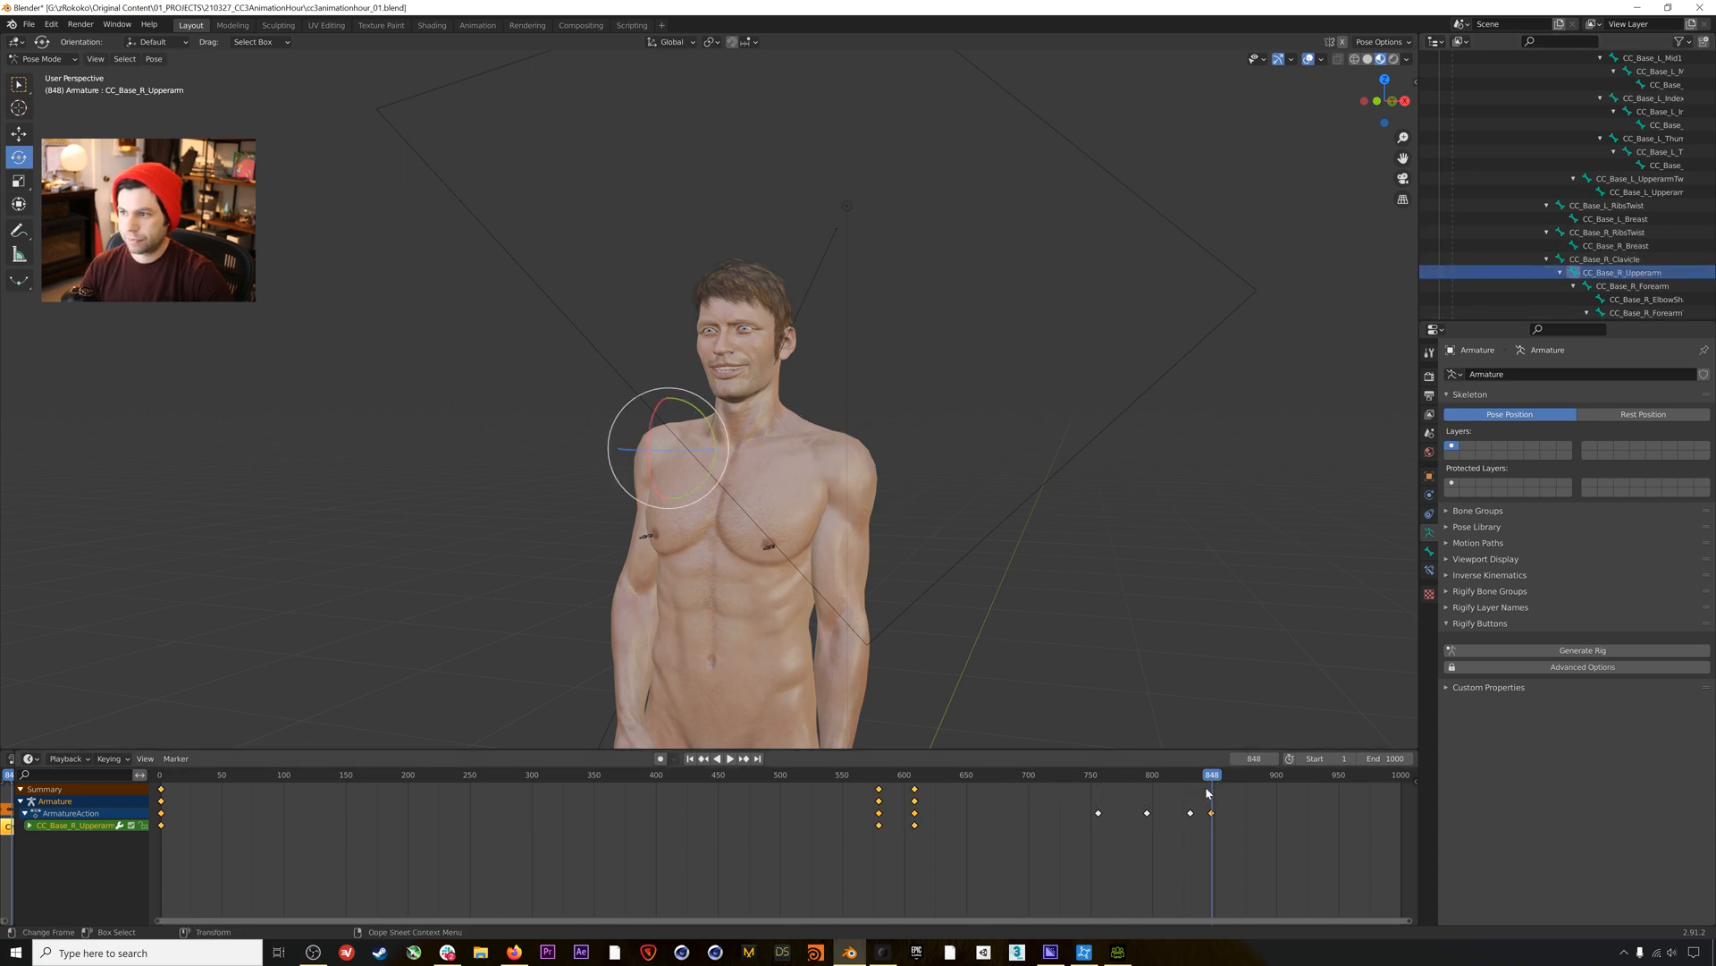
{"action": "left_click_drag", "start_coordinate": [1211, 776], "coordinate": [1213, 776]}
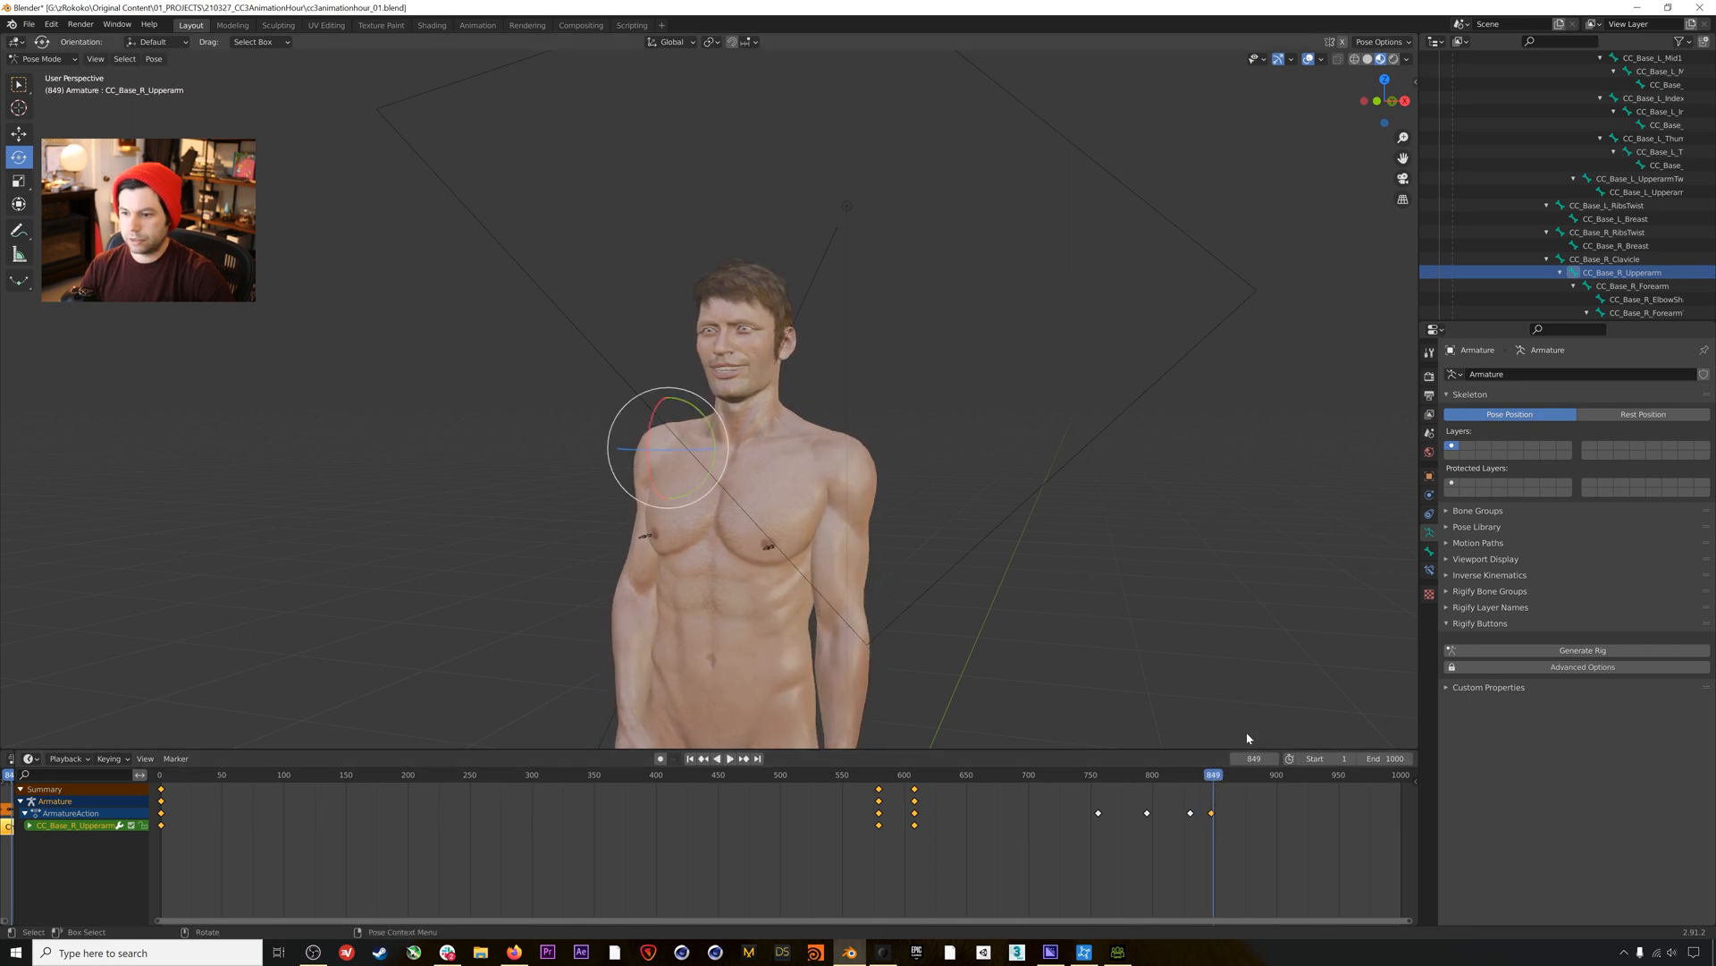
{"action": "key", "text": "Left"}
{"action": "key", "text": "Left"}
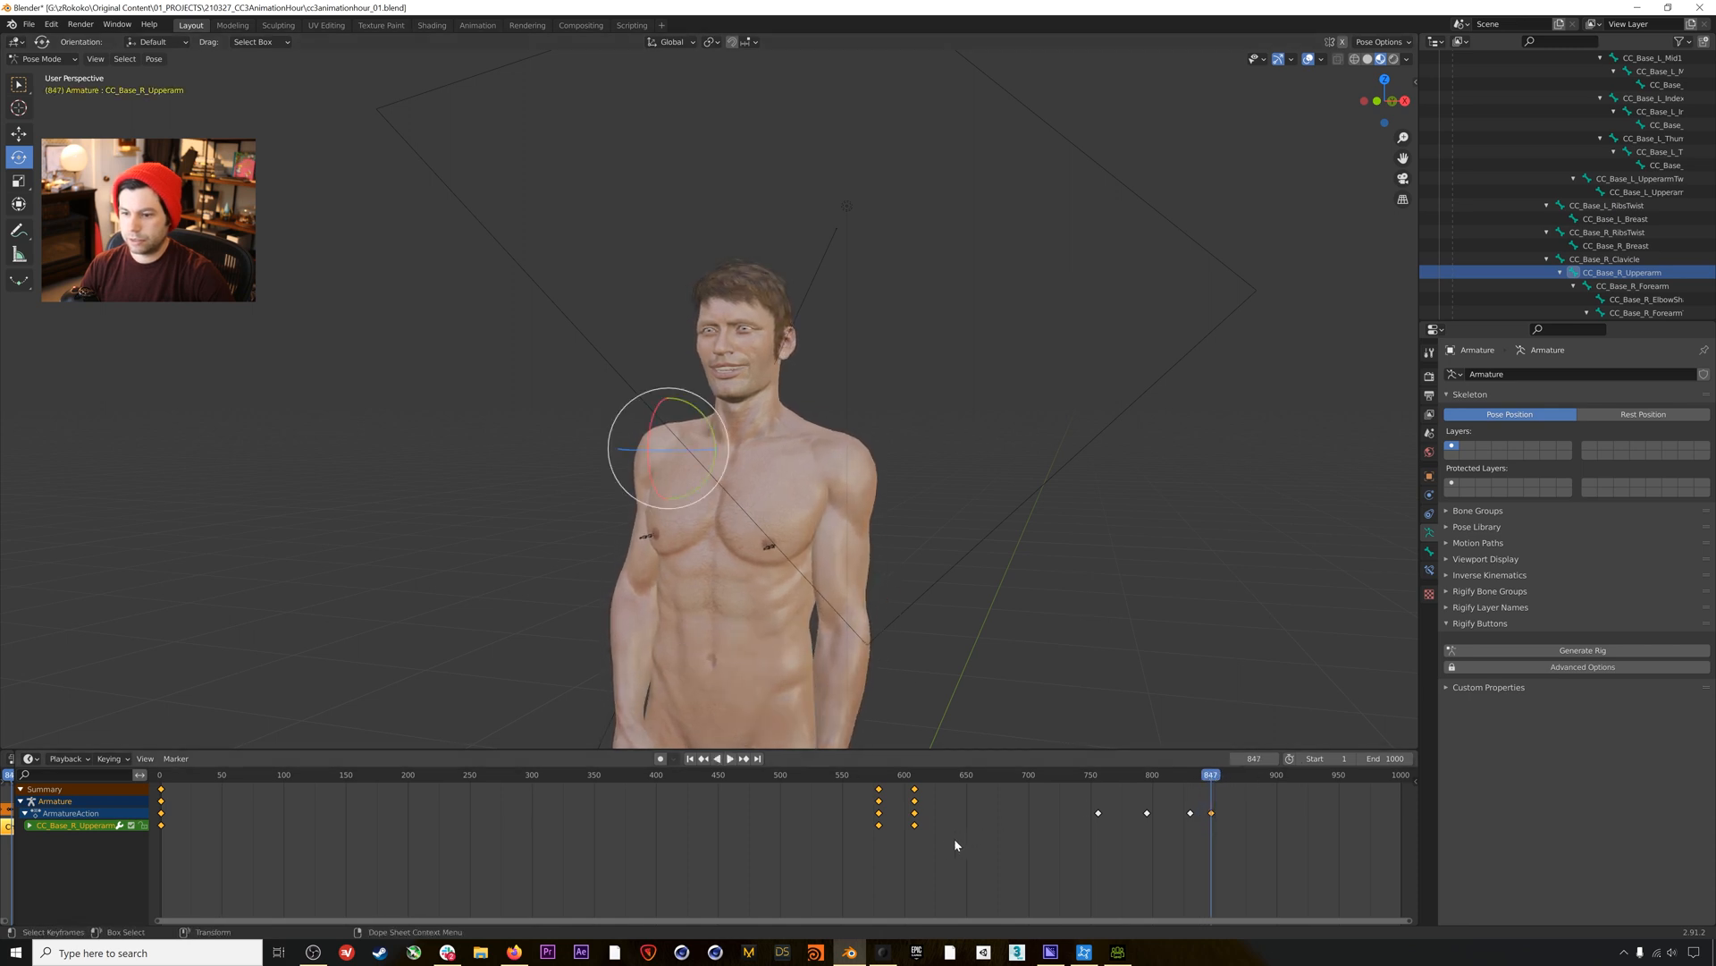
{"action": "middle_click_drag", "start_coordinate": [769, 530], "coordinate": [726, 525]}
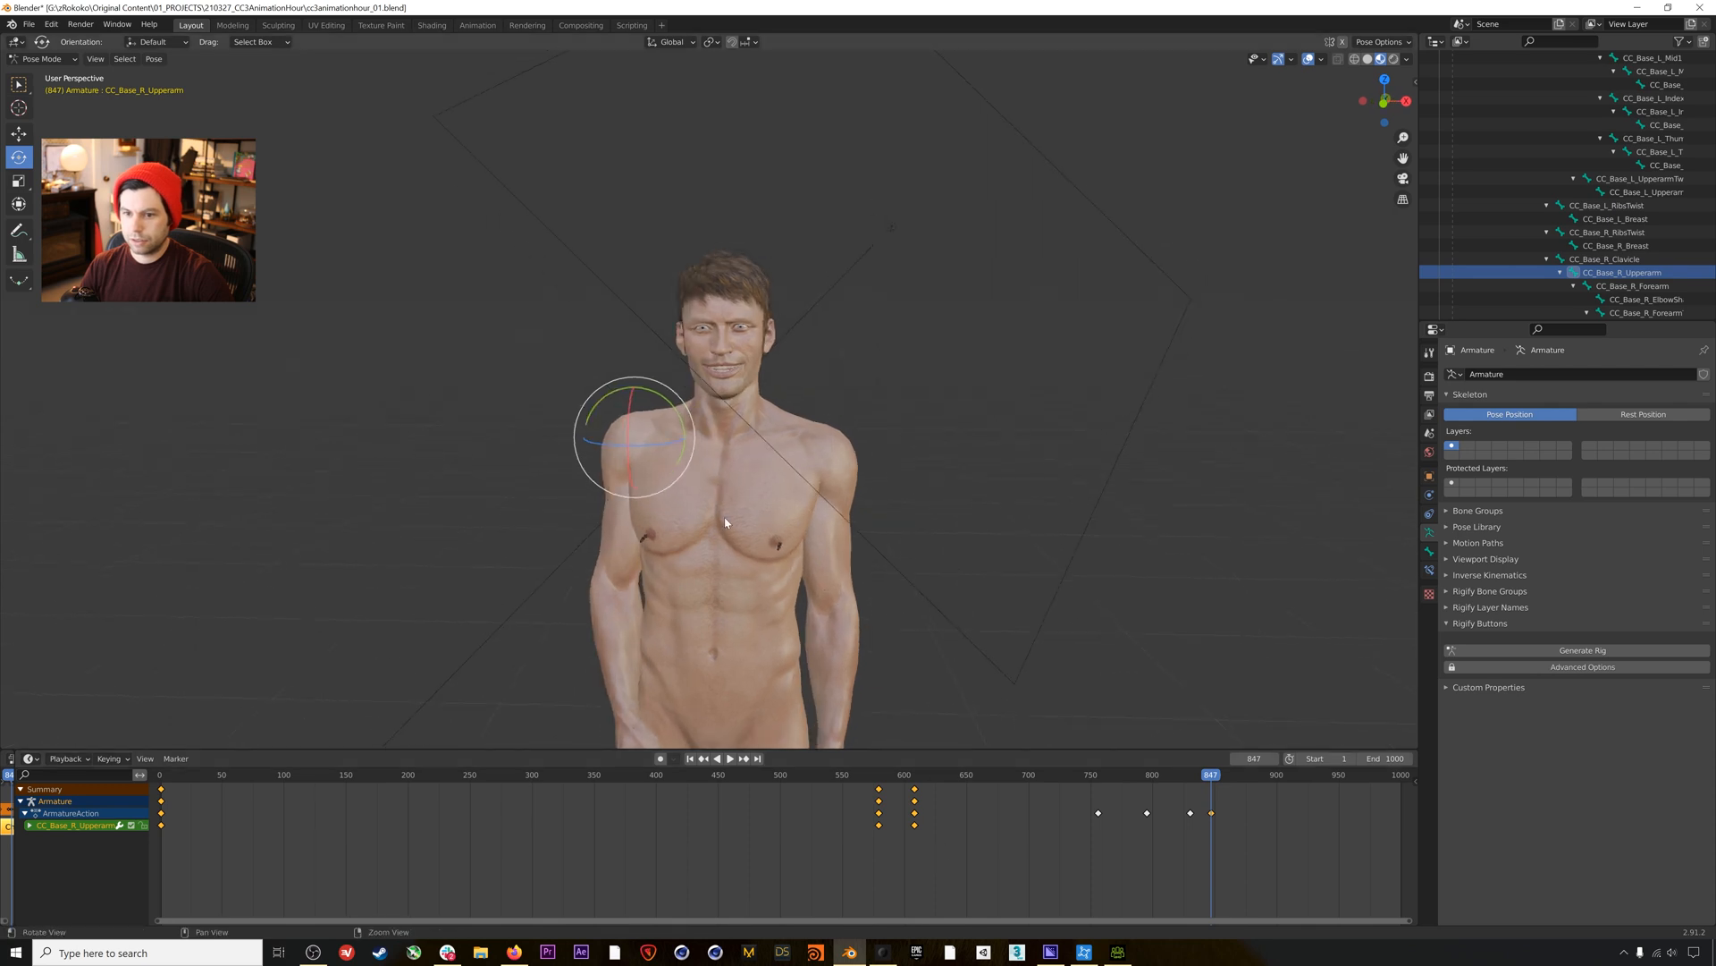
Try to copy the CC_Base_R_Upperarm keyframe from frame 608 to frame 847.
{"action": "left_click", "coordinate": [914, 808], "text": "alt"}
{"action": "key", "text": "ctrl+v"}
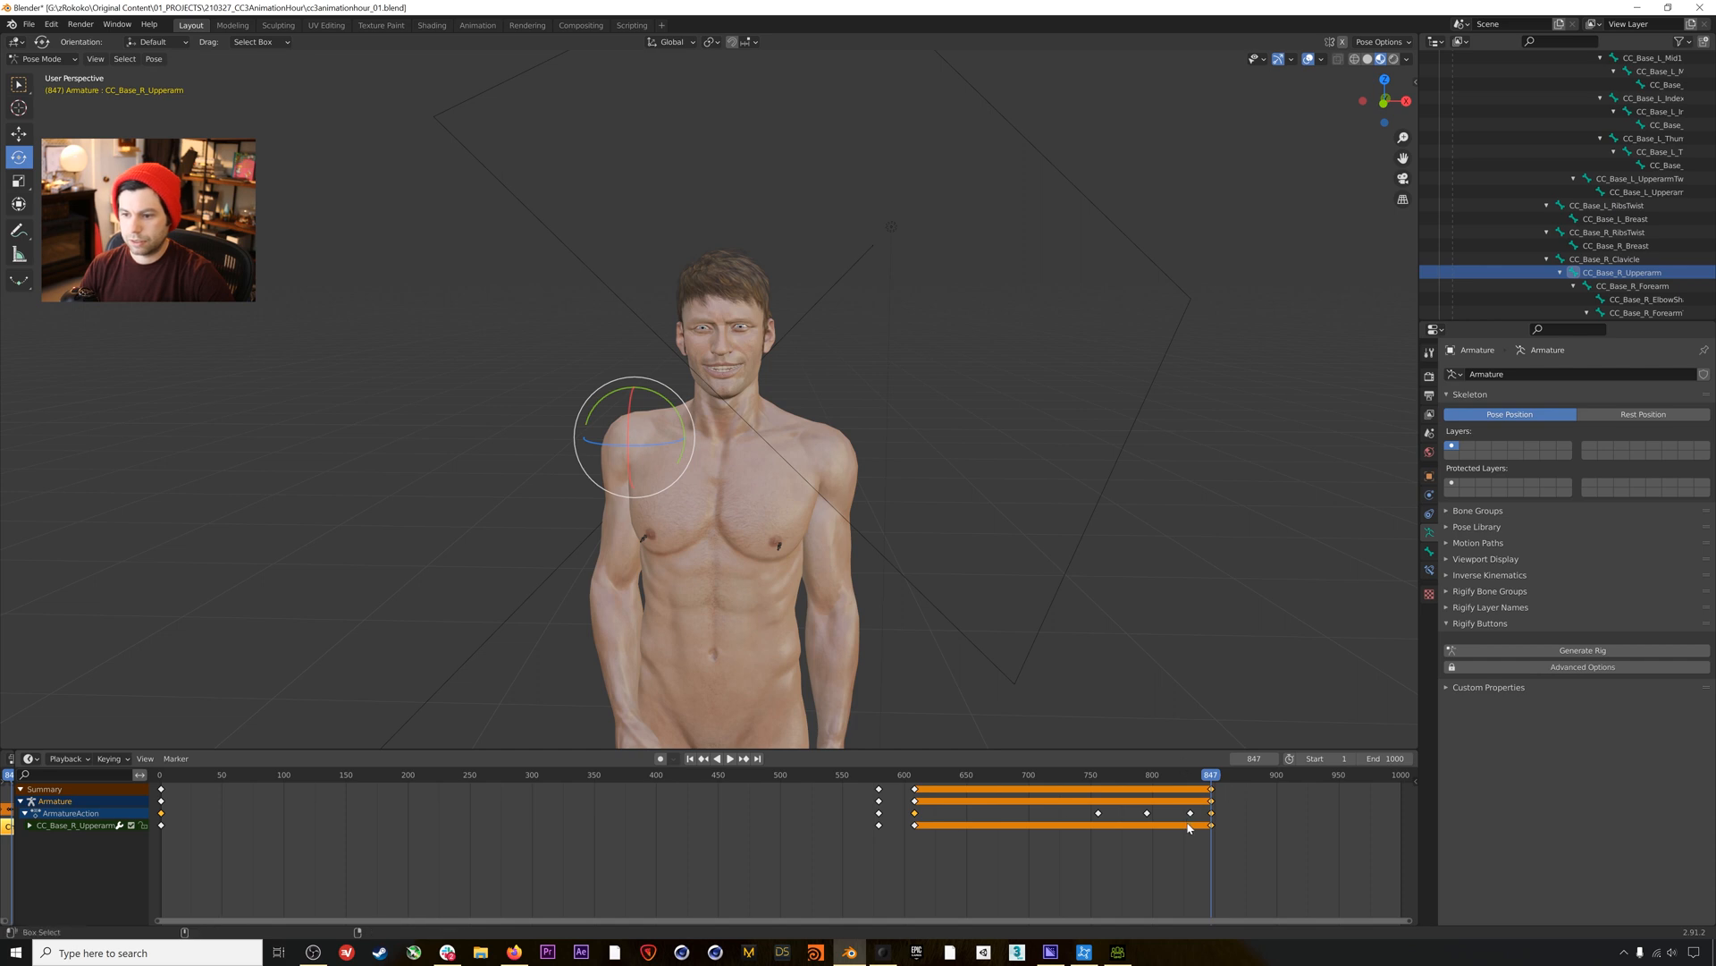
{"action": "key", "text": "ctrl+z"}
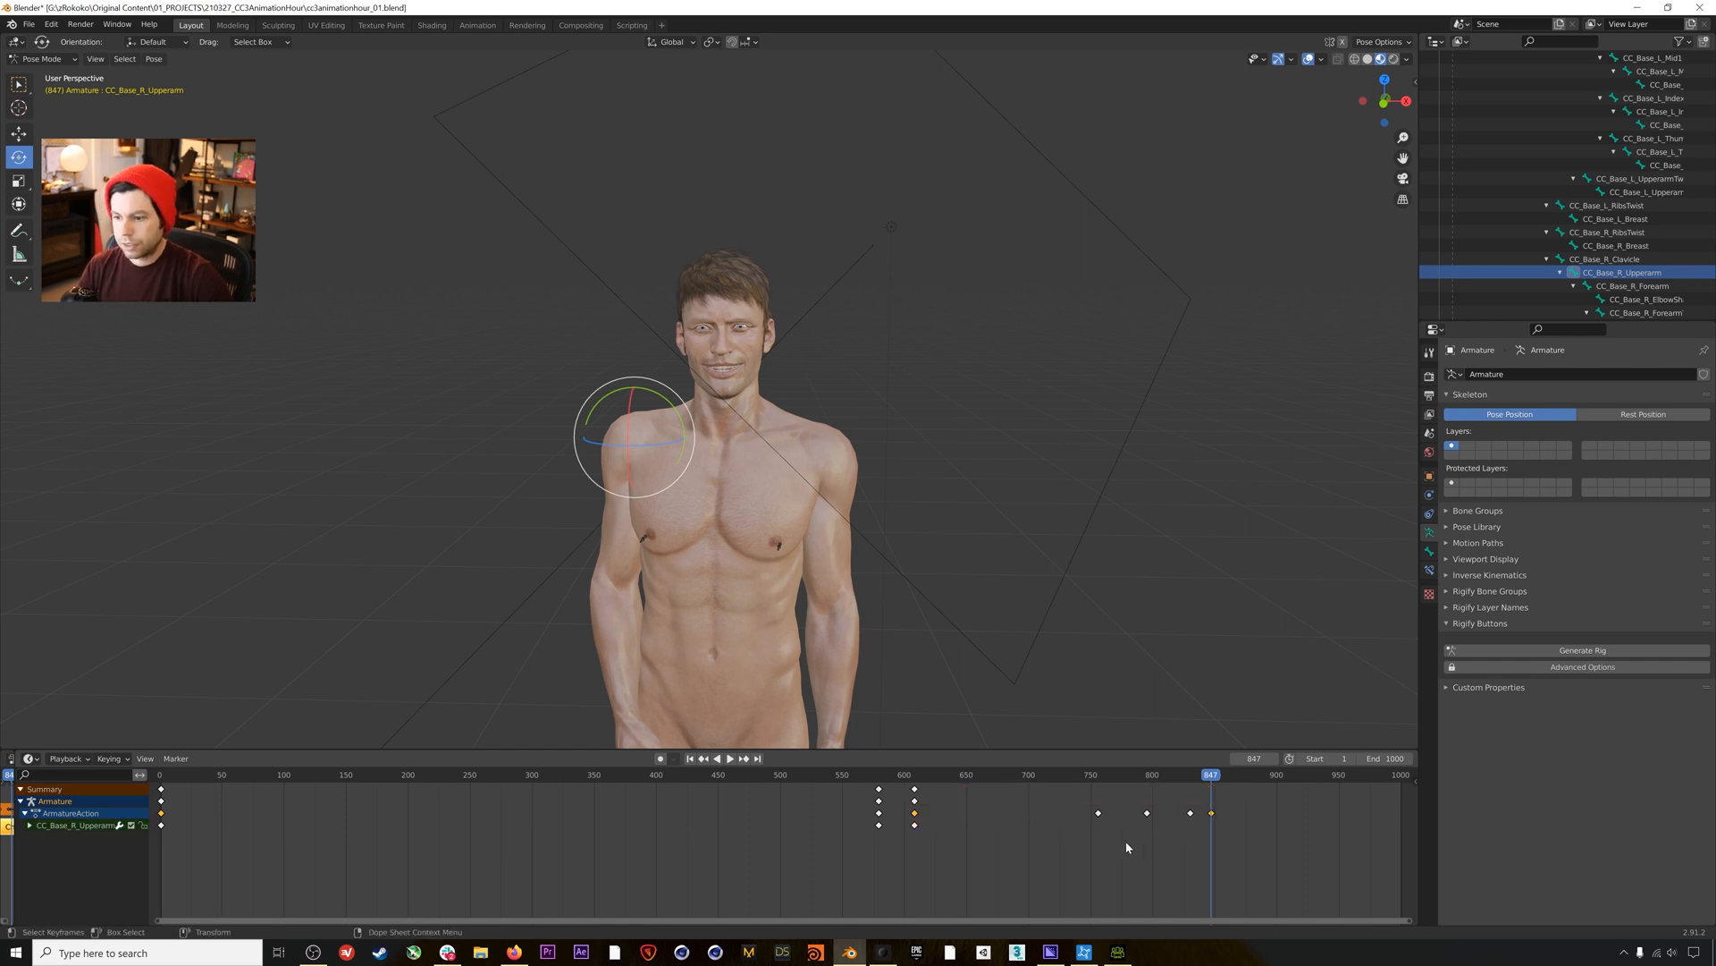
{"action": "left_click_drag", "start_coordinate": [1090, 809], "coordinate": [1089, 807]}
{"action": "key", "text": "ctrl+c"}
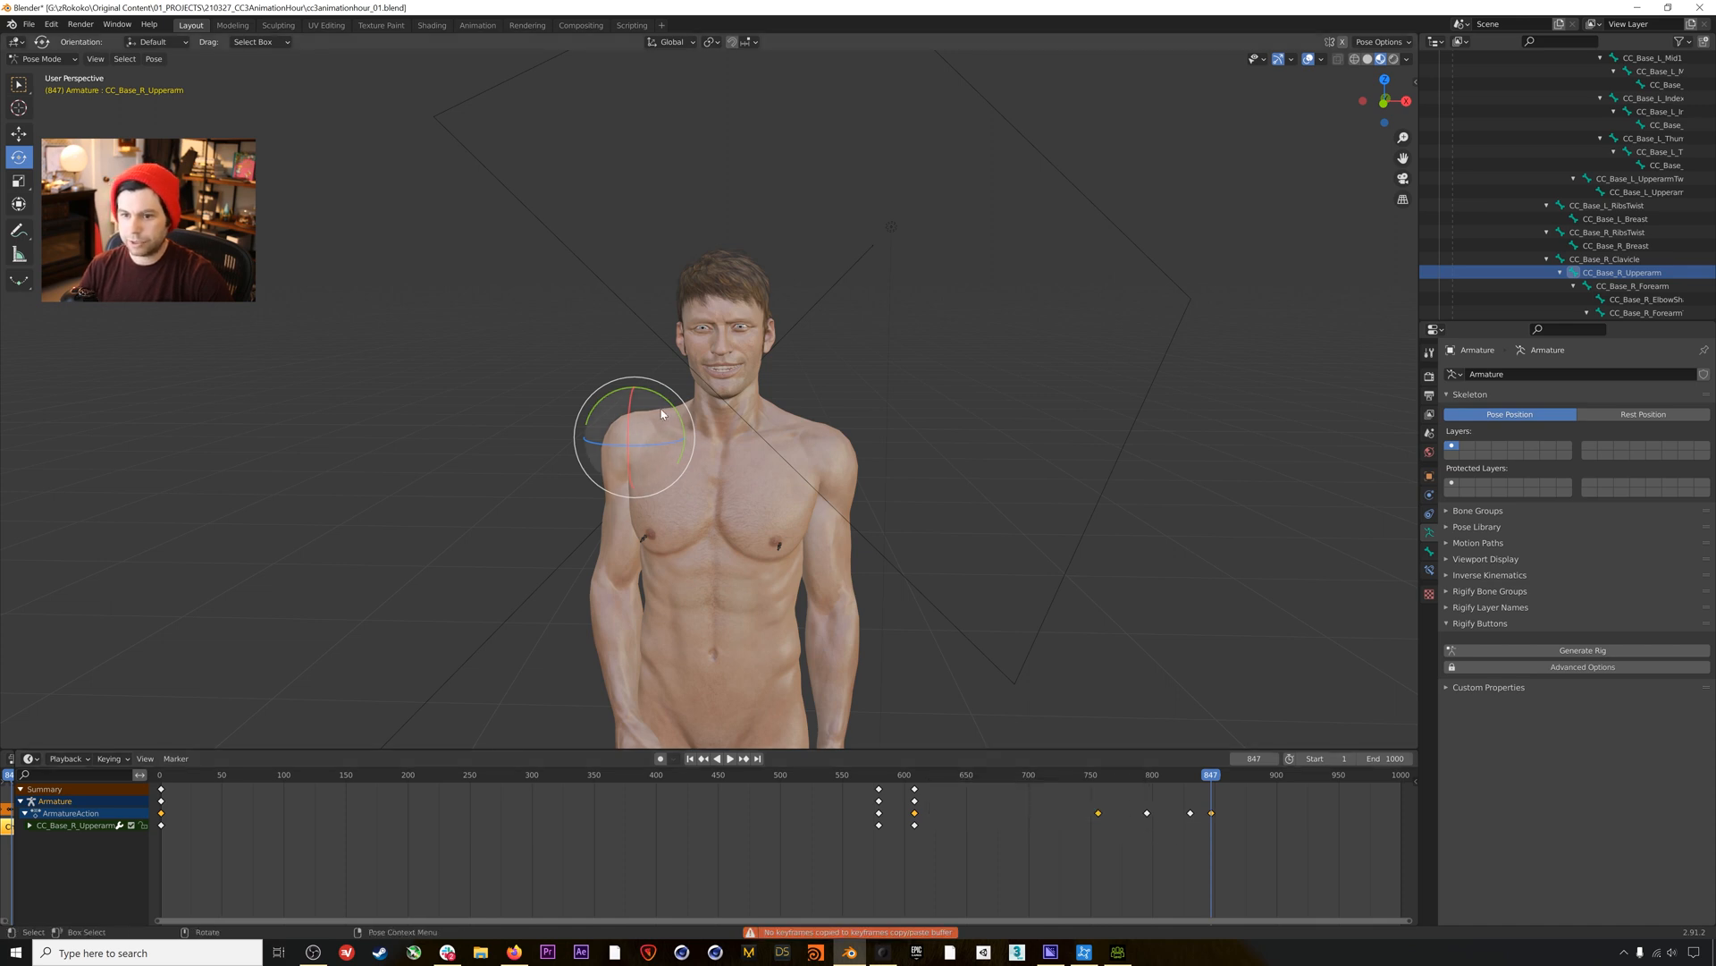
Rotate CC_Base_R_Upperarm slightly away from the torso at frame 847 and keyframe its location, rotation and scale.
{"action": "middle_click_drag", "start_coordinate": [654, 506], "coordinate": [690, 515]}
{"action": "left_click_drag", "start_coordinate": [669, 404], "coordinate": [677, 411]}
{"action": "middle_click_drag", "start_coordinate": [684, 655], "coordinate": [701, 683]}
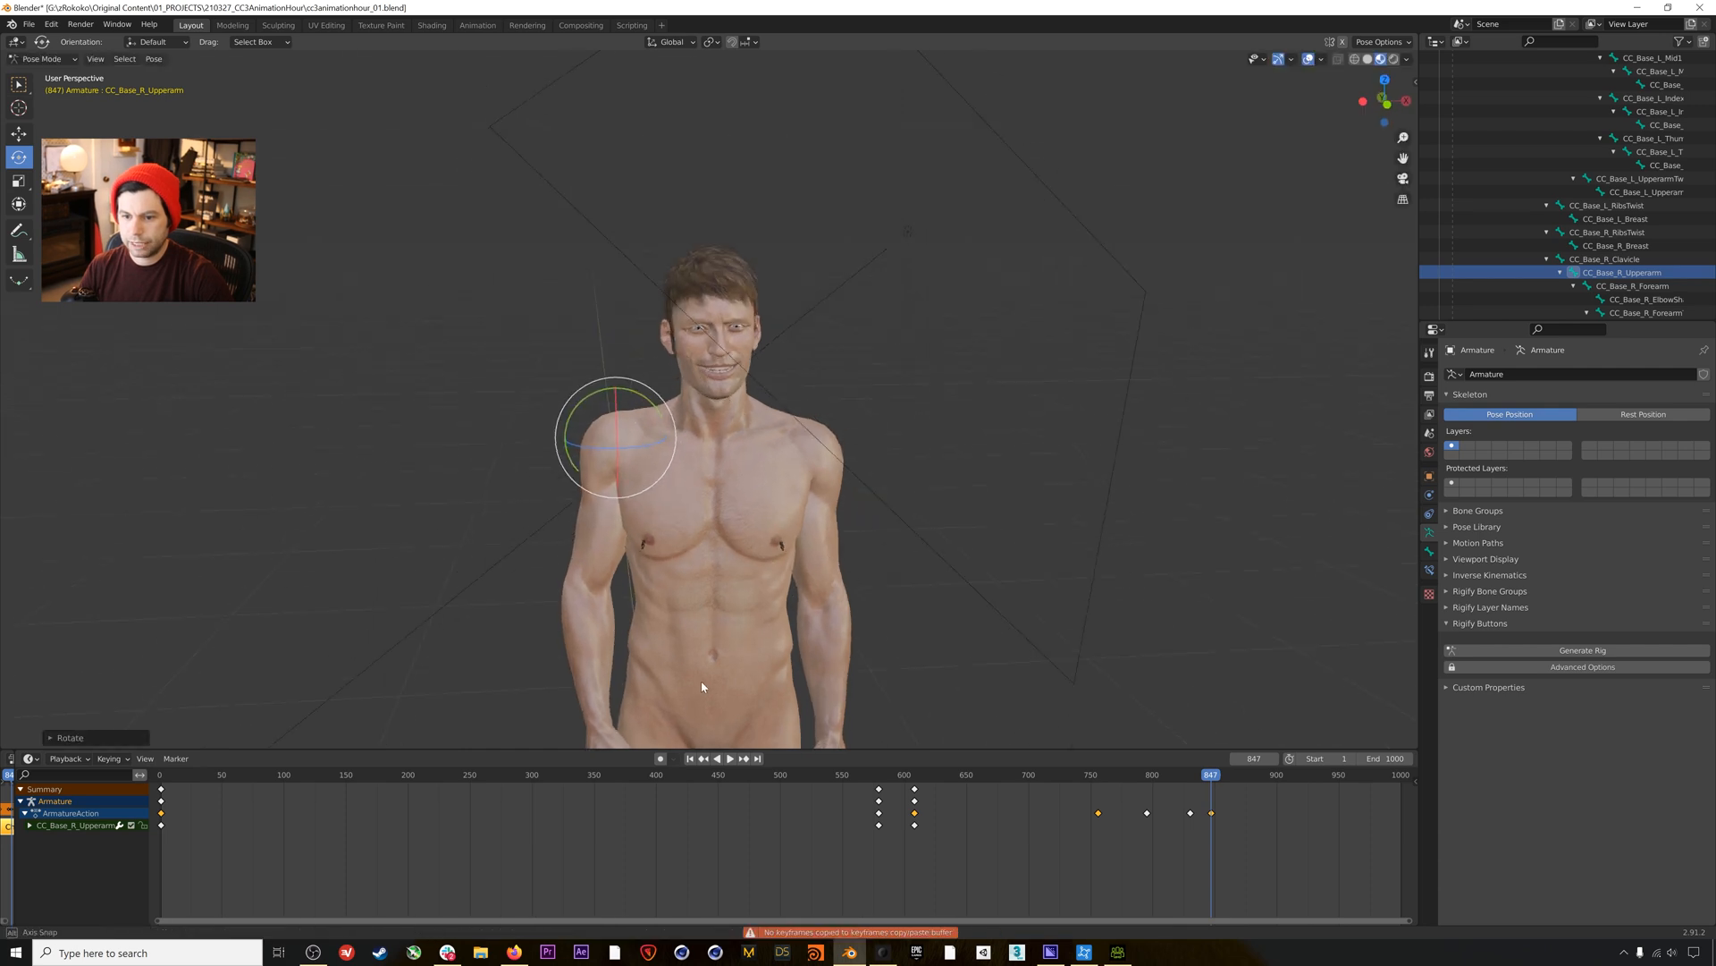
{"action": "left_click_drag", "start_coordinate": [625, 461], "coordinate": [624, 472]}
{"action": "key", "text": "i"}
{"action": "left_click", "coordinate": [1200, 840]}
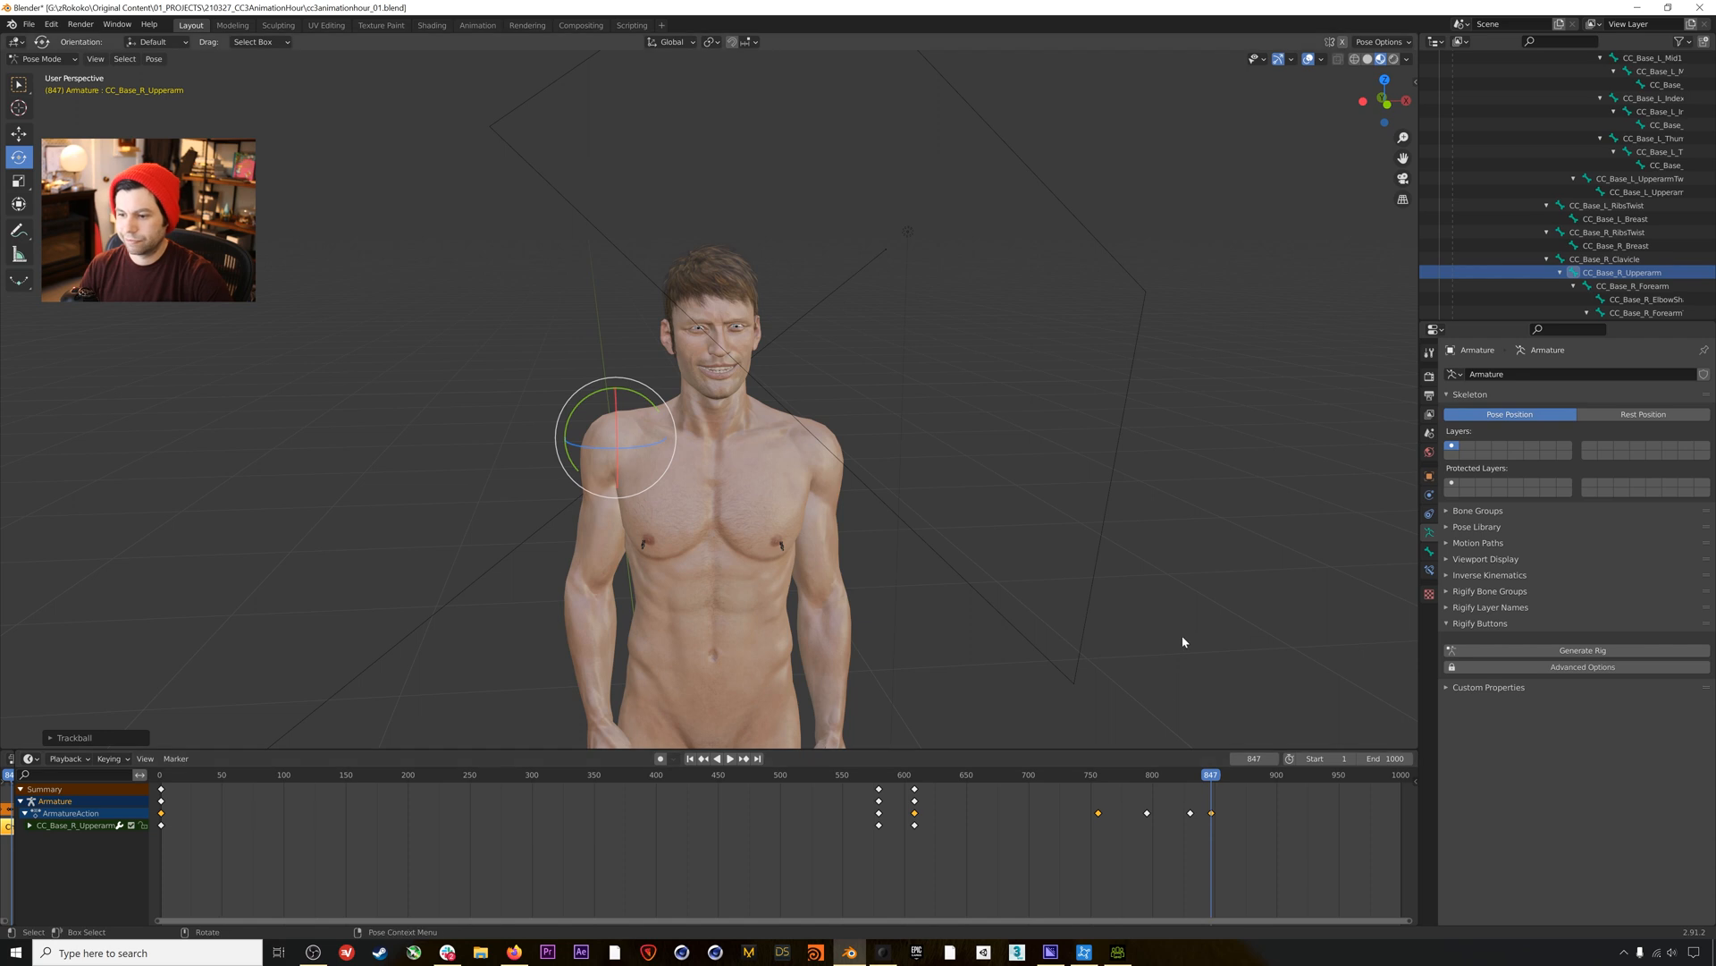
Scrub back through the animation to frame 505 to review the corrected arms on the whole figure.
{"action": "middle_click_drag", "start_coordinate": [689, 508], "coordinate": [705, 521]}
{"action": "scroll", "coordinate": [704, 520], "scroll_direction": "down", "scroll_amount": 3}
{"action": "left_click_drag", "start_coordinate": [1207, 776], "coordinate": [703, 784]}
{"action": "mouse_move", "coordinate": [839, 774]}
{"action": "left_mouse_down"}
{"action": "mouse_move", "coordinate": [915, 786]}
{"action": "mouse_move", "coordinate": [870, 768]}
{"action": "left_mouse_up"}
{"action": "left_click_drag", "start_coordinate": [731, 752], "coordinate": [786, 760]}
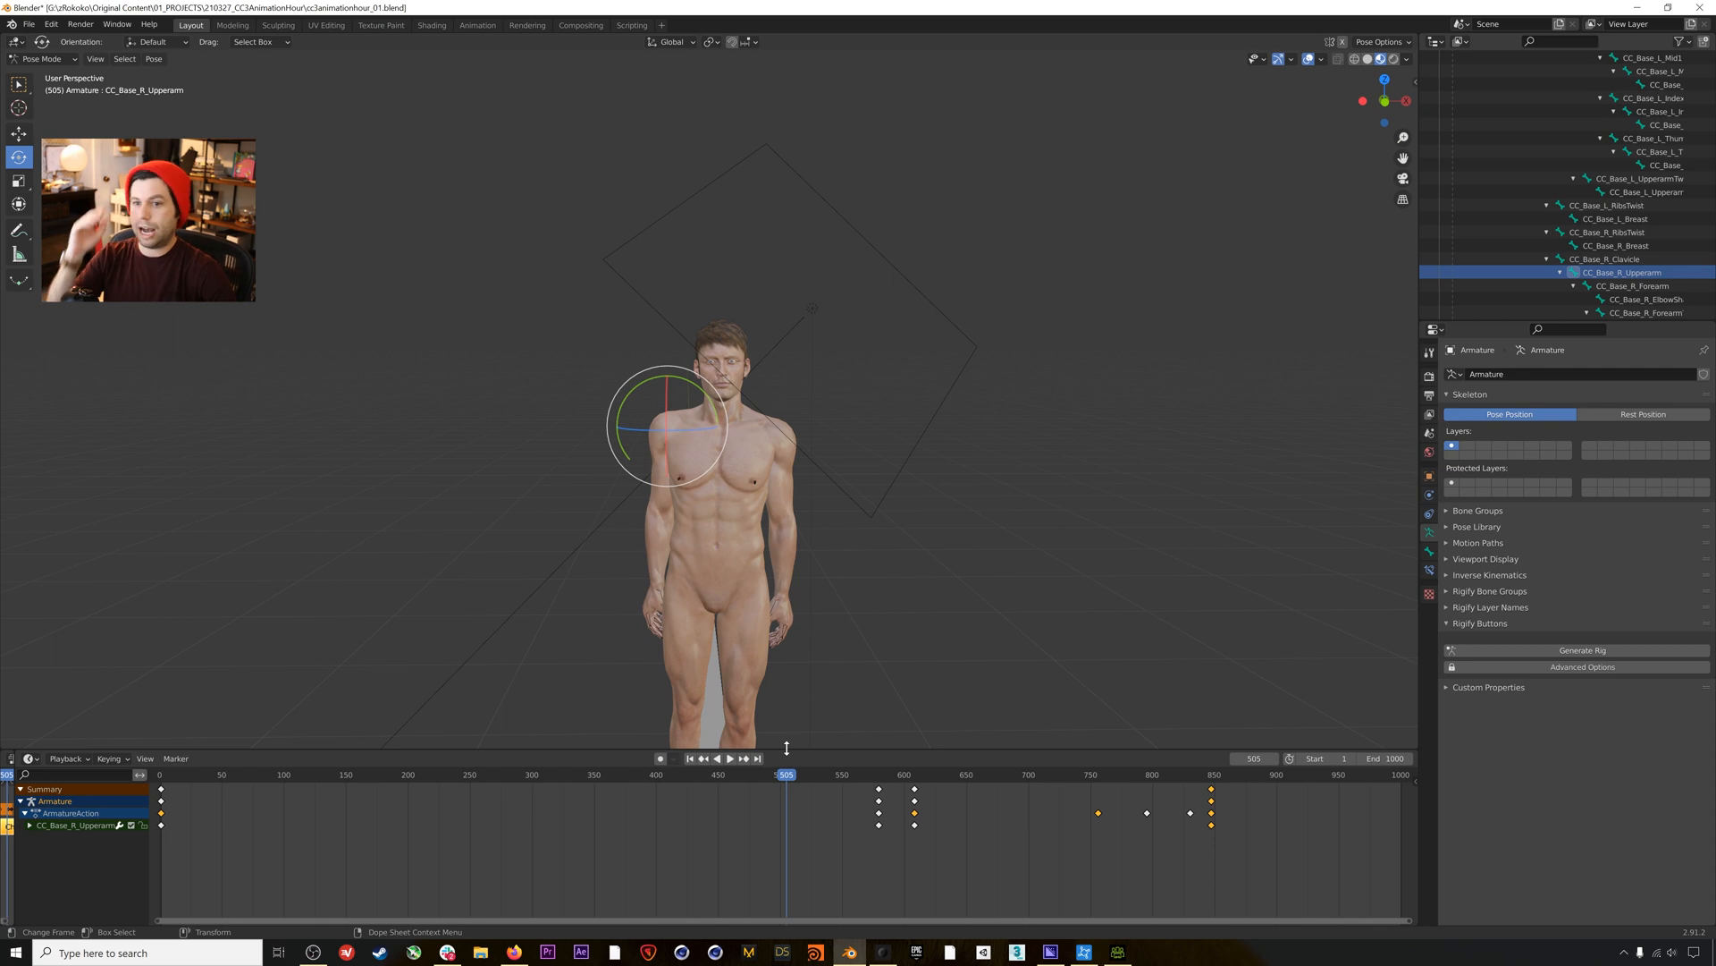
Find the CC_Base_NeckTwist01 bone in the armature hierarchy and select it.
{"action": "scroll", "coordinate": [1620, 268], "scroll_direction": "up", "scroll_amount": 20}
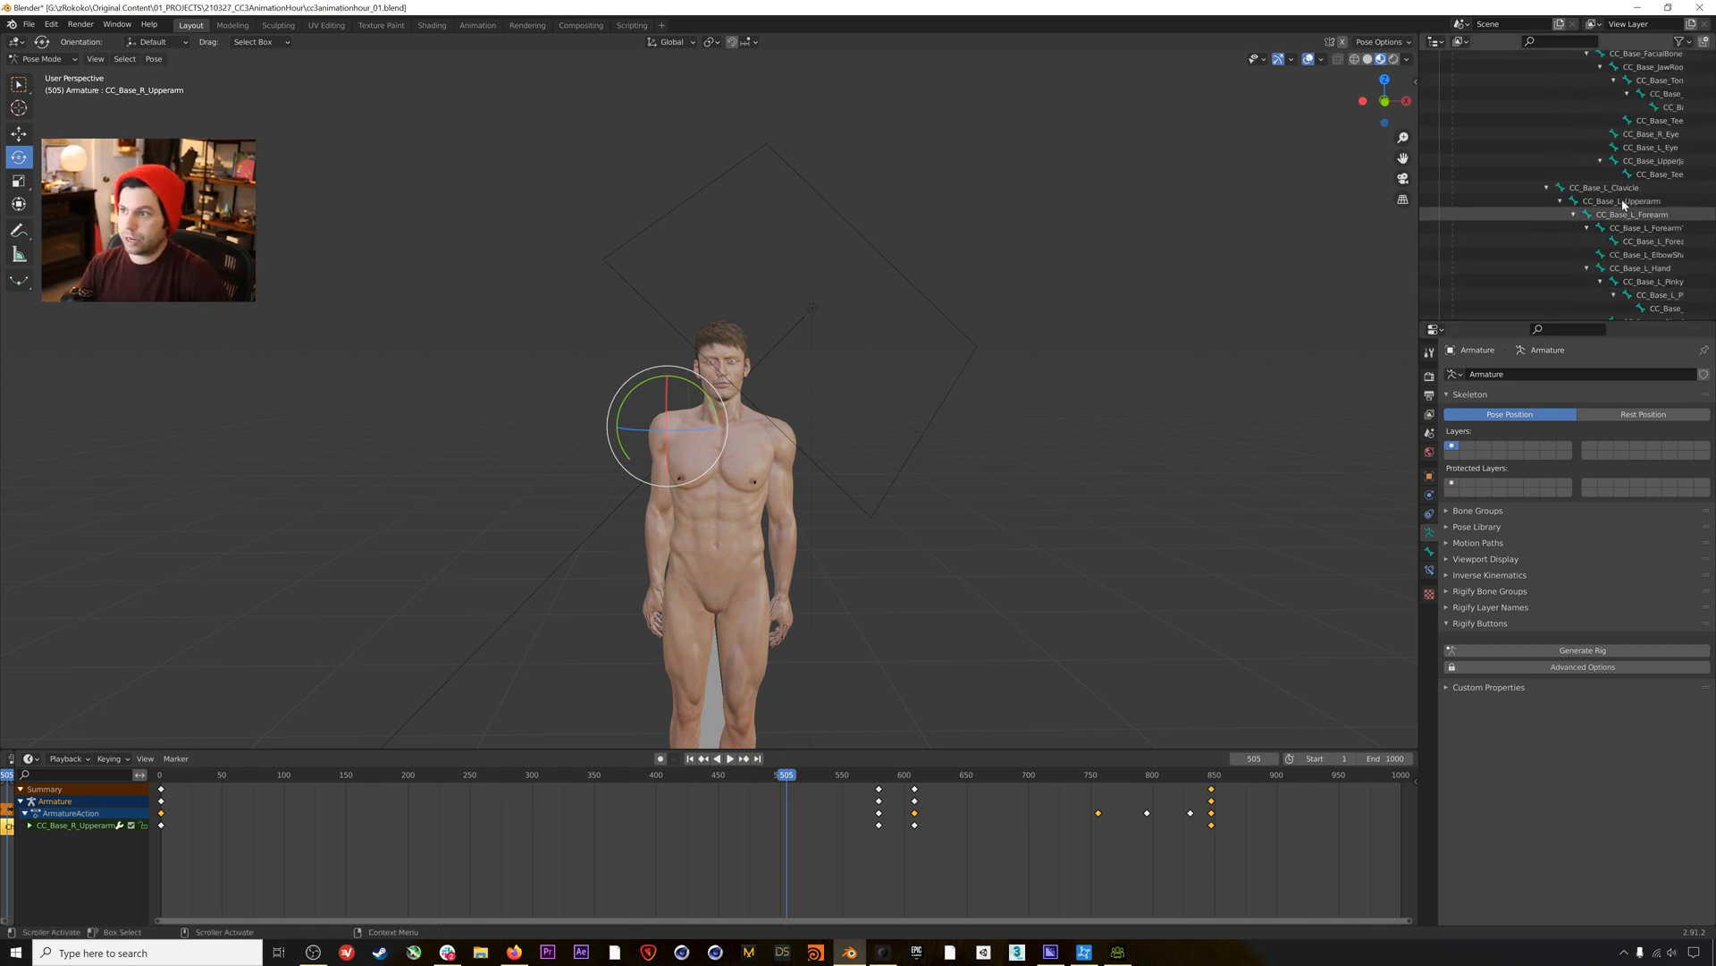
{"action": "scroll", "coordinate": [1623, 205], "scroll_direction": "down", "scroll_amount": 5}
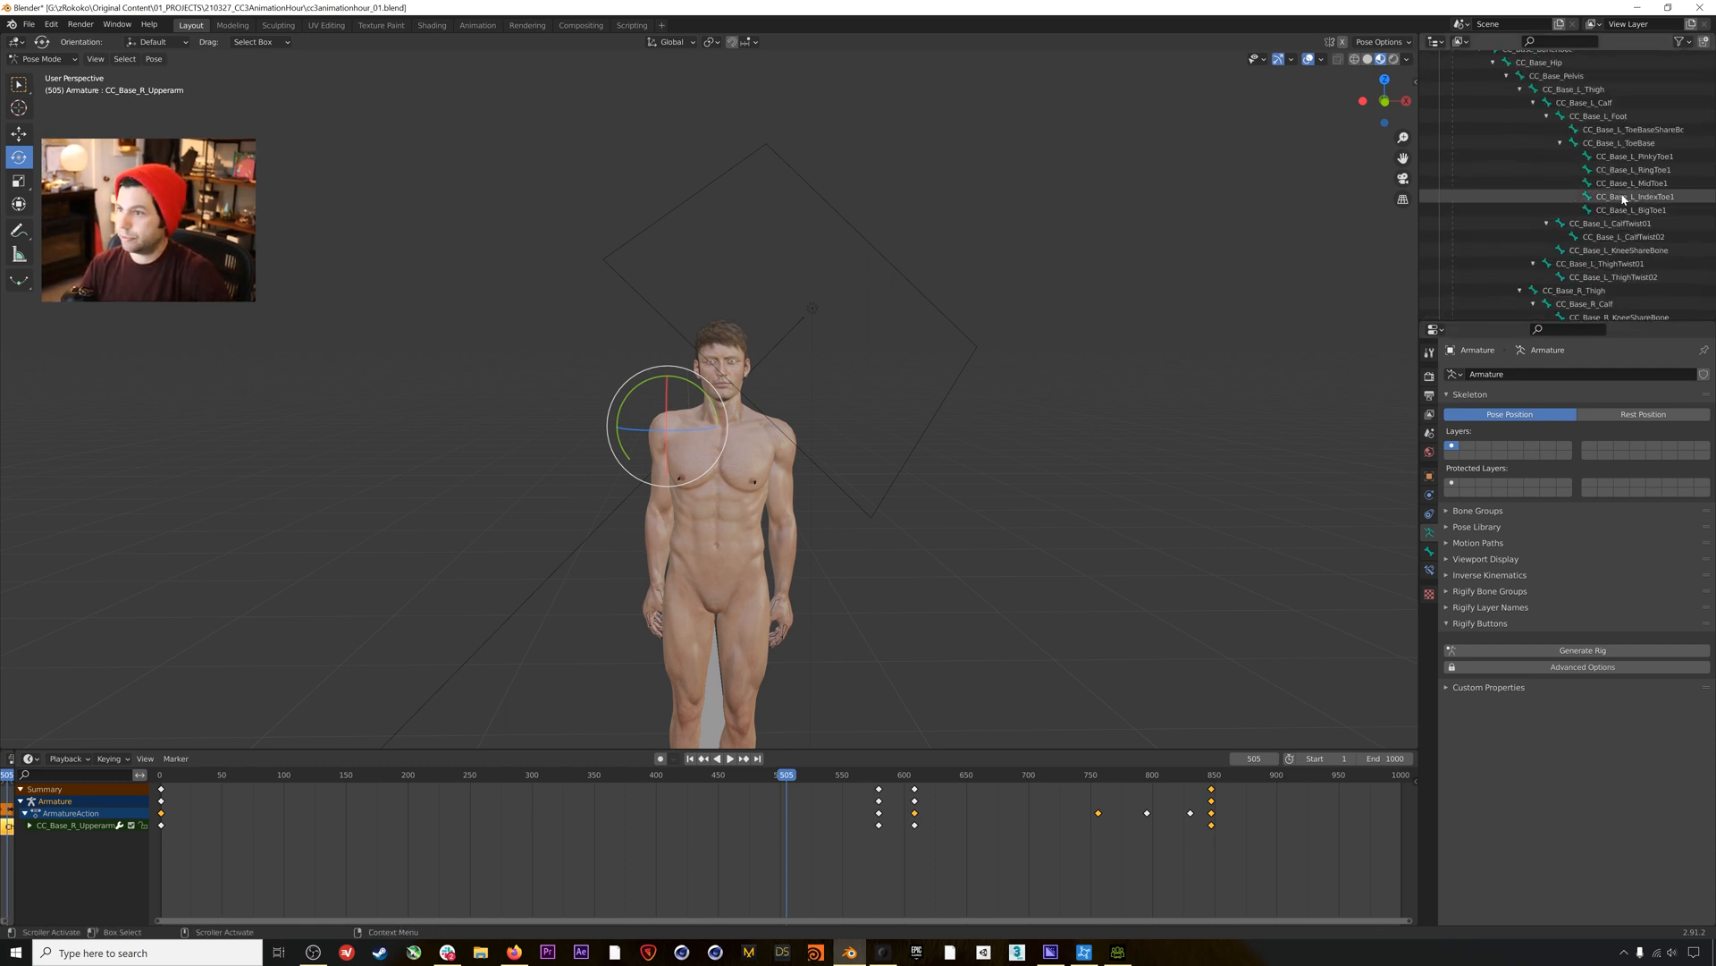
{"action": "scroll", "coordinate": [1622, 191], "scroll_direction": "up", "scroll_amount": 15}
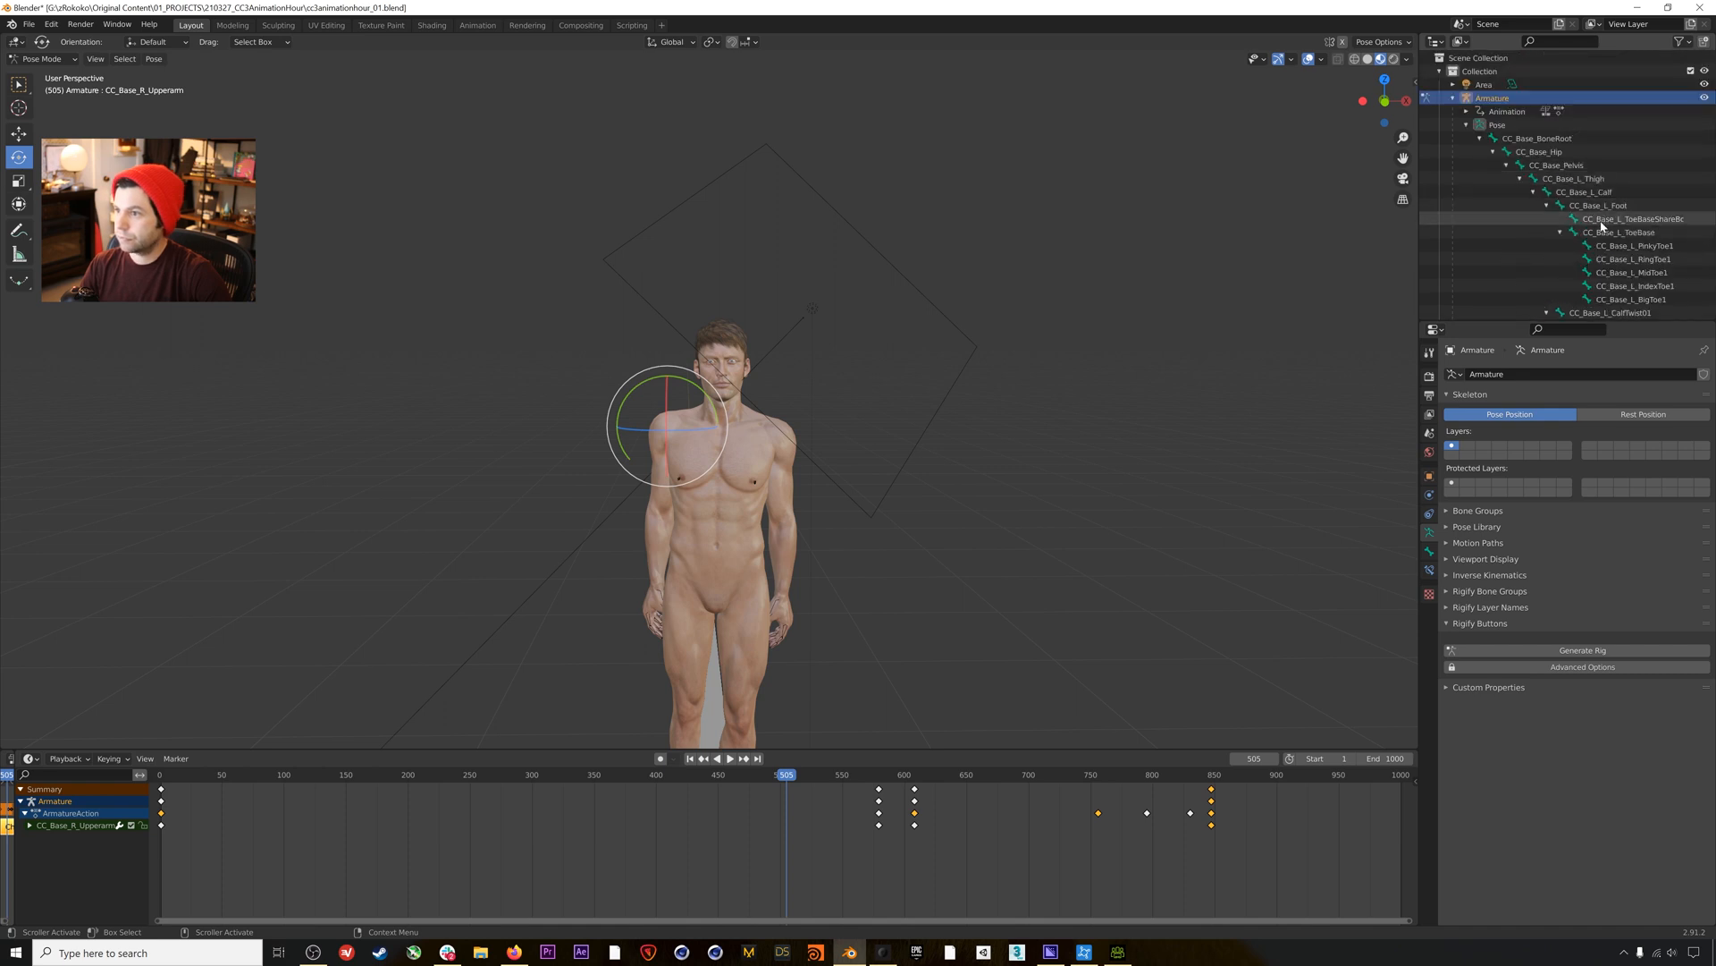
{"action": "scroll", "coordinate": [1602, 220], "scroll_direction": "down", "scroll_amount": 5}
{"action": "scroll", "coordinate": [1605, 215], "scroll_direction": "down", "scroll_amount": 6}
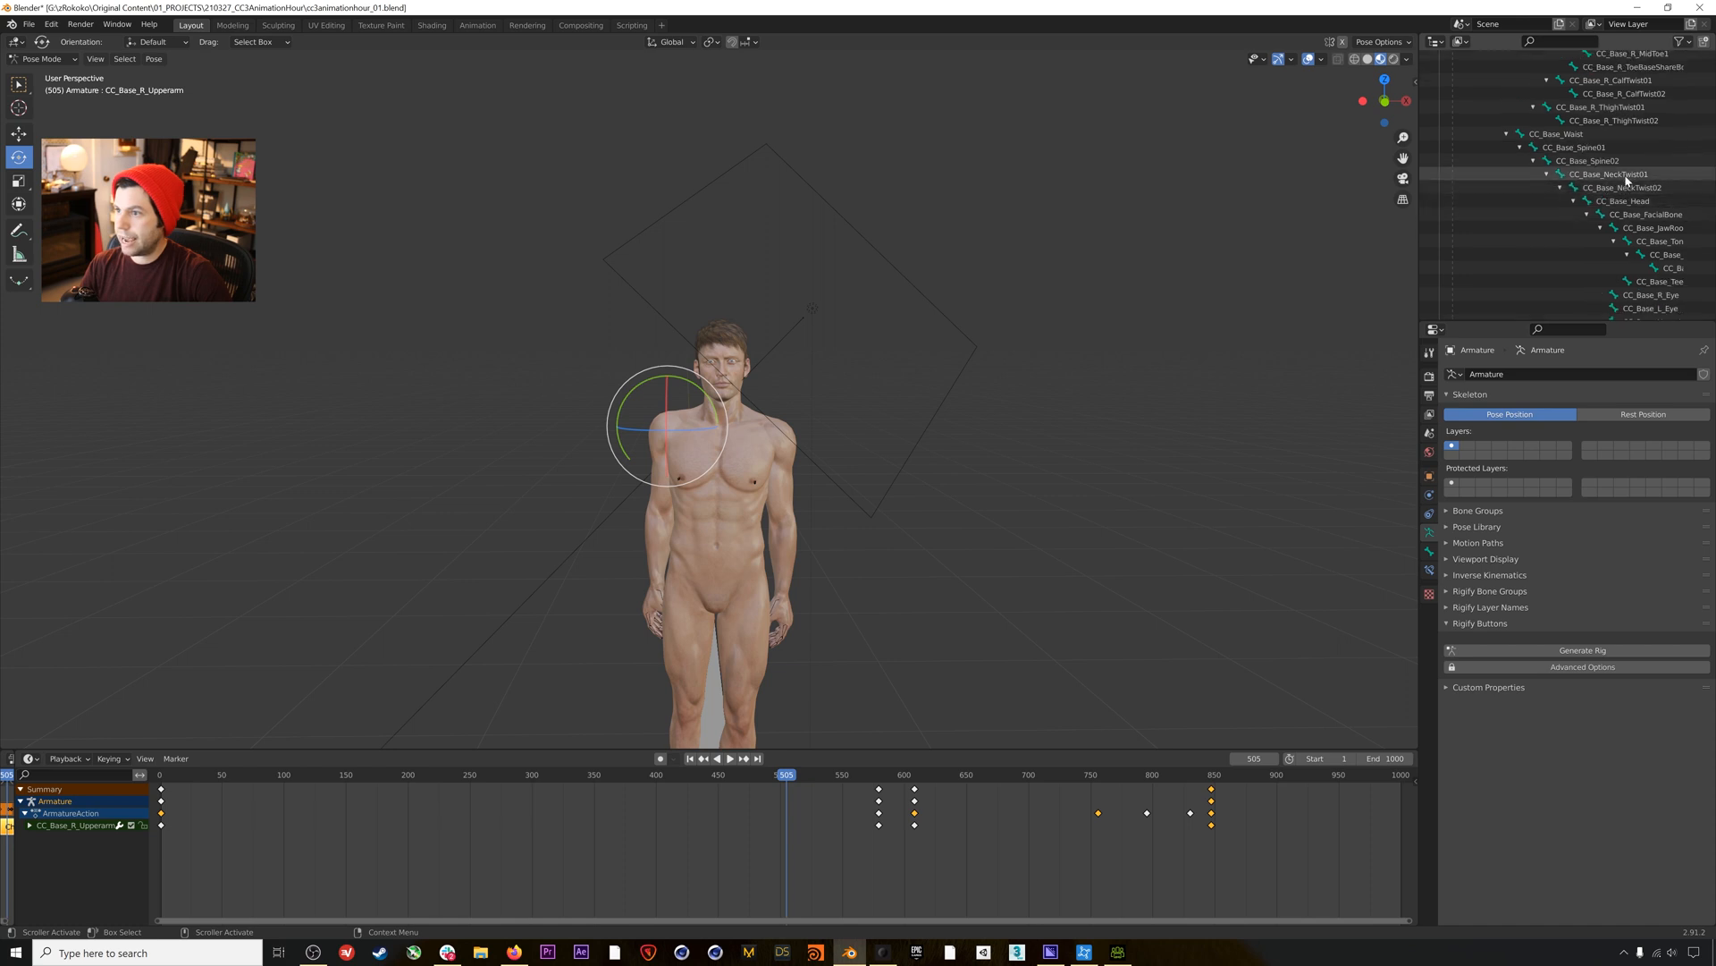
{"action": "left_click", "coordinate": [1627, 176]}
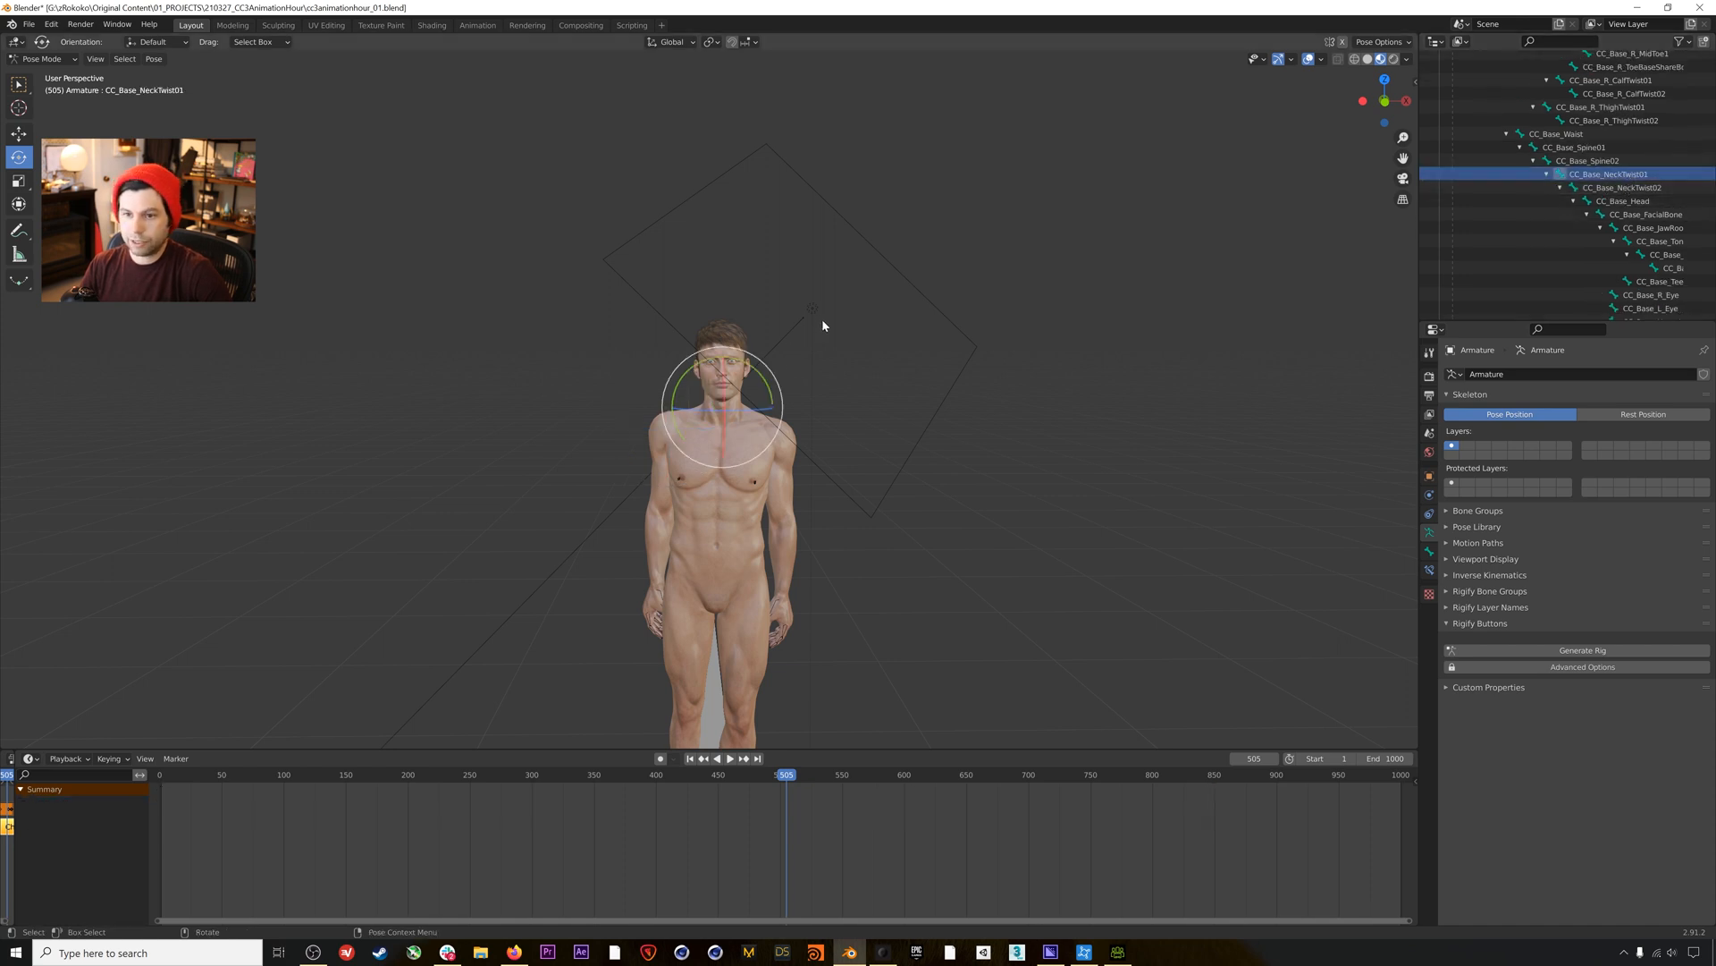
Try tilting CC_Base_NeckTwist01 with a free rotation at frame 505 and keyframe its location, rotation and scale.
{"action": "left_click_drag", "start_coordinate": [722, 374], "coordinate": [722, 371]}
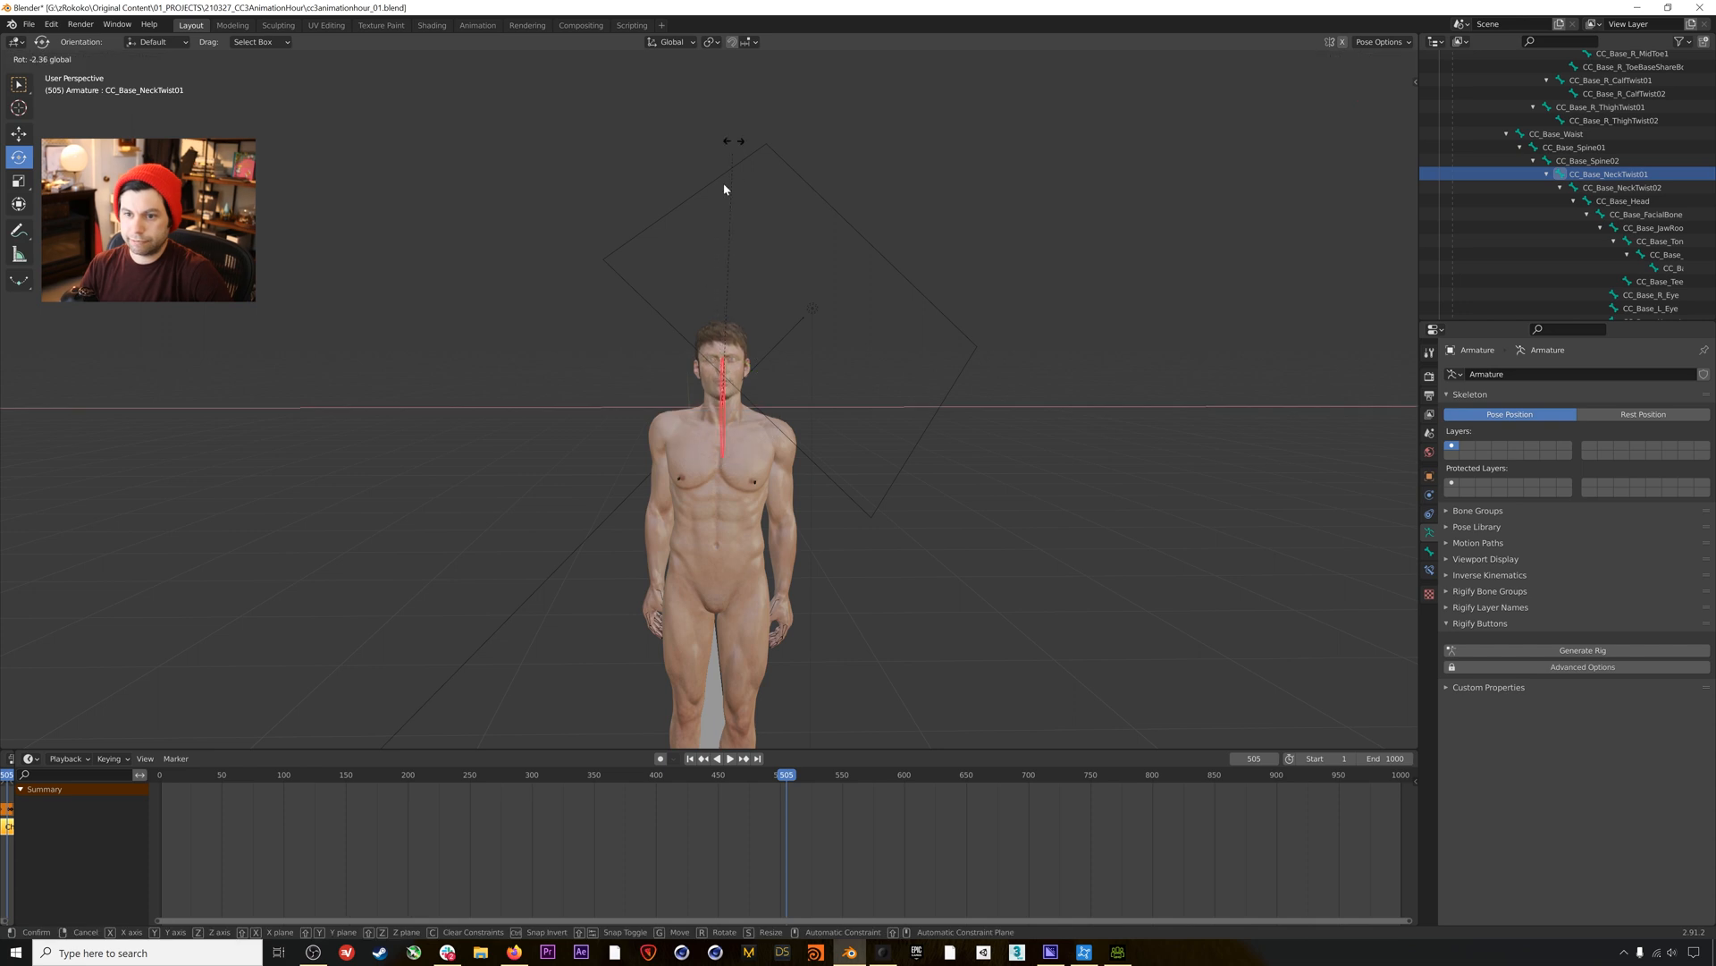
{"action": "left_click_drag", "start_coordinate": [730, 168], "coordinate": [729, 170]}
{"action": "key", "text": "r"}
{"action": "key", "text": "r"}
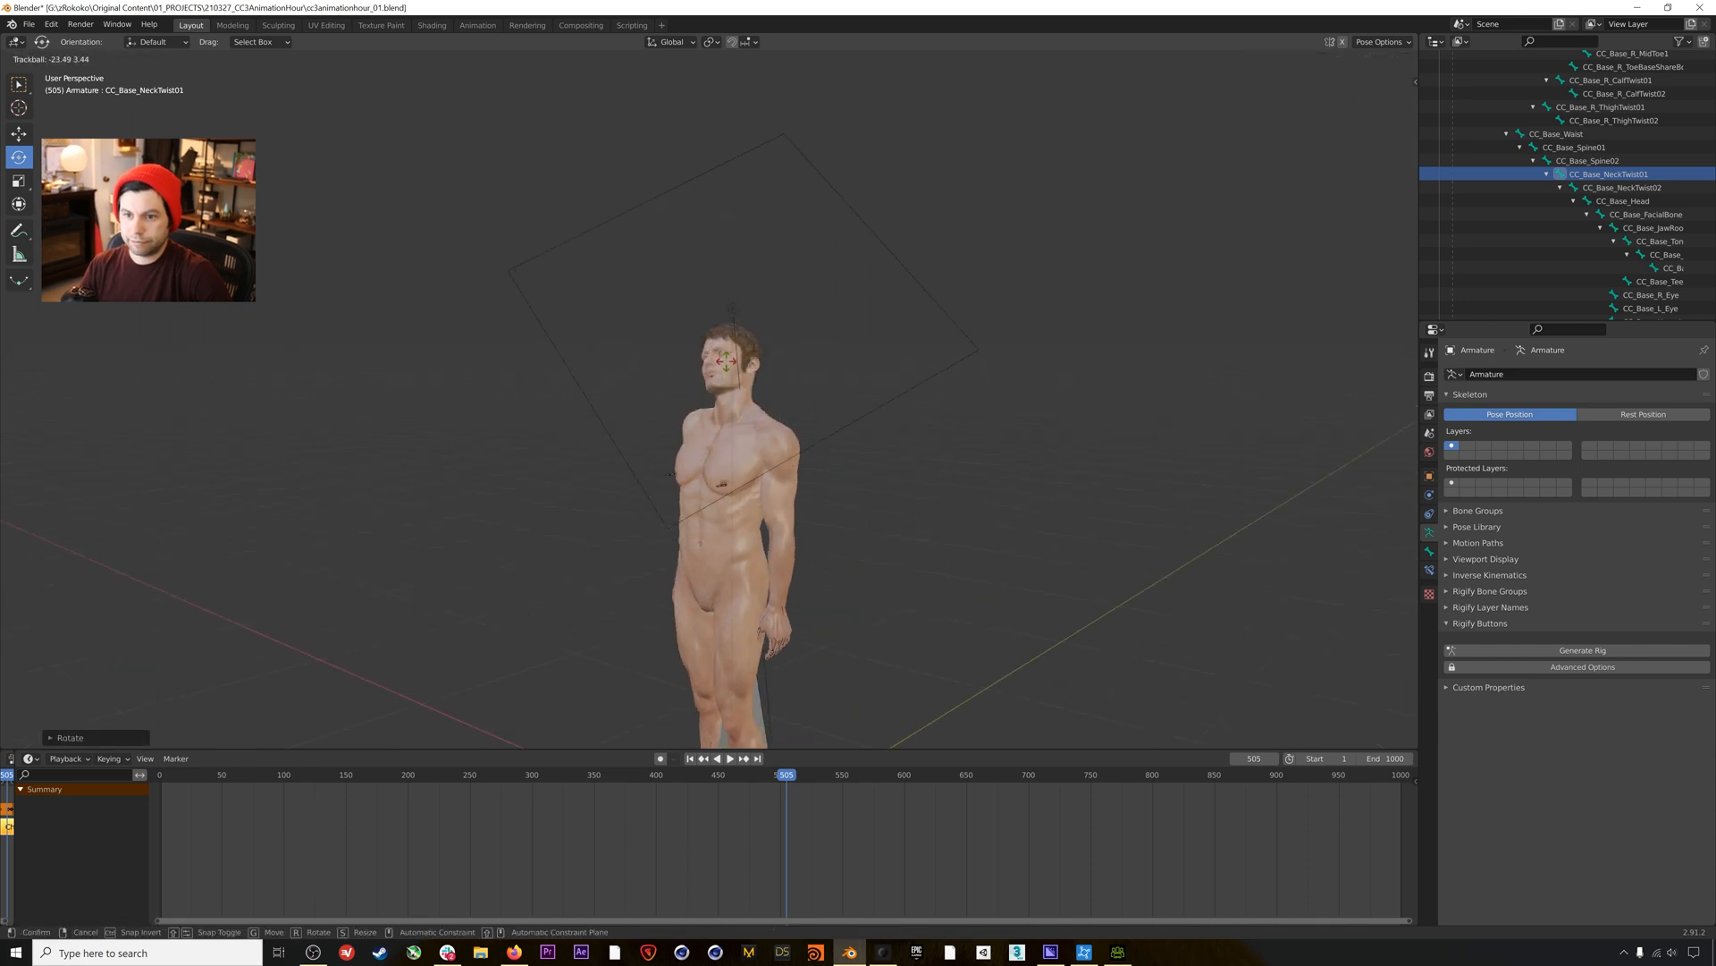
{"action": "left_click", "coordinate": [730, 347]}
{"action": "key", "text": "i"}
{"action": "left_click_drag", "start_coordinate": [842, 551], "coordinate": [910, 550], "text": "alt"}
Scrub through the earlier frames to check the tilted neck, and undo the neck keyframe and rotation.
{"action": "left_click_drag", "start_coordinate": [782, 777], "coordinate": [426, 774]}
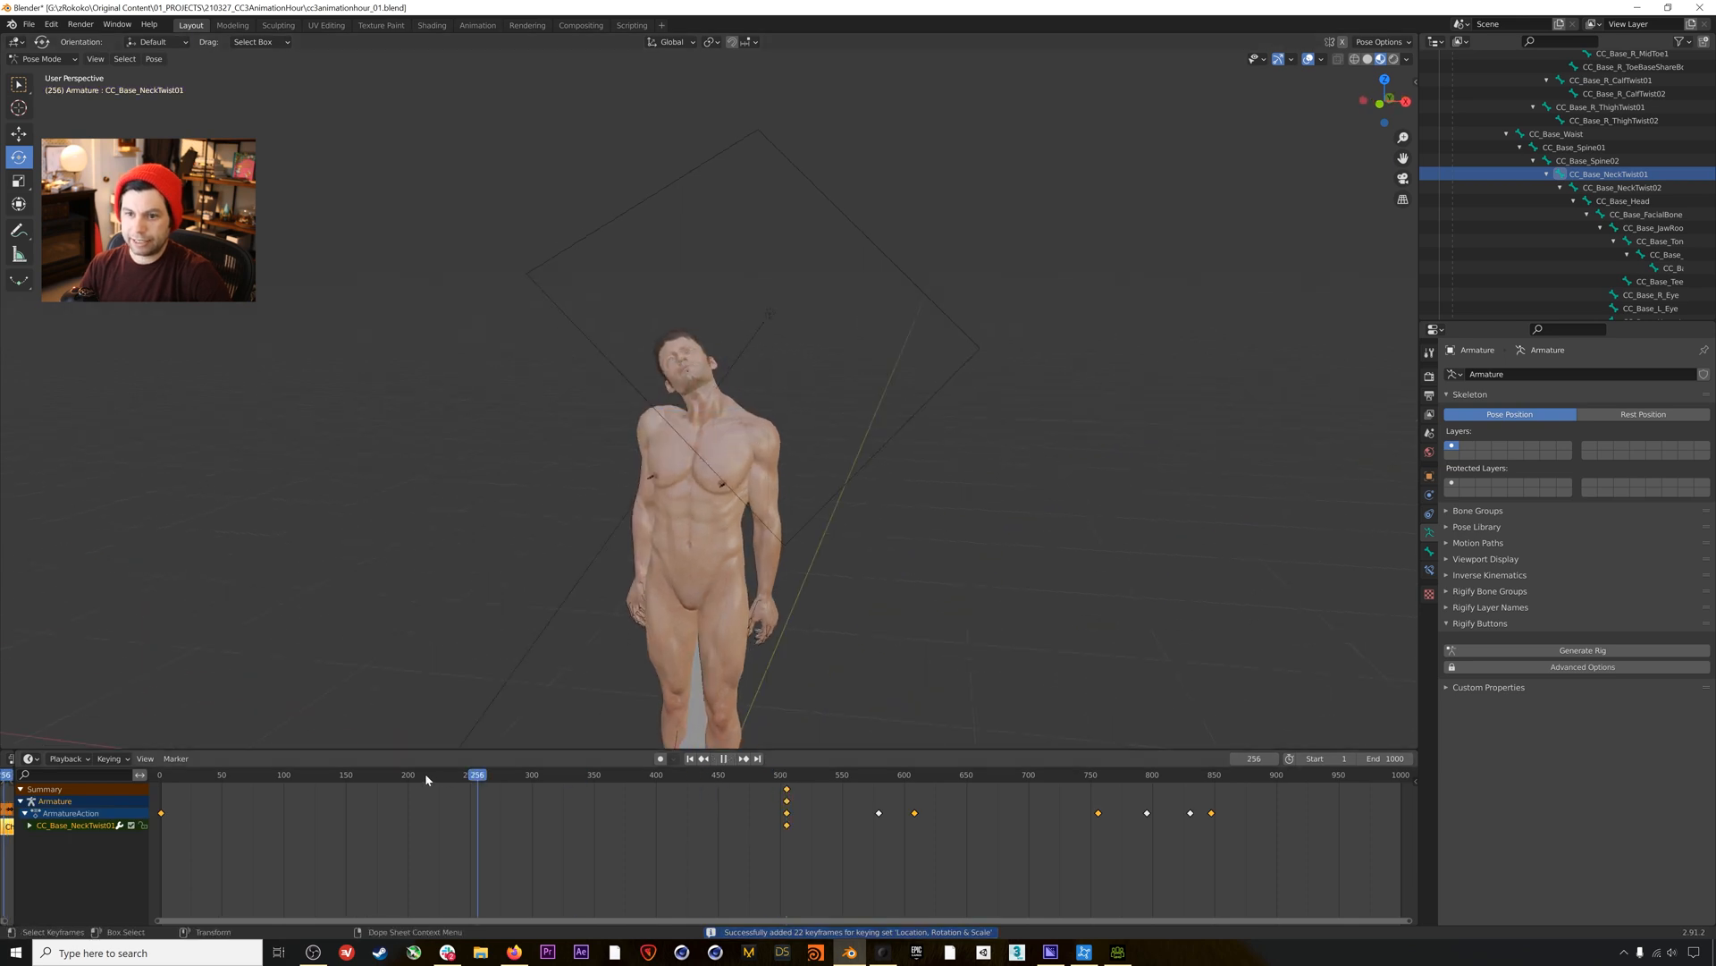
{"action": "left_click_drag", "start_coordinate": [552, 785], "coordinate": [642, 789]}
{"action": "key", "text": "ctrl+z"}
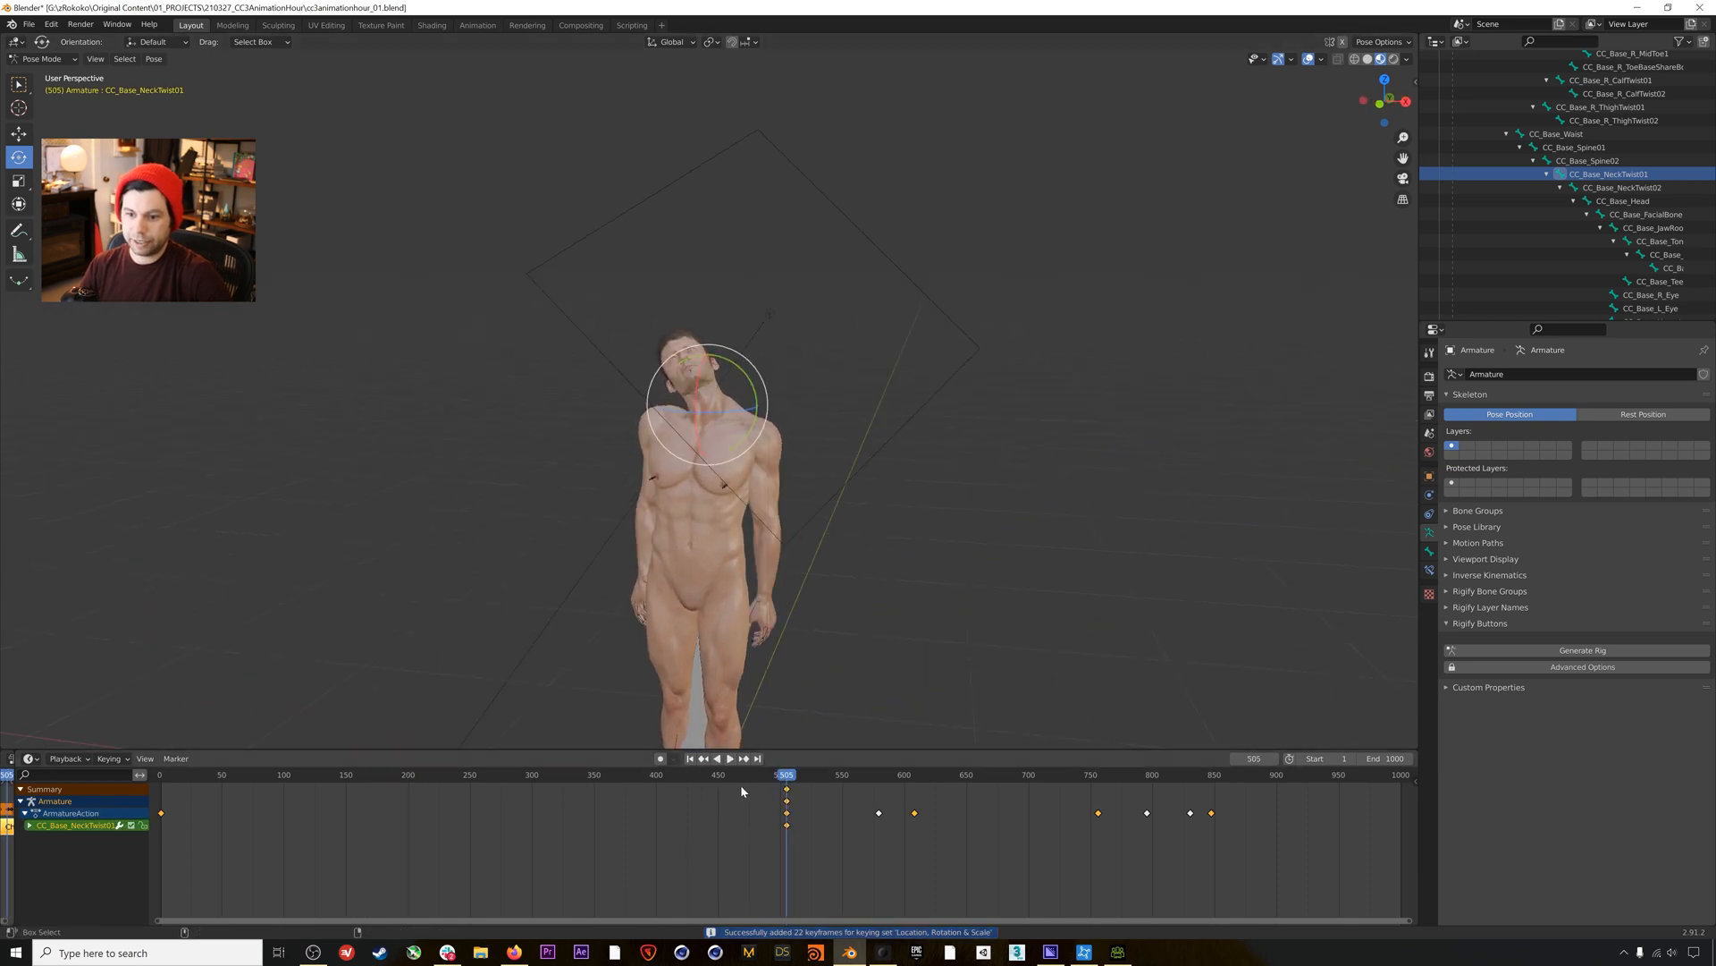
{"action": "key", "text": "ctrl+z"}
Frame the character's head and shoulders from the front at frame 532 and switch the viewport to rendered shading.
{"action": "left_click_drag", "start_coordinate": [765, 775], "coordinate": [820, 774]}
{"action": "left_click_drag", "start_coordinate": [761, 494], "coordinate": [722, 412], "text": "alt"}
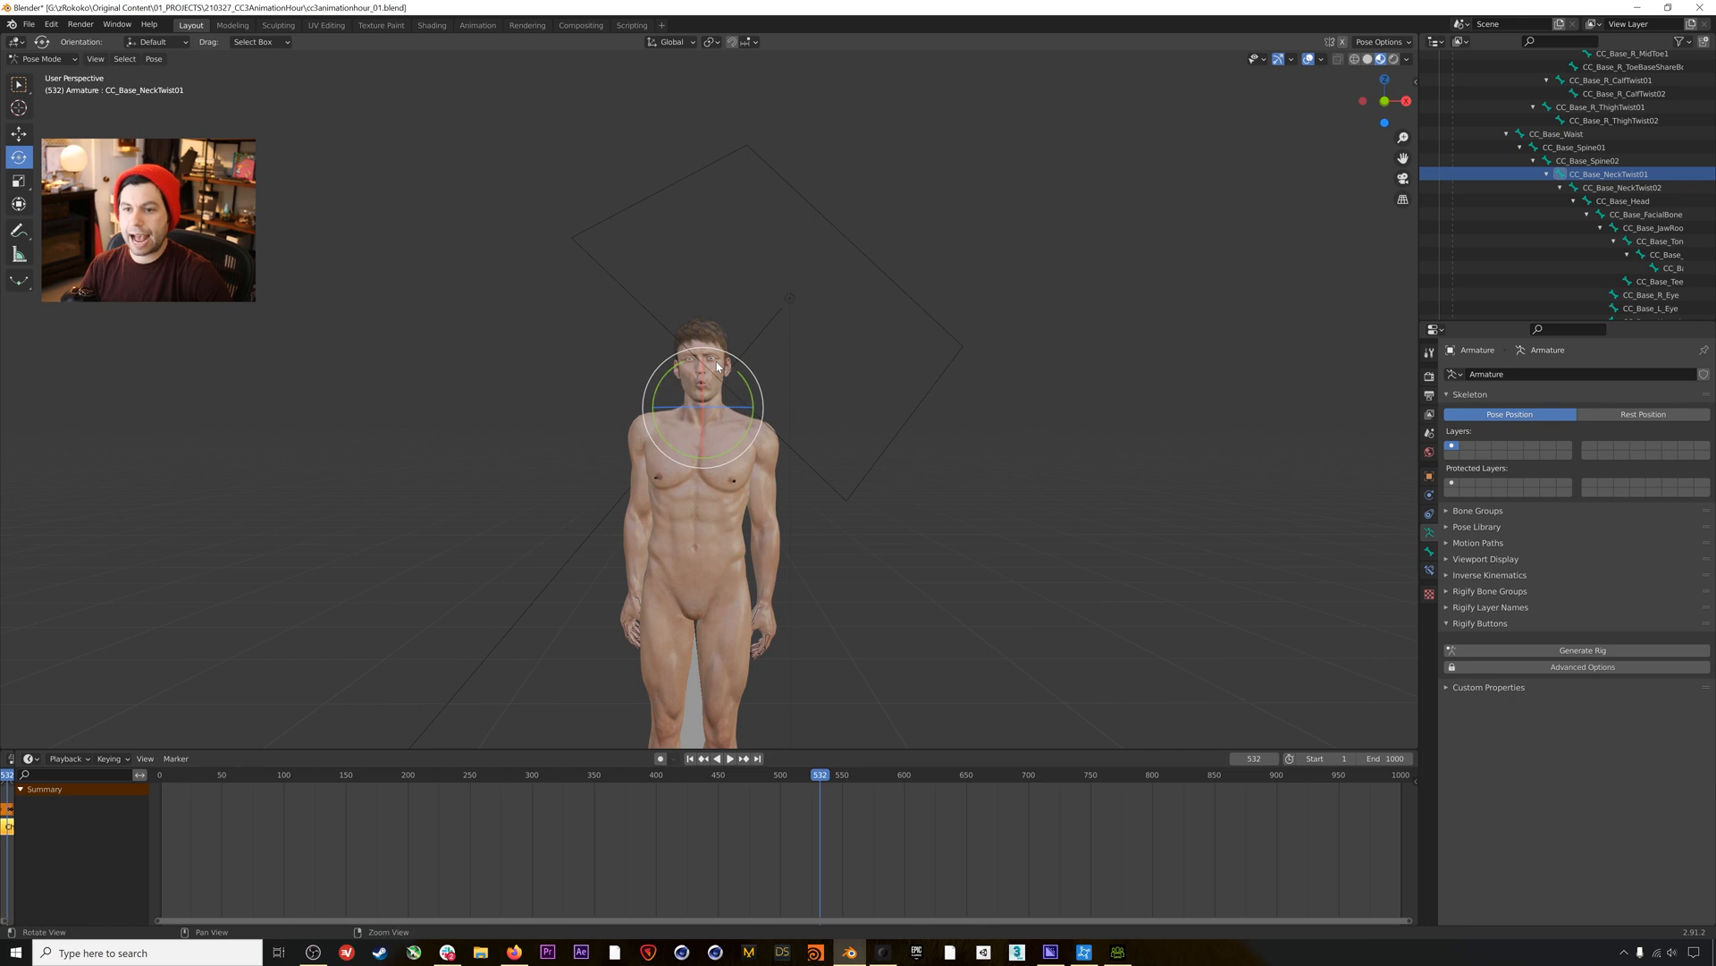
{"action": "scroll", "coordinate": [722, 412], "scroll_direction": "up", "scroll_amount": 5}
{"action": "middle_click_drag", "start_coordinate": [729, 510], "coordinate": [764, 556], "text": "alt"}
{"action": "mouse_move", "coordinate": [758, 551]}
{"action": "left_mouse_down", "text": "alt"}
{"action": "mouse_move", "coordinate": [789, 540]}
{"action": "mouse_move", "coordinate": [774, 526]}
{"action": "left_mouse_up", "text": "alt"}
{"action": "scroll", "coordinate": [835, 404], "scroll_direction": "up", "scroll_amount": 1}
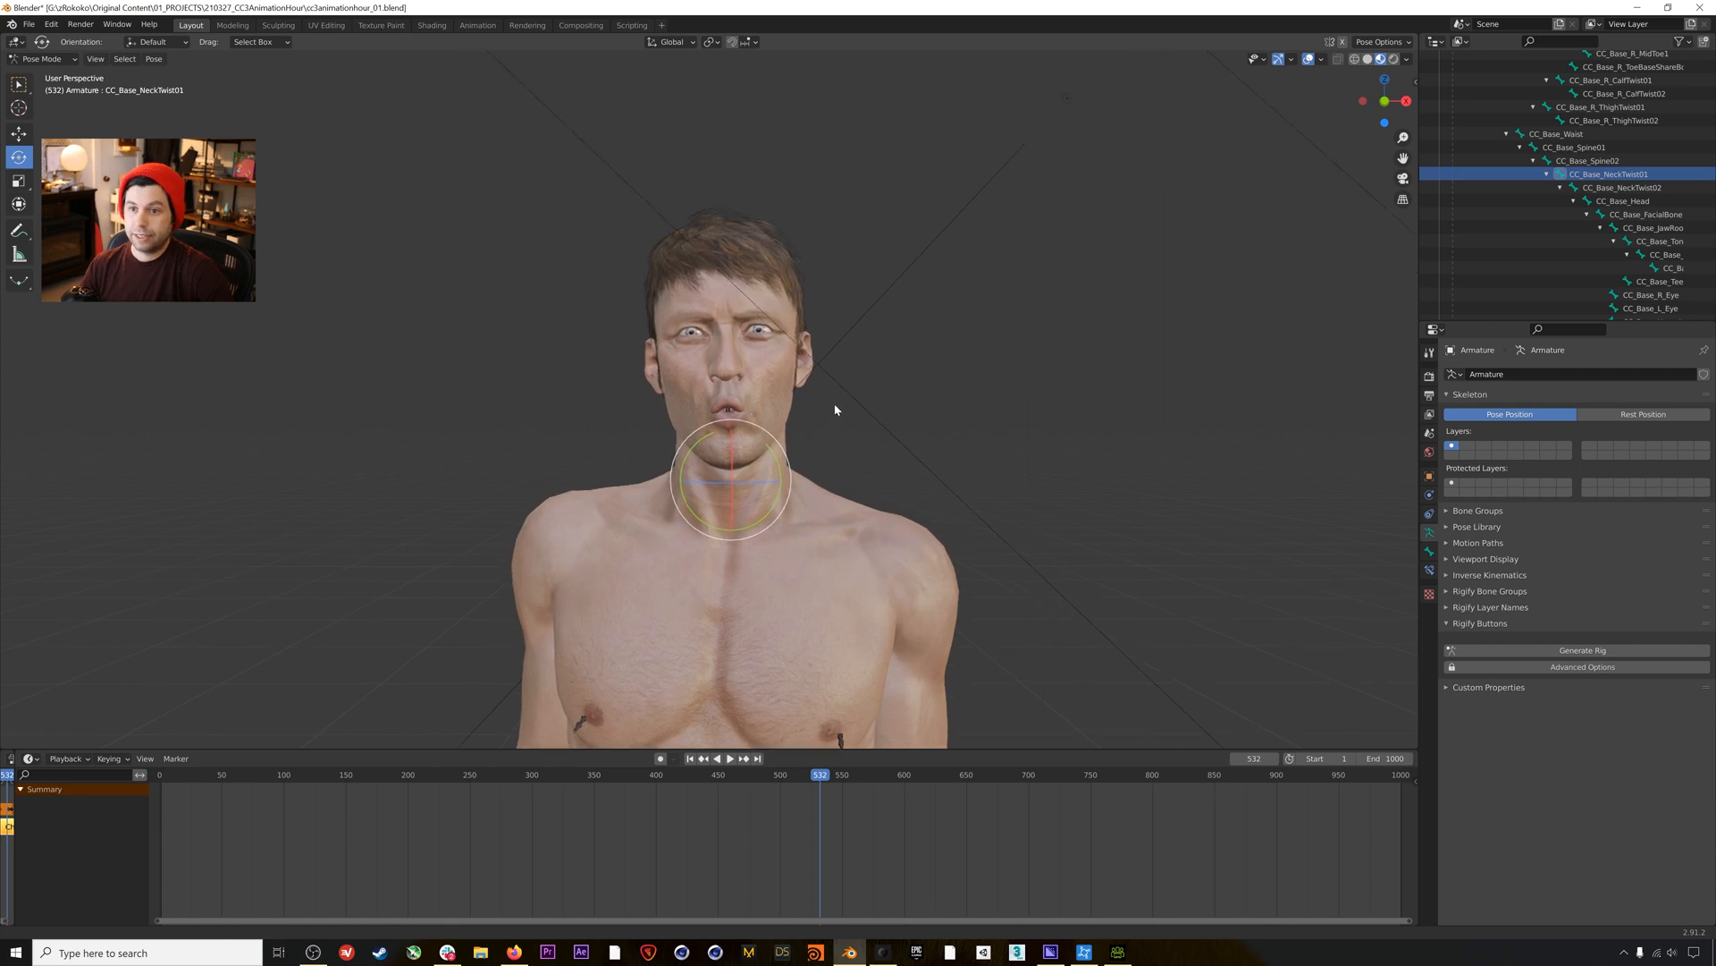
{"action": "scroll", "coordinate": [835, 409], "scroll_direction": "up", "scroll_amount": 1}
{"action": "middle_click_drag", "start_coordinate": [764, 555], "coordinate": [749, 532], "text": "alt"}
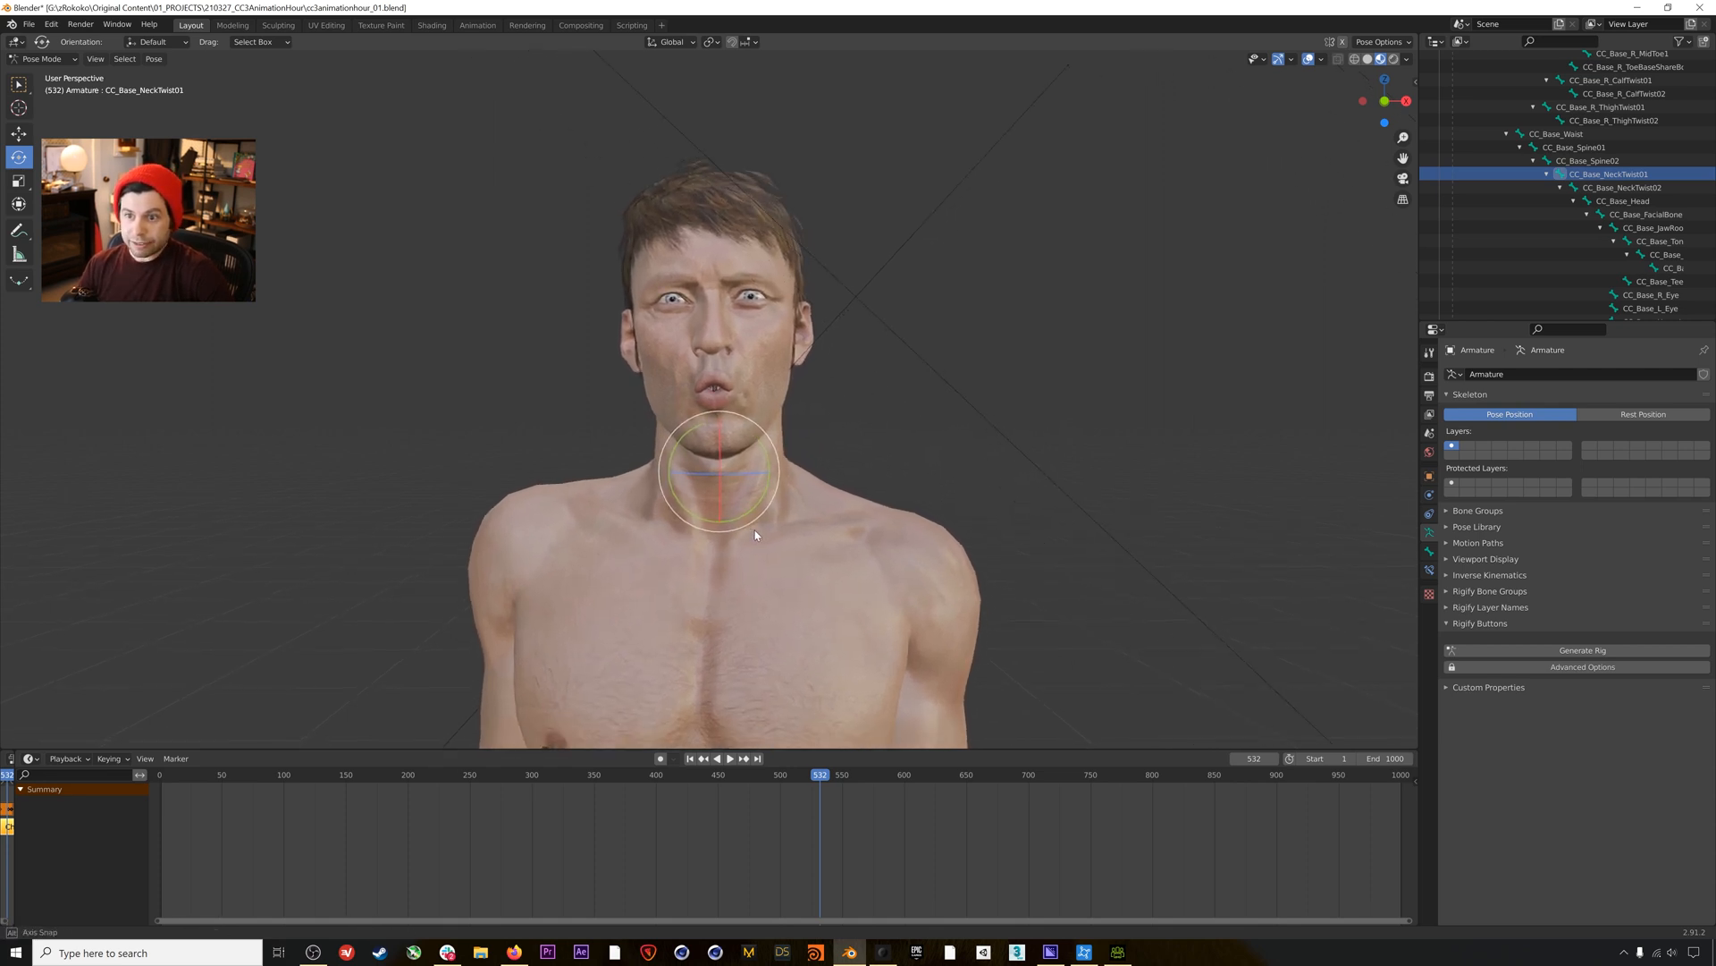
{"action": "left_click_drag", "start_coordinate": [755, 534], "coordinate": [749, 539], "text": "alt"}
{"action": "left_click", "coordinate": [826, 356]}
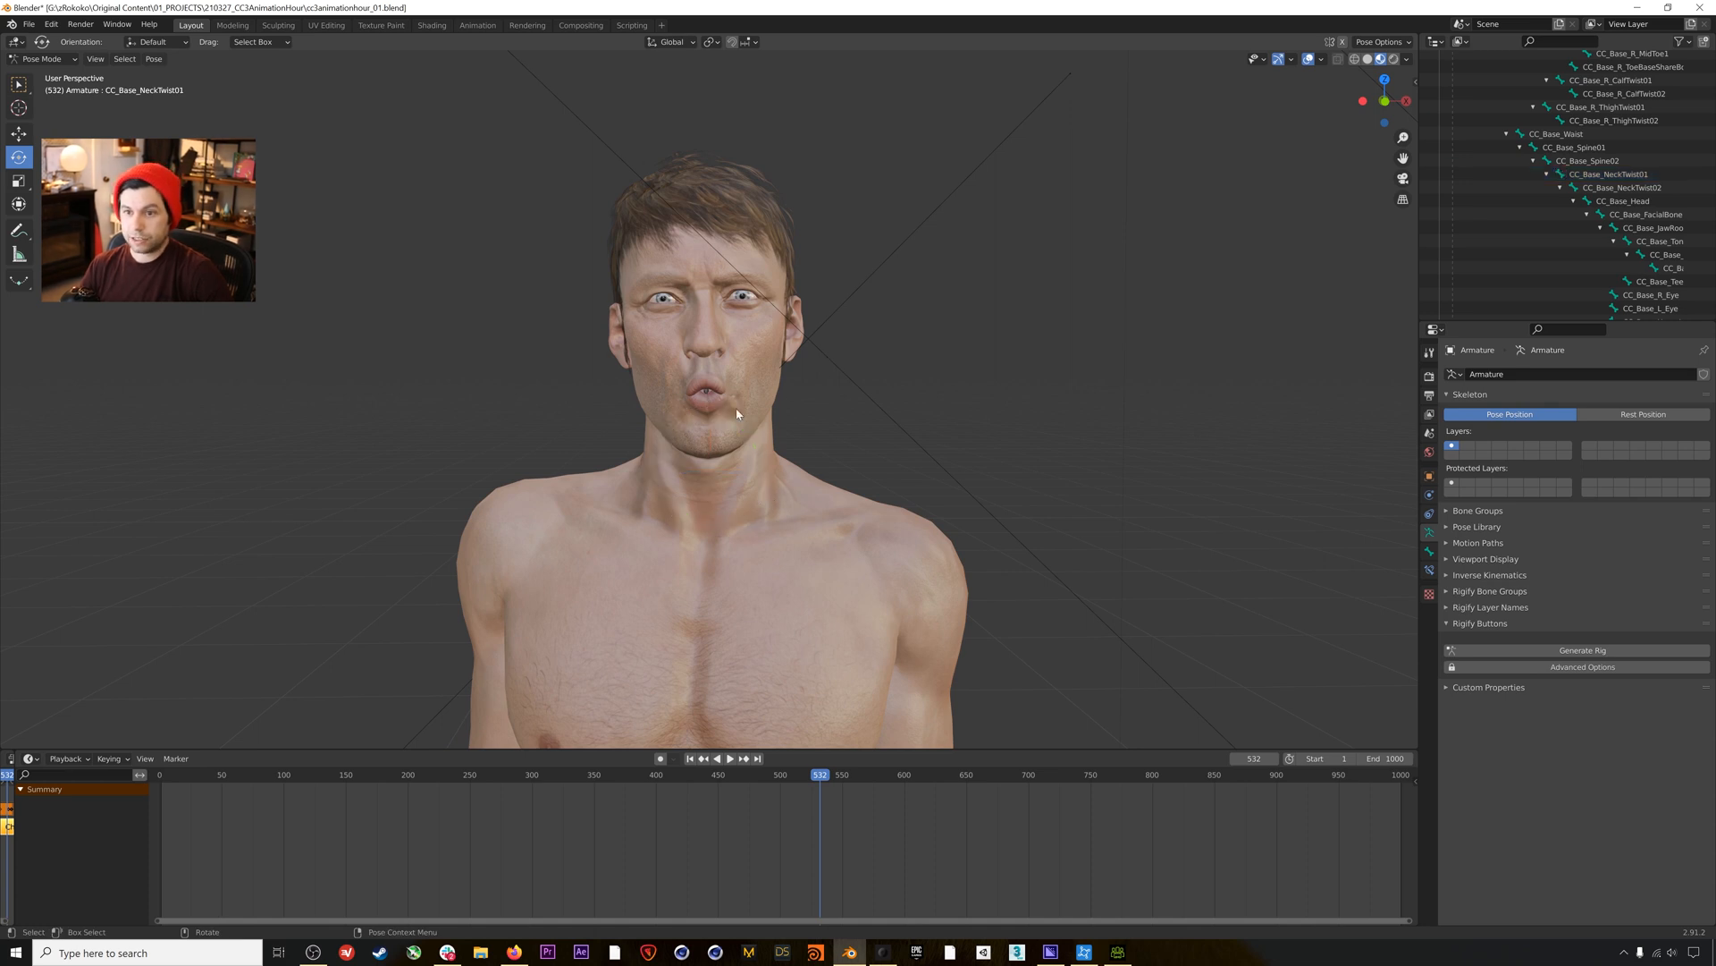
{"action": "left_click", "coordinate": [1394, 59]}
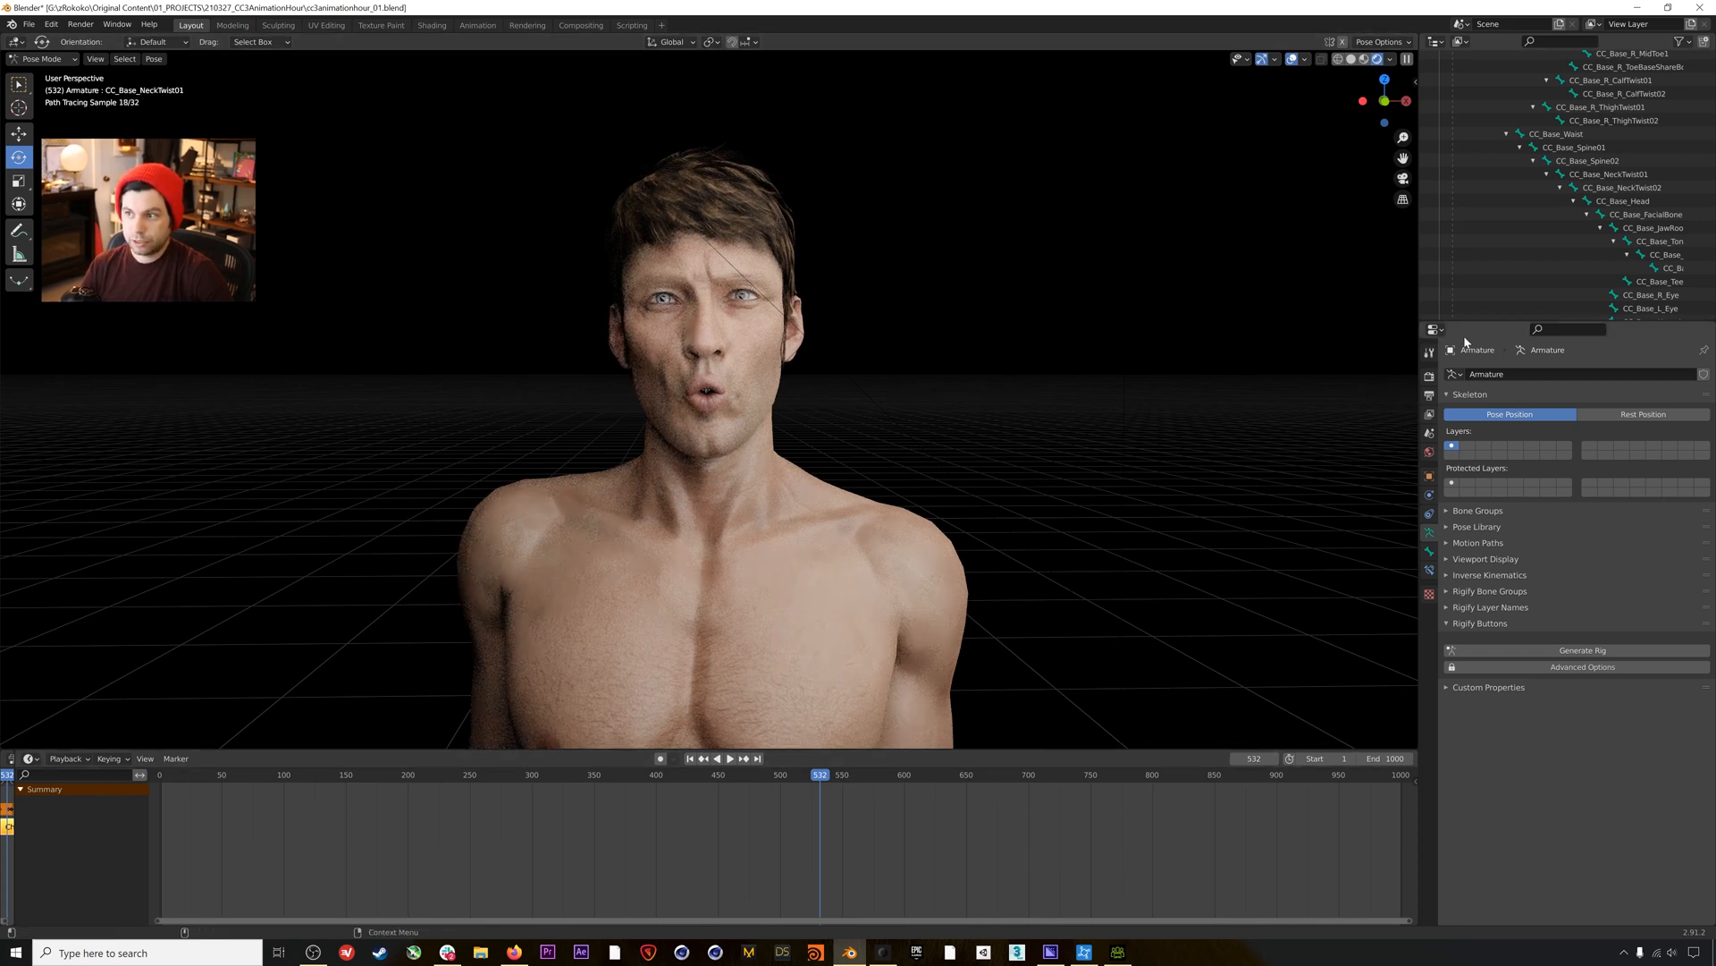
Collapse the armature's Pose bone hierarchy and hide the Armature object in the viewport.
{"action": "scroll", "coordinate": [1552, 197], "scroll_direction": "up", "scroll_amount": 6}
{"action": "scroll", "coordinate": [1552, 196], "scroll_direction": "up", "scroll_amount": 3}
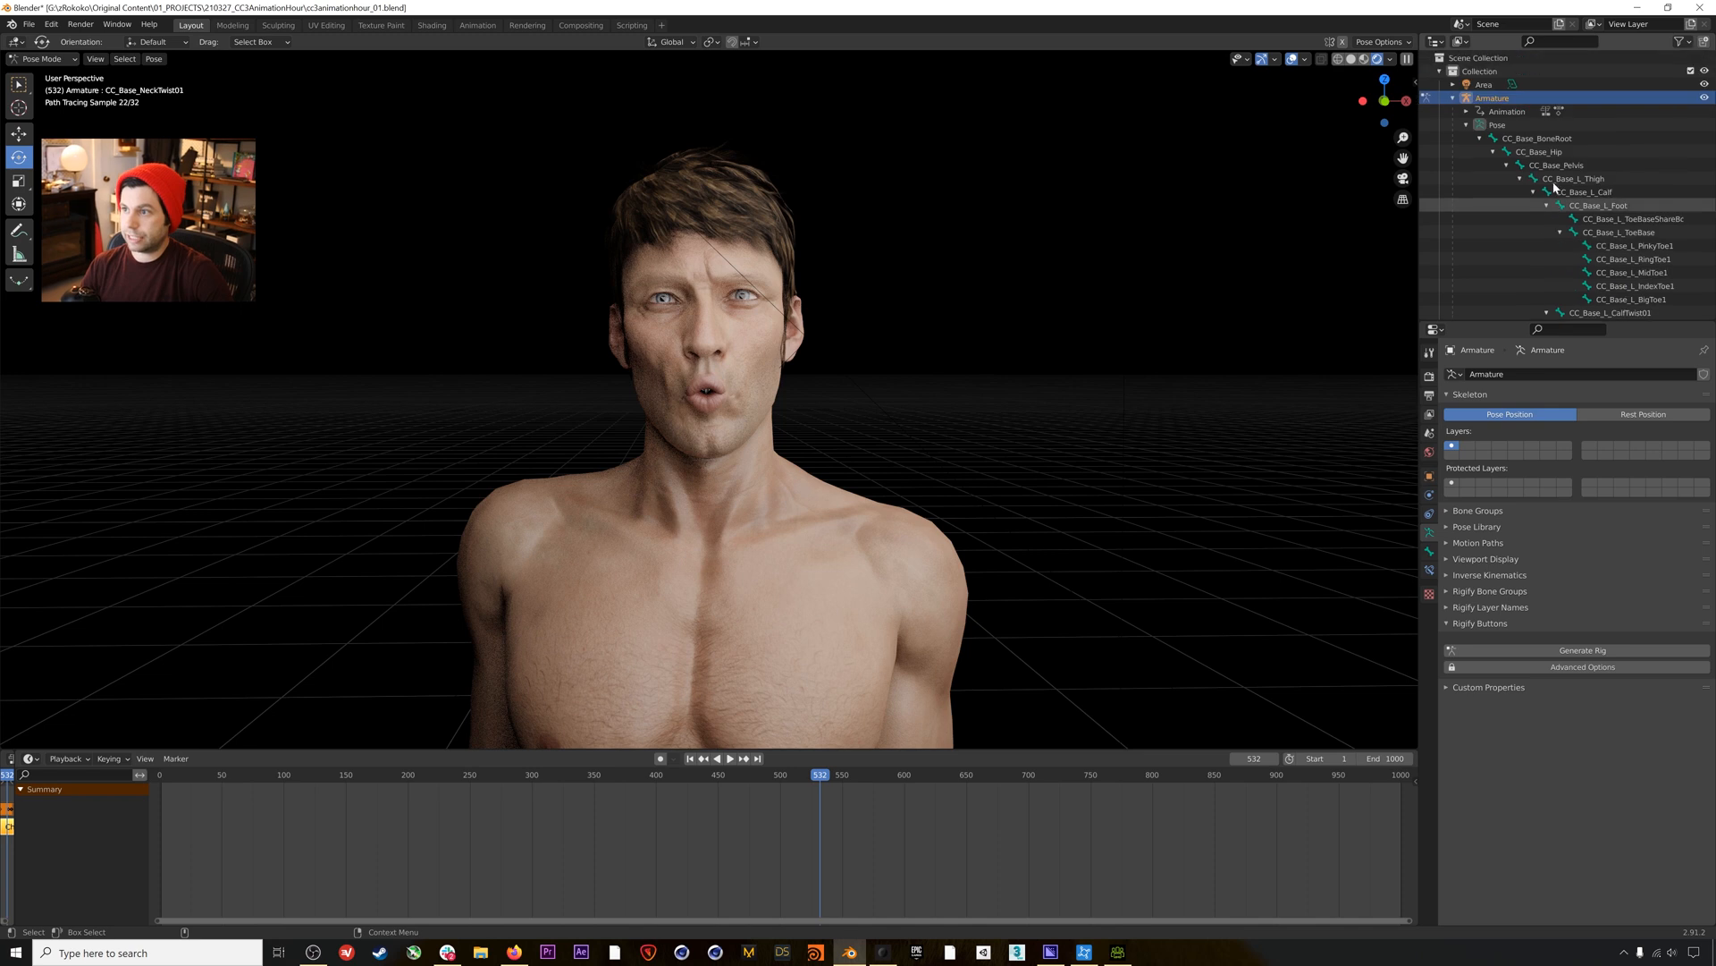
{"action": "left_click", "coordinate": [1467, 125]}
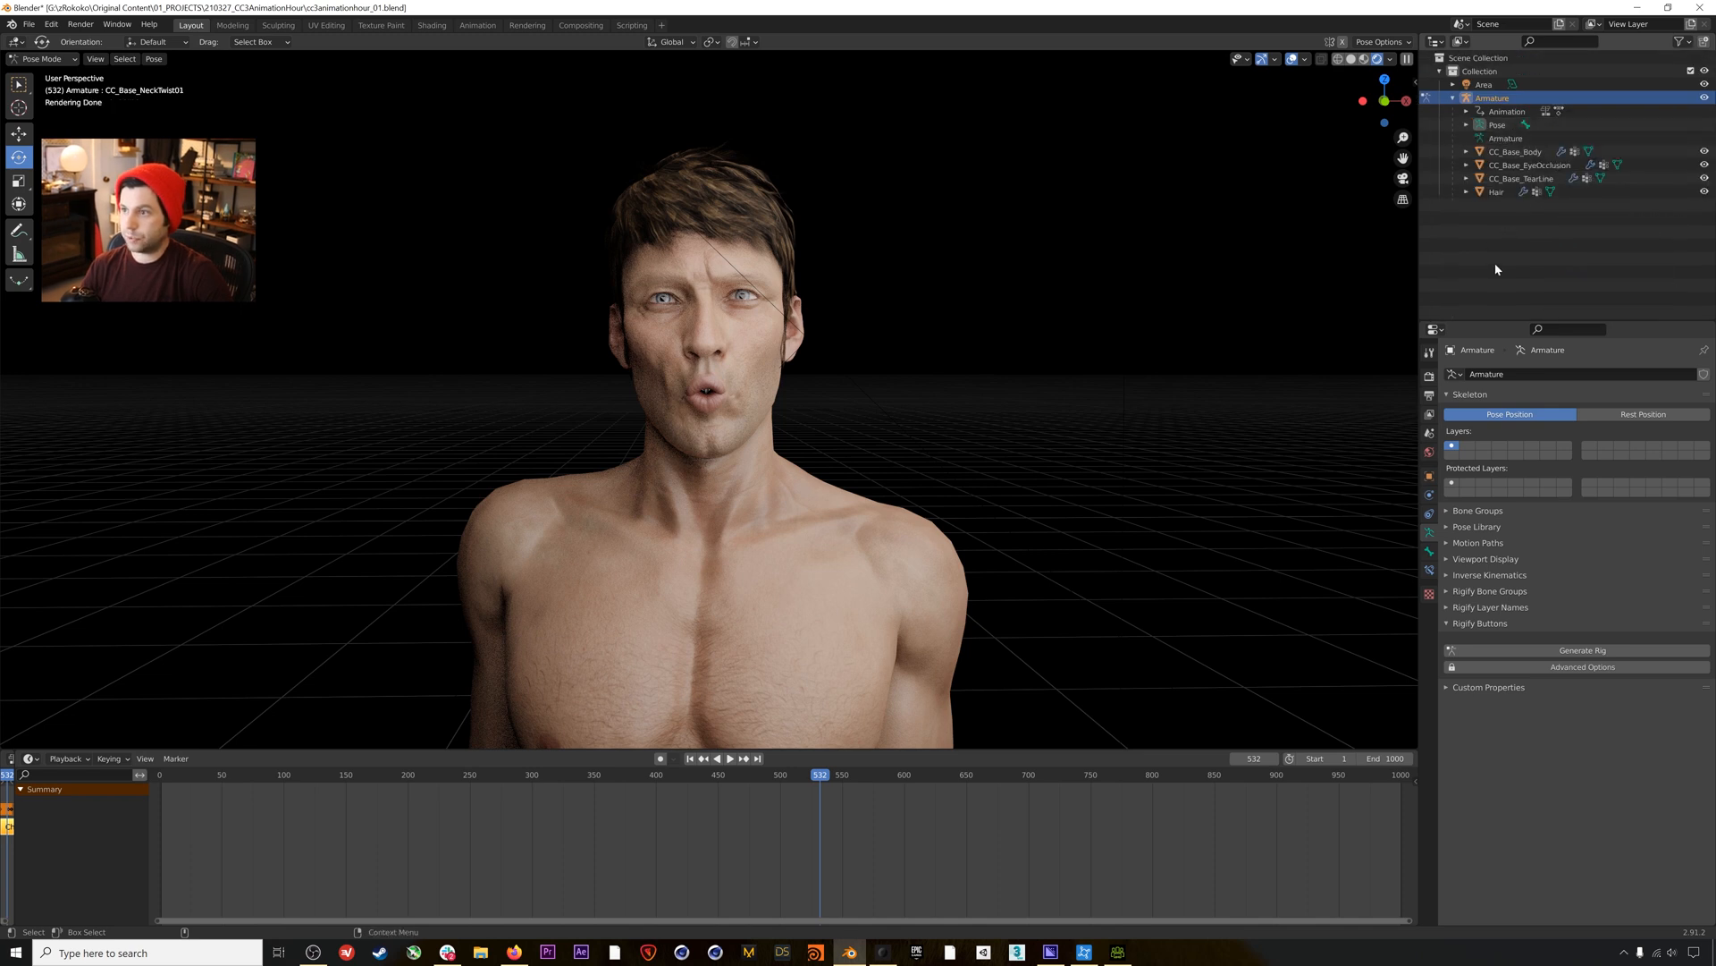
{"action": "left_click", "coordinate": [1704, 97]}
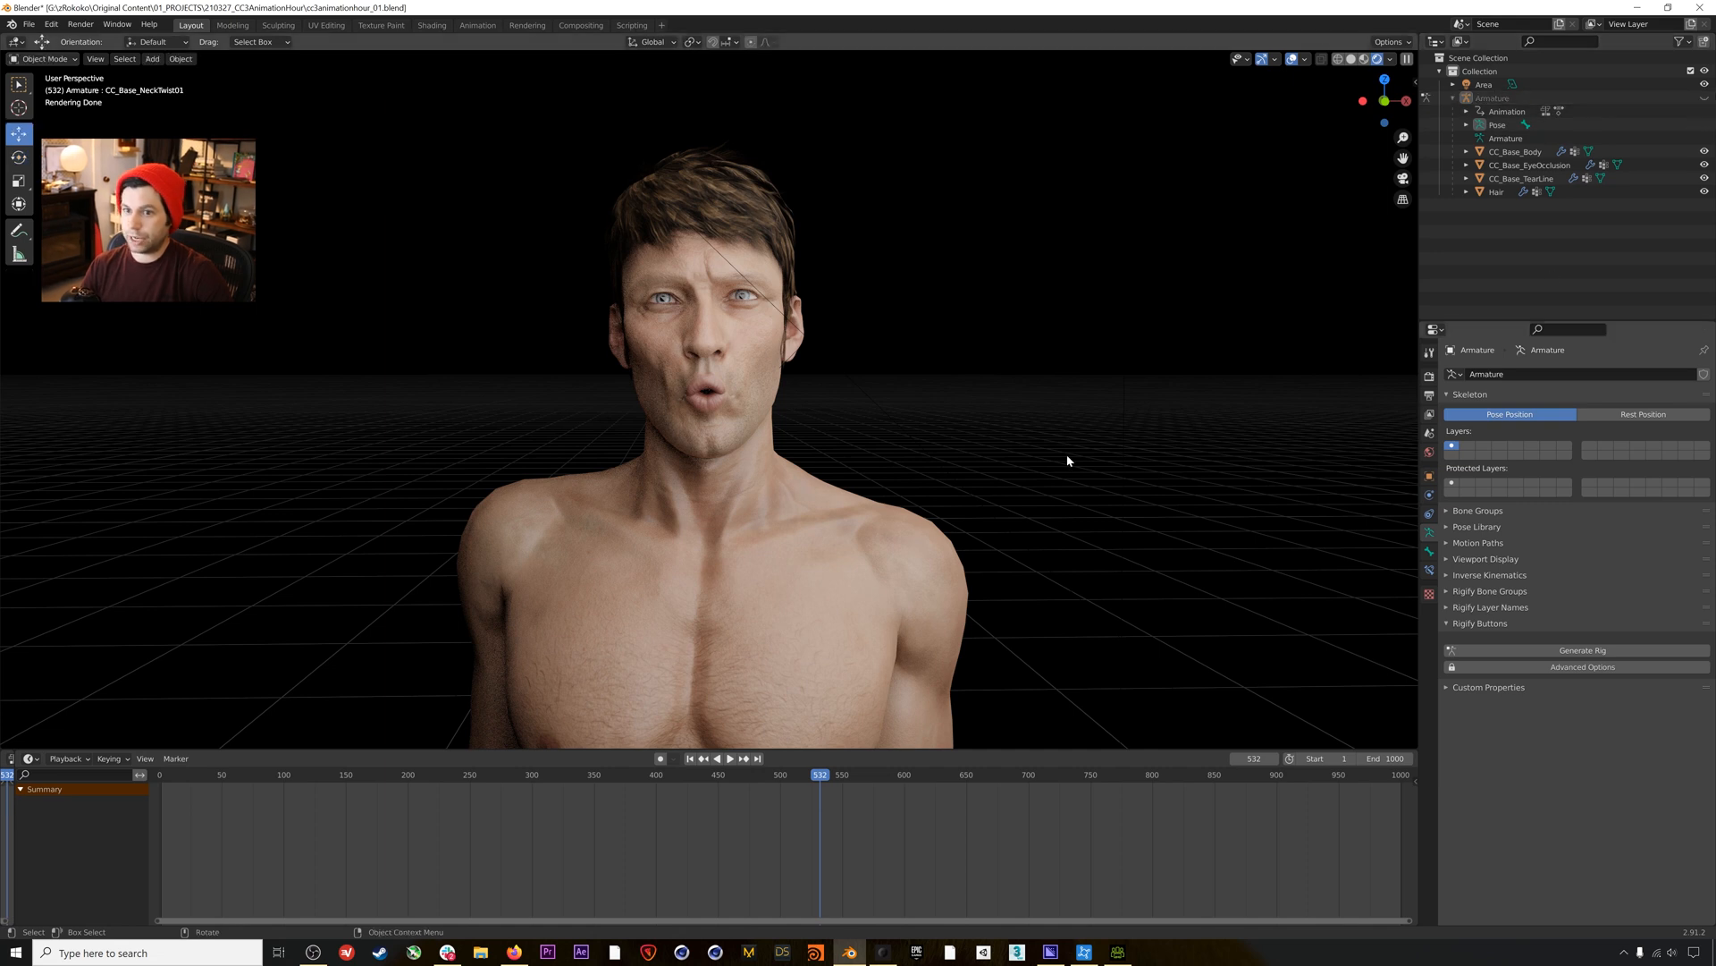
{"action": "left_click", "coordinate": [1704, 97]}
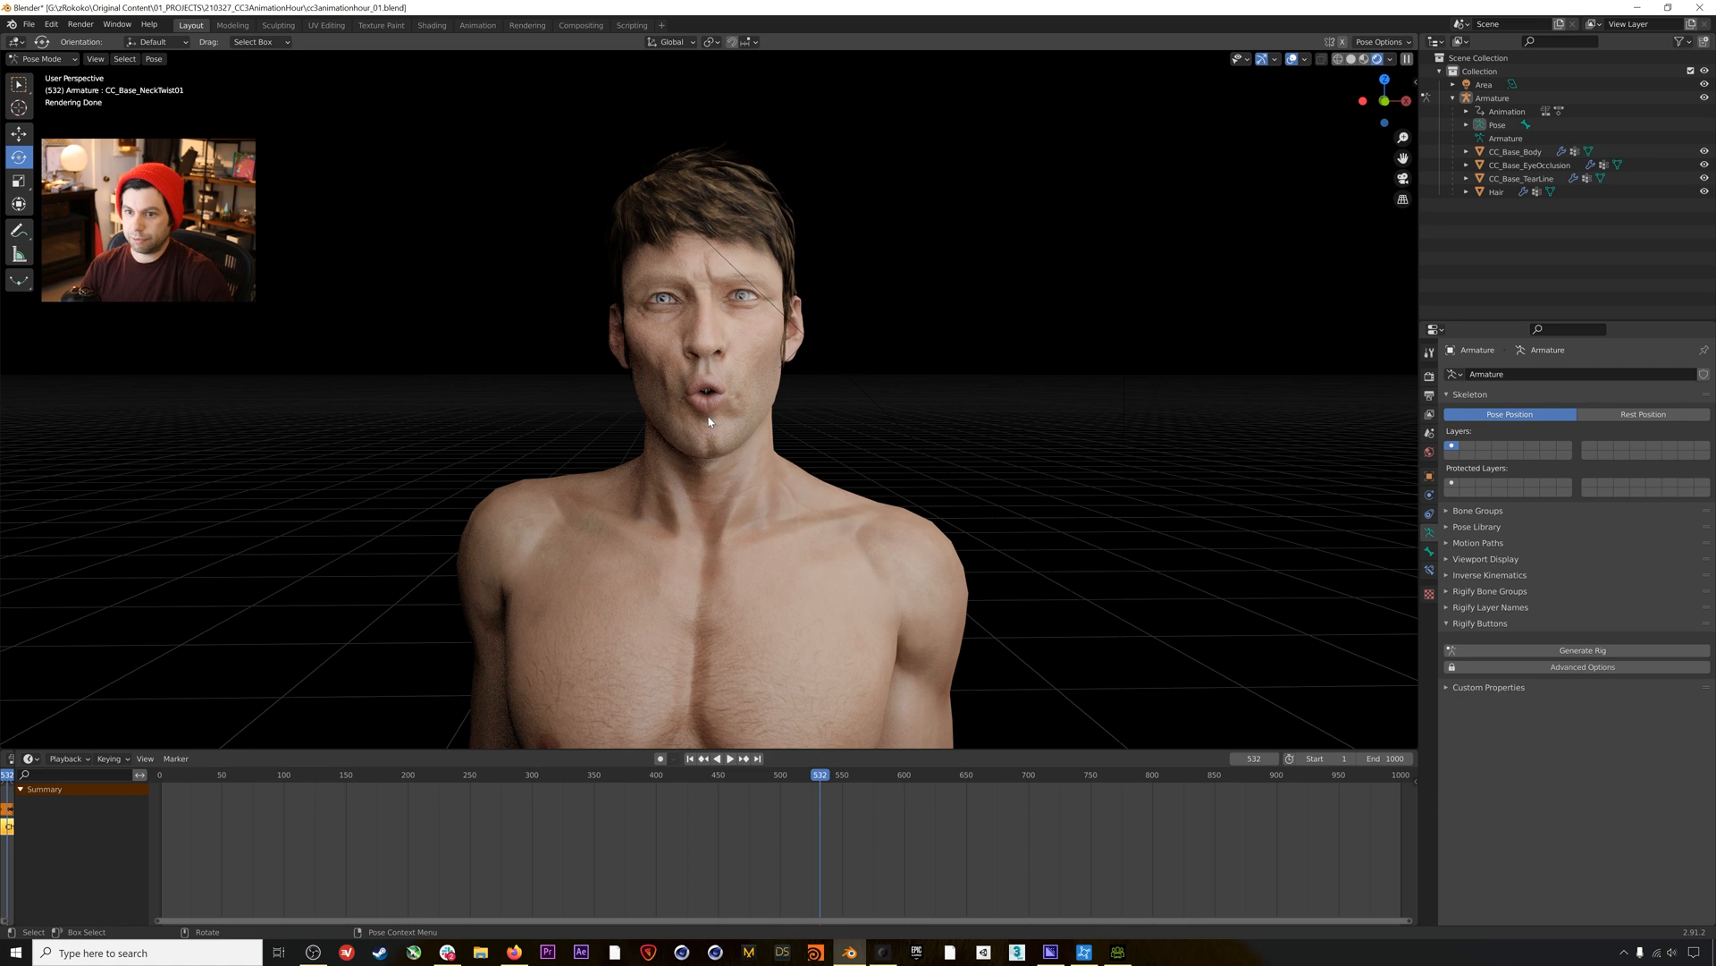
{"action": "left_click", "coordinate": [1704, 98]}
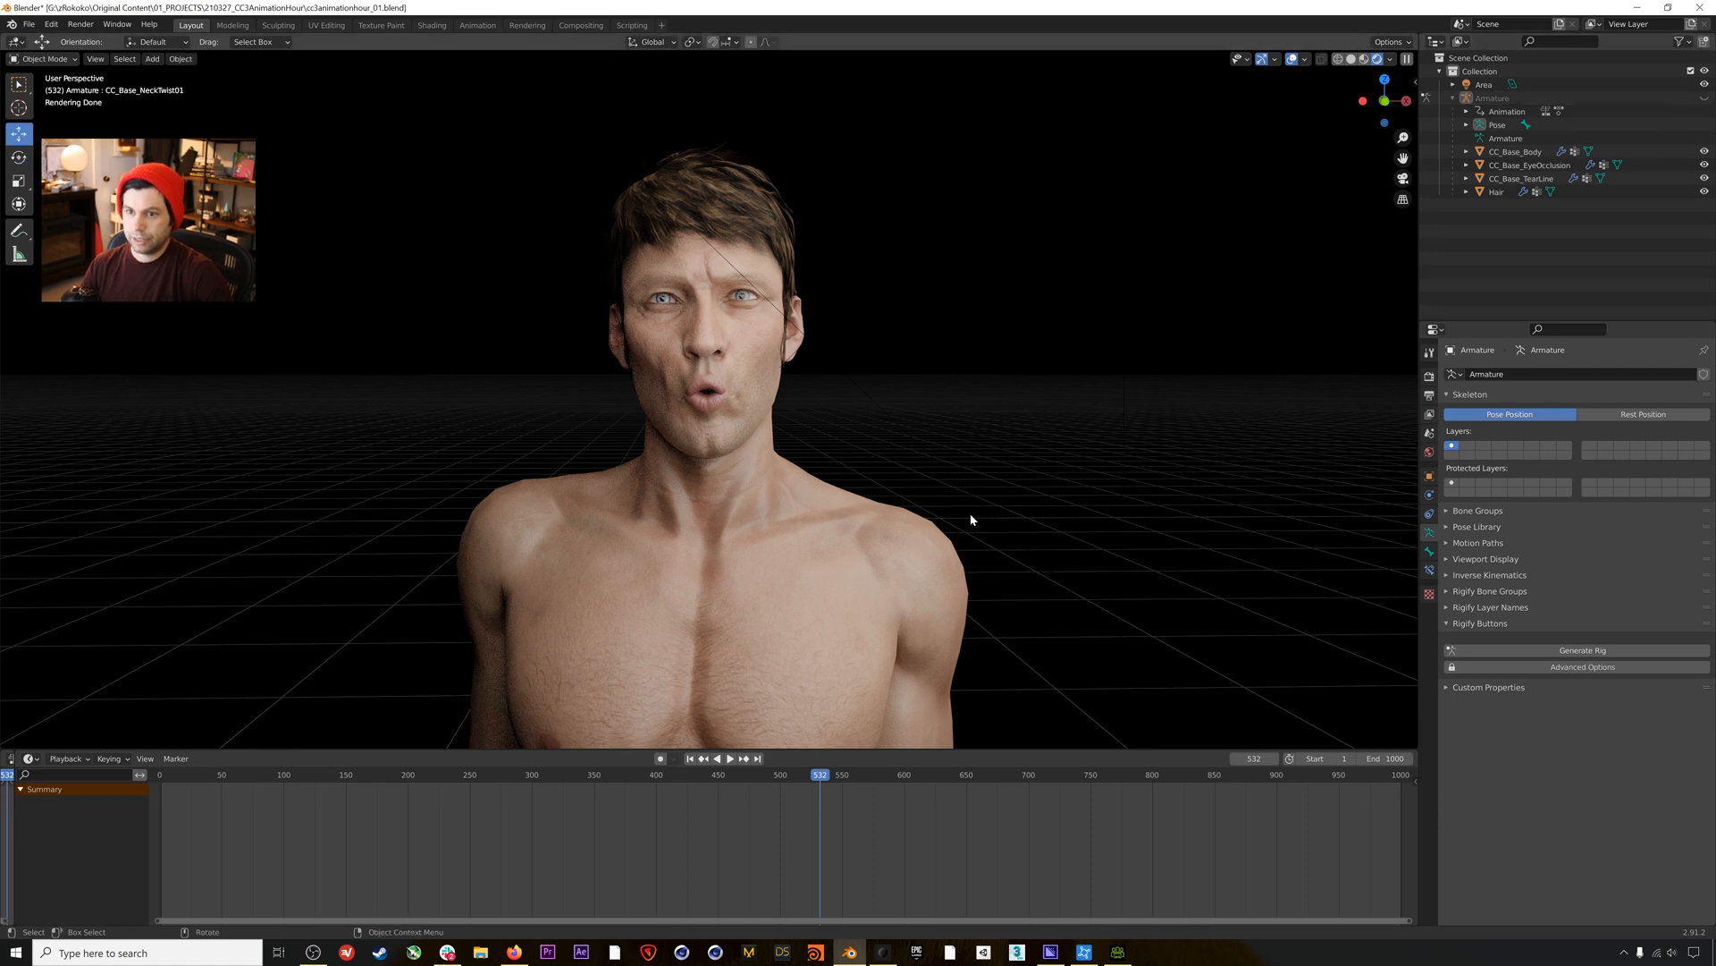
Scrub the rendered animation forward to frame 686 to review the upper body and hands.
{"action": "middle_click_drag", "start_coordinate": [698, 465], "coordinate": [726, 429]}
{"action": "left_click_drag", "start_coordinate": [868, 782], "coordinate": [1010, 779]}
{"action": "mouse_move", "coordinate": [897, 654]}
{"action": "middle_mouse_down"}
{"action": "mouse_move", "coordinate": [721, 539]}
{"action": "mouse_move", "coordinate": [752, 545]}
{"action": "middle_mouse_up"}
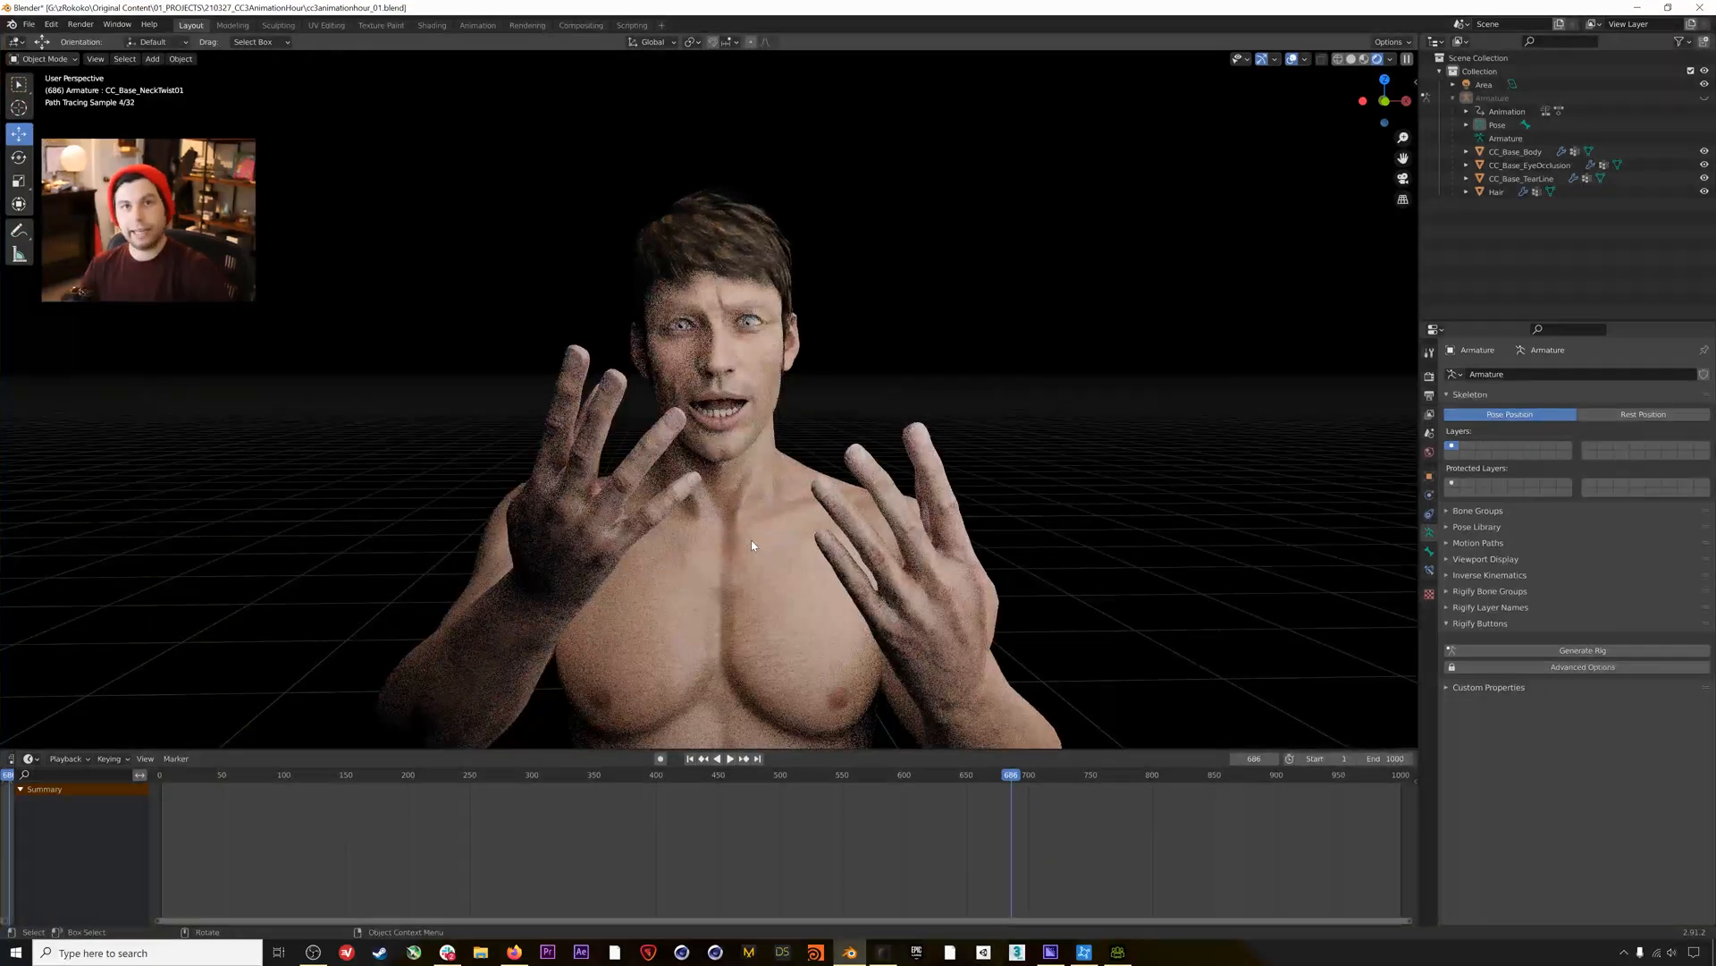